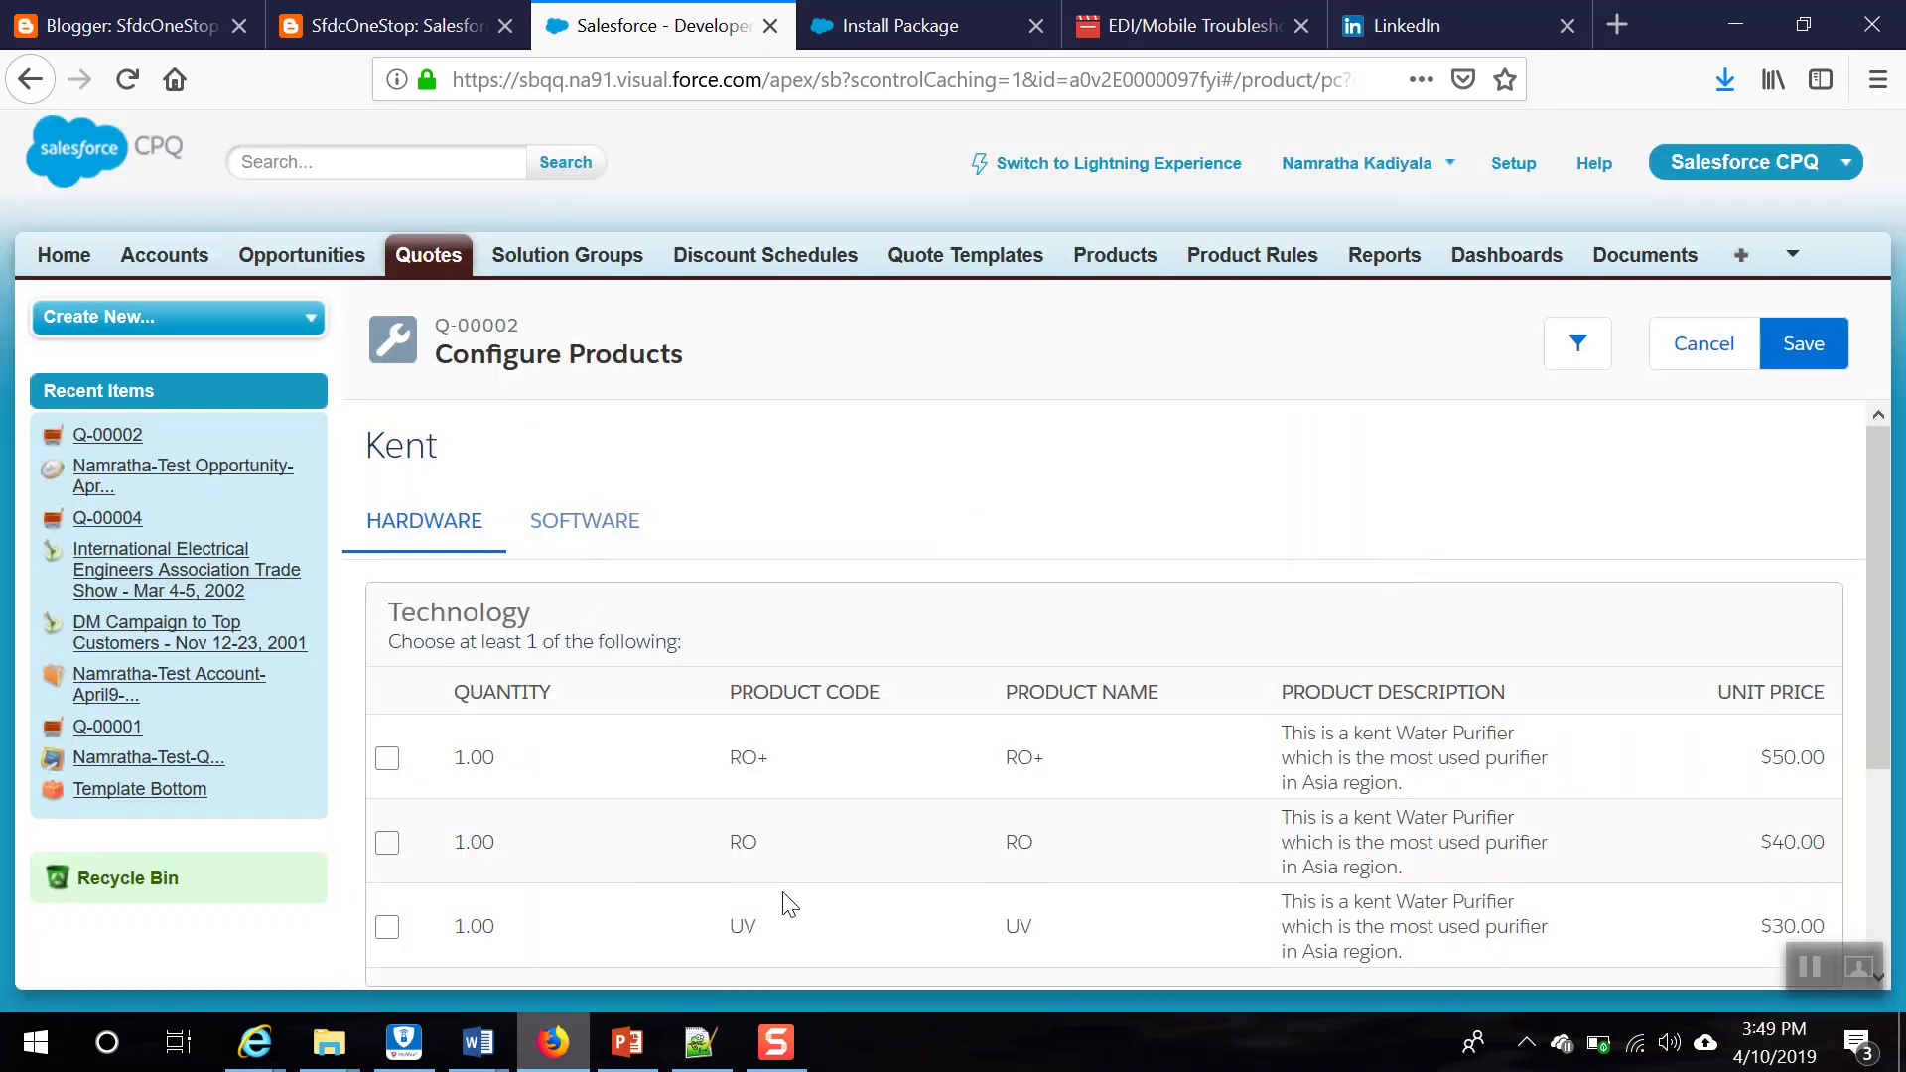
Step: Examine the Kent bundle's feature sections: Technology and Accessories under Hardware, and Warranty under Software
scroll(795, 689, "down", 3)
scroll(860, 784, "up", 3)
left_click_drag(397, 615, 502, 660)
scroll(502, 695, "down", 3)
left_click_drag(394, 755, 609, 757)
scroll(579, 471, "up", 5)
left_click(583, 524)
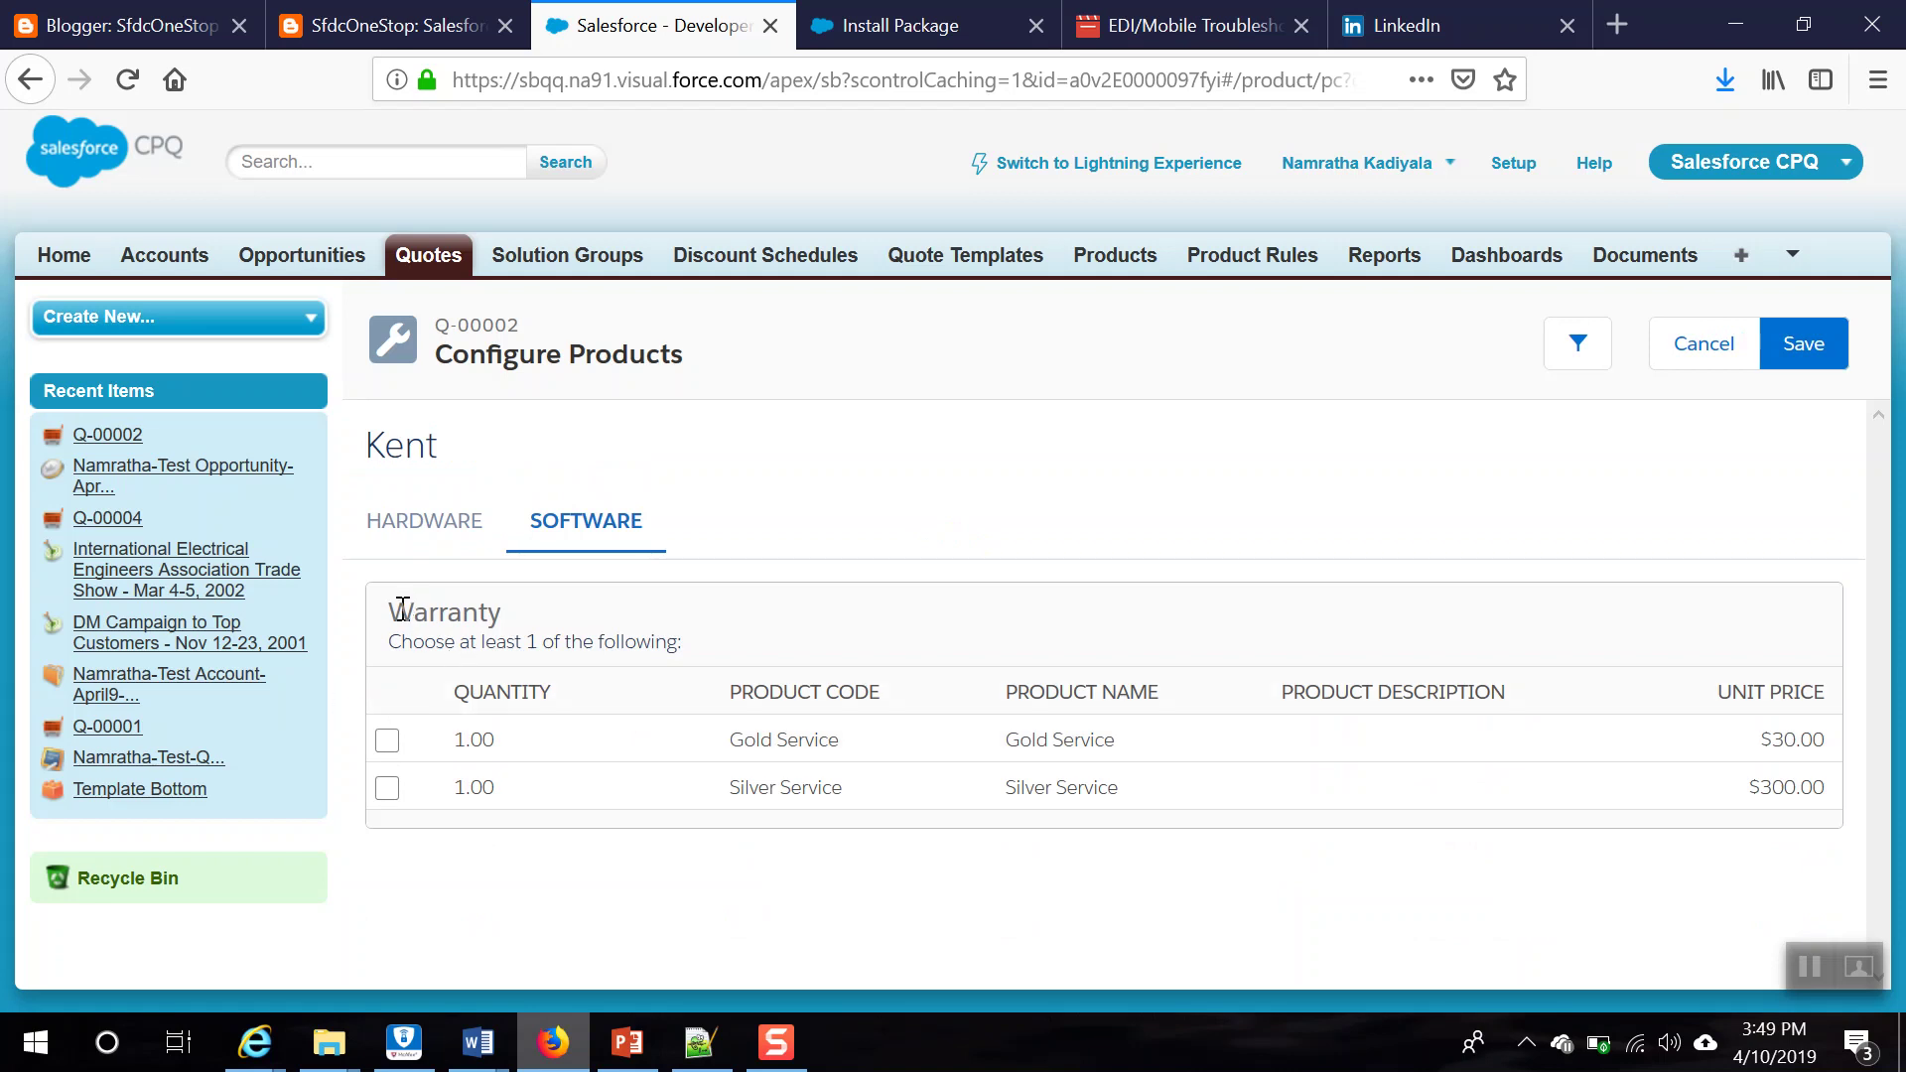
left_click_drag(394, 608, 511, 627)
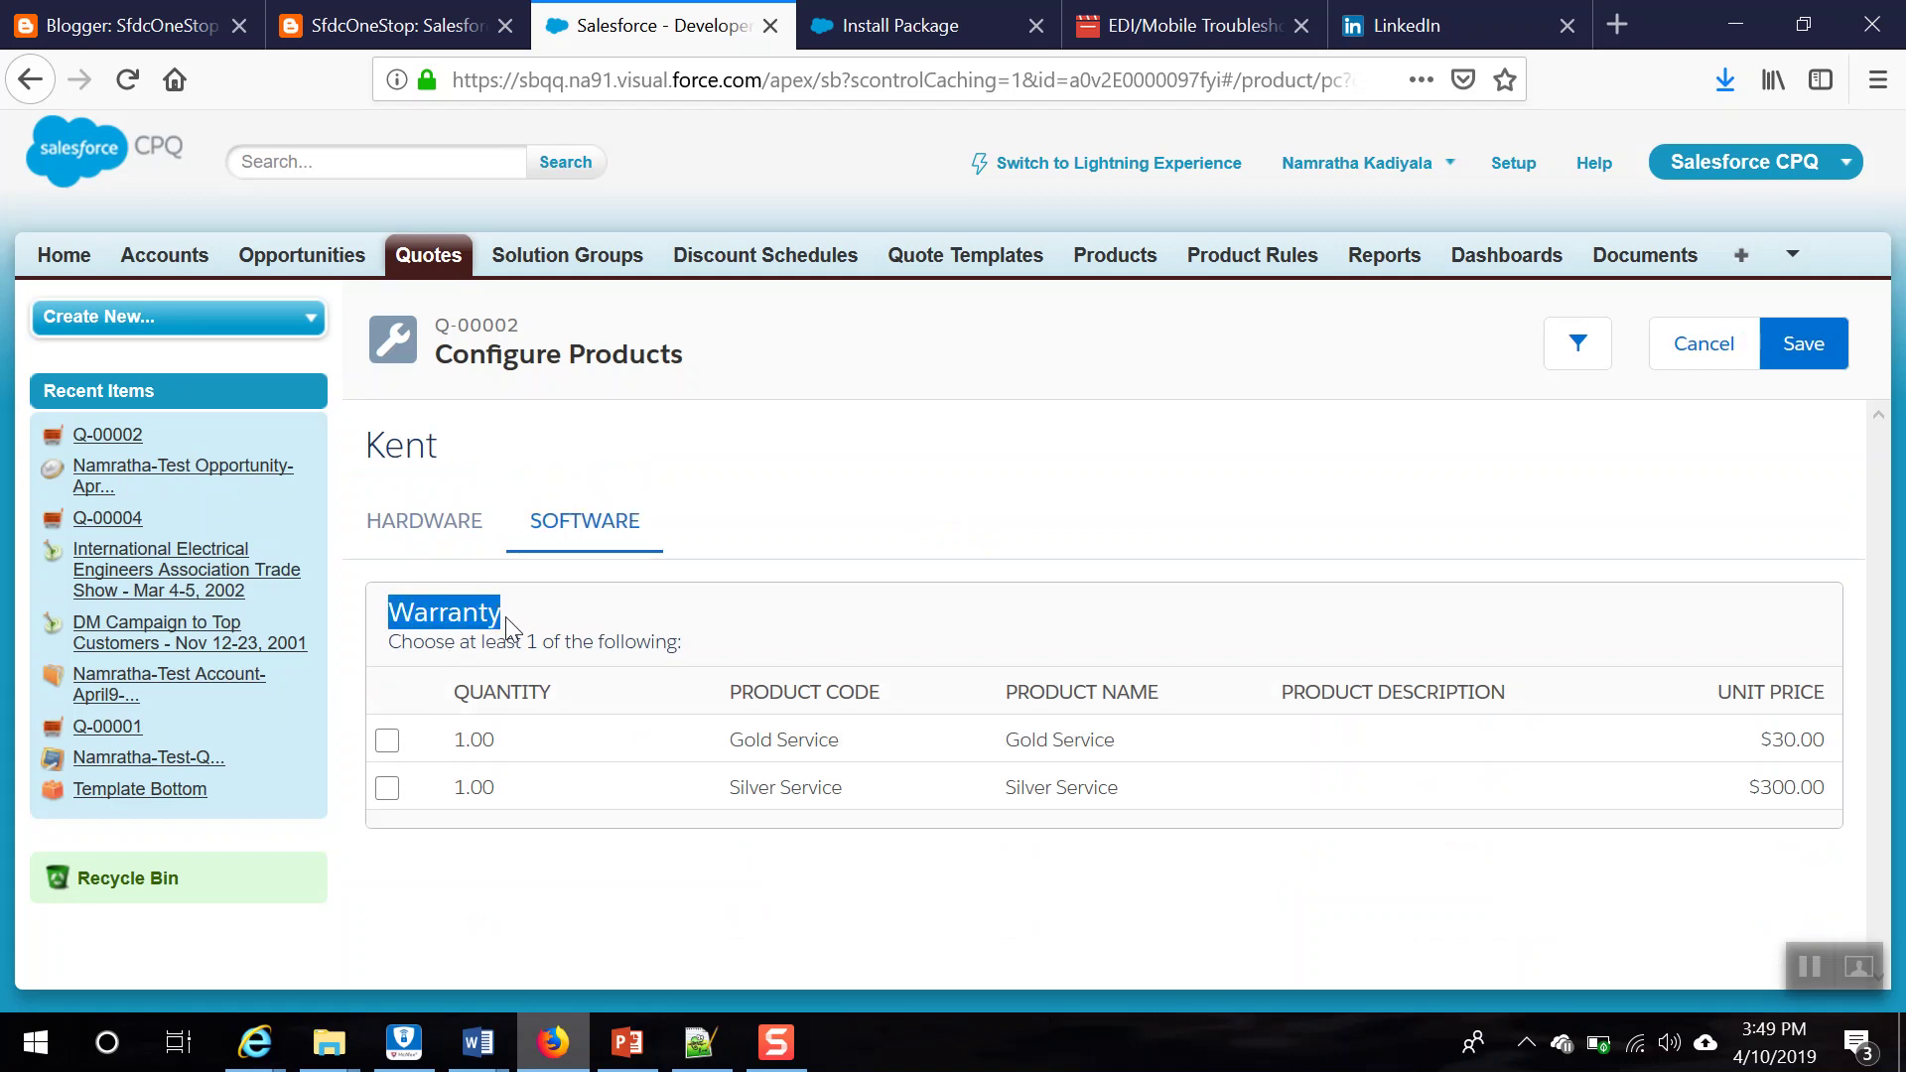
Step: Return to the Hardware features and examine the product options grouped under Technology and Accessories
left_click(463, 548)
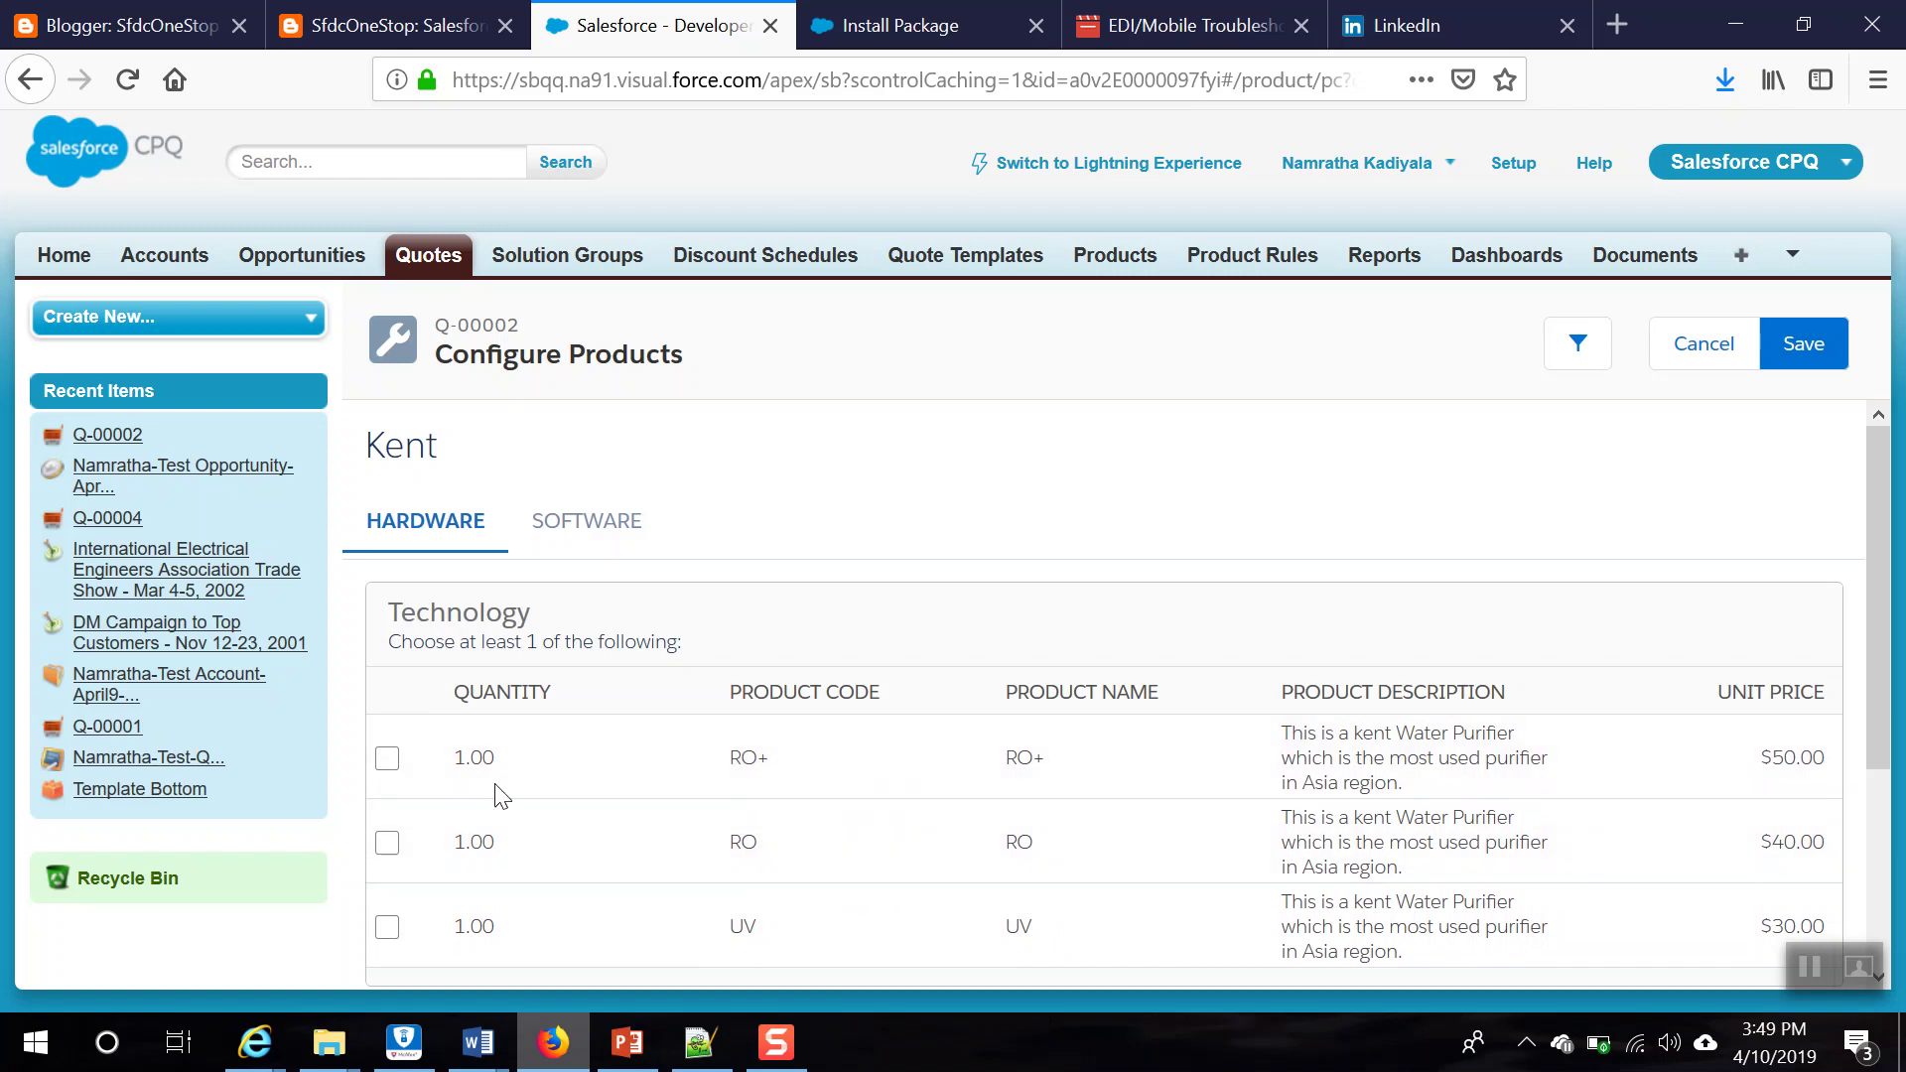
left_click_drag(731, 764, 772, 760)
left_click_drag(732, 843, 757, 842)
left_click_drag(732, 927, 771, 927)
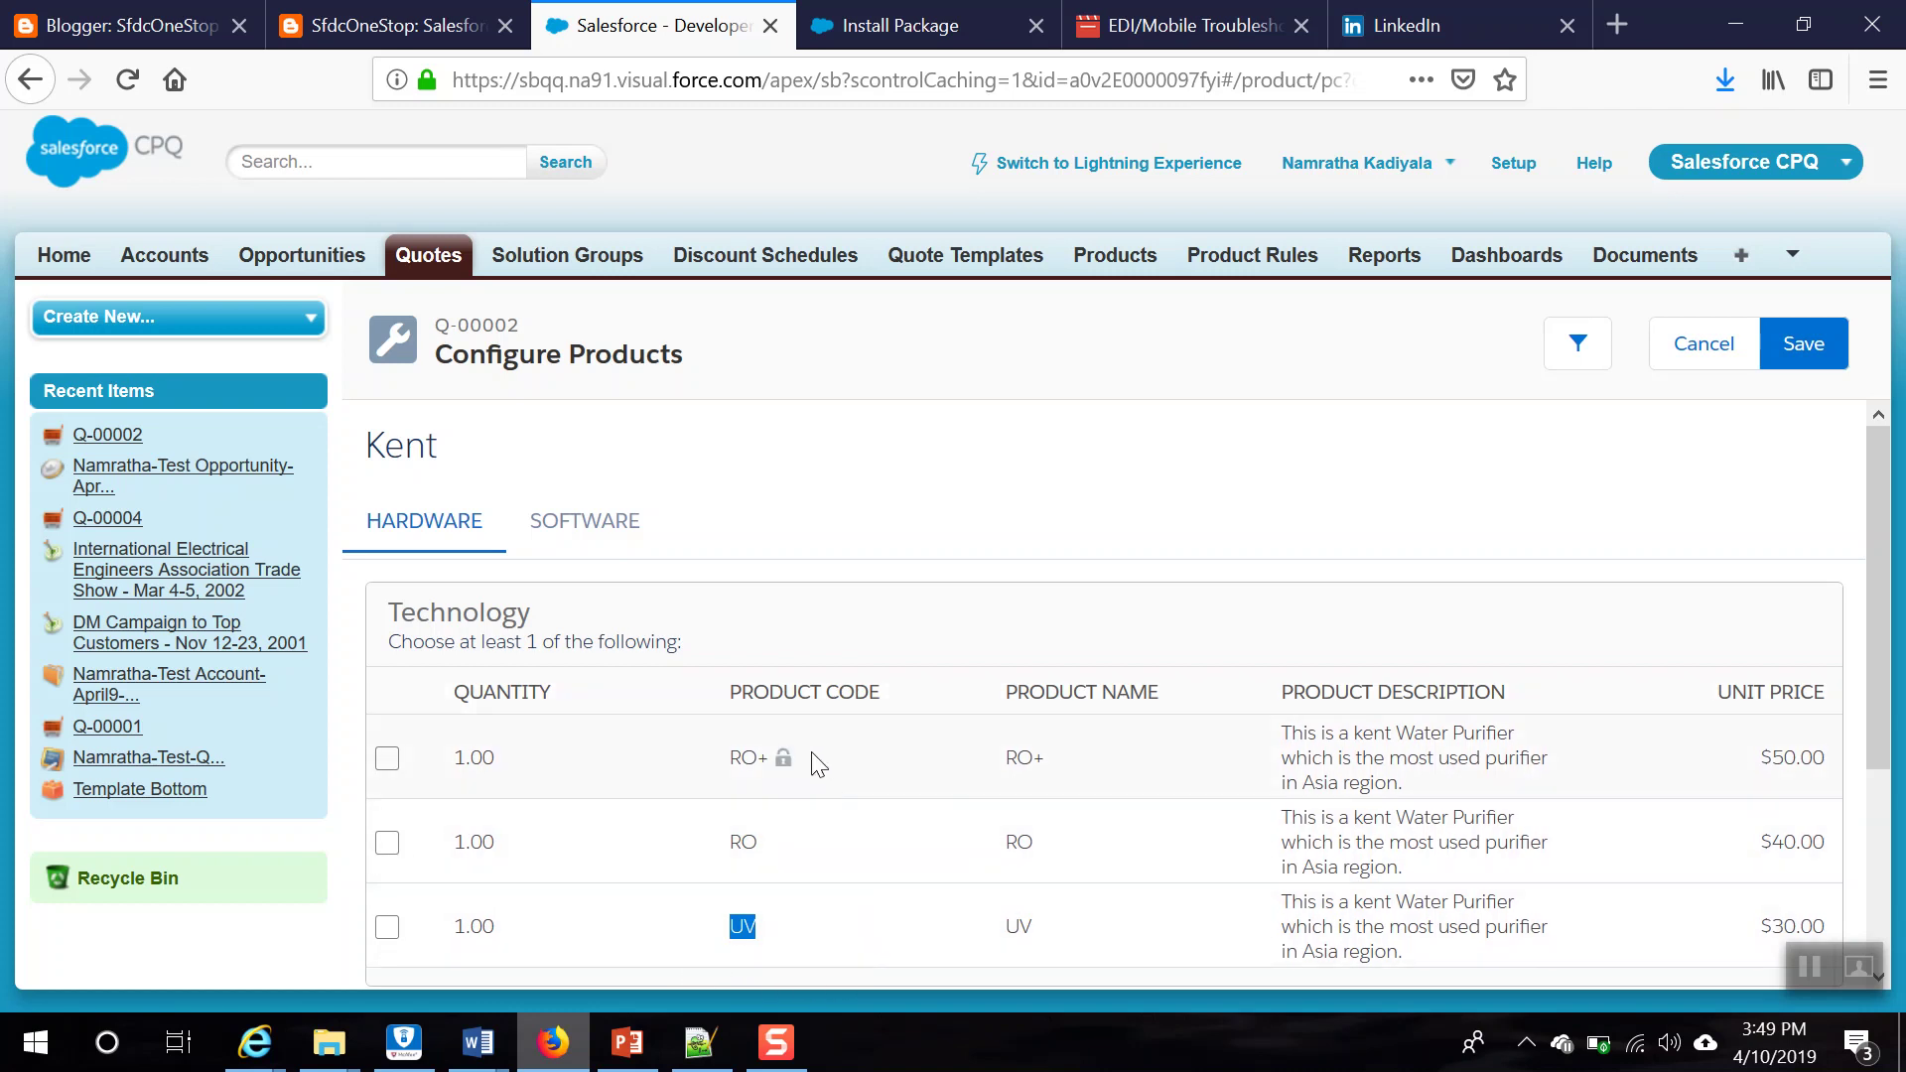
left_click_drag(537, 611, 387, 614)
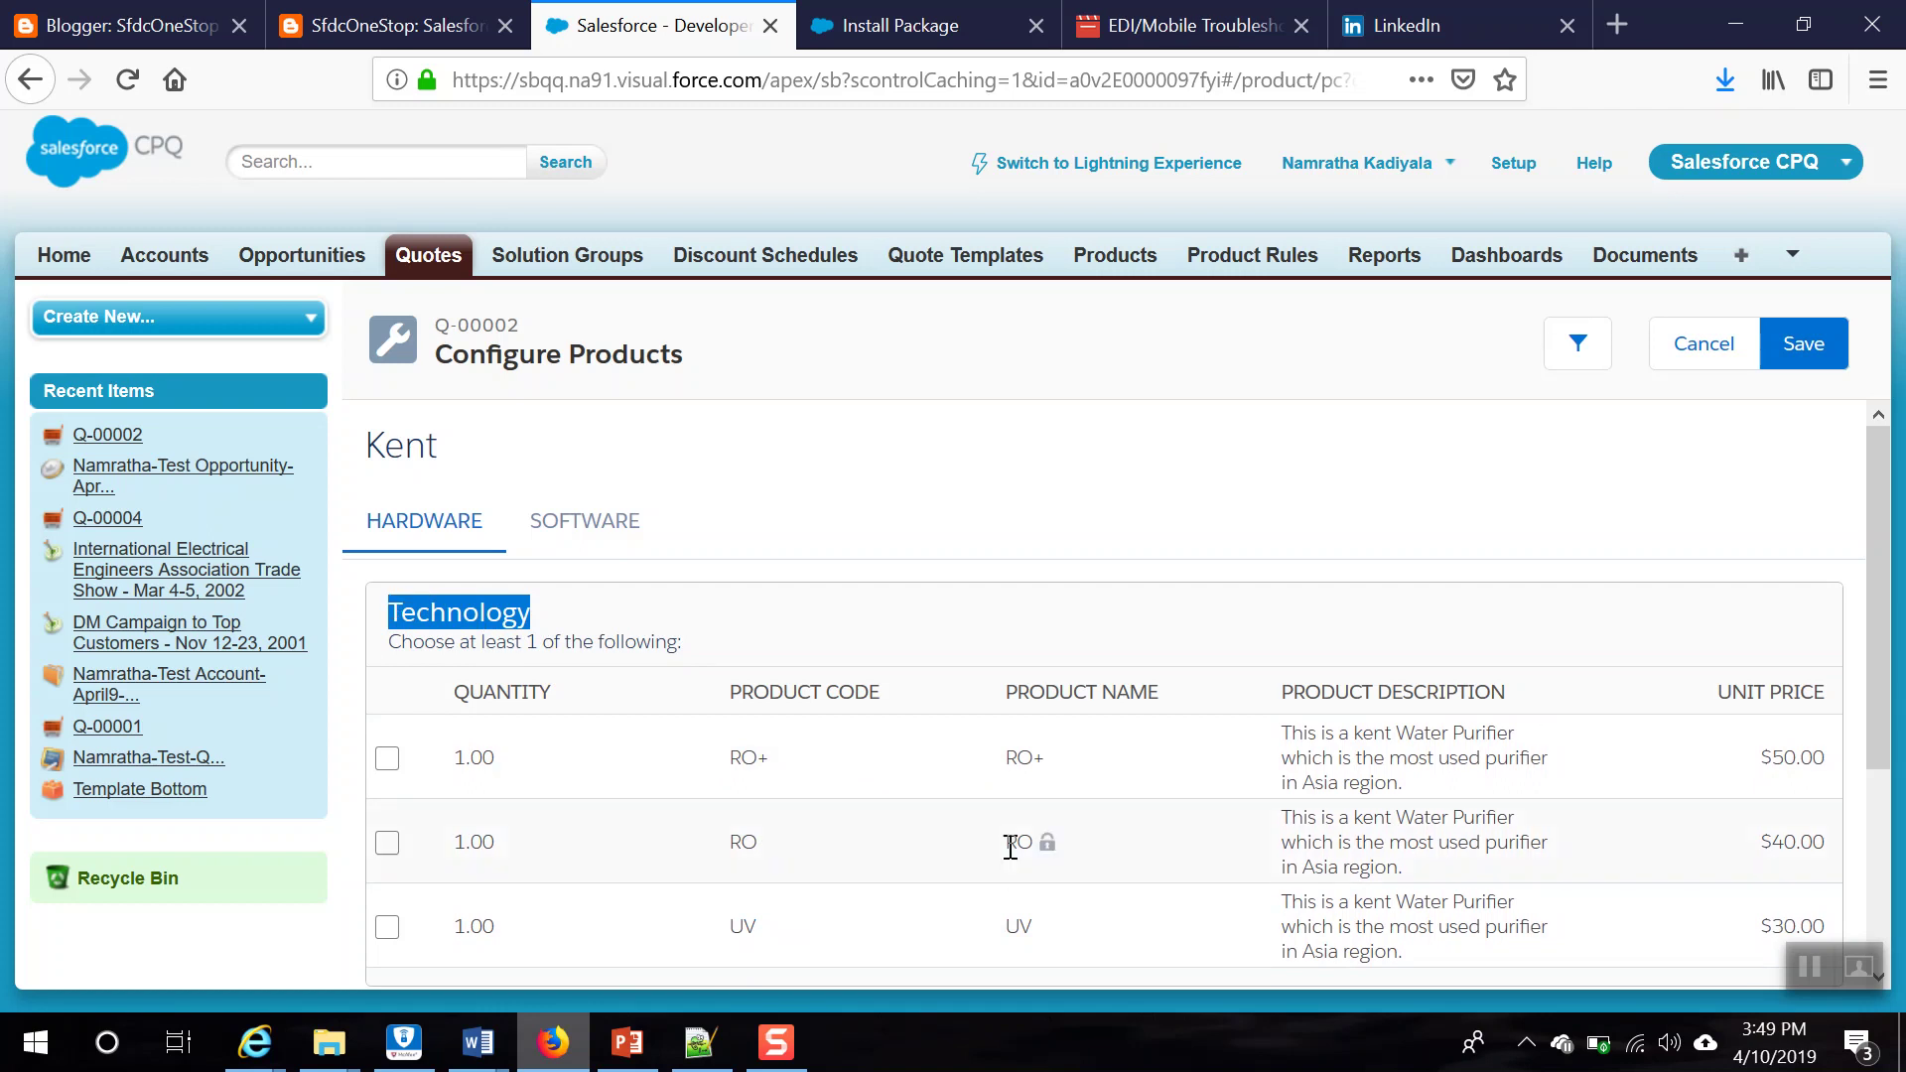
scroll(1011, 846, "down", 3)
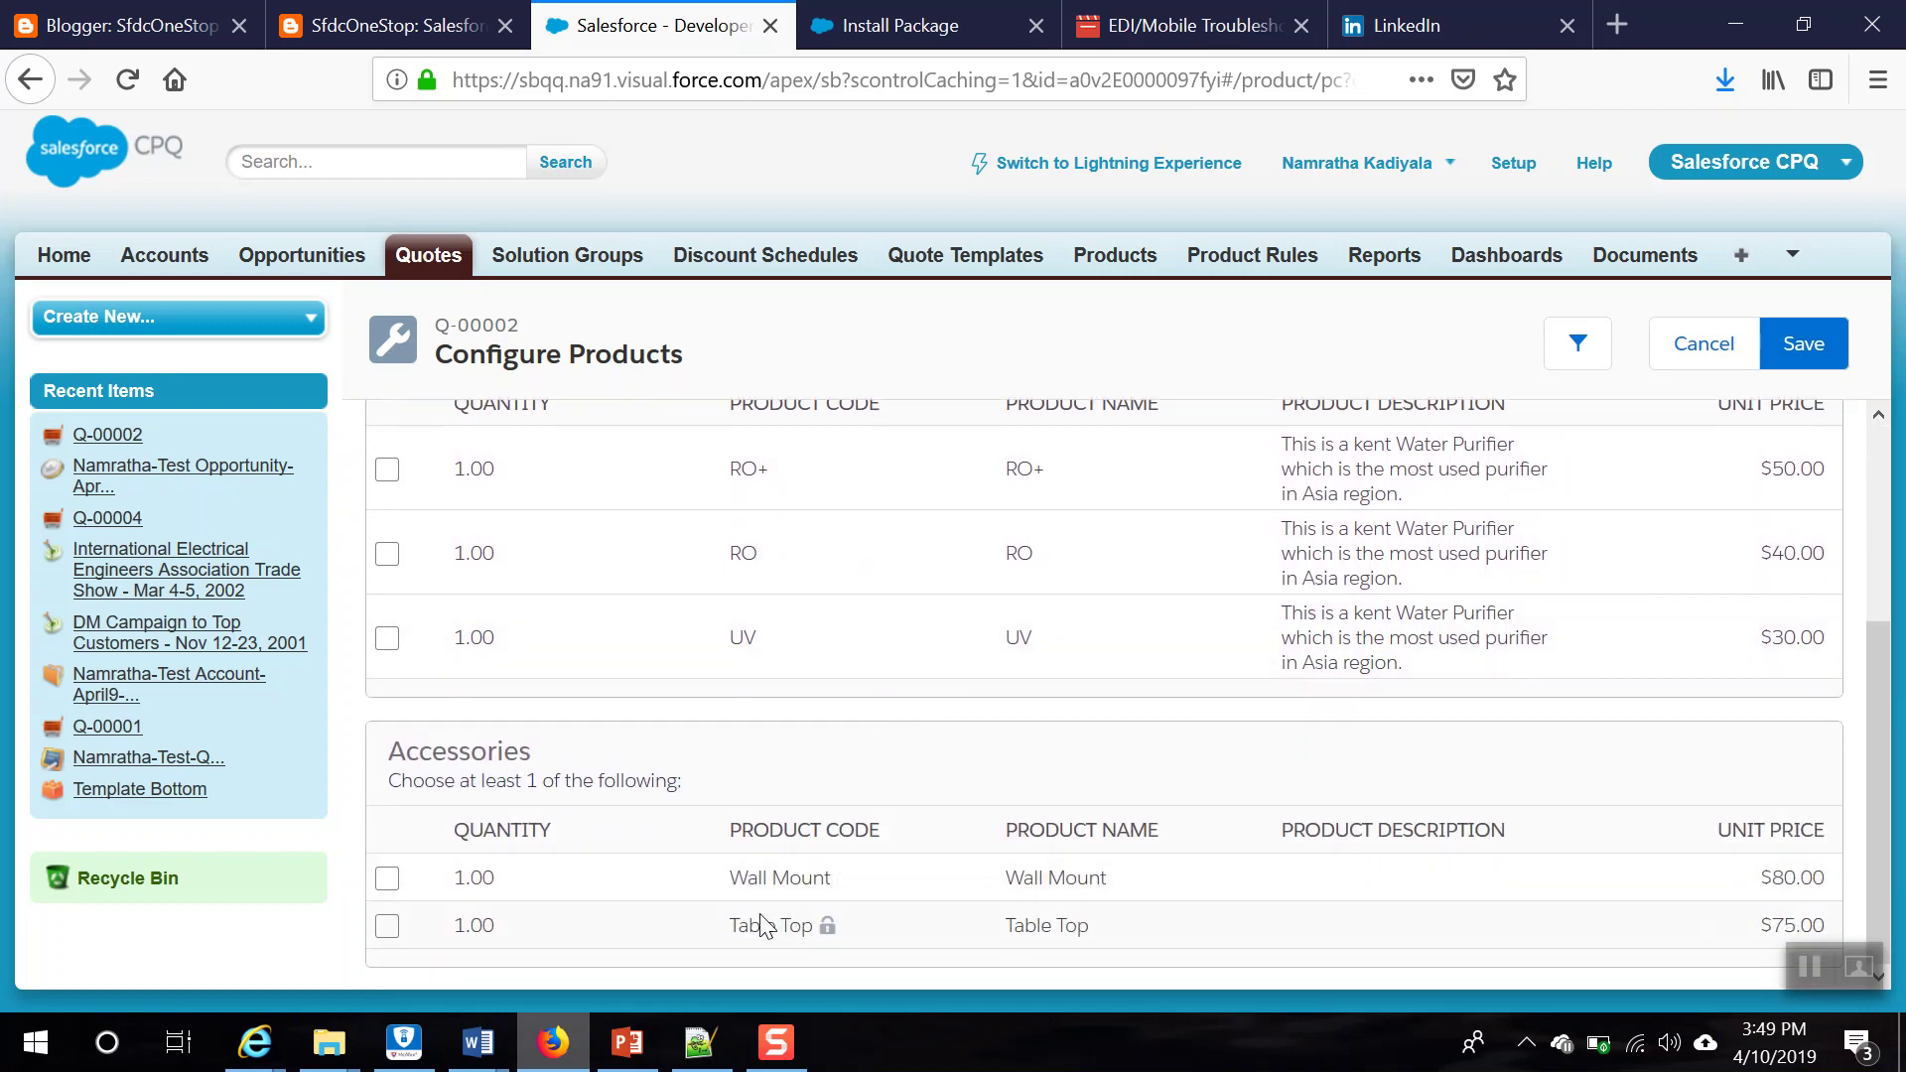
left_click_drag(736, 883, 834, 888)
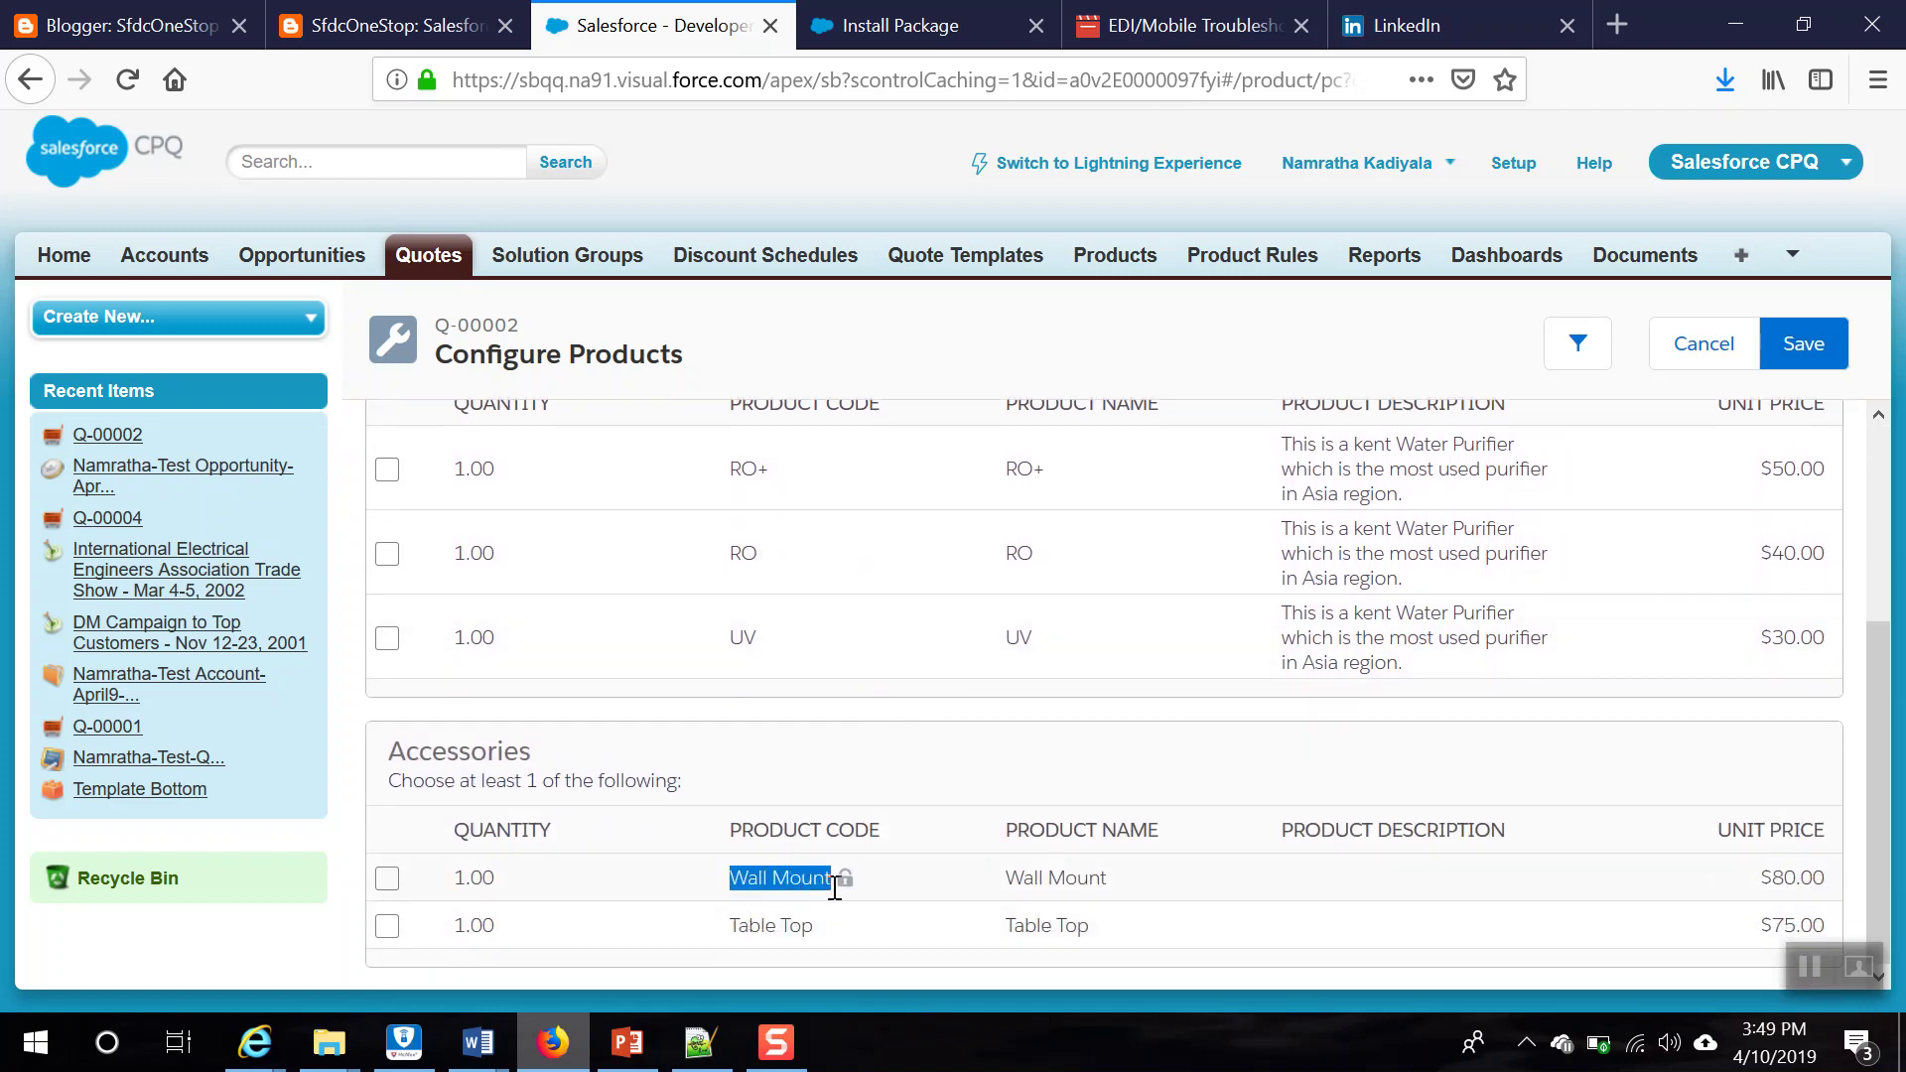
left_click_drag(728, 926, 792, 939)
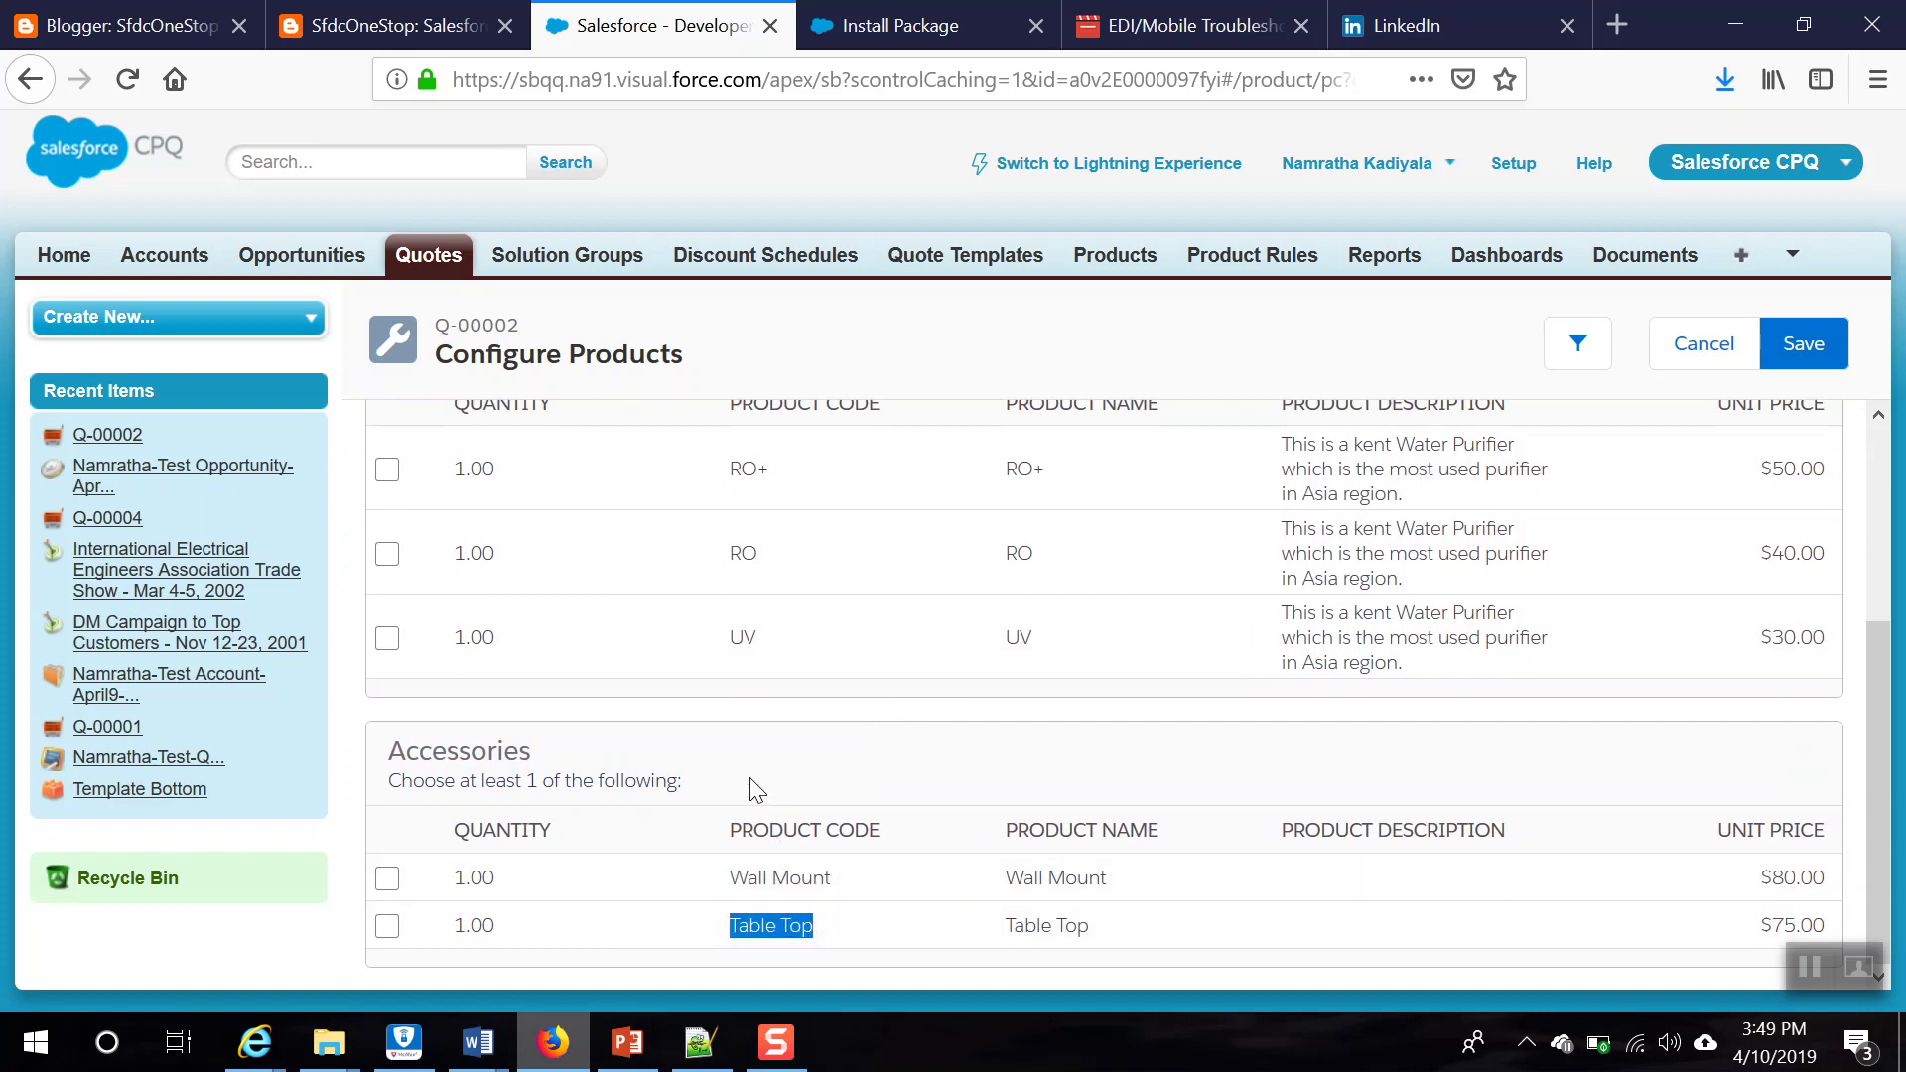
left_click_drag(533, 755, 385, 752)
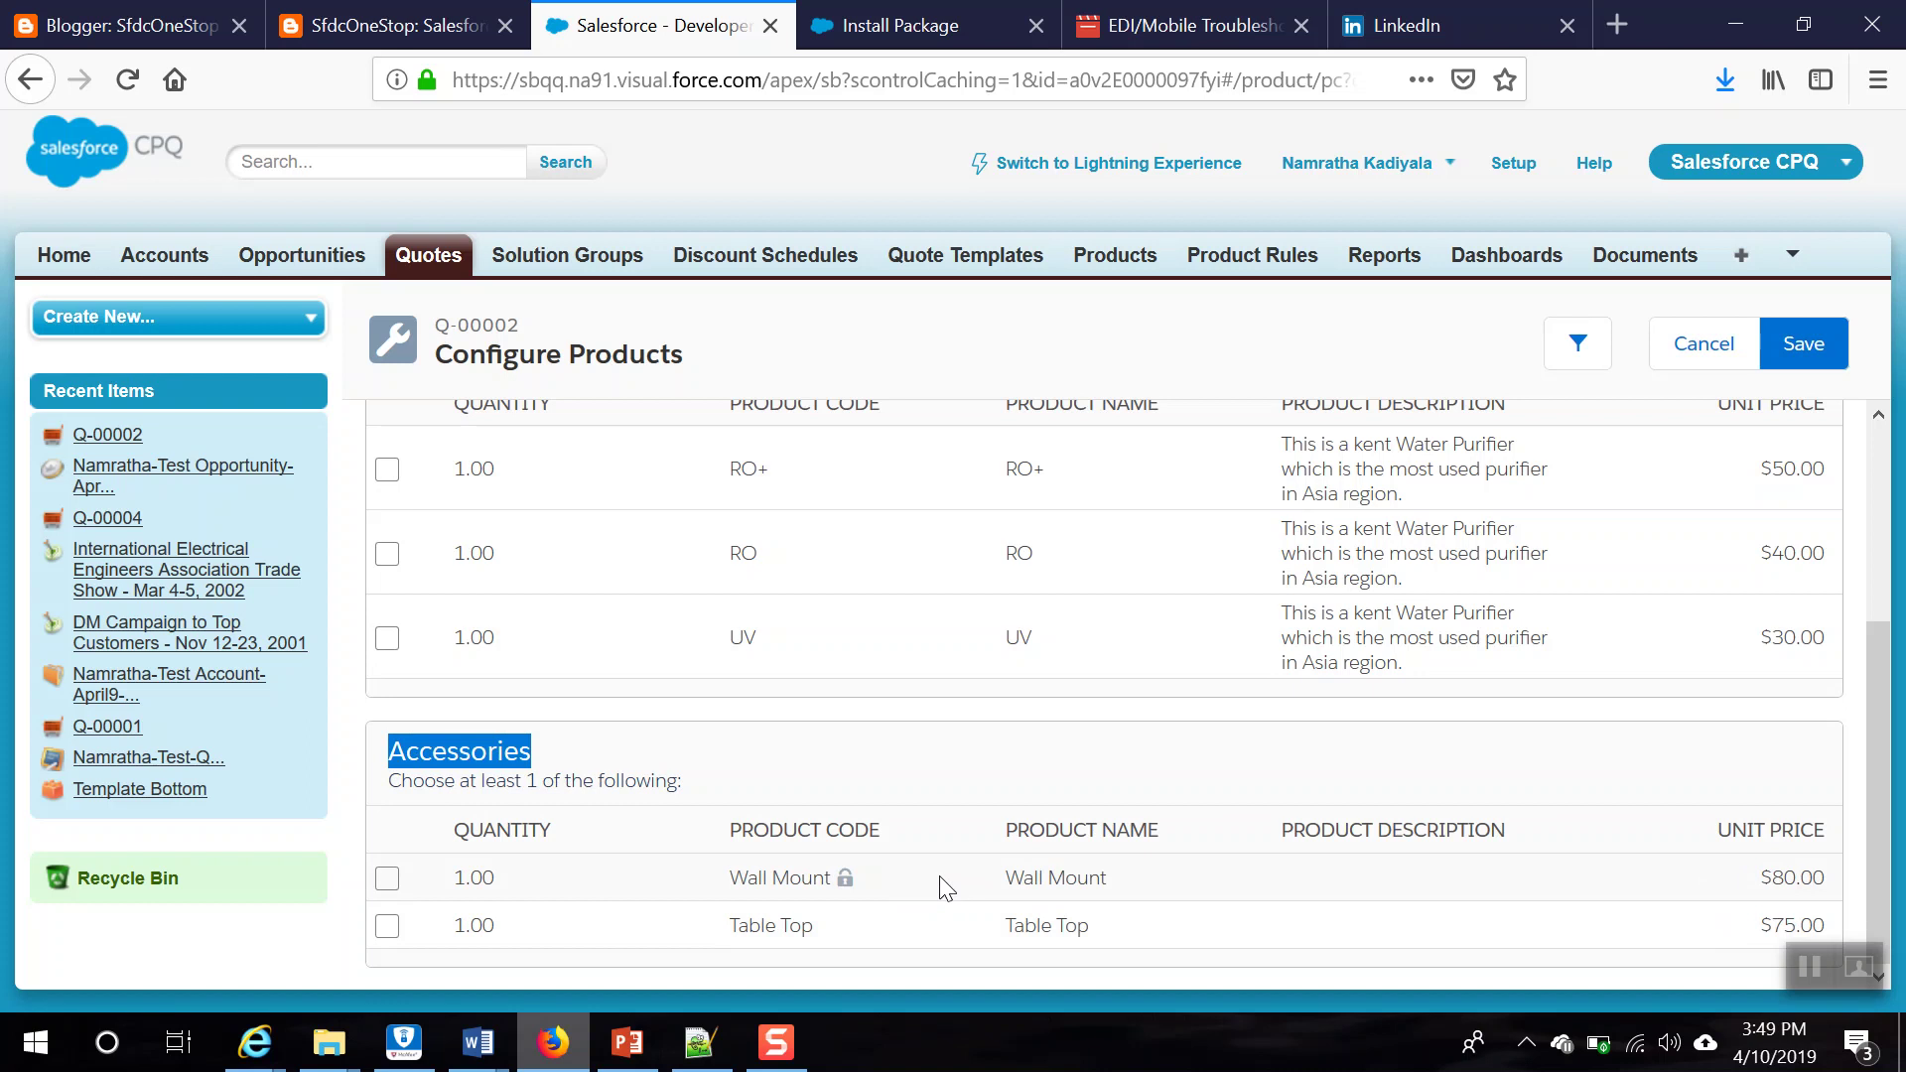
Step: Examine the Gold Service and Silver Service options grouped under the Warranty feature in Software
scroll(558, 693, "up", 5)
left_click(568, 552)
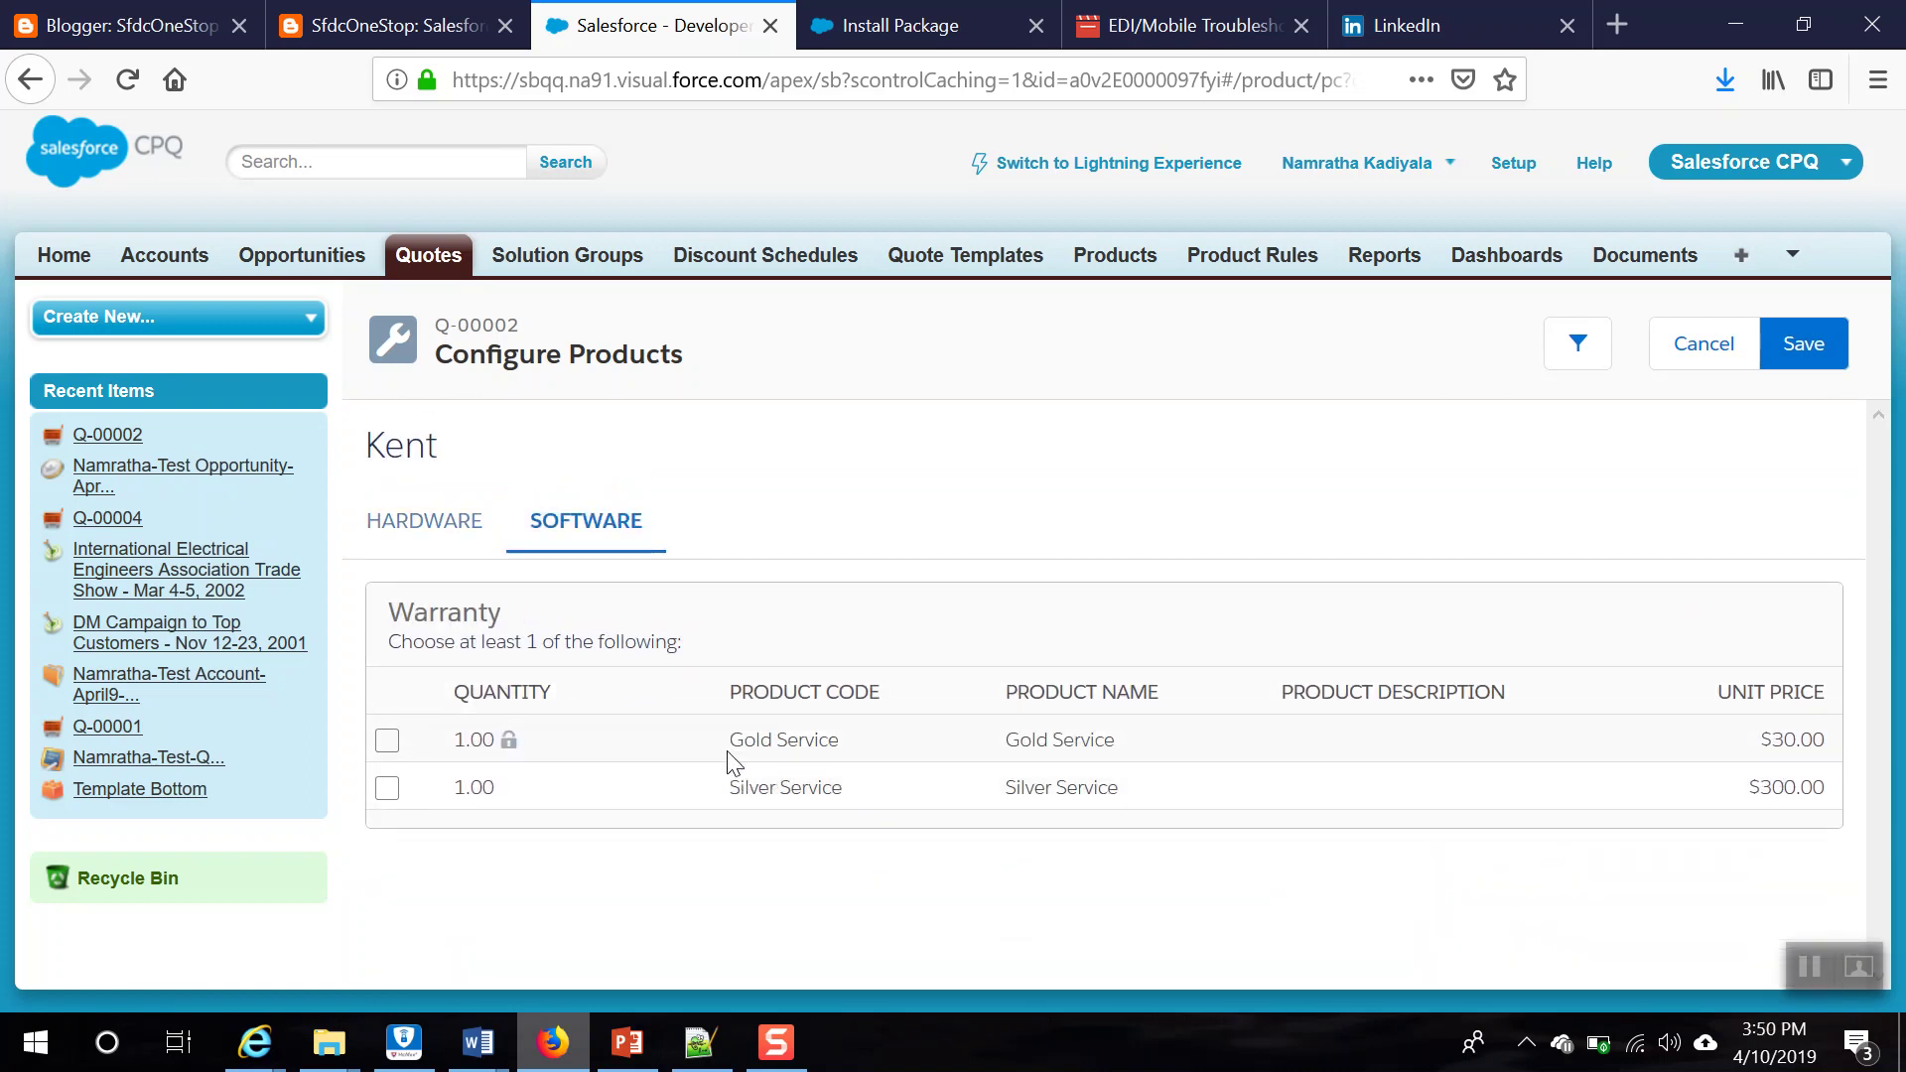
left_click_drag(729, 740, 832, 740)
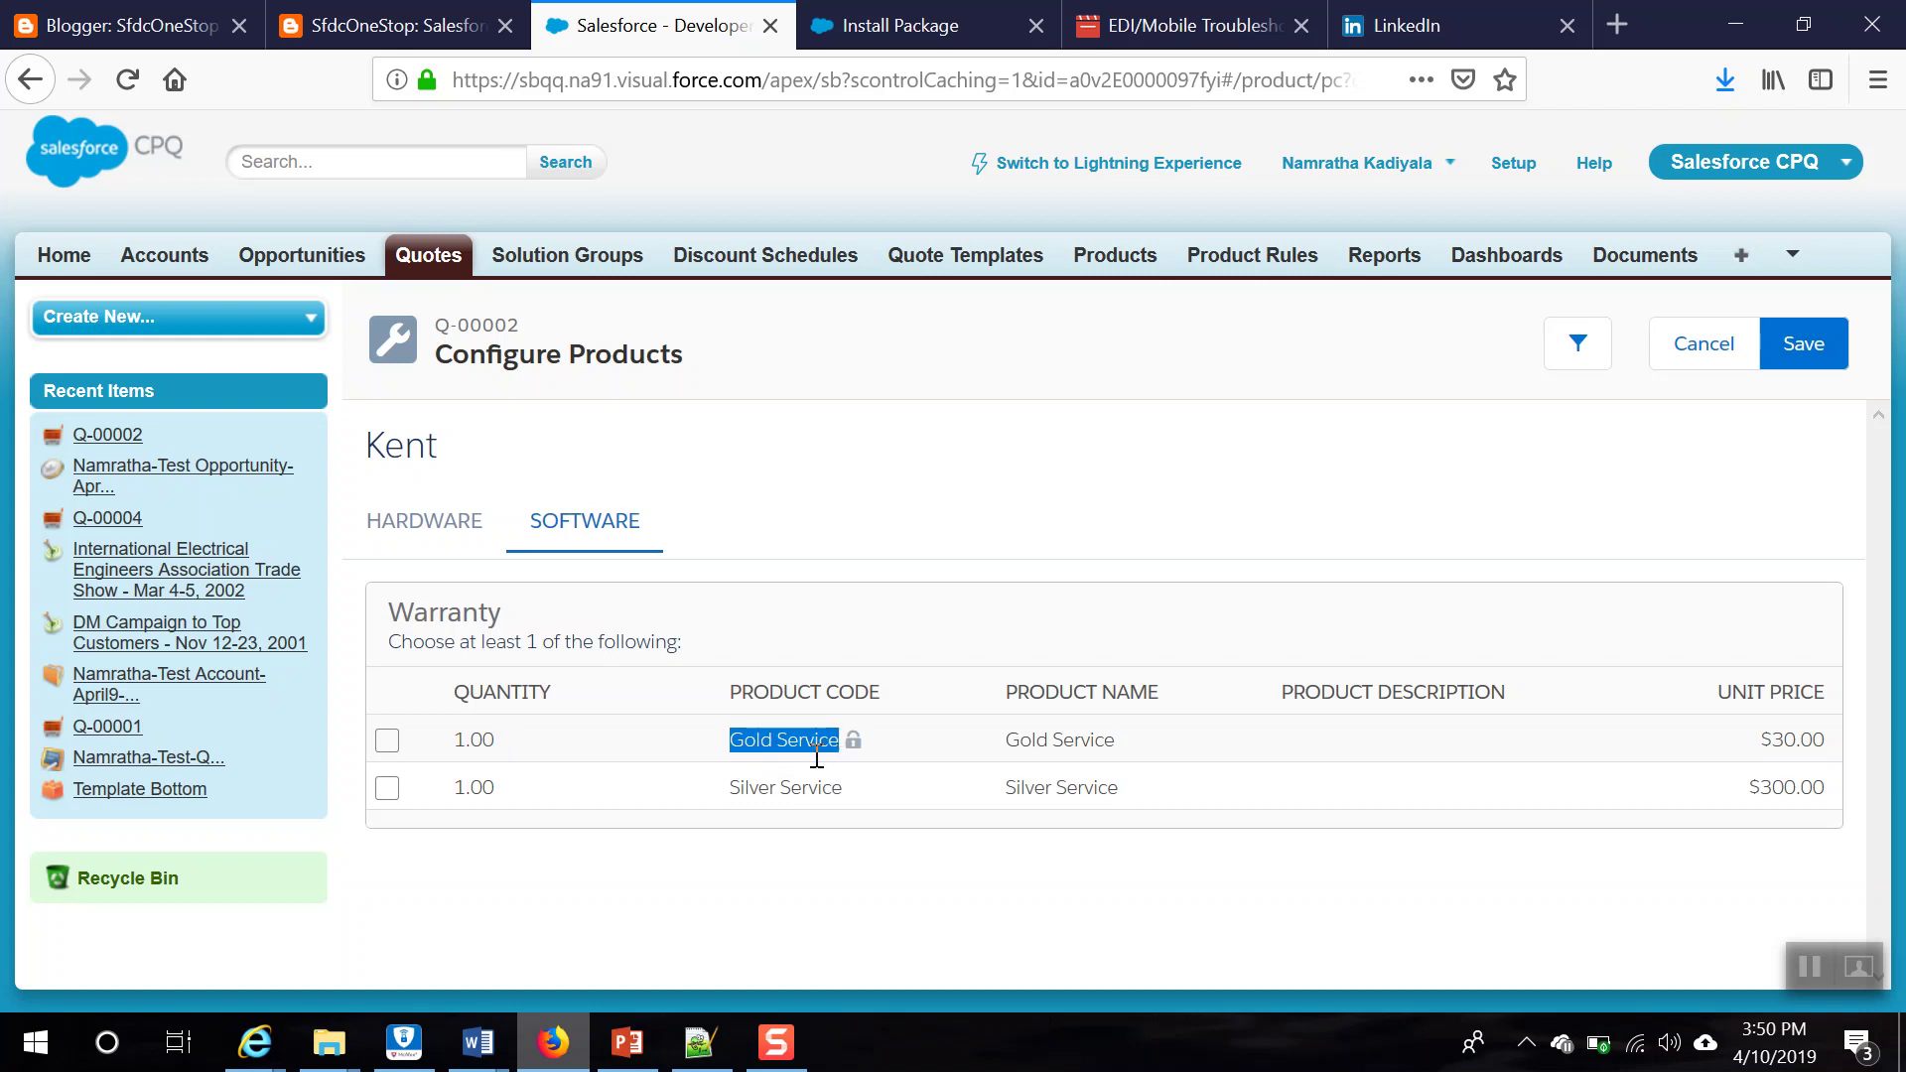
left_click_drag(731, 789, 780, 799)
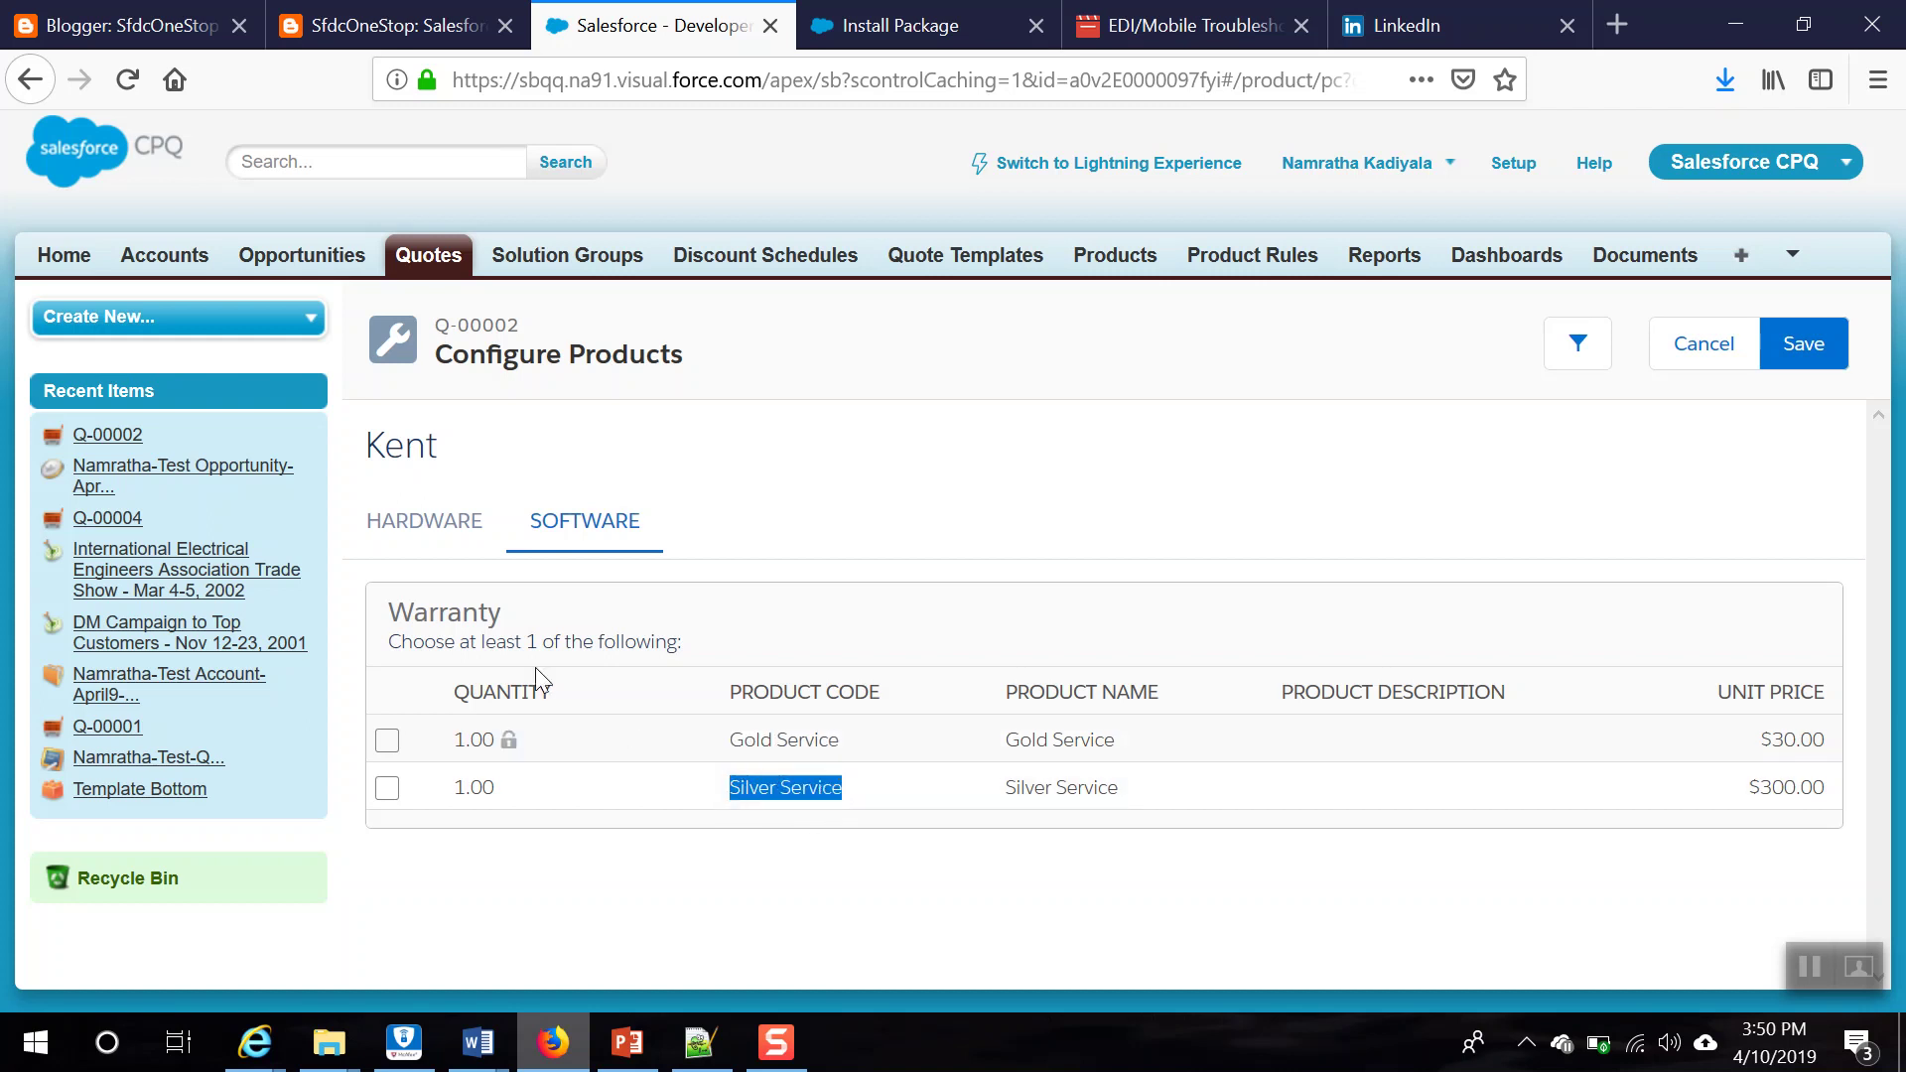
left_click_drag(400, 608, 511, 617)
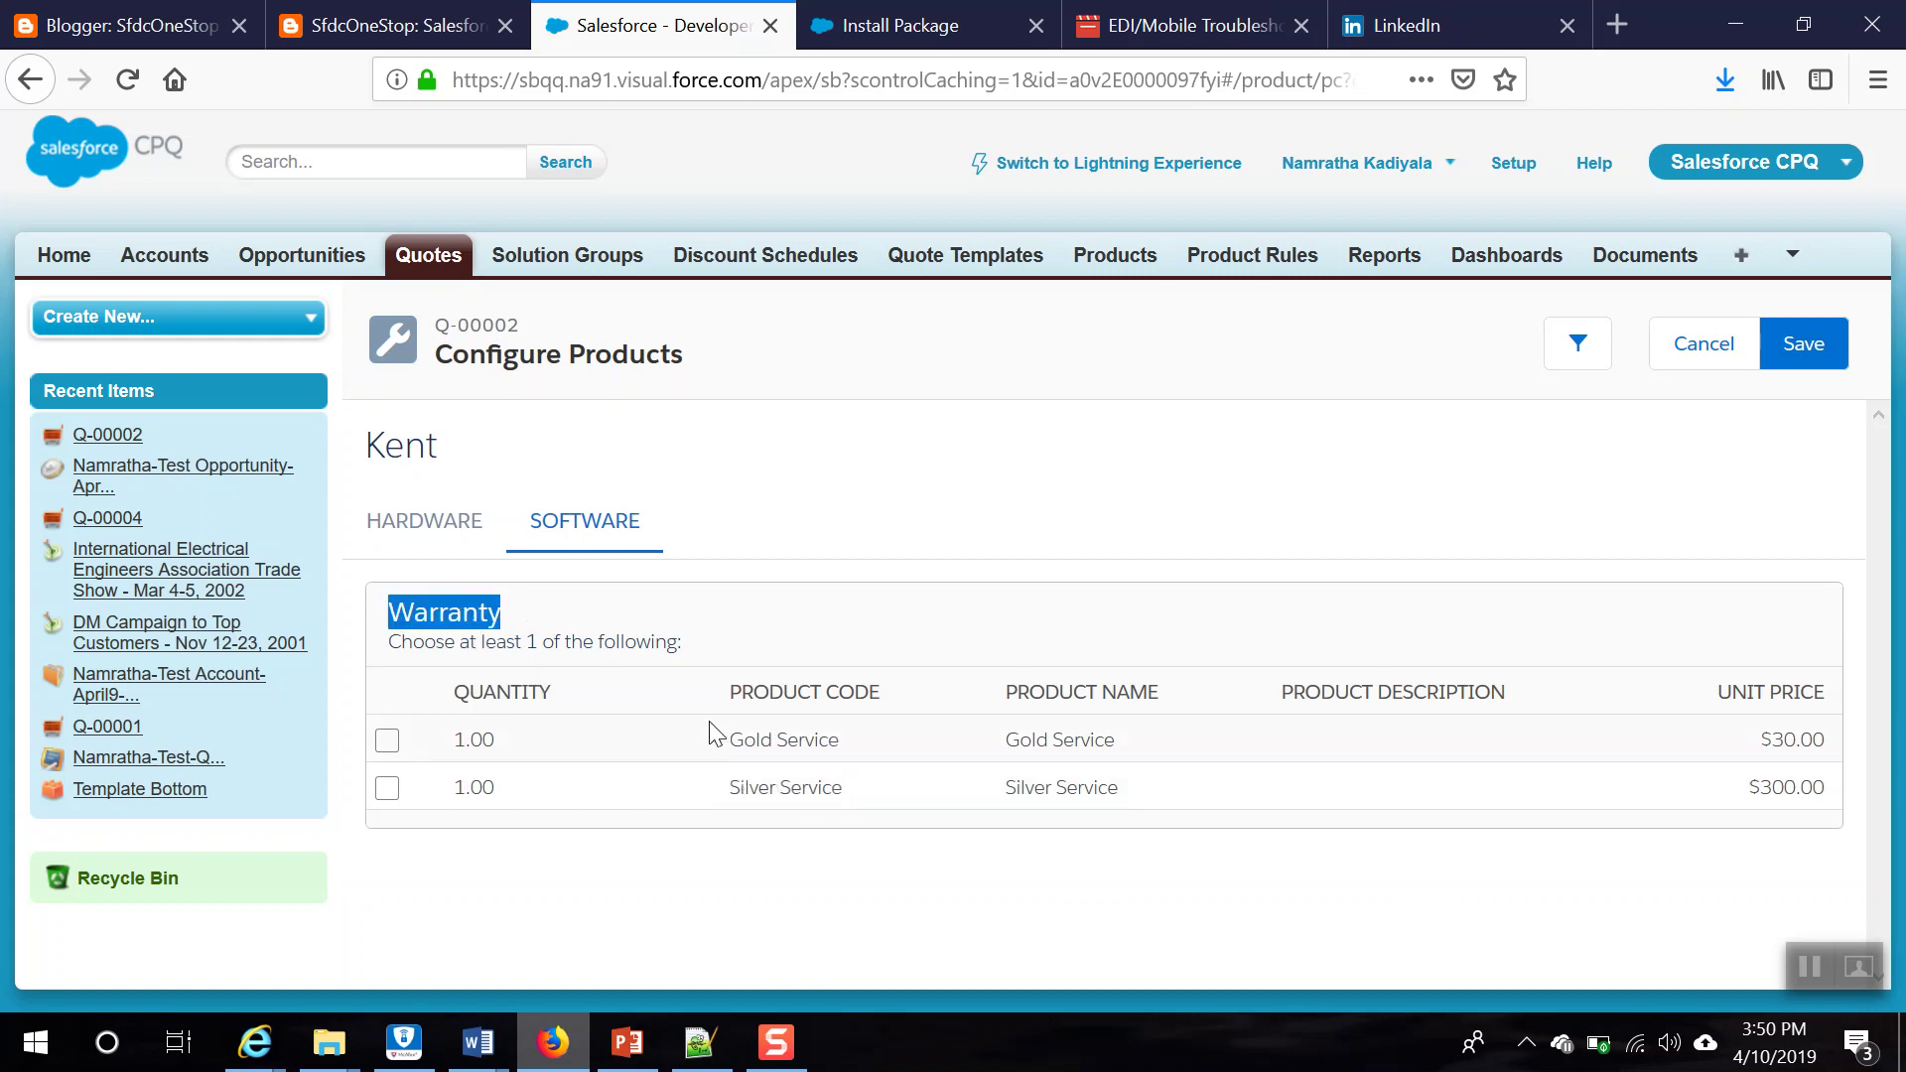
Step: Switch to the PowerPoint presentation and read the "Features in CPQ" and "How to install CPQ" slides
left_click(660, 1035)
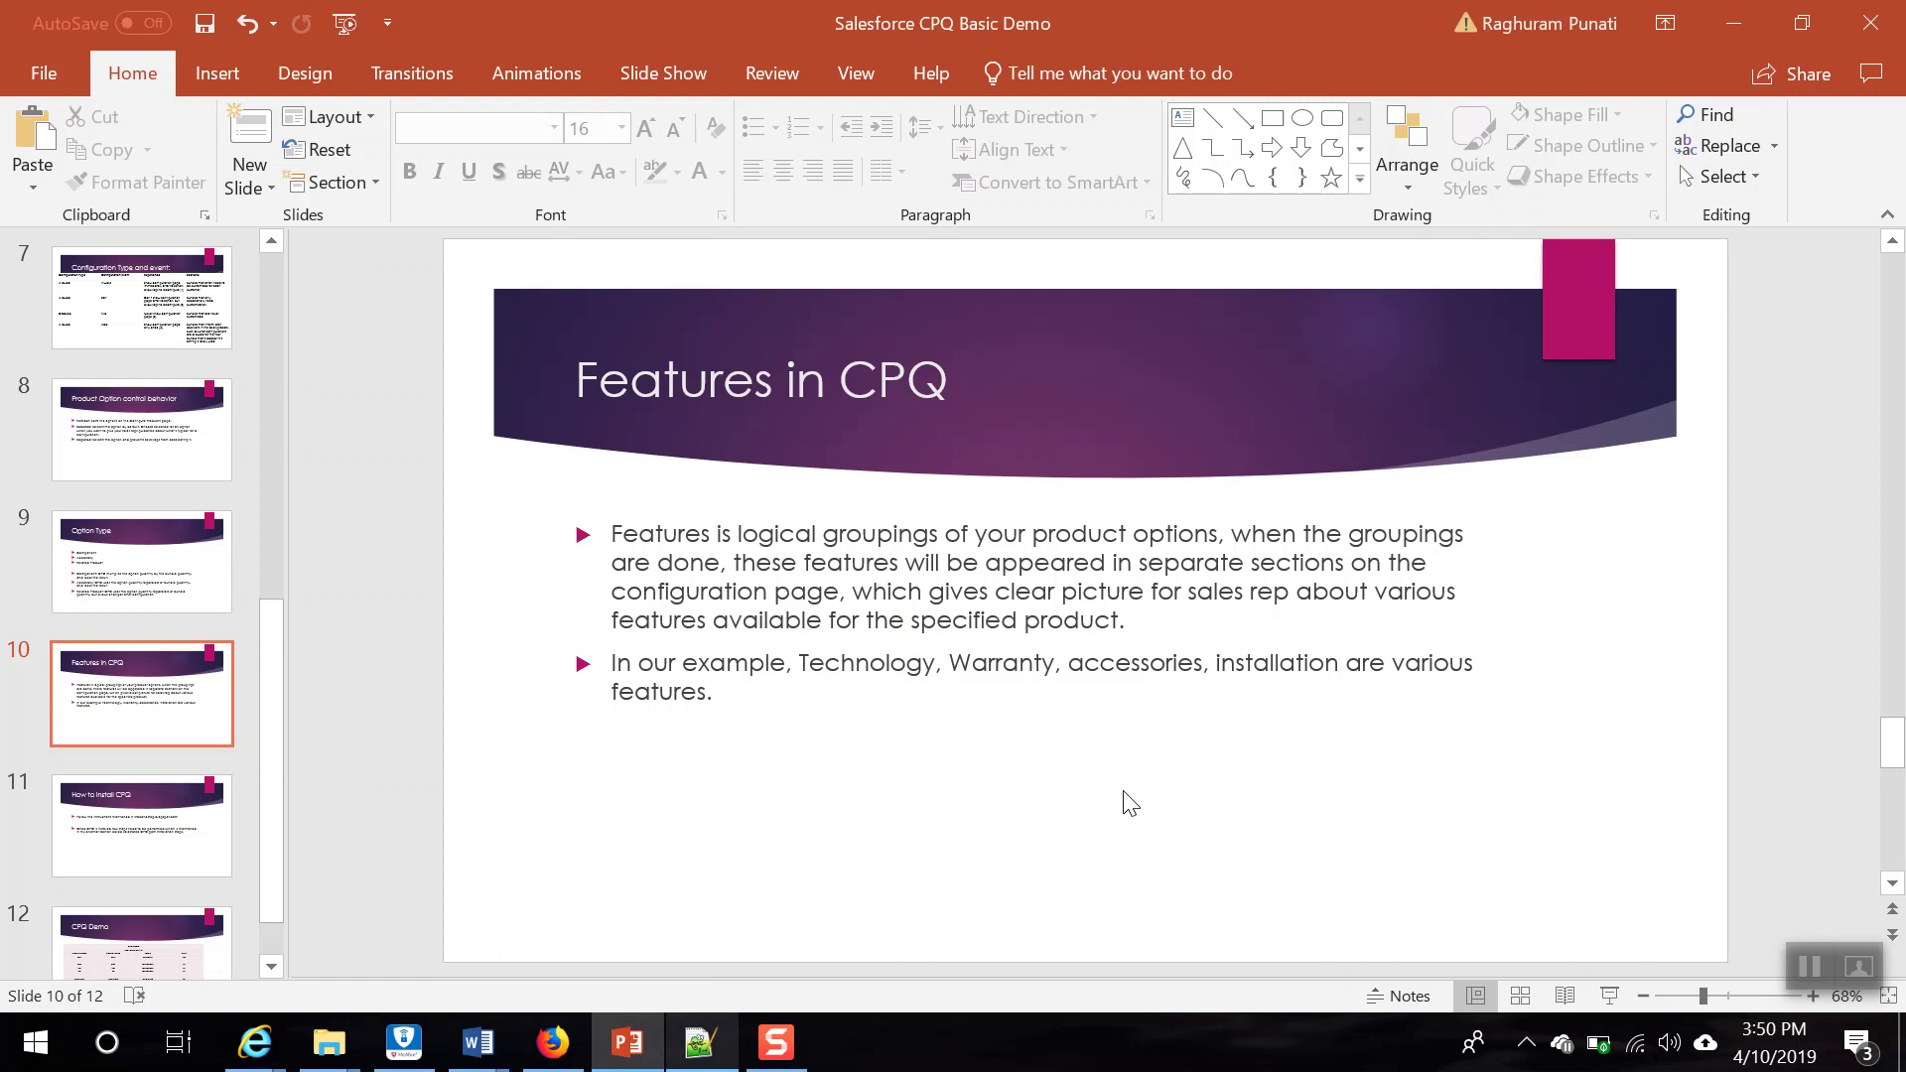
scroll(1131, 804, "down", 1)
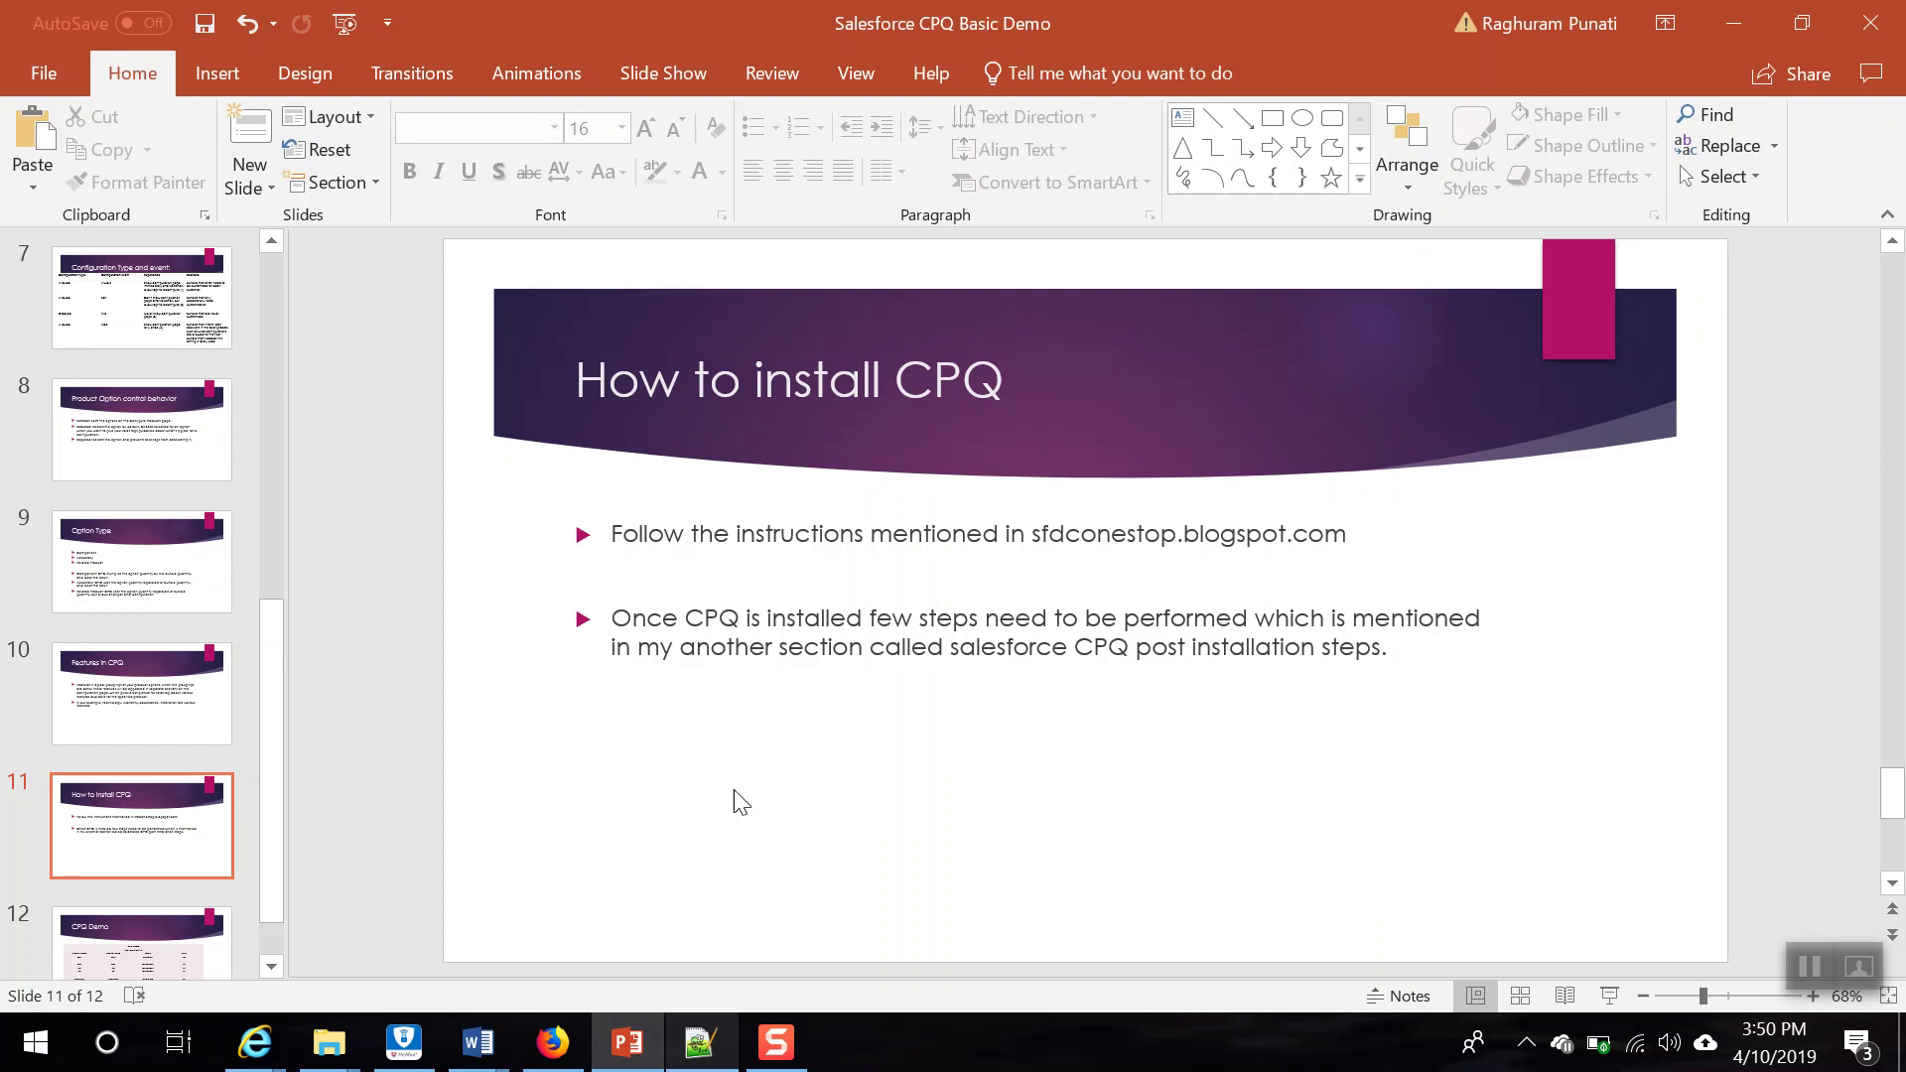
Step: Switch back to Firefox and open the Salesforce CPQ Installaton page on the SfdcOneStop blog
left_click(554, 1043)
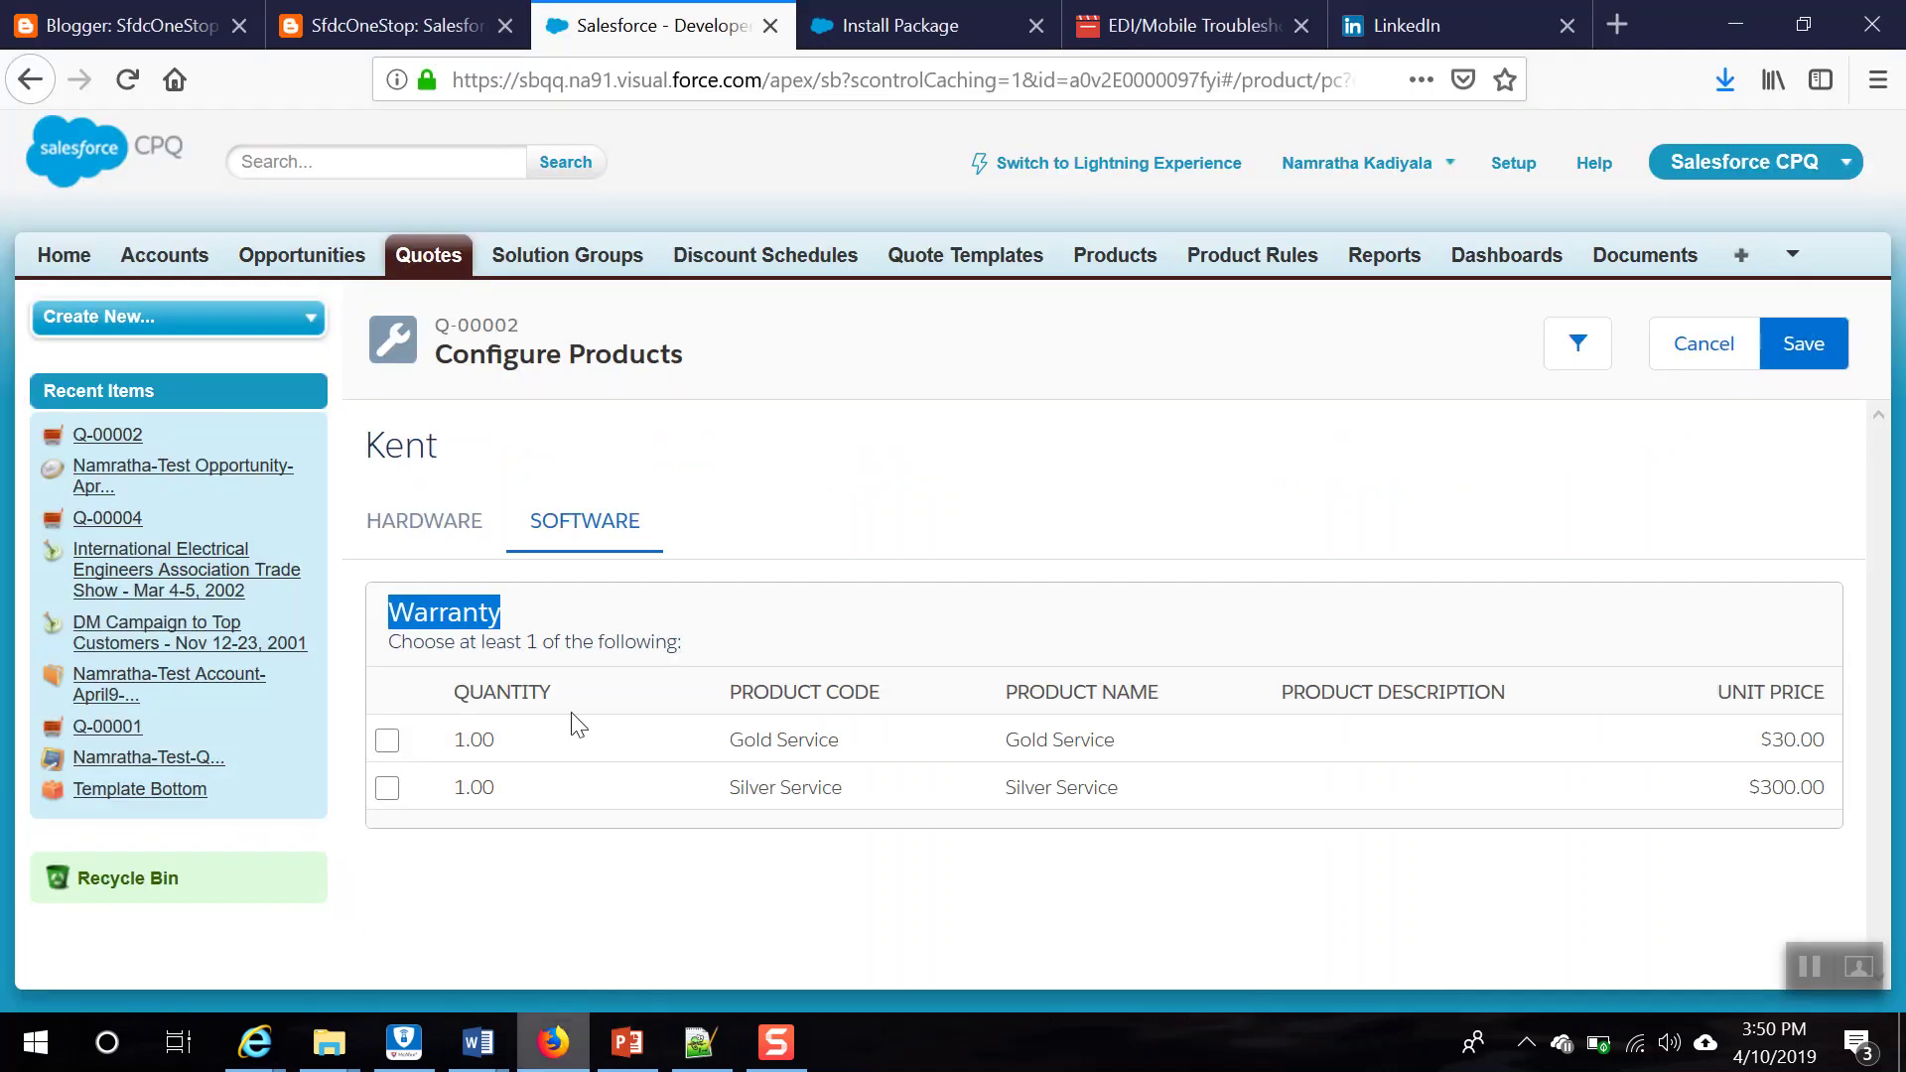
left_click(385, 42)
scroll(1375, 757, "up", 5)
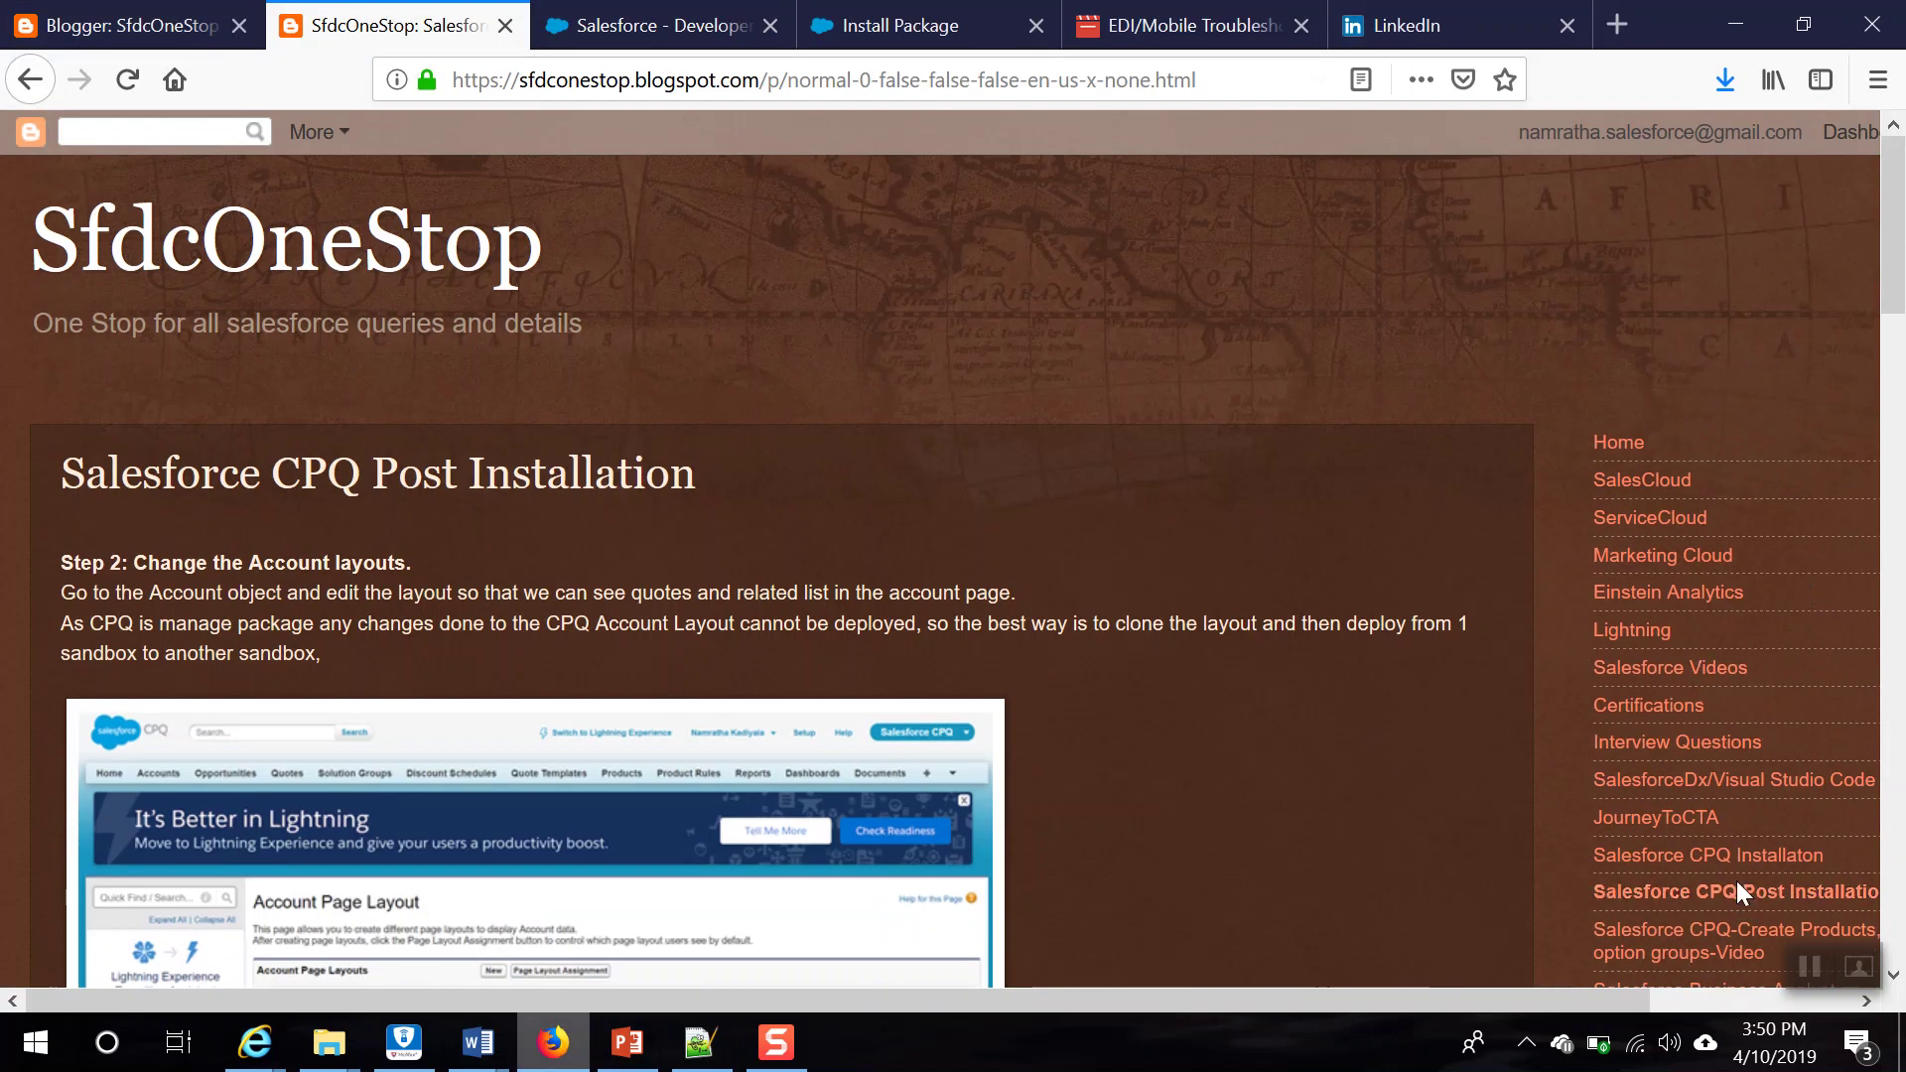
scroll(1735, 824, "down", 1)
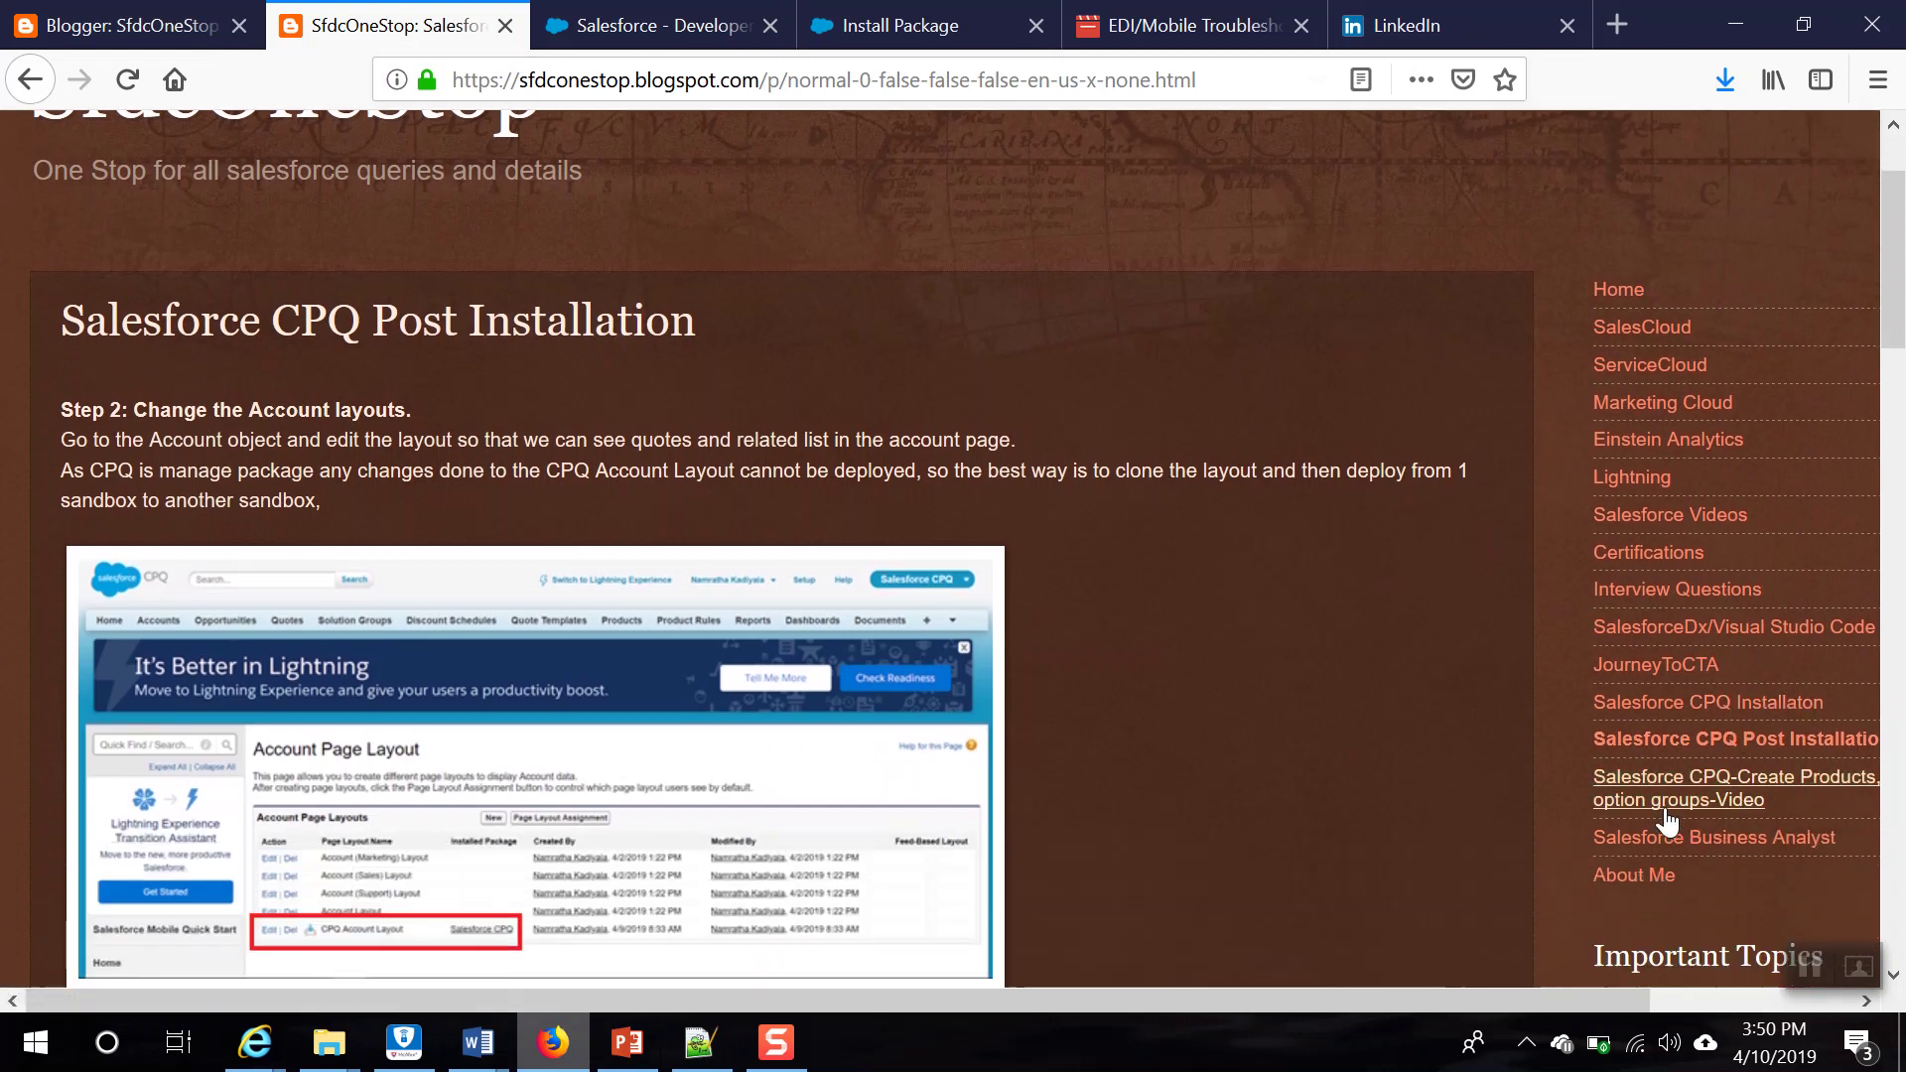
left_click(1678, 700)
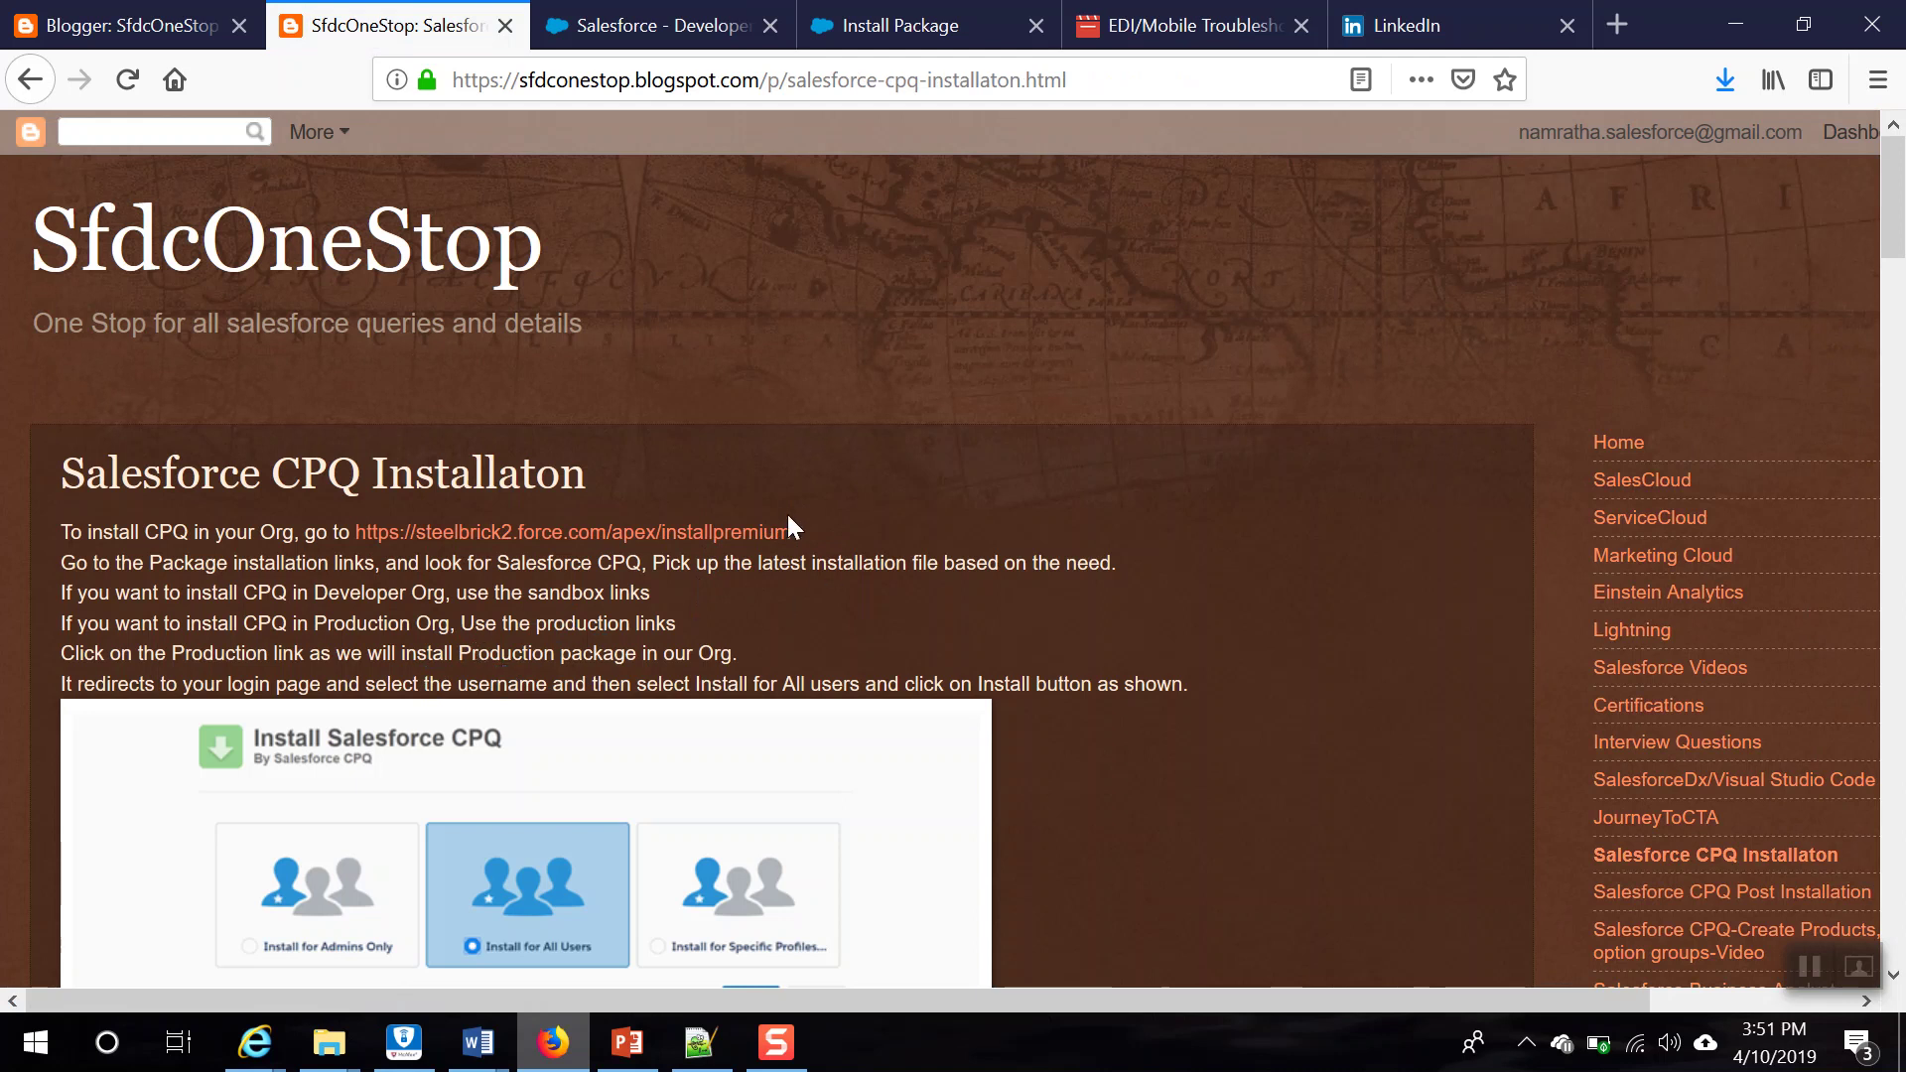
Step: Copy the installpremium link from the installation instructions and load it in place of the Install Package page
left_click_drag(791, 529, 358, 533)
key("ctrl+c")
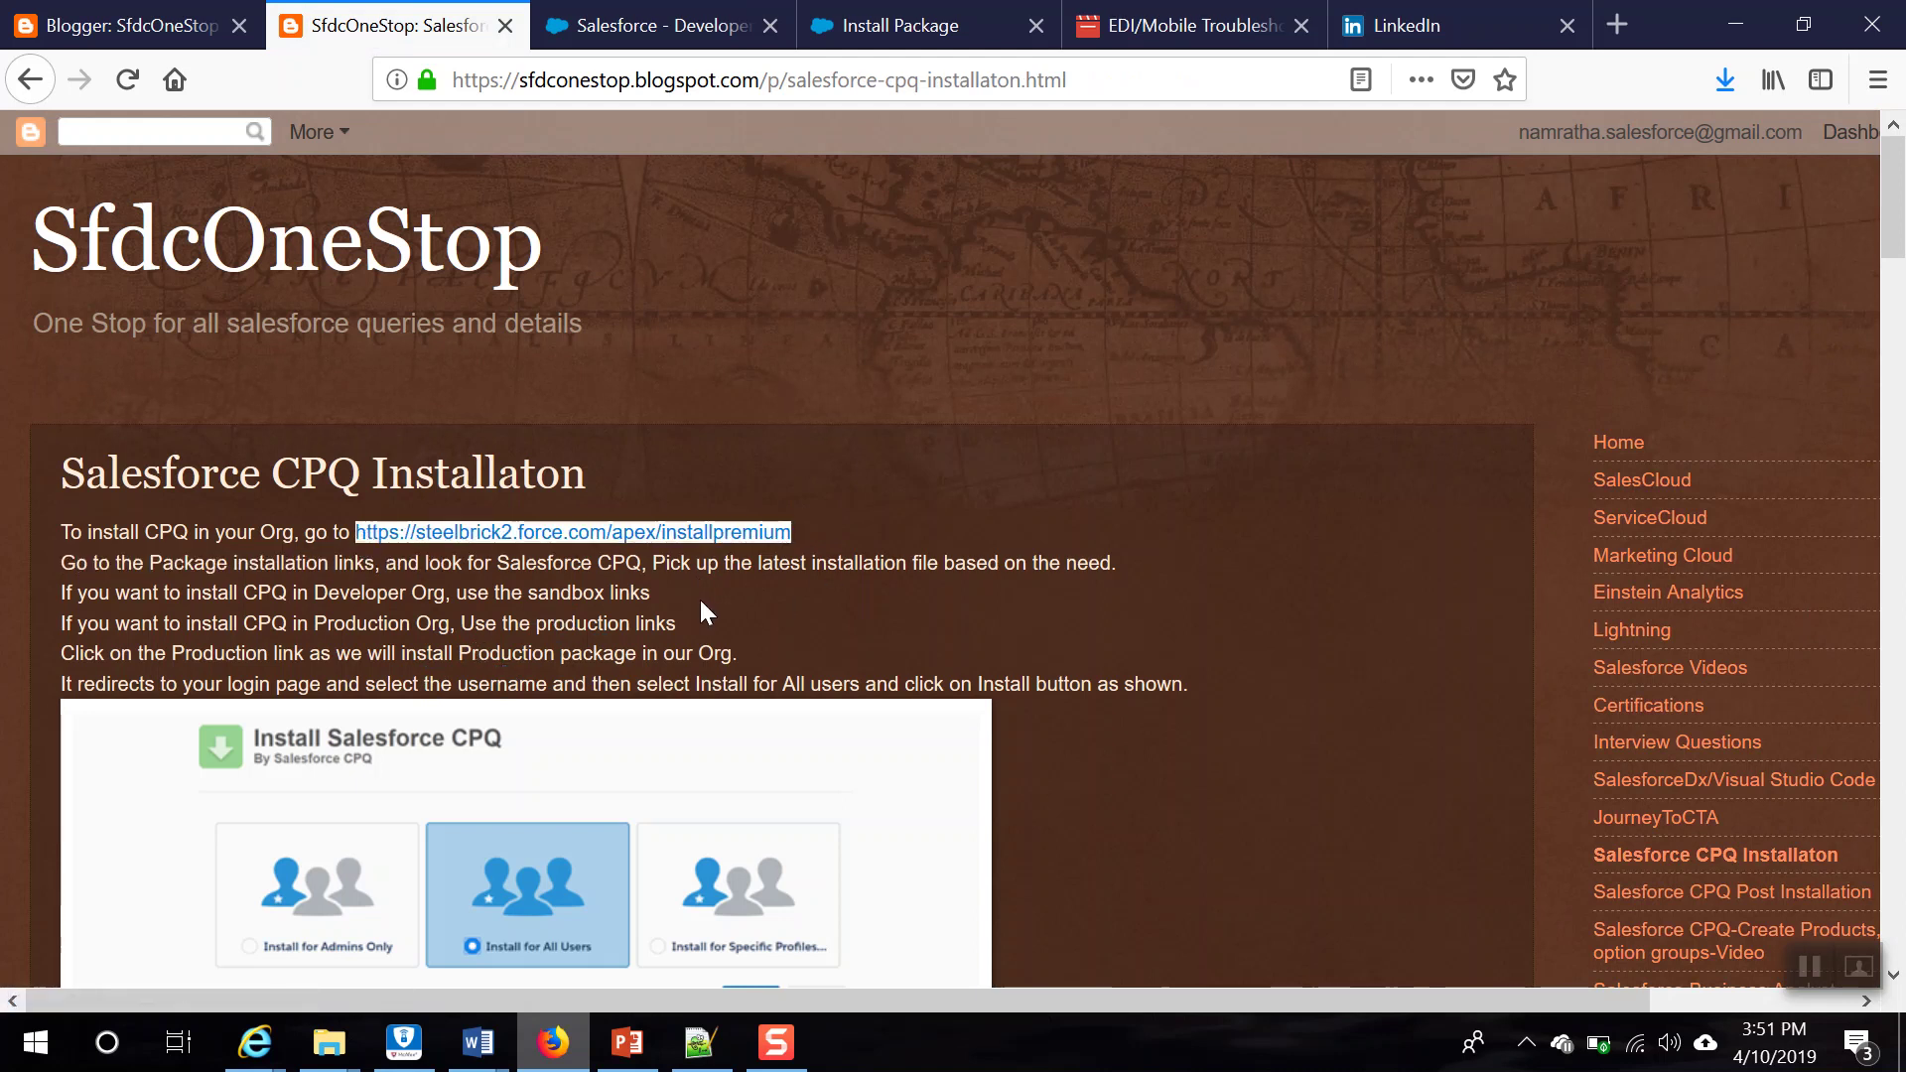
left_click(878, 30)
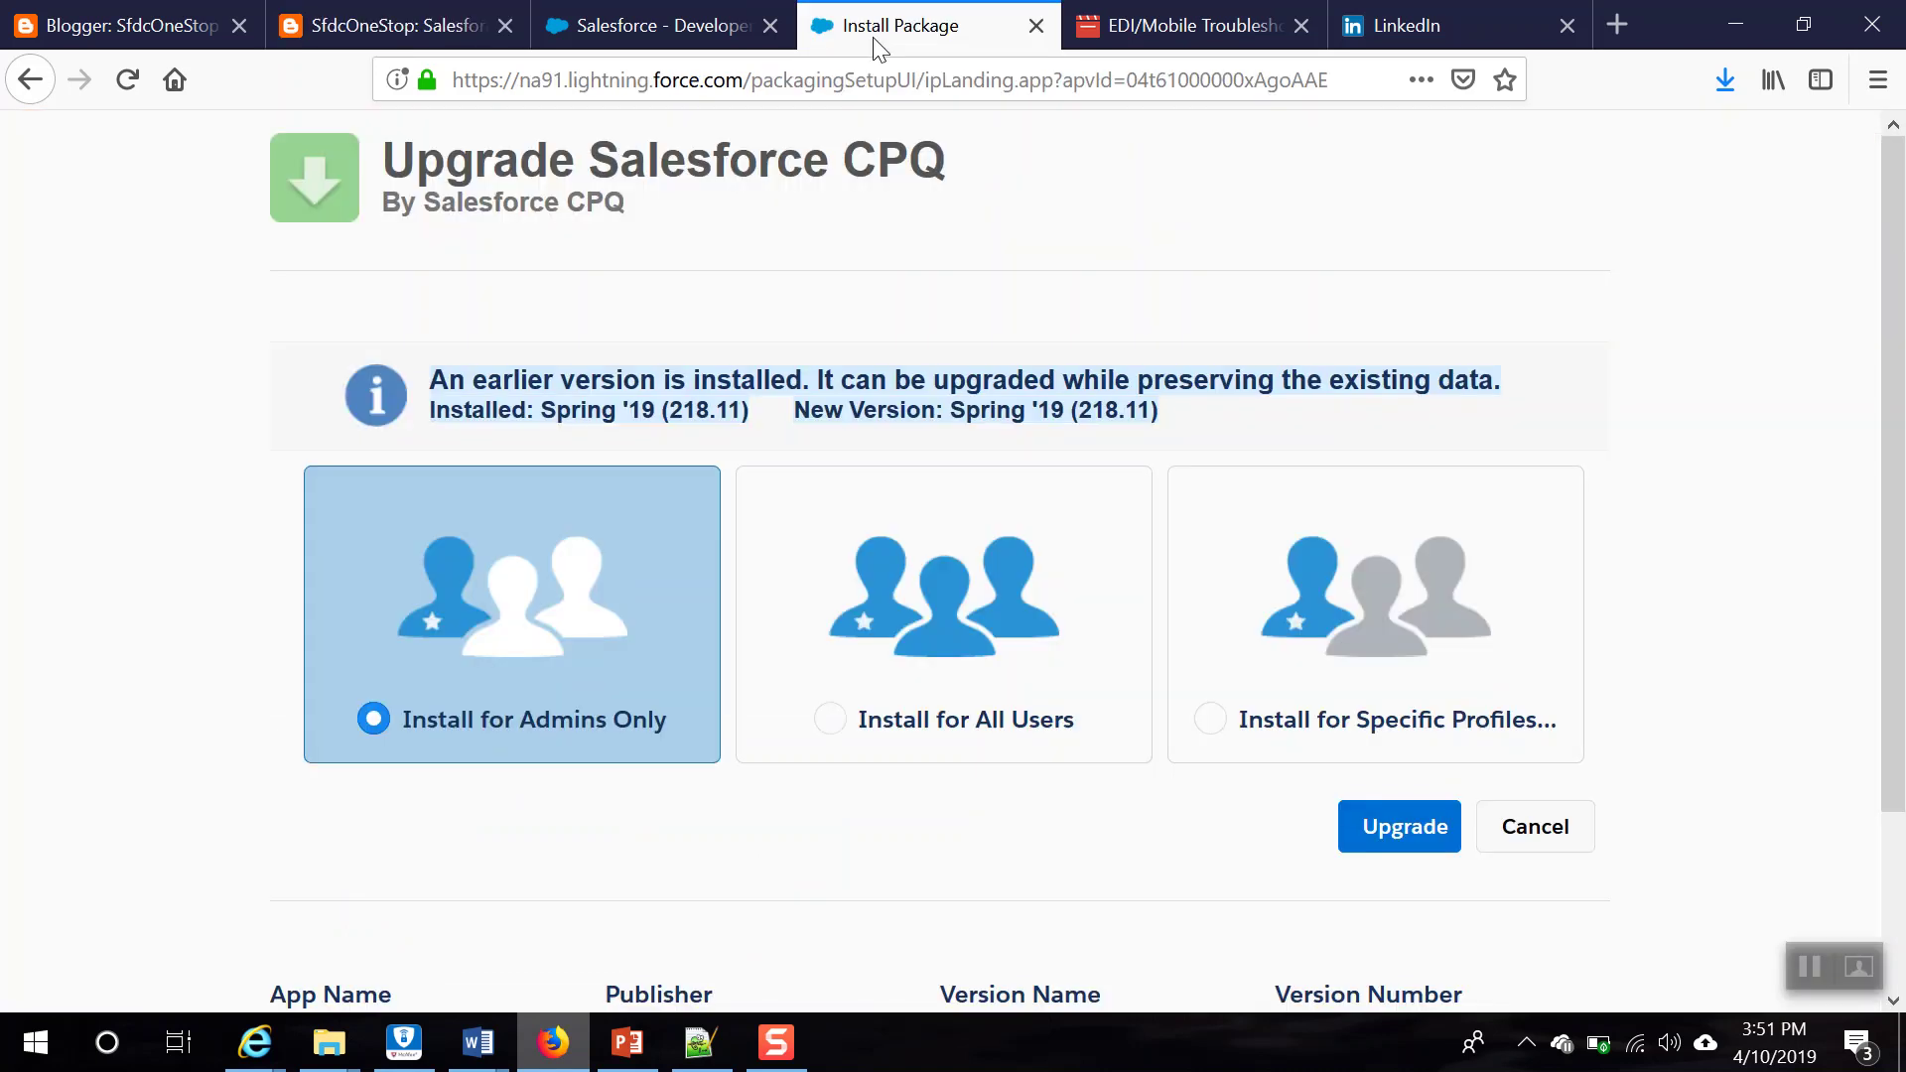
left_click(629, 79)
key("ctrl+v")
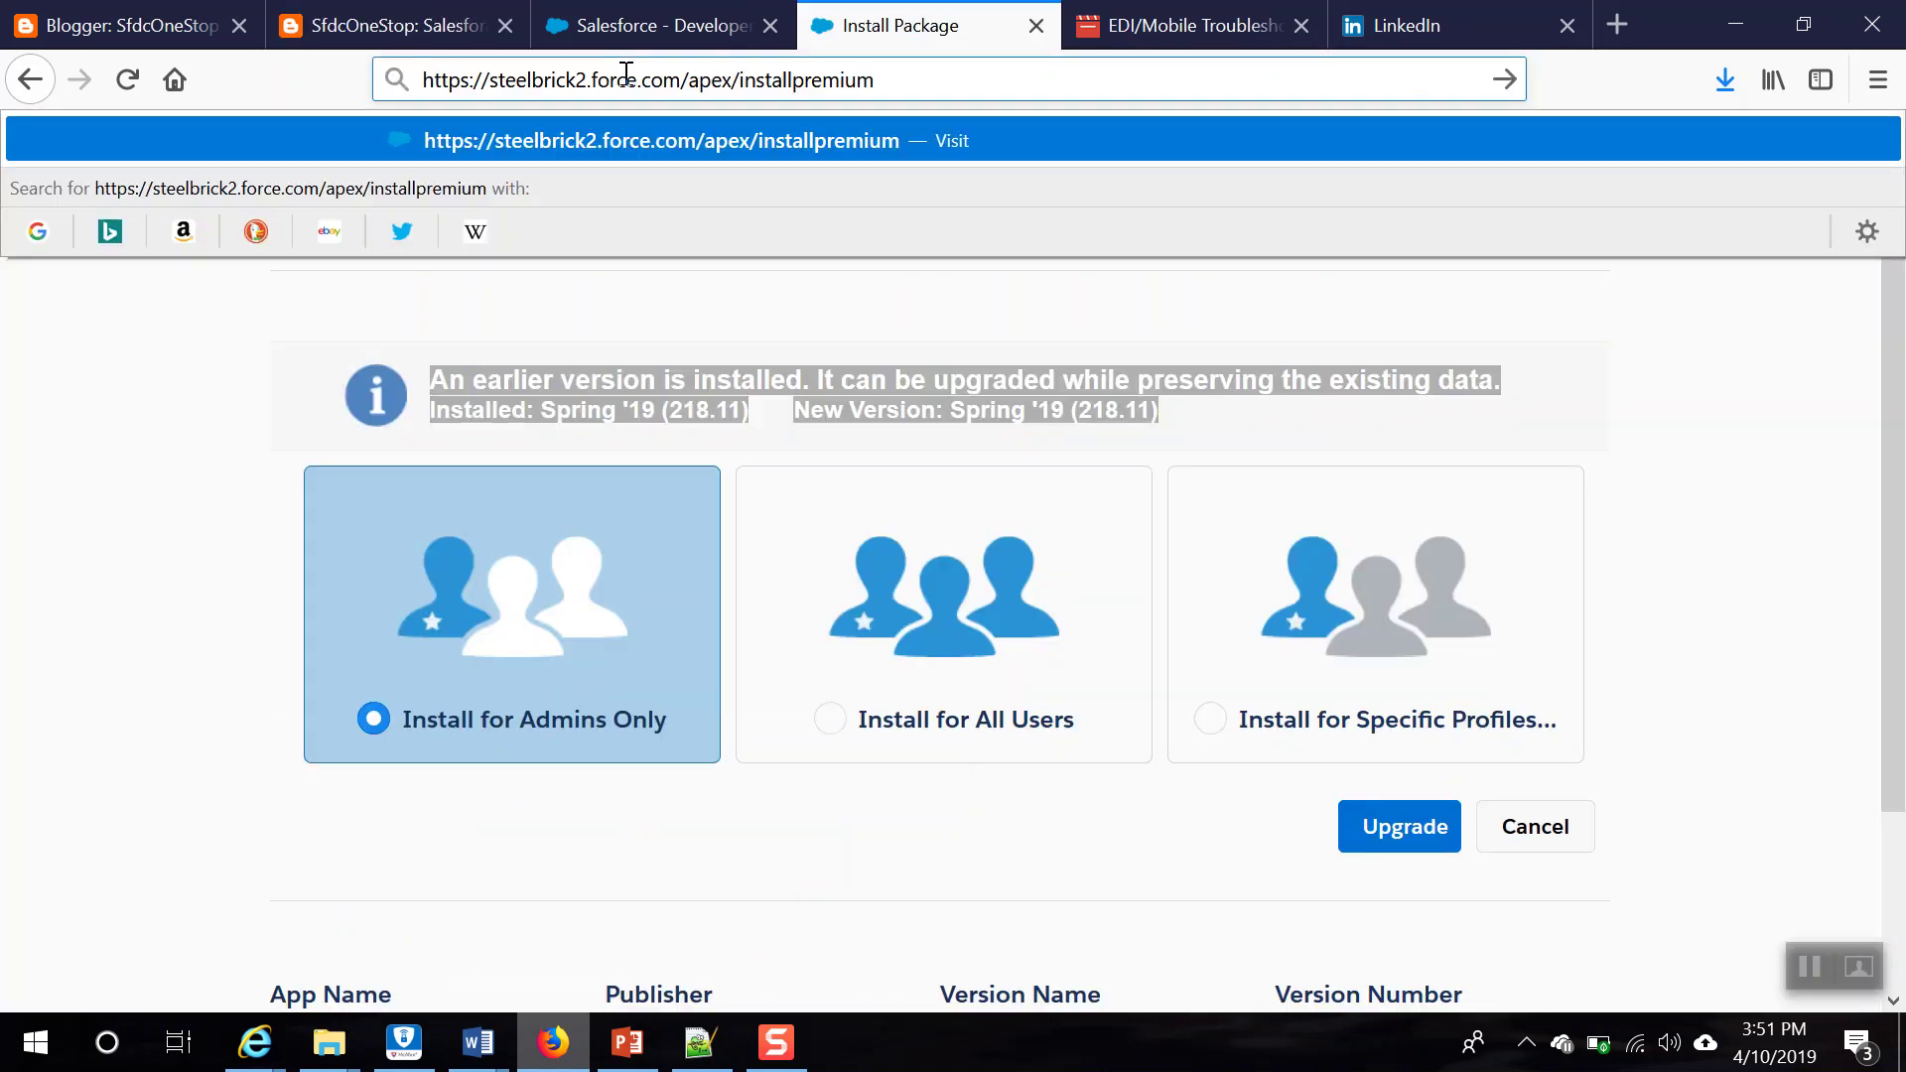
key("Return")
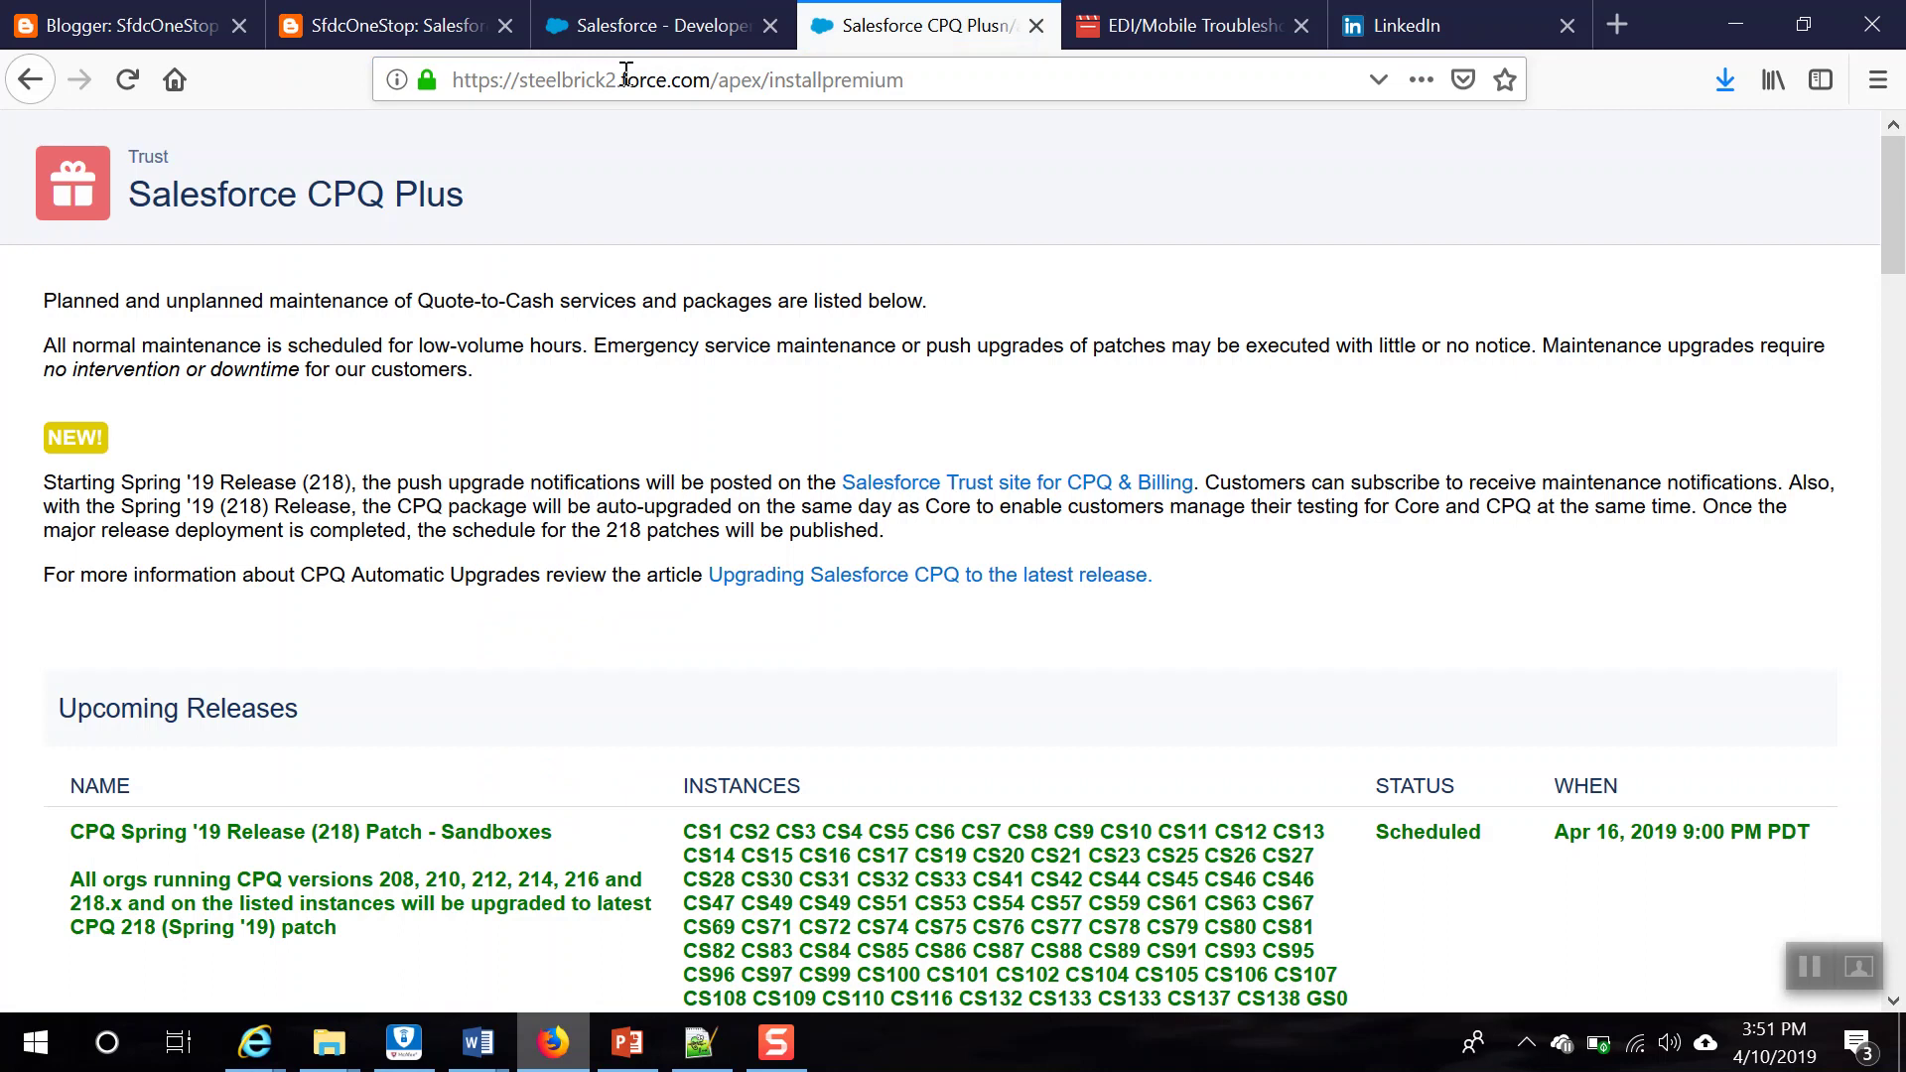
Step: Open the Production installation link for the Salesforce CPQ Spring '19 package and choose Install for All Users
scroll(629, 542, "down", 15)
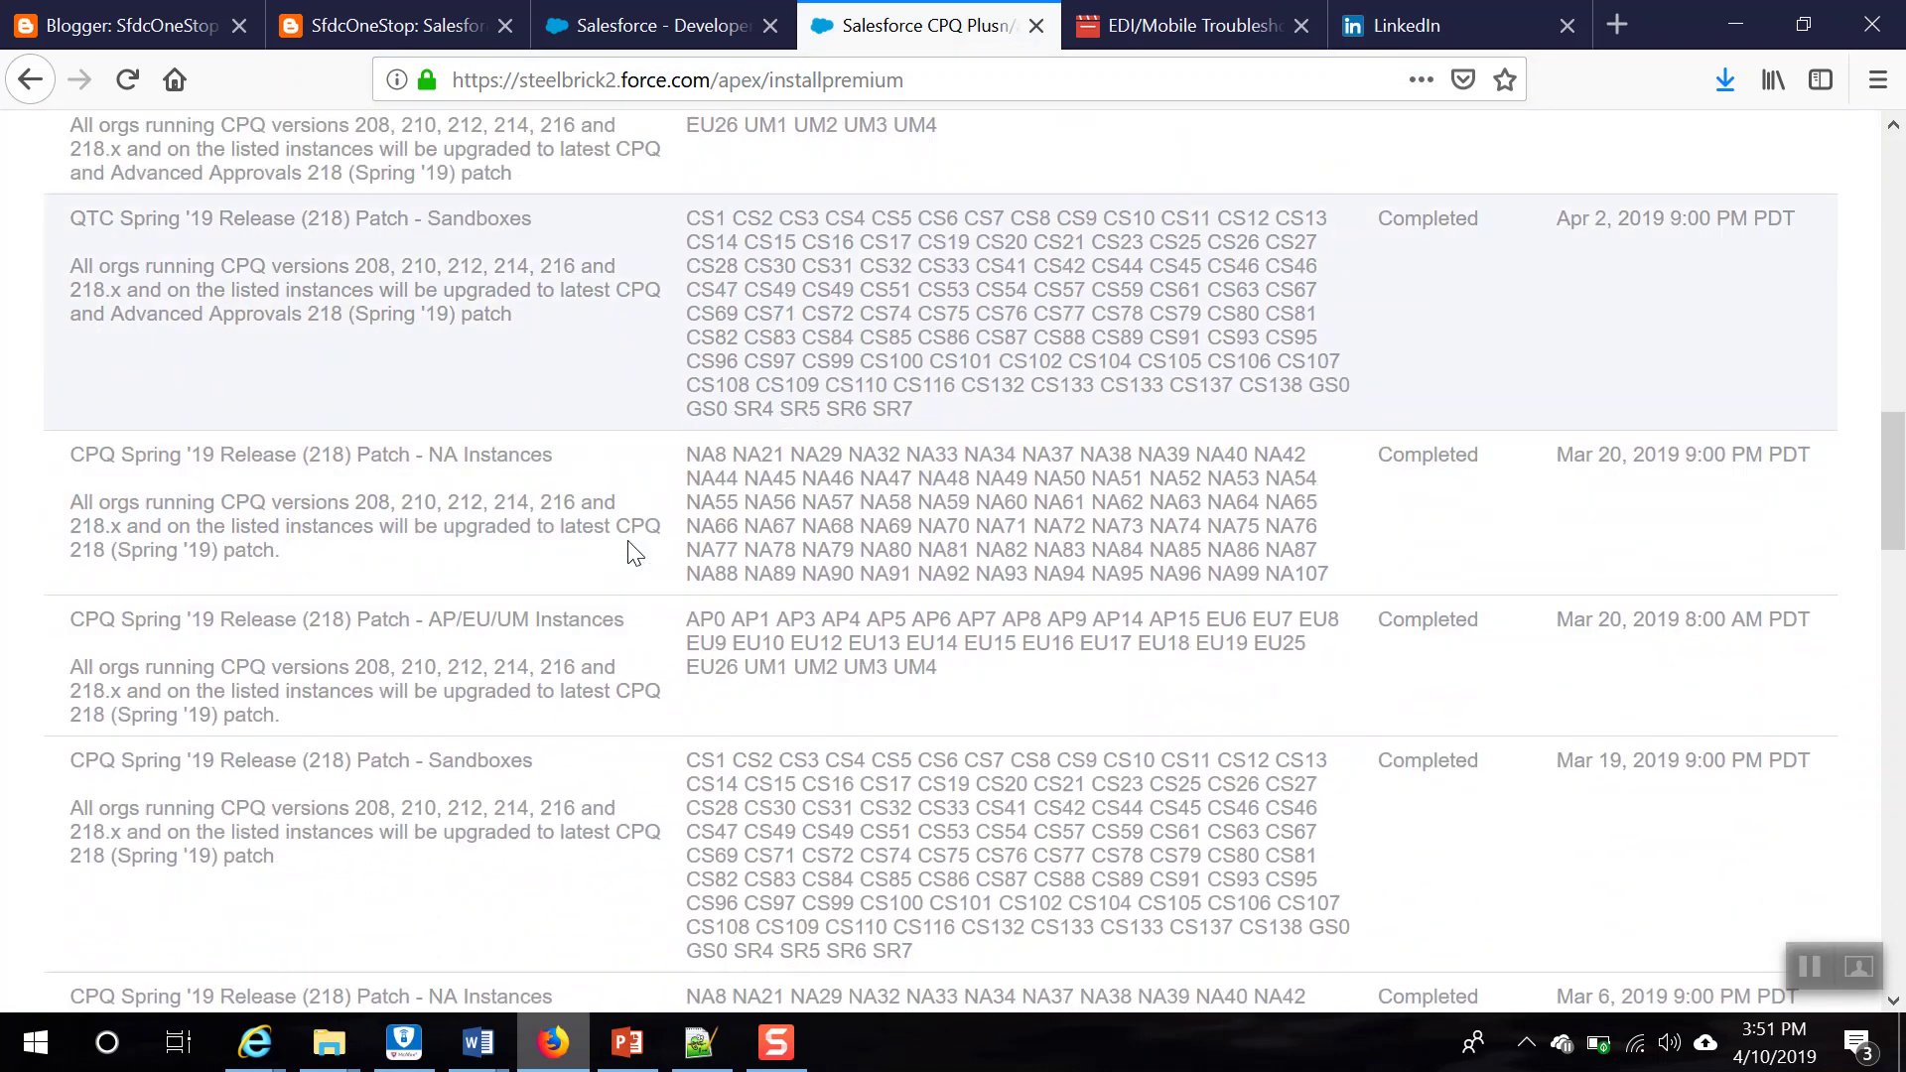
scroll(629, 546, "down", 10)
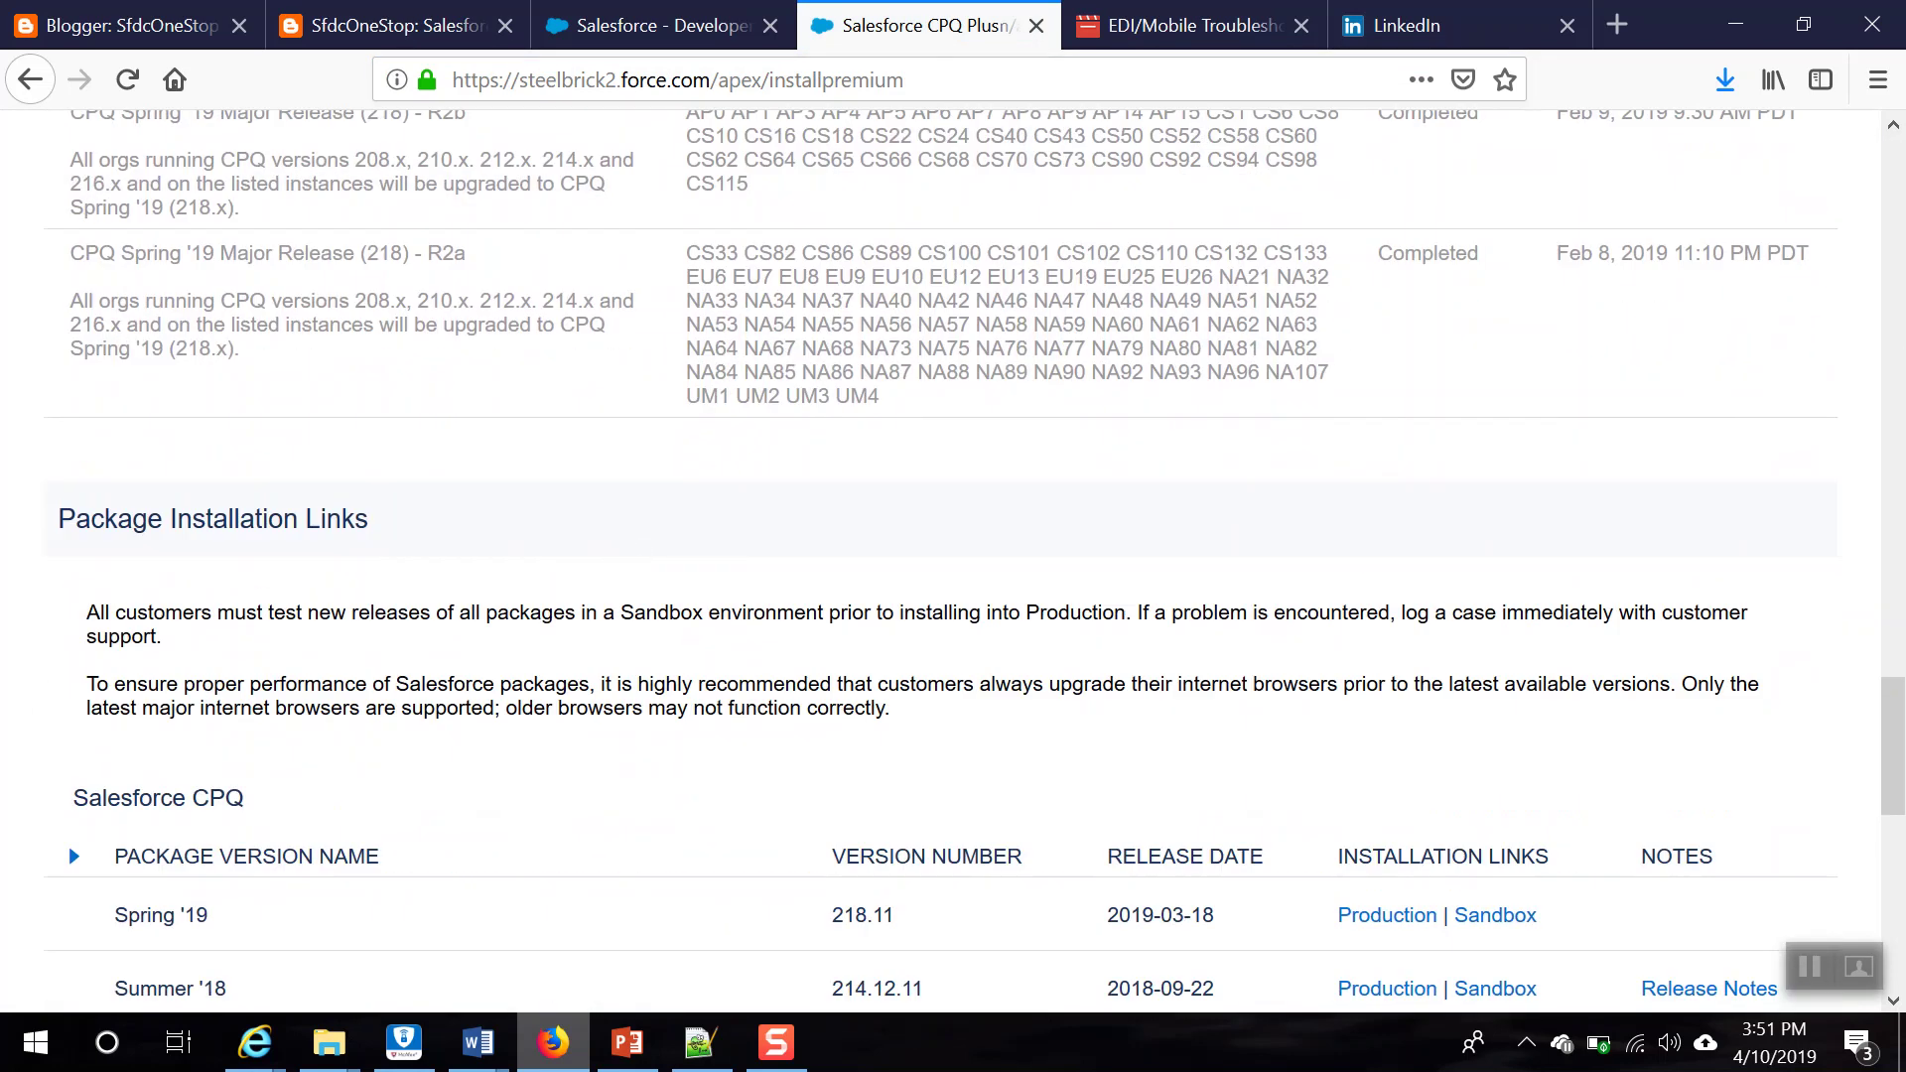
scroll(431, 591, "down", 3)
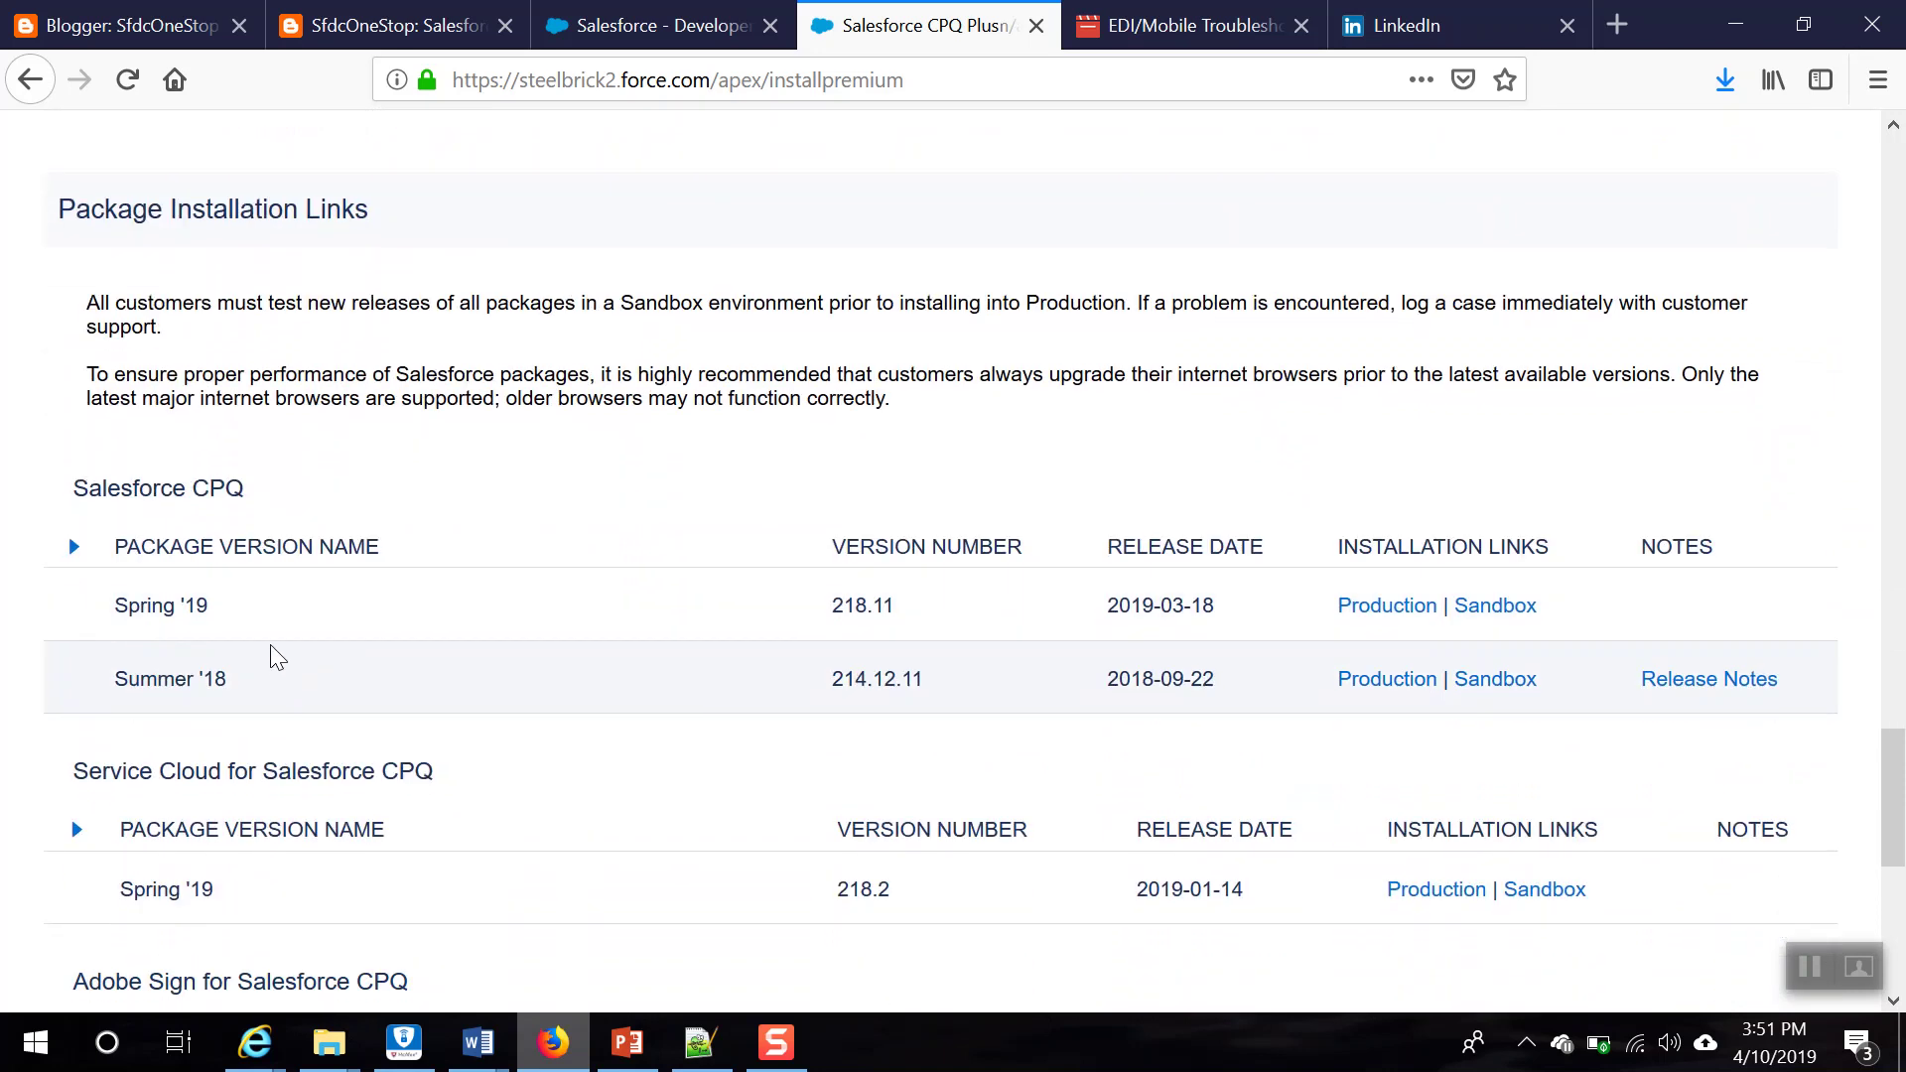
left_click_drag(84, 497, 273, 482)
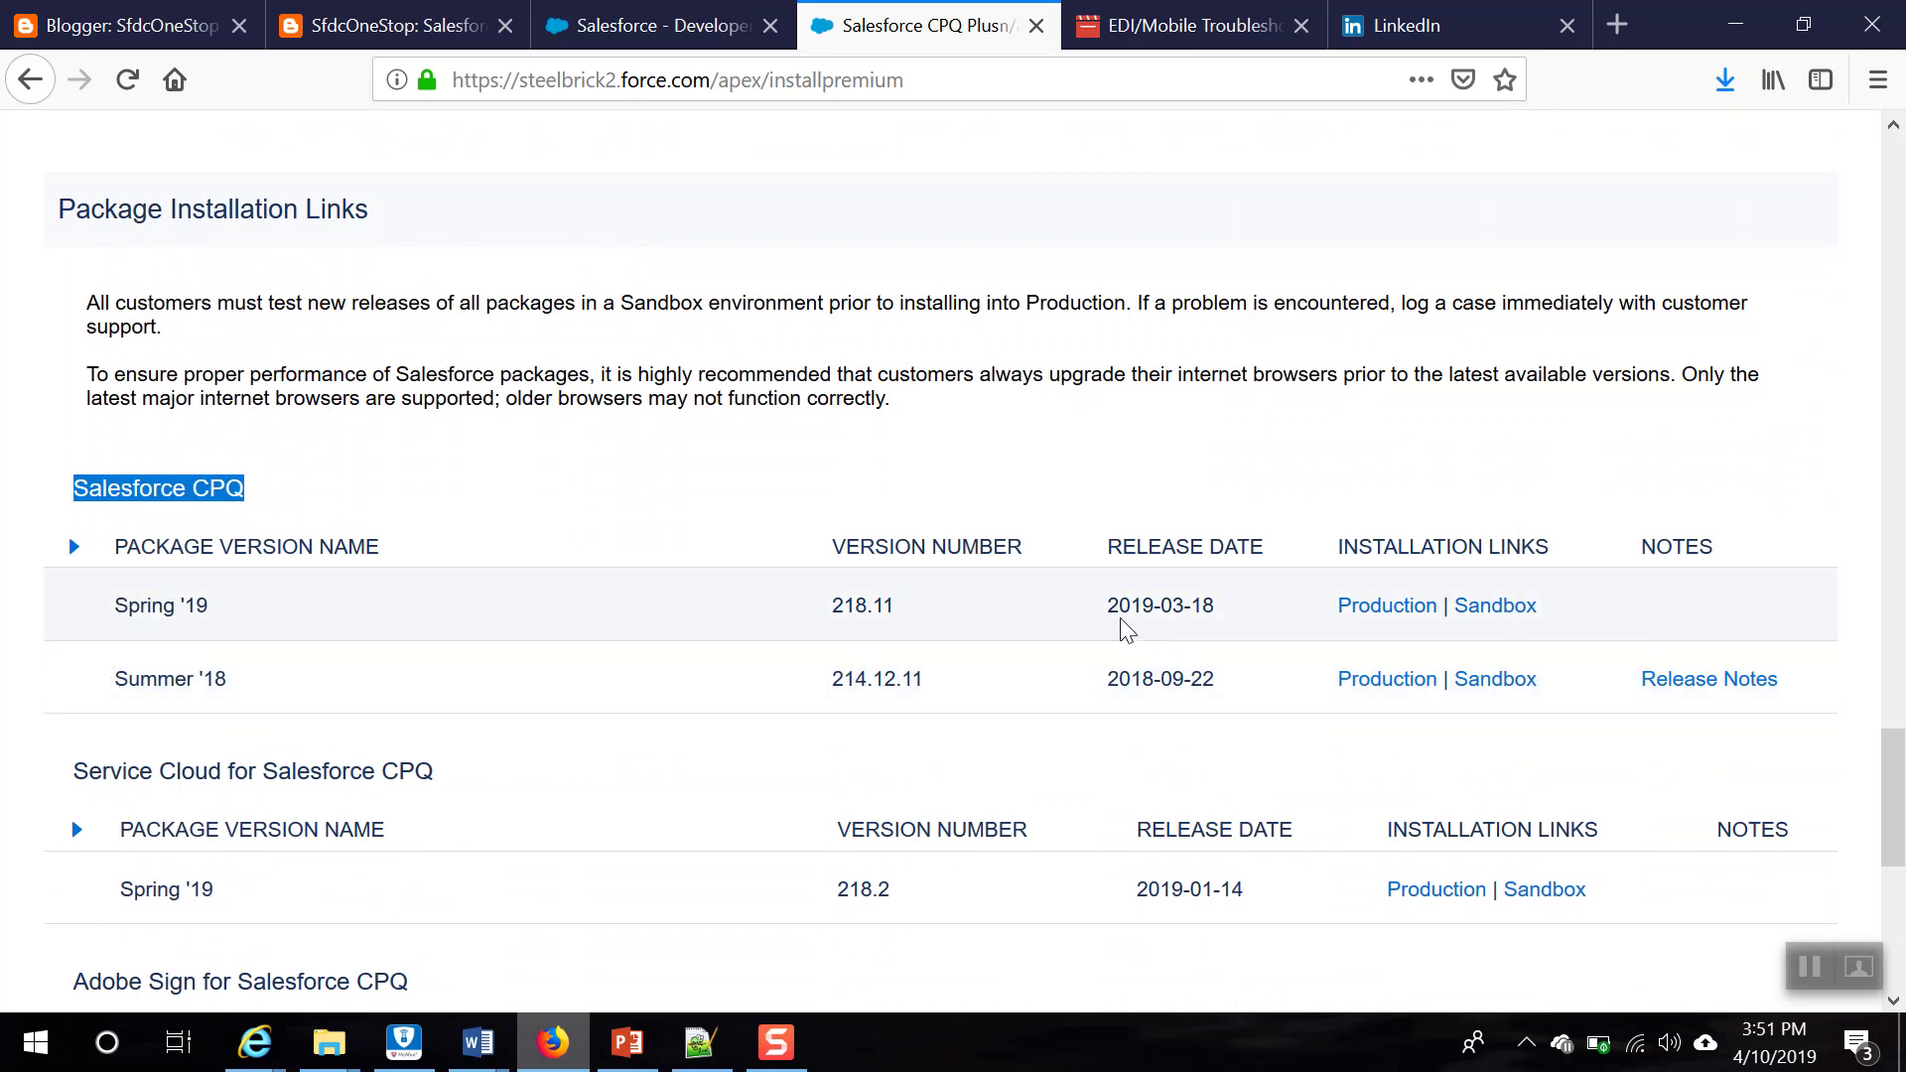
left_click_drag(1109, 605, 1239, 619)
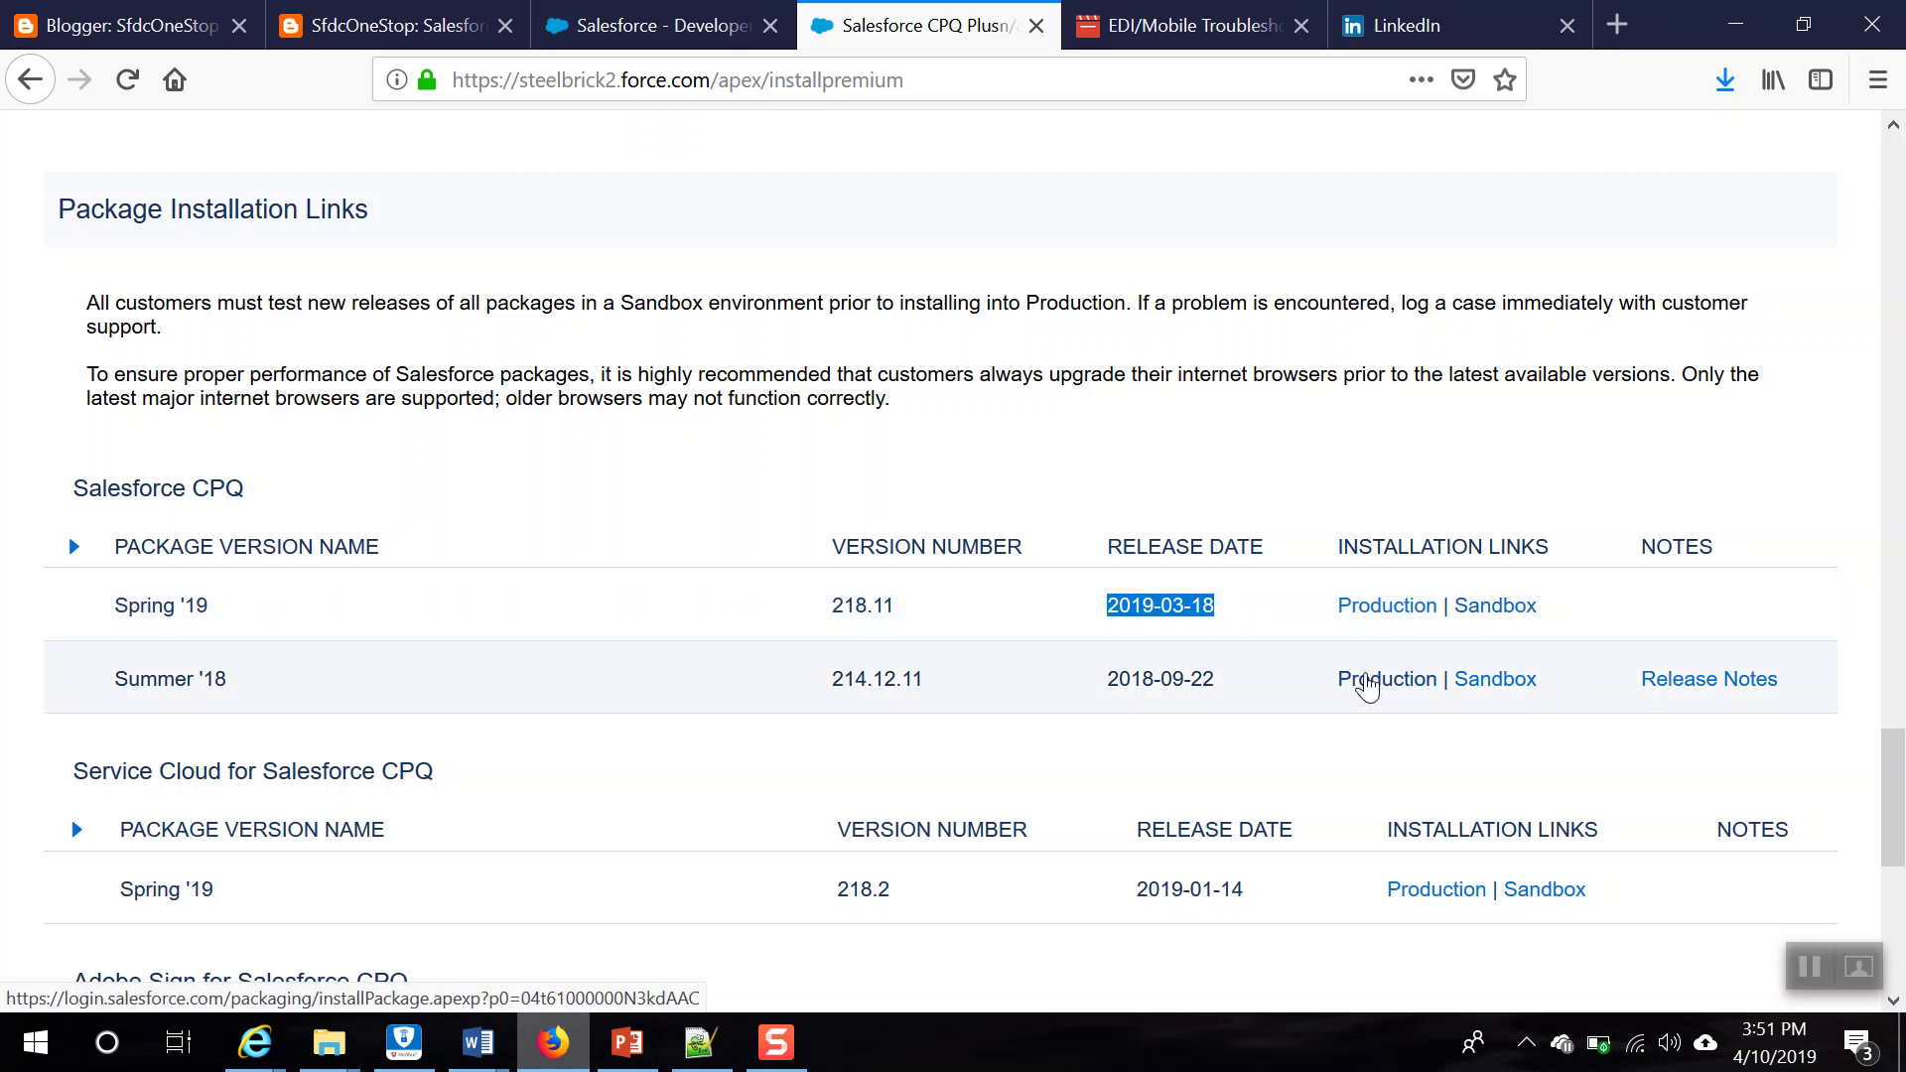
left_click(1402, 612)
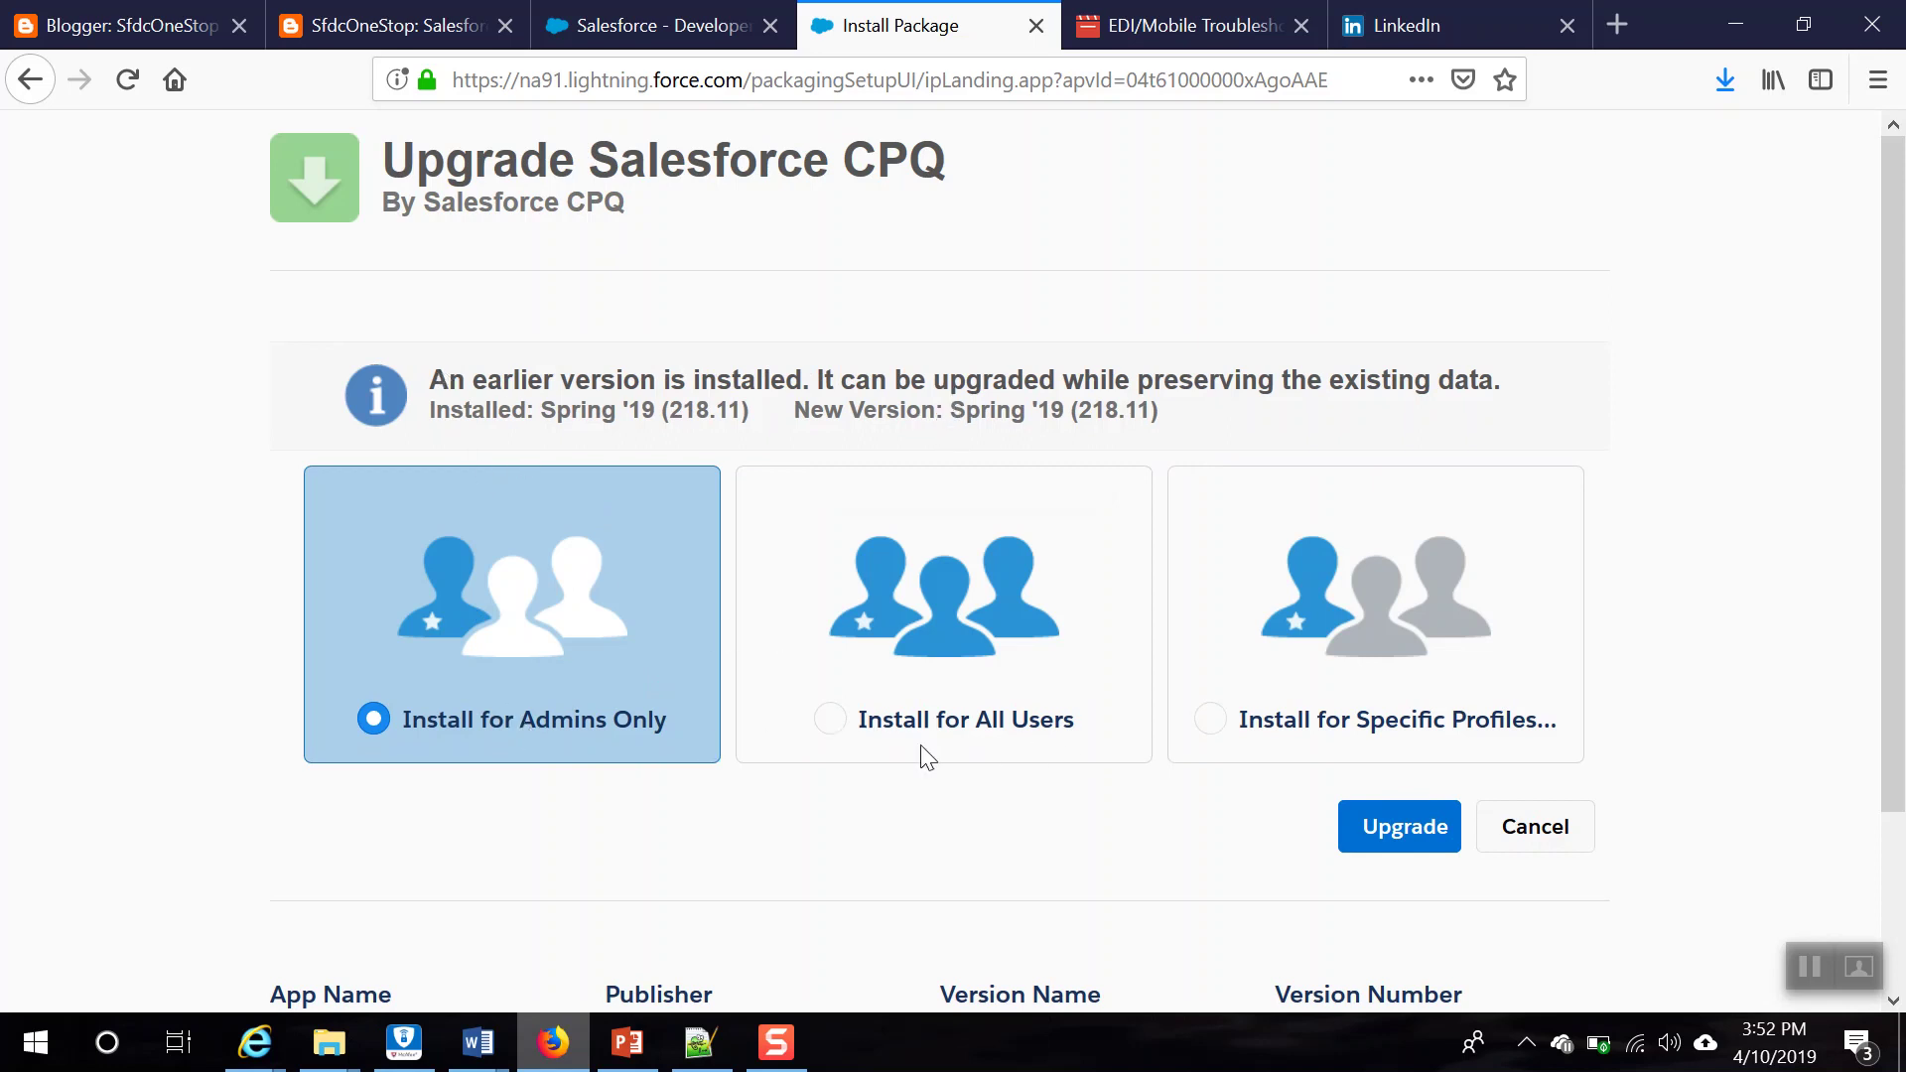
left_click(812, 753)
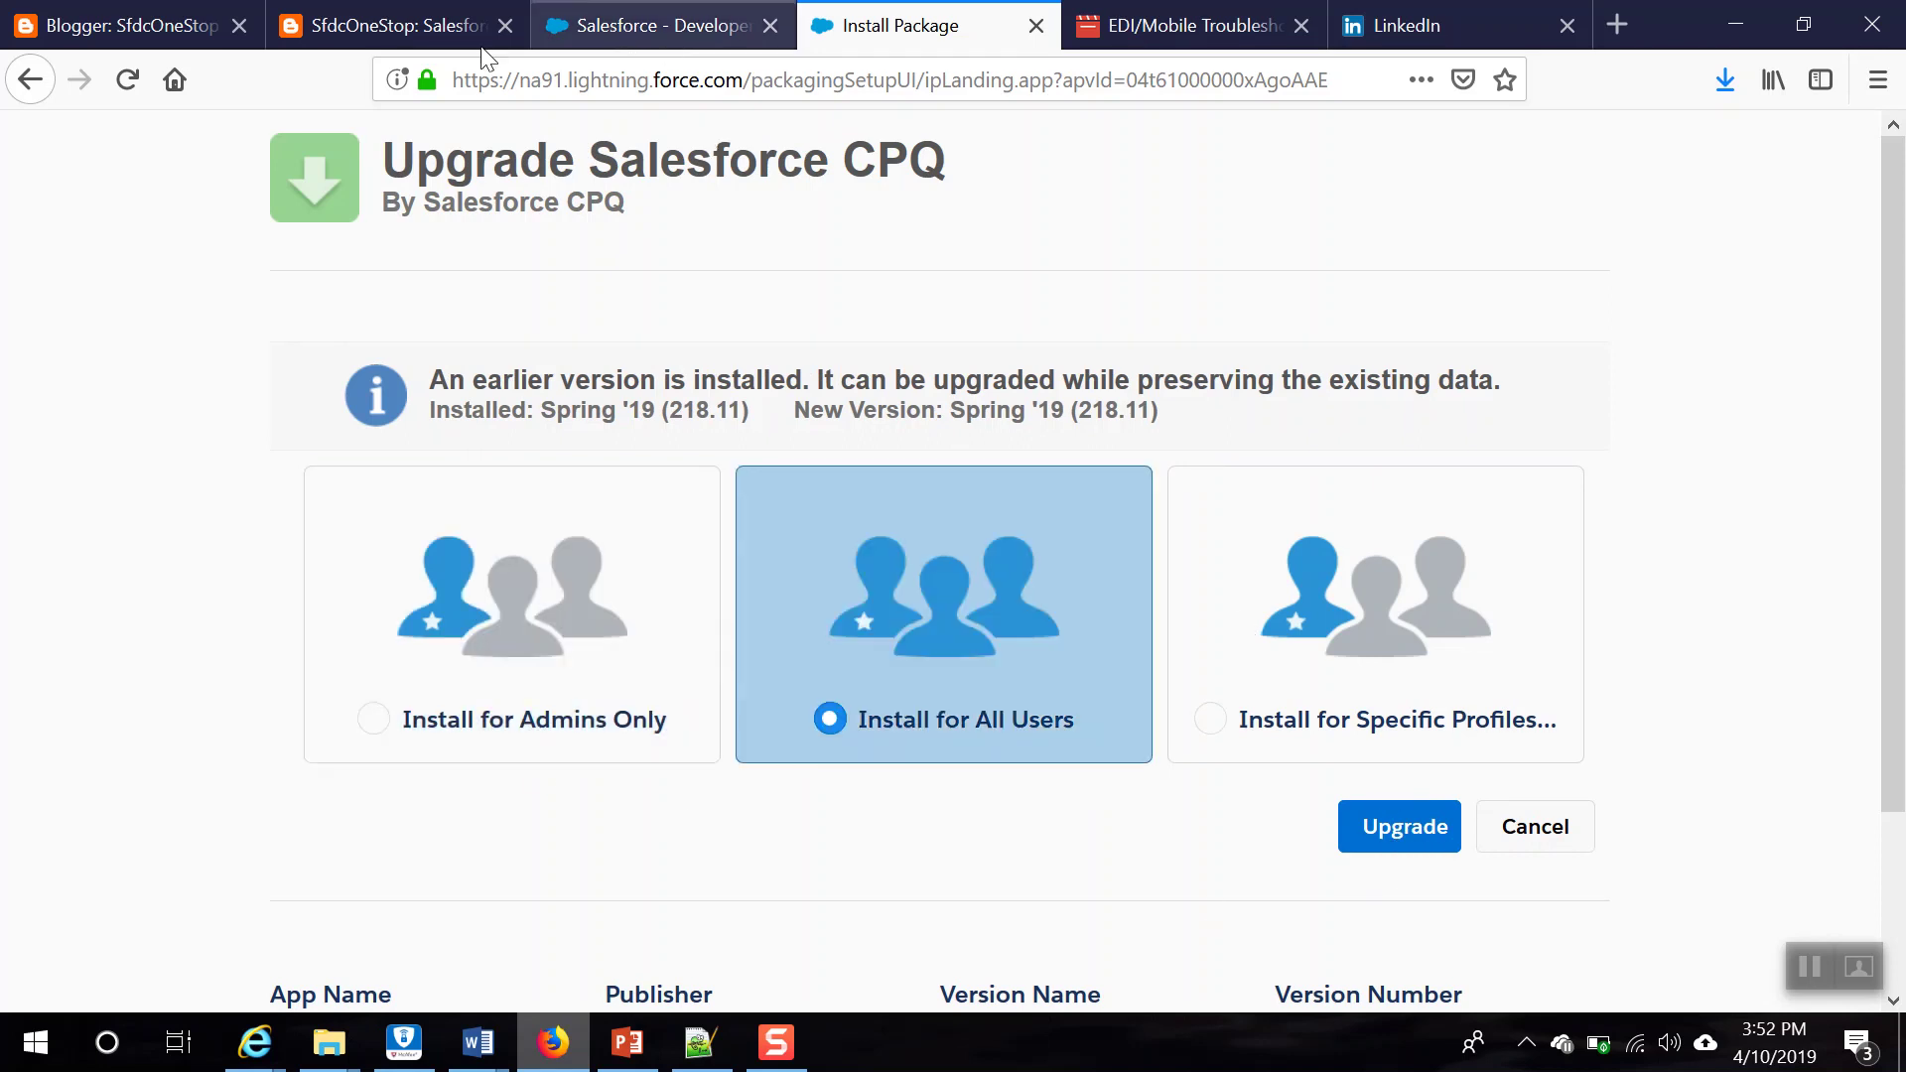
Step: Read the blog's CPQ installation instructions, covering the user selection, third-party access approval and package installation
left_click(397, 24)
scroll(606, 729, "down", 3)
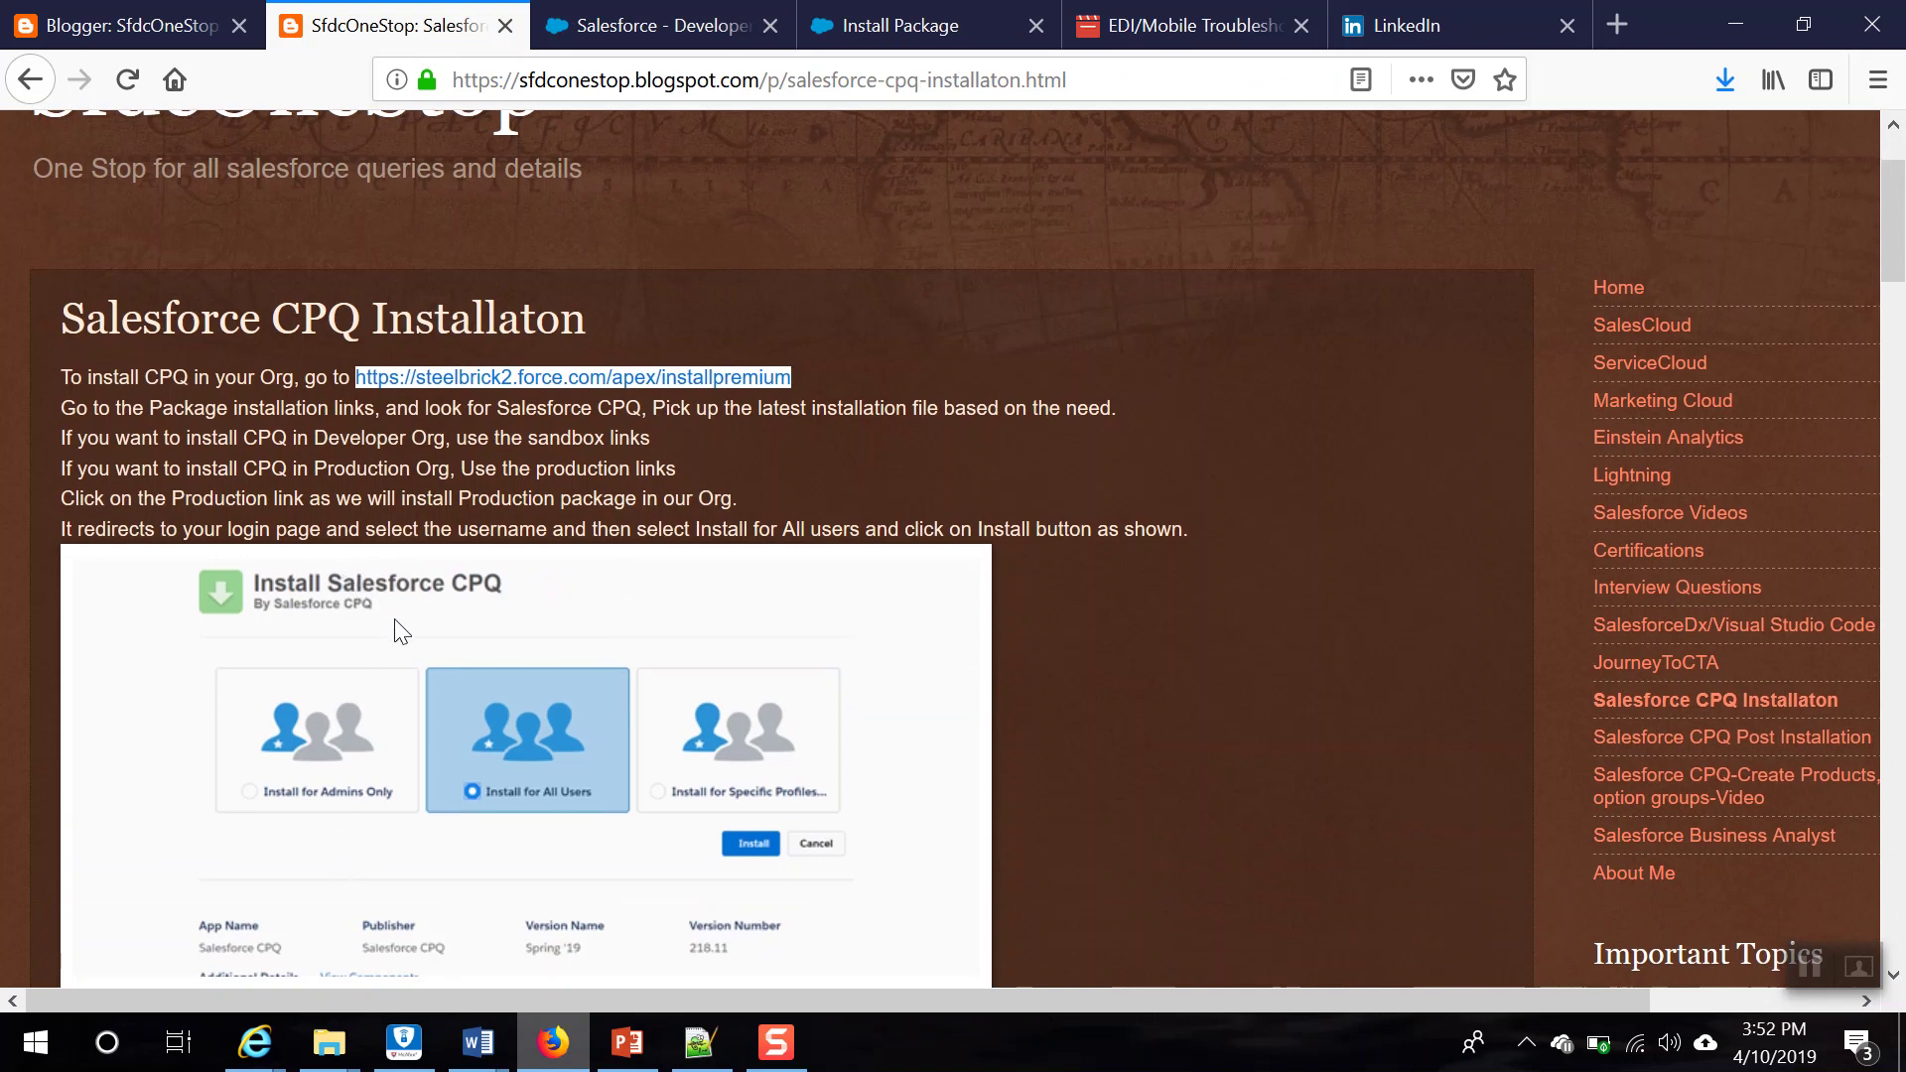
scroll(437, 808, "down", 3)
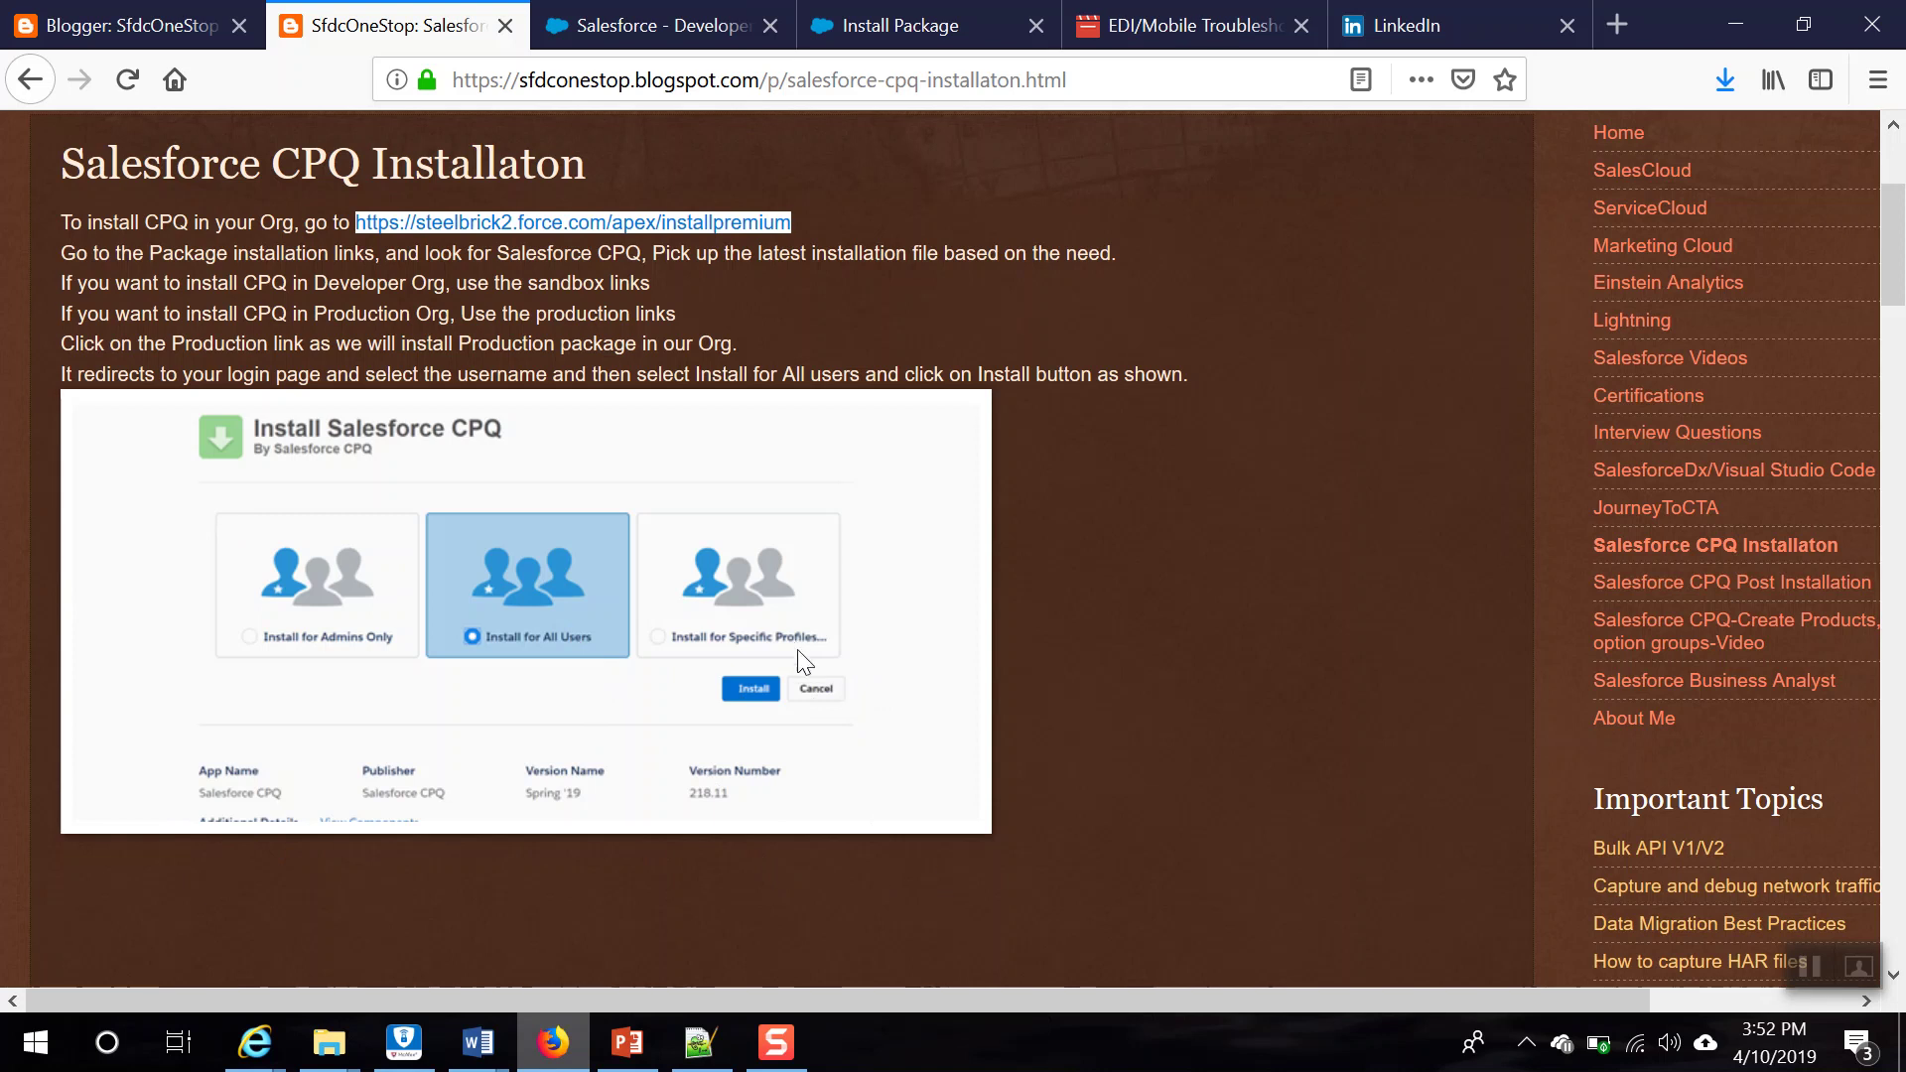
scroll(792, 744, "down", 5)
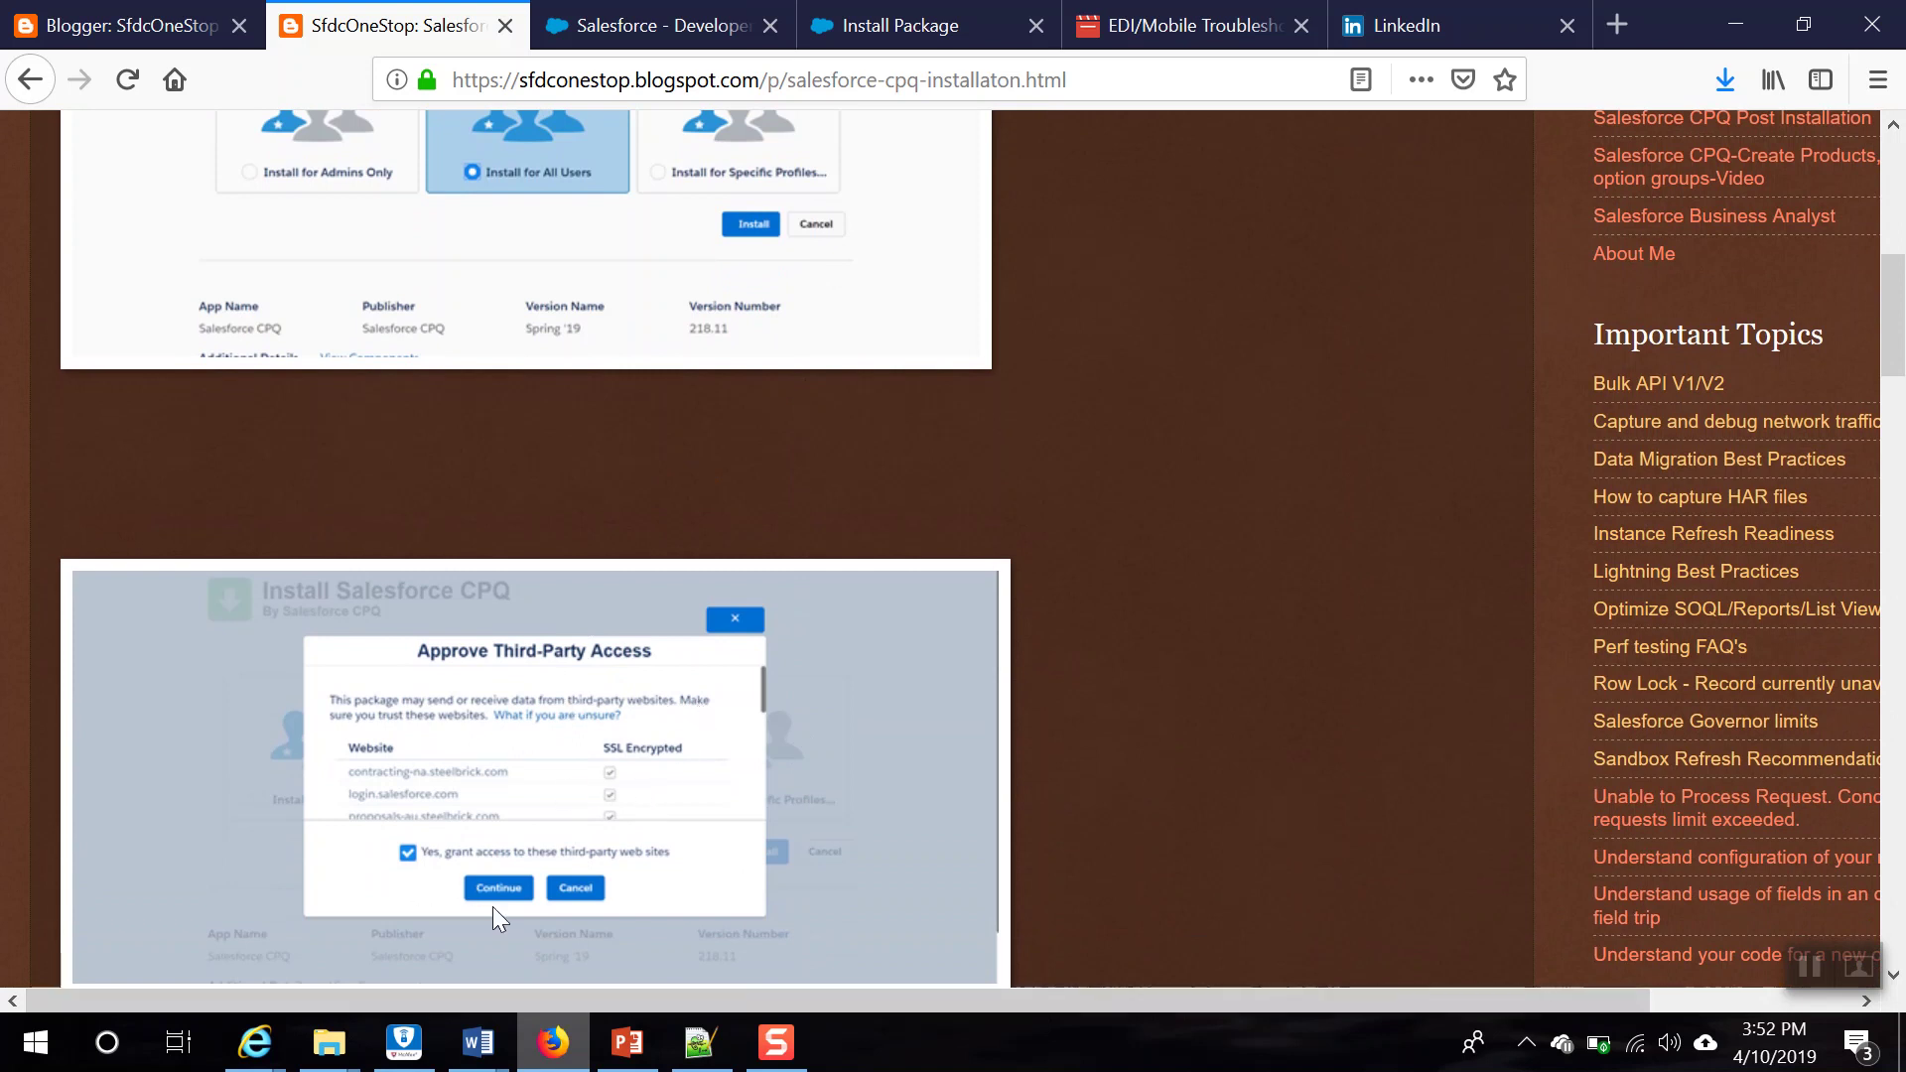
scroll(480, 908, "down", 6)
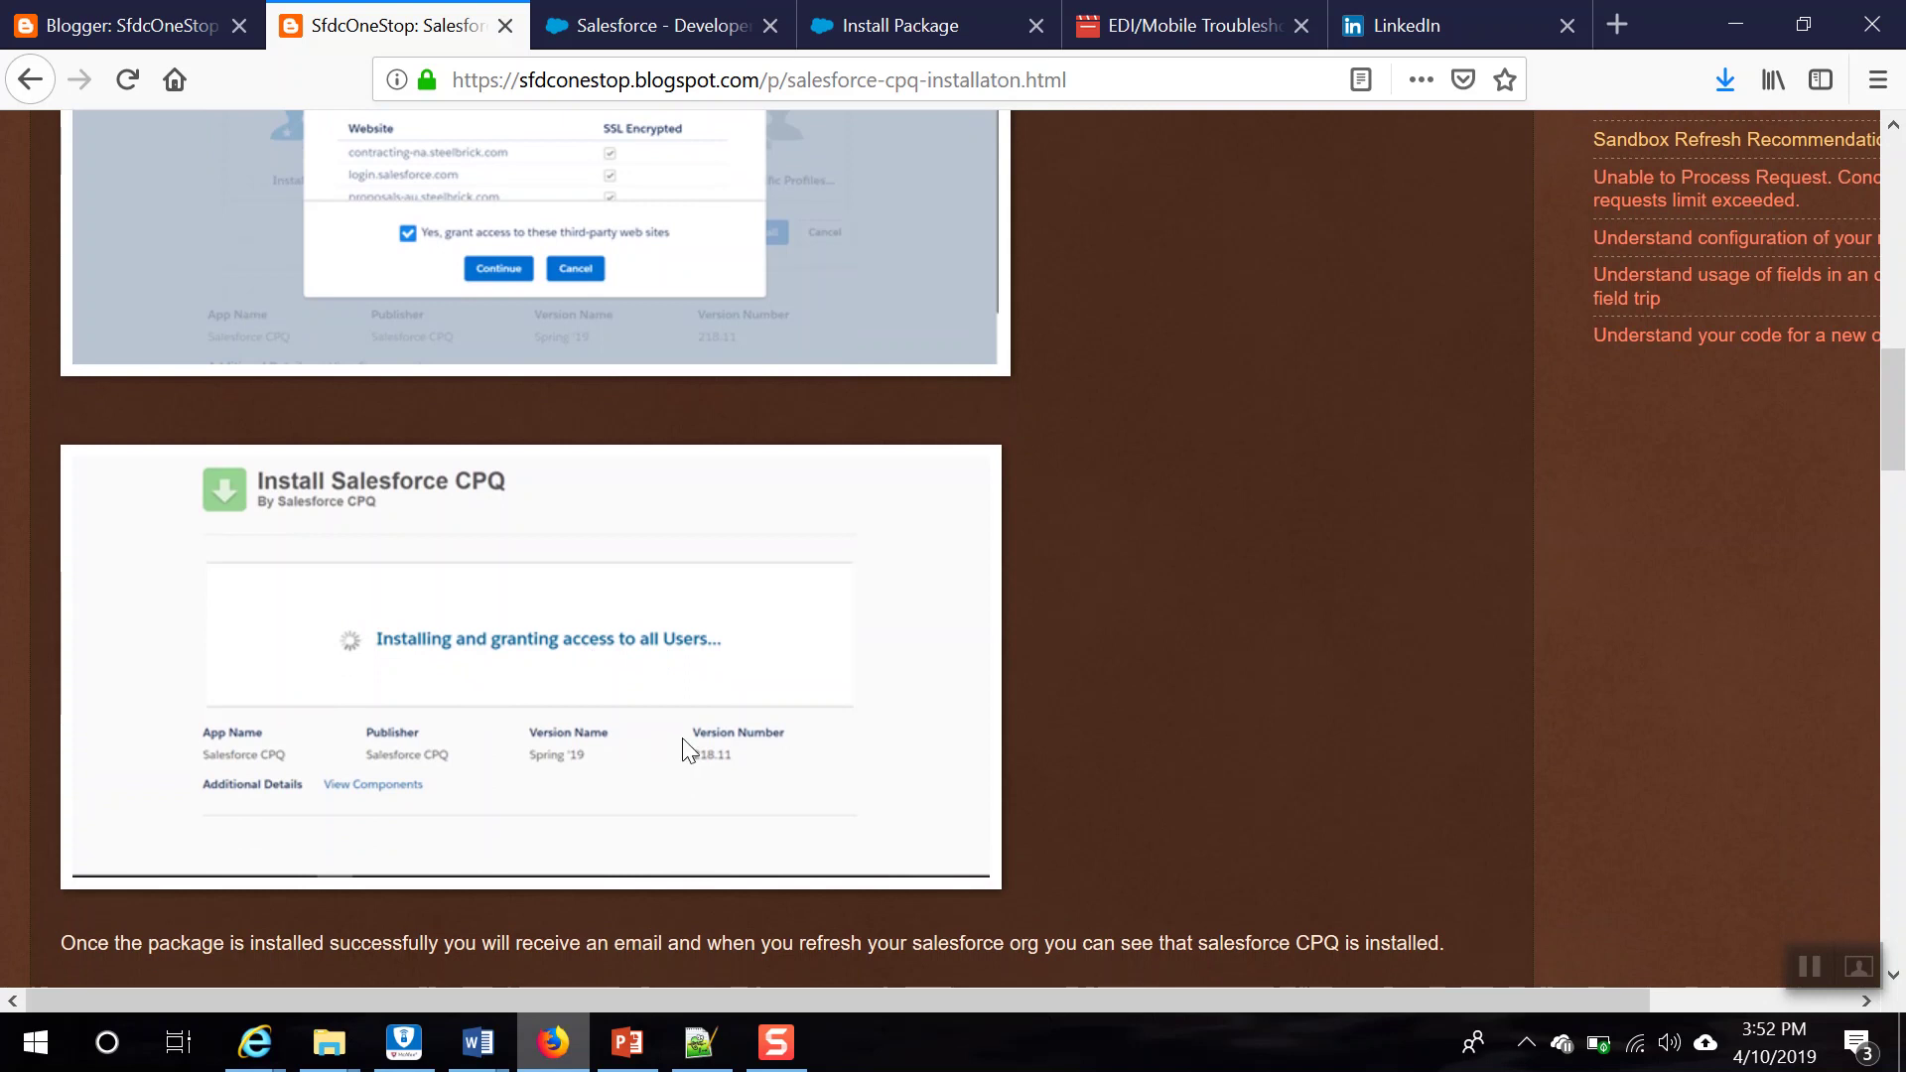
scroll(686, 743, "down", 3)
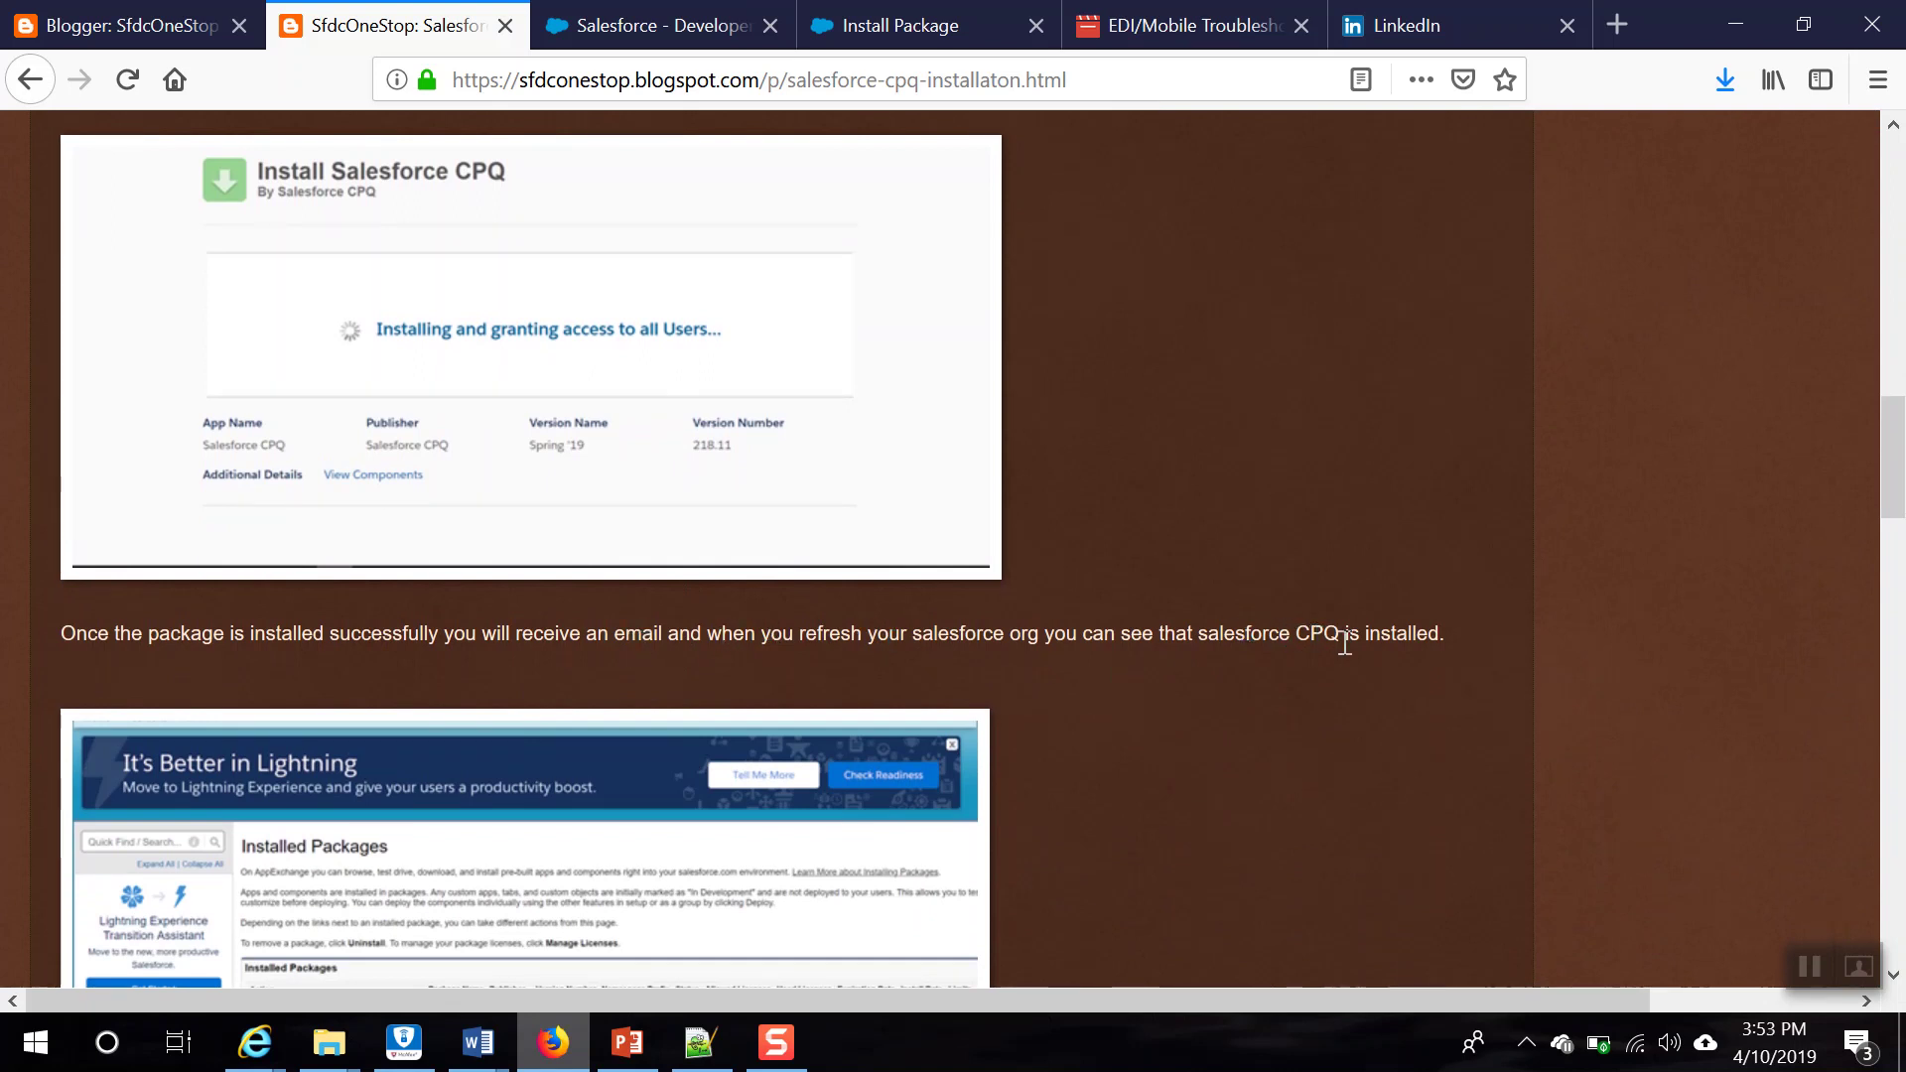
Step: Return to the Salesforce org, go to Setup, search for "pack" and open the Installed Packages page
left_click(661, 38)
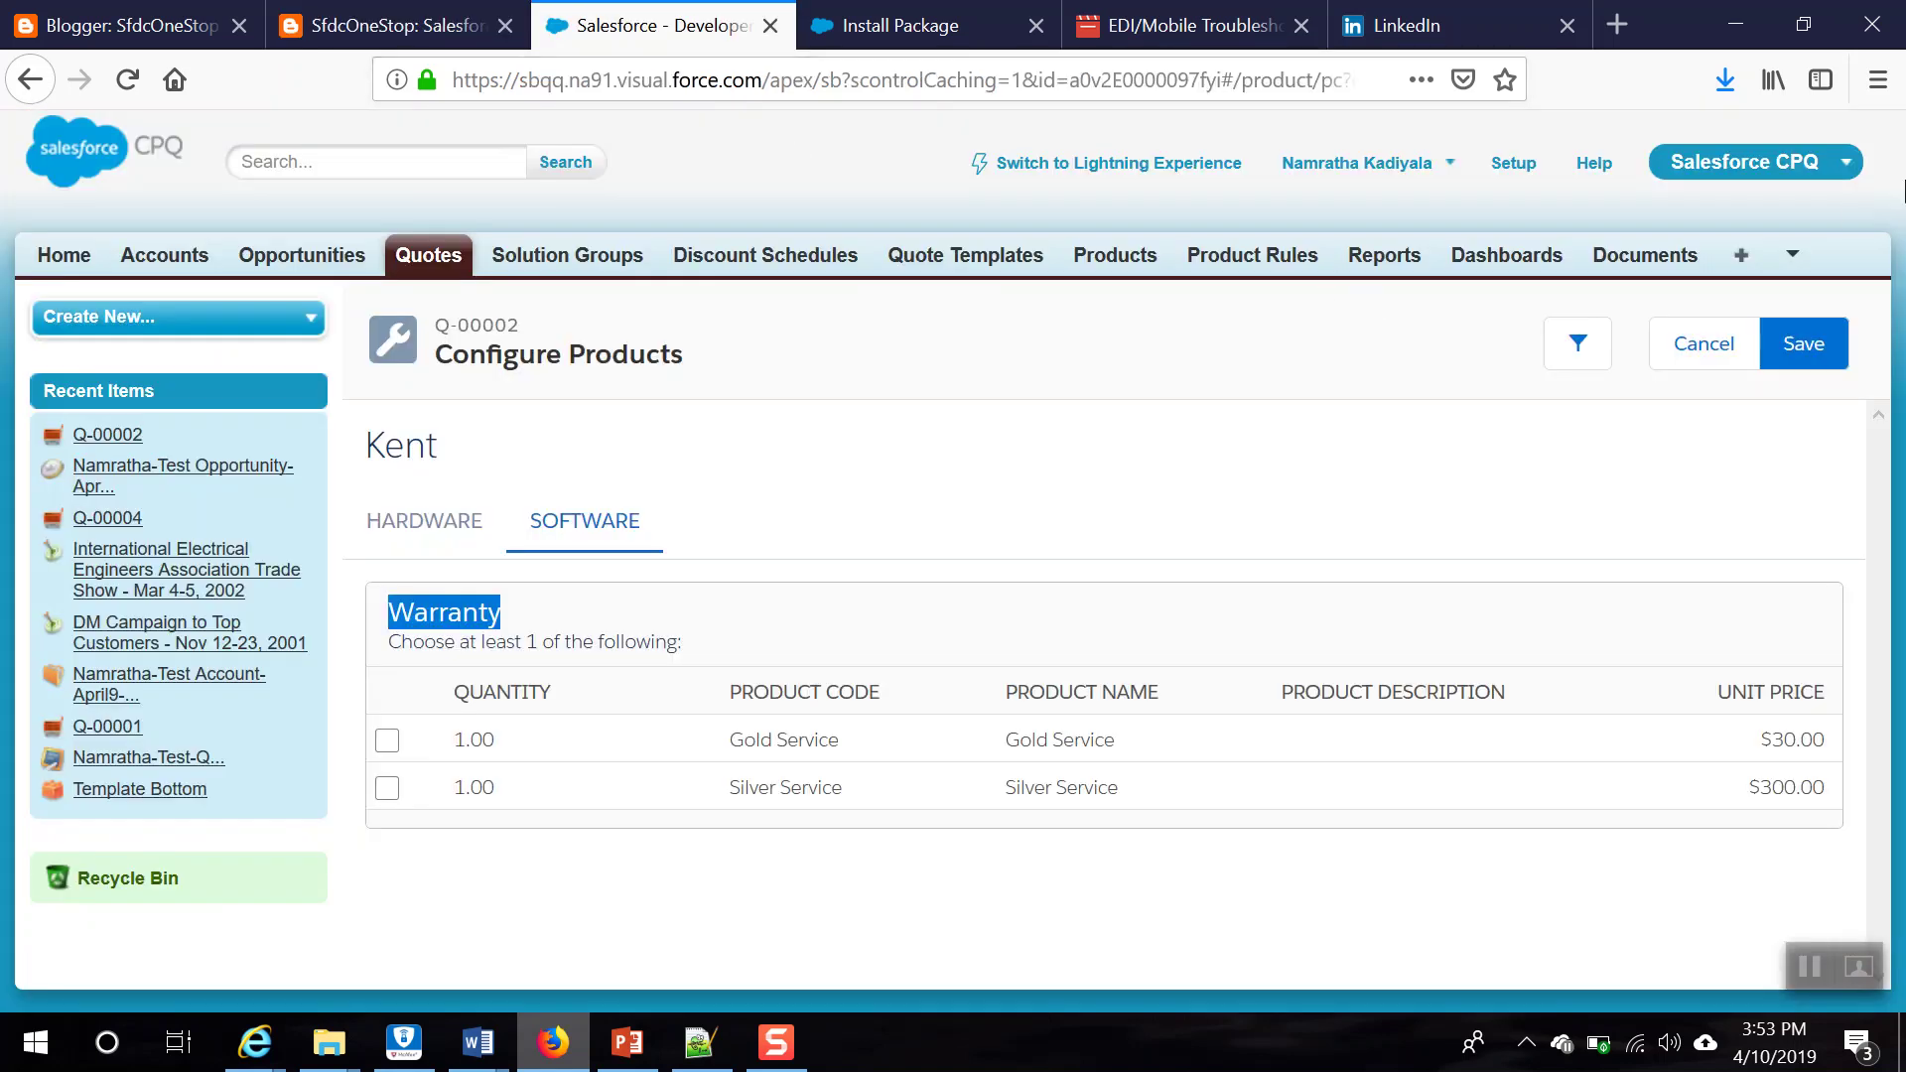
left_click(1504, 165)
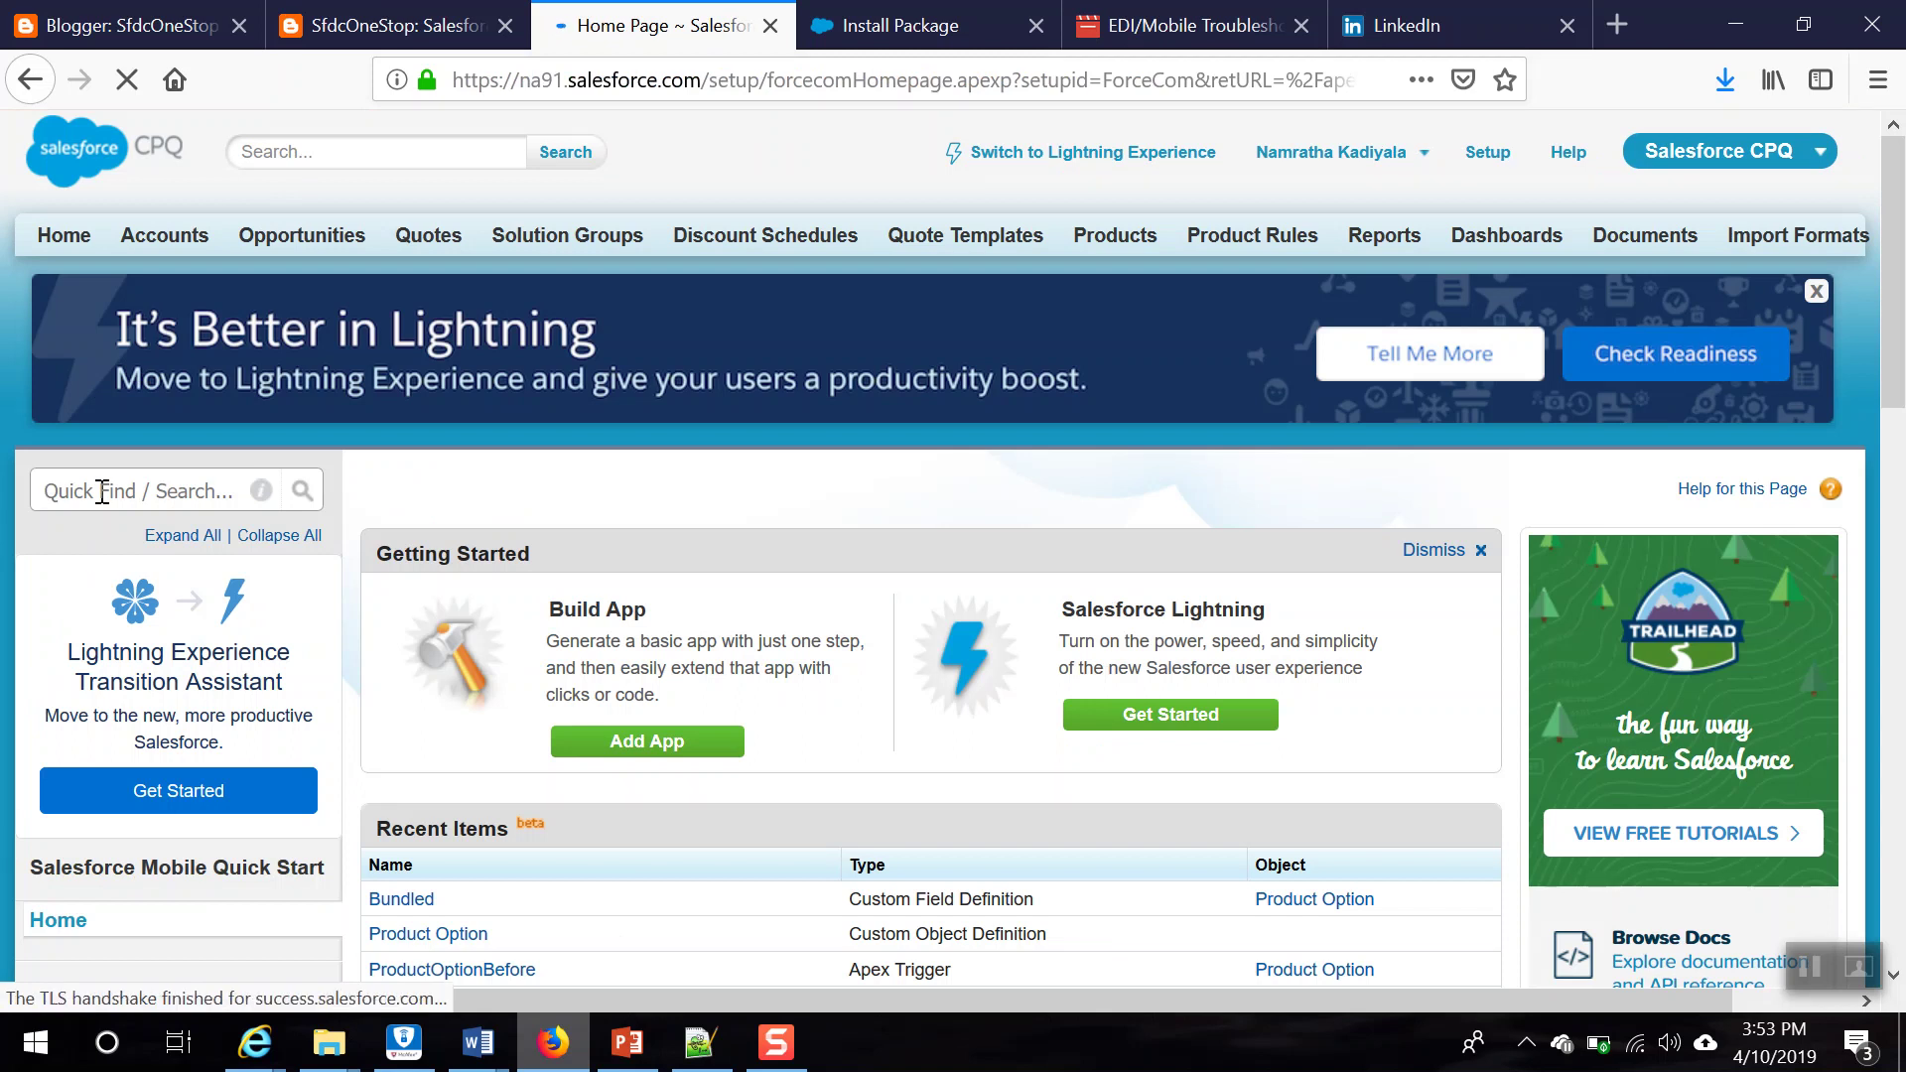
left_click(102, 492)
type("pack")
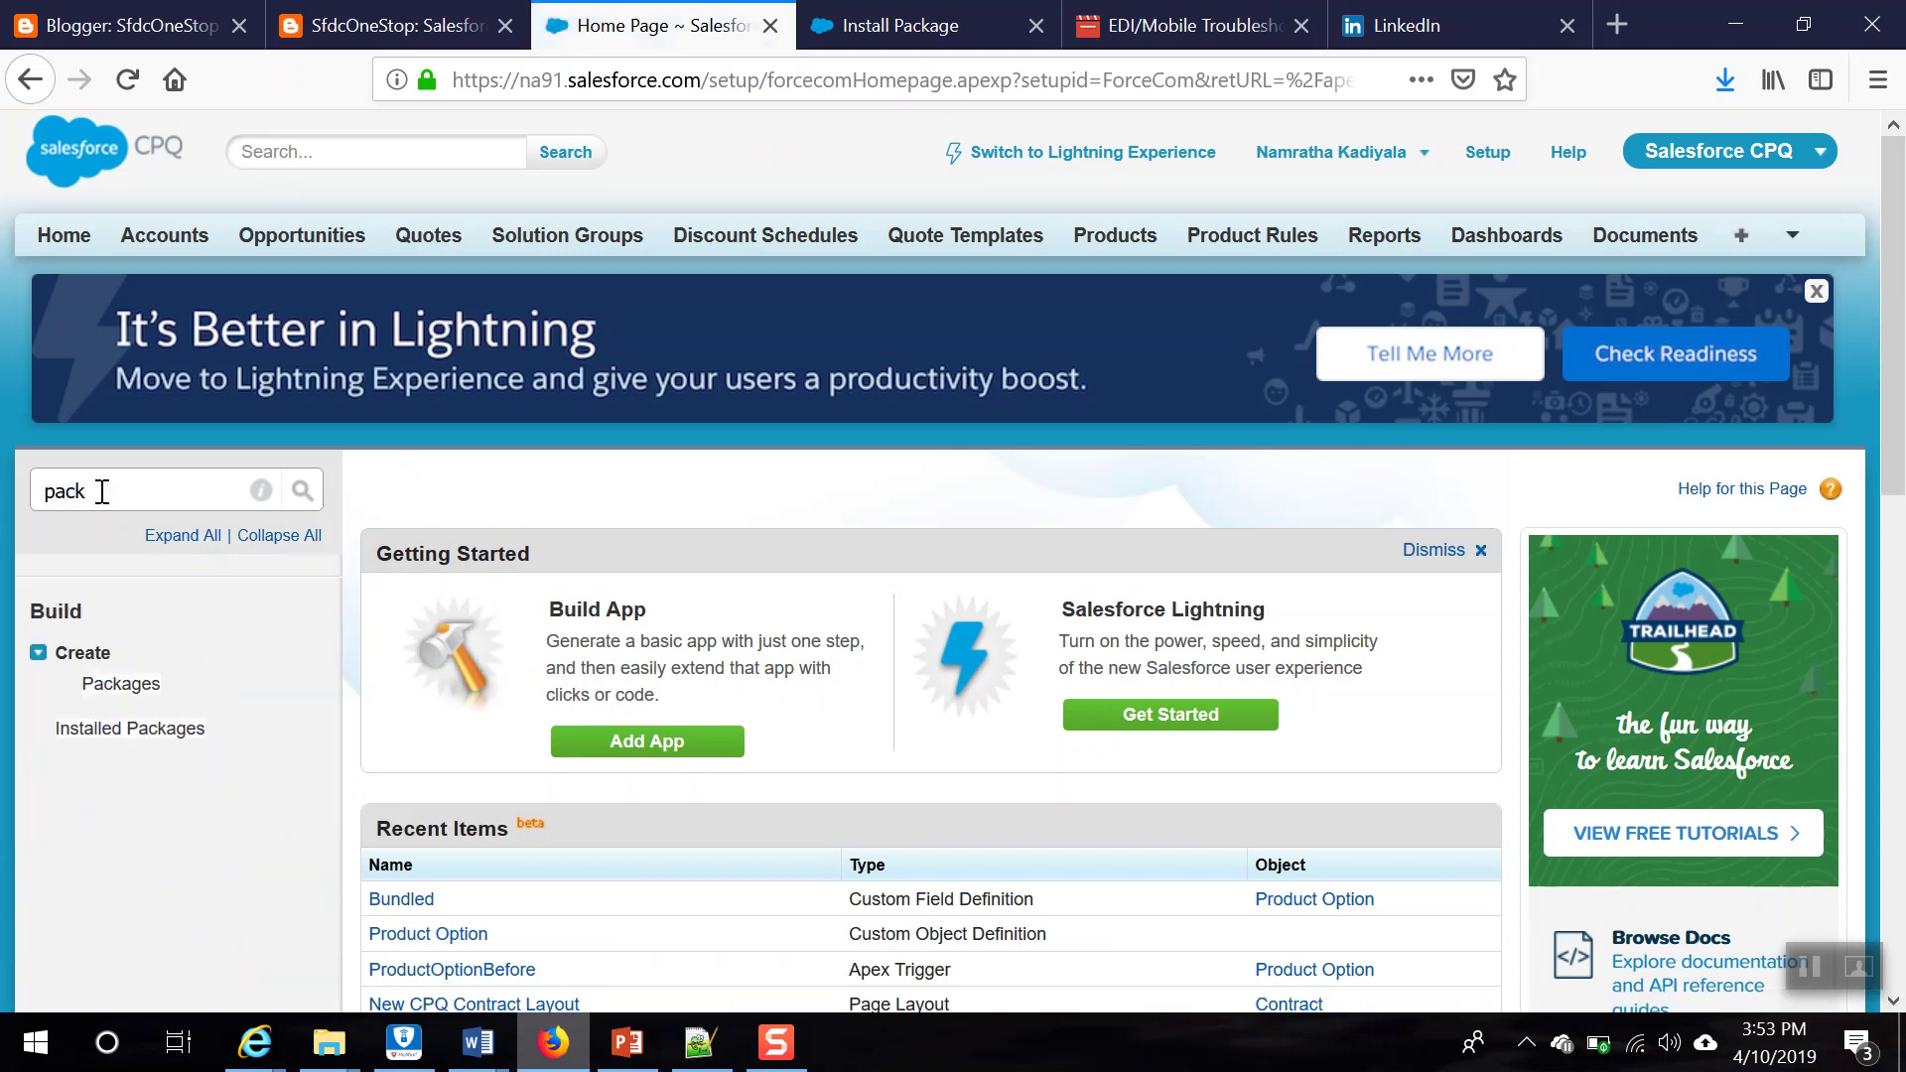
left_click(138, 735)
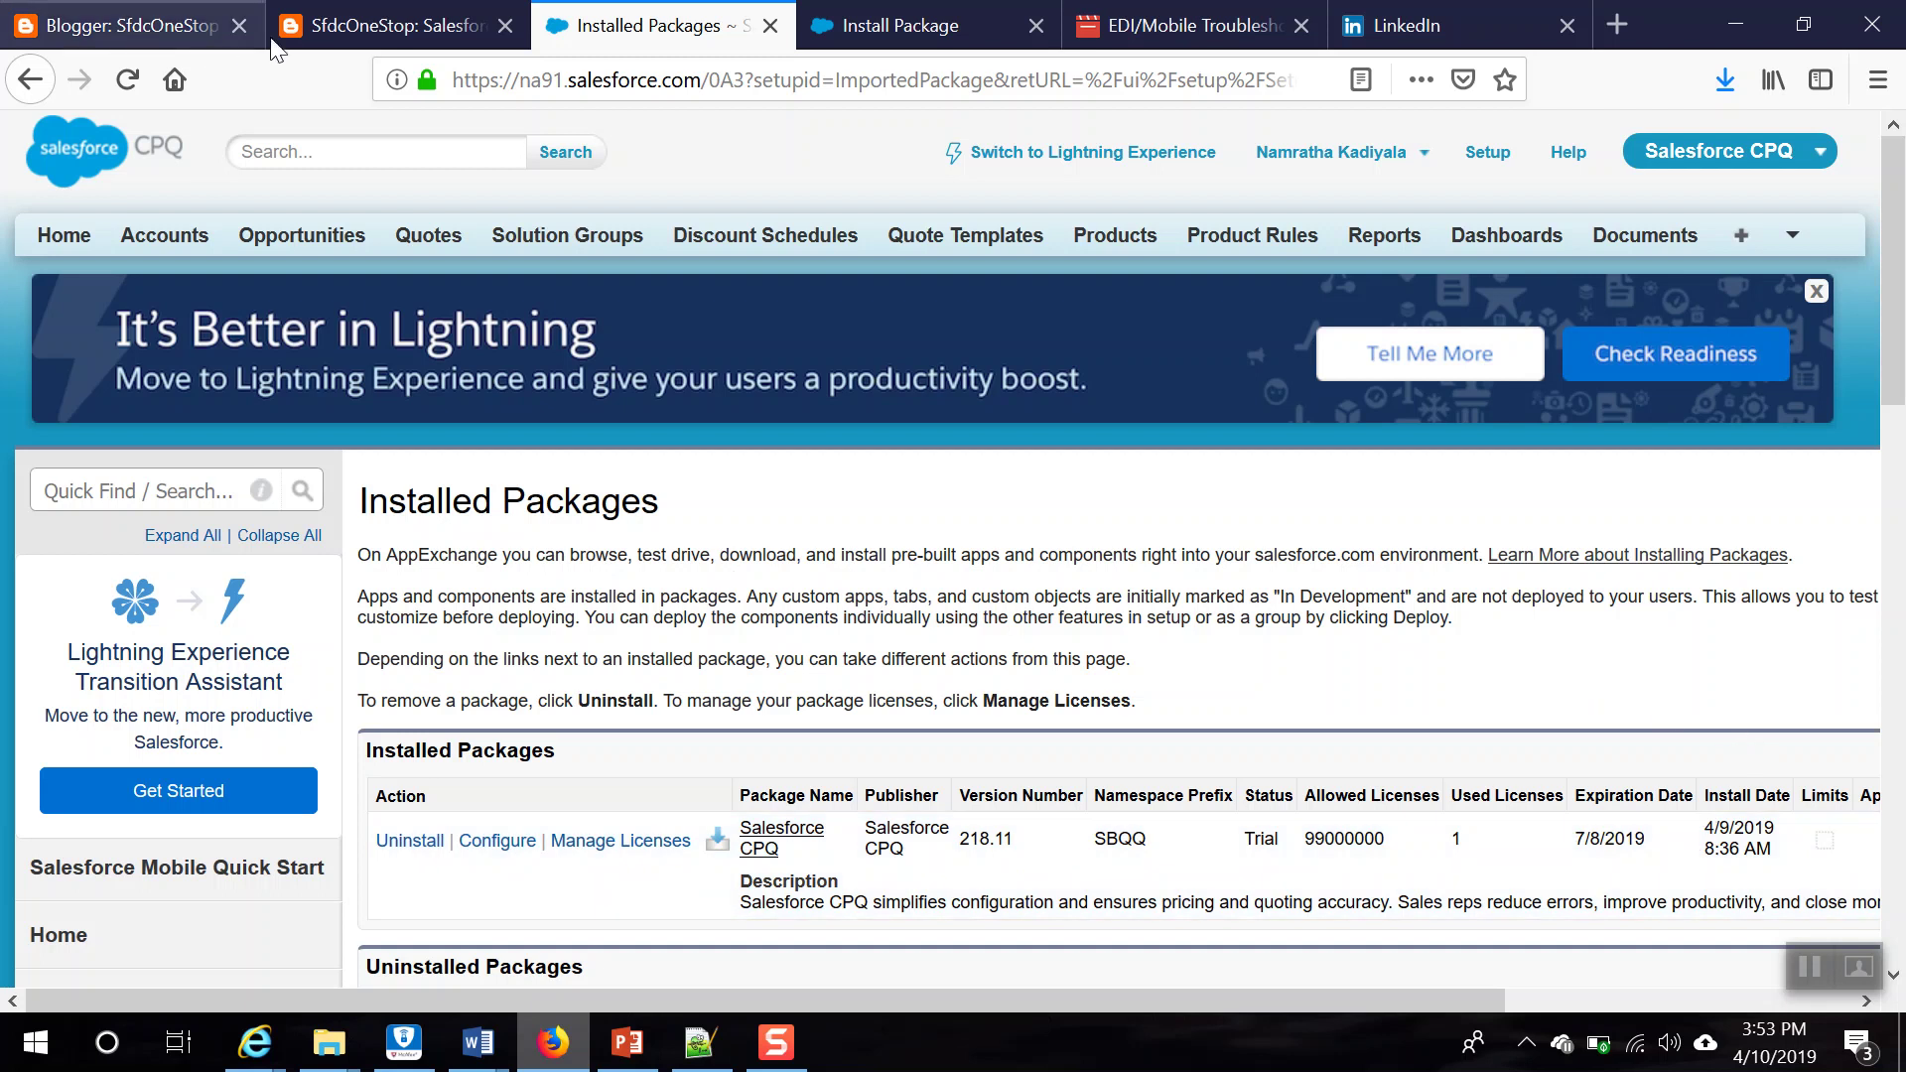
Step: Read the rest of the blog's CPQ installation instructions, covering package configuration, calculation service authorization, access approval and saving the settings
left_click(365, 27)
scroll(804, 695, "down", 6)
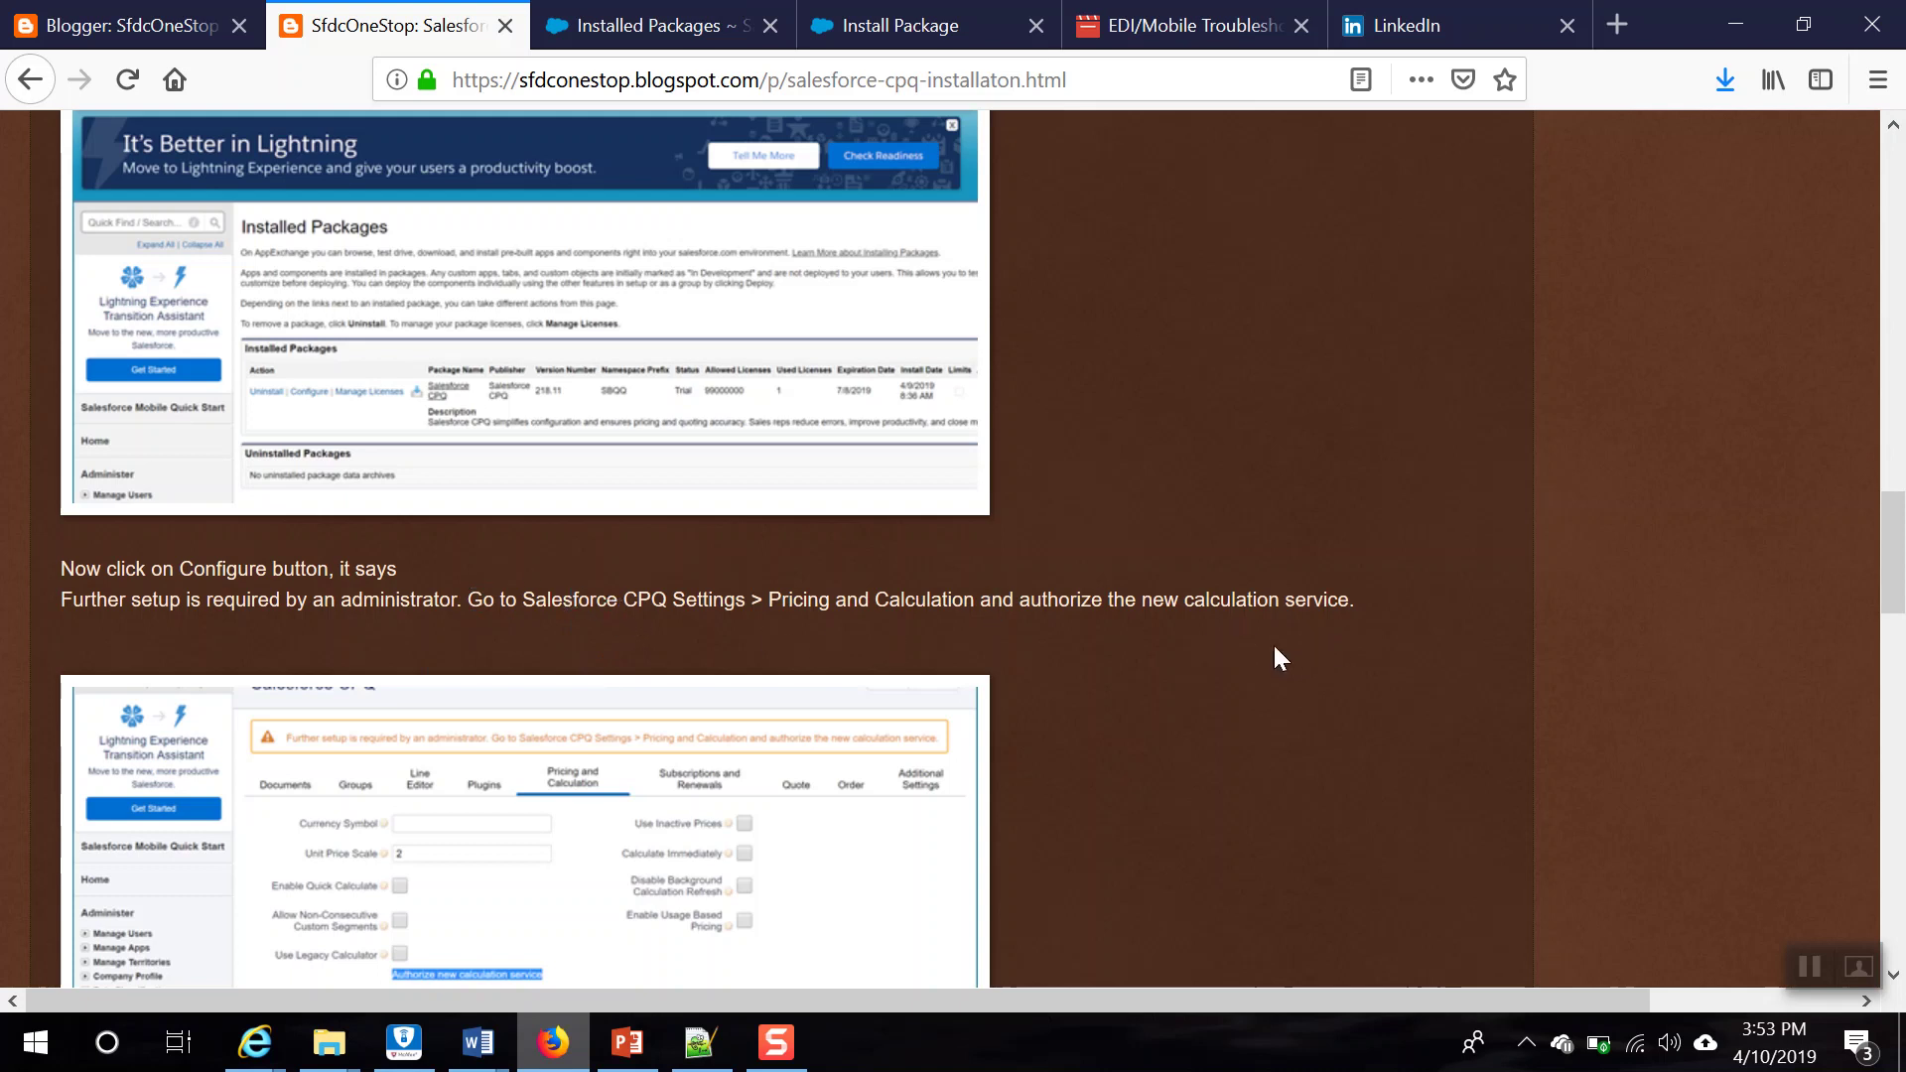
scroll(1139, 571, "down", 3)
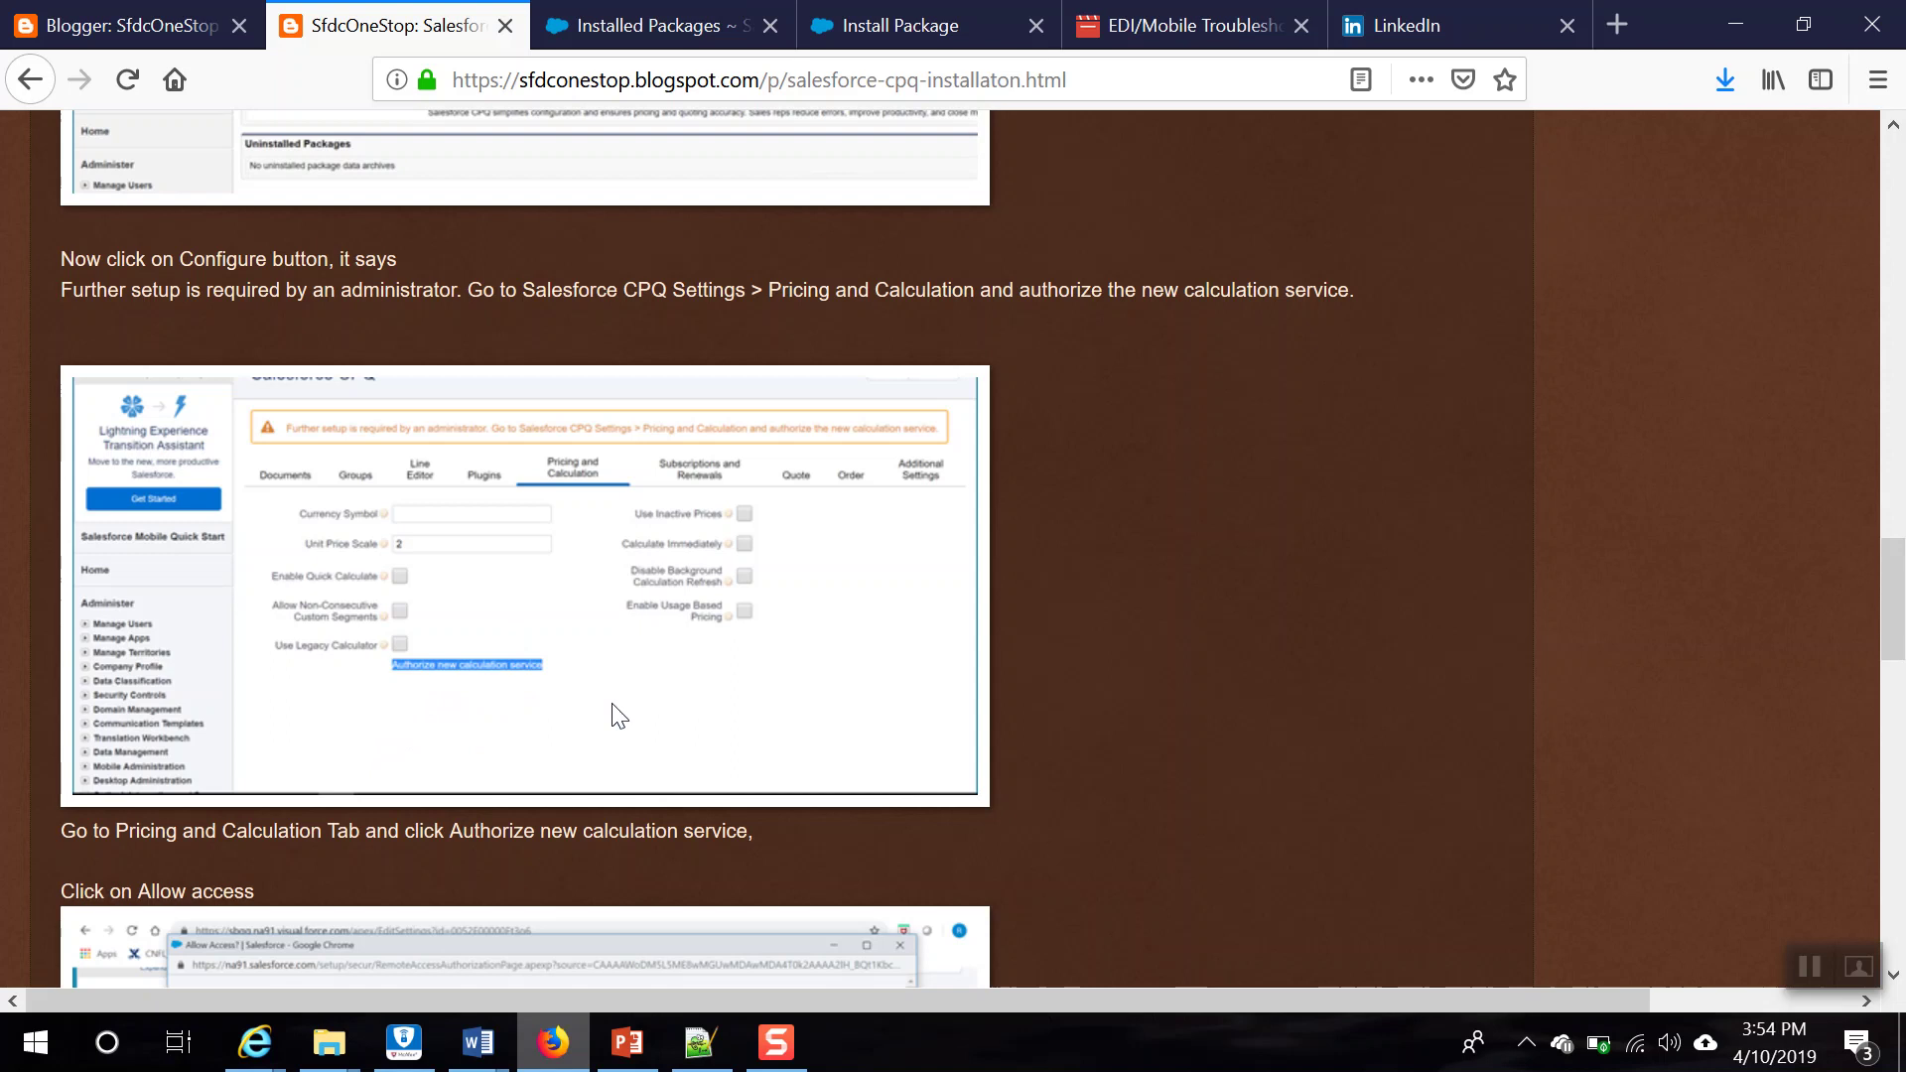
scroll(615, 755, "down", 5)
scroll(556, 798, "down", 2)
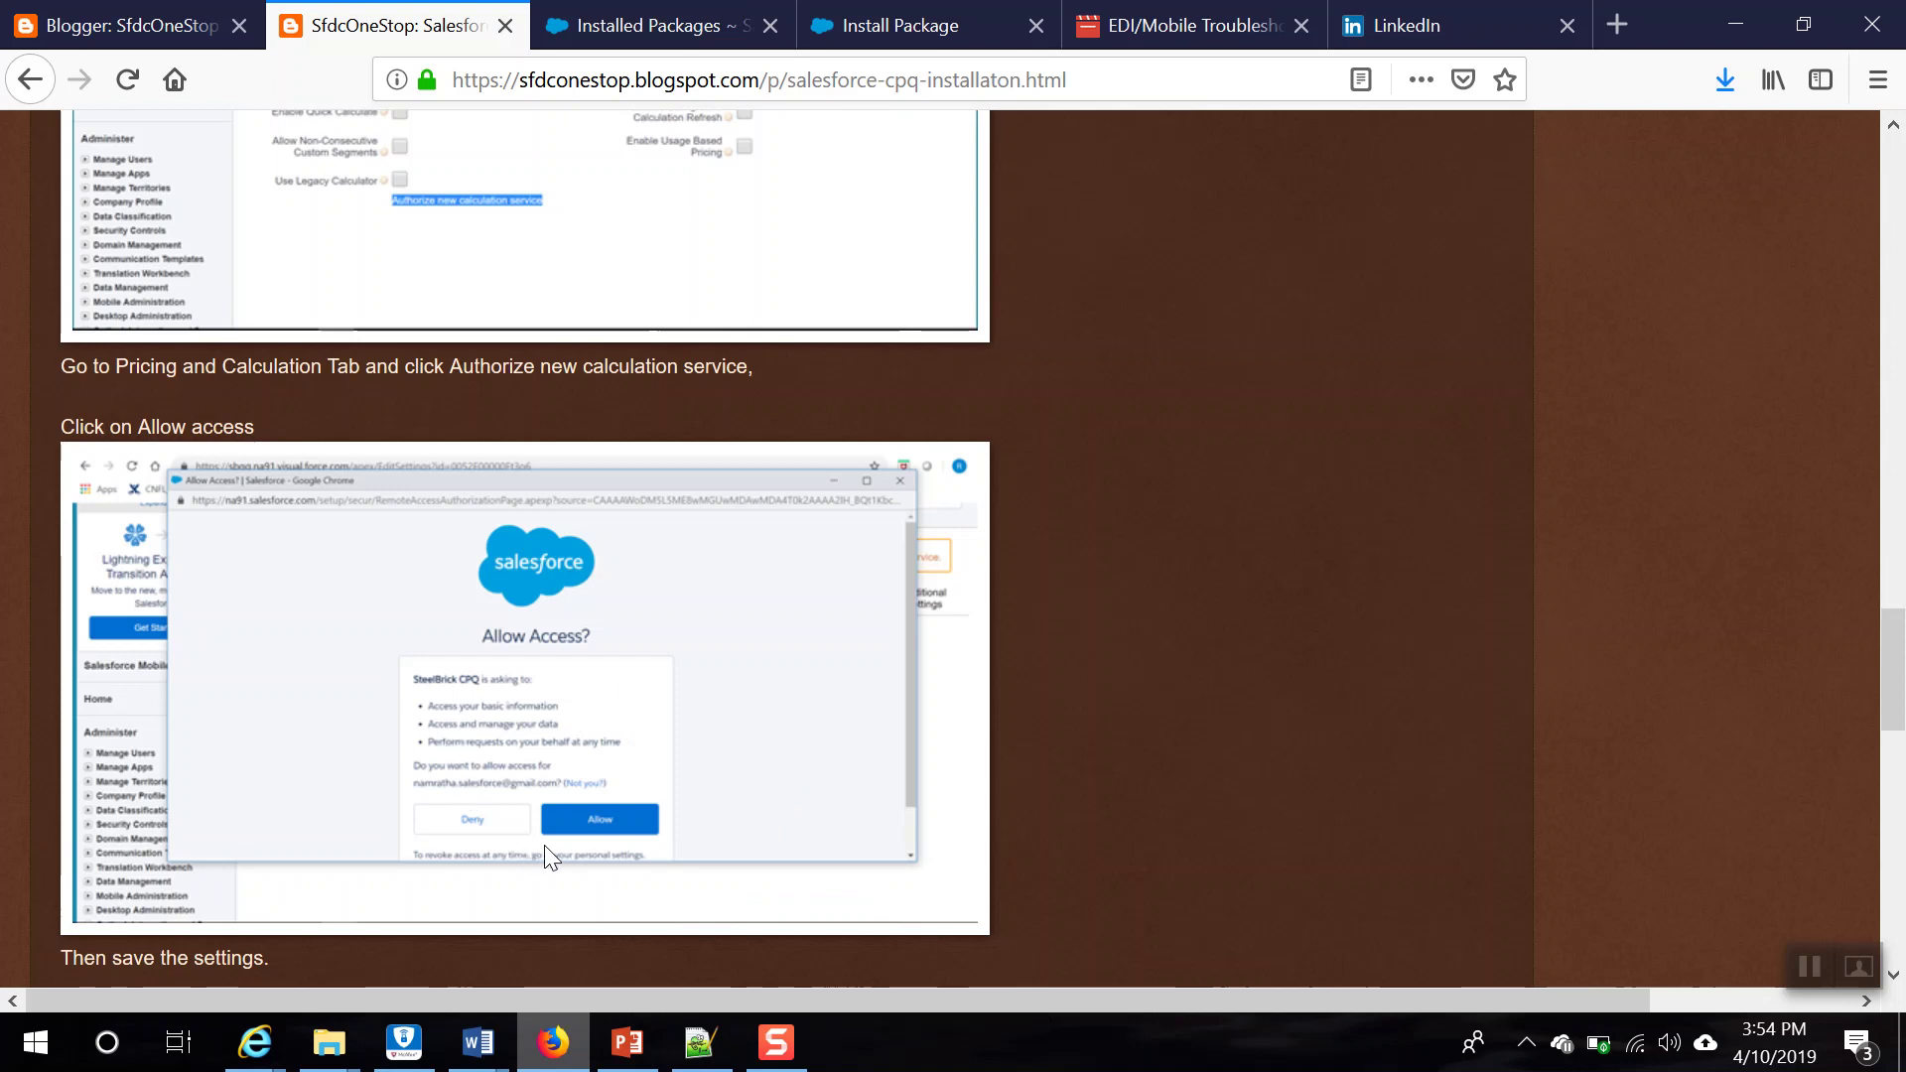
scroll(618, 831, "down", 1)
scroll(617, 831, "down", 3)
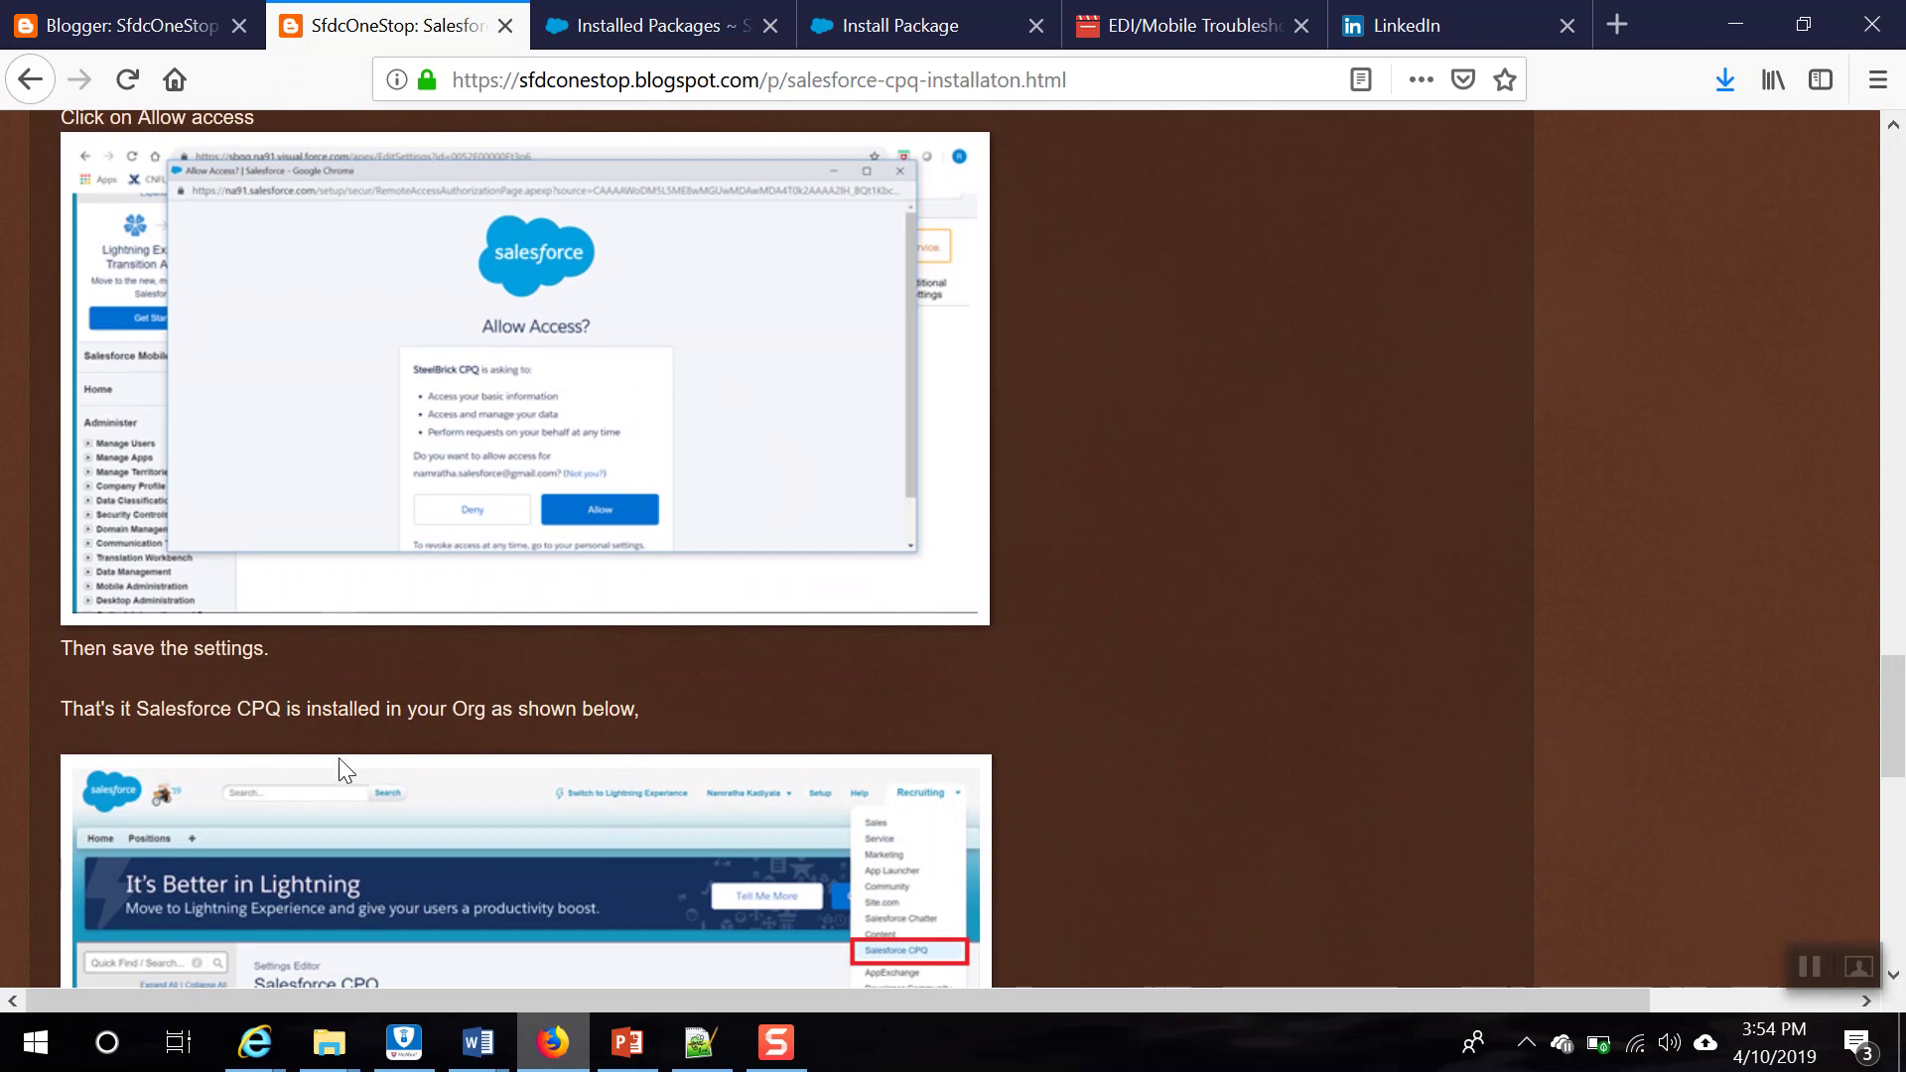
scroll(894, 794, "down", 1)
scroll(891, 784, "down", 4)
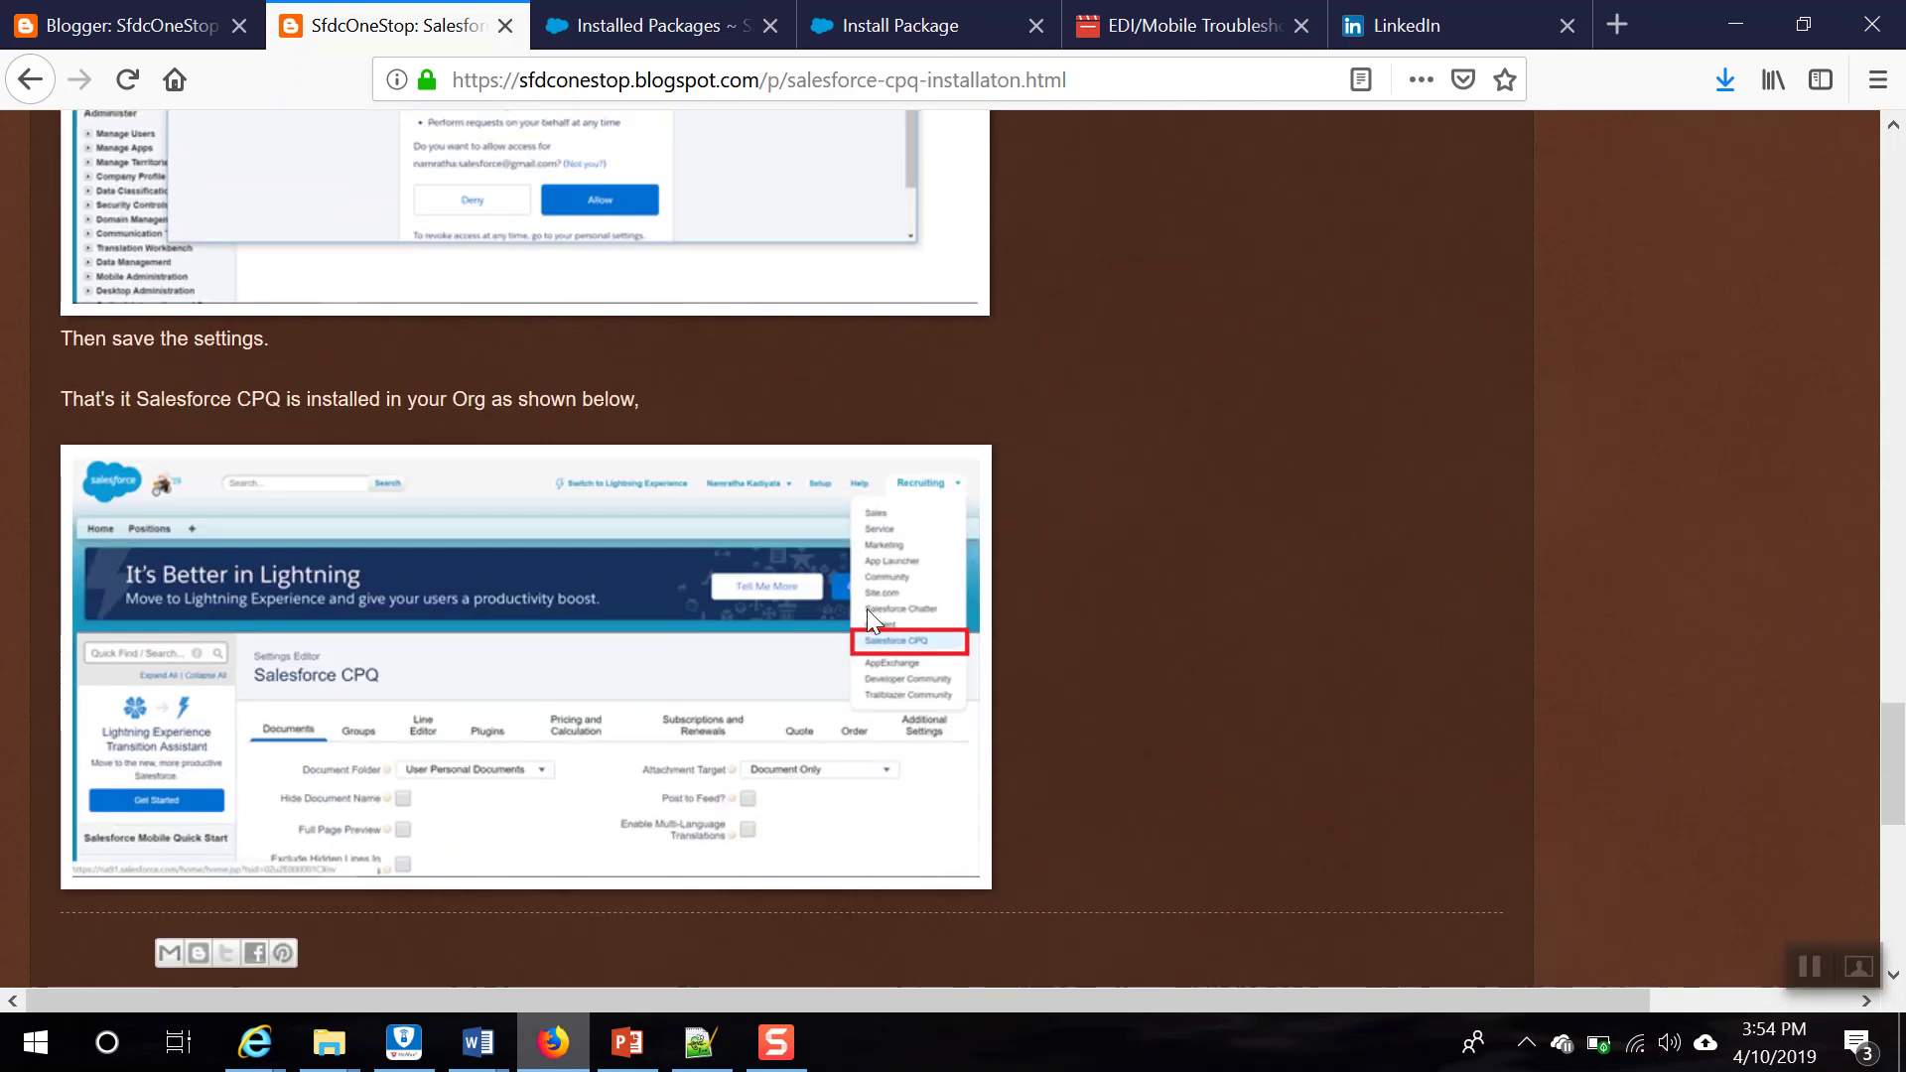
Step: Check the list of available apps in the Salesforce org for Salesforce CPQ, then close the list
left_click(655, 25)
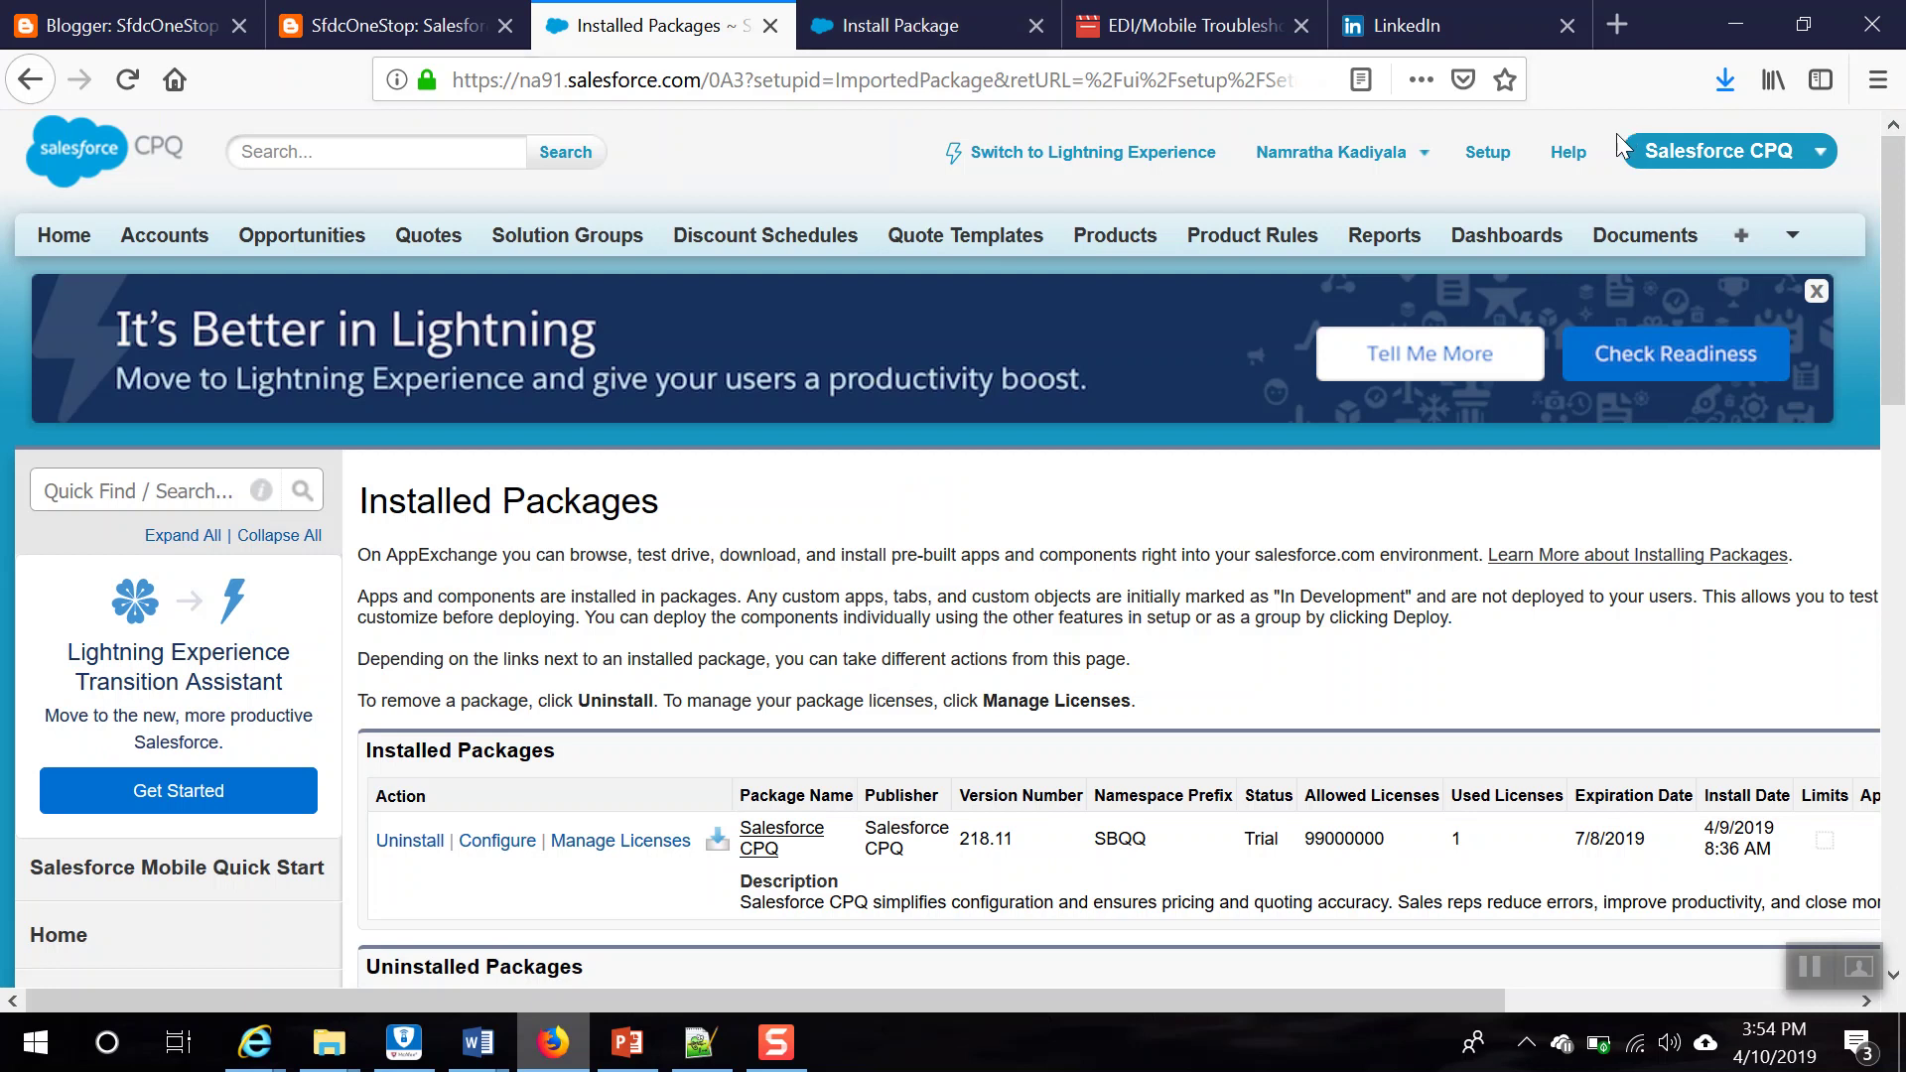
left_click(1688, 152)
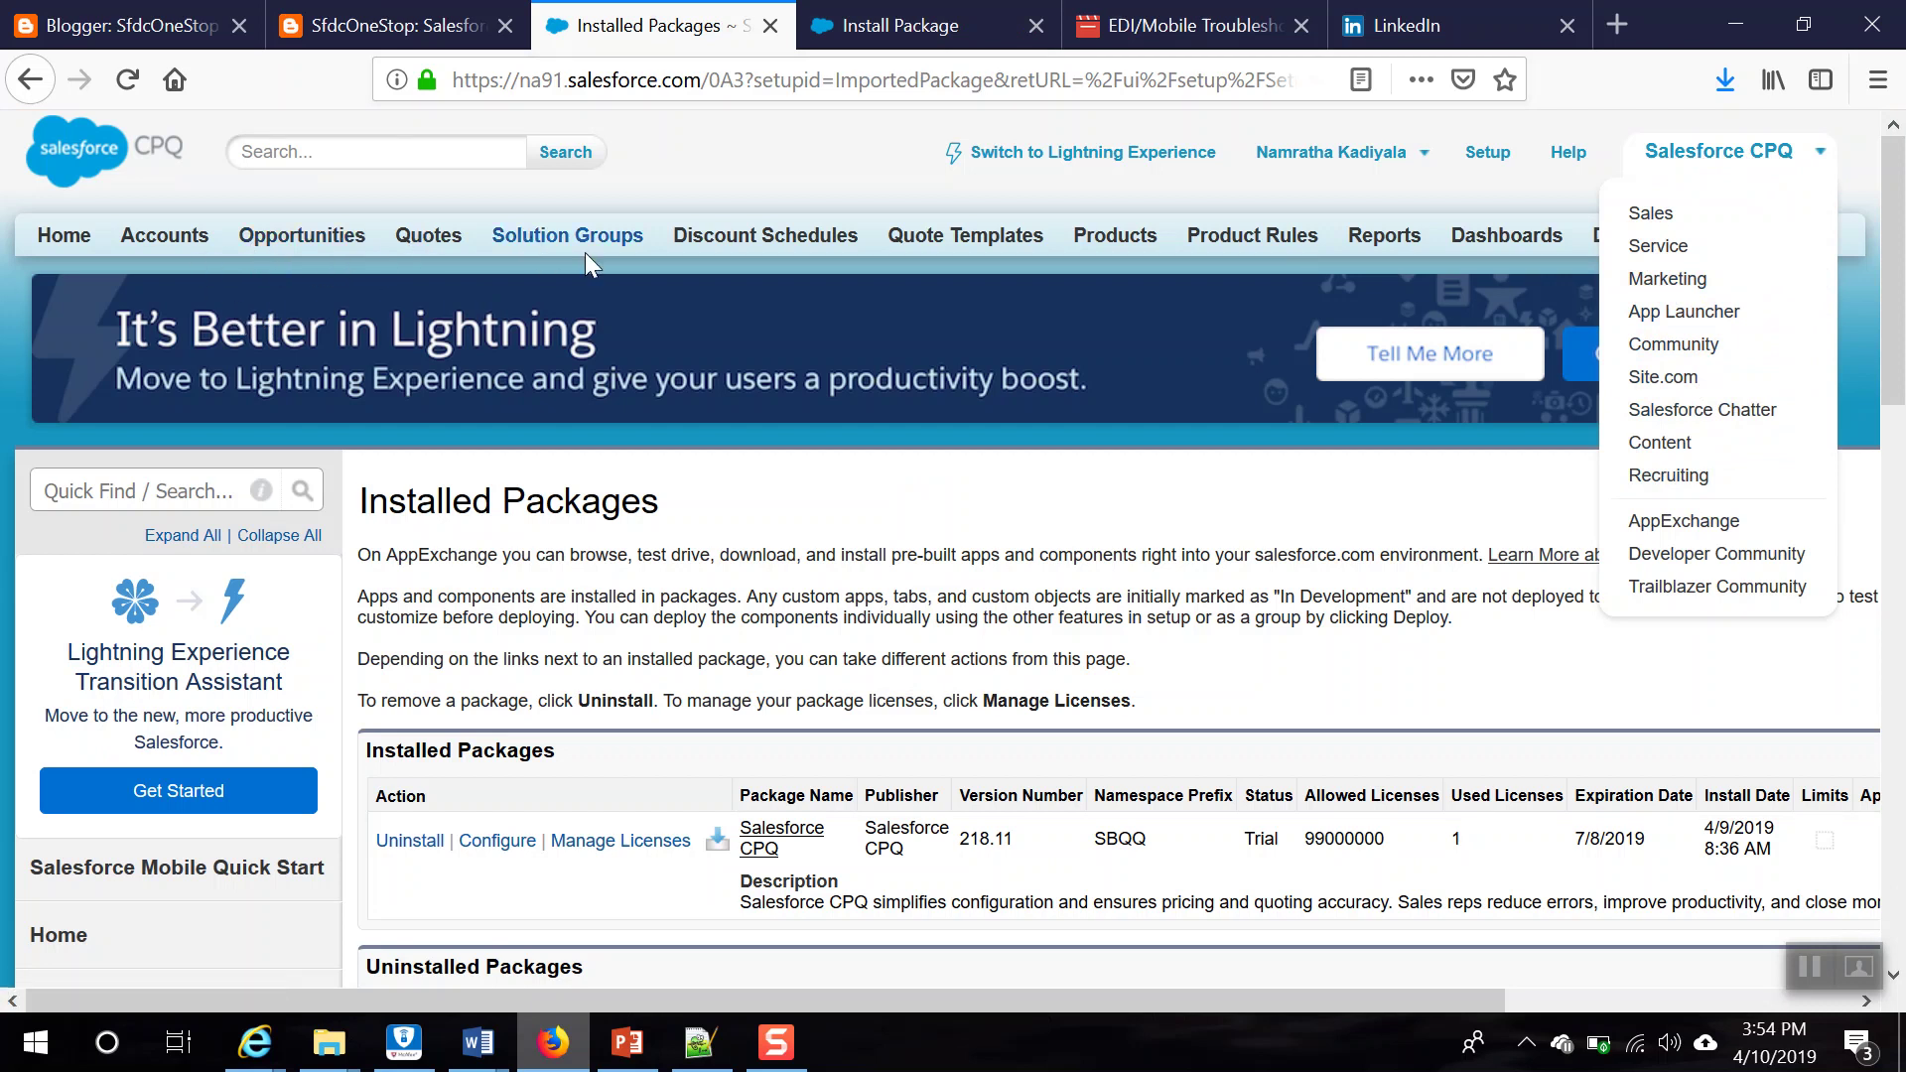
left_click(818, 153)
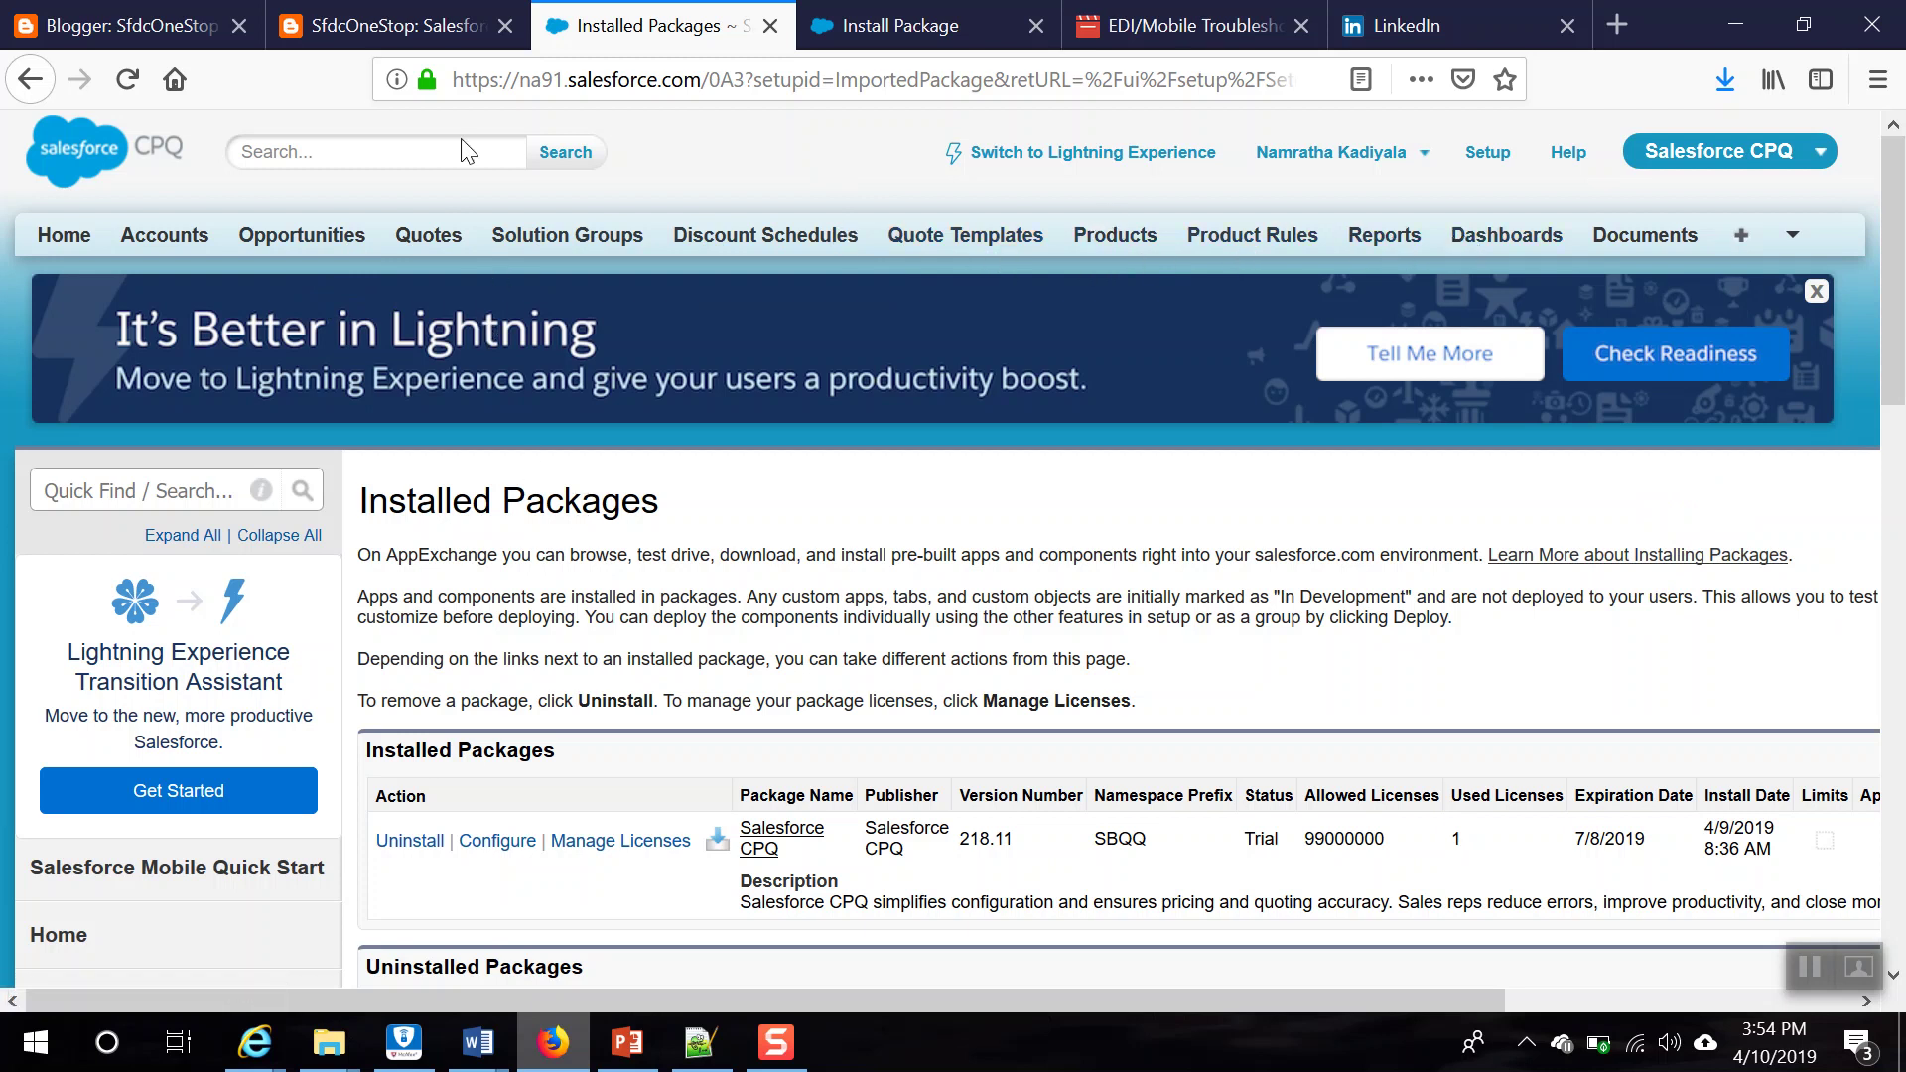
Step: Return to the SfdcOneStop blog and open its Salesforce CPQ Post Installation page
left_click(386, 22)
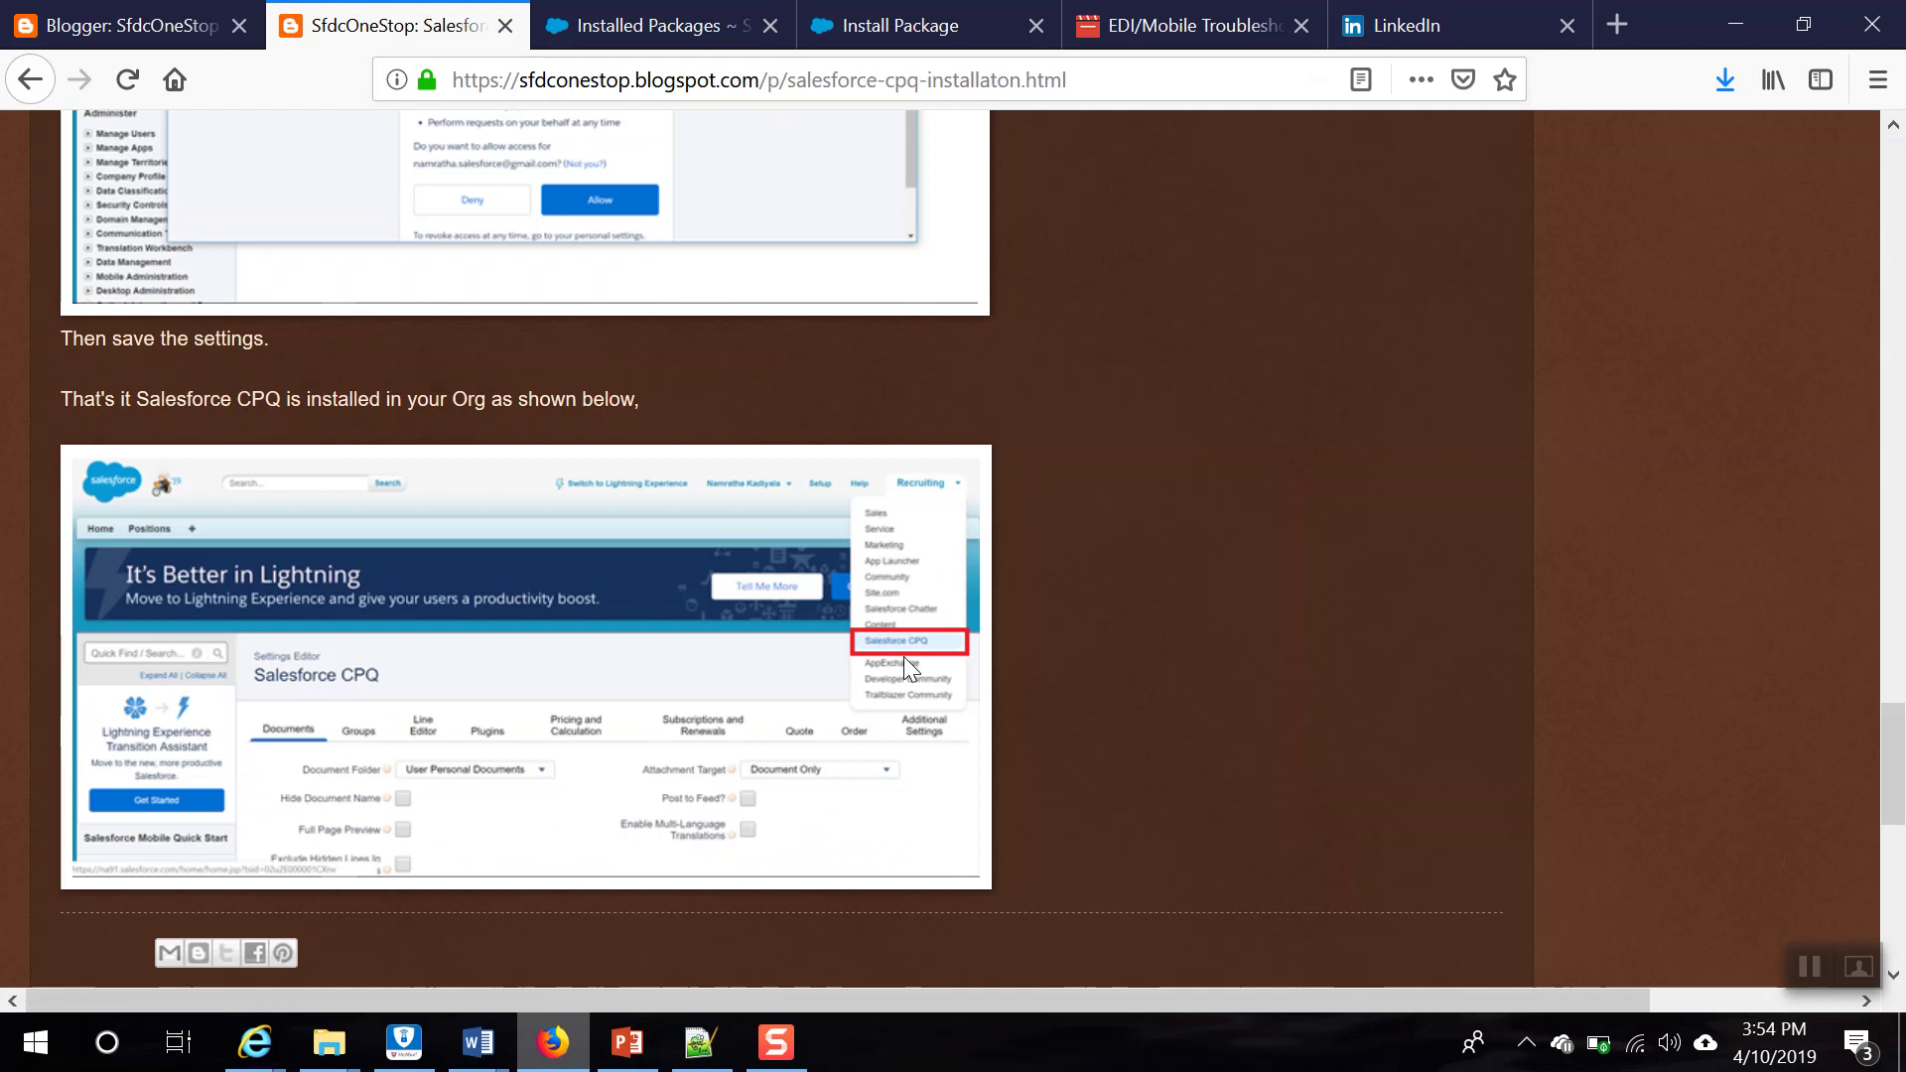
scroll(904, 656, "up", 10)
scroll(892, 639, "up", 15)
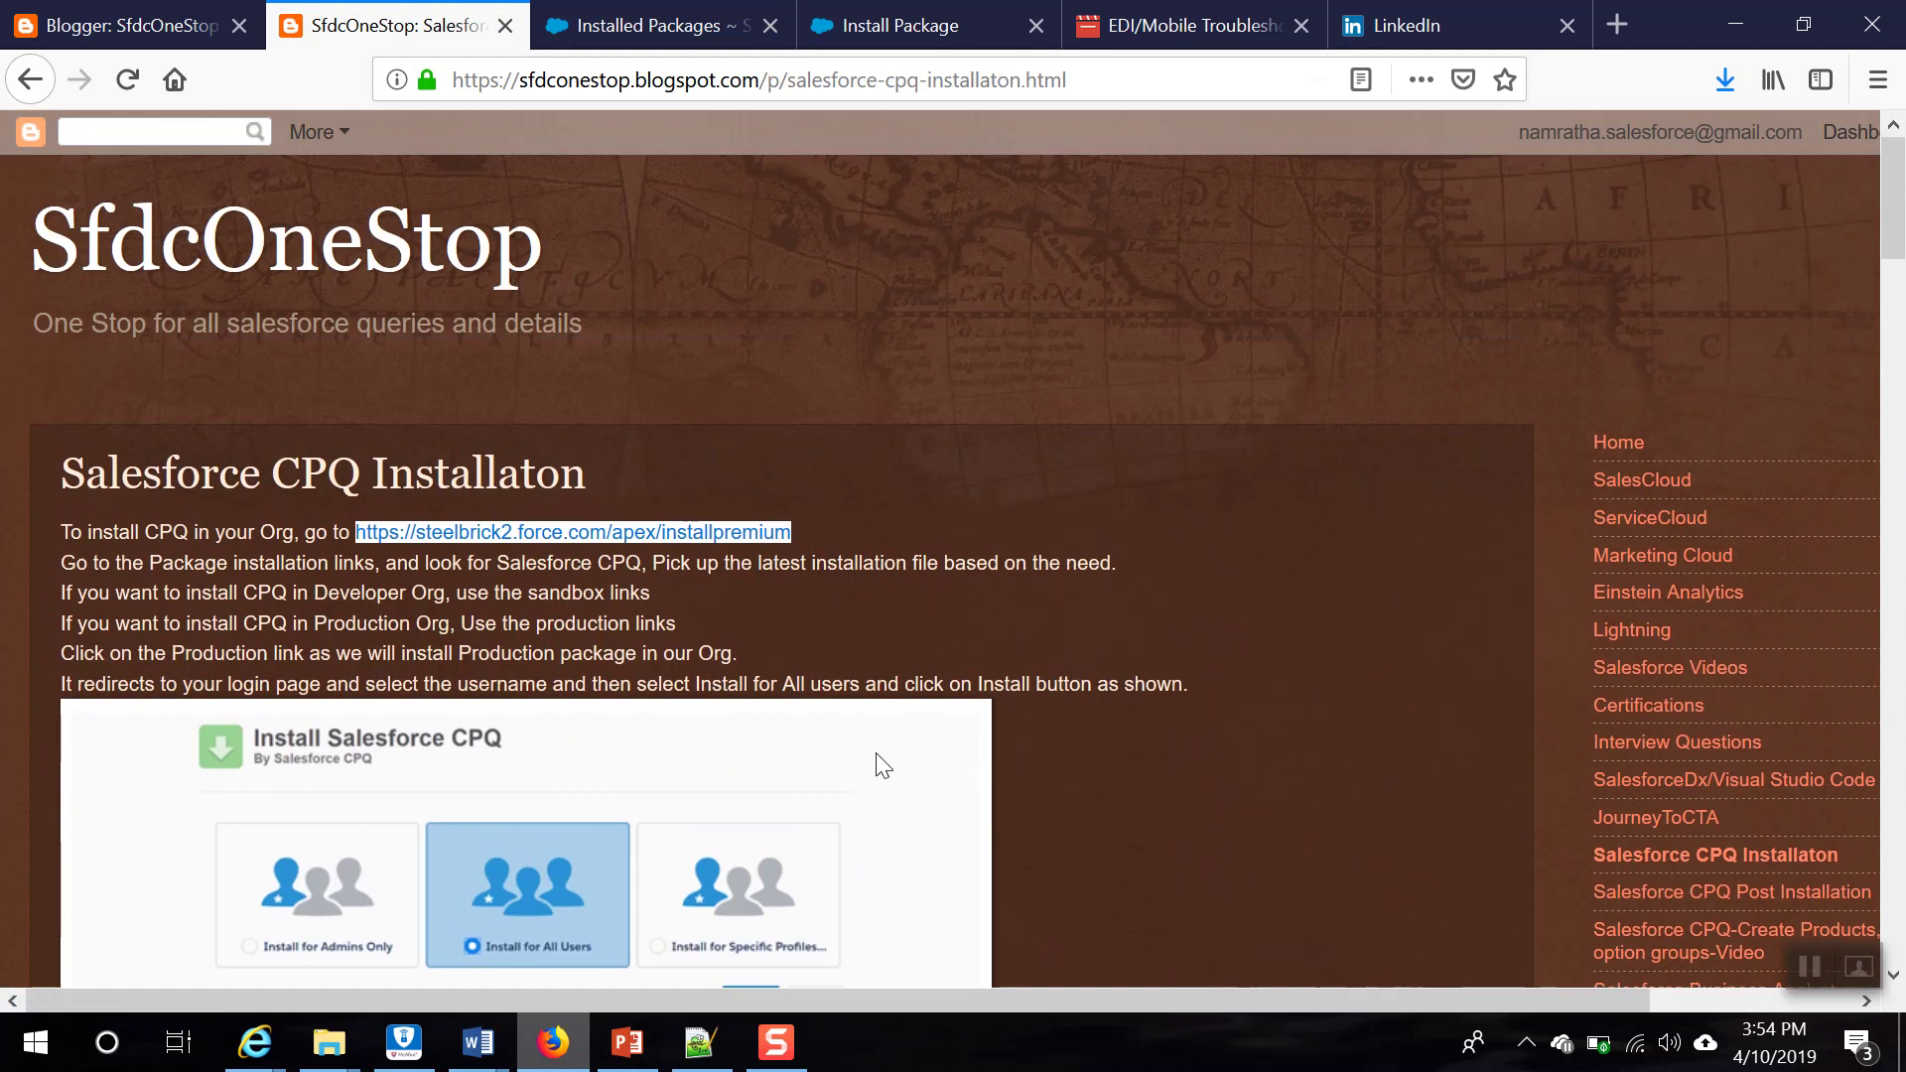
scroll(882, 764, "down", 3)
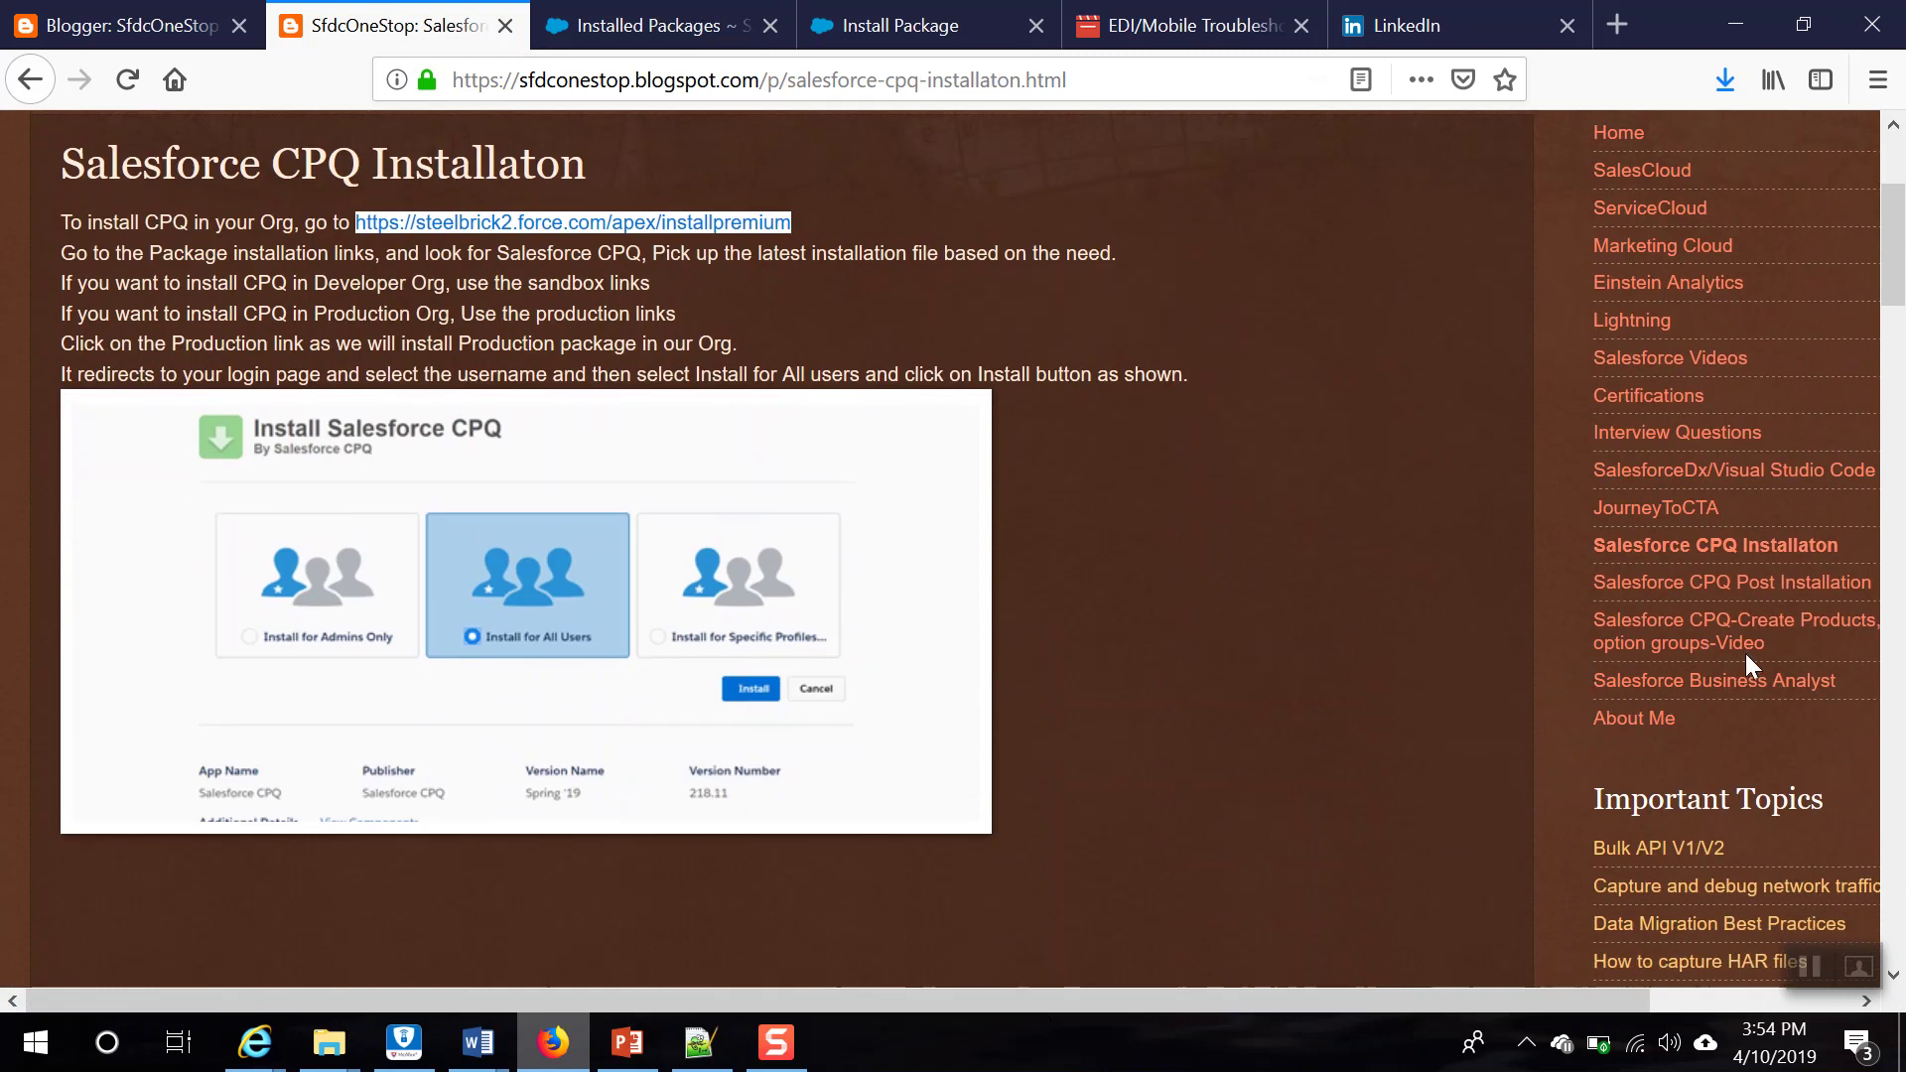
left_click(1721, 586)
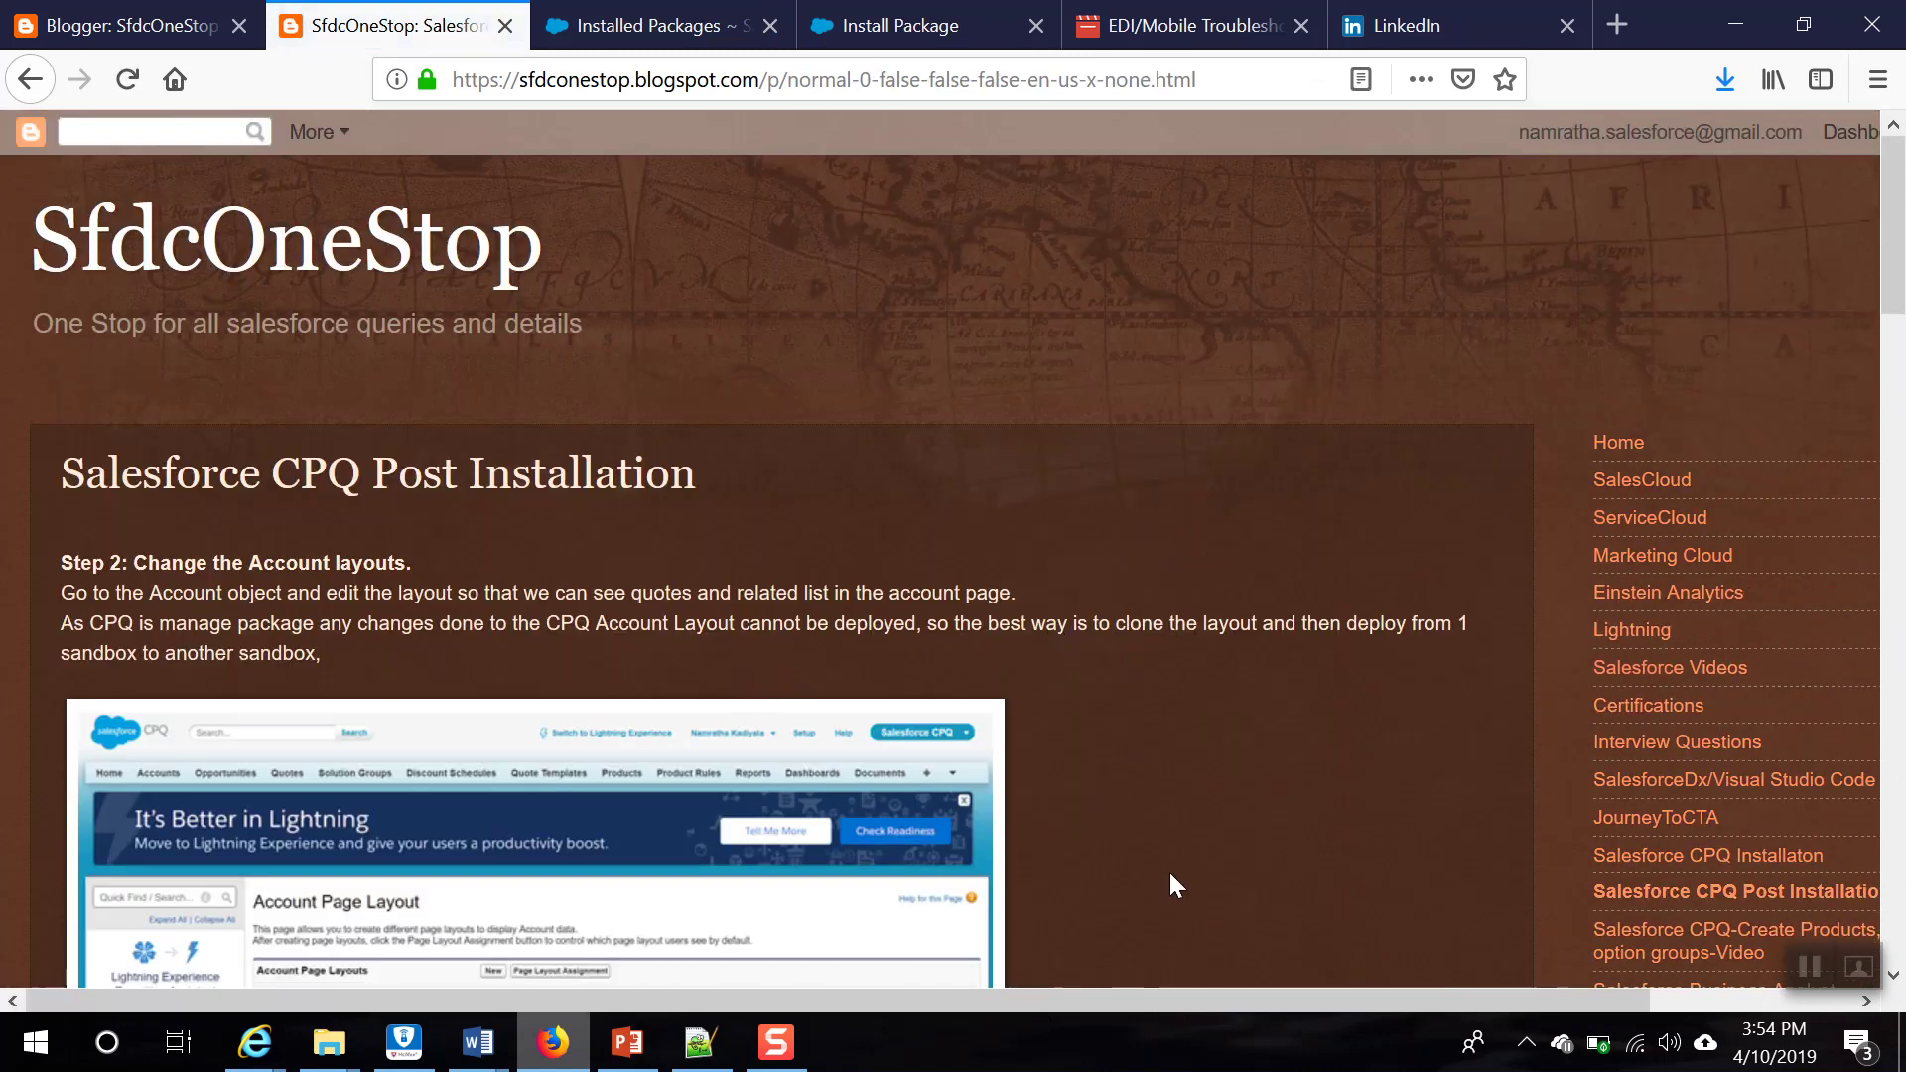
Step: Read the post-installation instructions on cloning the CPQ Account Layout, assigning it to profiles and changing the other page layouts
scroll(1003, 638, "down", 1)
scroll(1002, 638, "down", 2)
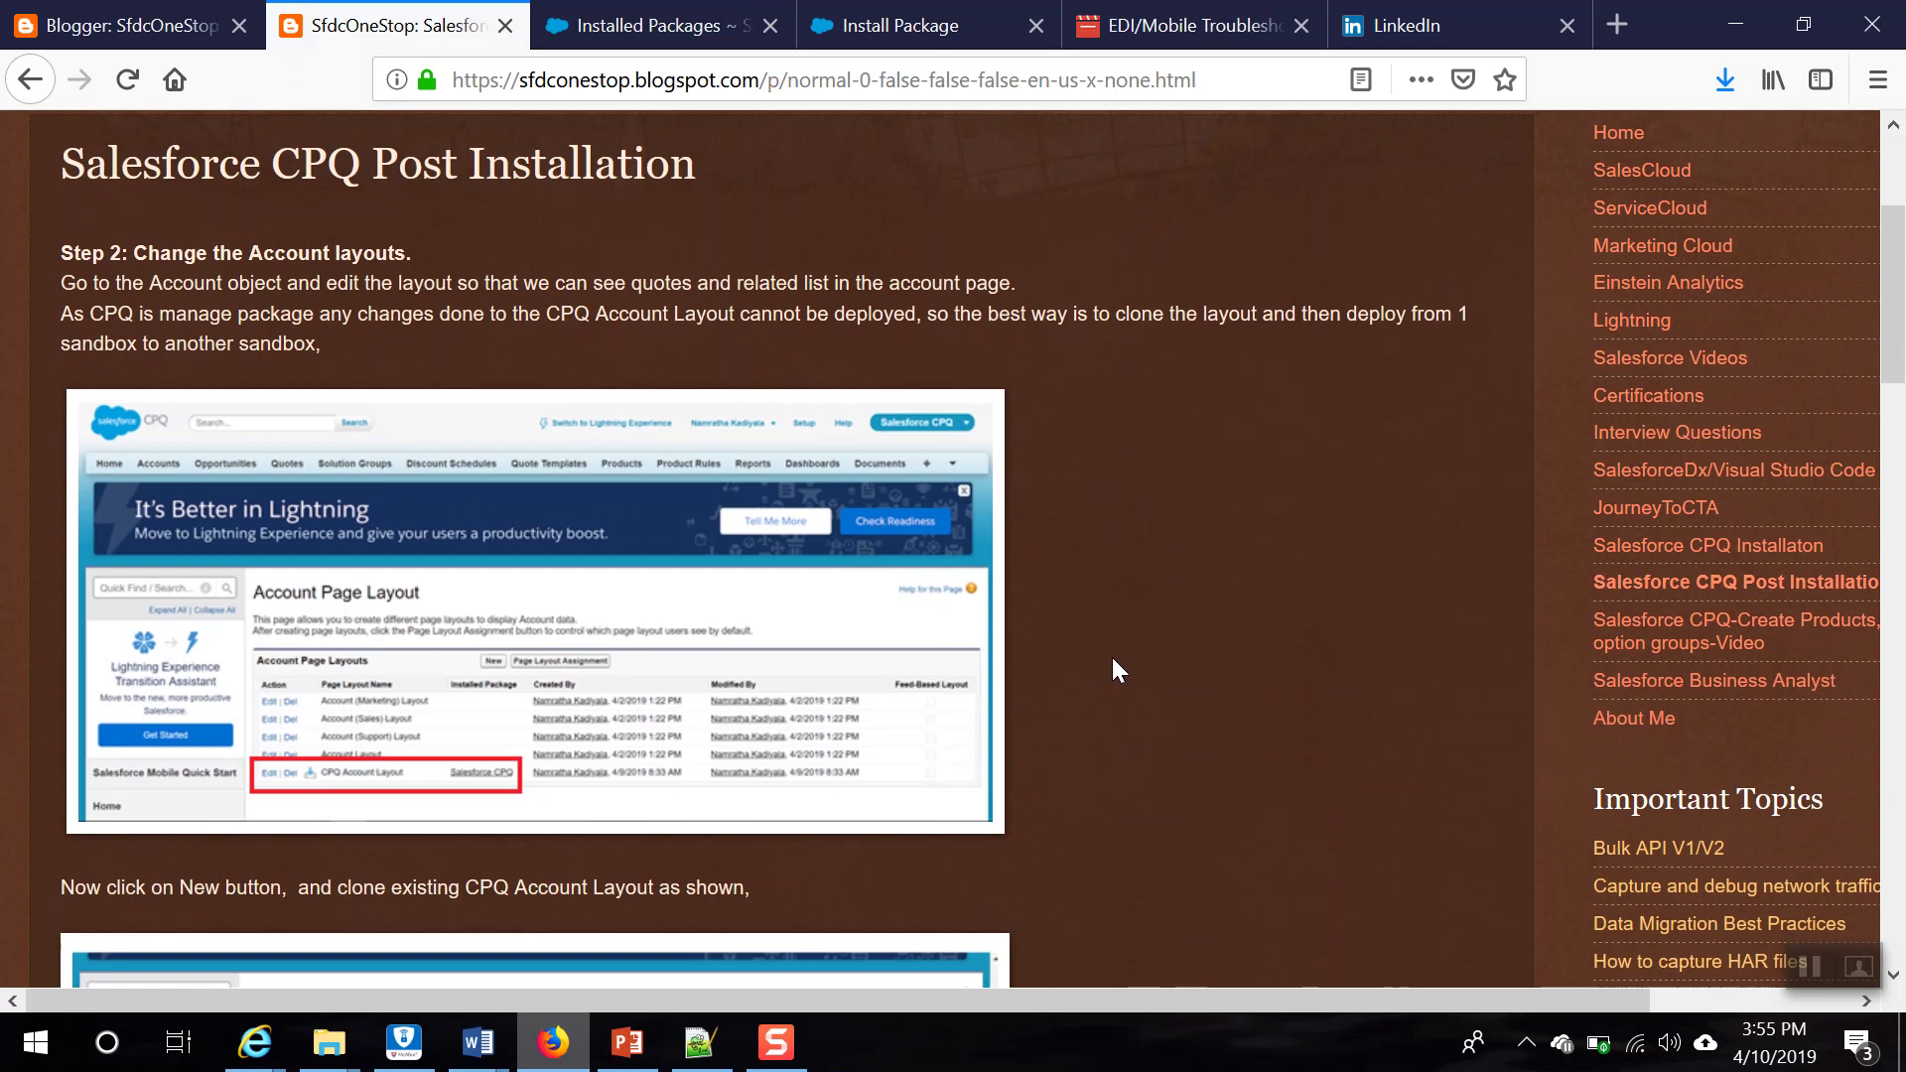
scroll(318, 283, "down", 2)
scroll(306, 348, "up", 3)
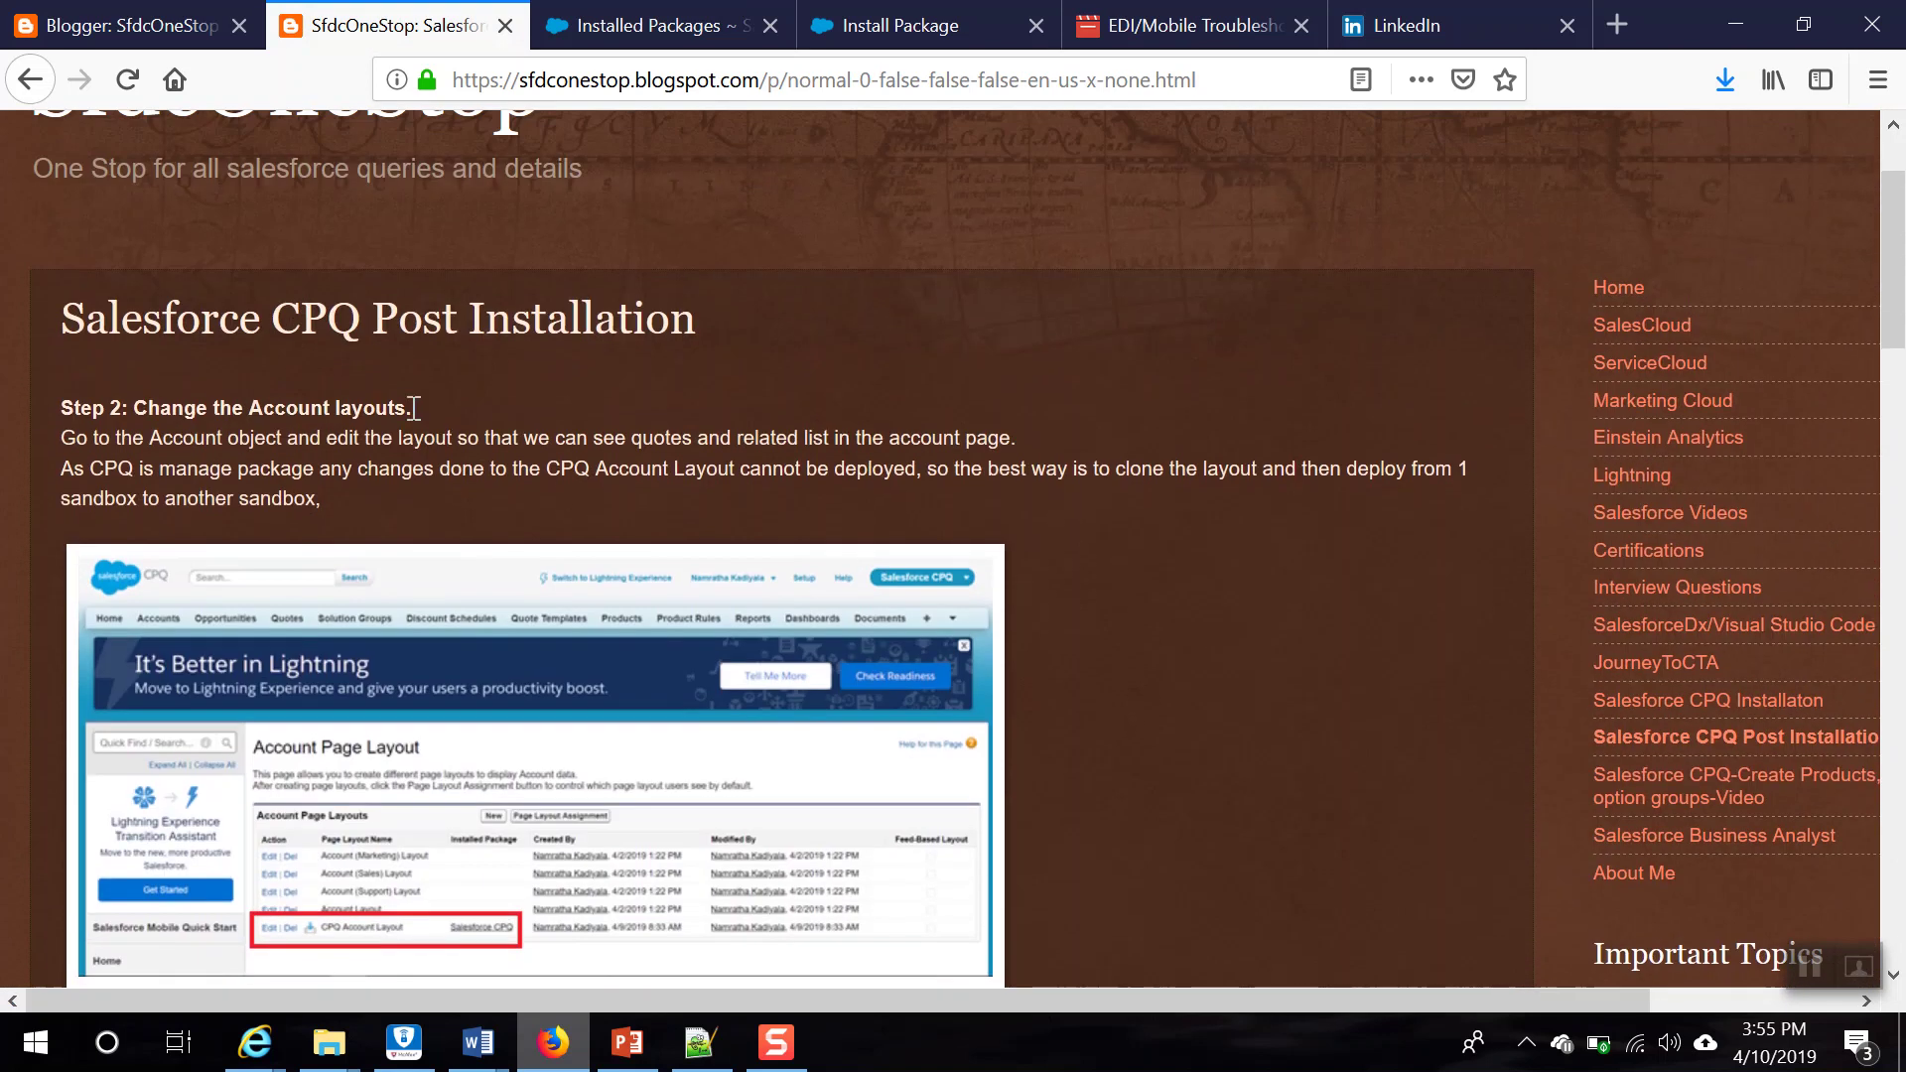
scroll(912, 673, "down", 3)
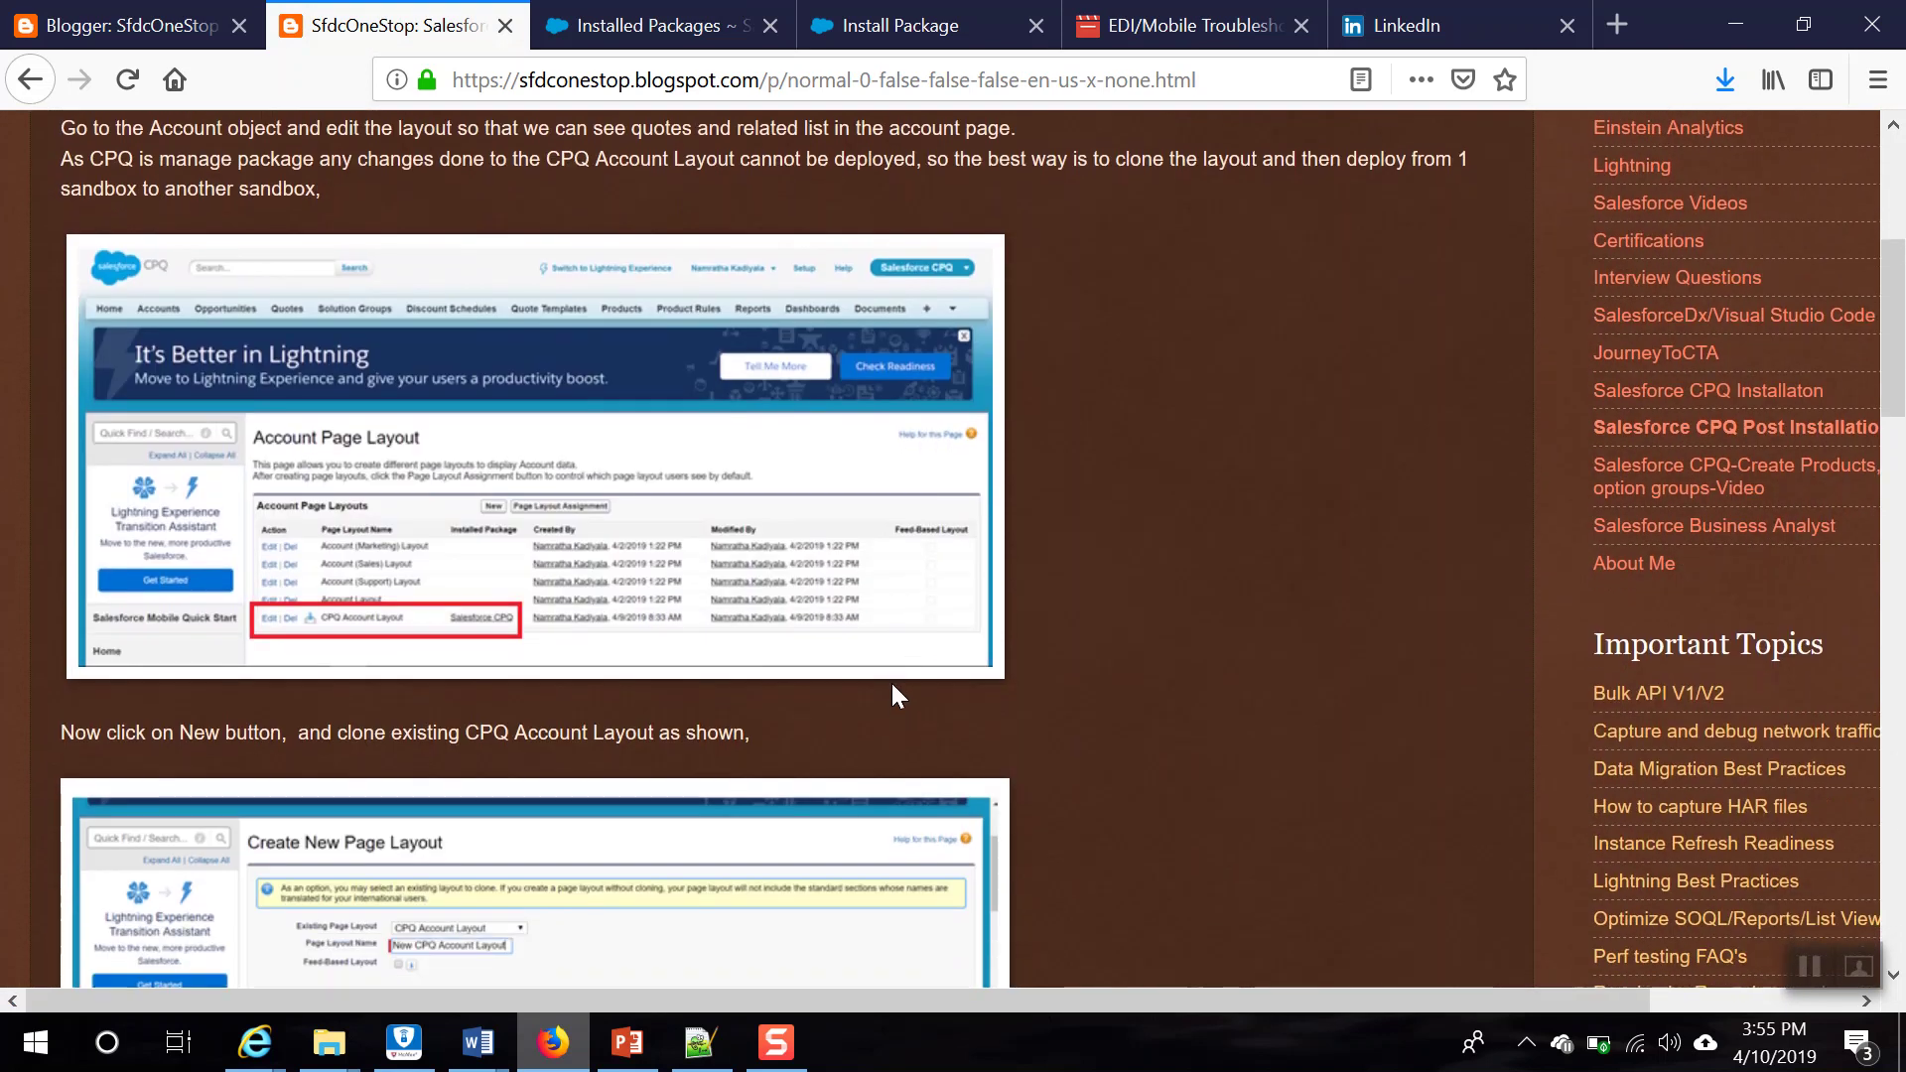
scroll(873, 661, "down", 11)
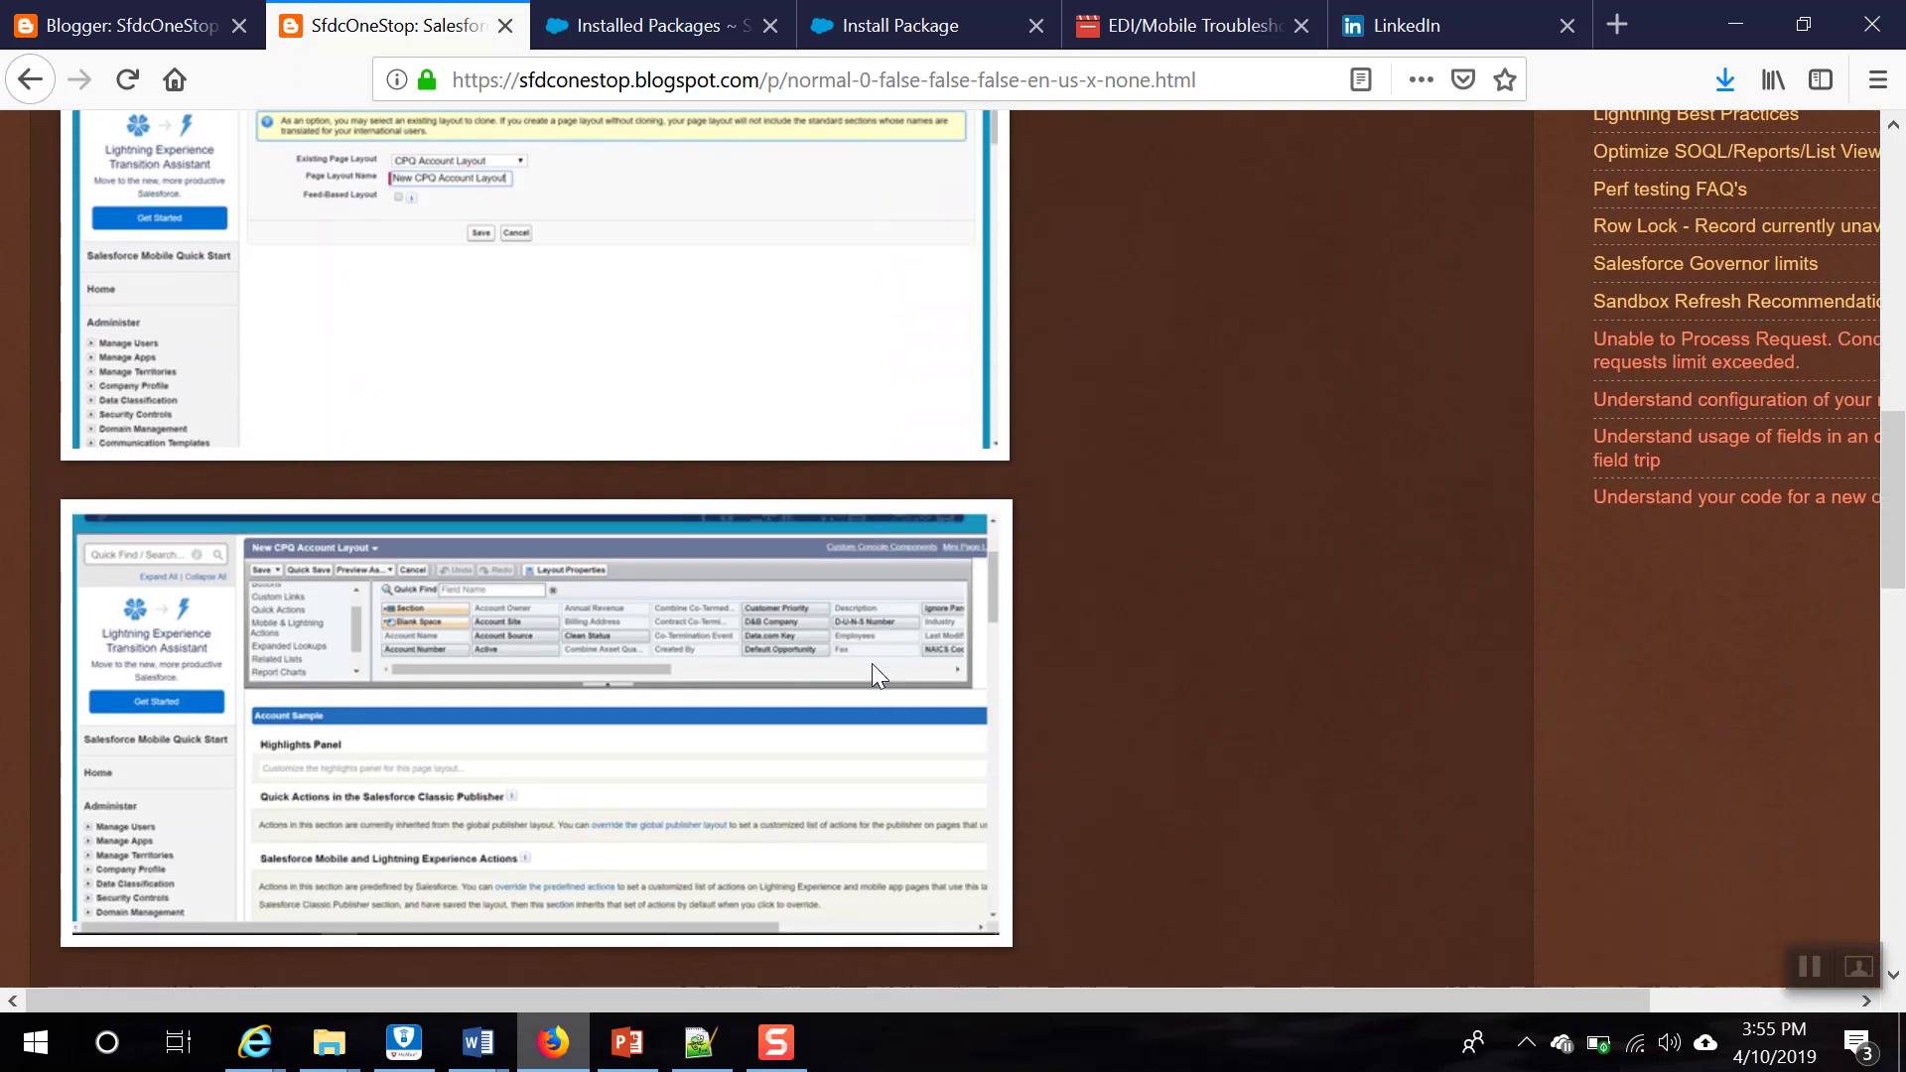
scroll(874, 675, "down", 5)
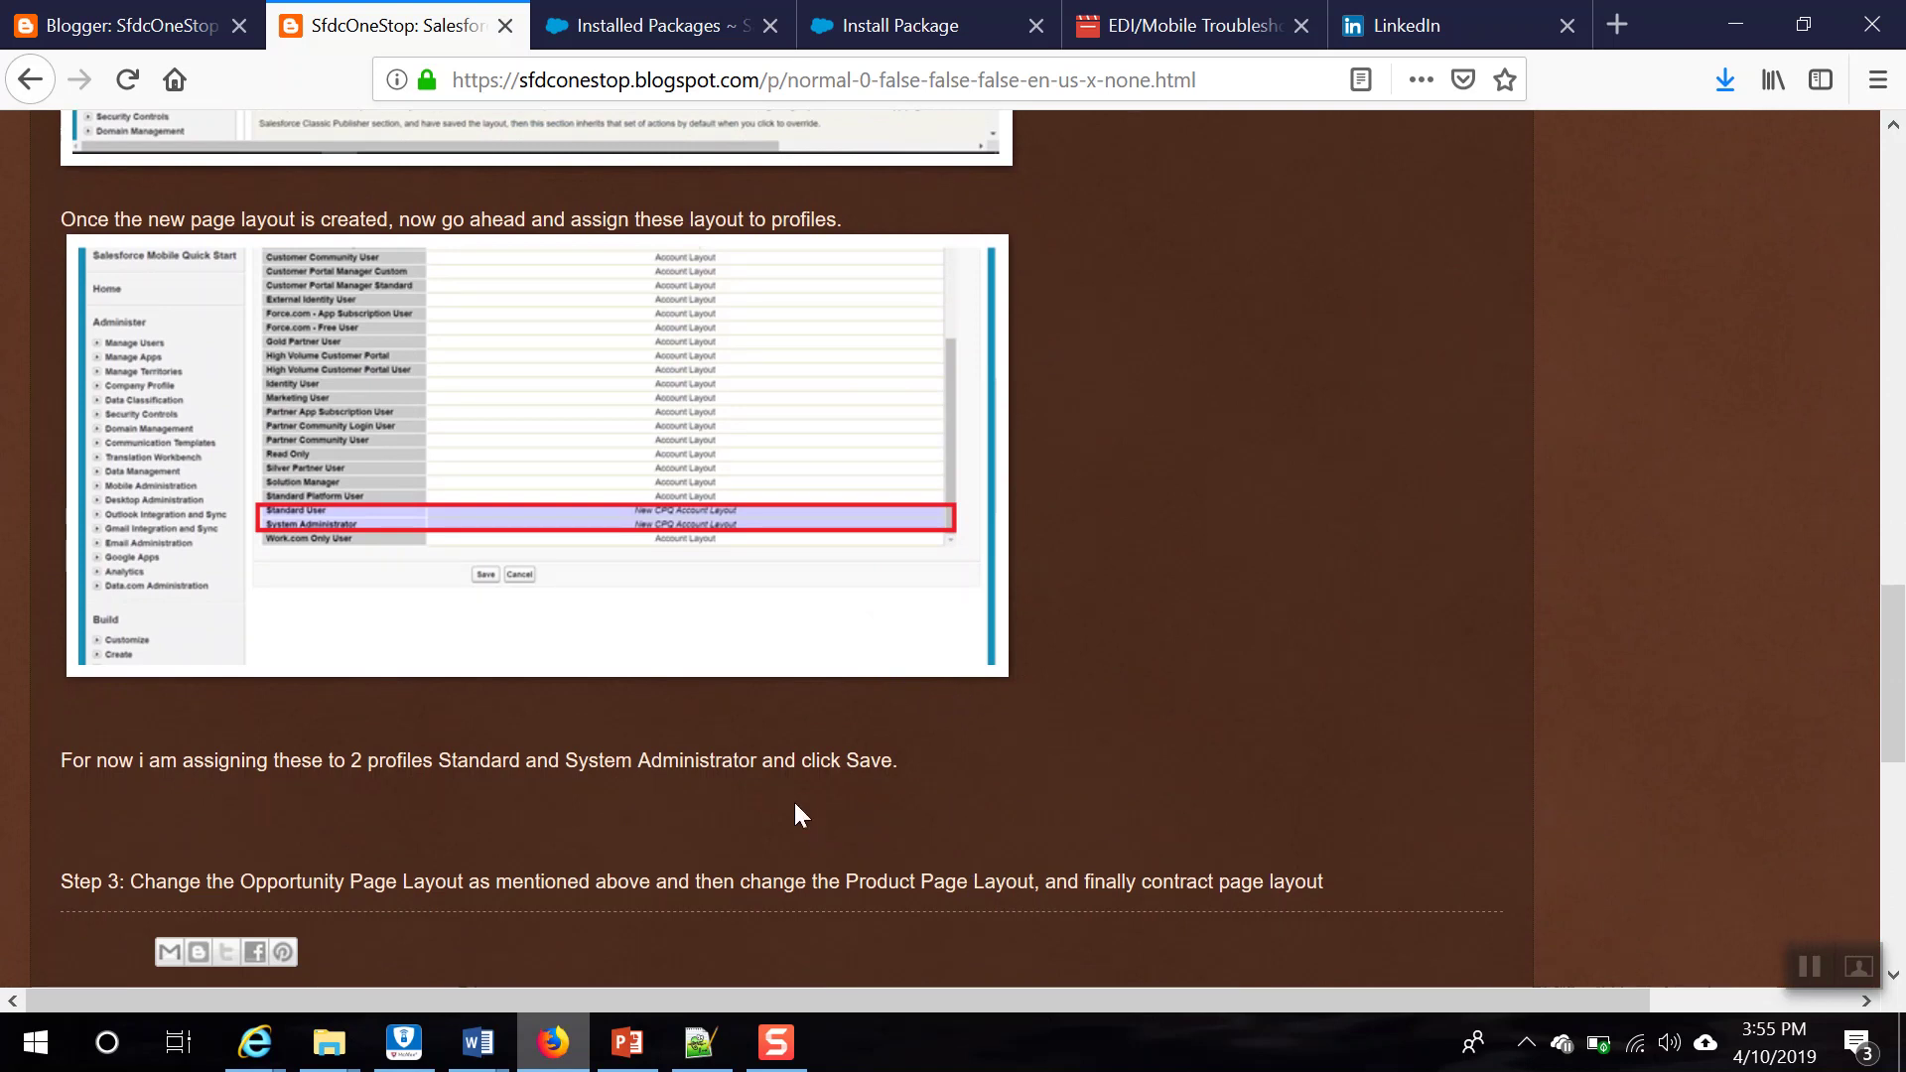
scroll(752, 784, "up", 15)
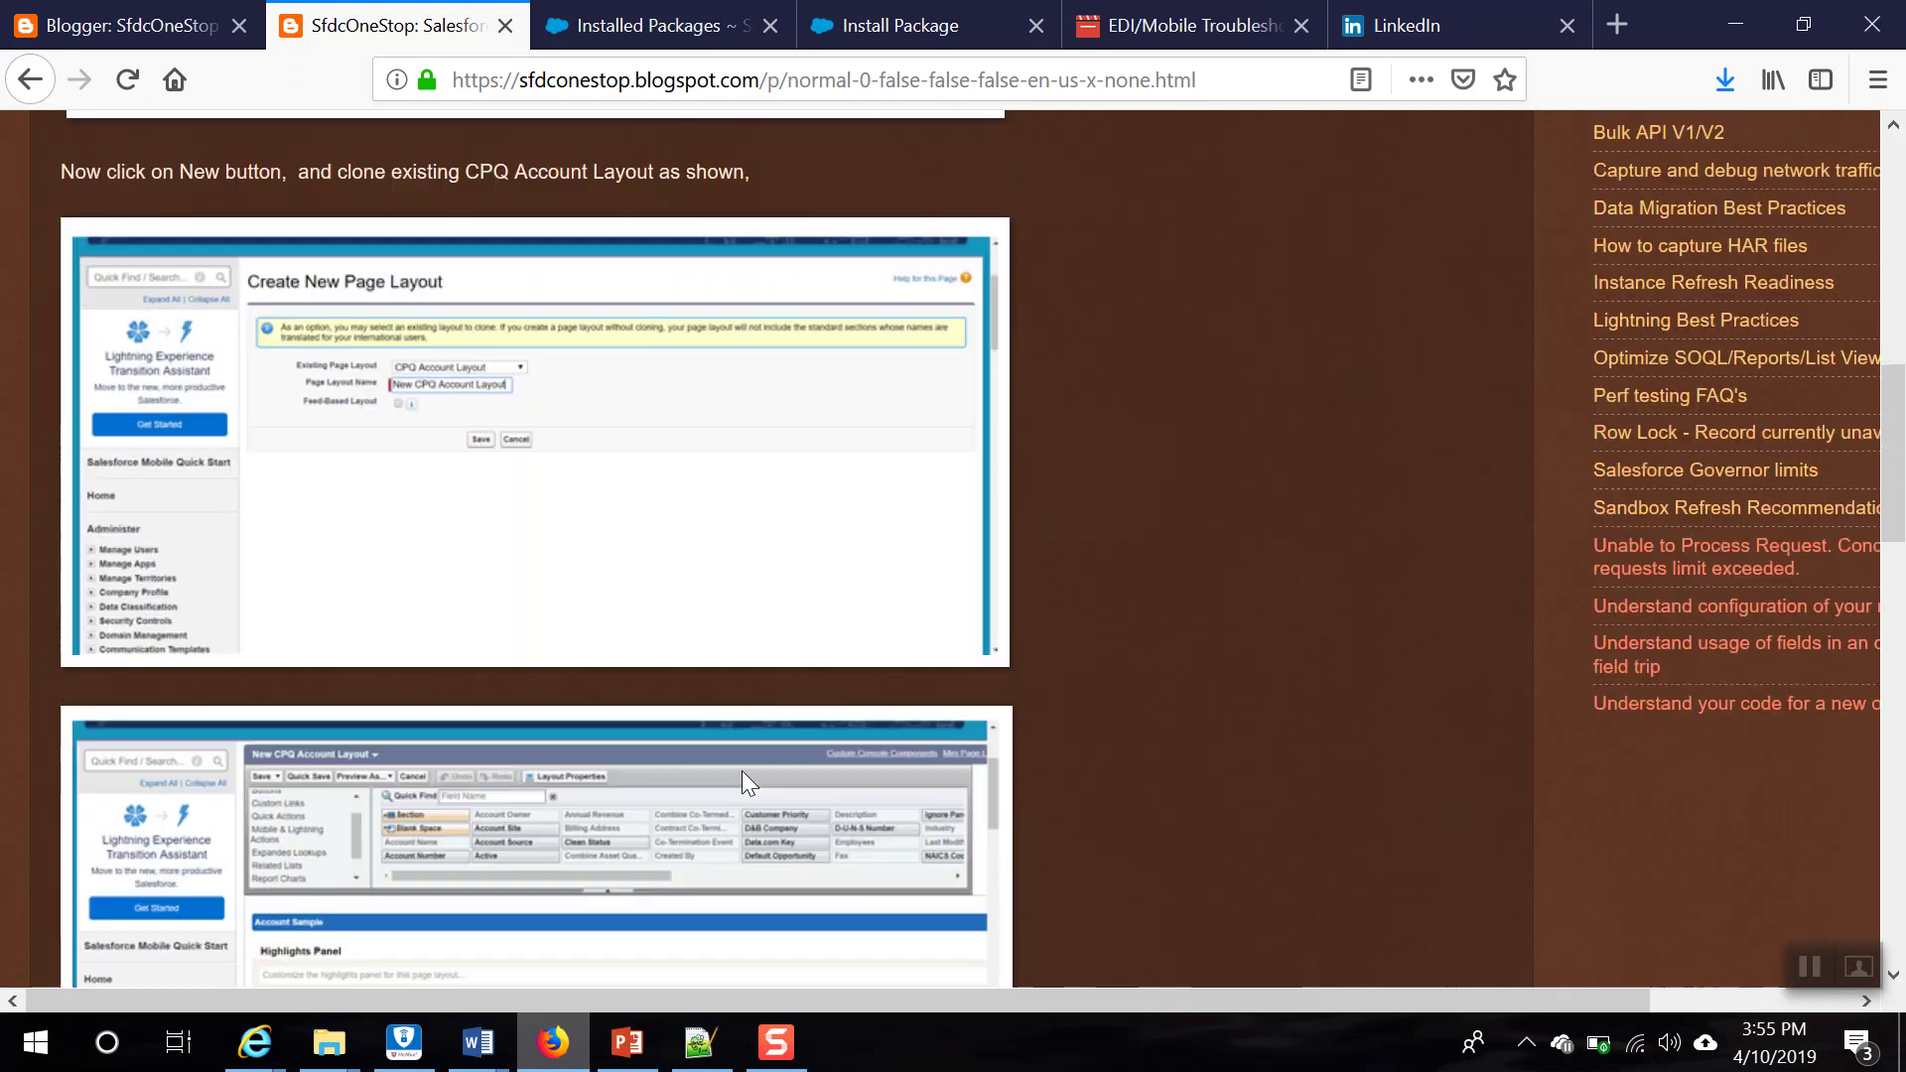
scroll(749, 785, "up", 5)
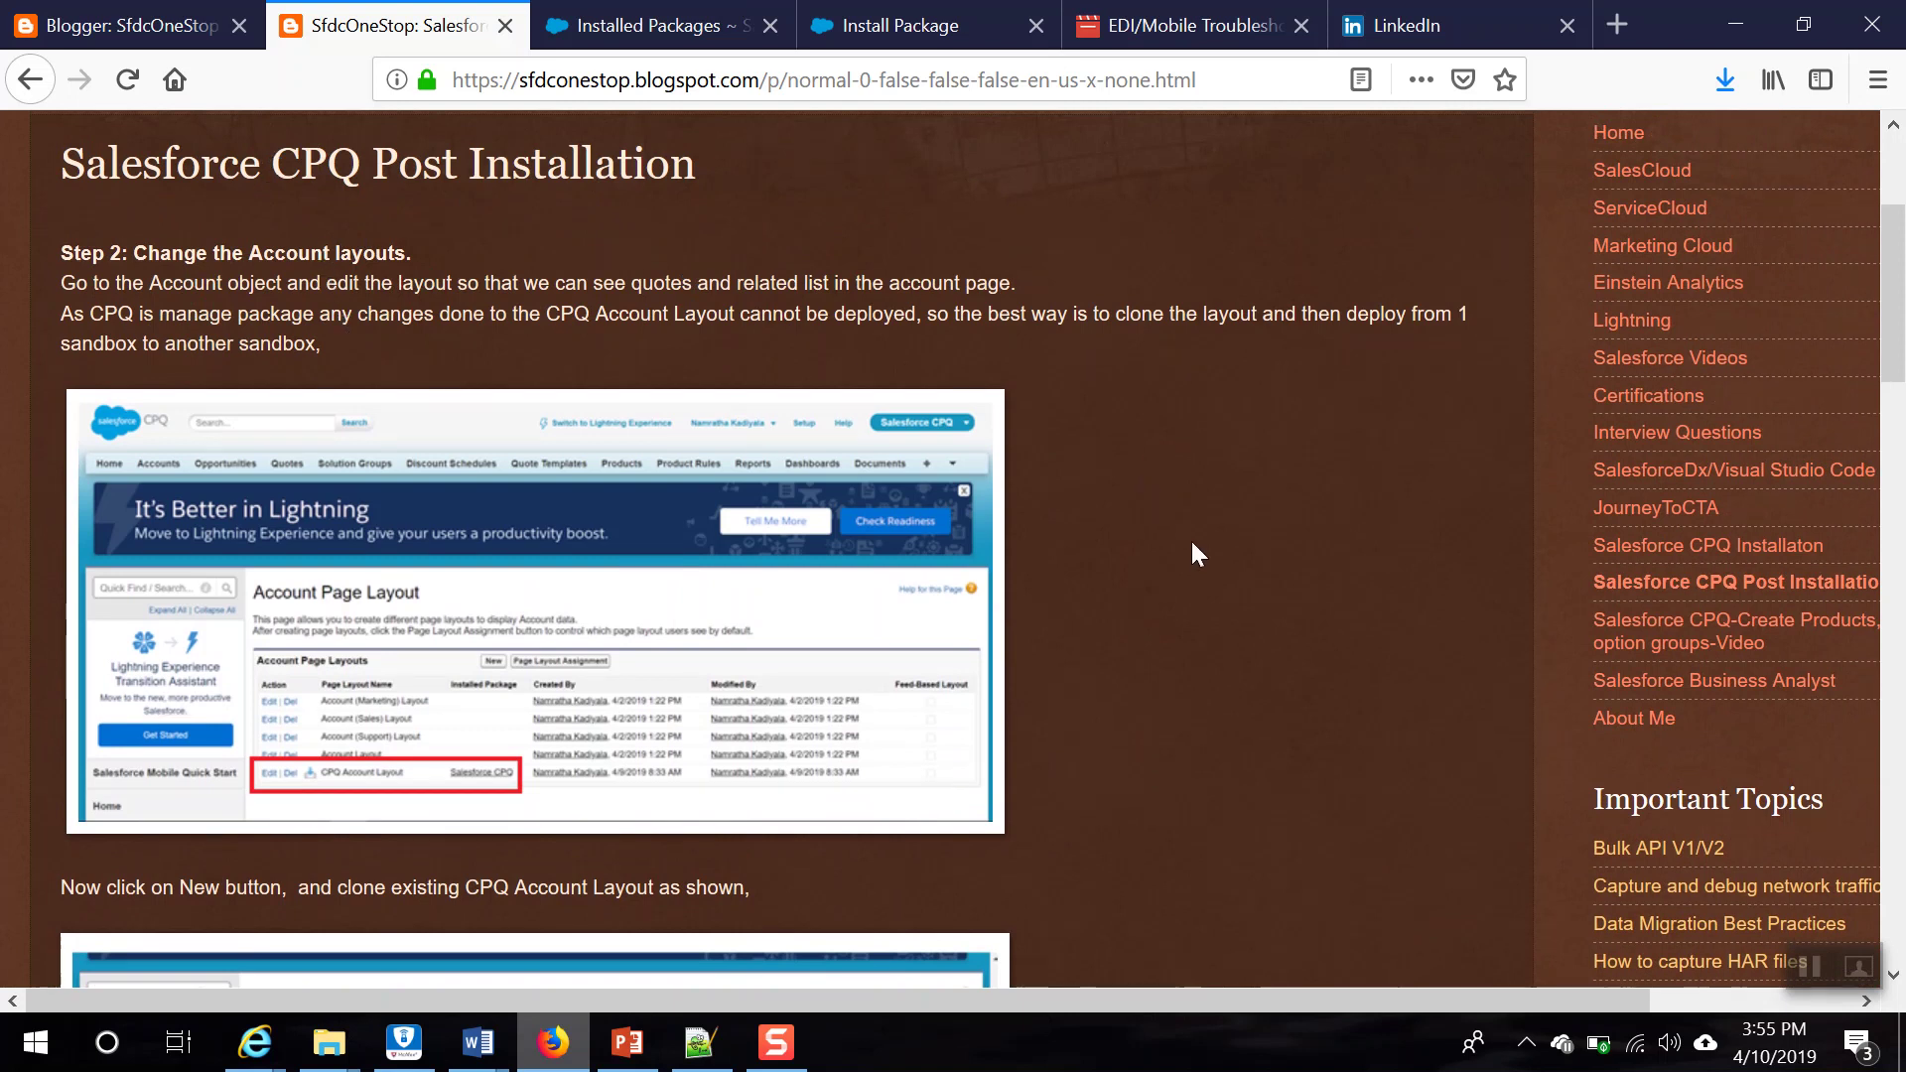
scroll(1182, 600, "down", 15)
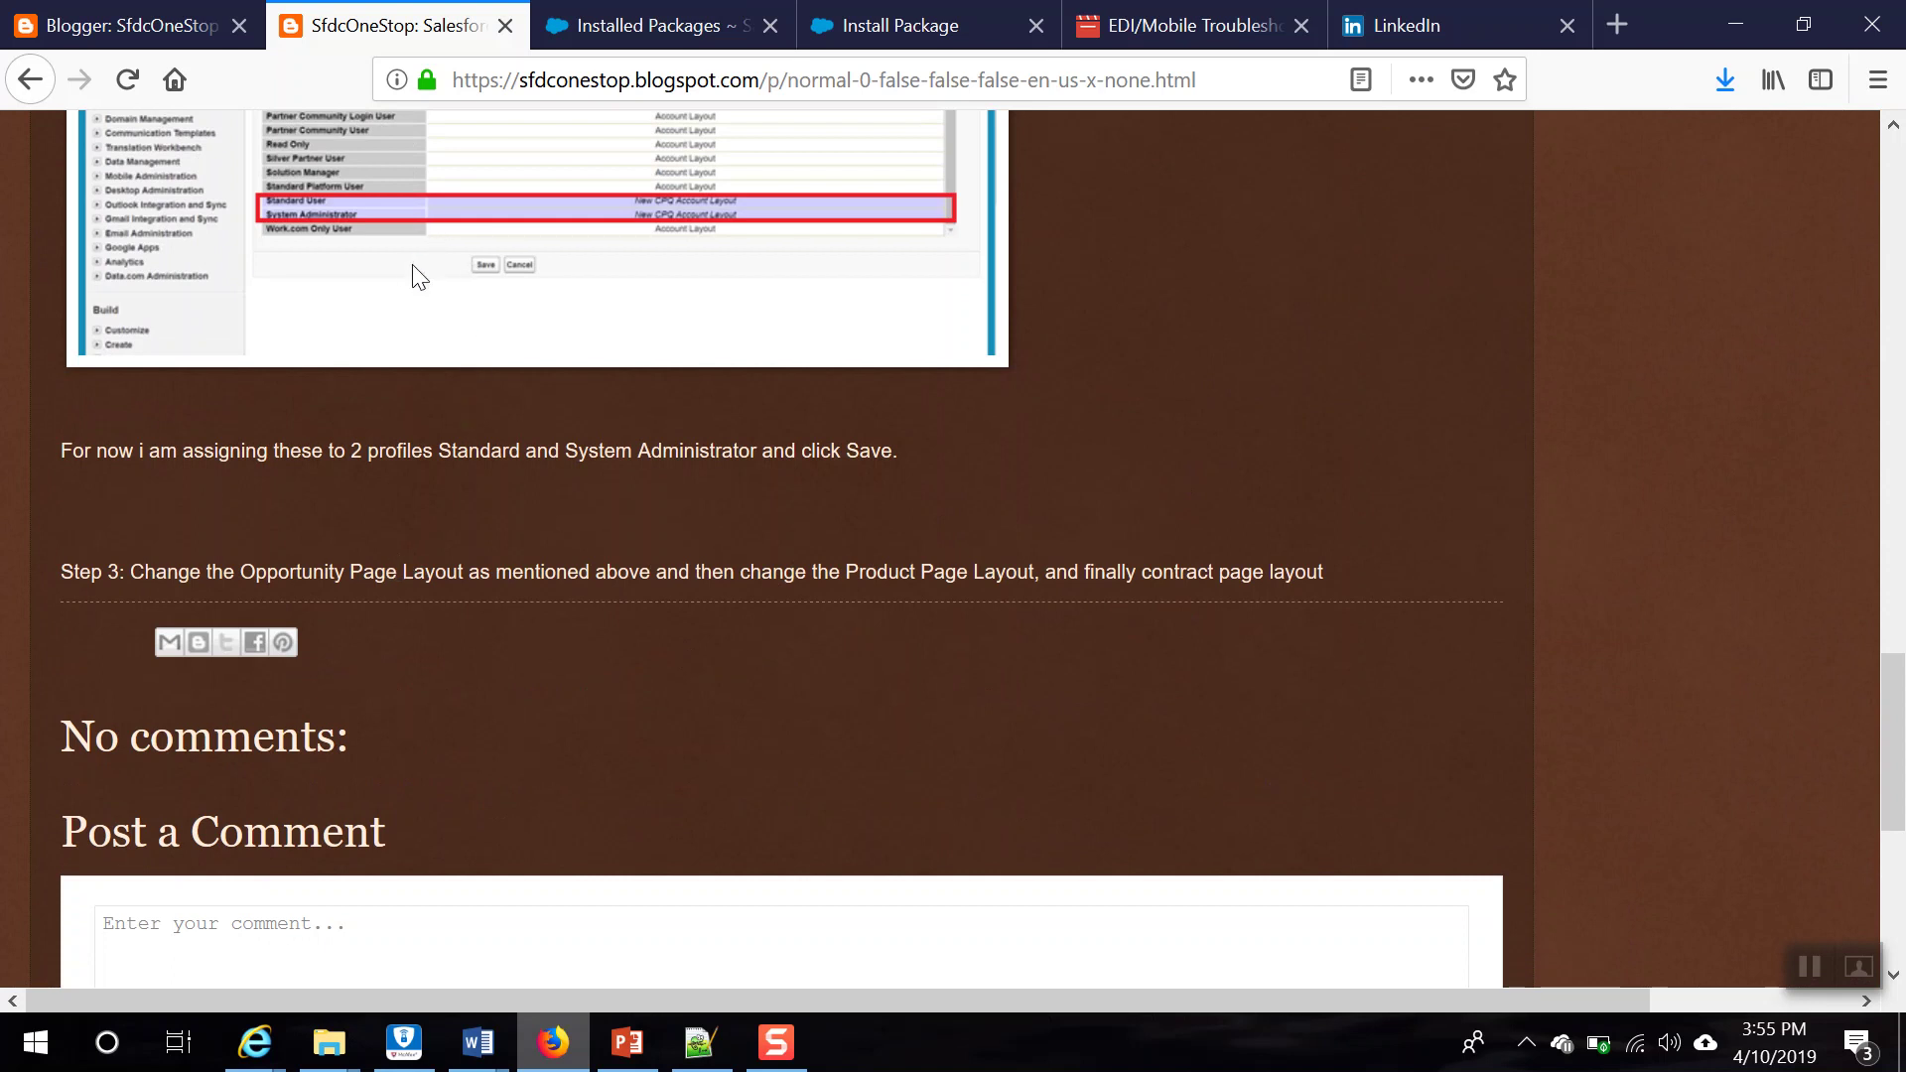
scroll(449, 540, "up", 15)
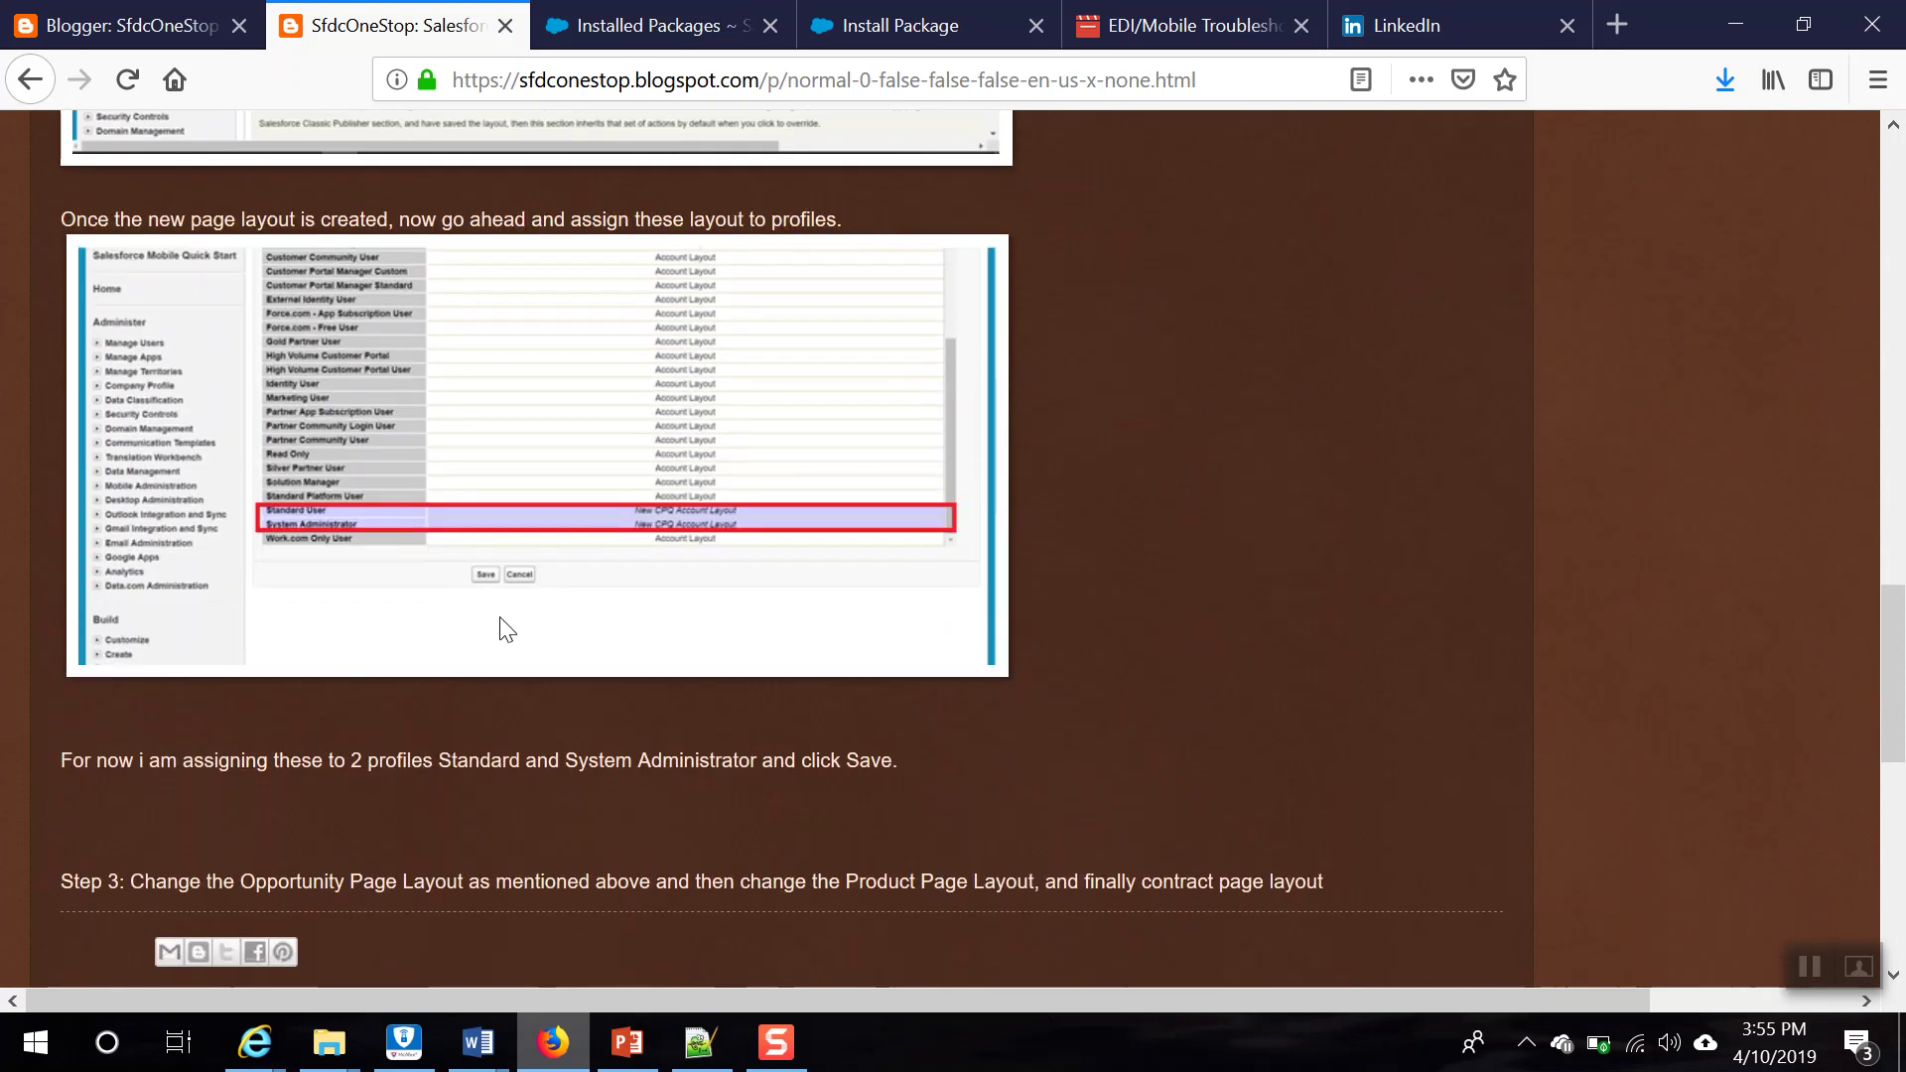
scroll(499, 620, "up", 5)
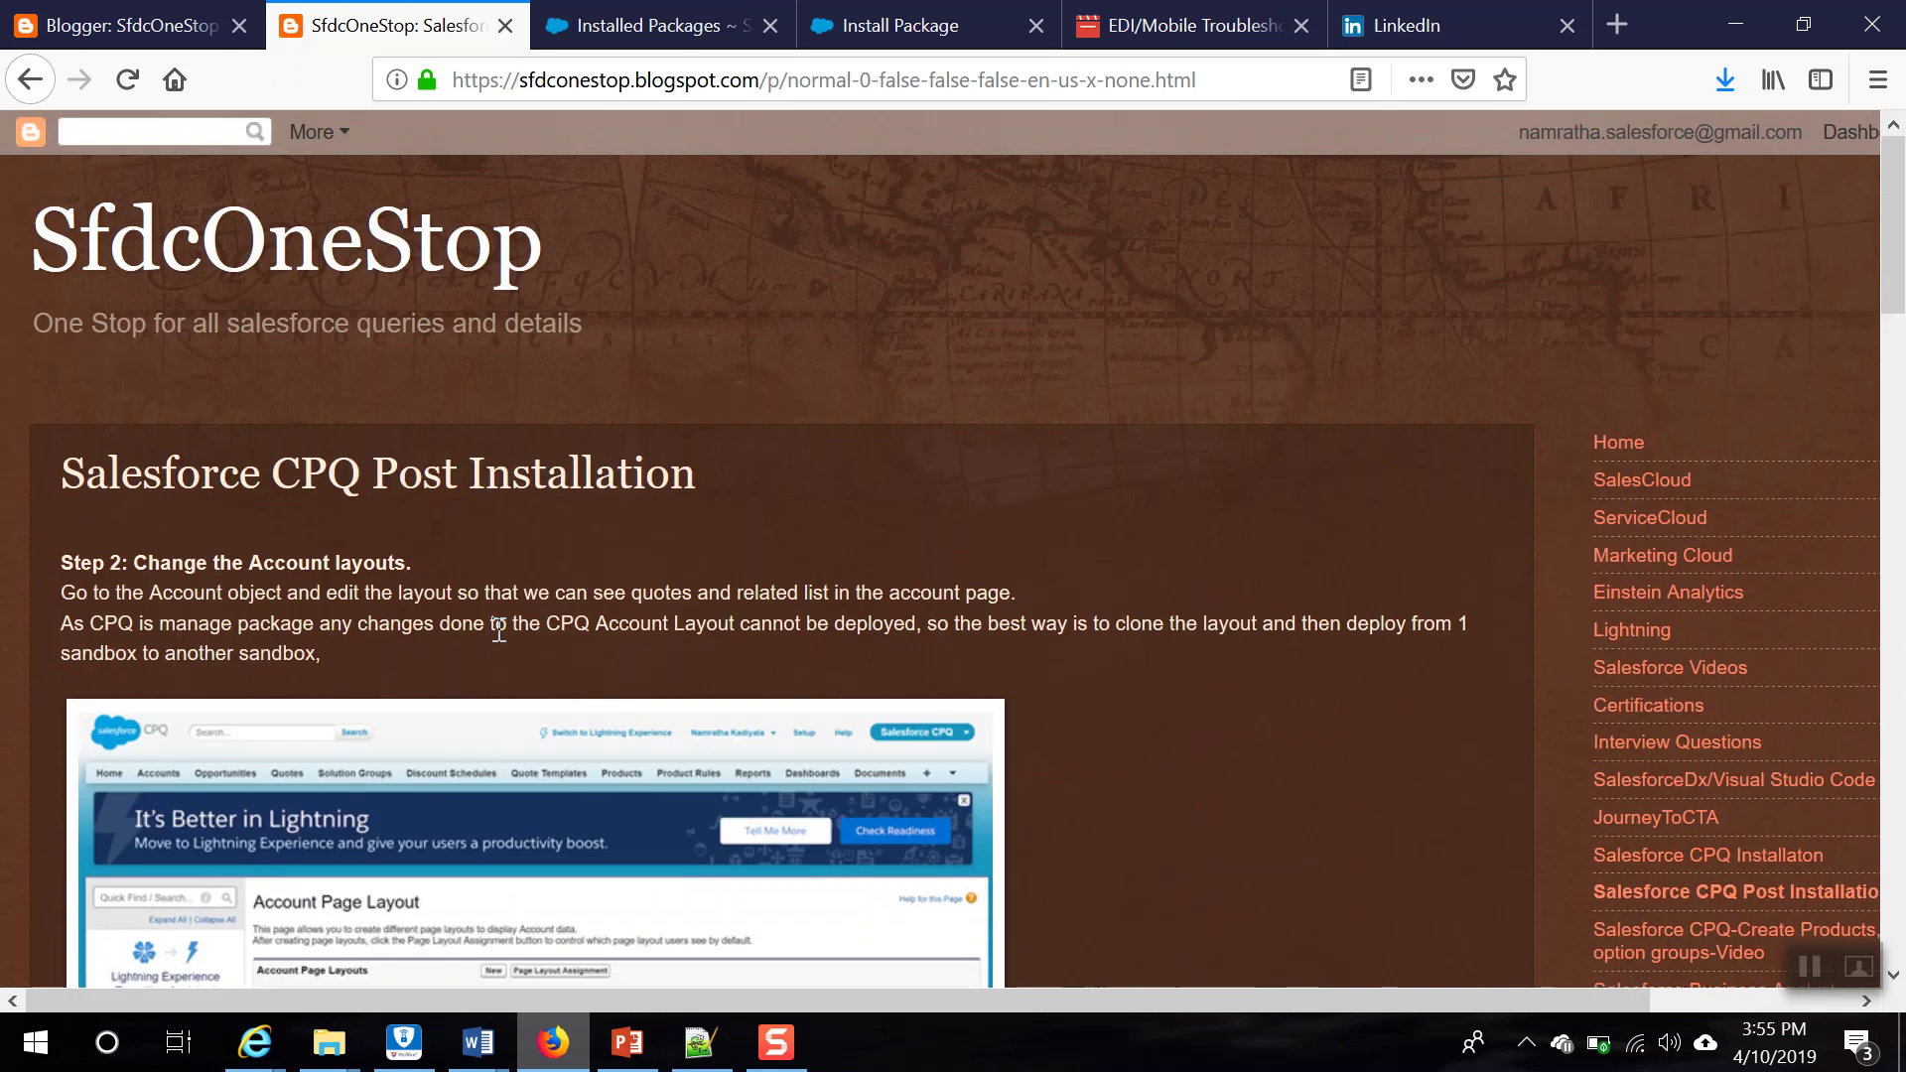
Step: Return to the Salesforce org, check its app list and open the Products home page
left_click(686, 27)
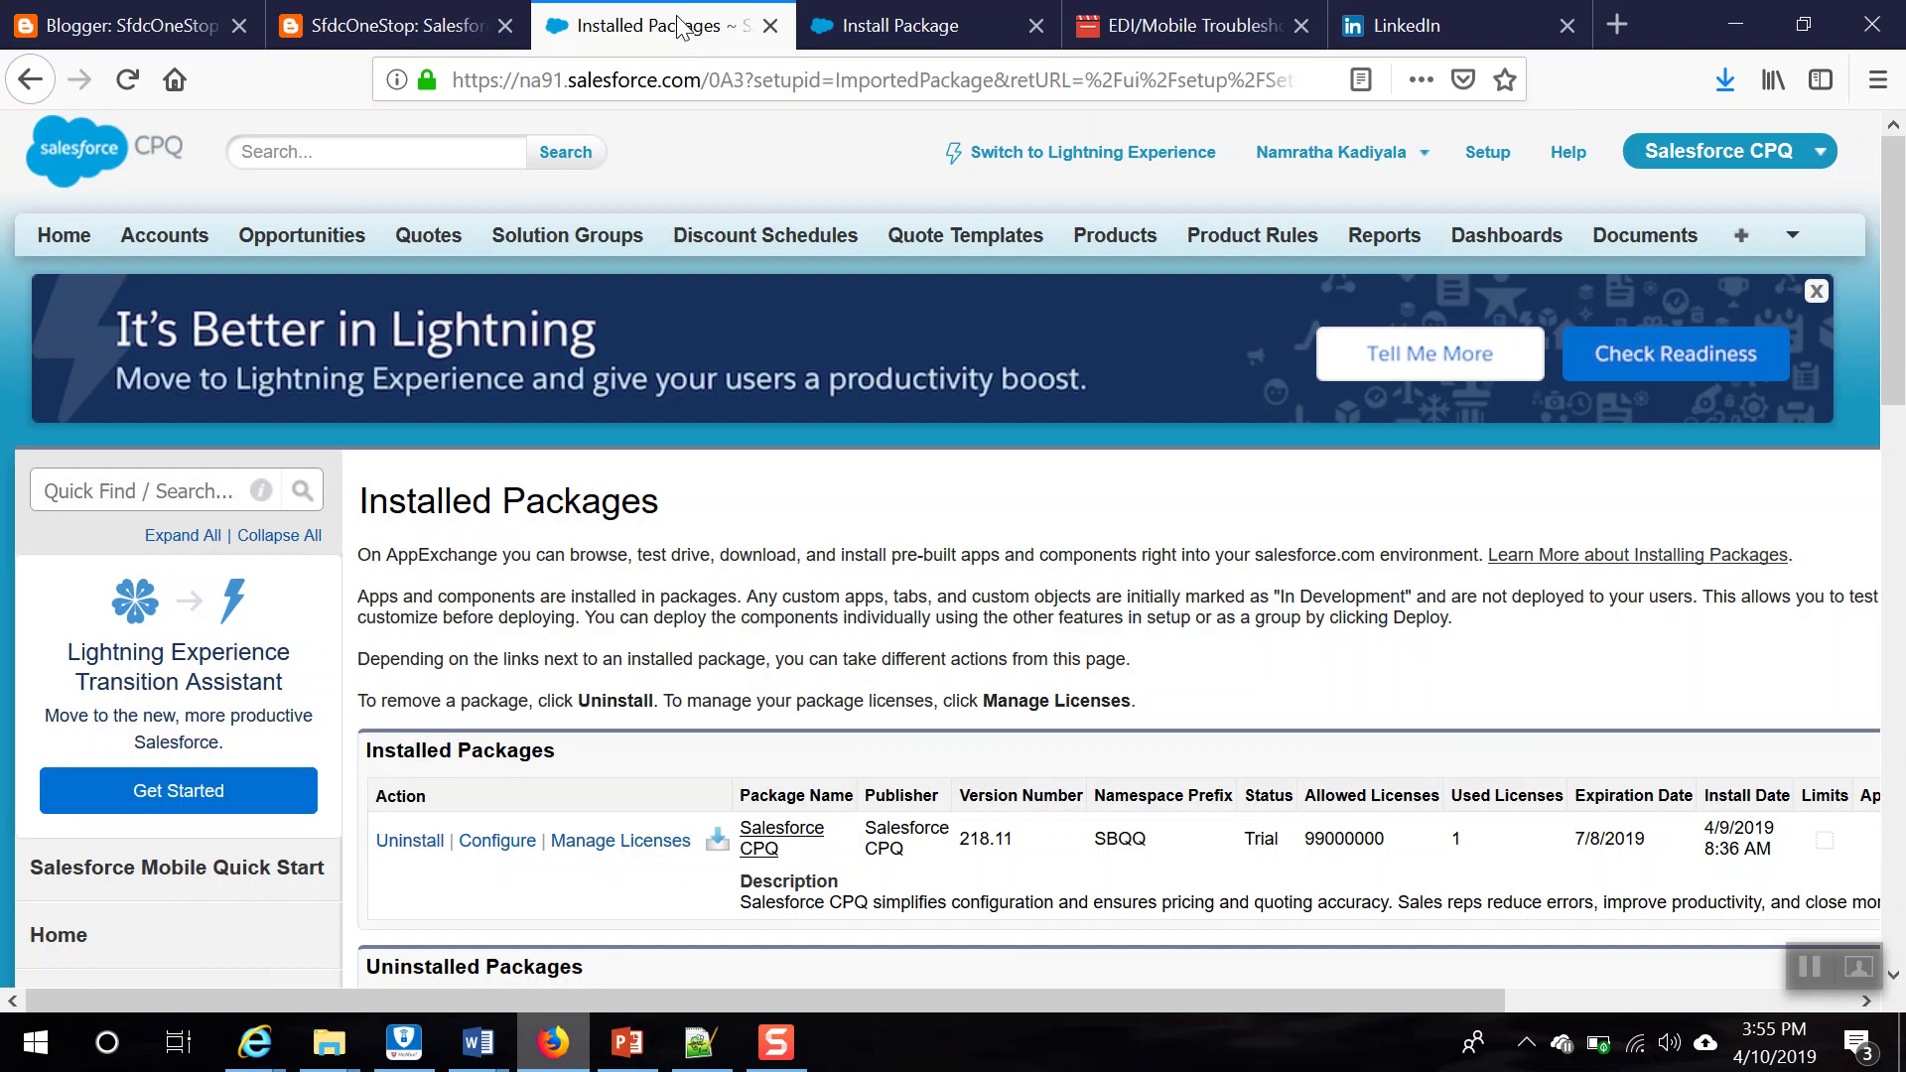
left_click(1820, 152)
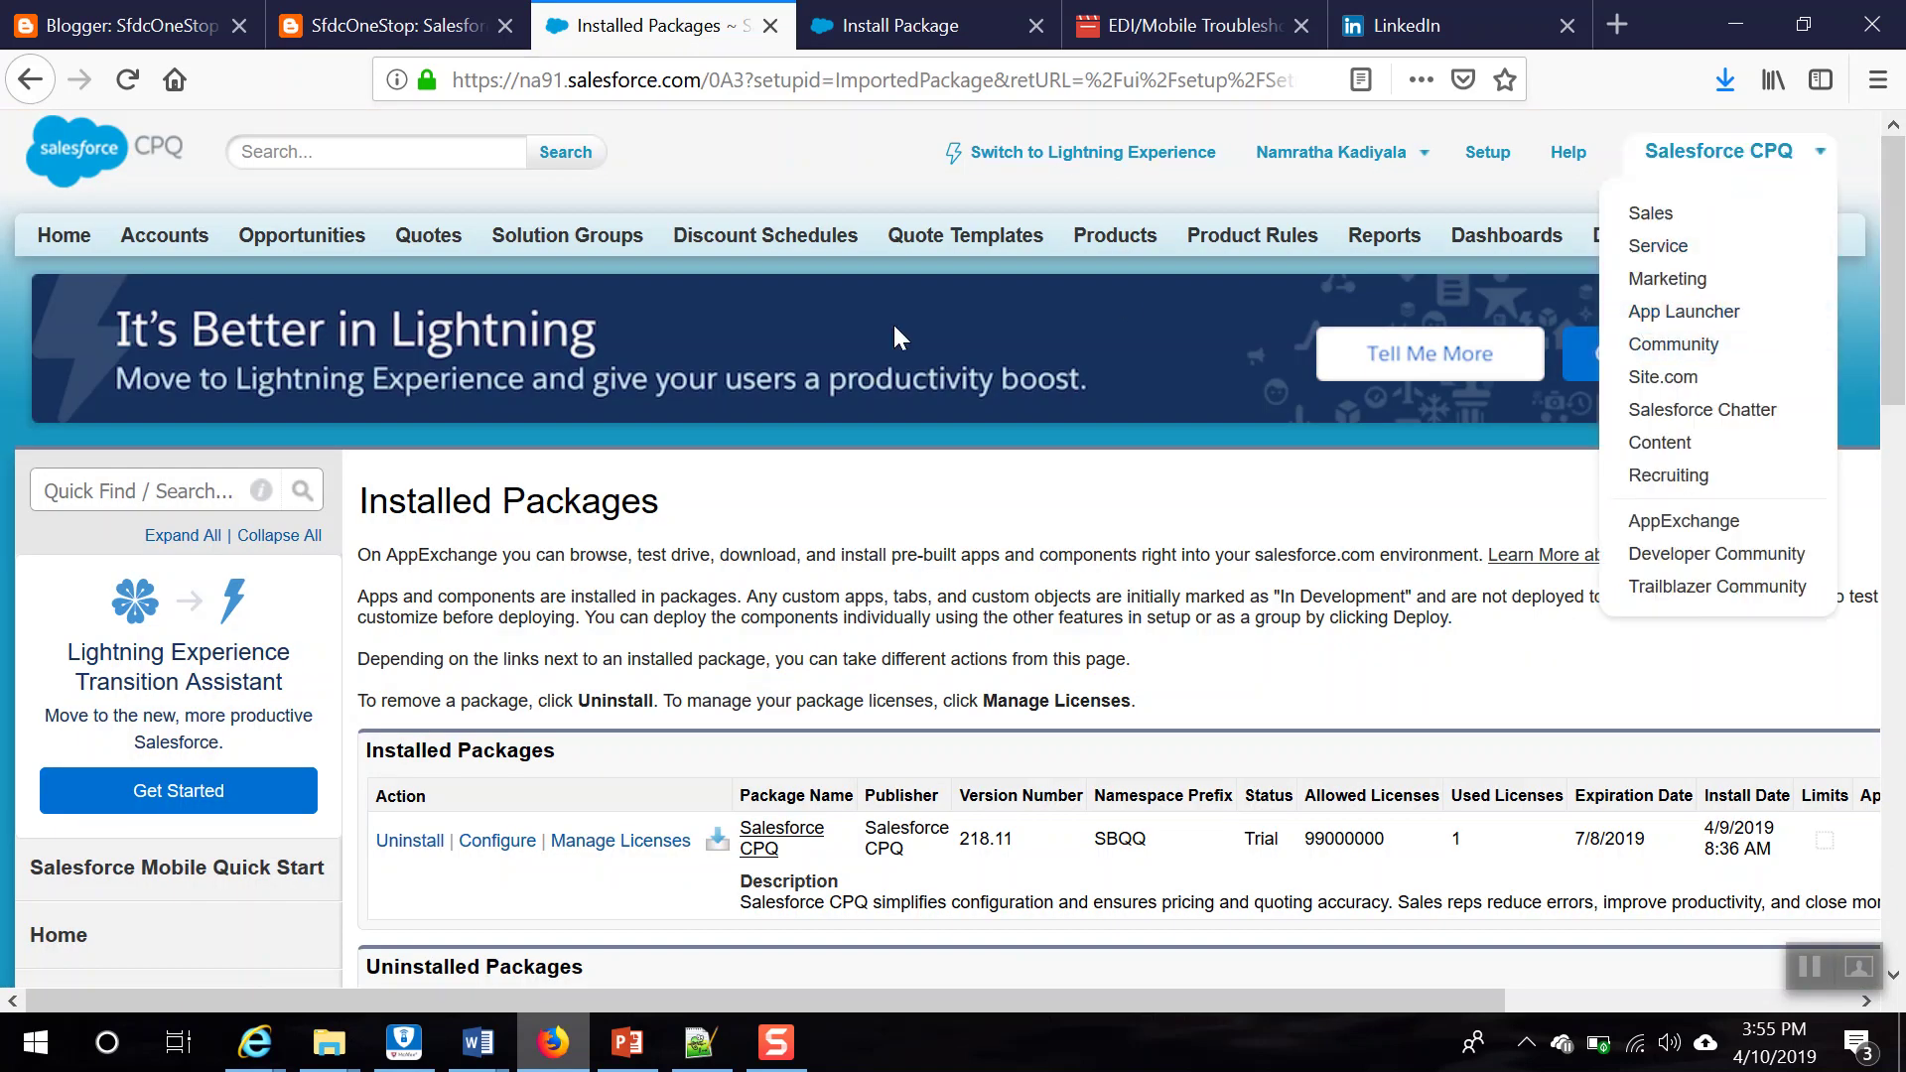
left_click(1112, 250)
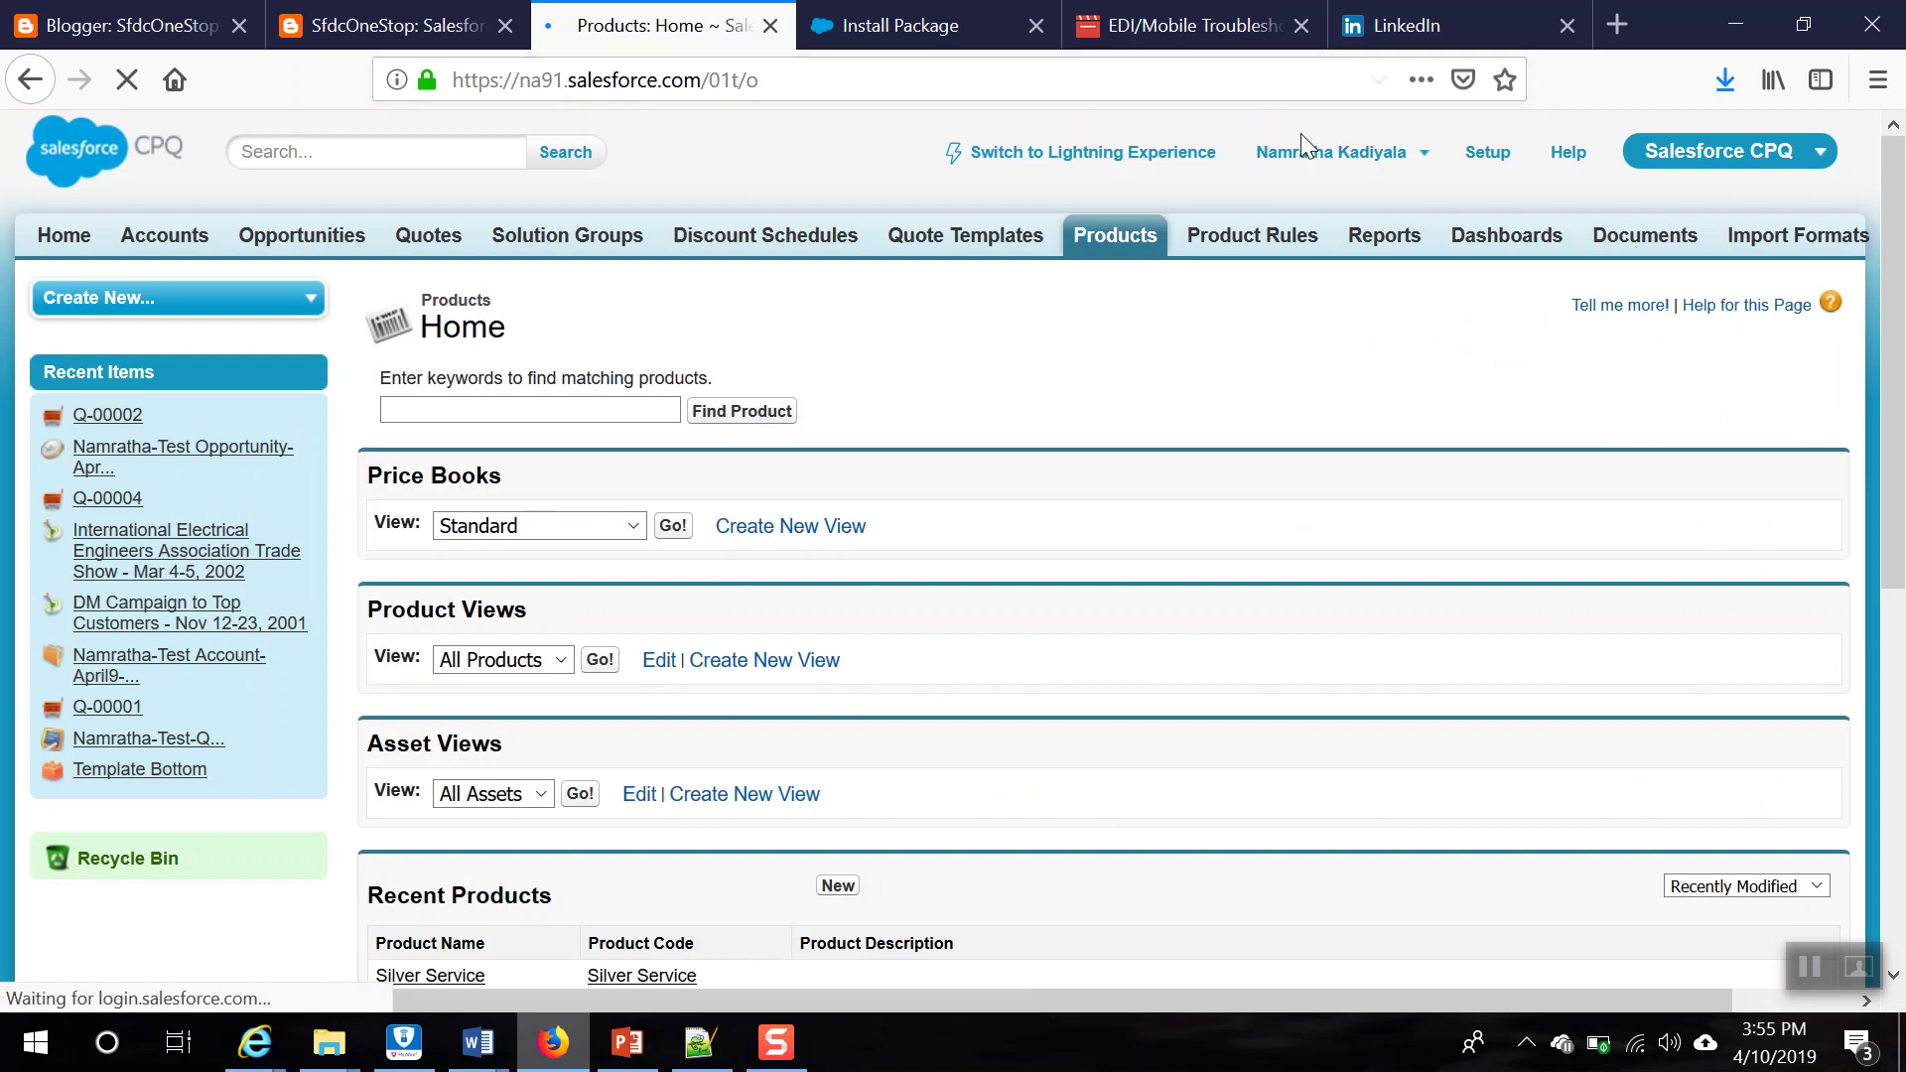
Step: Switch to PowerPoint and review the Kent Water Purifier product table on the CPQ Demo slide, highlighting the Gold Service product code
left_click(626, 1042)
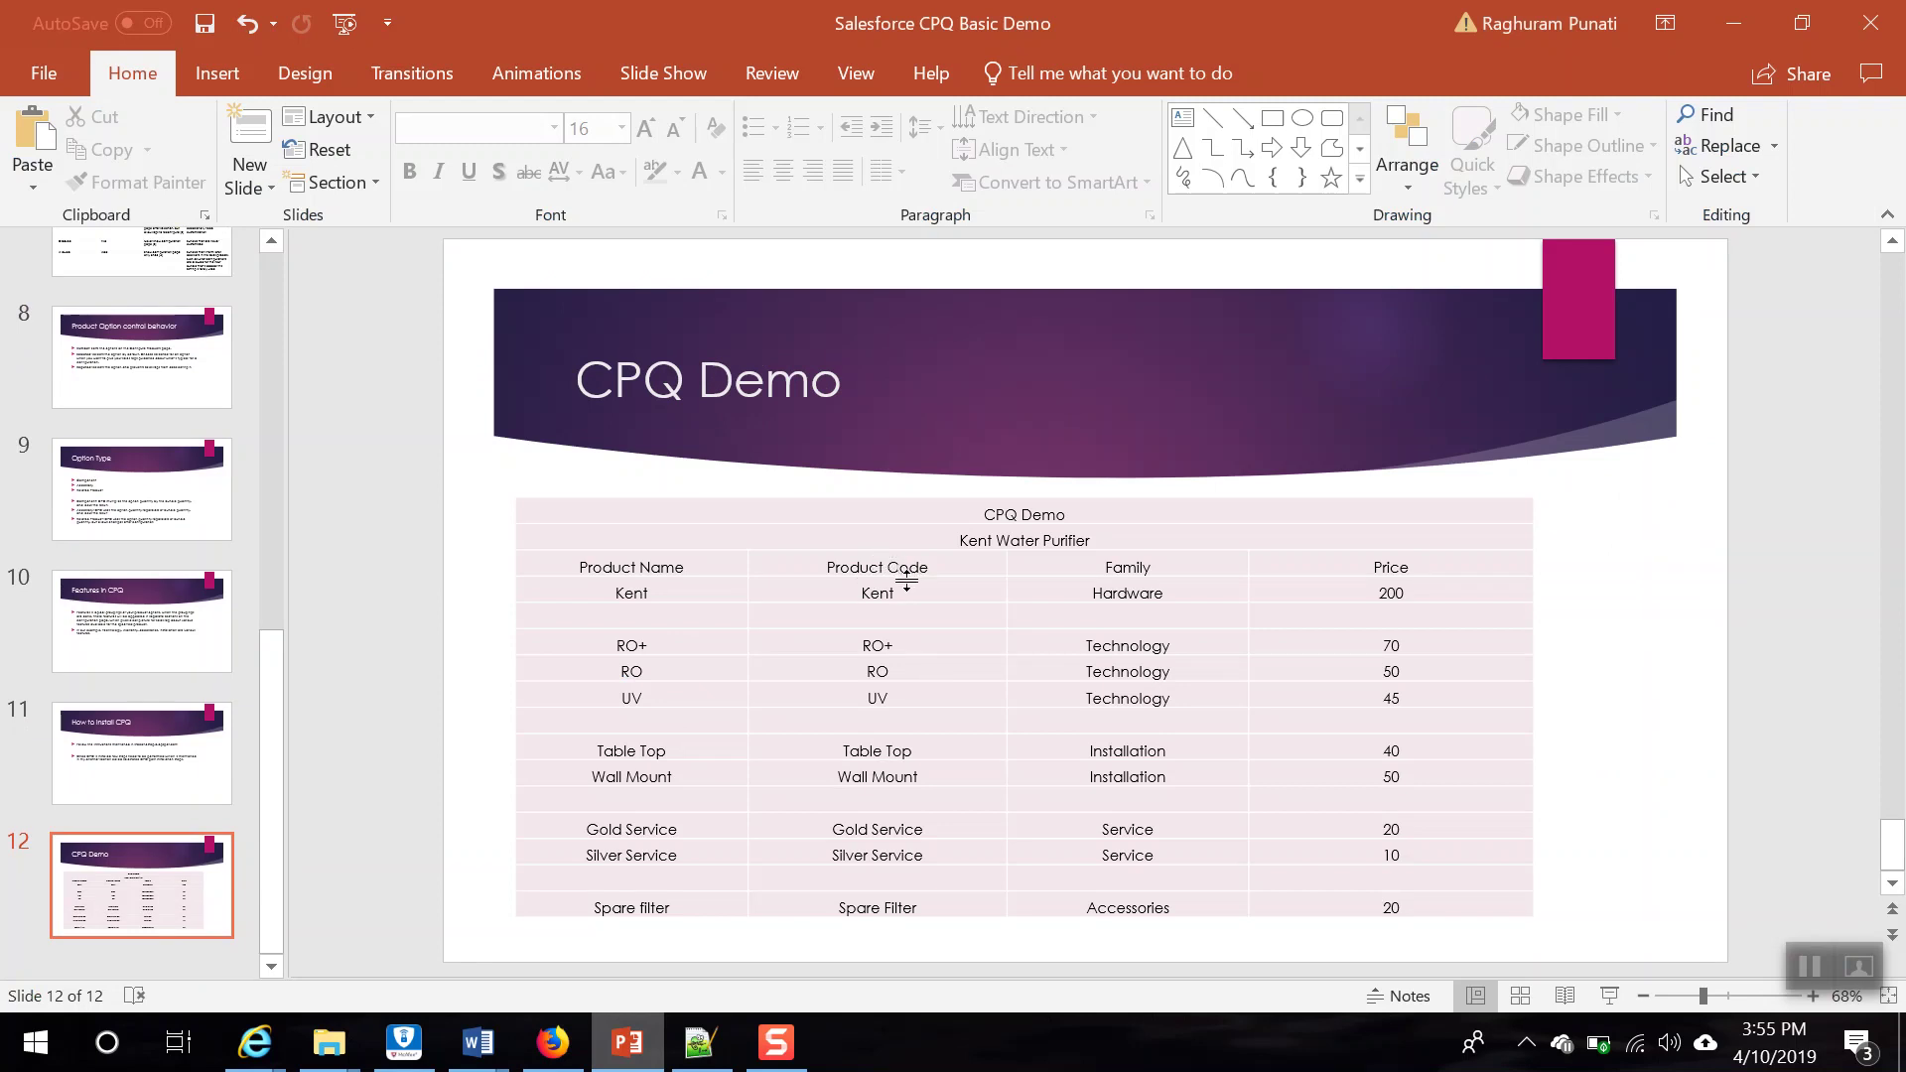
left_click_drag(575, 570, 1449, 908)
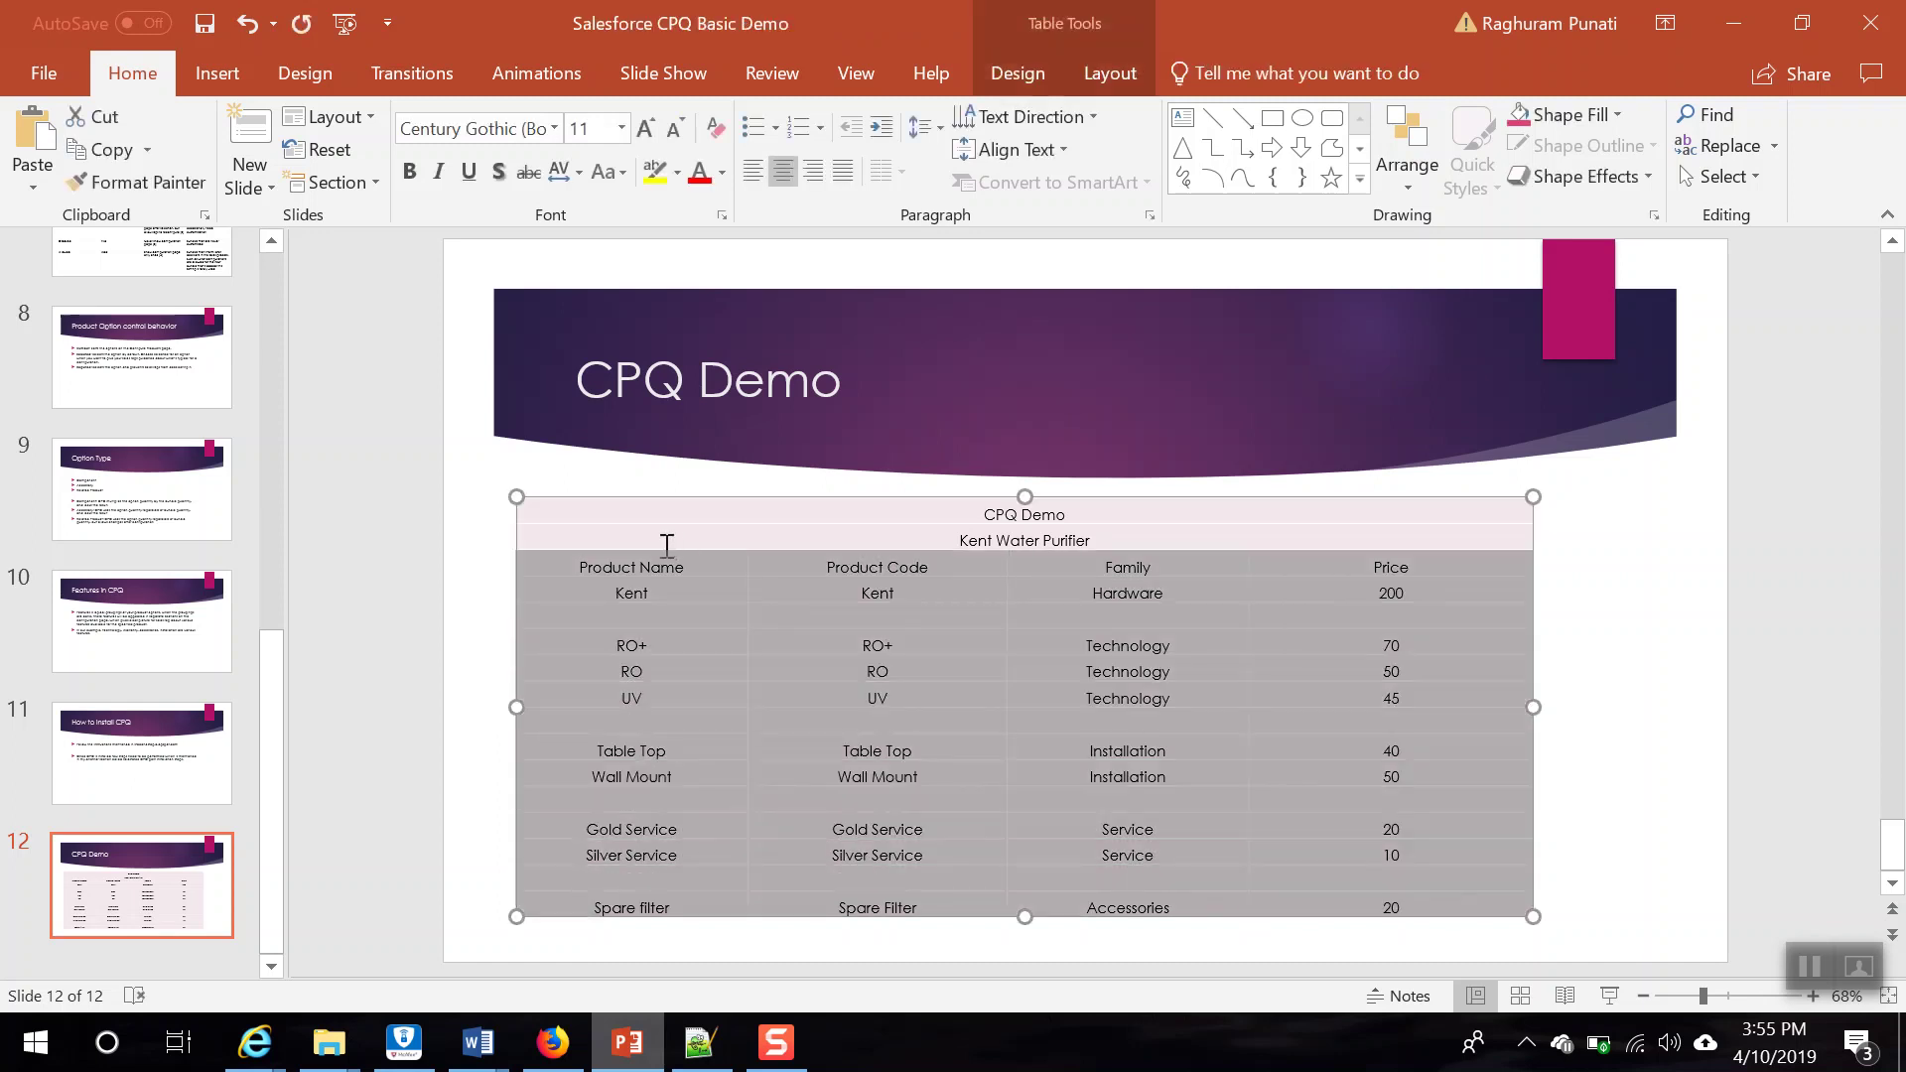
left_click(700, 570)
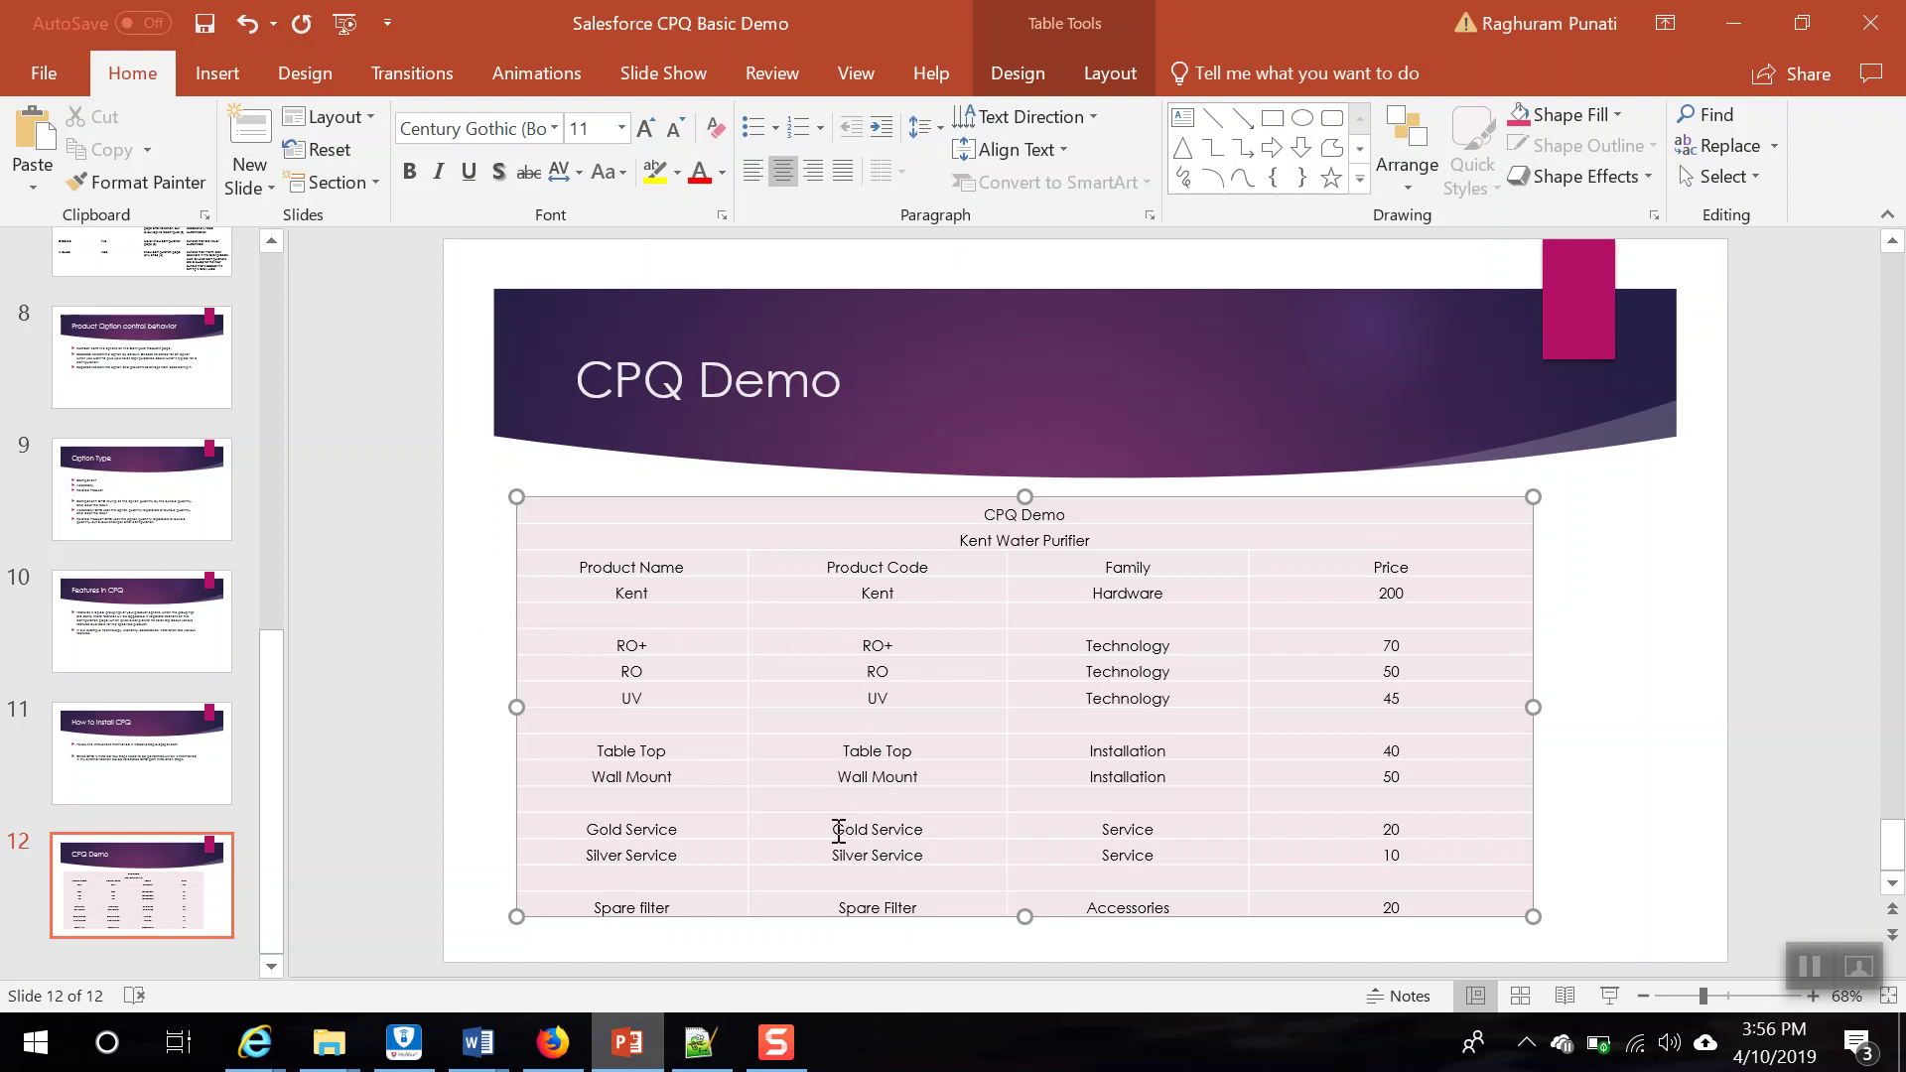
left_click_drag(833, 831, 925, 831)
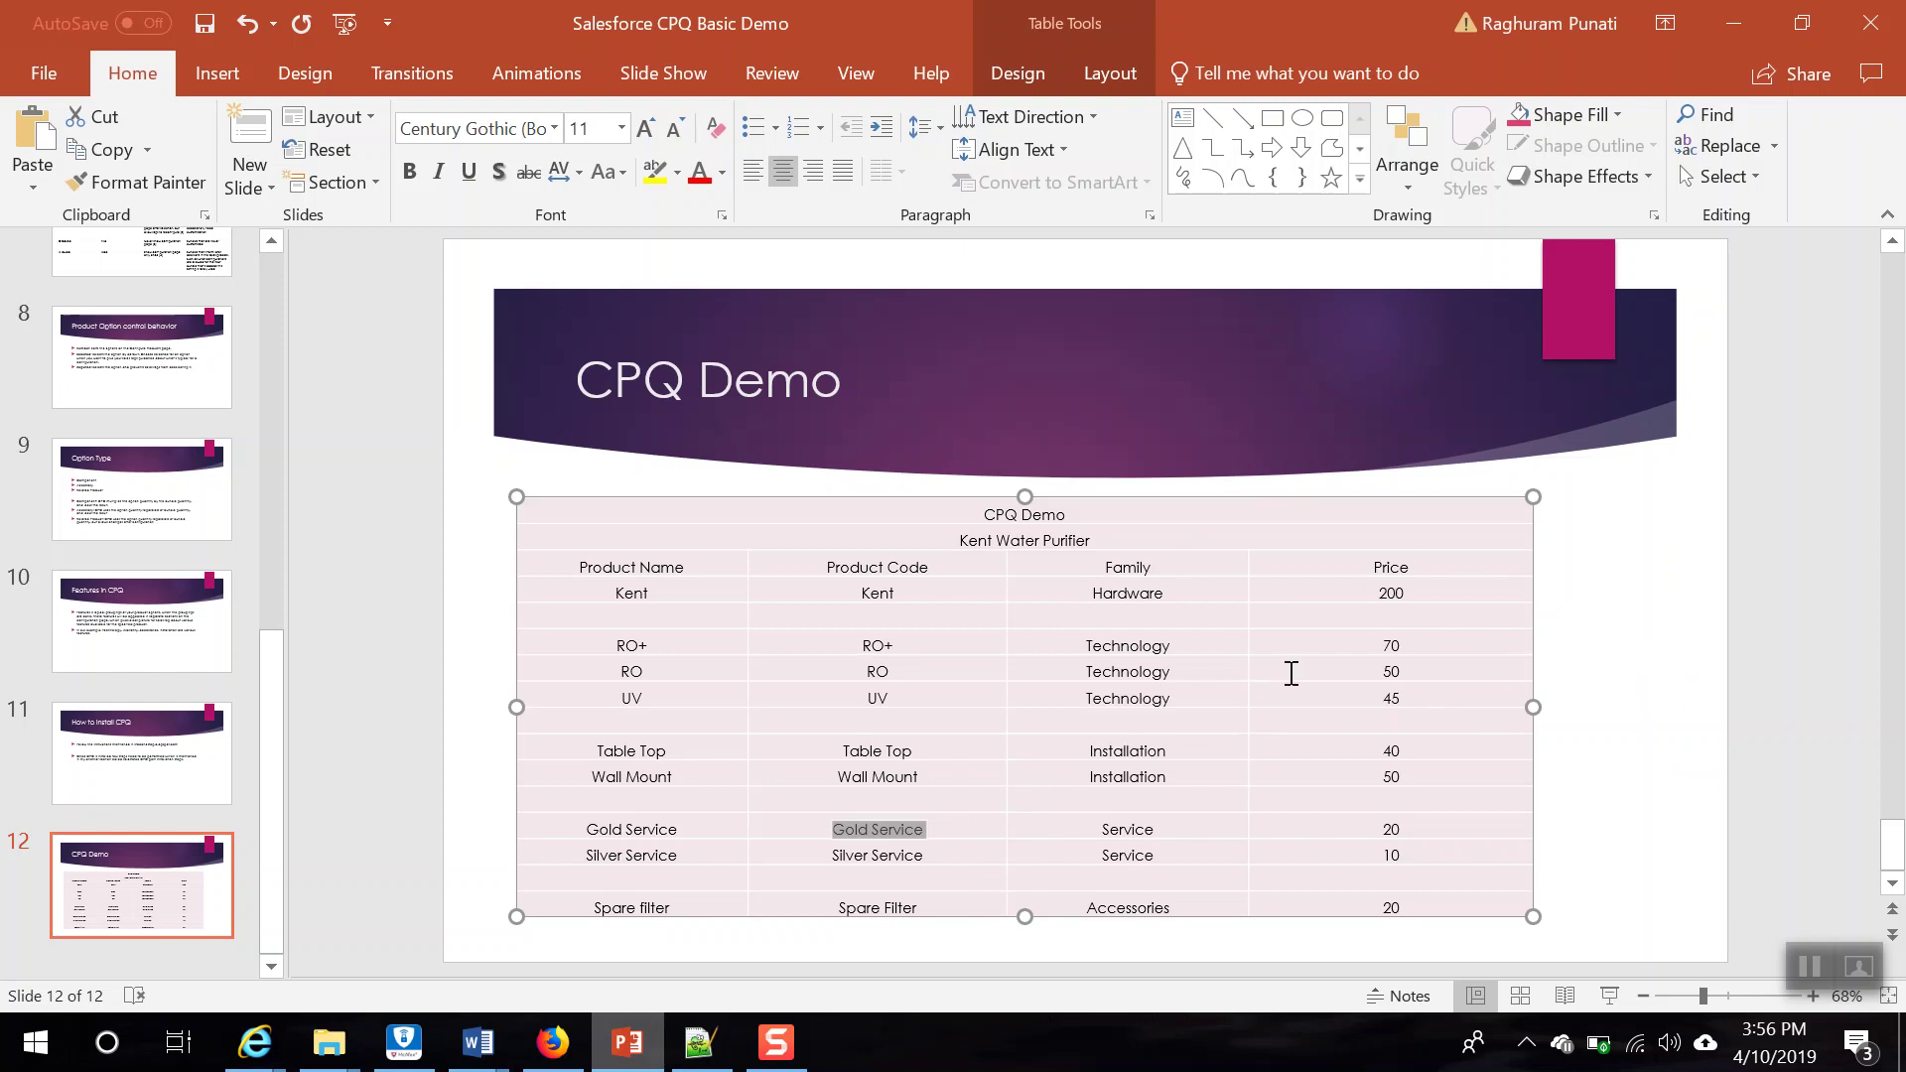
Step: Switch back to Firefox and examine the Recent Products list on the Salesforce Products home page
left_click(553, 1043)
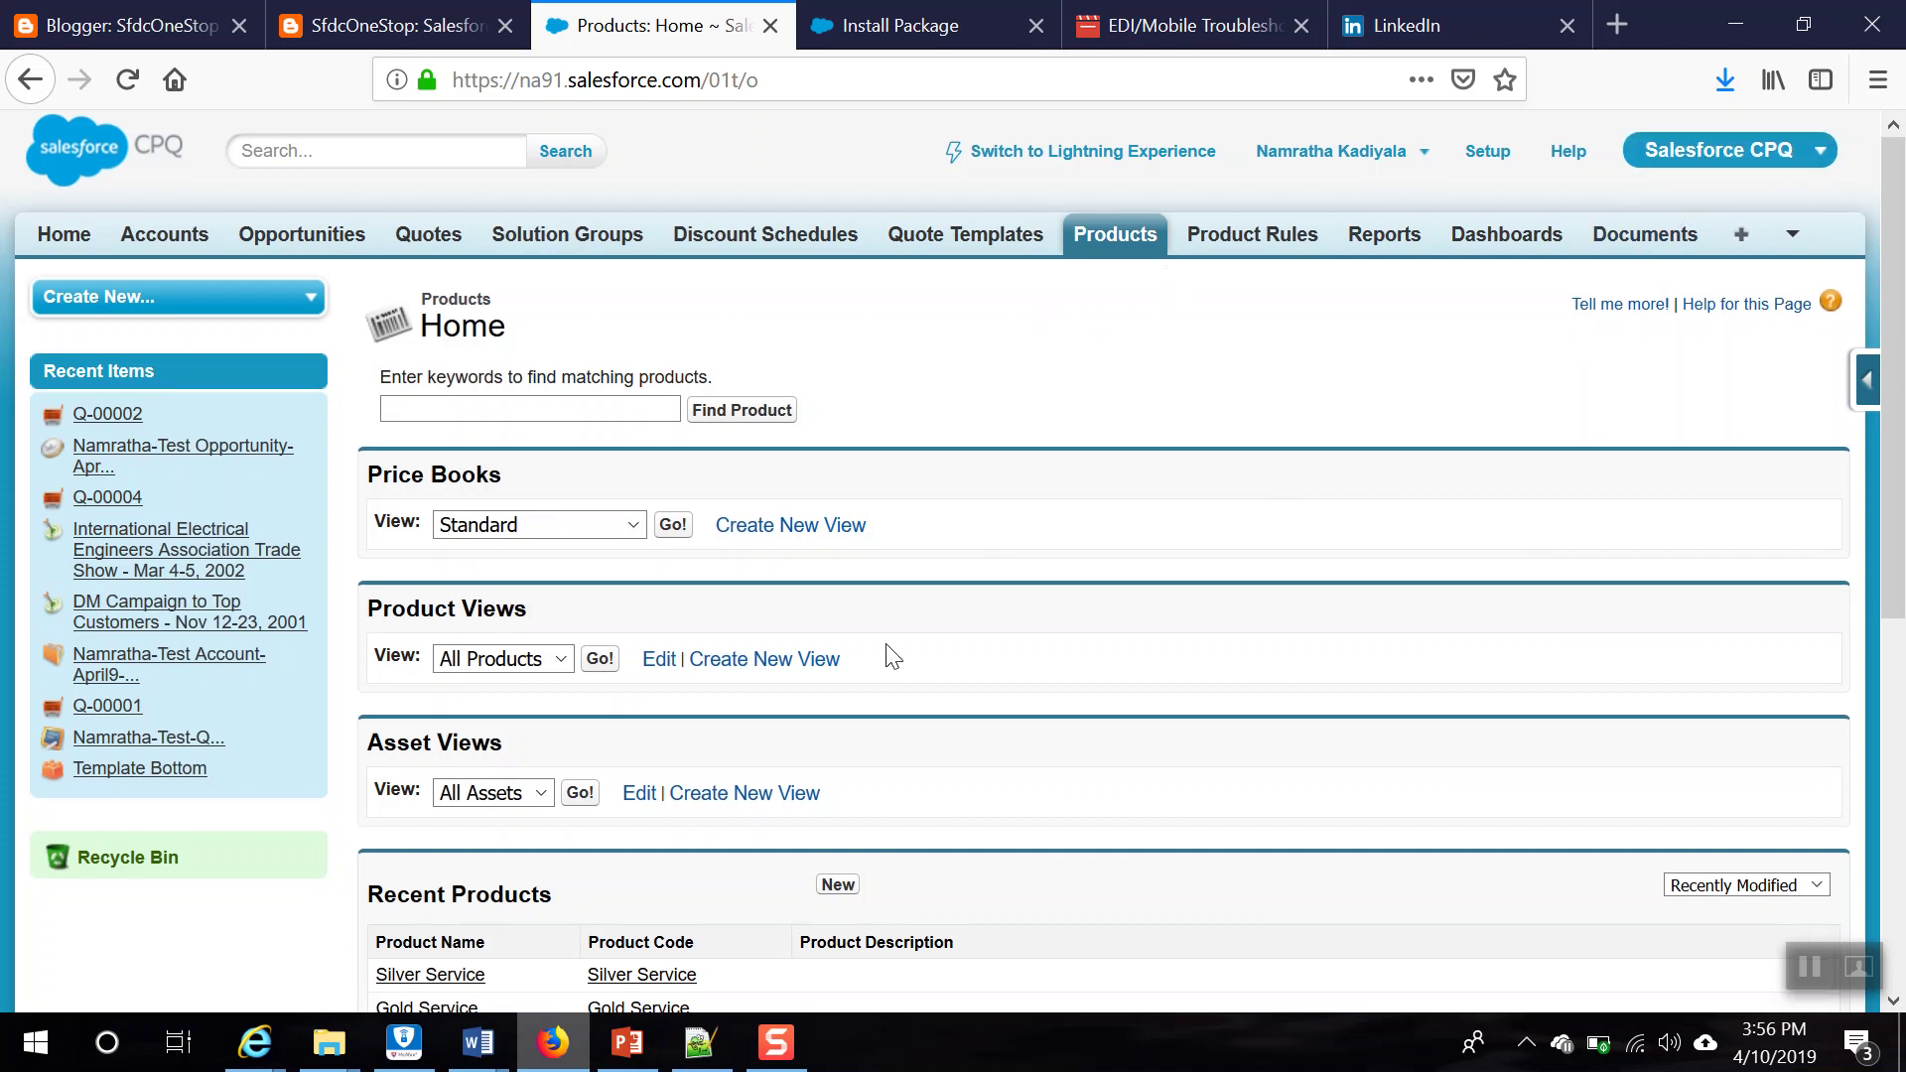
scroll(867, 668, "down", 5)
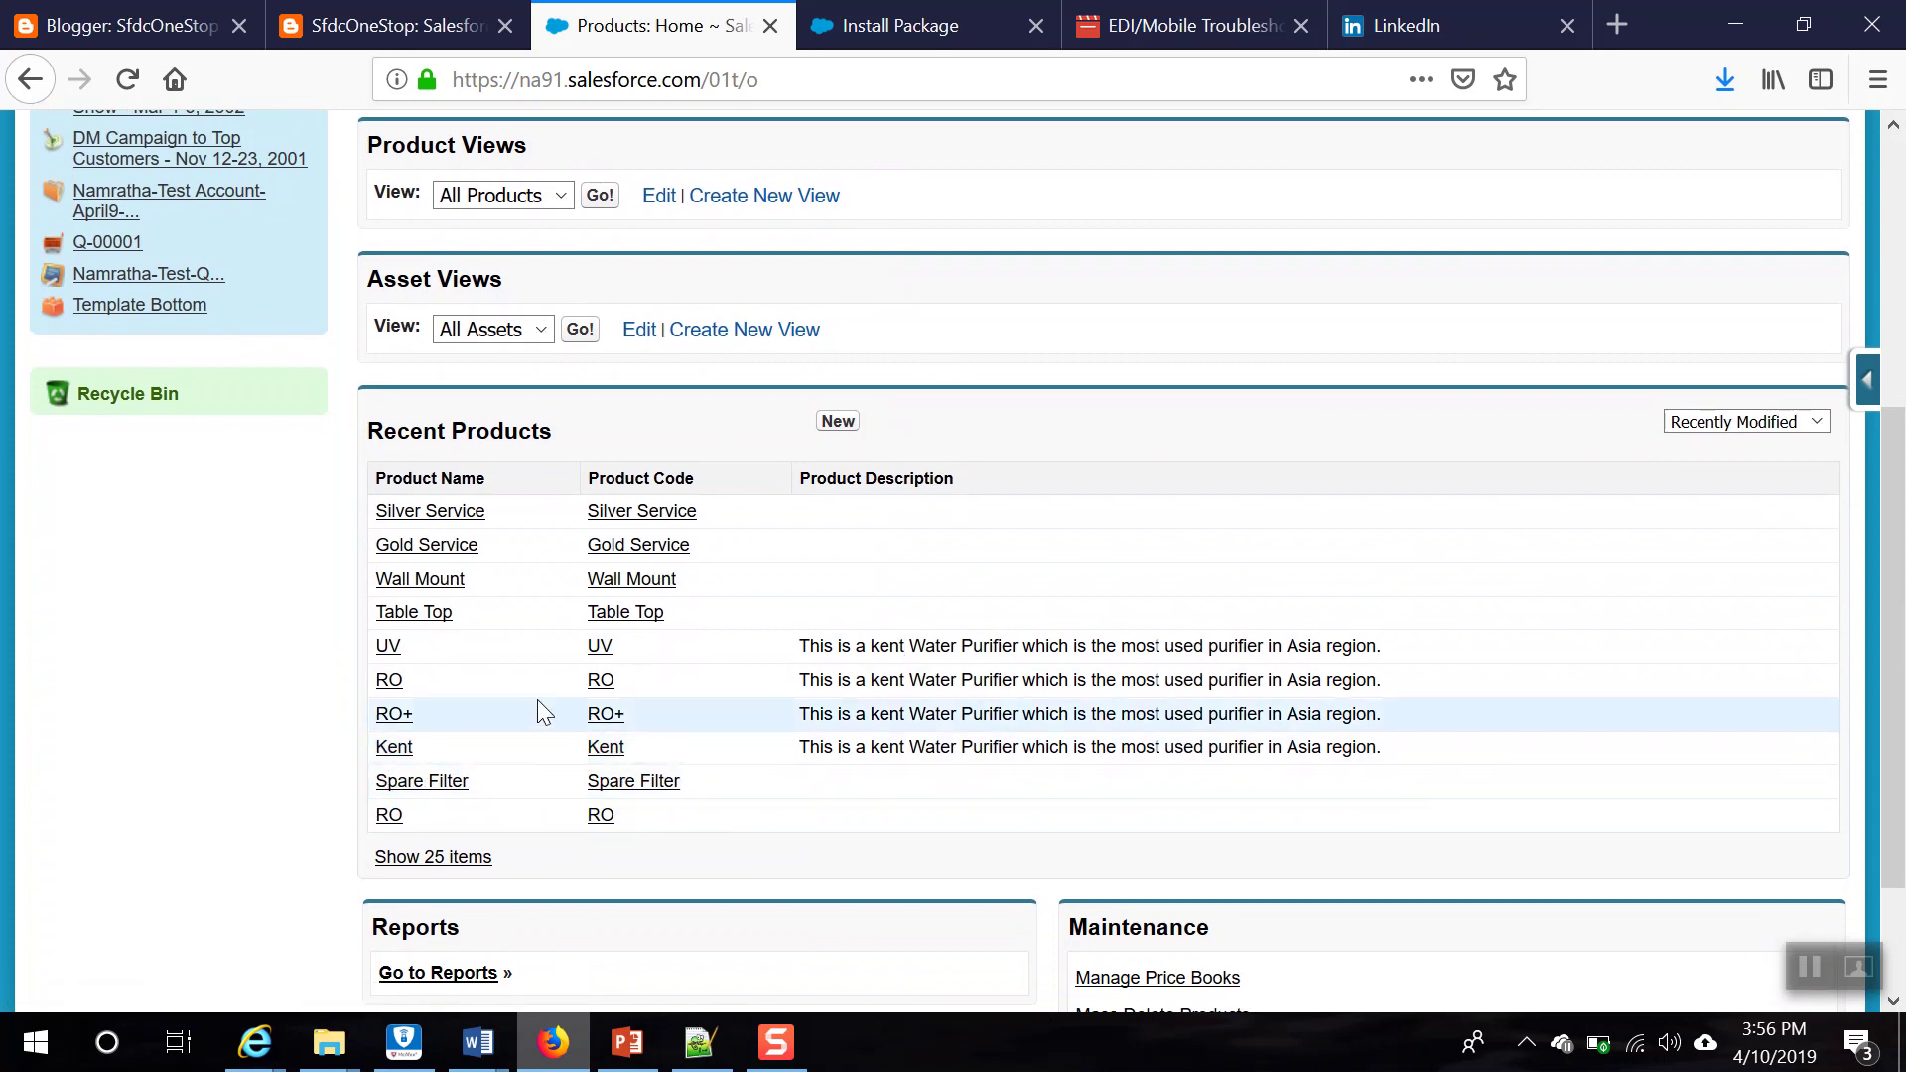
Step: Delete the Kent and RO+ products from the Recent Products list
left_click(395, 746)
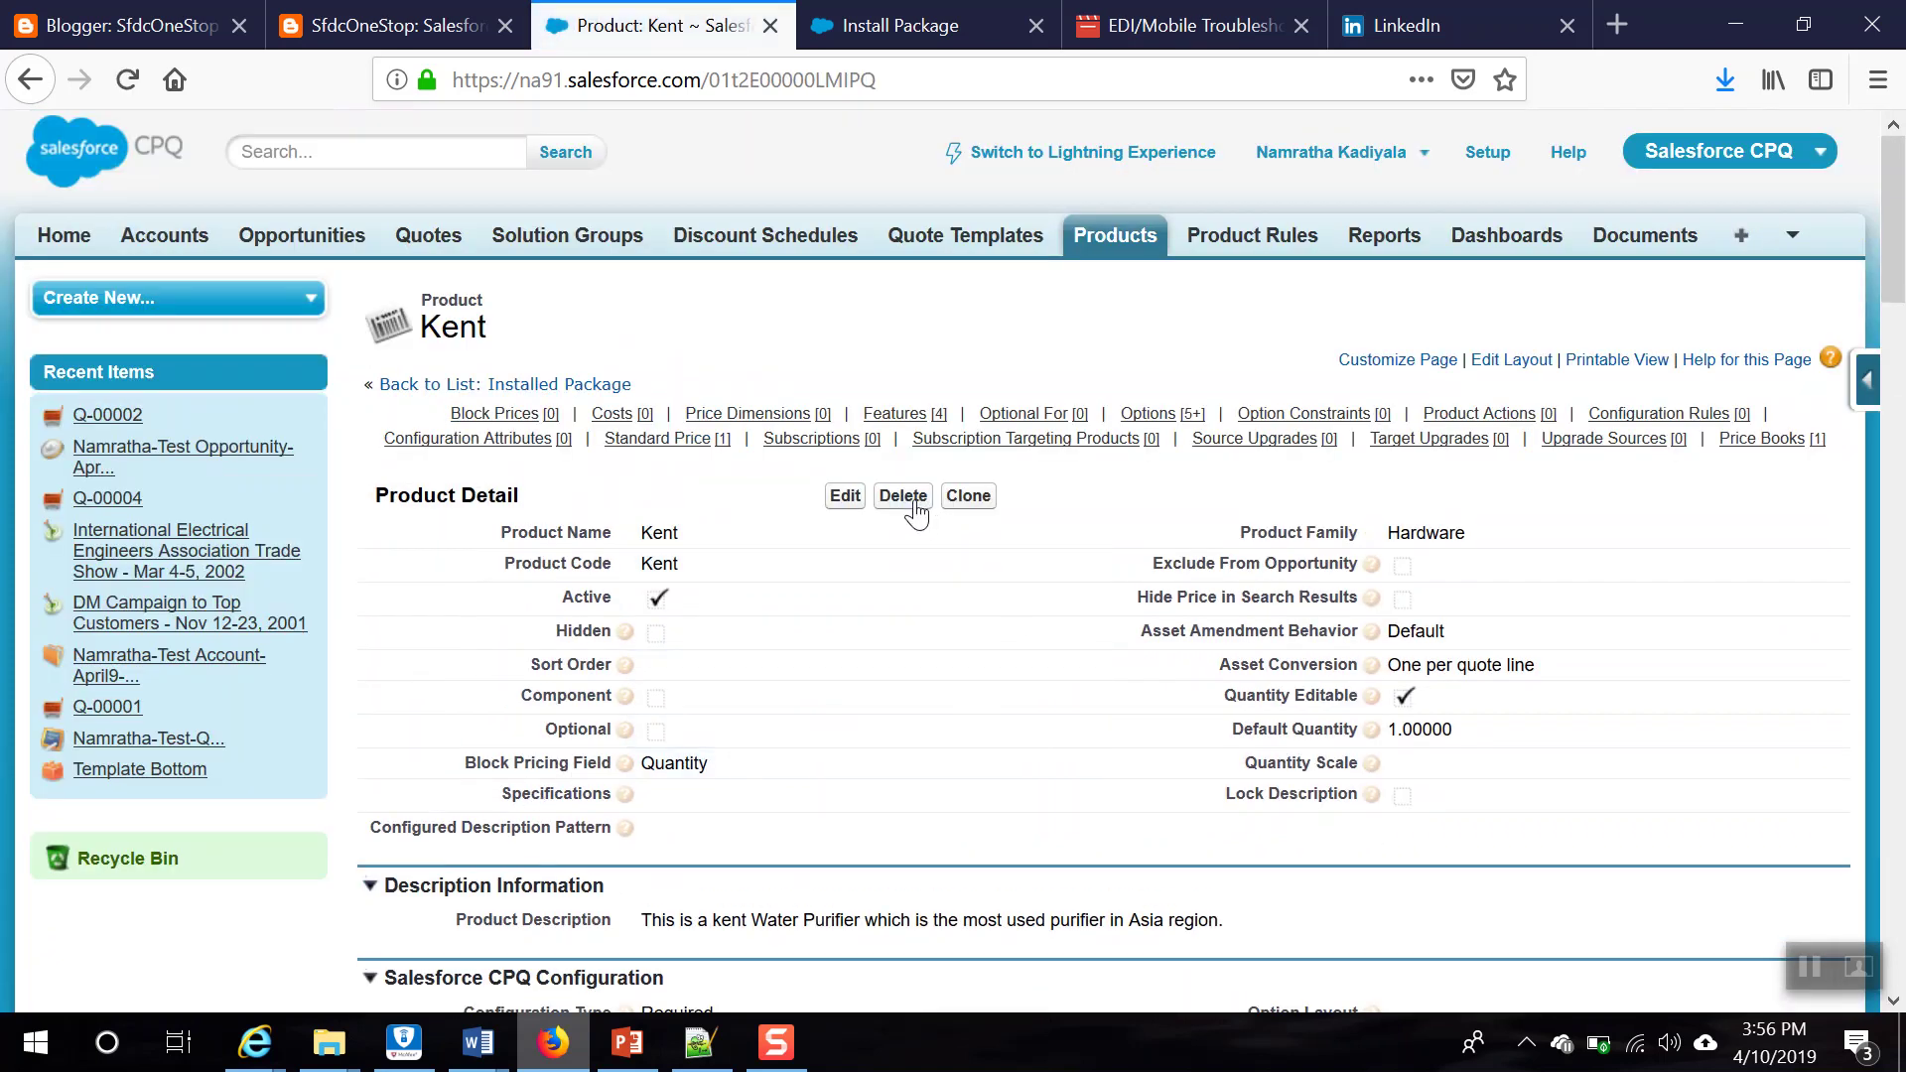
left_click(903, 496)
left_click(904, 510)
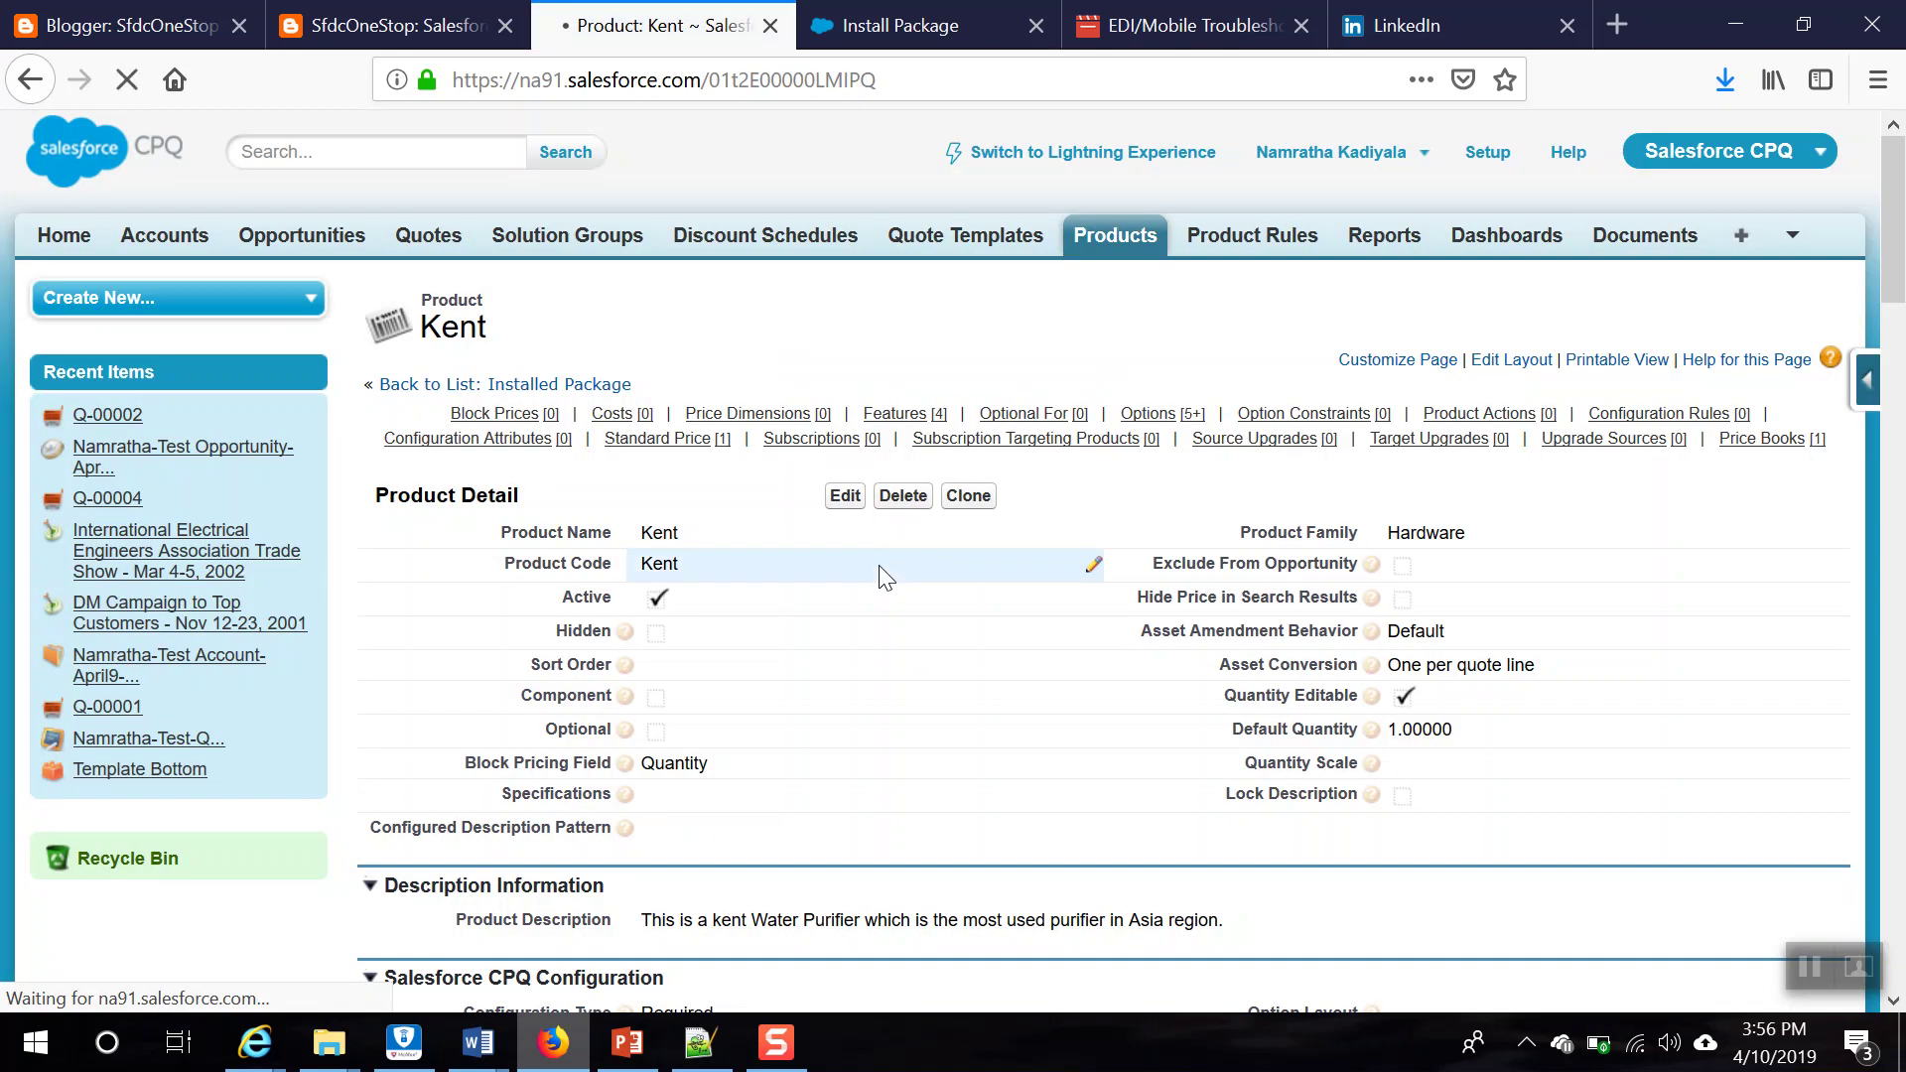
scroll(490, 809, "down", 6)
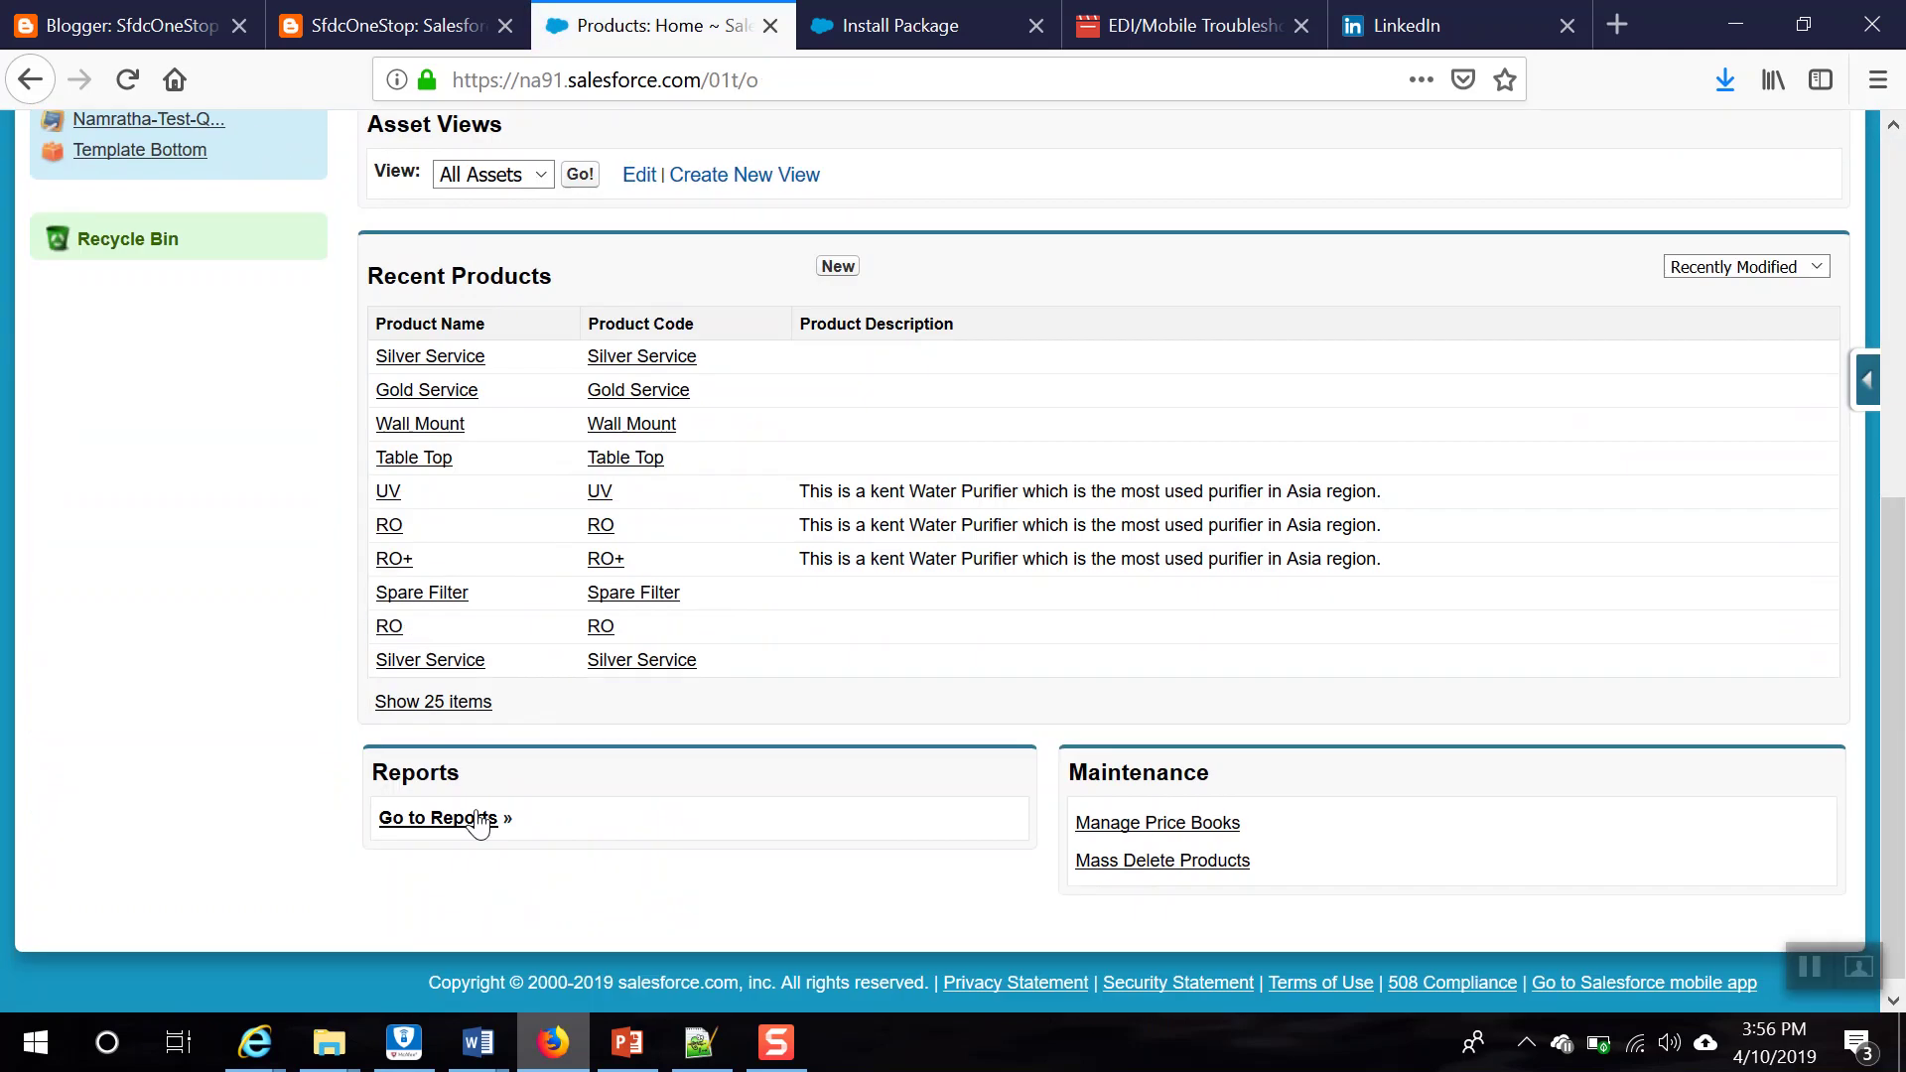
left_click(394, 559)
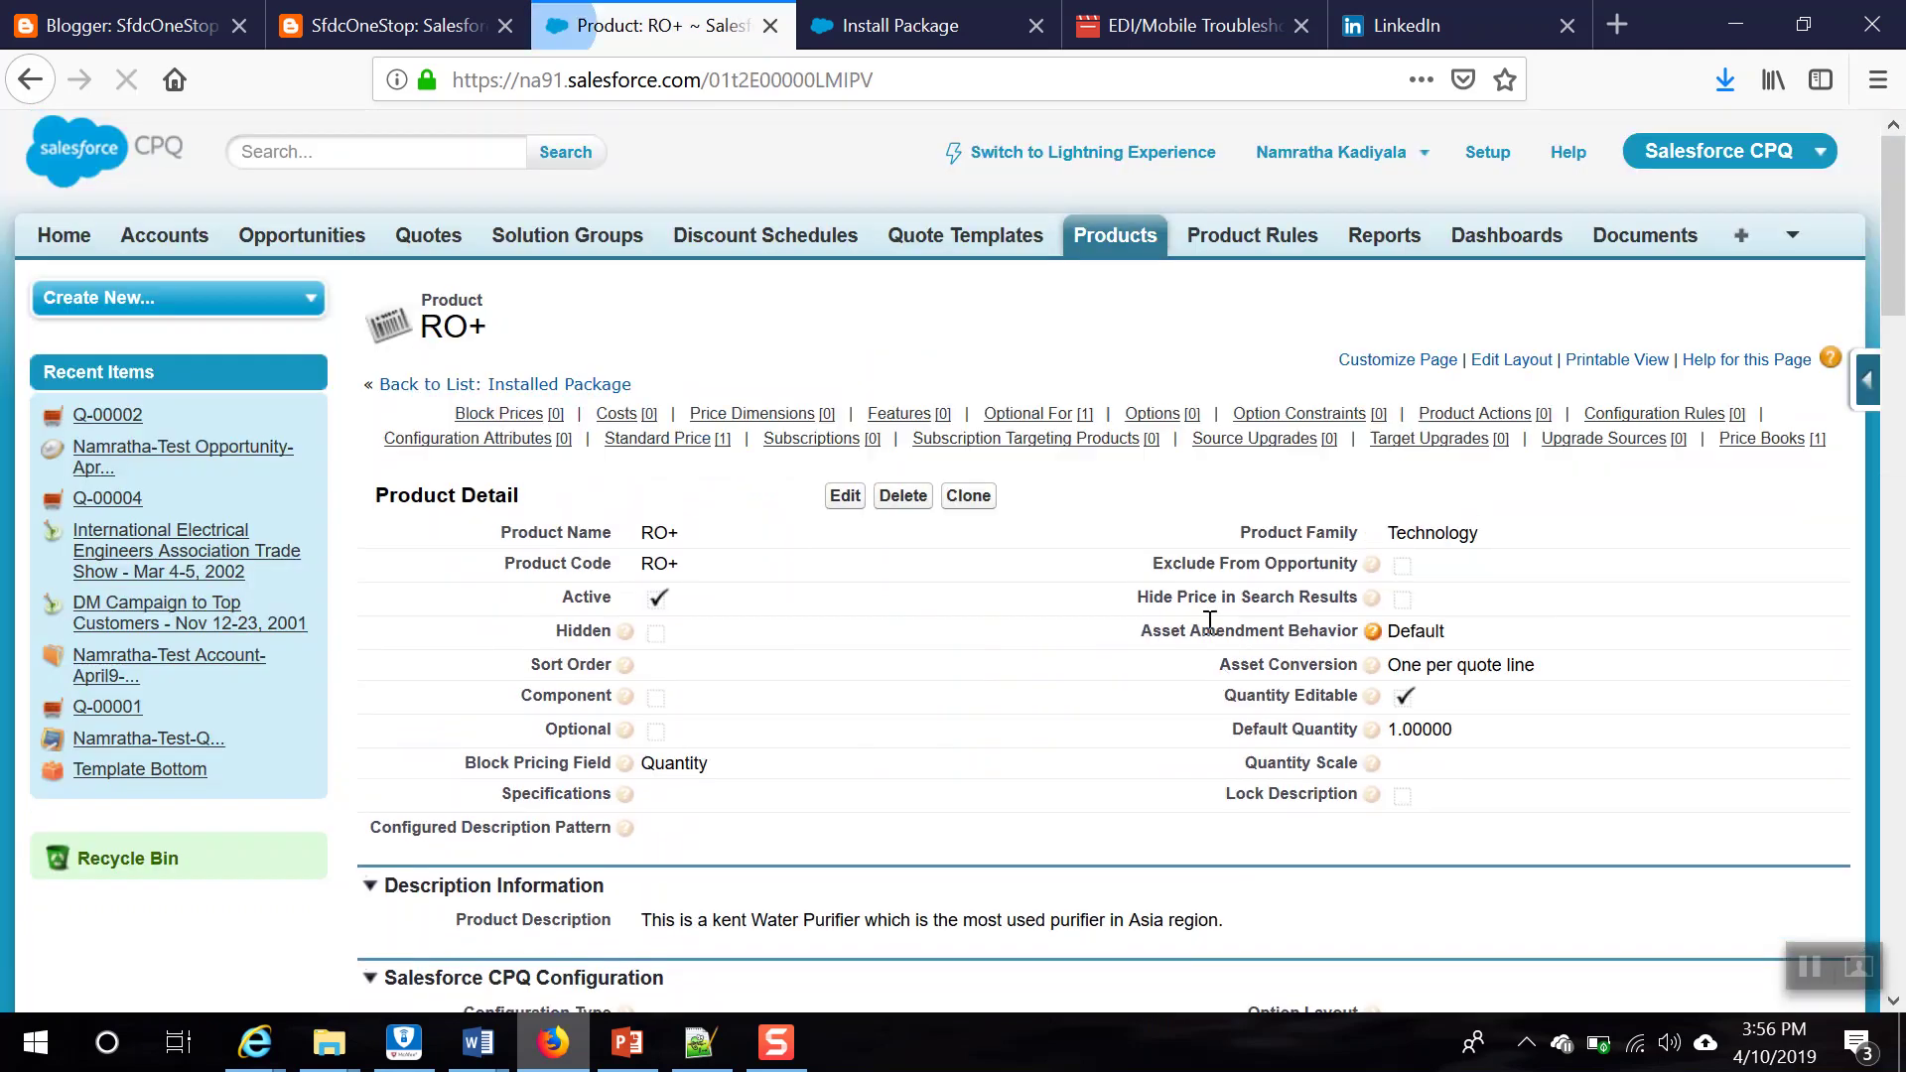
left_click(902, 498)
left_click(908, 511)
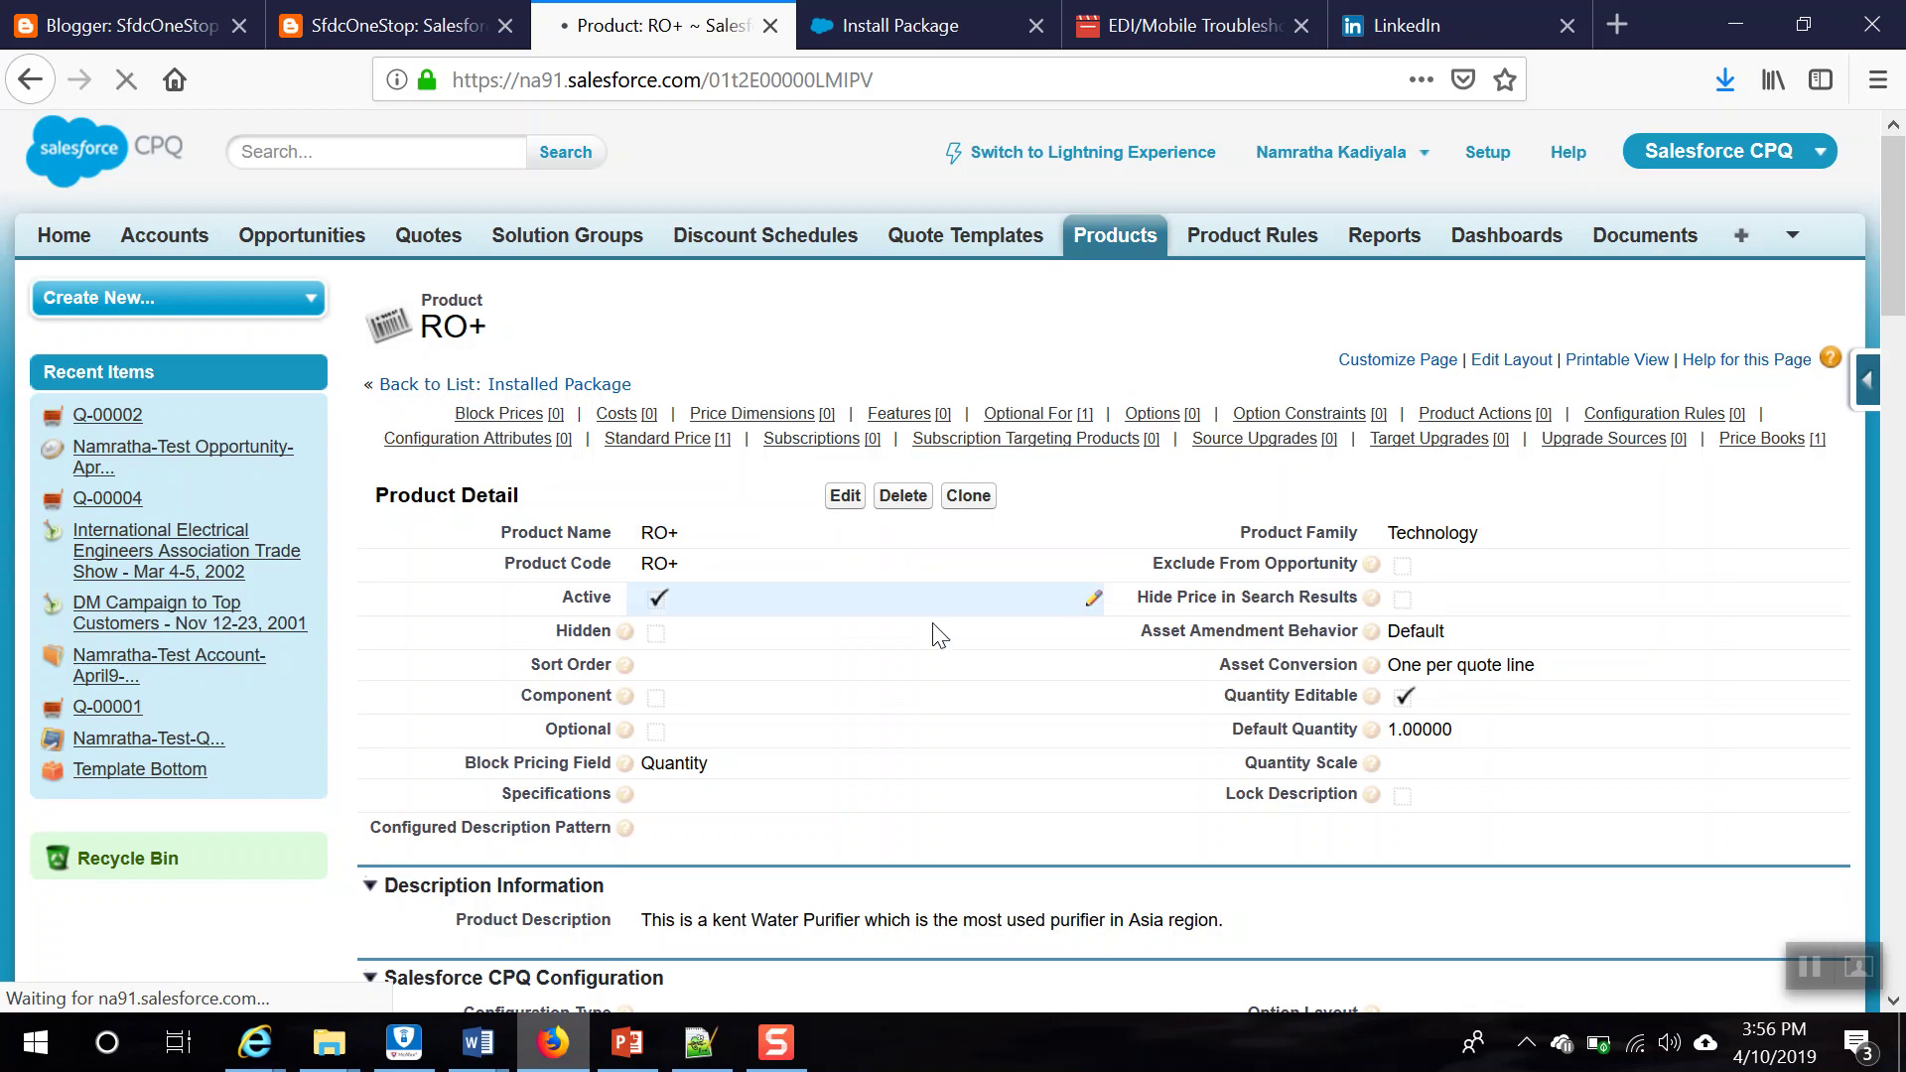
Step: Delete the RO product that has the Kent Water Purifier description, and the uppermost Silver Service product
scroll(417, 842, "down", 5)
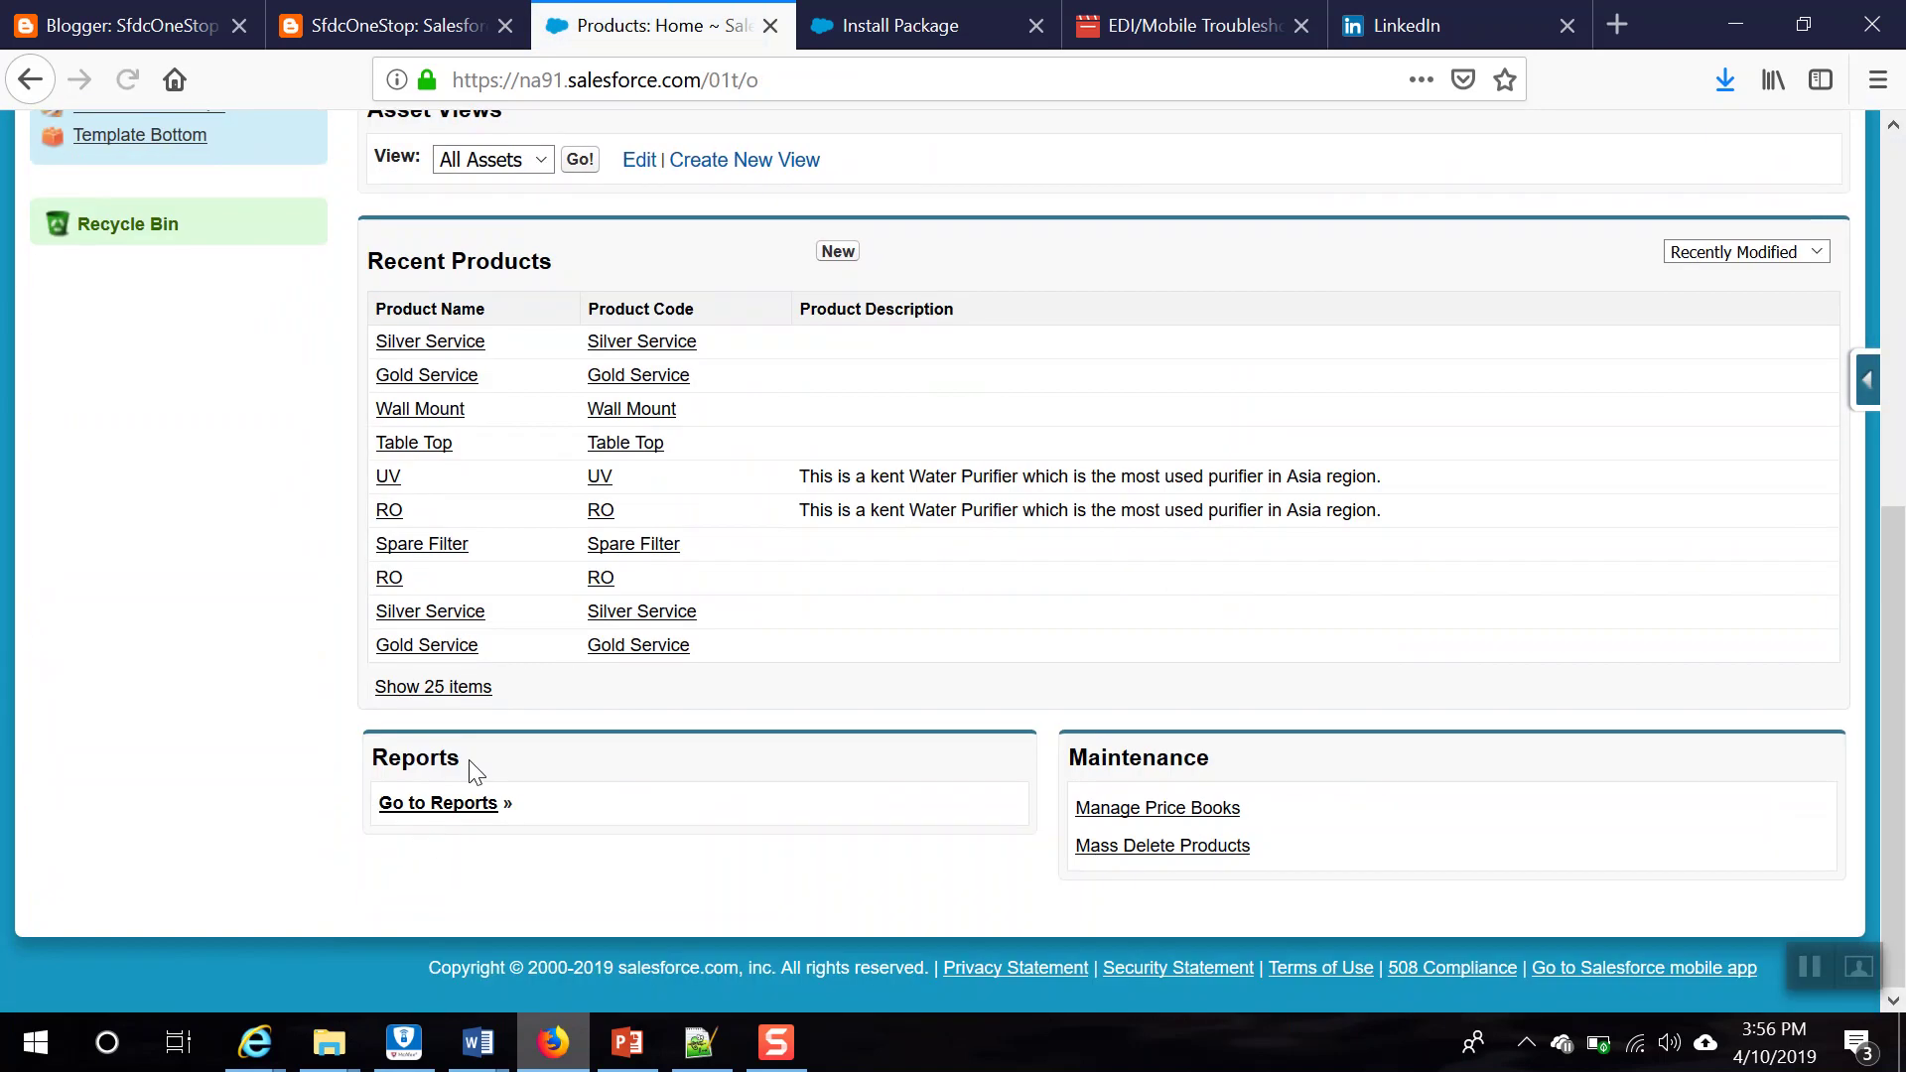
left_click(394, 512)
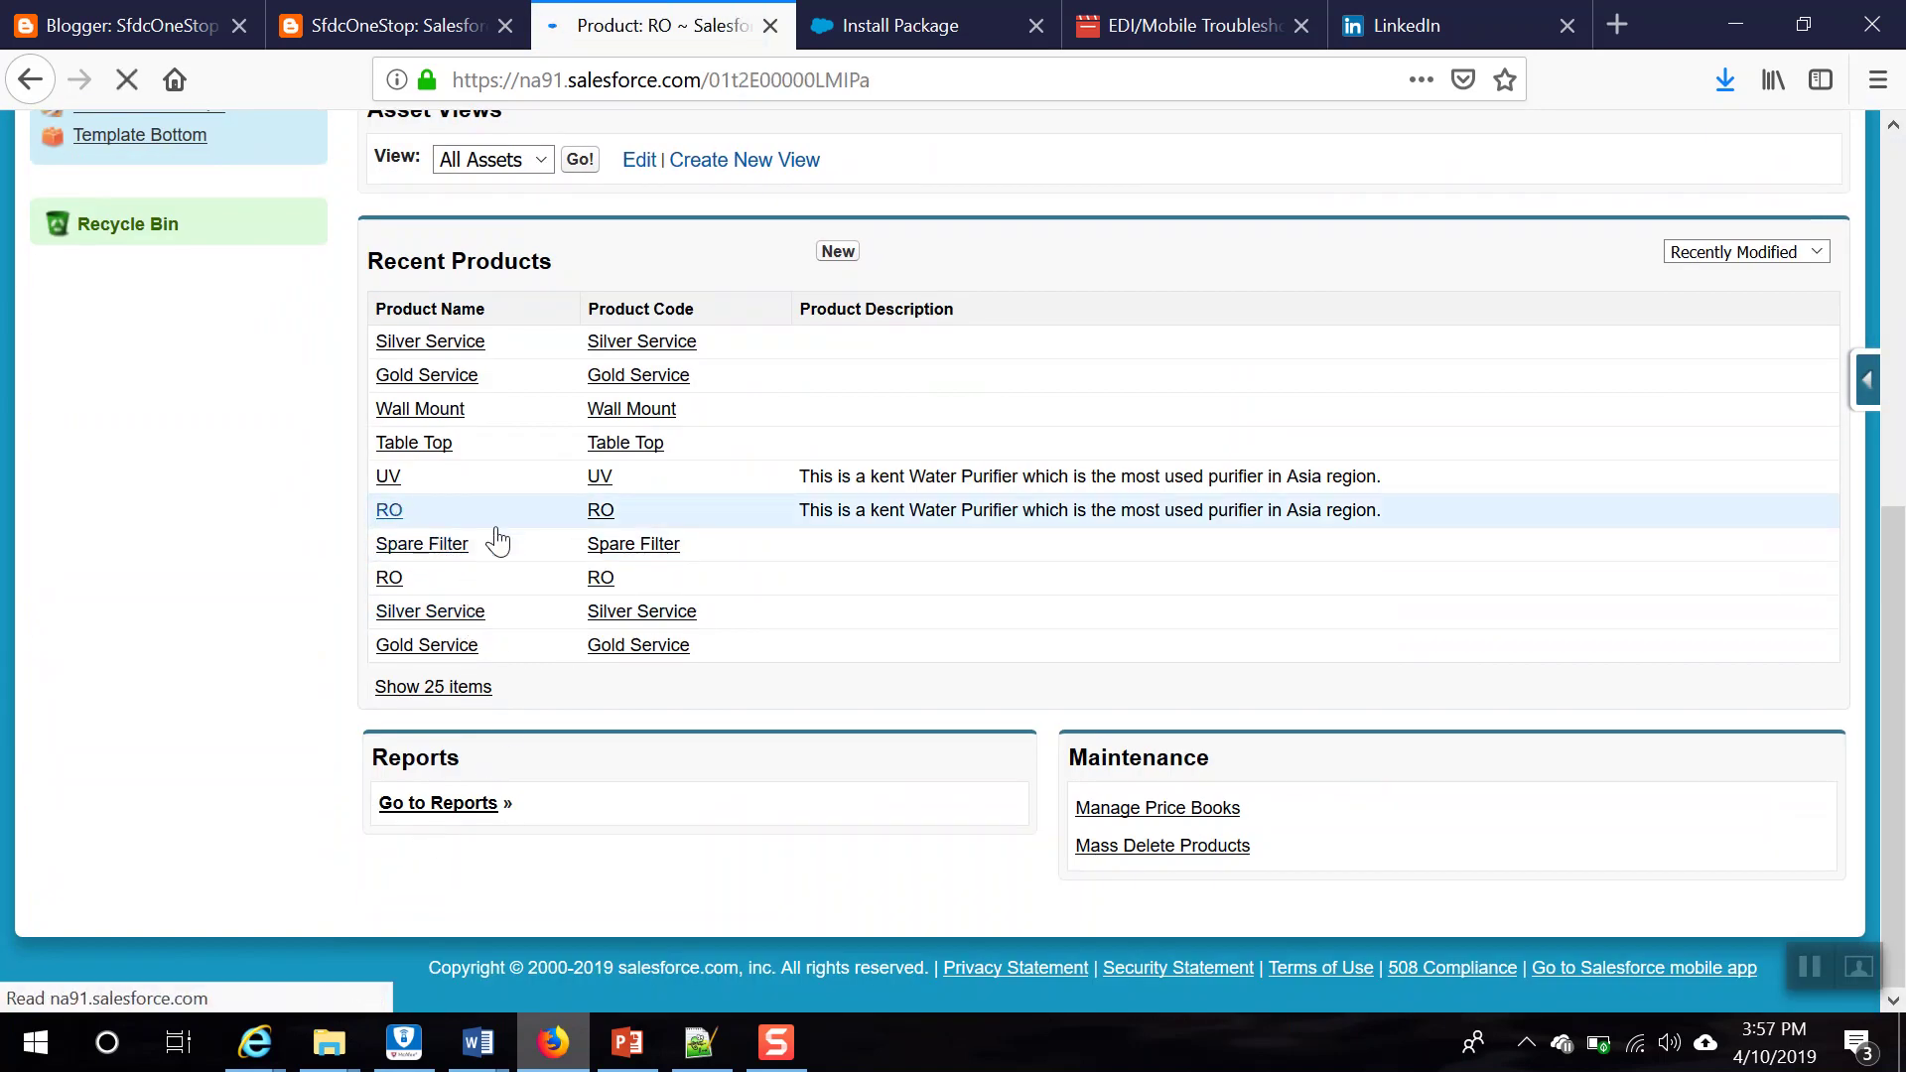
left_click(902, 498)
left_click(901, 517)
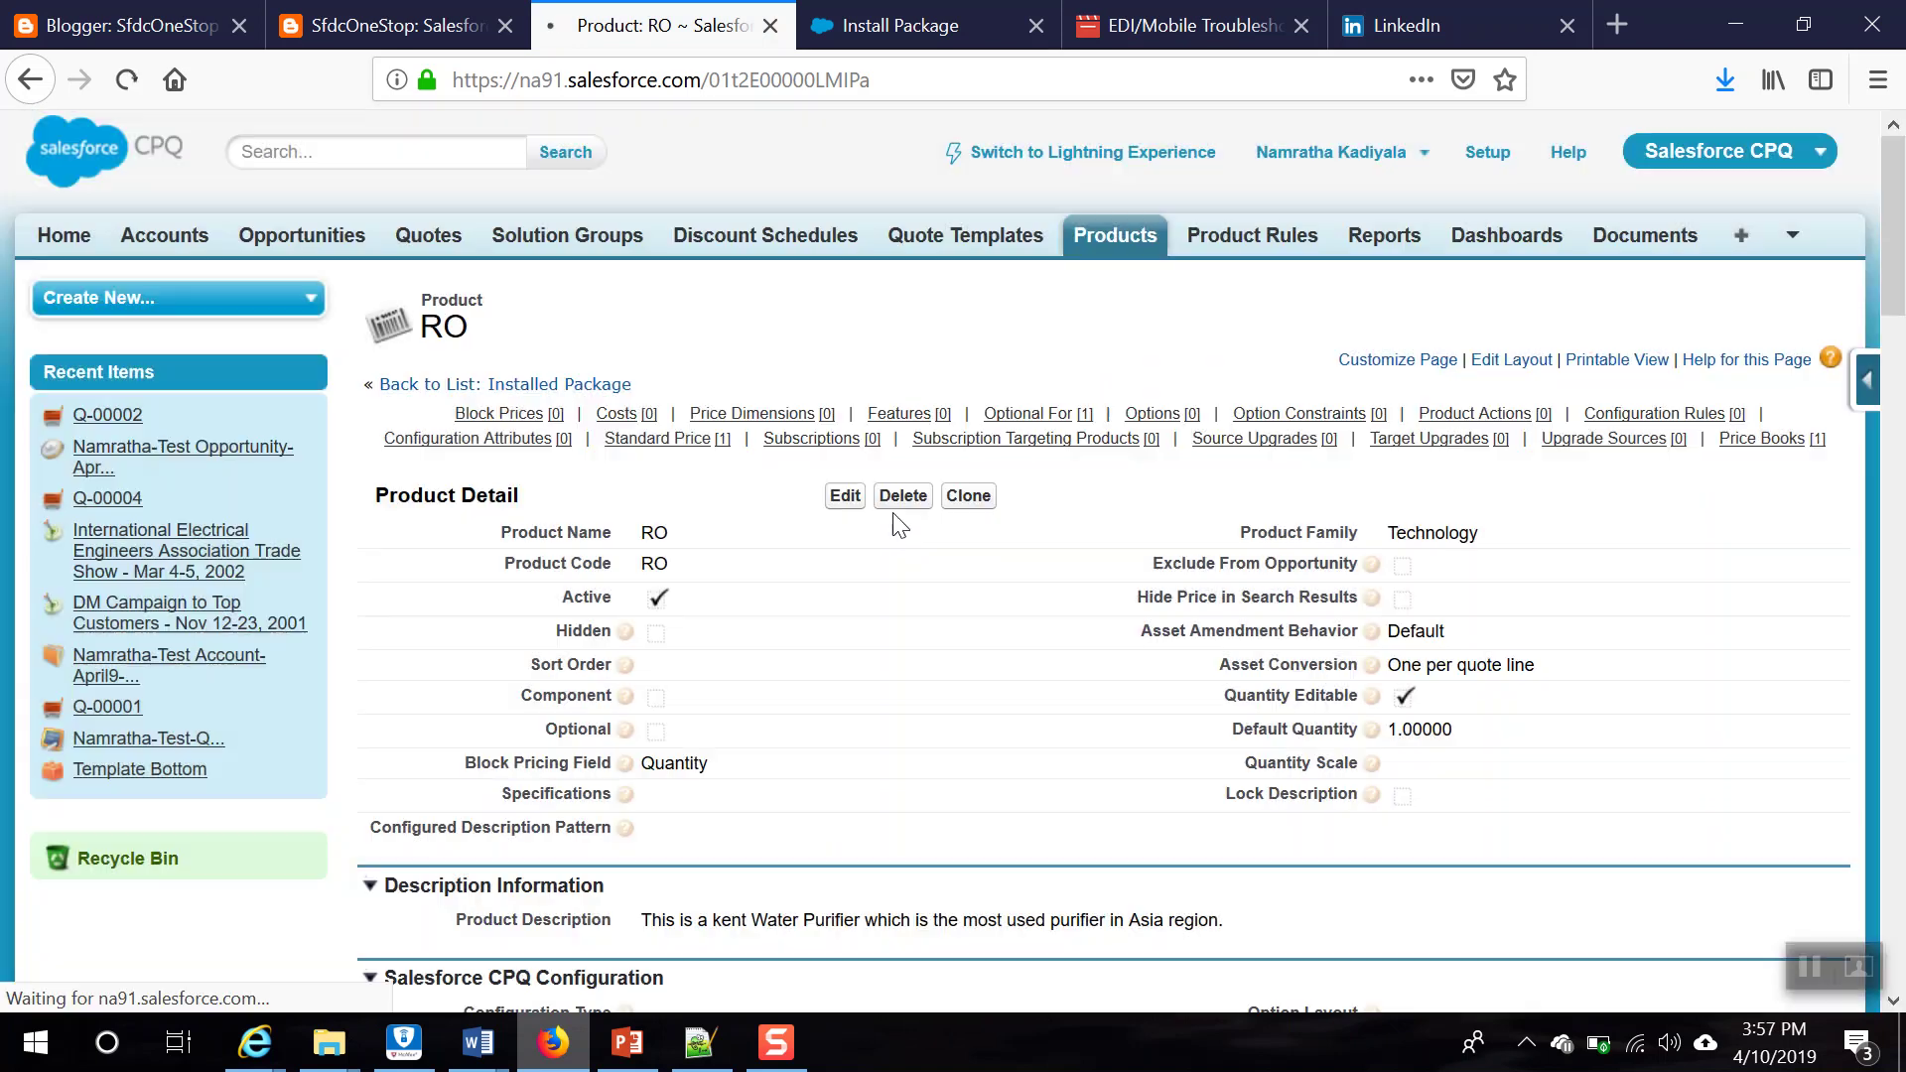
scroll(473, 827, "down", 6)
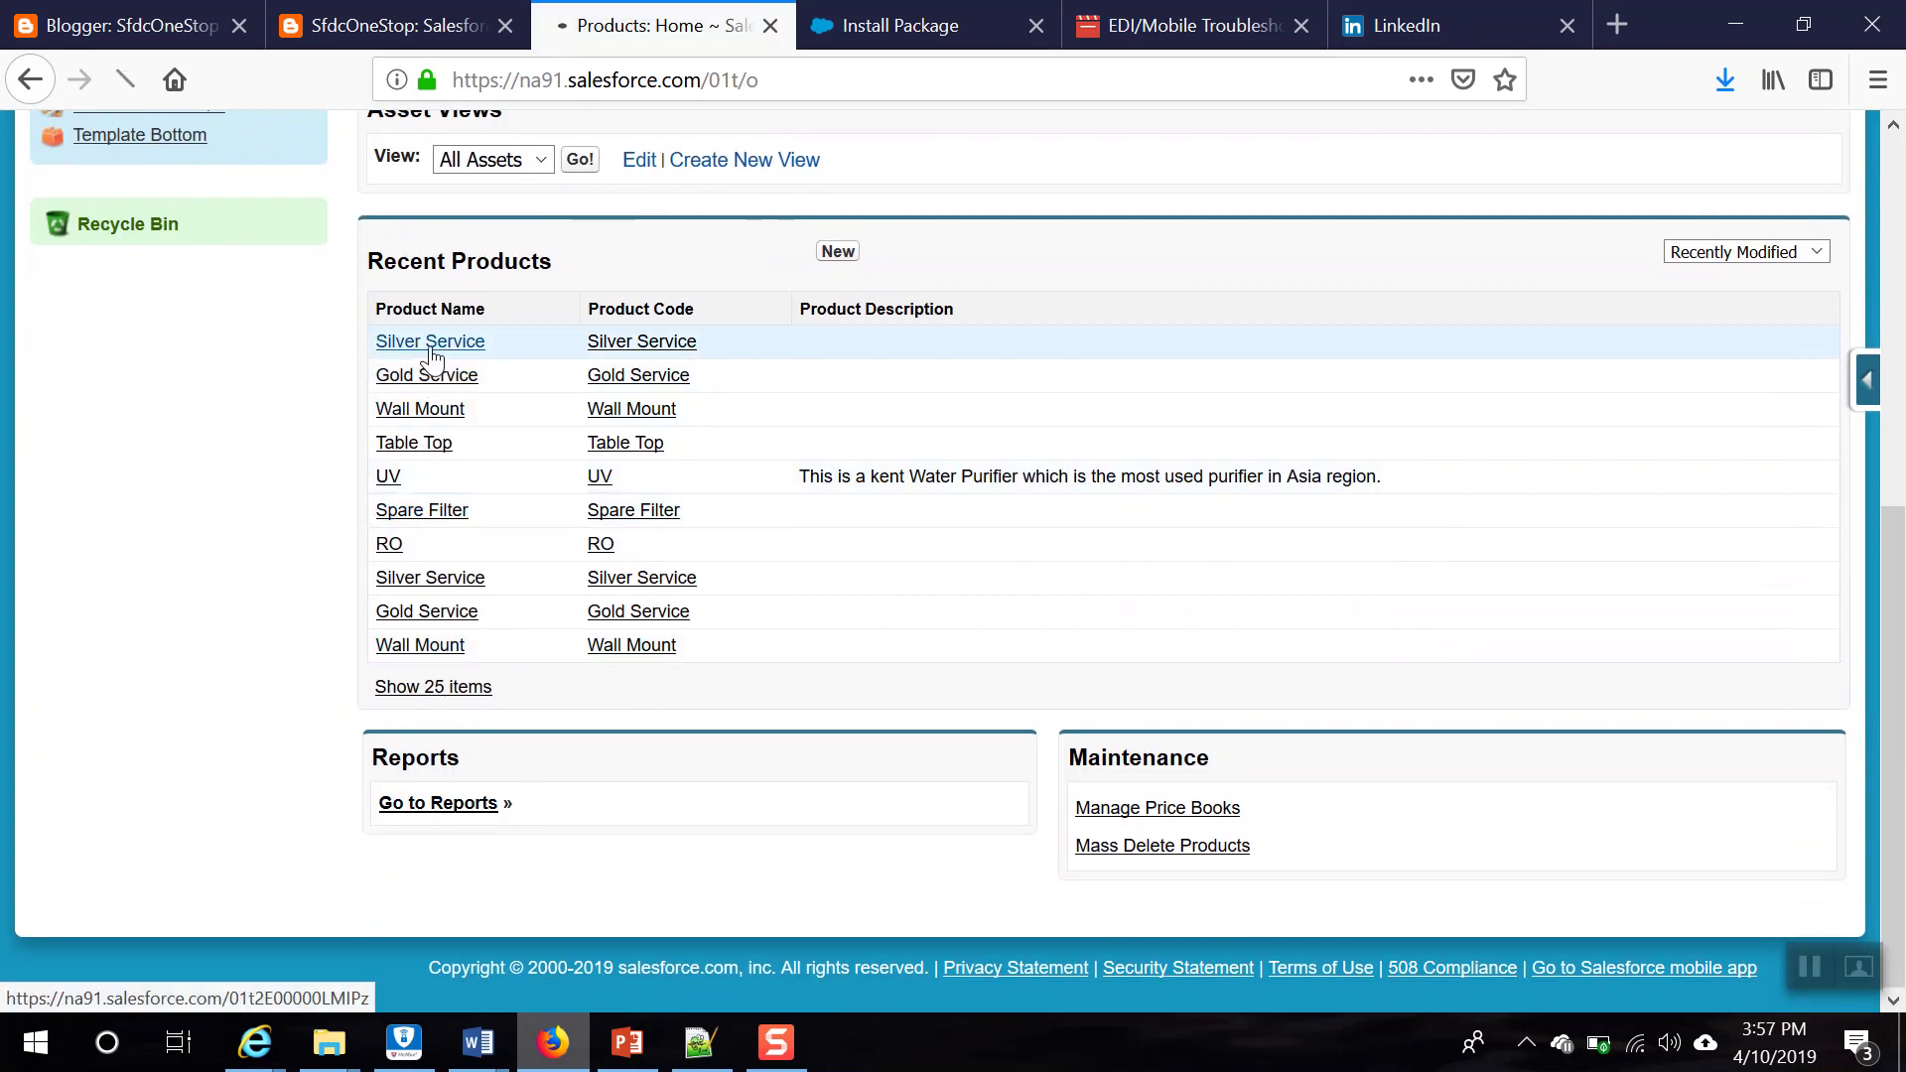
left_click(430, 344)
left_click(902, 496)
left_click(908, 513)
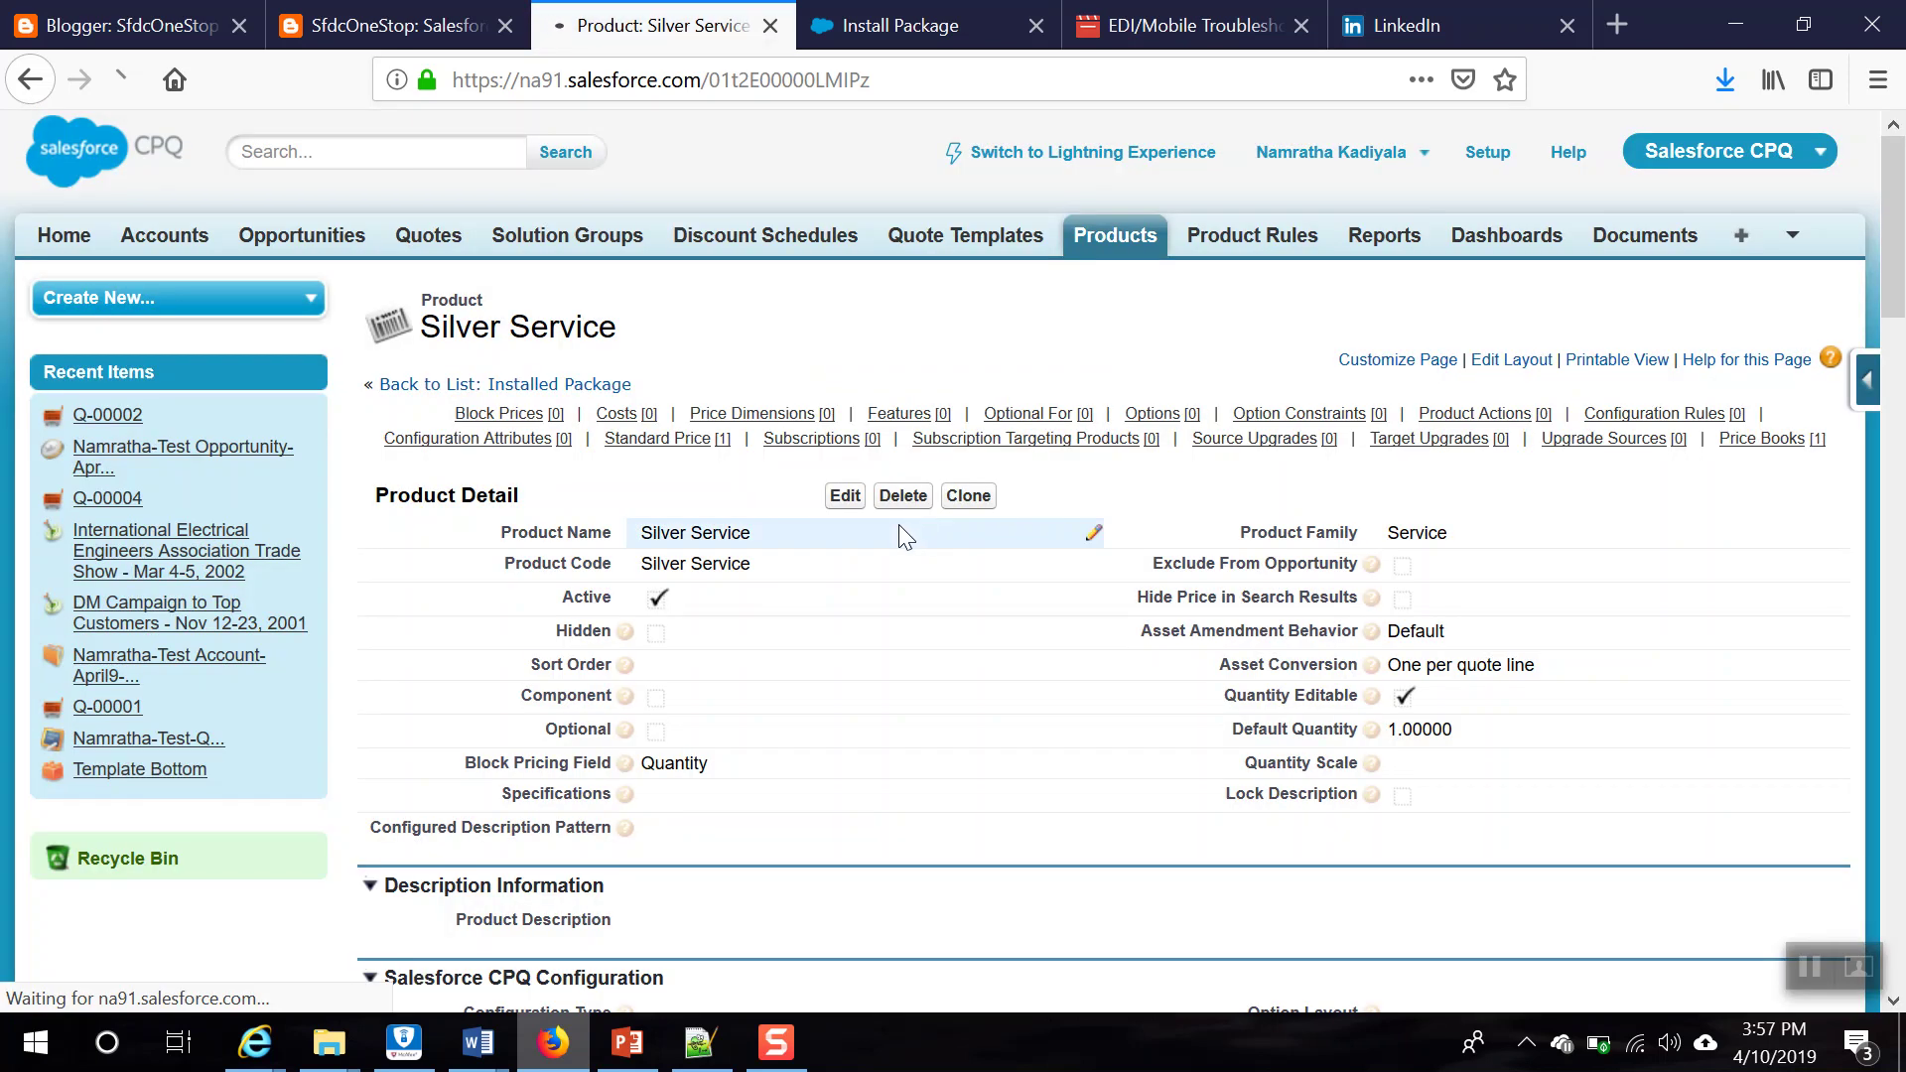
Step: Delete the uppermost Gold Service and Table Top products from the Recent Products list
scroll(425, 812, "down", 5)
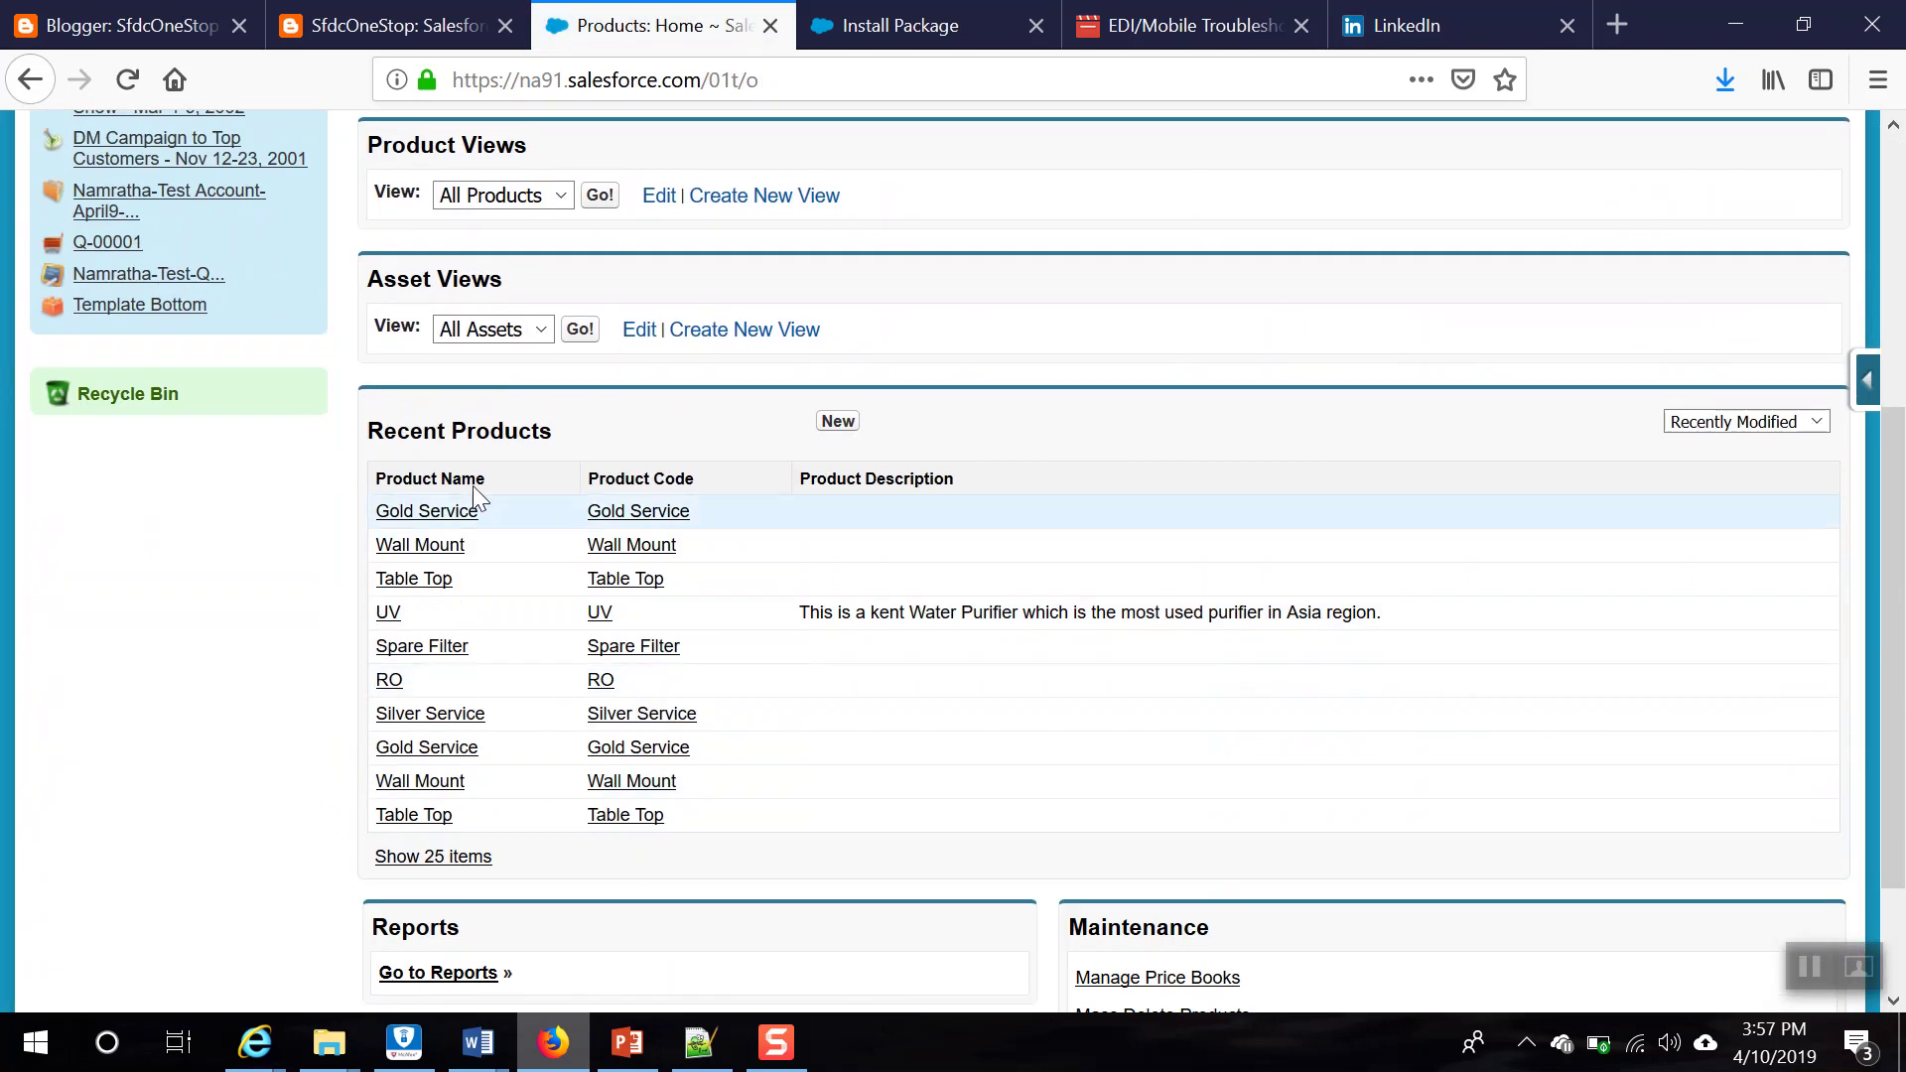
left_click(462, 512)
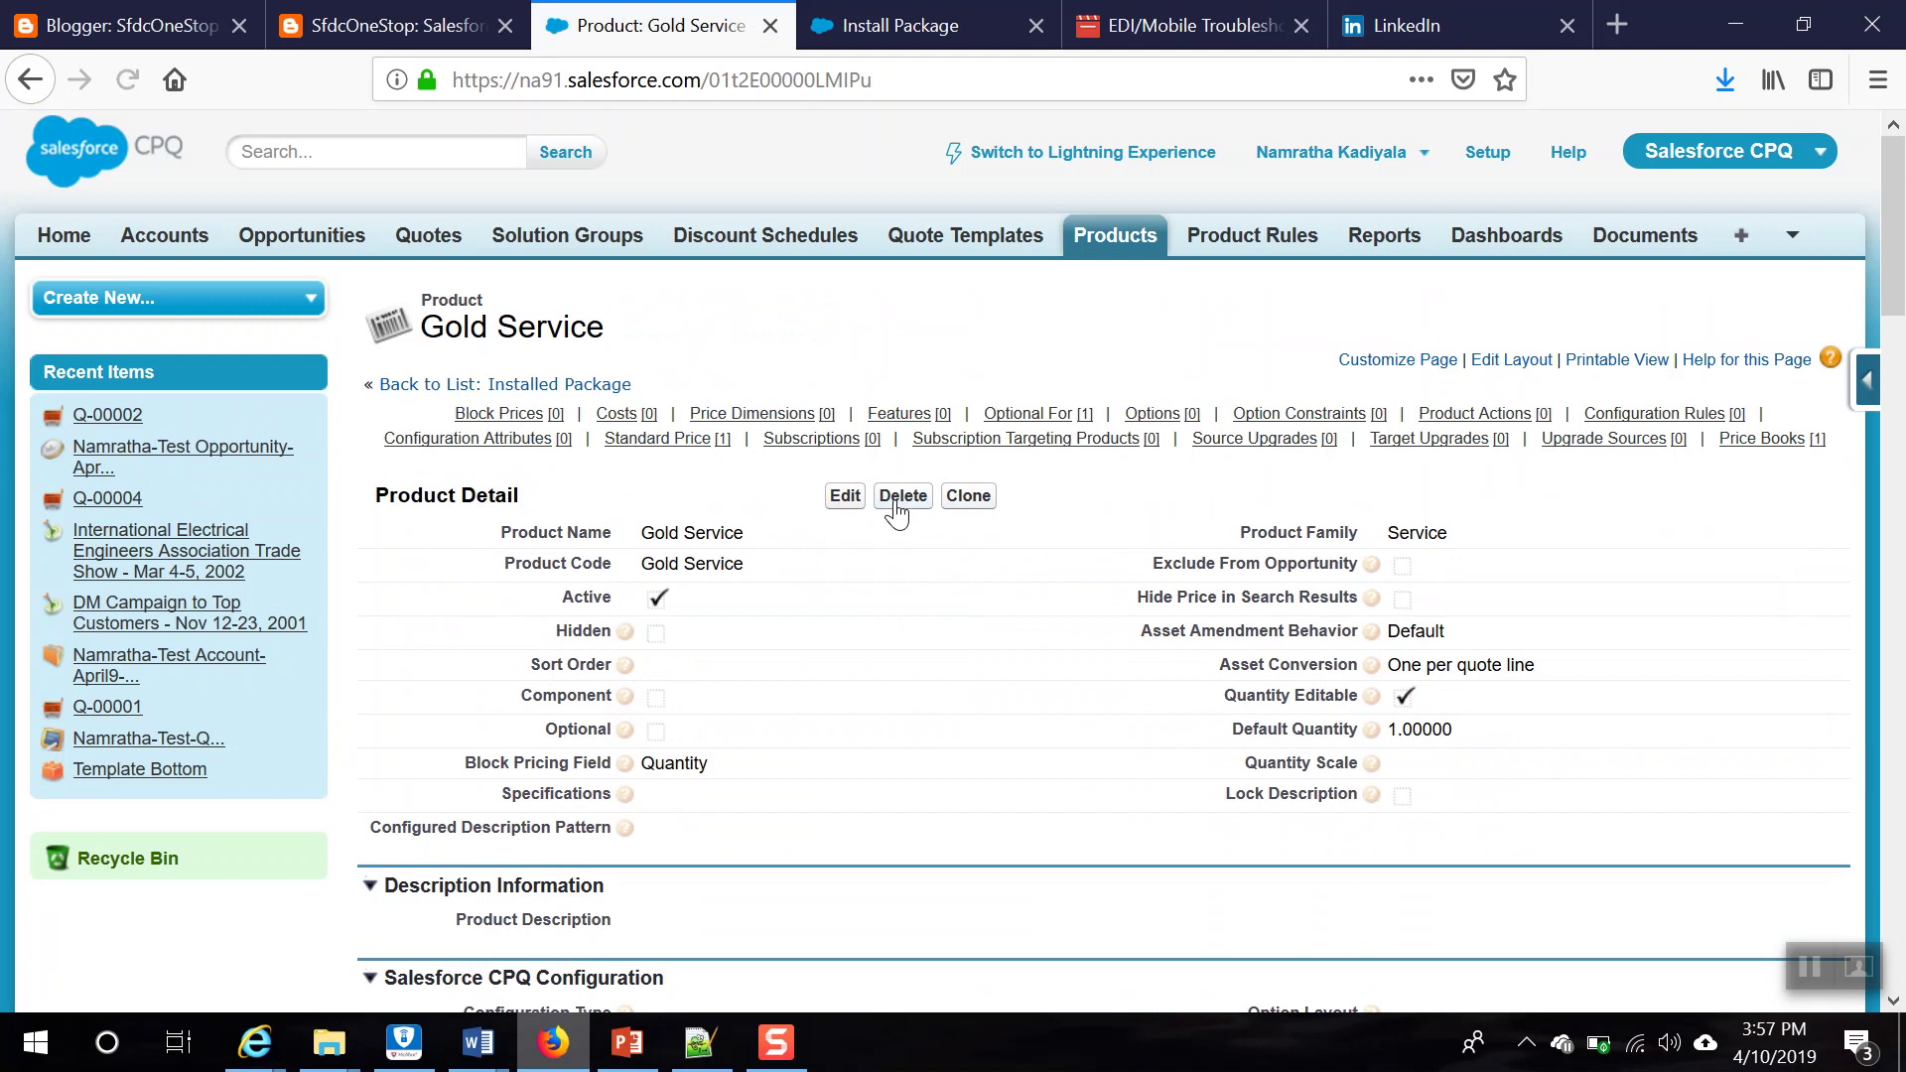
left_click(896, 504)
left_click(933, 509)
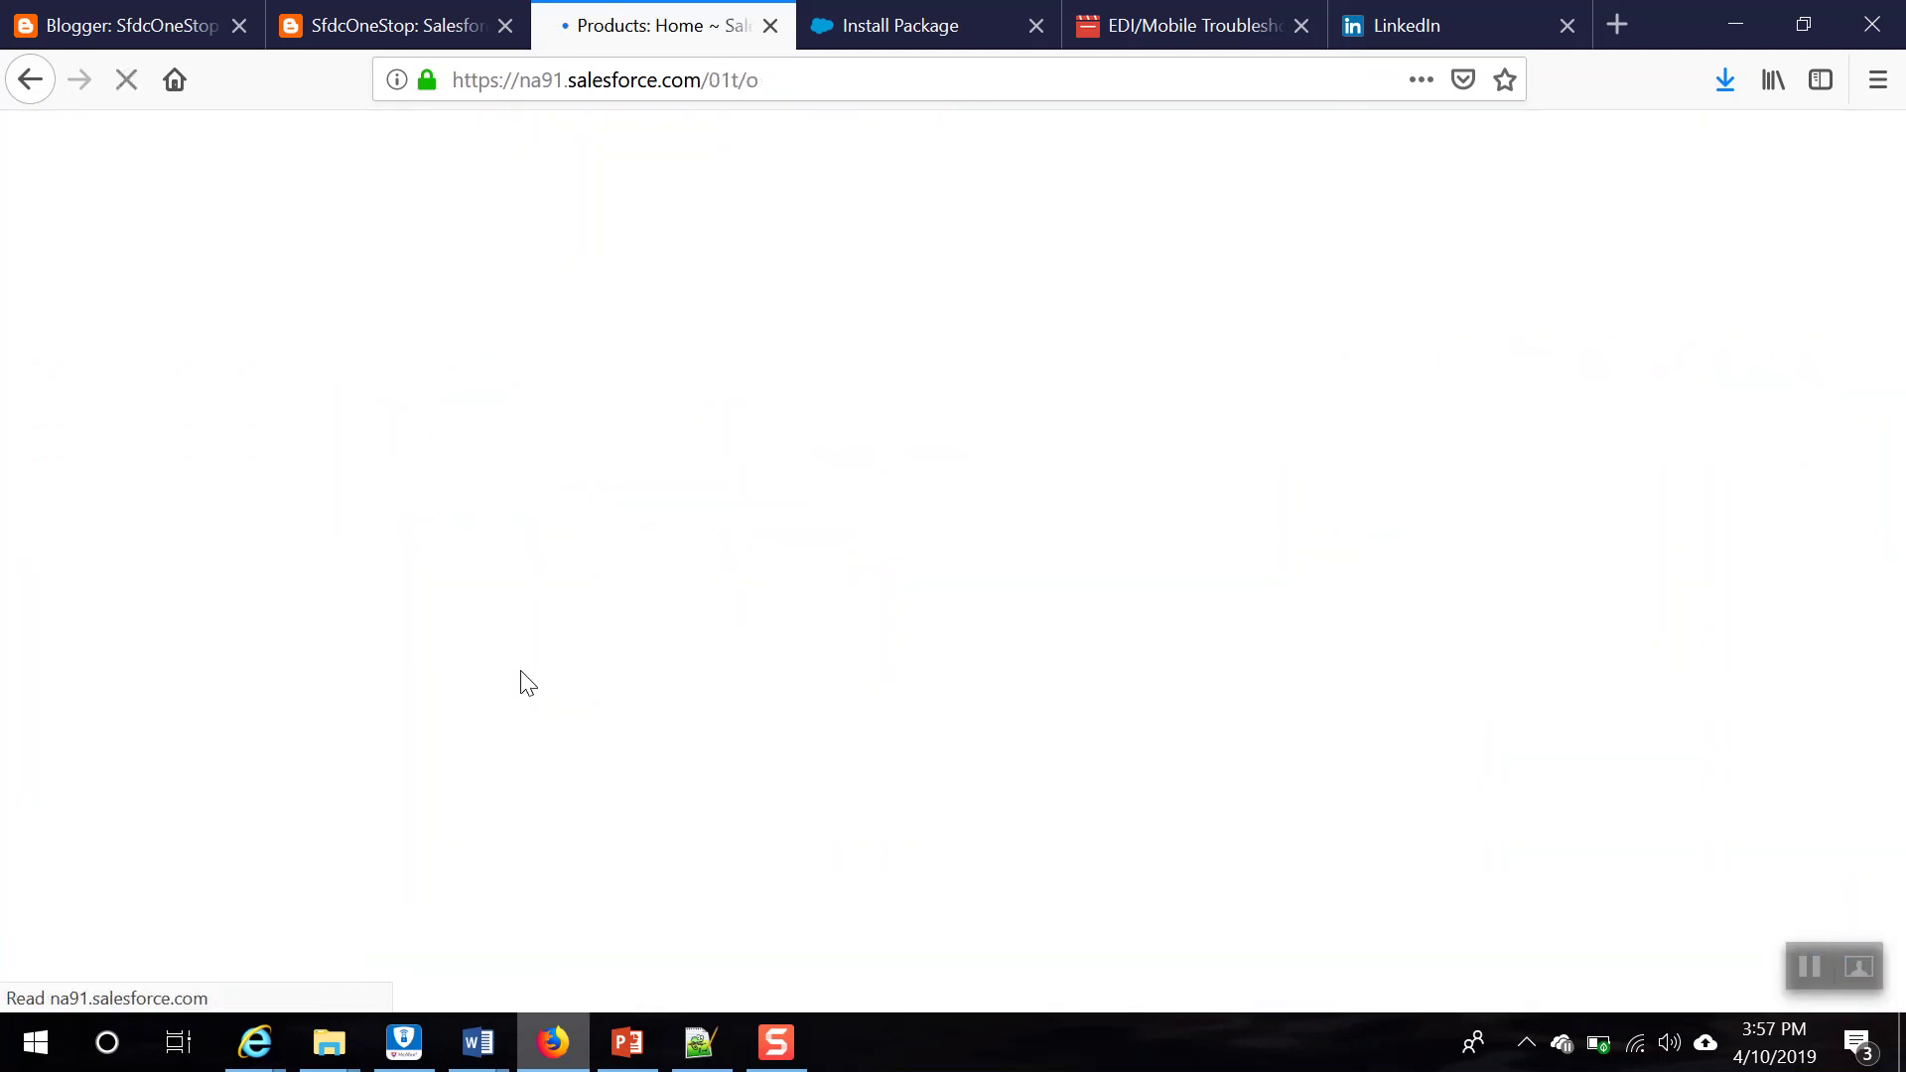
scroll(524, 665, "down", 5)
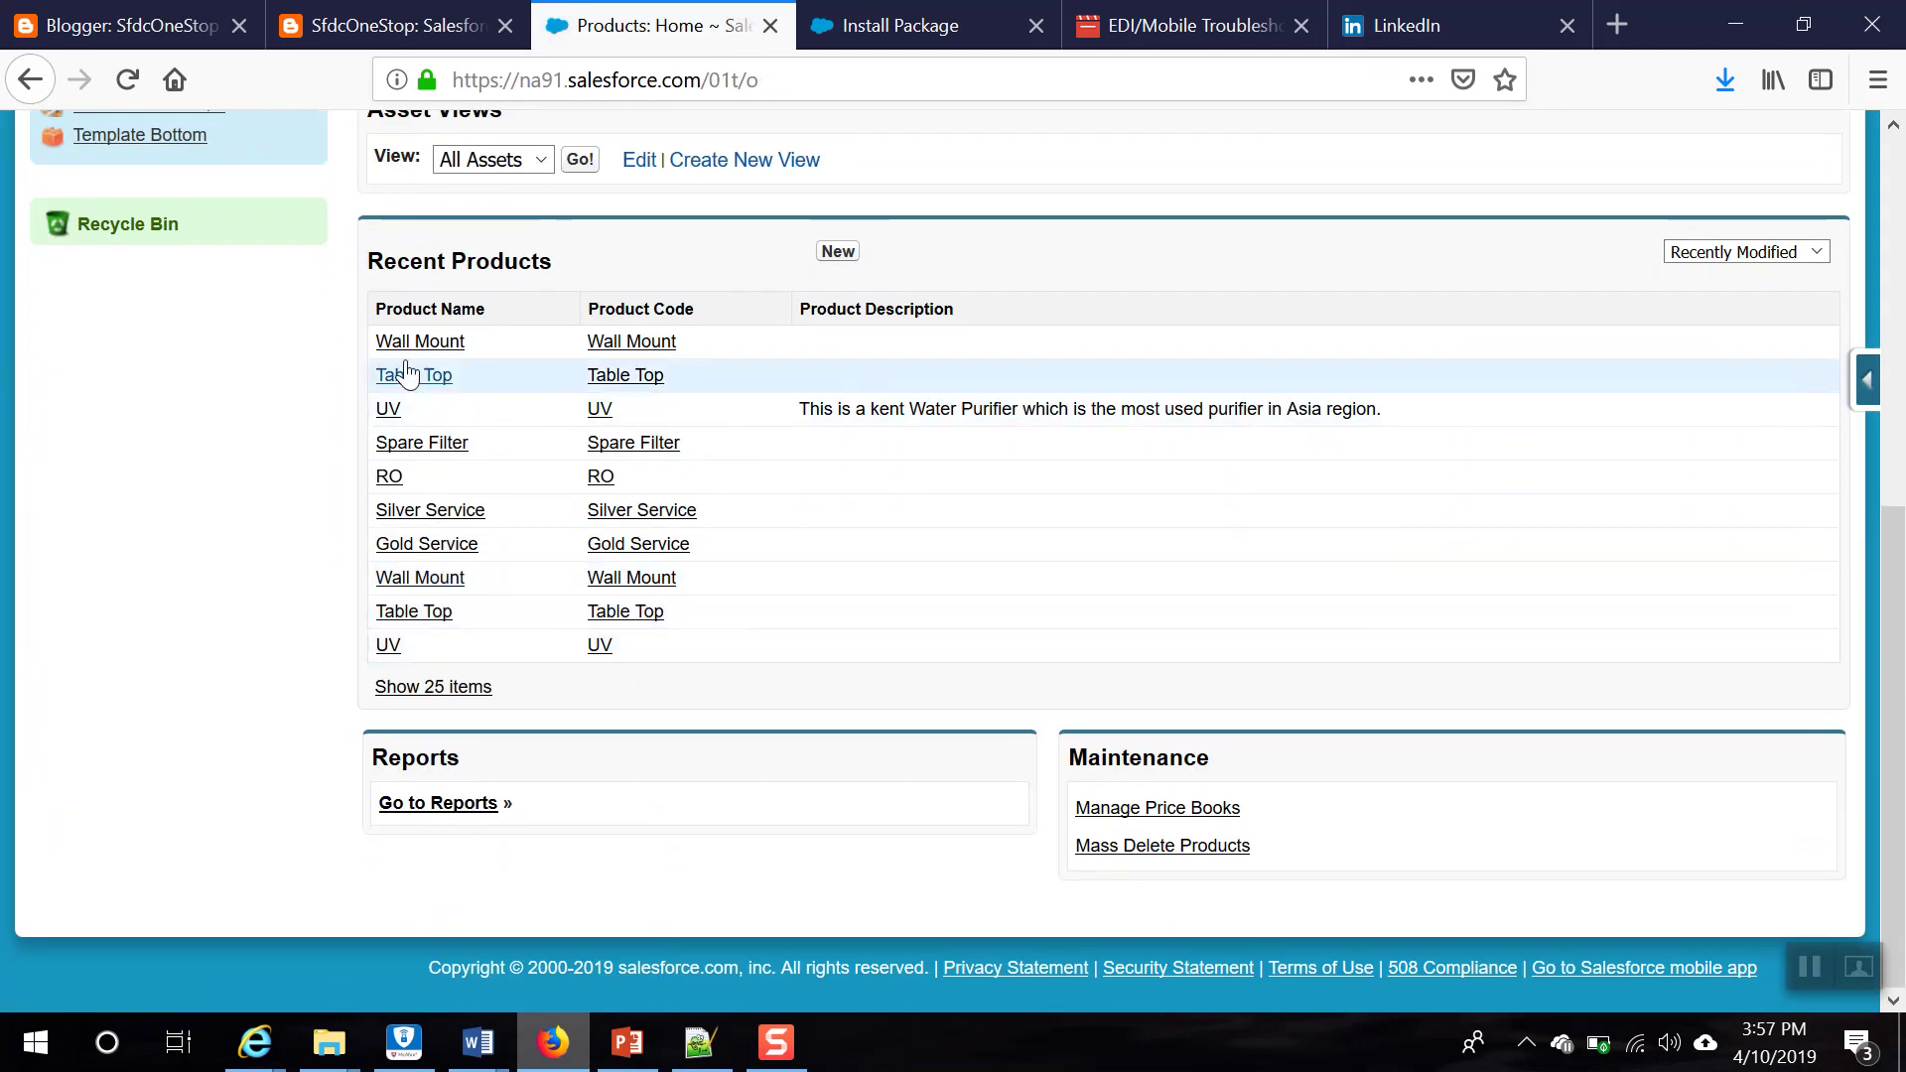
left_click(437, 377)
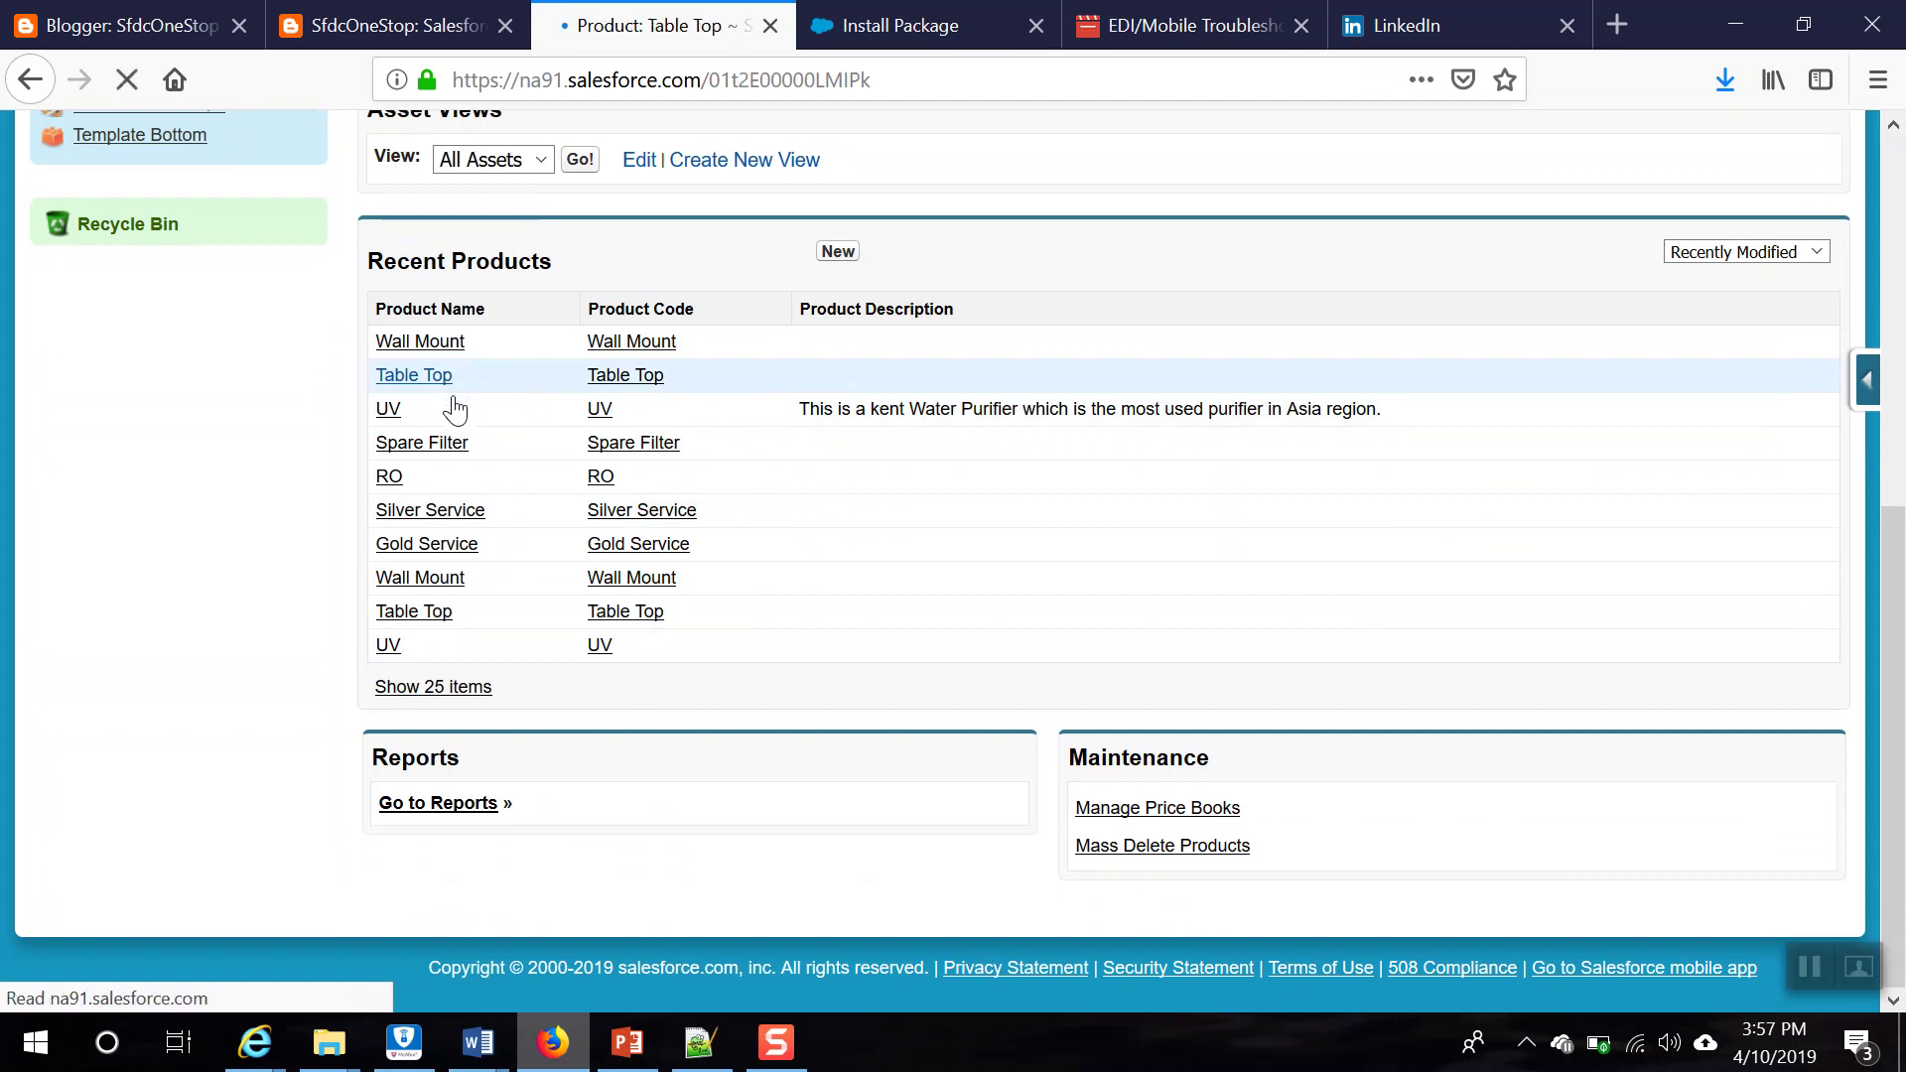
left_click(893, 507)
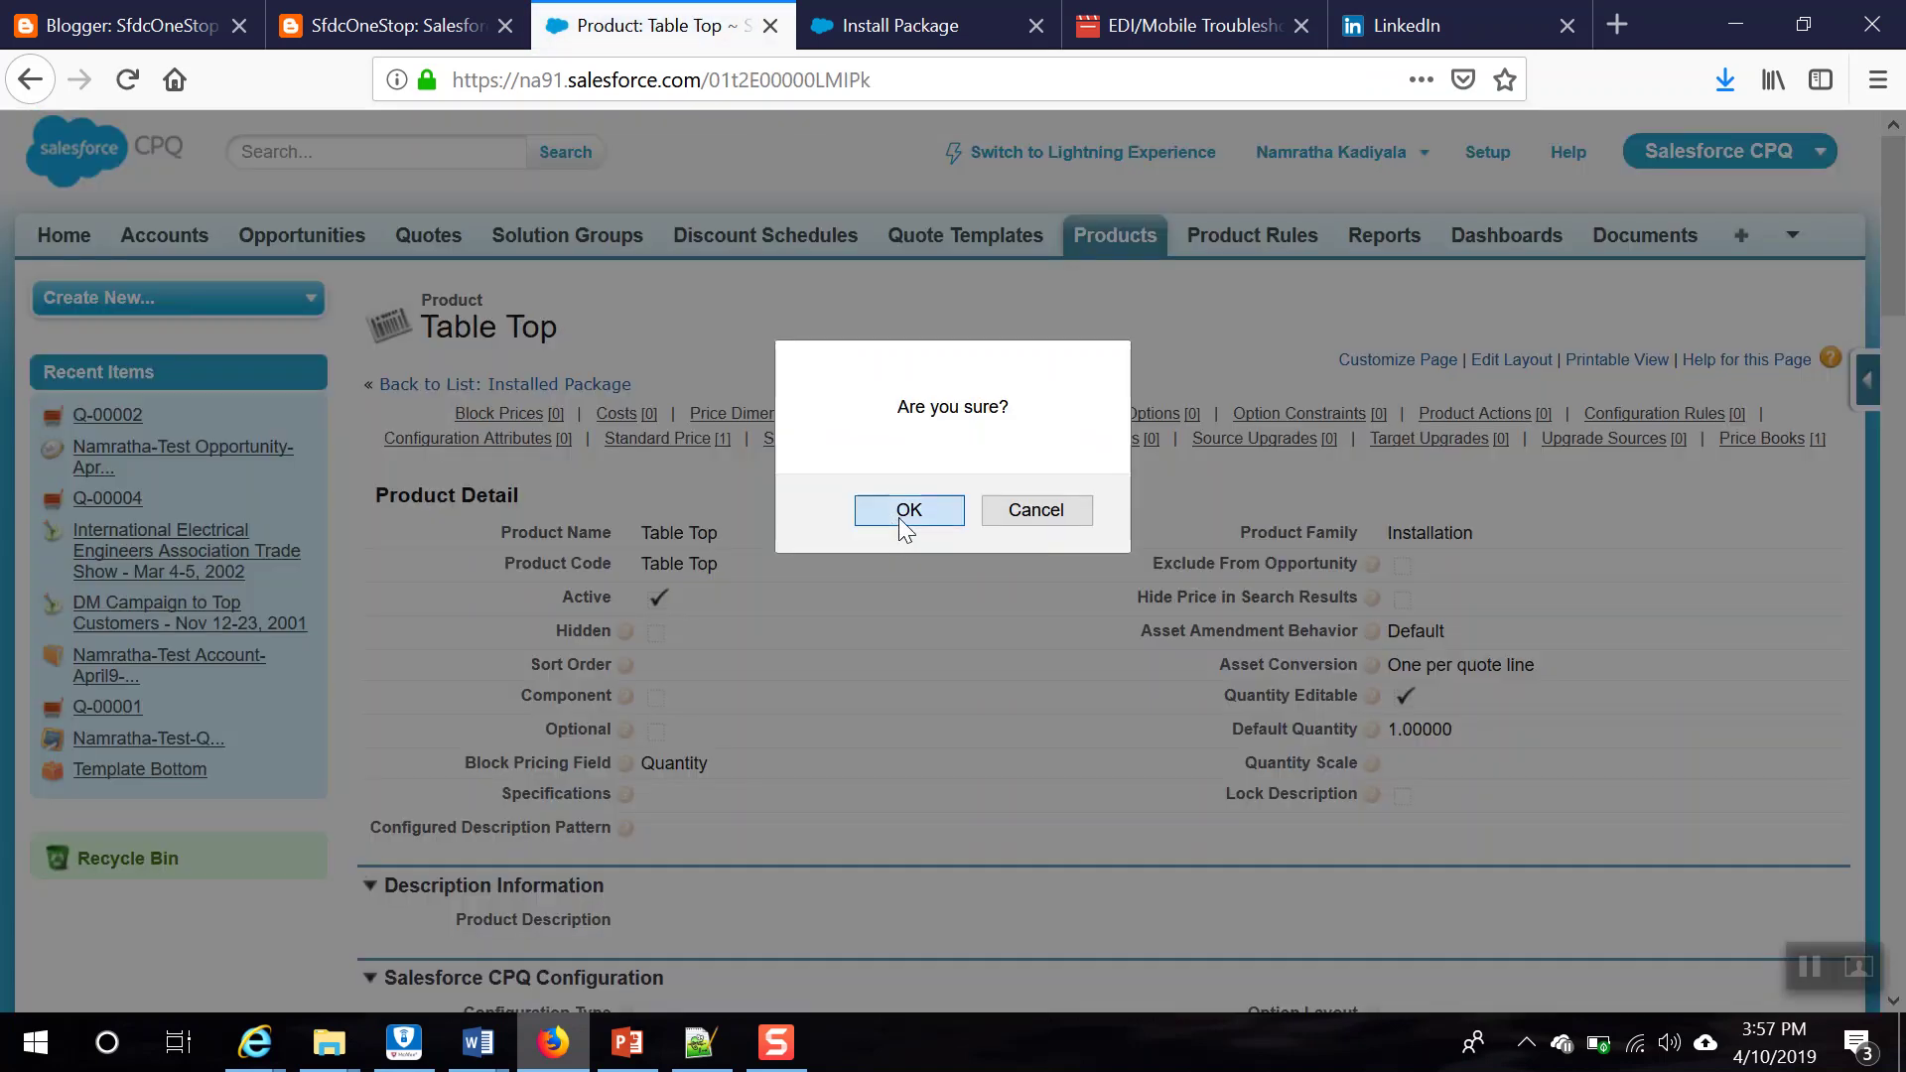
left_click(906, 511)
Step: Delete the UV product that has the Kent Water Purifier description
scroll(435, 799, "down", 5)
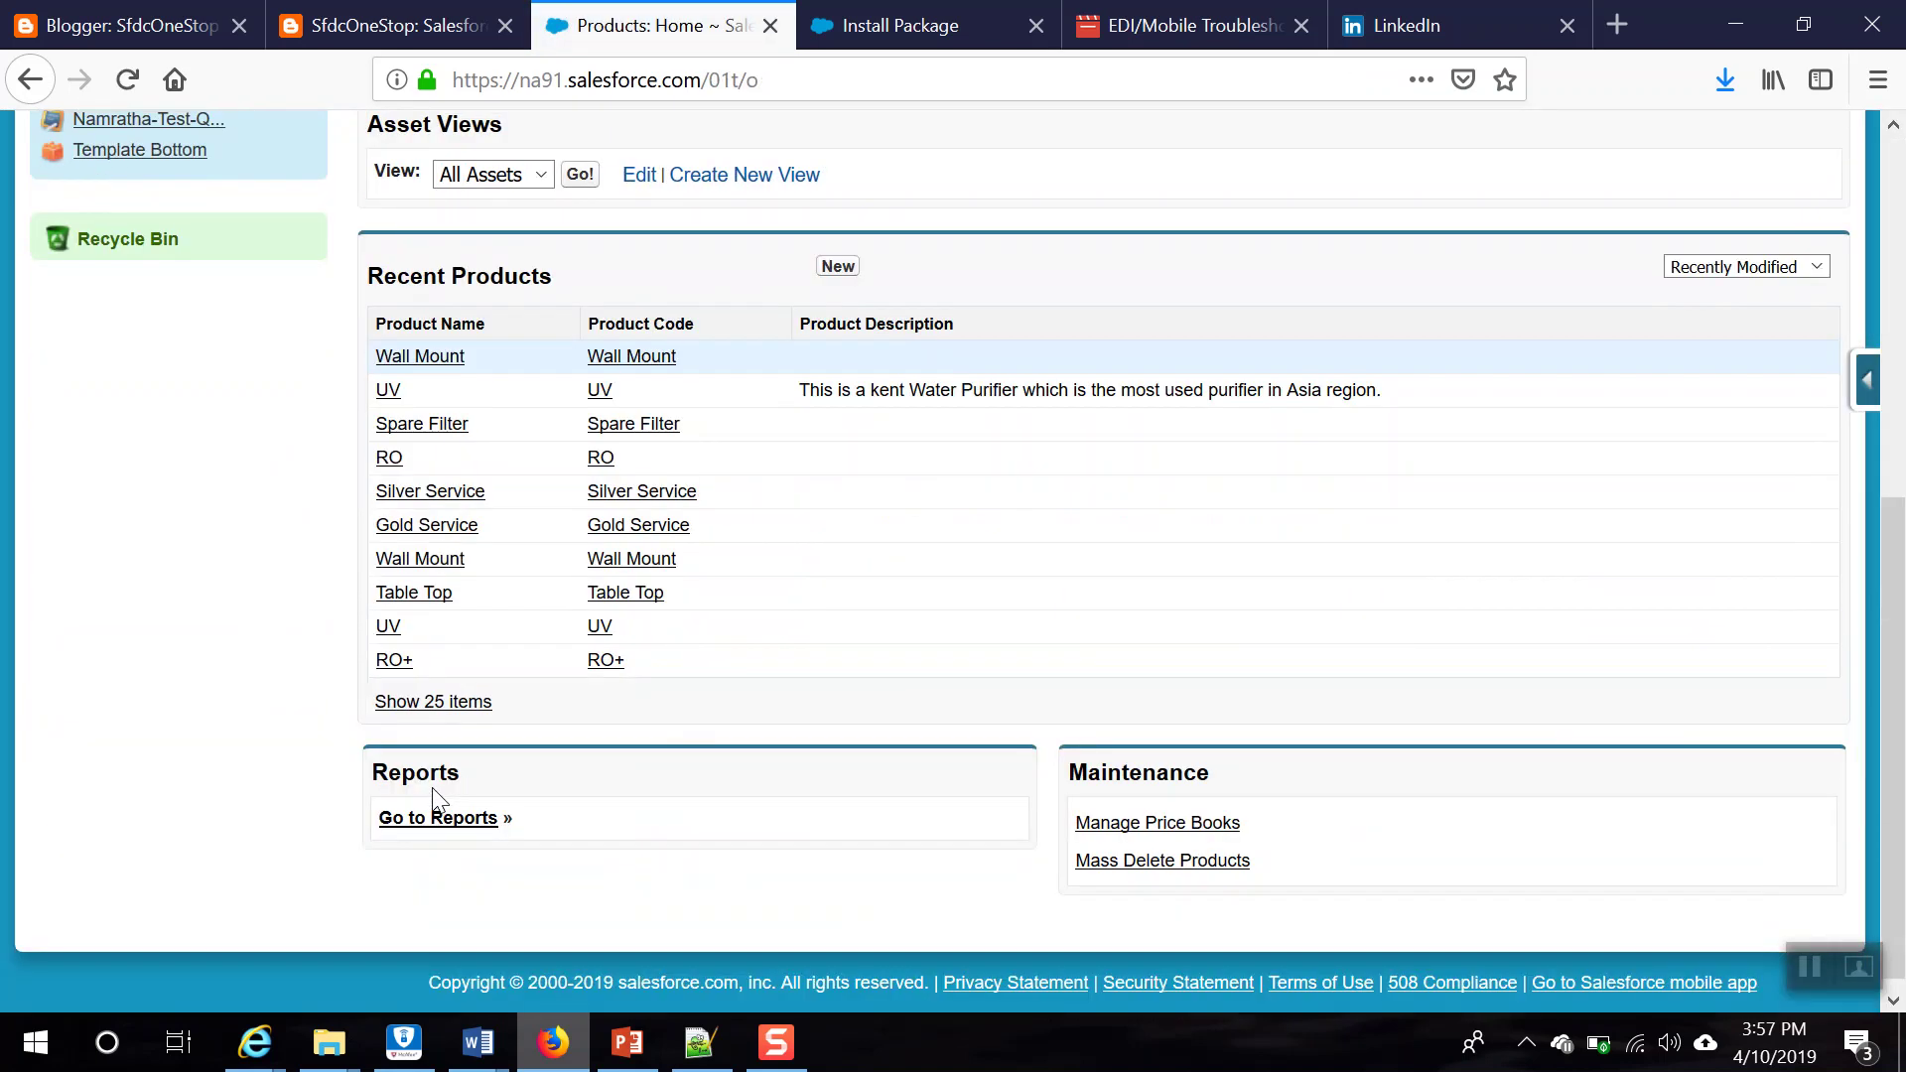
scroll(779, 660, "up", 3)
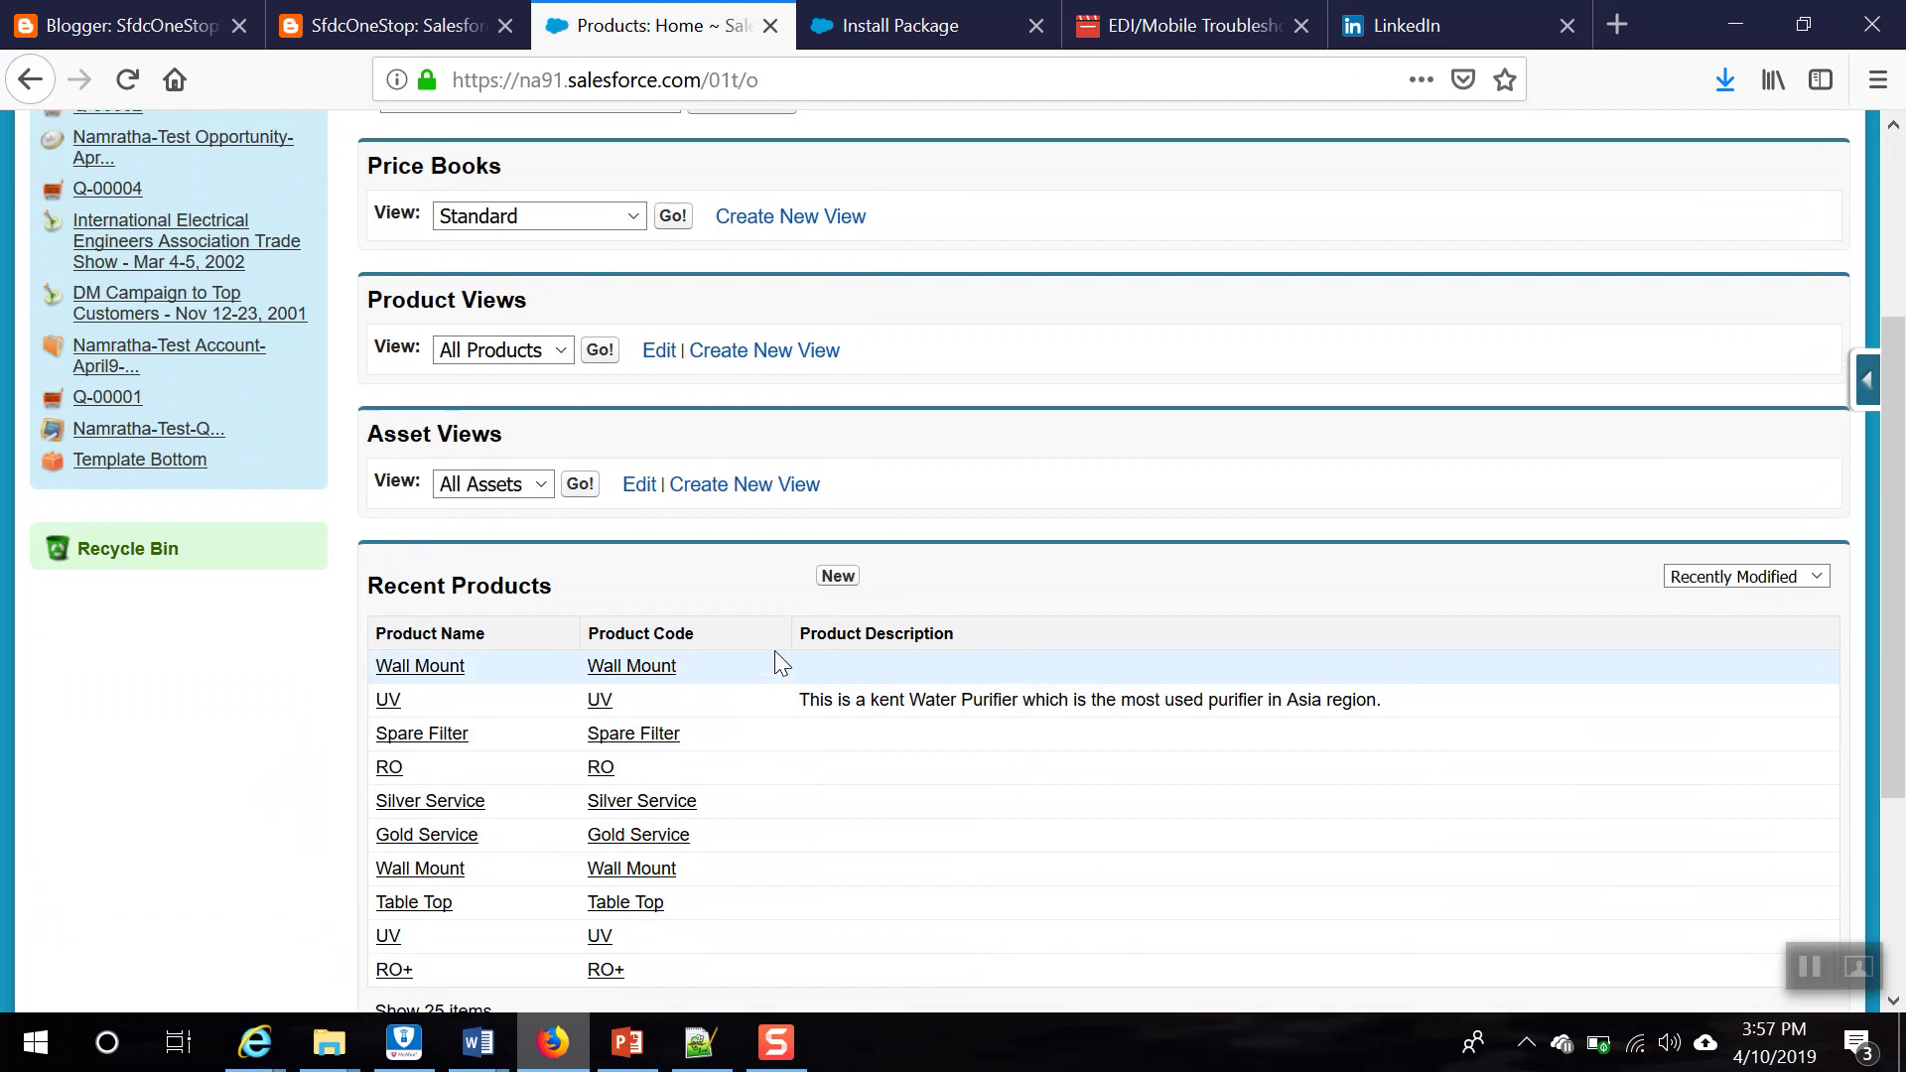
left_click(388, 703)
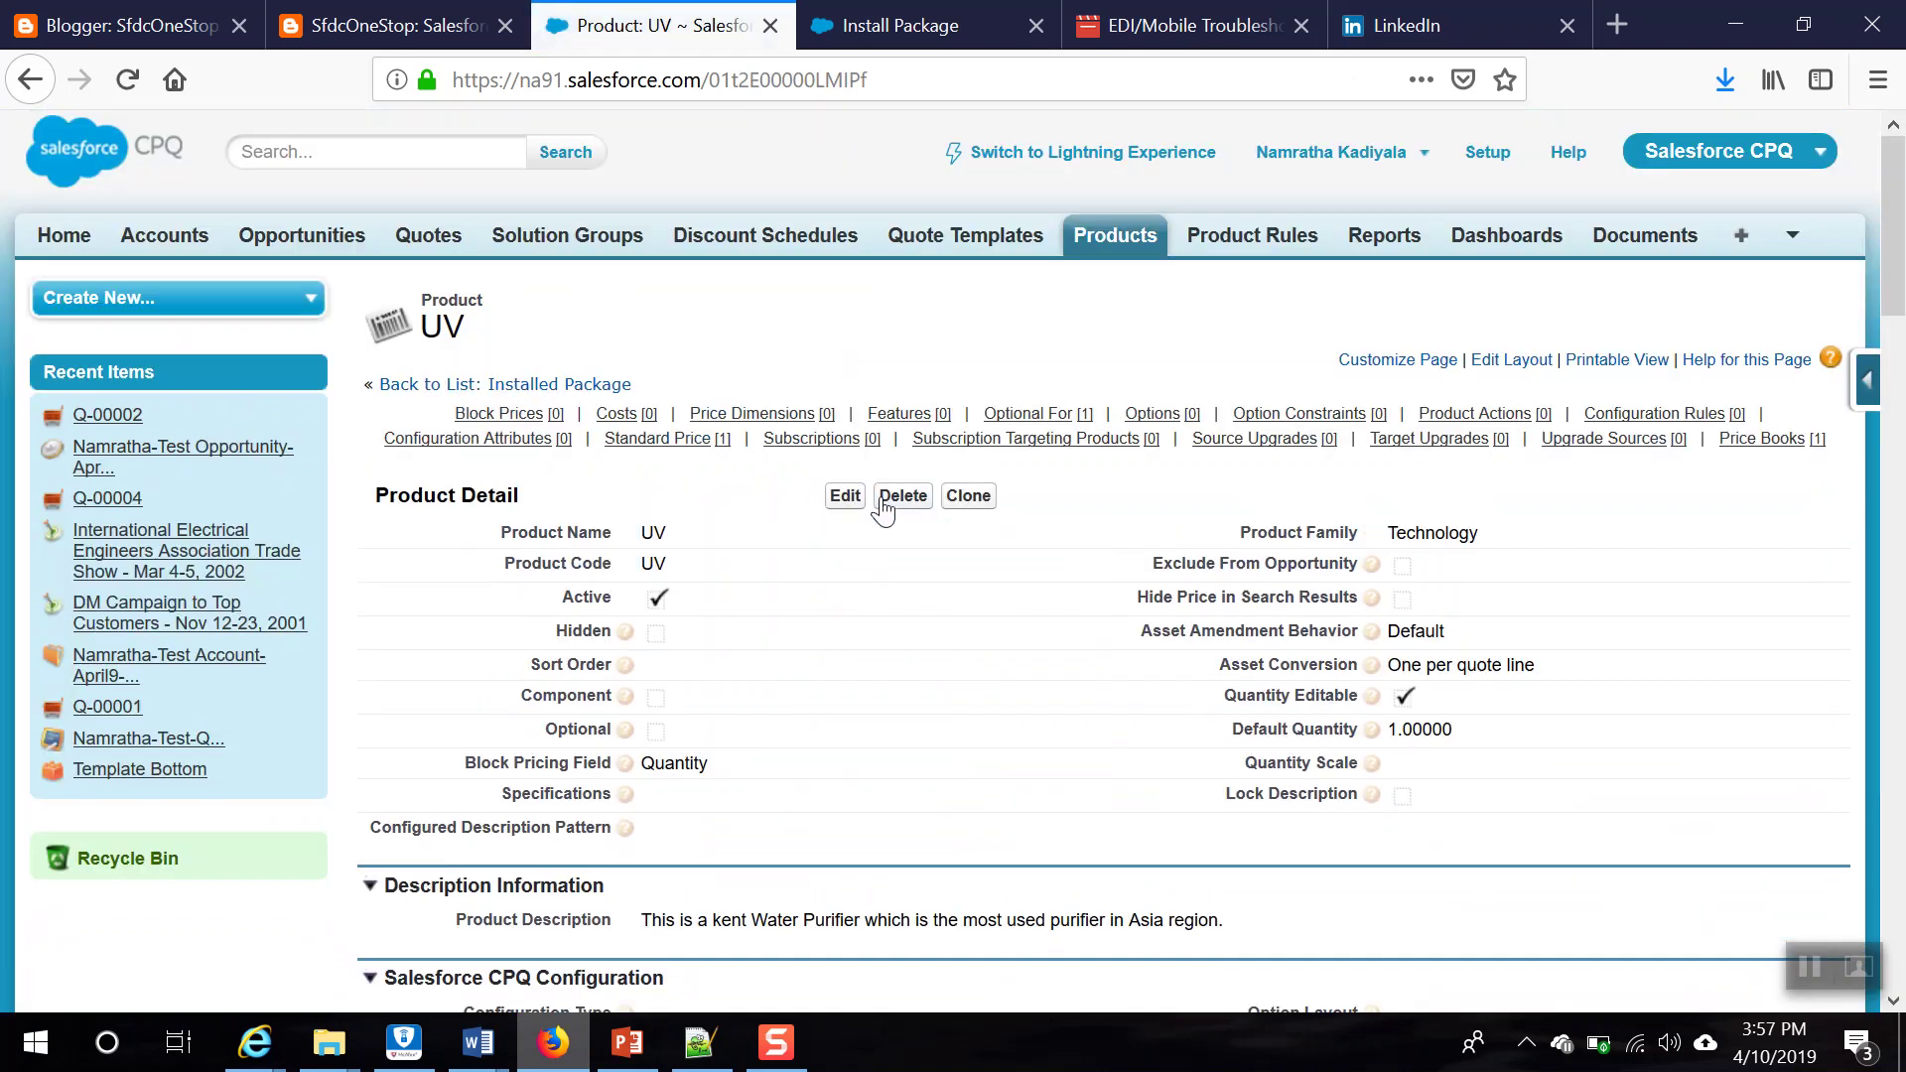
left_click(880, 512)
left_click(899, 508)
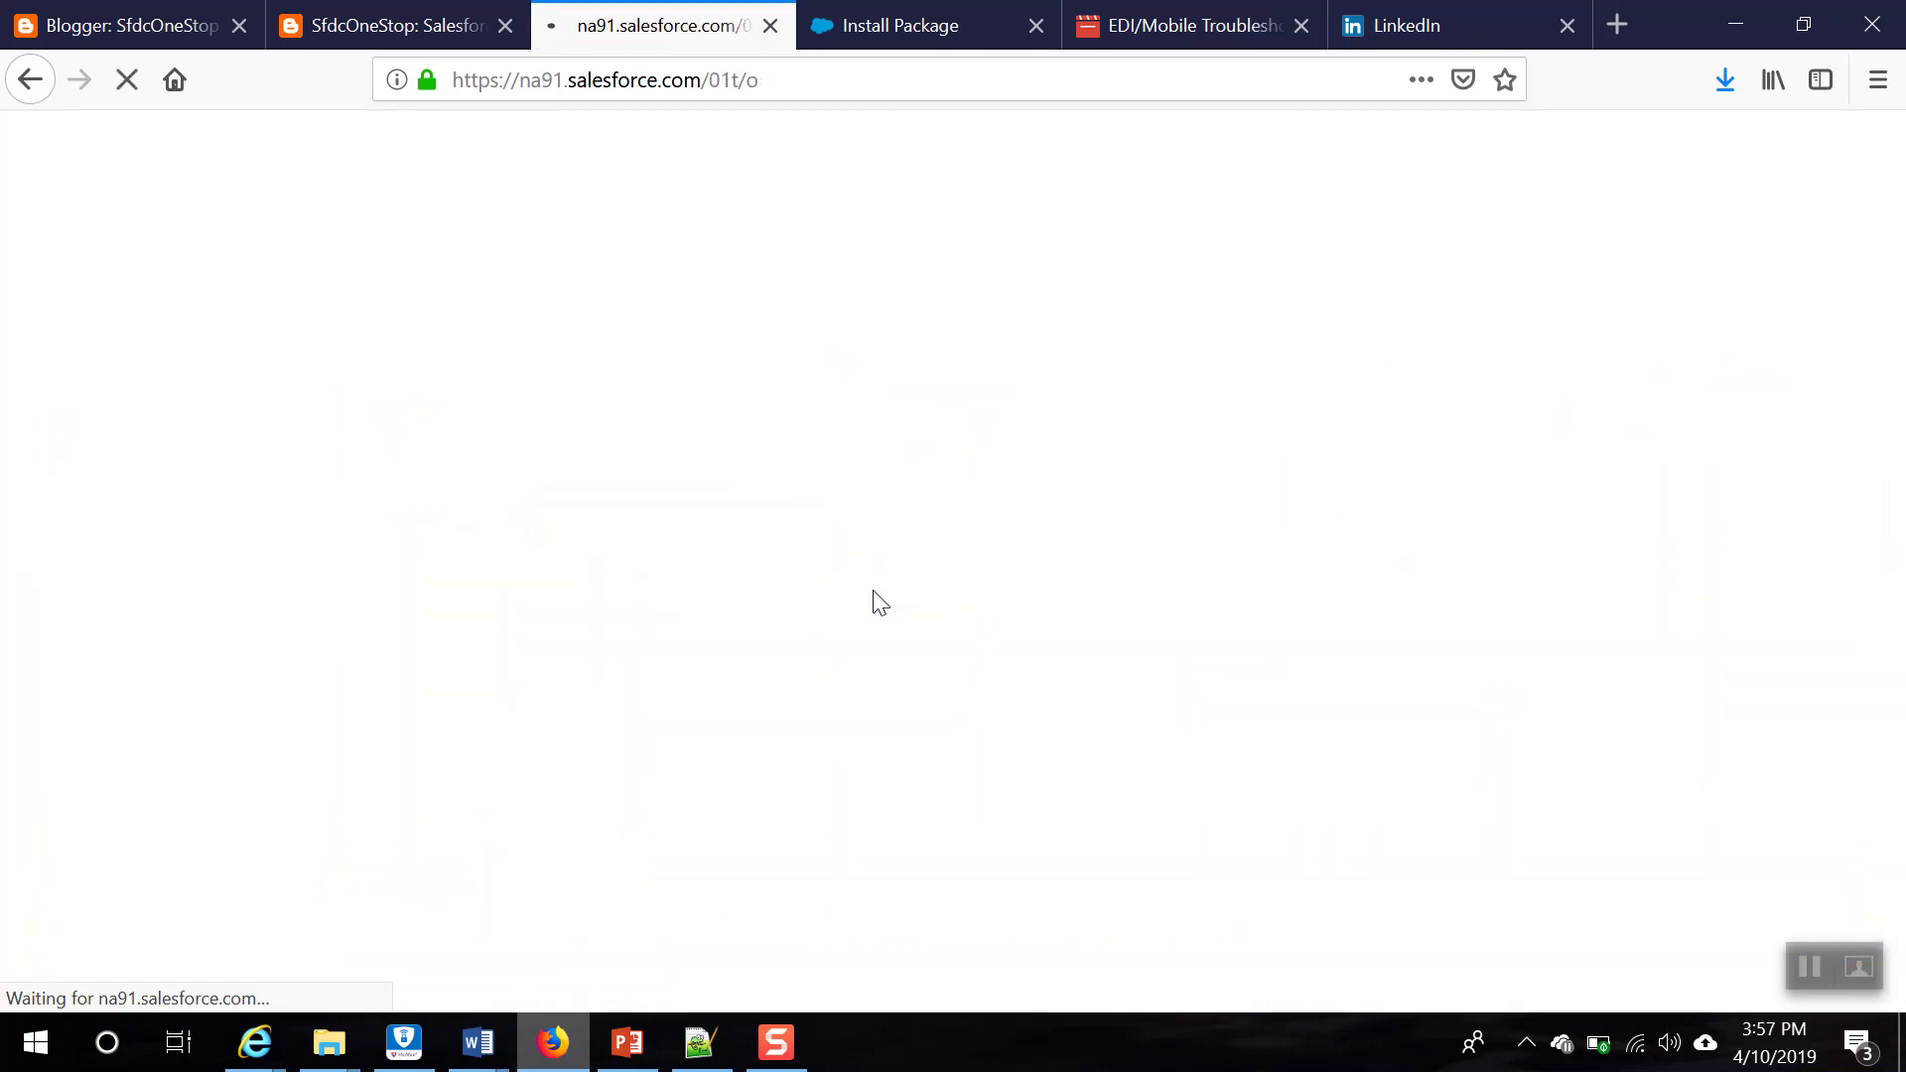
Step: Start a new product with the name Kent and the product code Kent, and mark it as active
scroll(815, 740, "down", 2)
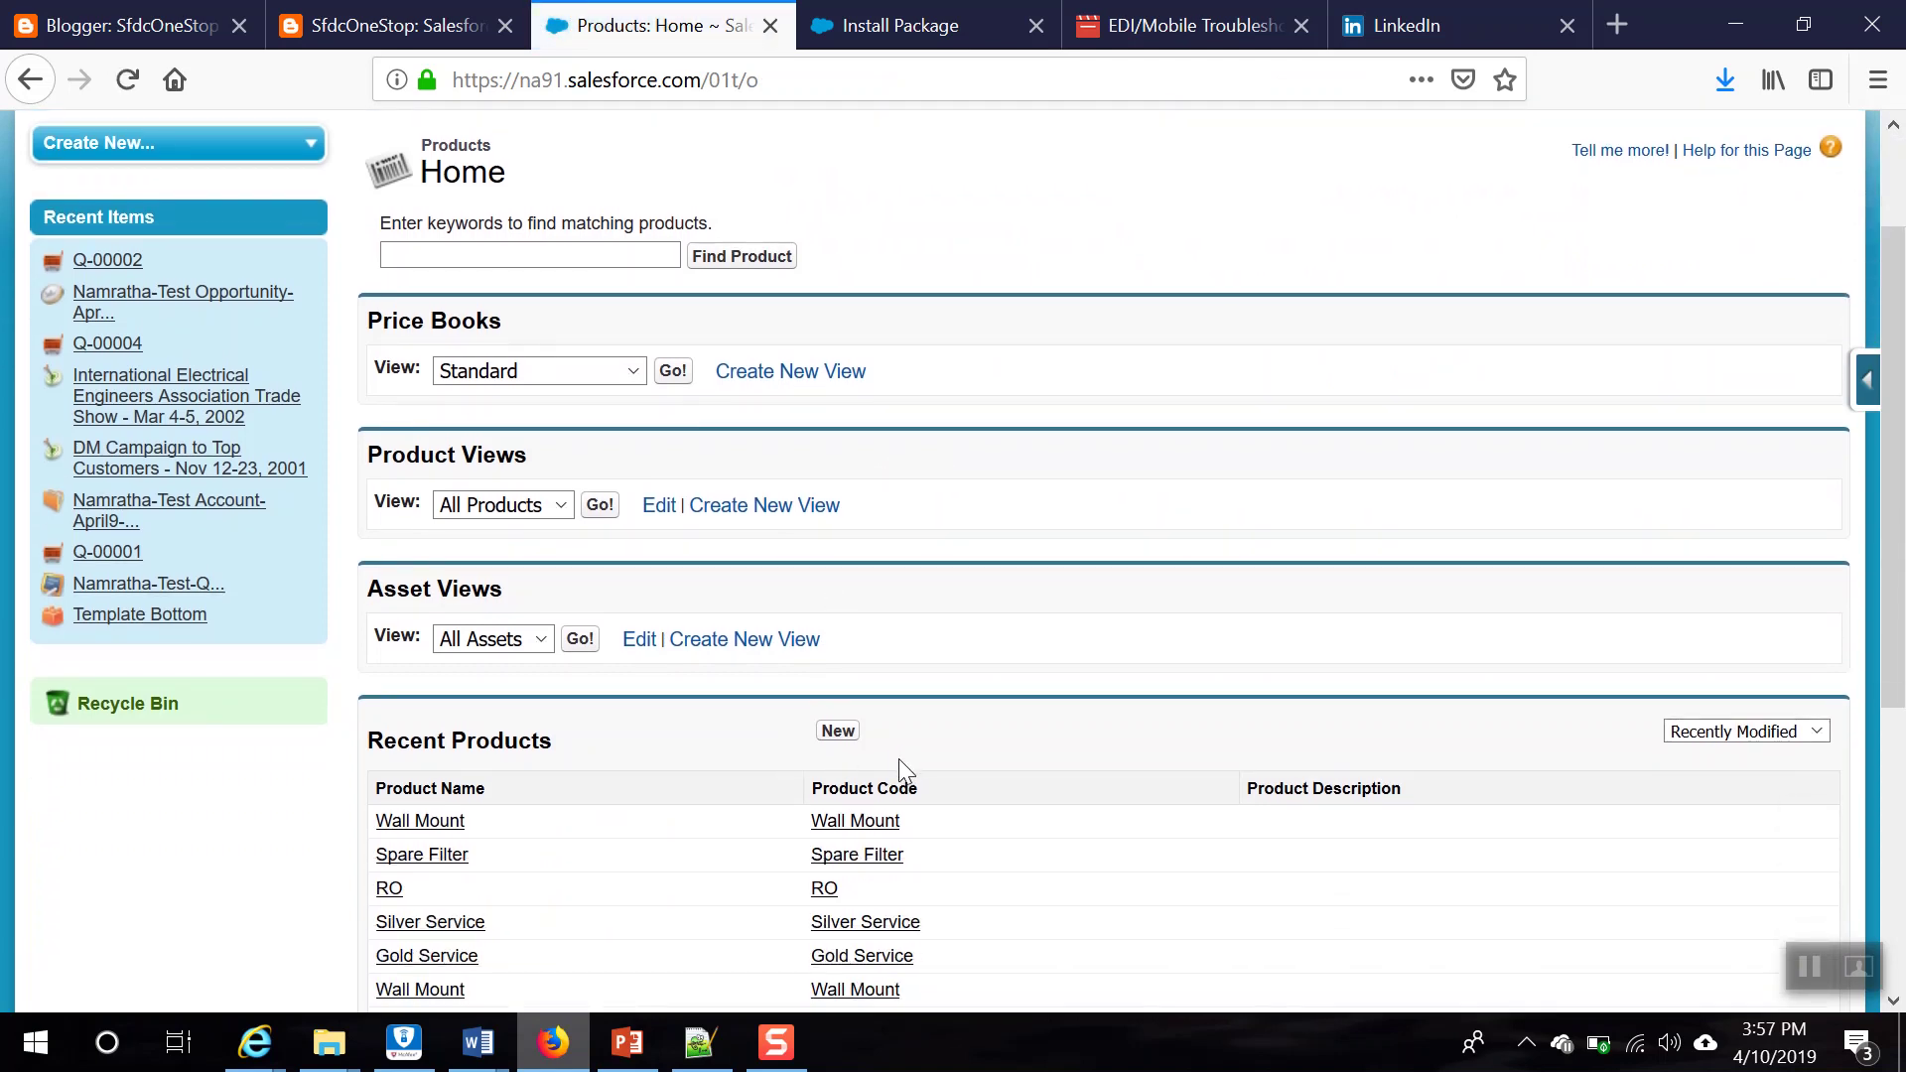
left_click(835, 734)
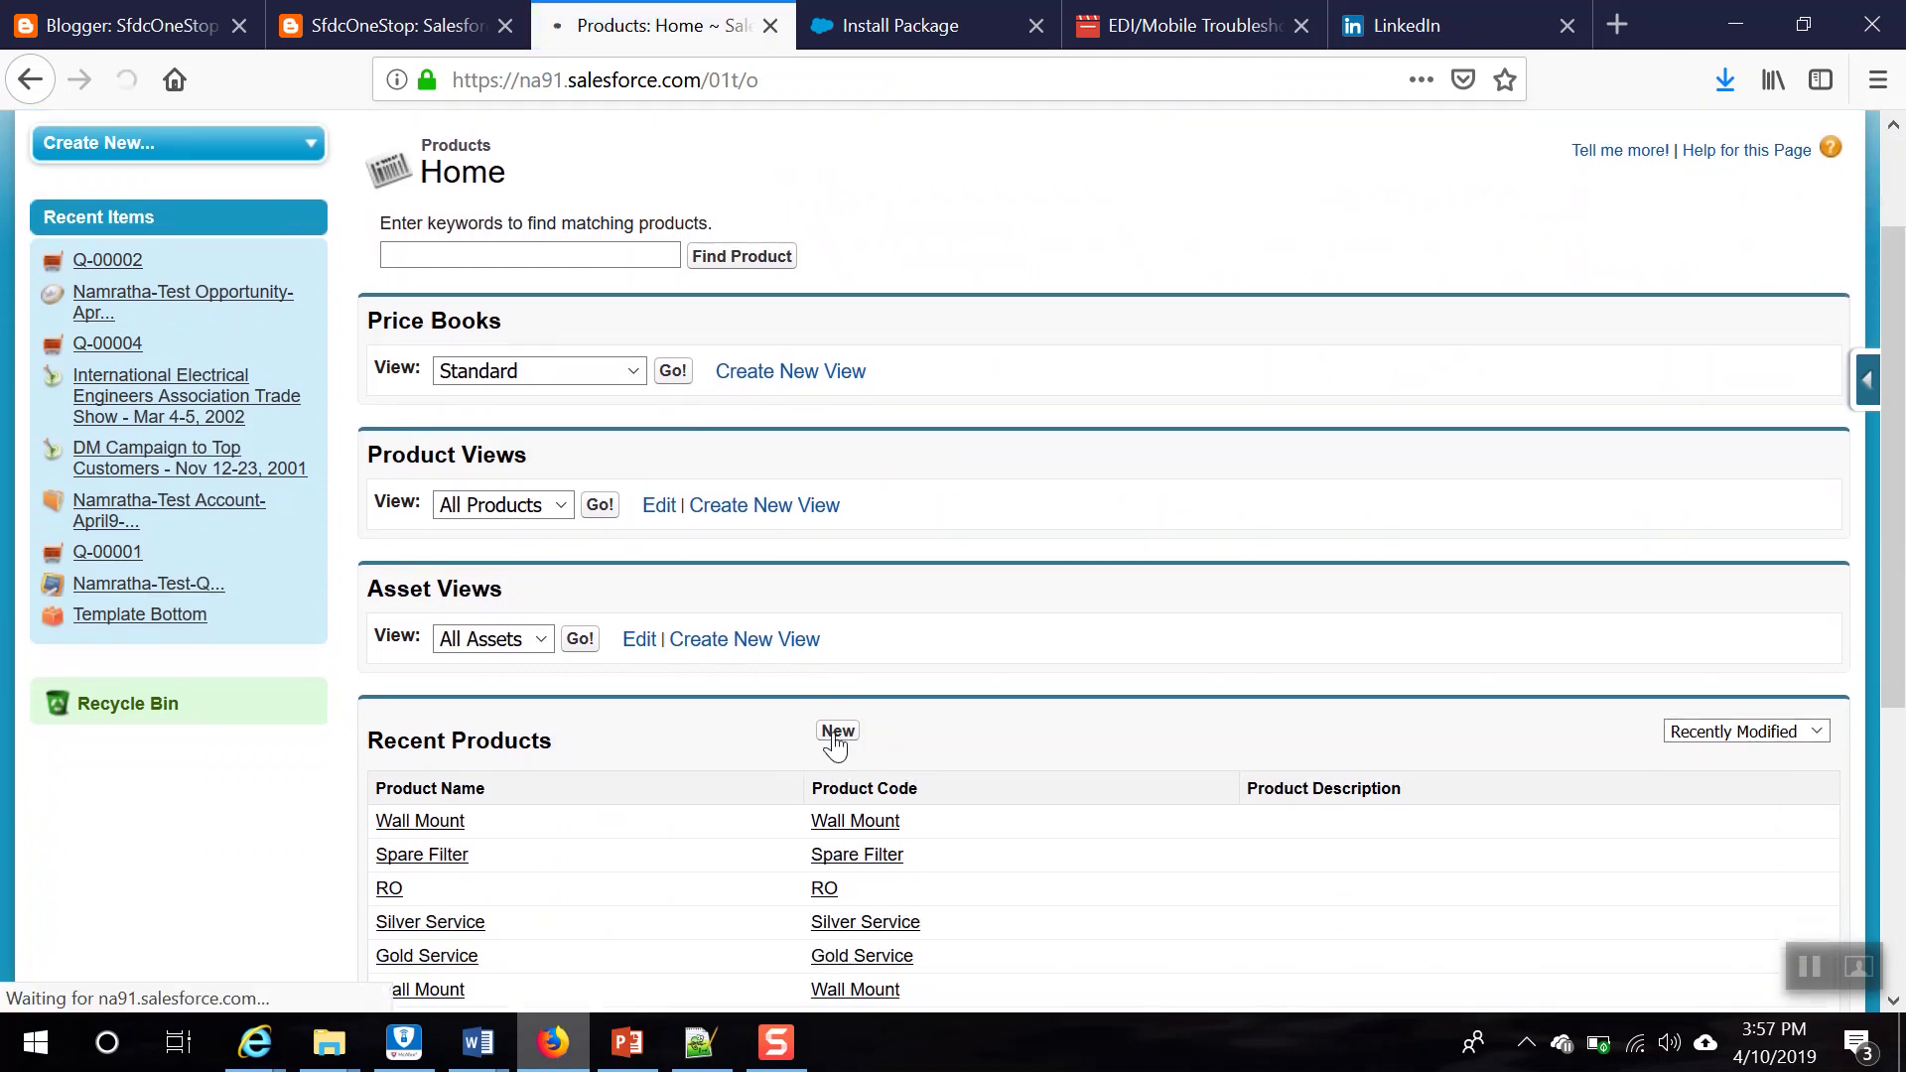
left_click(697, 544)
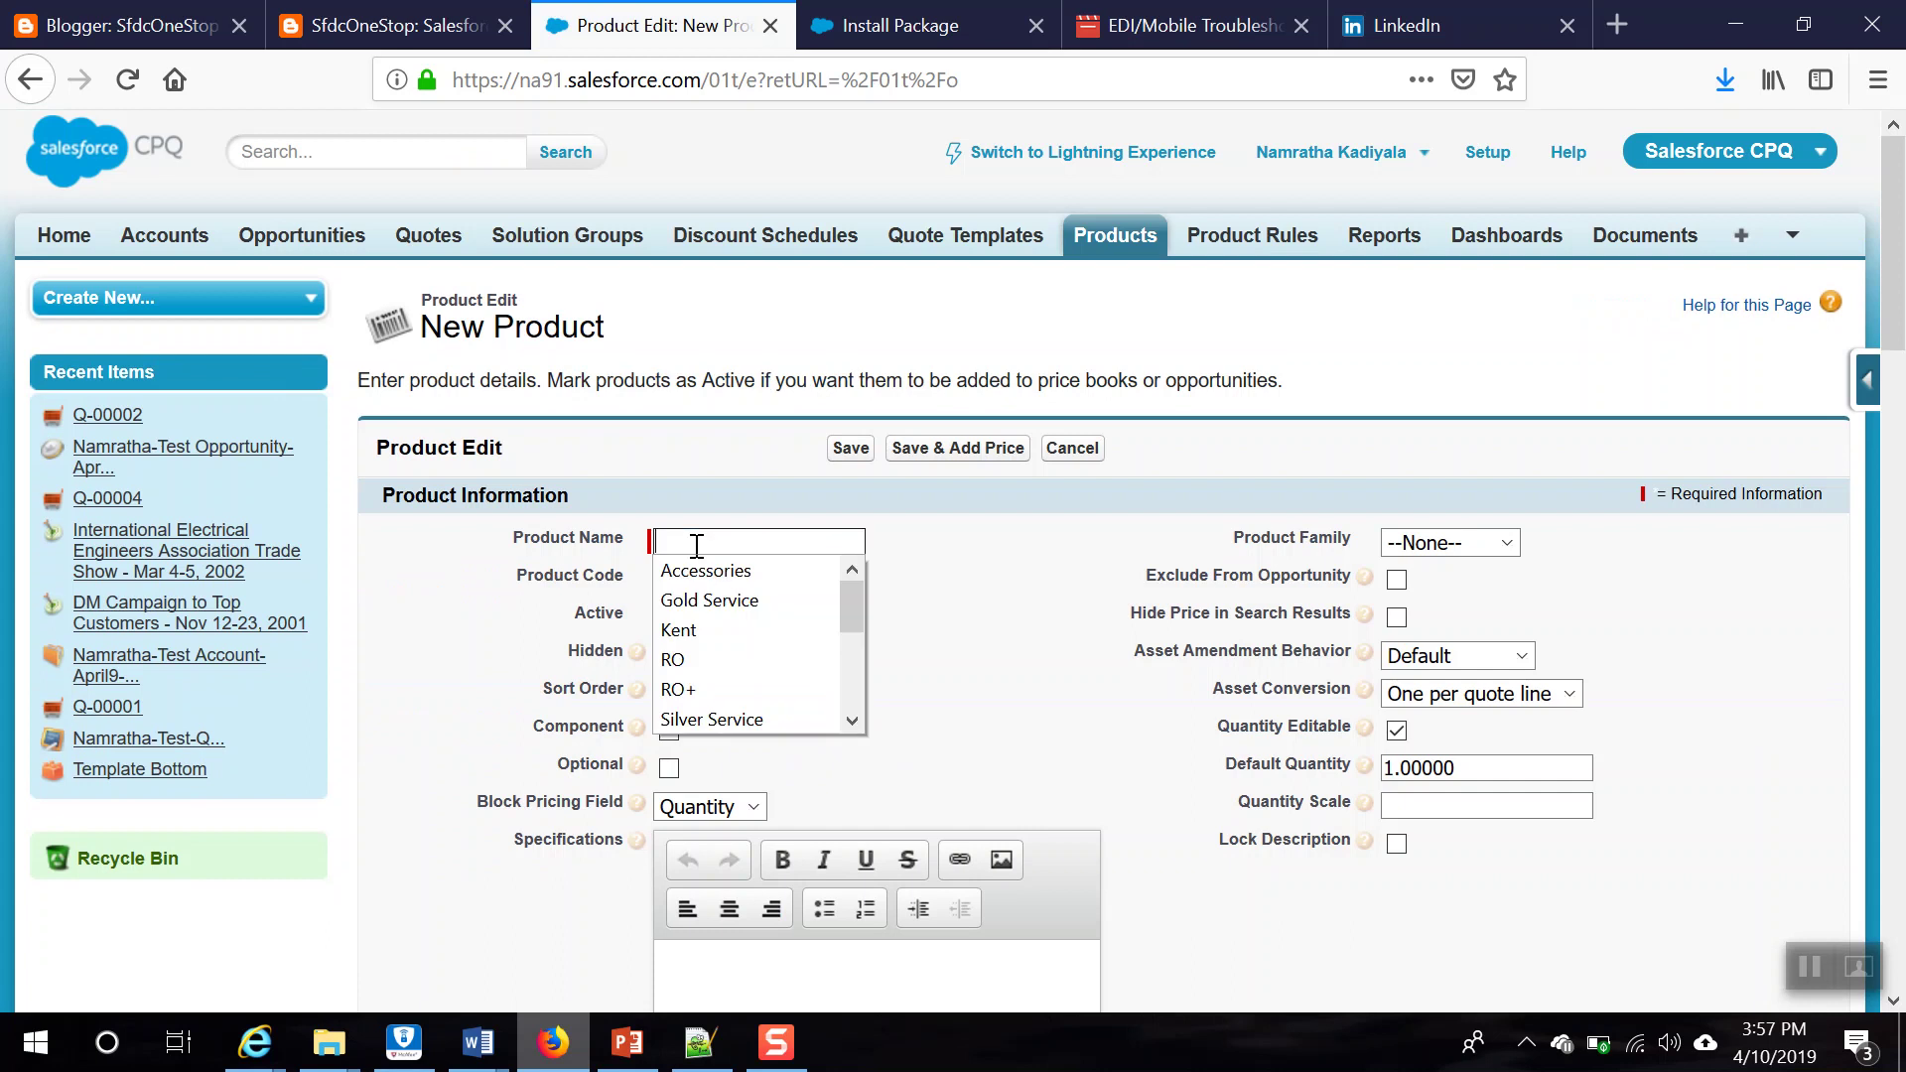
type("Kent")
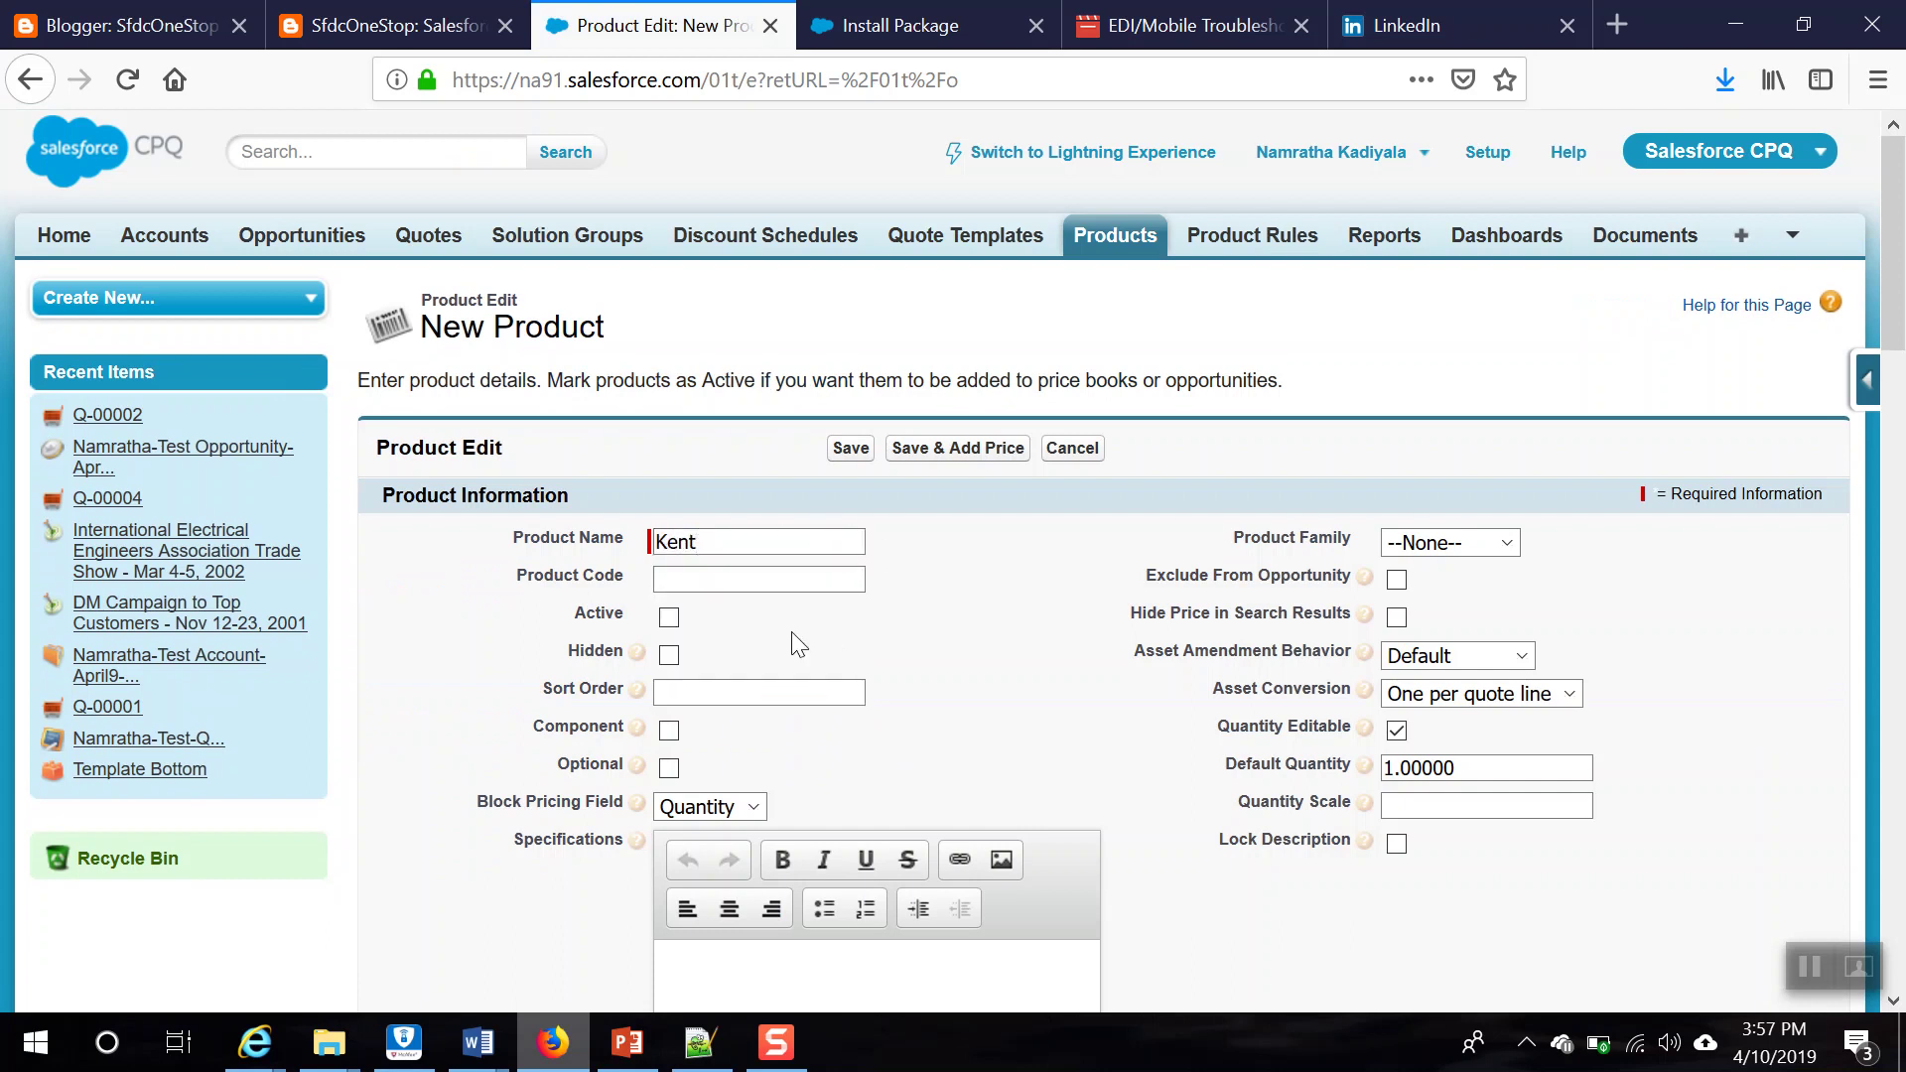
left_click(698, 584)
type("Kent")
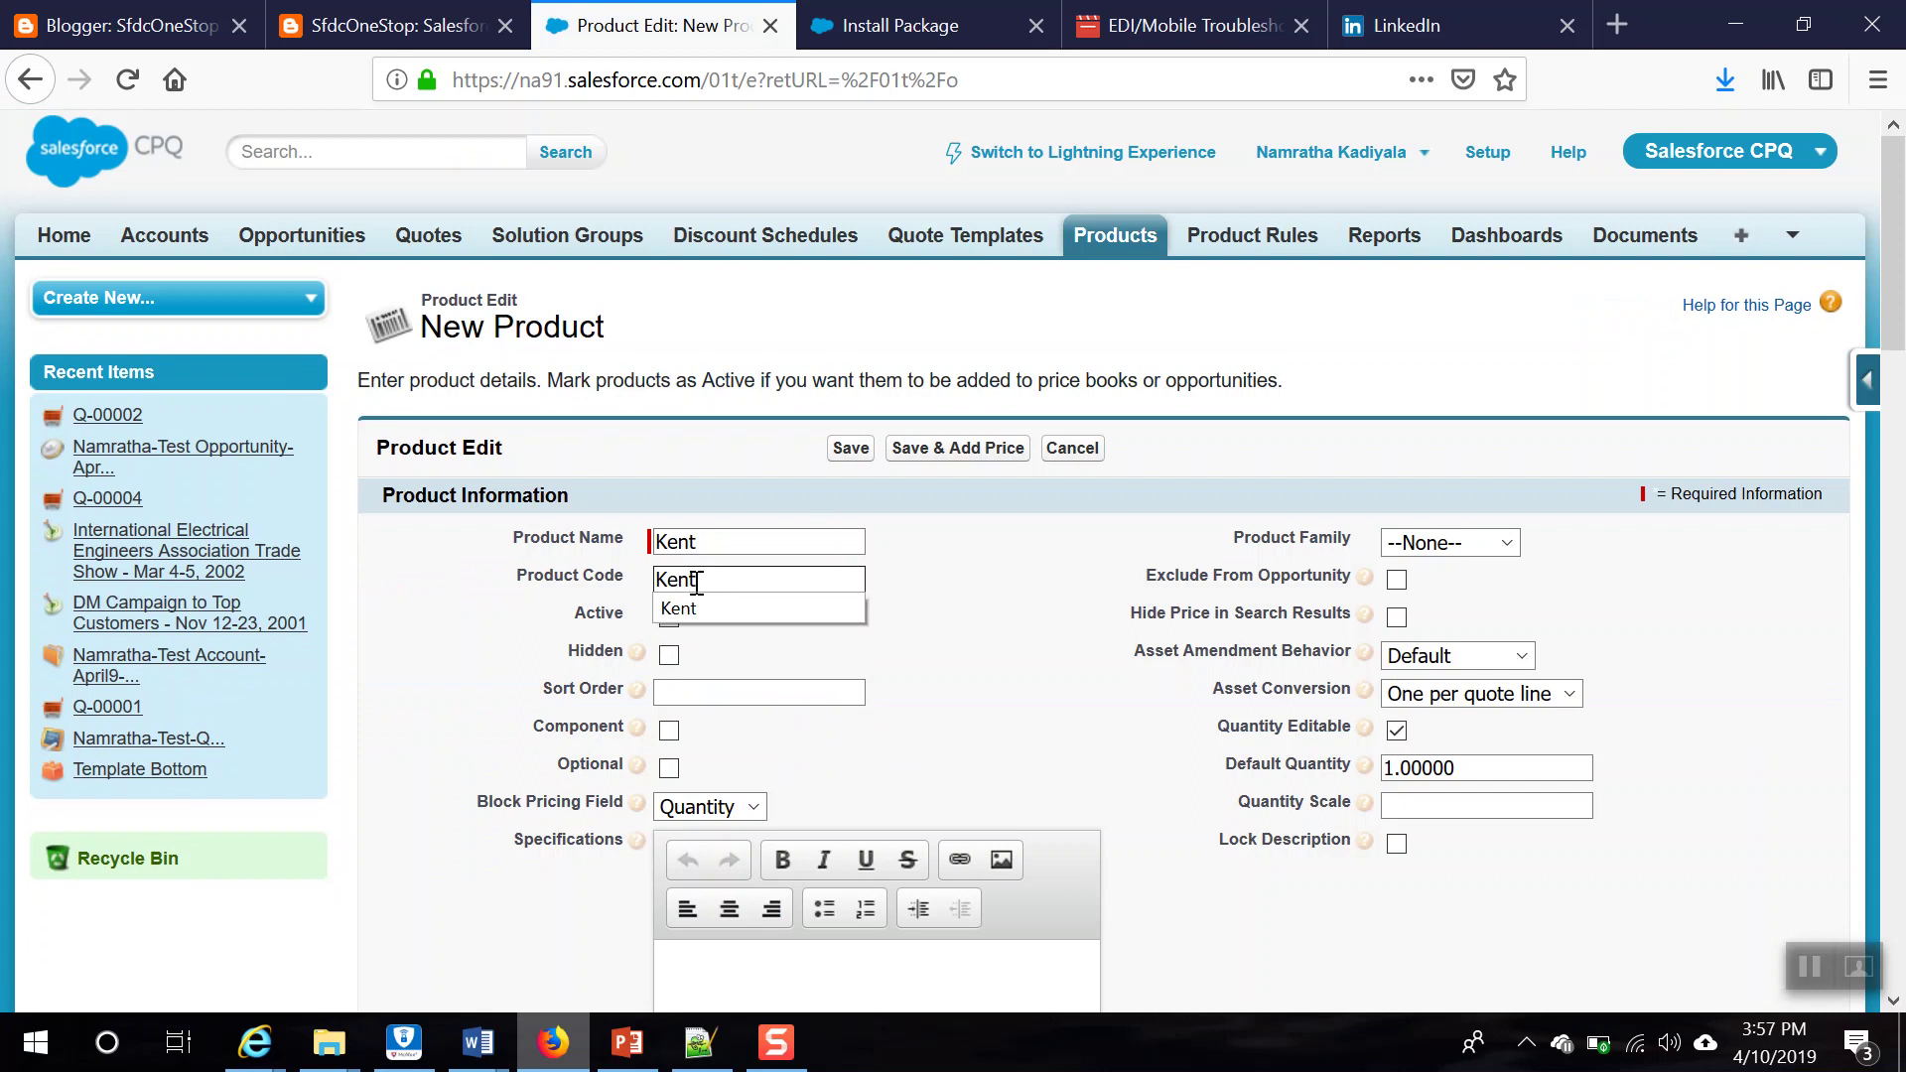
left_click(996, 599)
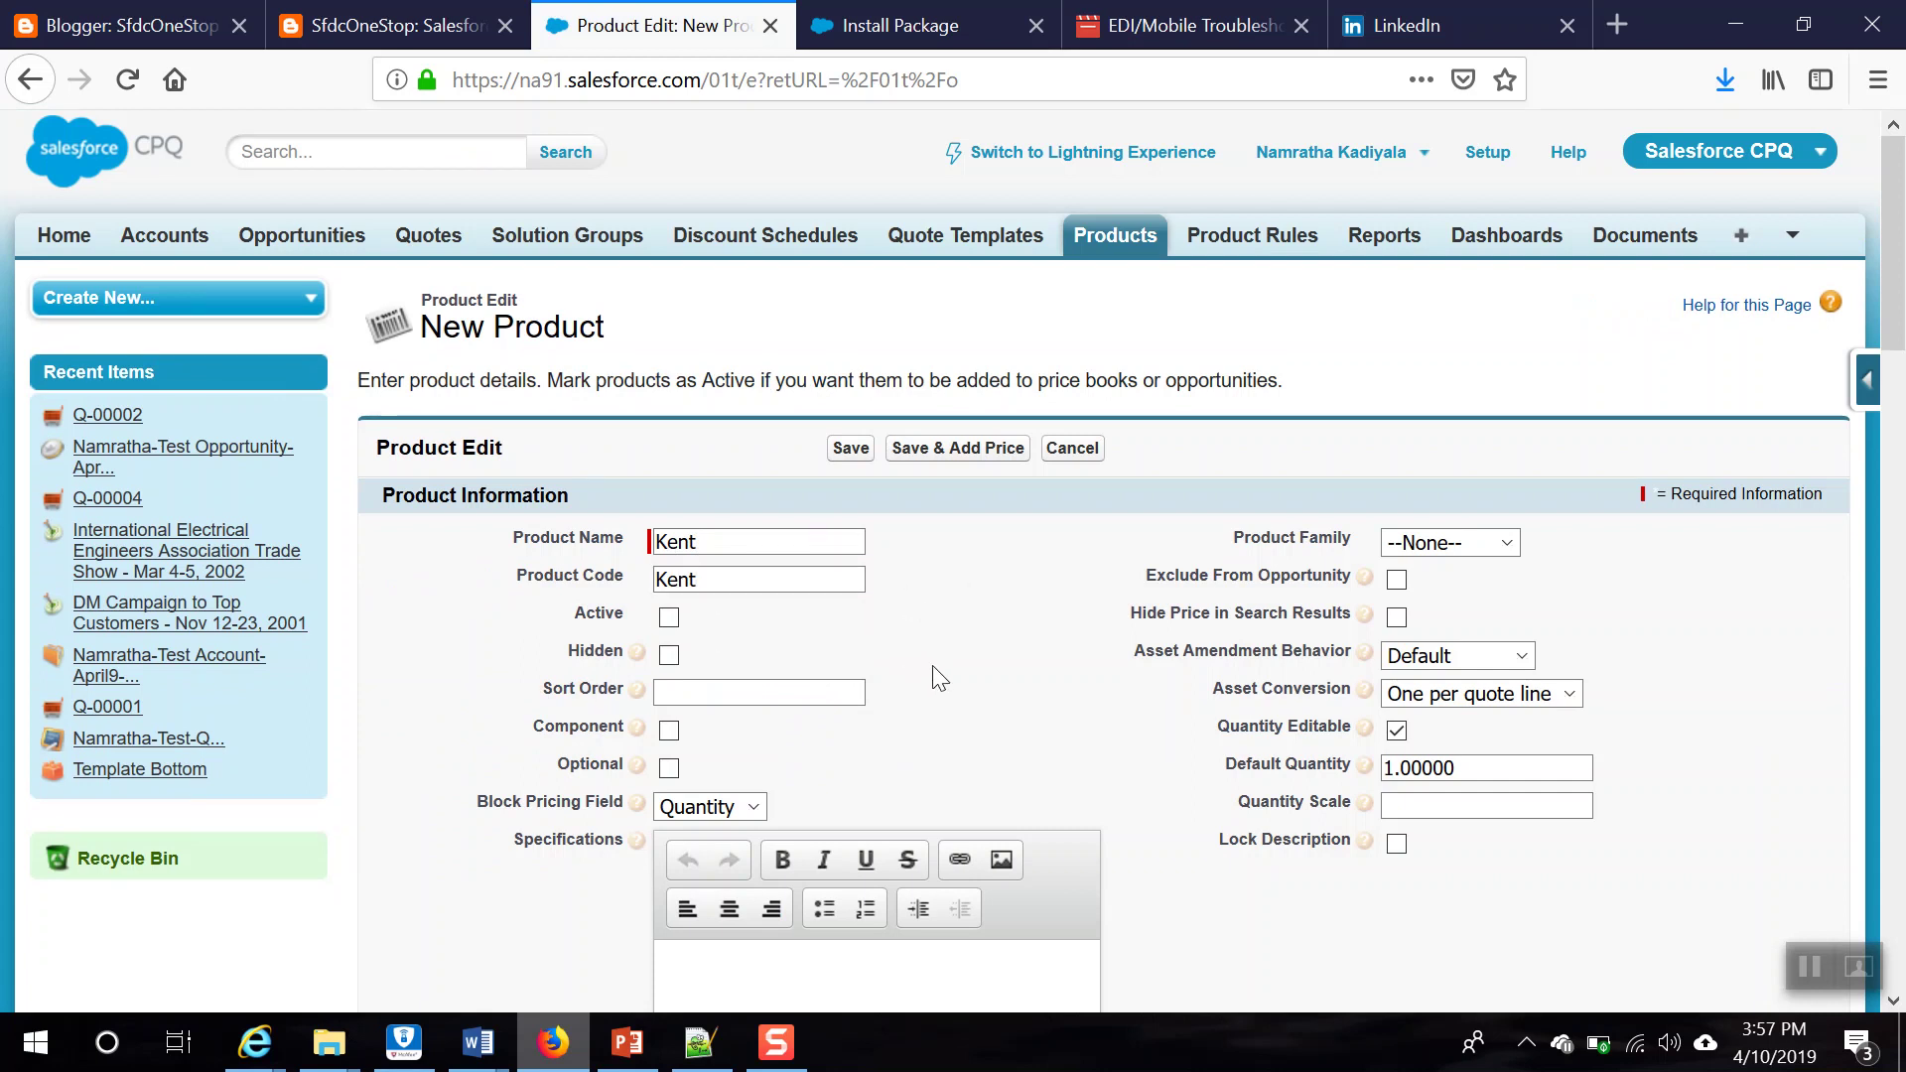
left_click(667, 619)
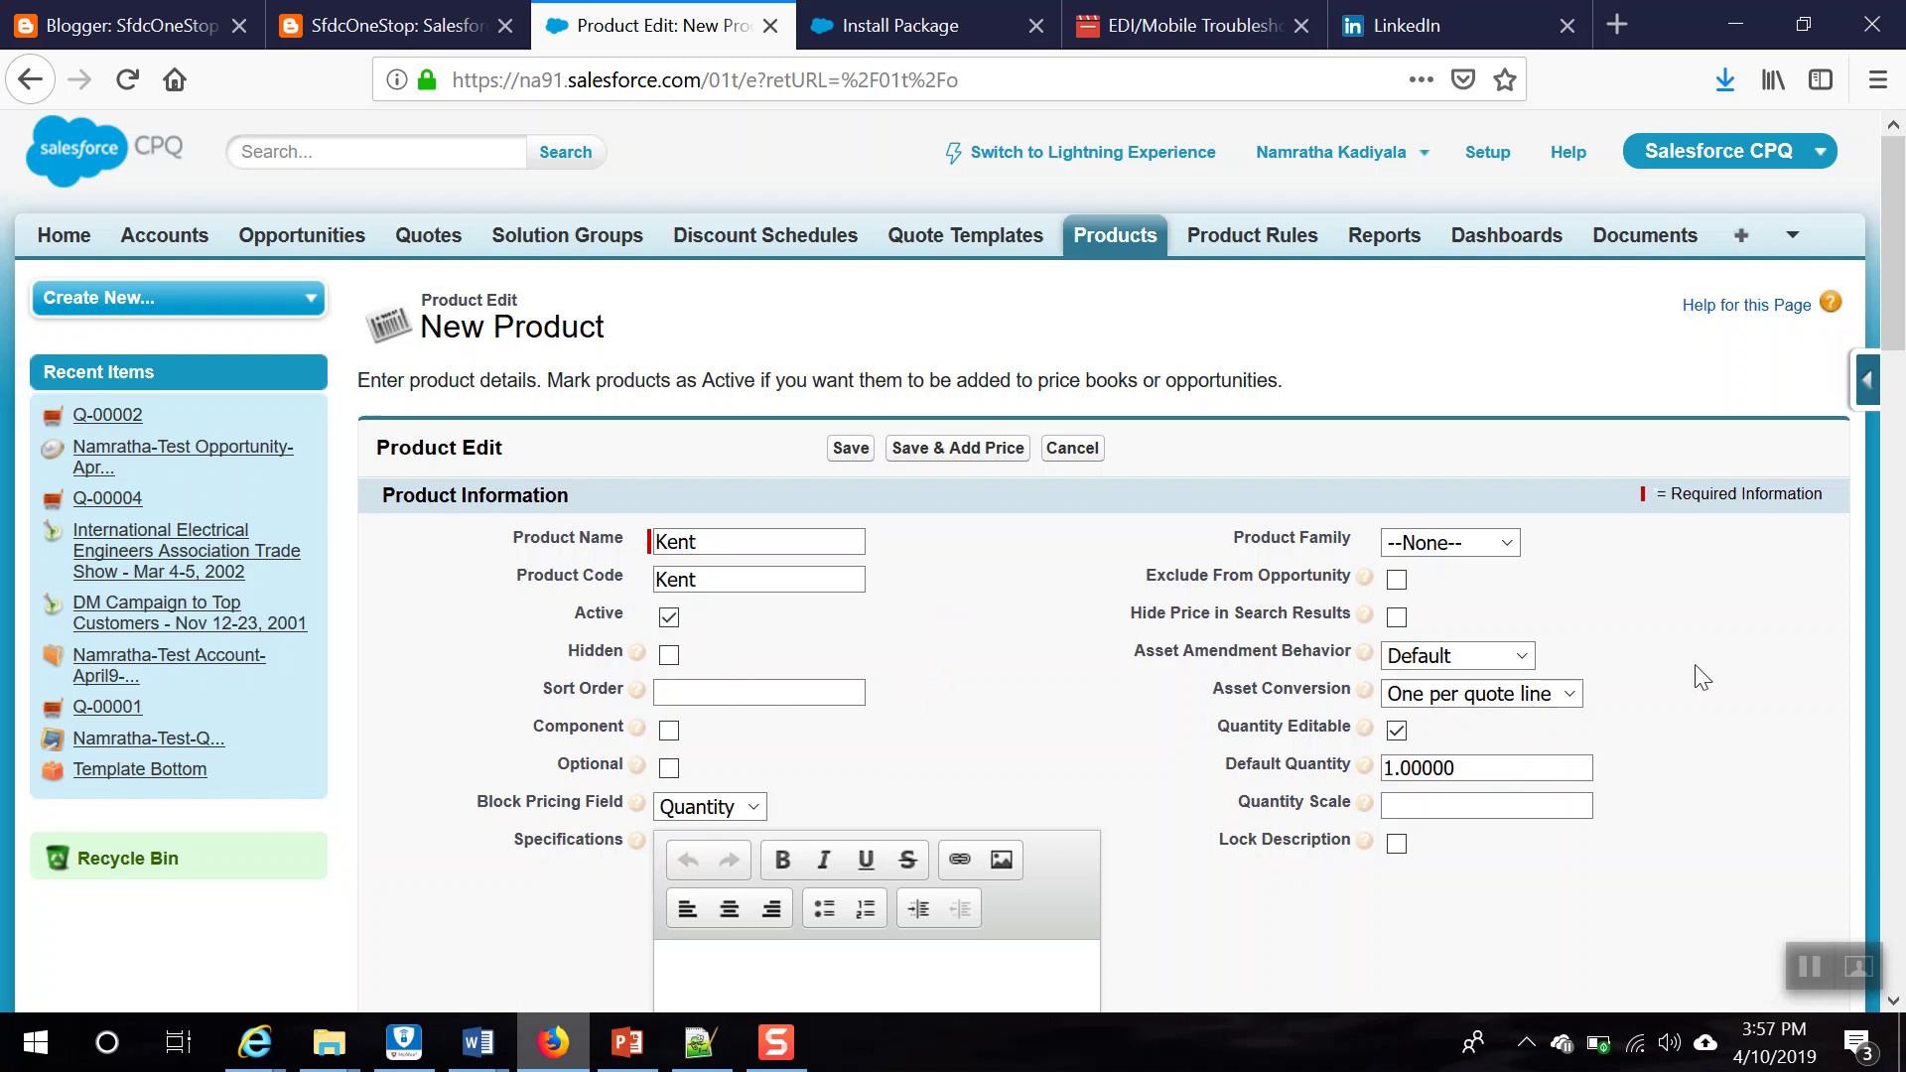
Step: Check the Product Family options, open that field's definition from the product fields and review its picklist values, highlighting Hardware
left_click(1493, 552)
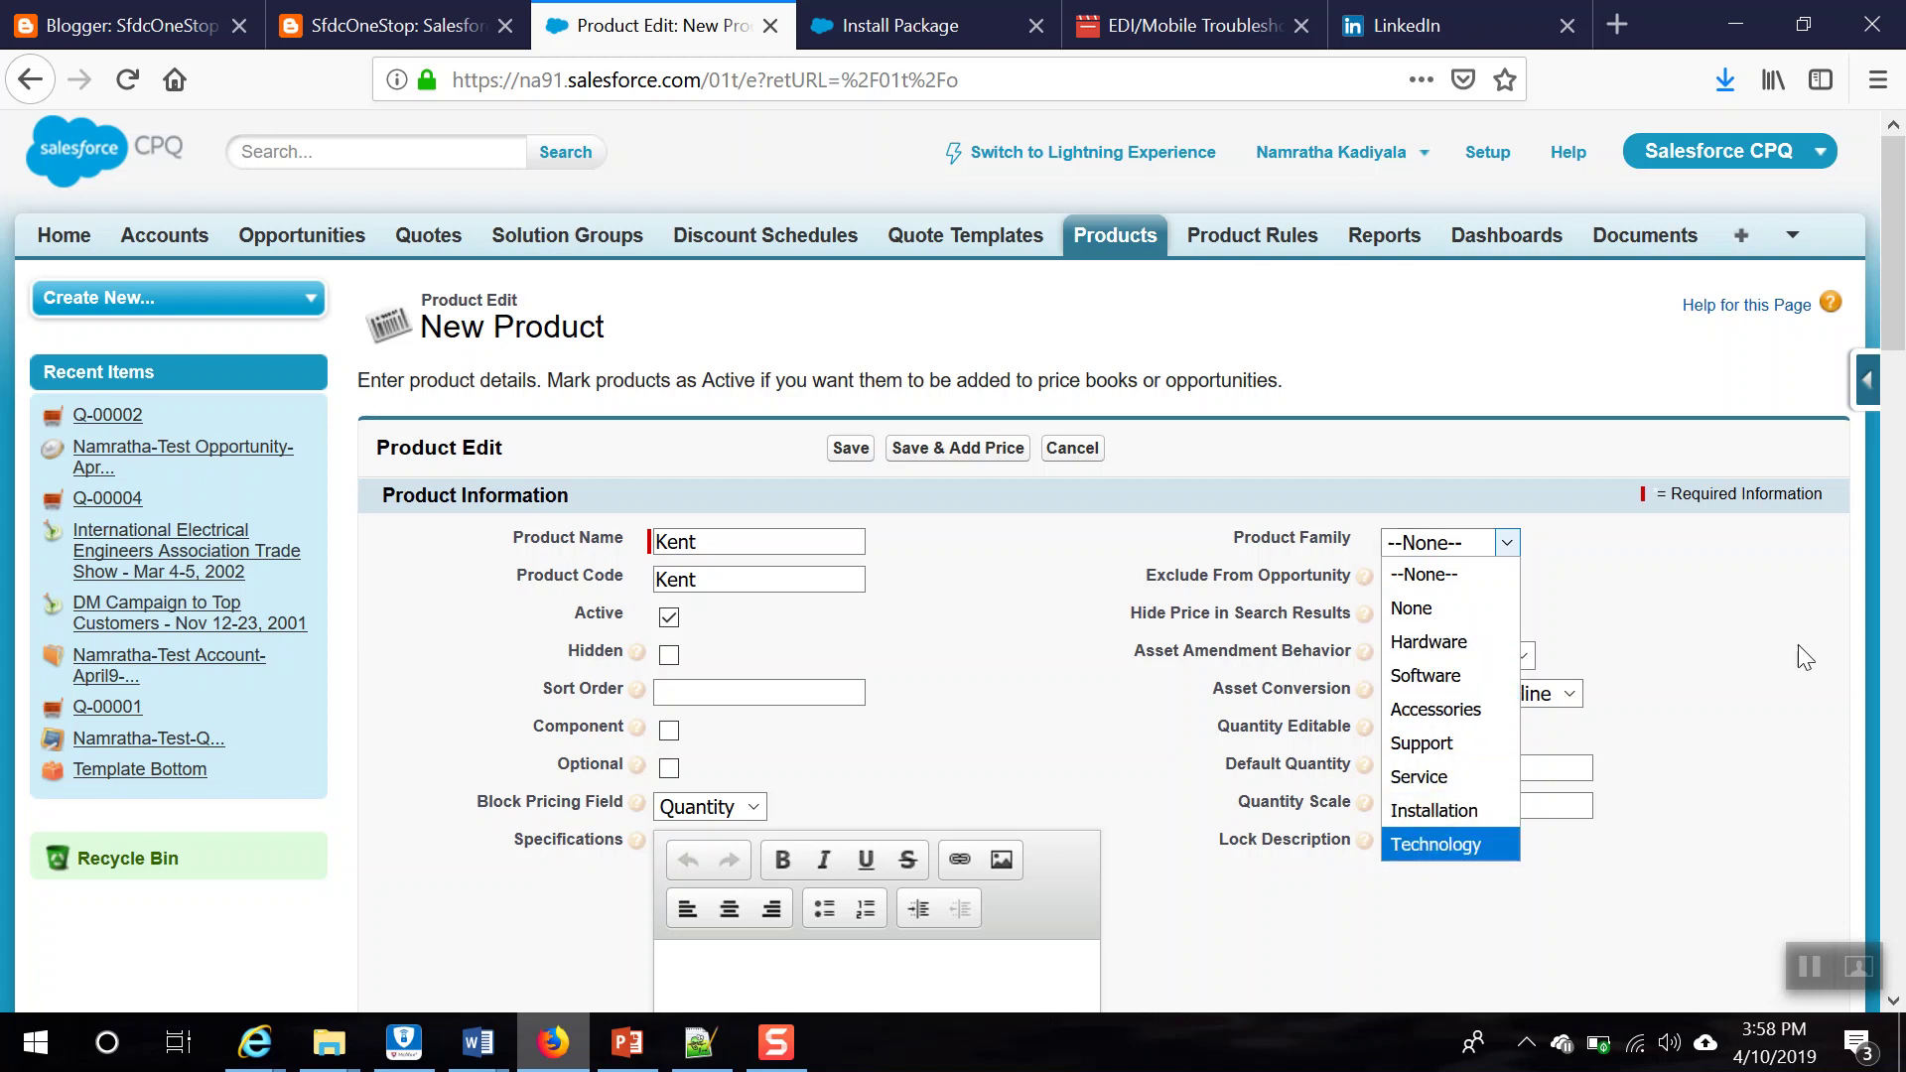
left_click(1872, 398)
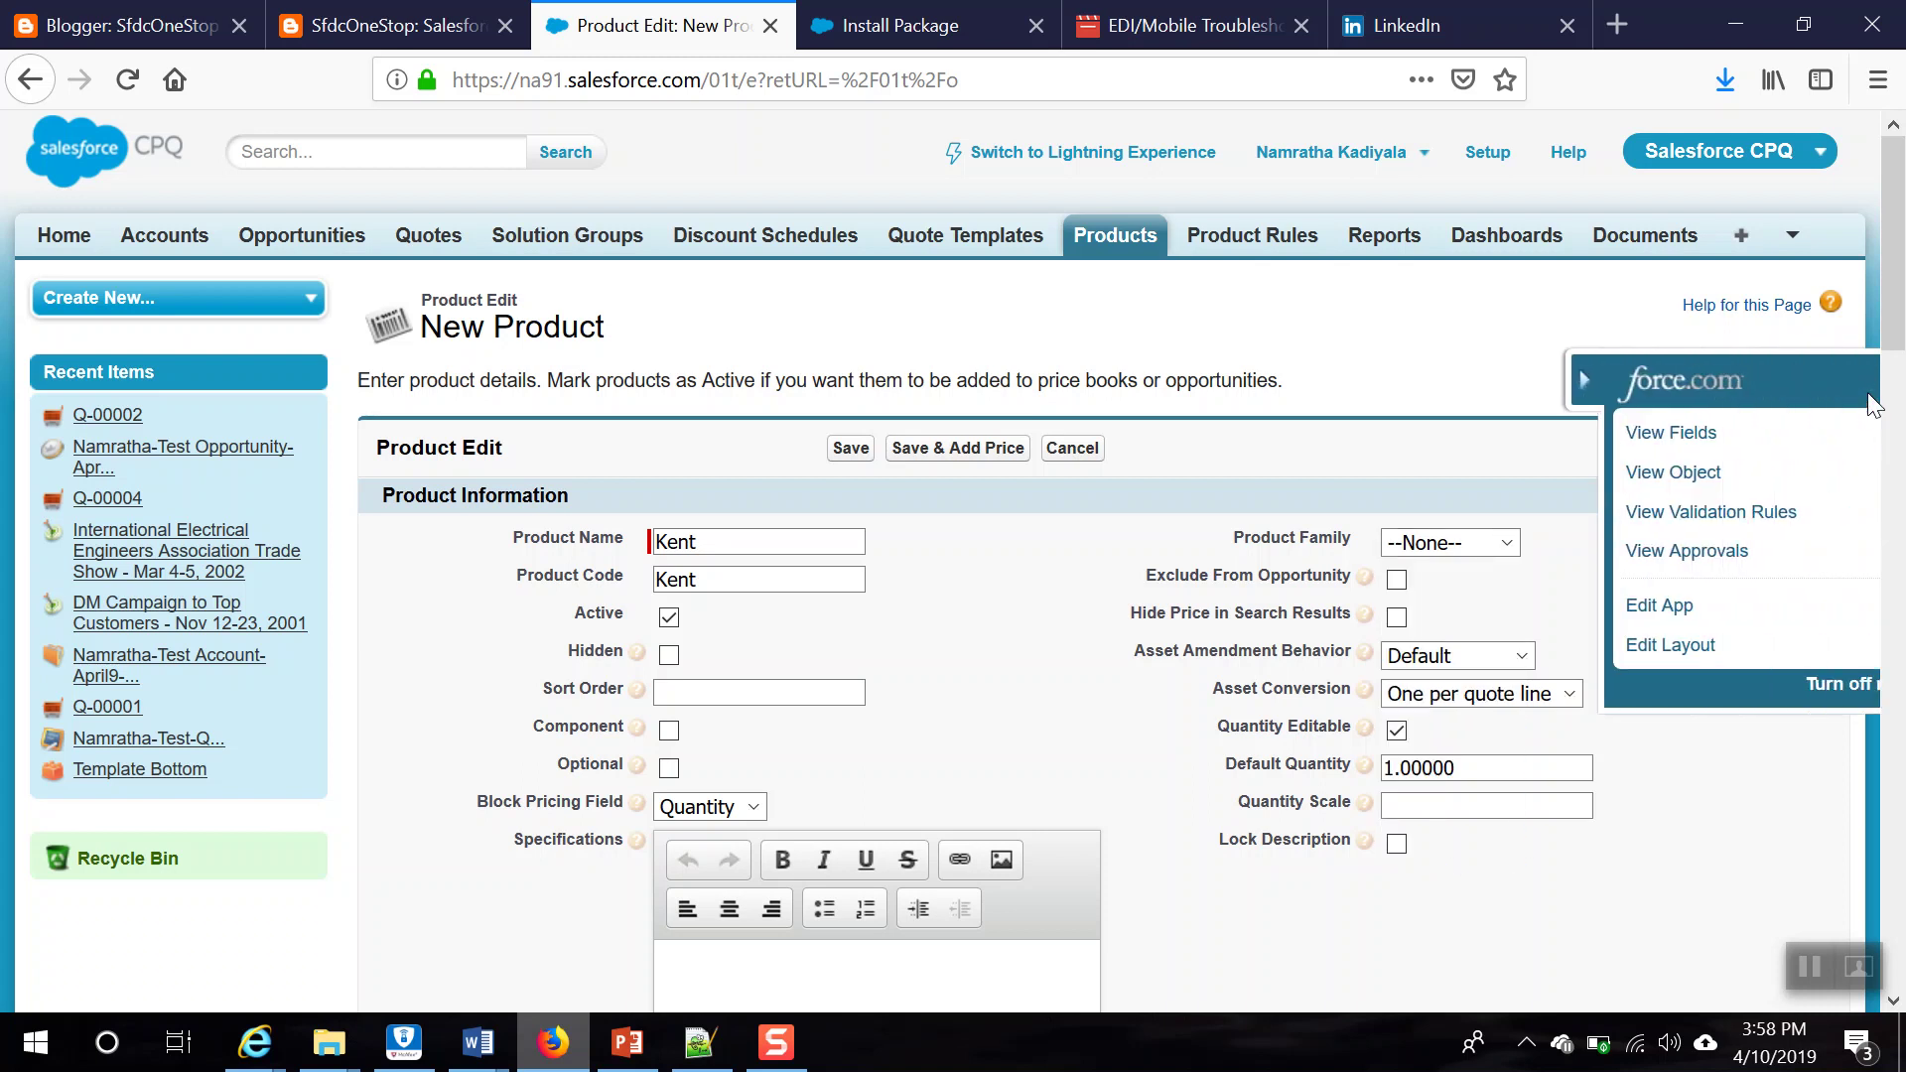
left_click(1638, 433)
scroll(749, 787, "down", 3)
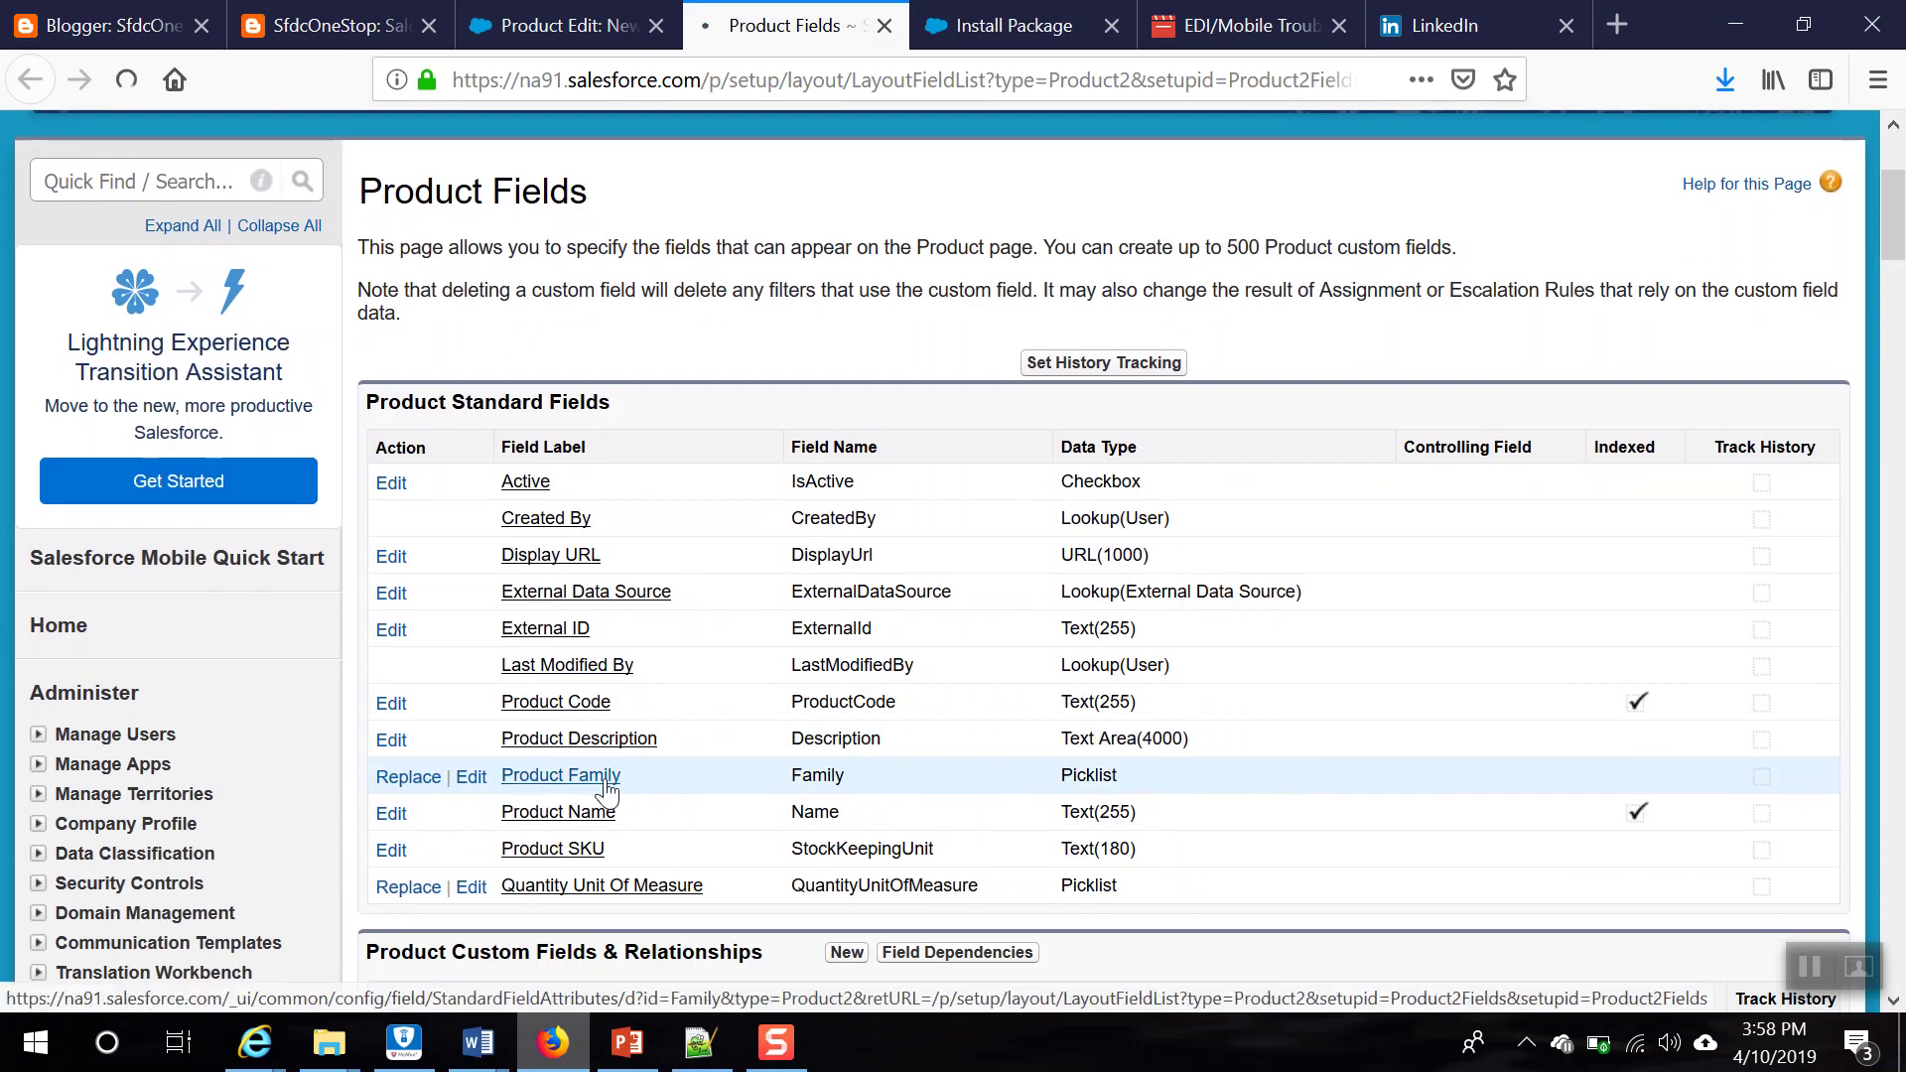
left_click(605, 785)
scroll(813, 497, "down", 5)
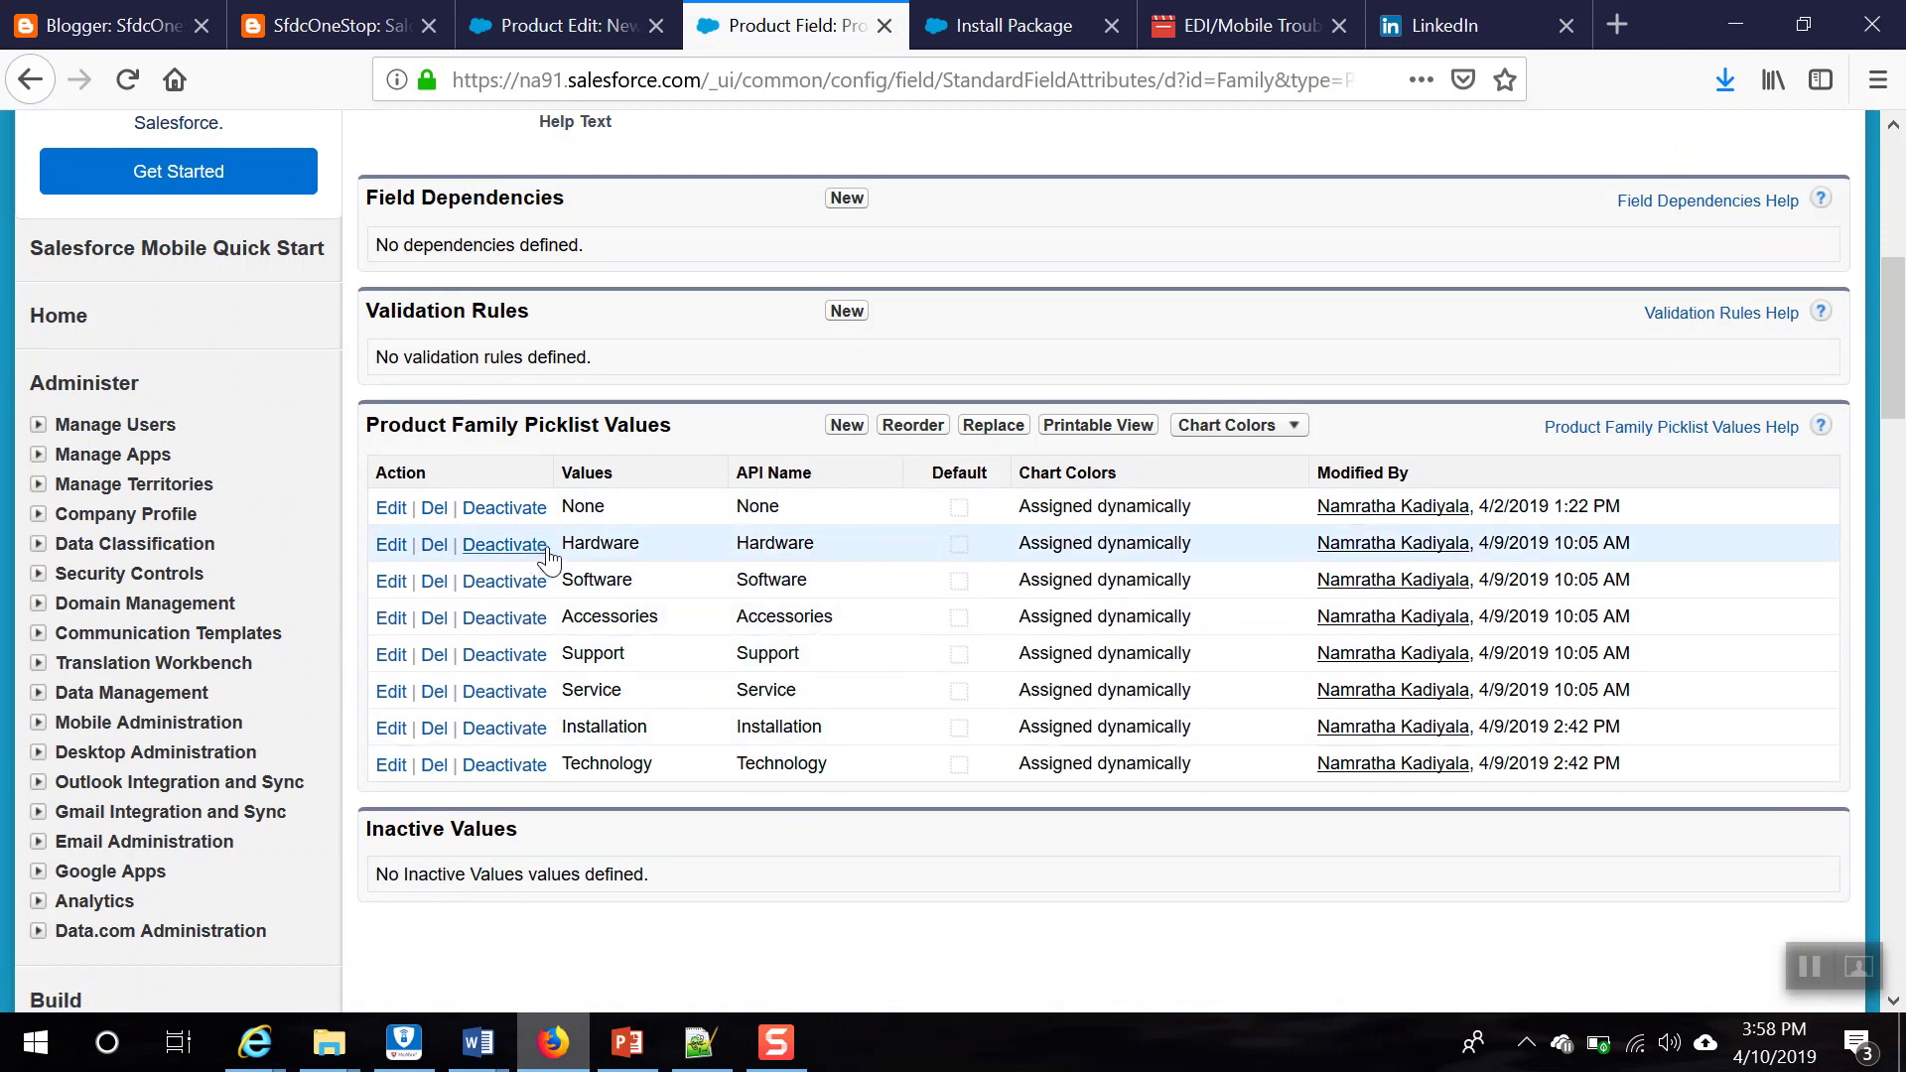
left_click_drag(563, 543, 647, 554)
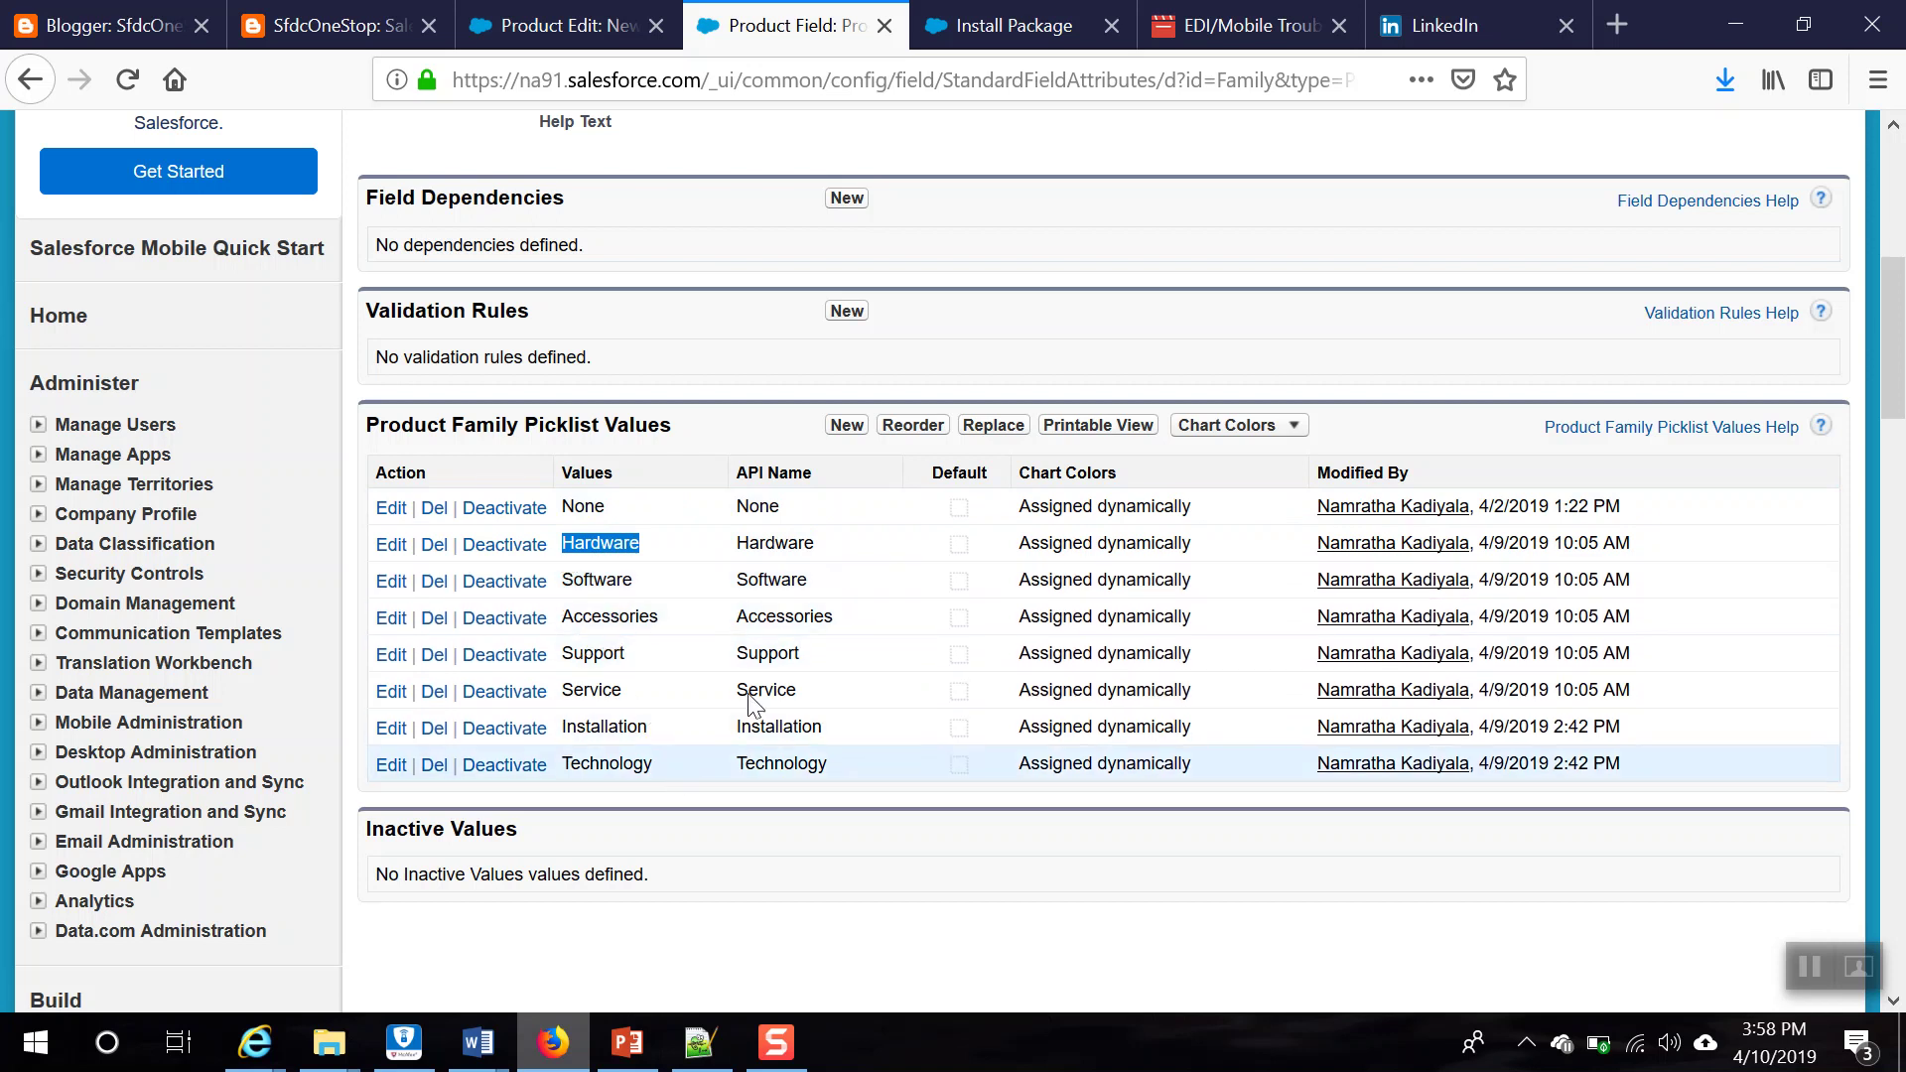
Step: Open the form for adding Product Family picklist values and leave it without entering a value
left_click(842, 439)
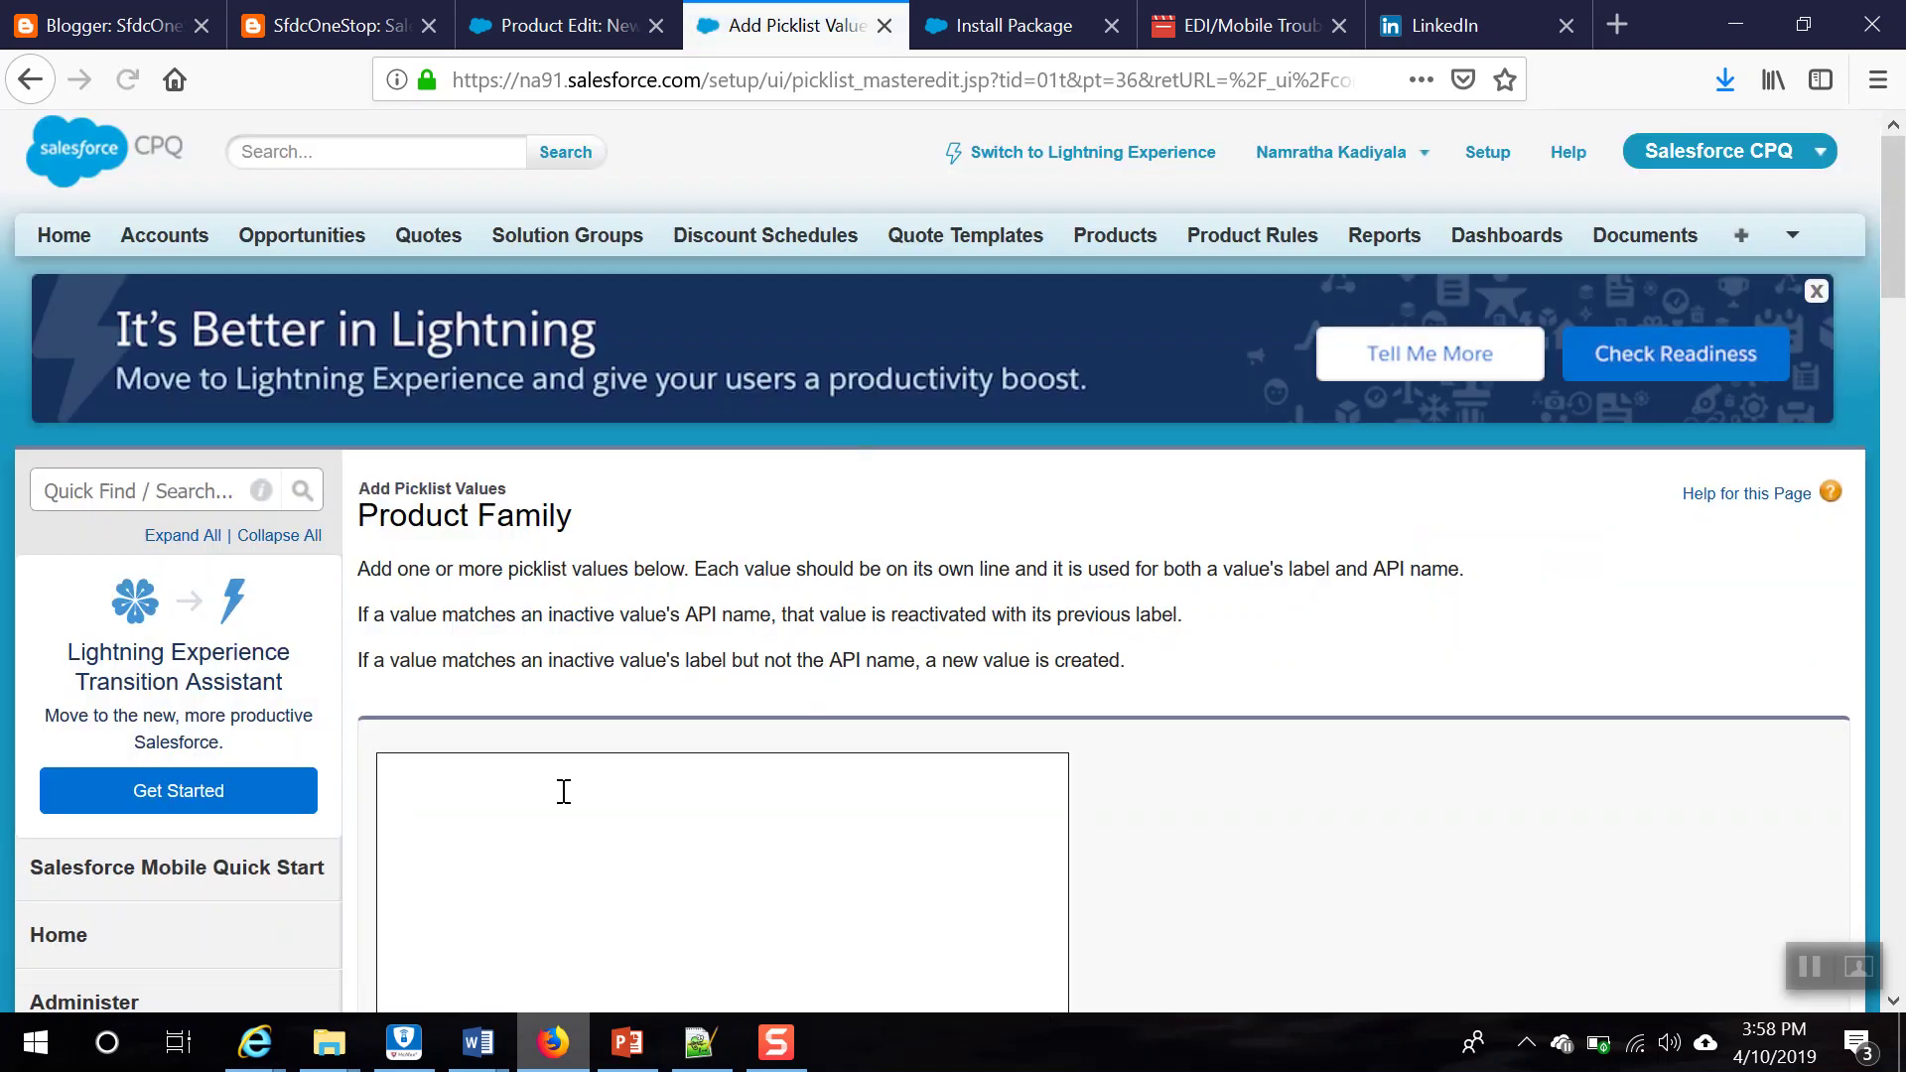
scroll(711, 859, "down", 3)
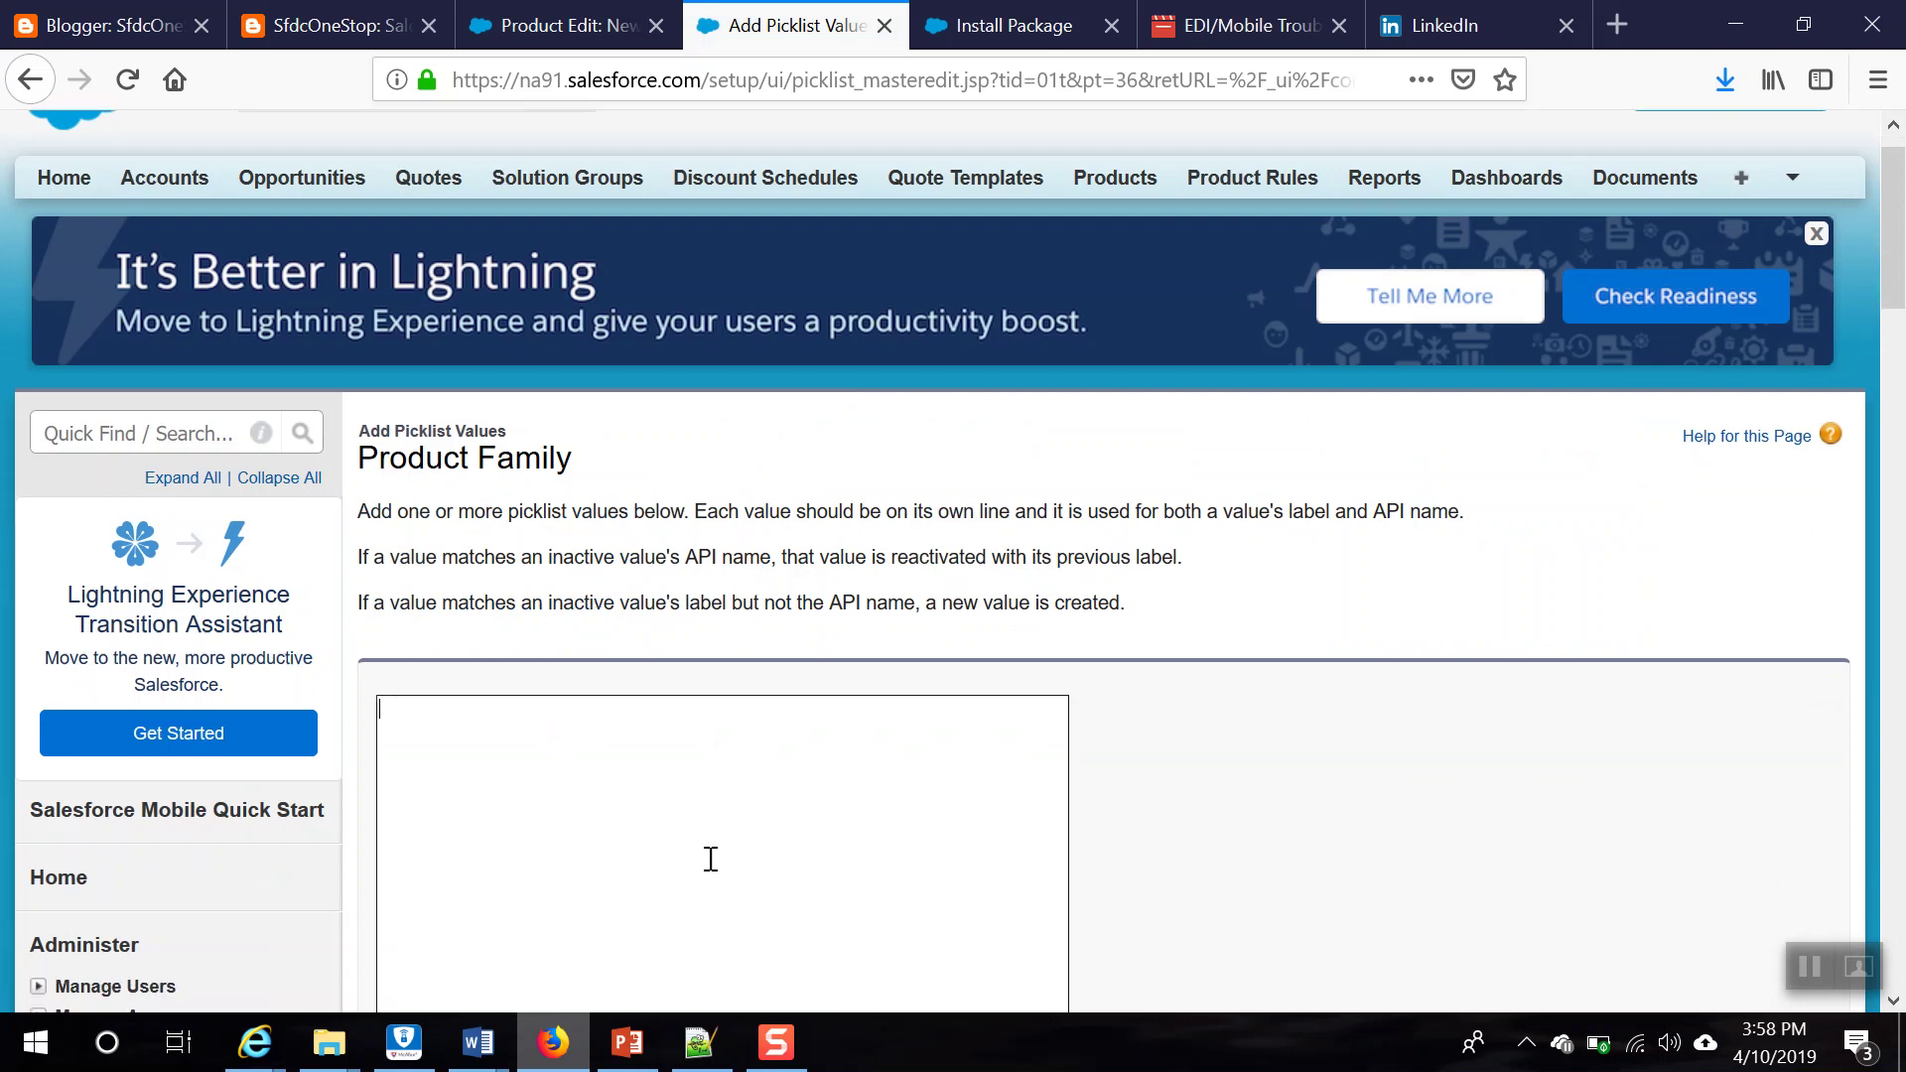
left_click(902, 866)
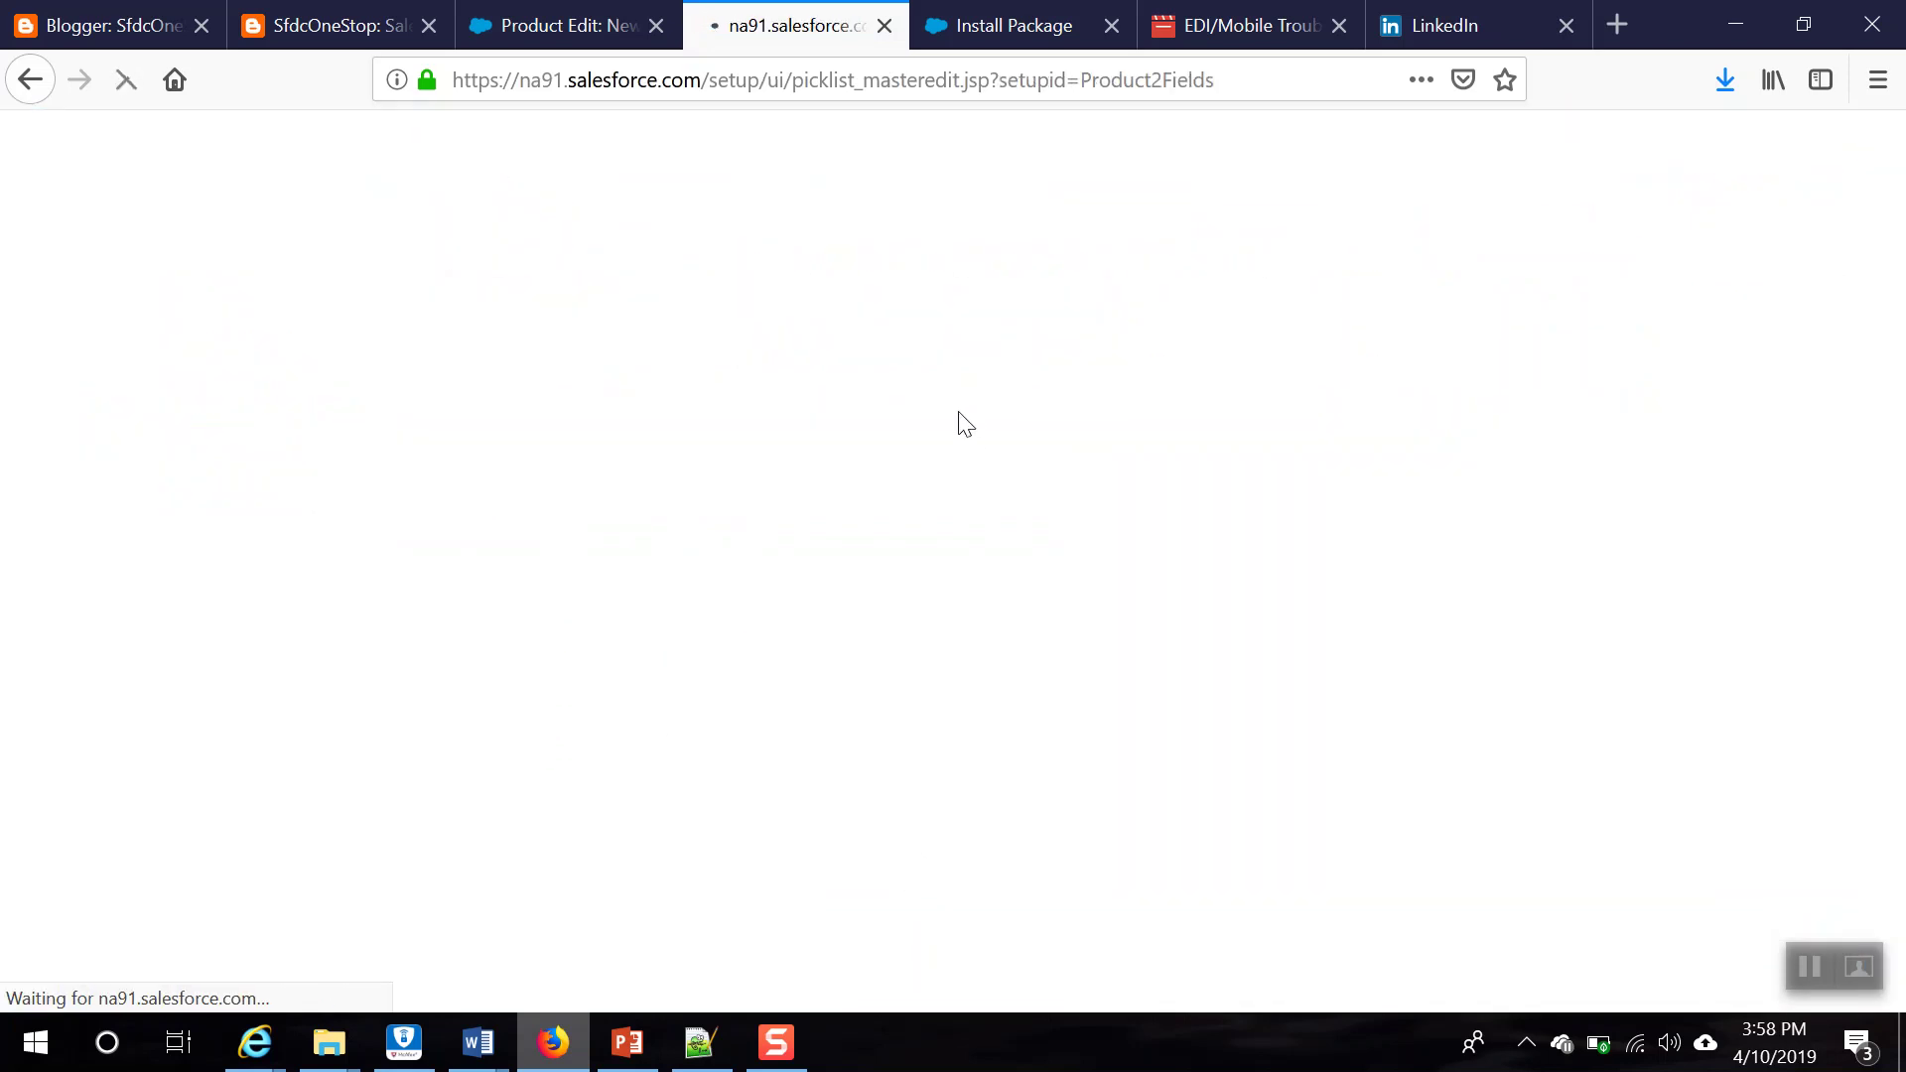
Step: Delete the None value from the Product Family picklist, replace it on records with a blank value, and review the remaining values
left_click(524, 30)
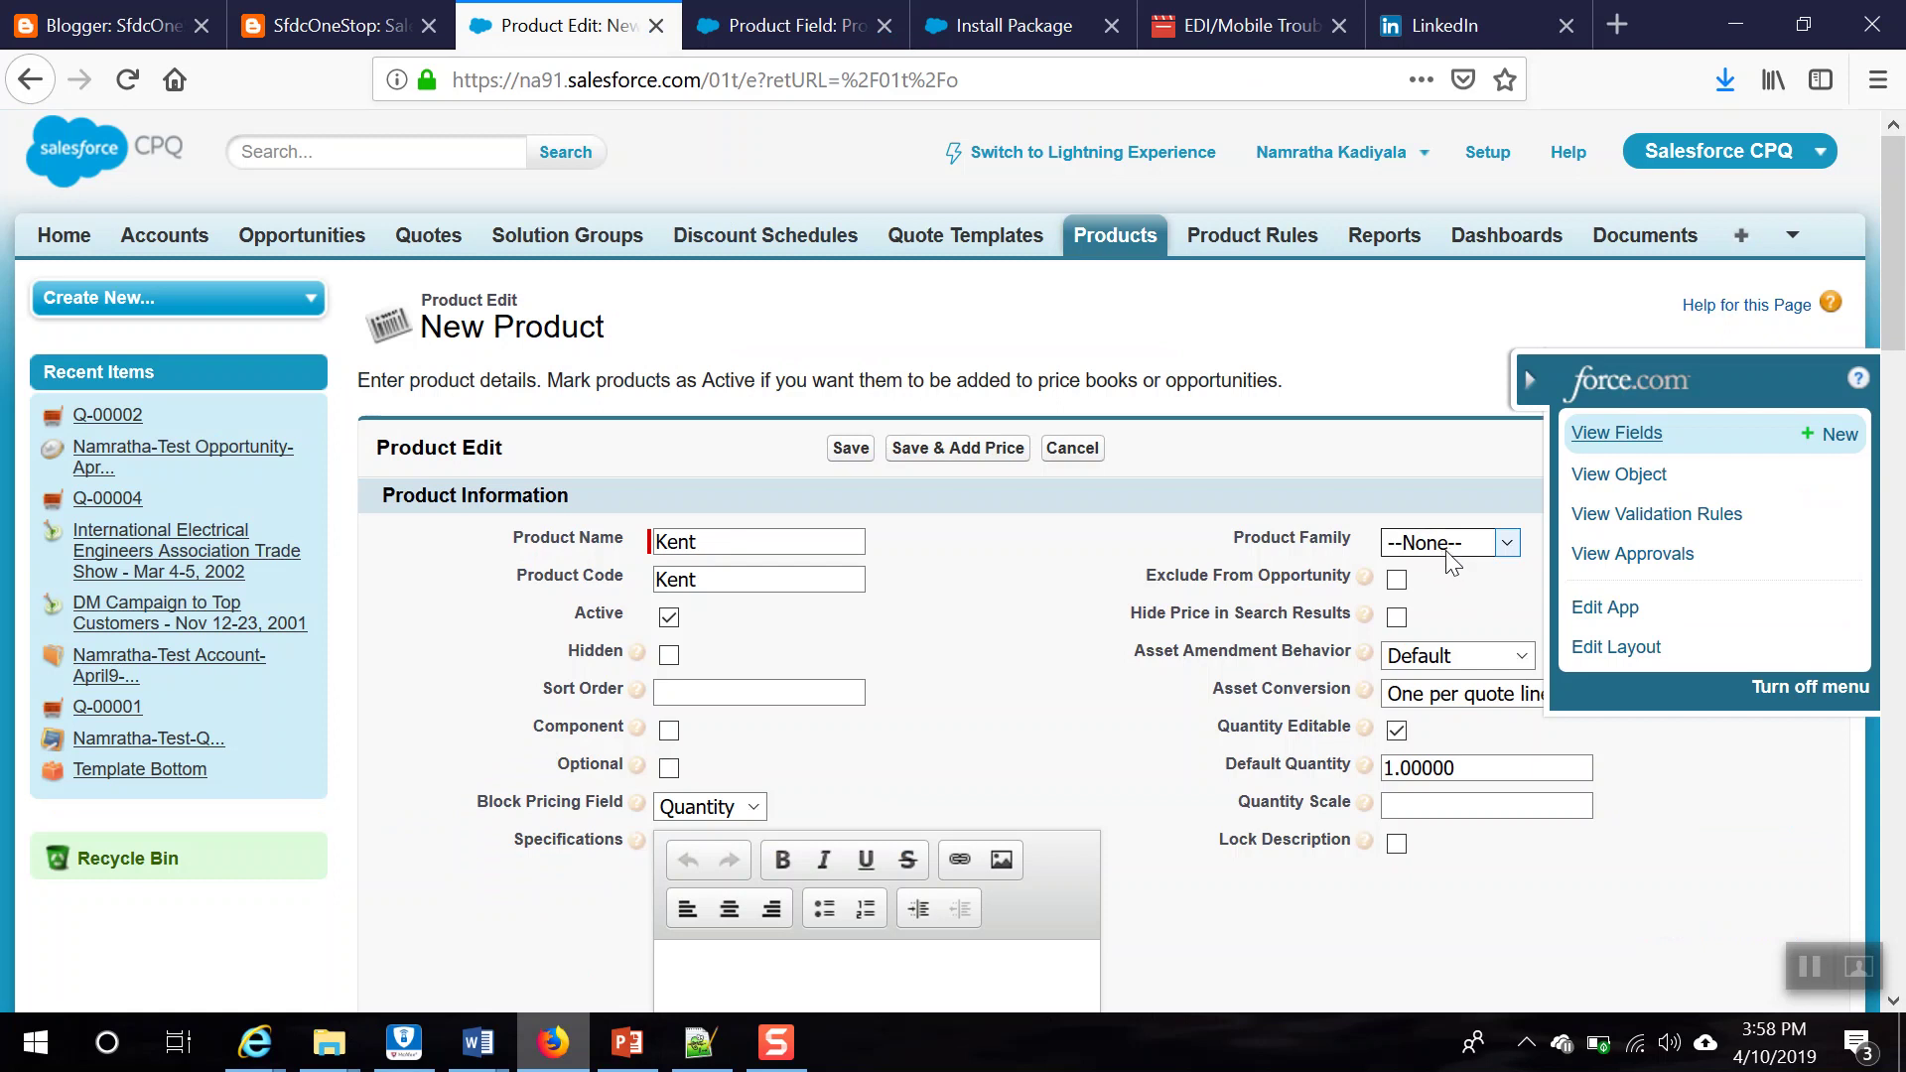
left_click(1506, 549)
left_click(784, 25)
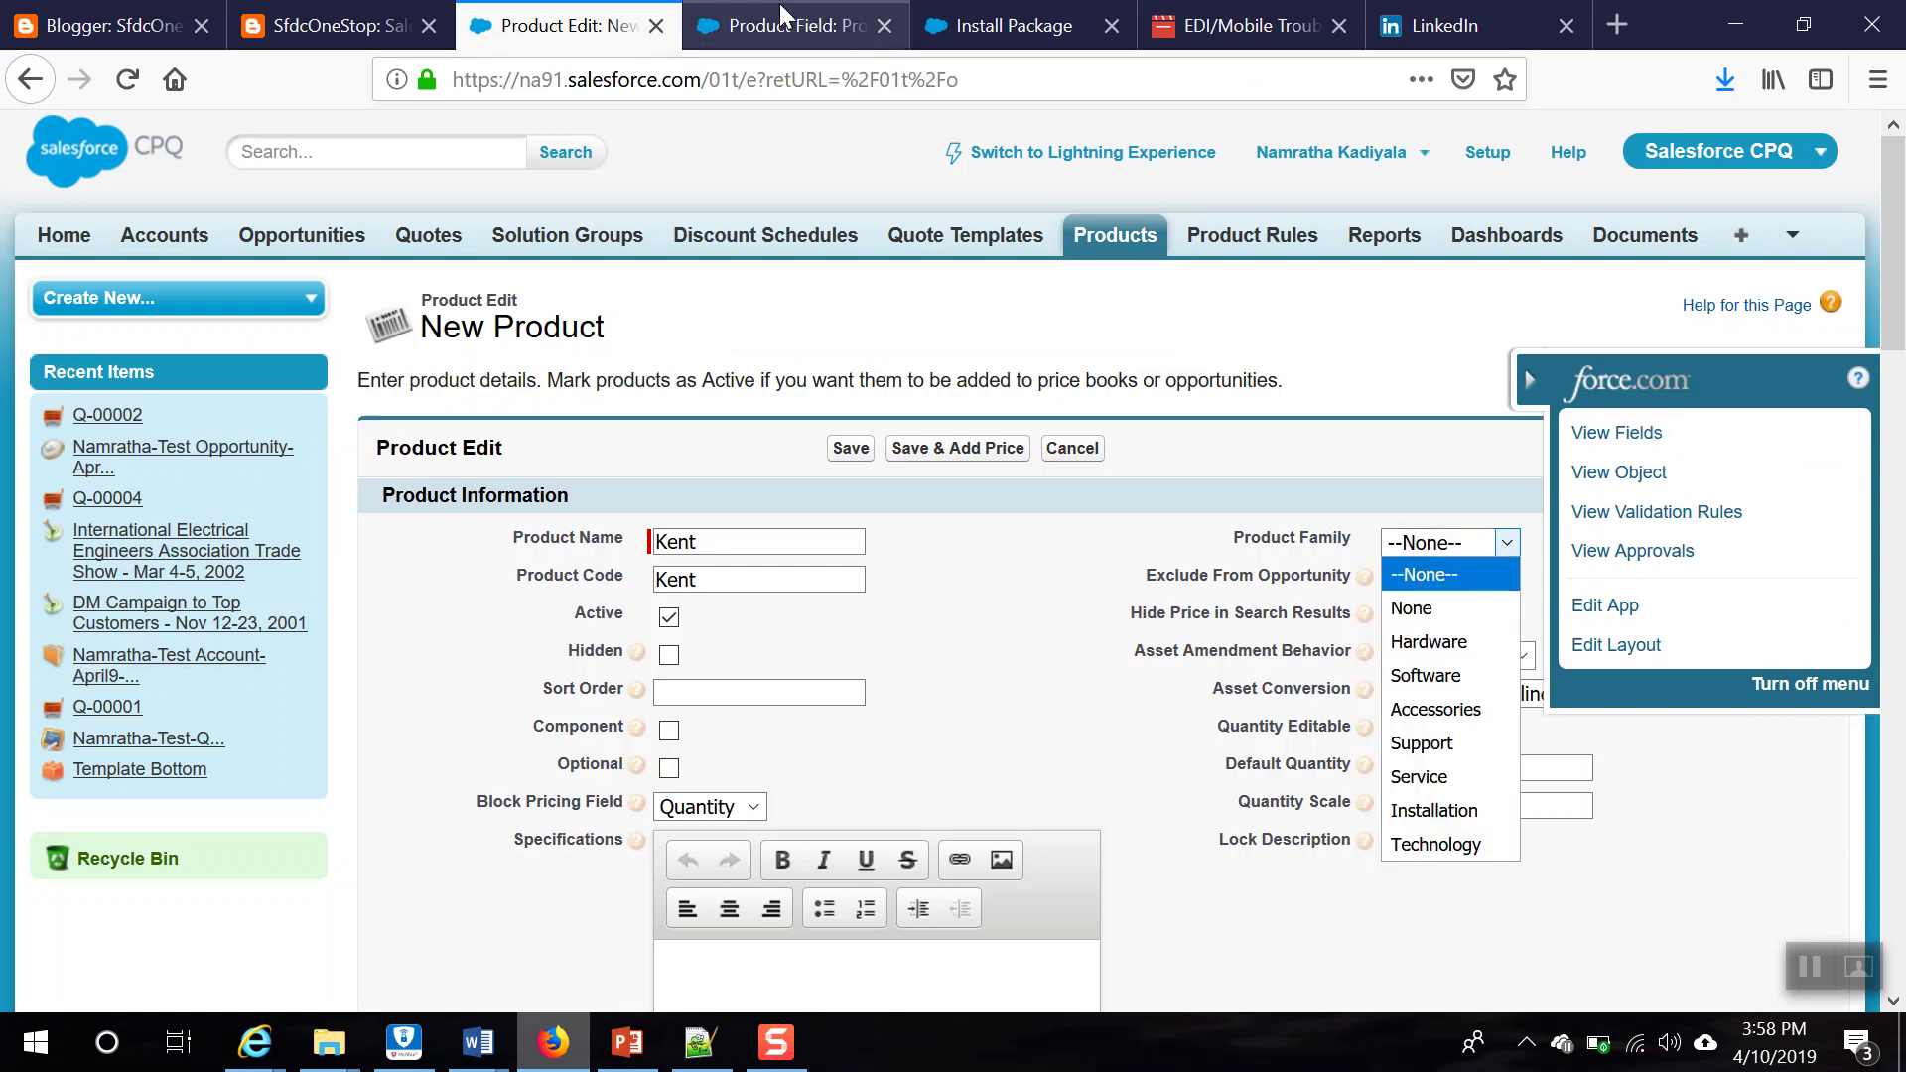
scroll(352, 740, "down", 10)
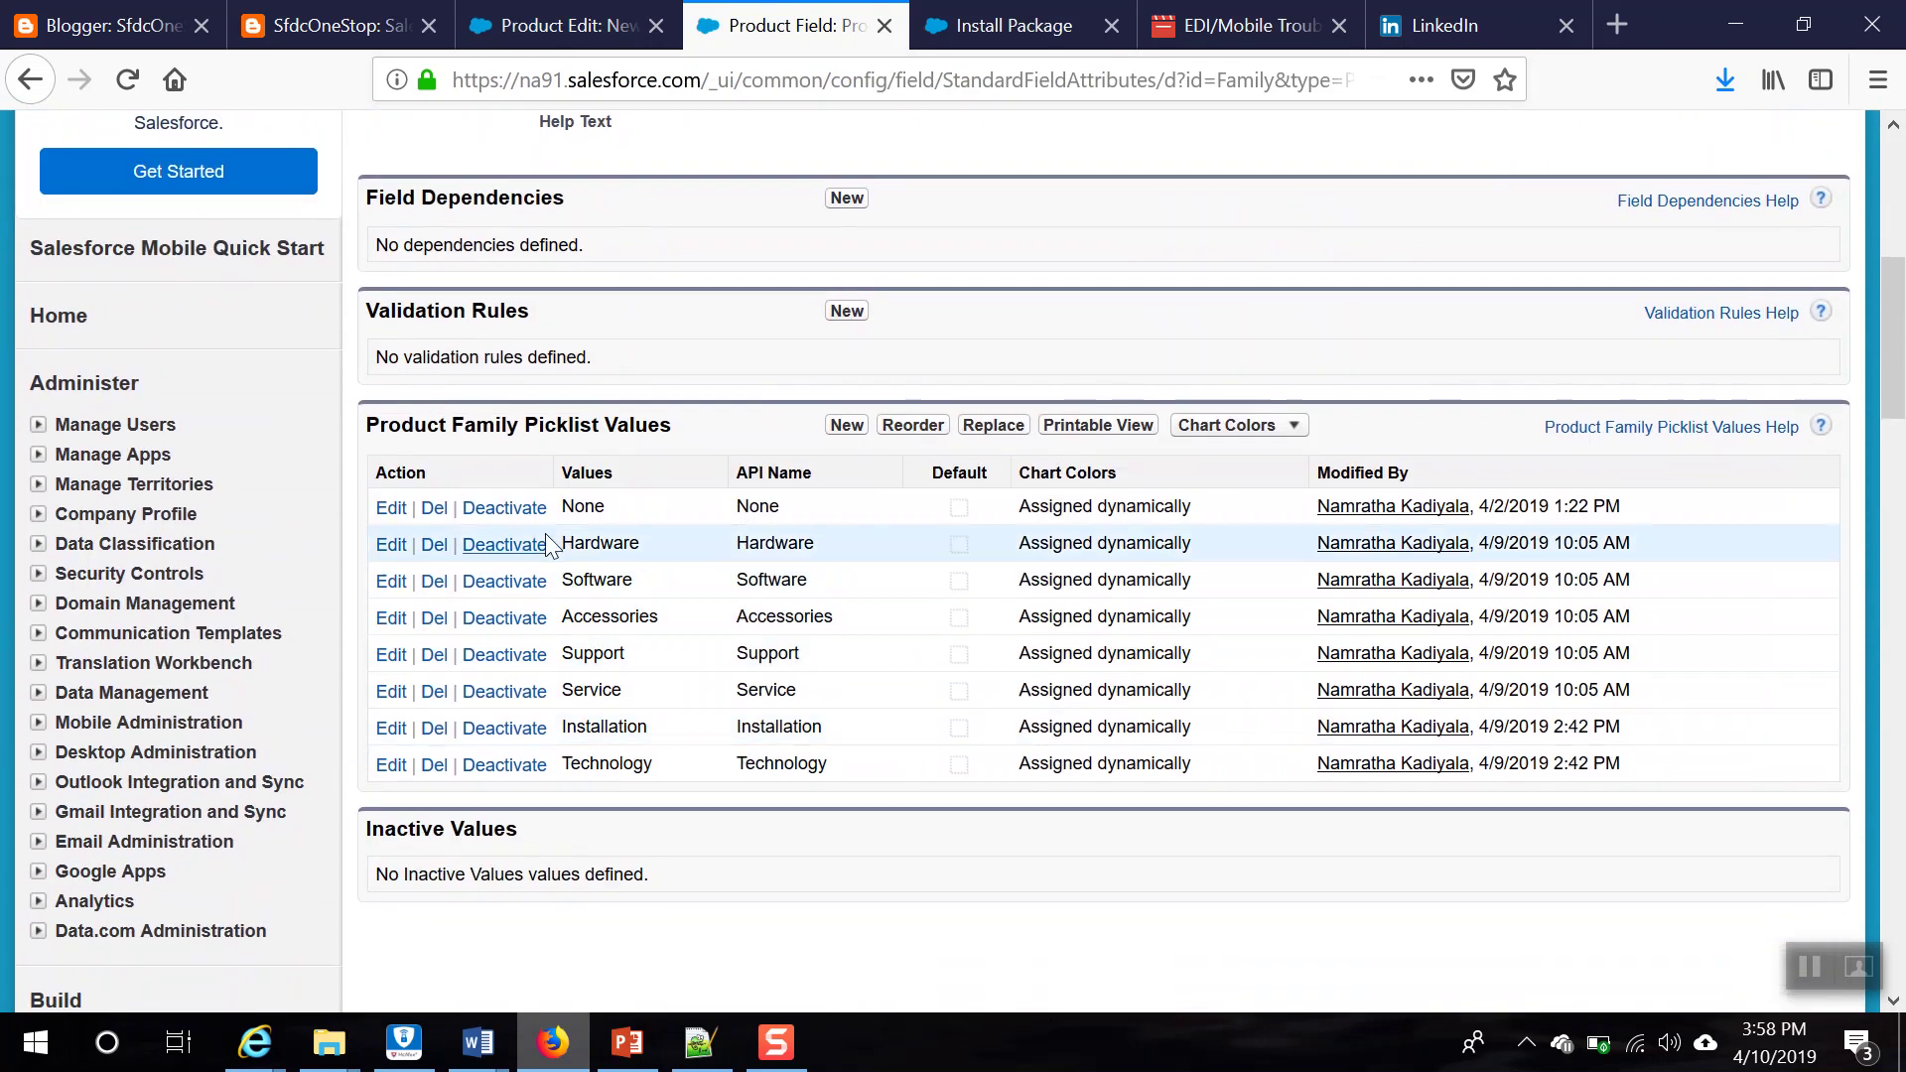
left_click(434, 509)
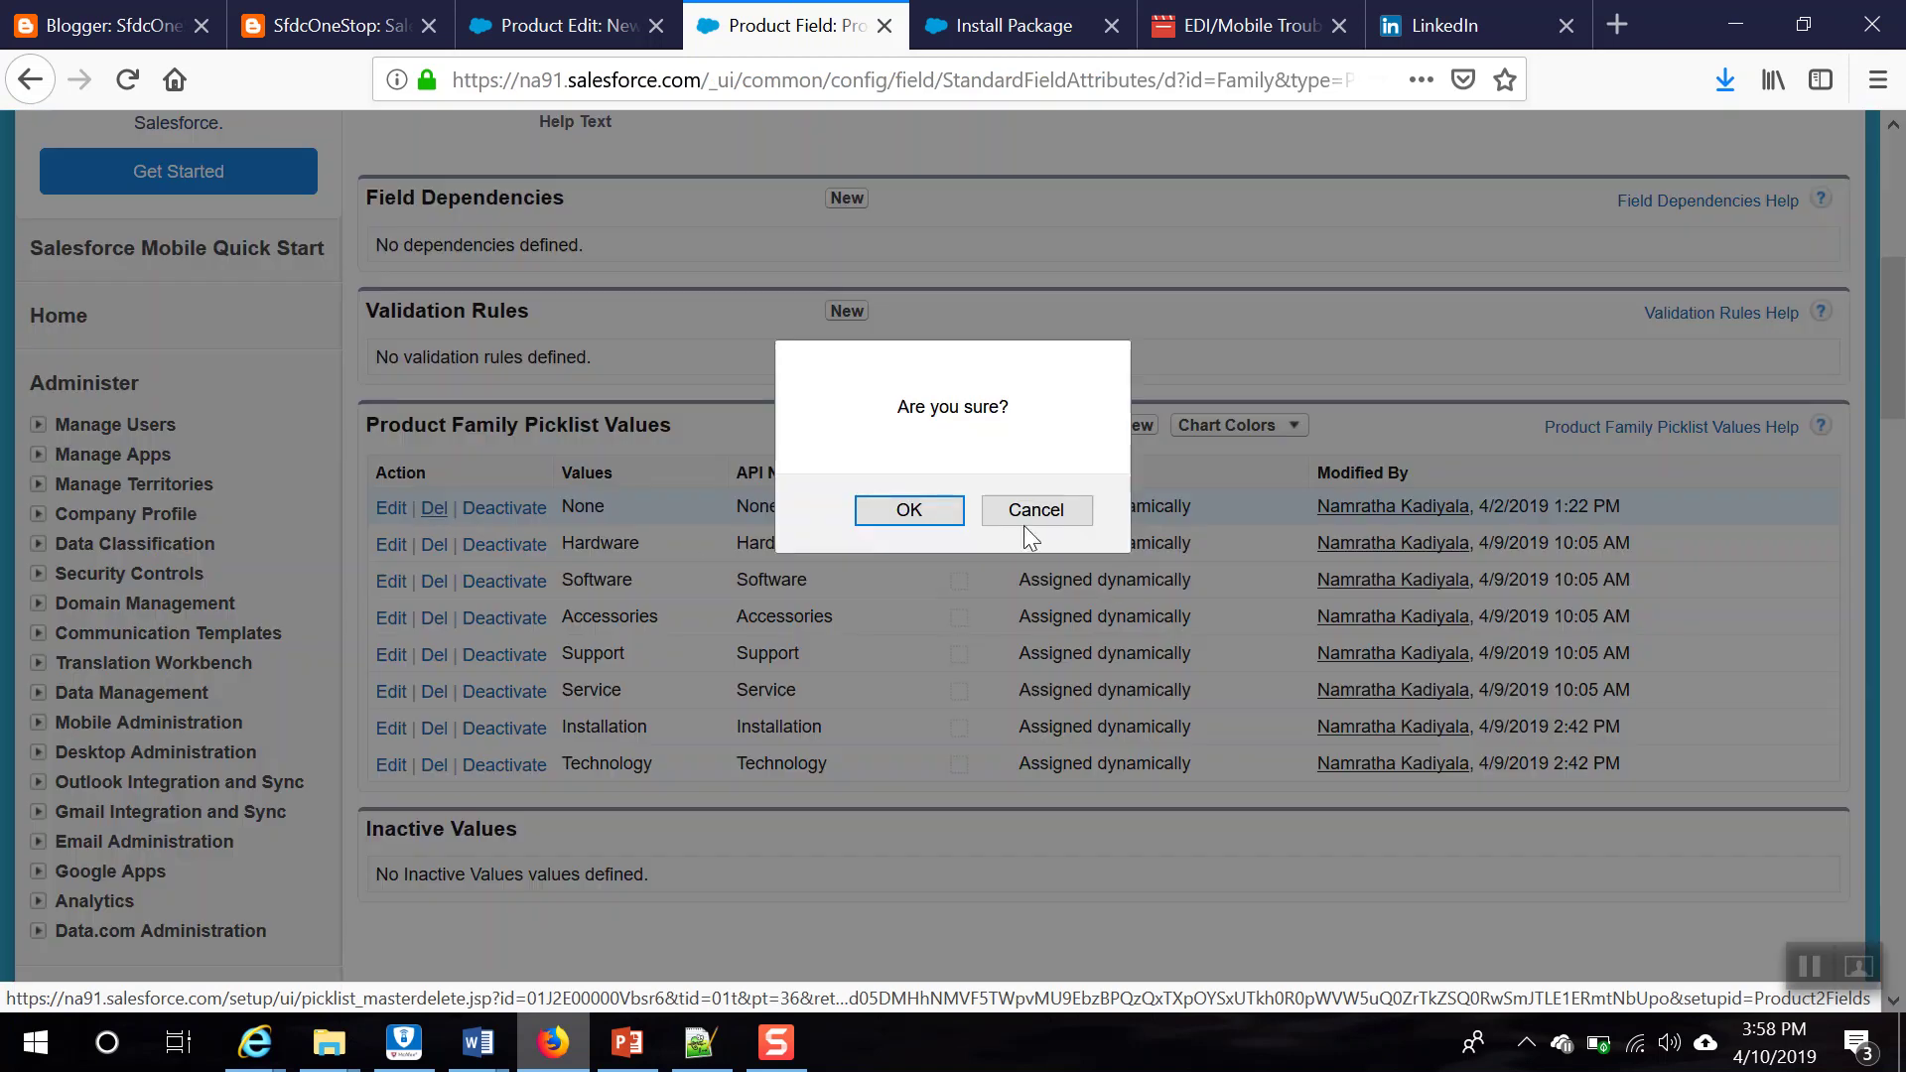
left_click(939, 513)
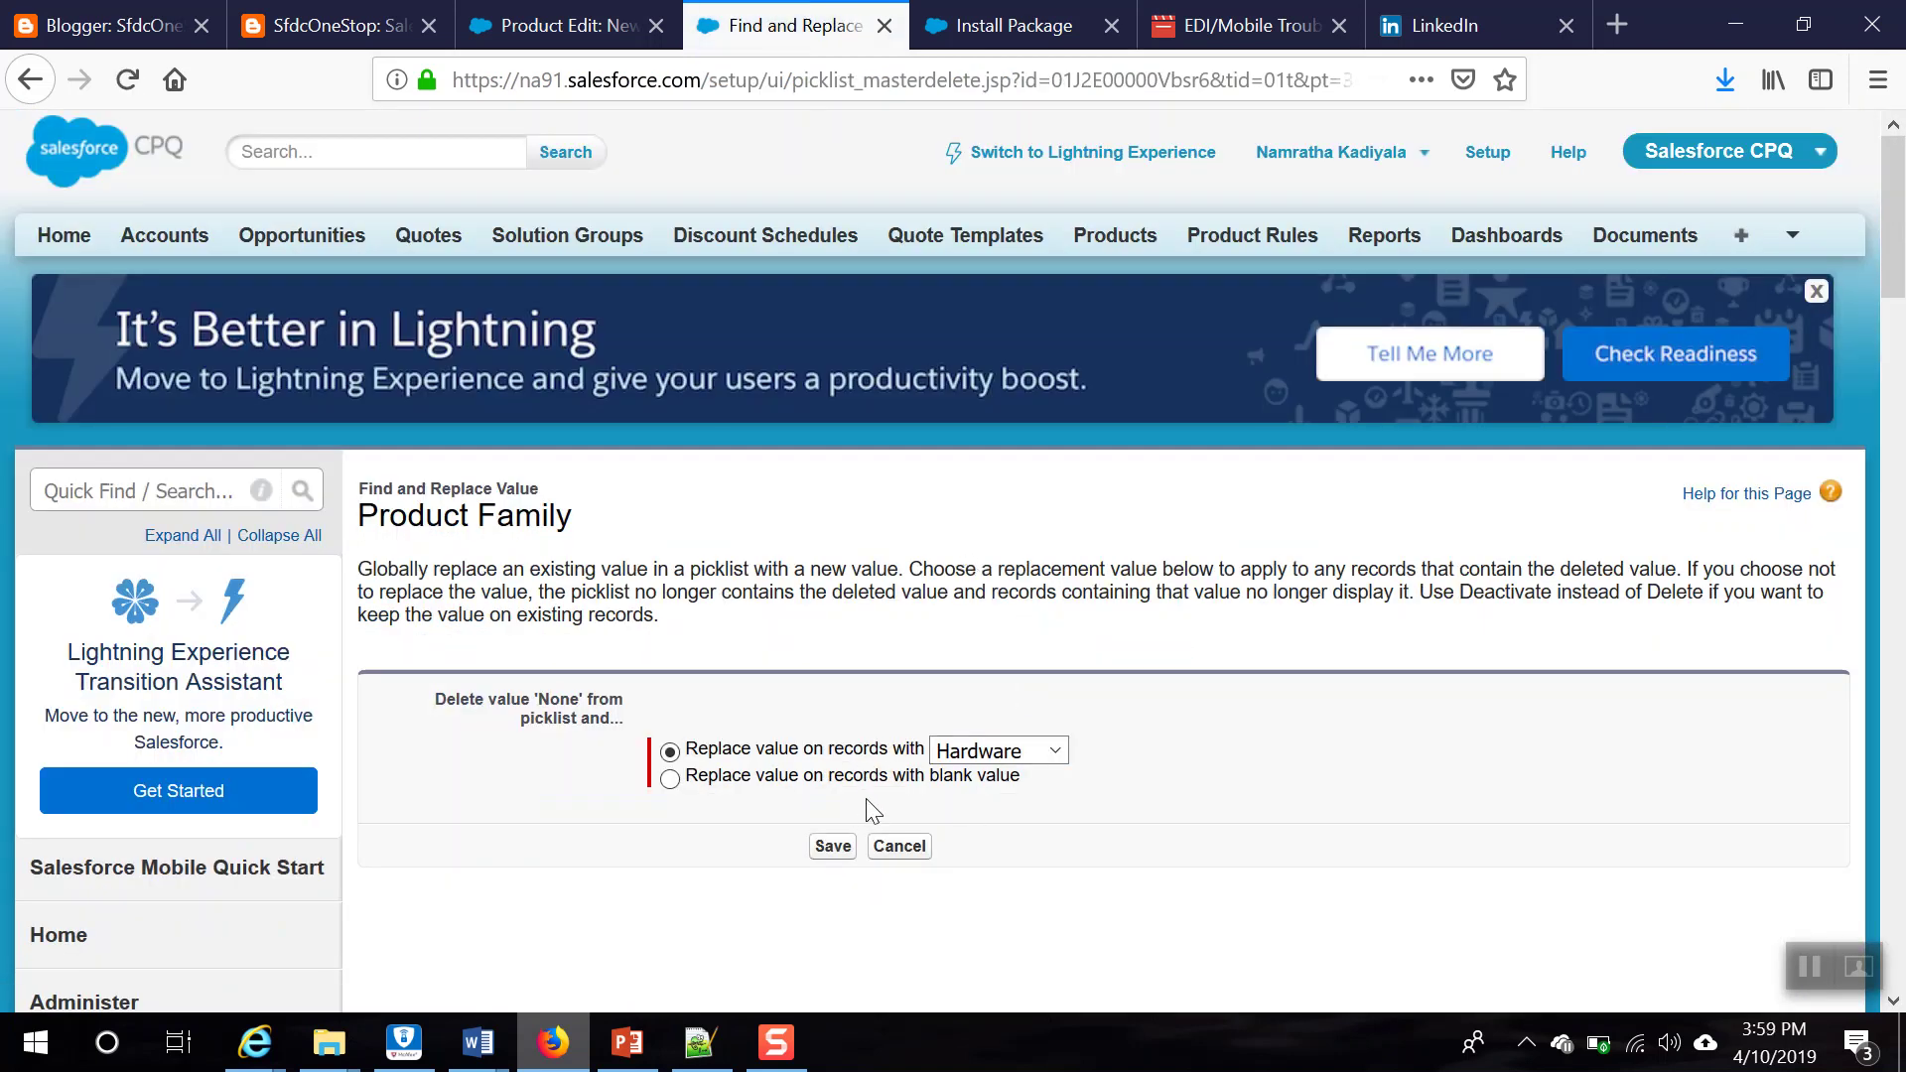
left_click(804, 777)
left_click(829, 847)
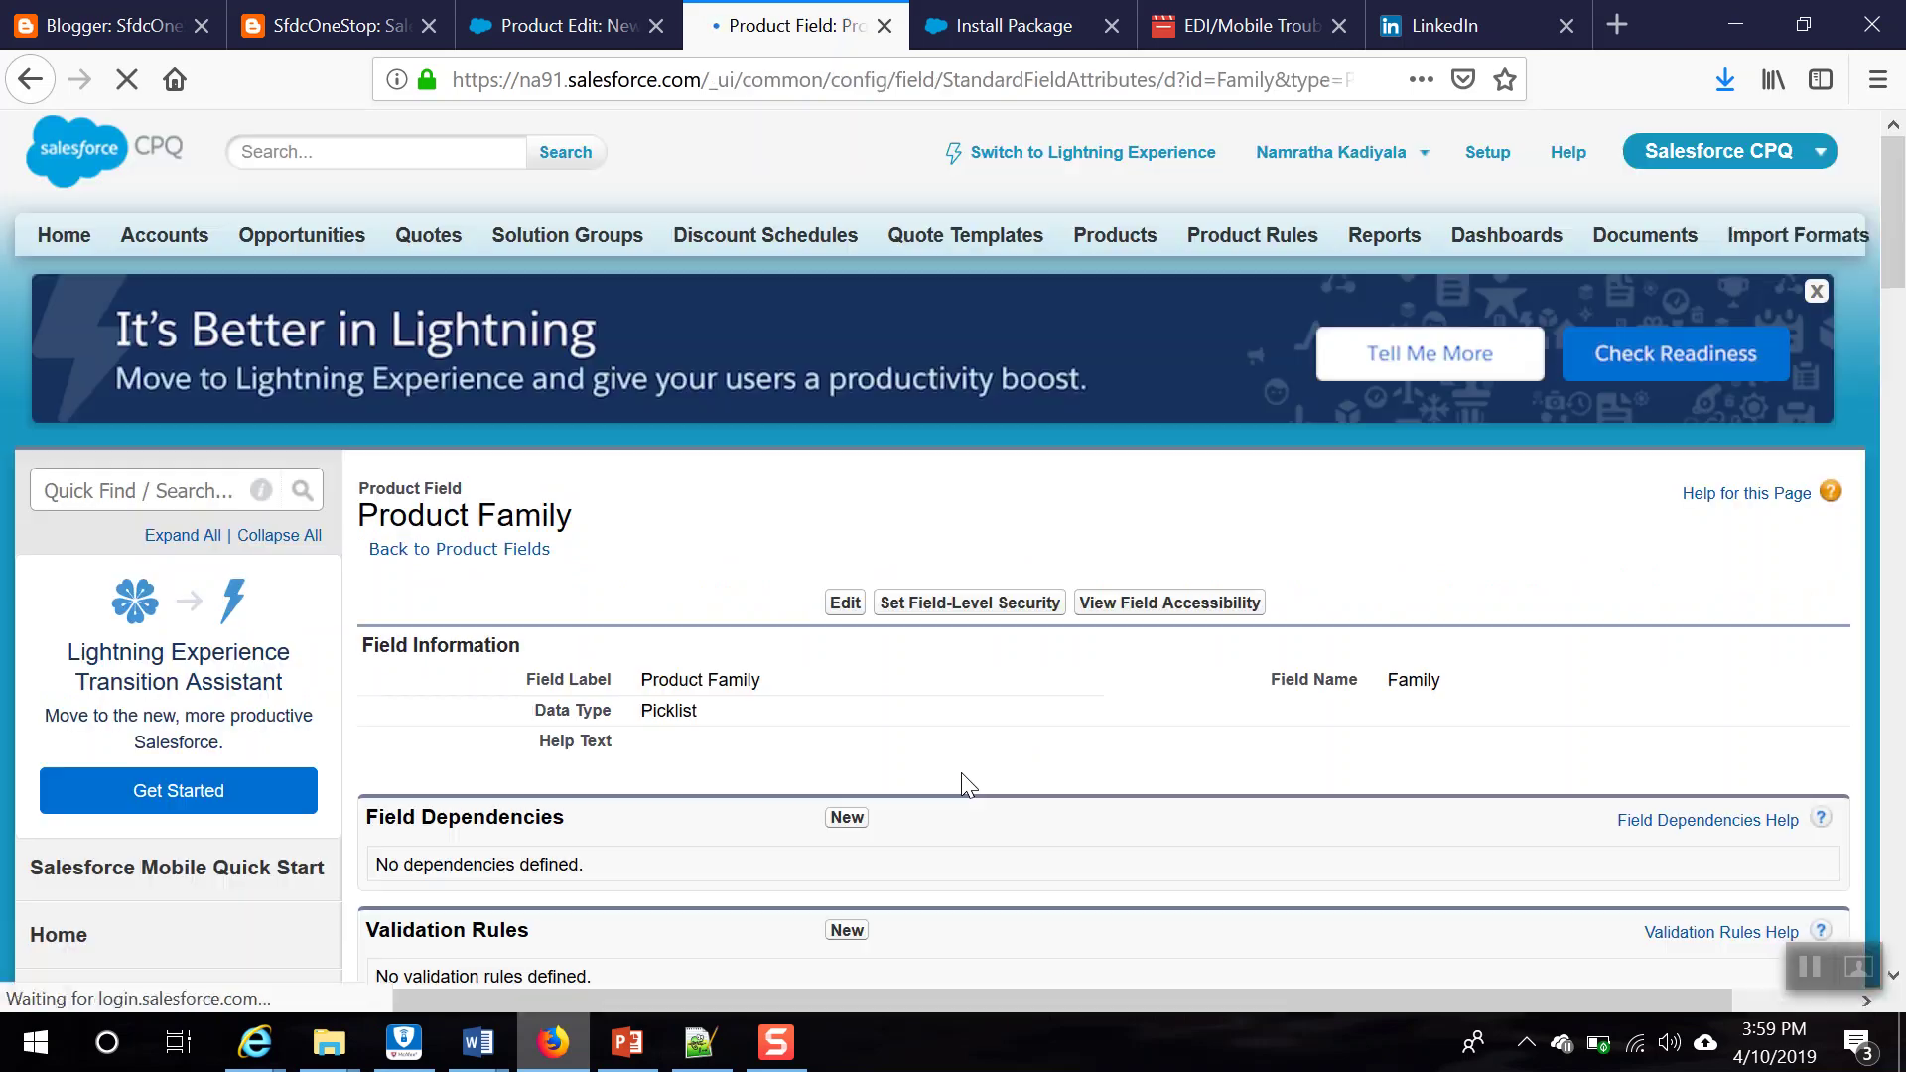
scroll(961, 772, "down", 6)
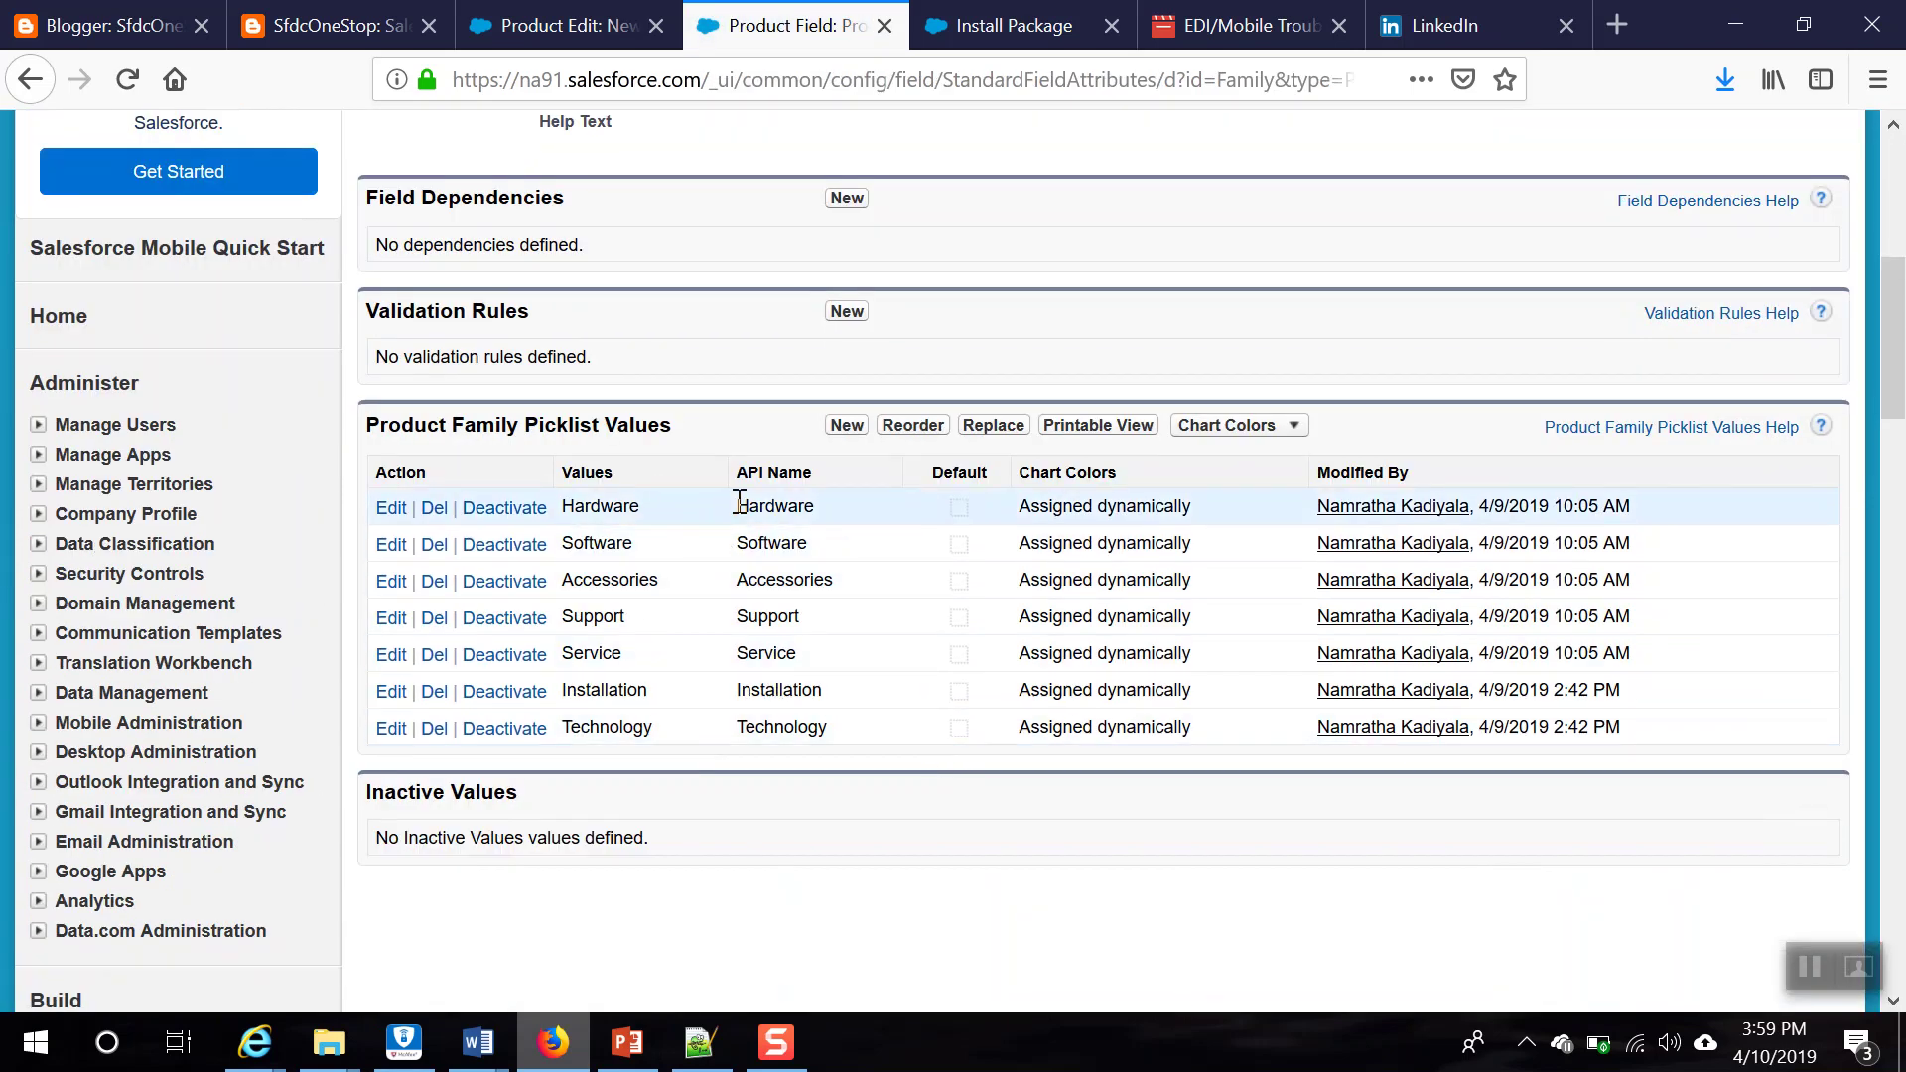
left_click_drag(778, 520, 849, 730)
scroll(850, 655, "up", 6)
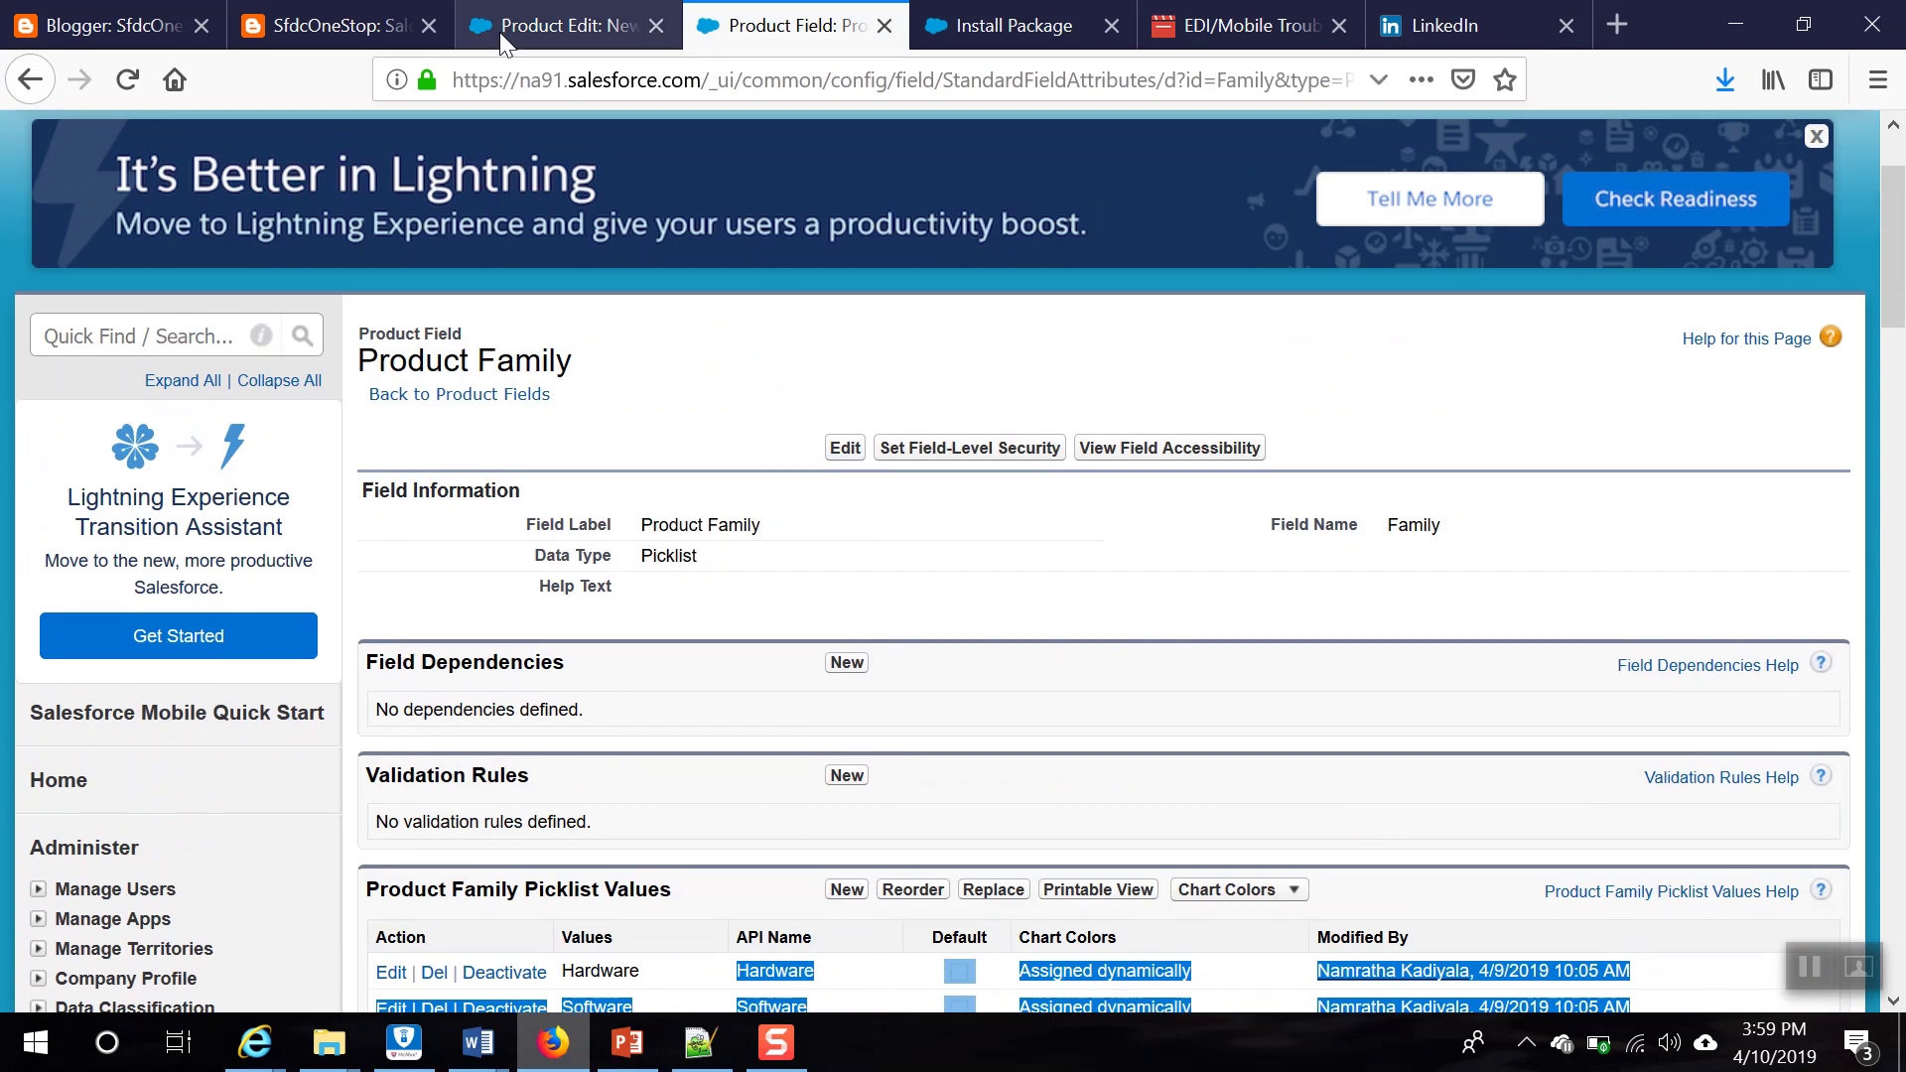
Step: Reload the new Kent product form and set its Product Family to Hardware
left_click(498, 30)
left_click(123, 83)
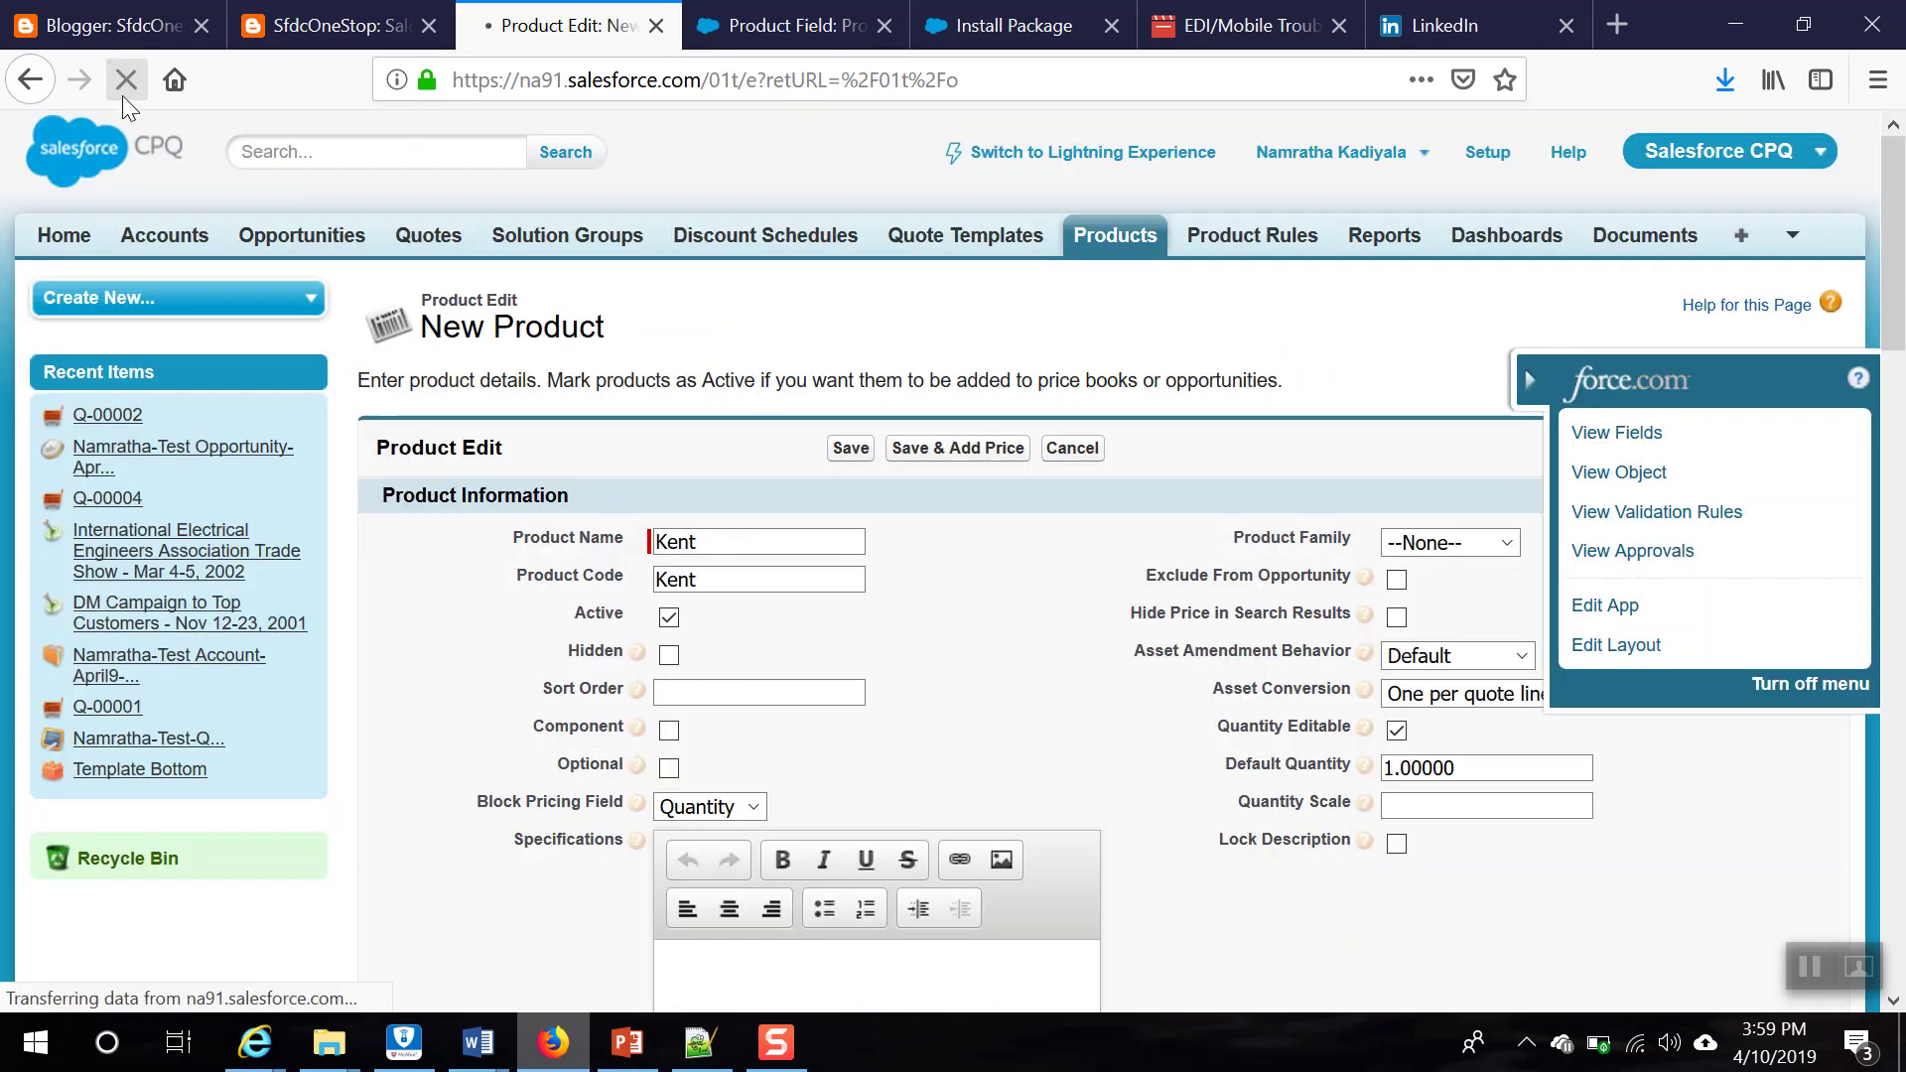
left_click(1499, 544)
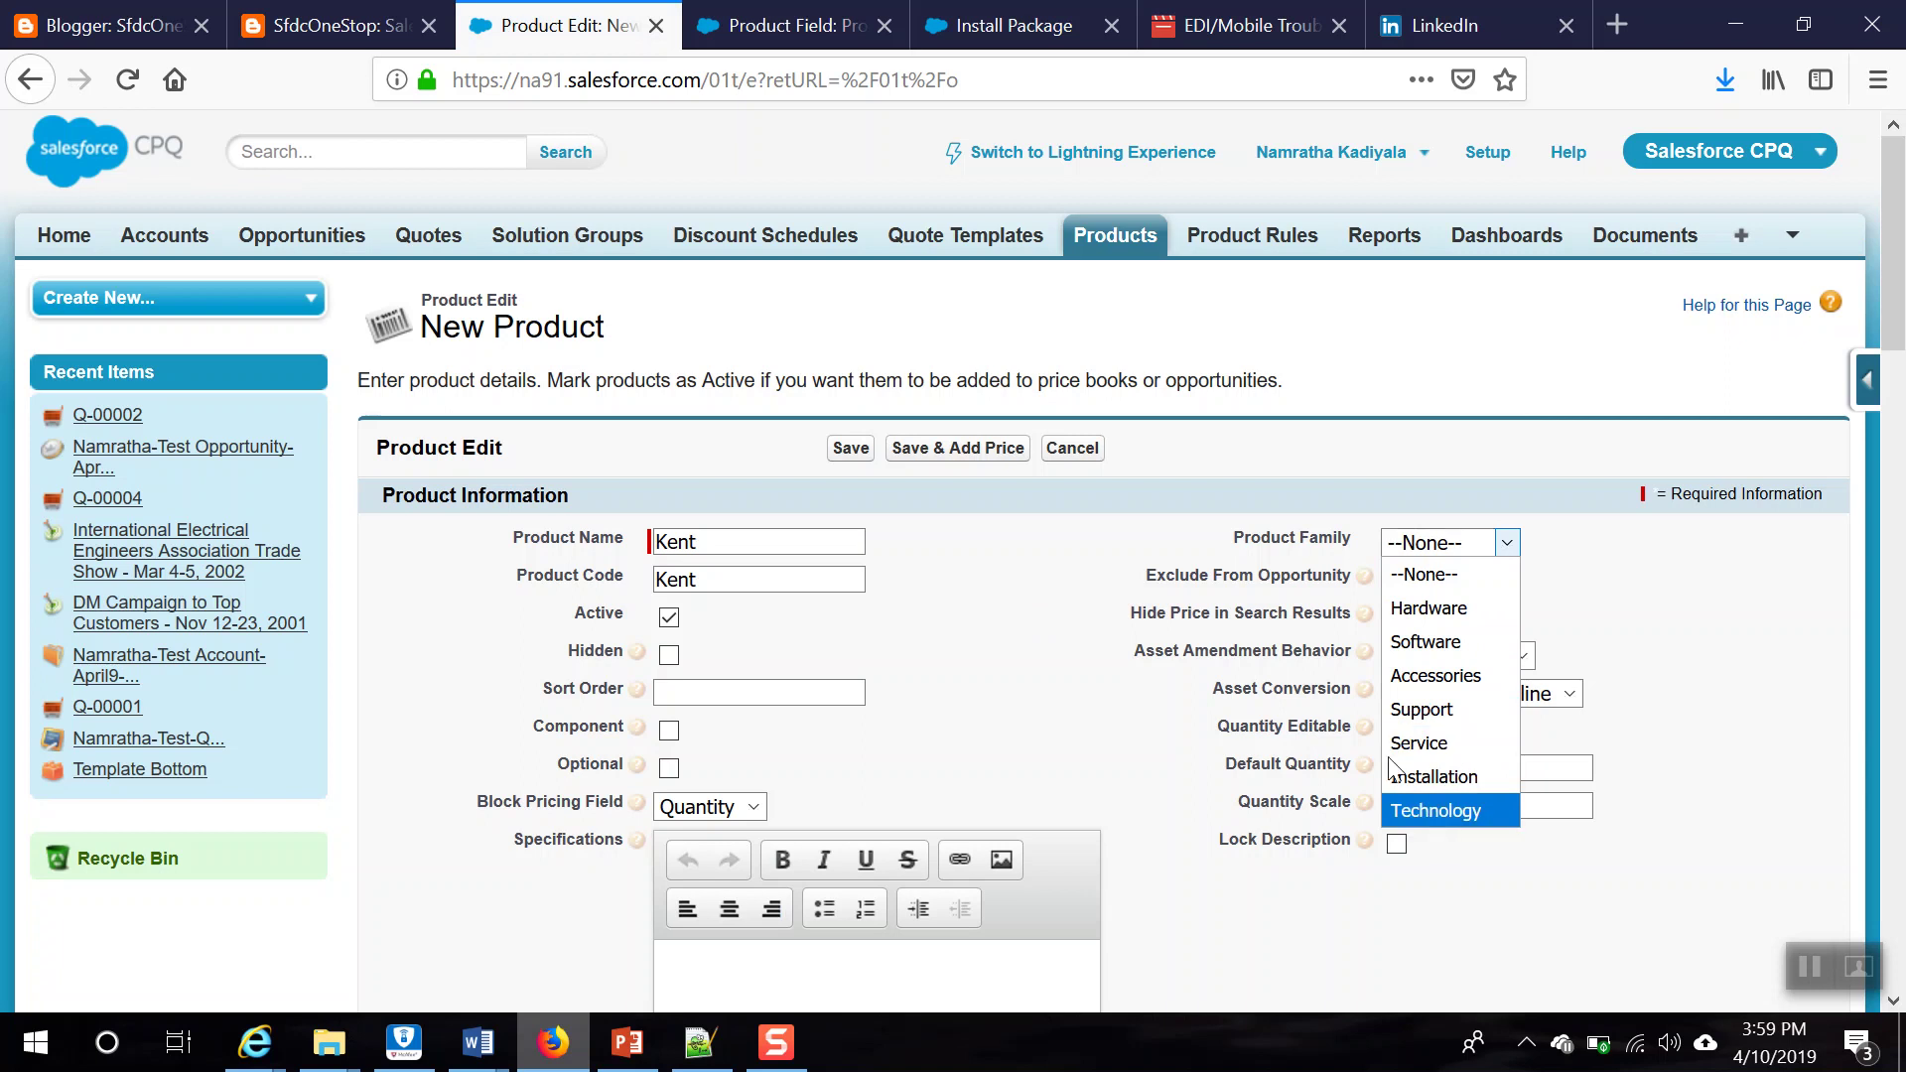
left_click(770, 579)
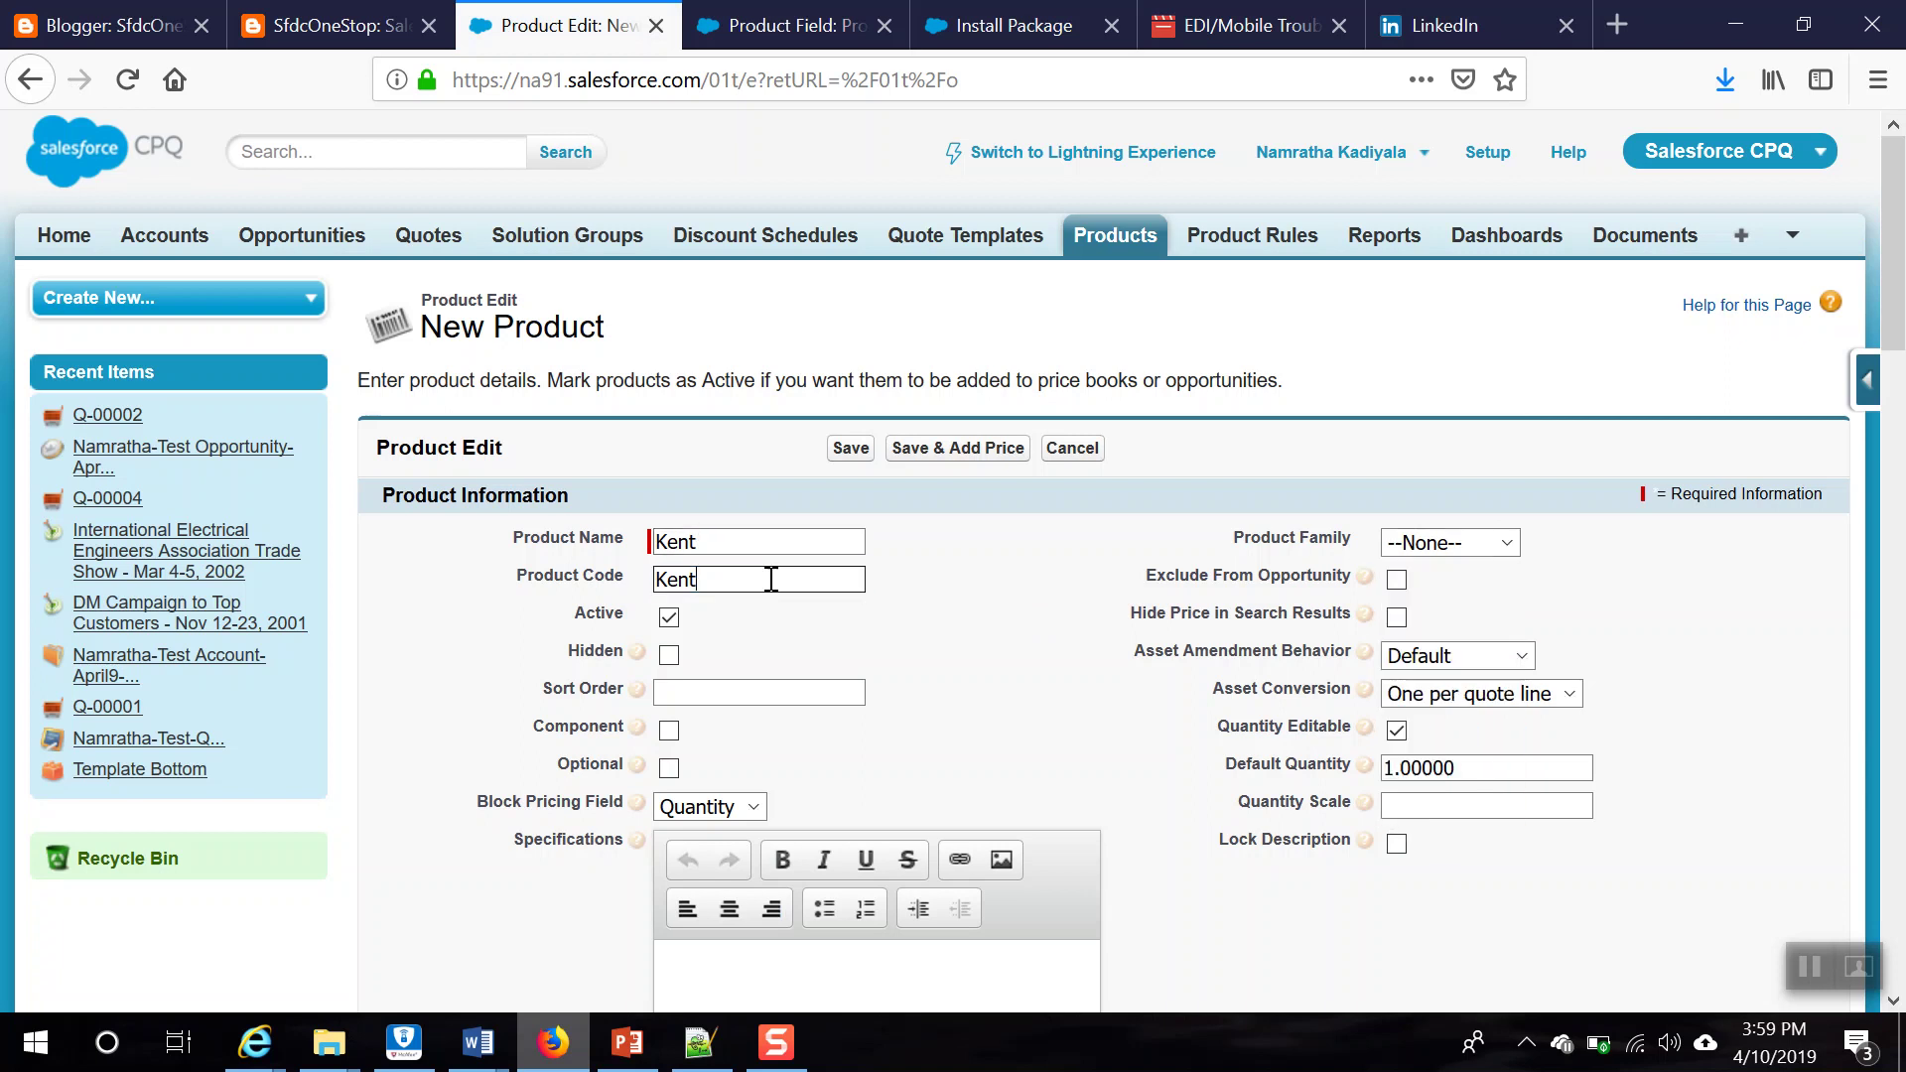
left_click(1504, 546)
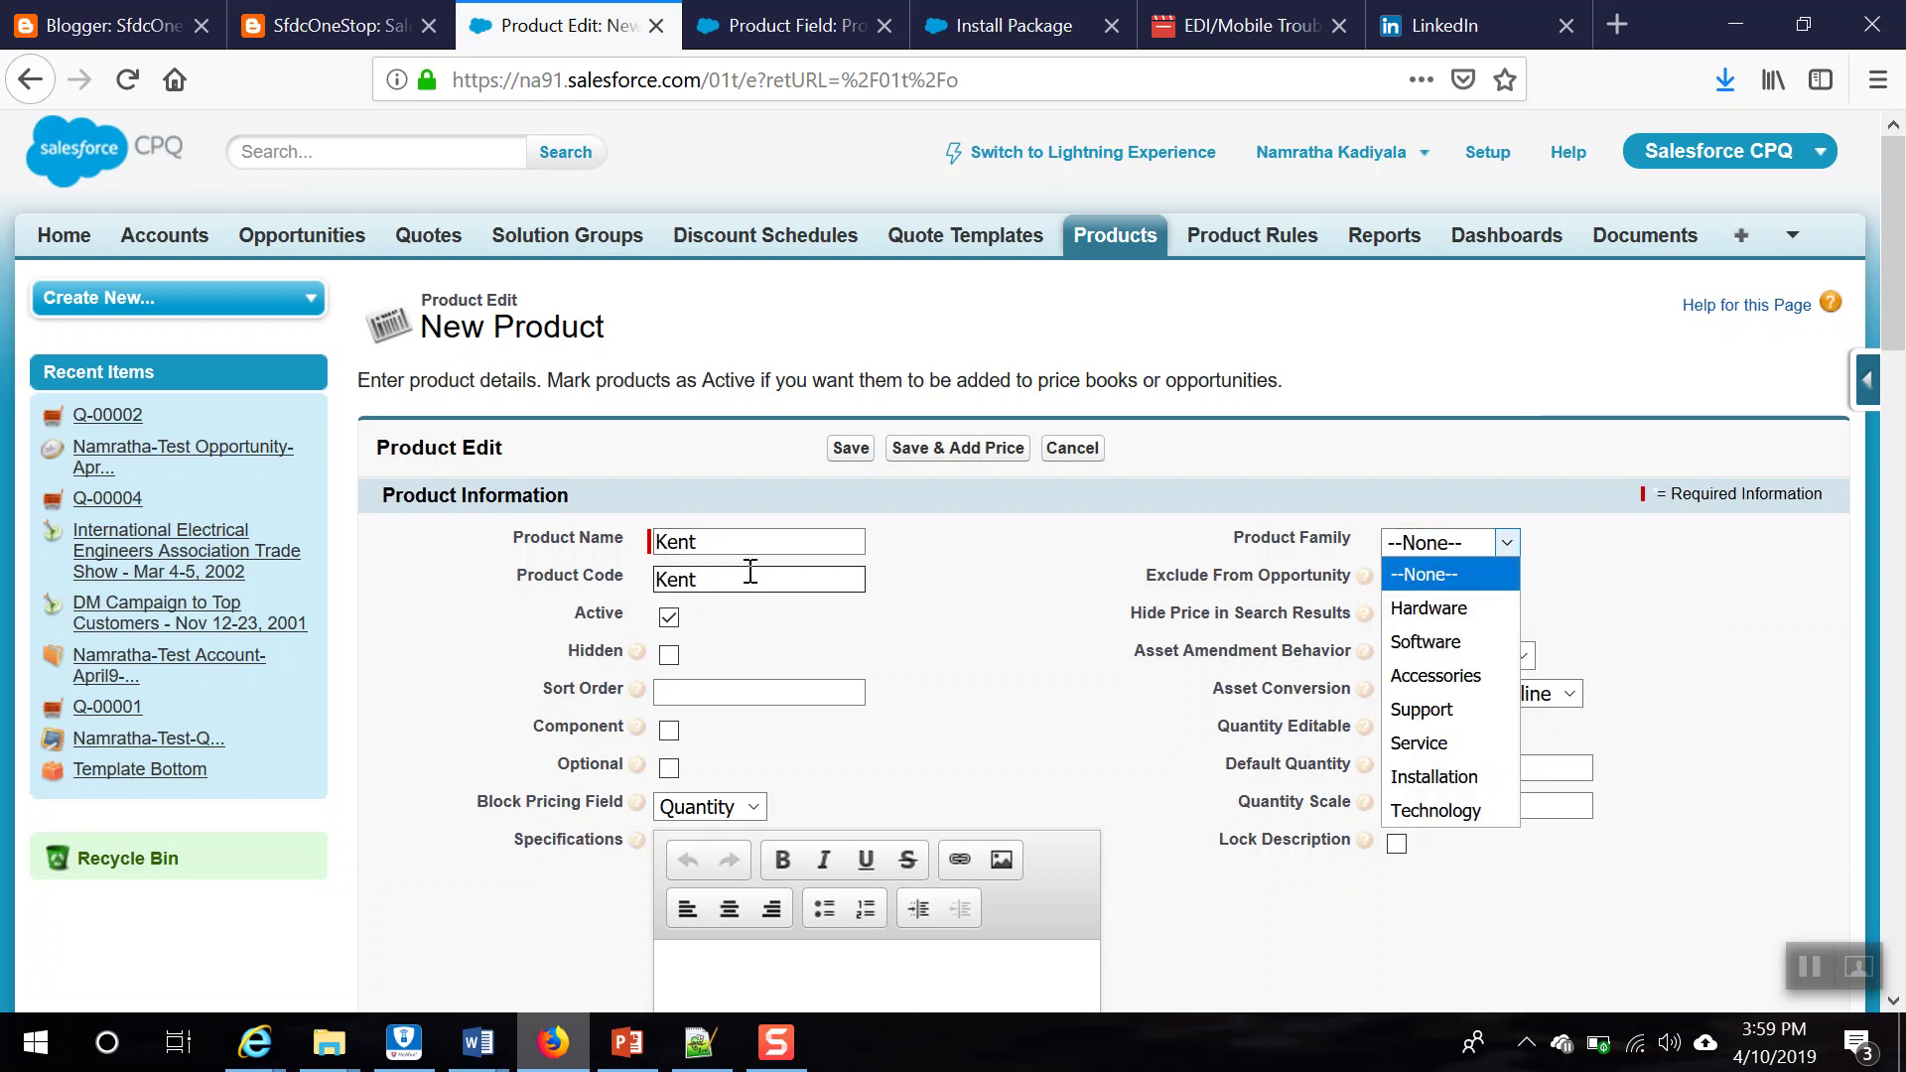
left_click(1430, 608)
Step: Set the Configuration Type to Required in the Salesforce CPQ Configuration section of the Kent product
scroll(889, 740, "down", 1)
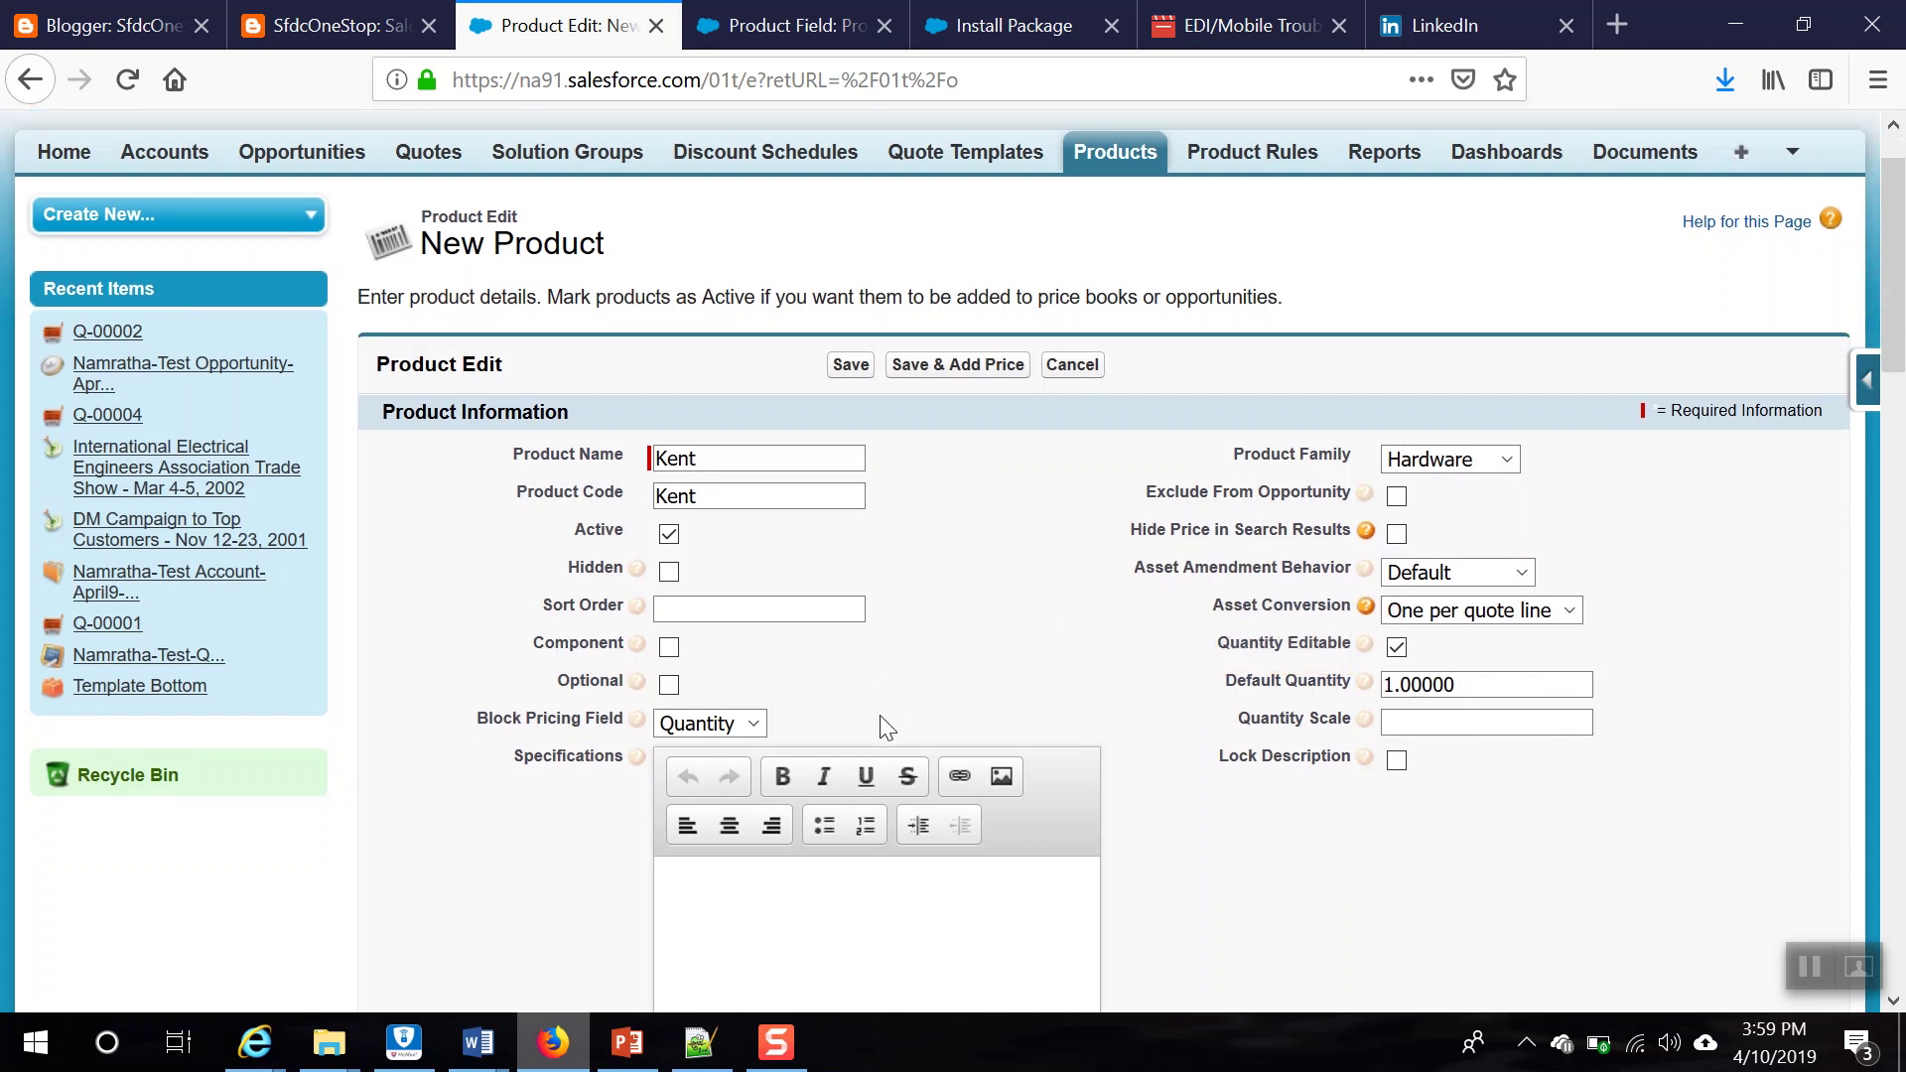
scroll(502, 668, "down", 10)
scroll(496, 658, "down", 2)
scroll(496, 658, "up", 3)
left_click(834, 508)
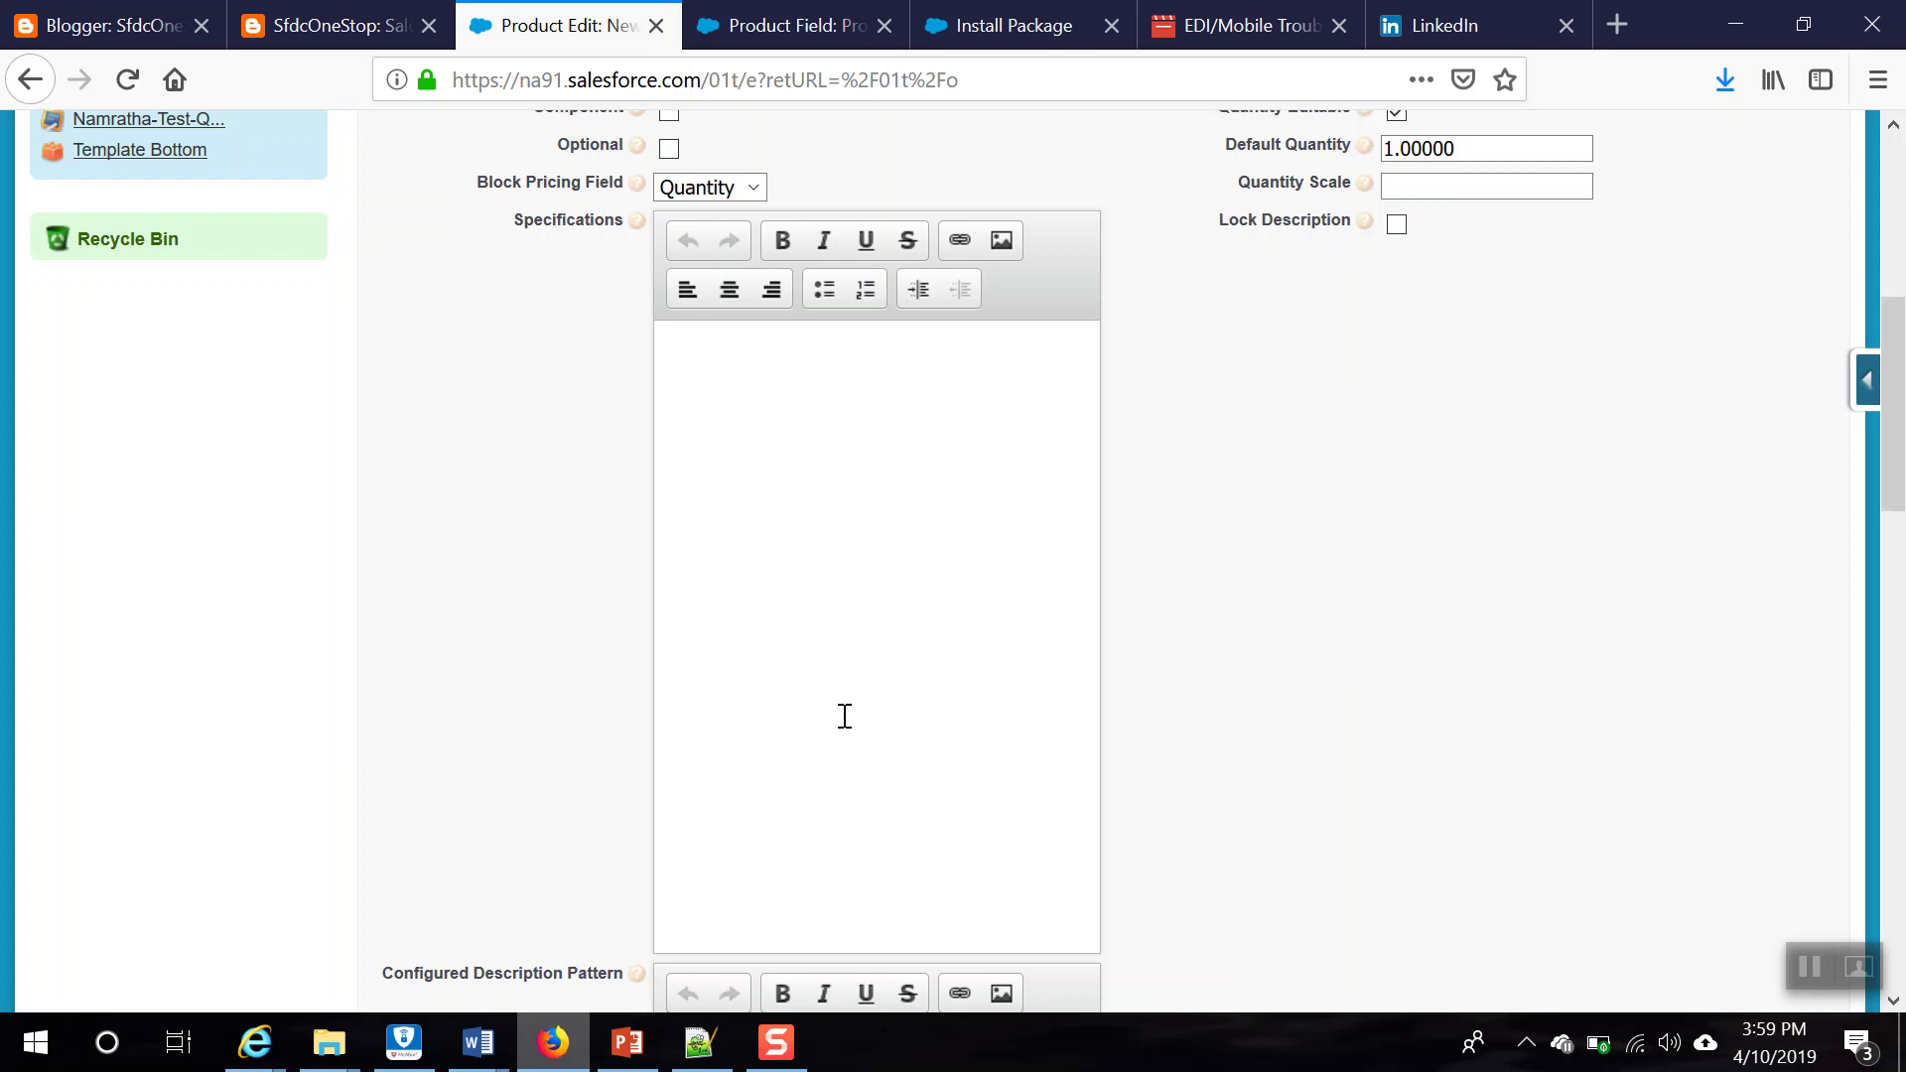
scroll(804, 619, "down", 6)
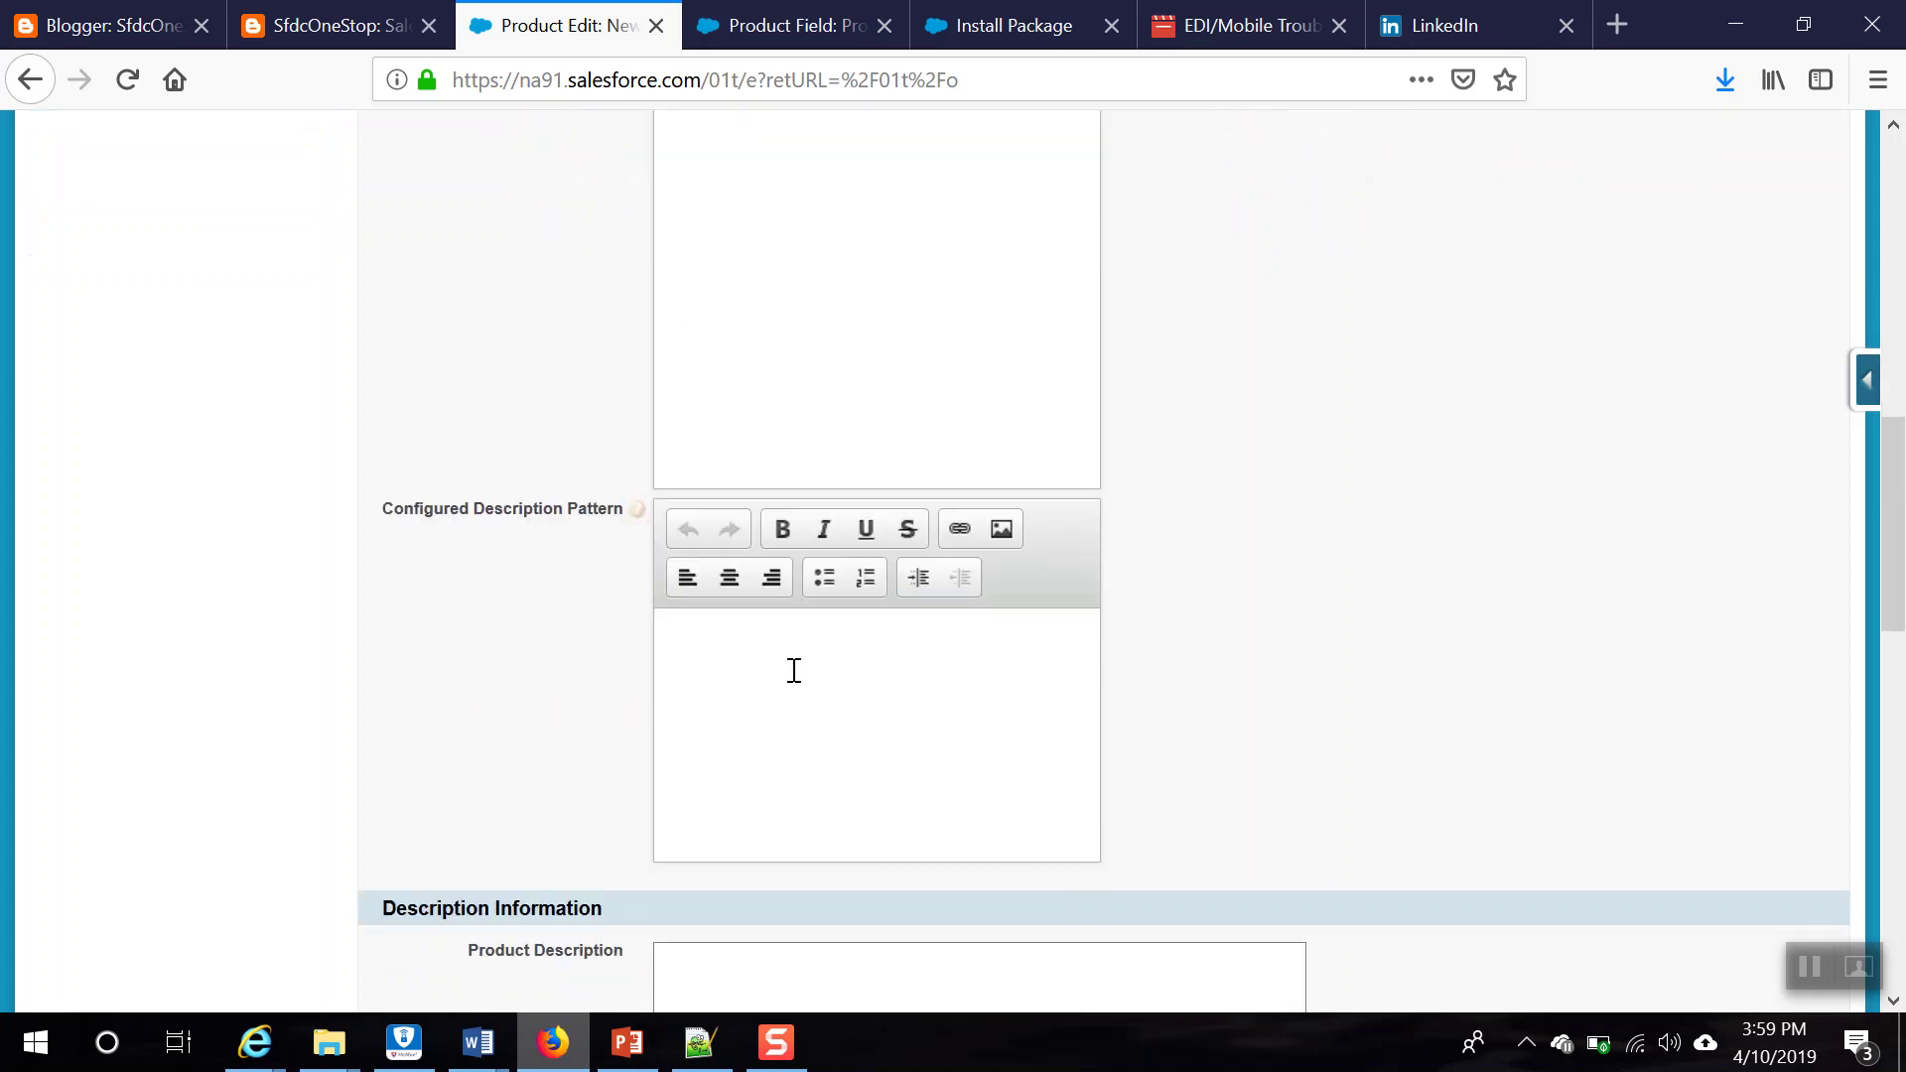
scroll(797, 675, "down", 3)
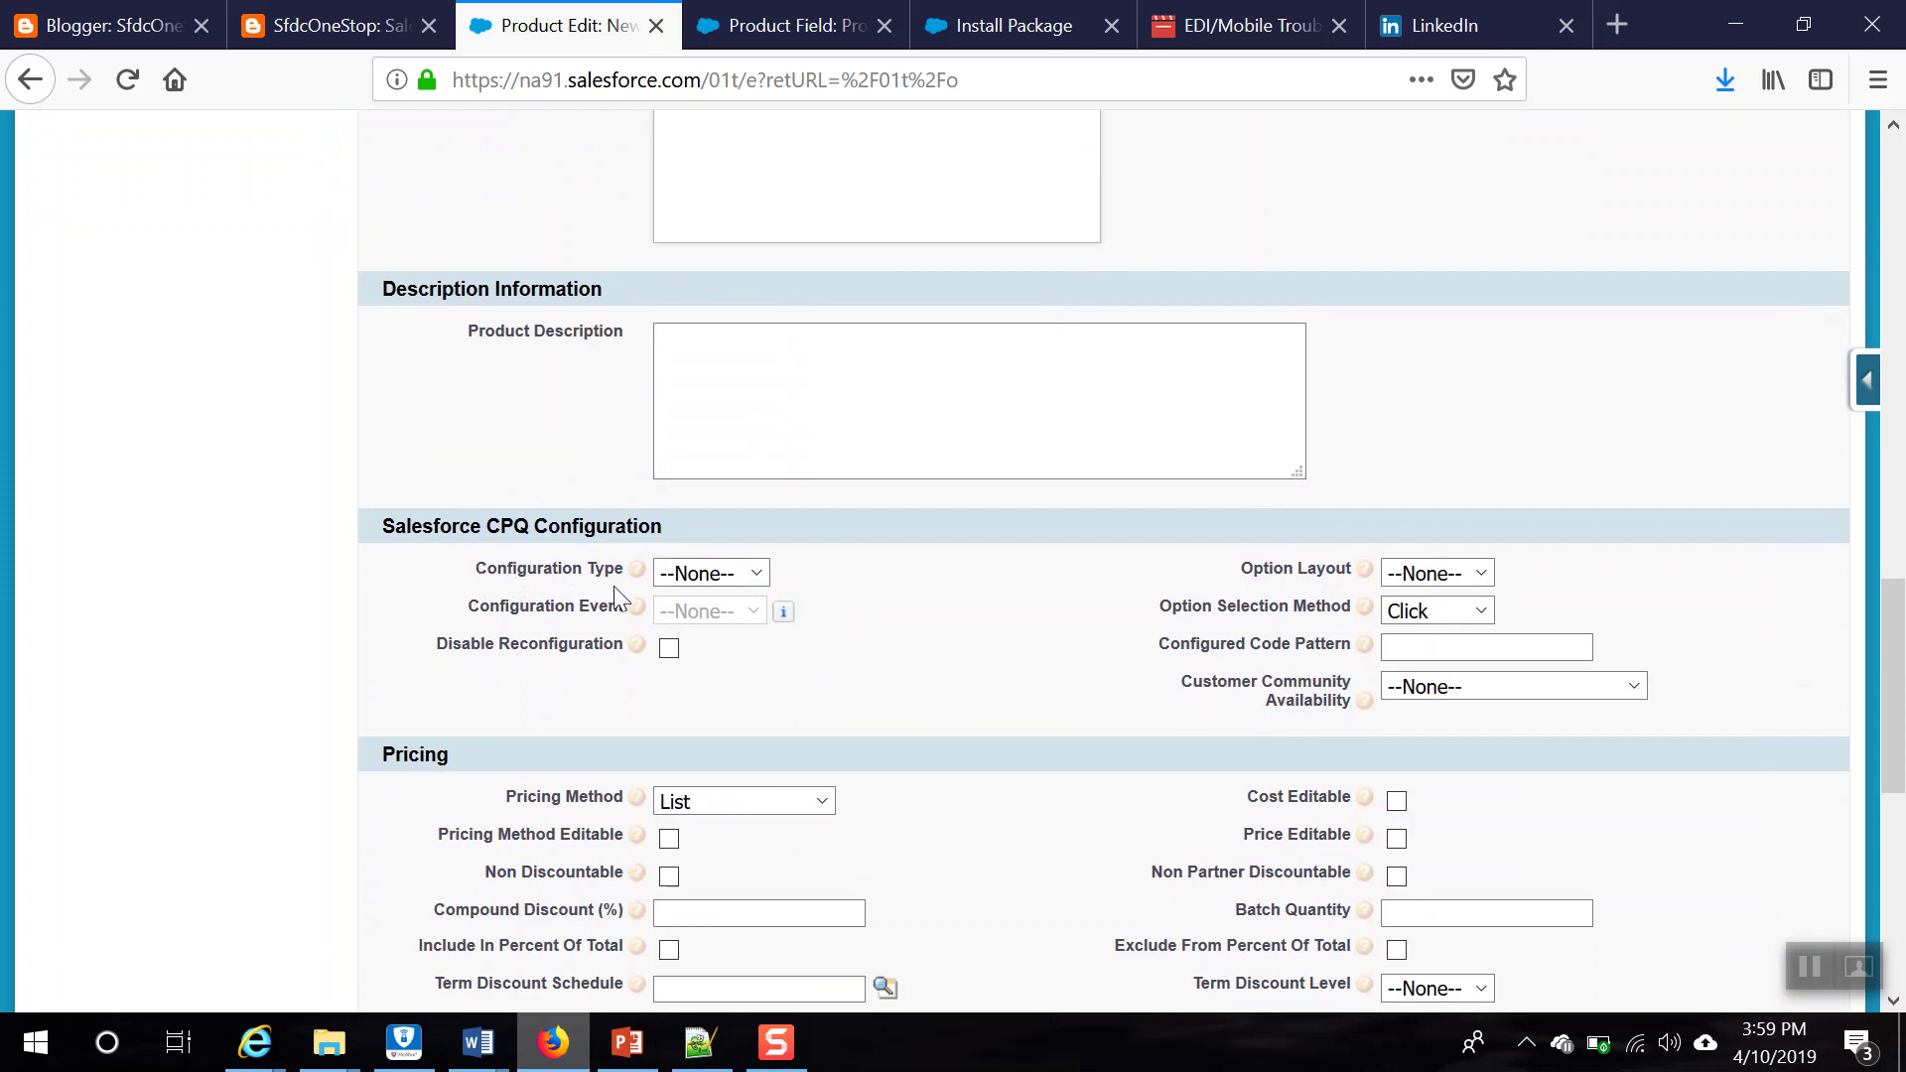
left_click(757, 575)
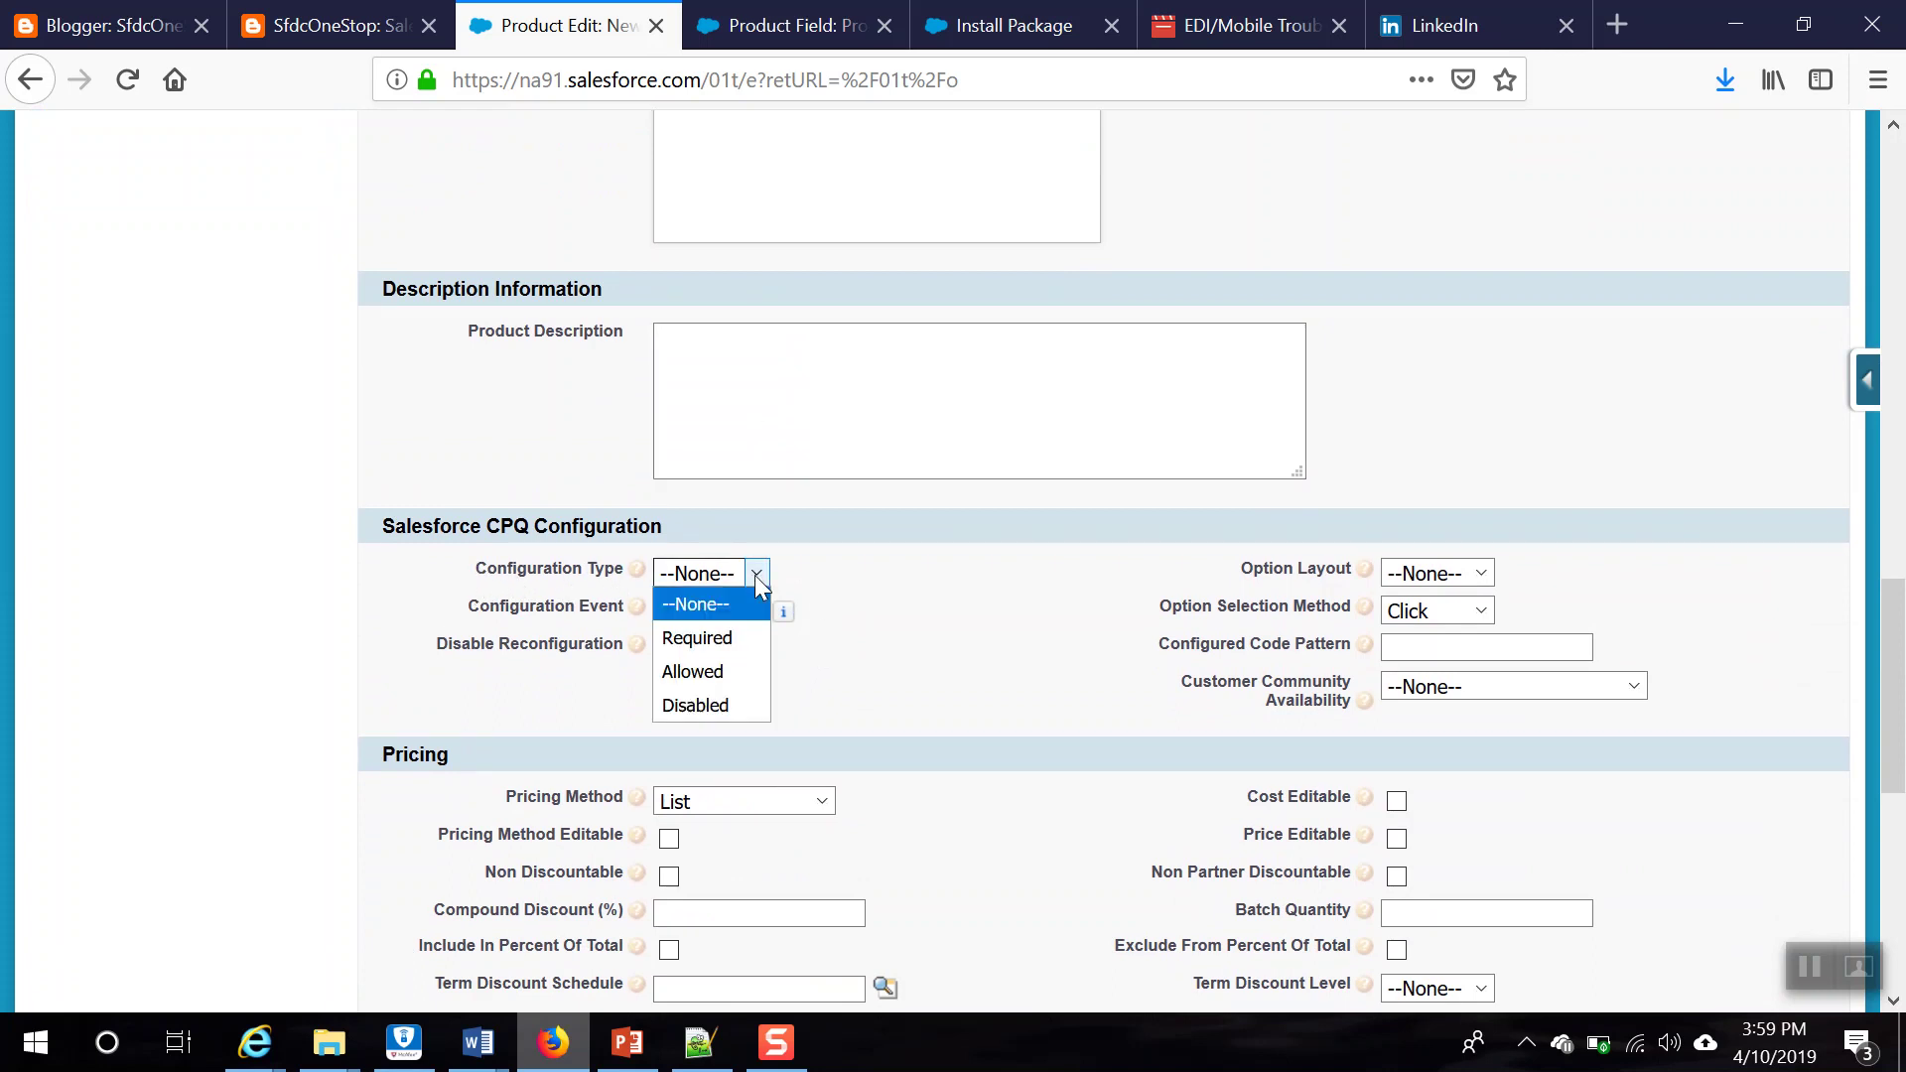
left_click(741, 646)
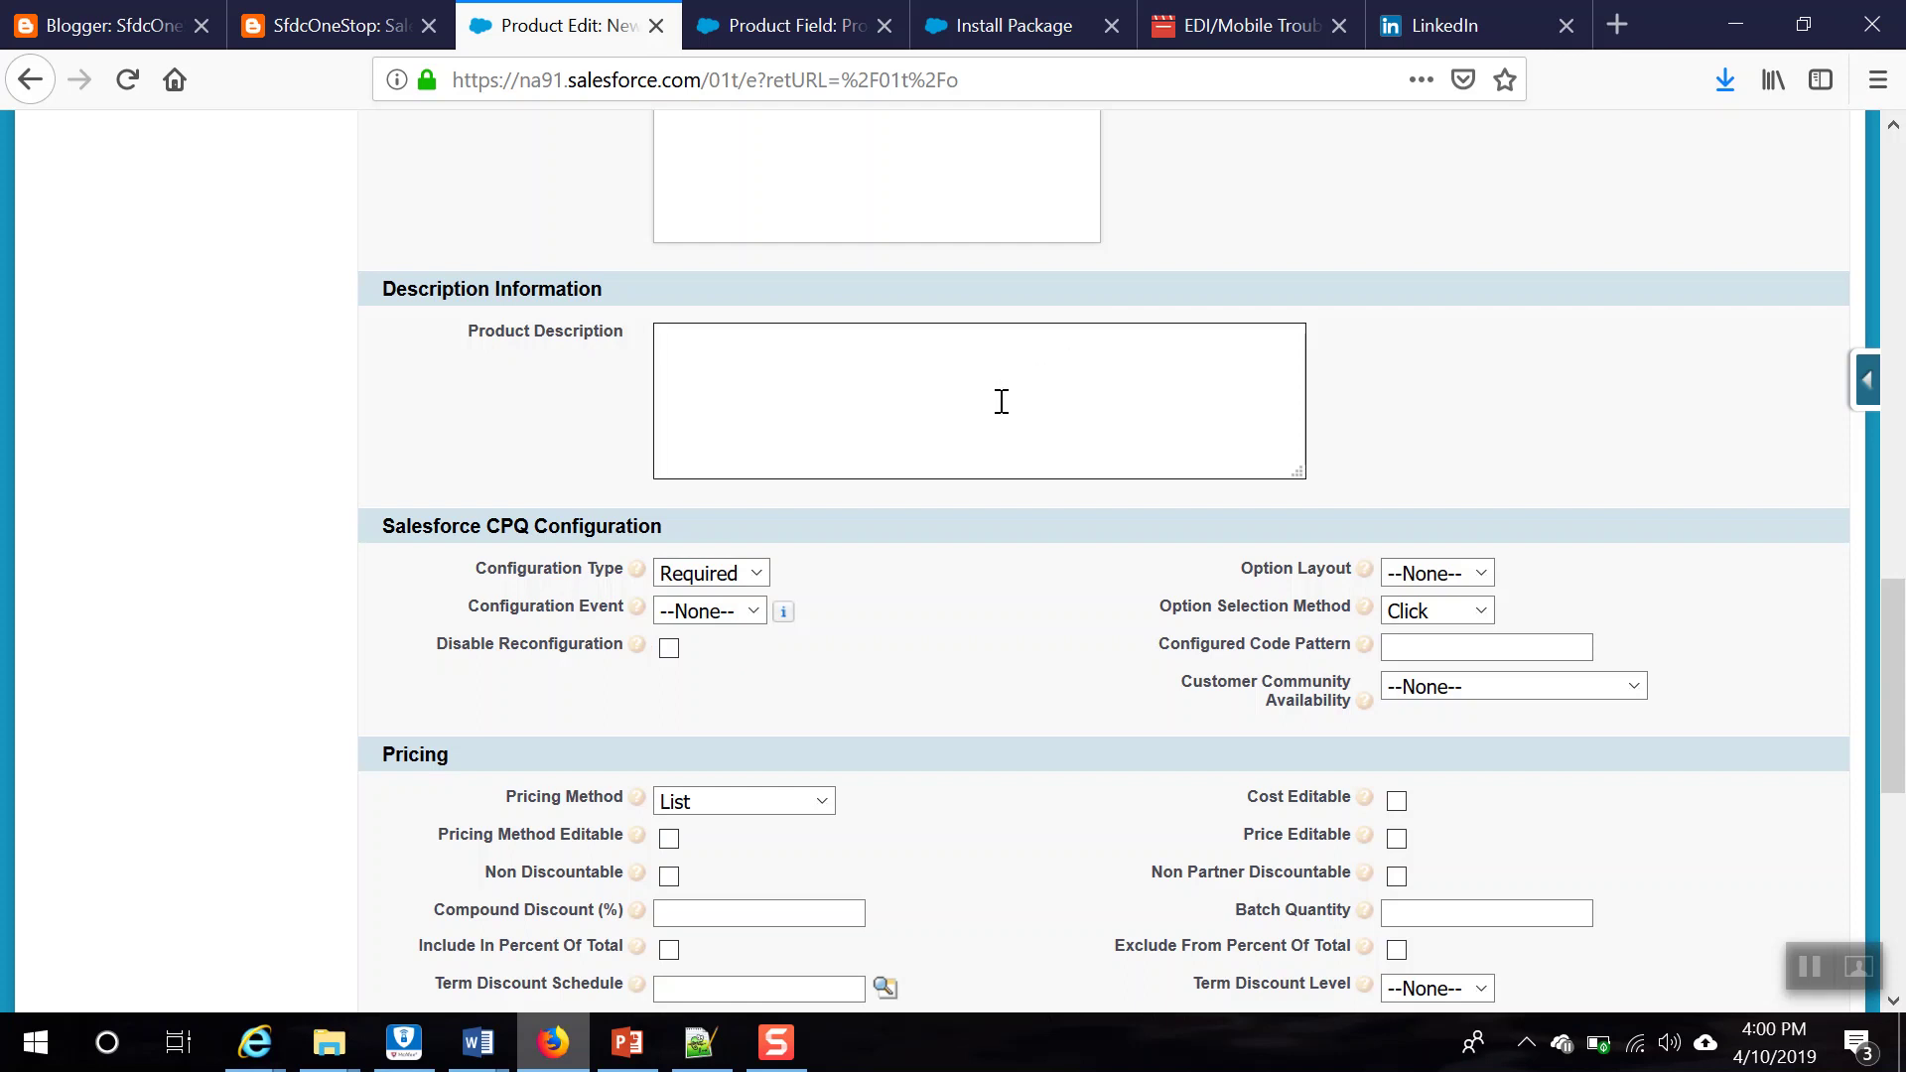
Step: Review the remaining sections of the Kent product form, then save the product and proceed to adding its price
left_click(931, 414)
scroll(926, 622, "up", 3)
scroll(932, 632, "down", 3)
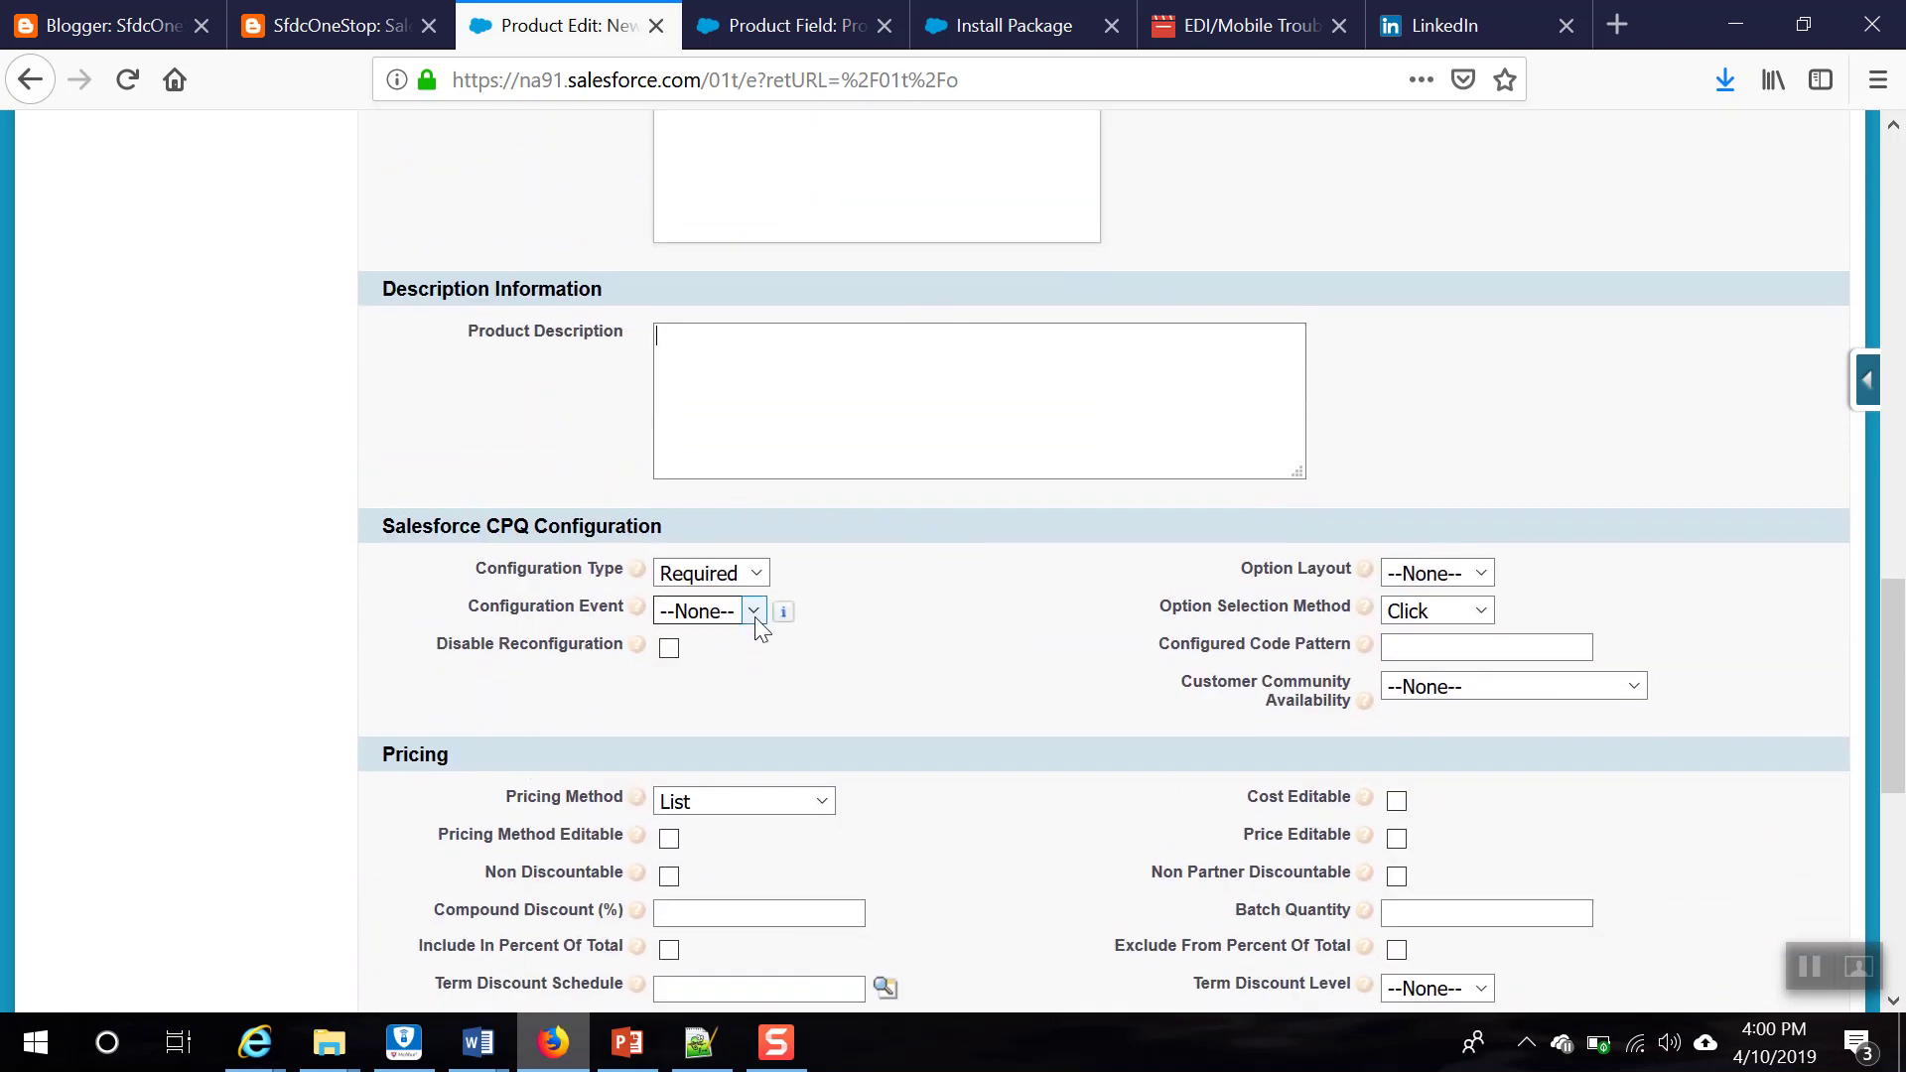
scroll(1116, 675, "down", 4)
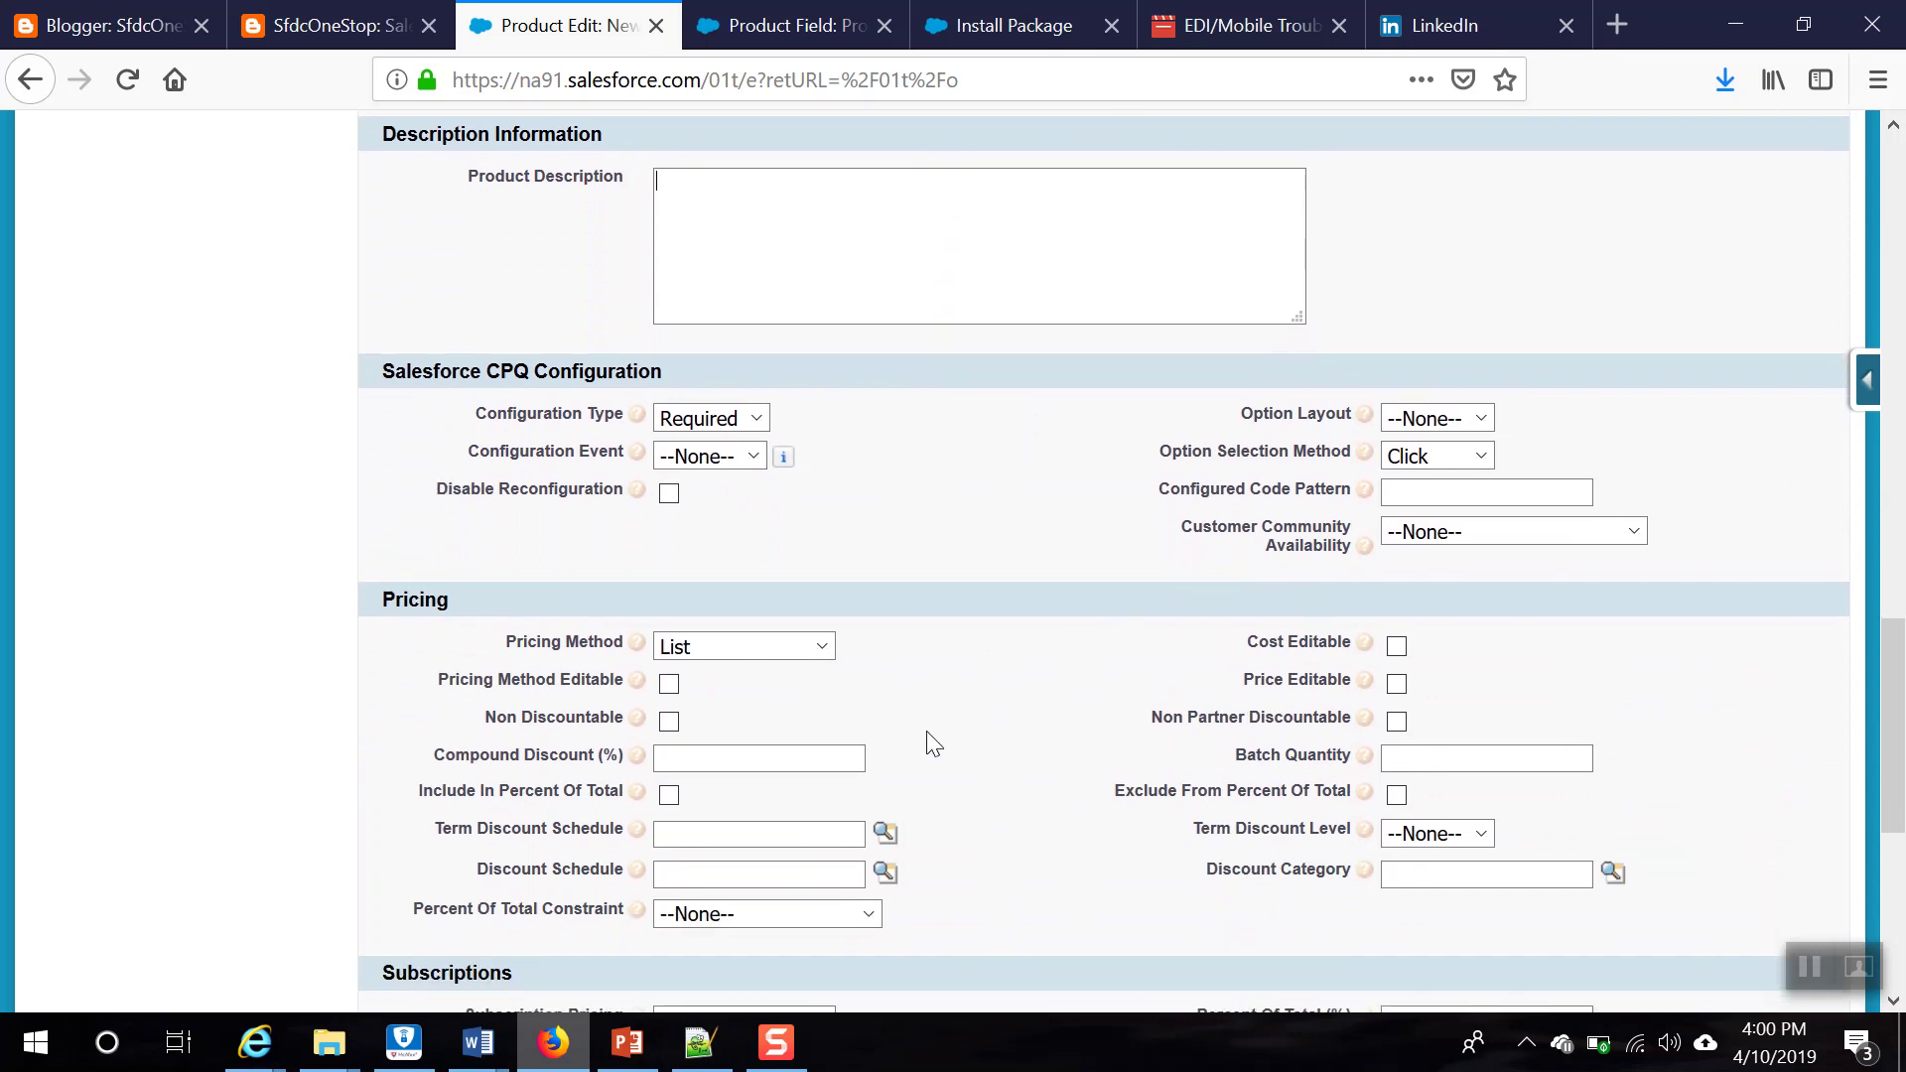
scroll(927, 730, "down", 2)
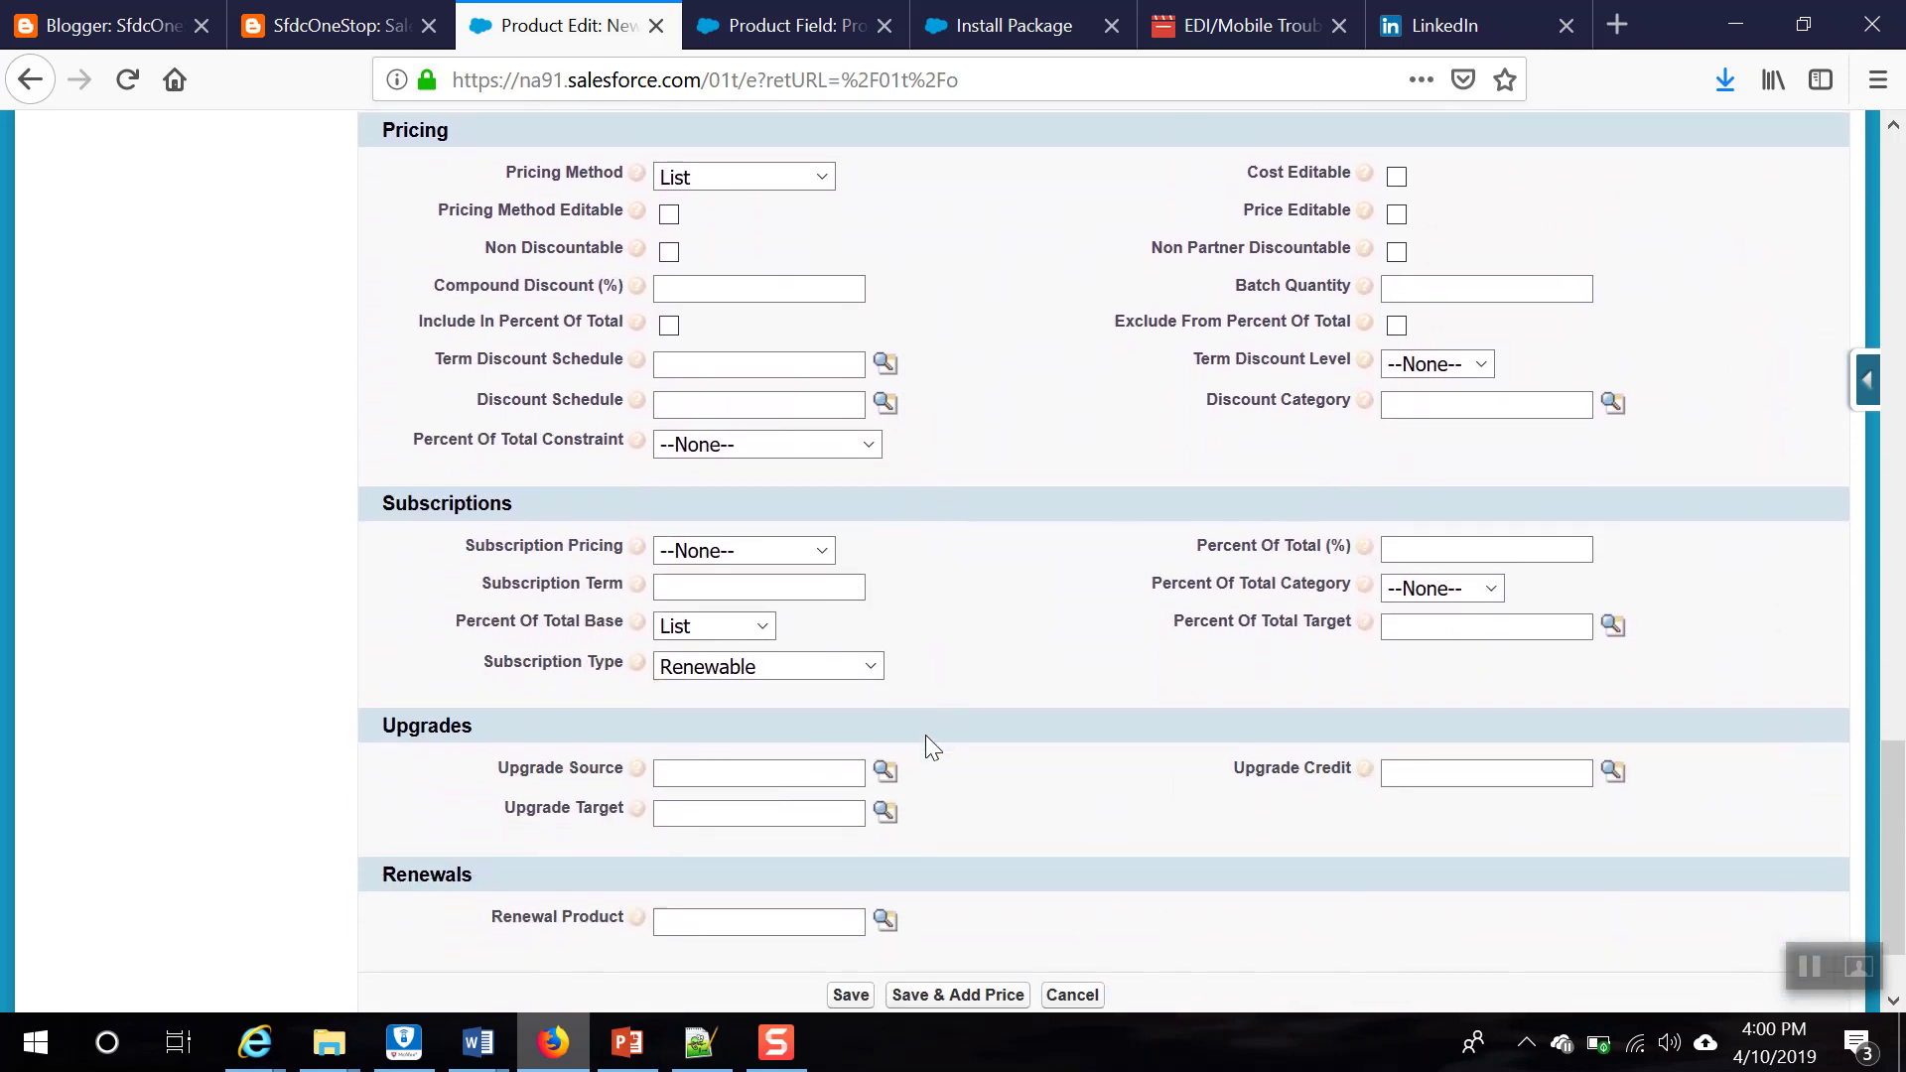
scroll(927, 731, "down", 2)
scroll(1151, 635, "up", 15)
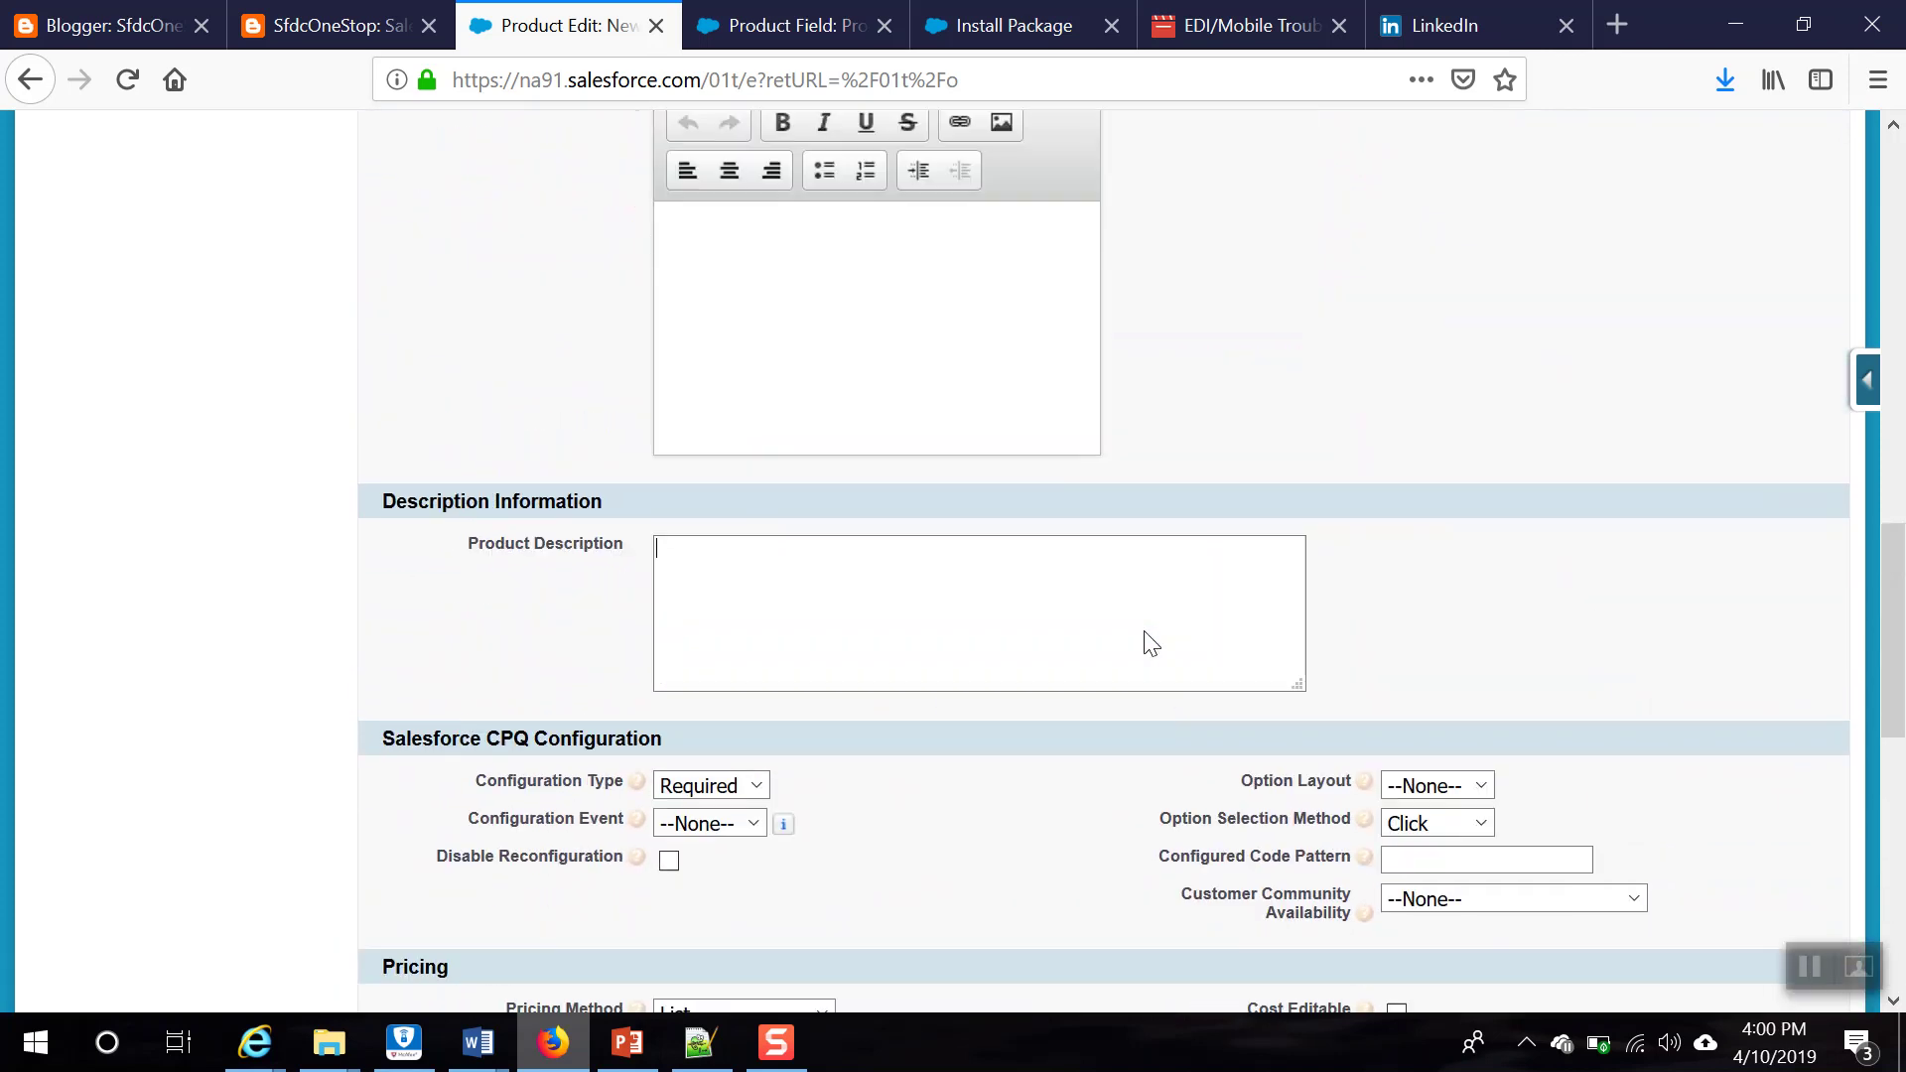
scroll(1112, 645, "down", 15)
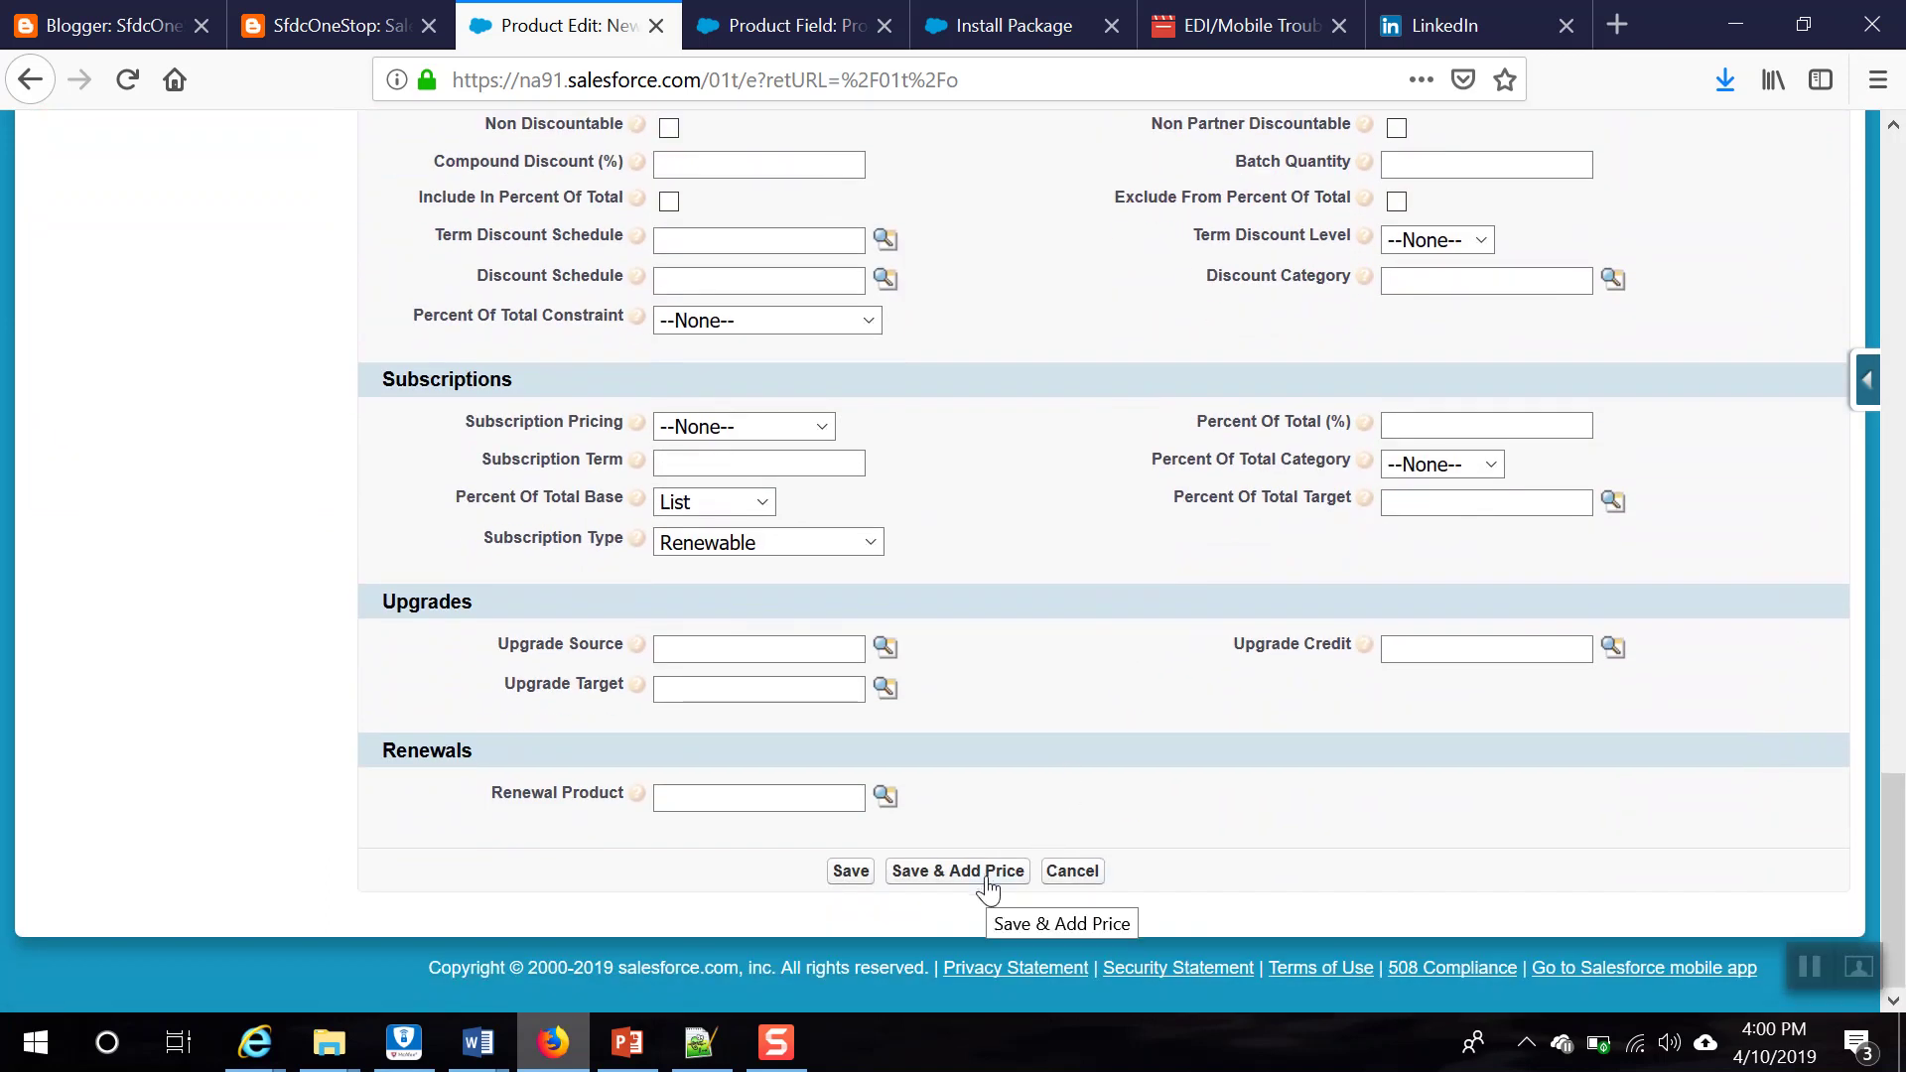
left_click(987, 874)
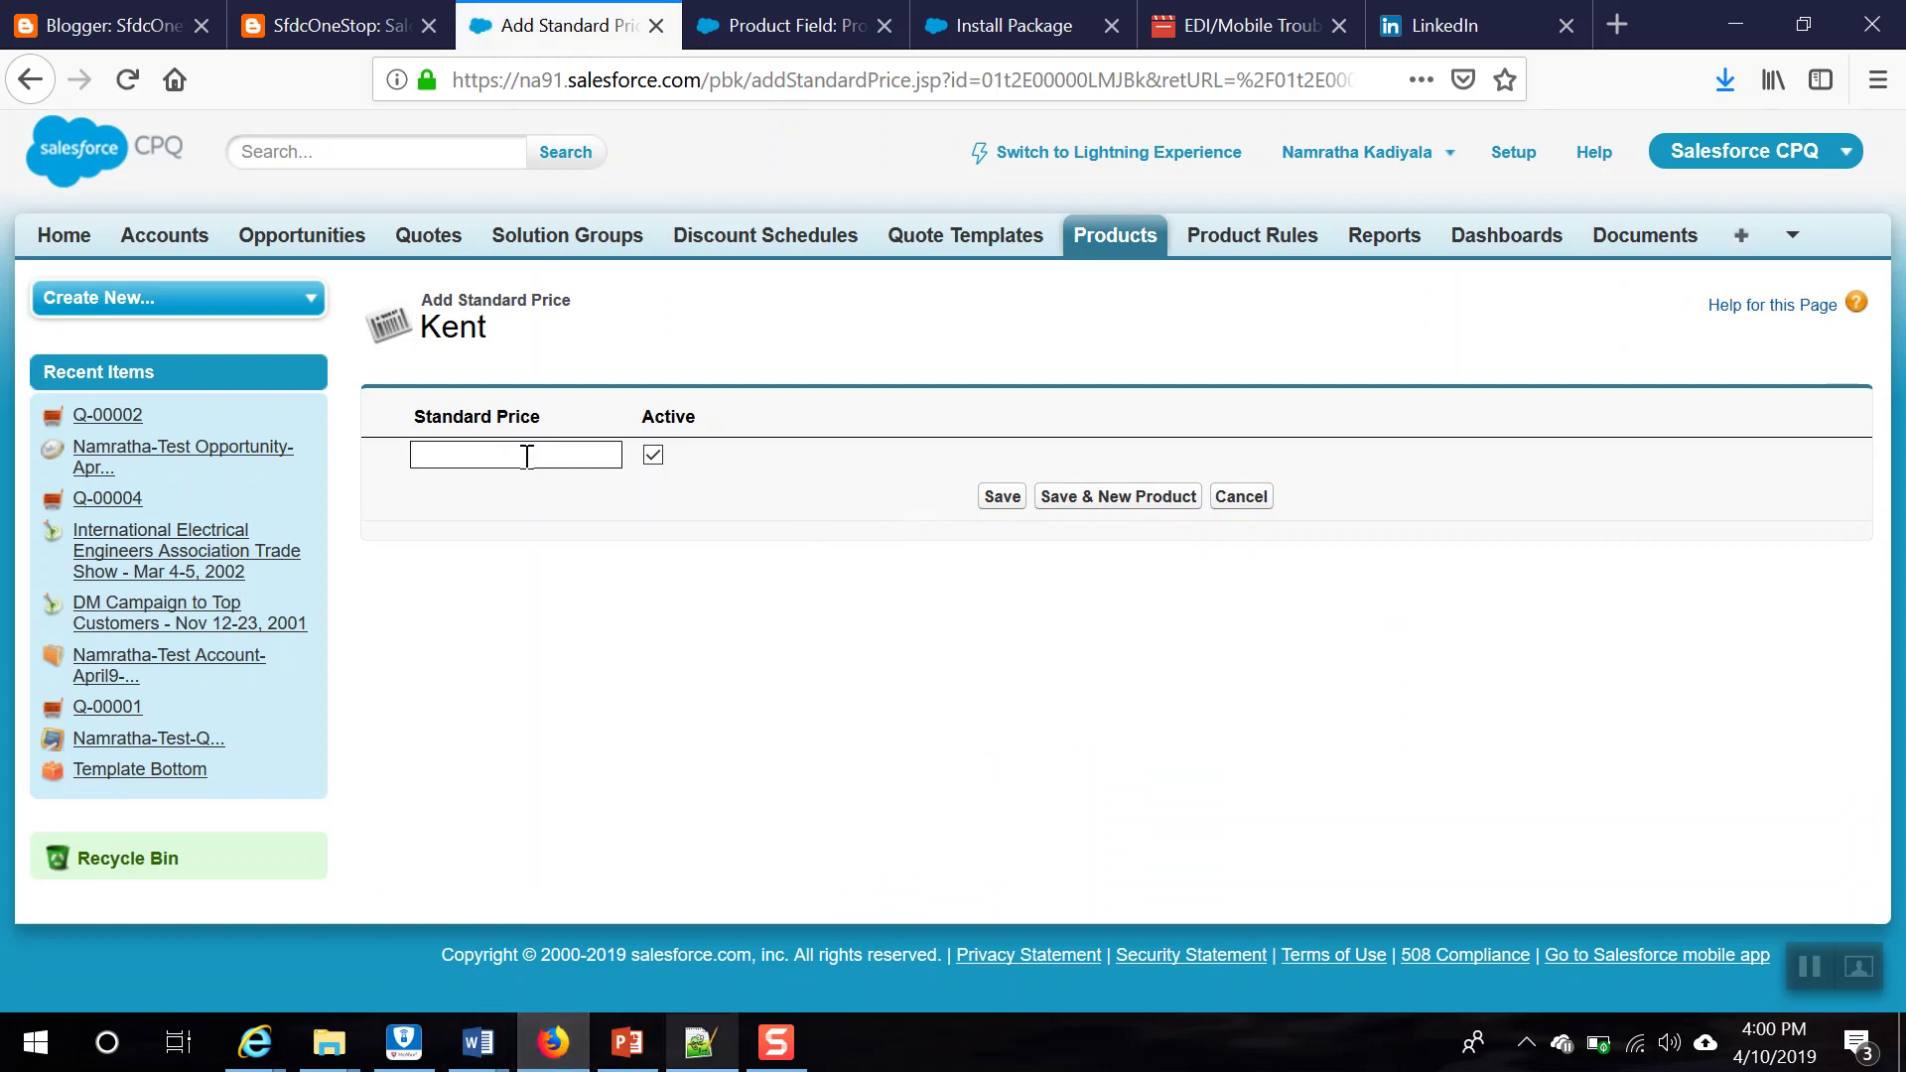
Step: Look up the Kent price in the PowerPoint CPQ Demo table and save 200 as the product's active standard price
left_click(626, 1044)
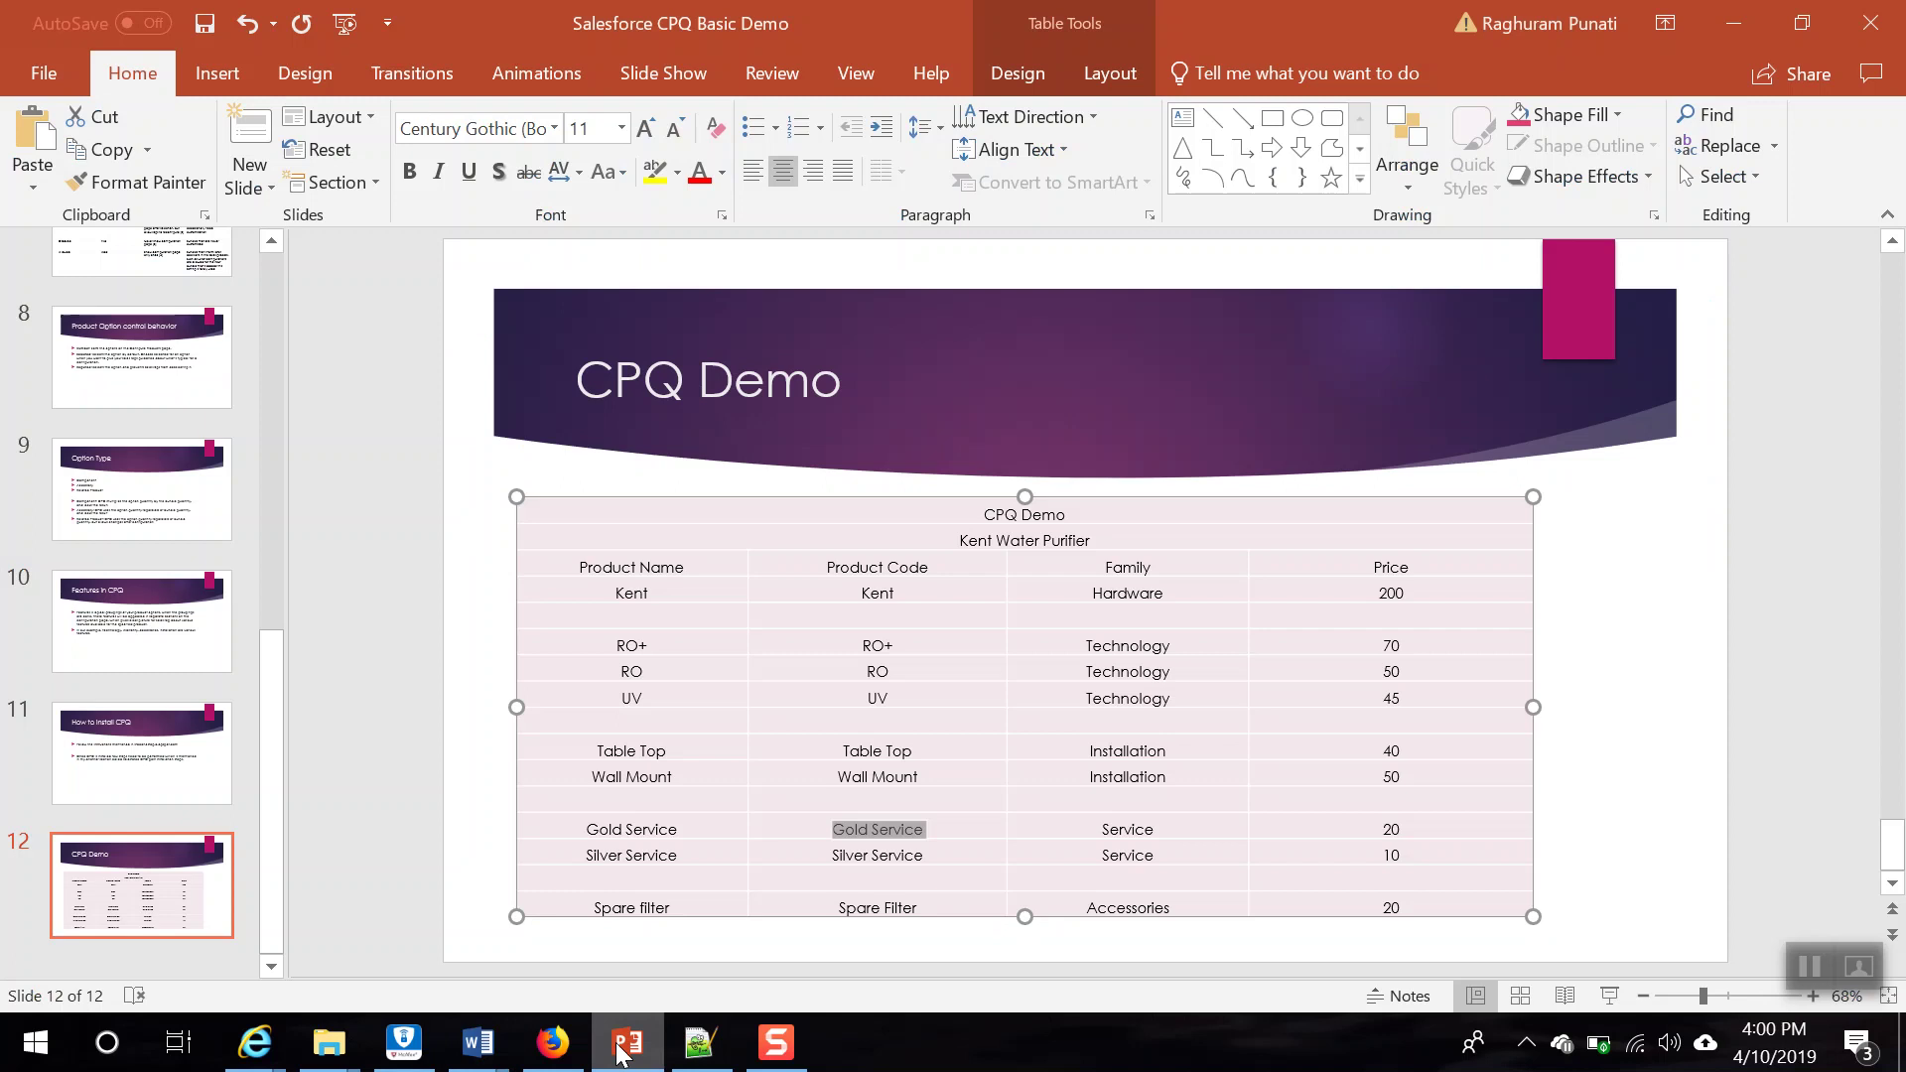
left_click(621, 1051)
left_click(527, 457)
type("200")
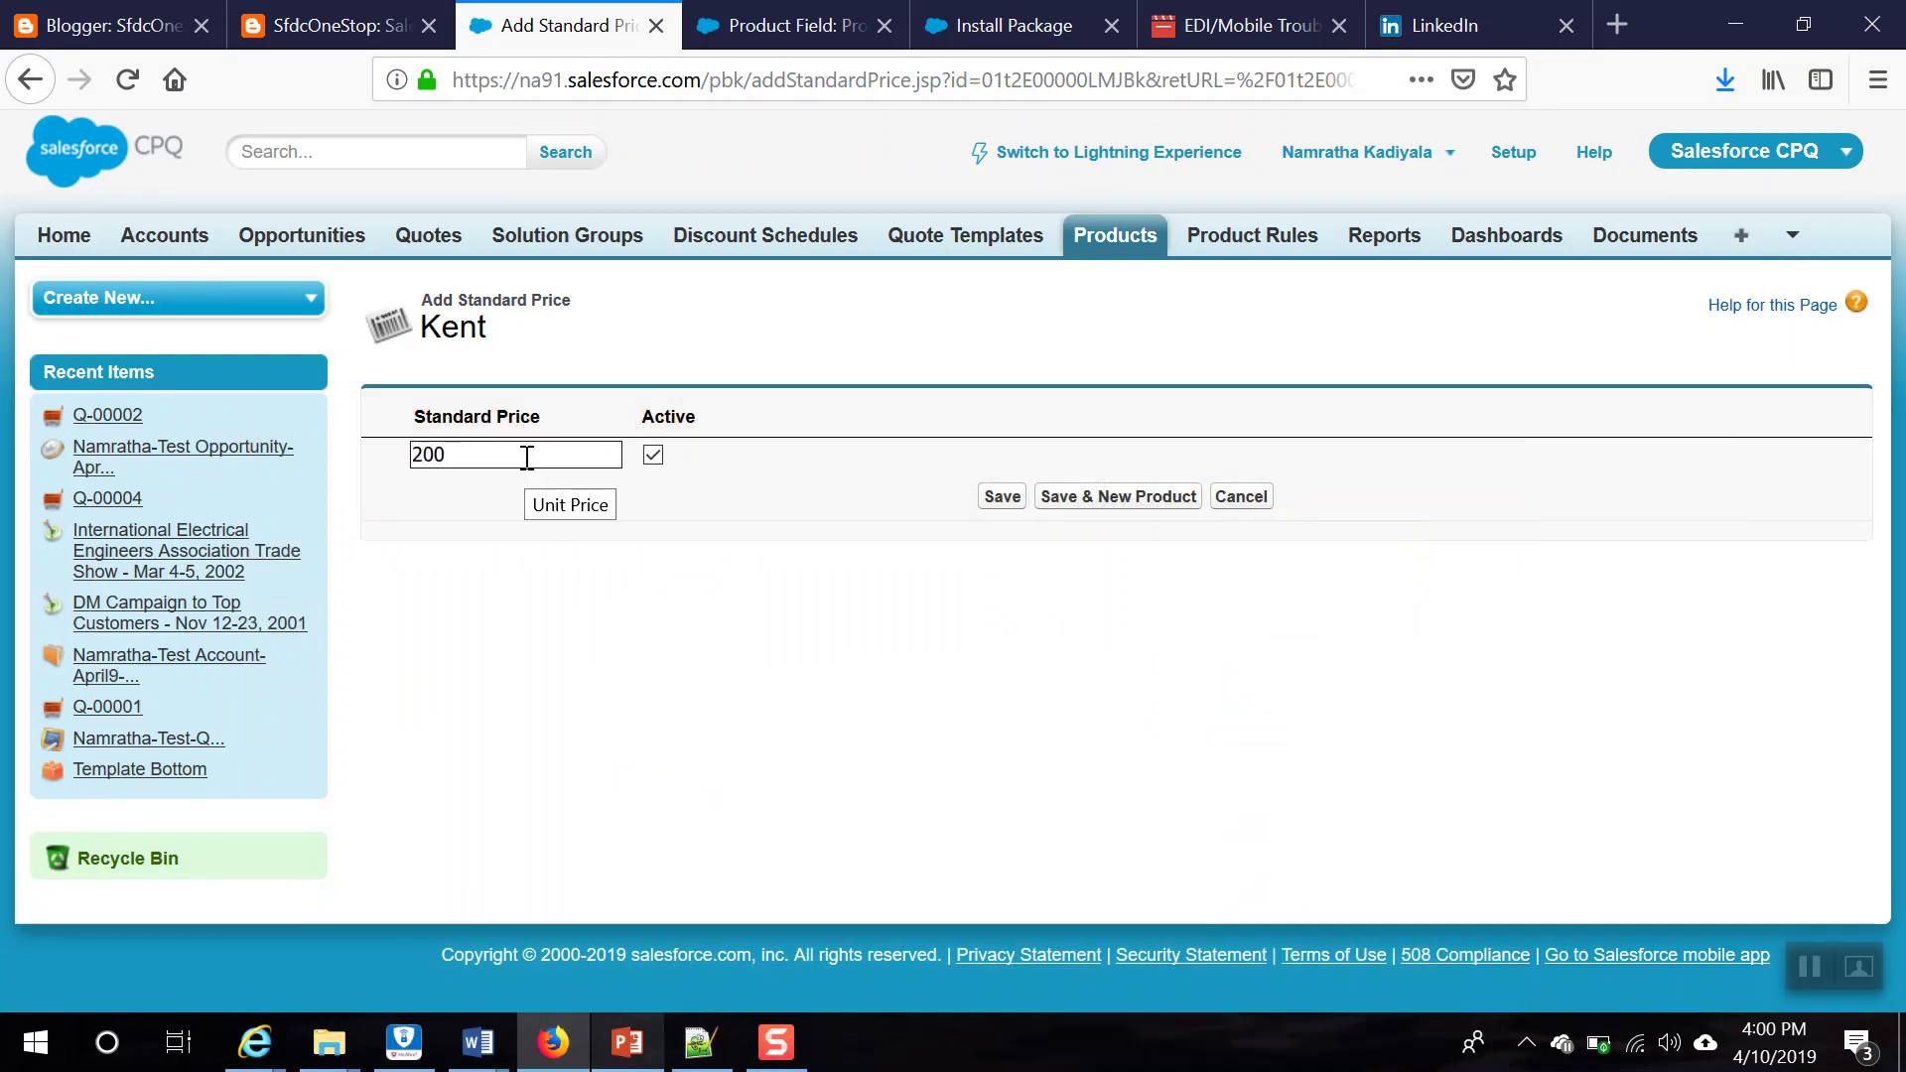
left_click(1002, 496)
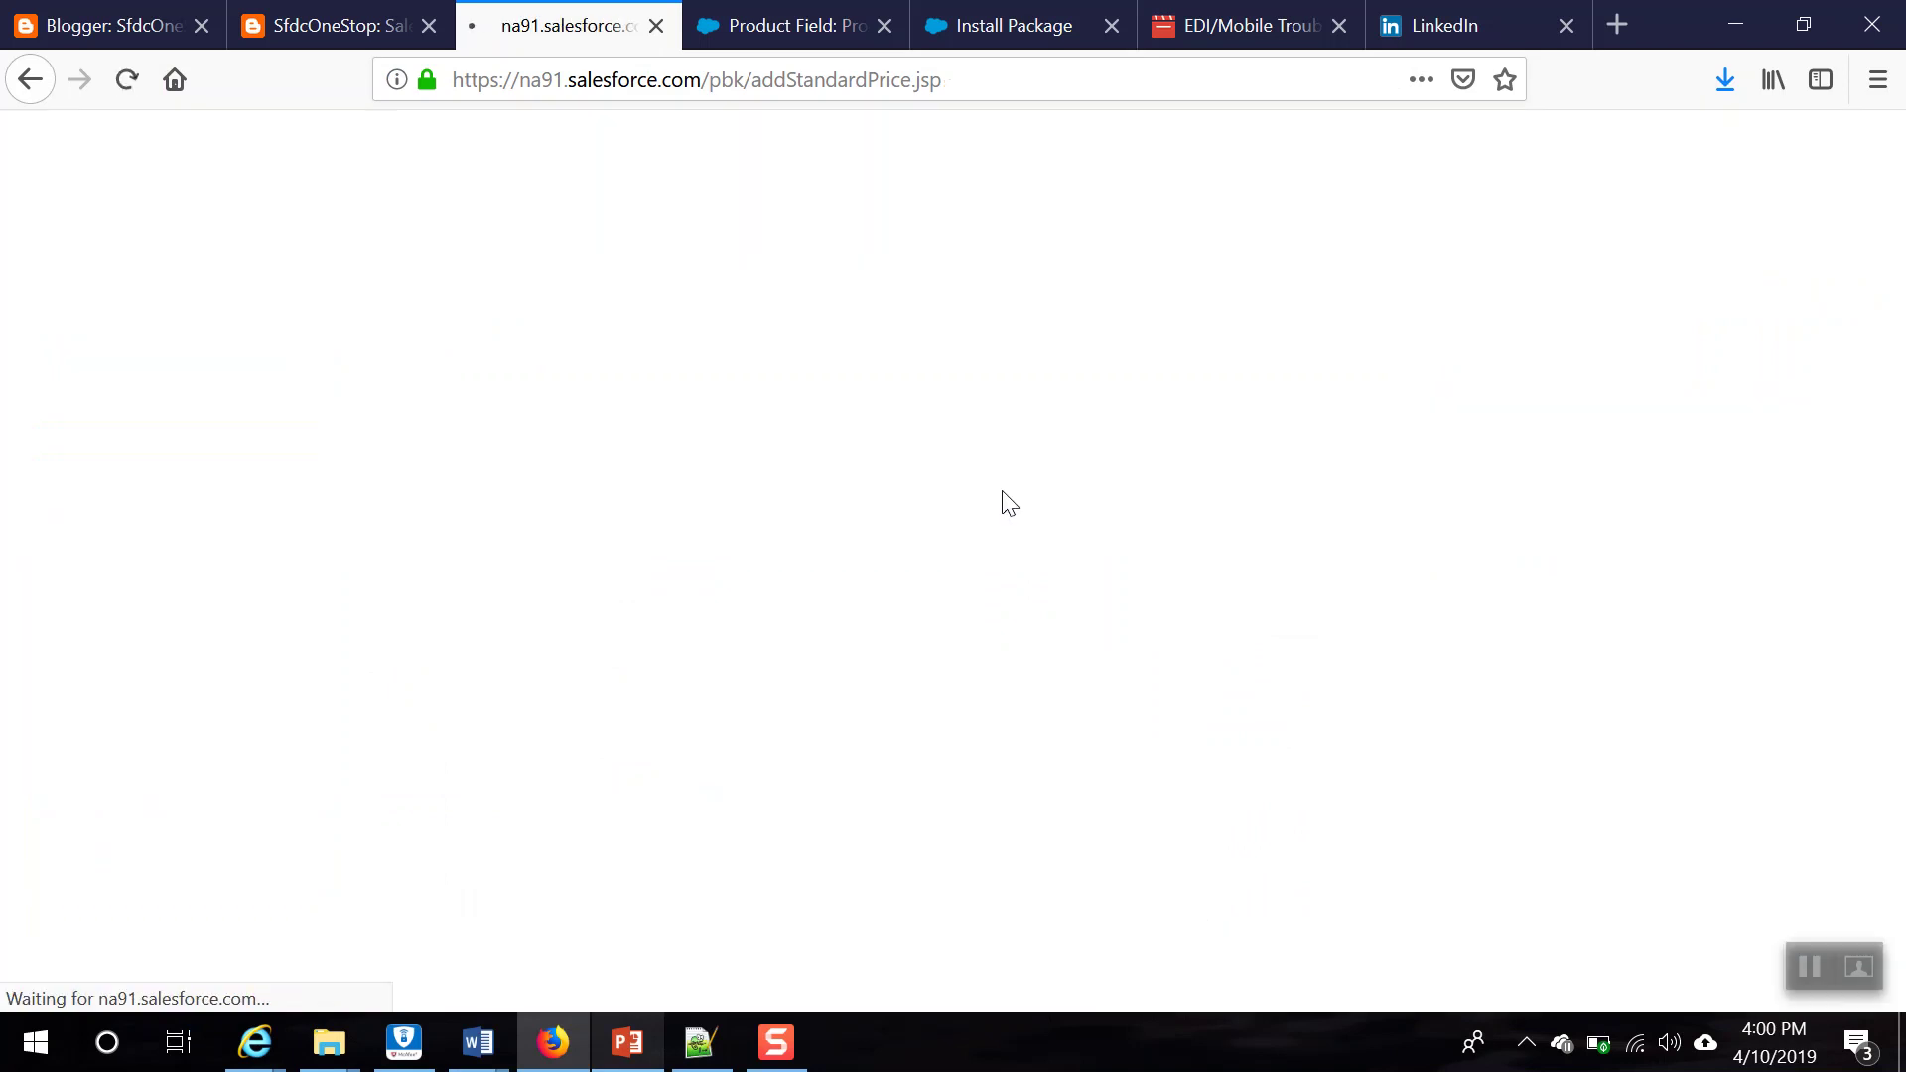
Step: Add the Kent product to the Standard price book with its standard price as list price, and check the saved product details
scroll(732, 702, "down", 15)
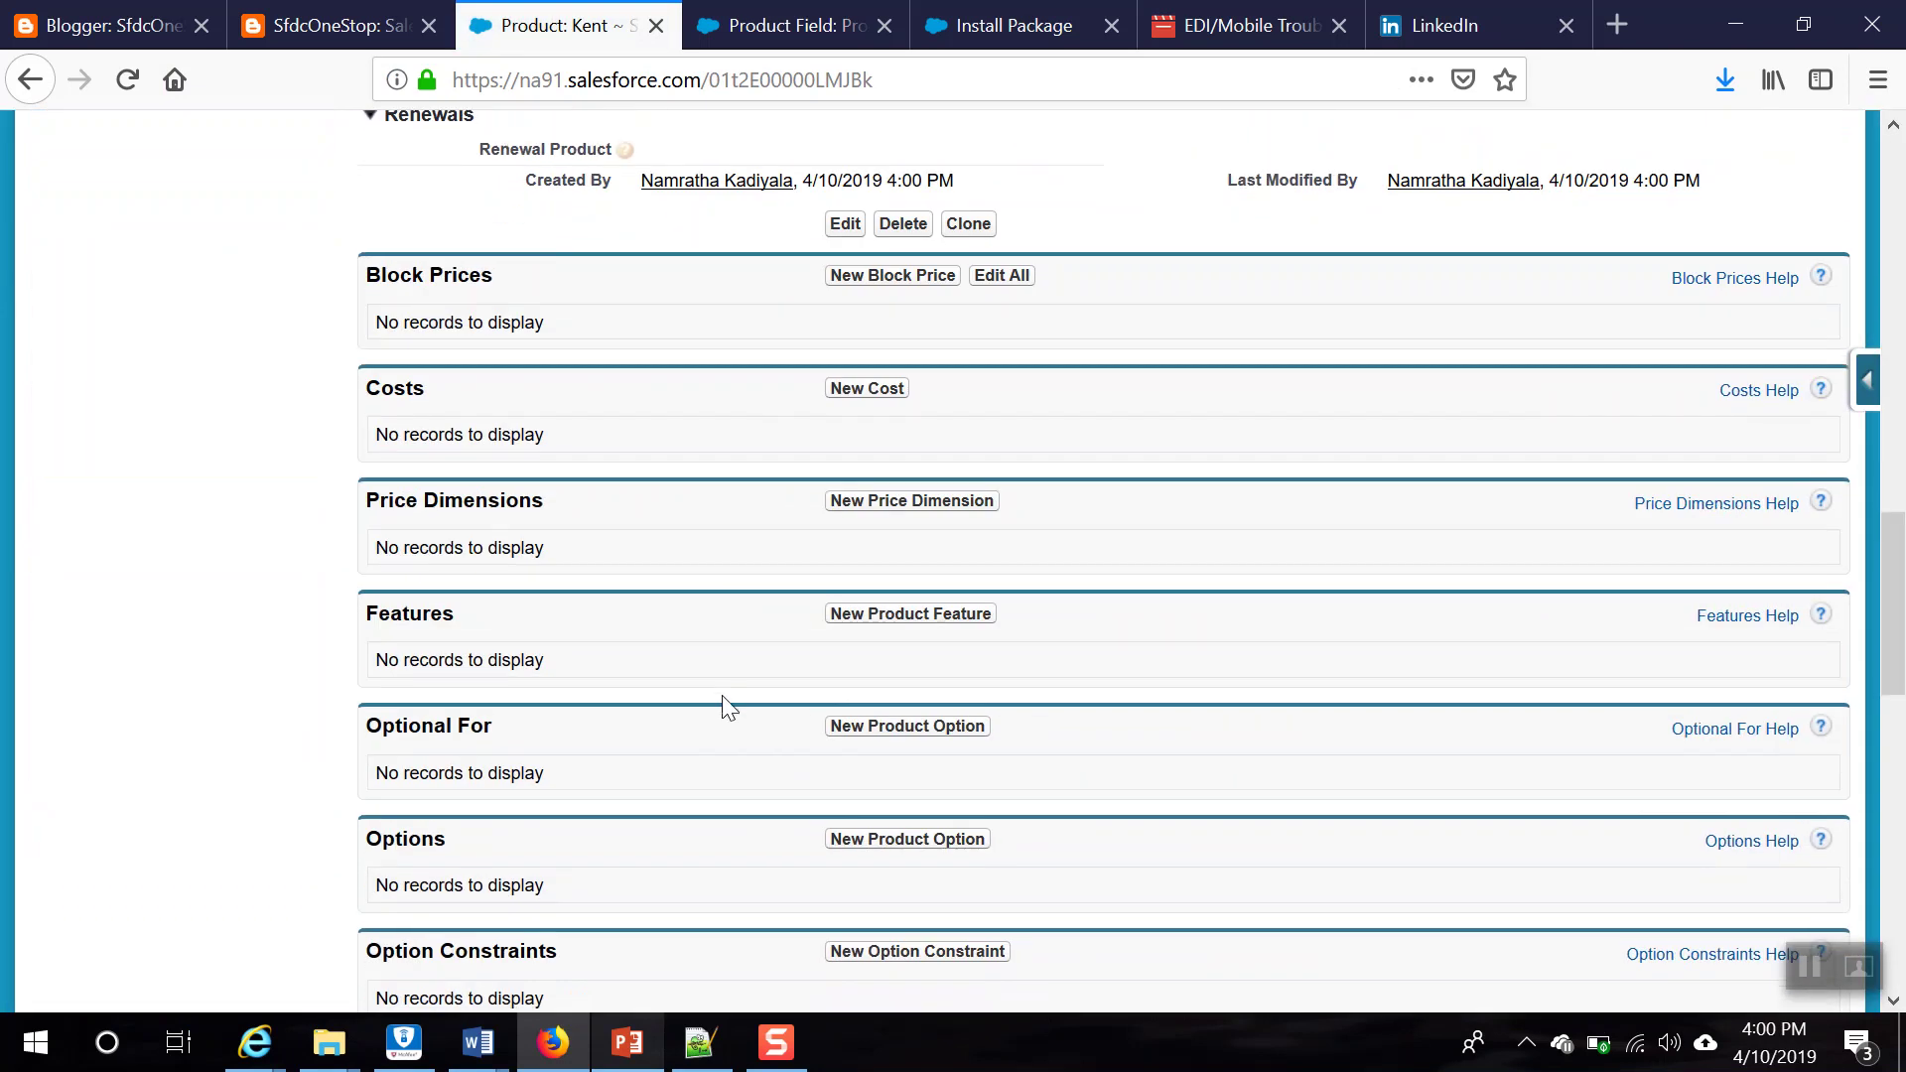
scroll(724, 689, "down", 8)
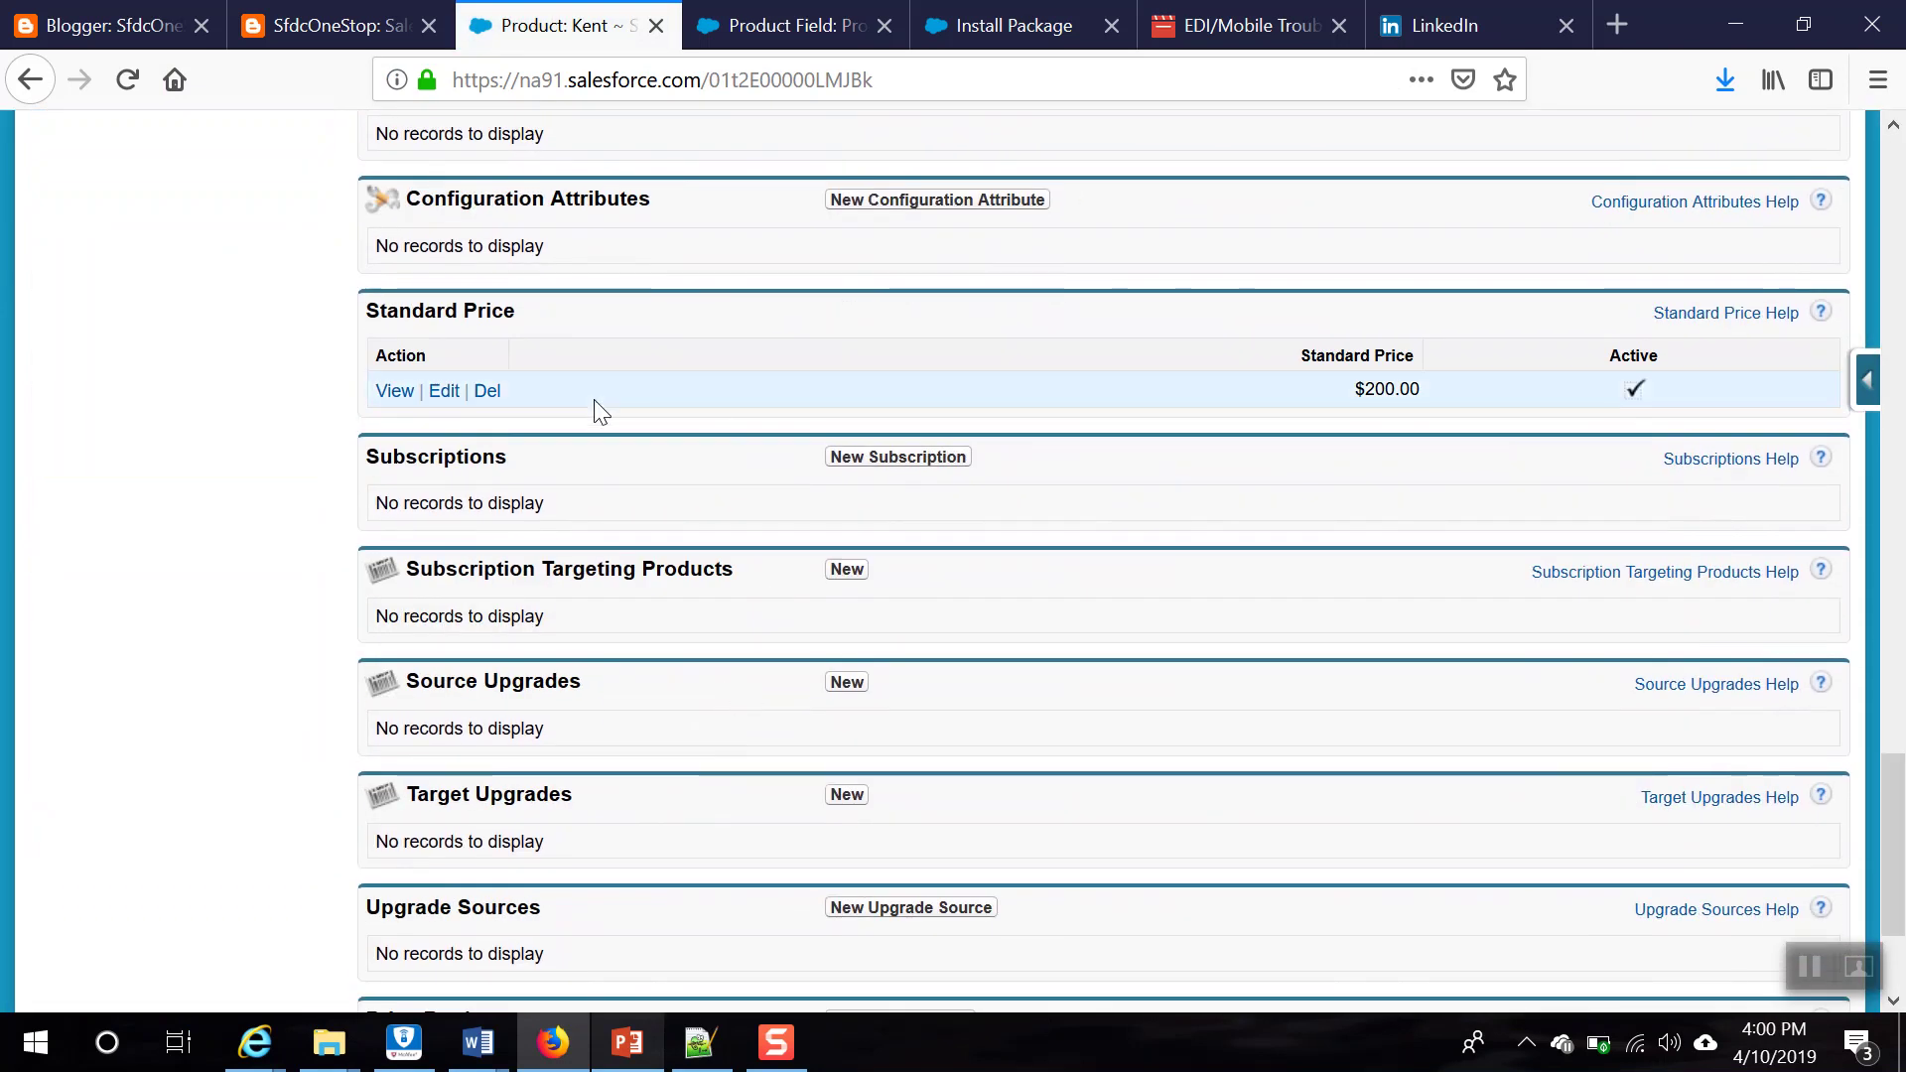
scroll(731, 700, "down", 3)
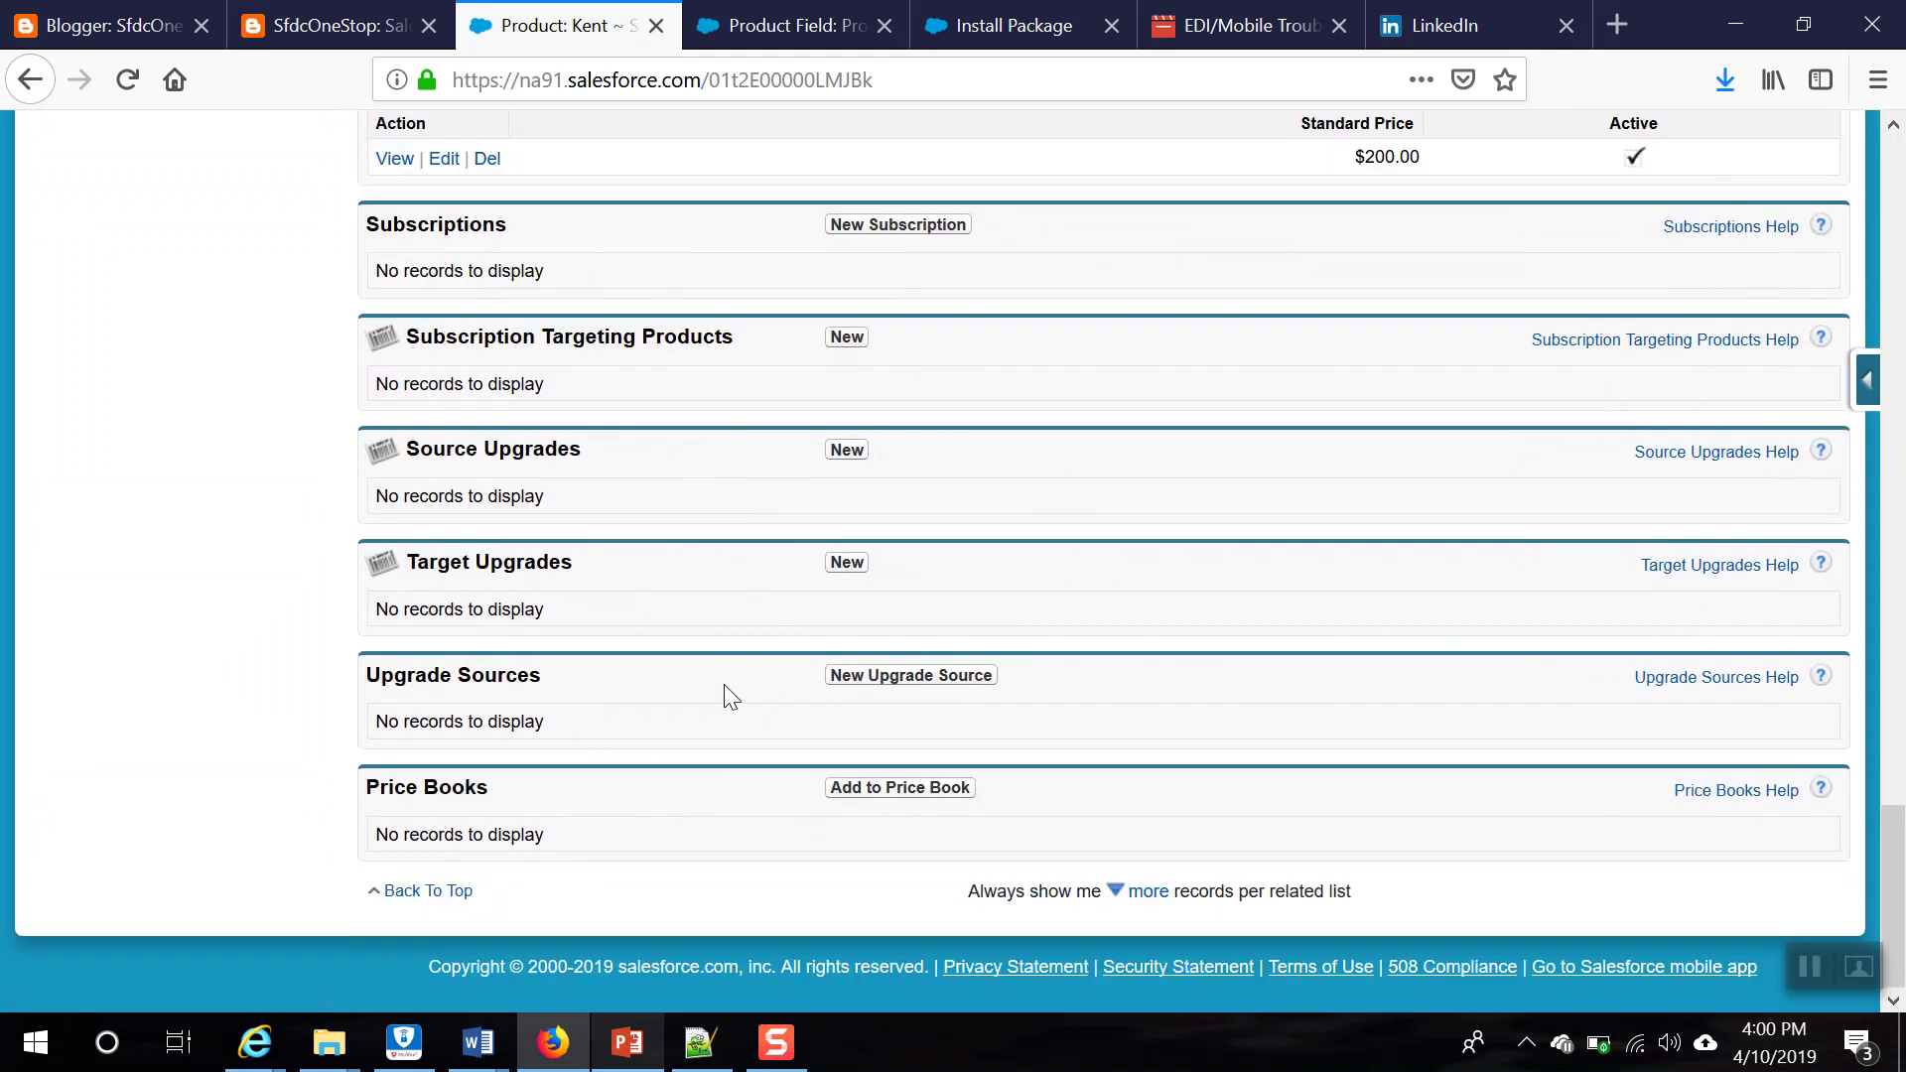
left_click(904, 799)
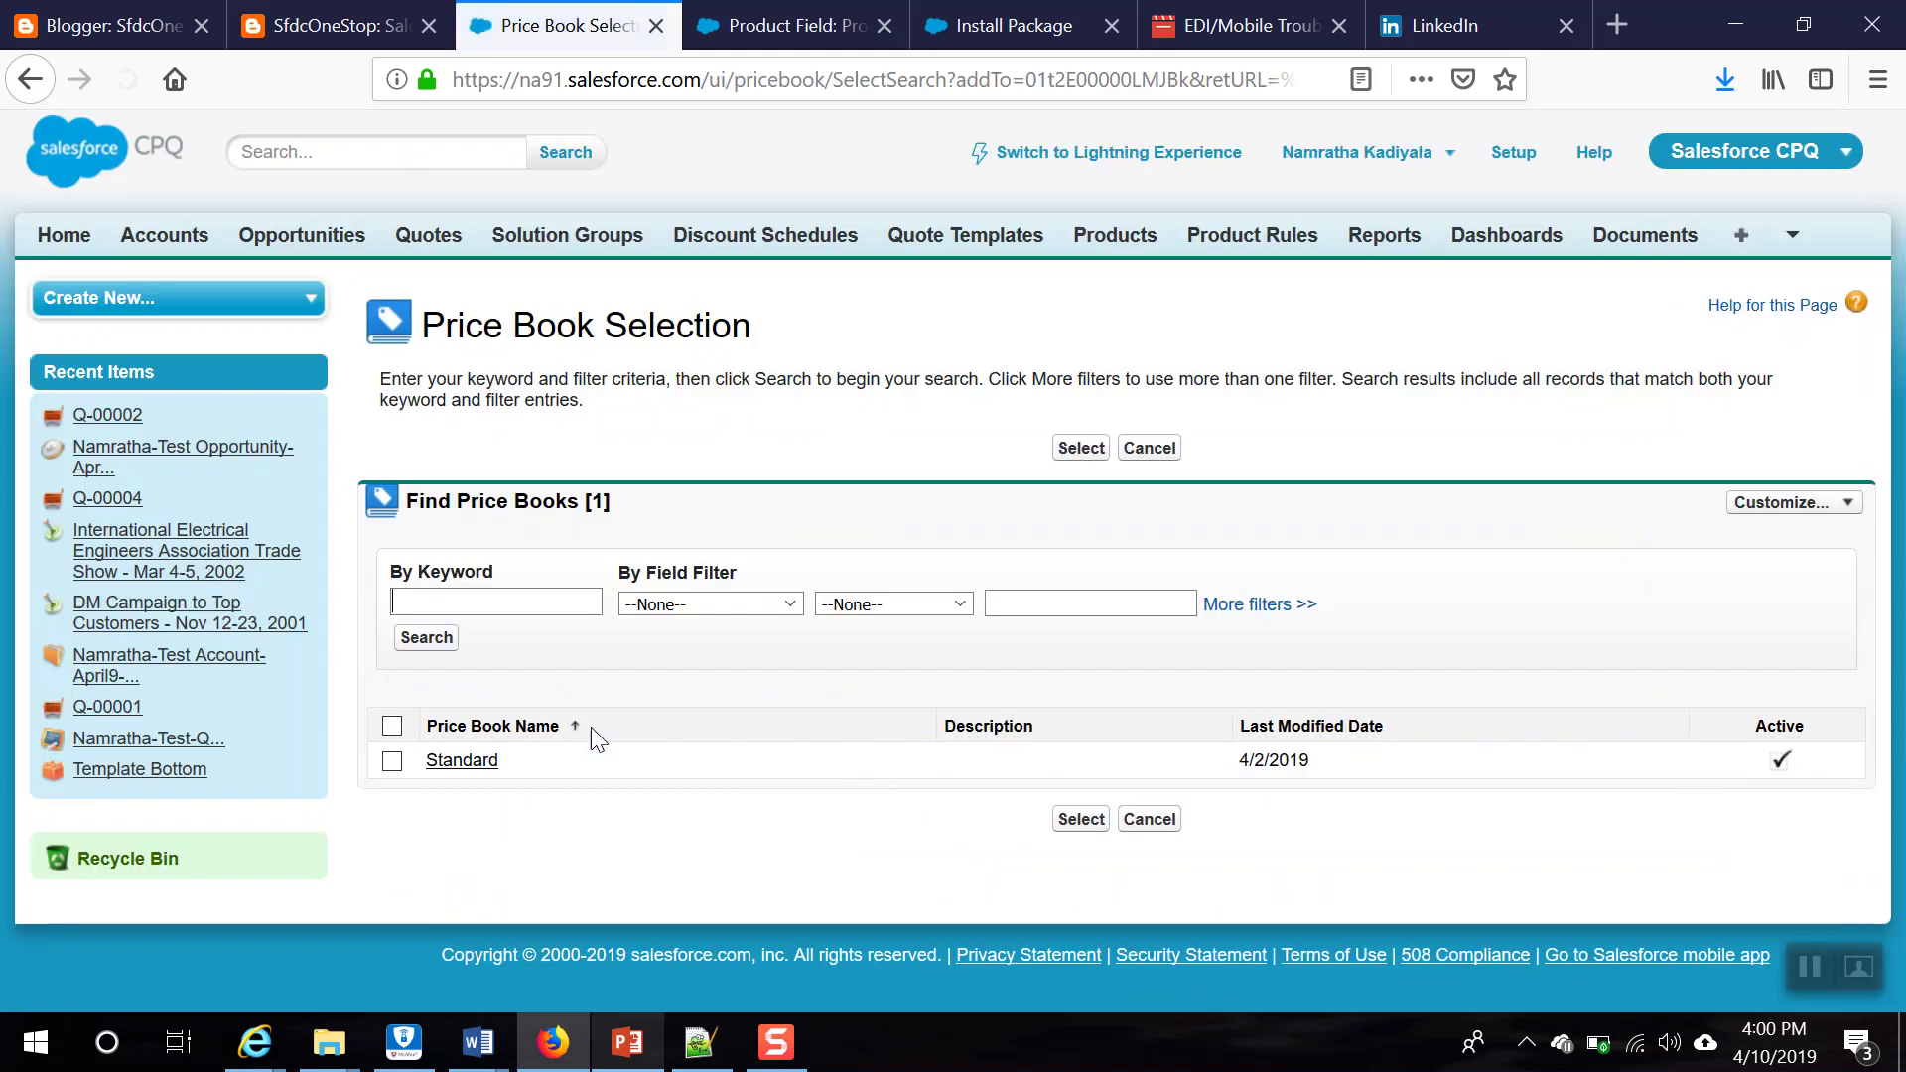
left_click(393, 762)
left_click(1079, 821)
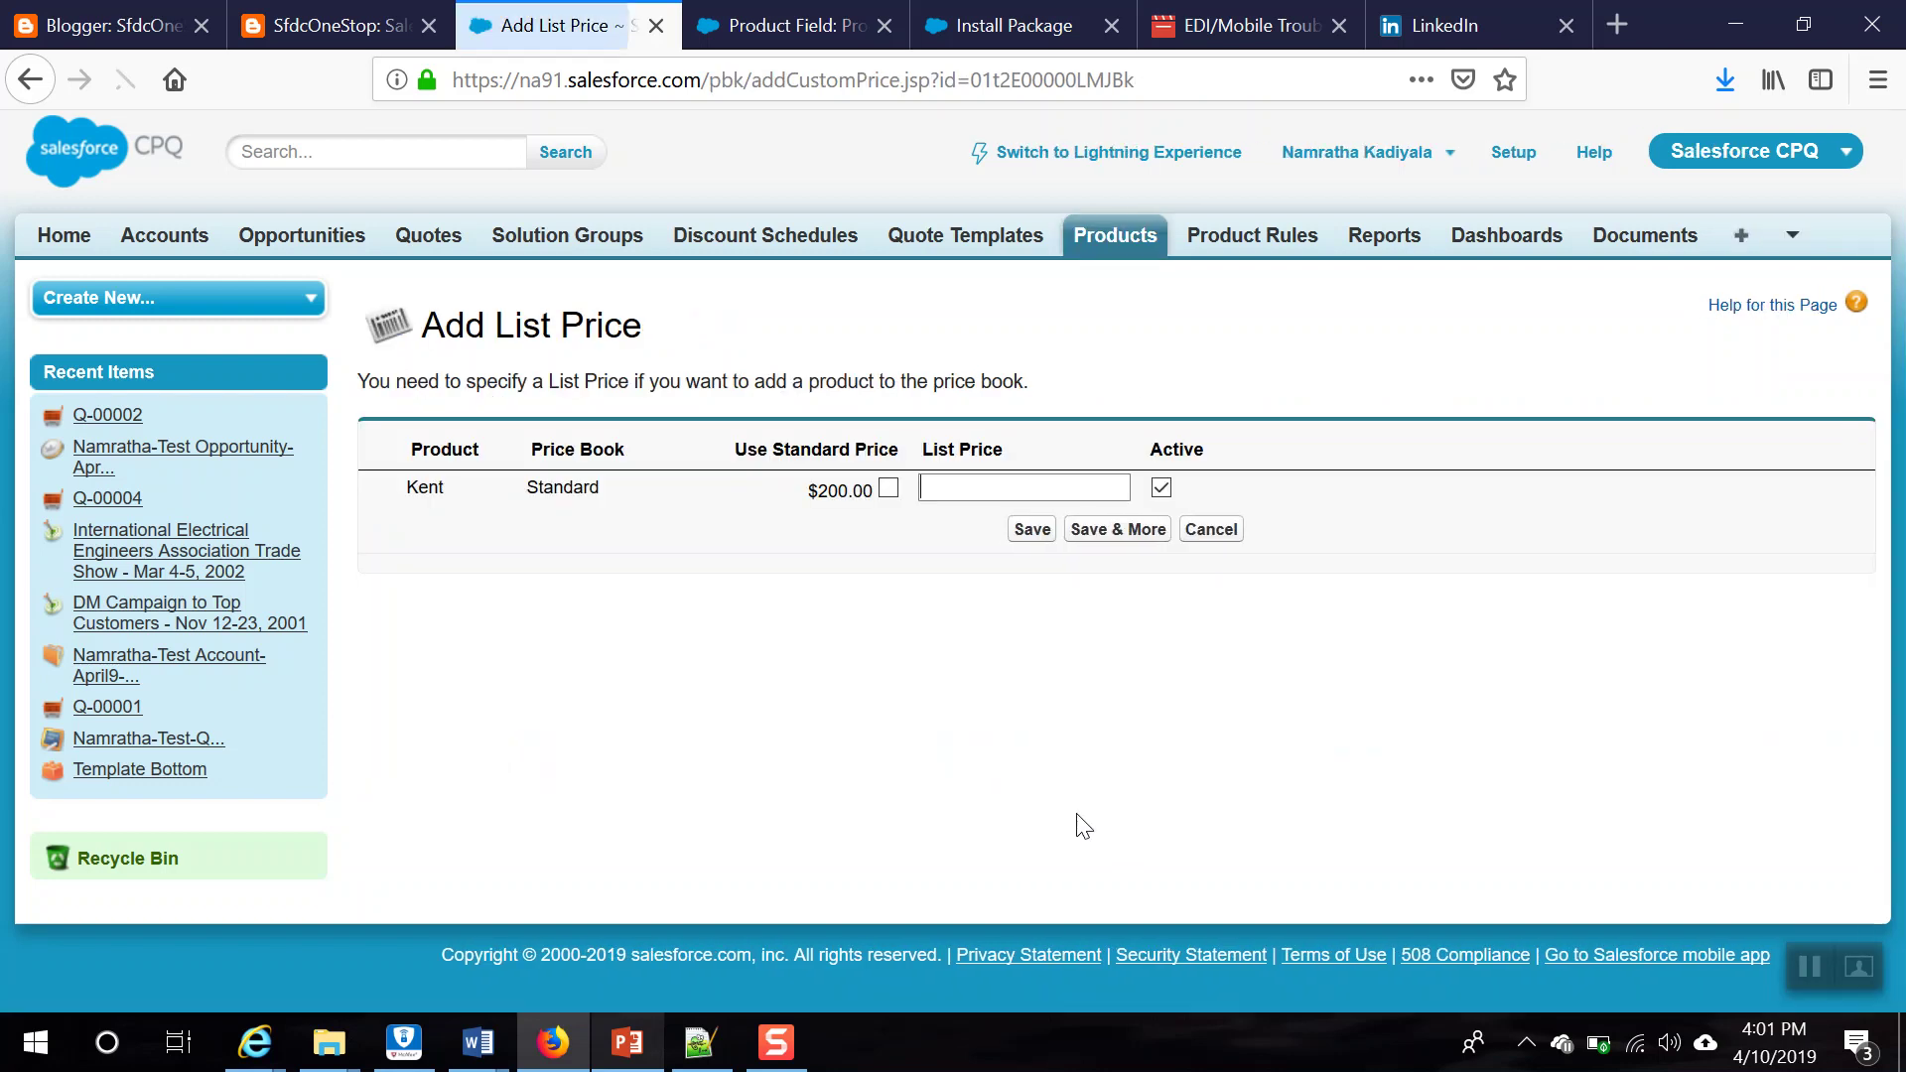
left_click(922, 493)
left_click(889, 489)
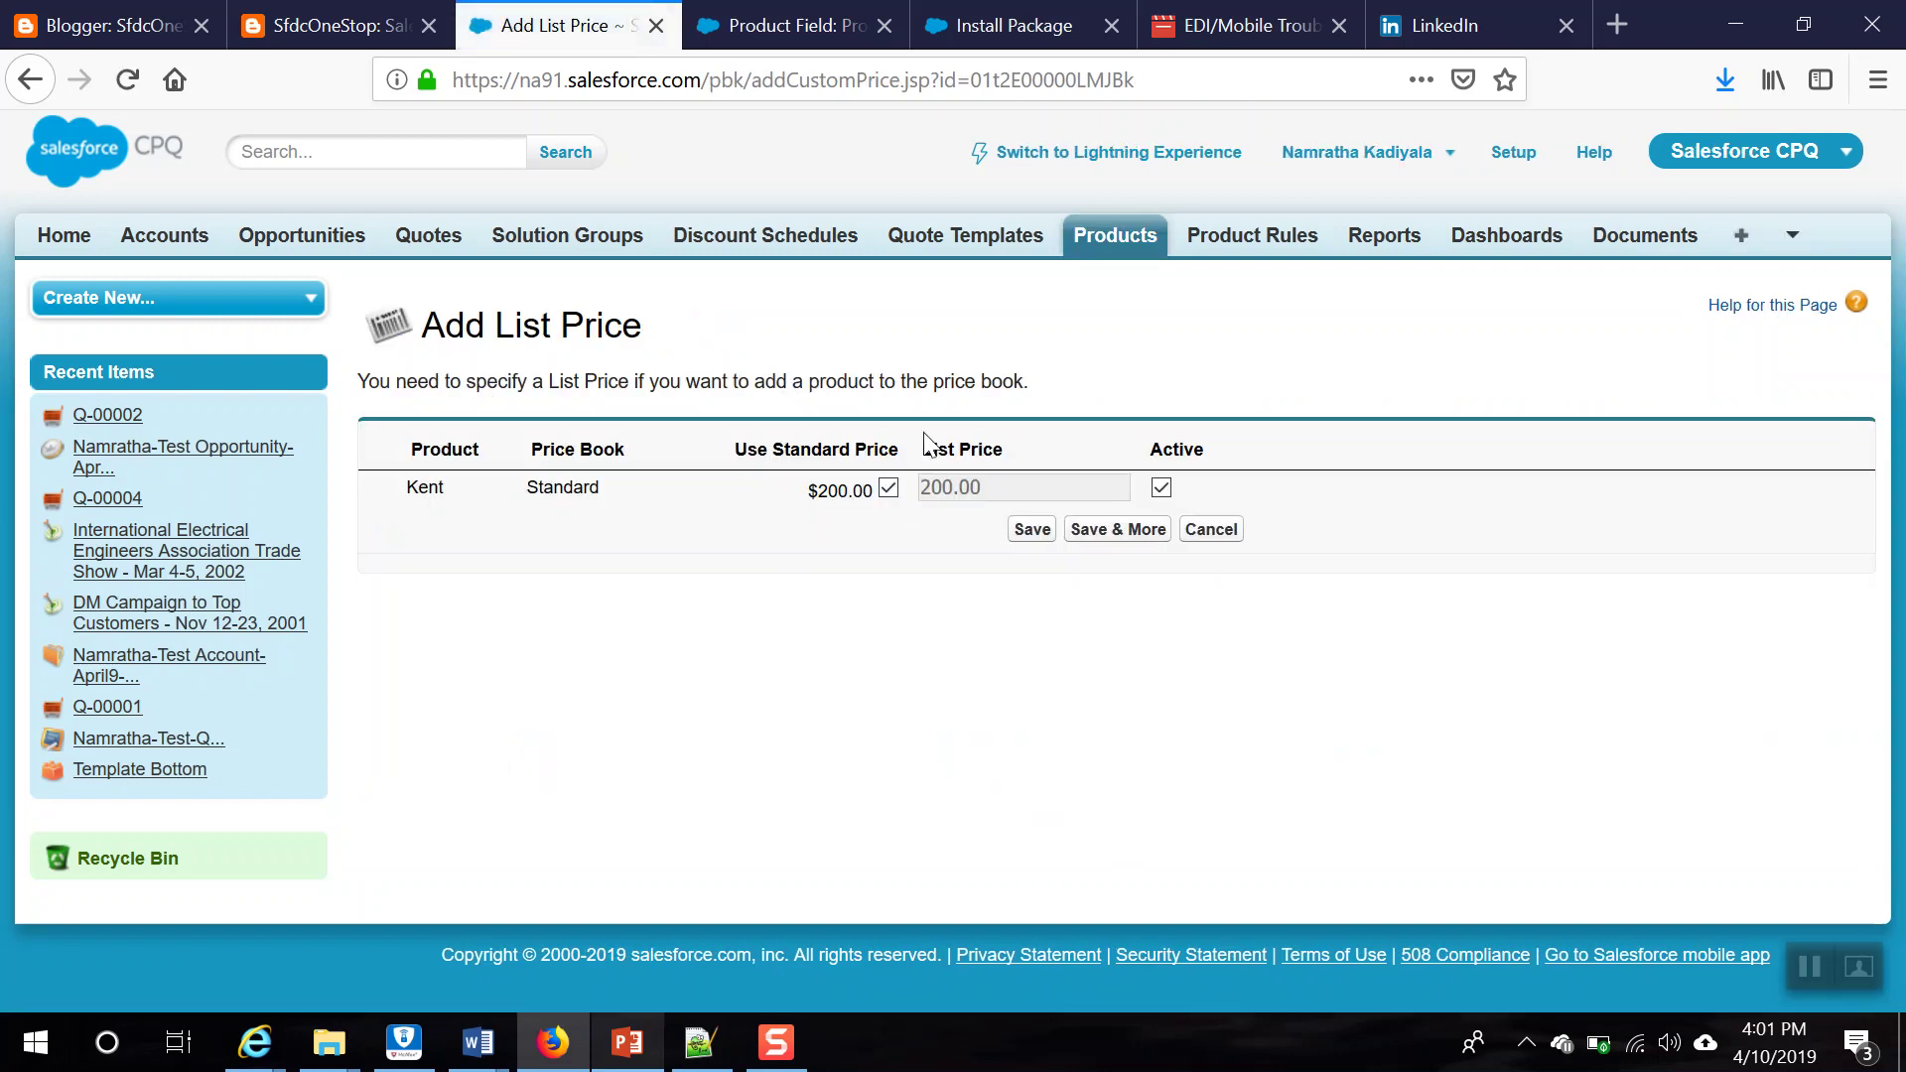
left_click(1031, 533)
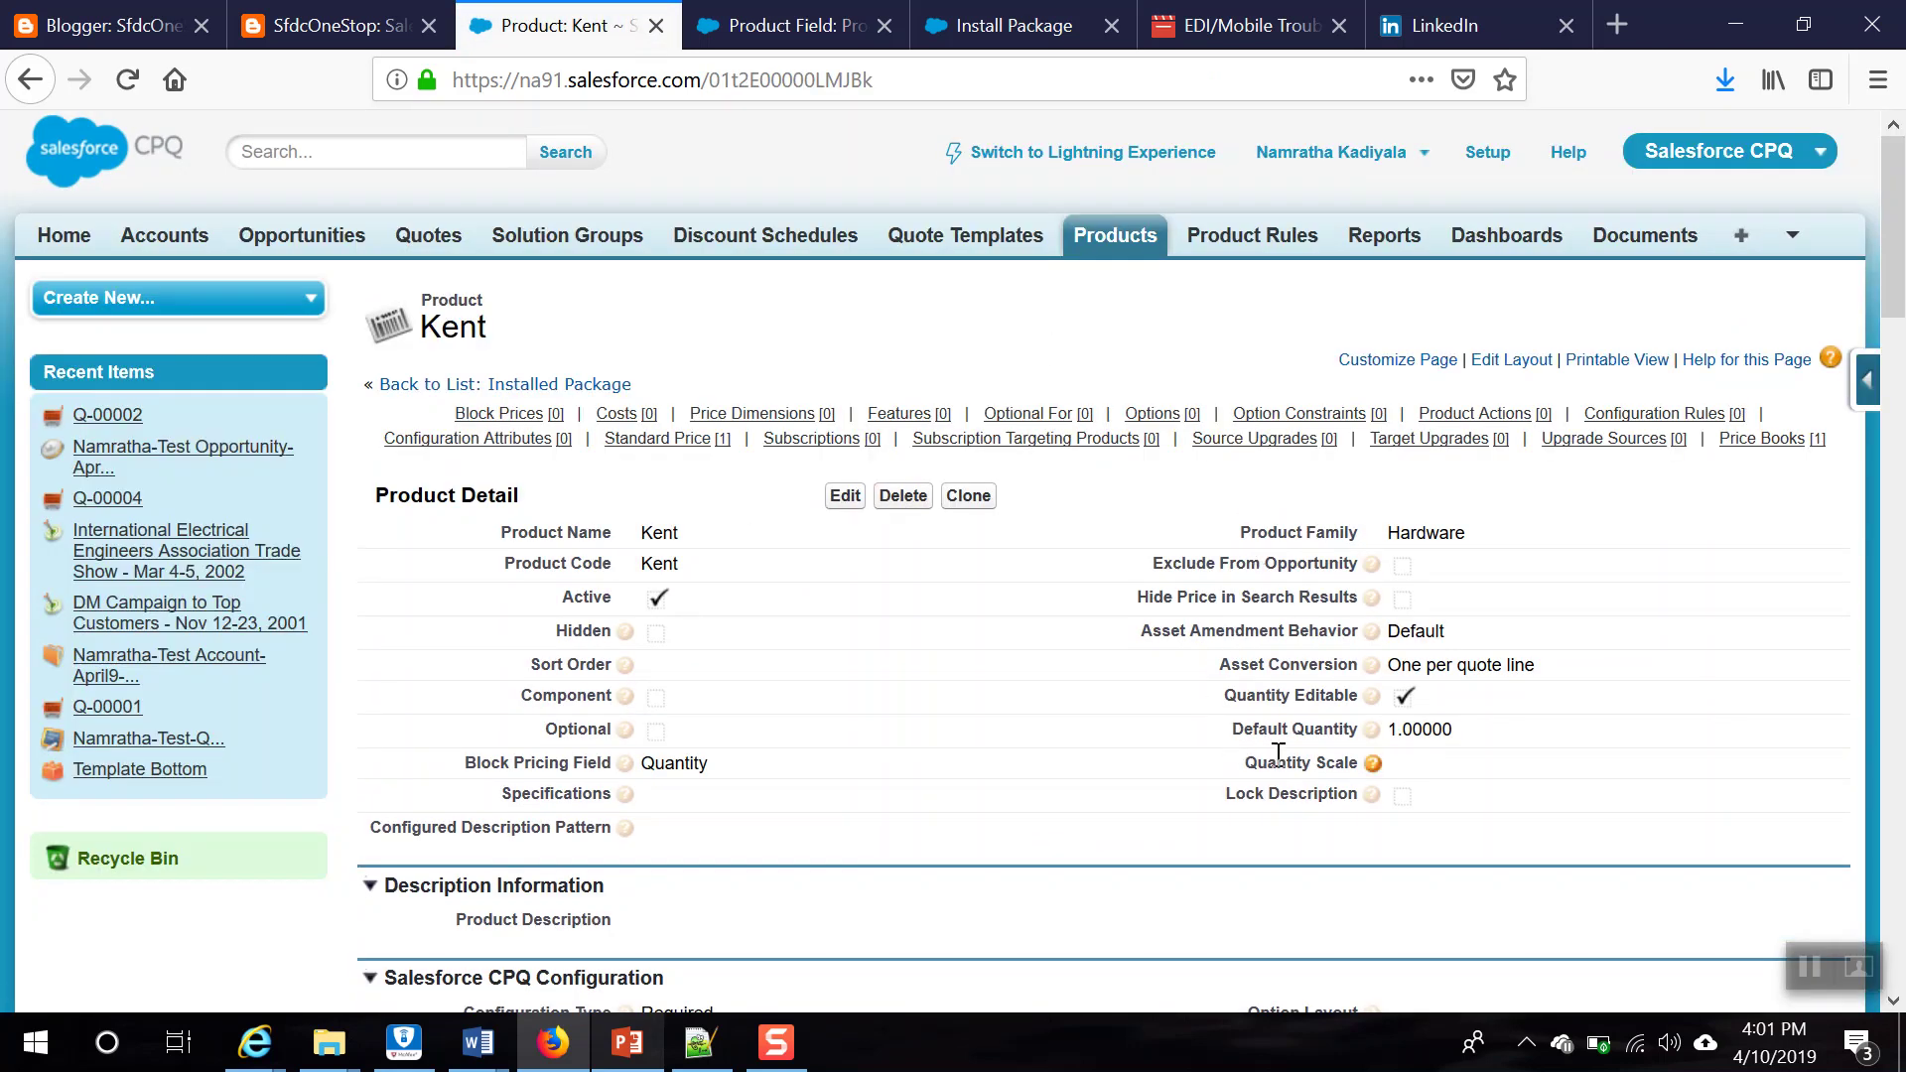
scroll(747, 834, "down", 6)
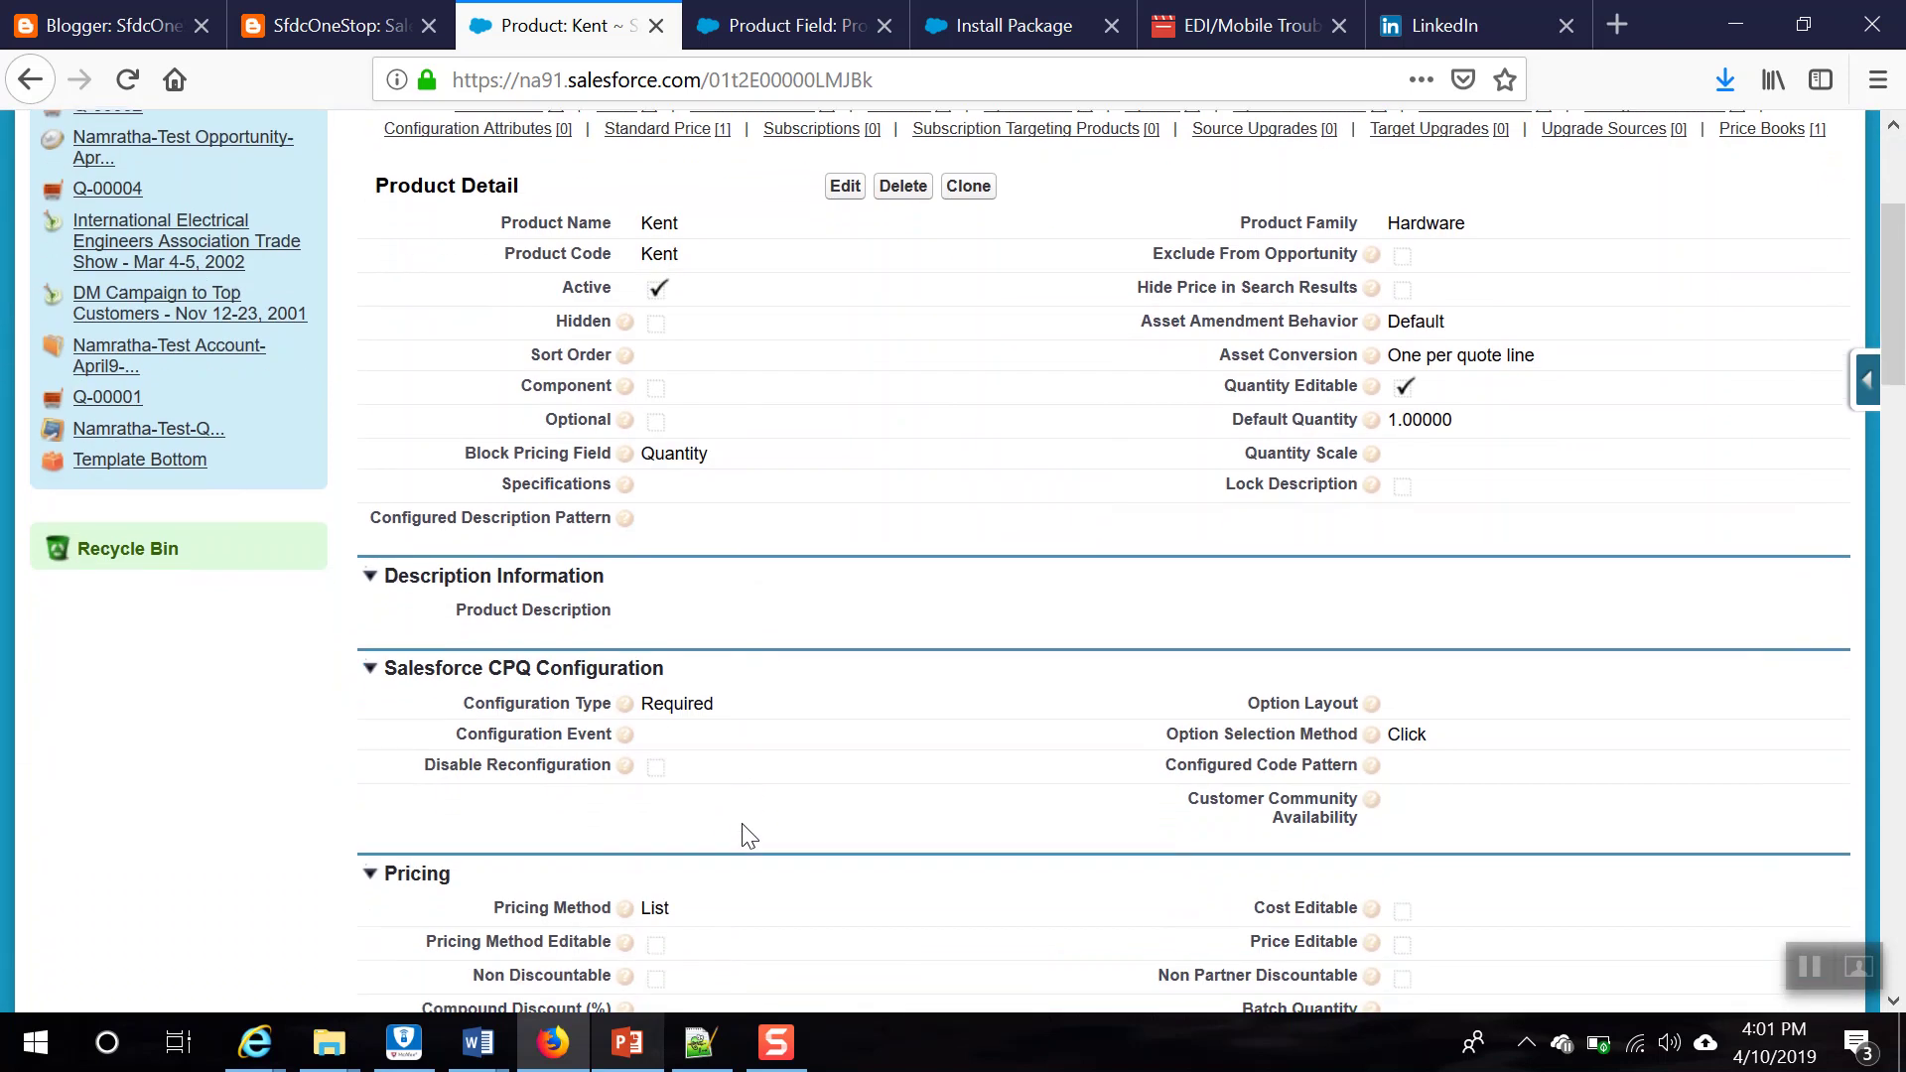
Step: Clone the Kent product using the CPQ Demo table in PowerPoint, entering RO+ as product name and code and Technology as family
scroll(840, 760, "up", 6)
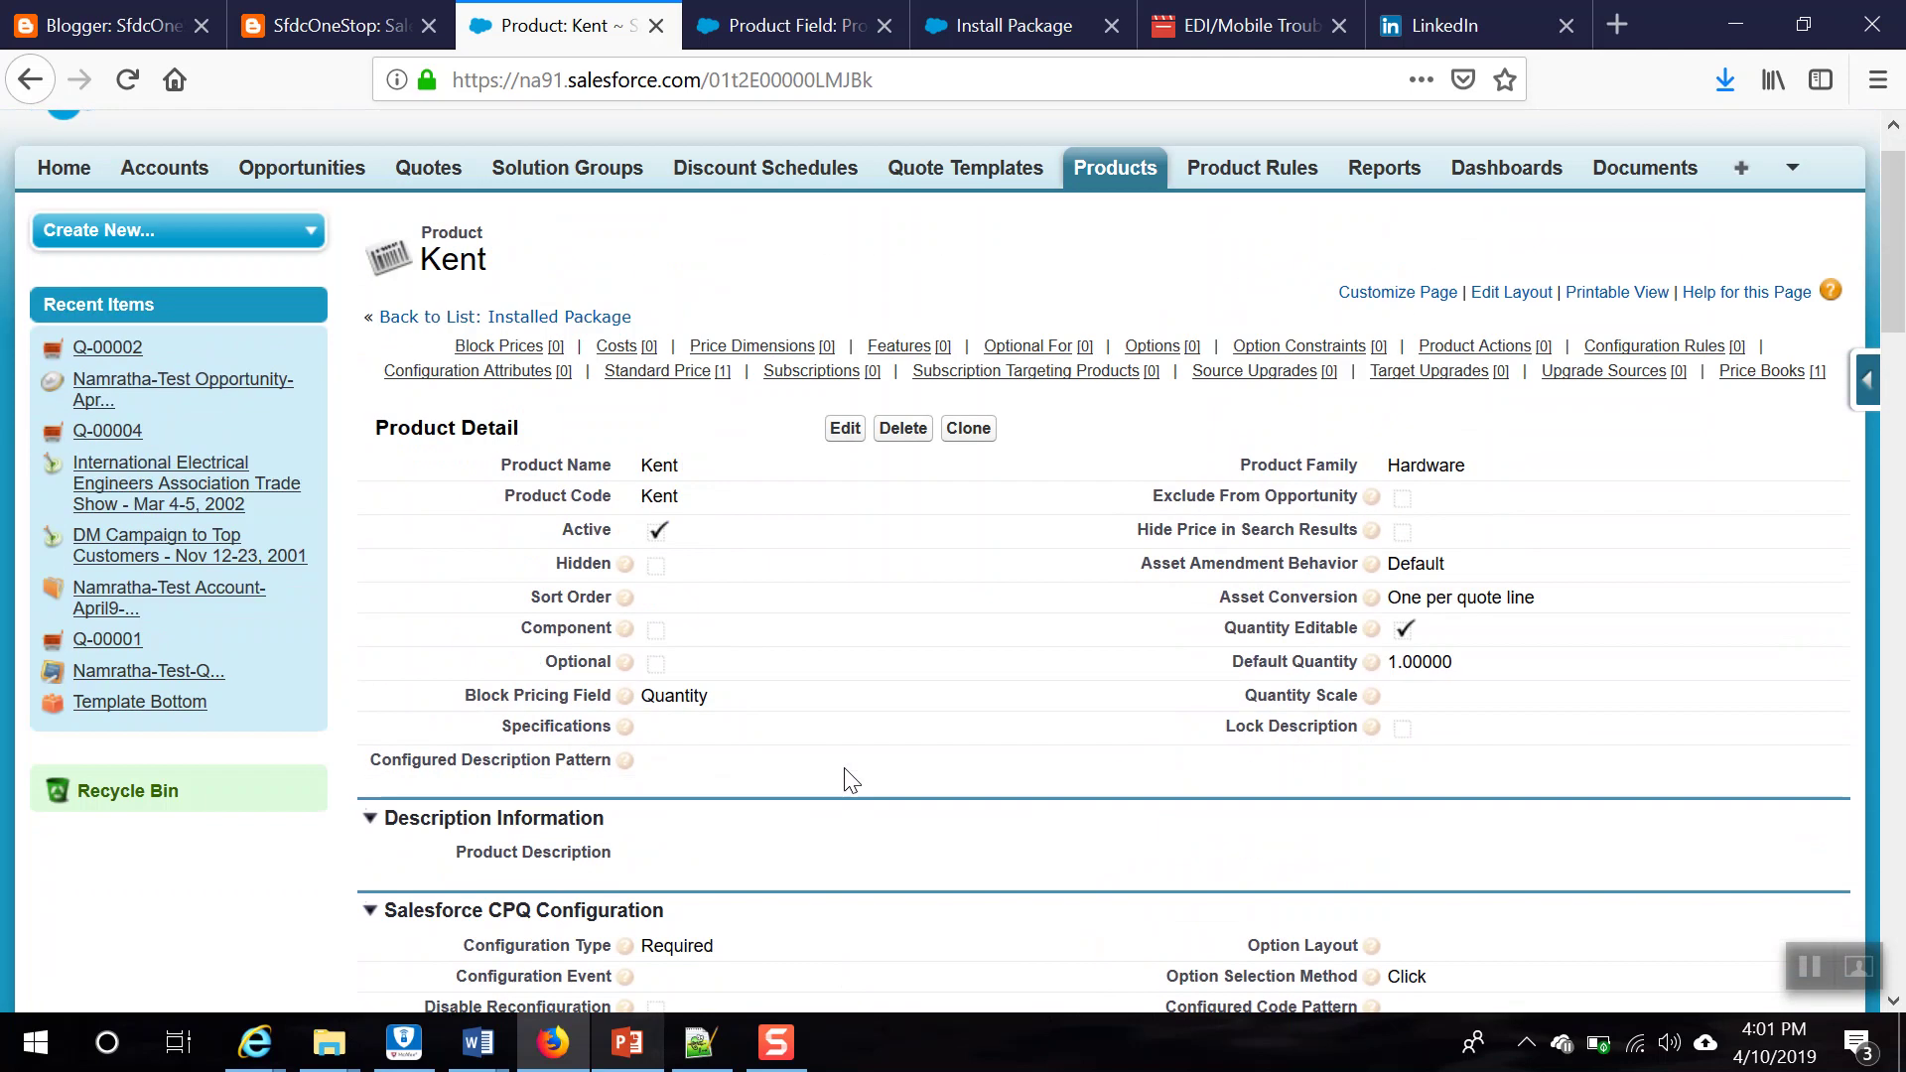
left_click(968, 495)
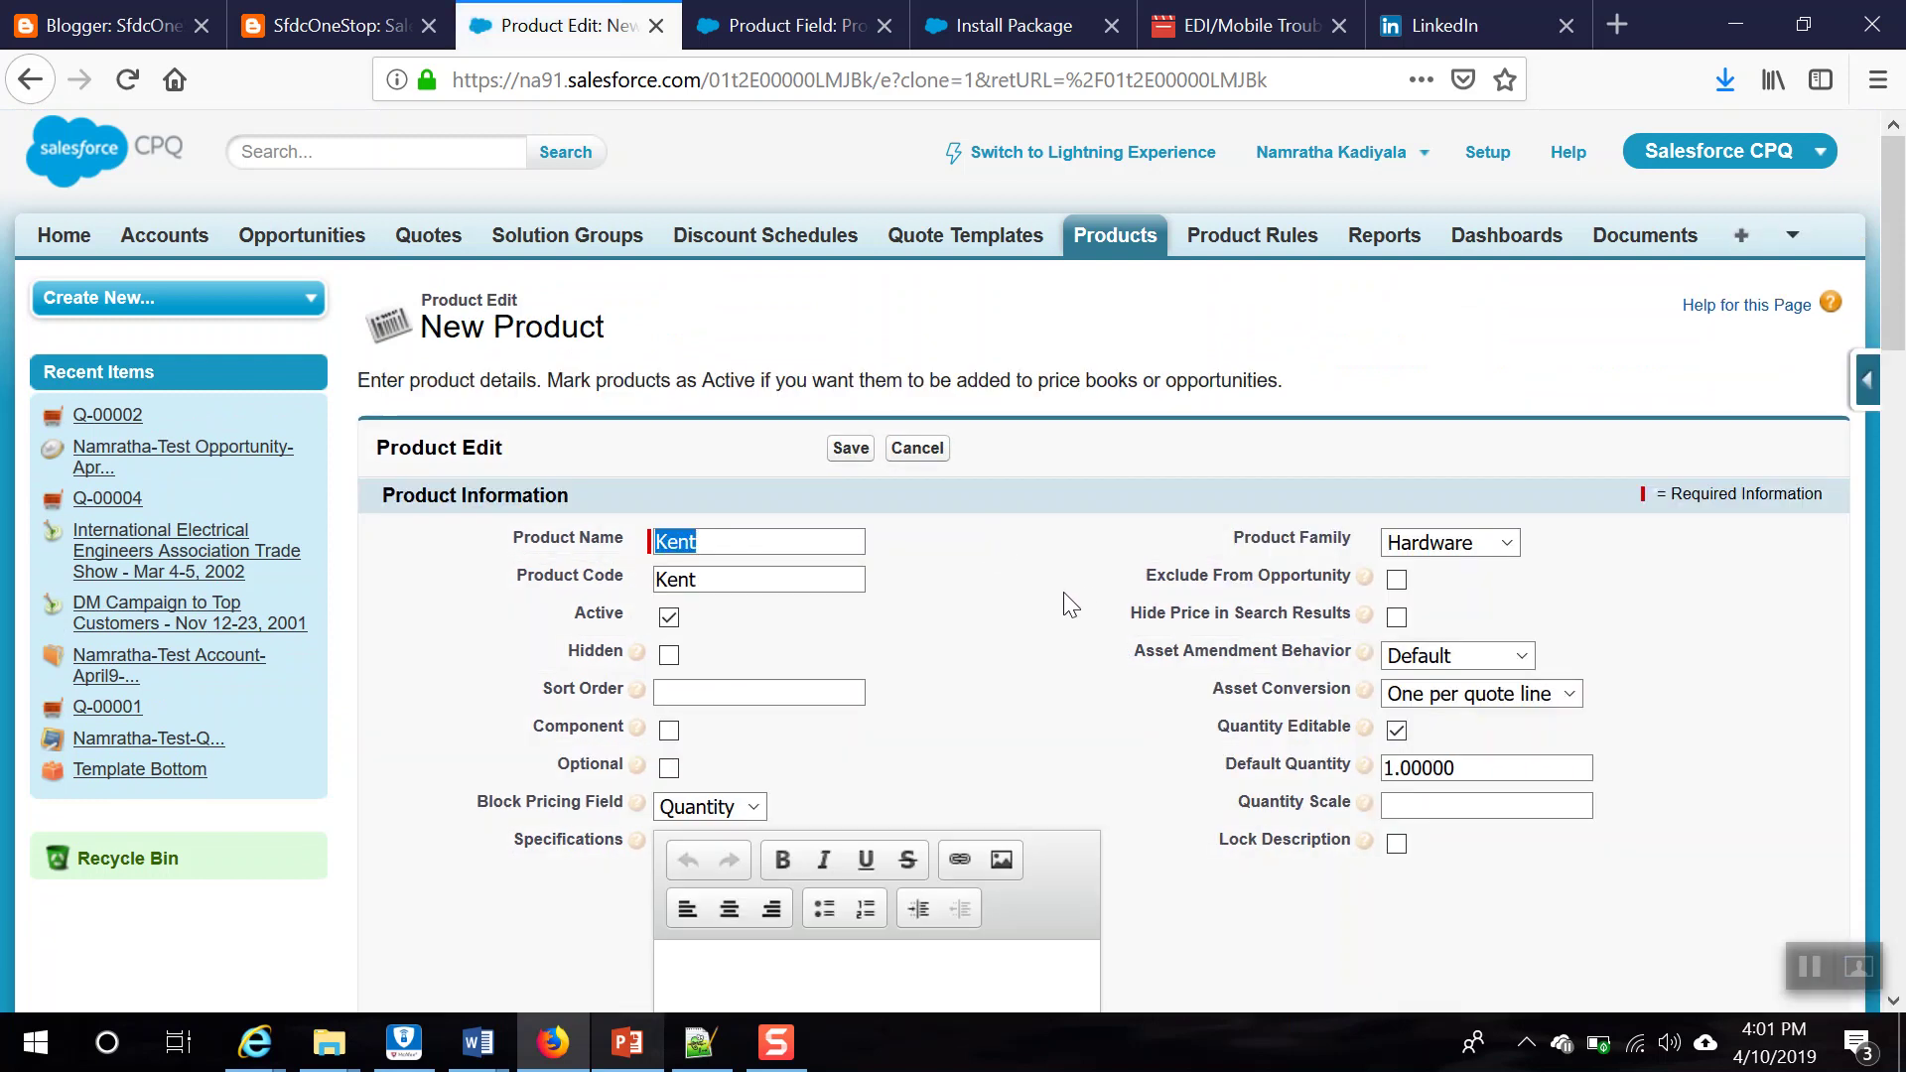
key("alt+Tab")
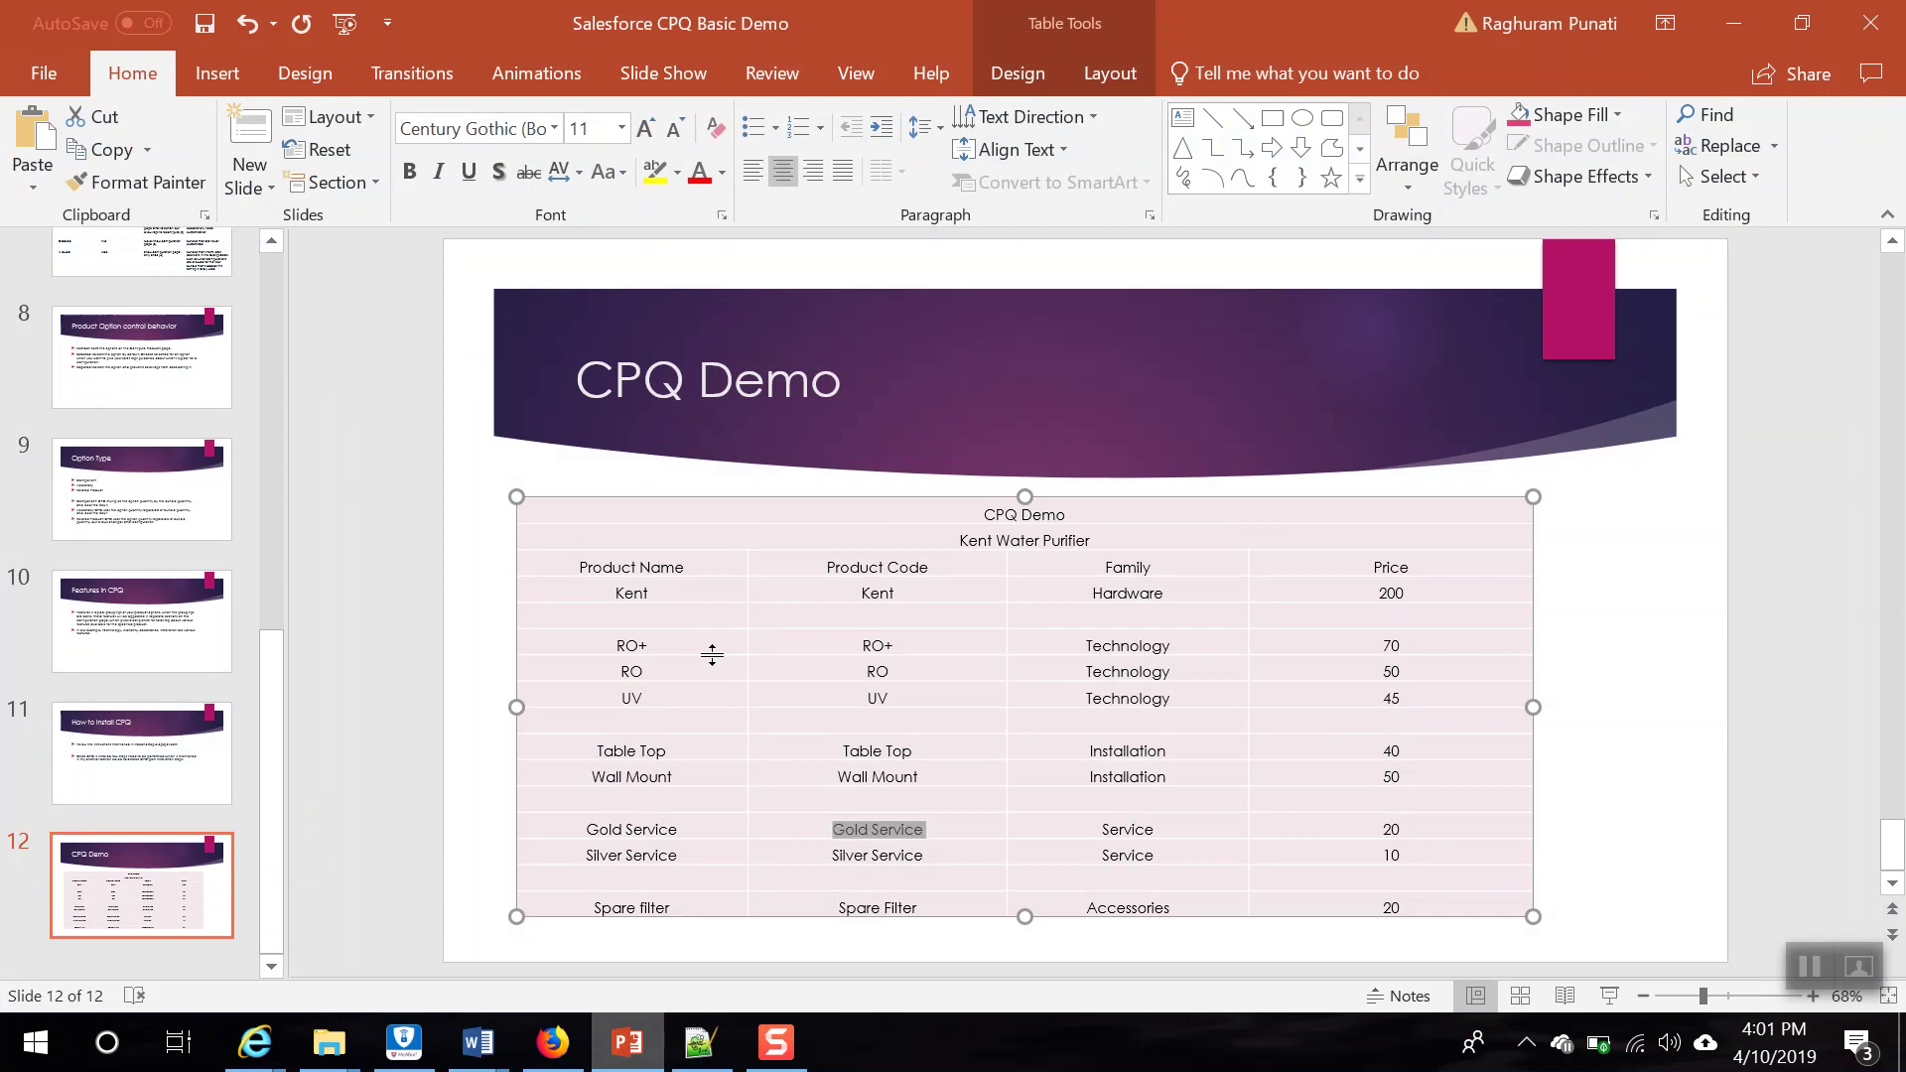
key("alt+Tab")
type("RO")
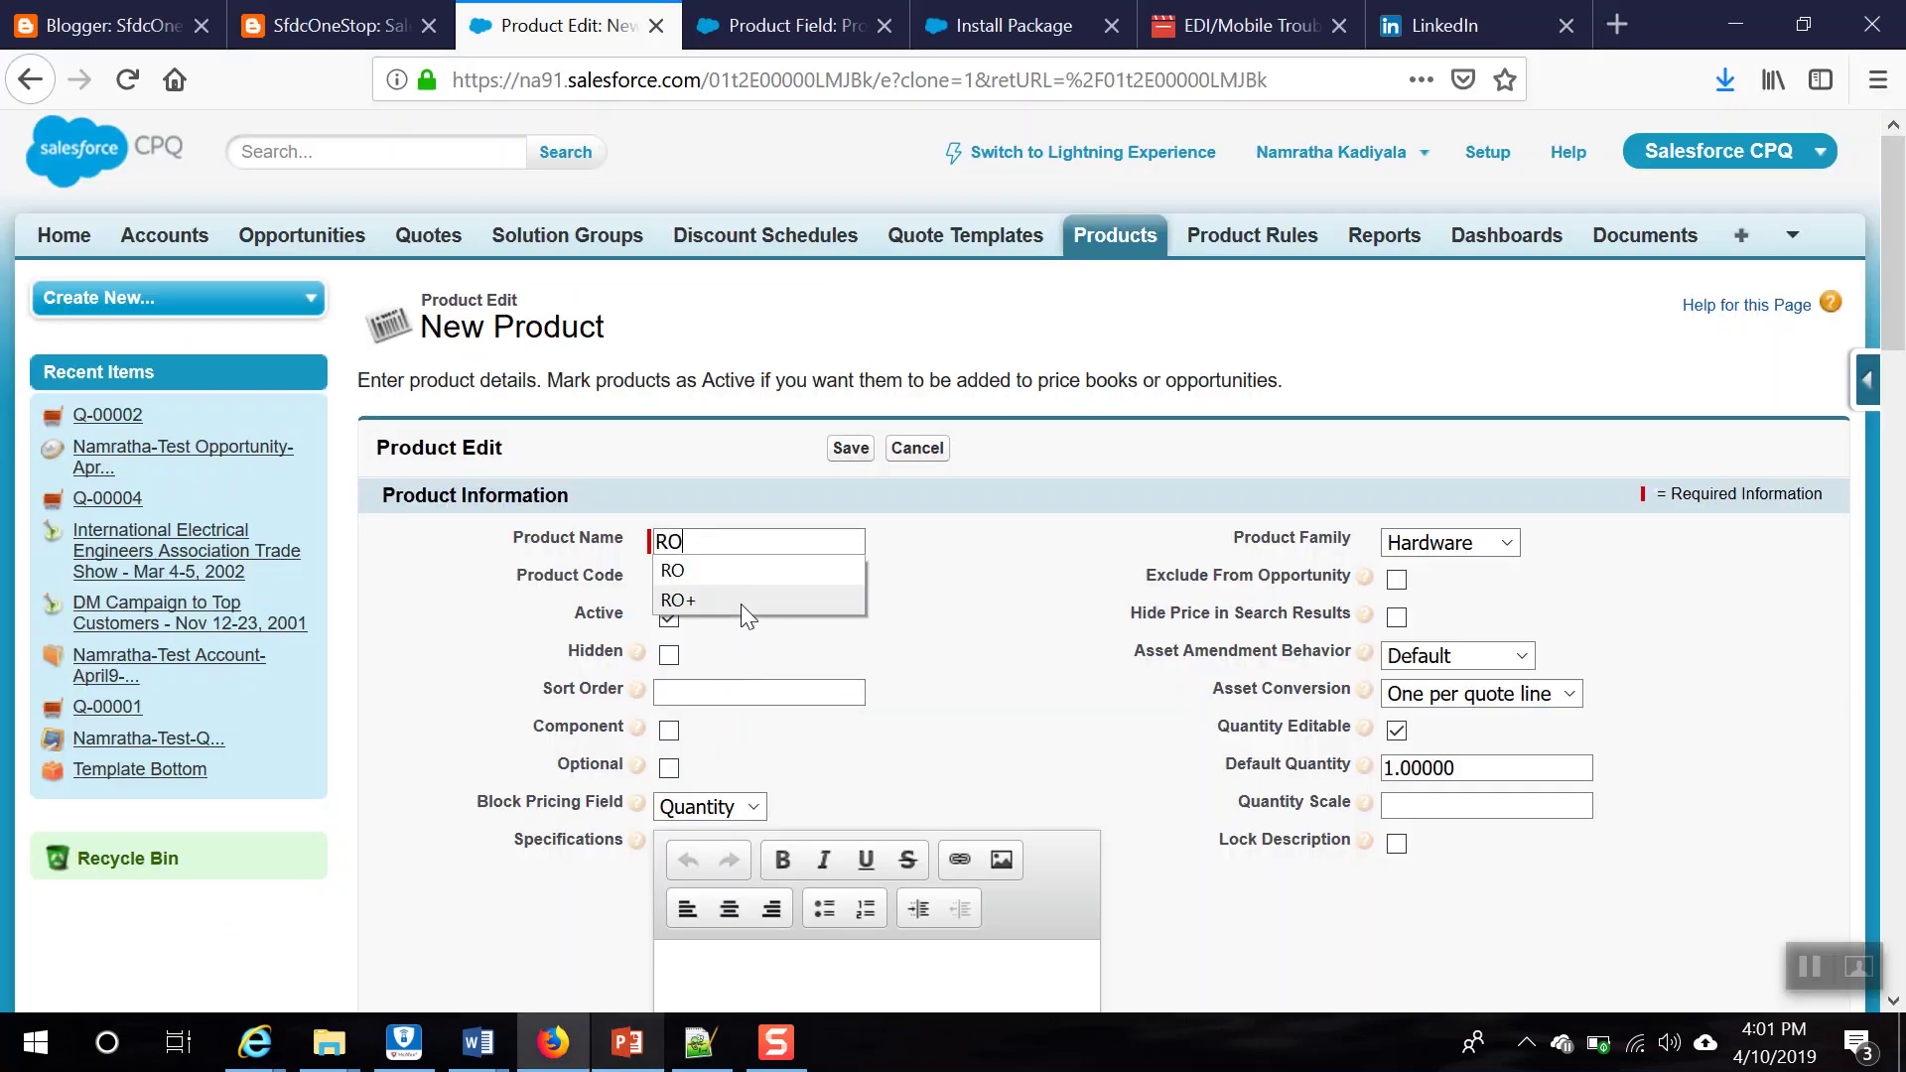
left_click(740, 603)
key("Tab")
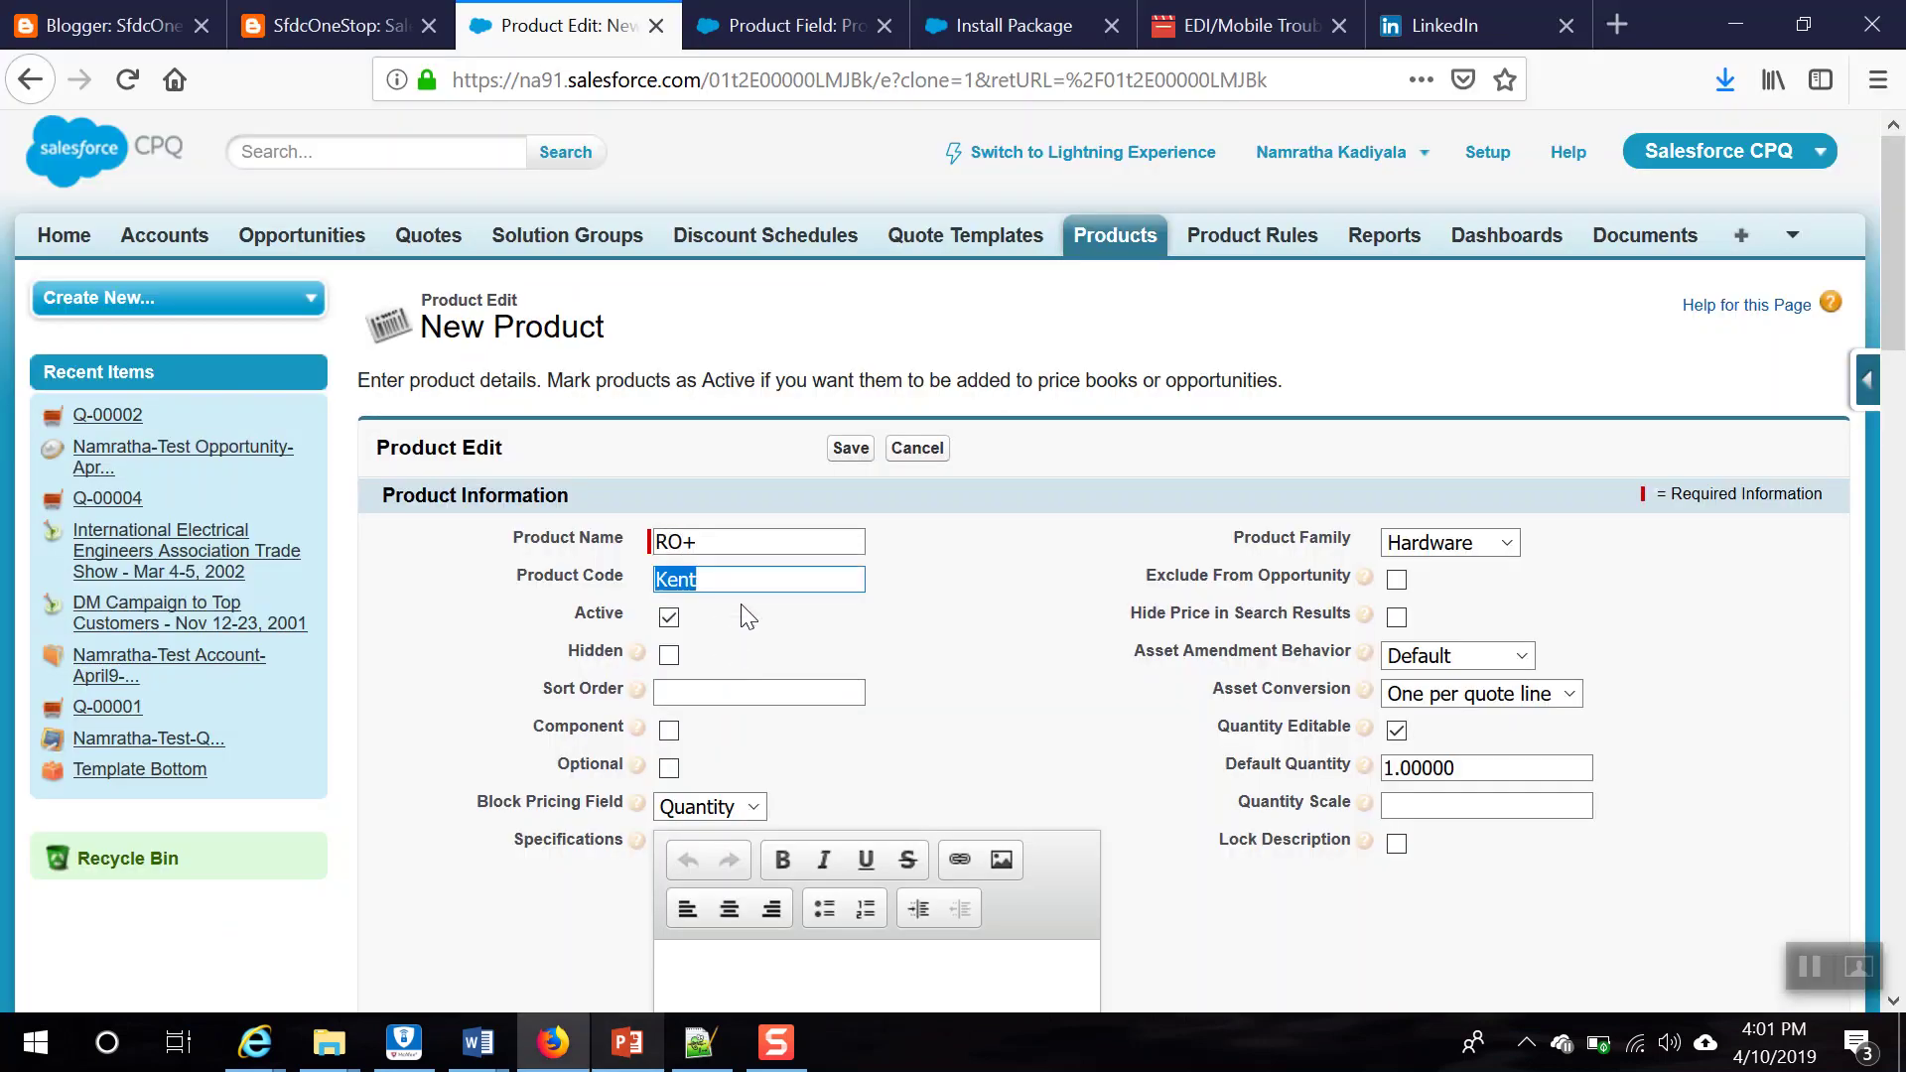
type("RO+")
key("Tab")
key("space")
left_click(1501, 544)
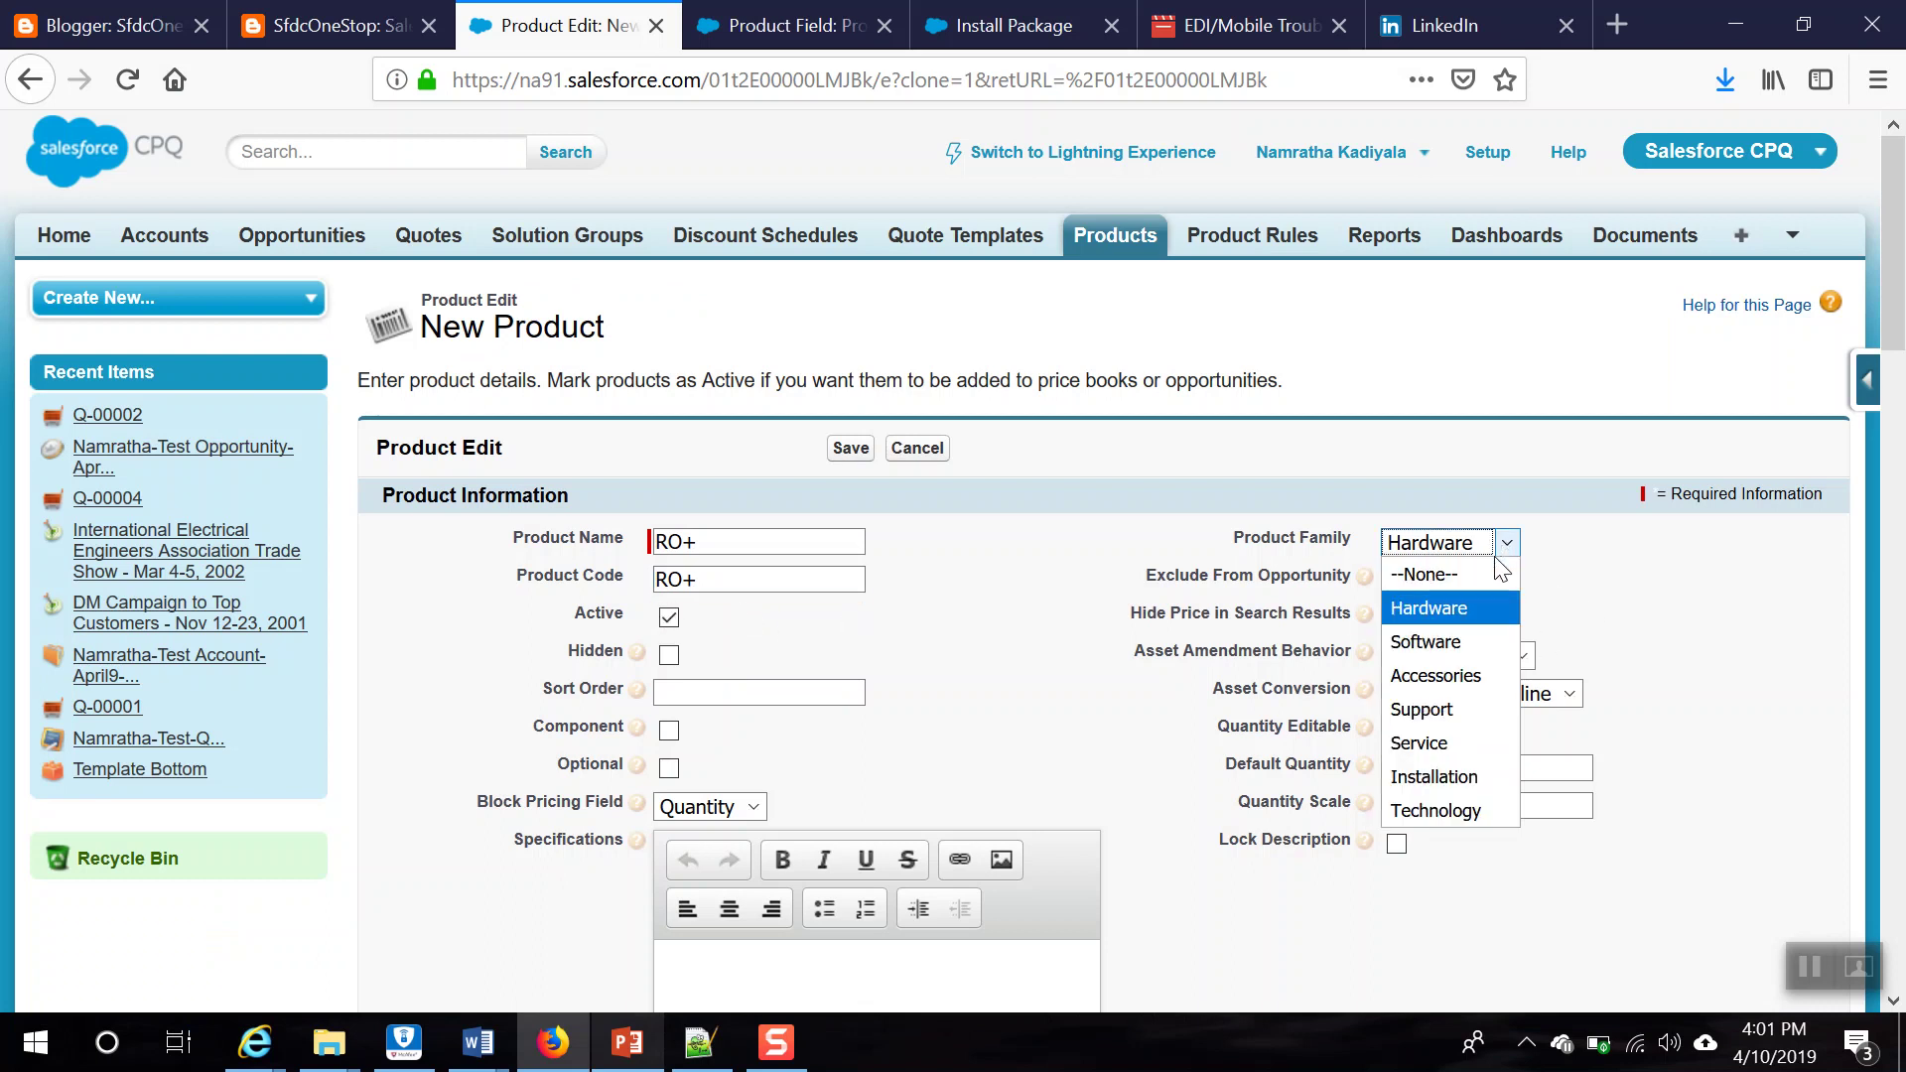
left_click(1447, 810)
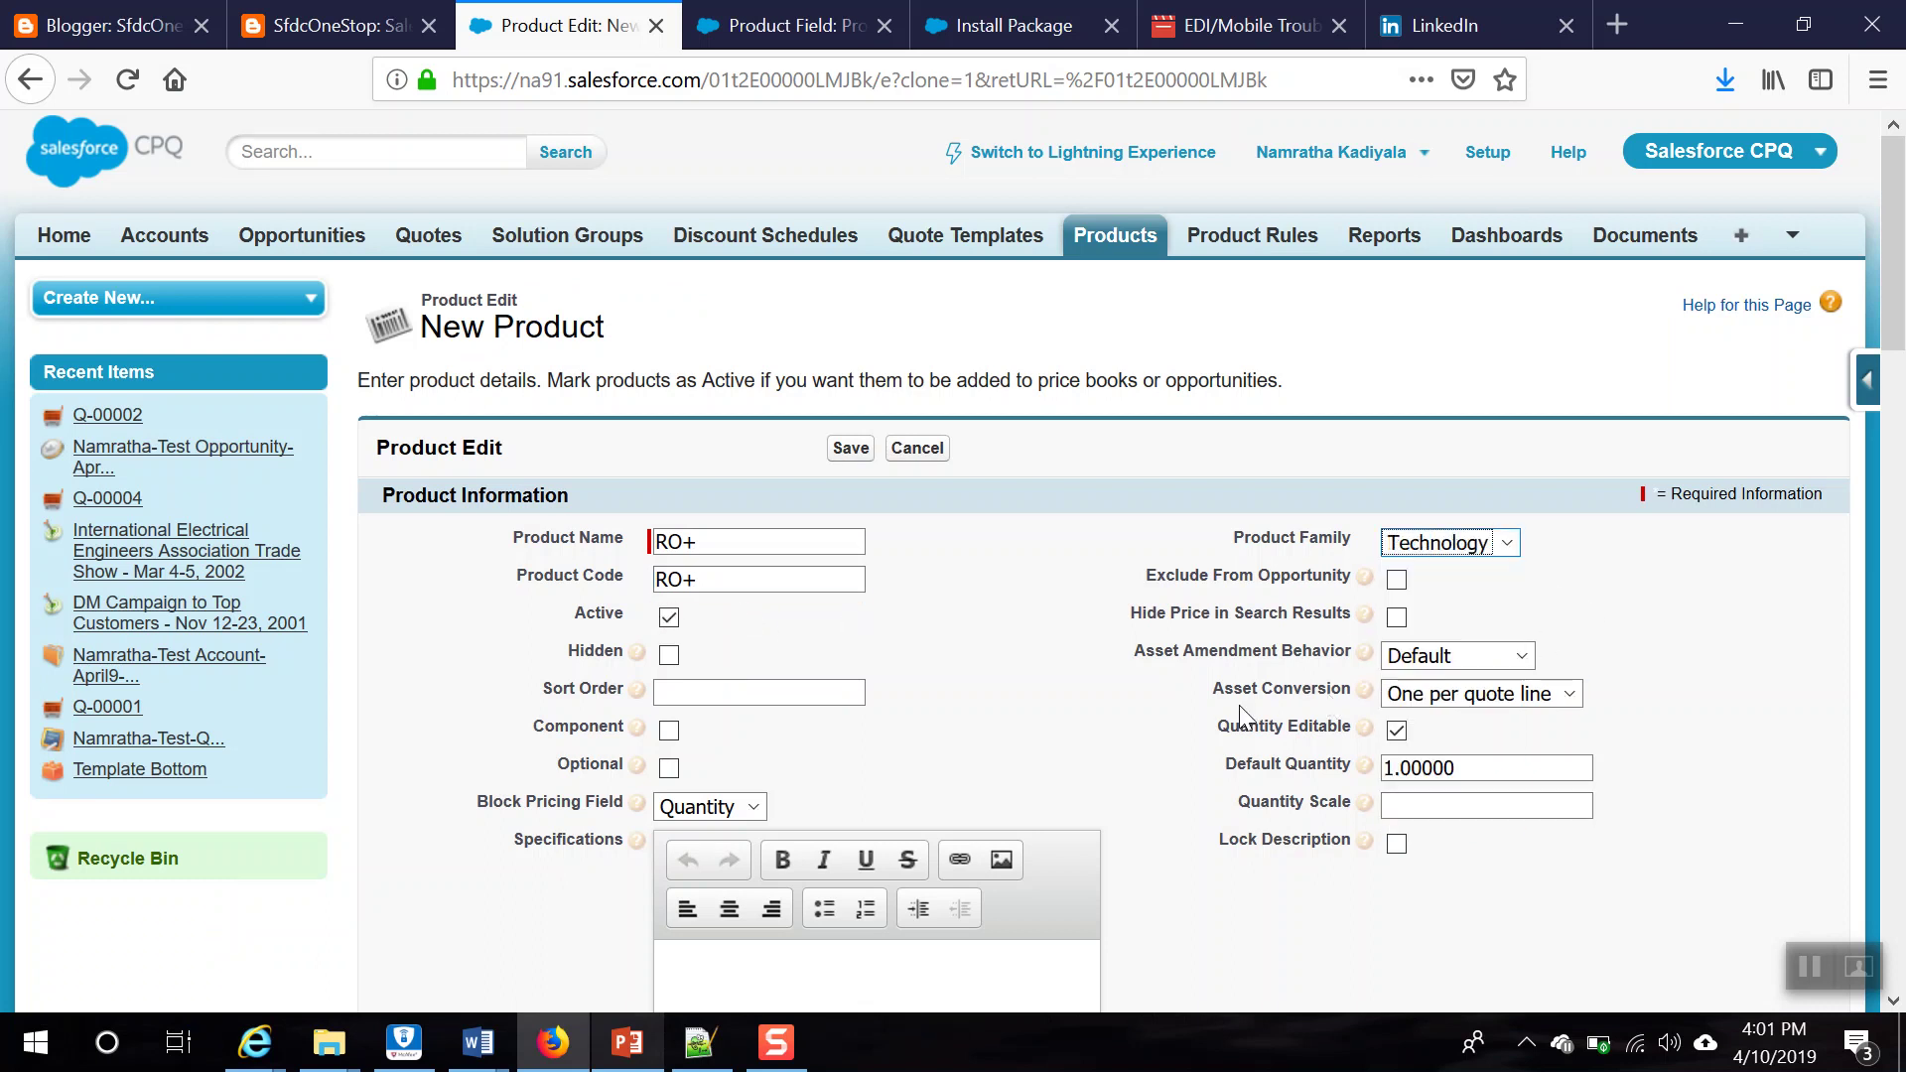
Step: Set the Configuration Type of the RO+ product to --None-- and save the product
scroll(1008, 685, "down", 12)
scroll(1001, 683, "down", 5)
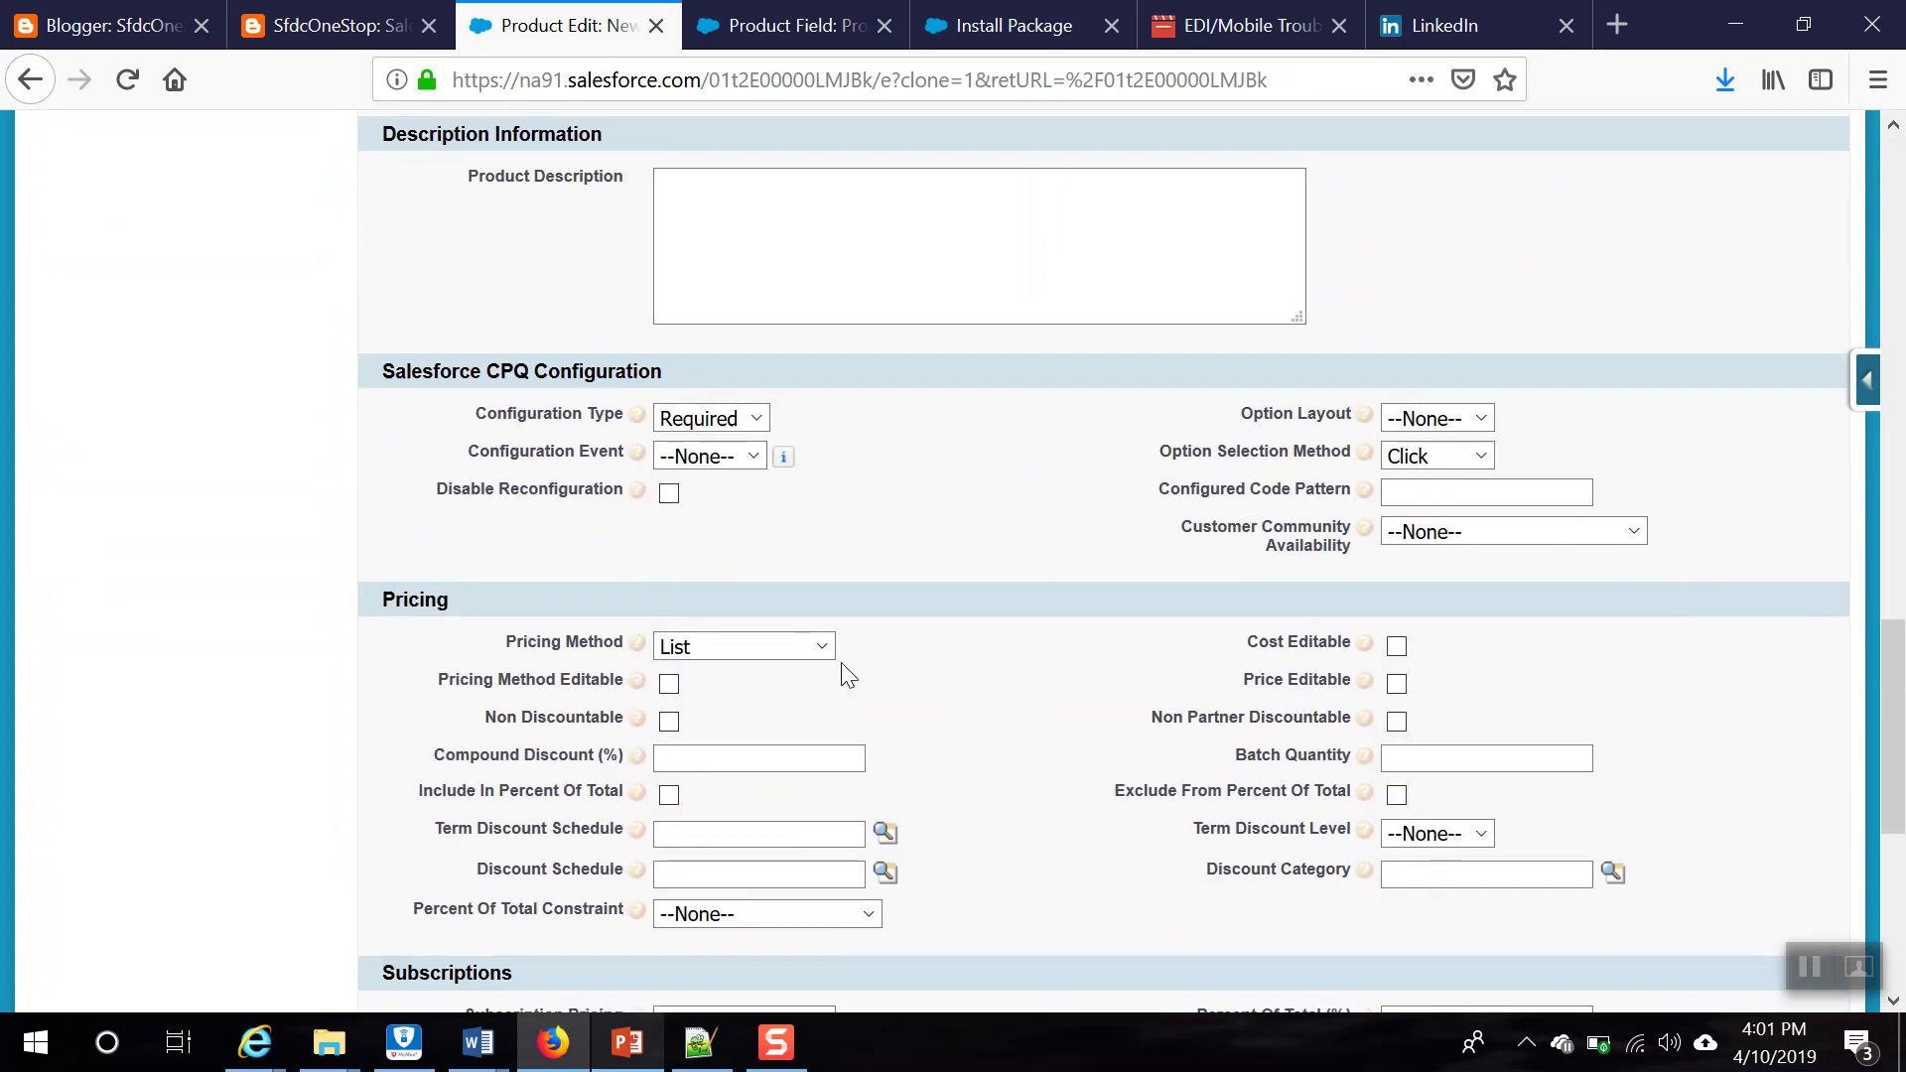
left_click(759, 417)
left_click(722, 452)
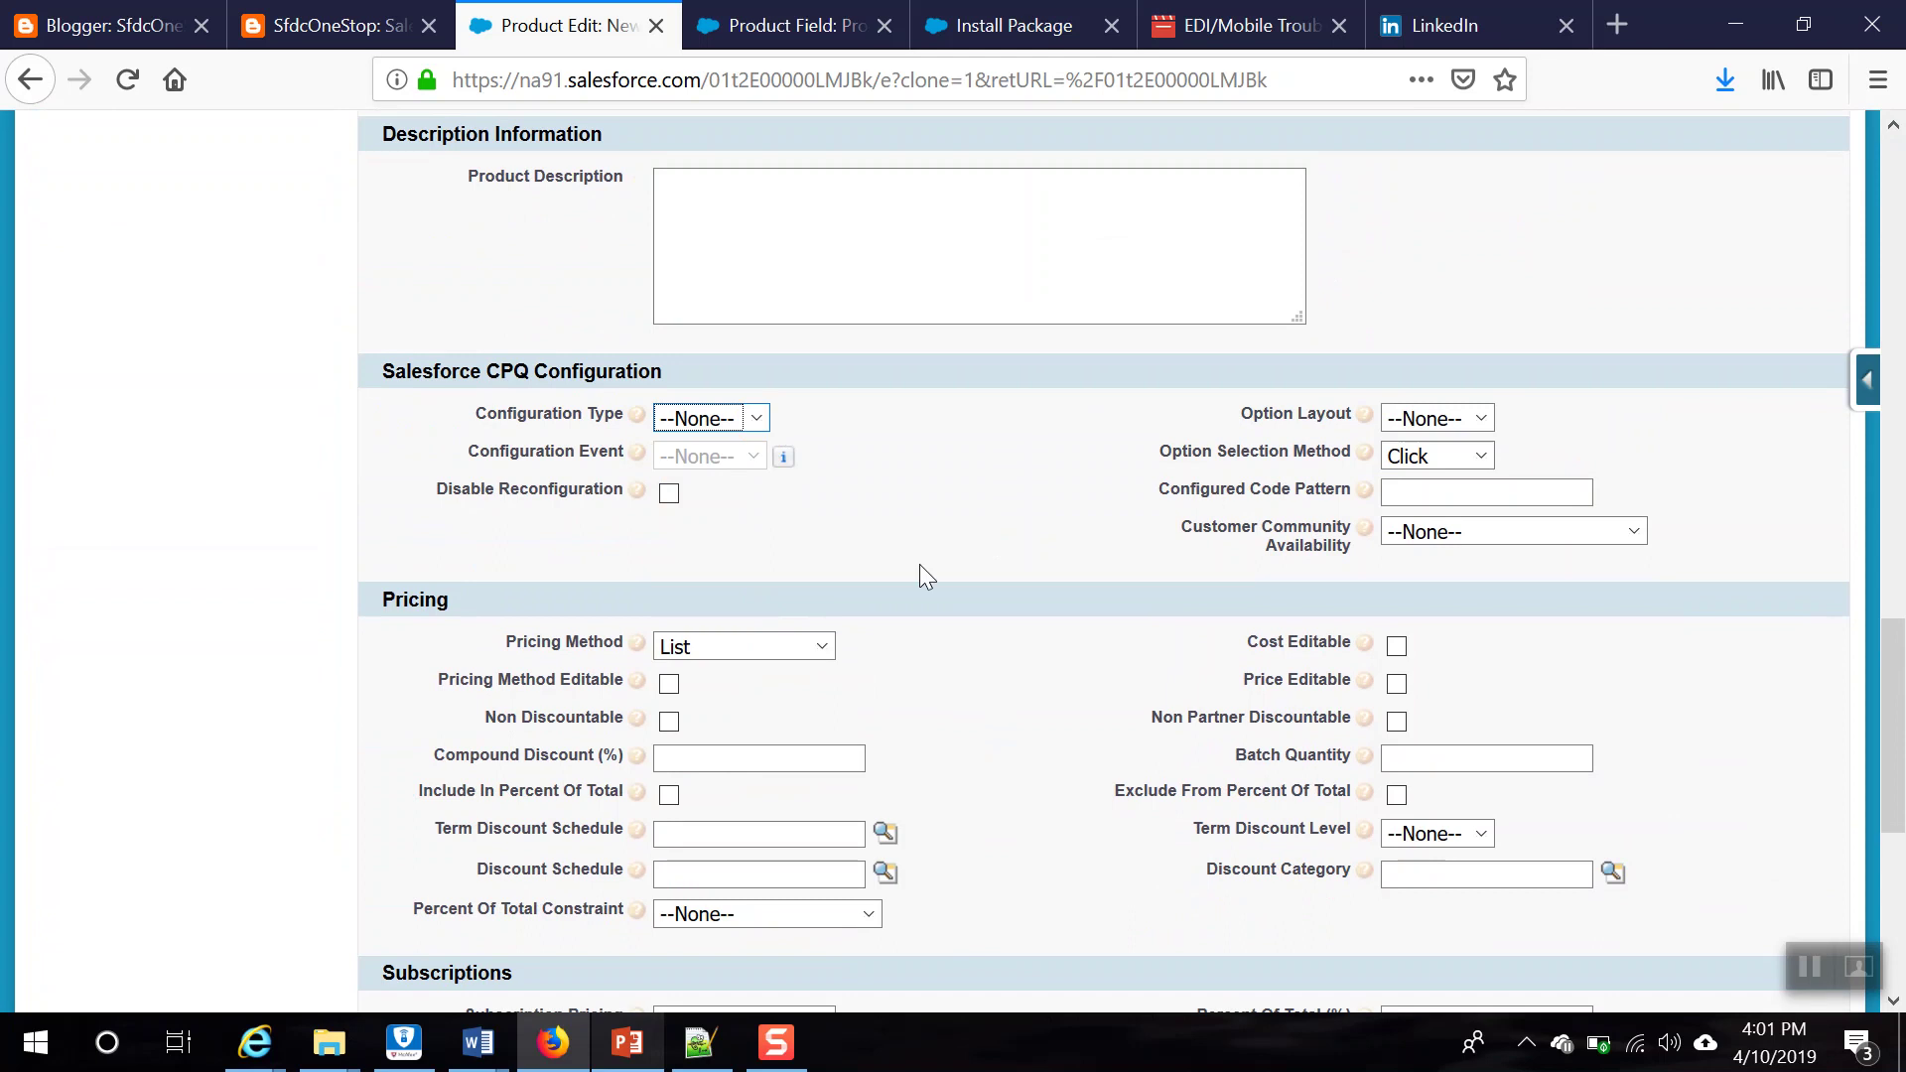
scroll(993, 568, "down", 5)
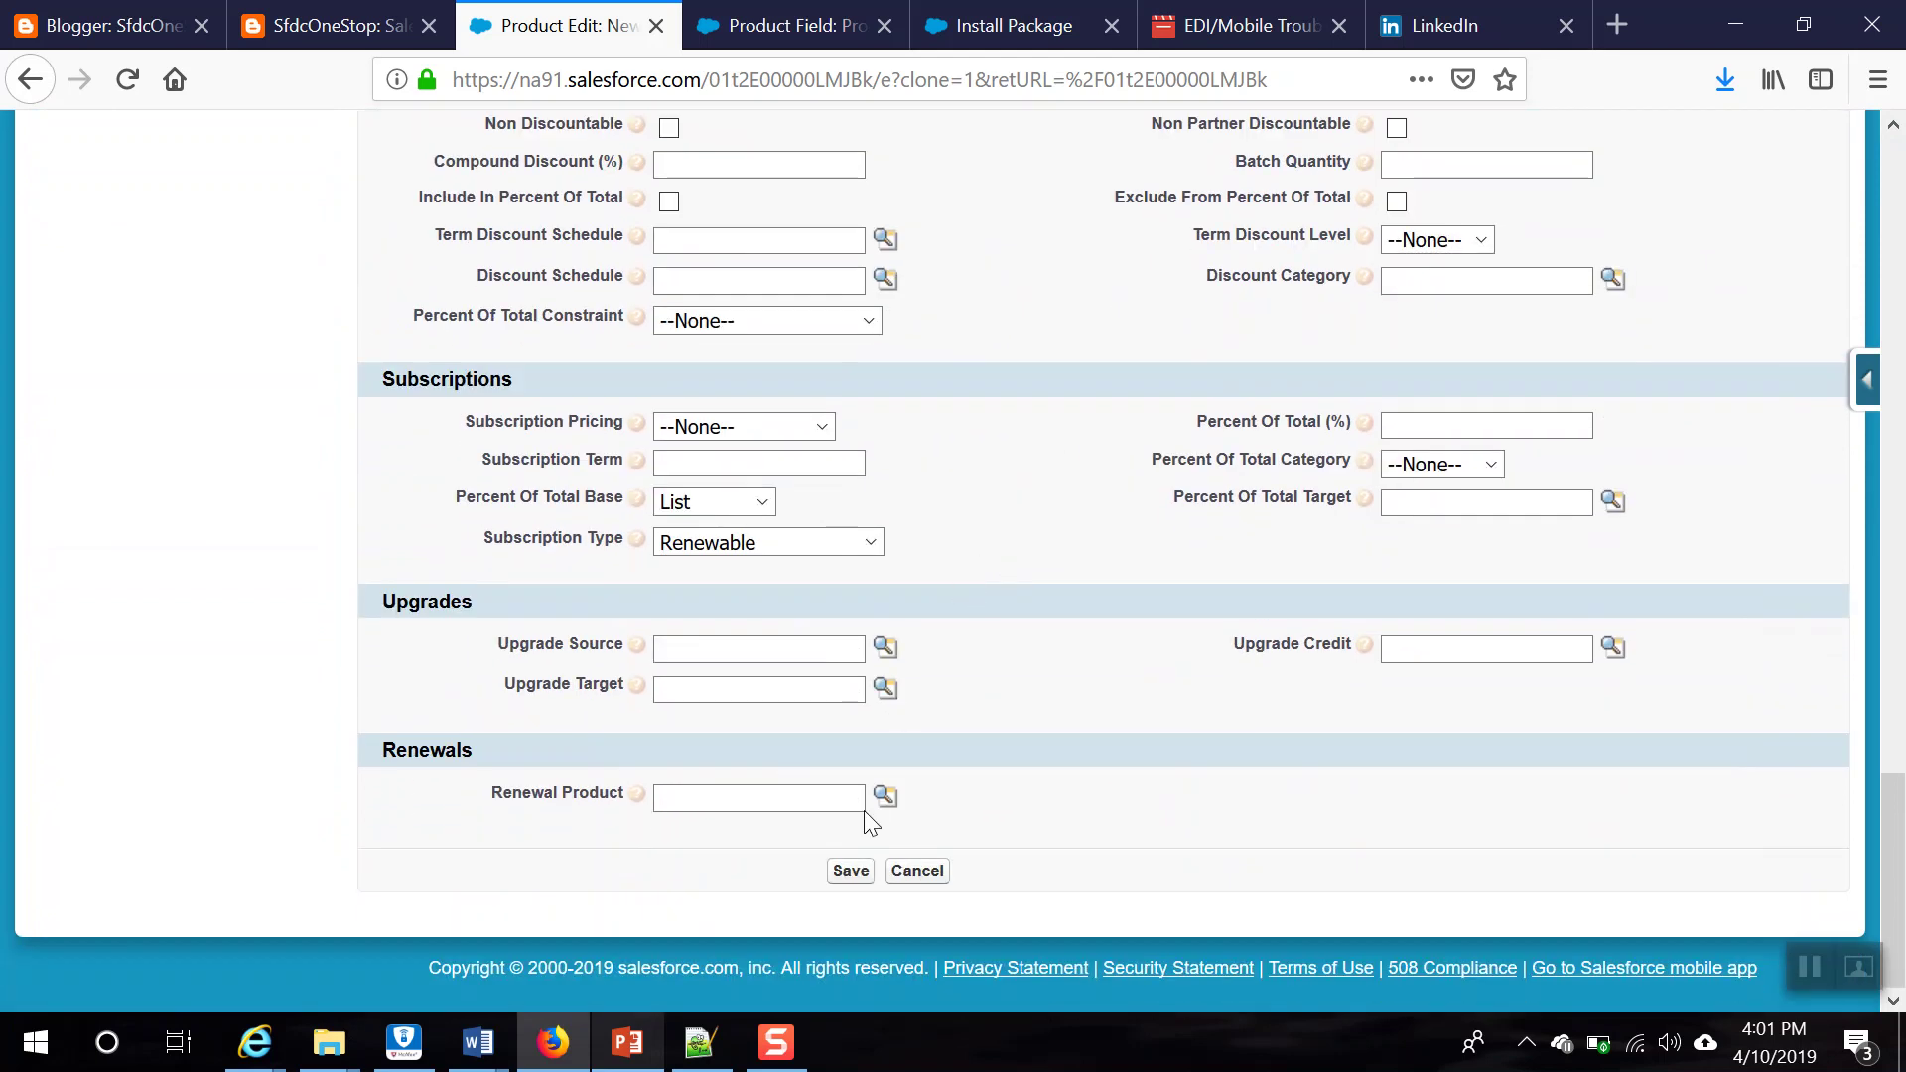
left_click(851, 872)
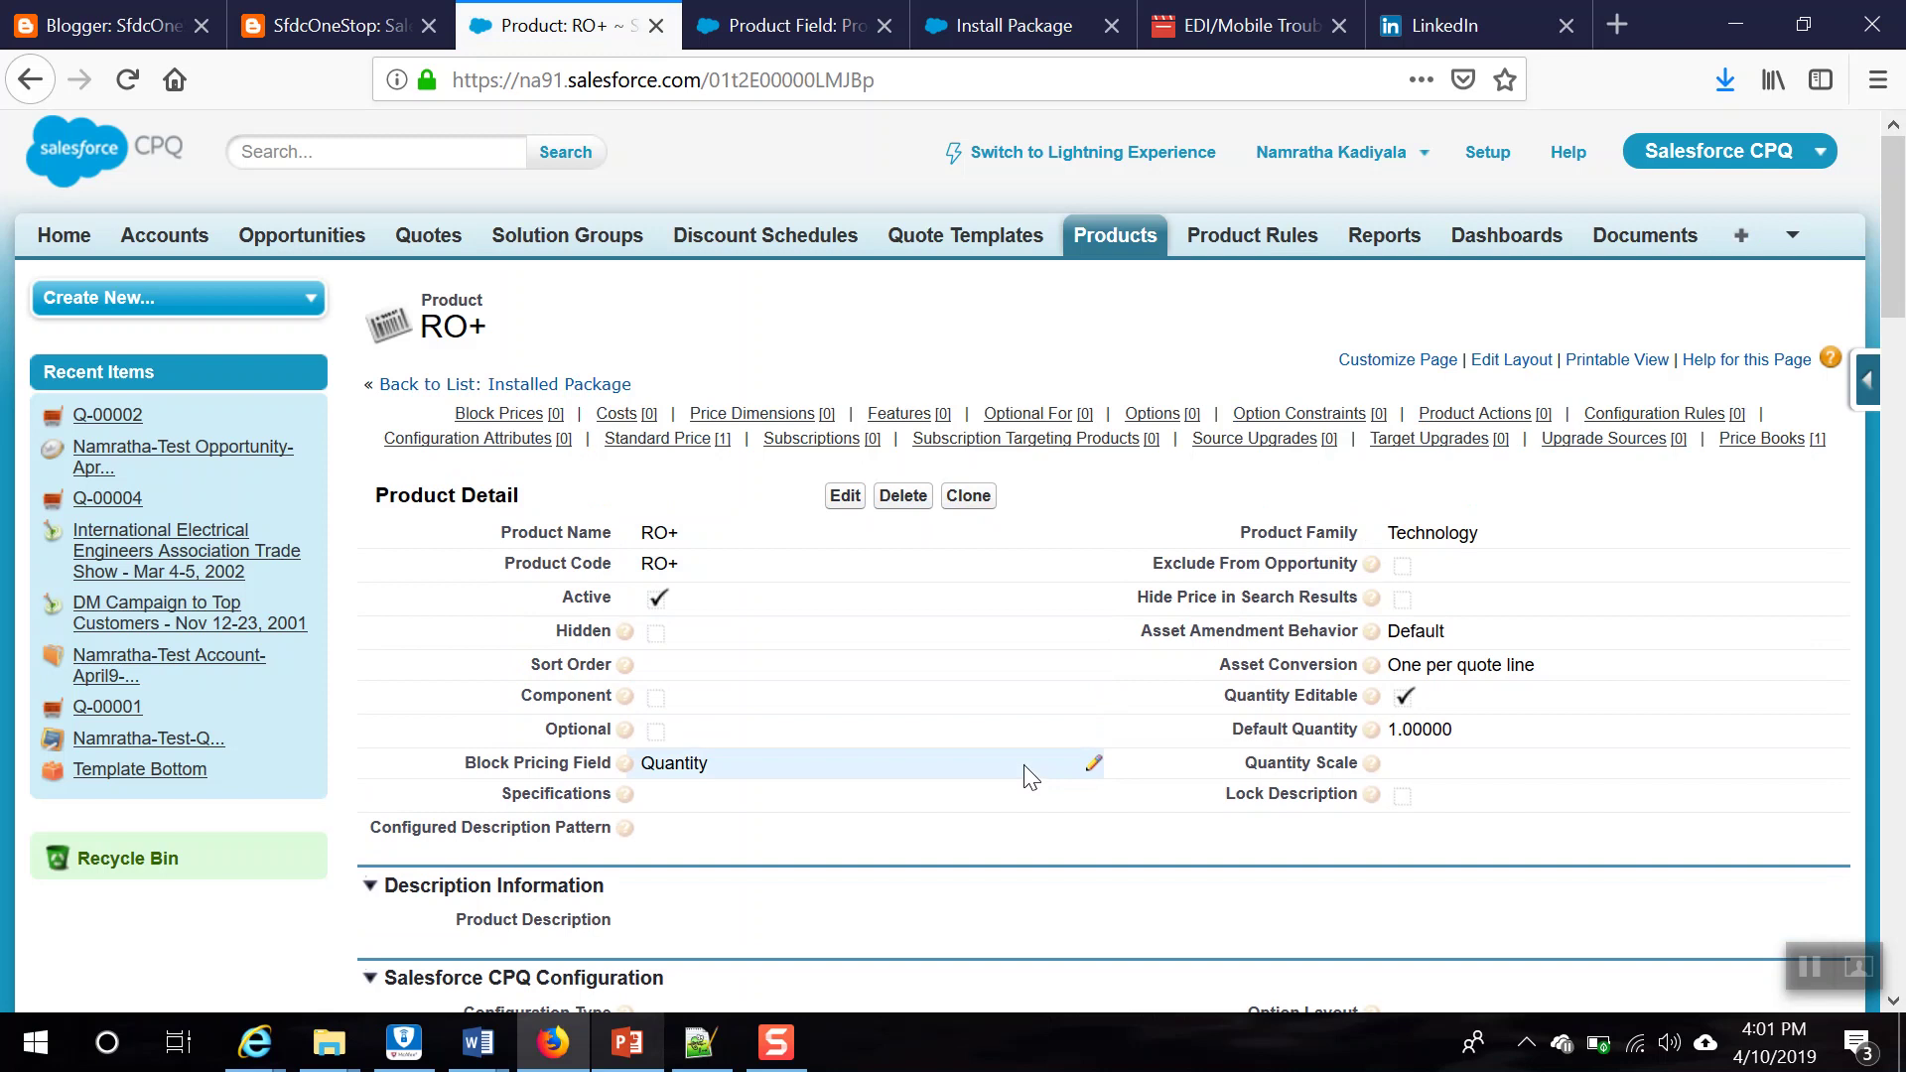
Step: Look up the RO+ price in the PowerPoint table, save 70 as its standard price and check its price book entry
key("alt+Tab")
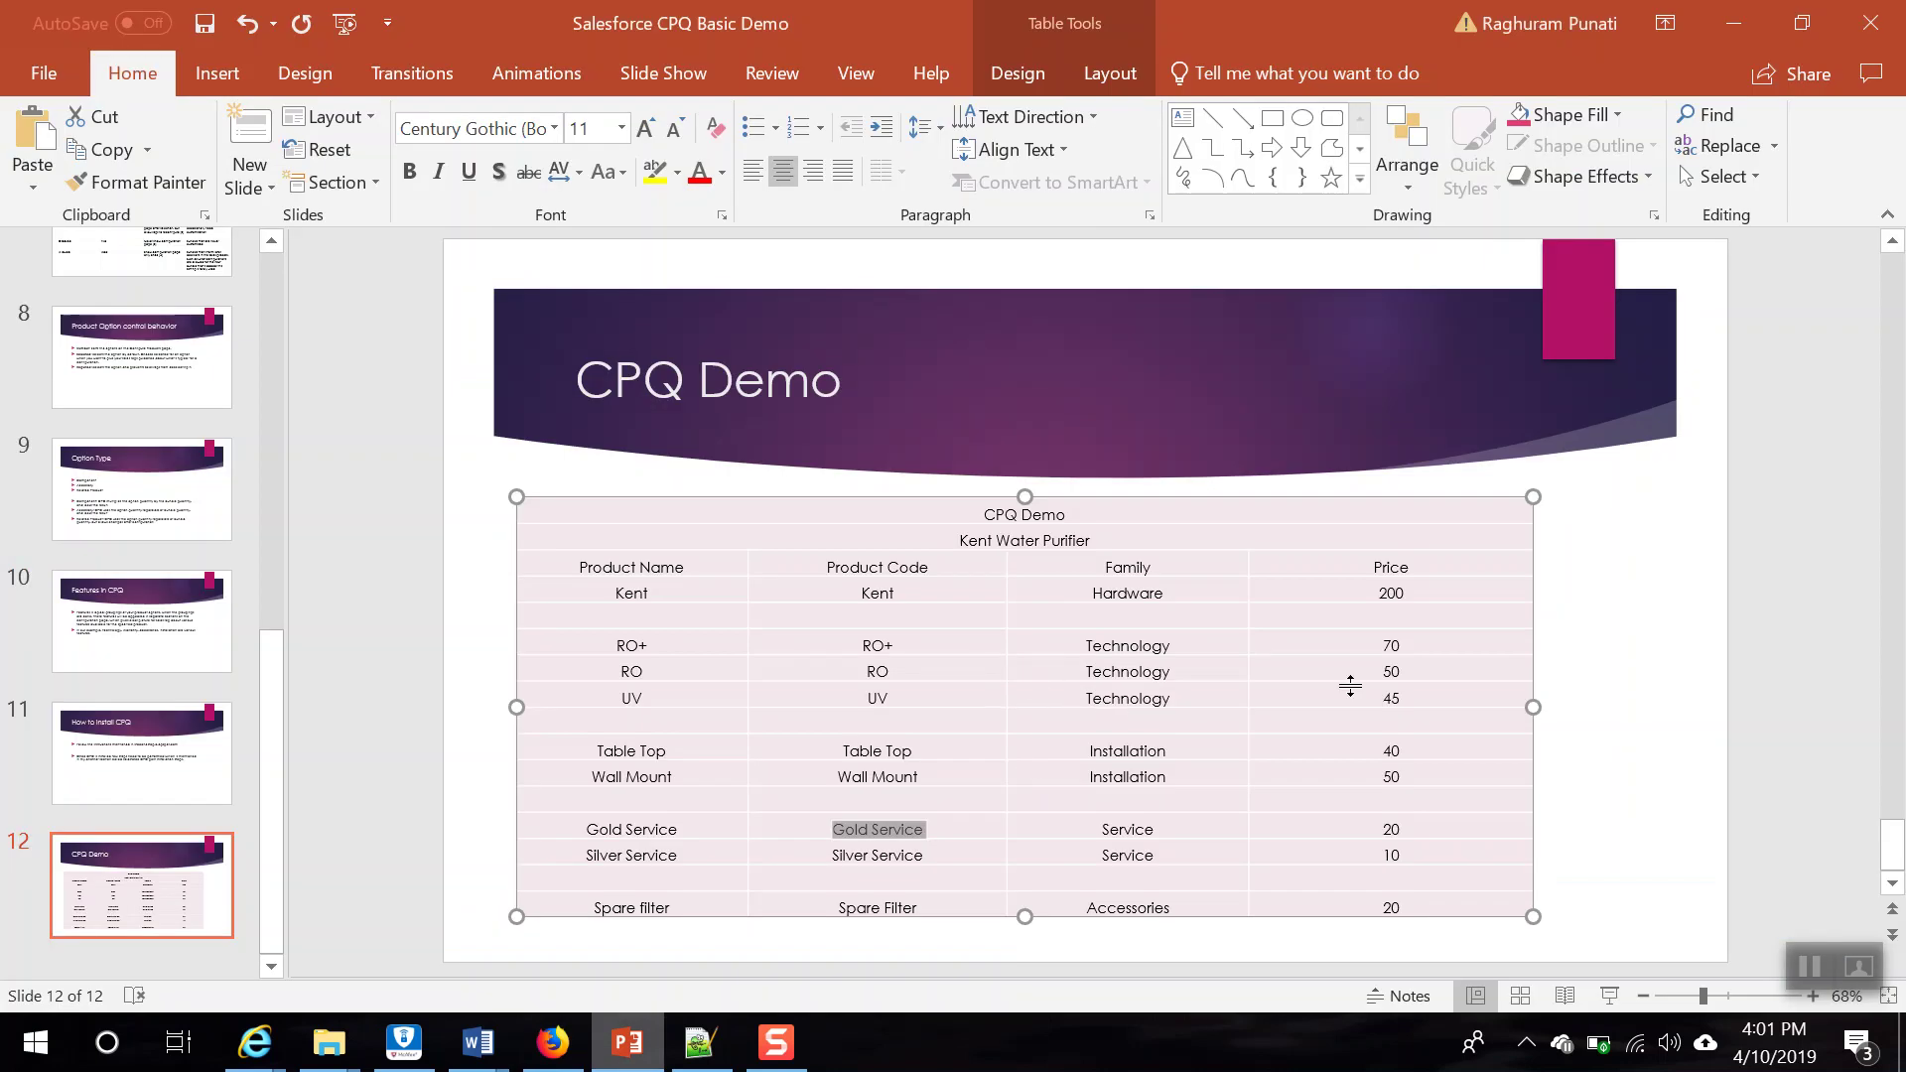
key("alt+Tab")
scroll(627, 759, "down", 15)
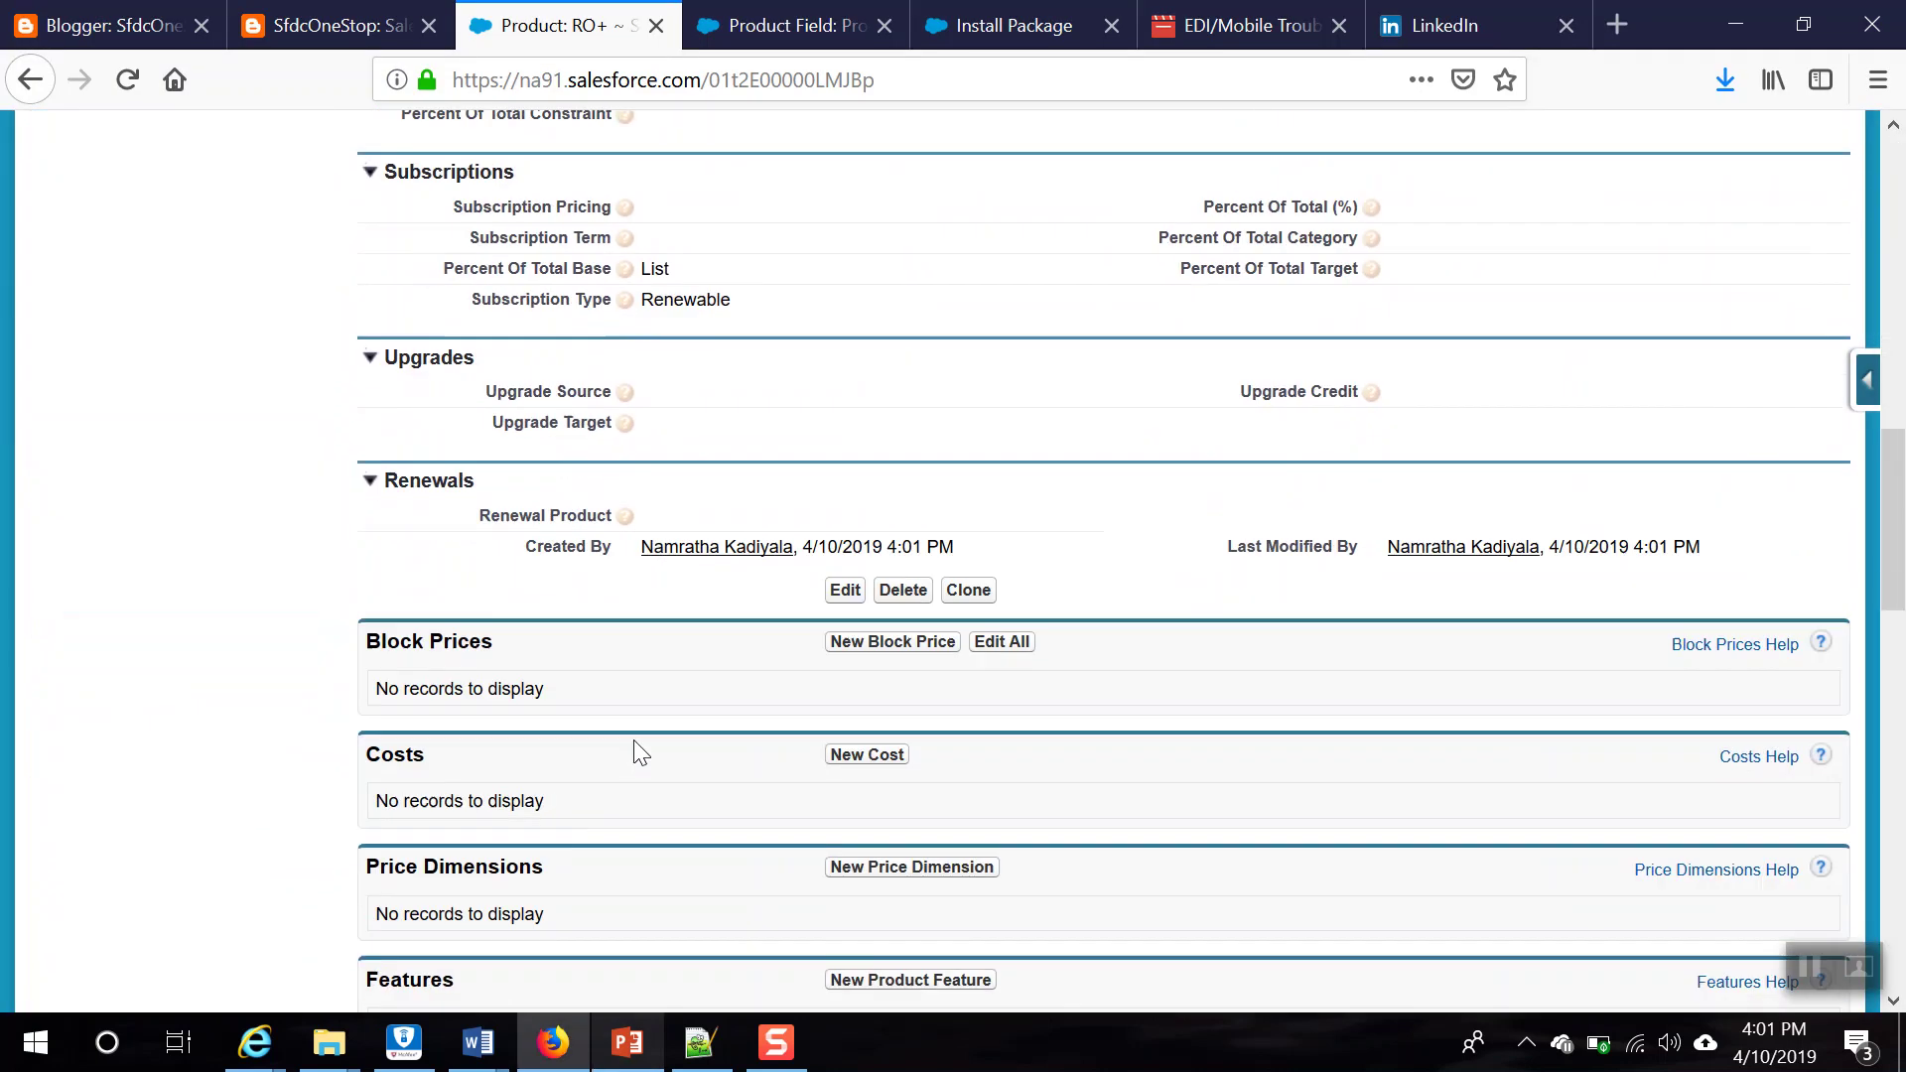
scroll(614, 742, "down", 10)
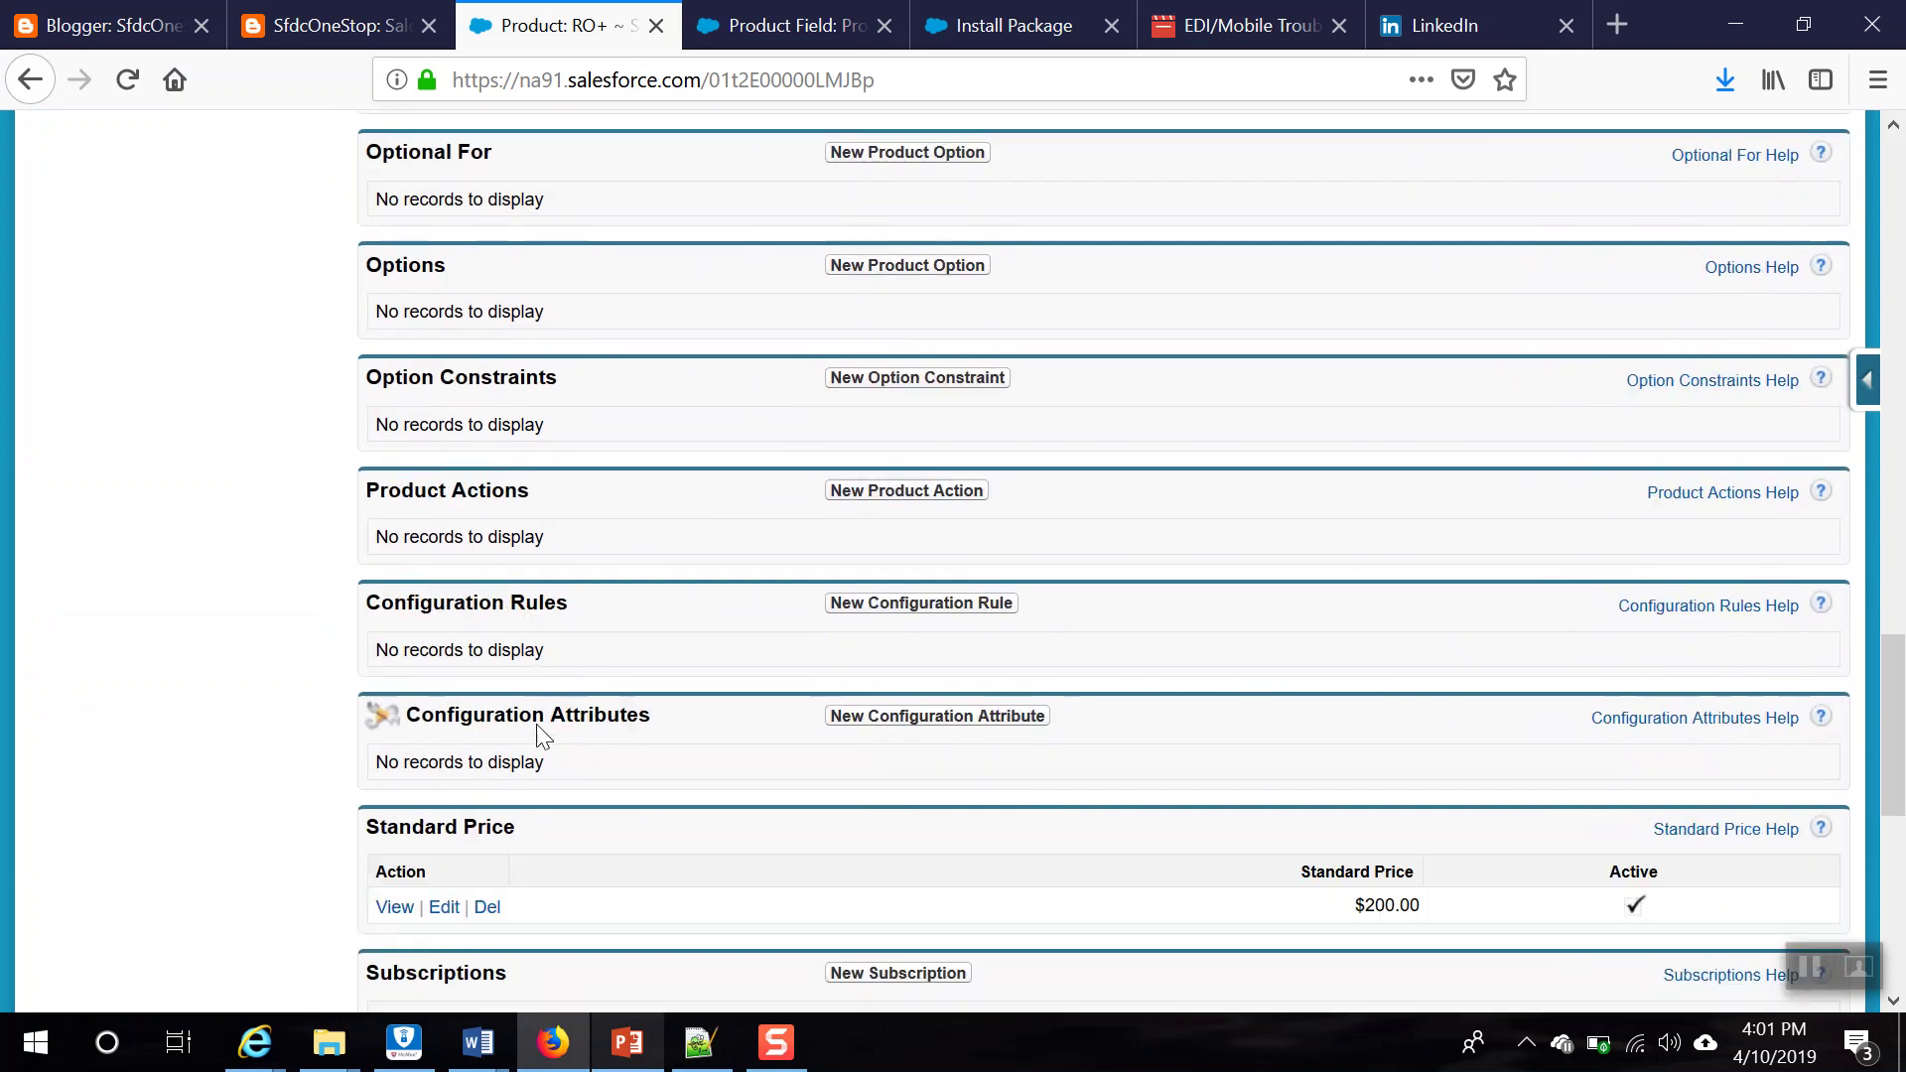
left_click(443, 546)
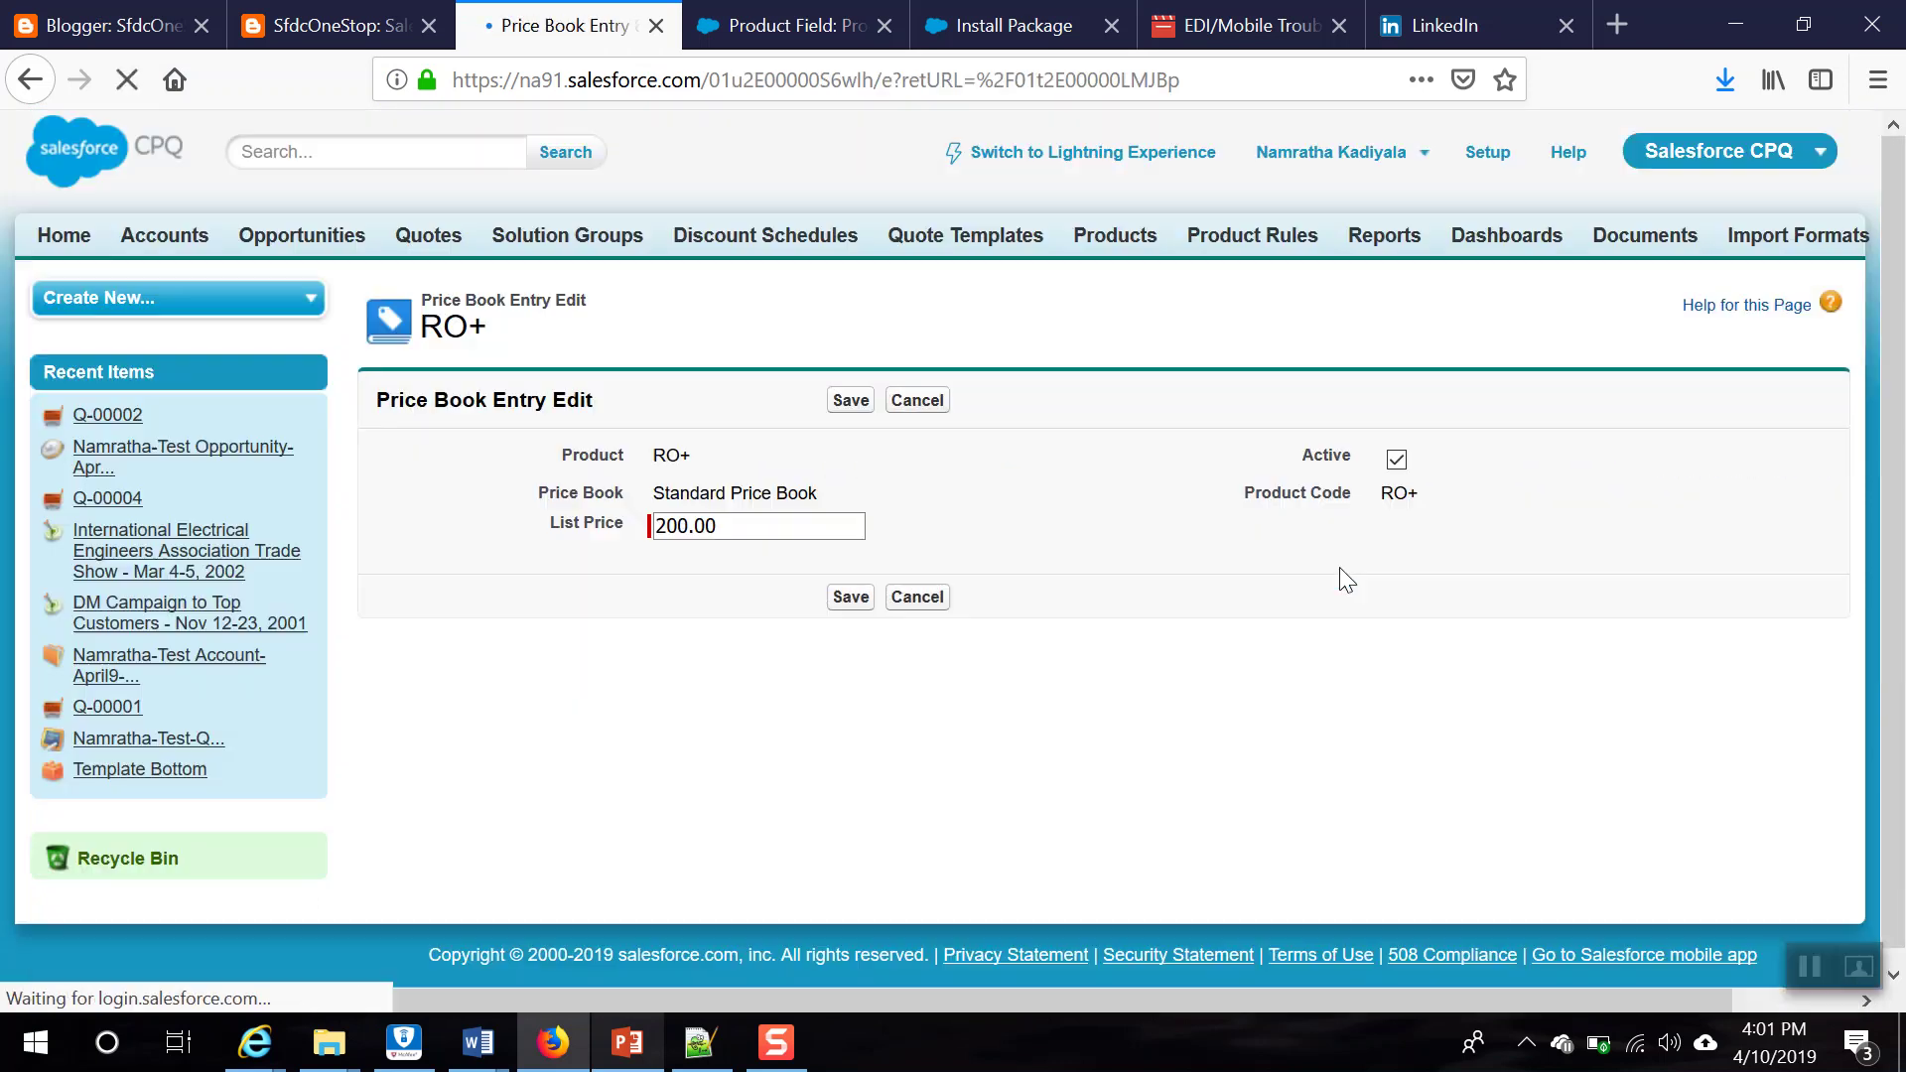
type("70")
left_click(851, 598)
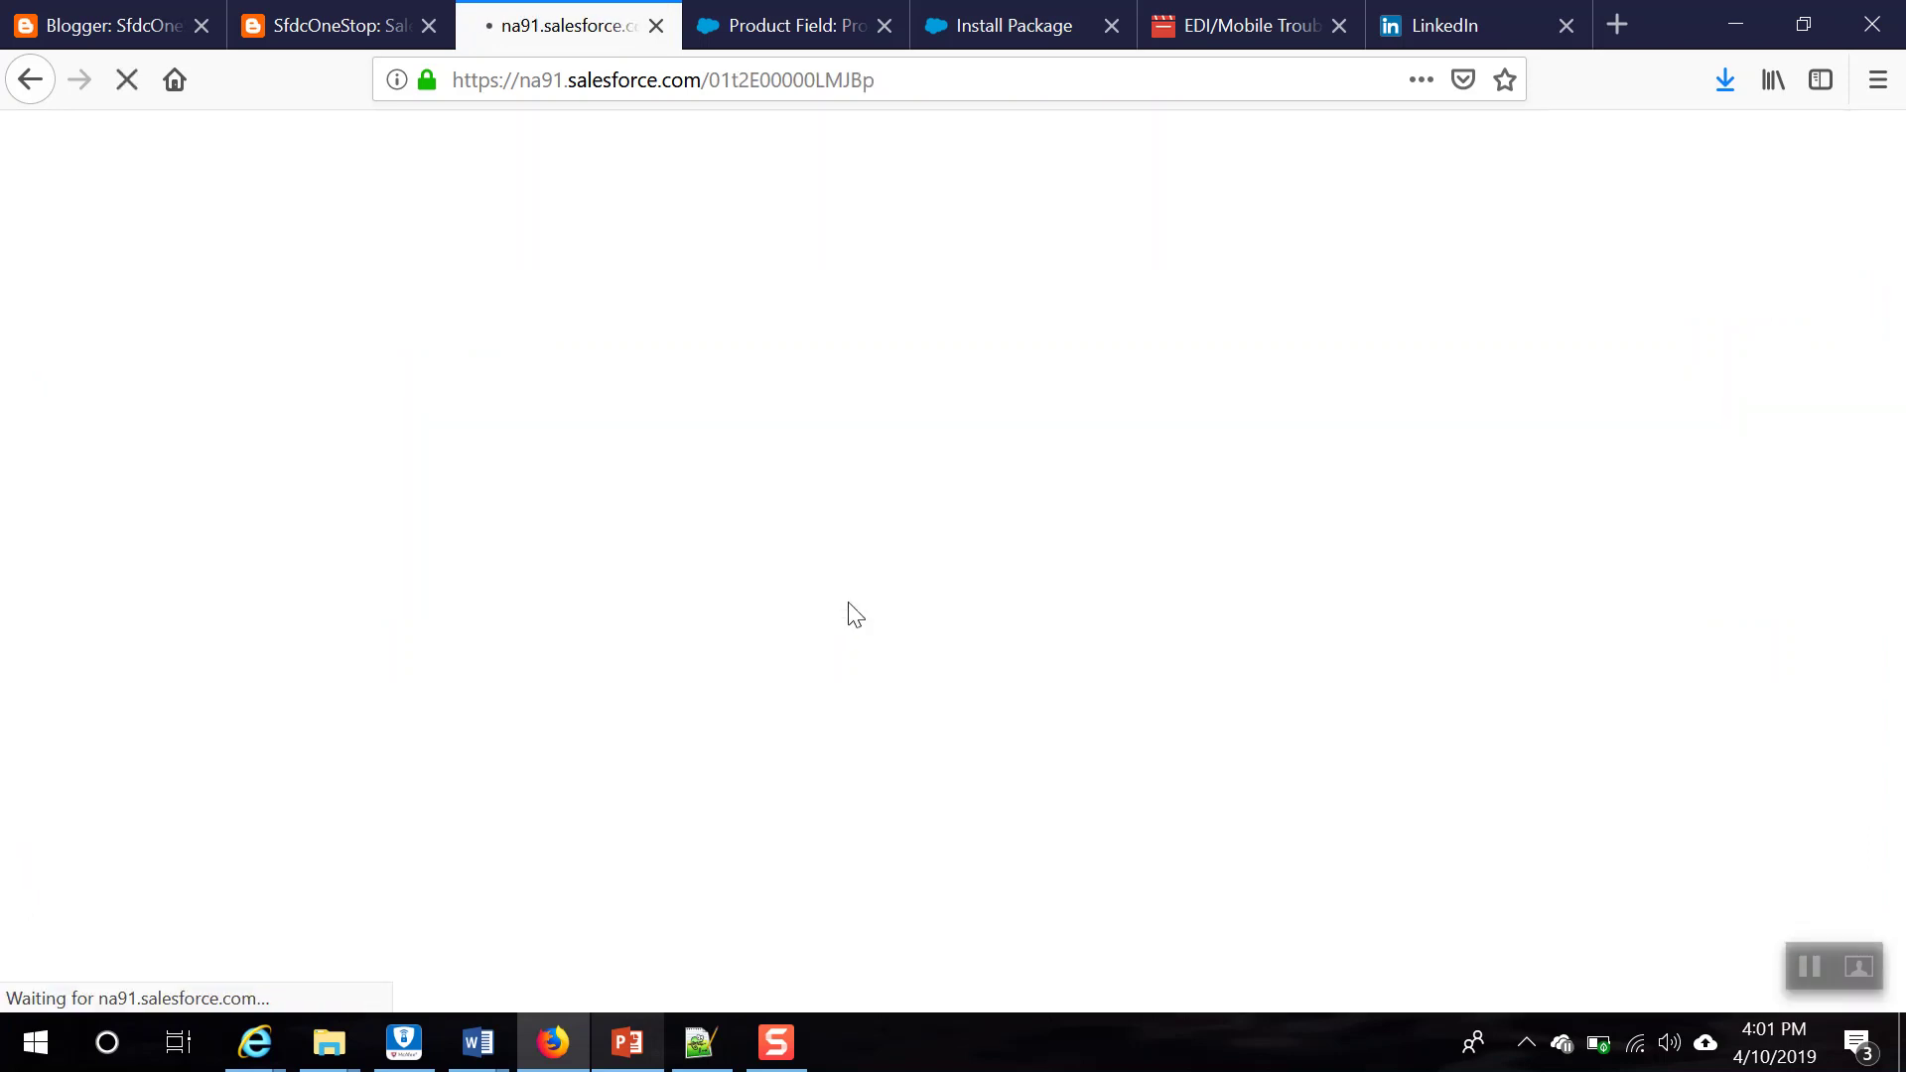
scroll(887, 650, "down", 9)
scroll(816, 683, "down", 15)
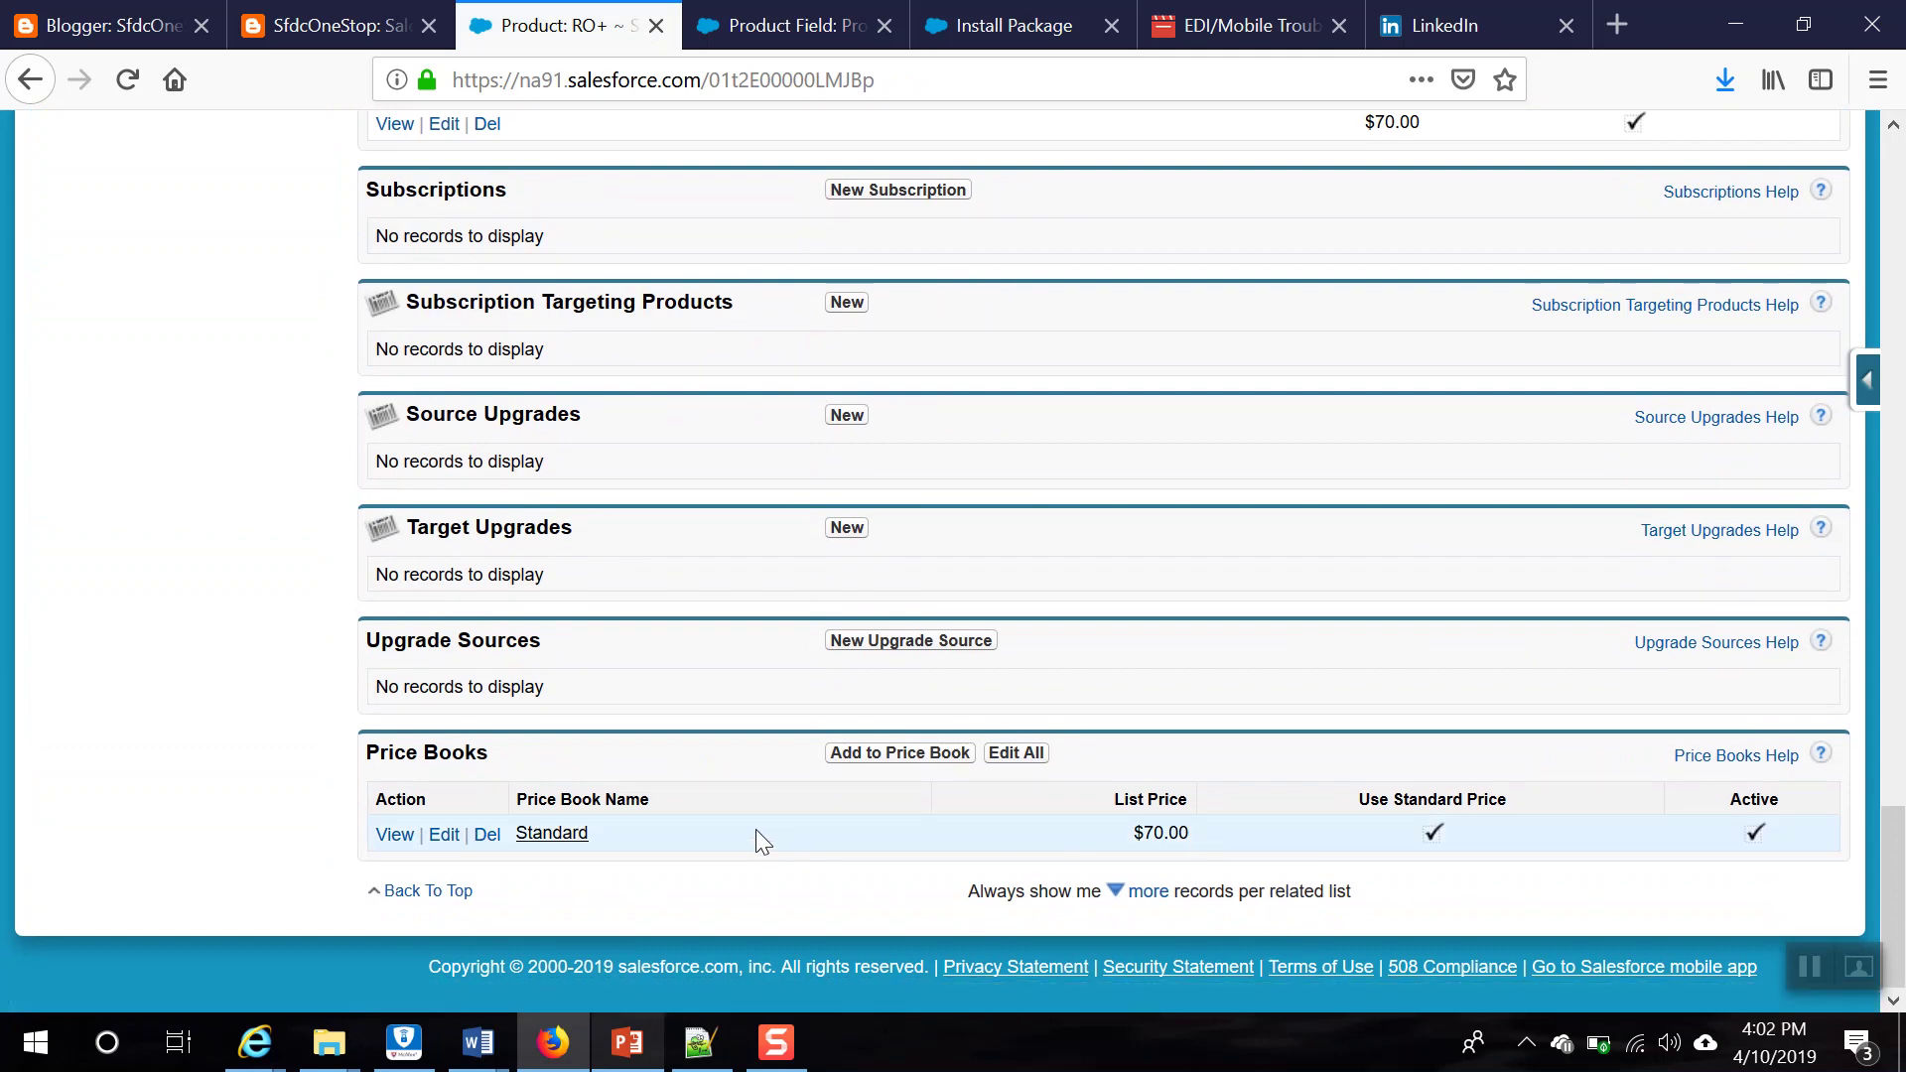
Step: Clone the RO+ product with RO as product name and product code, and save it
scroll(755, 830, "up", 20)
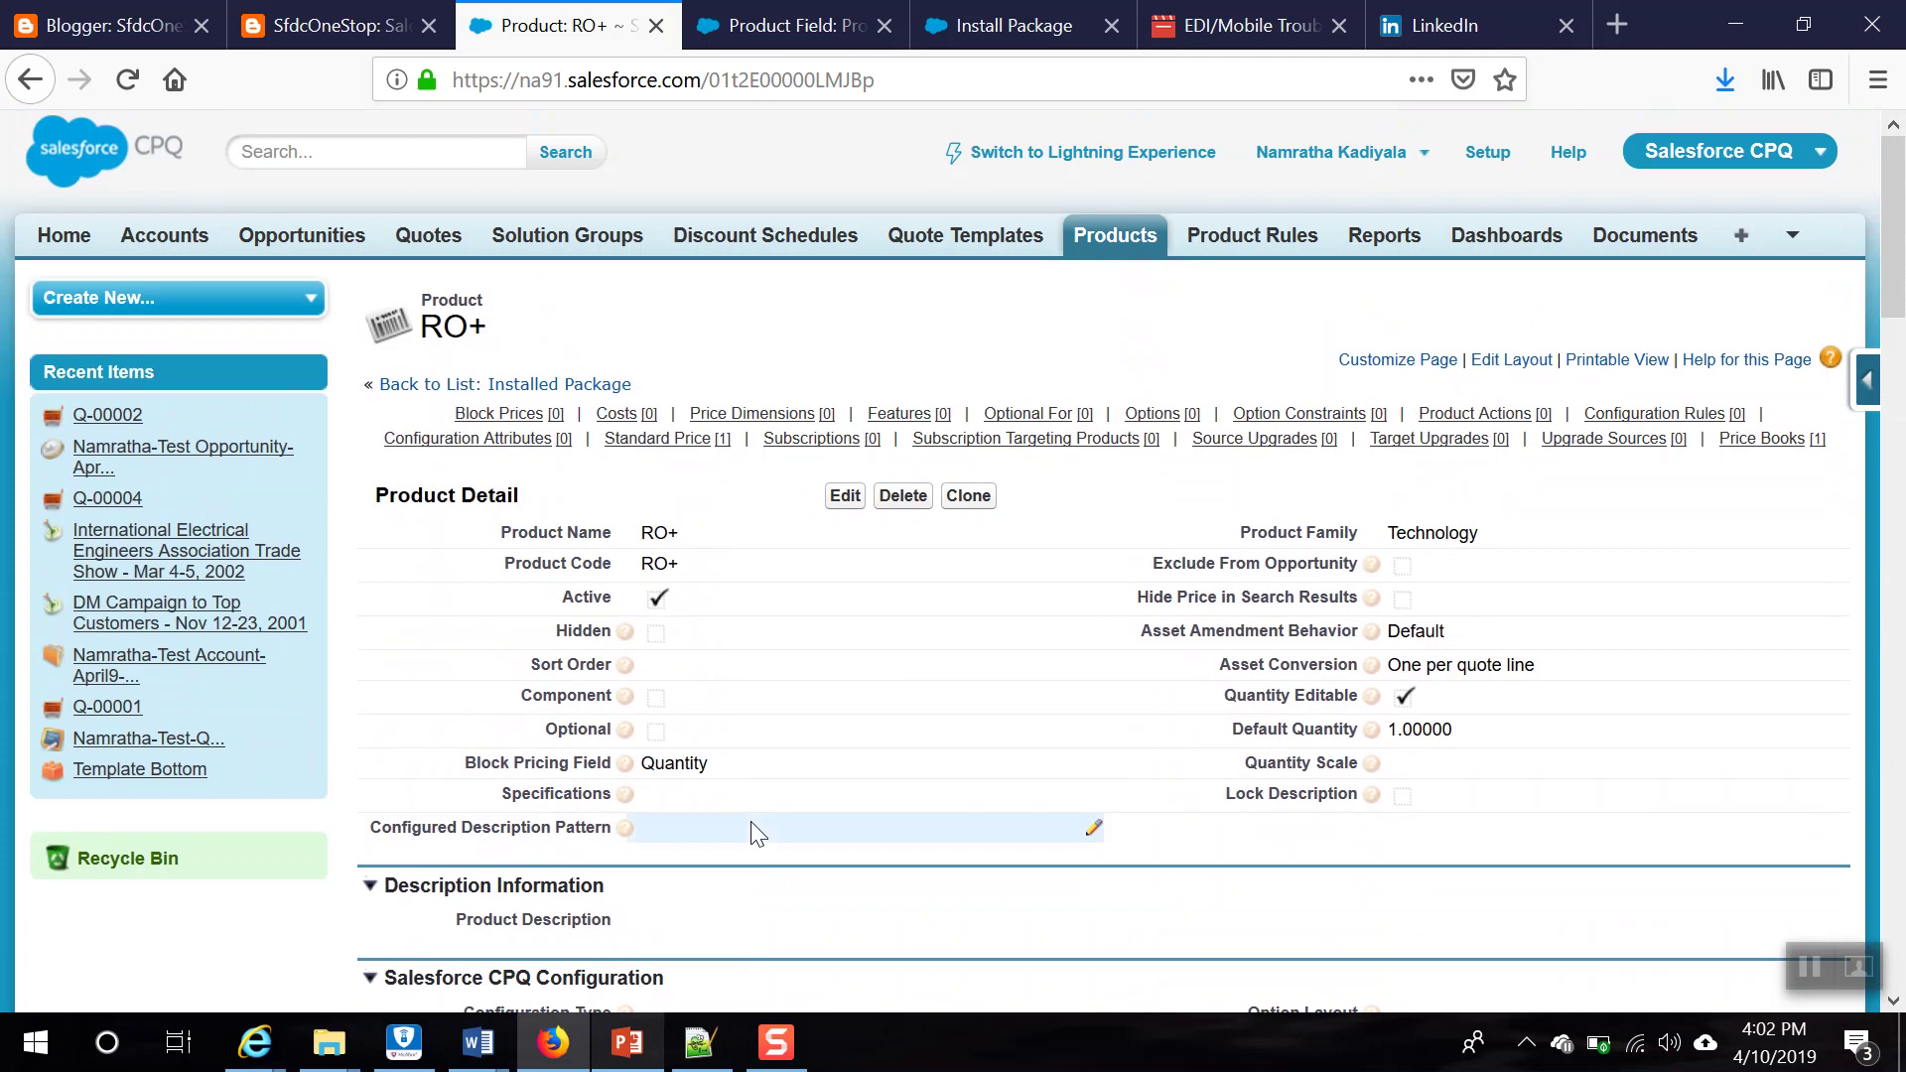
left_click(968, 496)
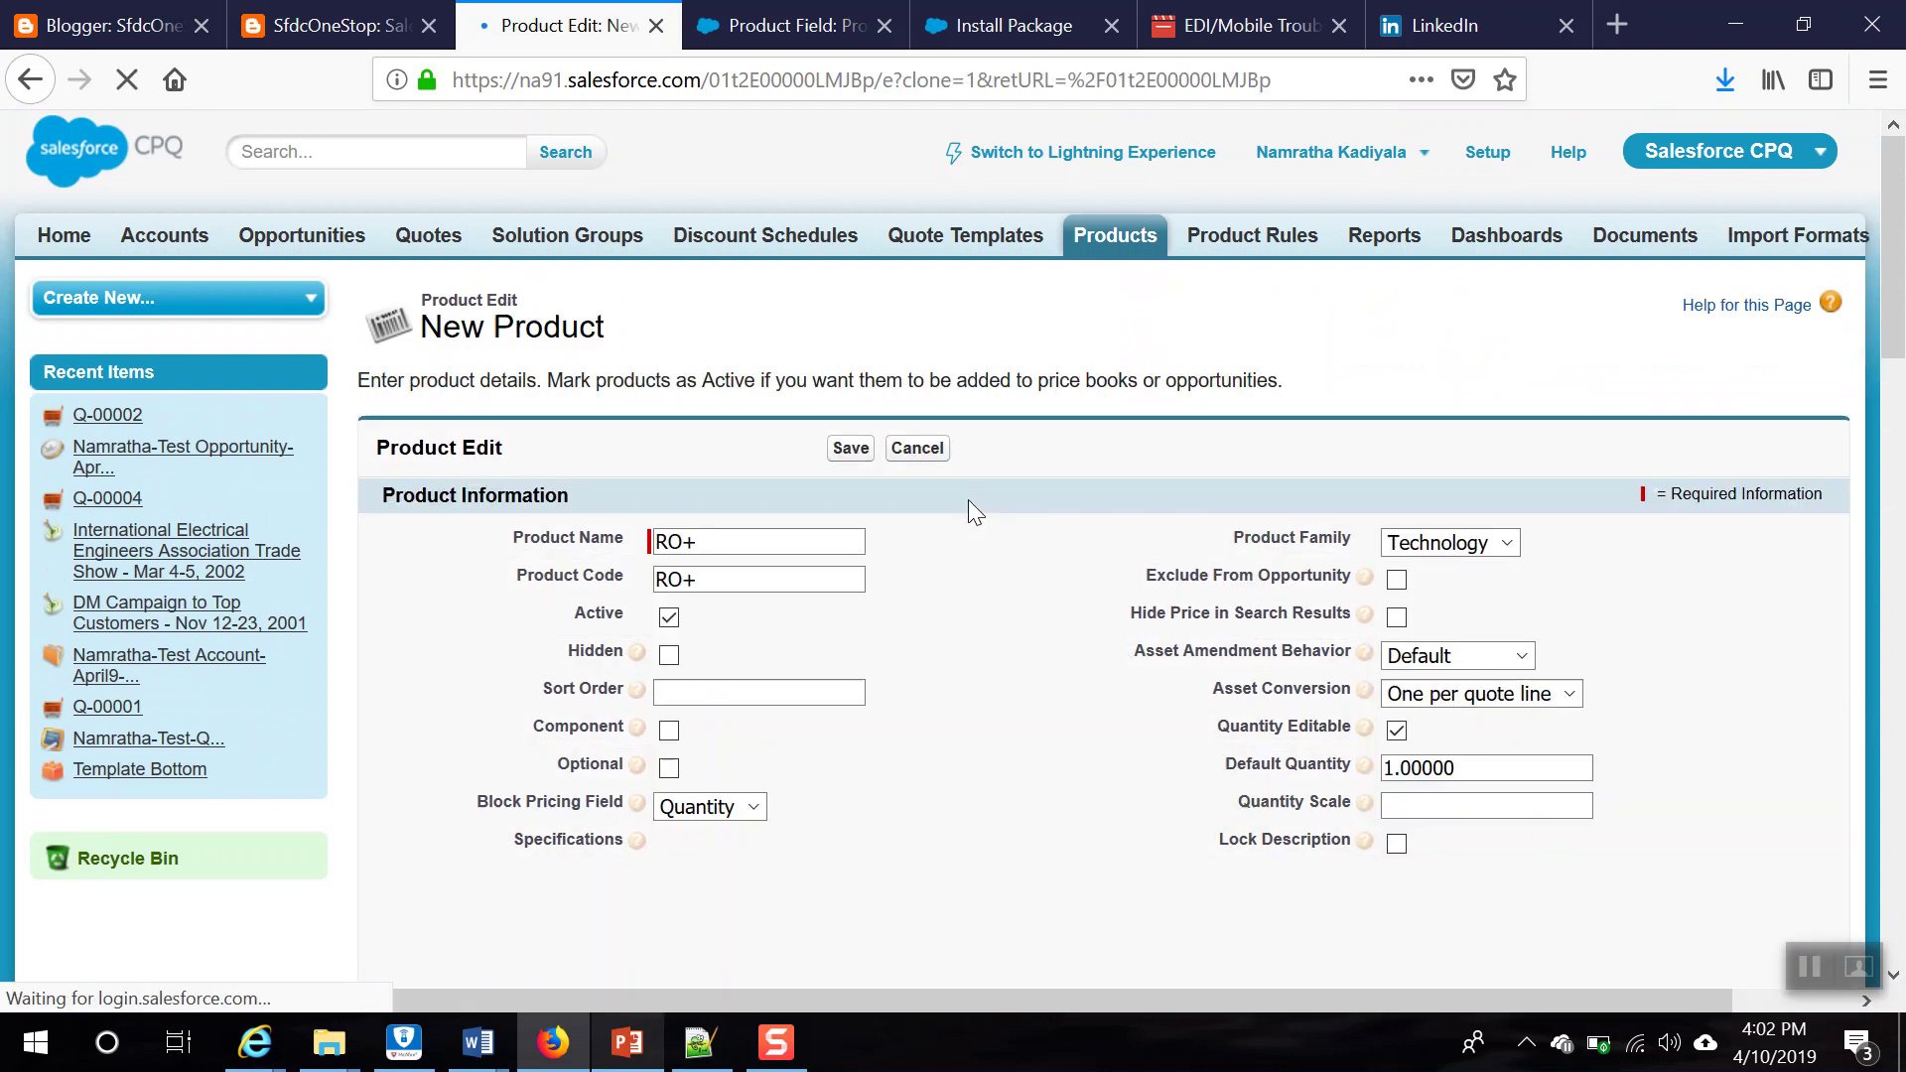
left_click(736, 553)
key("BackSpace")
key("Tab")
type("RO")
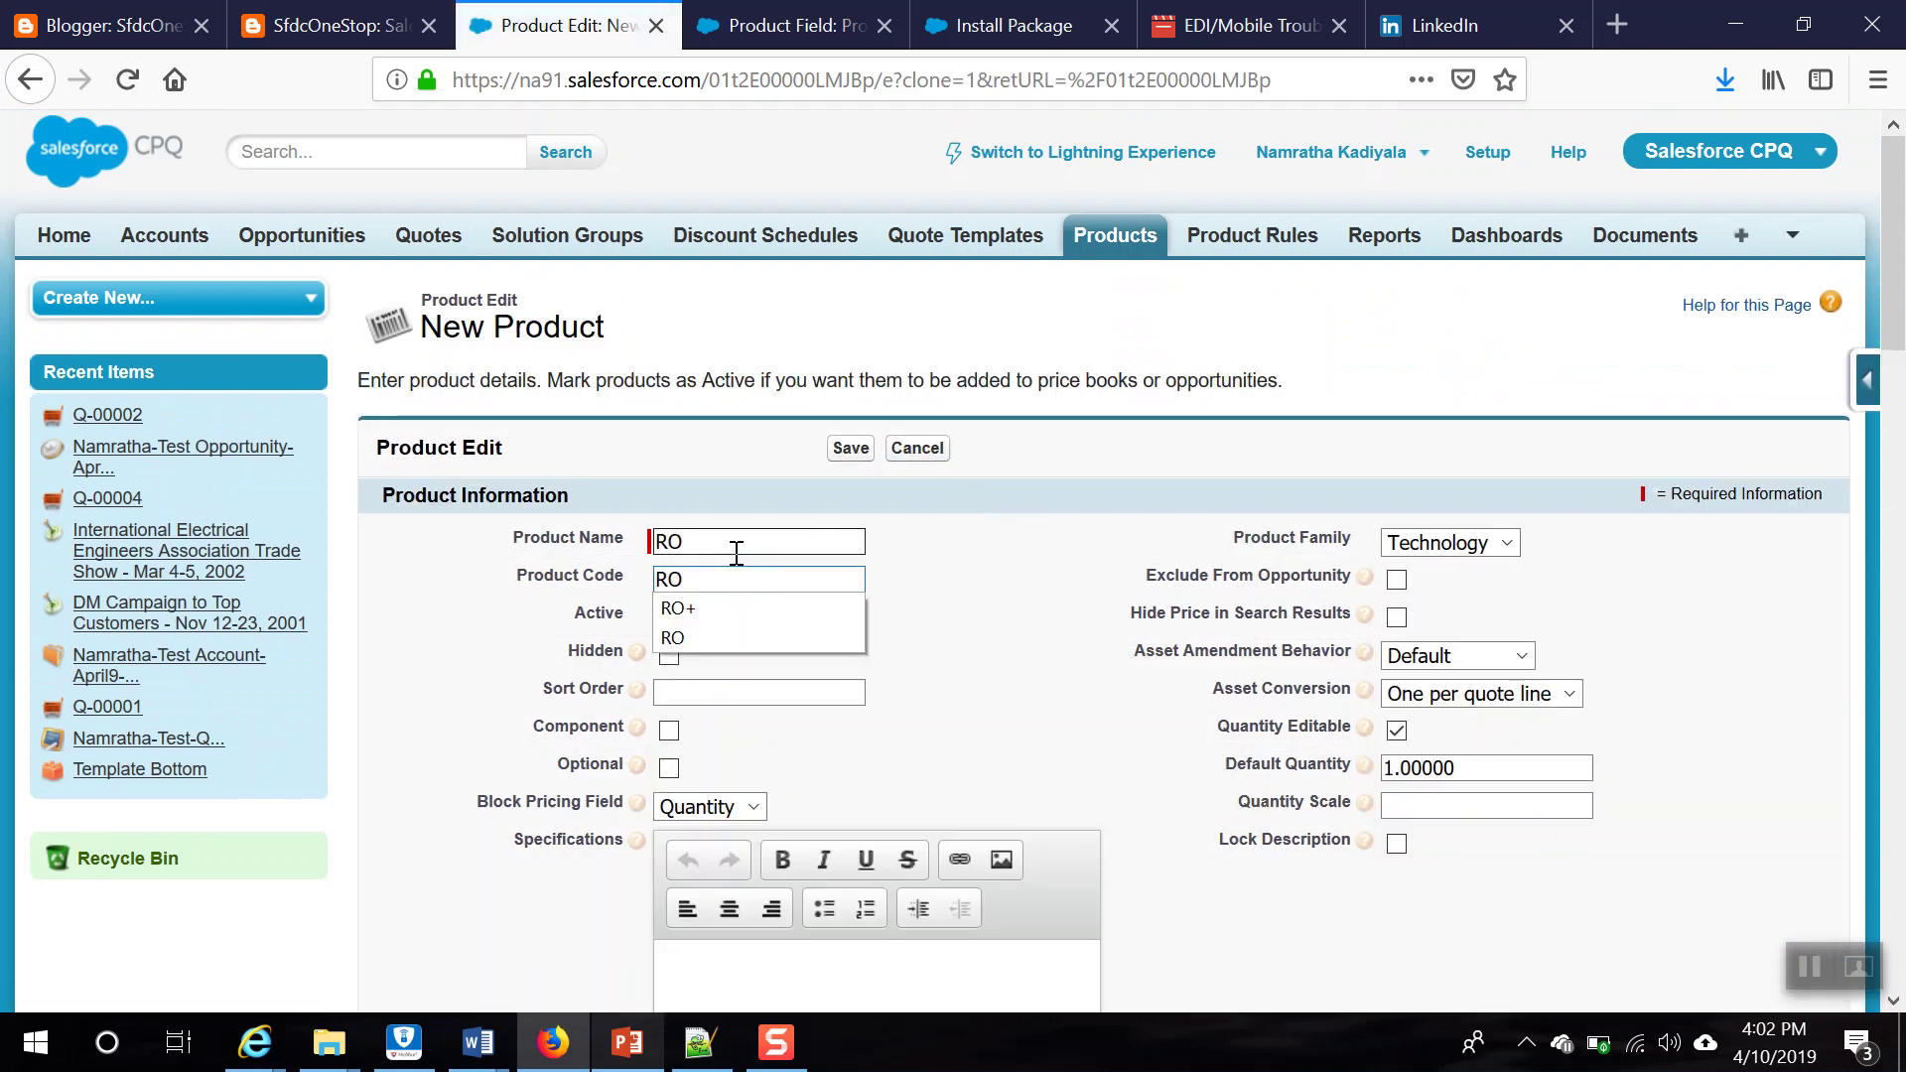
left_click(898, 723)
scroll(898, 723, "down", 20)
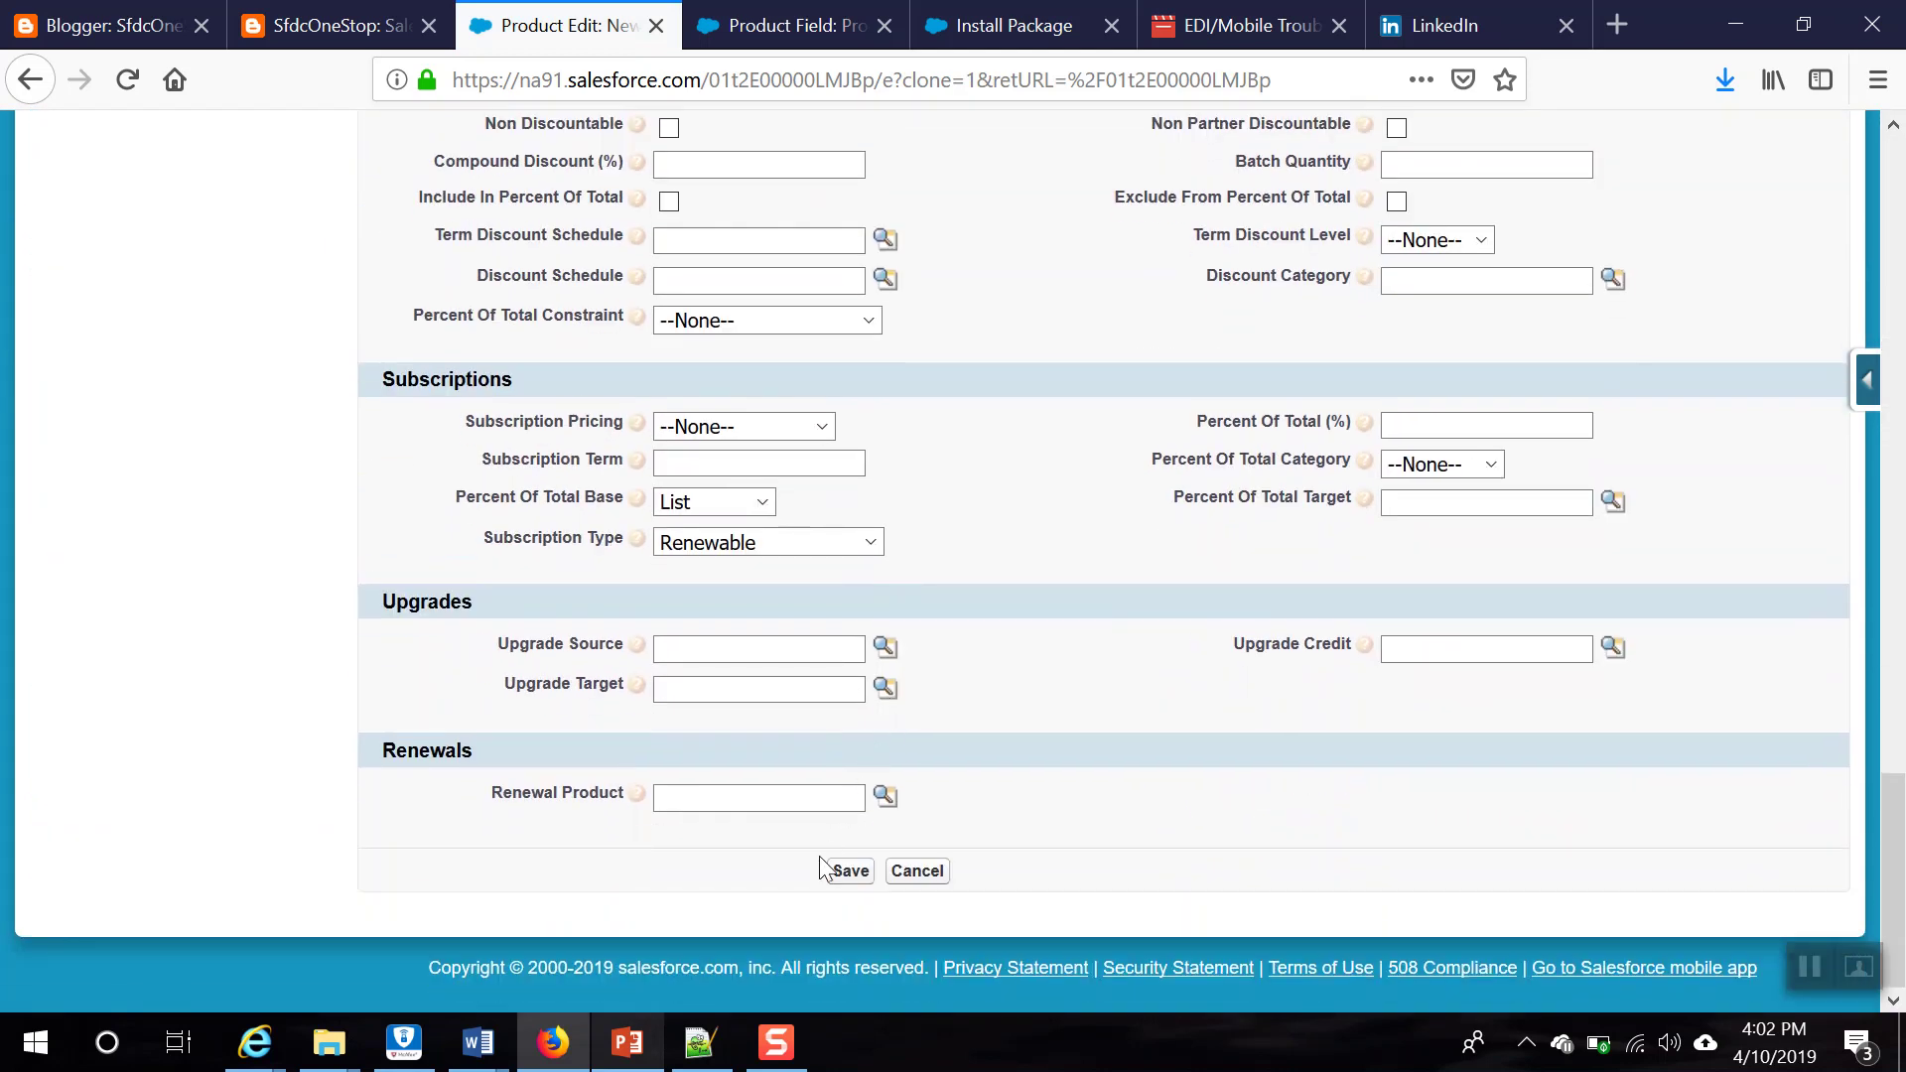
left_click(850, 872)
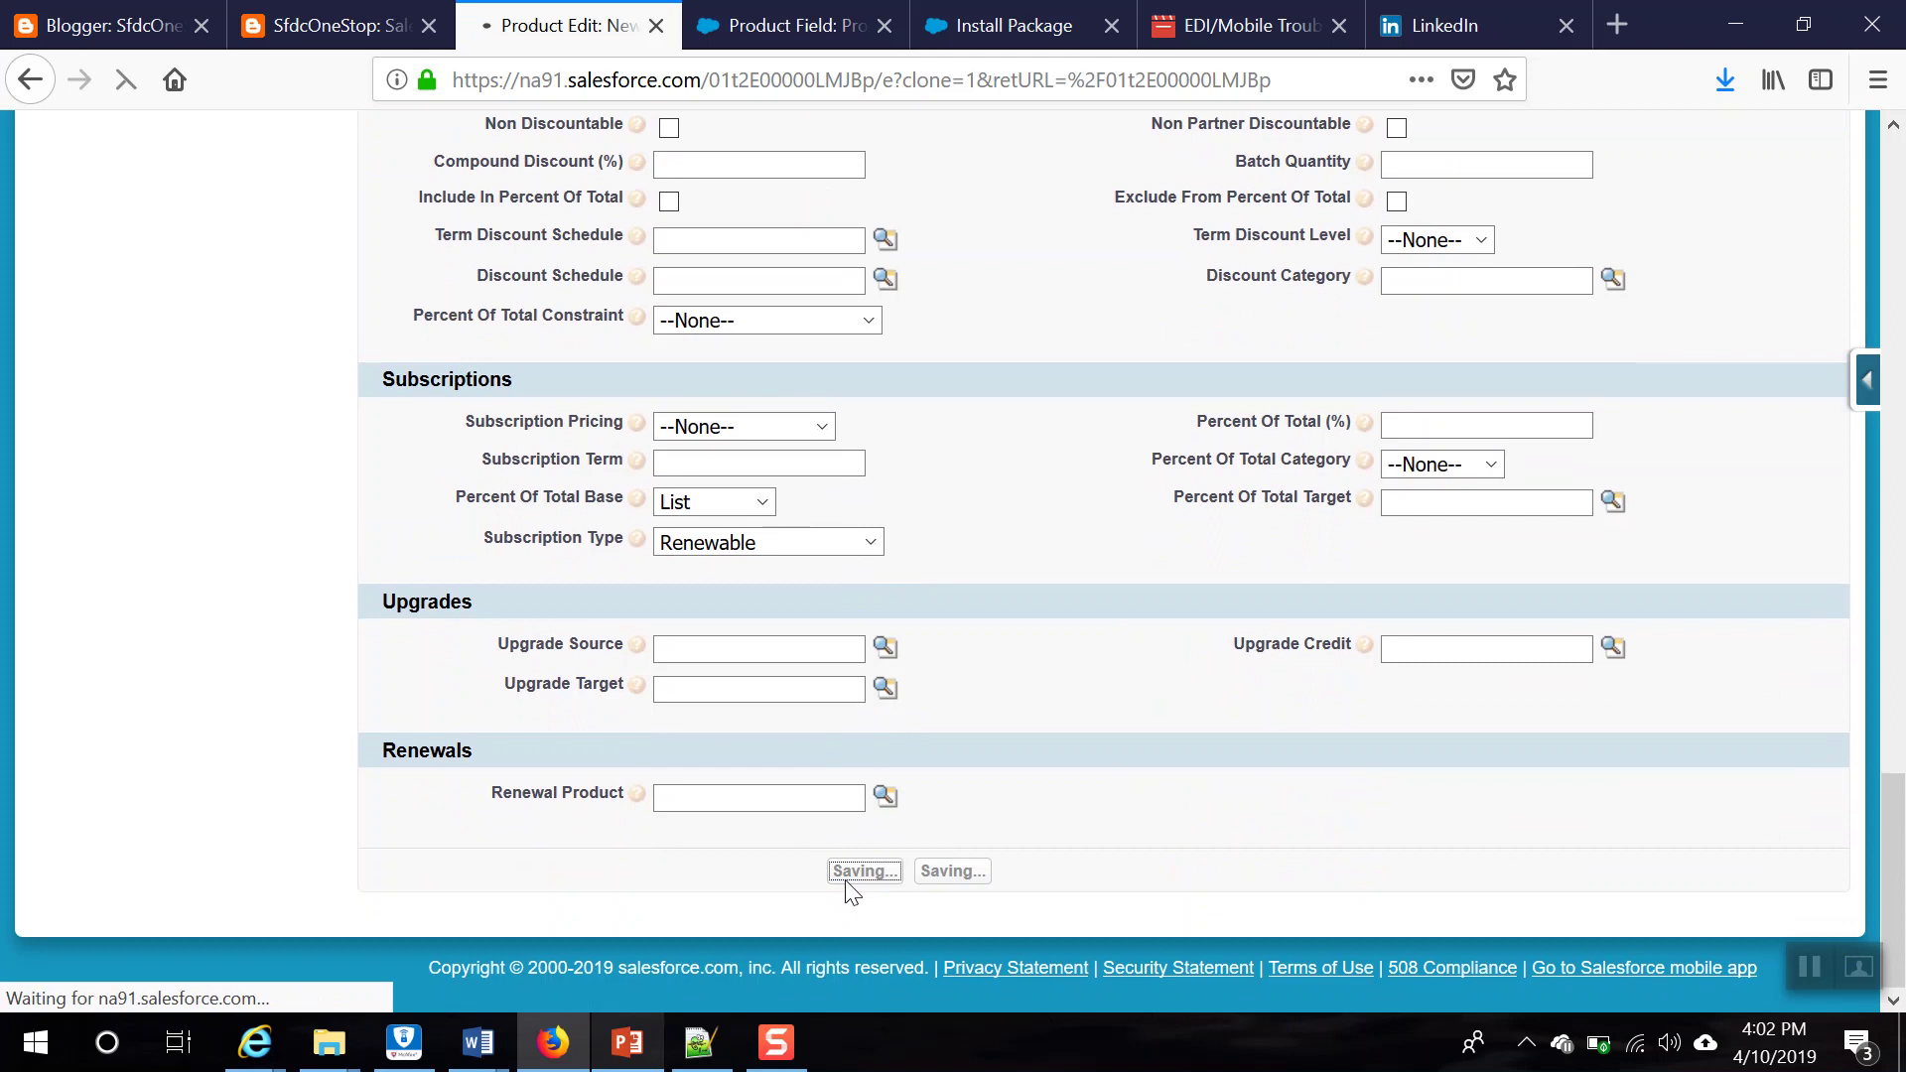
Step: Look up the RO price in the PowerPoint table and save 50 as the RO product's standard price
scroll(660, 673, "down", 20)
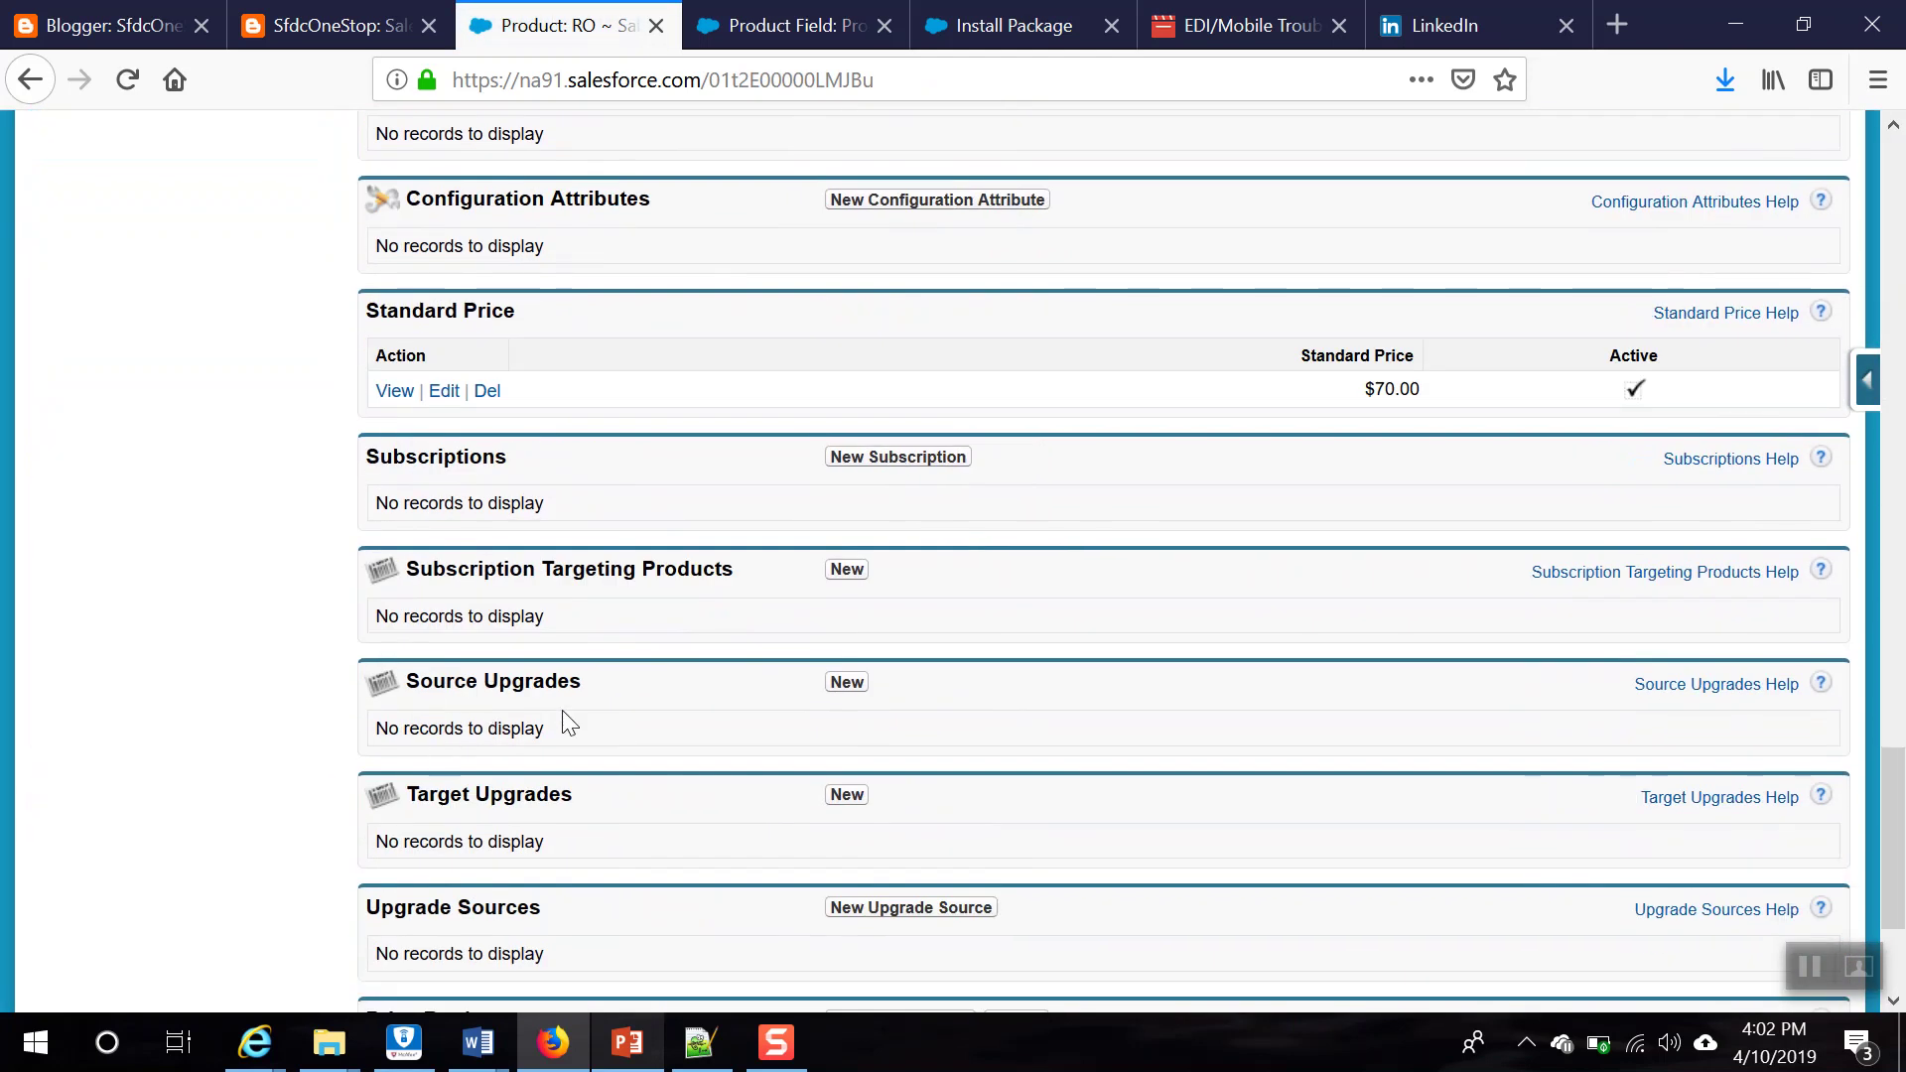
scroll(568, 717, "down", 3)
scroll(466, 596, "up", 5)
left_click(440, 589)
key("alt+Tab")
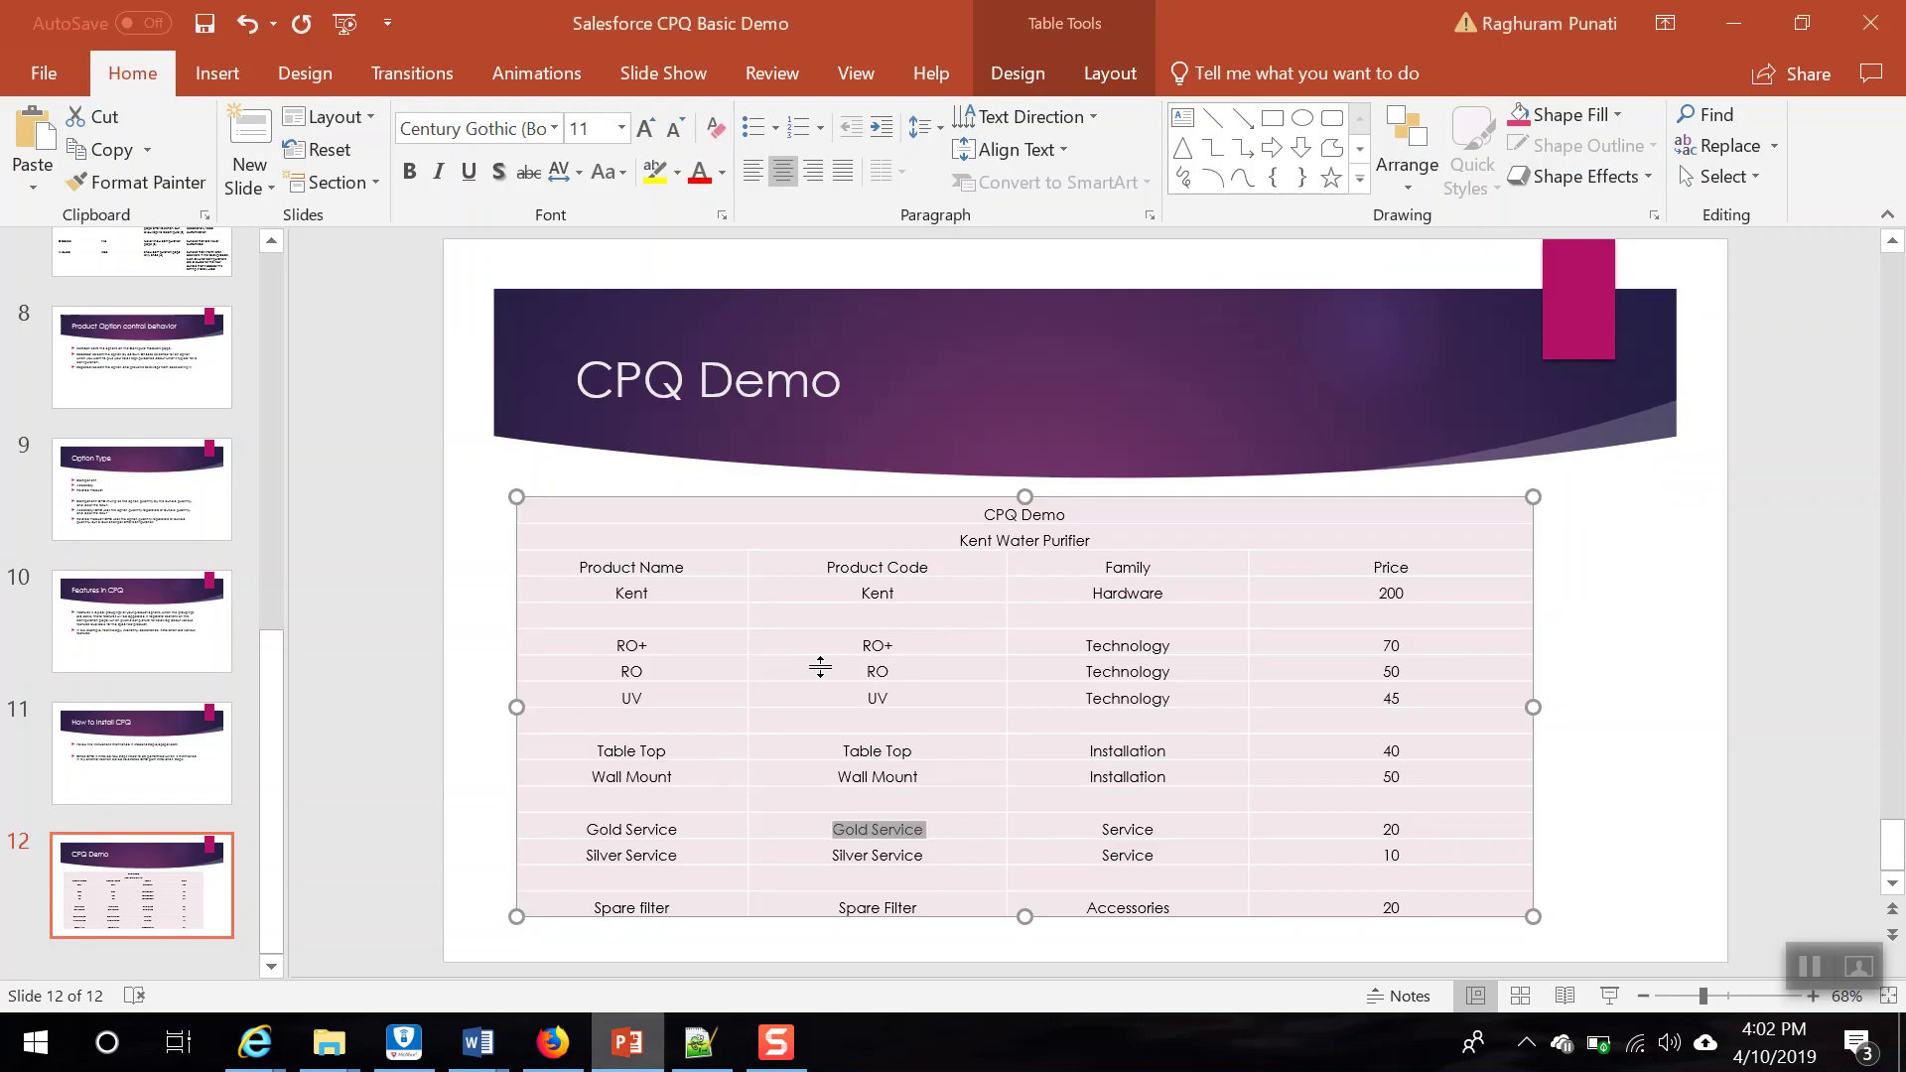
key("alt+Tab")
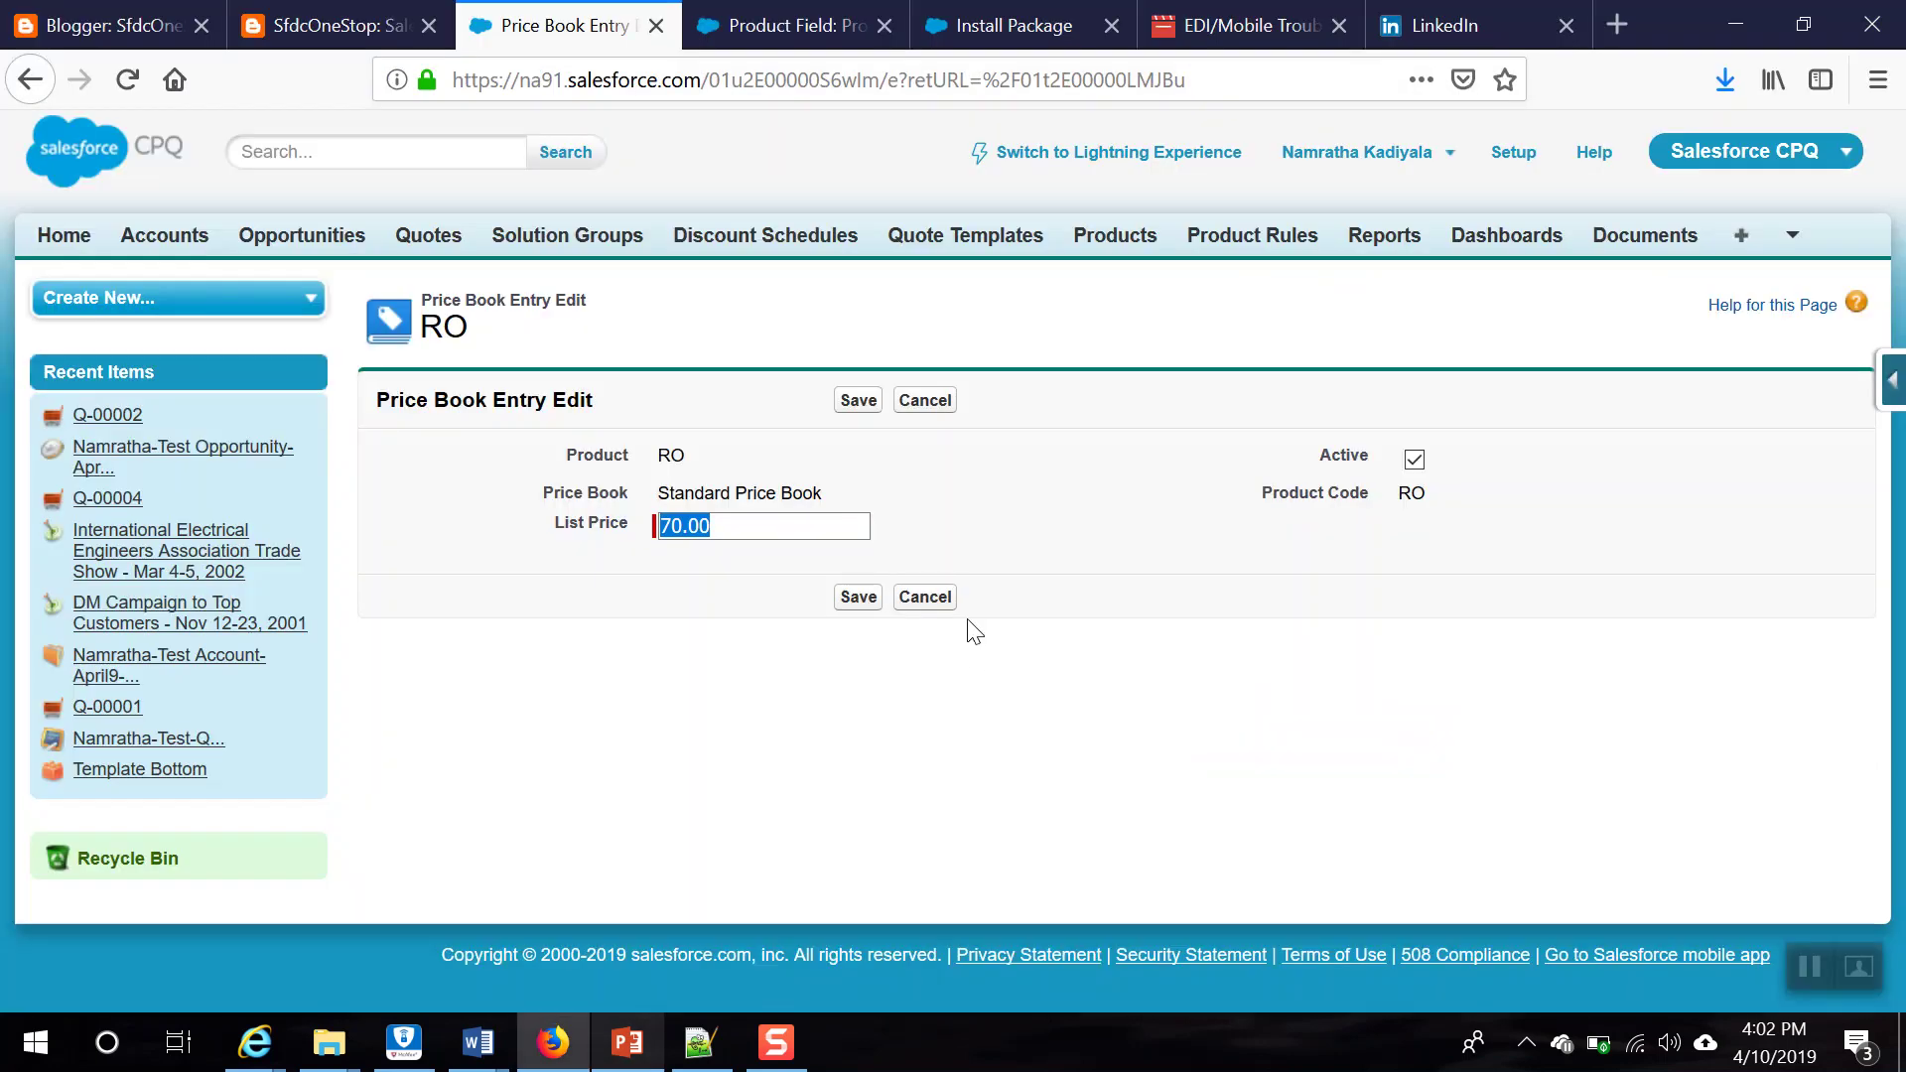
type("50")
left_click_drag(1123, 477, 852, 605)
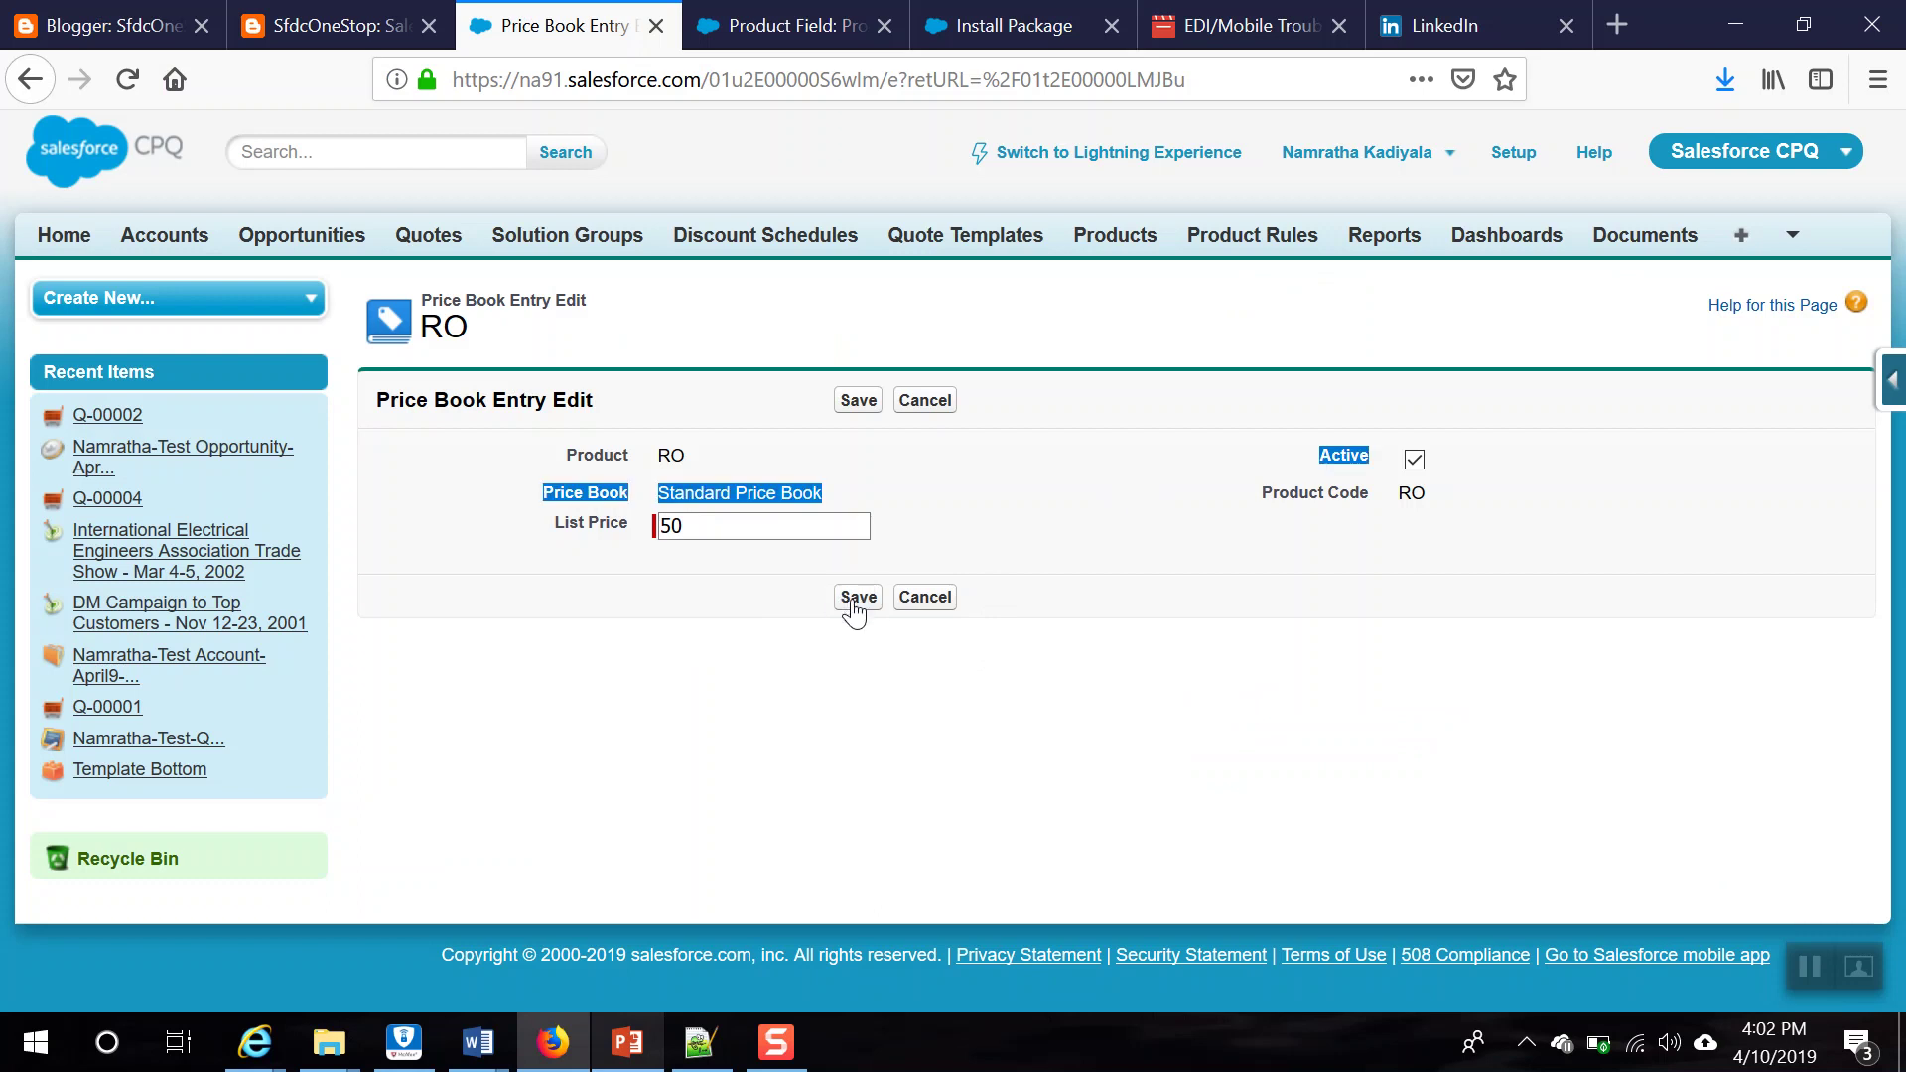
left_click(856, 598)
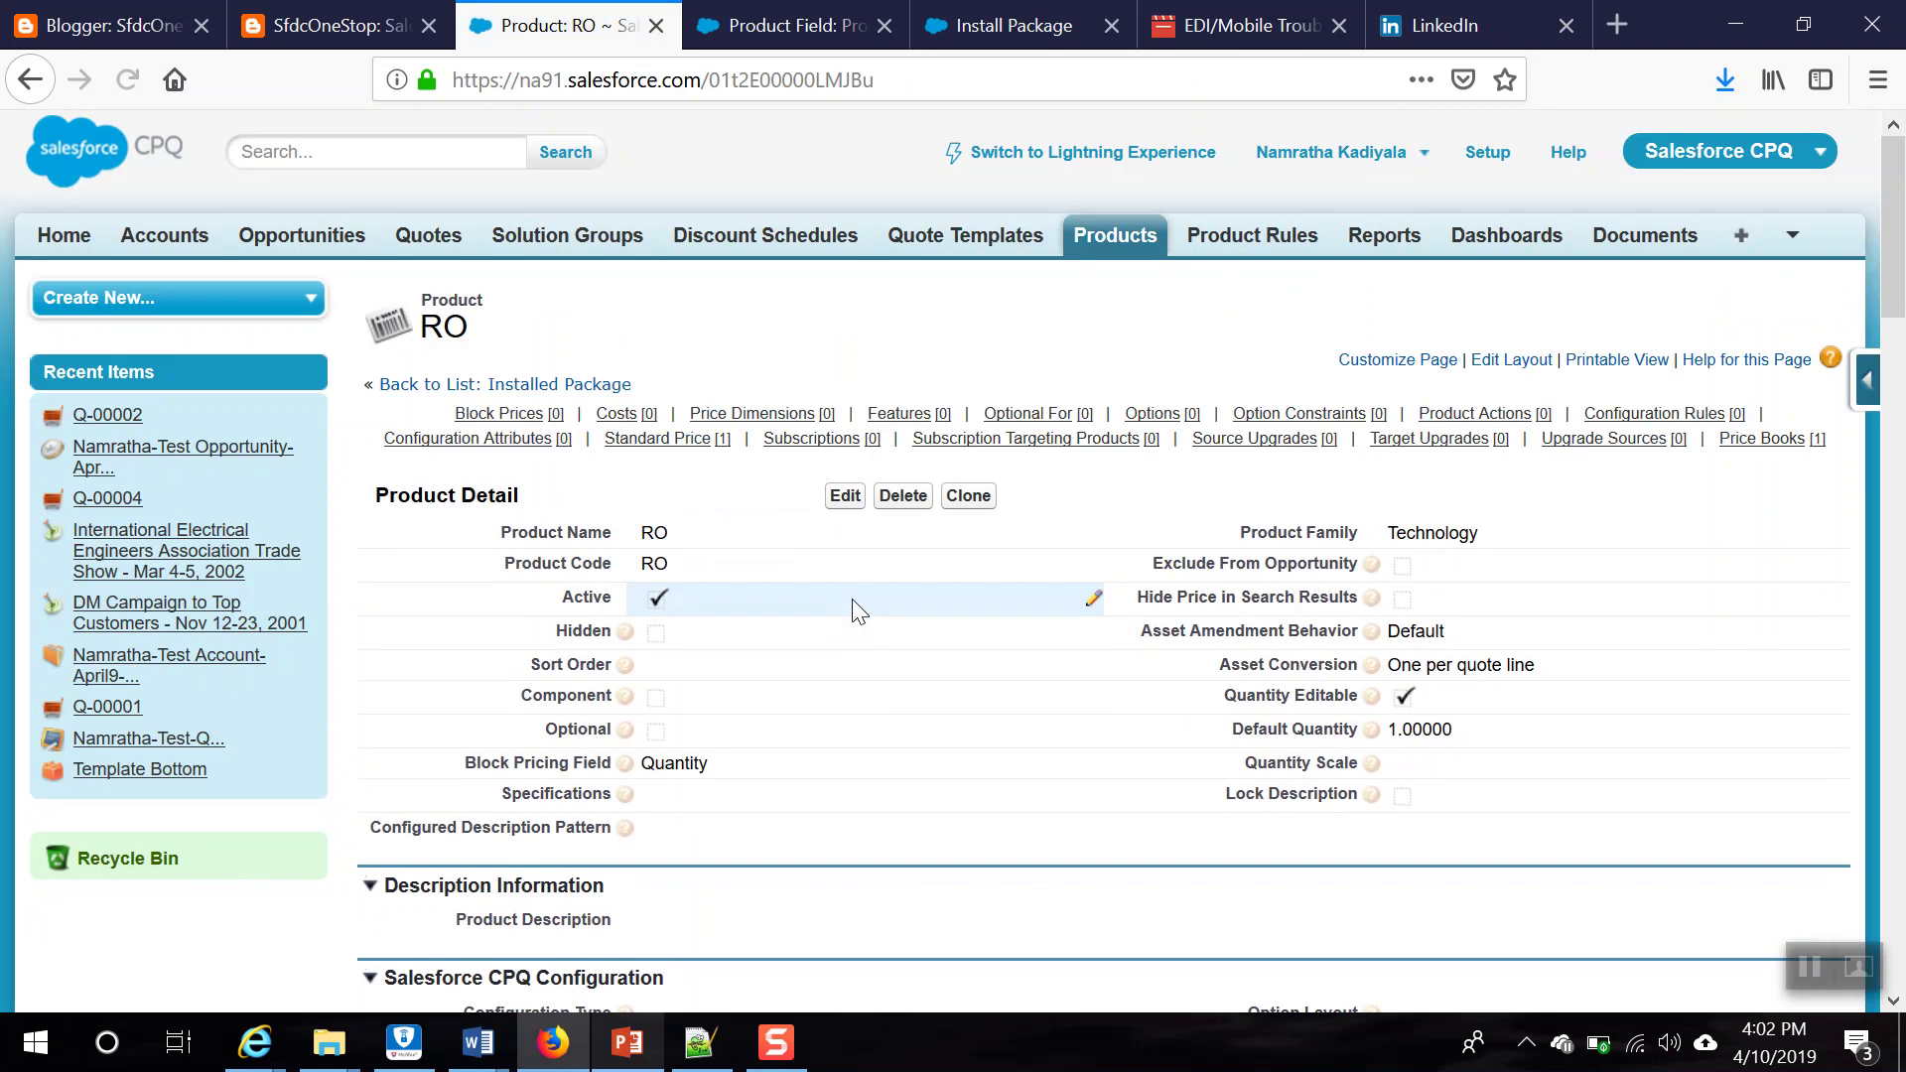
Step: Cancel the newly started clone of RO and check the RO product's Standard price book entry
left_click(968, 495)
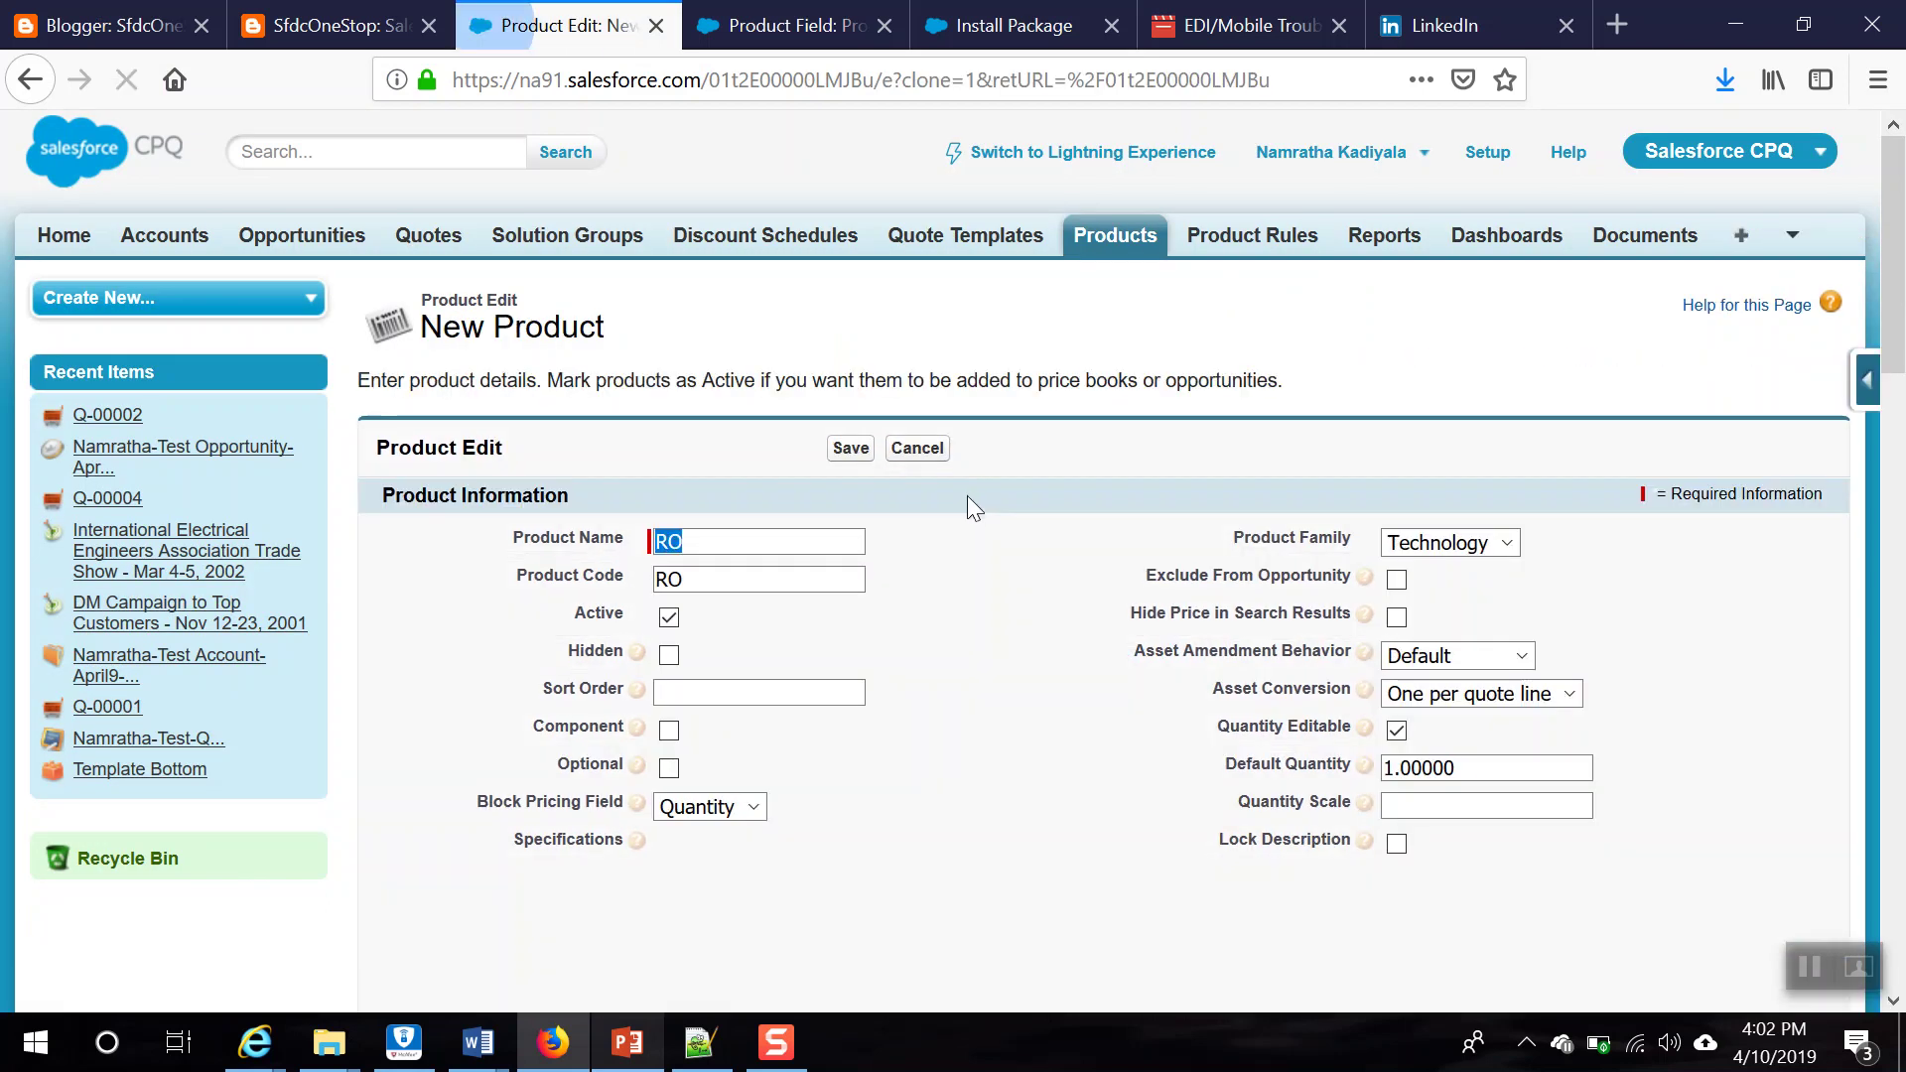
left_click(922, 452)
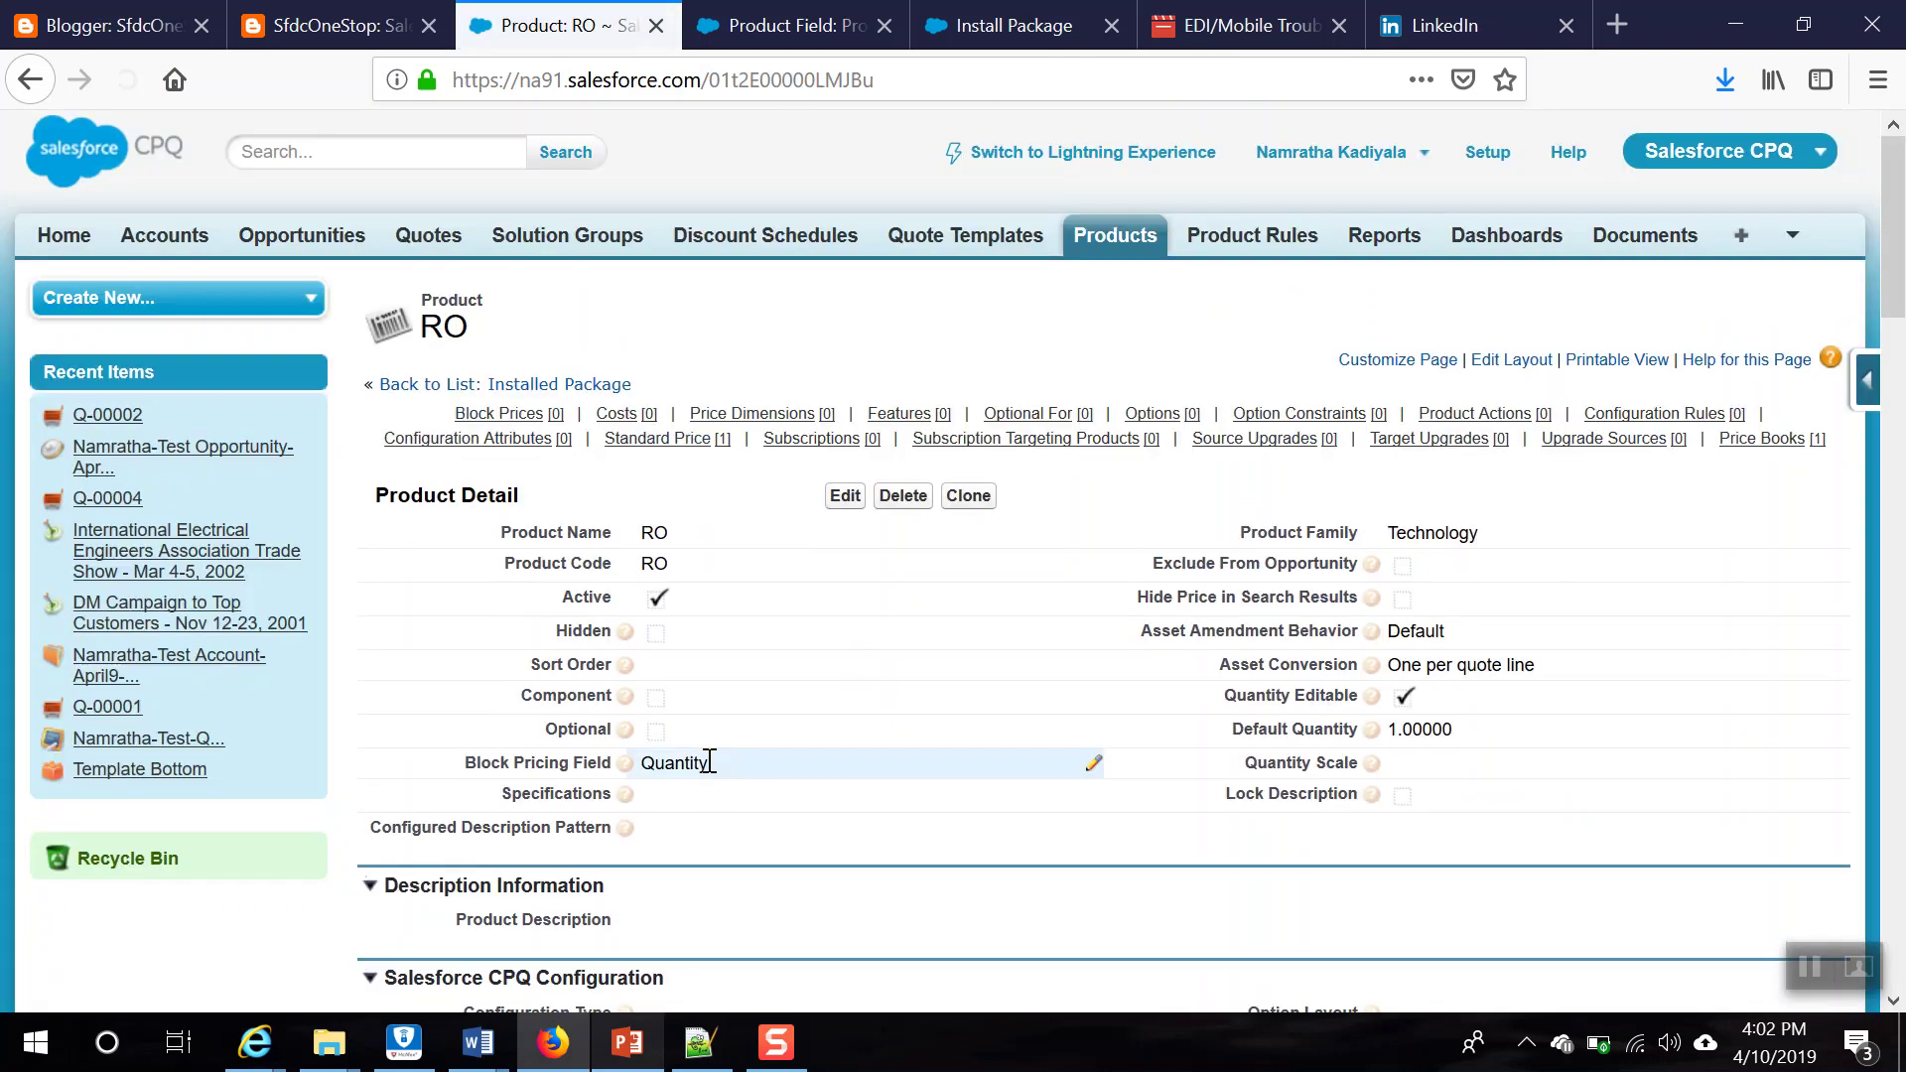
scroll(685, 785, "down", 20)
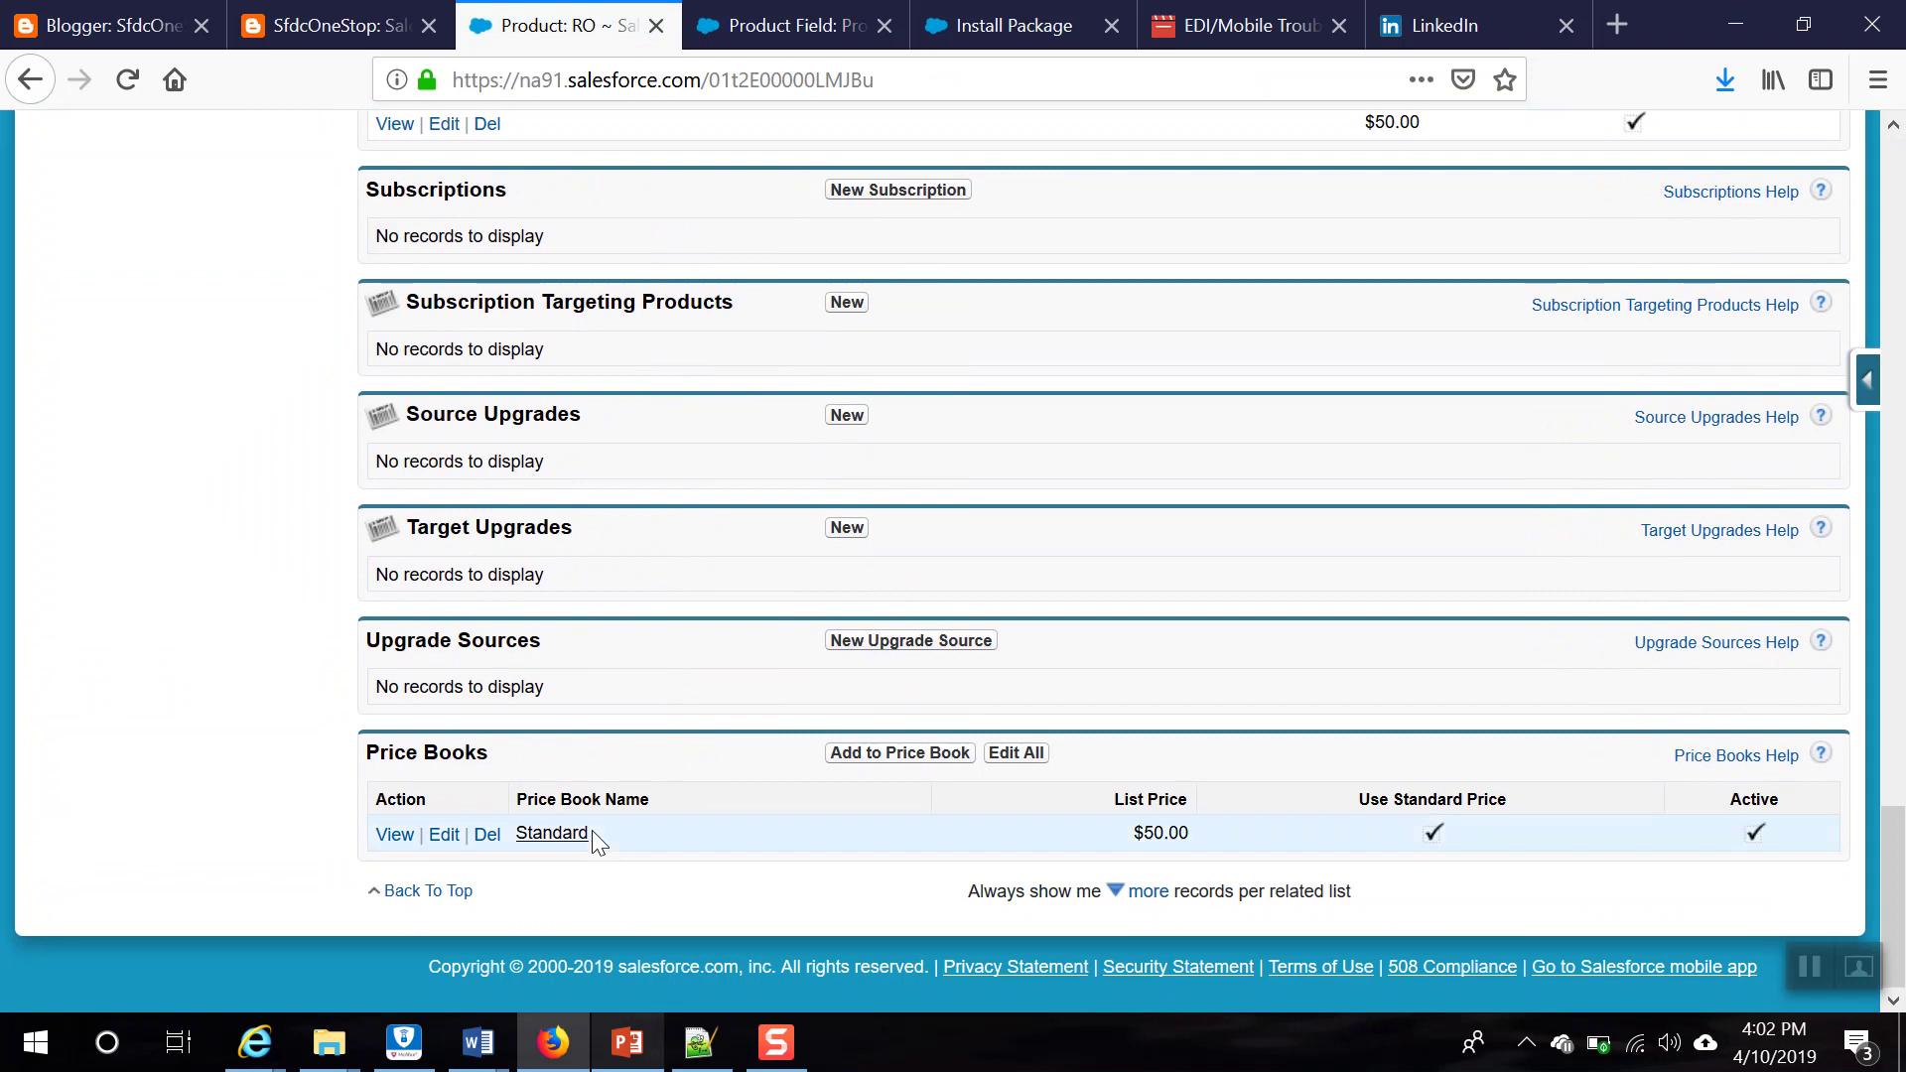
scroll(711, 830, "up", 15)
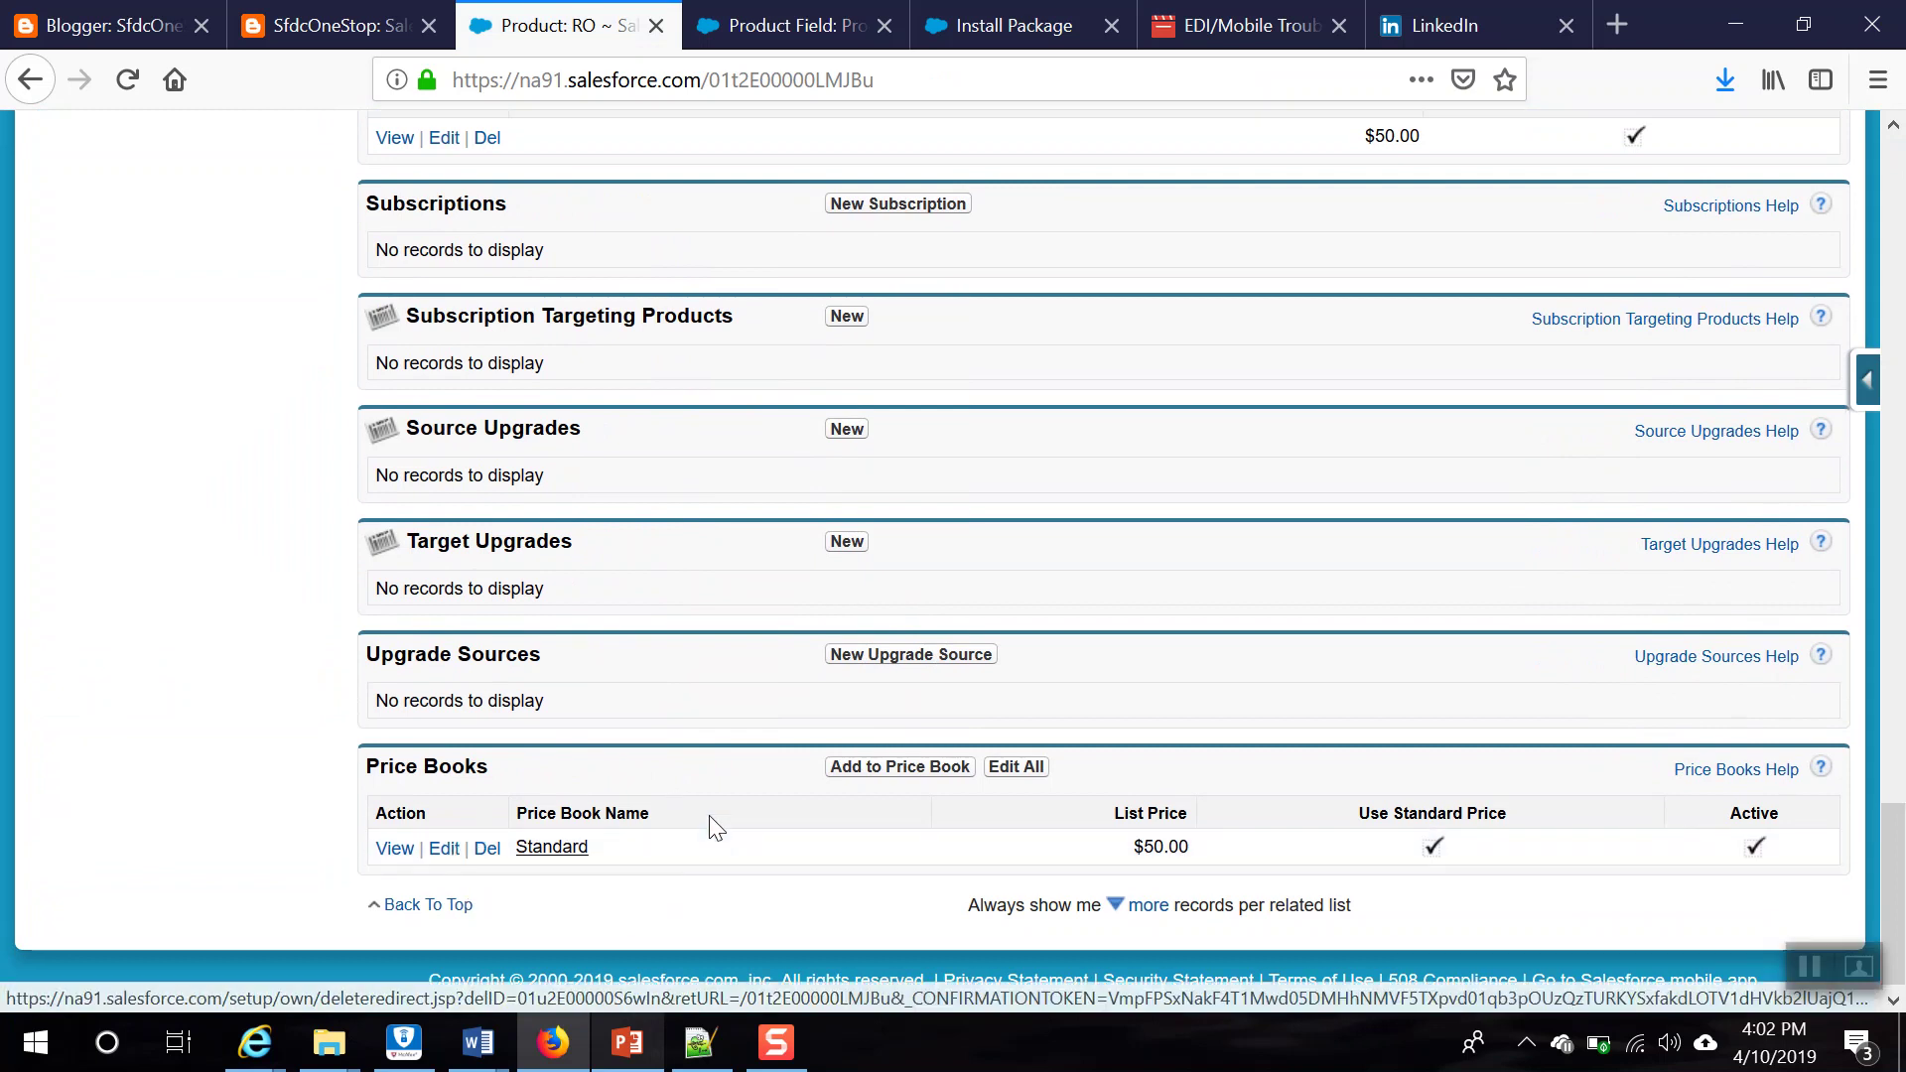
Step: Clone the RO product with UV as product name and product code, and save it
scroll(711, 828, "up", 10)
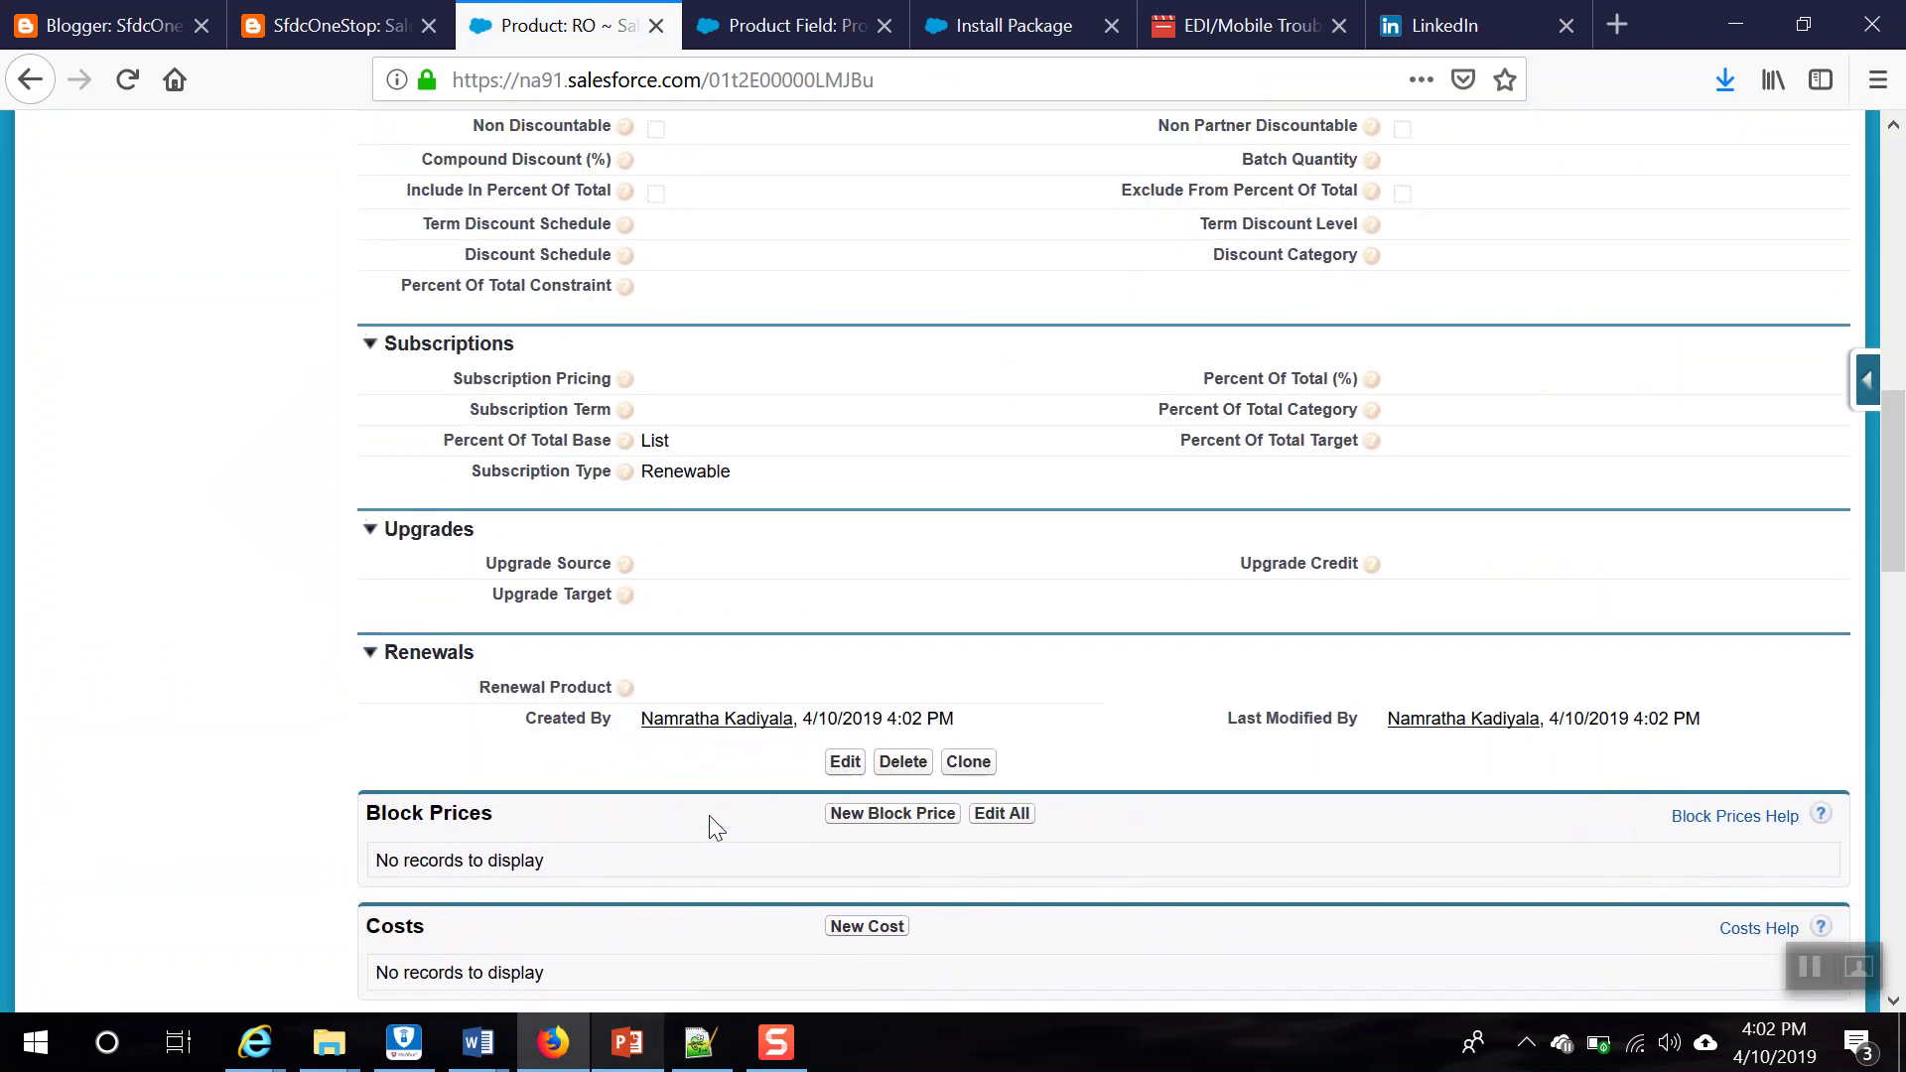
left_click(956, 504)
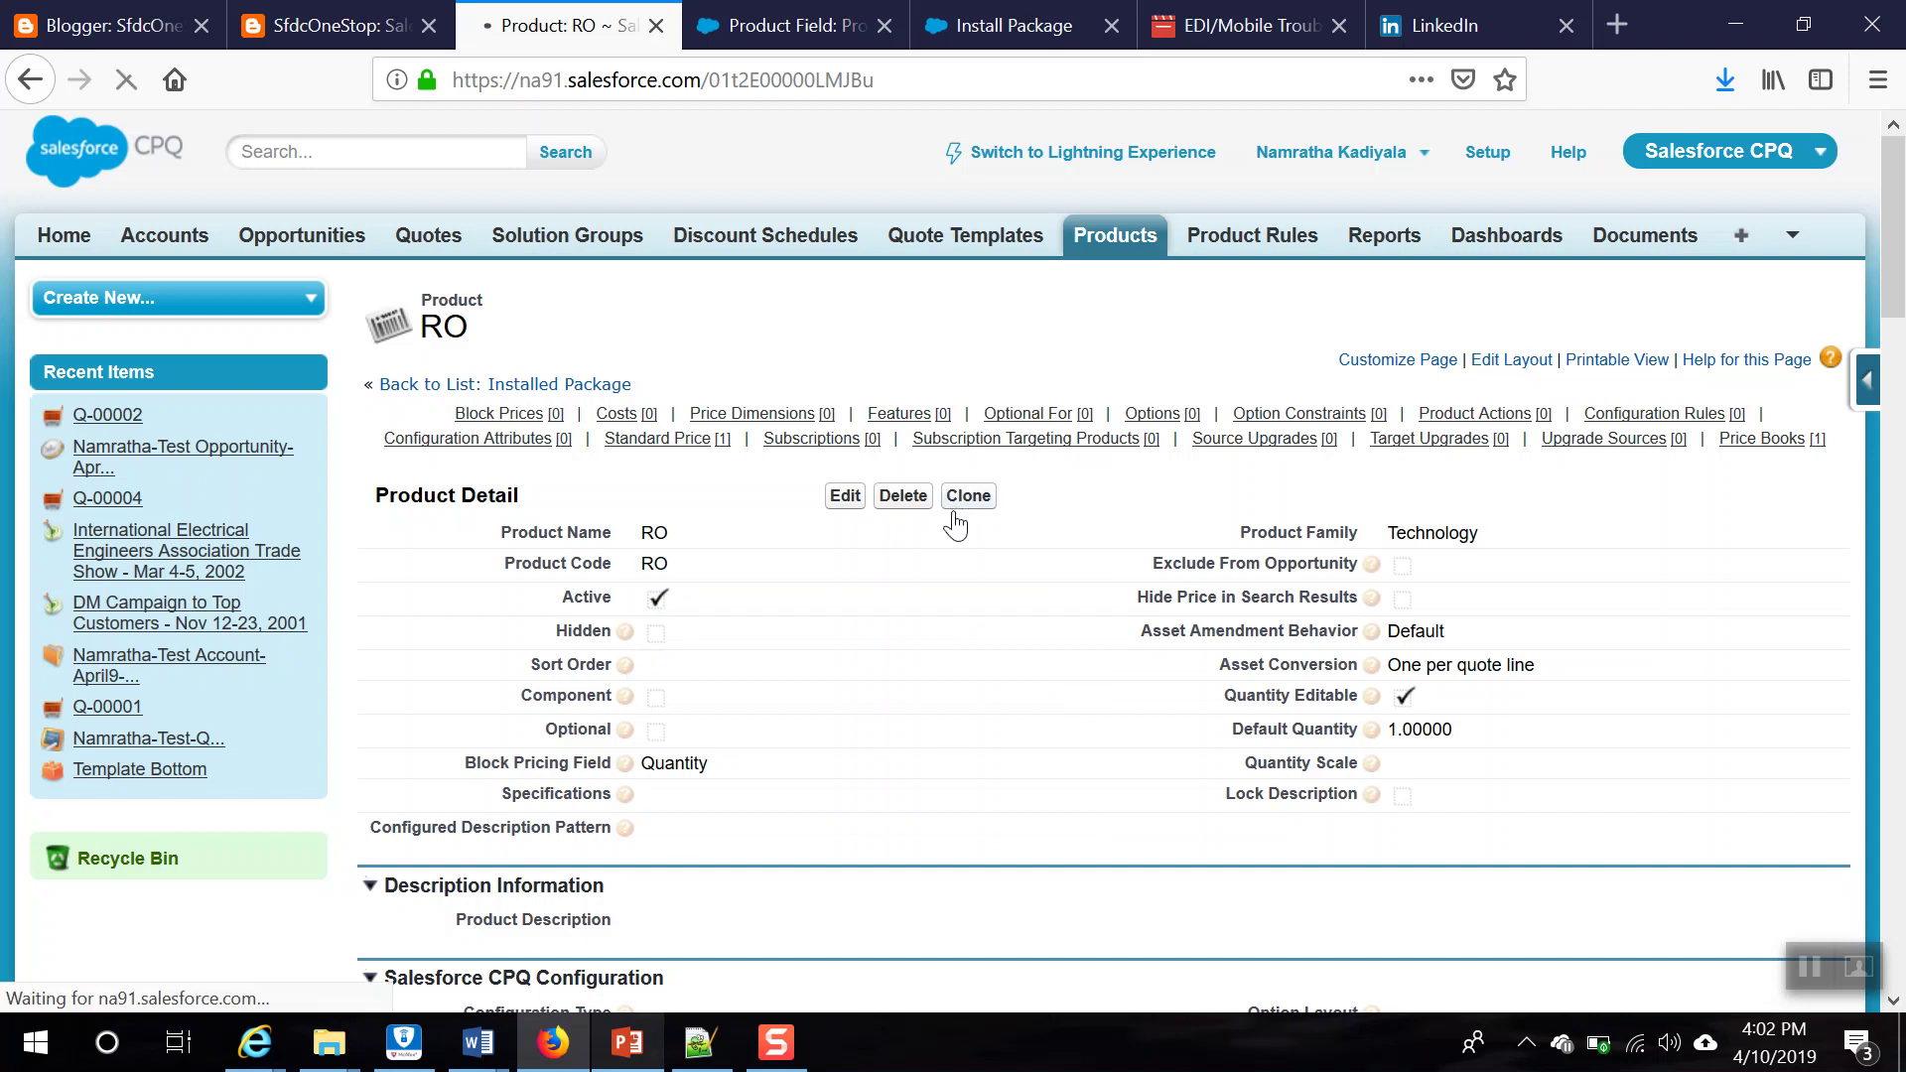
type("UV")
key("Tab")
type("U")
key("Tab")
key("space")
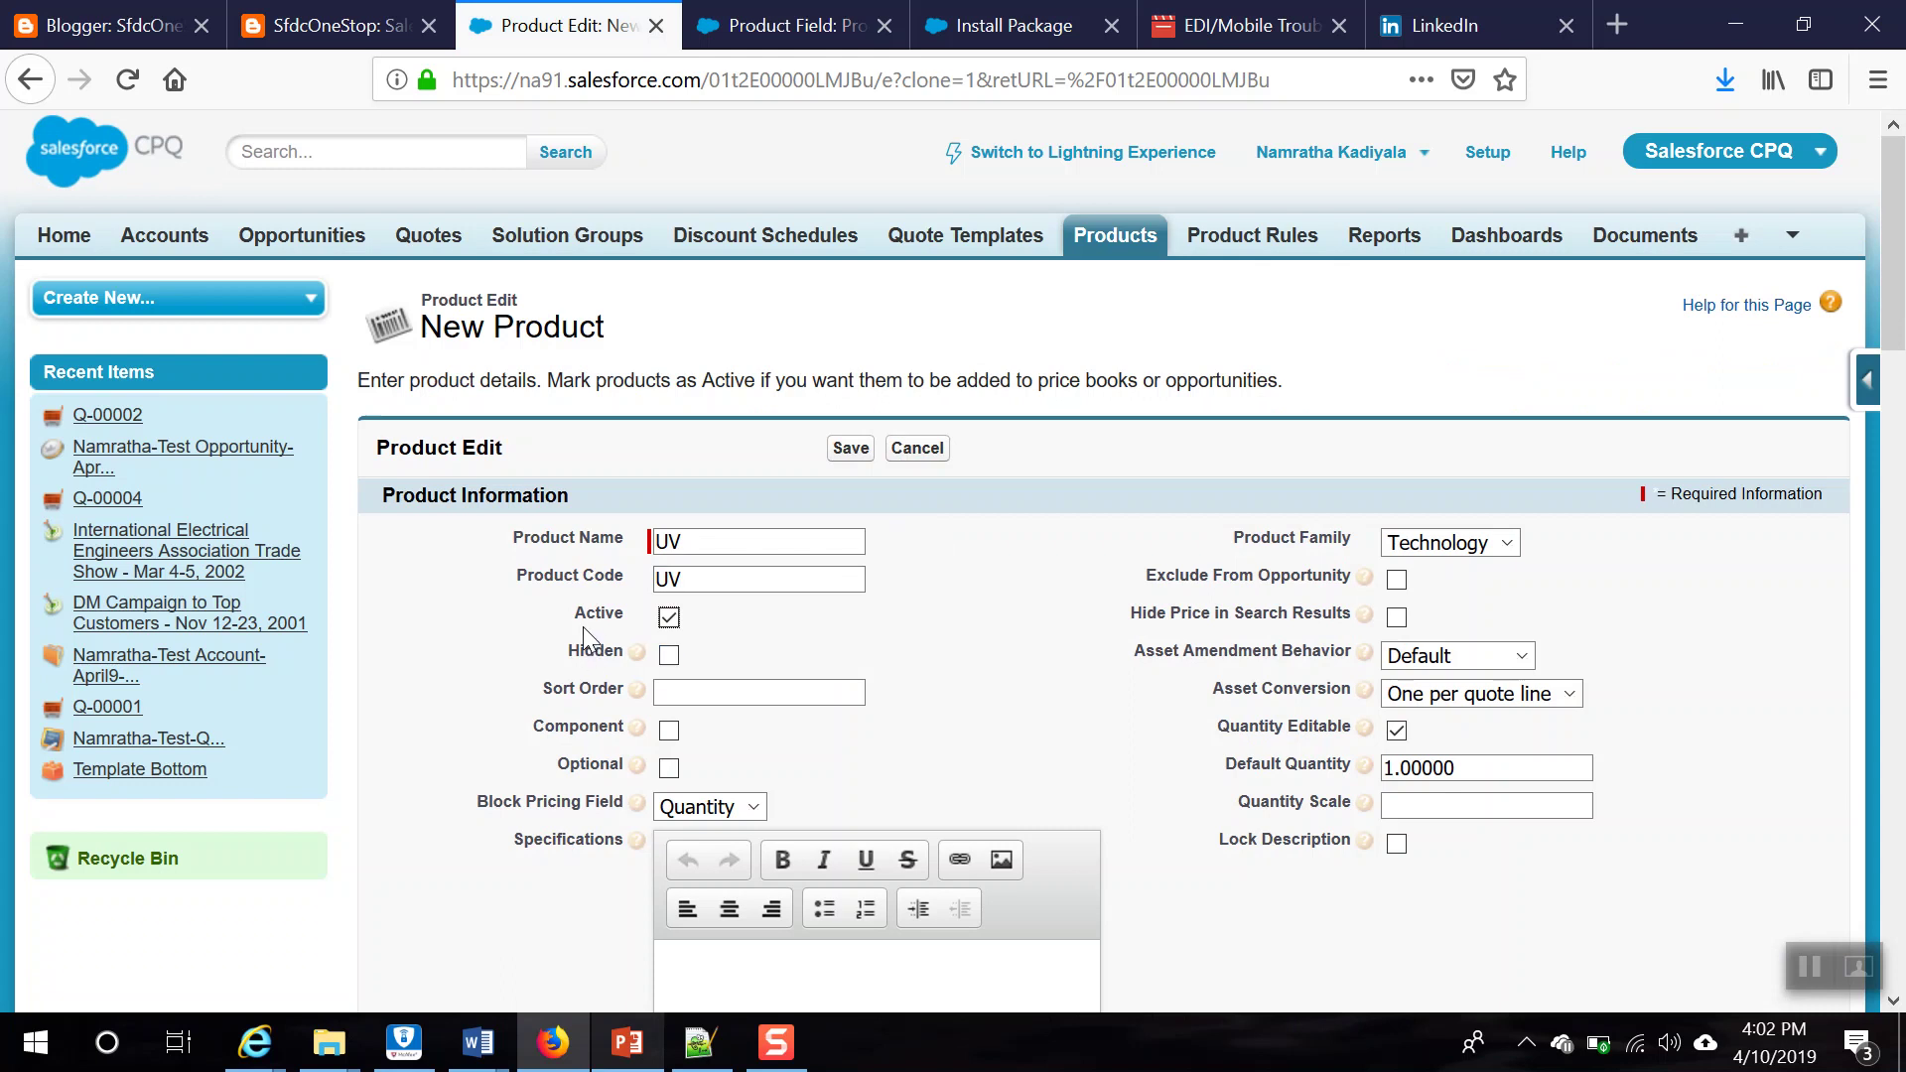
scroll(796, 625, "down", 10)
scroll(797, 600, "down", 15)
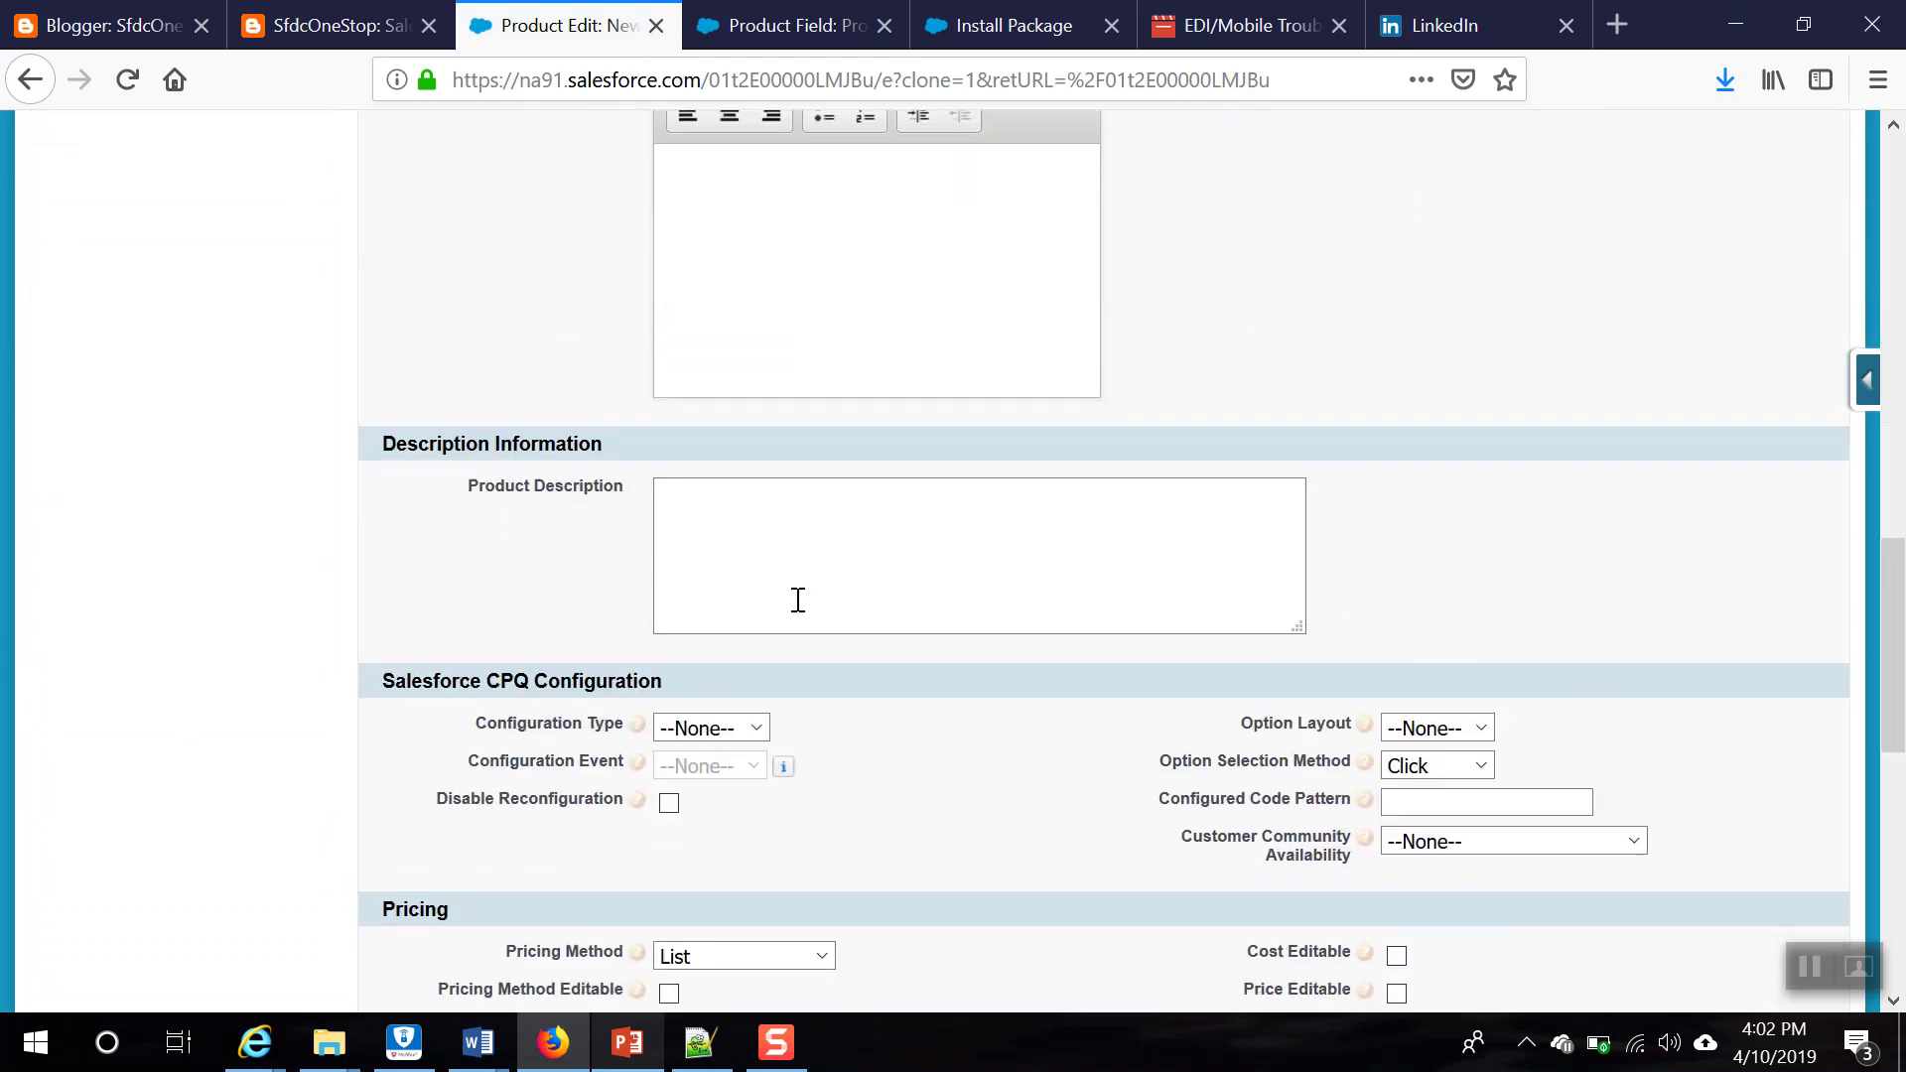
scroll(771, 523, "up", 6)
scroll(771, 523, "up", 1)
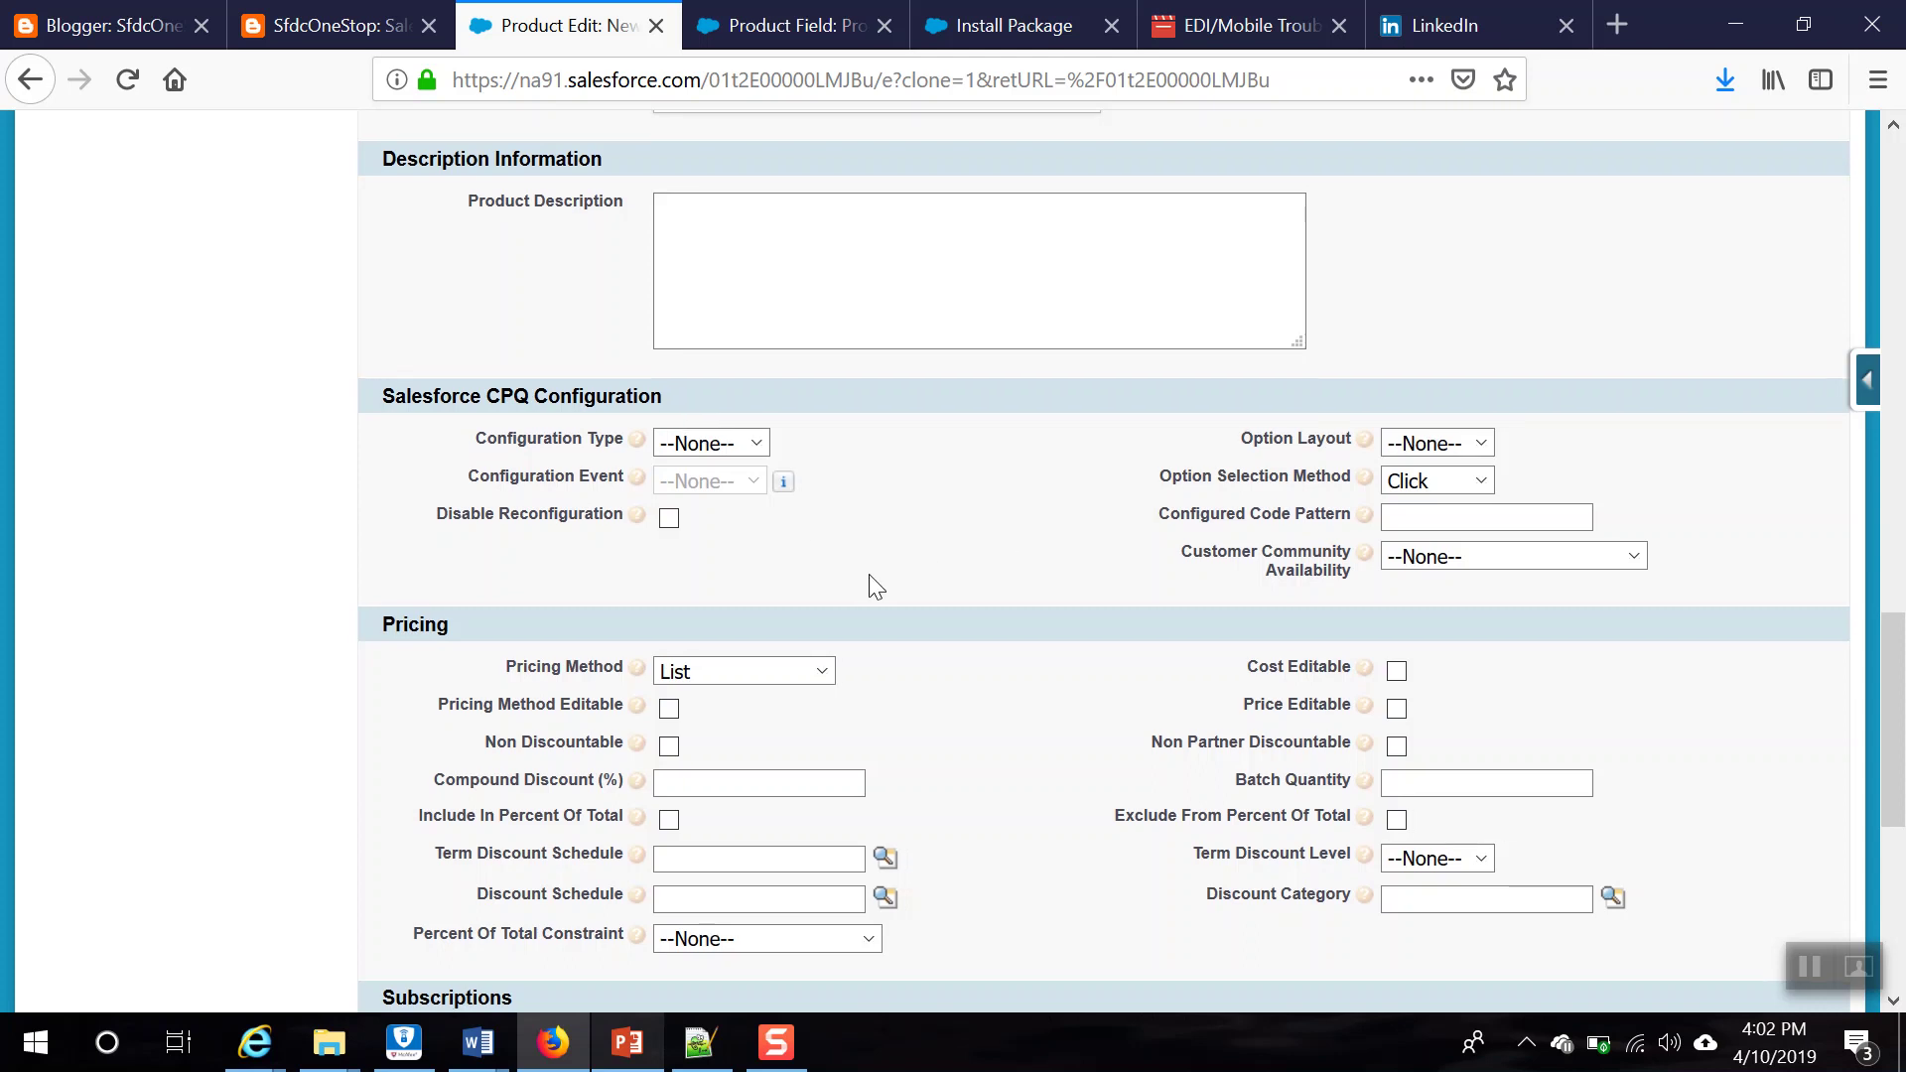
scroll(871, 584, "down", 5)
scroll(873, 586, "up", 5)
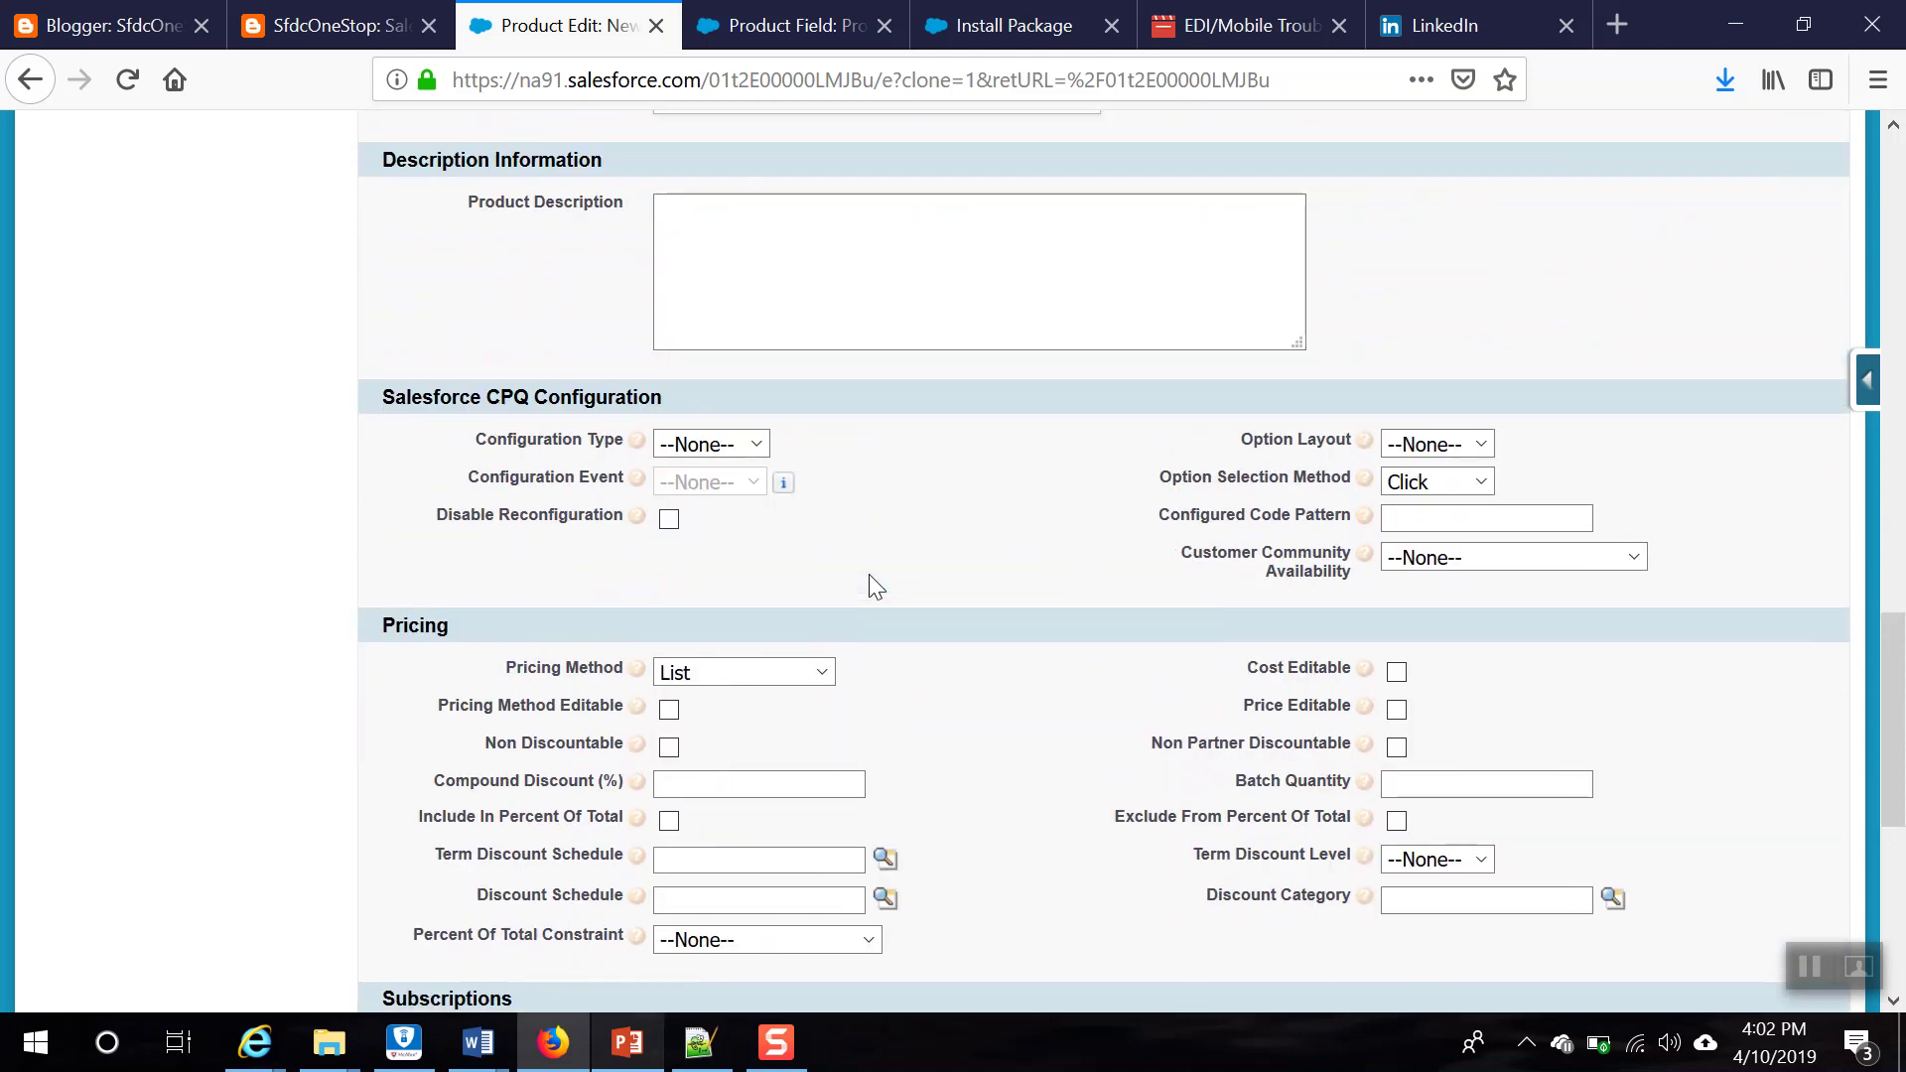
scroll(874, 588, "down", 6)
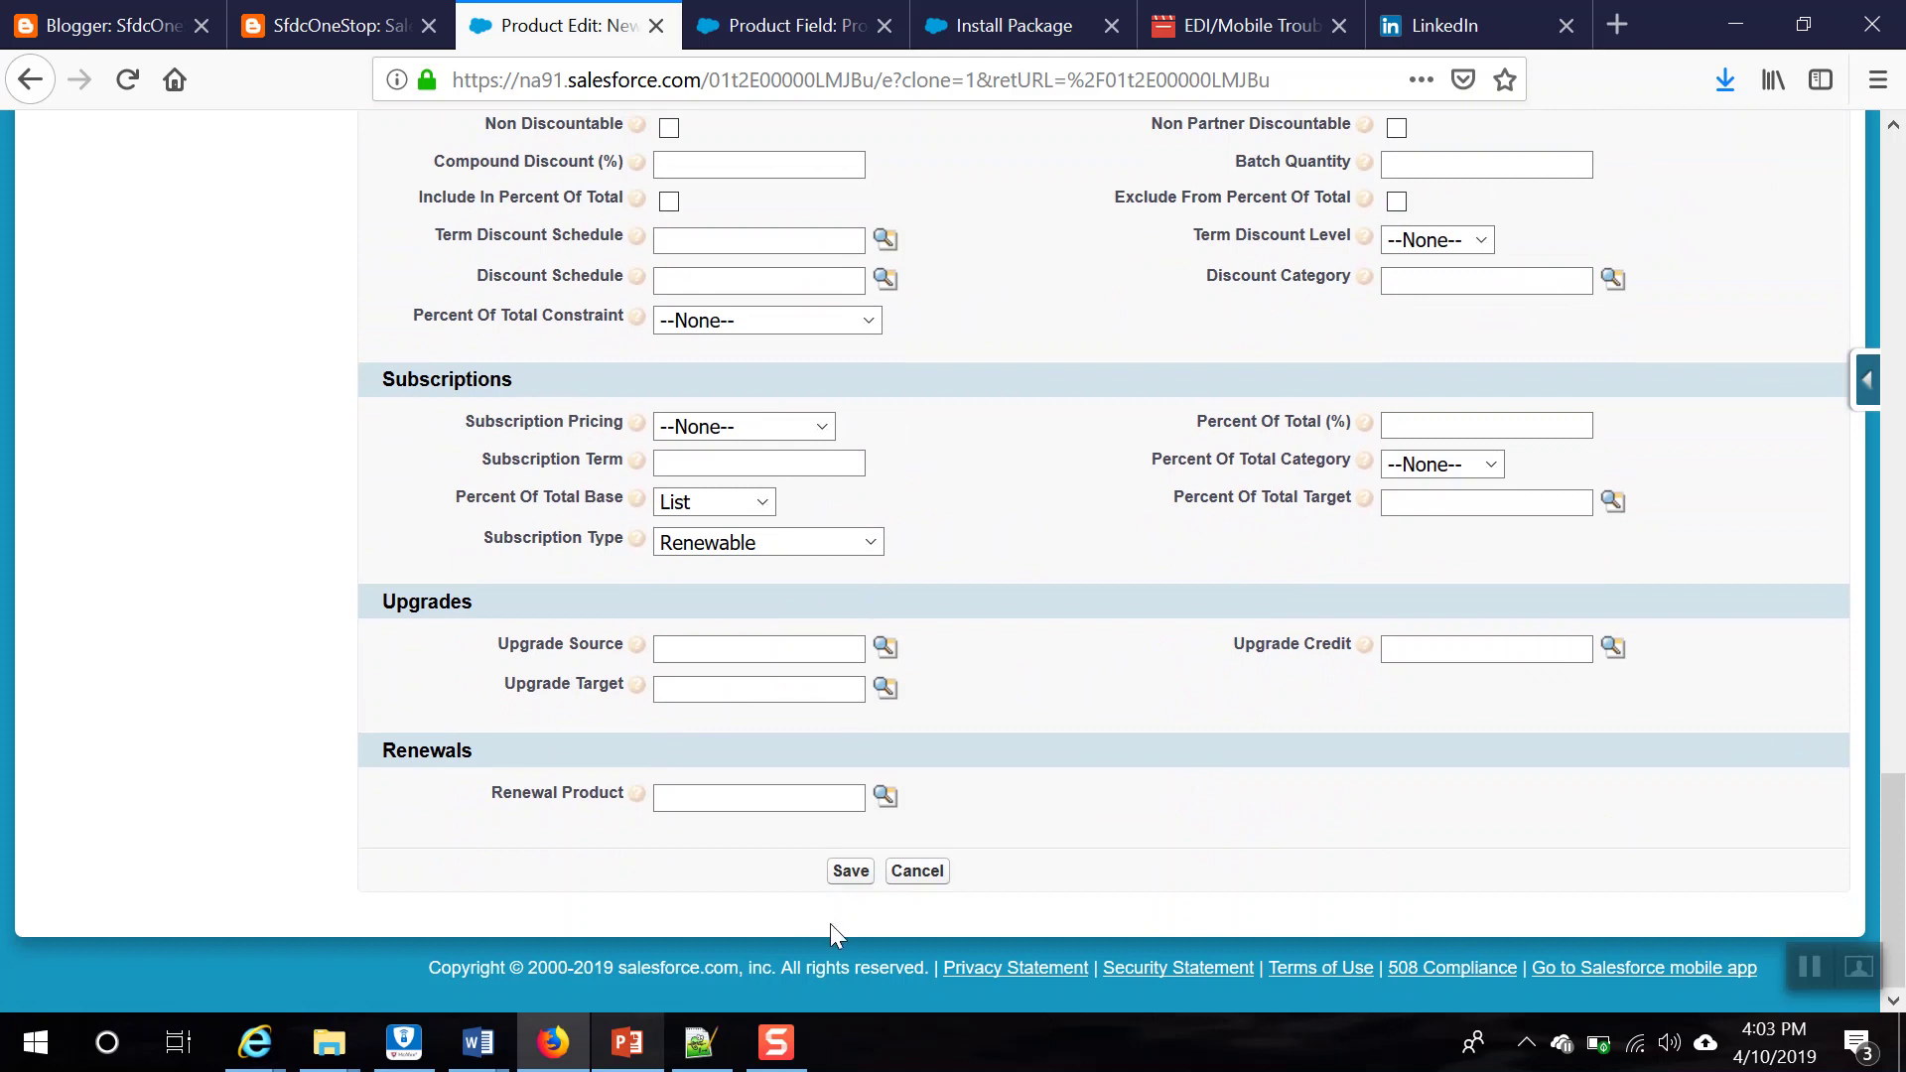
left_click(851, 870)
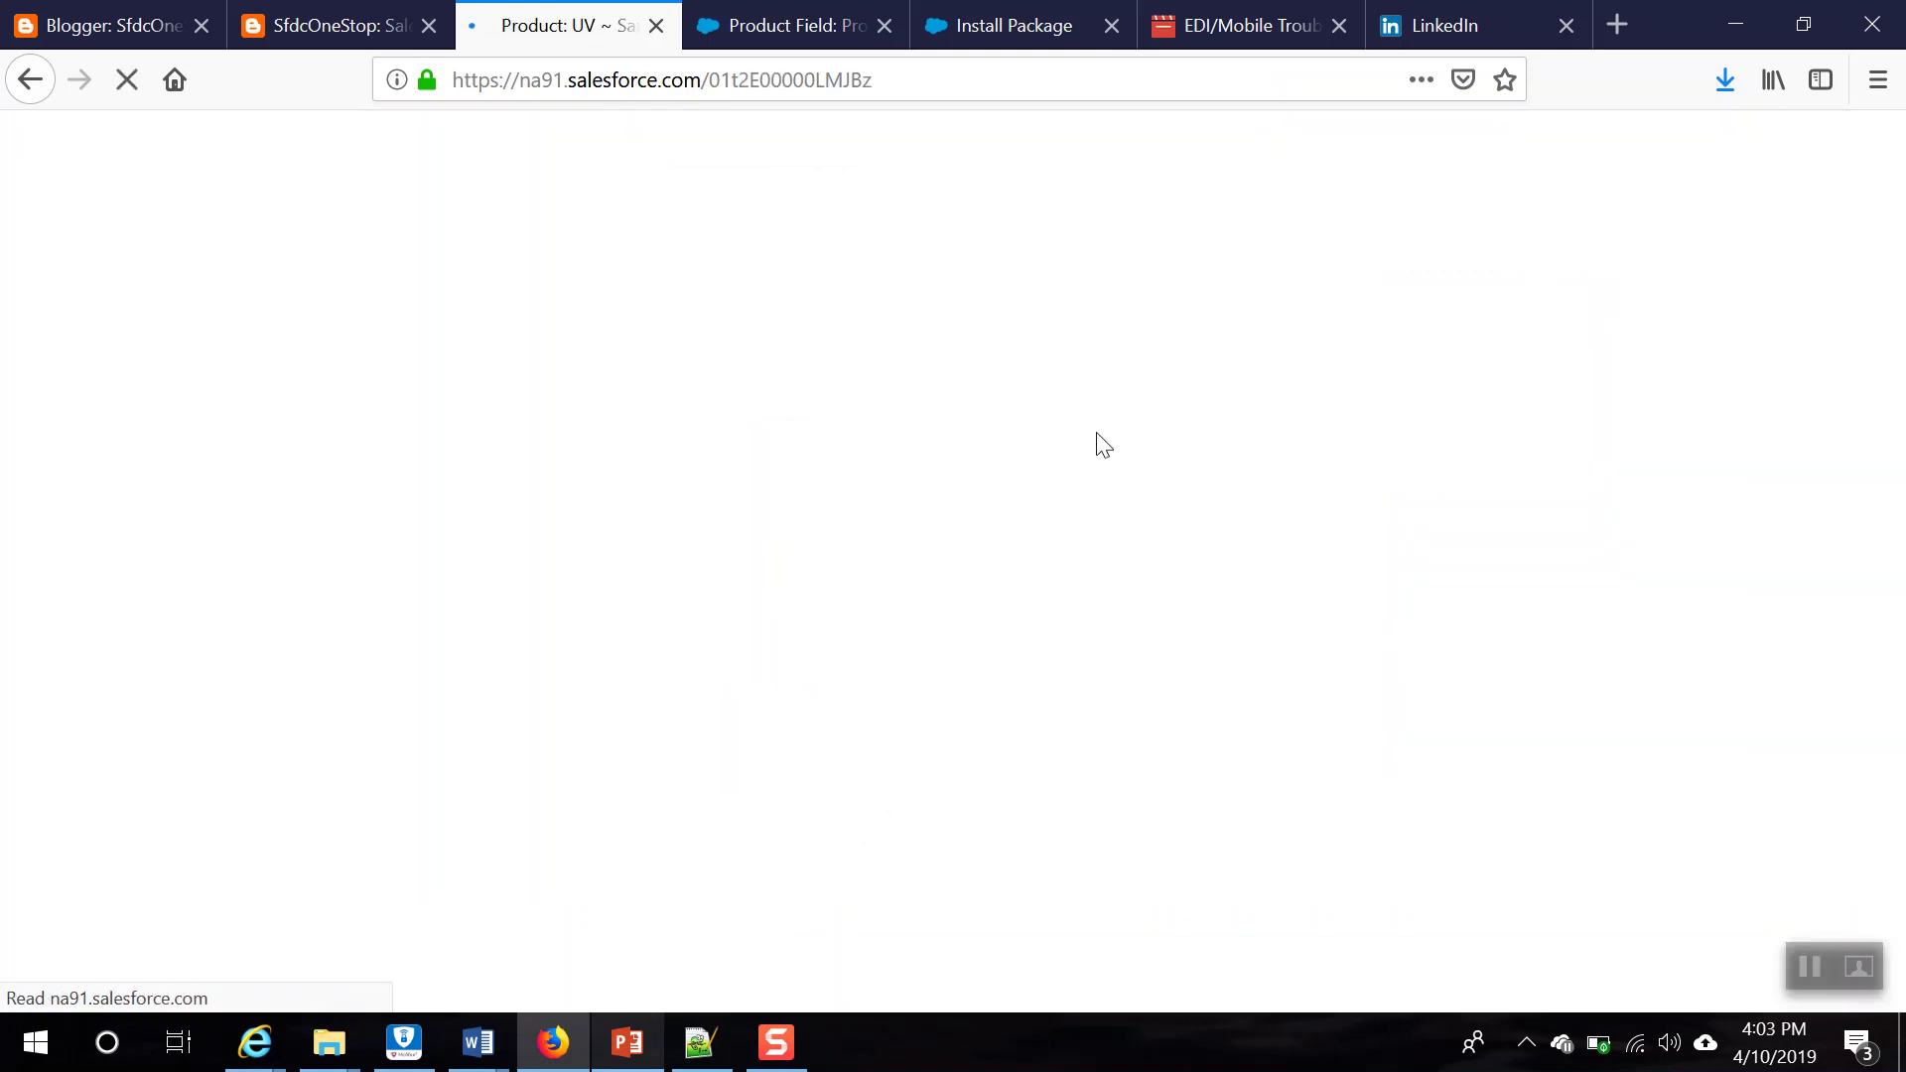
Step: Look up the UV price in the PowerPoint table, save 45 as its standard price and check its price book entry
scroll(894, 604, "down", 20)
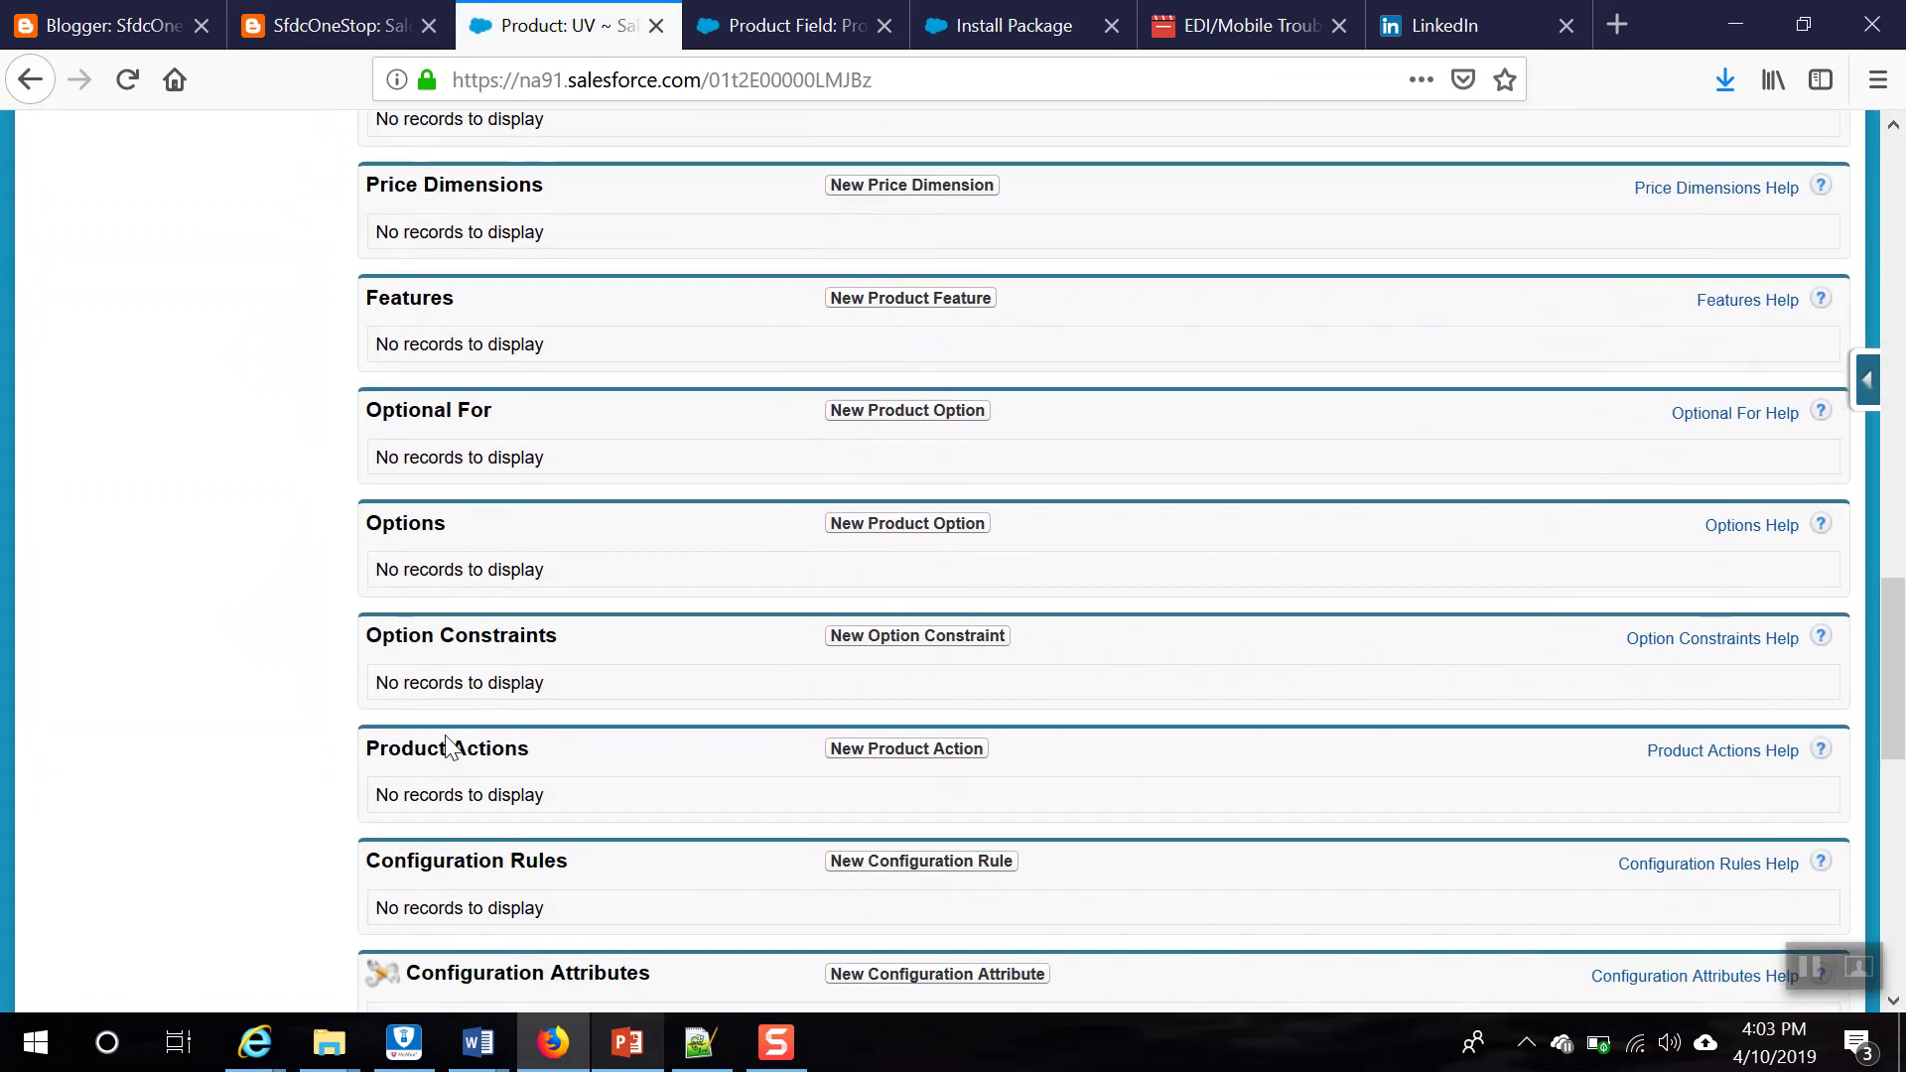
scroll(448, 747, "down", 5)
left_click(444, 700)
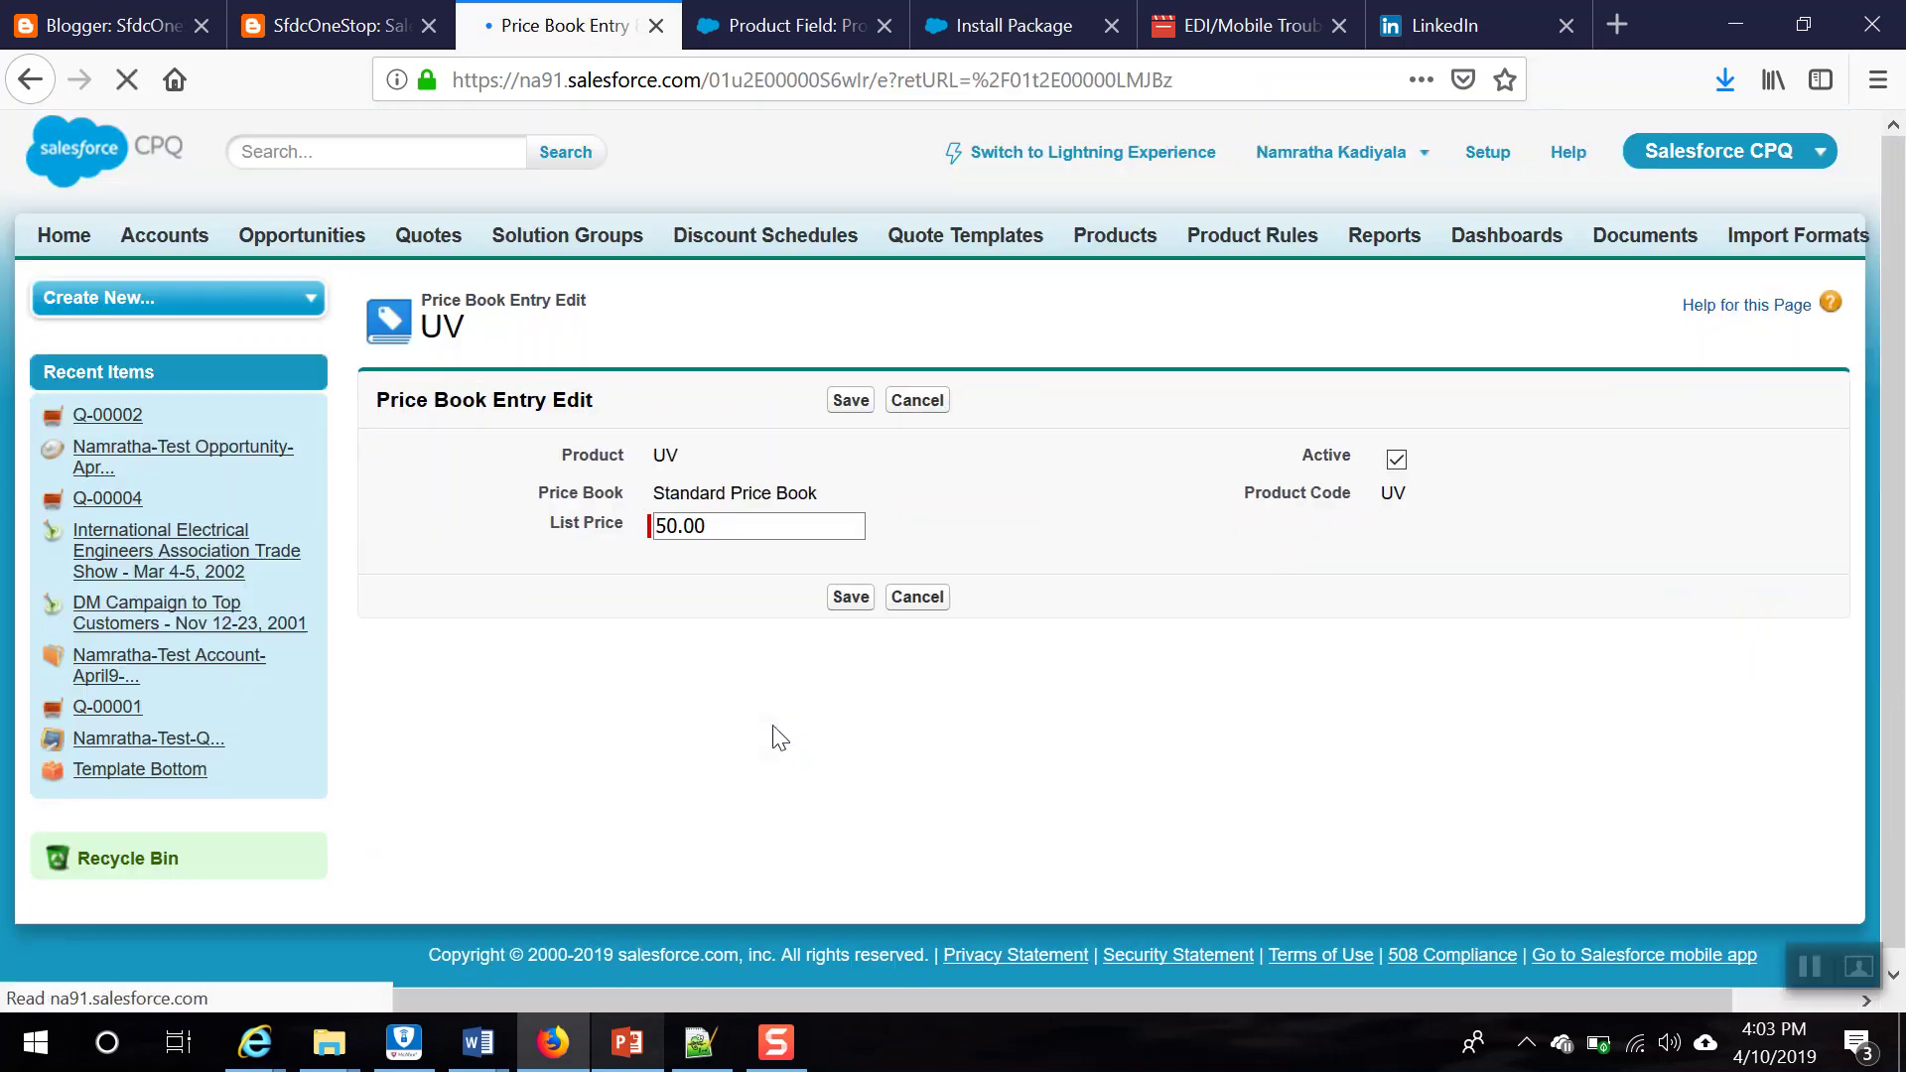
key("alt+Tab")
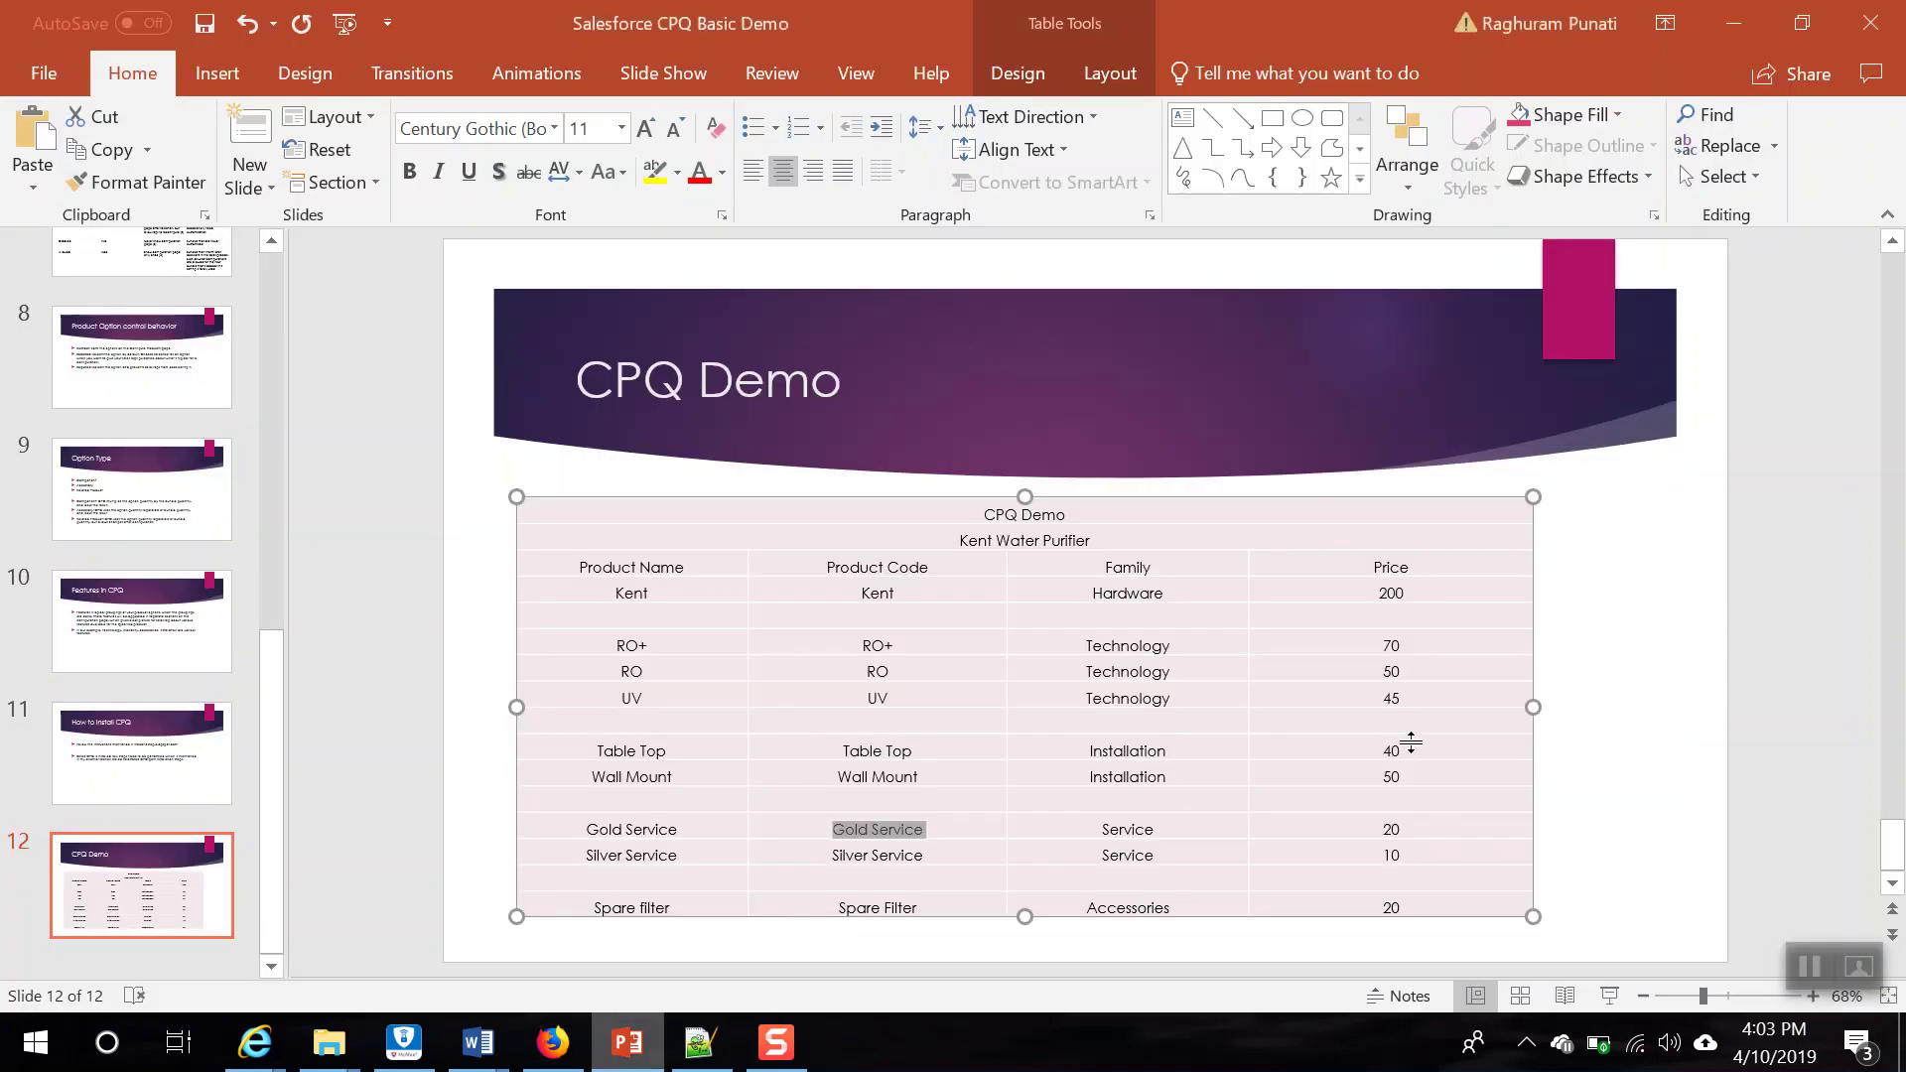
key("alt+Tab")
type("45")
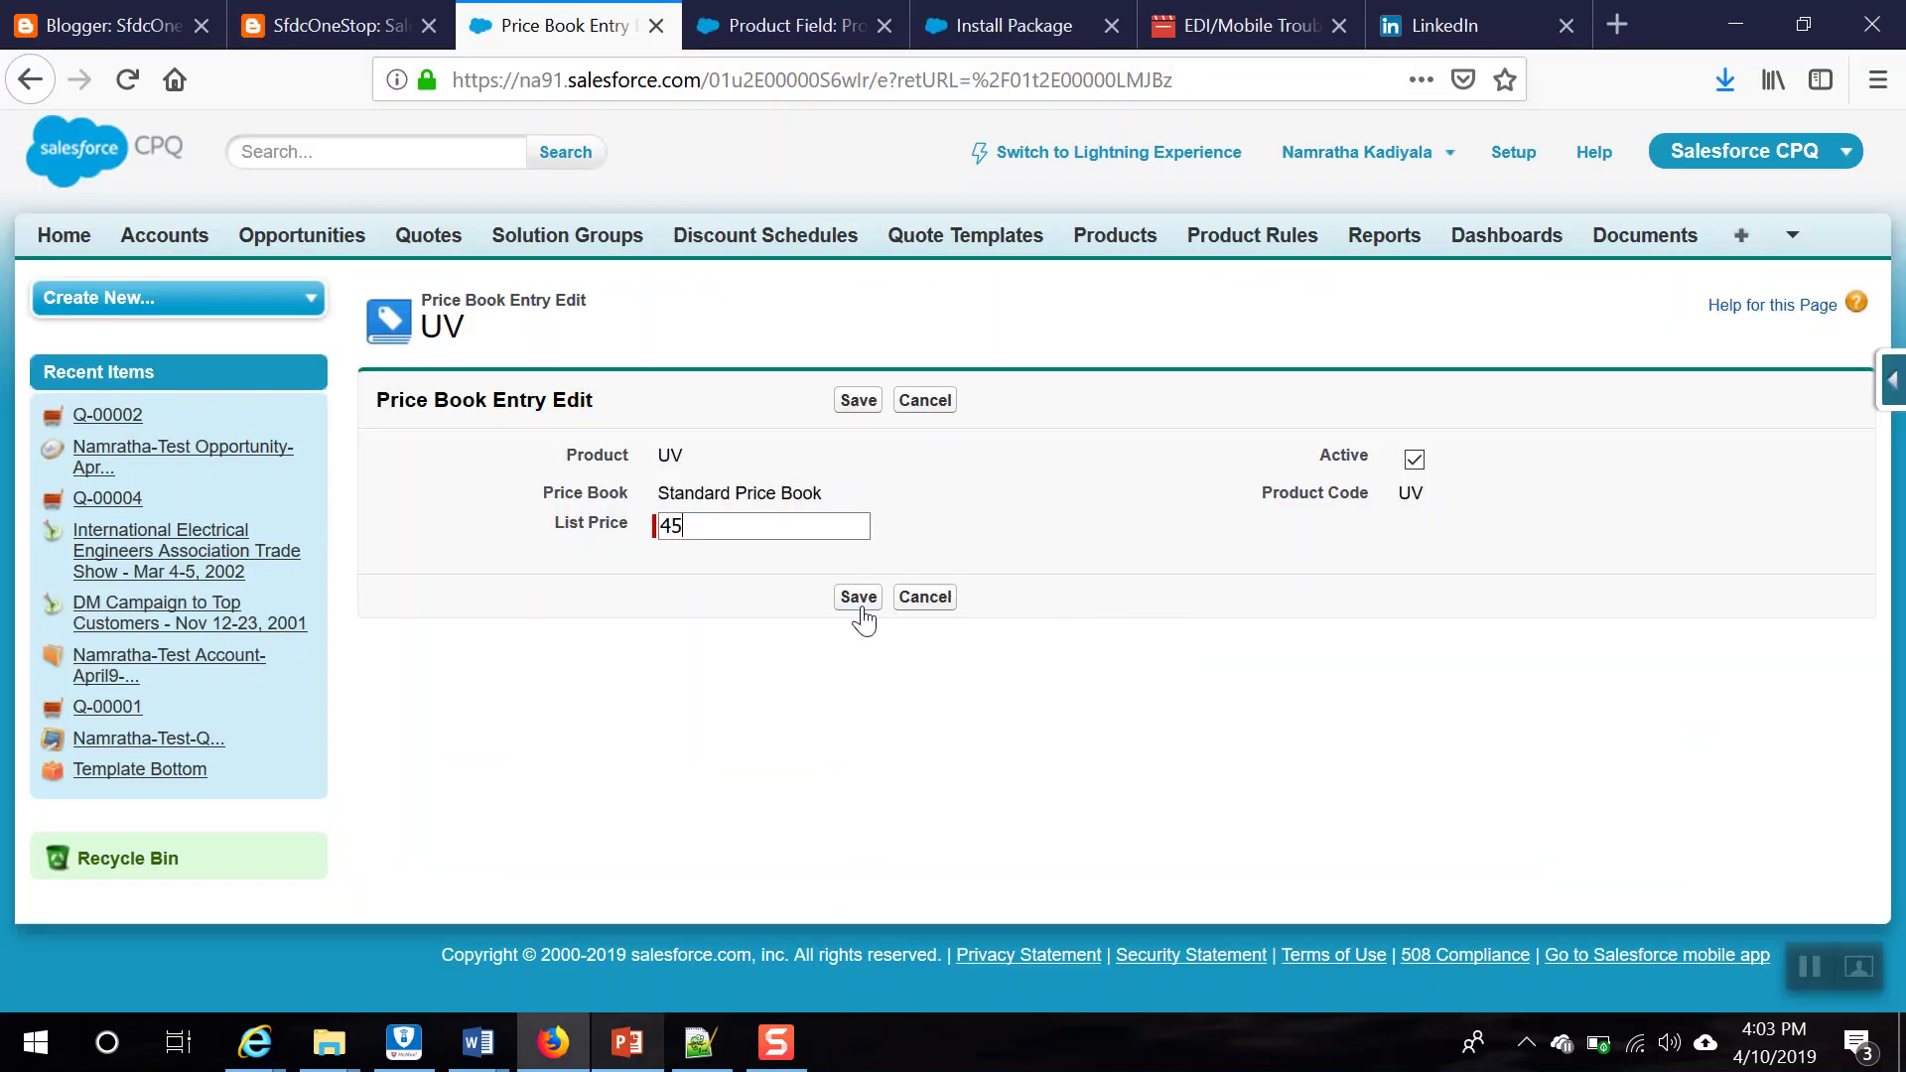
left_click(860, 606)
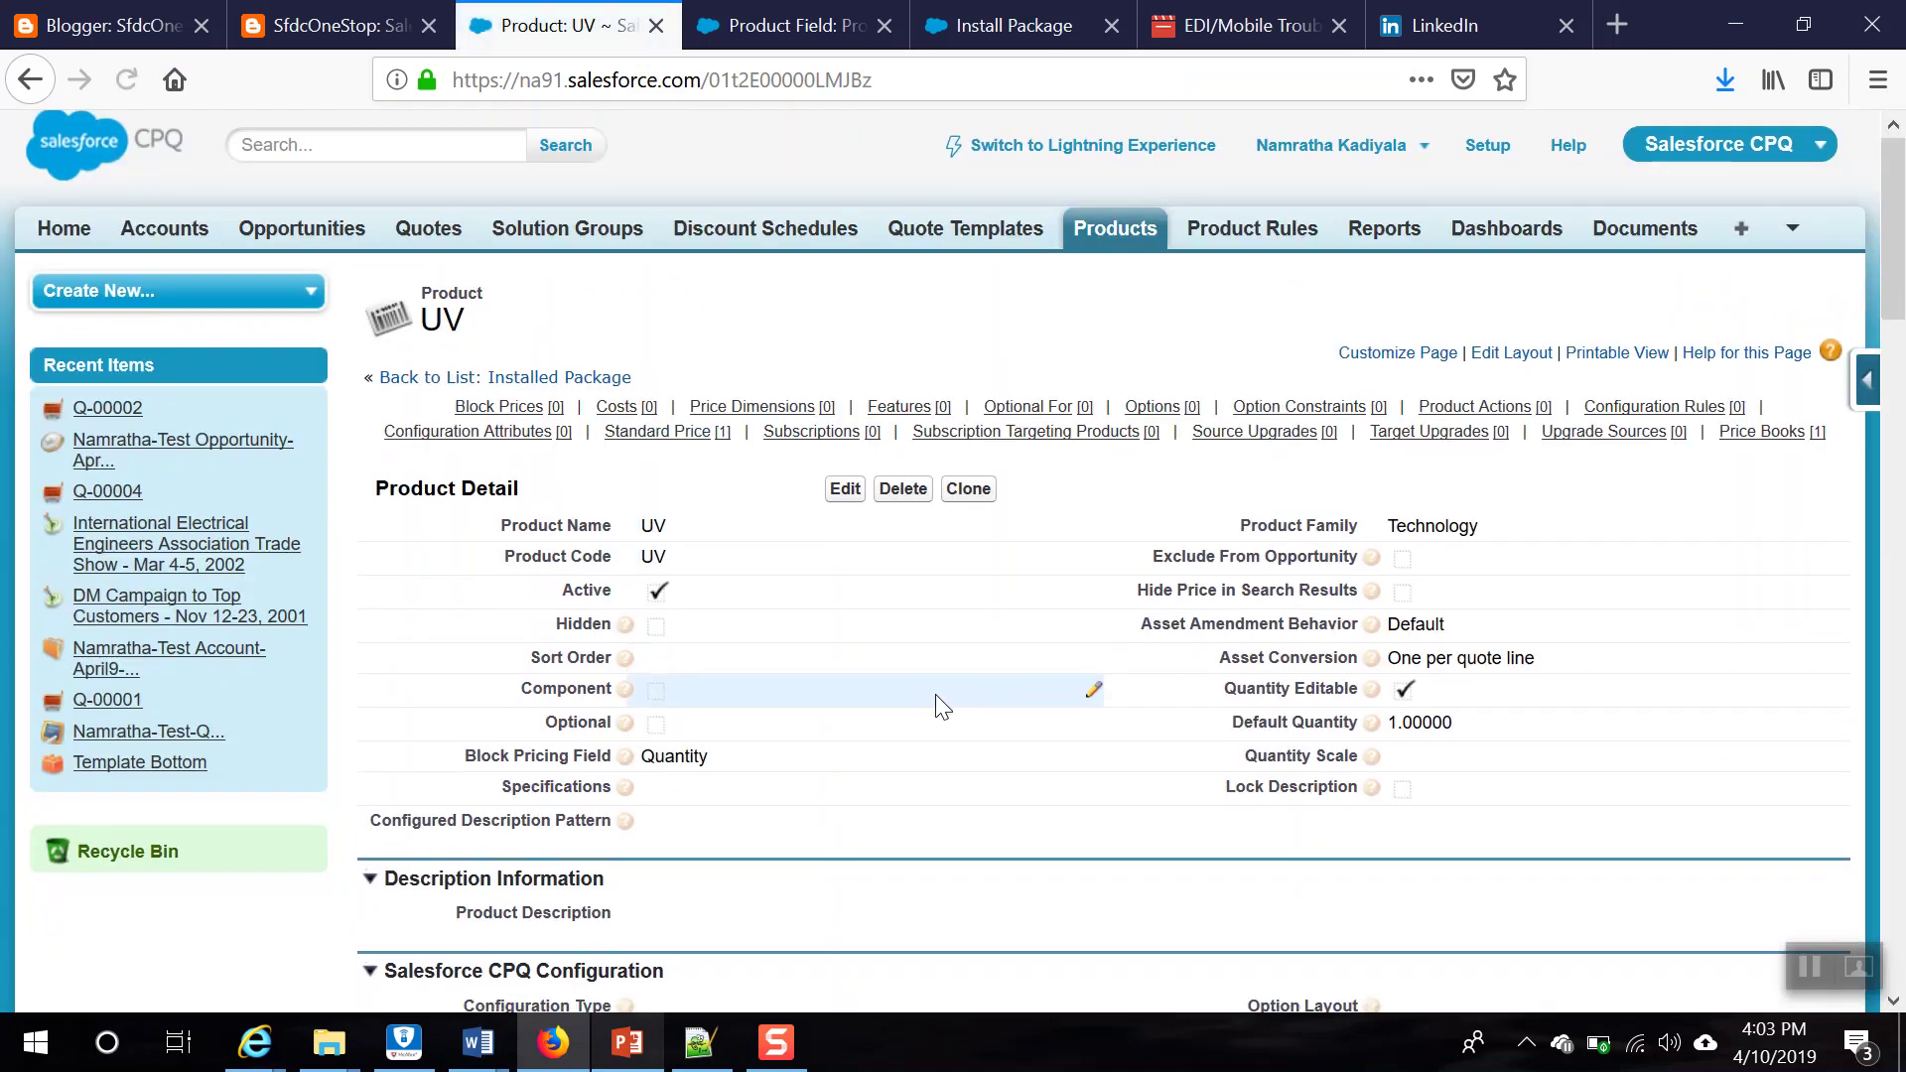
scroll(932, 685, "down", 20)
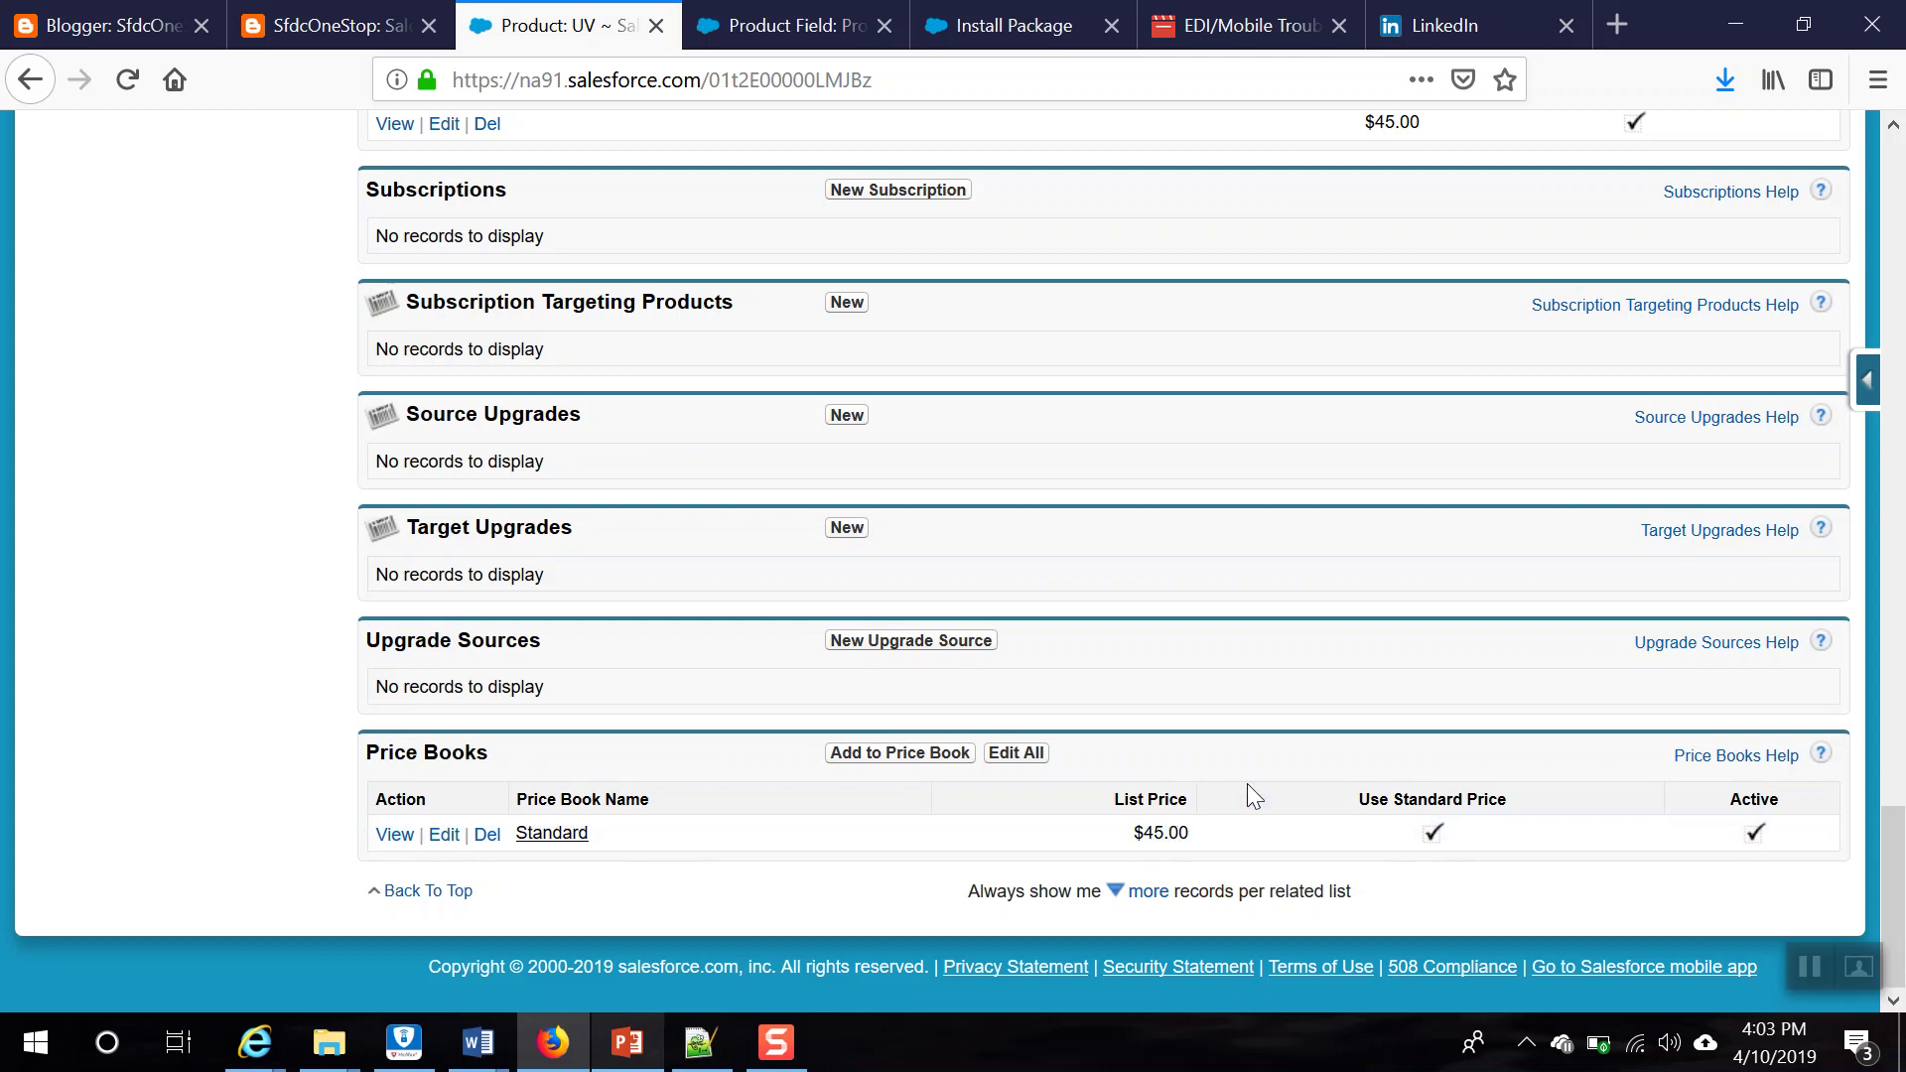
Step: Start a clone of the UV product and enter Table Top, as listed in the PowerPoint table, as product name and product code
scroll(1336, 784, "up", 20)
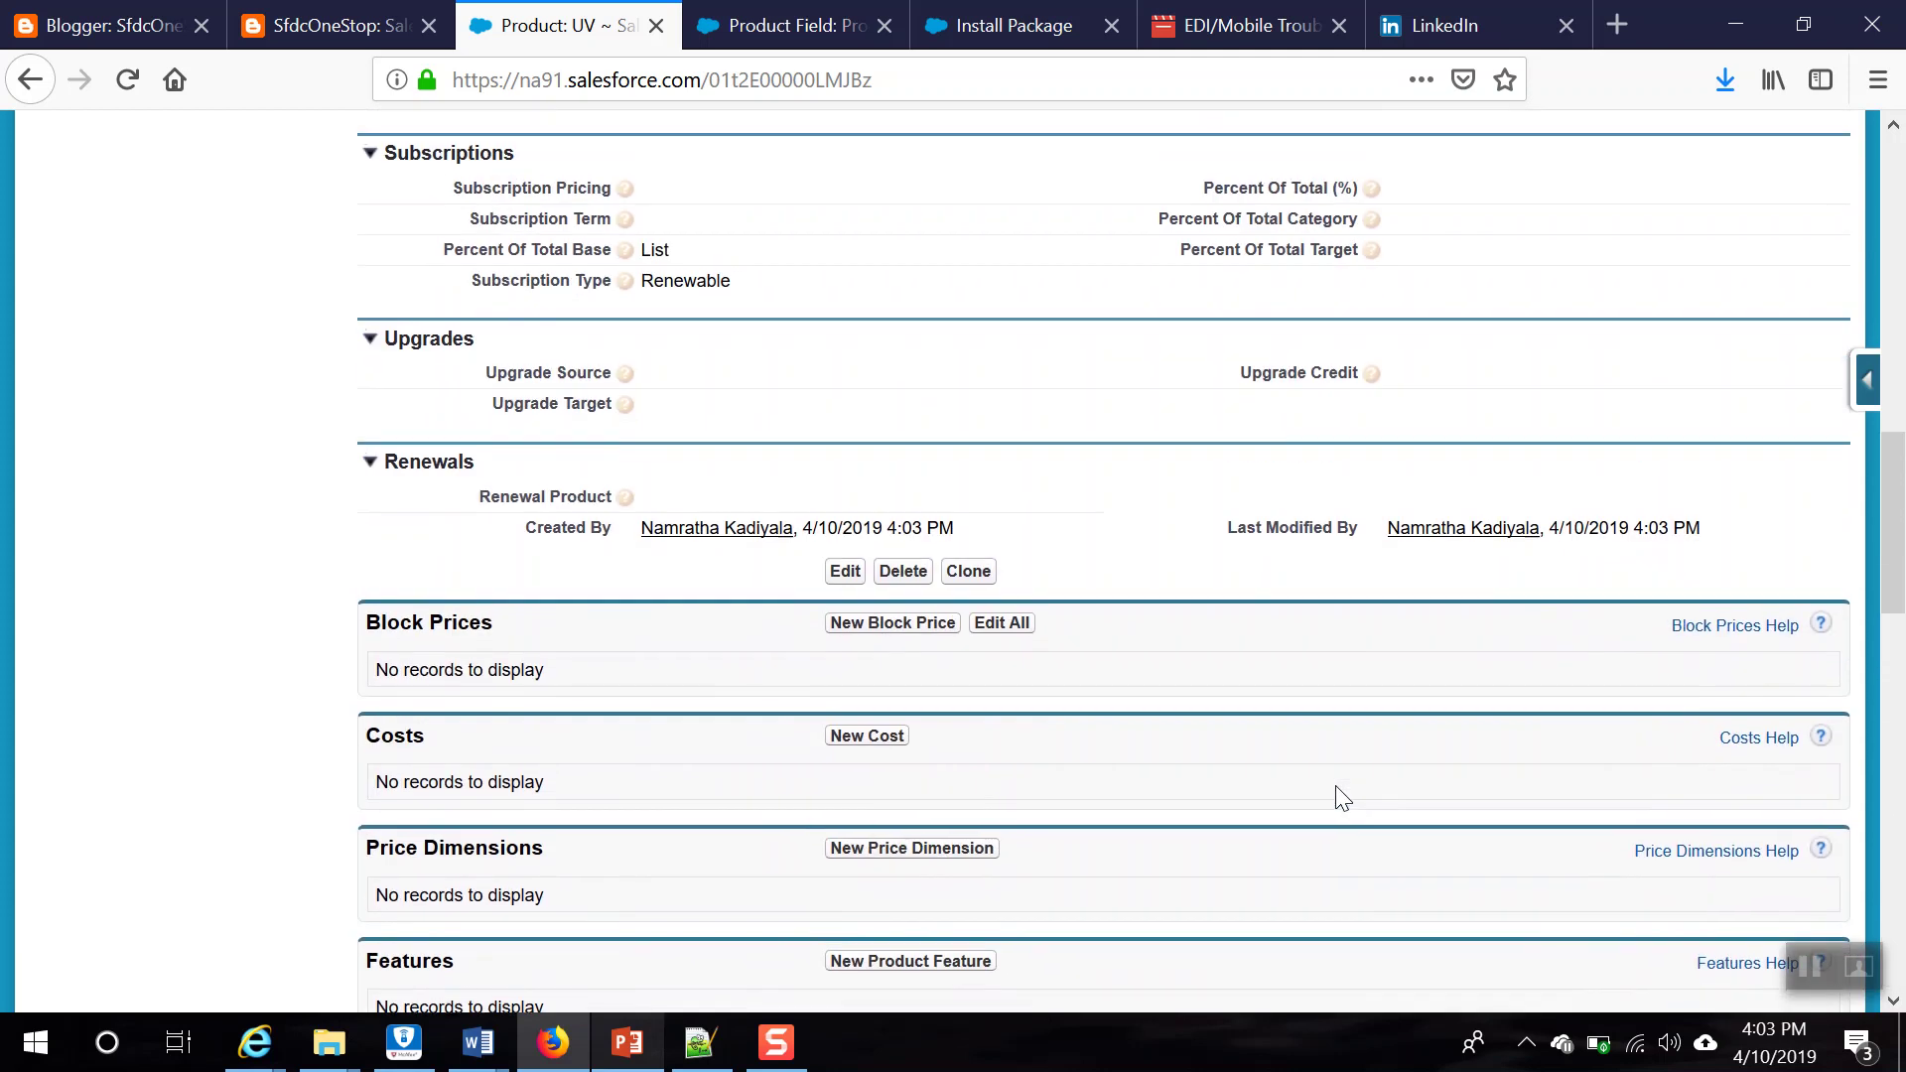
scroll(1337, 784, "up", 5)
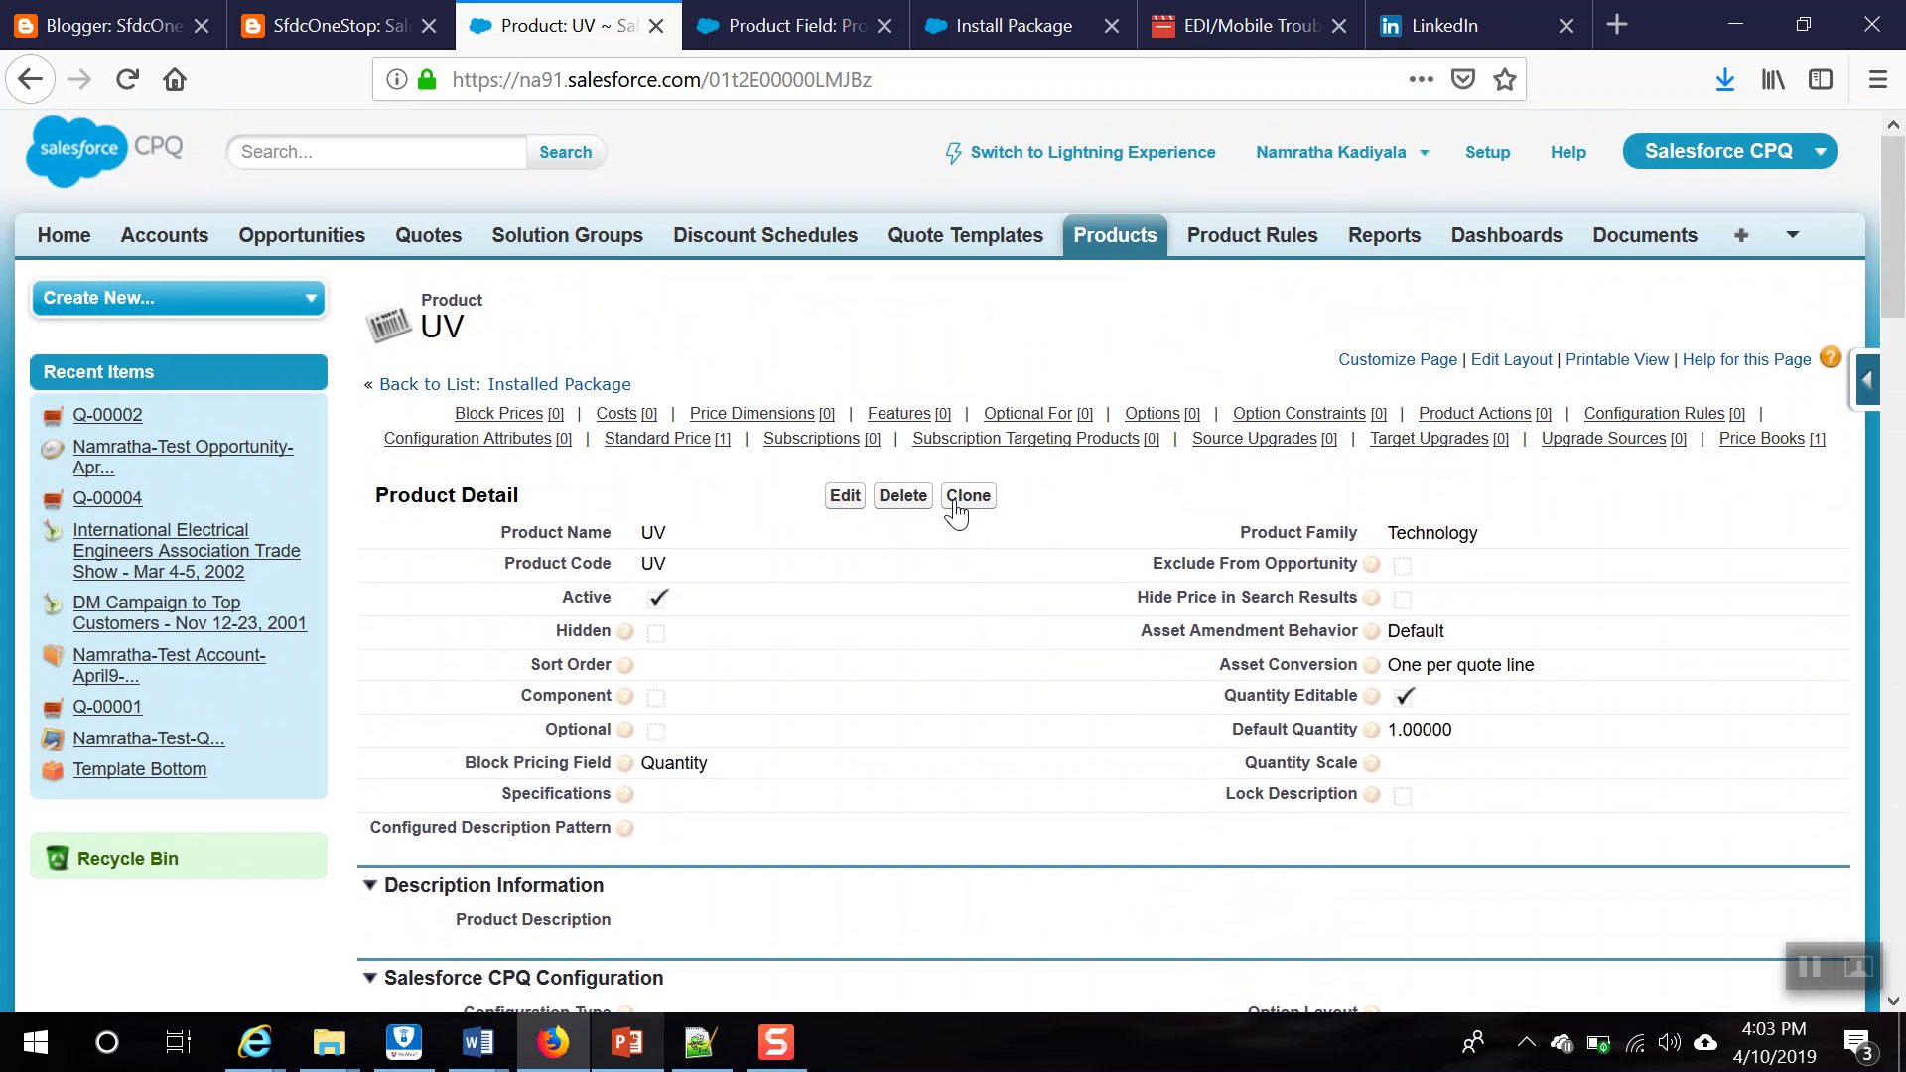
left_click(957, 499)
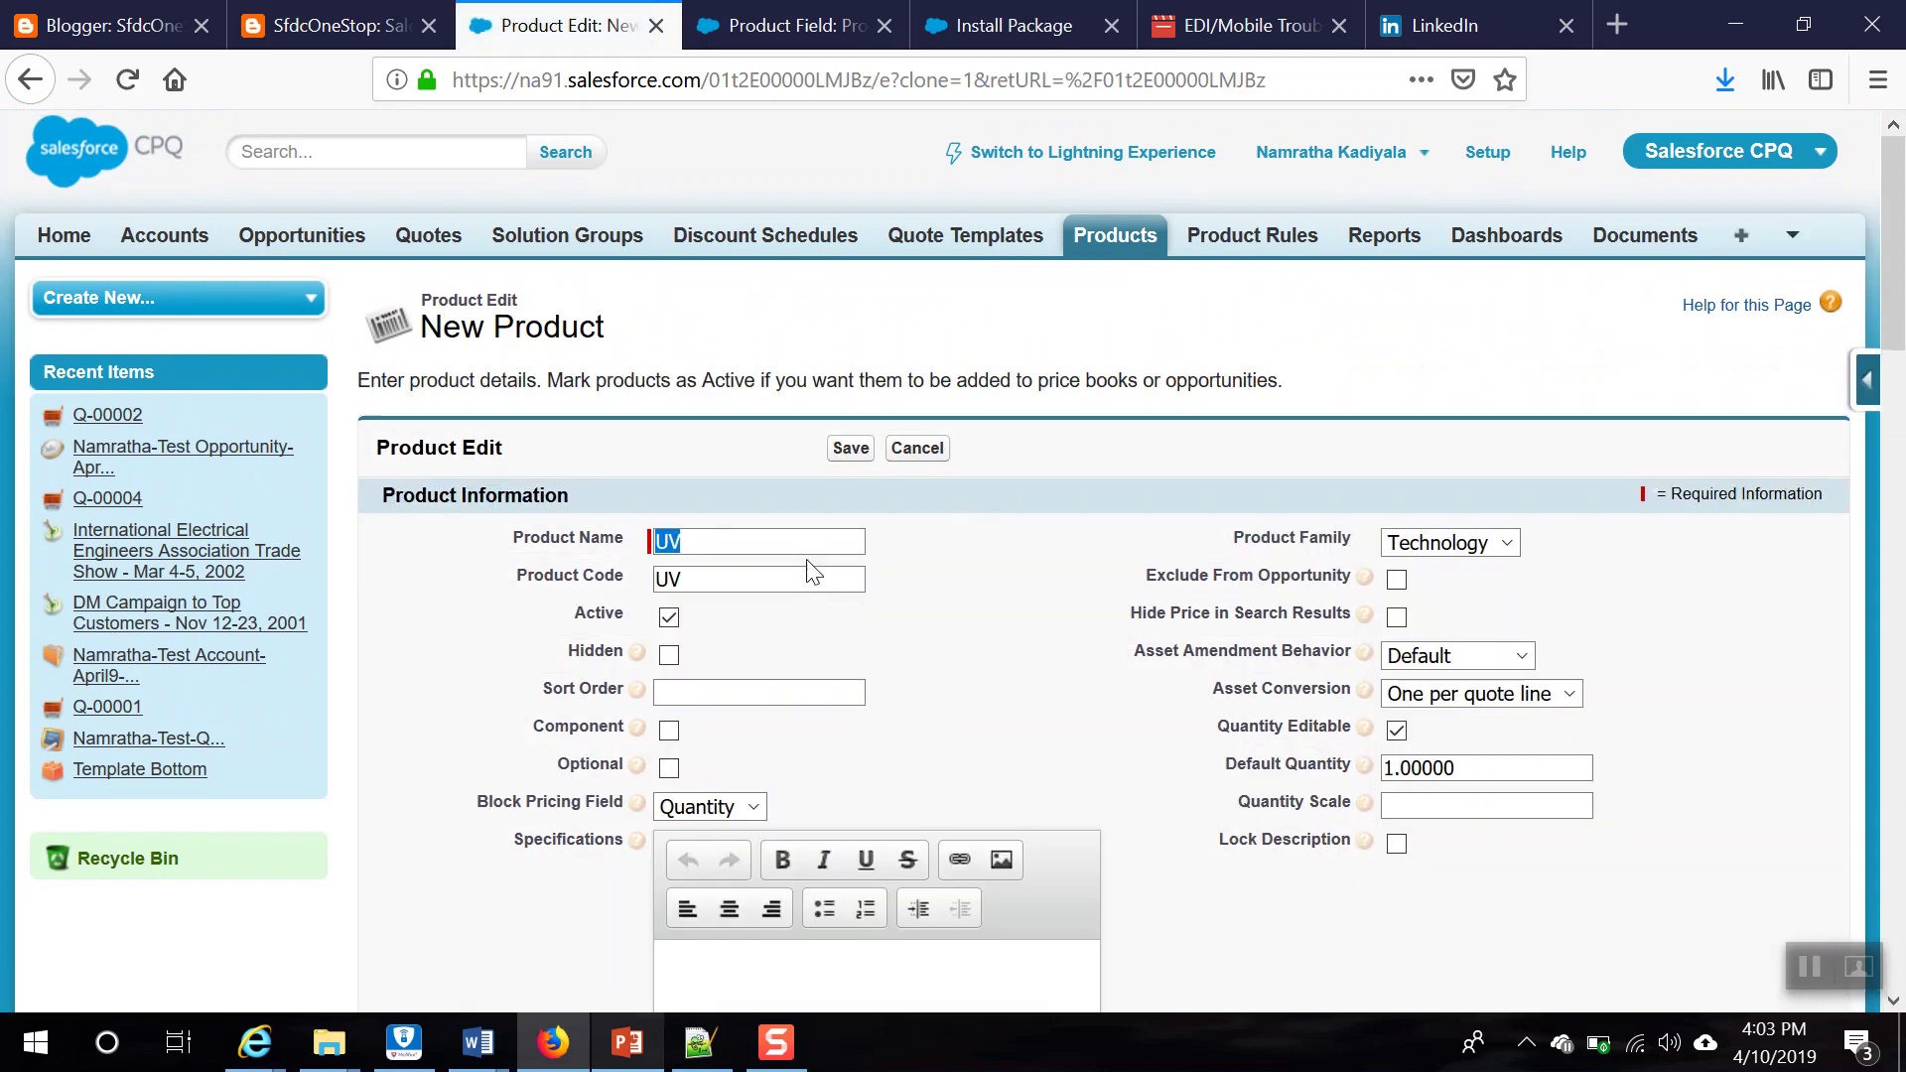
key("alt+Tab")
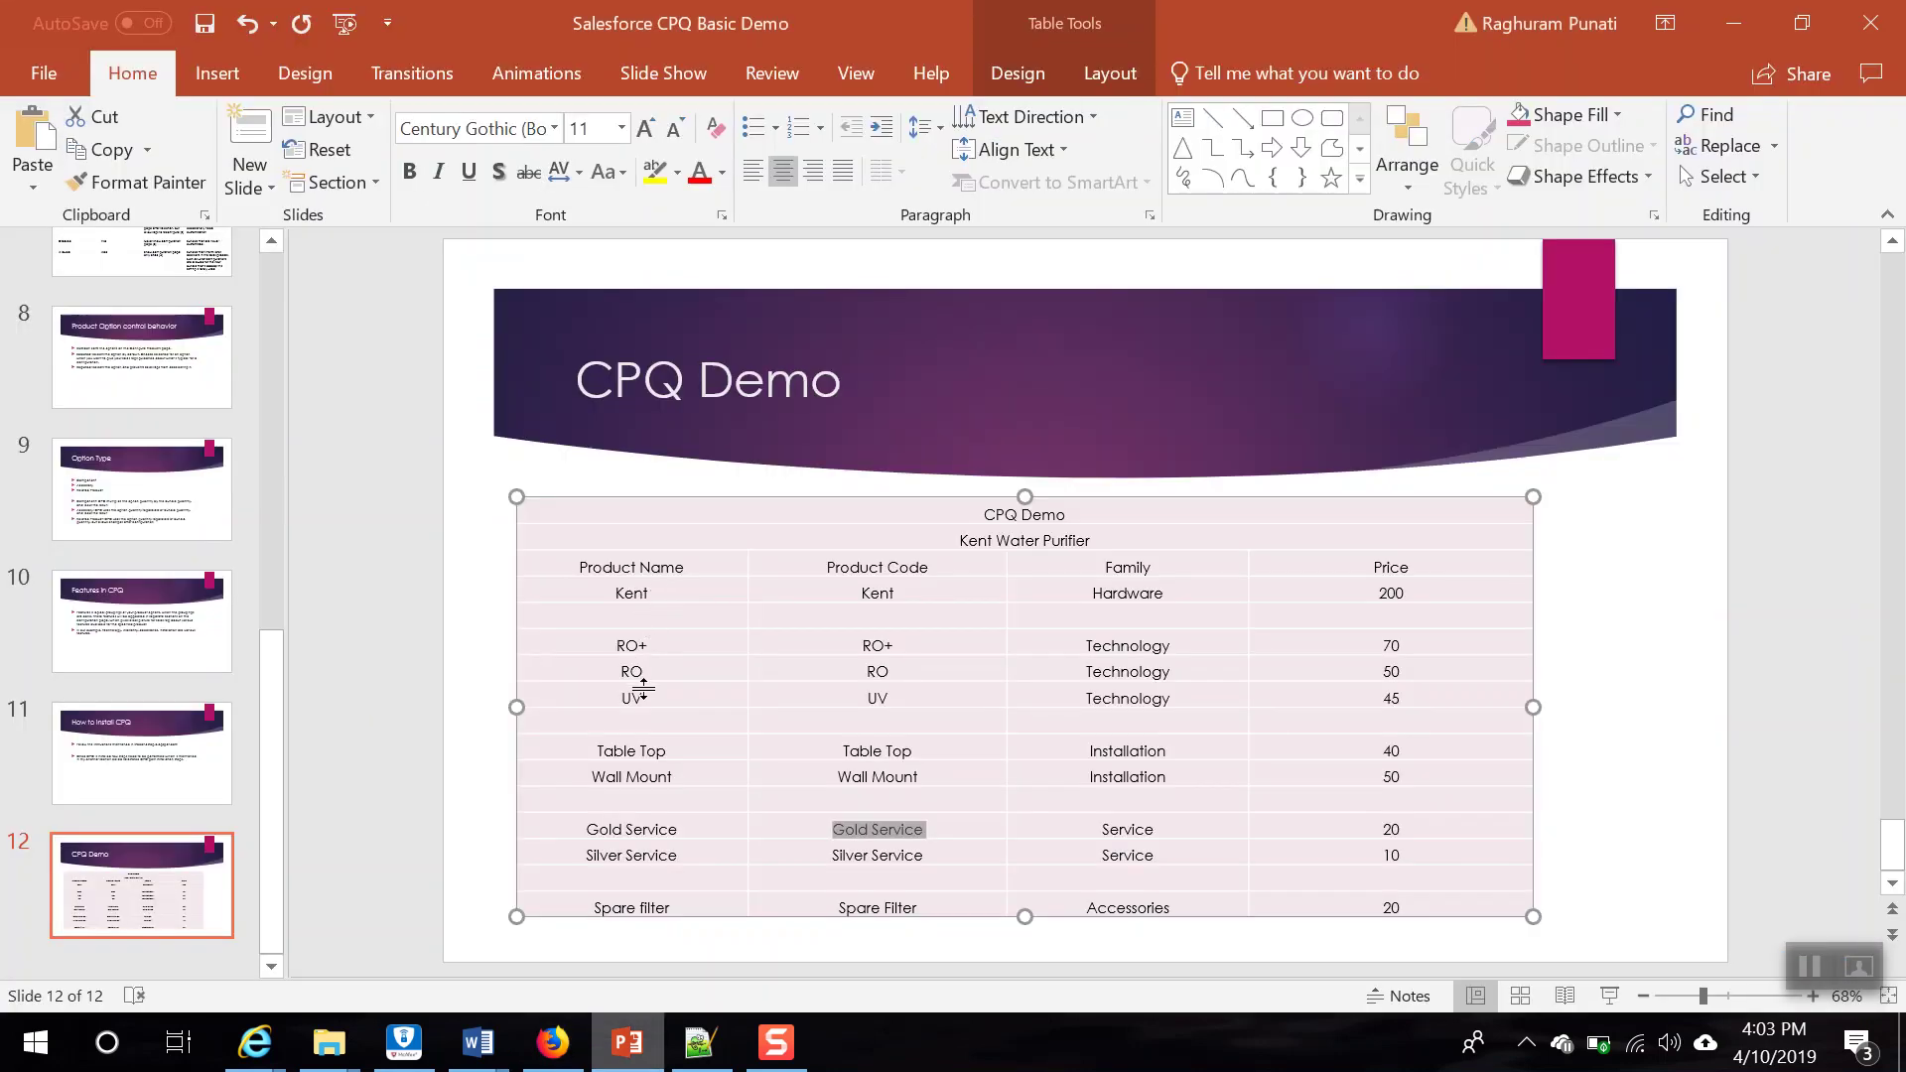
key("alt+Tab")
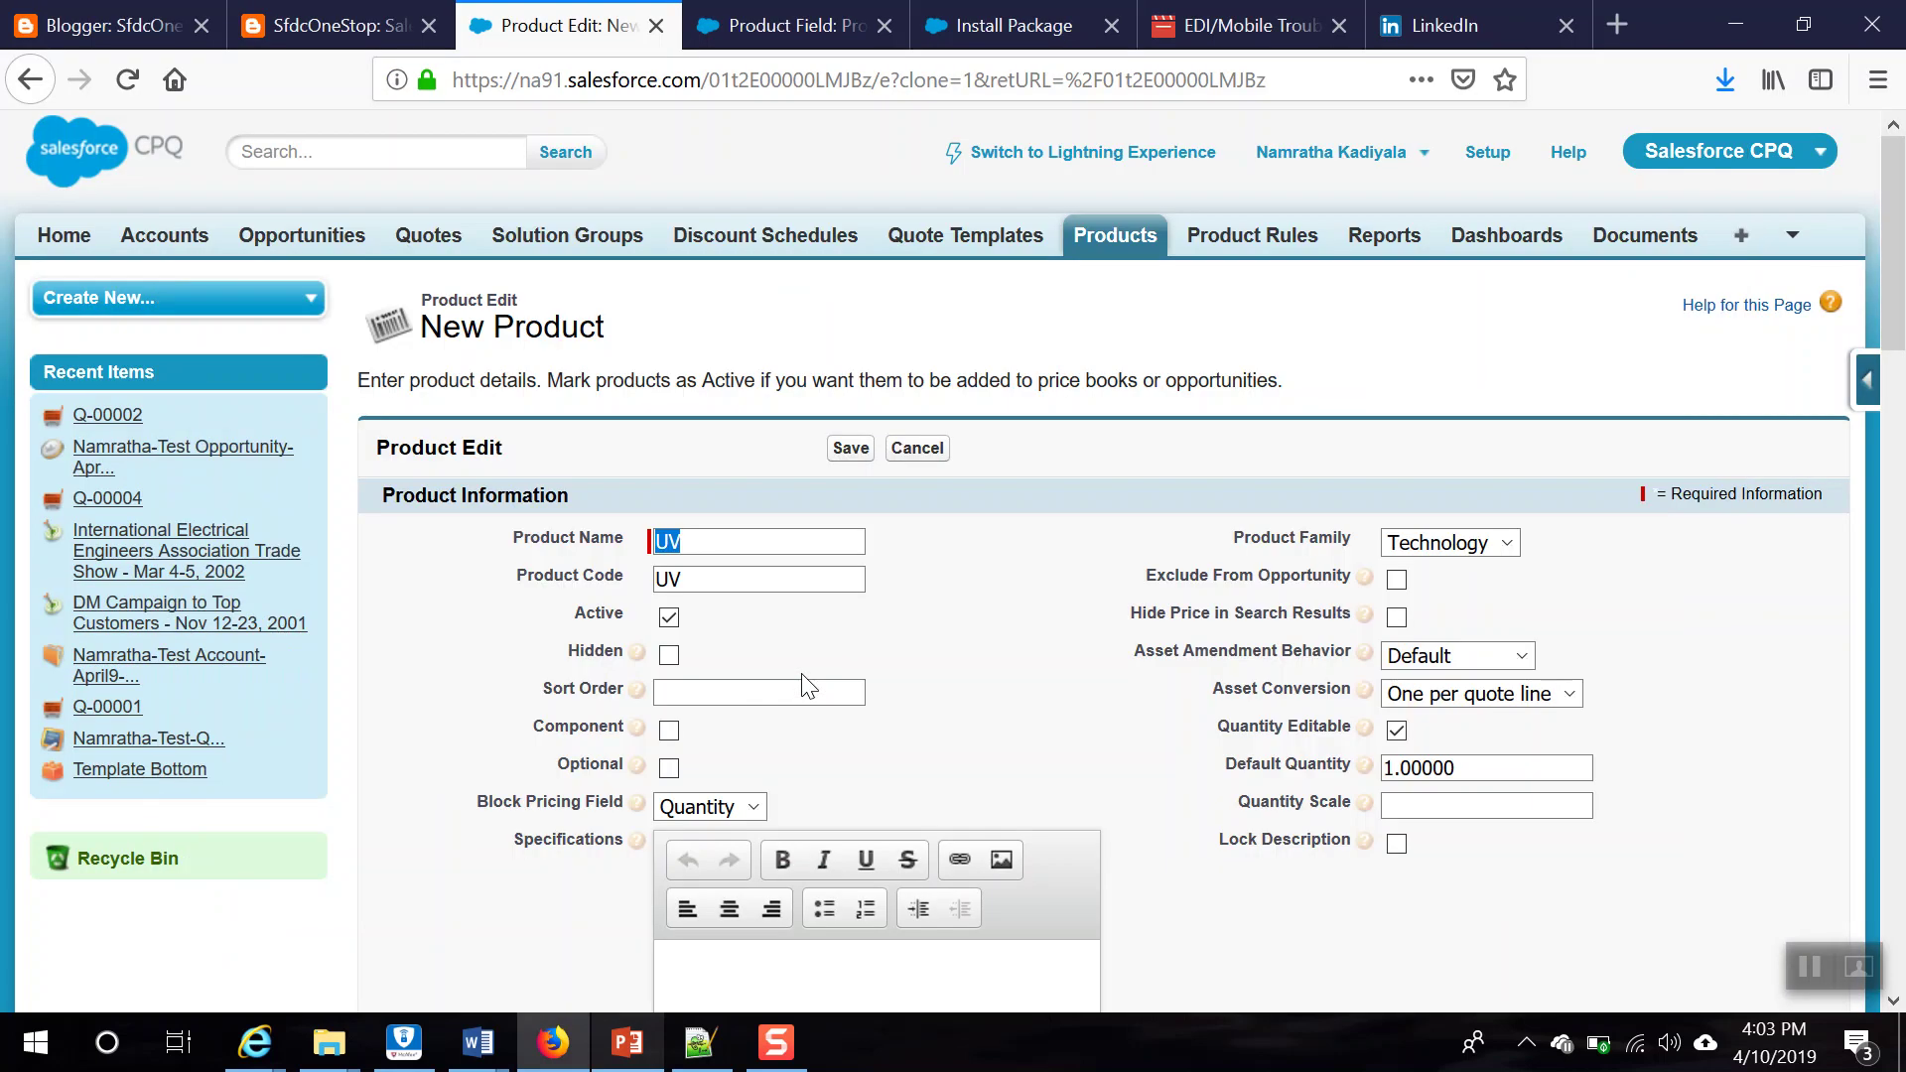
type("Table Top")
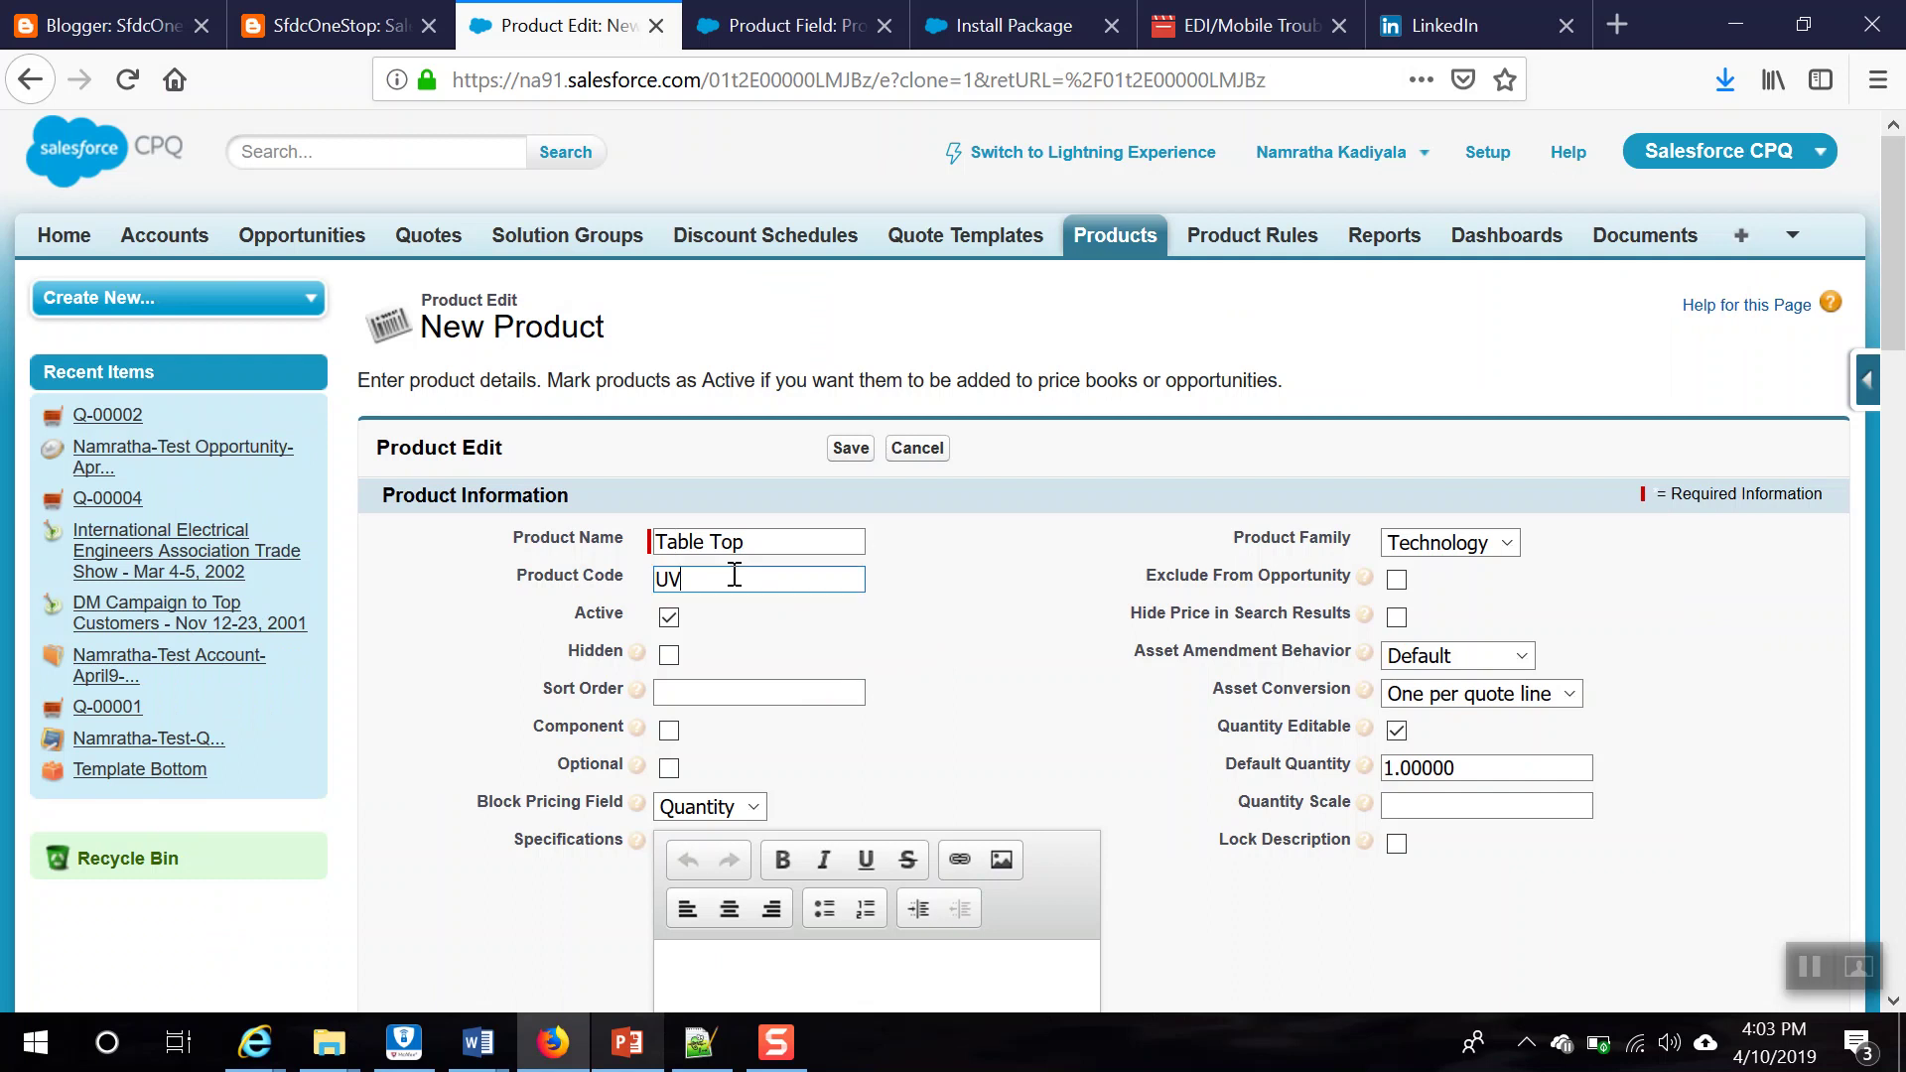
double_click(735, 576)
type("Ta")
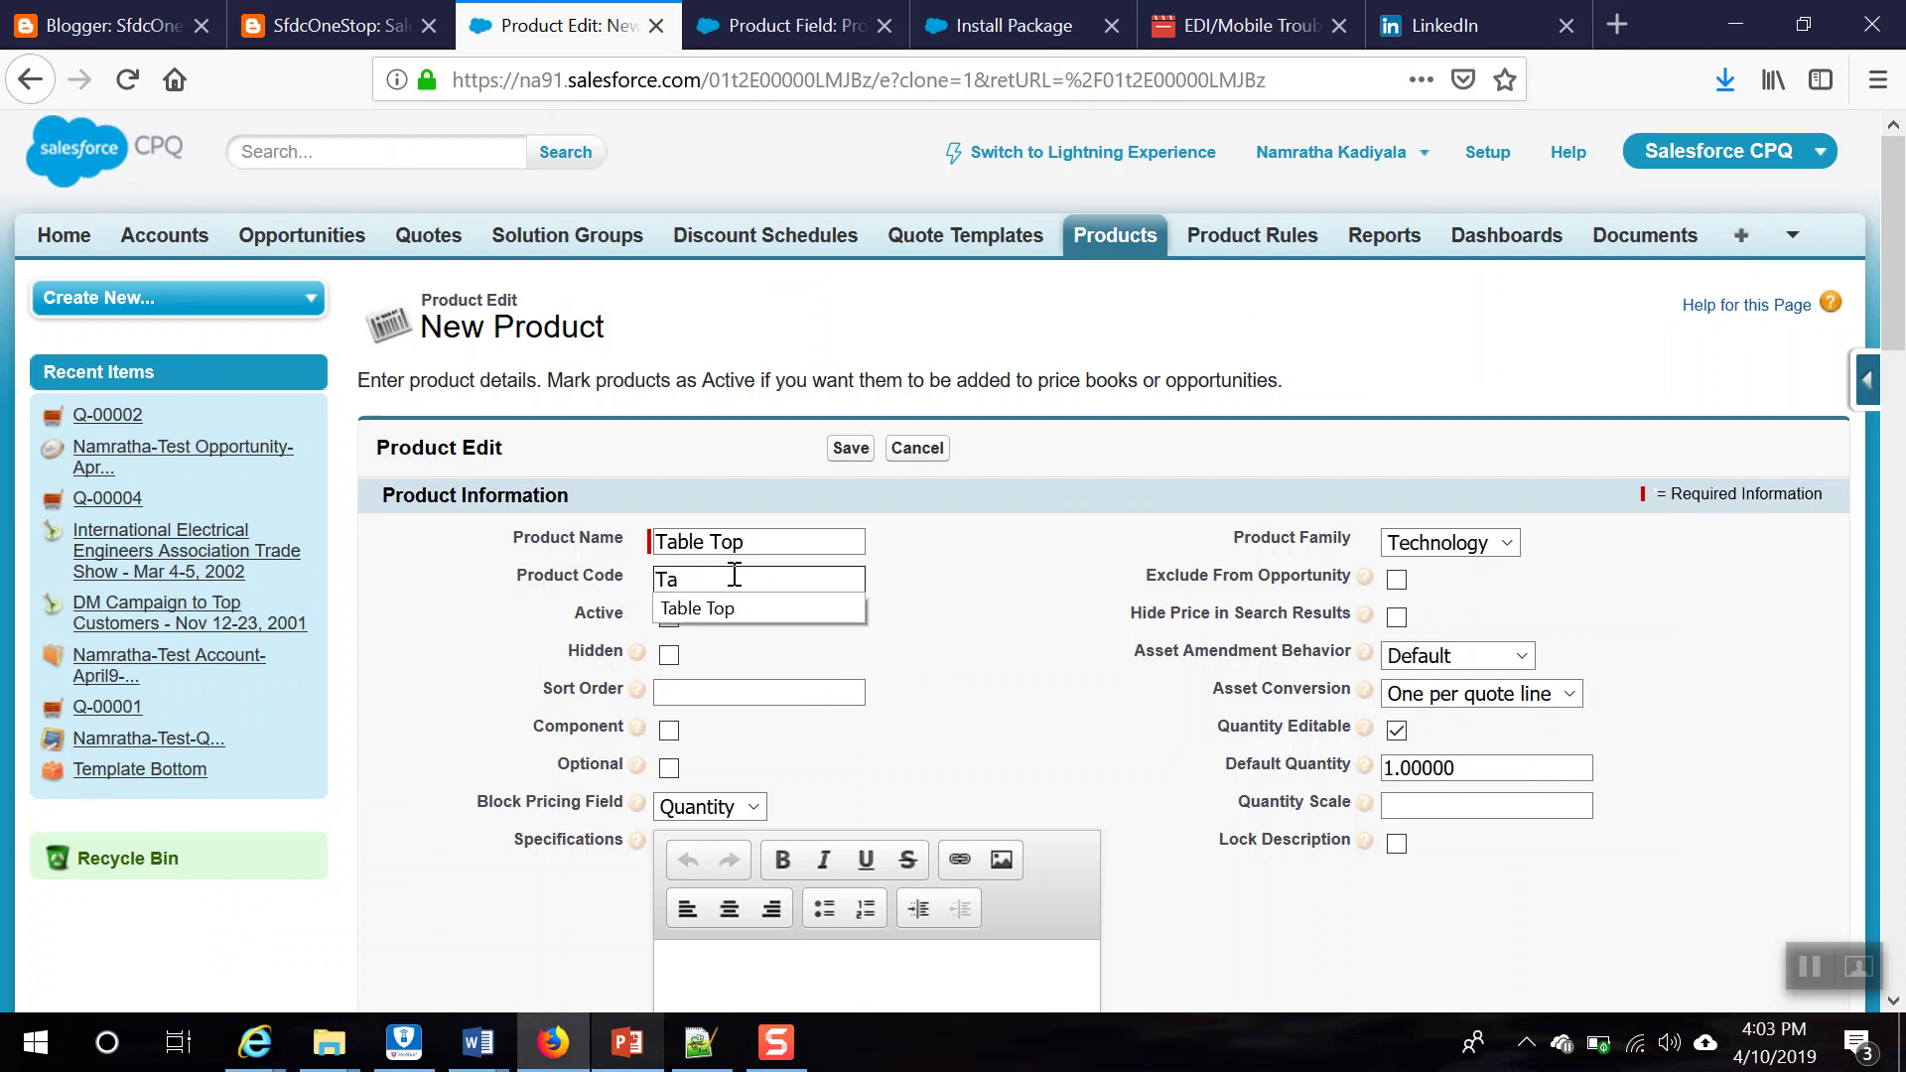
left_click(790, 612)
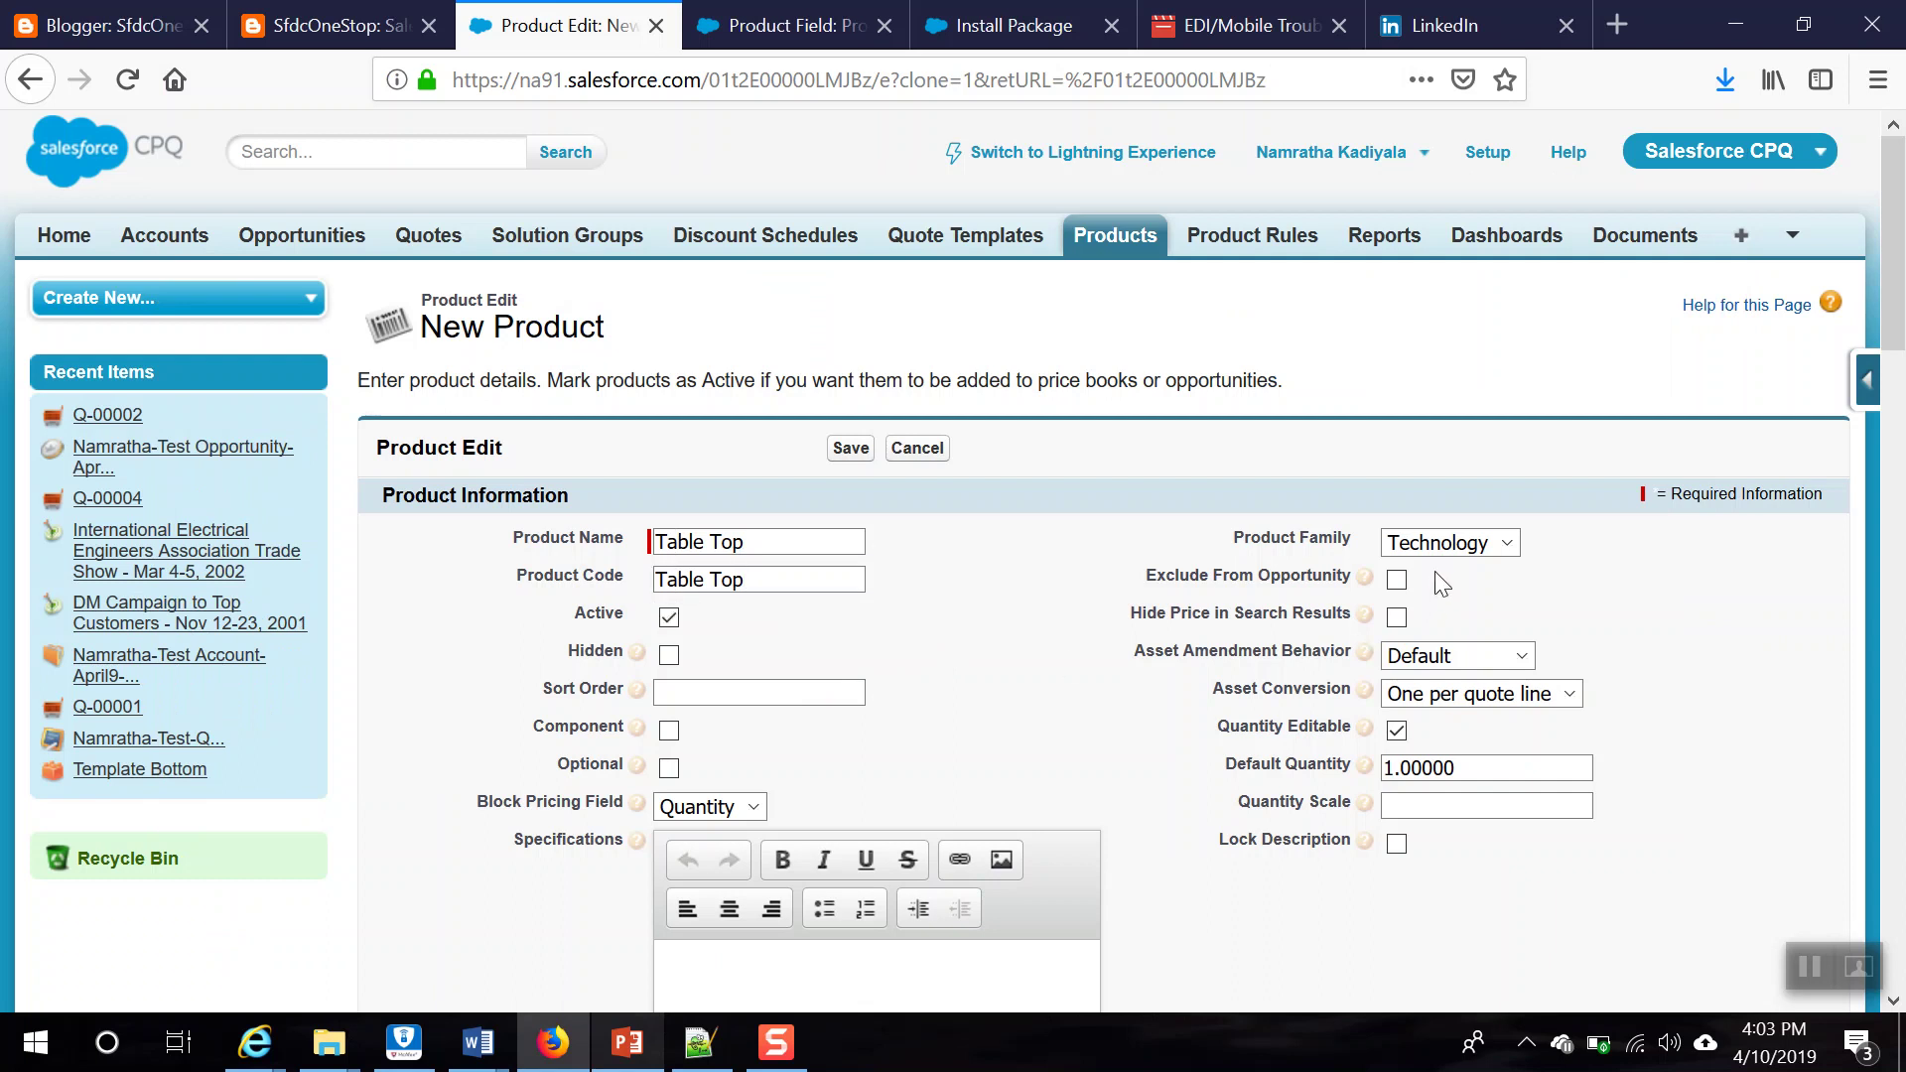
Step: Look up the Table Top family in the PowerPoint table and set the product family to Installation
left_click(1455, 546)
key("alt+Tab")
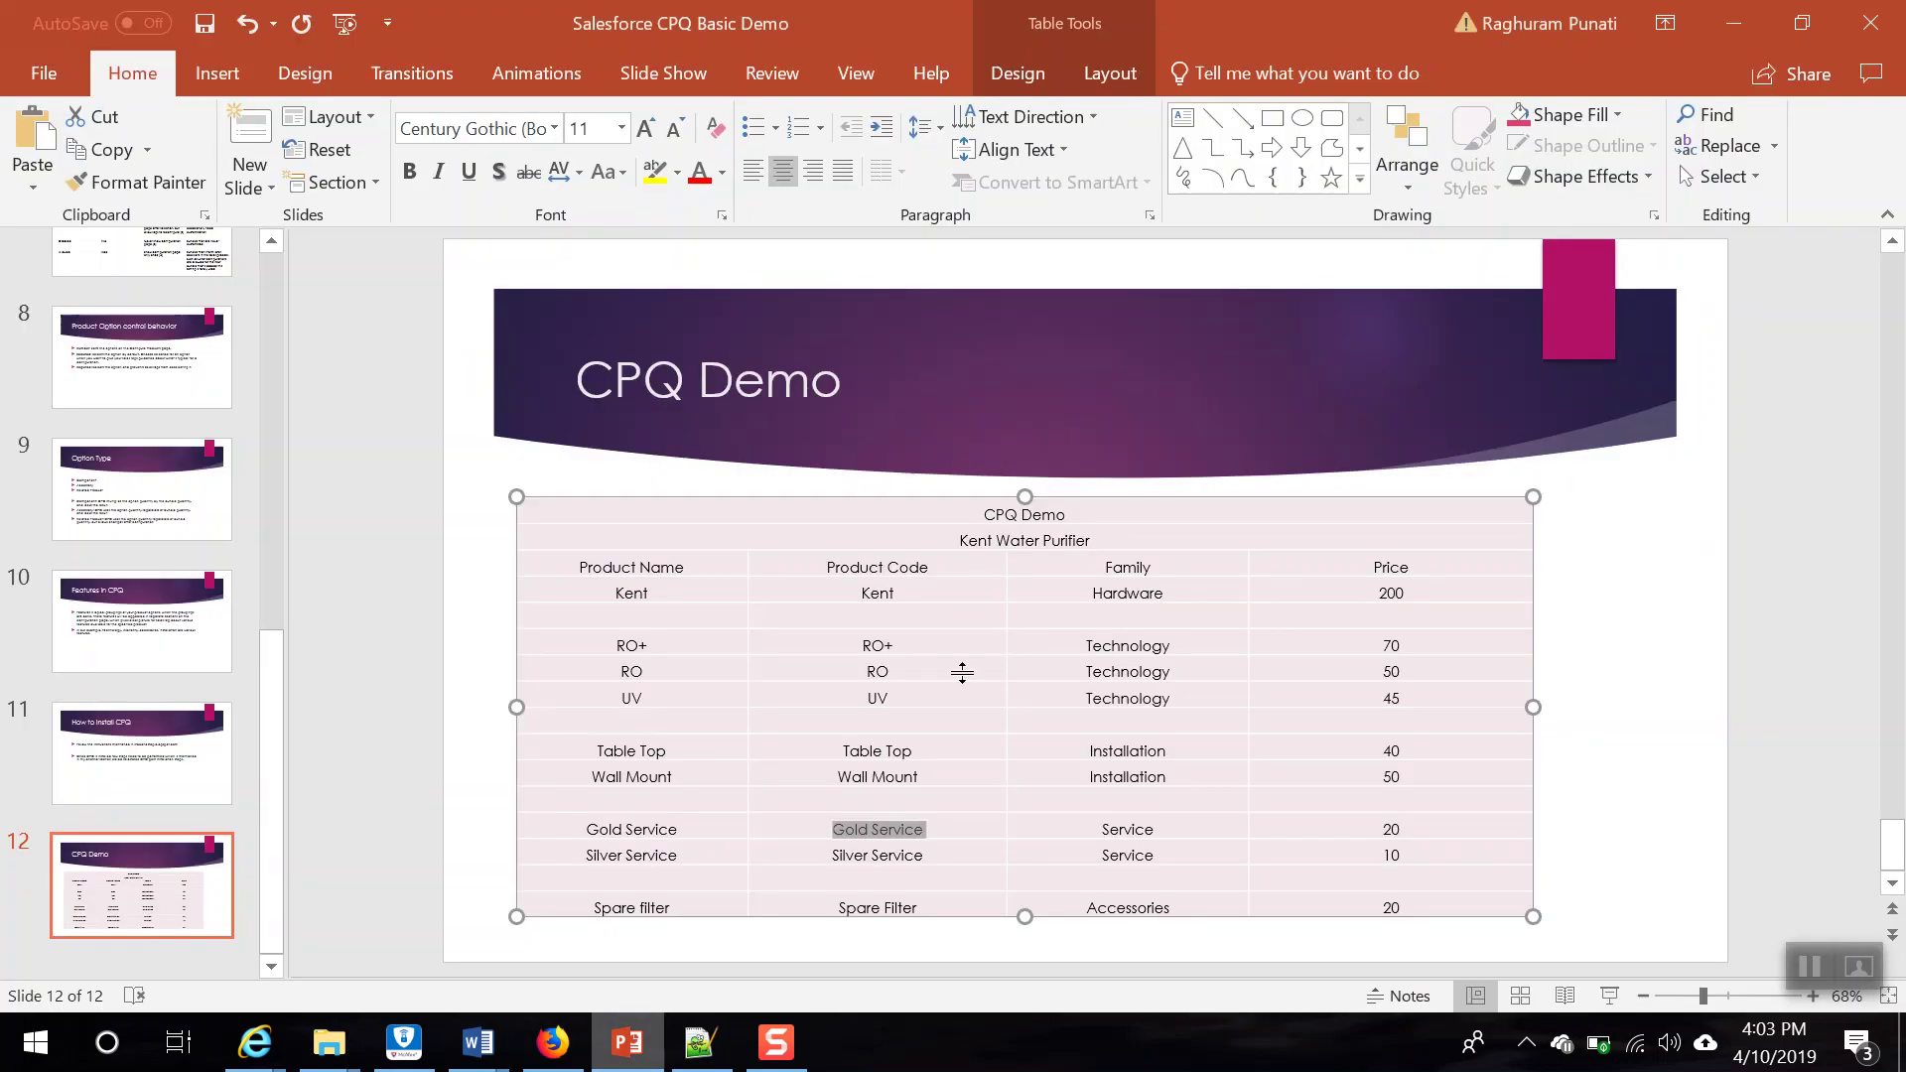
key("alt+Tab")
left_click(1507, 544)
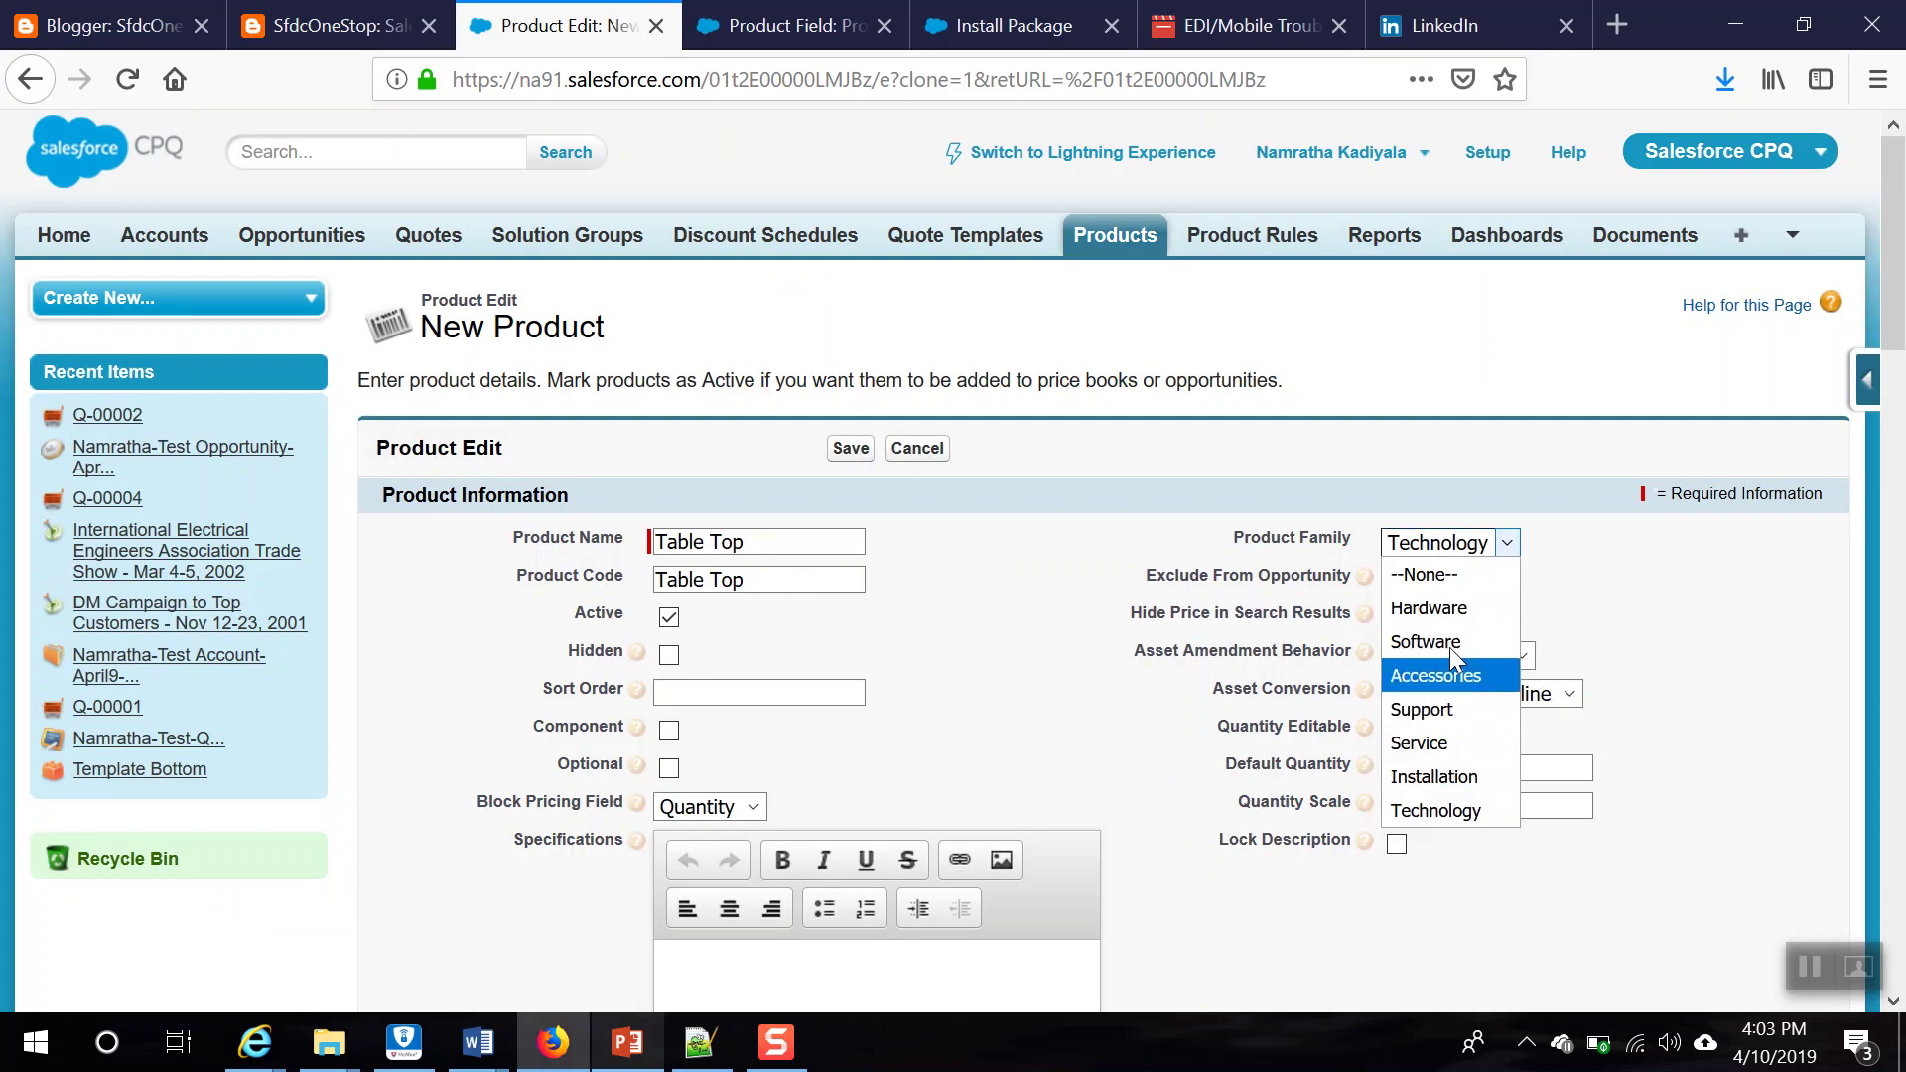
left_click(1449, 777)
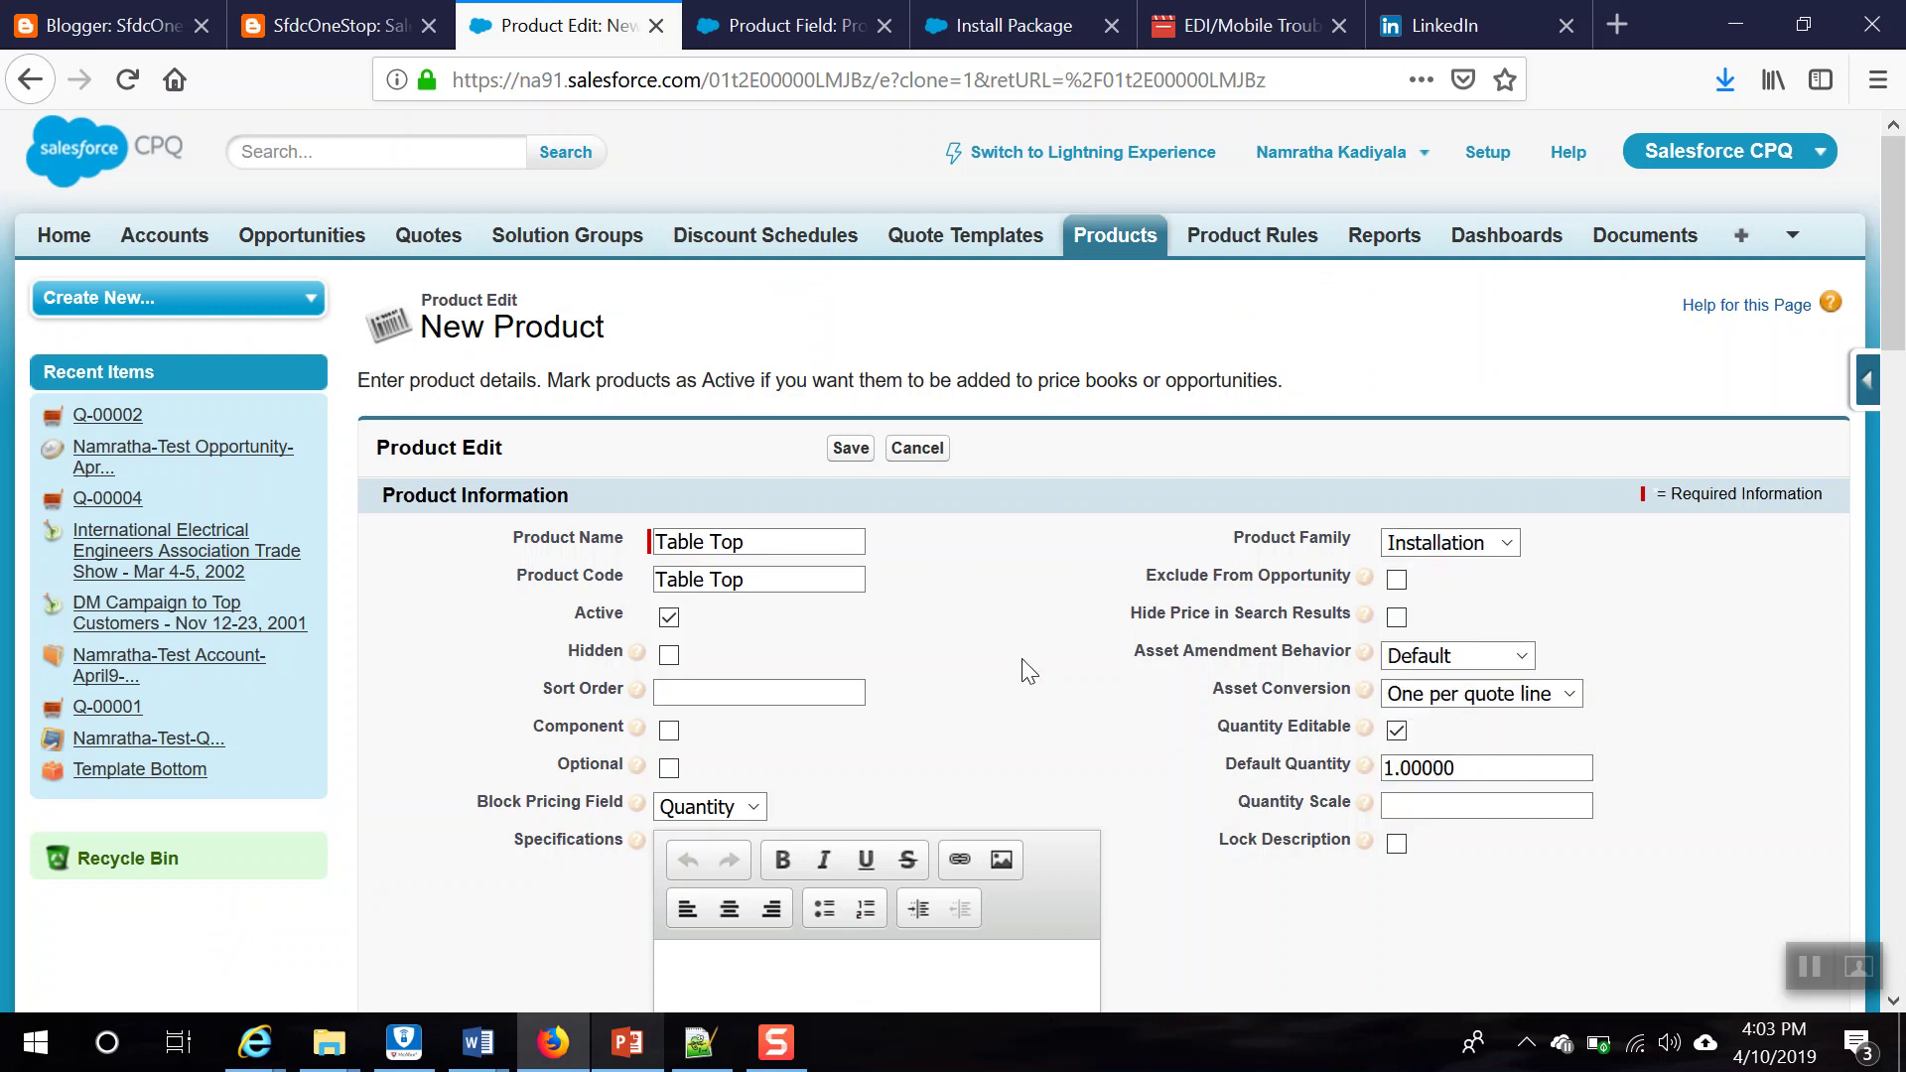
Step: Enter Kent-installation as the Table Top product's description and save the product
scroll(1010, 665, "down", 3)
scroll(999, 656, "down", 10)
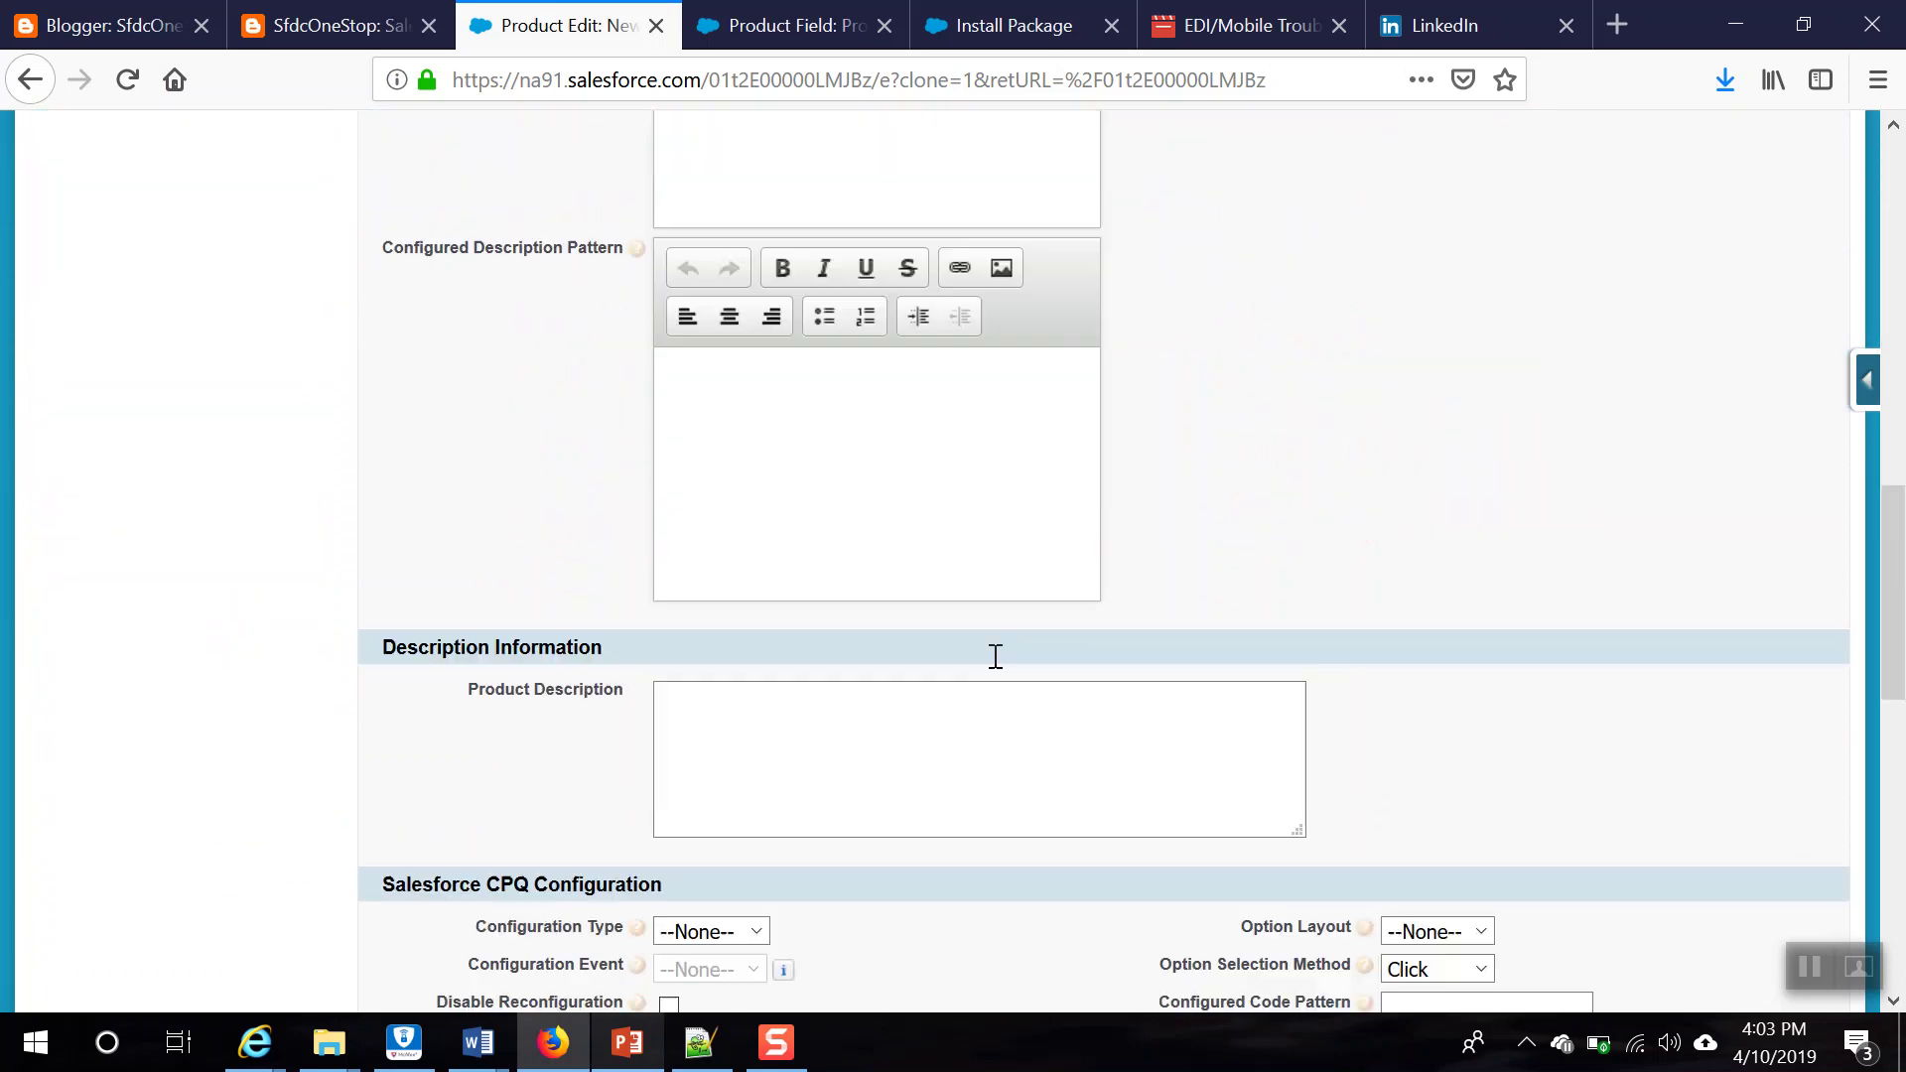
scroll(992, 655, "up", 9)
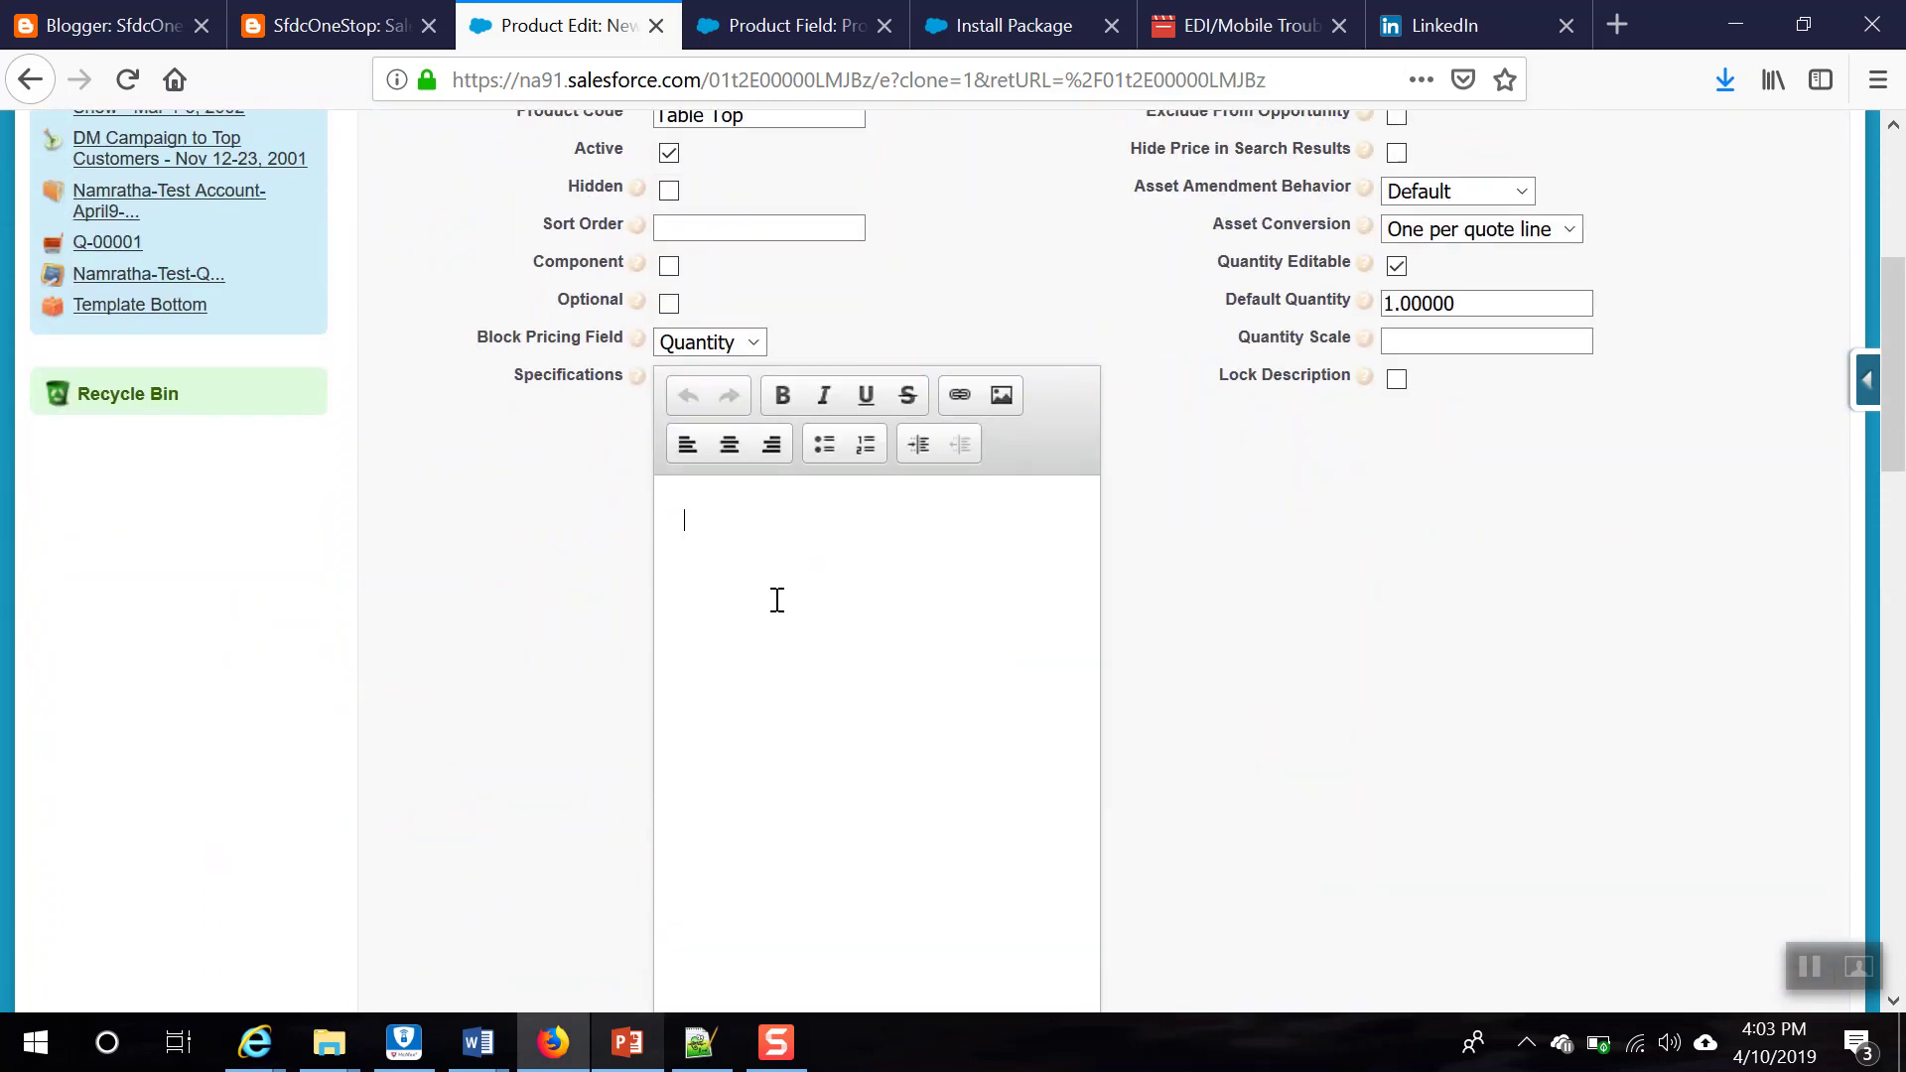
scroll(778, 595, "down", 5)
left_click(700, 979)
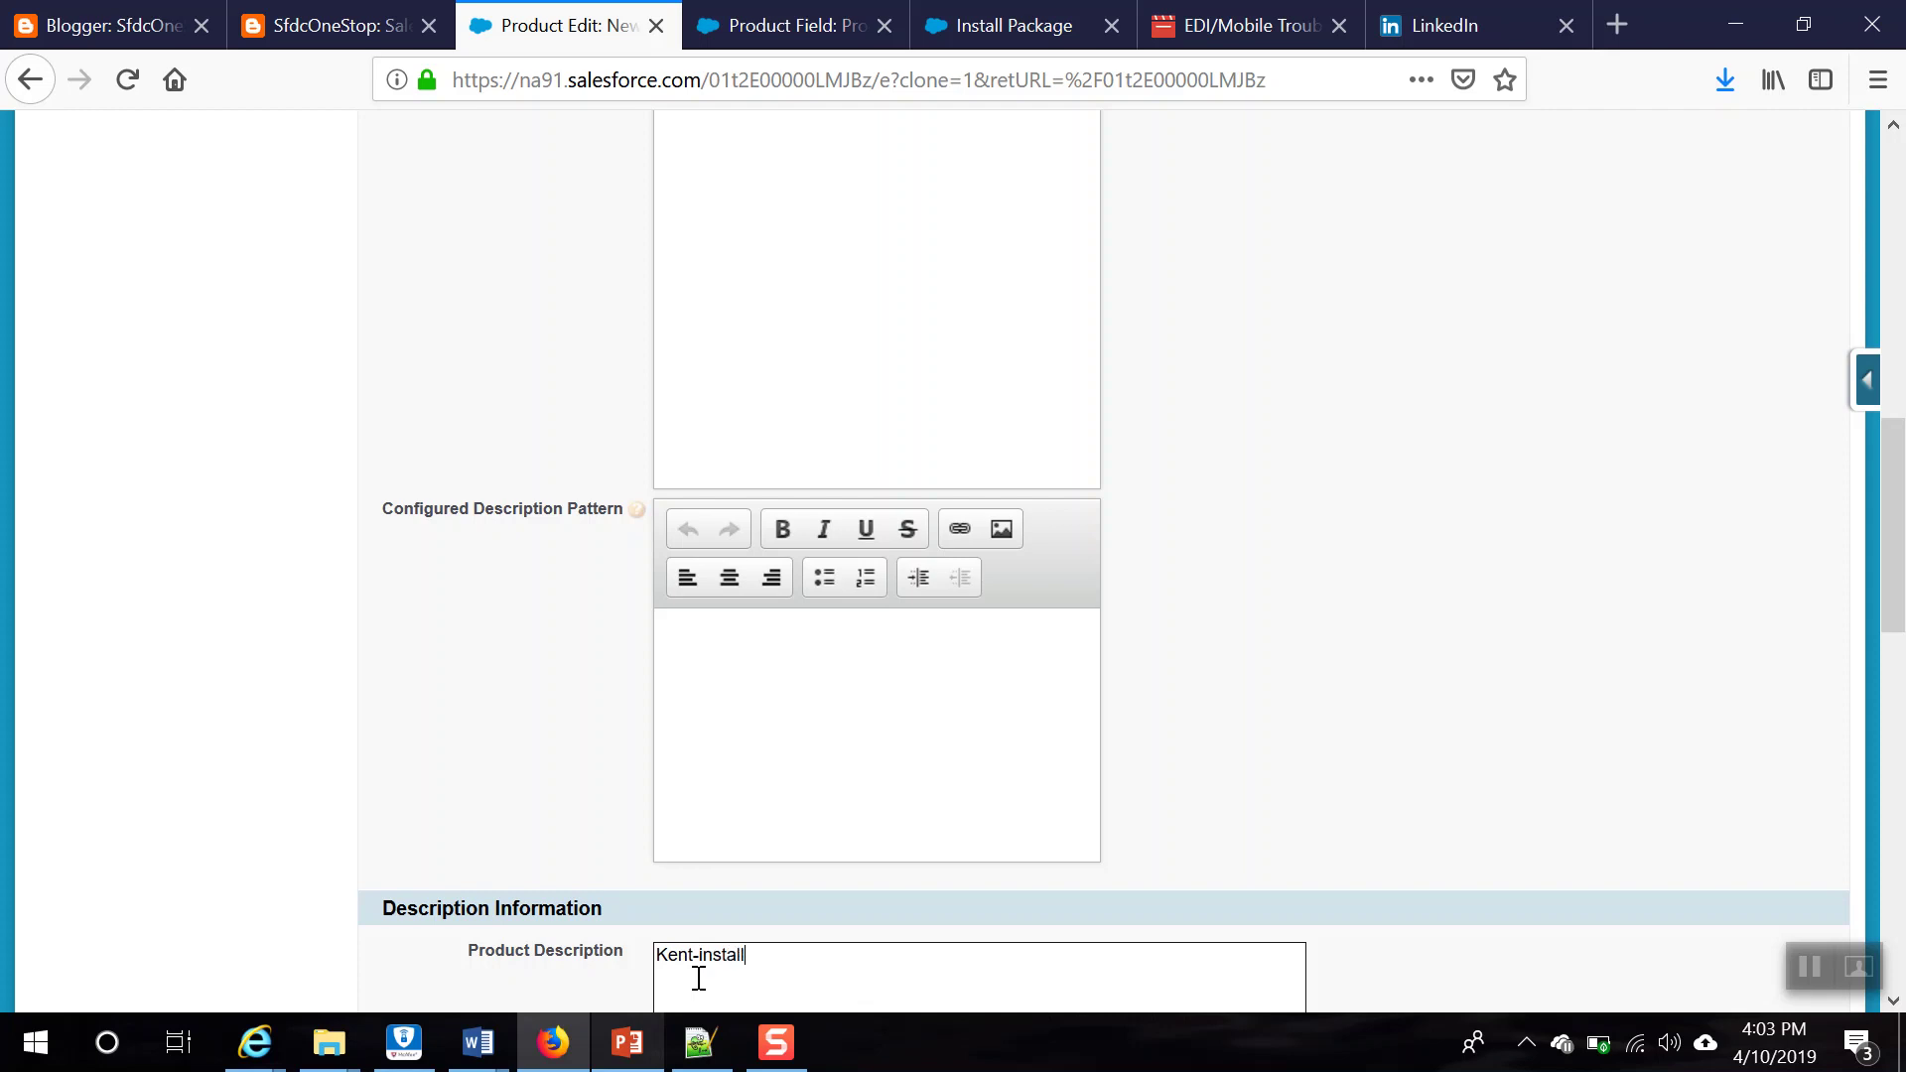
scroll(725, 864, "down", 5)
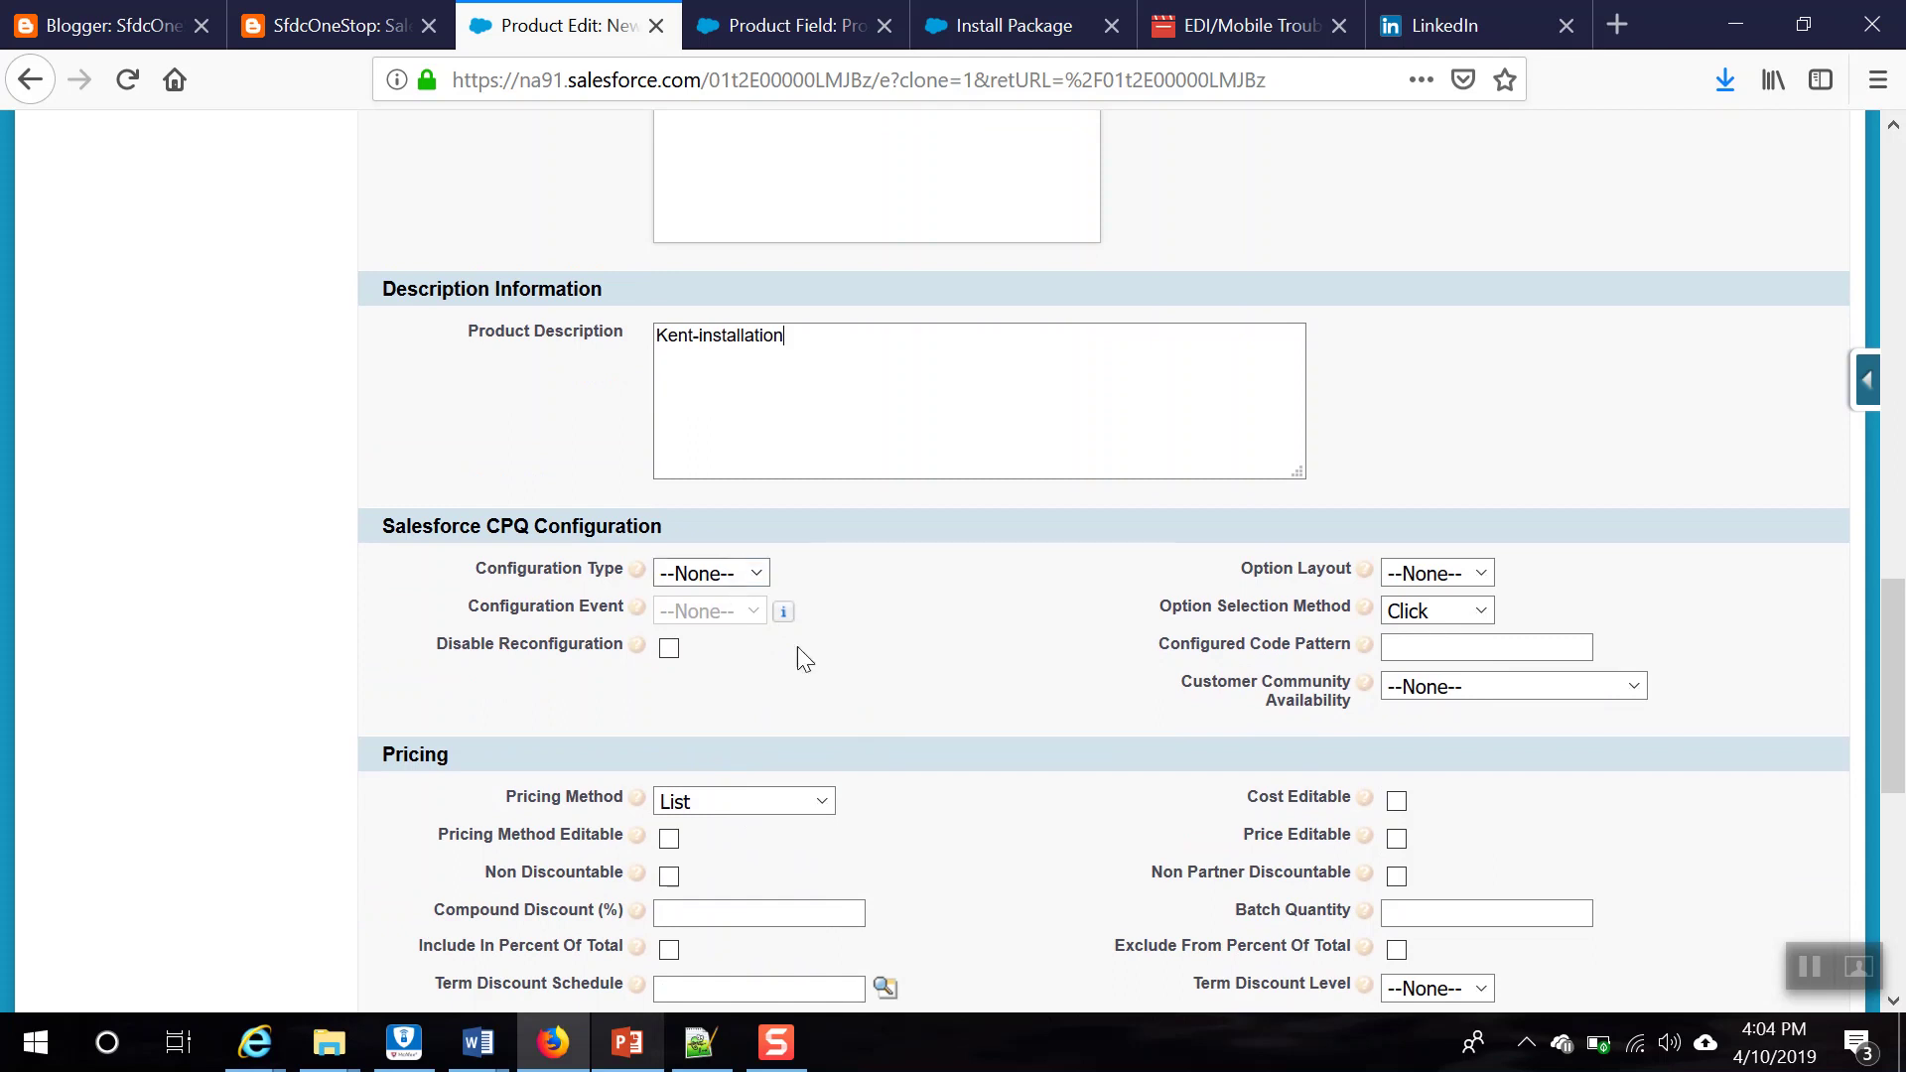
scroll(802, 777, "down", 6)
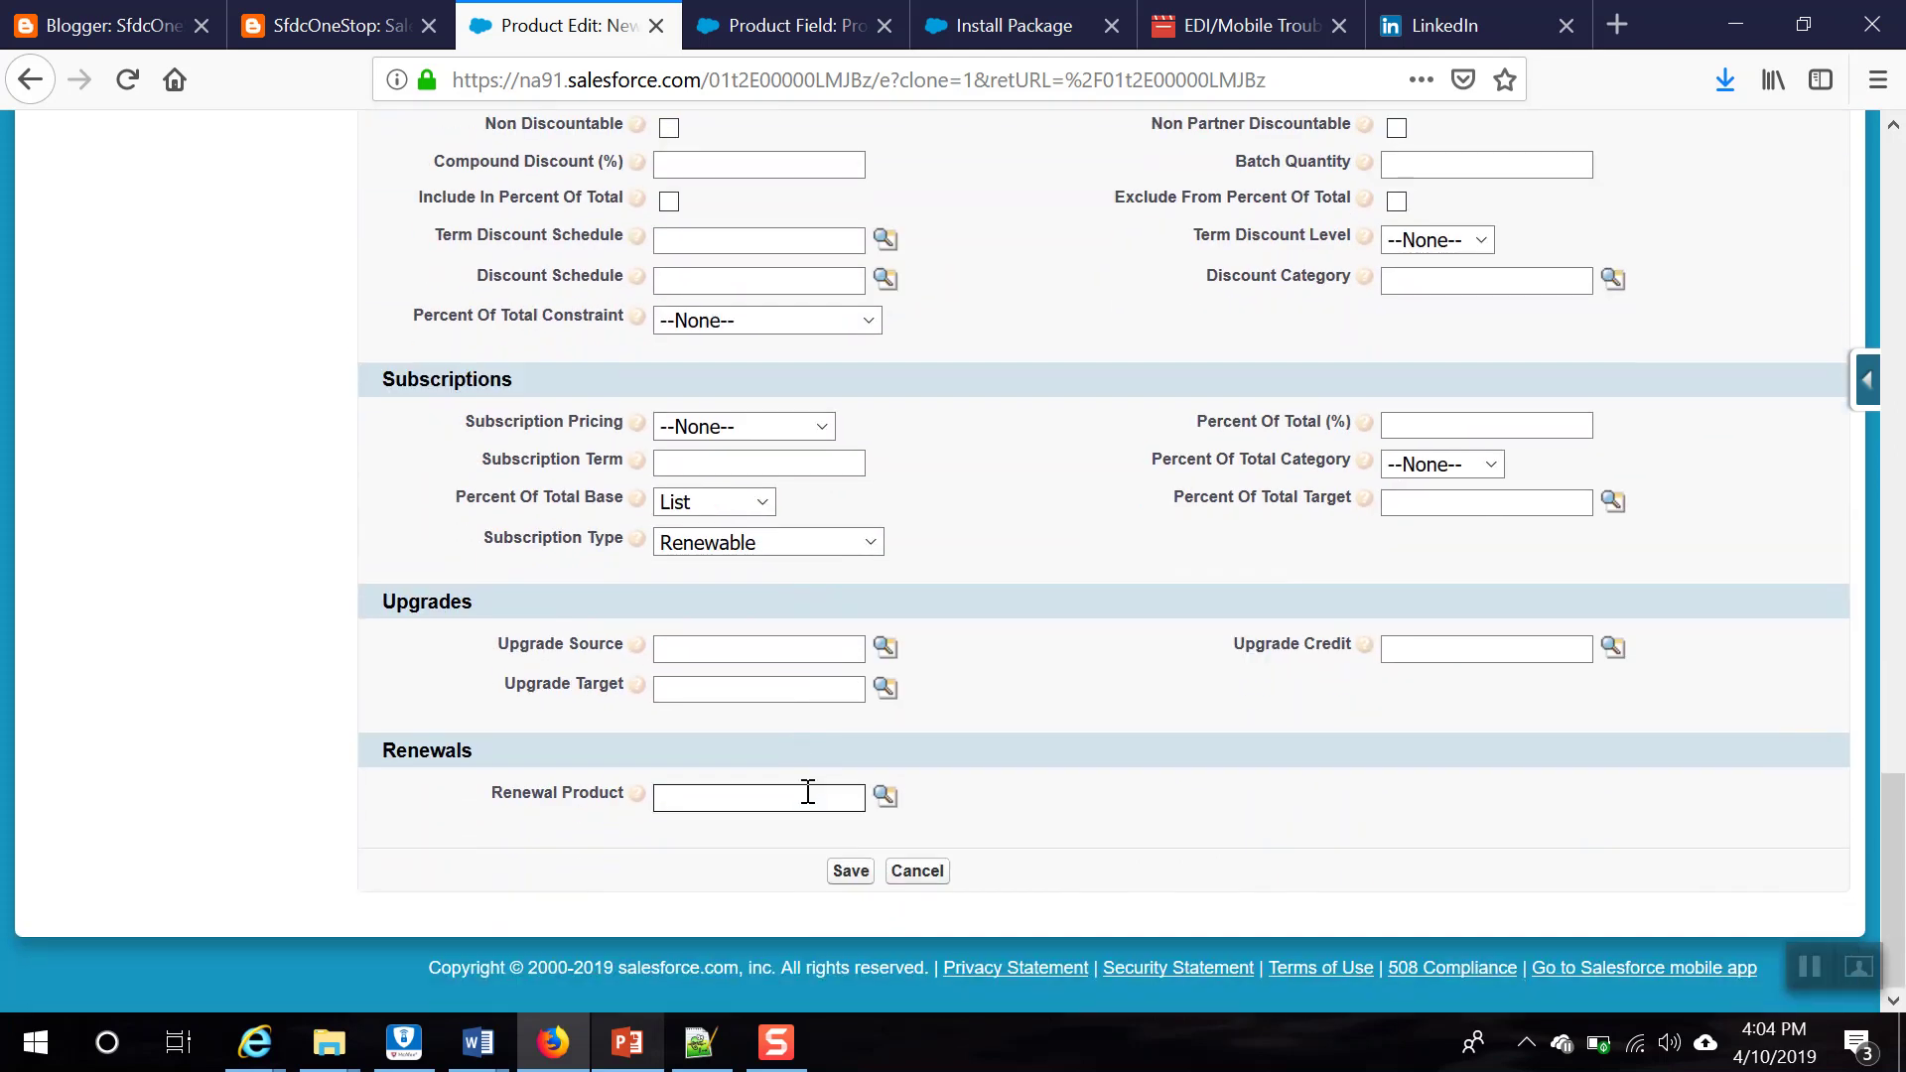
left_click(839, 883)
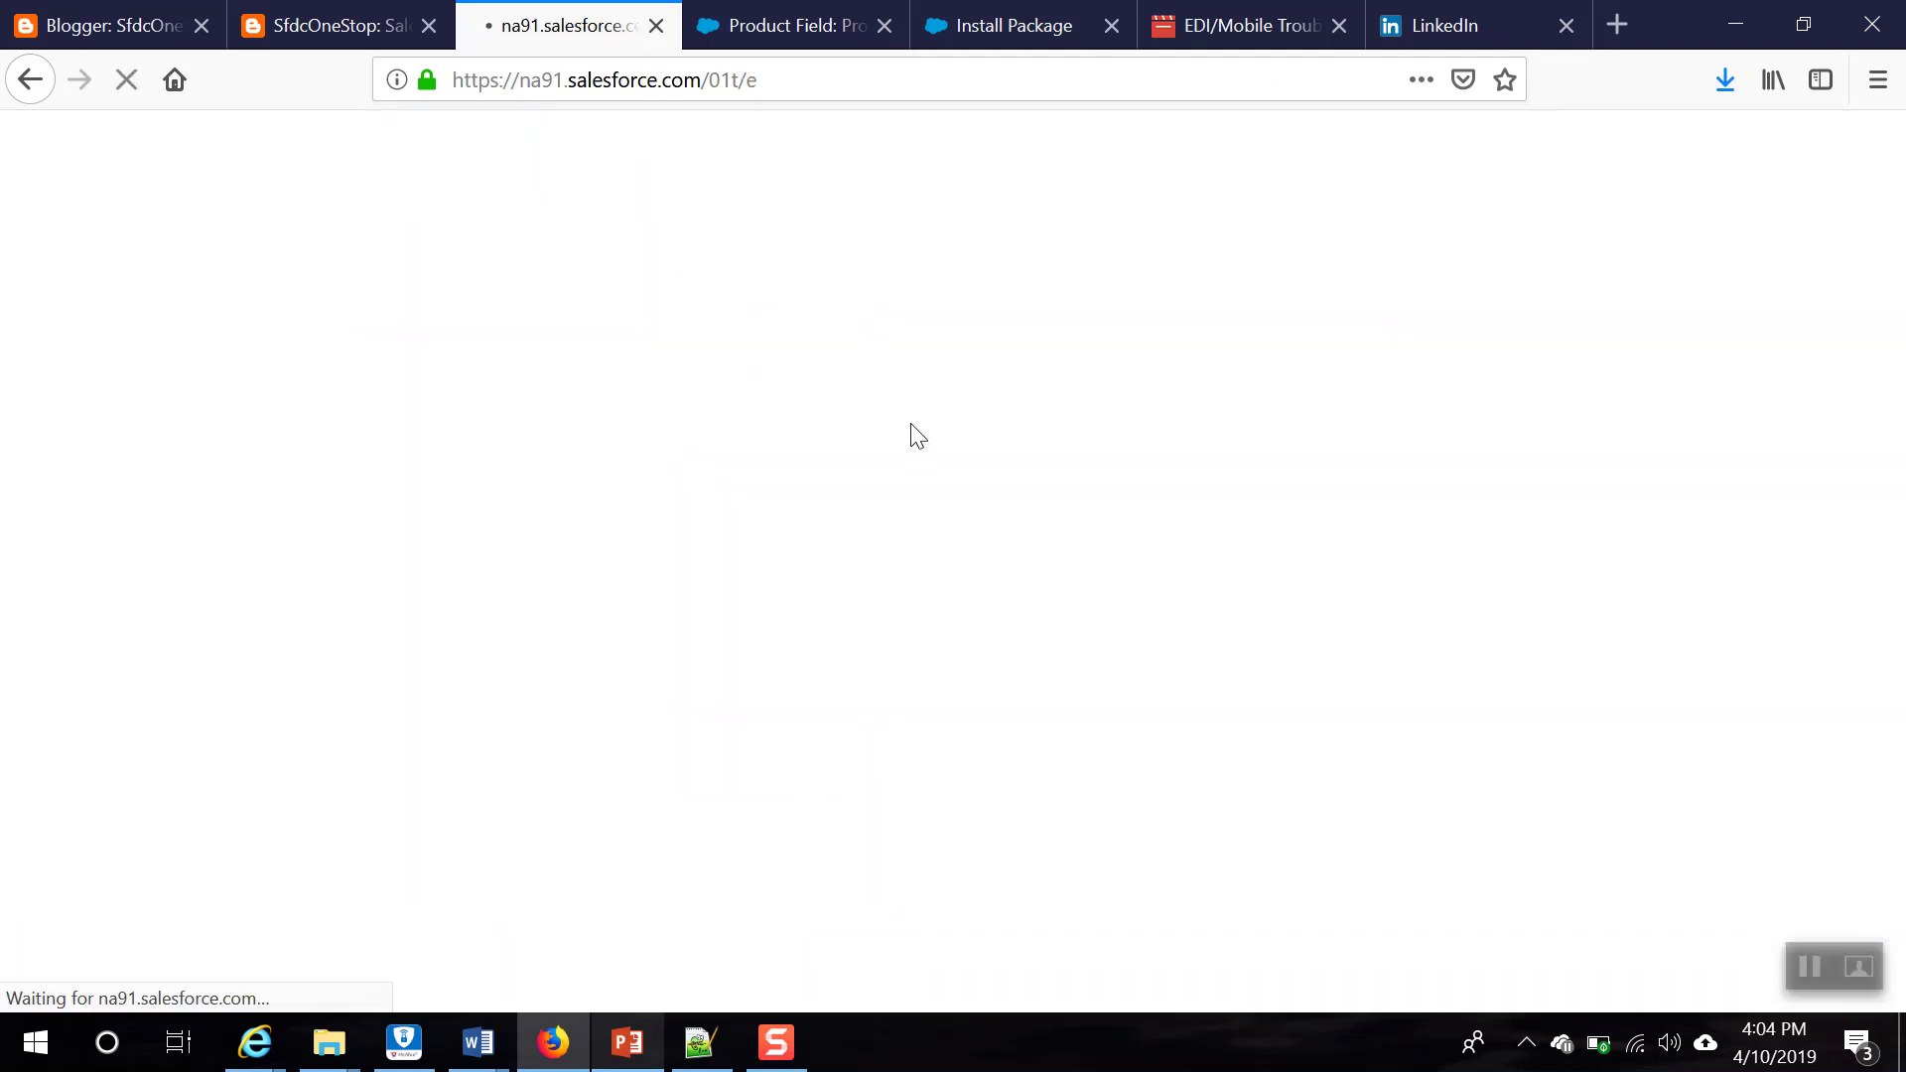
Step: Look up the Table Top price in the PowerPoint table and save 40 as the product's standard list price
scroll(401, 672, "down", 20)
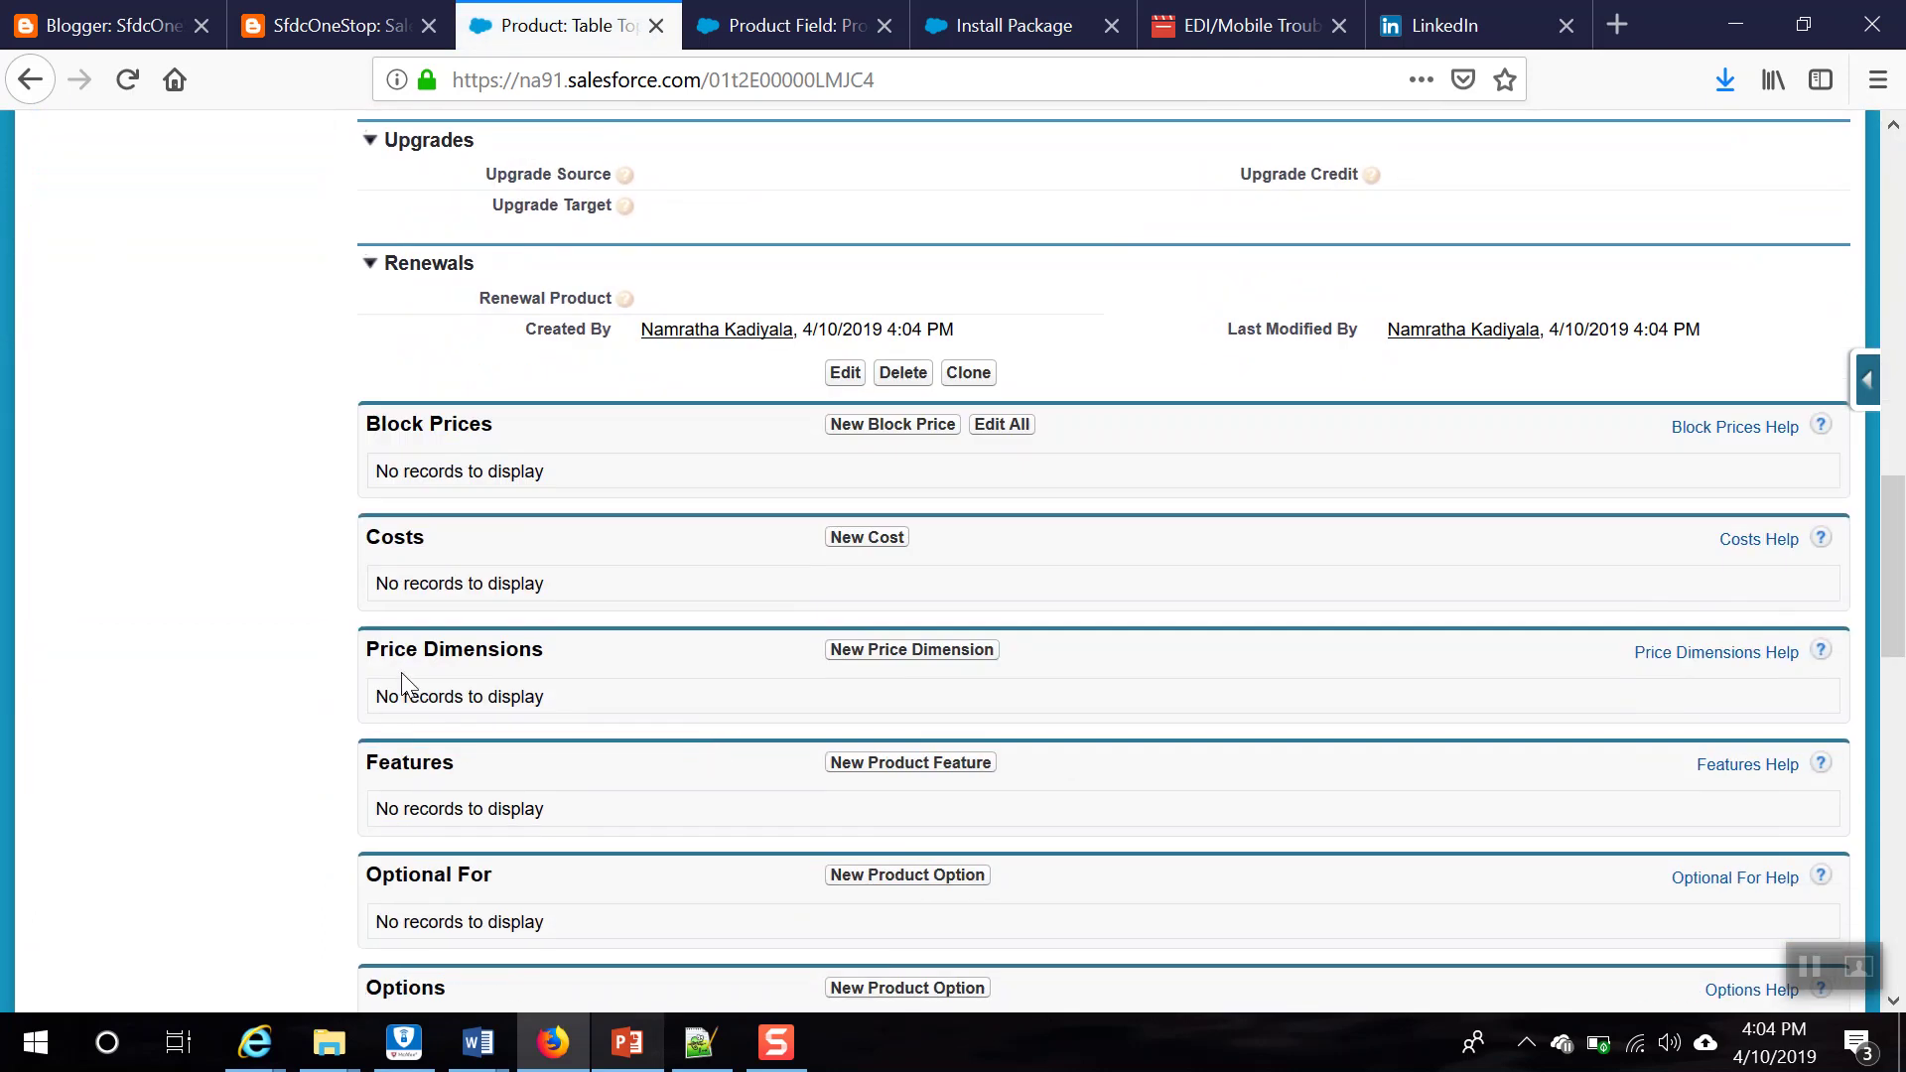
scroll(449, 794, "down", 4)
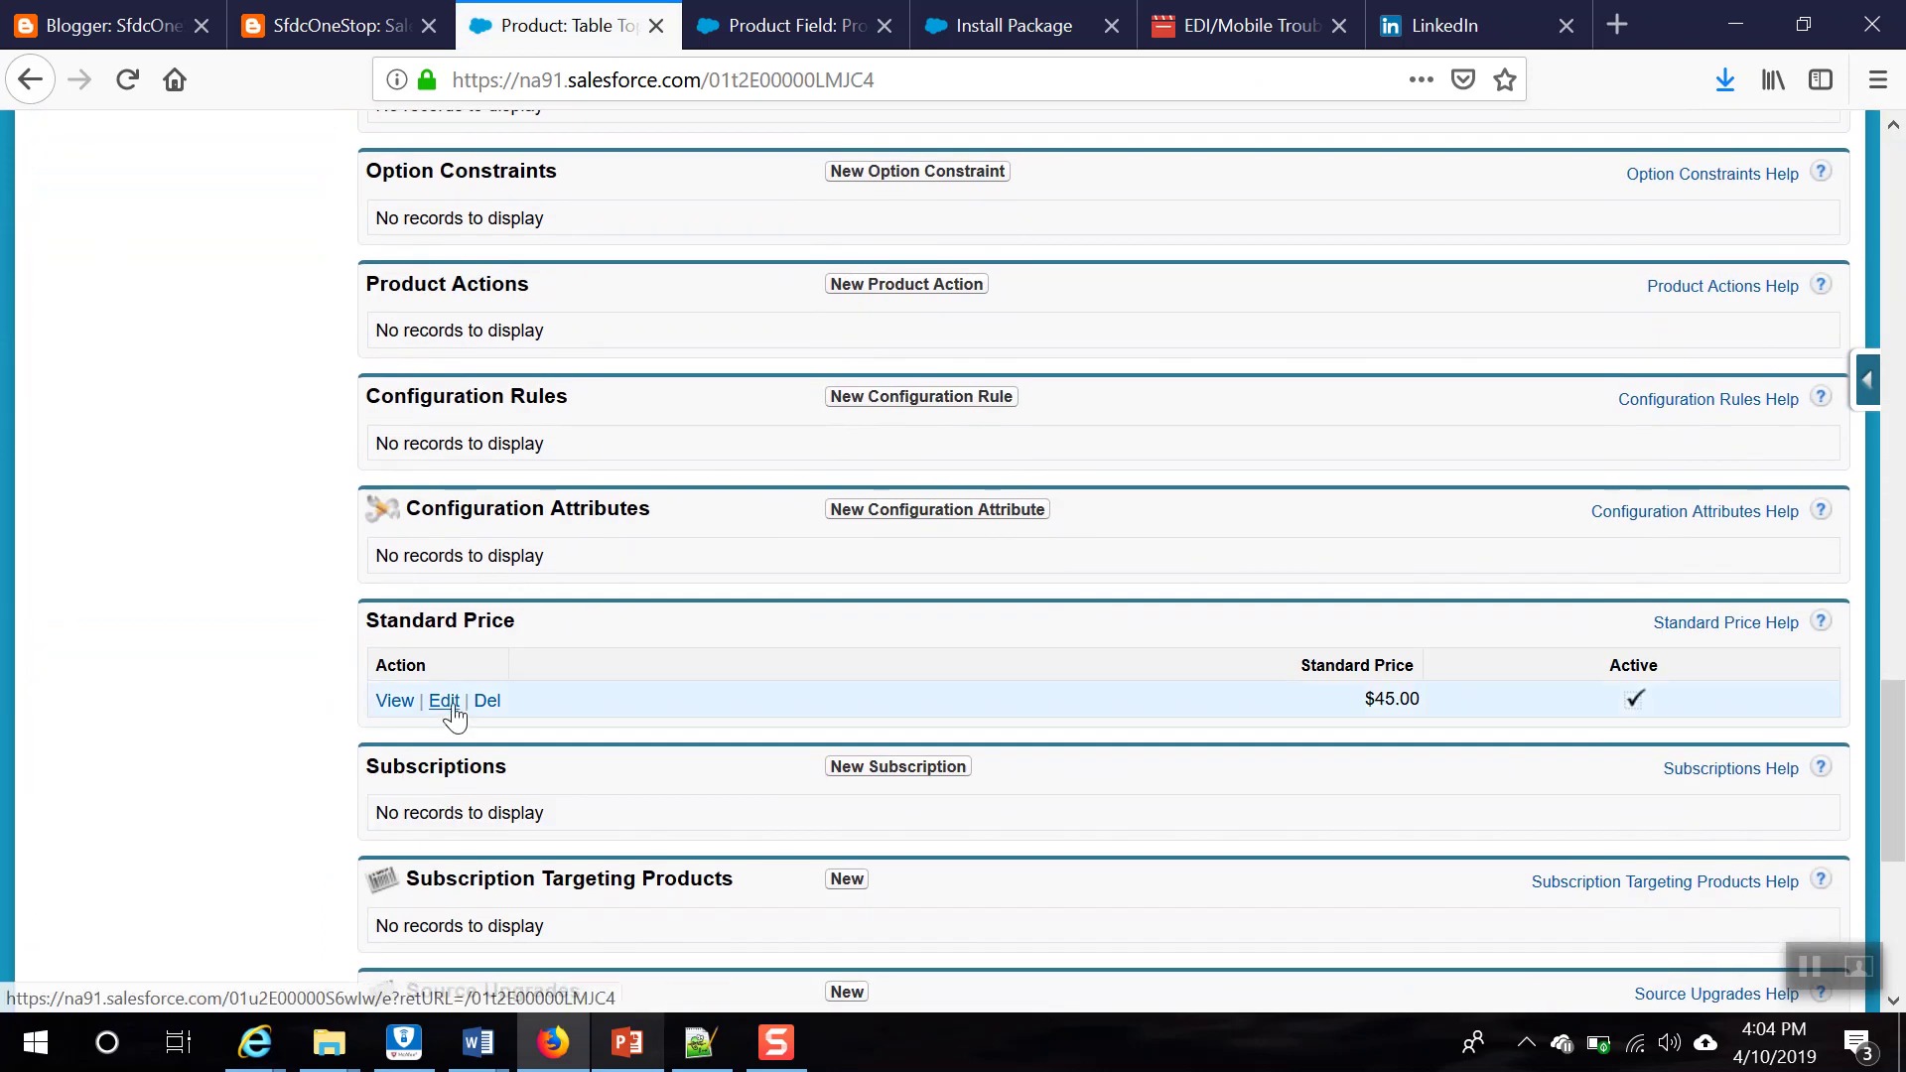
key("alt+Tab")
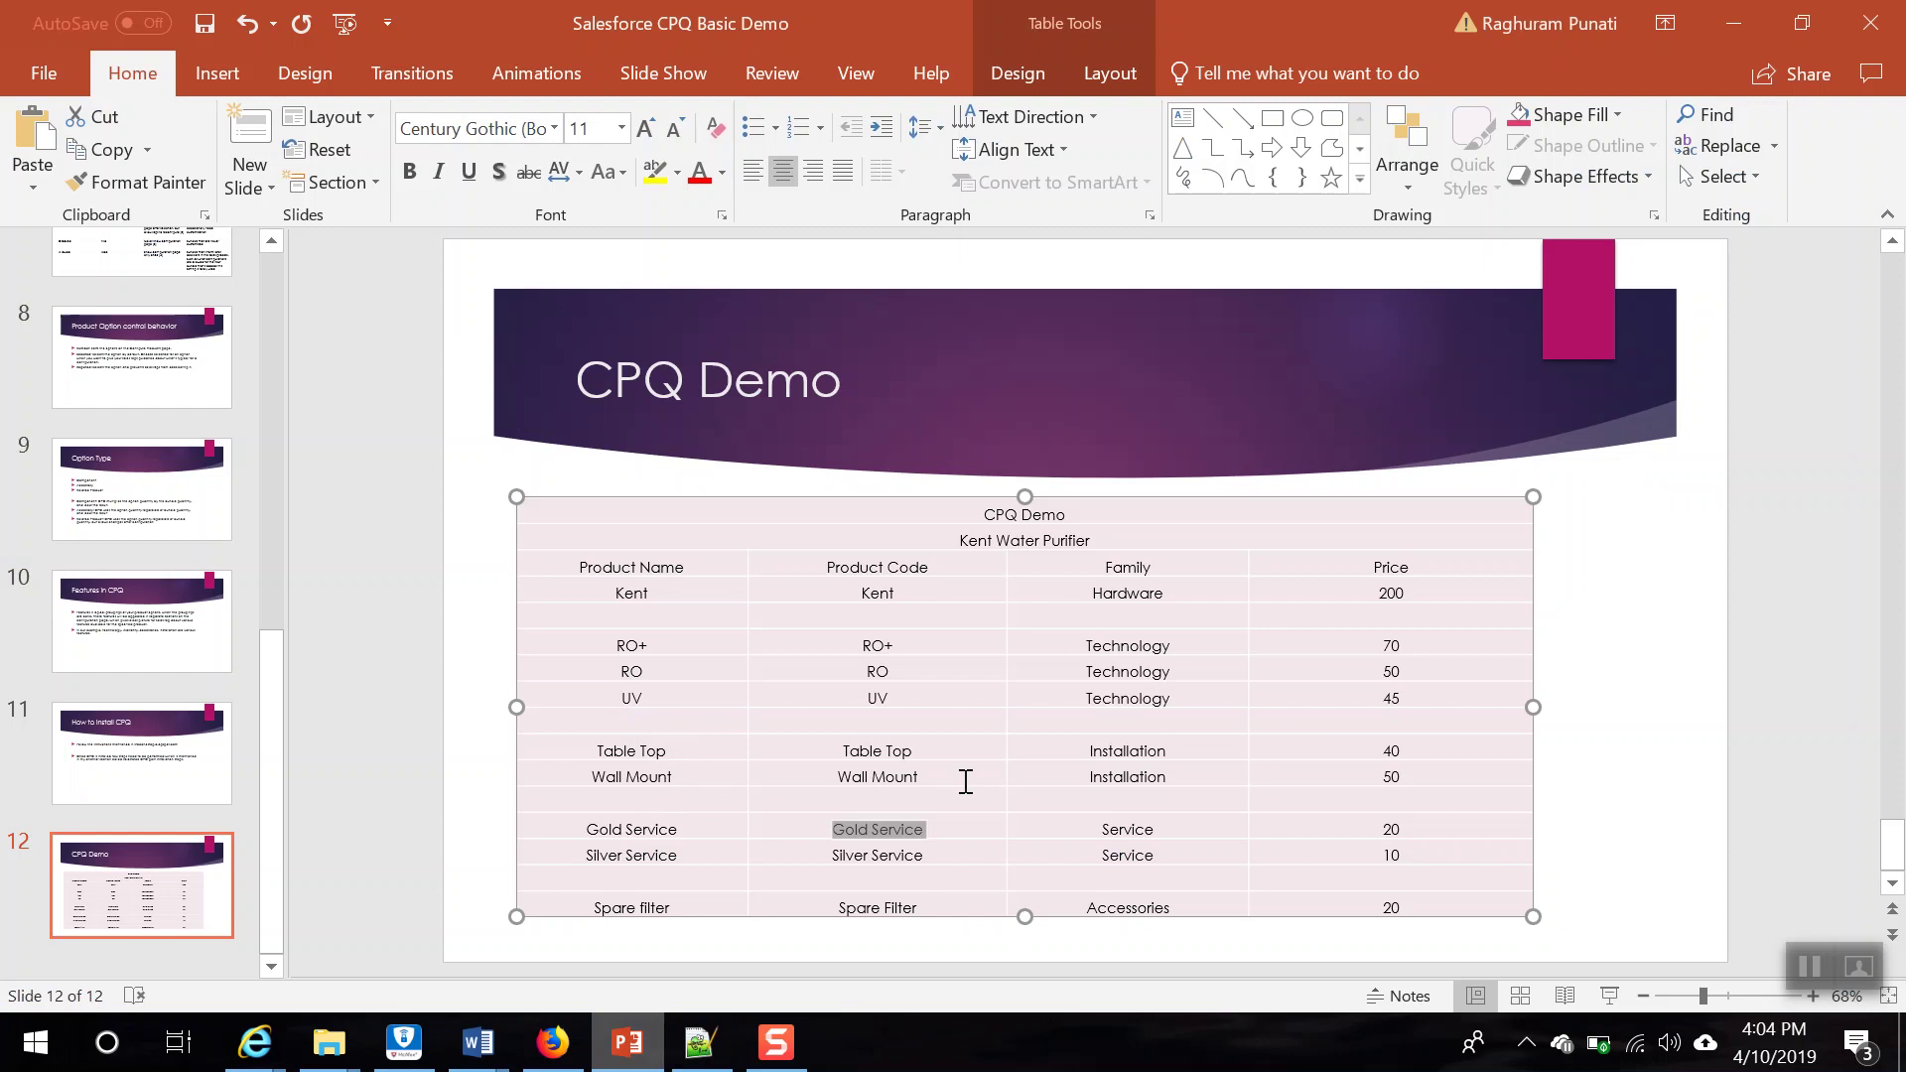
key("alt+Tab")
type("40")
left_click(706, 552)
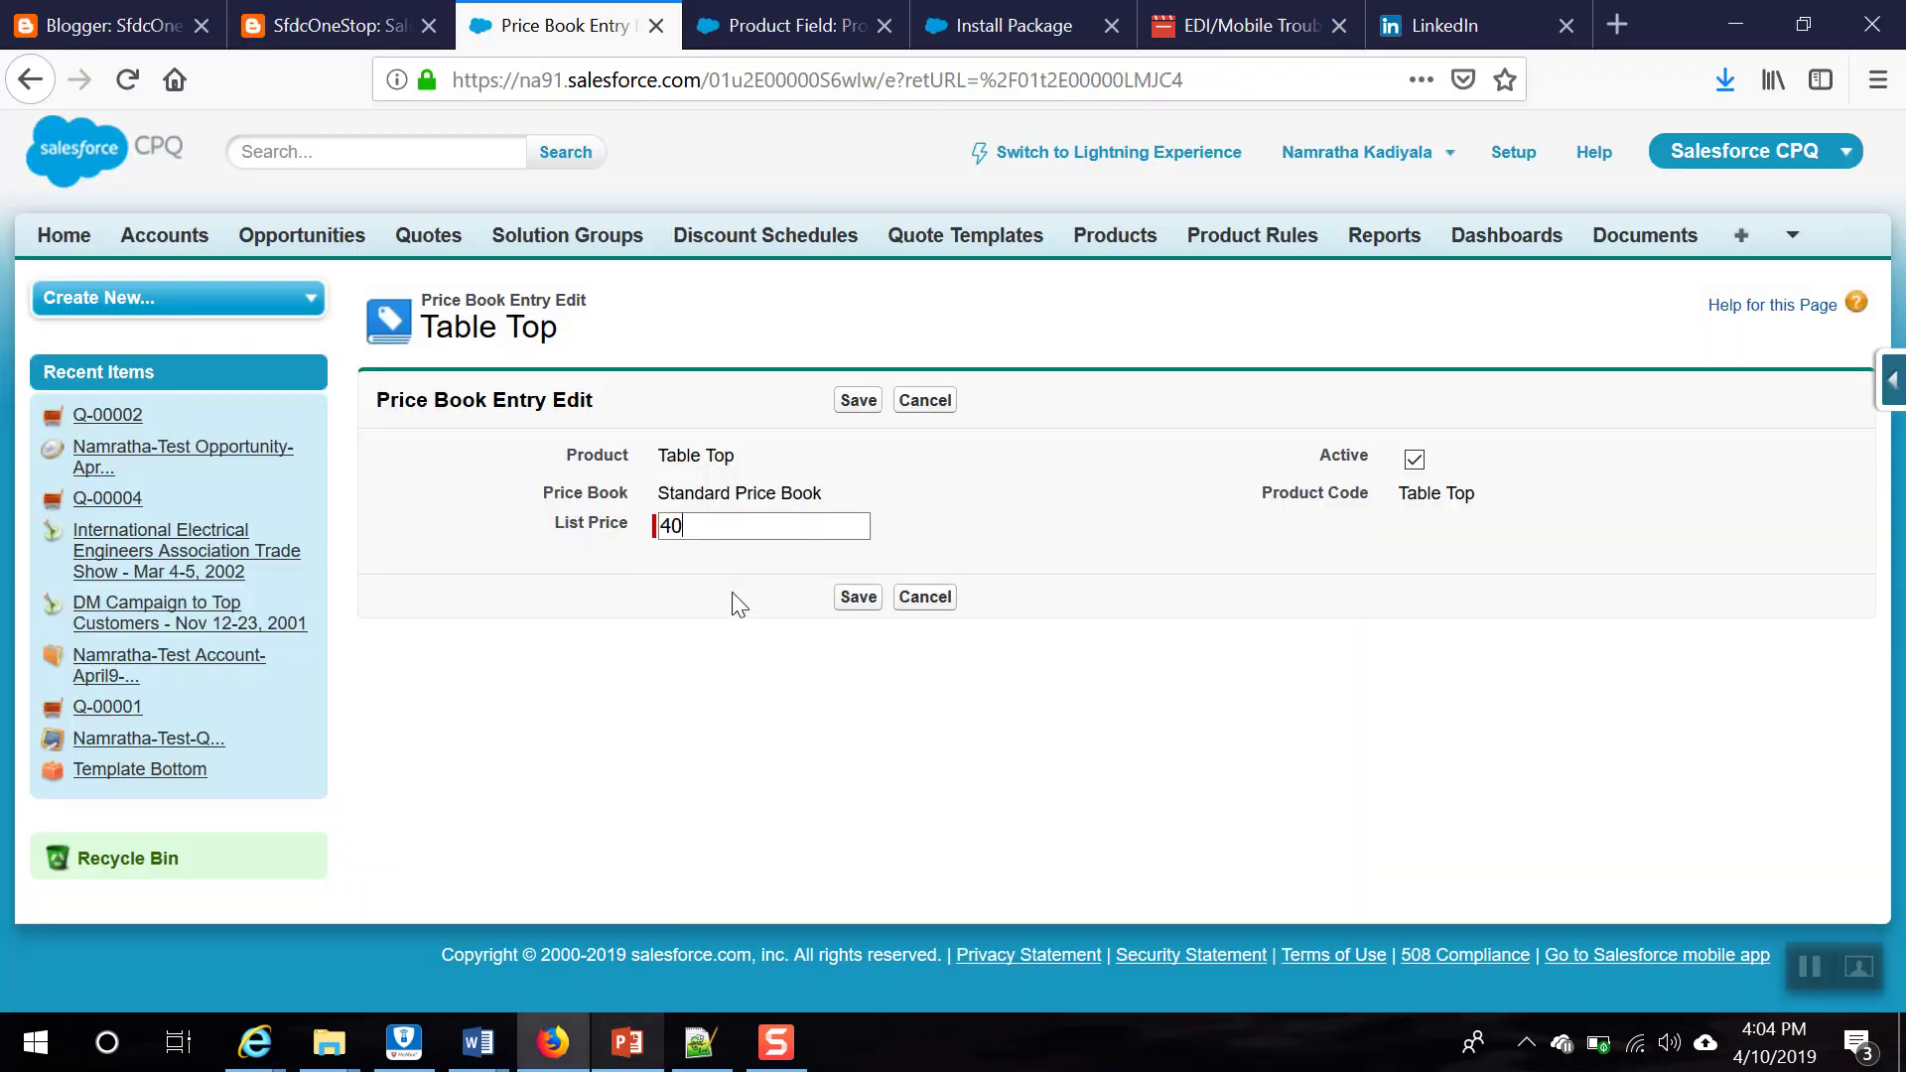
left_click(858, 597)
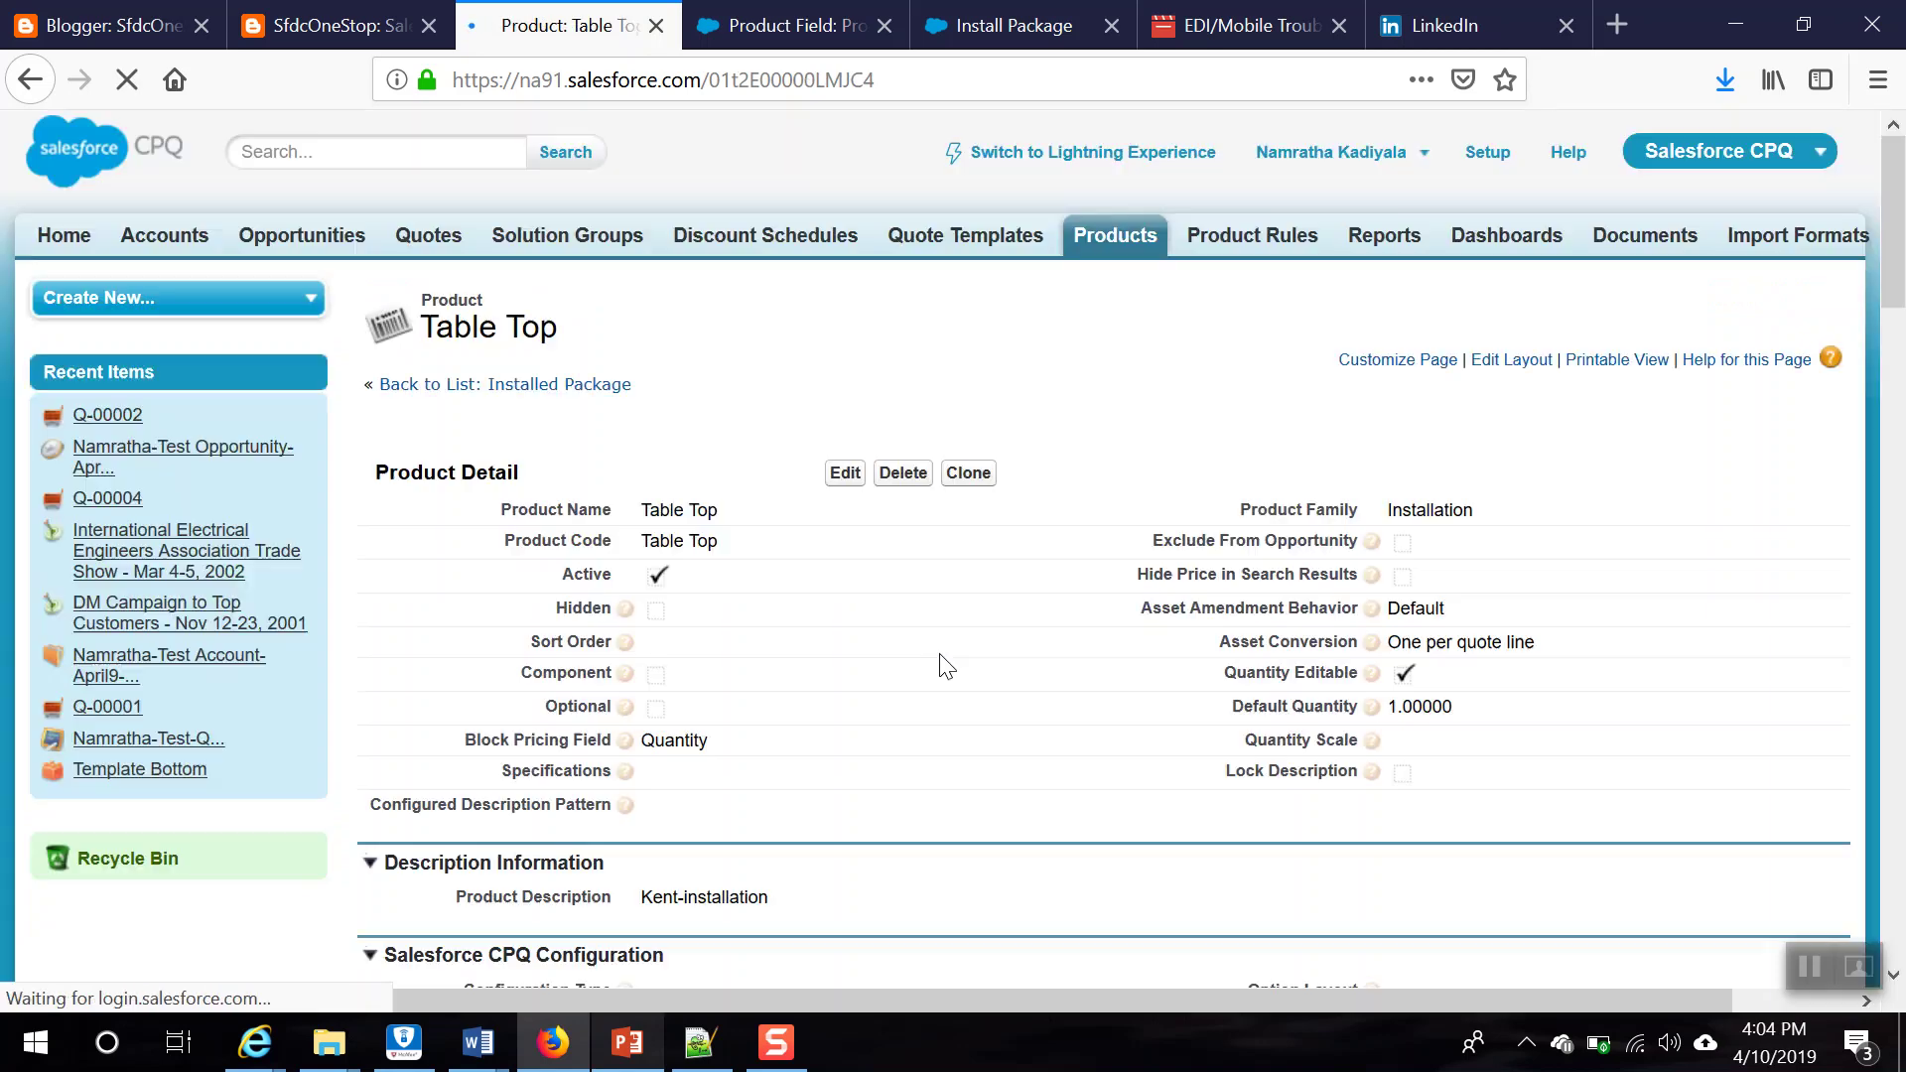
Step: Start a clone of the Table Top product and enter Wall Mount as product name and product code
left_click(970, 502)
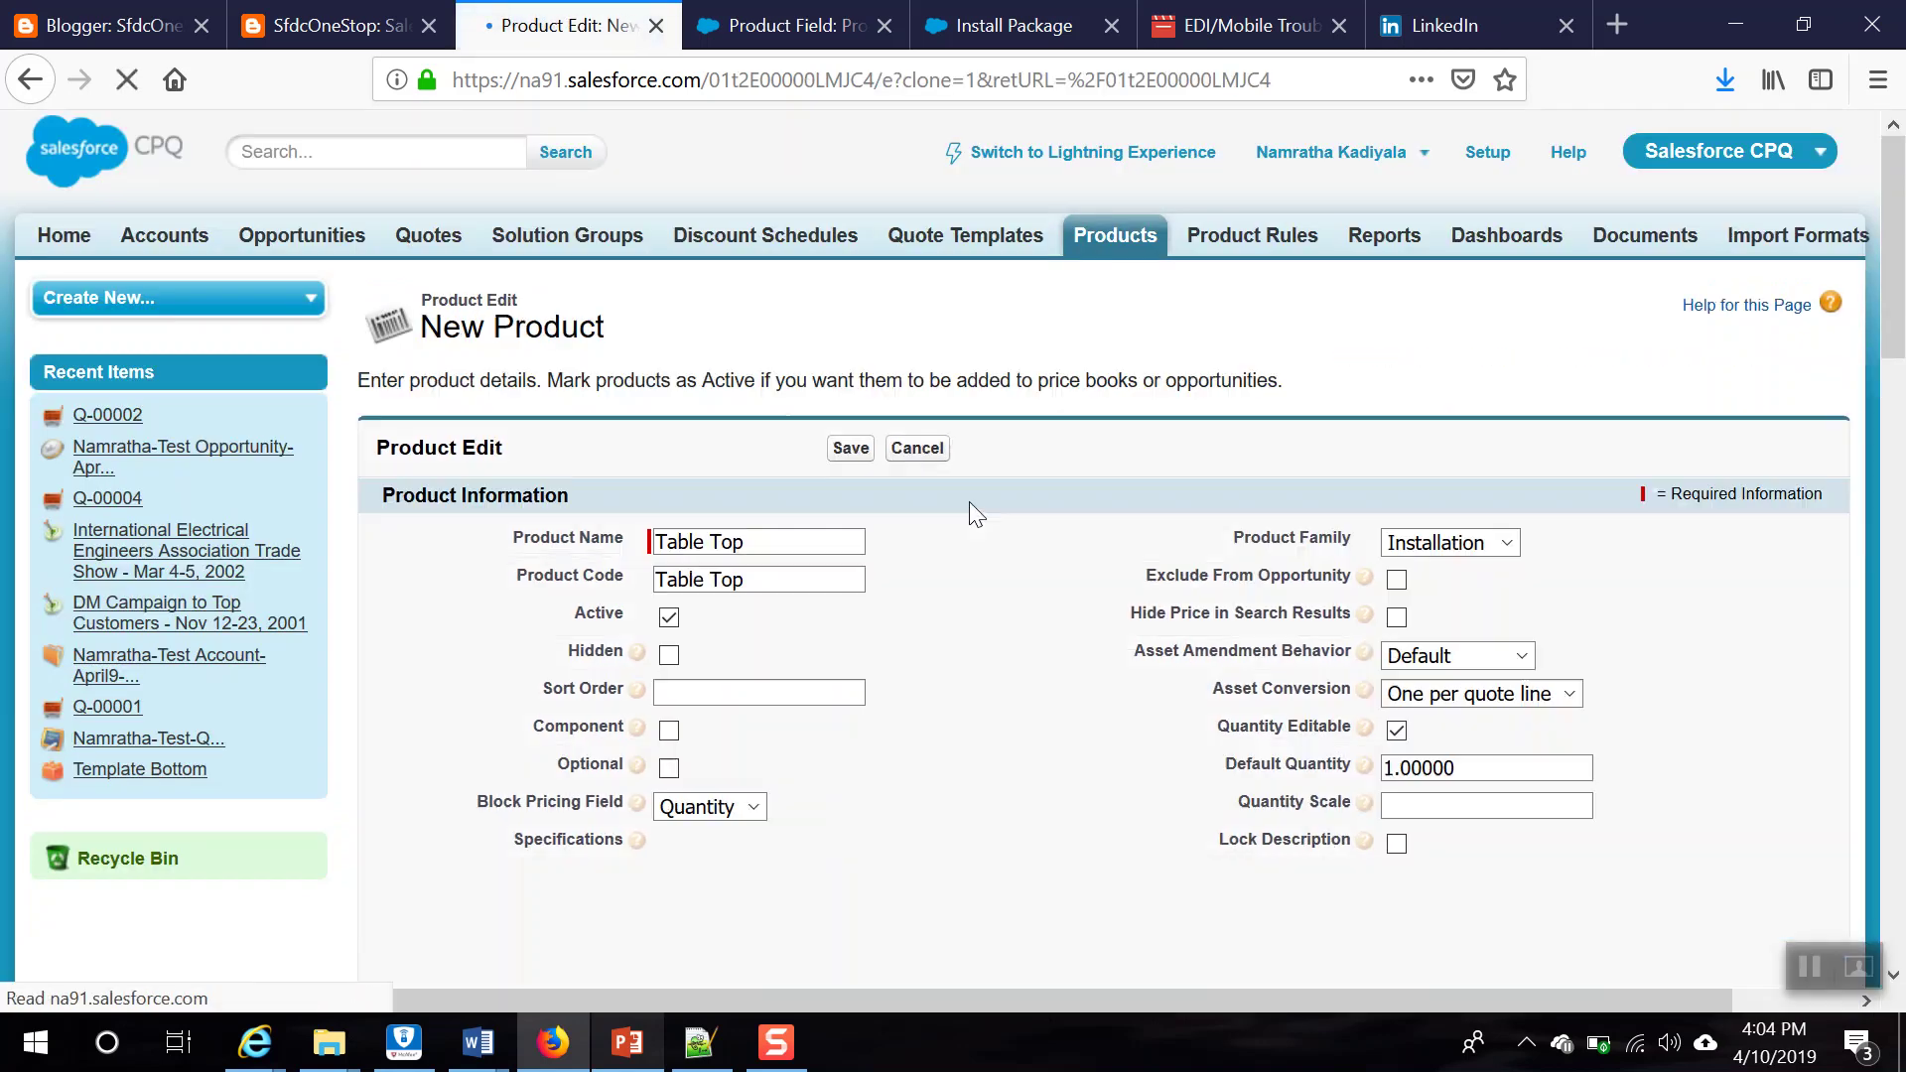
type("Wall")
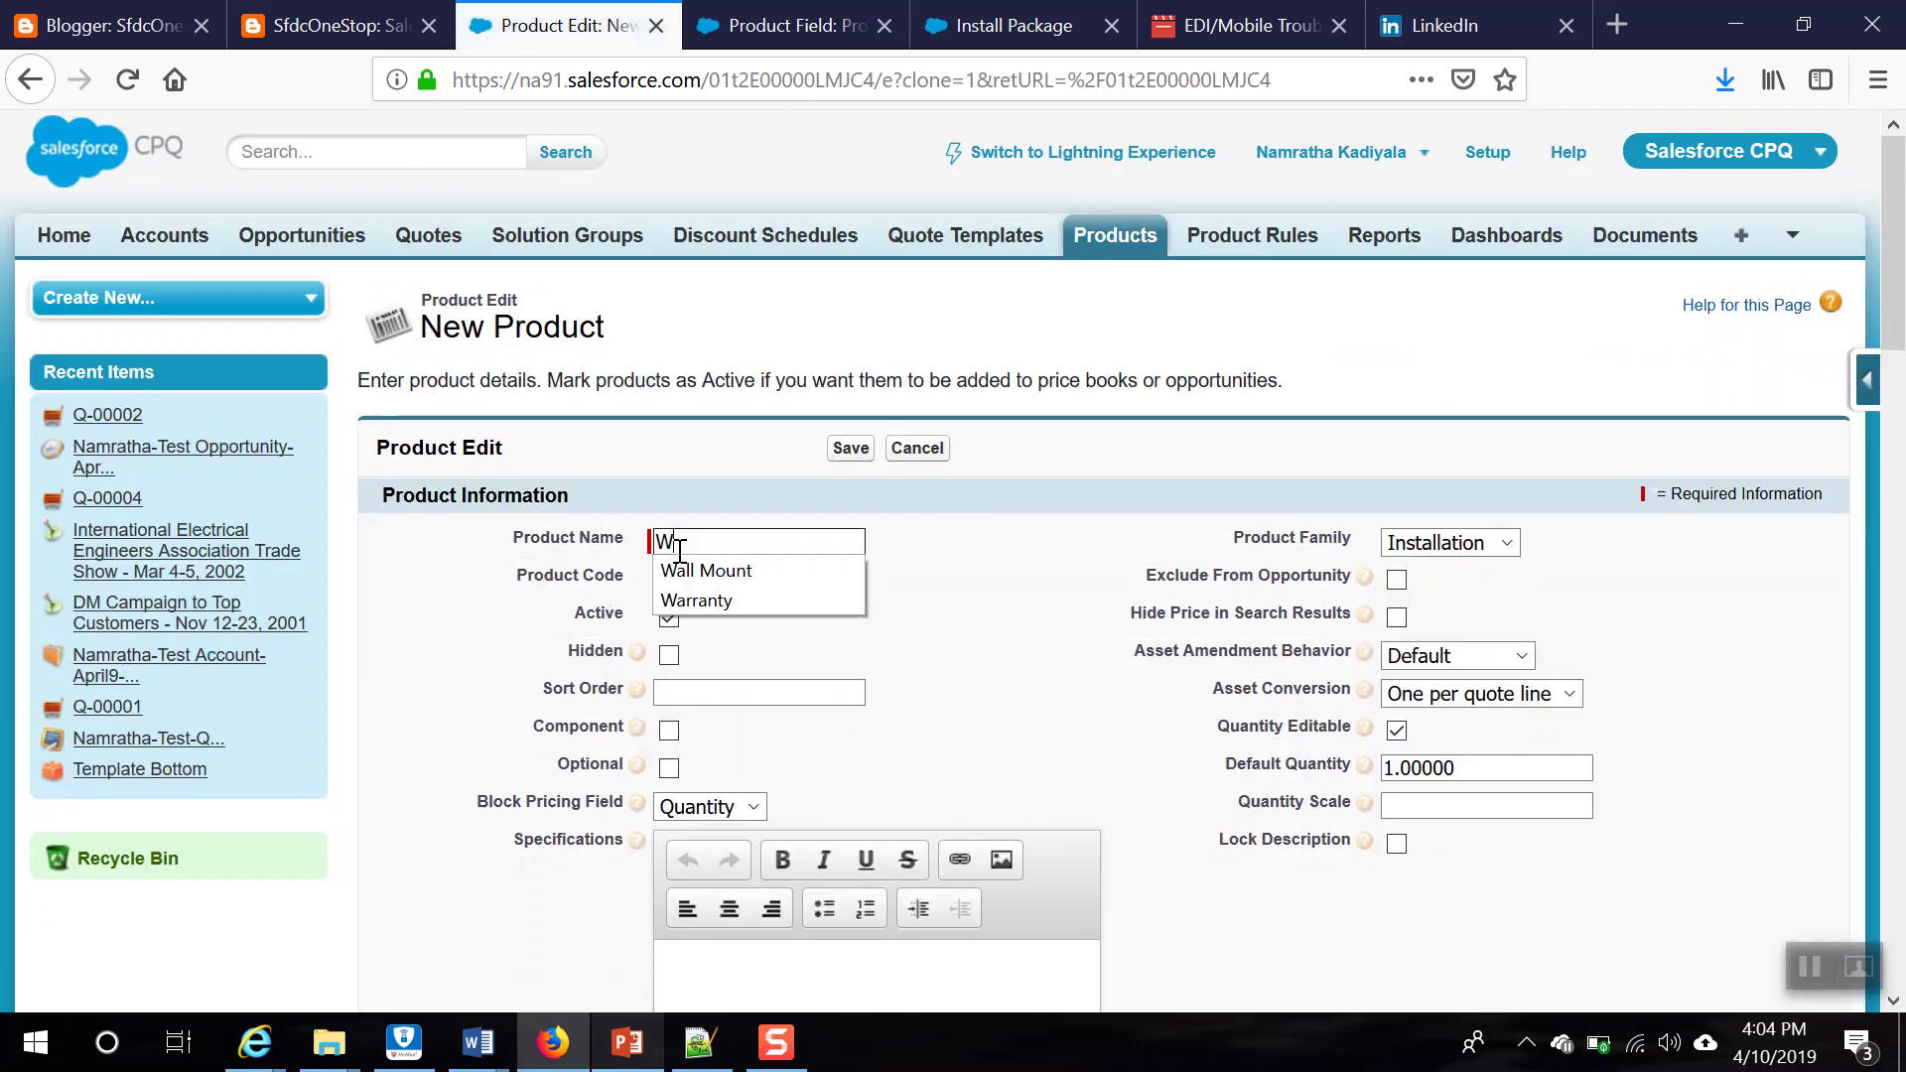
left_click(730, 574)
triple_click(724, 581)
type("Wall Mount")
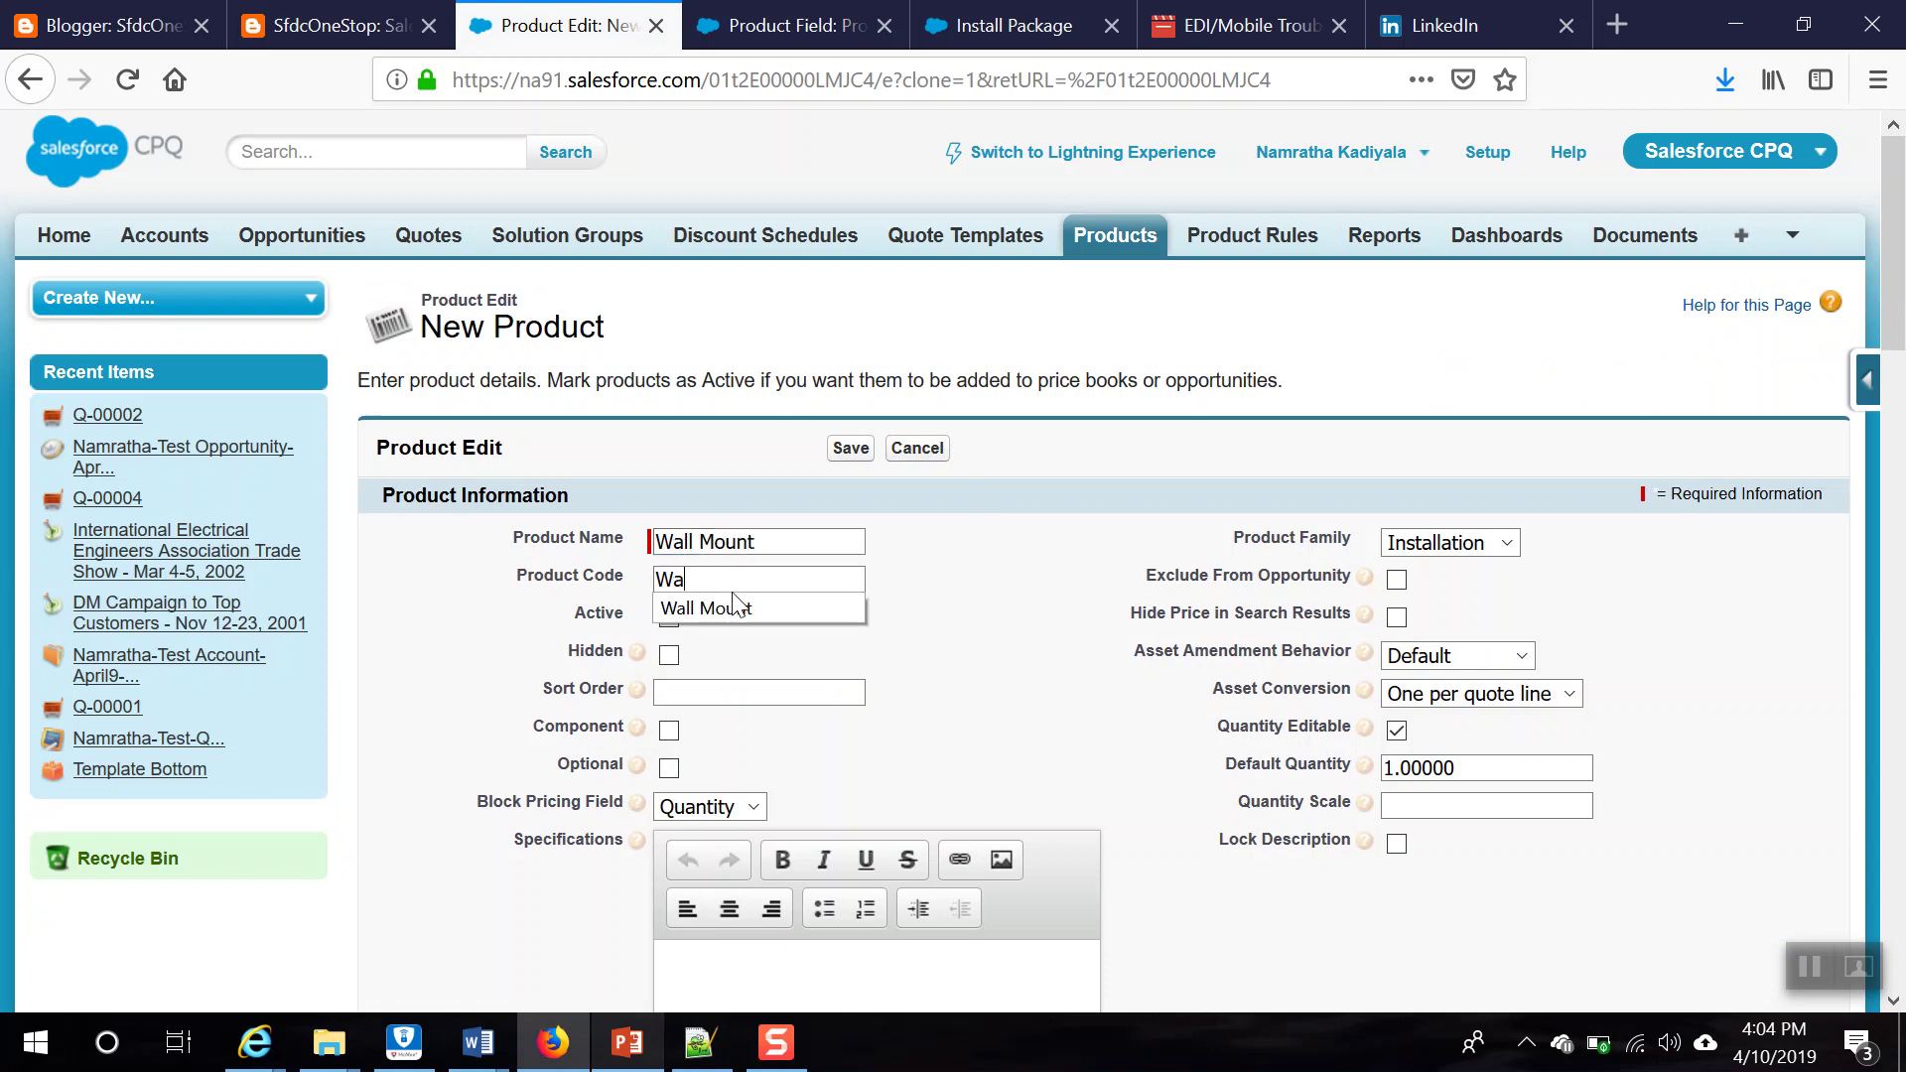
left_click(731, 610)
Step: Extend the Wall Mount product's description to Kent-installation-wall mount and save the product
scroll(889, 731, "down", 10)
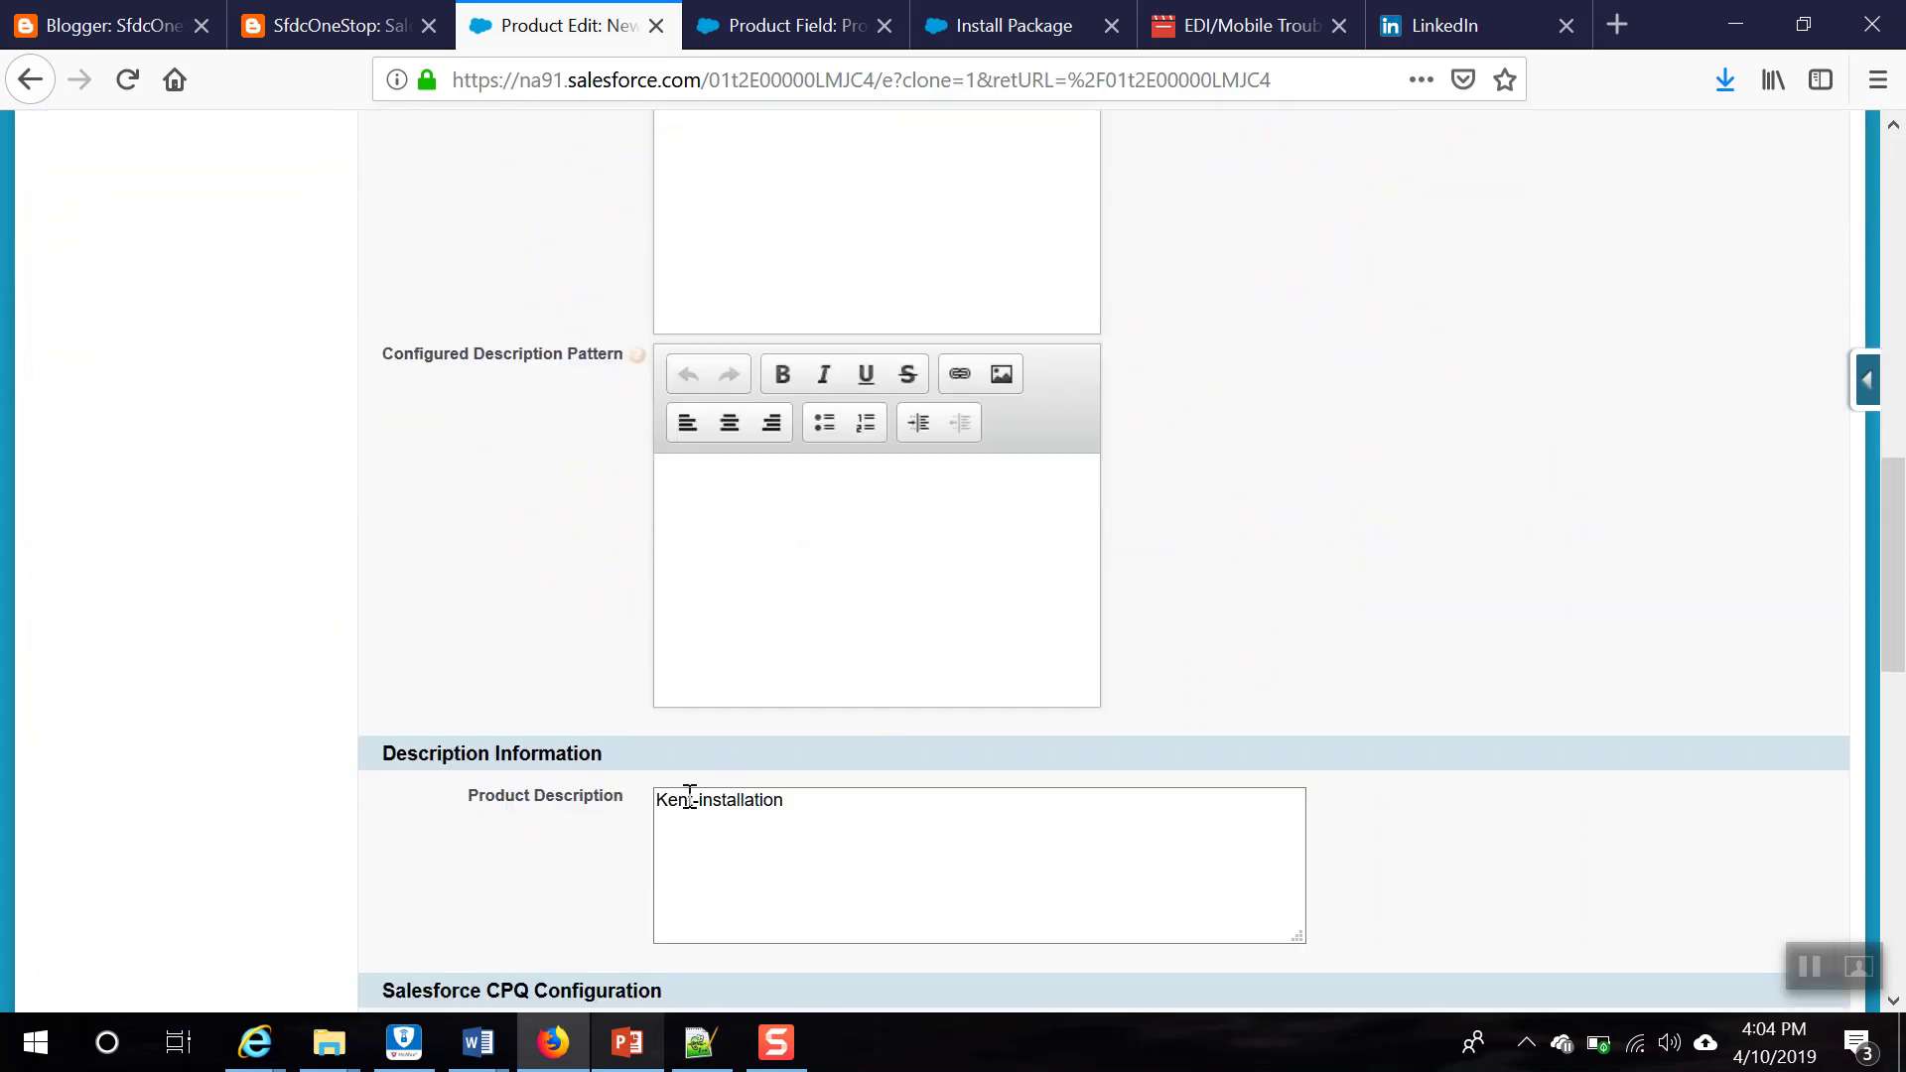
left_click(801, 801)
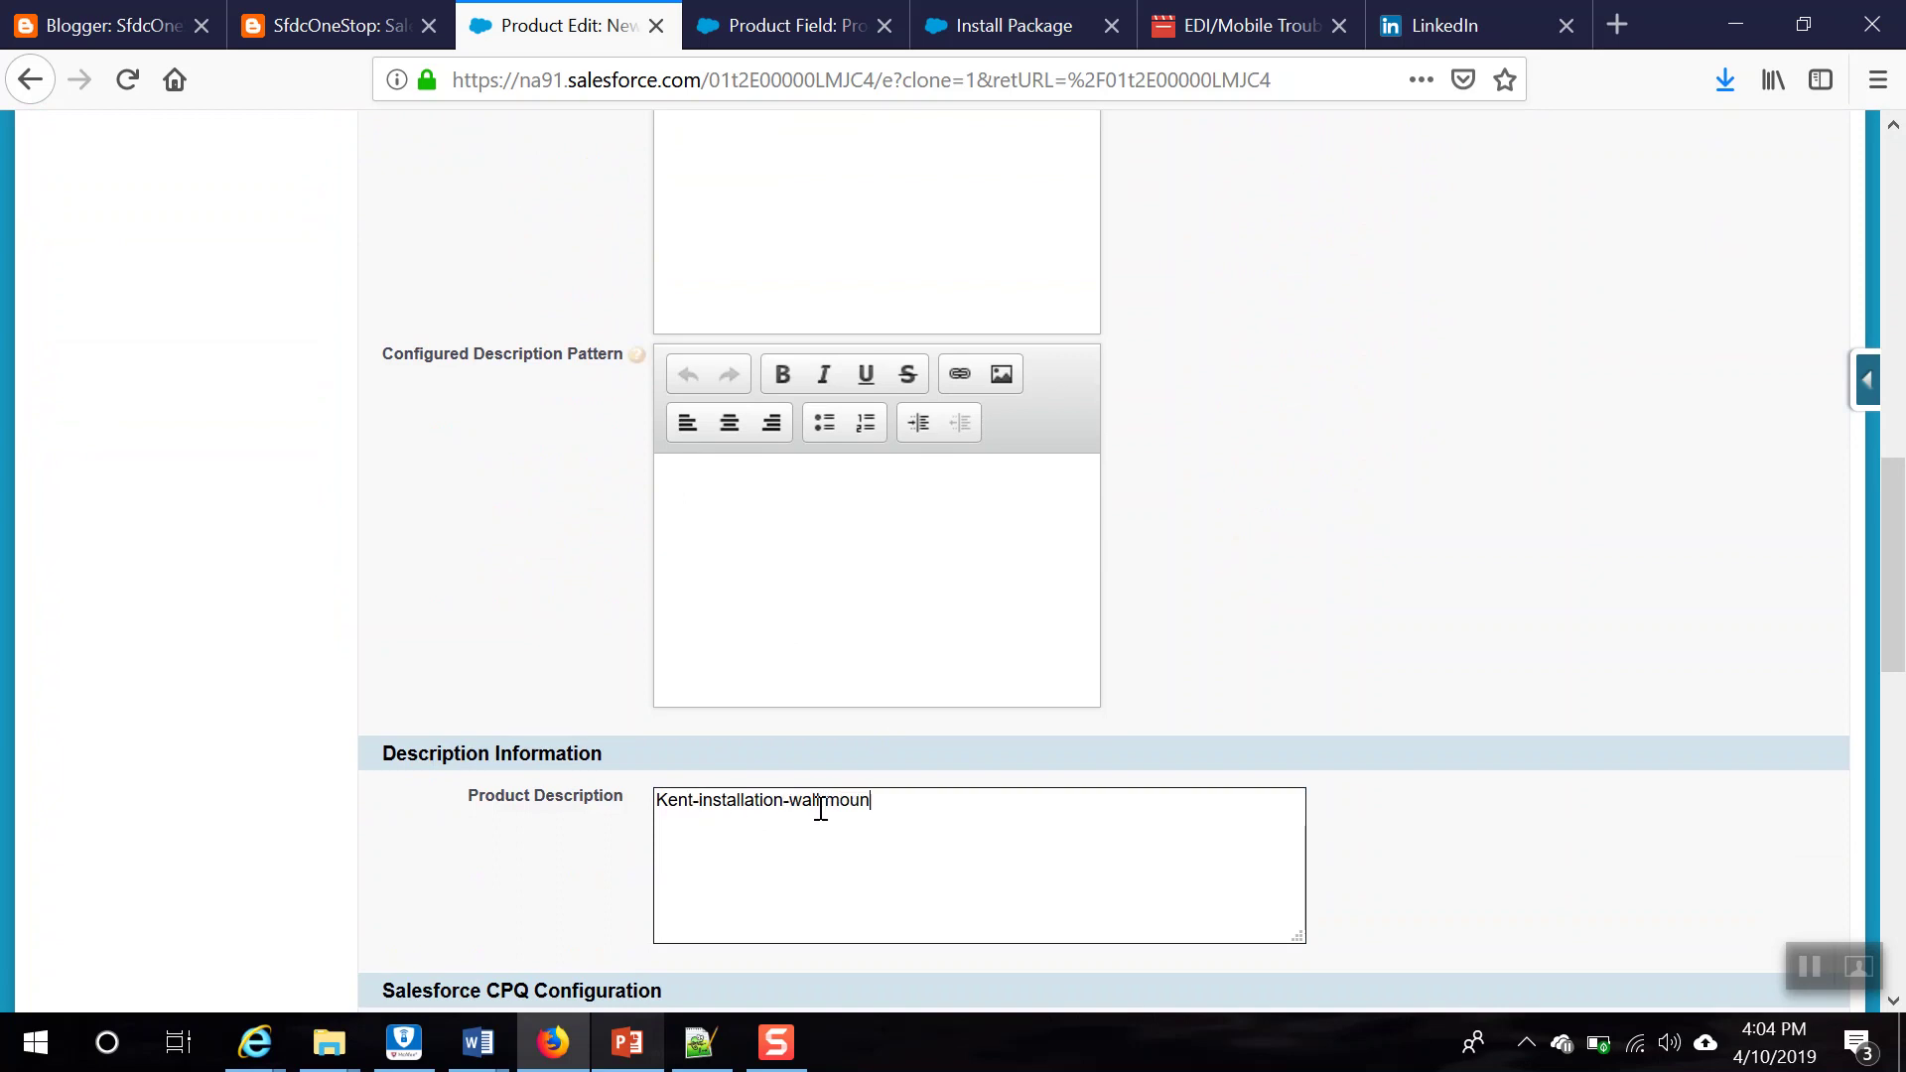
scroll(779, 711, "down", 6)
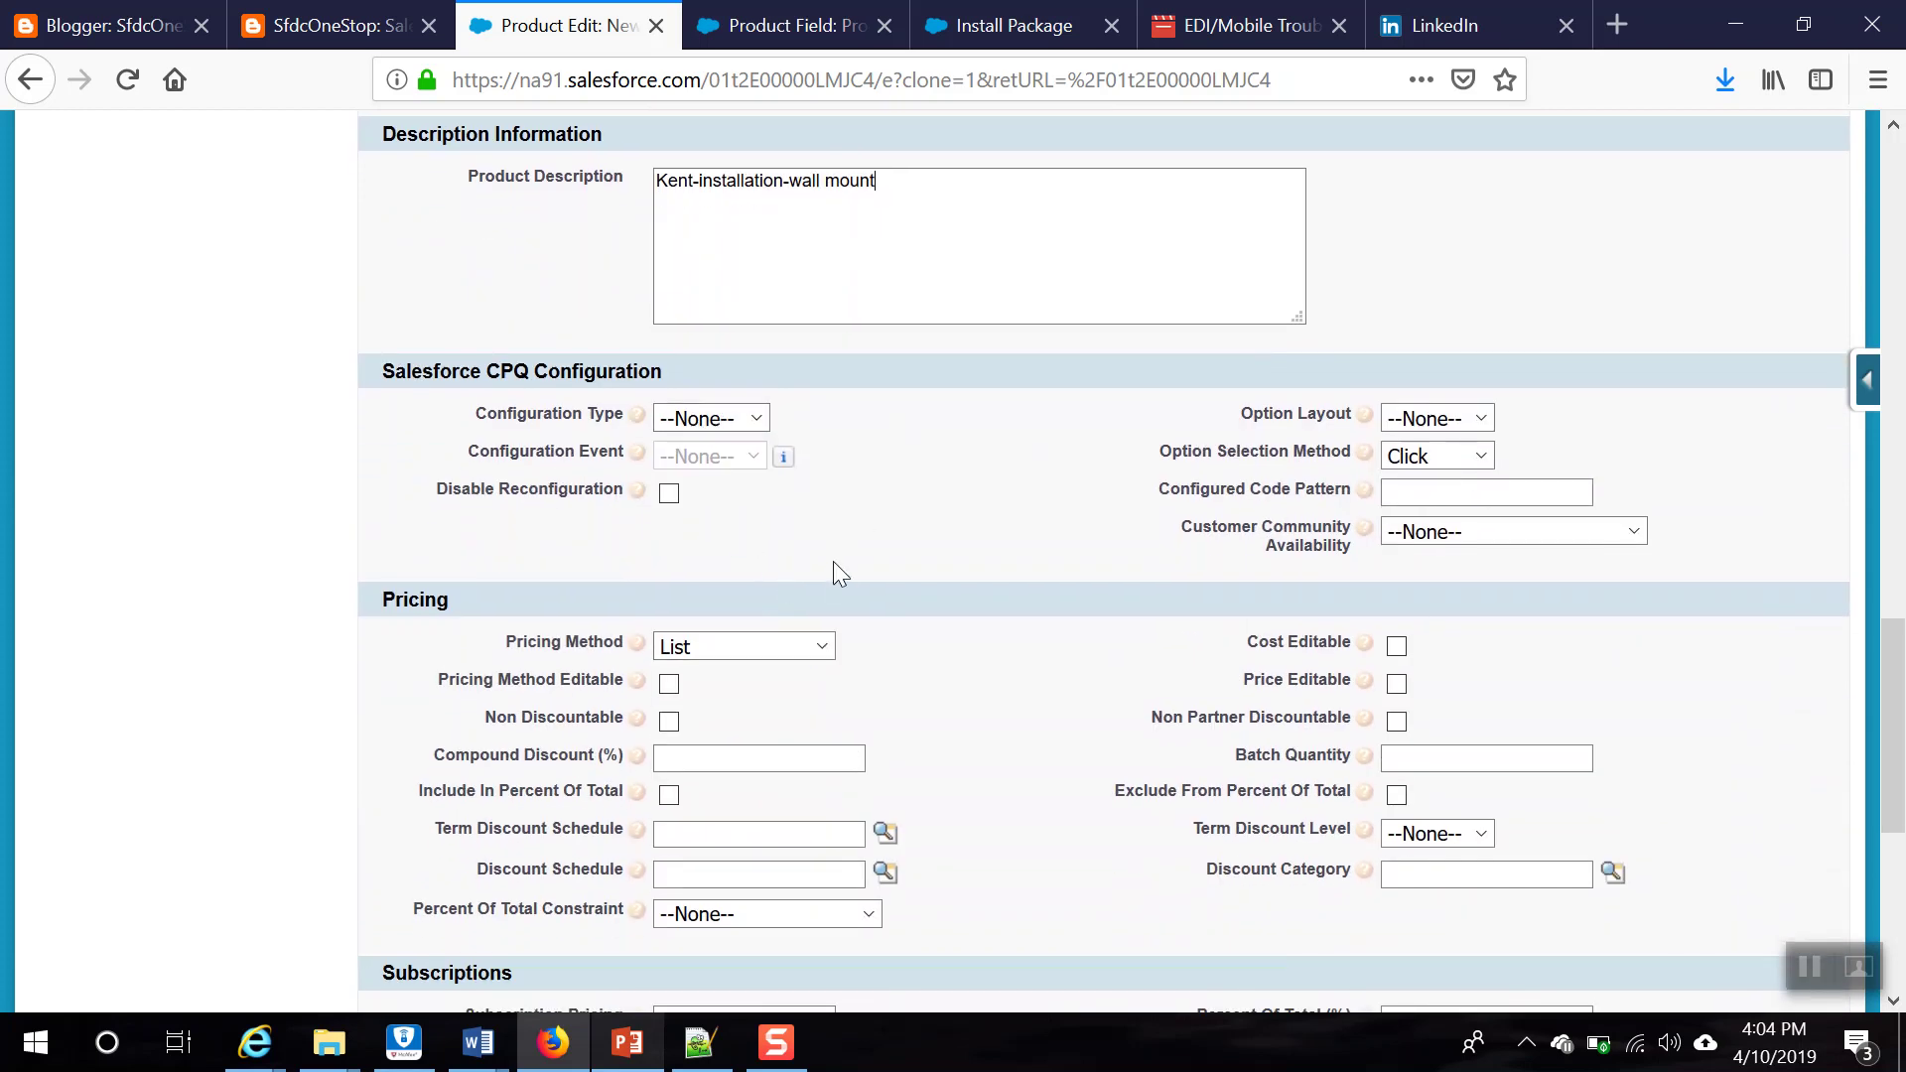
scroll(836, 556, "down", 6)
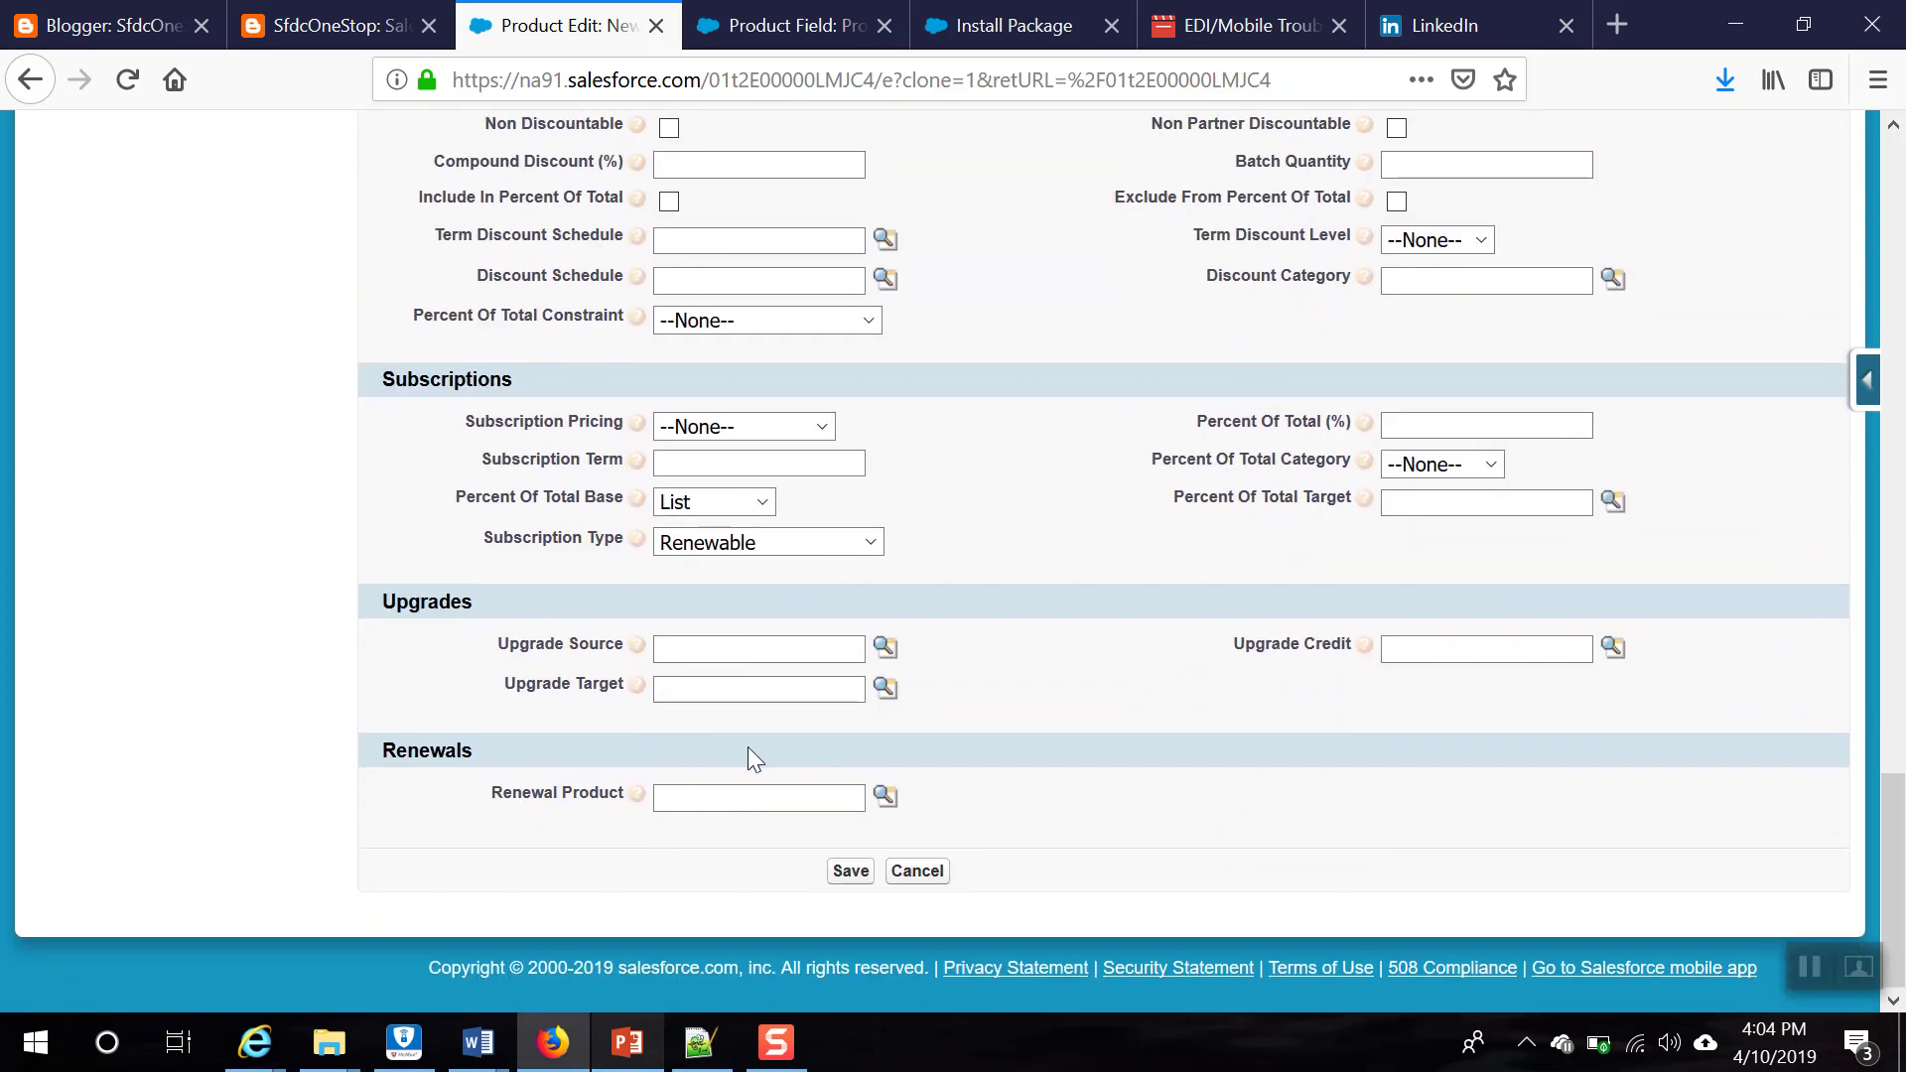
left_click(851, 873)
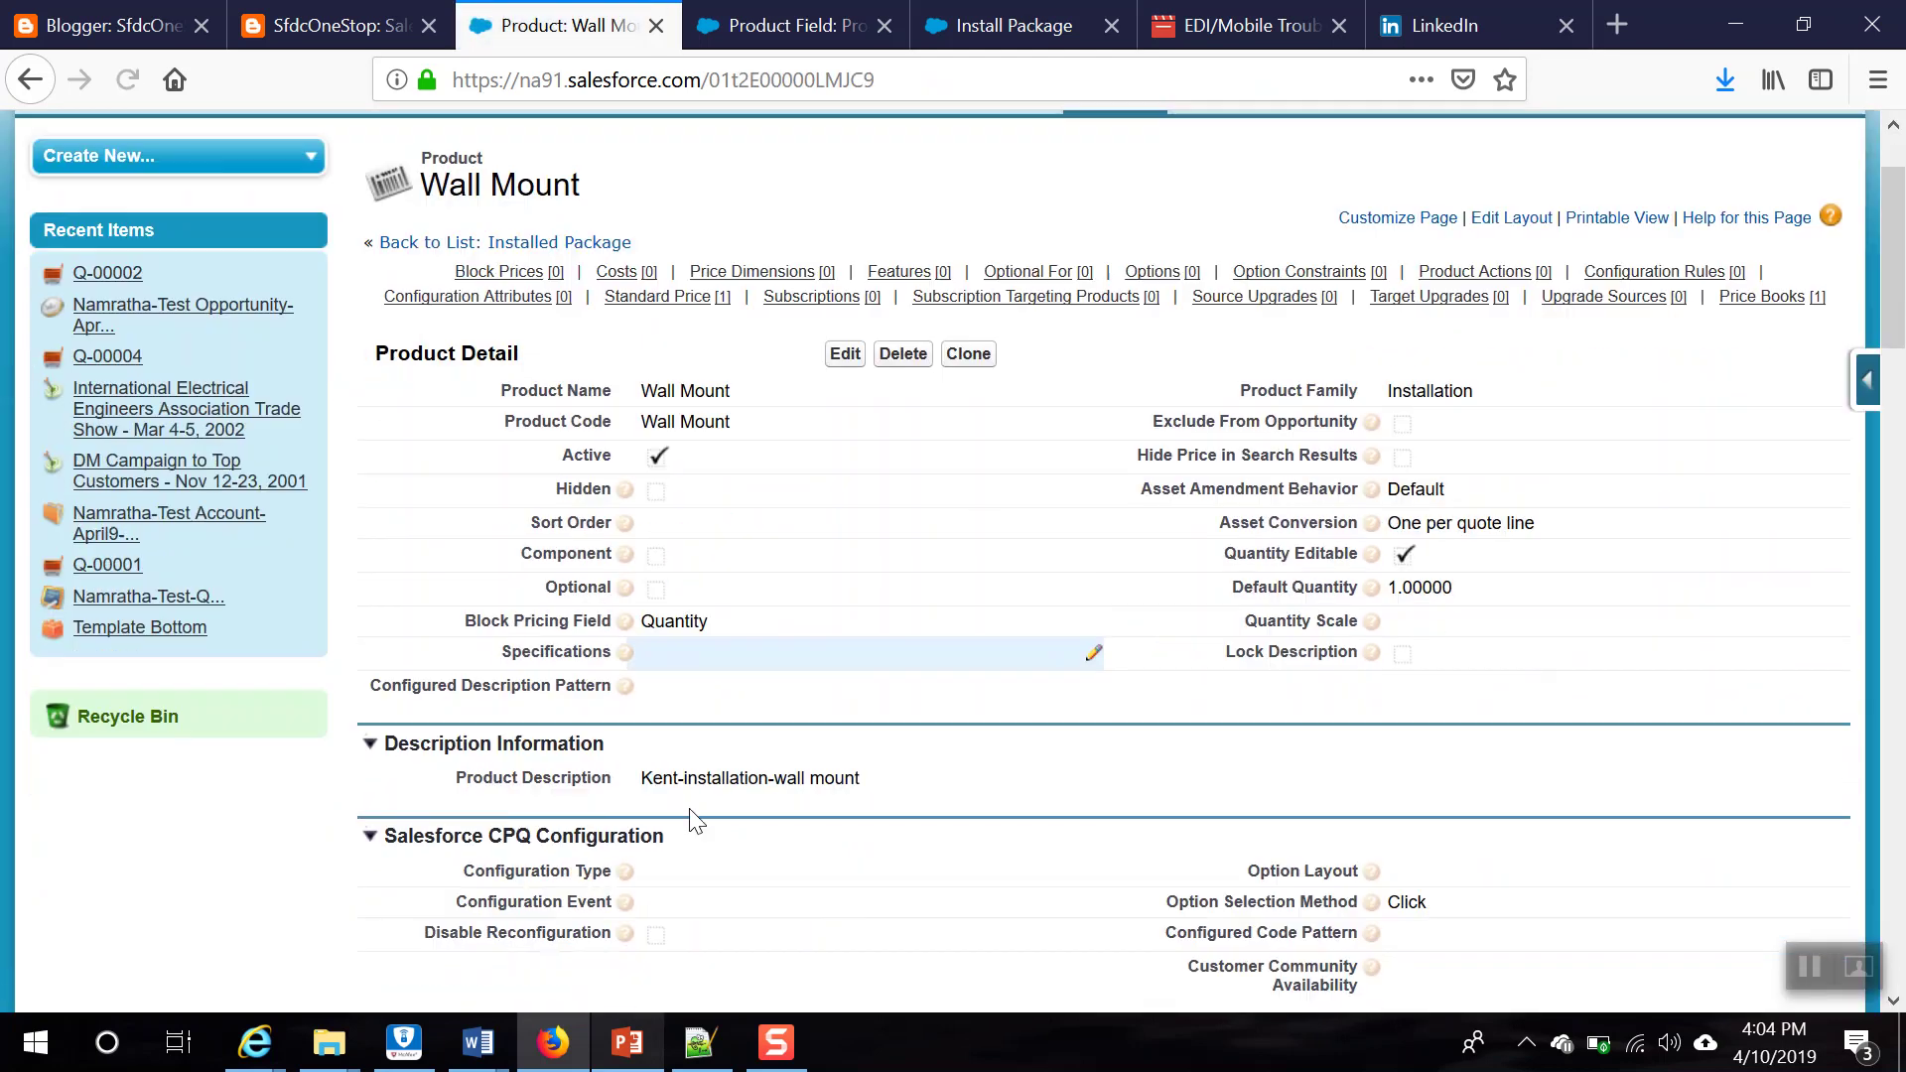
Step: Look up the Wall Mount price in the PowerPoint table and save 50 as the product's standard list price
scroll(689, 804, "down", 18)
scroll(688, 800, "down", 10)
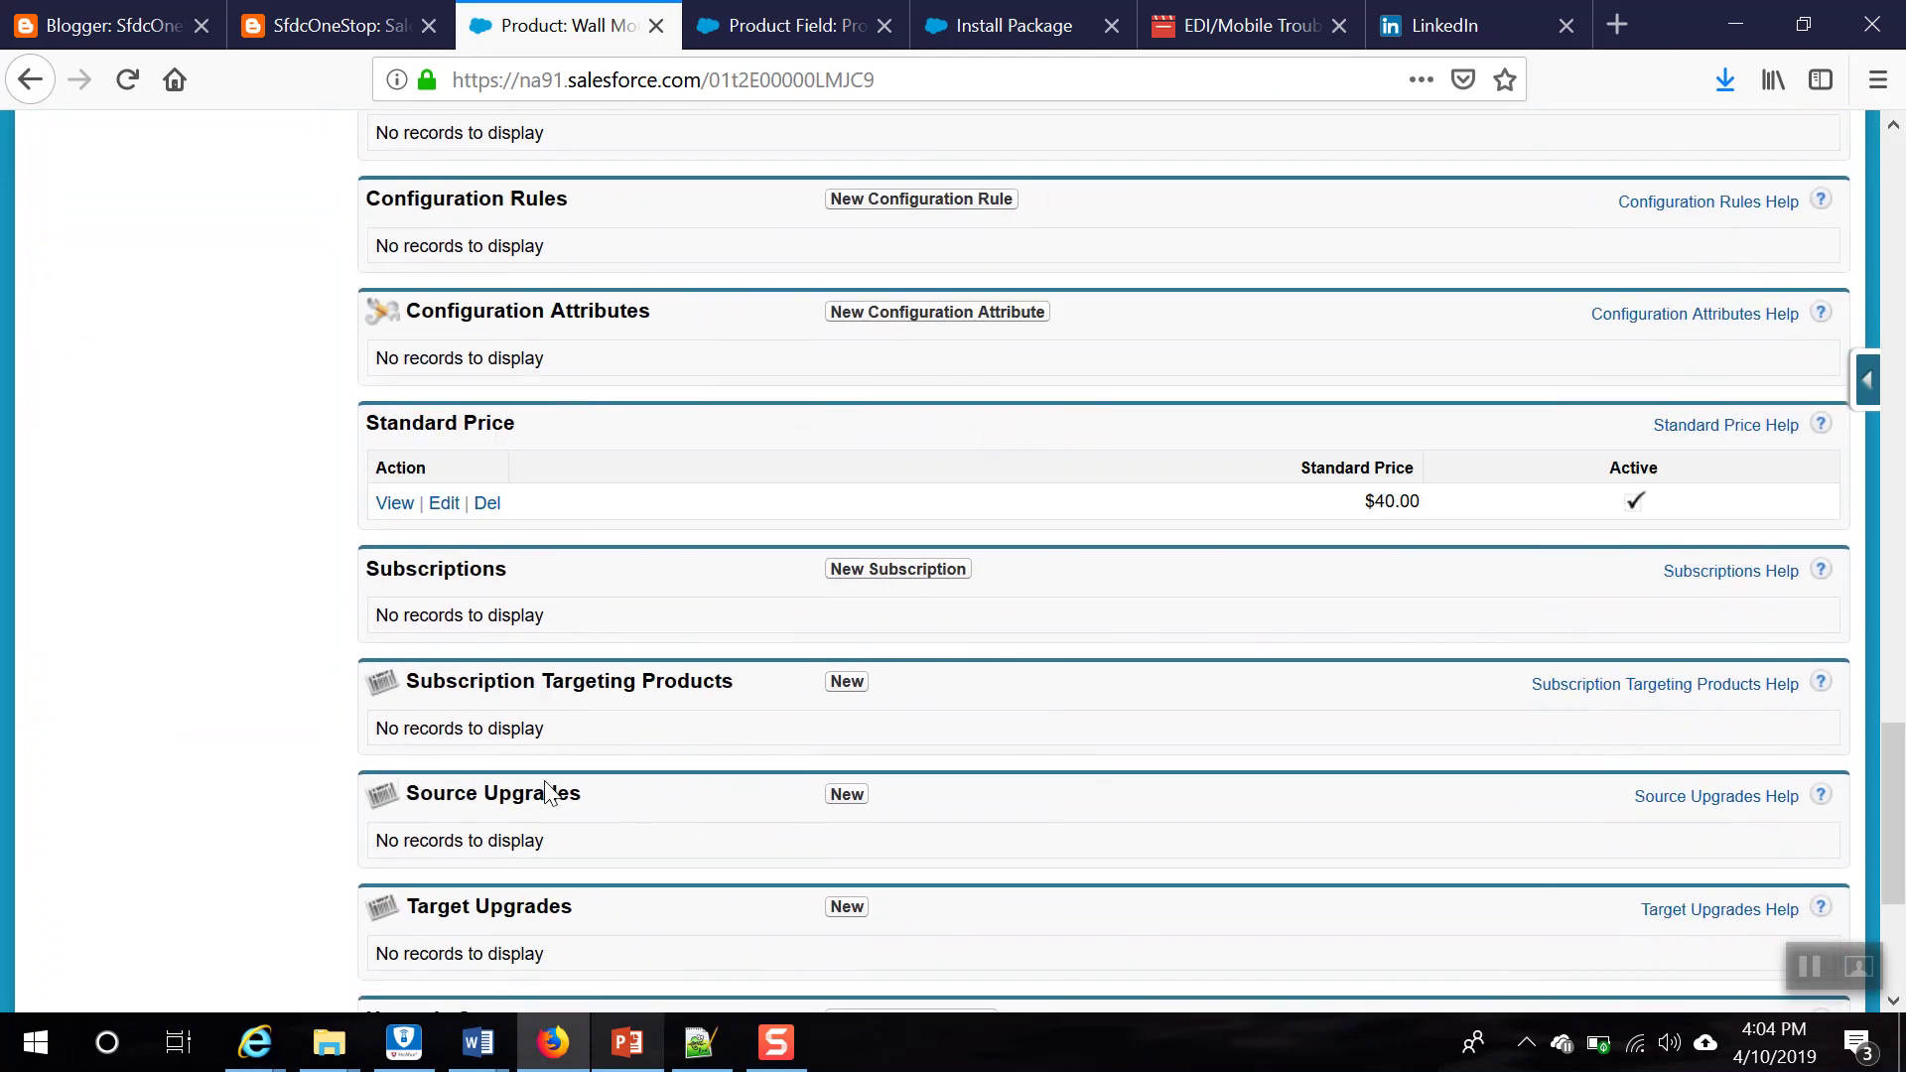
left_click(443, 391)
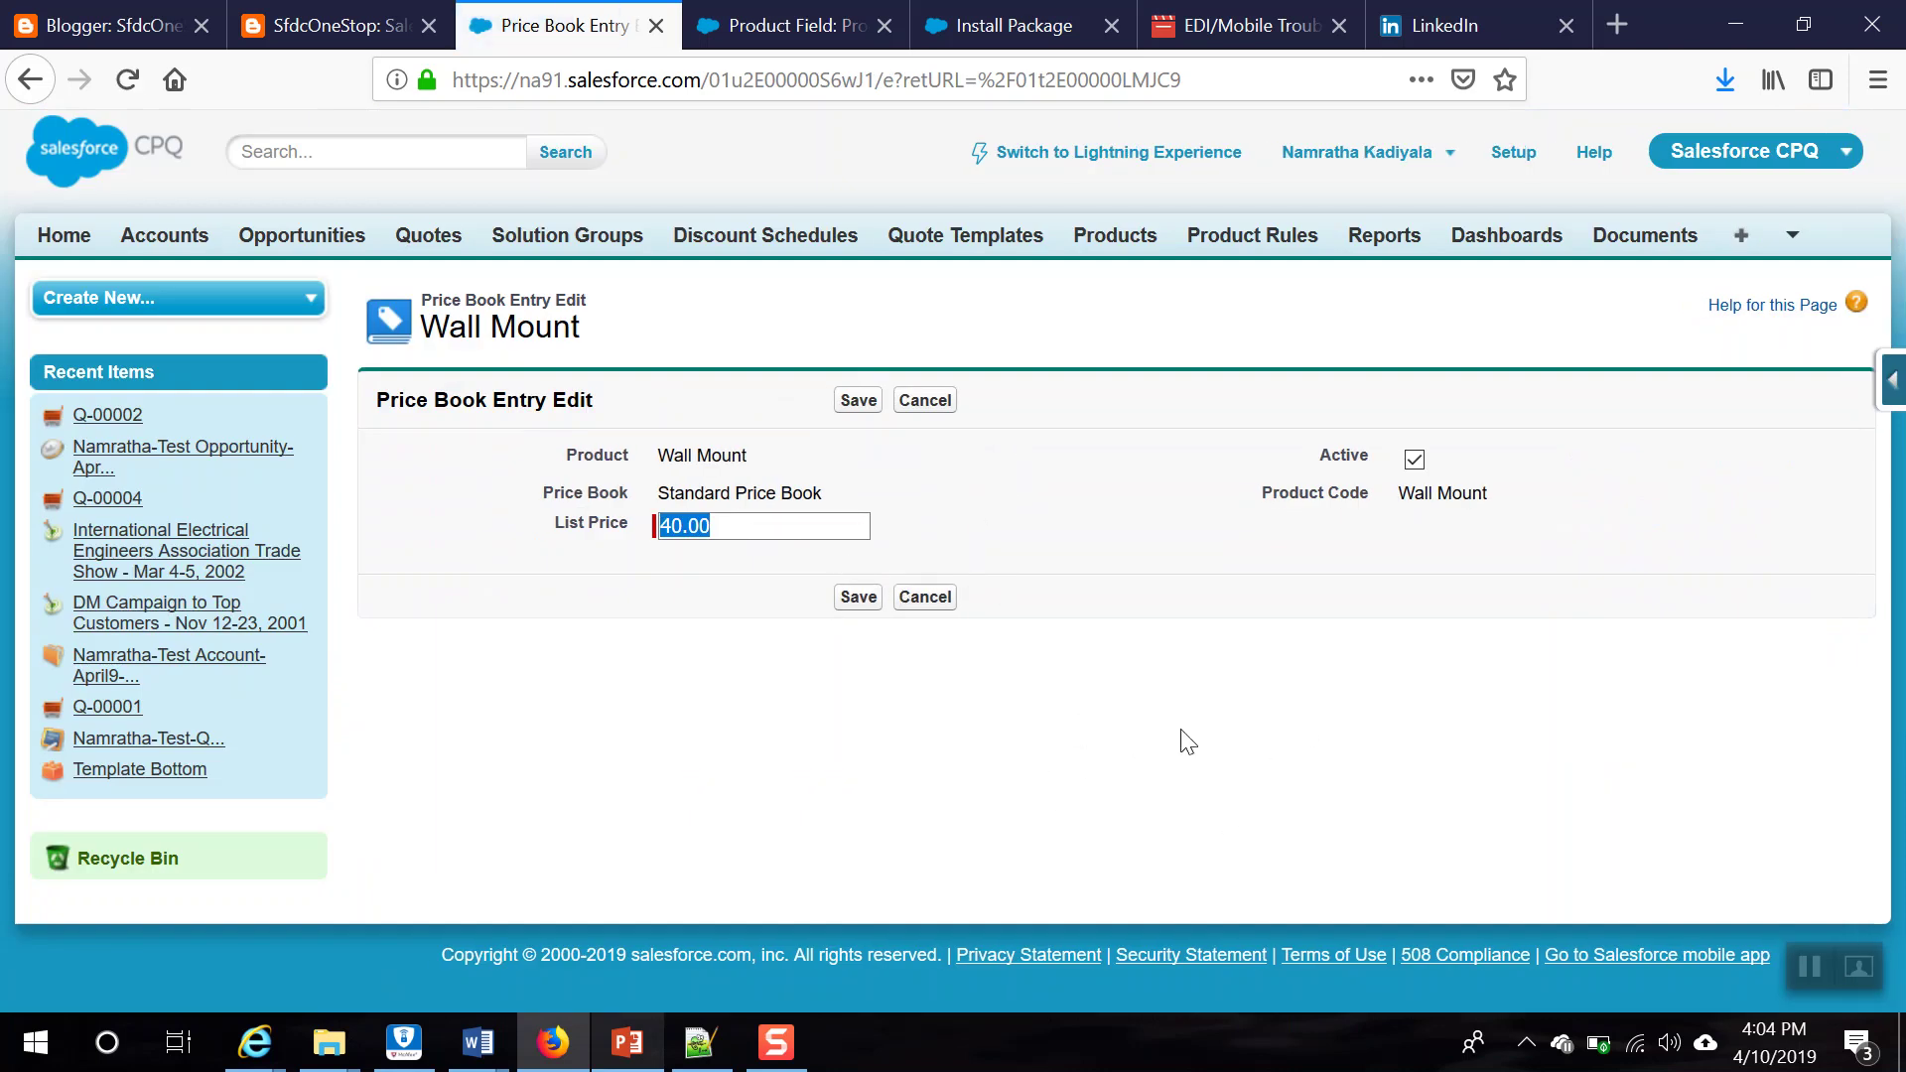
key("alt+Tab")
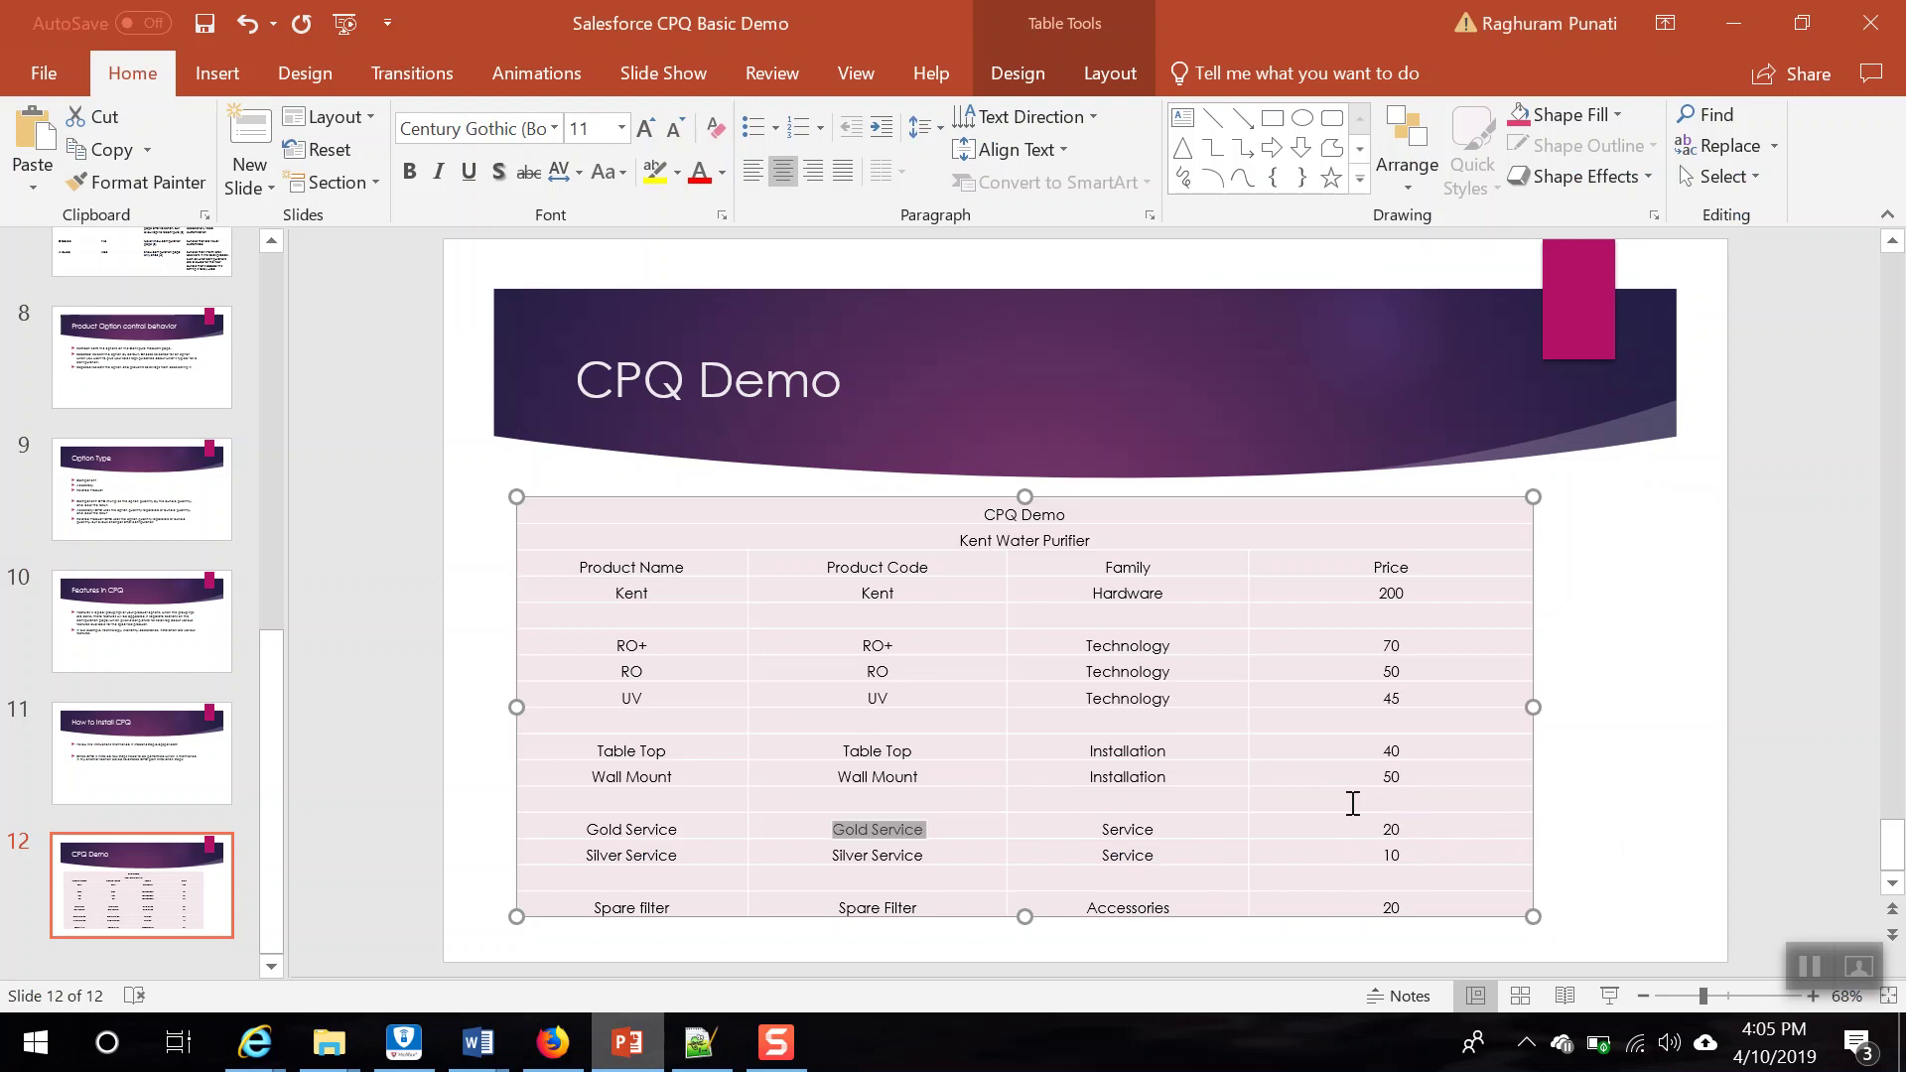
key("alt+Tab")
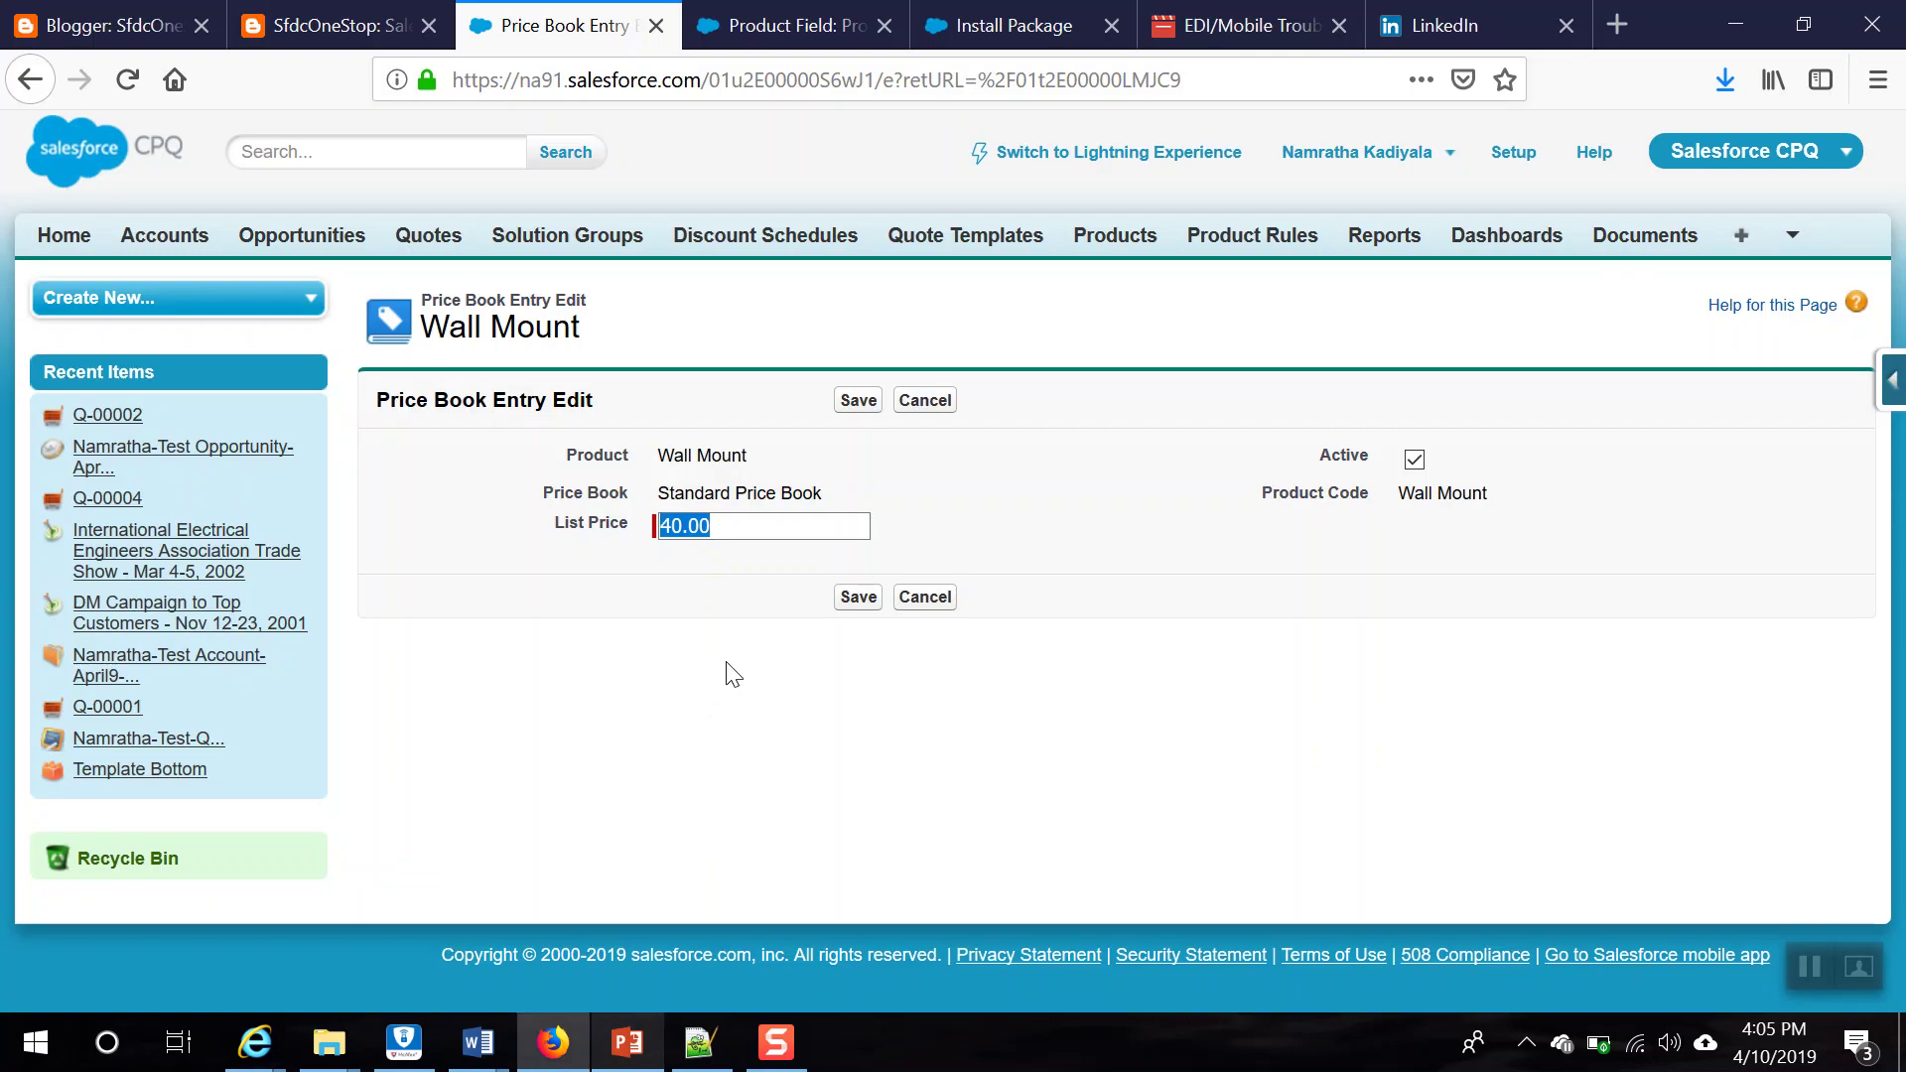
type("5")
left_click(753, 552)
left_click(860, 598)
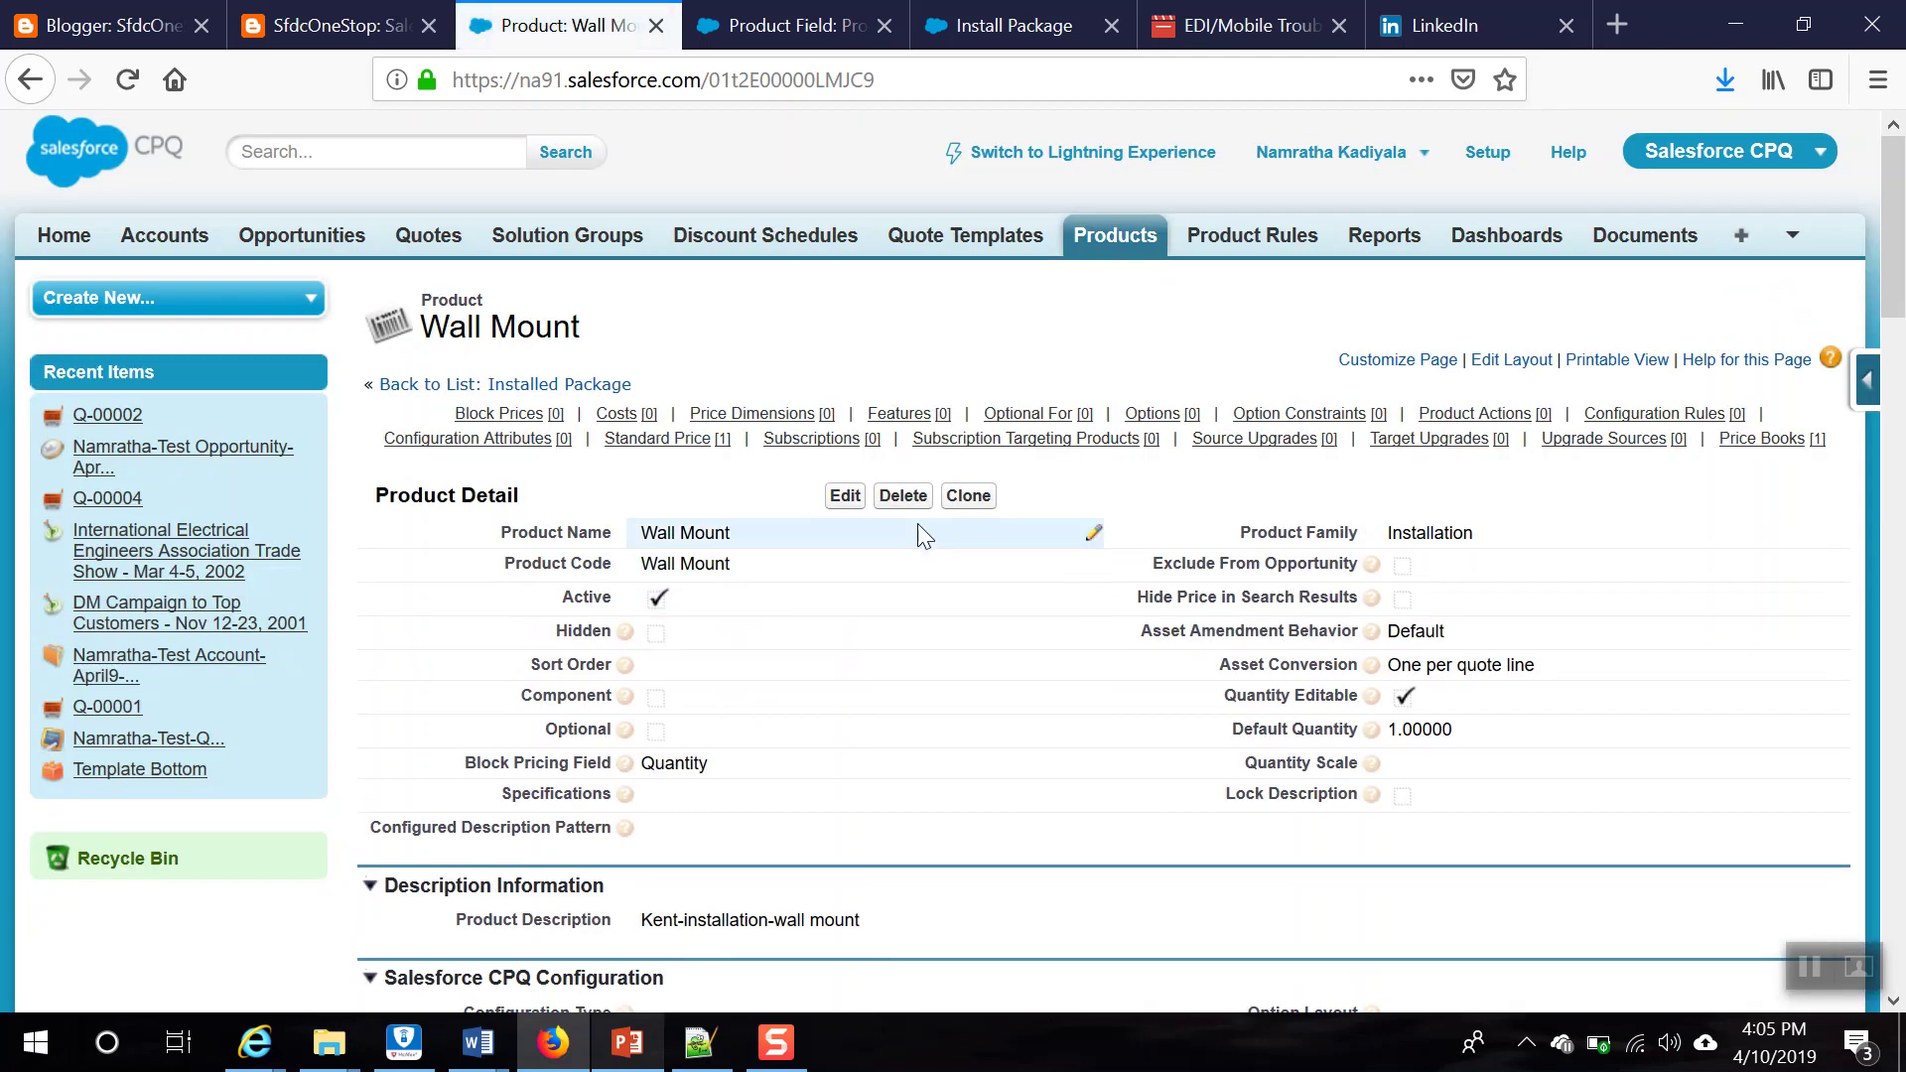
Step: Start a clone of the Wall Mount product and select the Gold Service product name in the PowerPoint table for reference
left_click(963, 499)
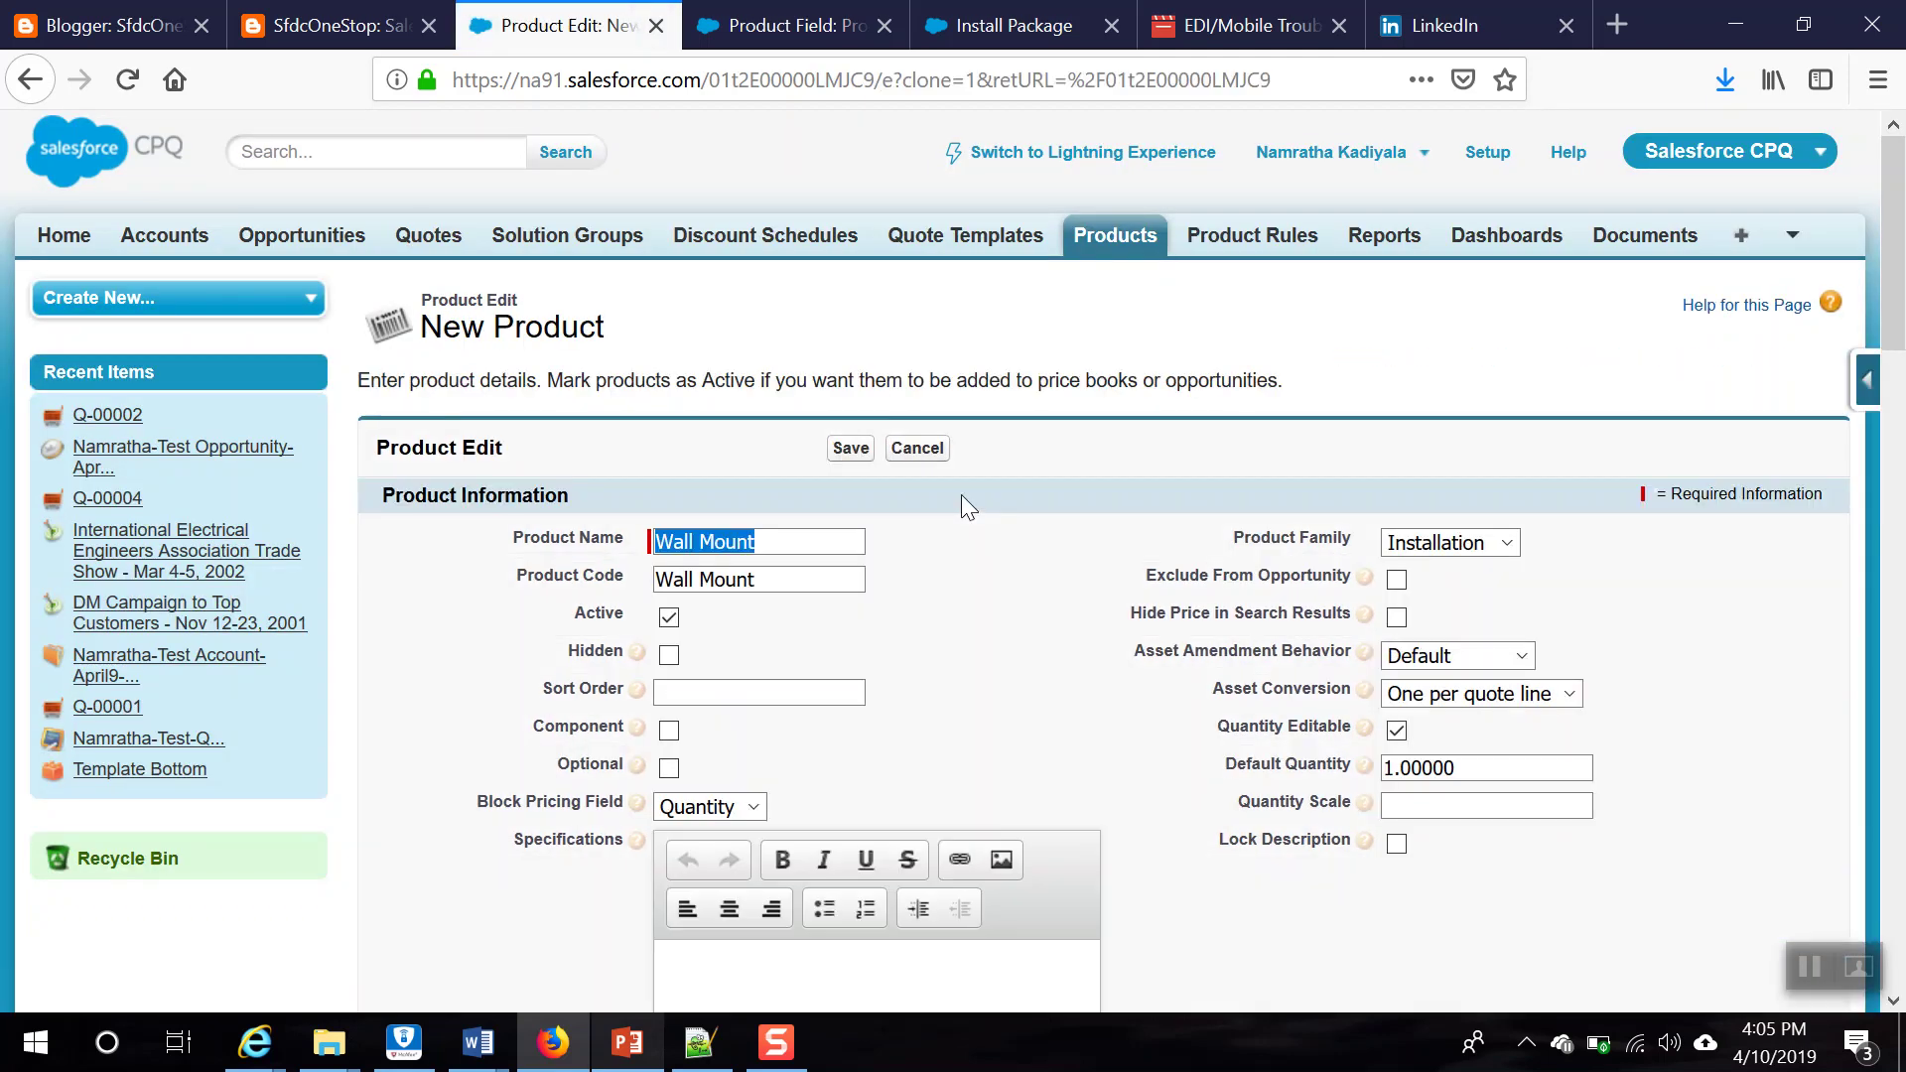
key("alt+Tab")
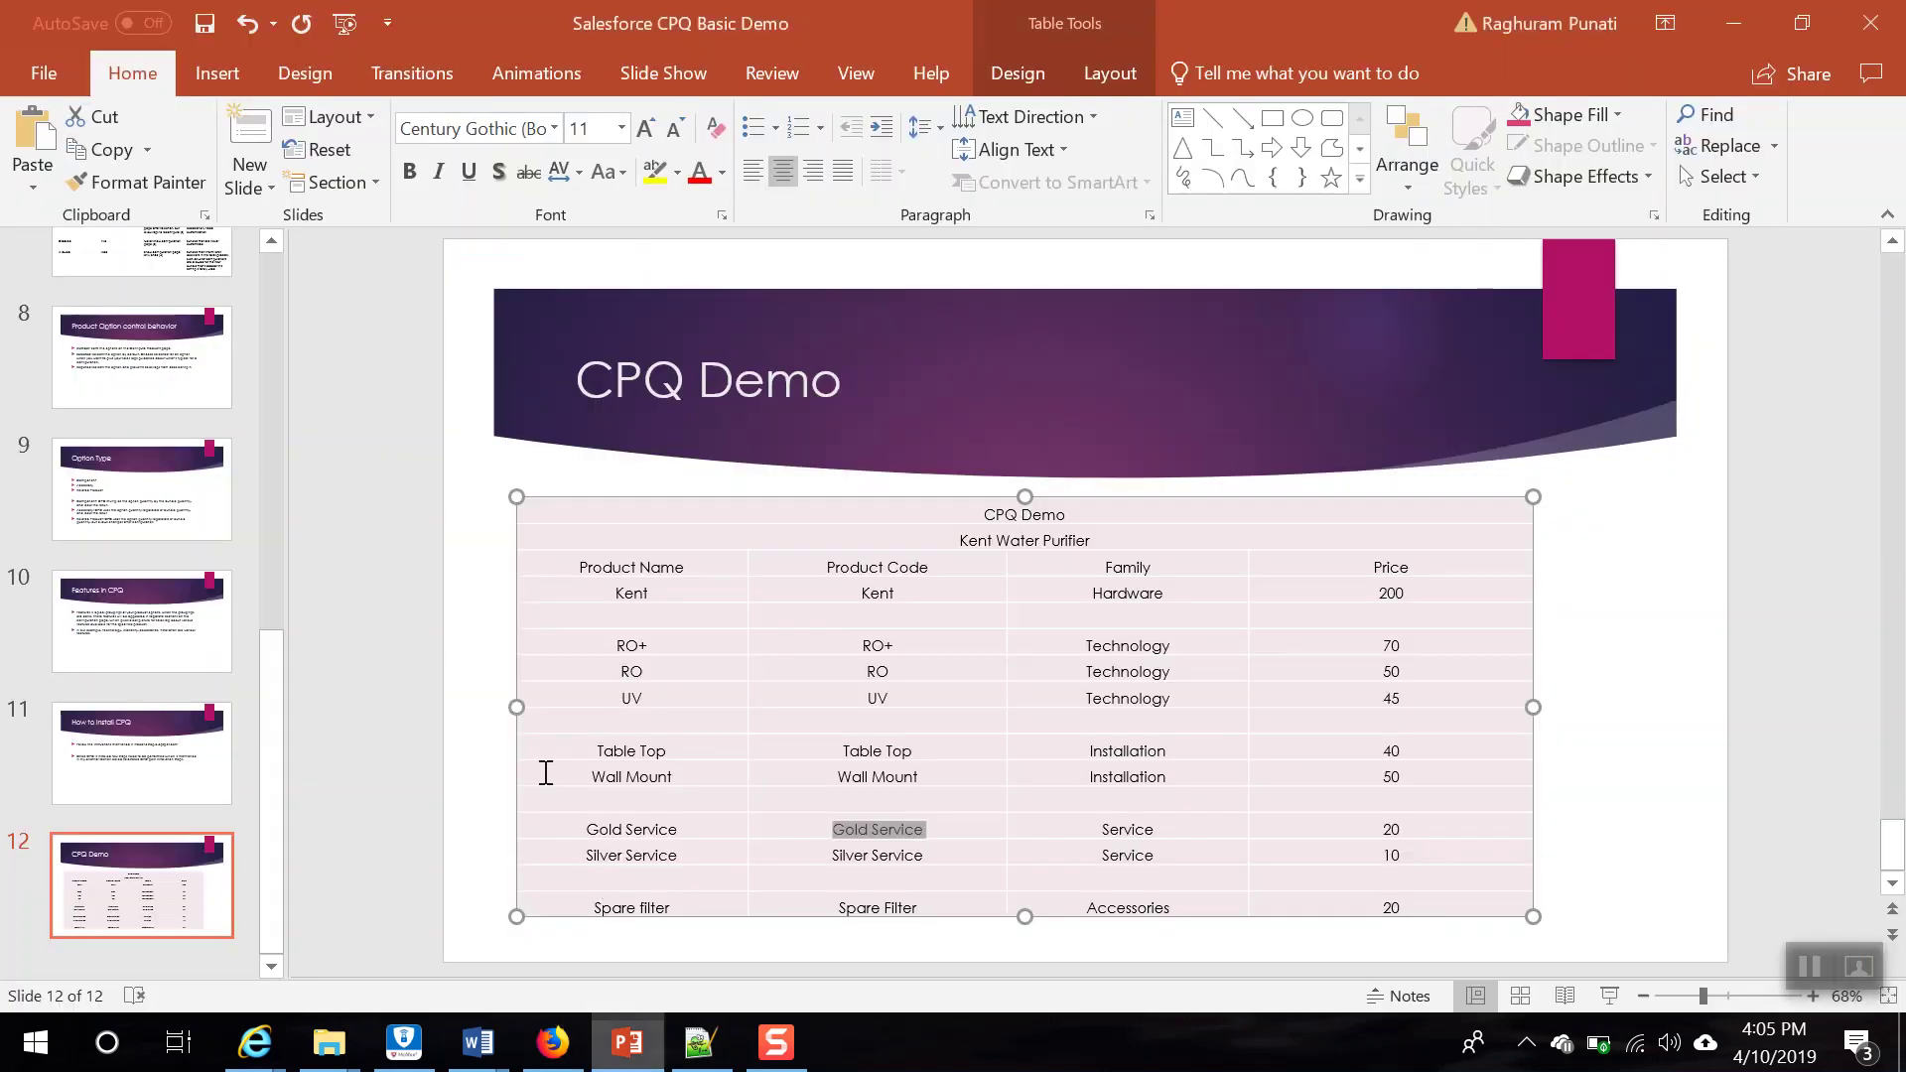
left_click_drag(583, 837, 692, 837)
key("alt+Tab")
Step: Enter Gold Service as the cloned product's name and code, and set the product family to Service
type("Gold")
left_click(759, 572)
triple_click(760, 580)
type("G")
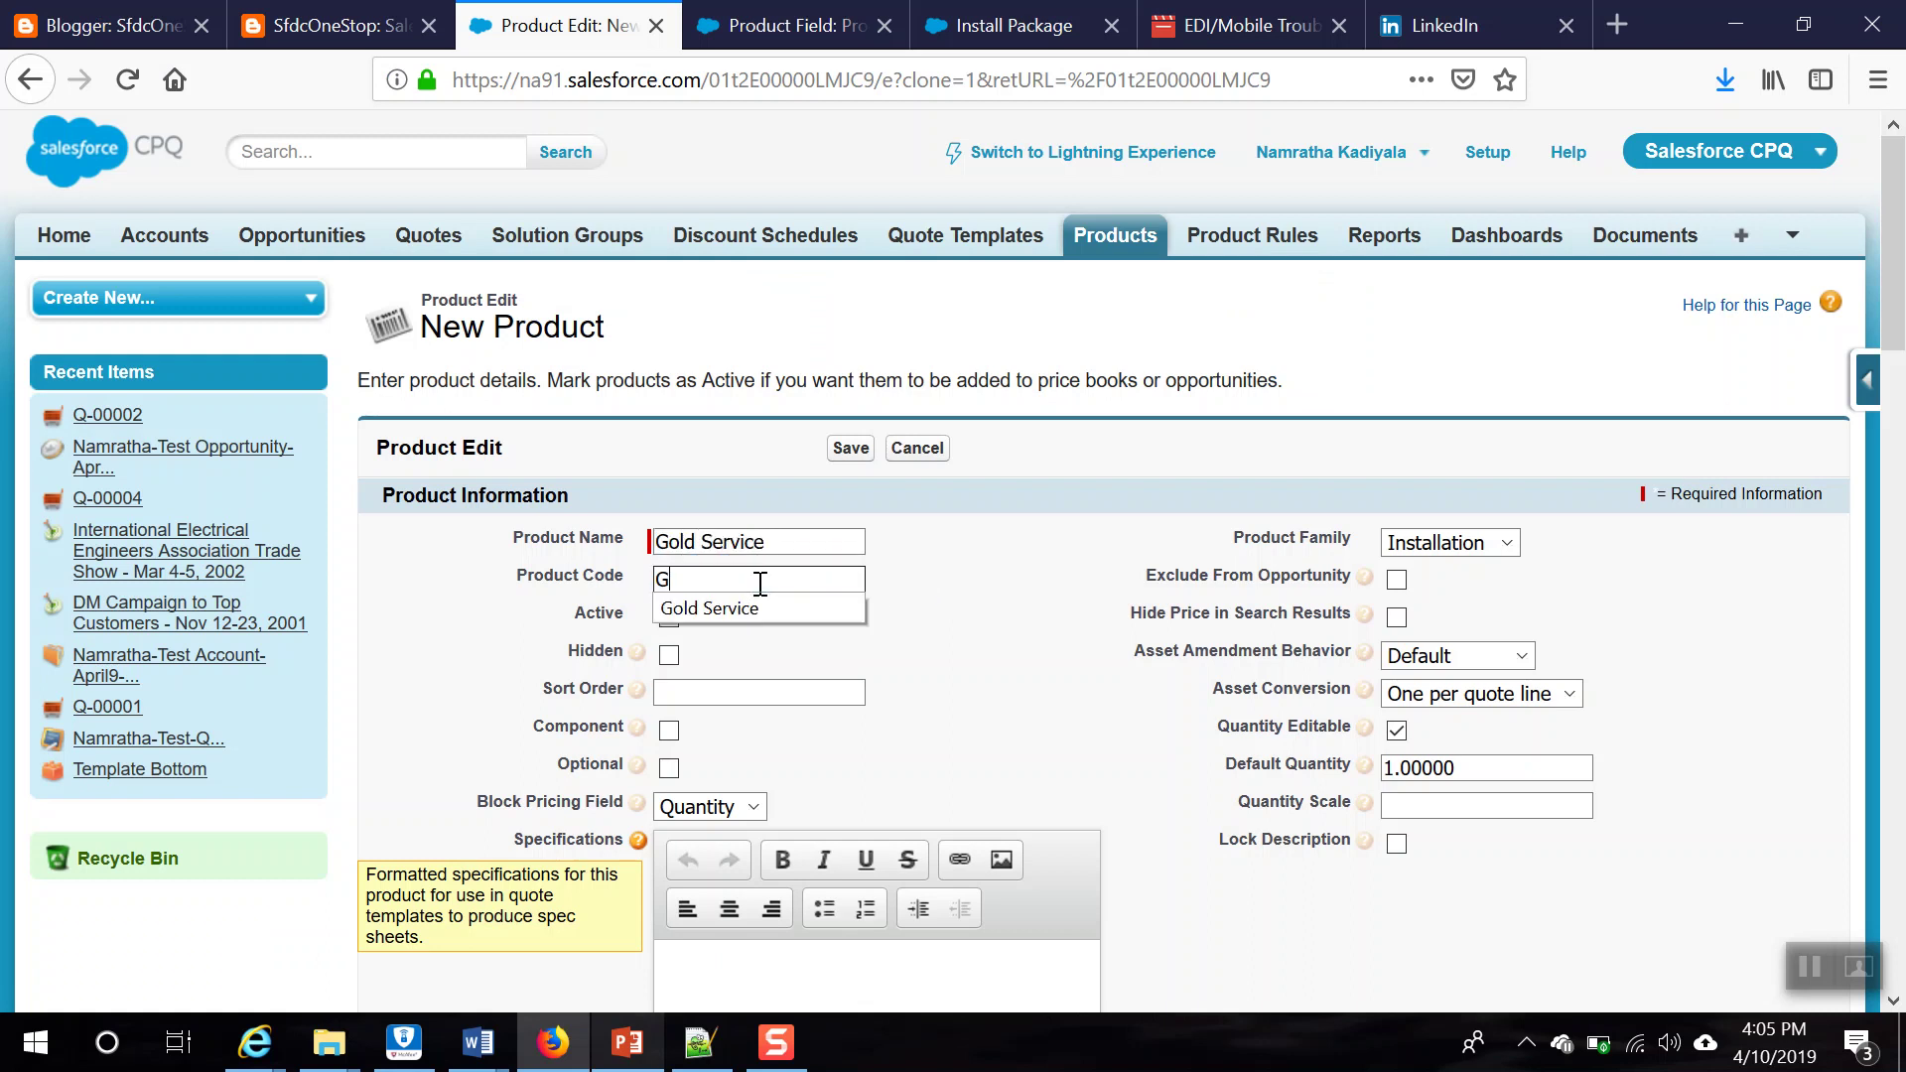
left_click(794, 611)
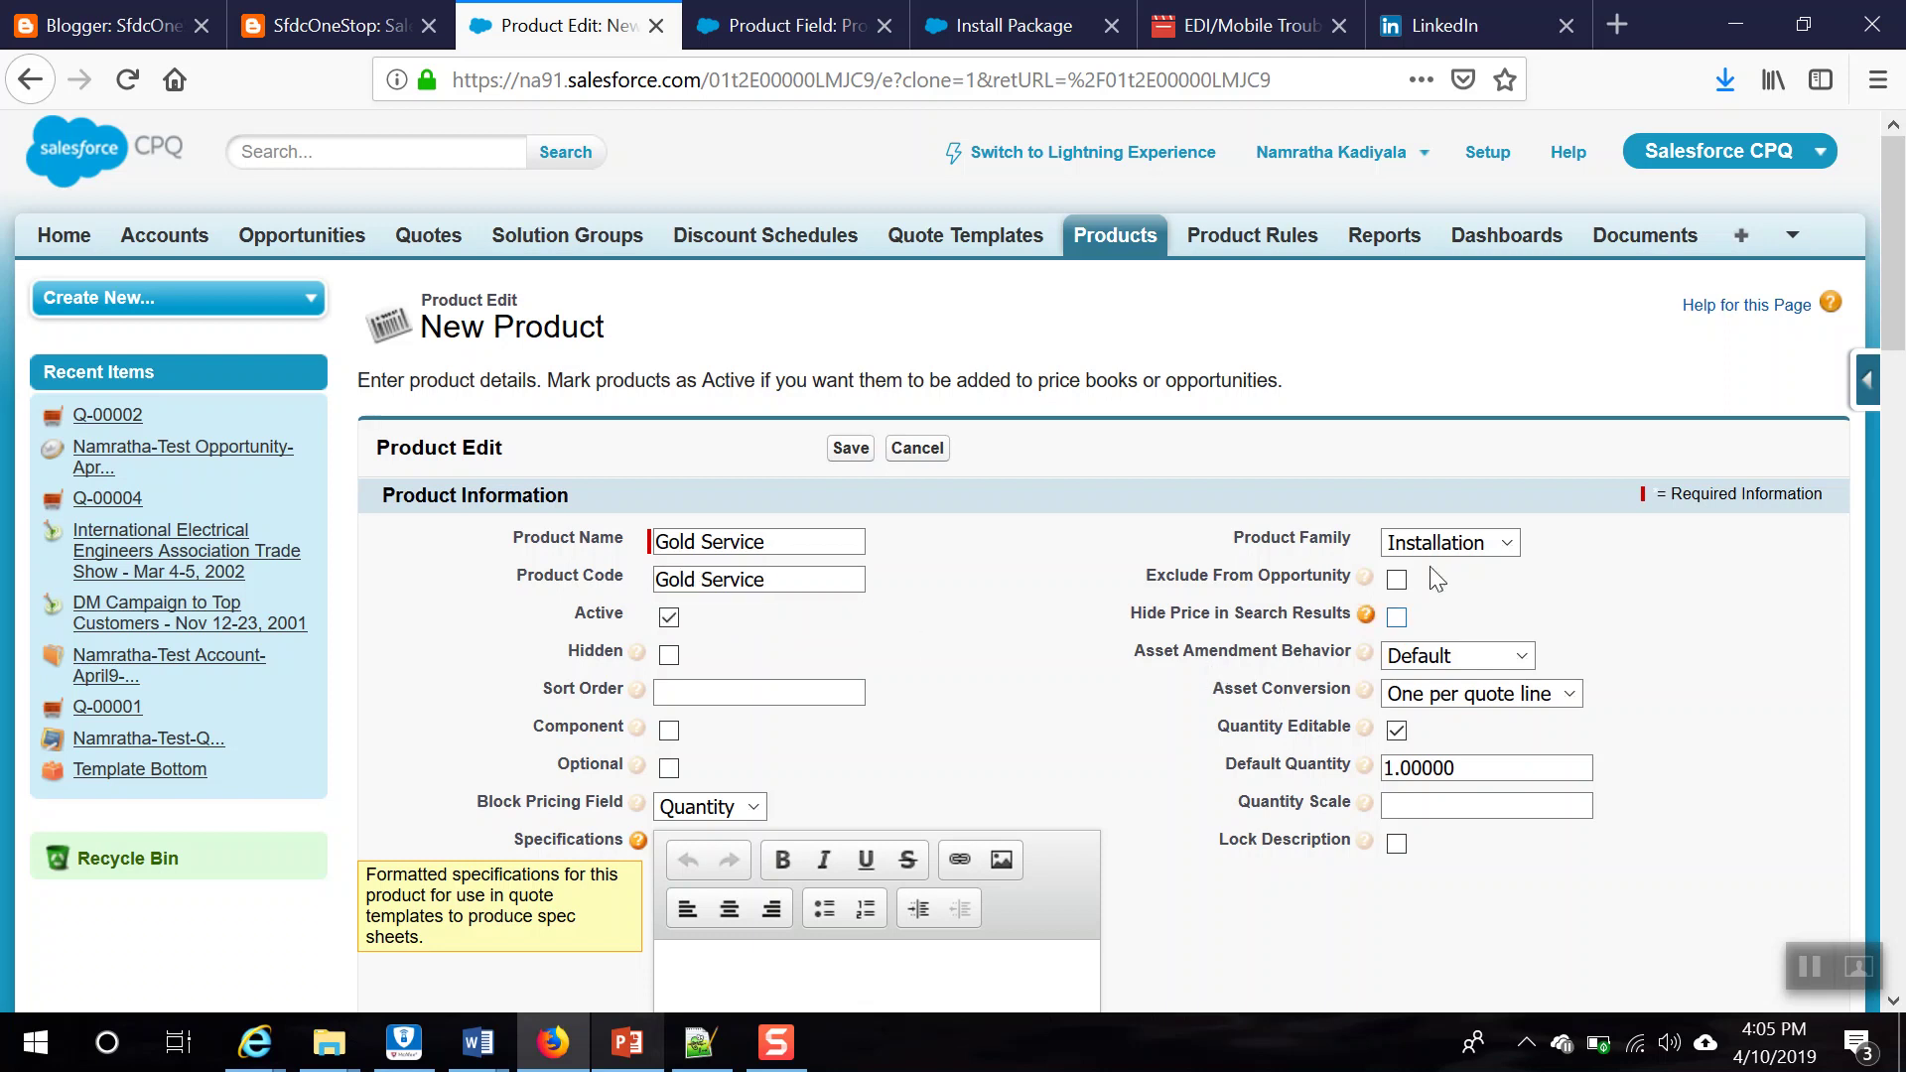
left_click(1506, 543)
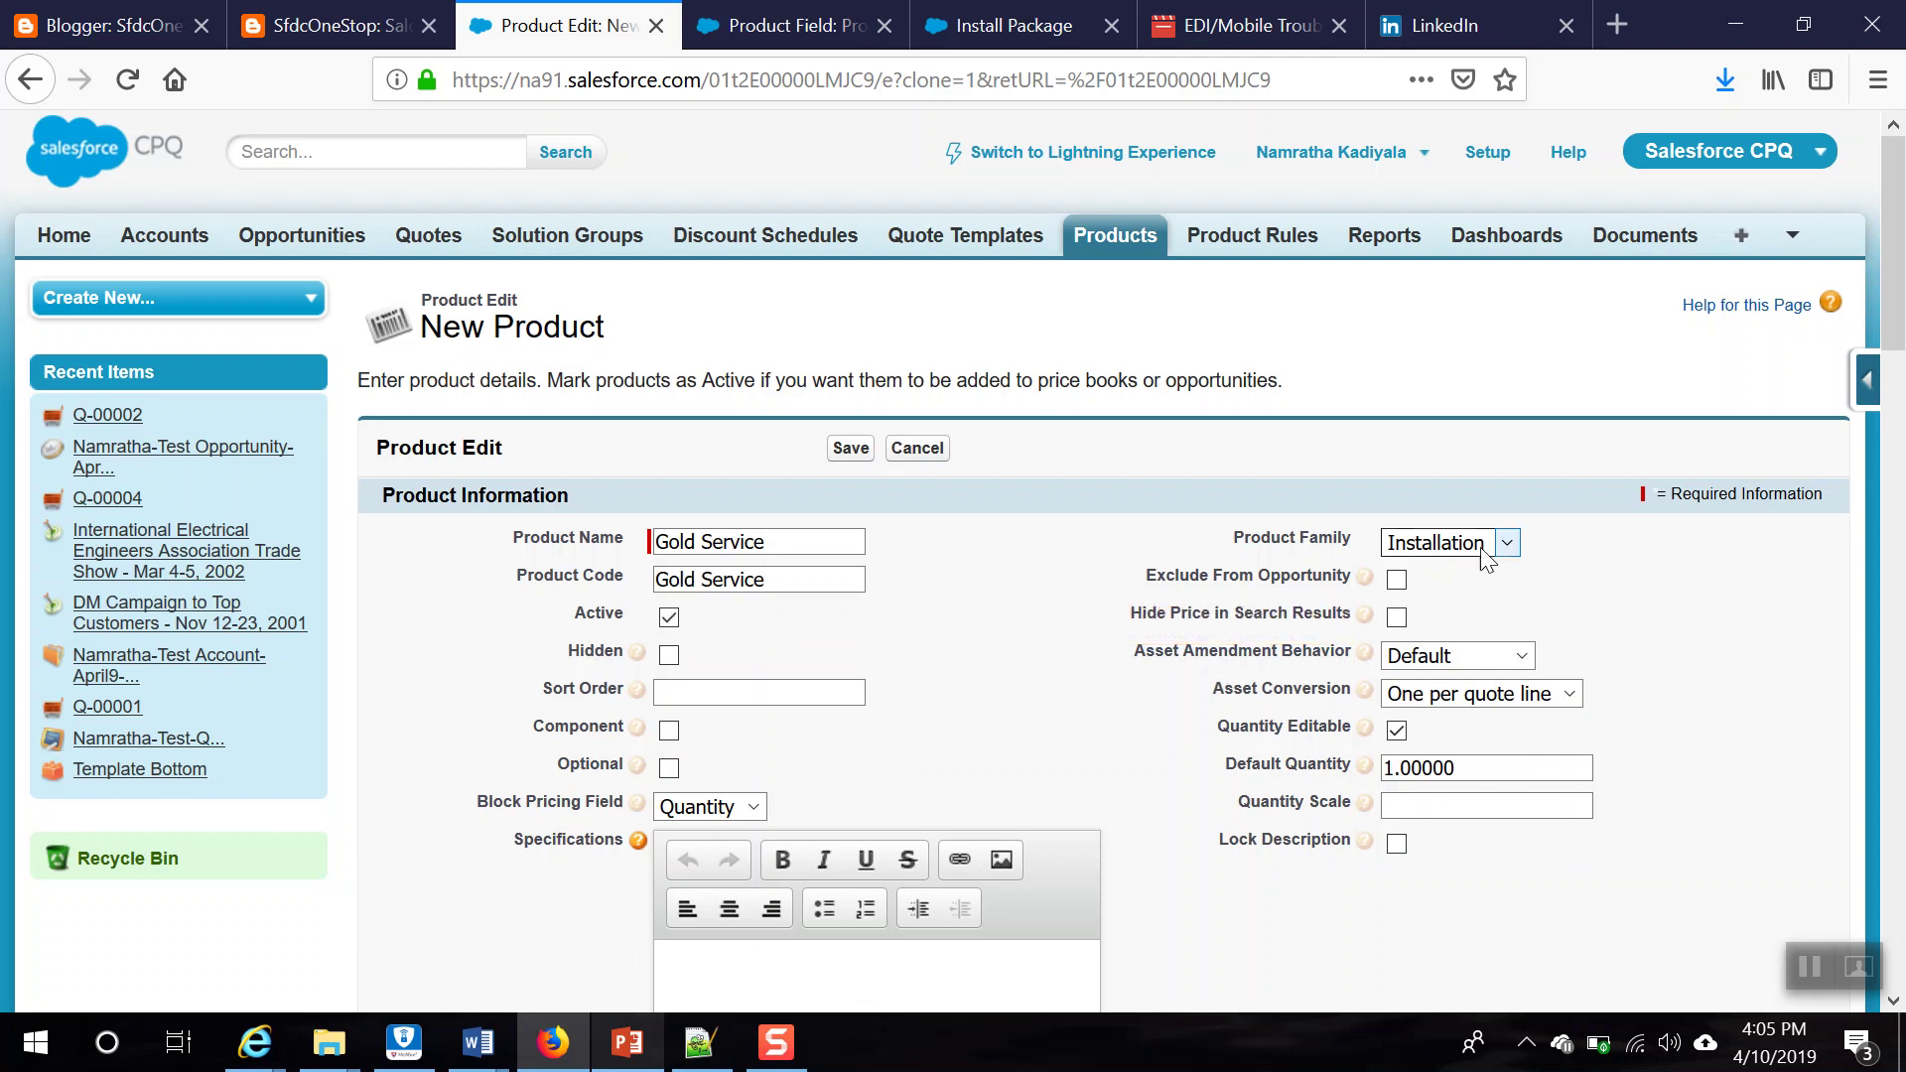
left_click(1429, 743)
Step: Change the product description to Kent-installation-Gold Service and save the product
scroll(926, 709, "down", 3)
scroll(914, 677, "down", 3)
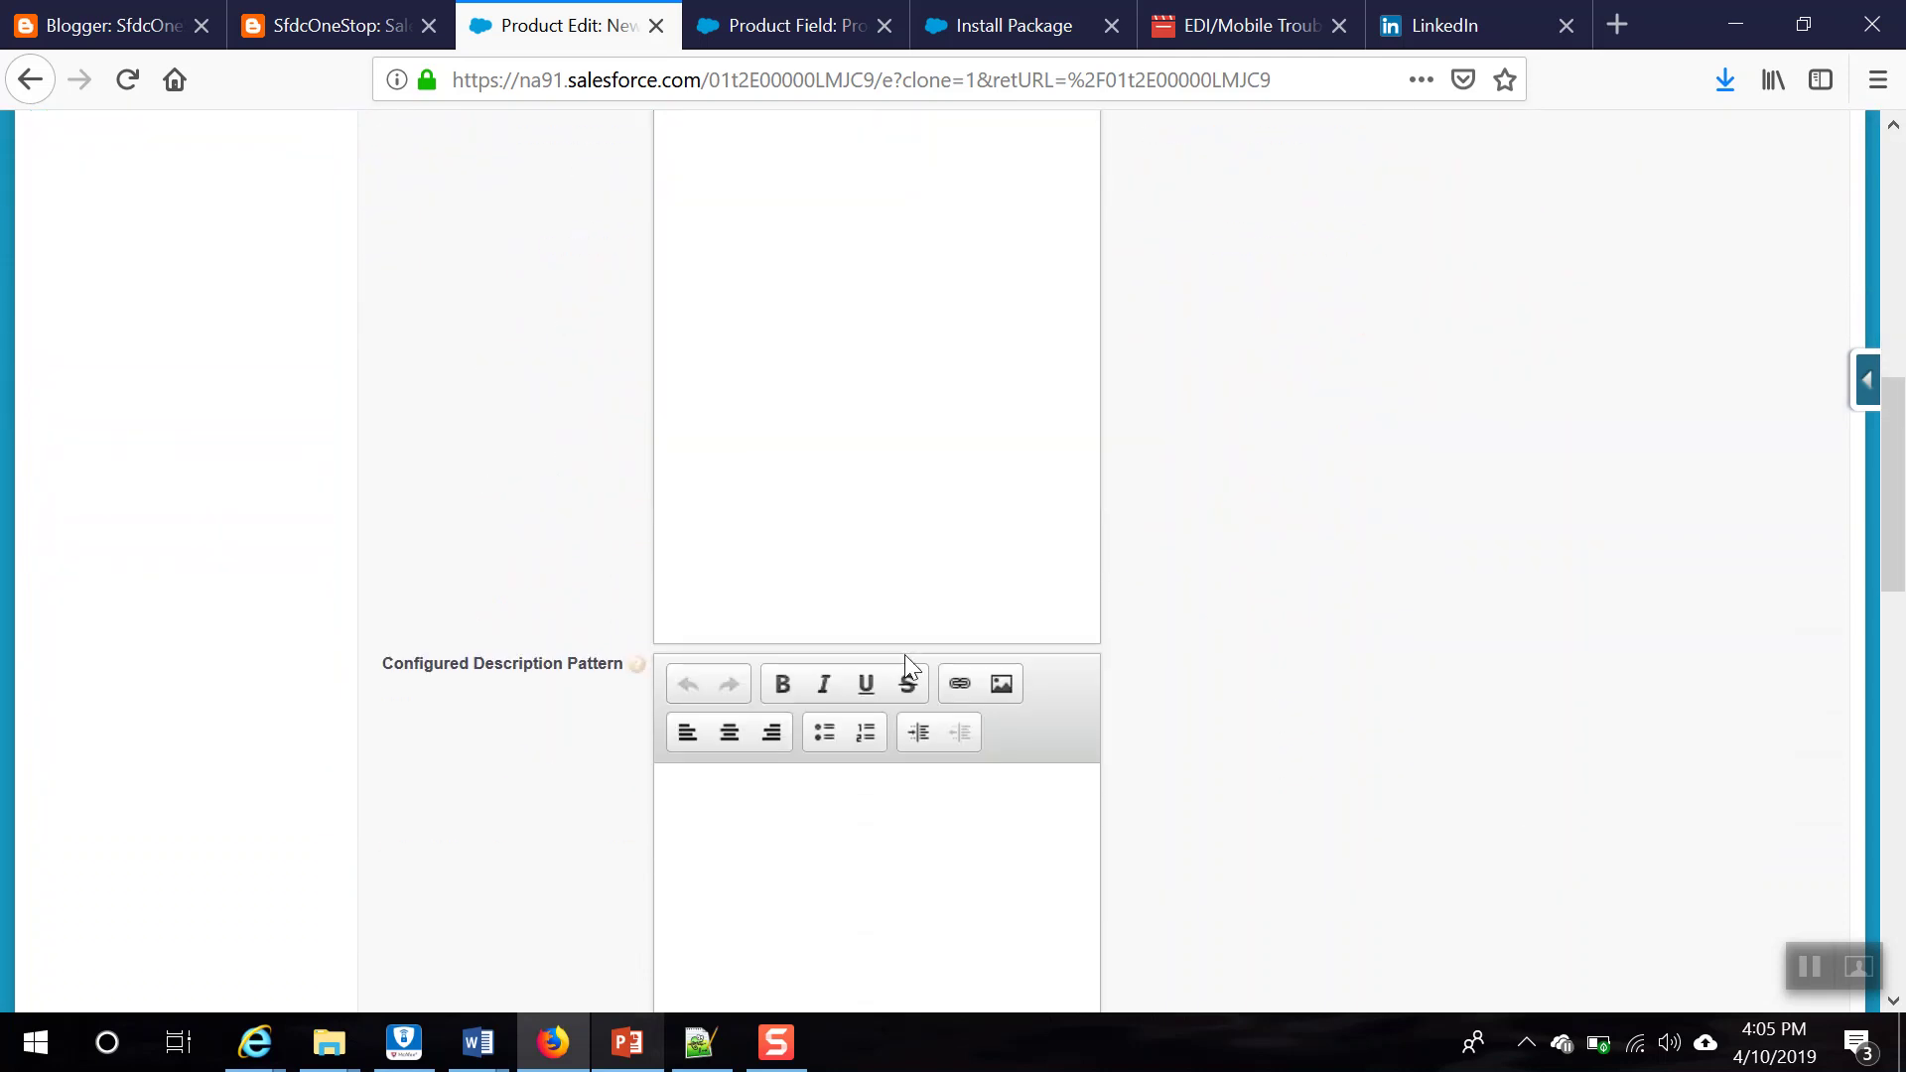
scroll(904, 653, "down", 5)
left_click(901, 655)
left_click_drag(795, 643, 963, 640)
type("Gold Service")
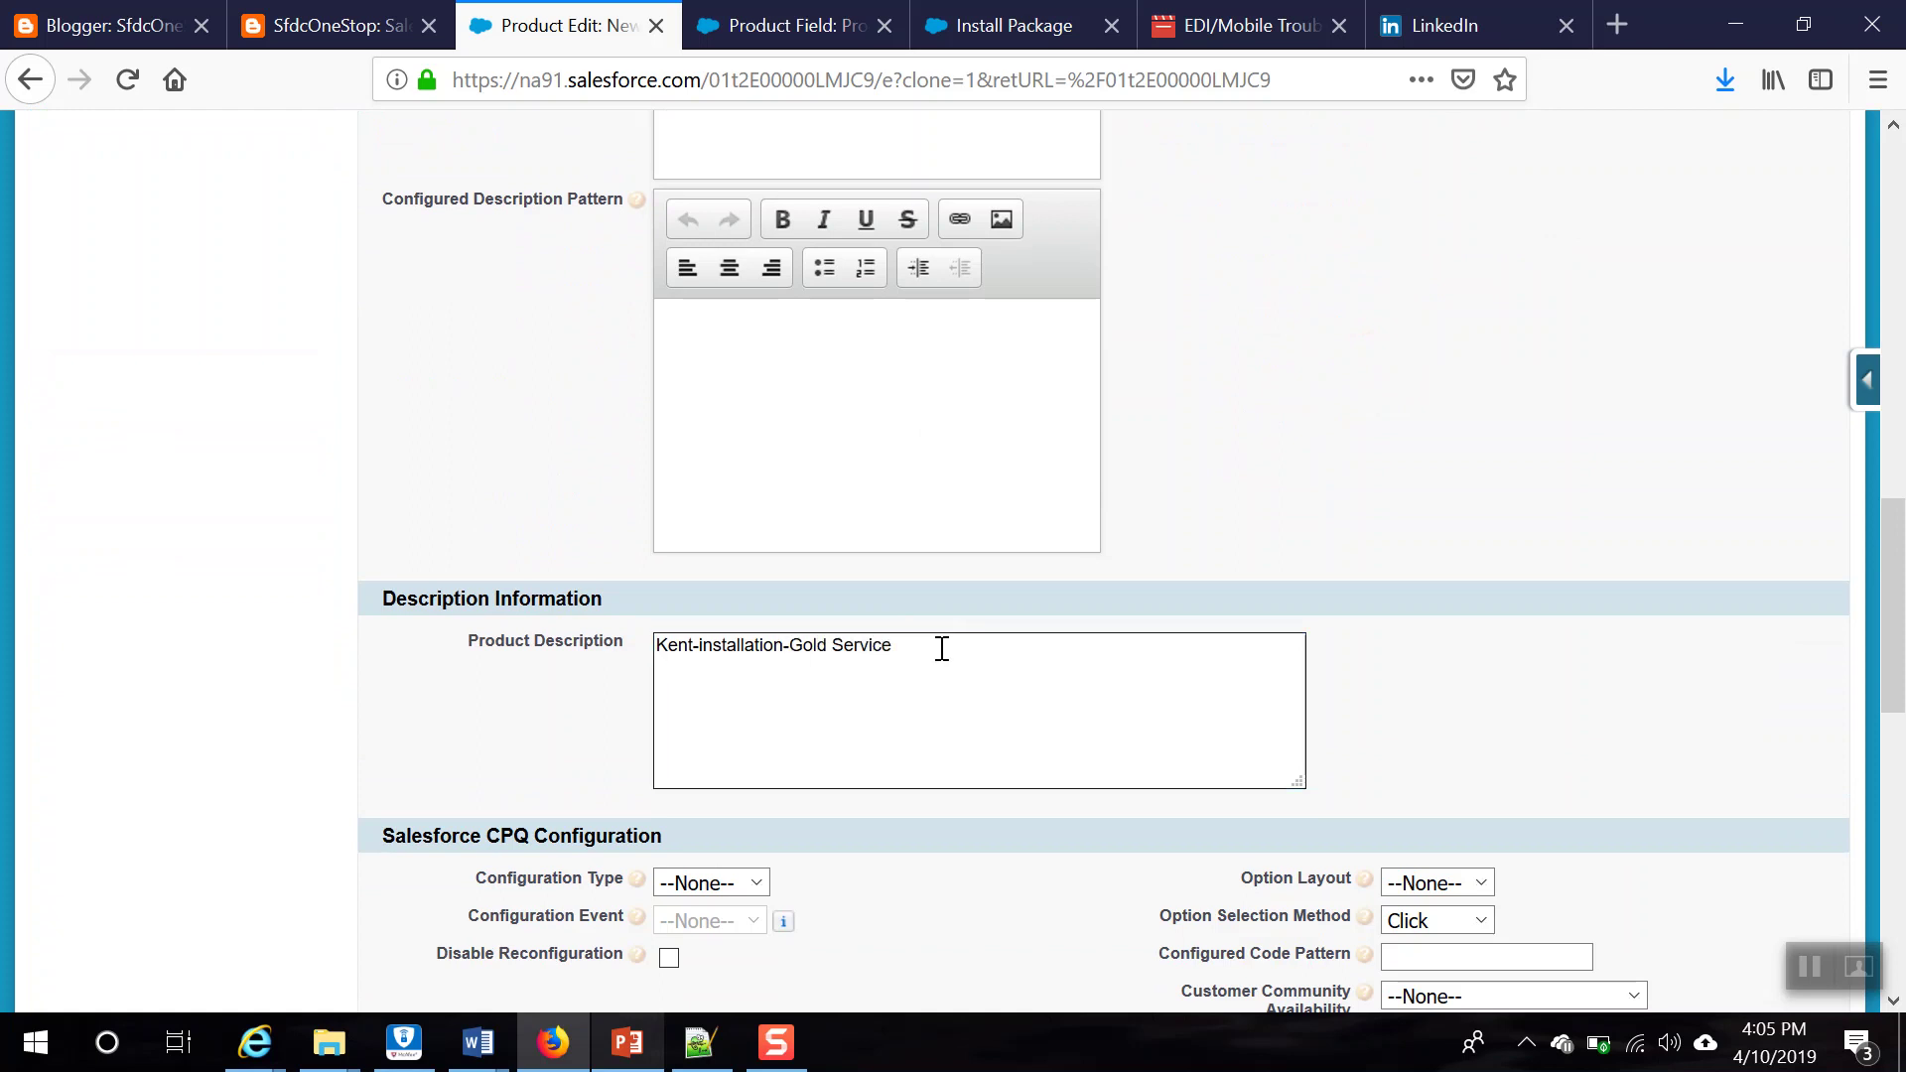
scroll(943, 648, "down", 6)
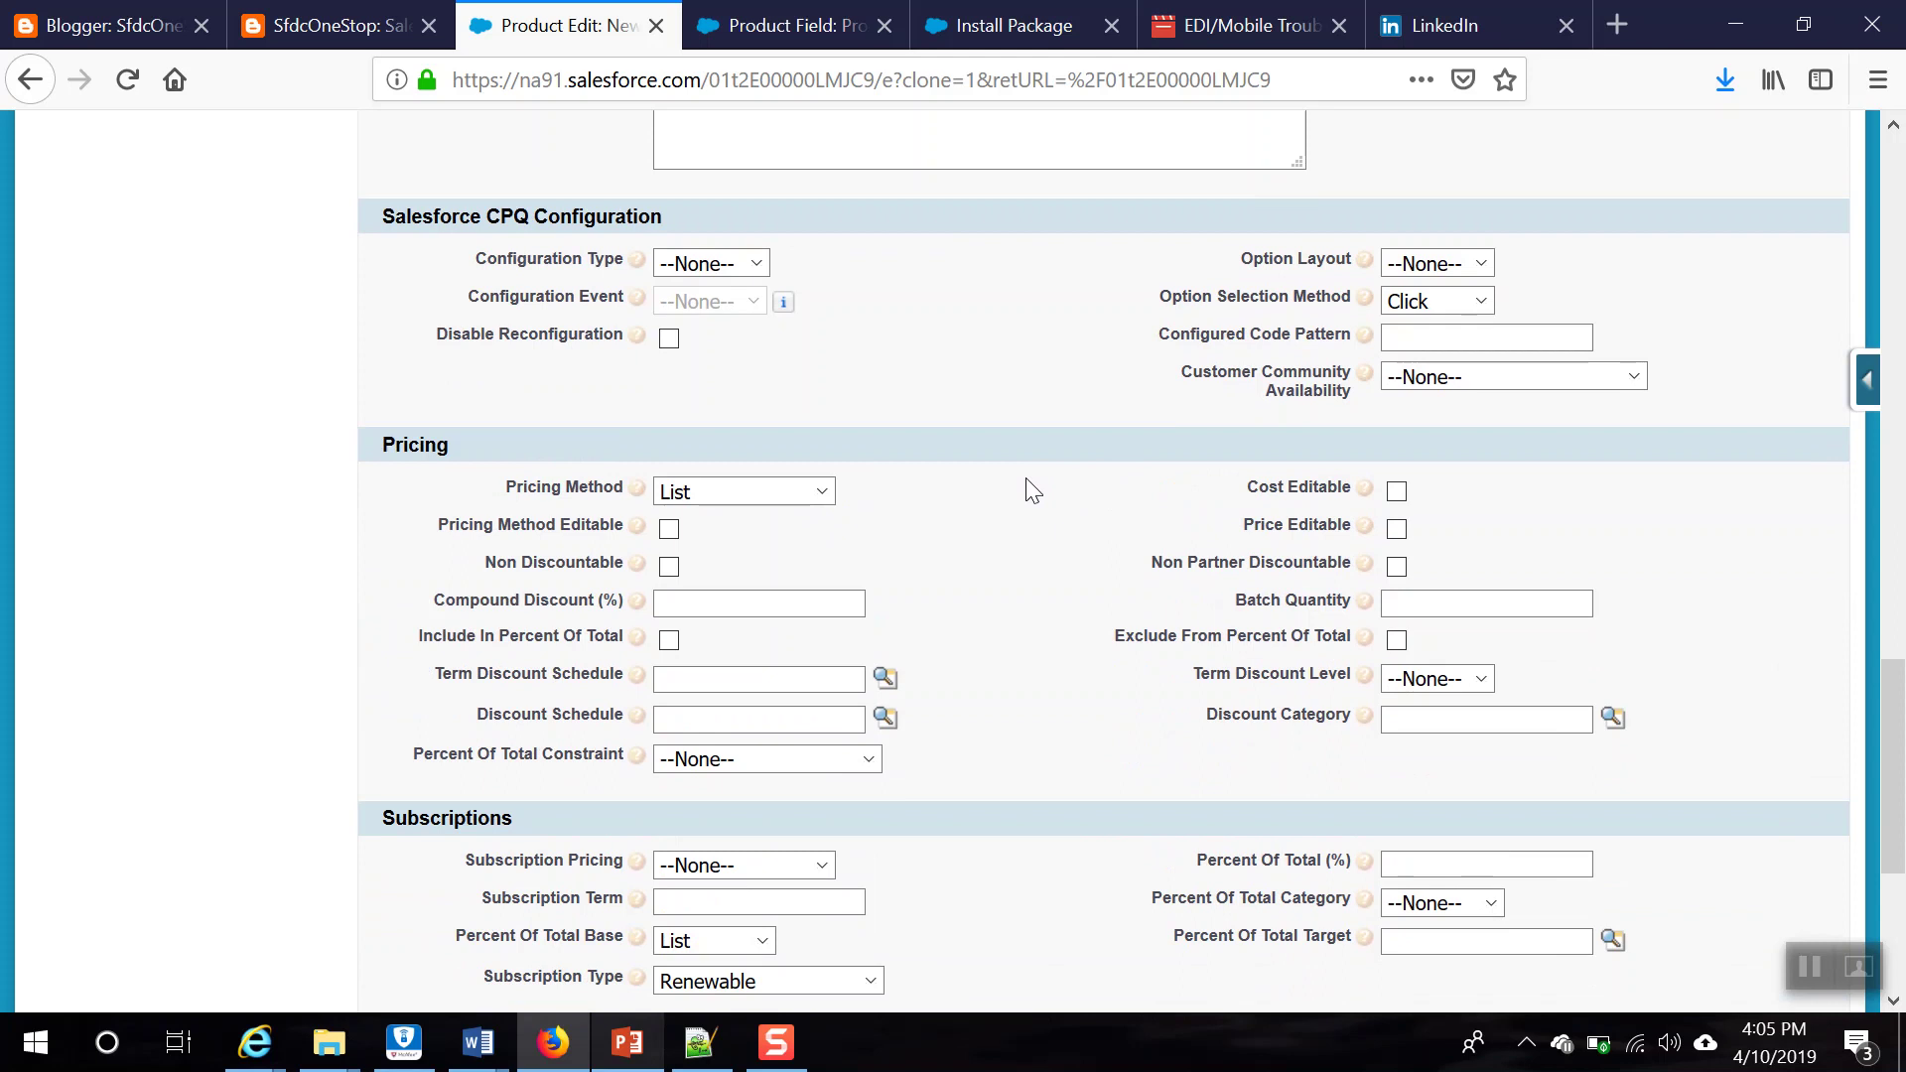
scroll(978, 616, "up", 3)
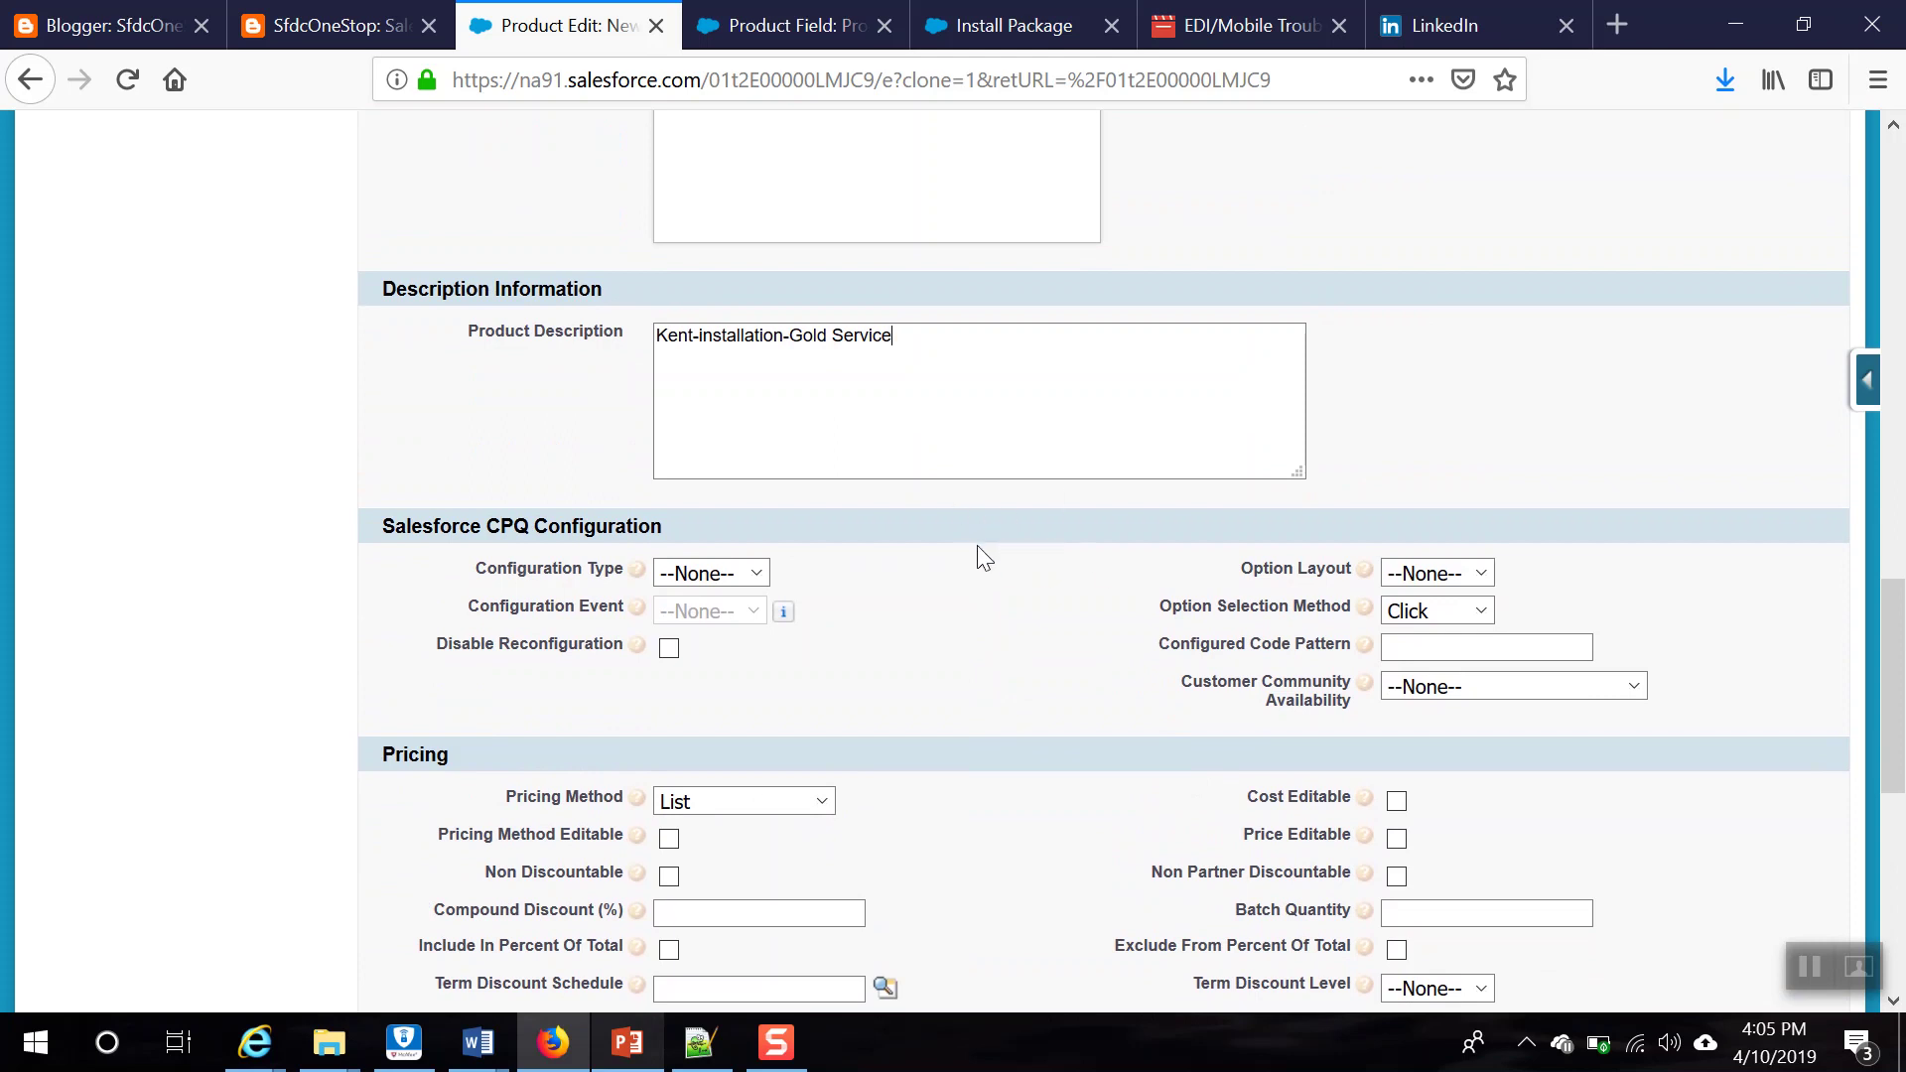
scroll(979, 685, "down", 7)
left_click(845, 872)
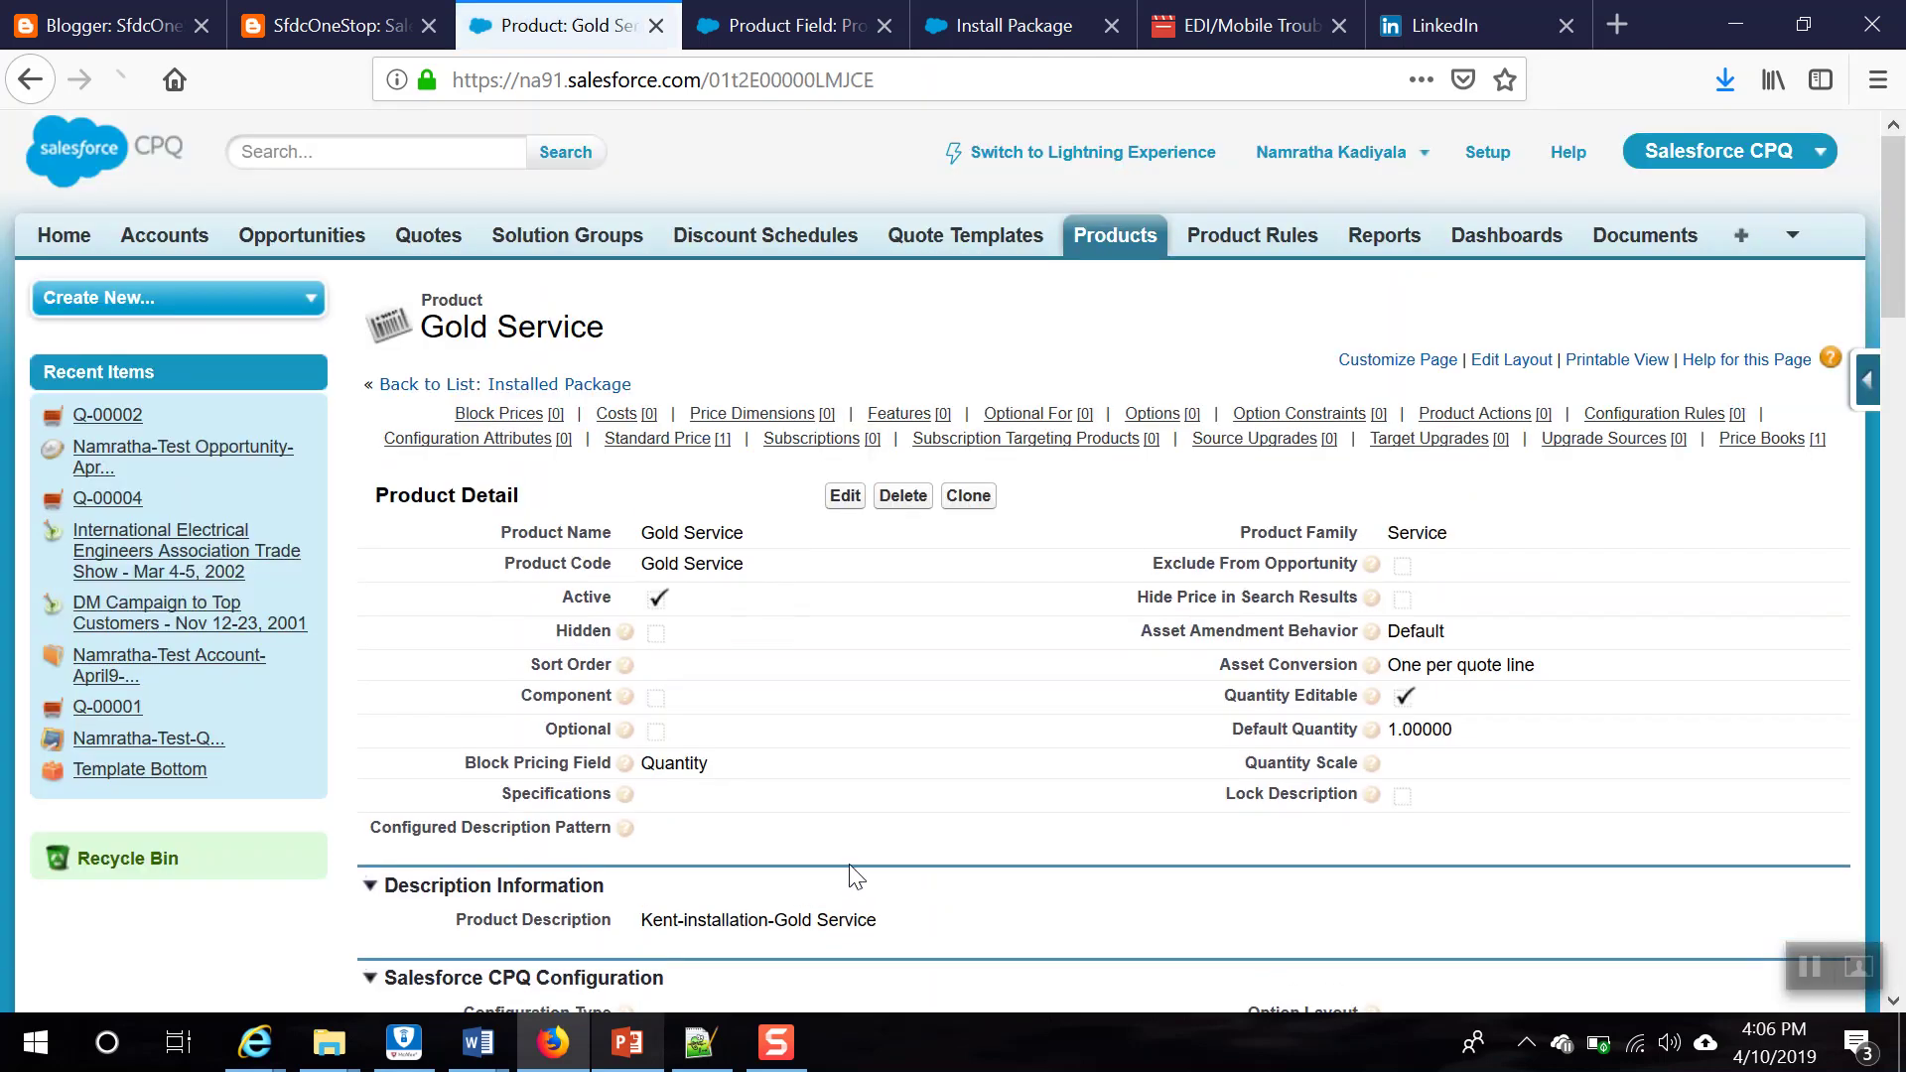
Step: Look up the Gold Service price in the PowerPoint table and save 20 as the product's standard list price
scroll(851, 616, "down", 15)
scroll(655, 734, "down", 10)
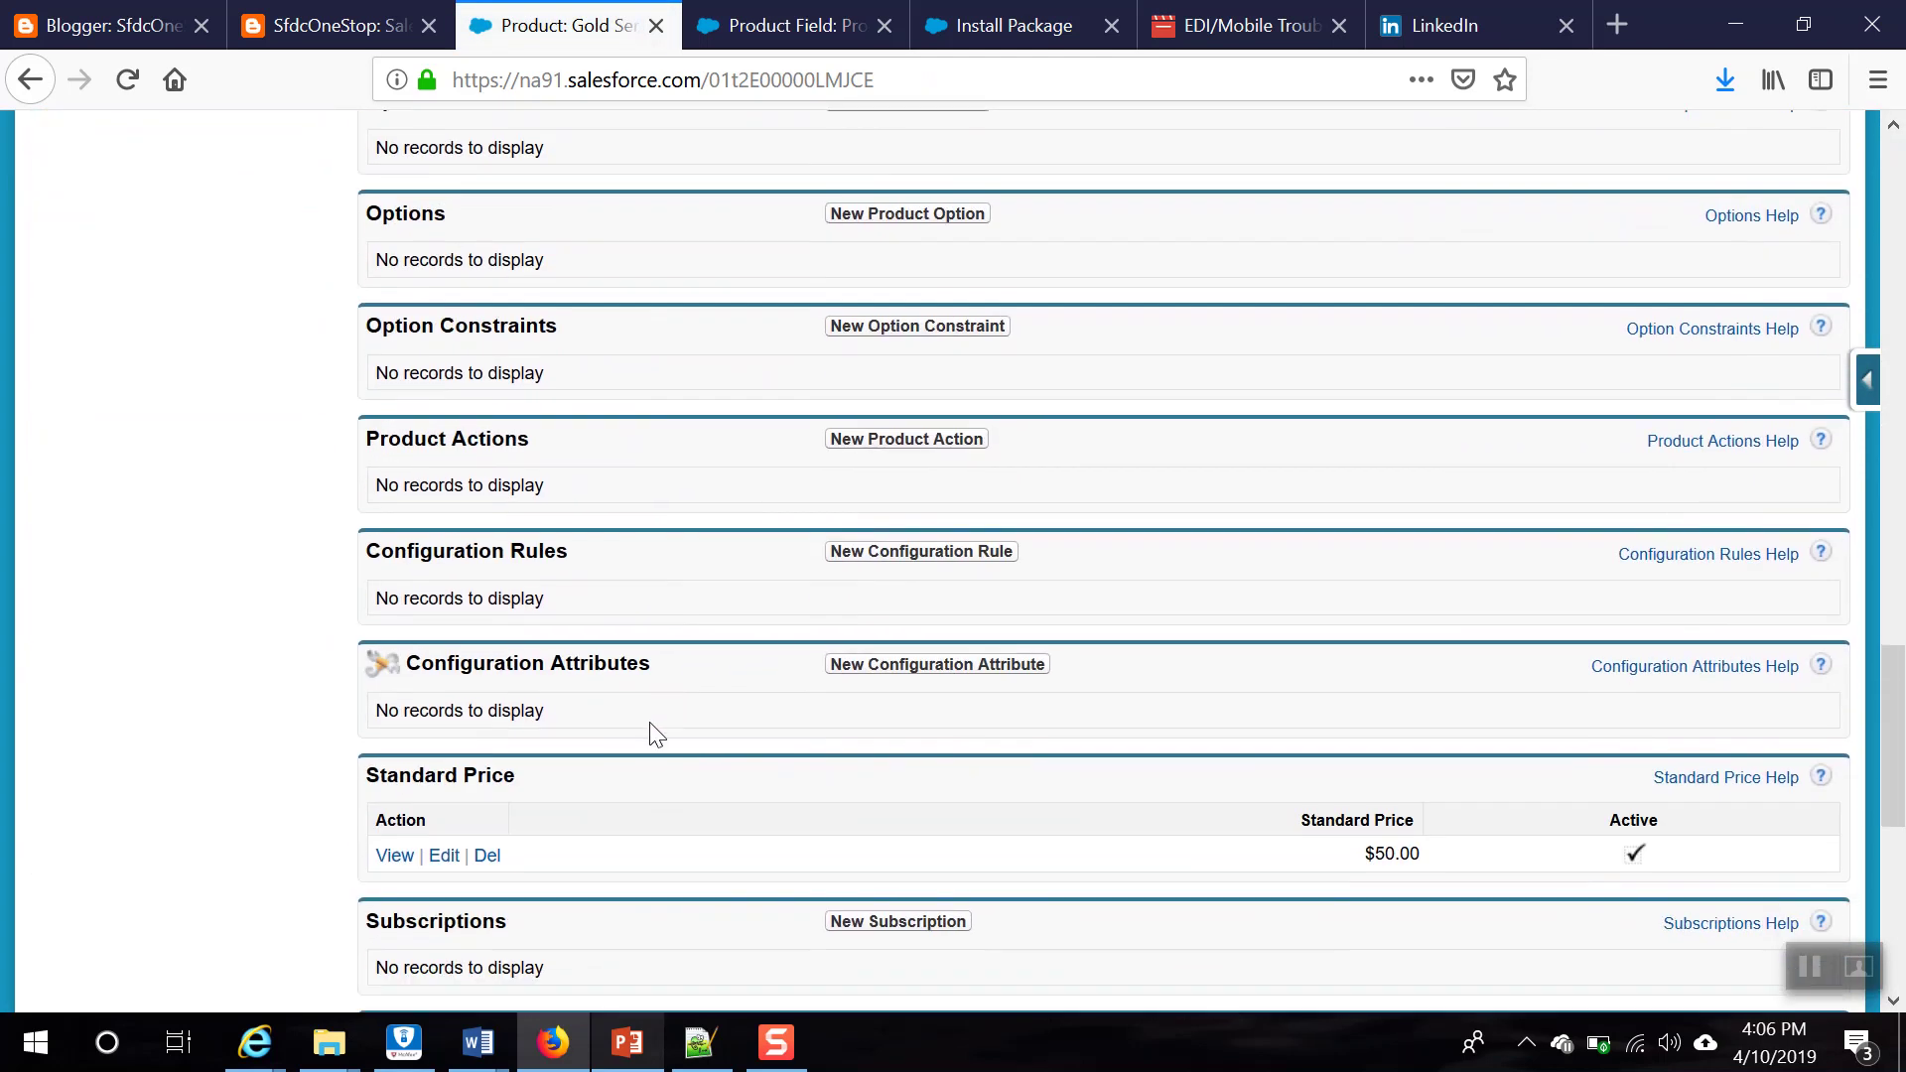
left_click(444, 547)
key("alt+Tab")
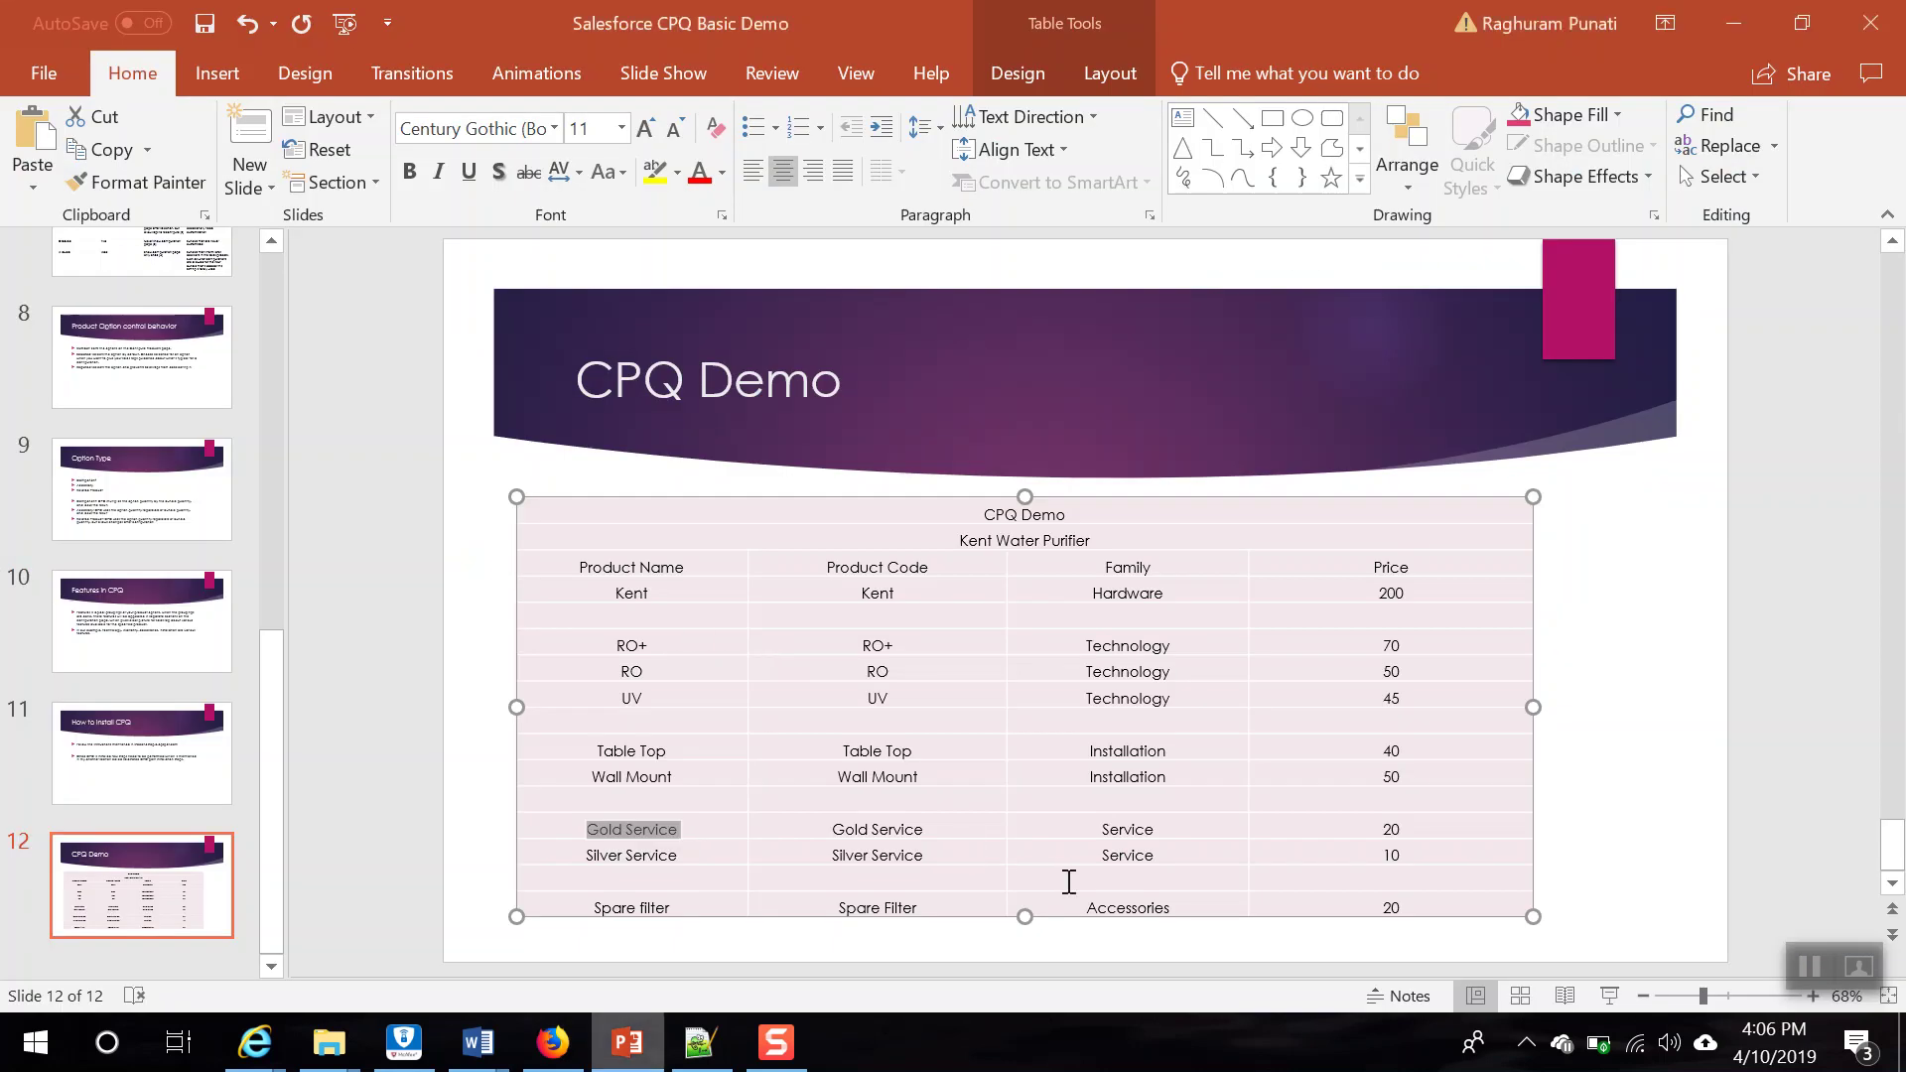
key("alt+Tab")
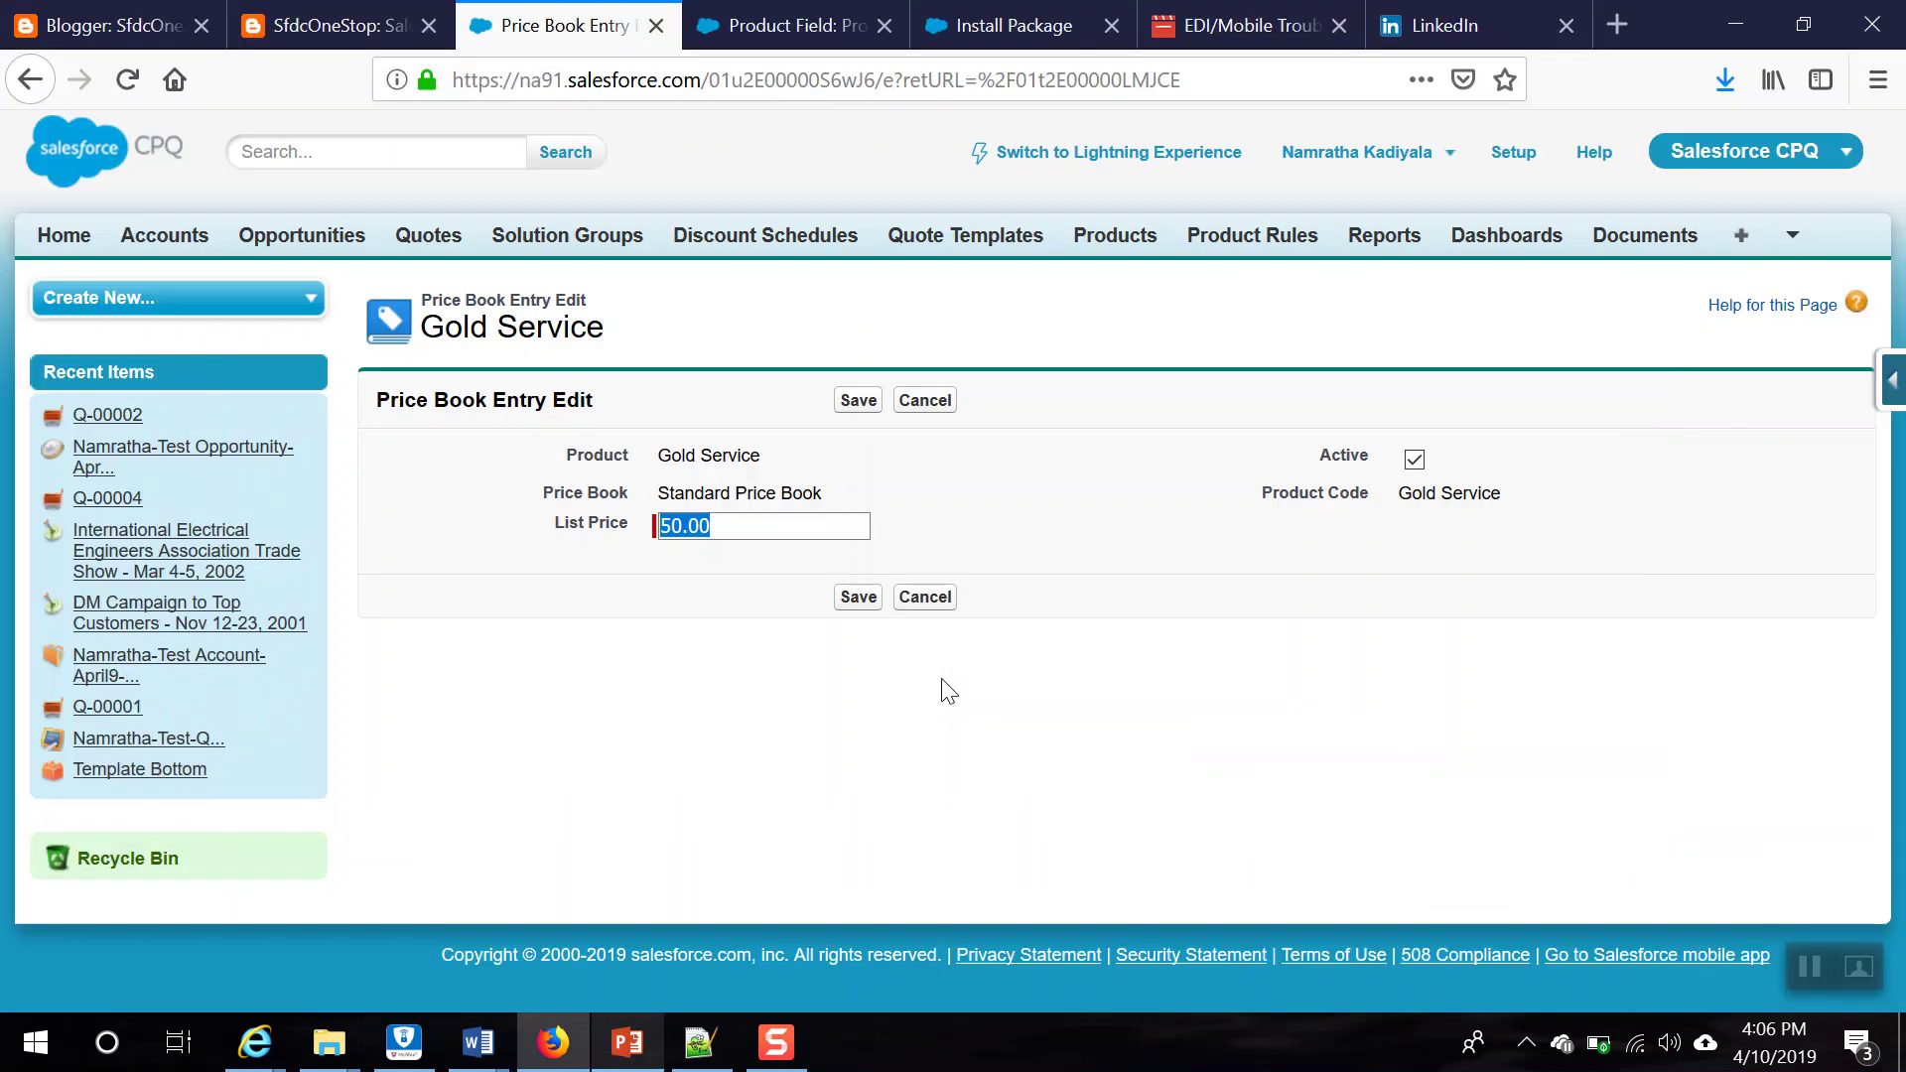
type("20")
left_click(858, 596)
Step: Start a clone of the Gold Service product and enter Silver Service as product name and product code
left_click(972, 501)
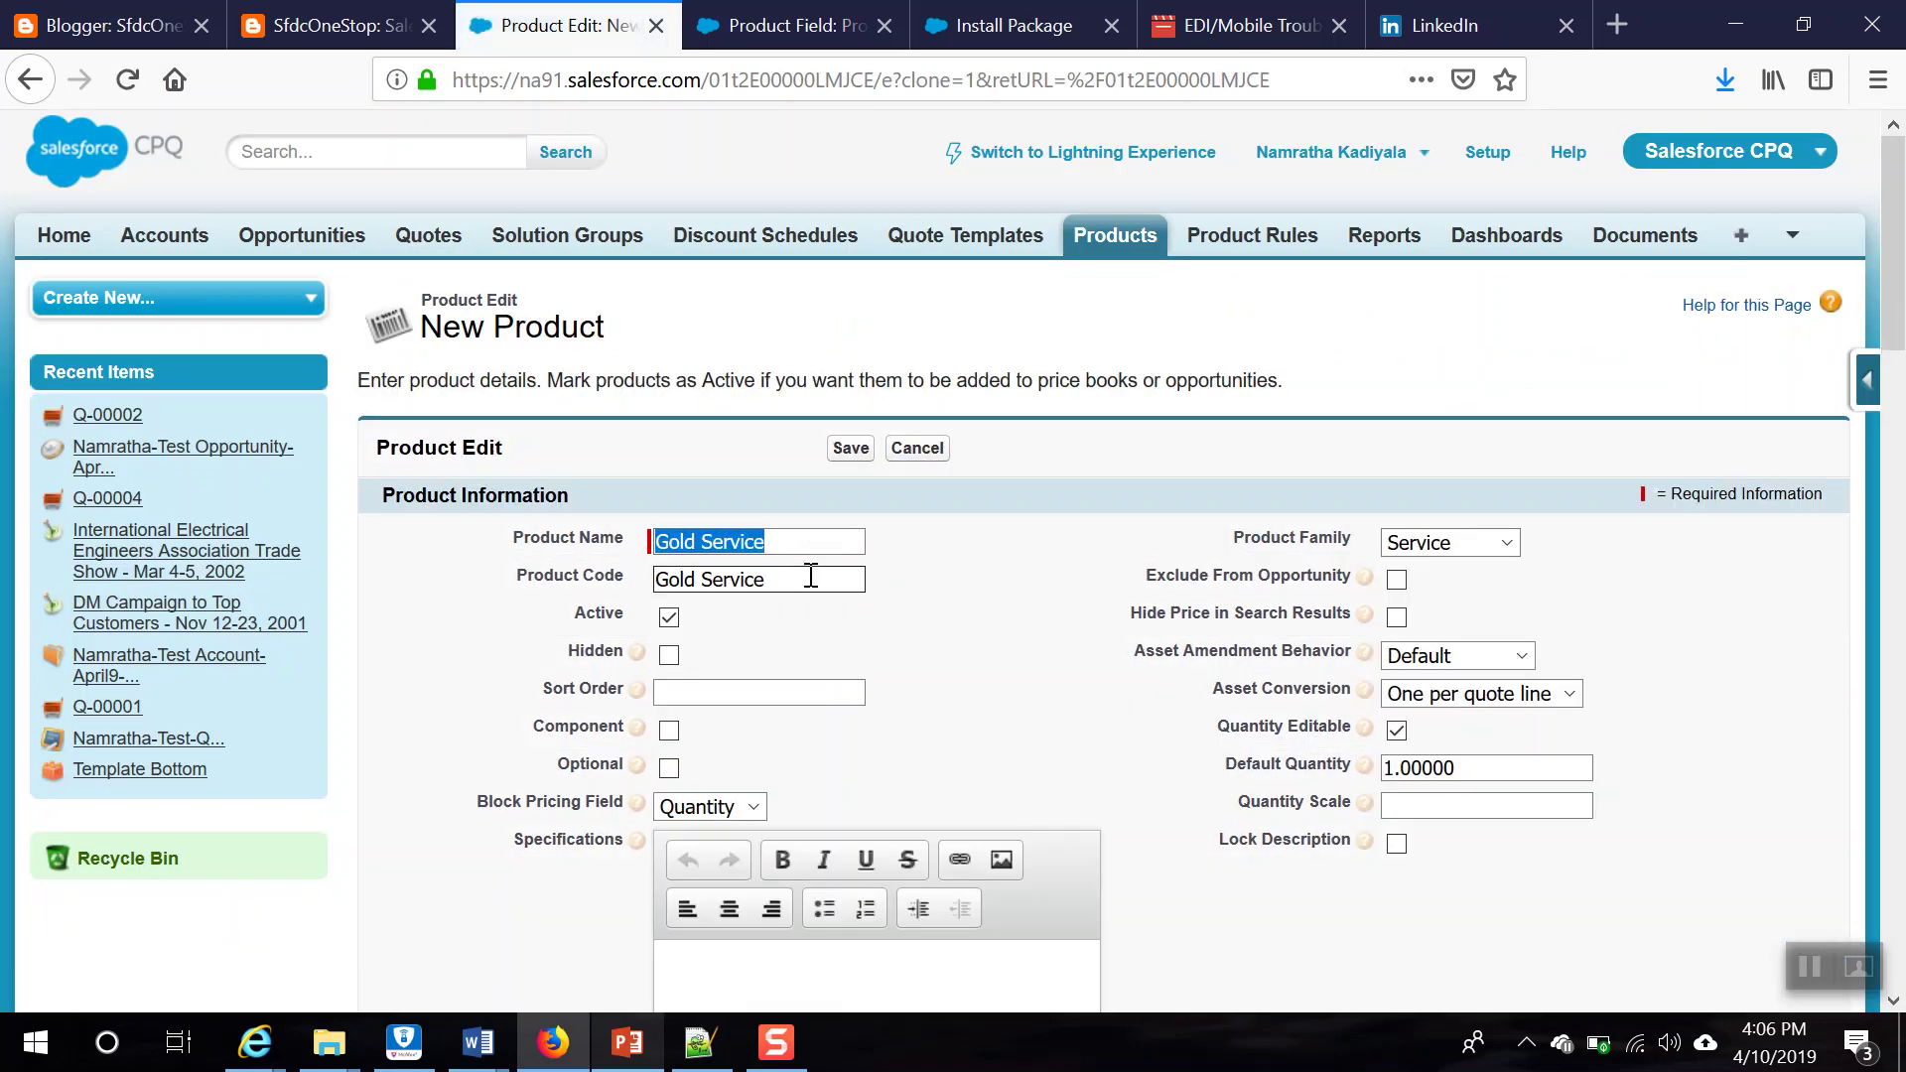
type("Service")
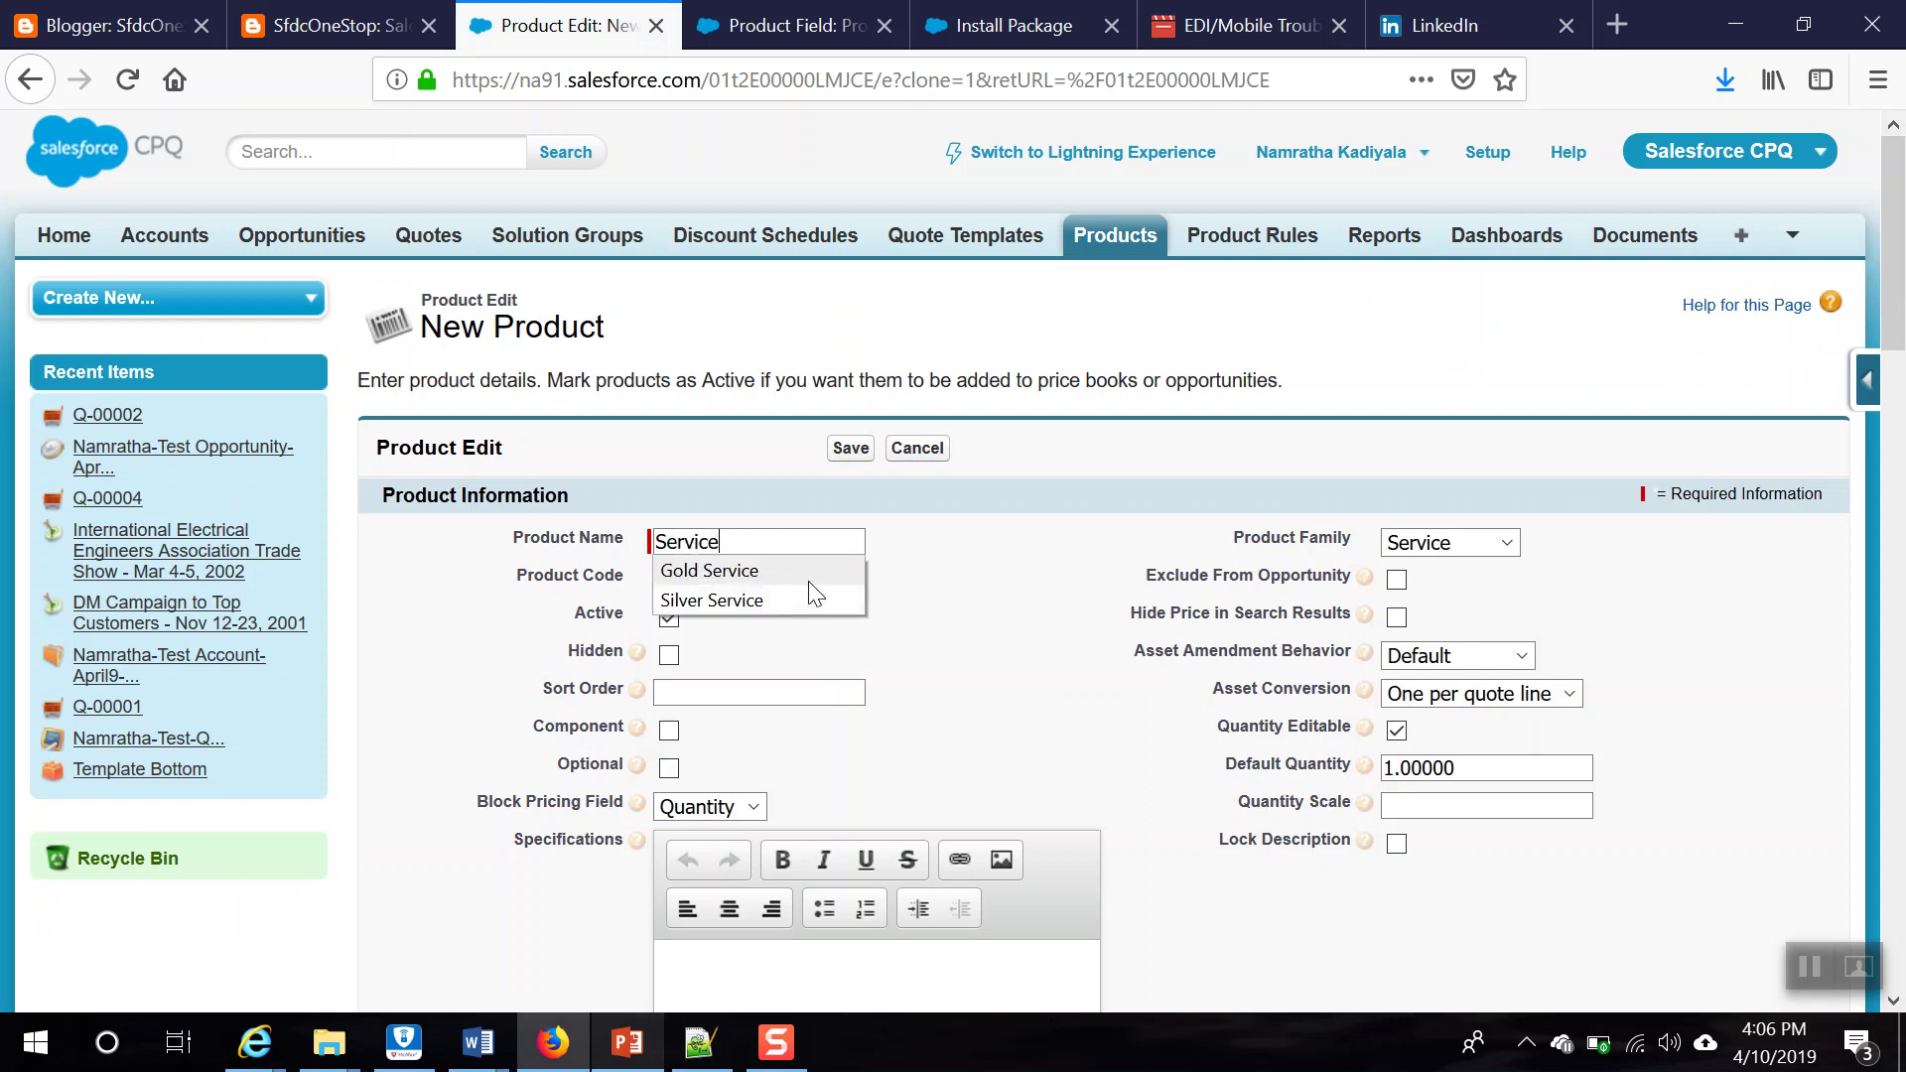
left_click(814, 601)
triple_click(761, 586)
type("Silv")
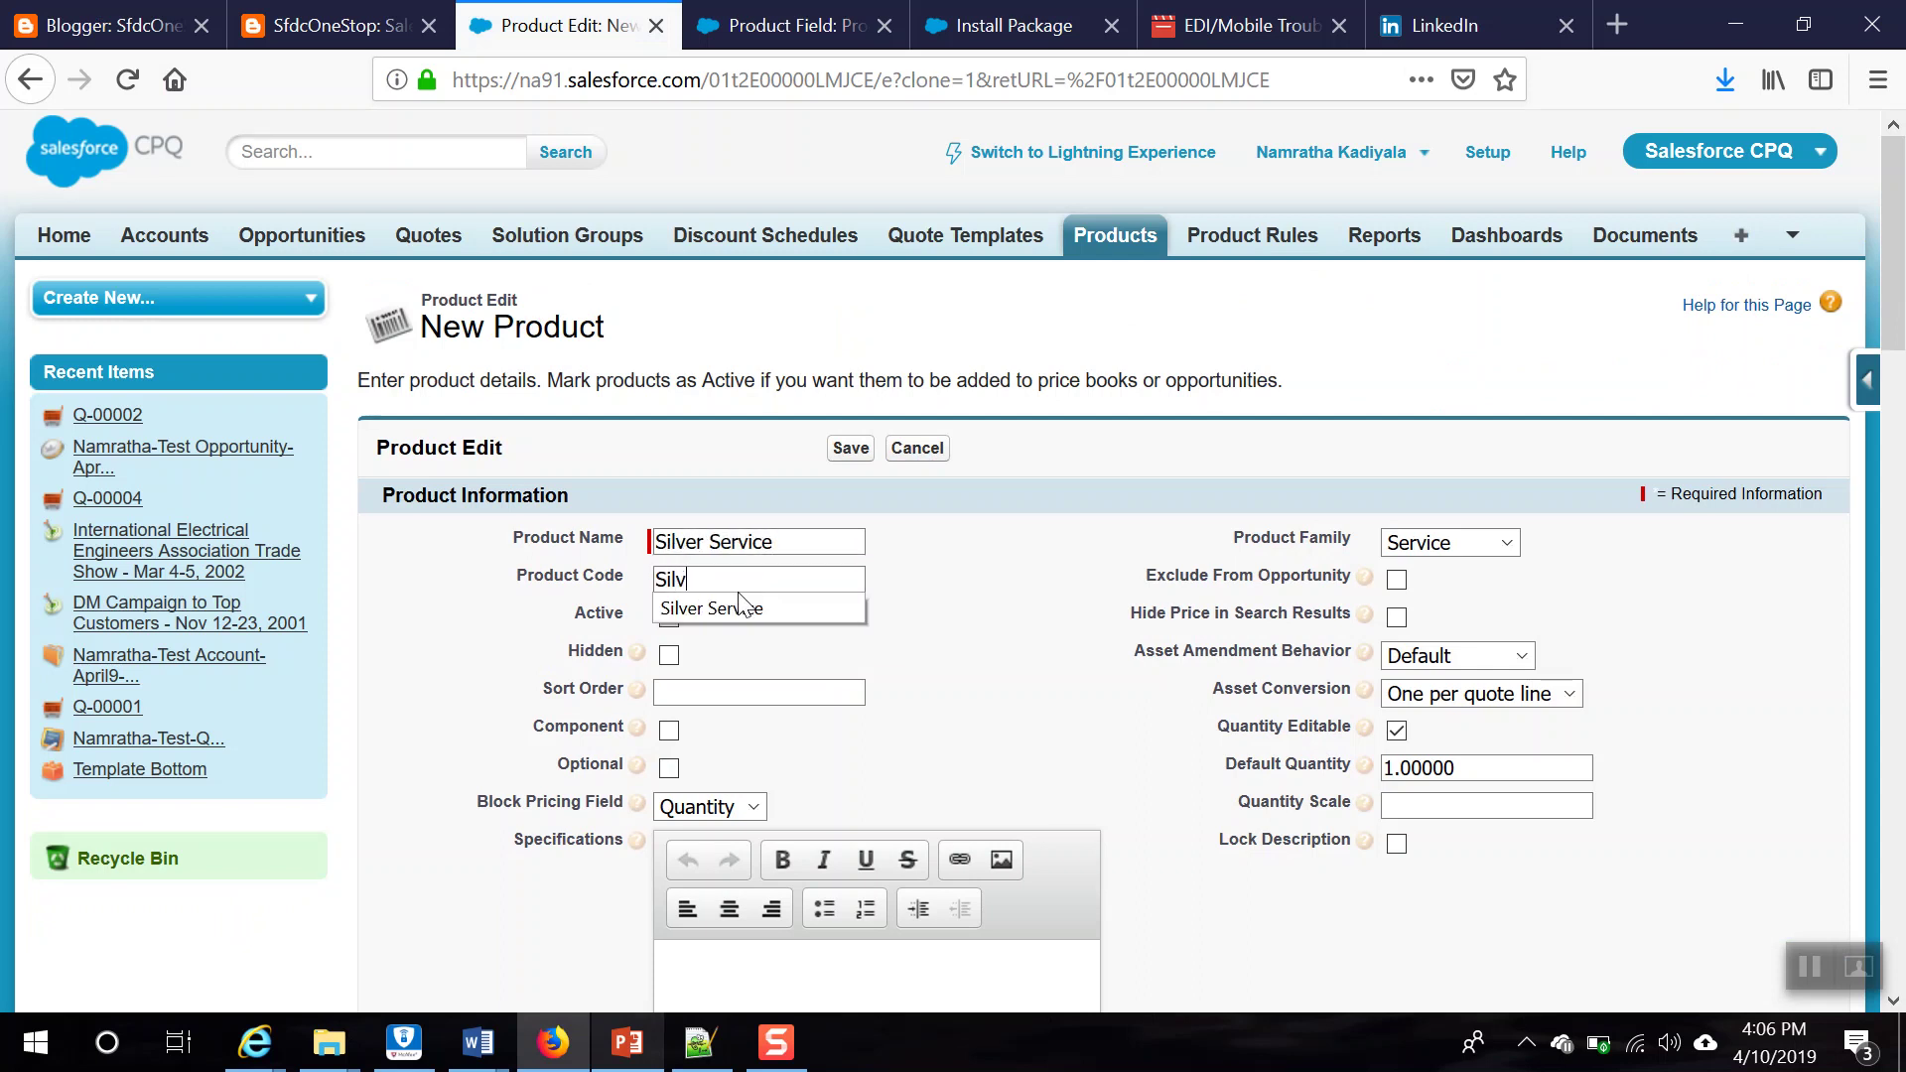
type("er")
left_click(740, 608)
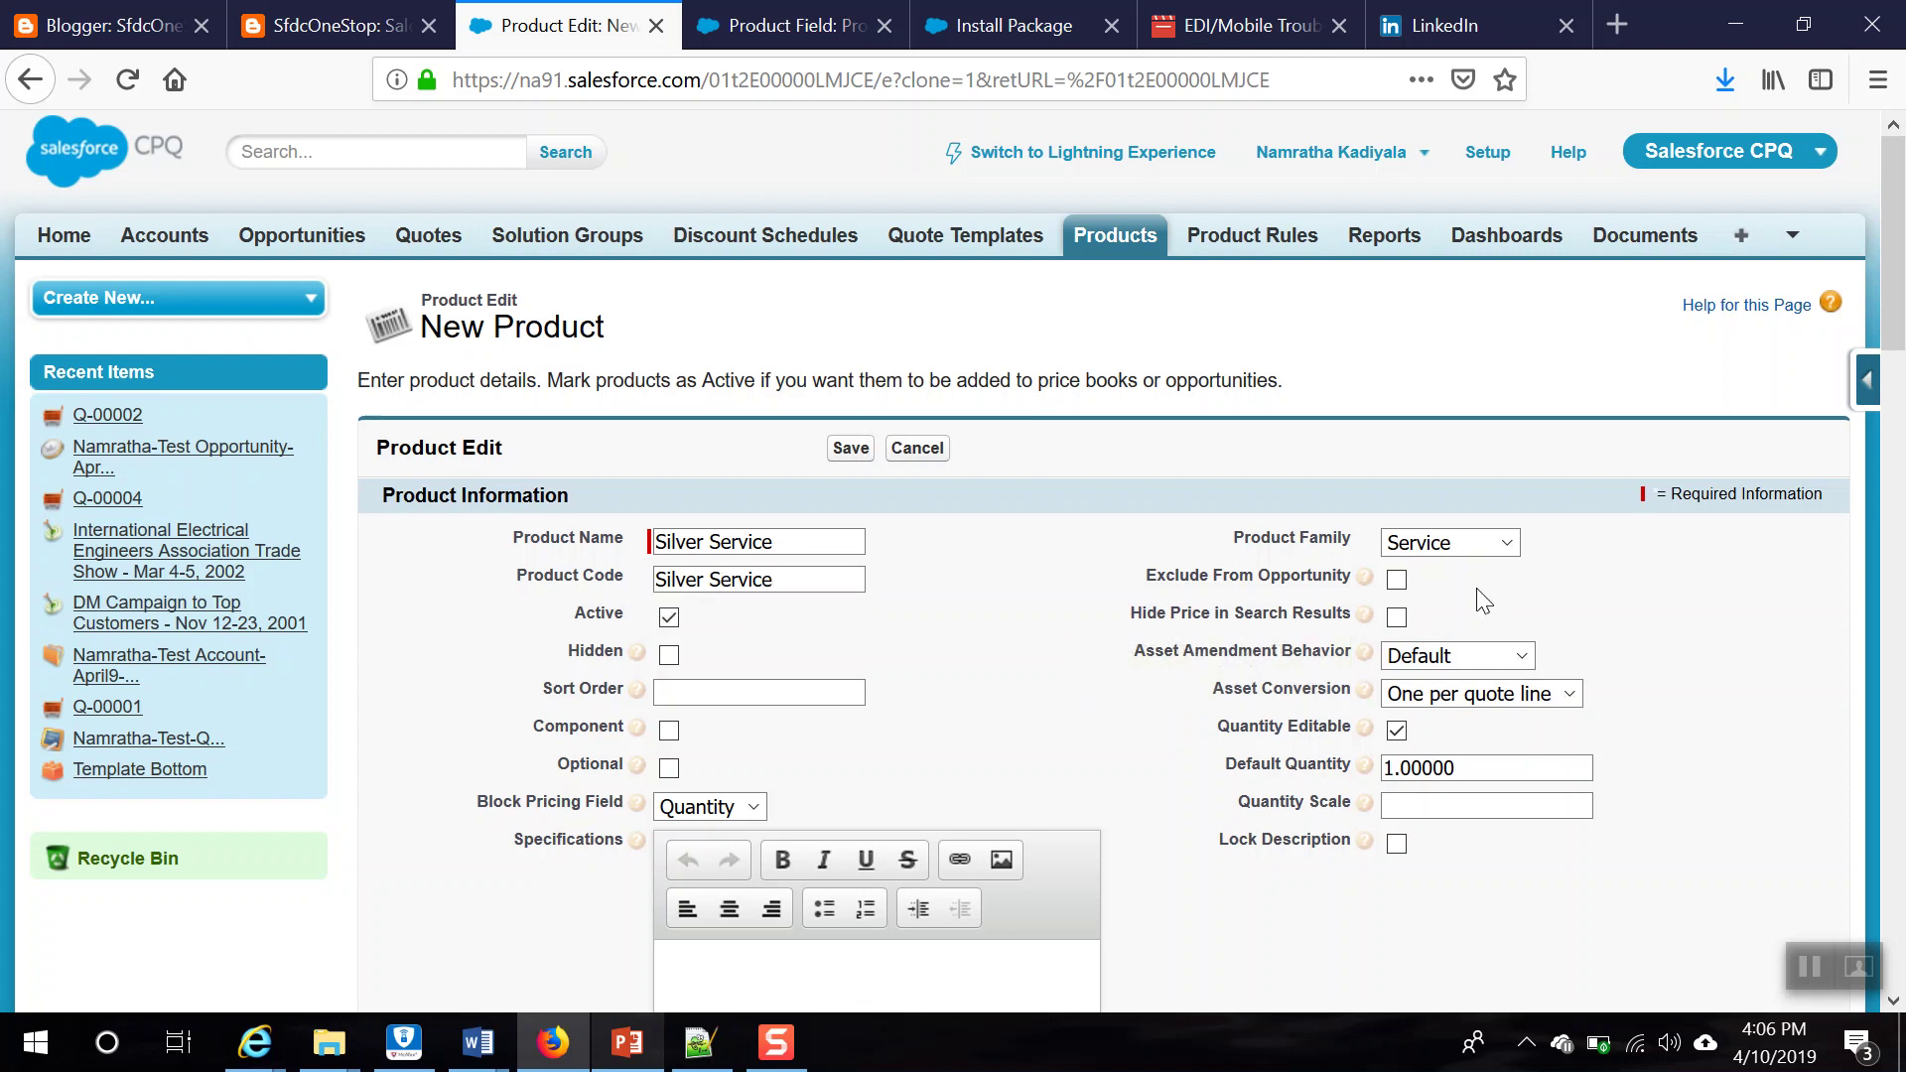
Step: Change the product description to Kent-installation-Service Service and save the cloned product
scroll(861, 646, "down", 15)
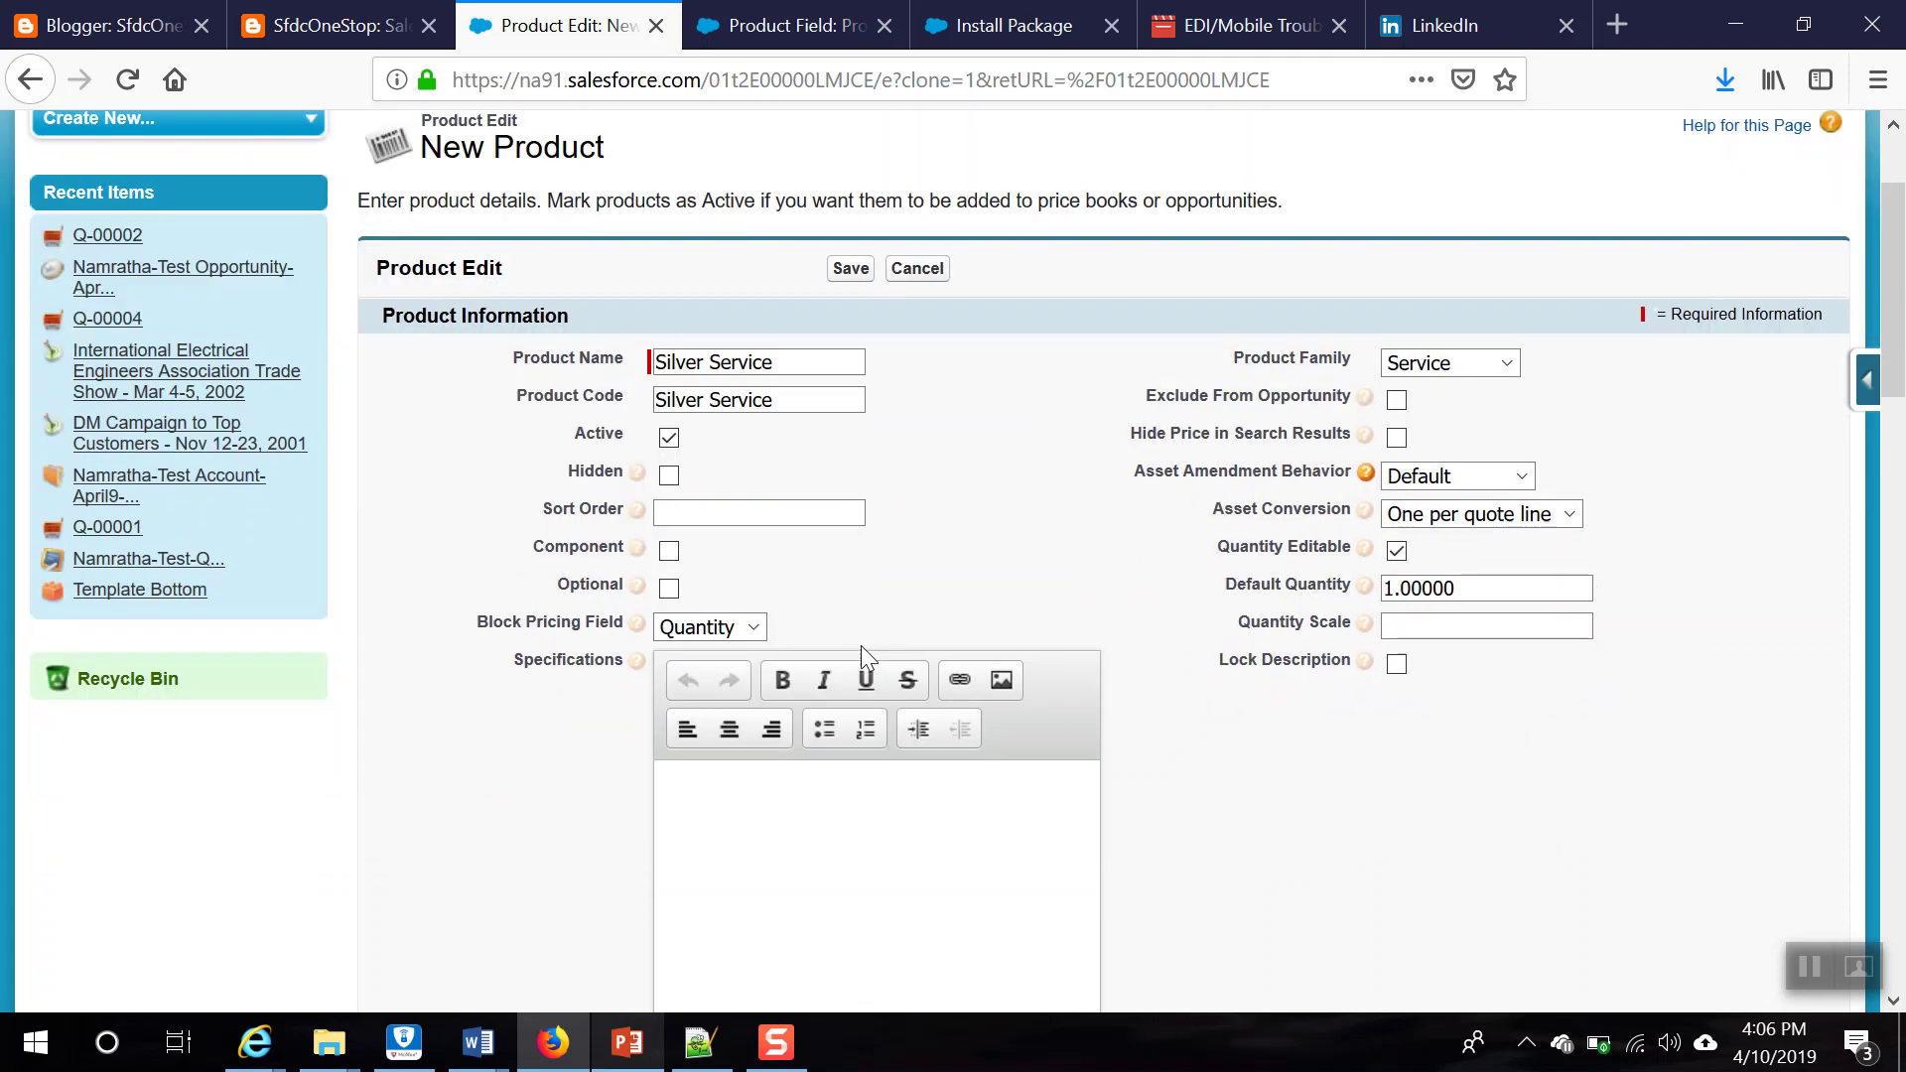
double_click(805, 181)
type("Service Service")
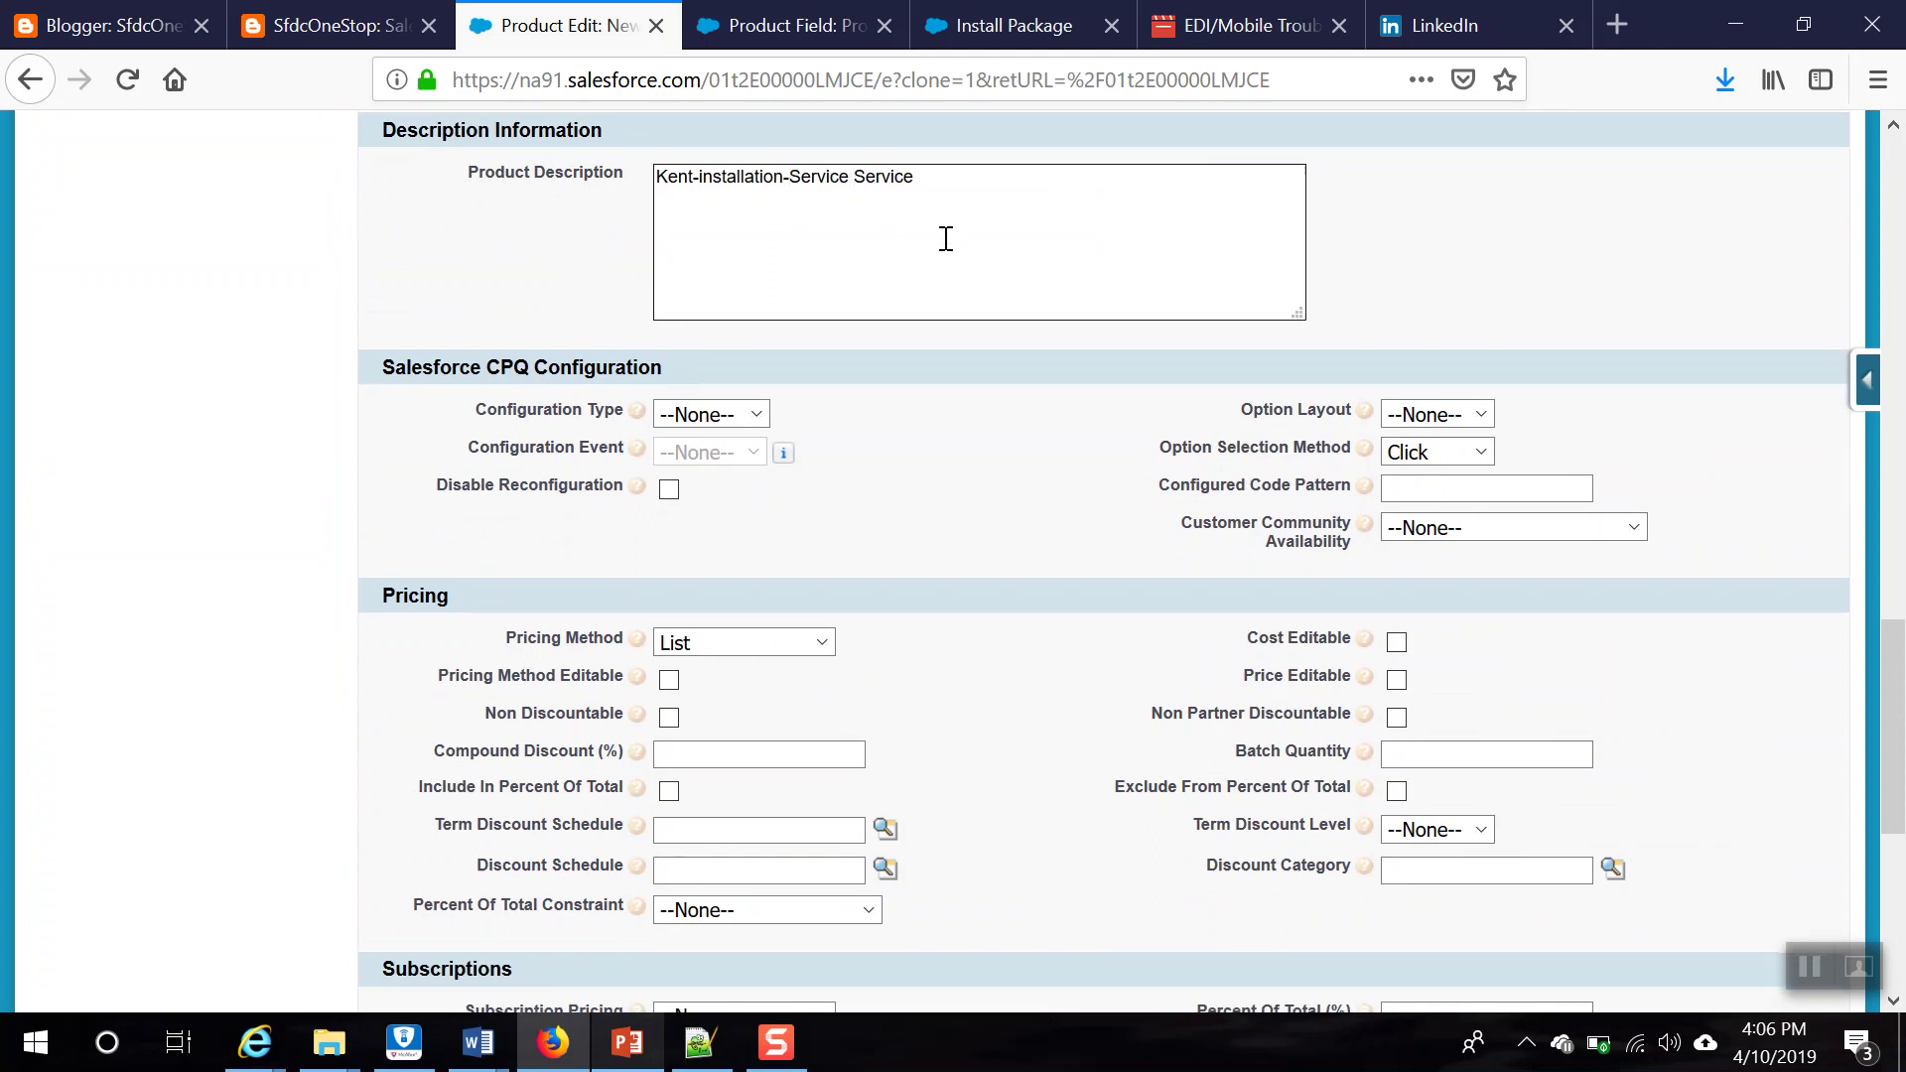
scroll(948, 243, "down", 3)
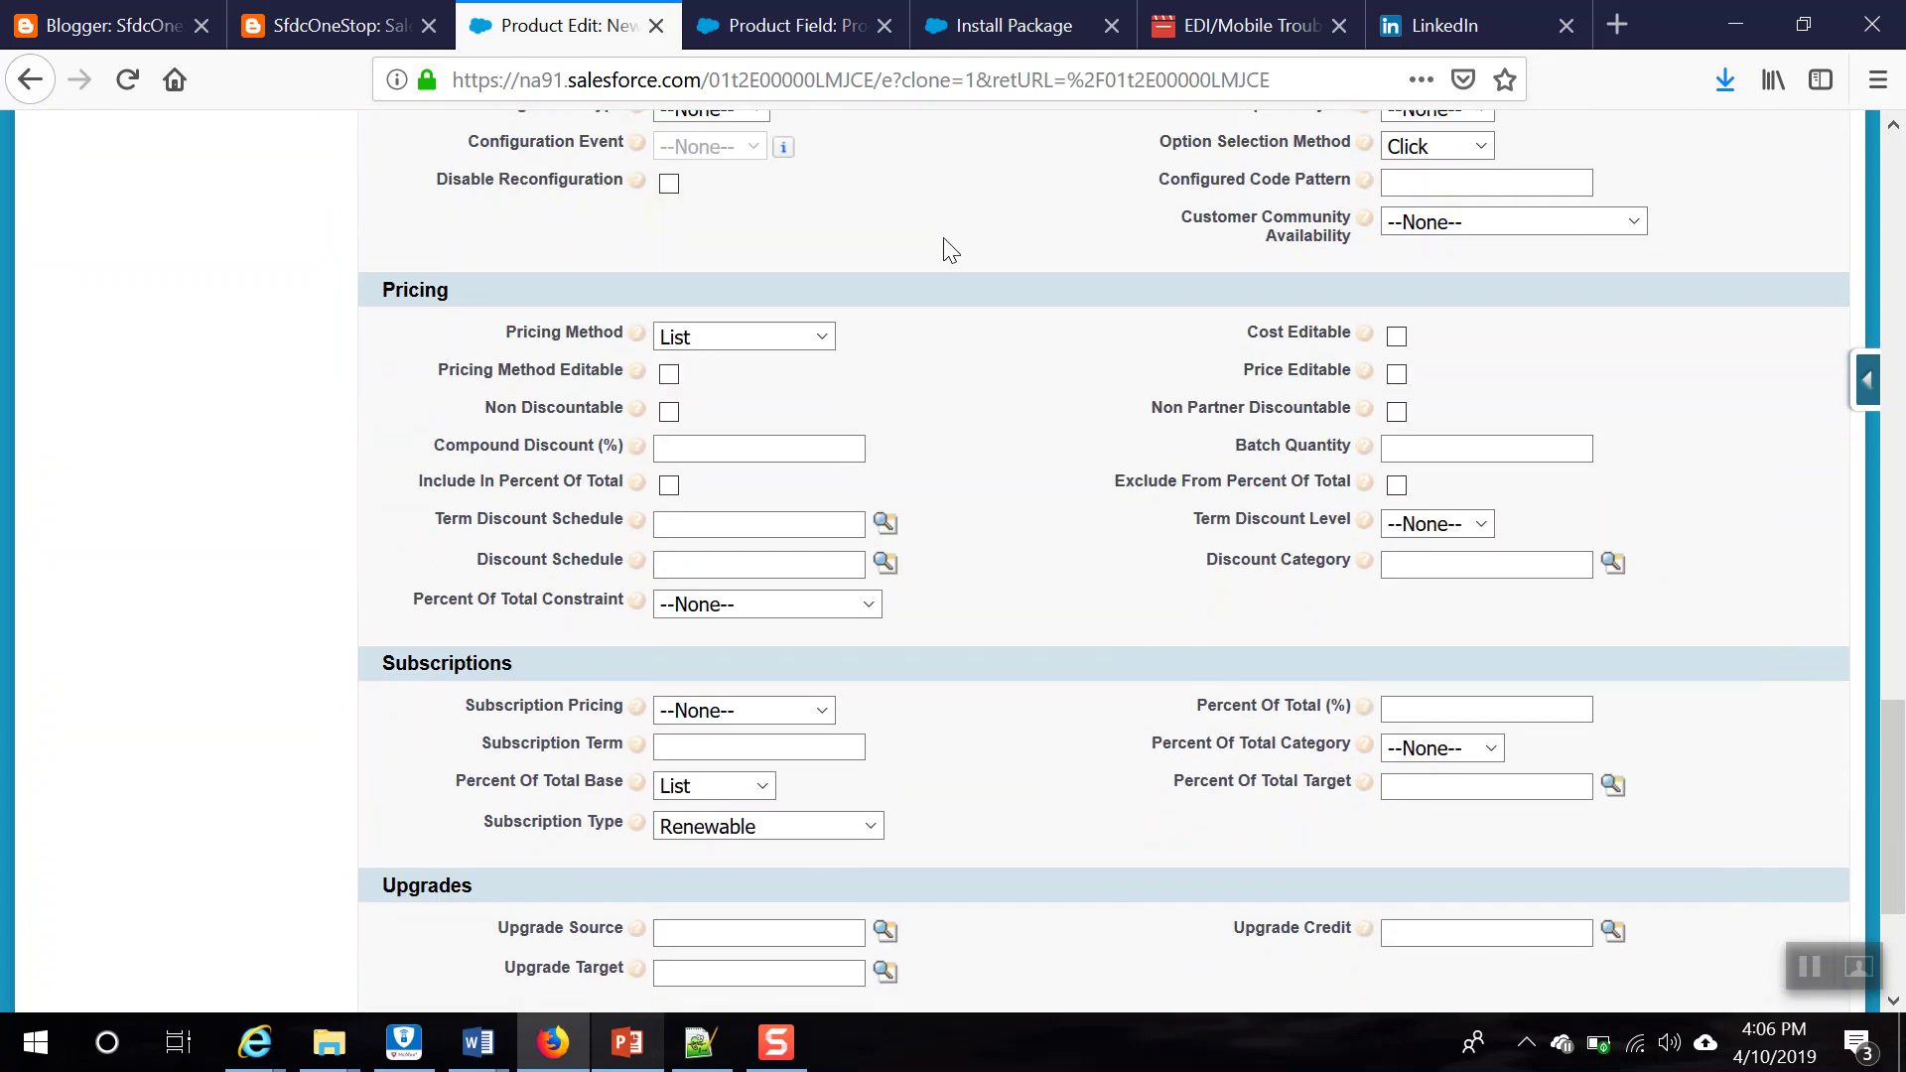
scroll(955, 241, "down", 3)
left_click(860, 870)
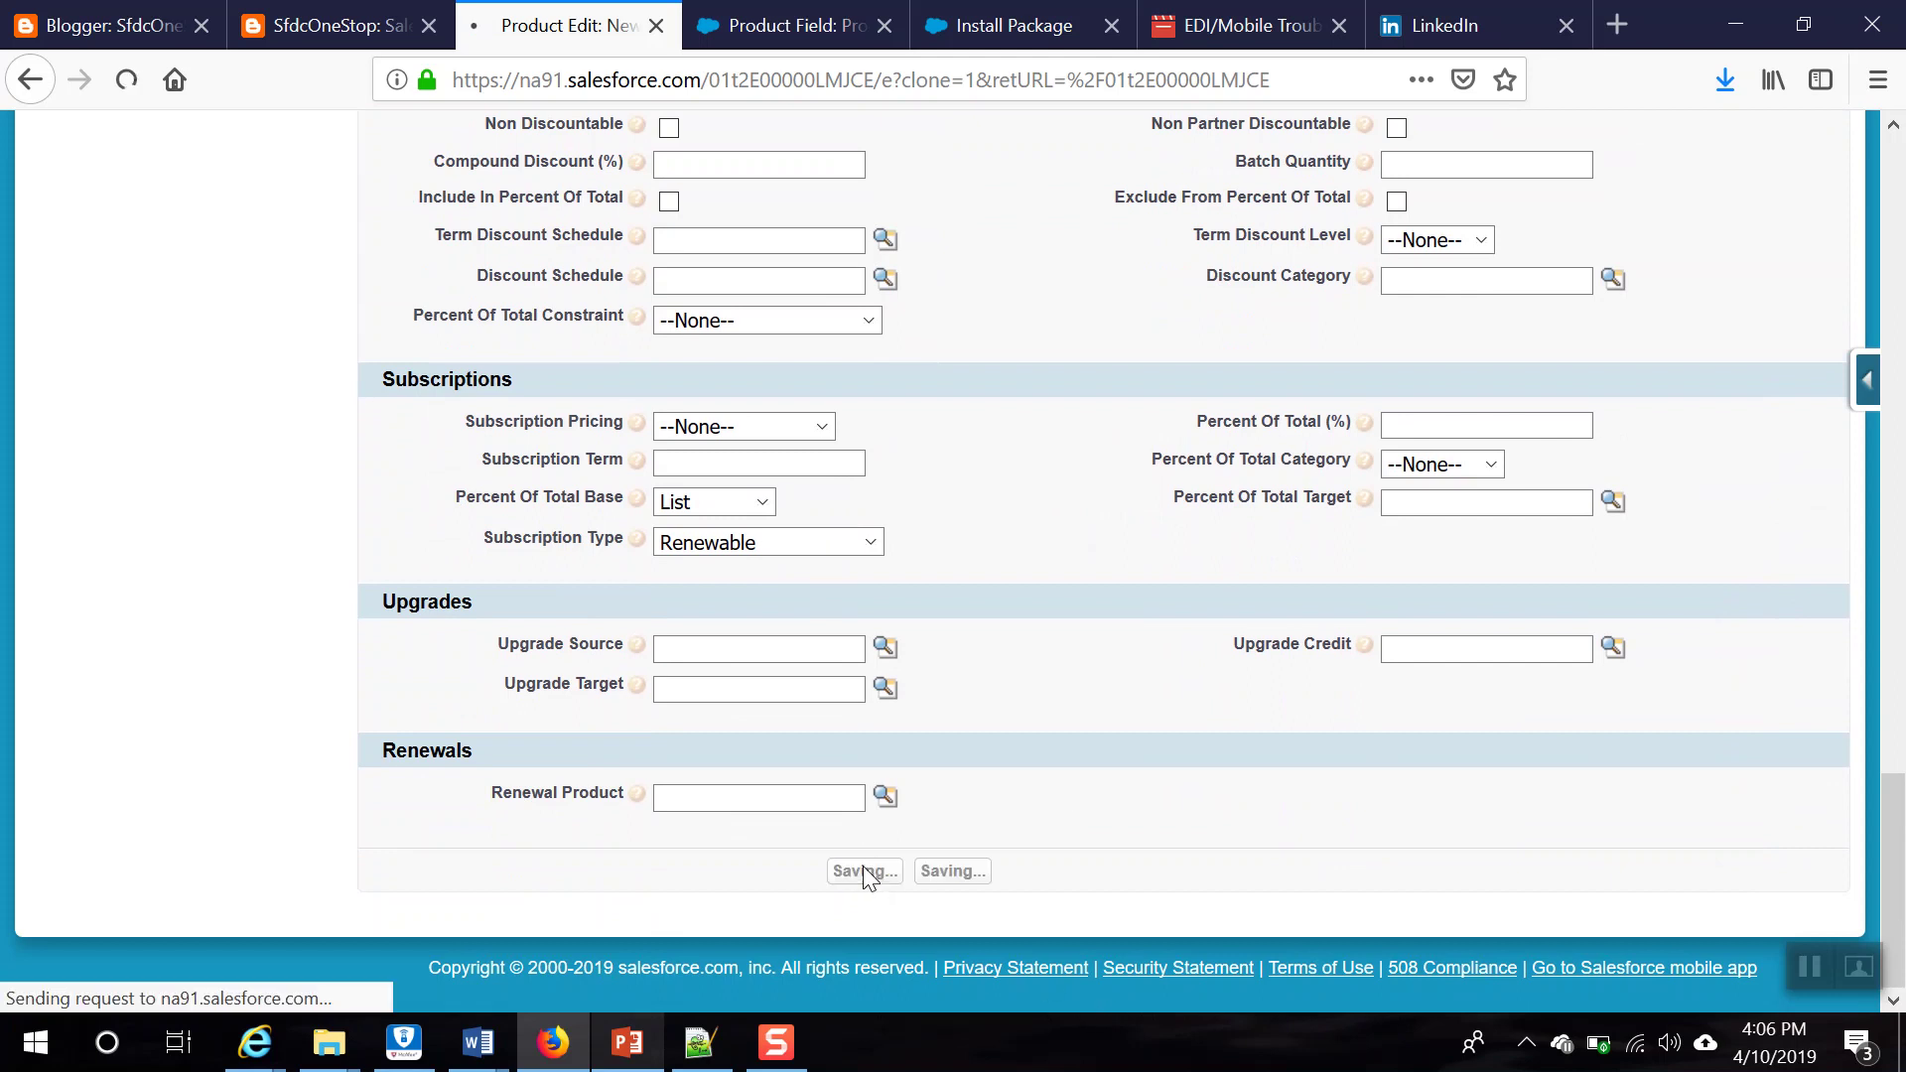
Step: Look up the Silver Service price in the PowerPoint table and save 10 as the product's standard list price
key("alt+Tab")
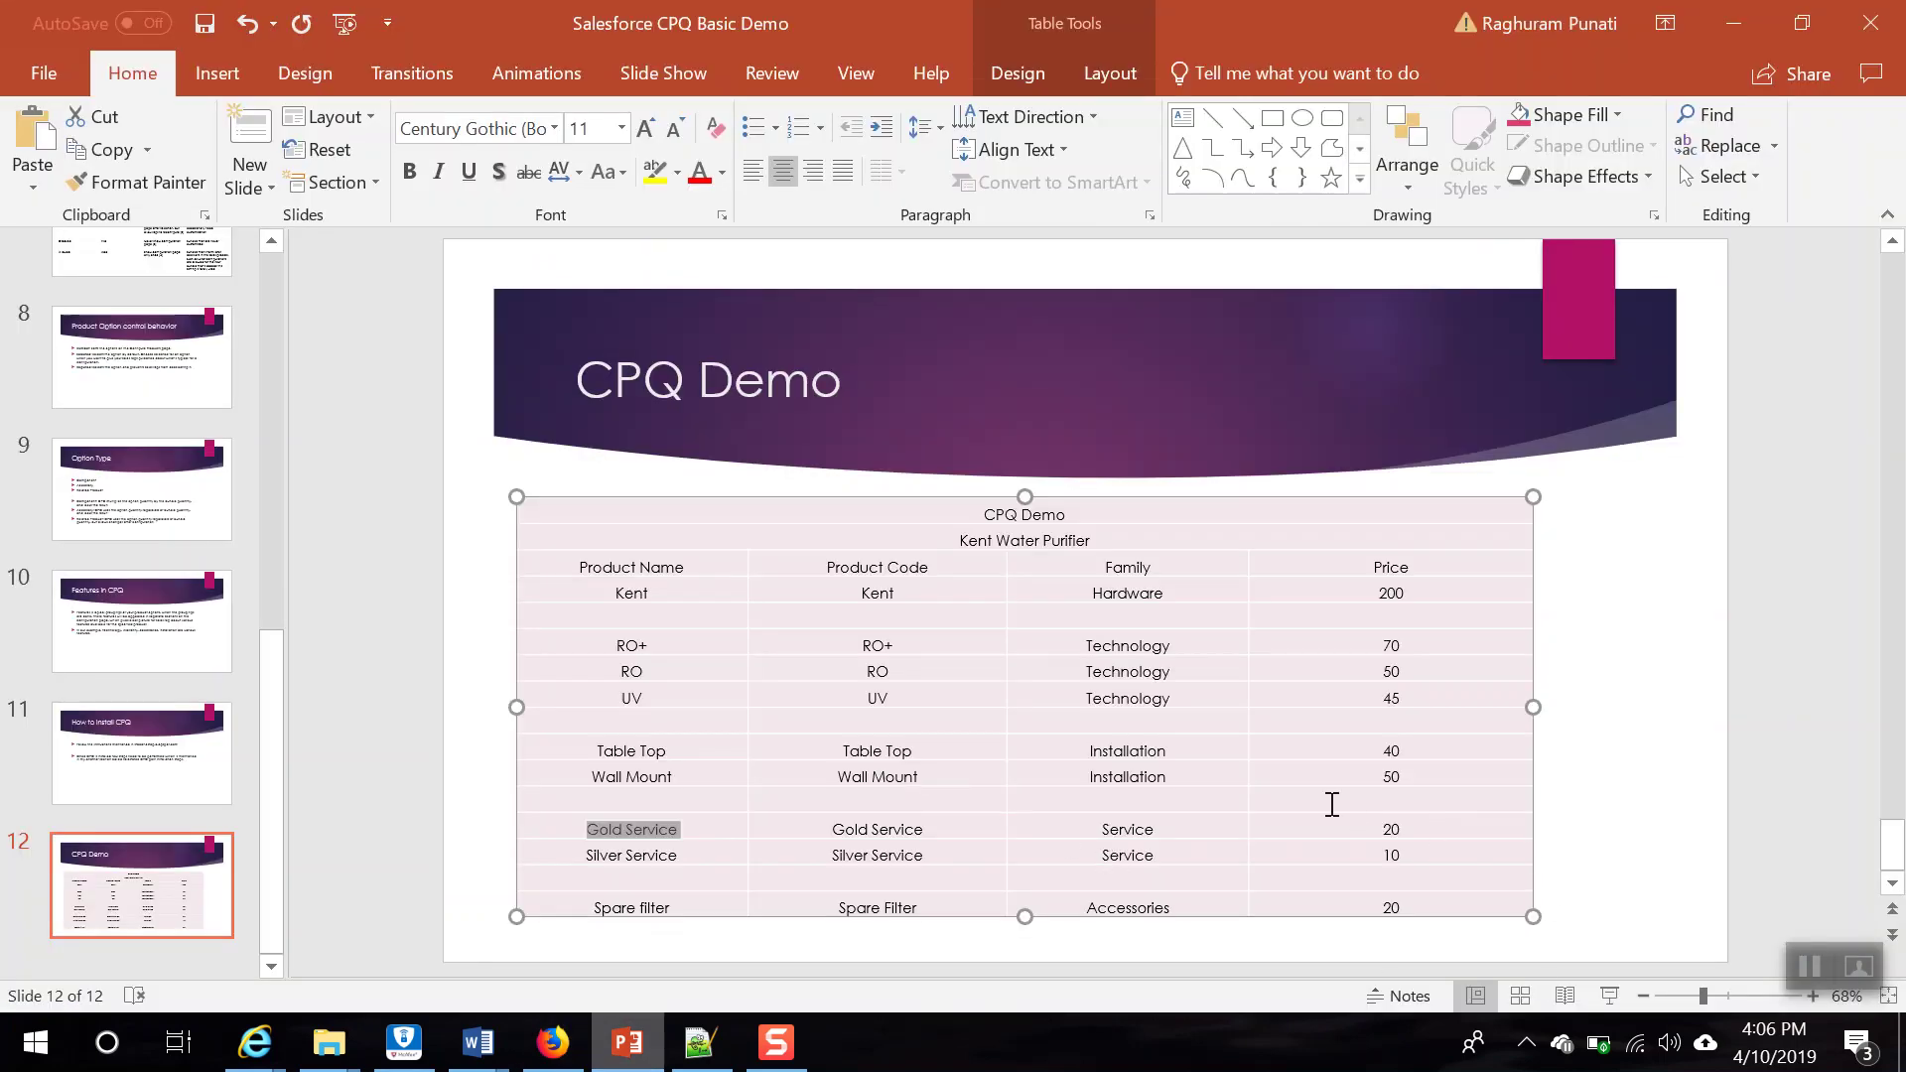
key("alt+Tab")
scroll(825, 681, "down", 15)
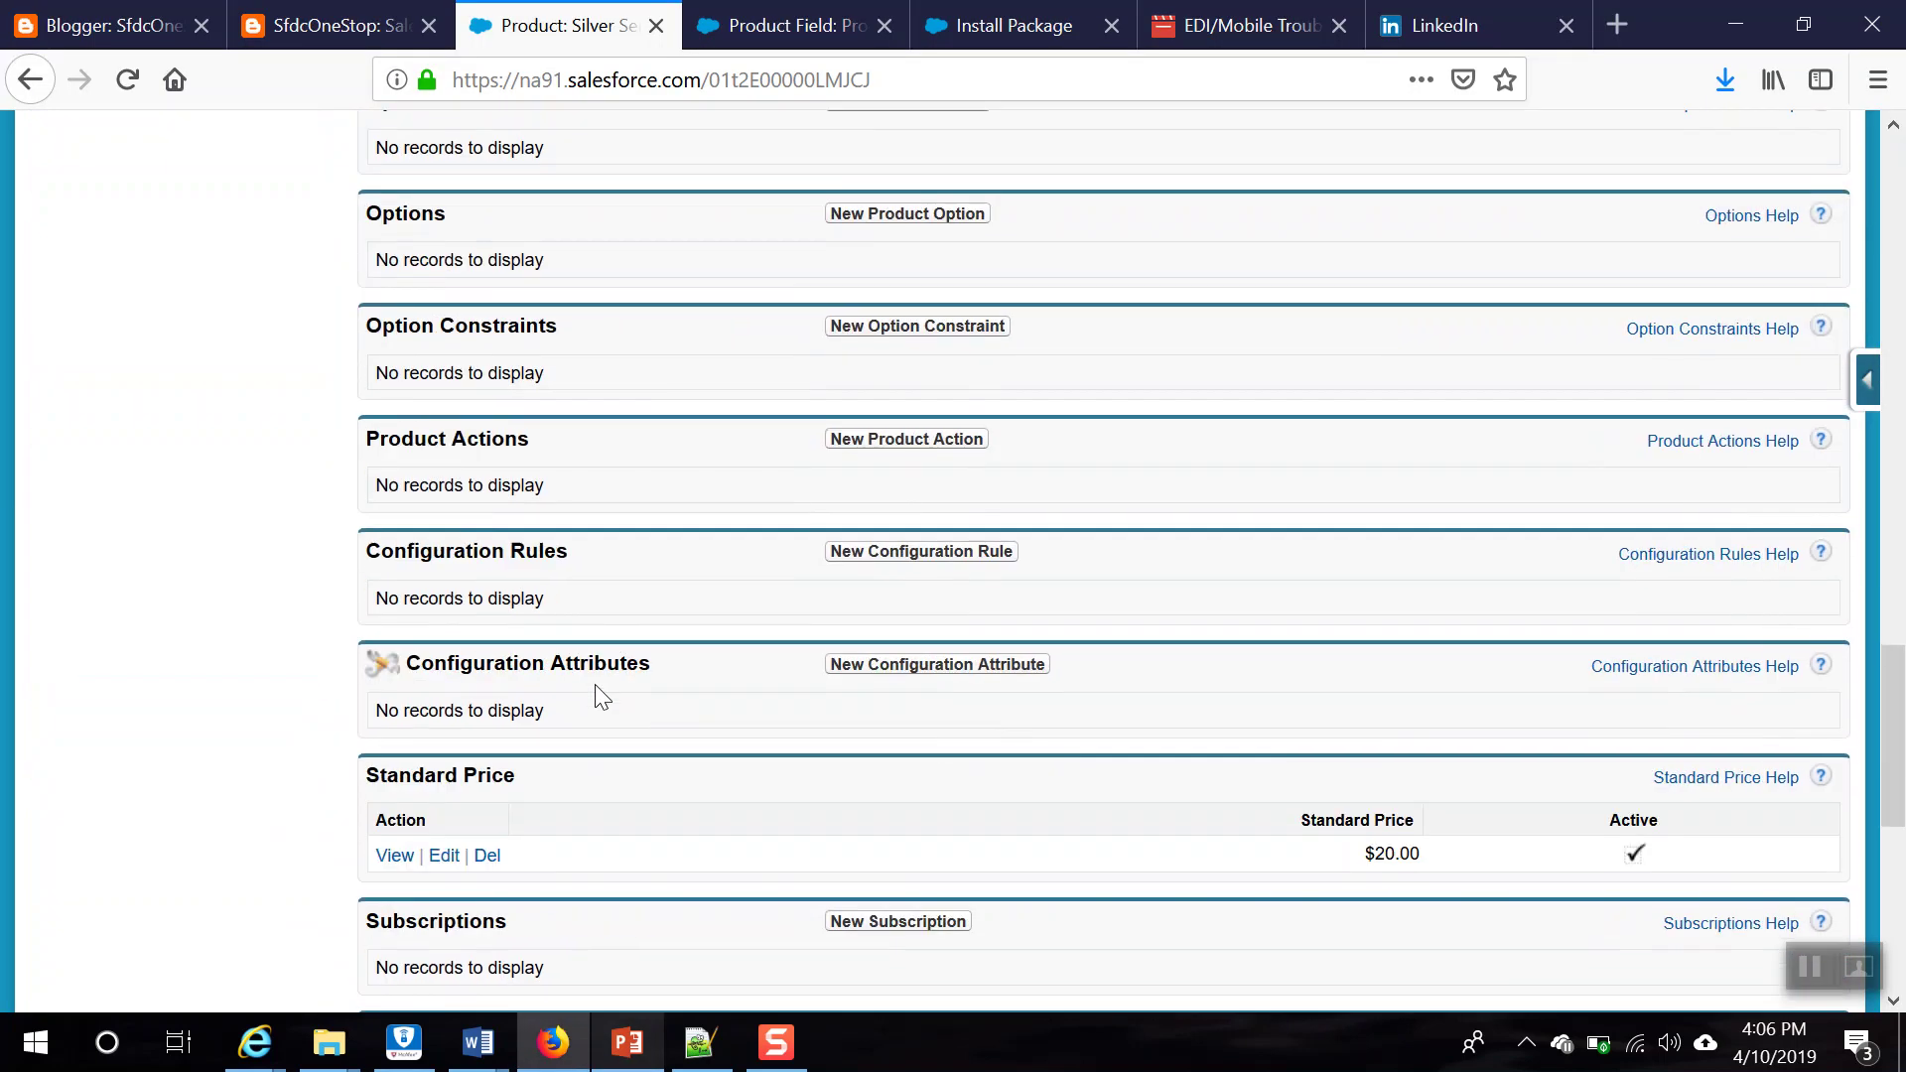
left_click(444, 856)
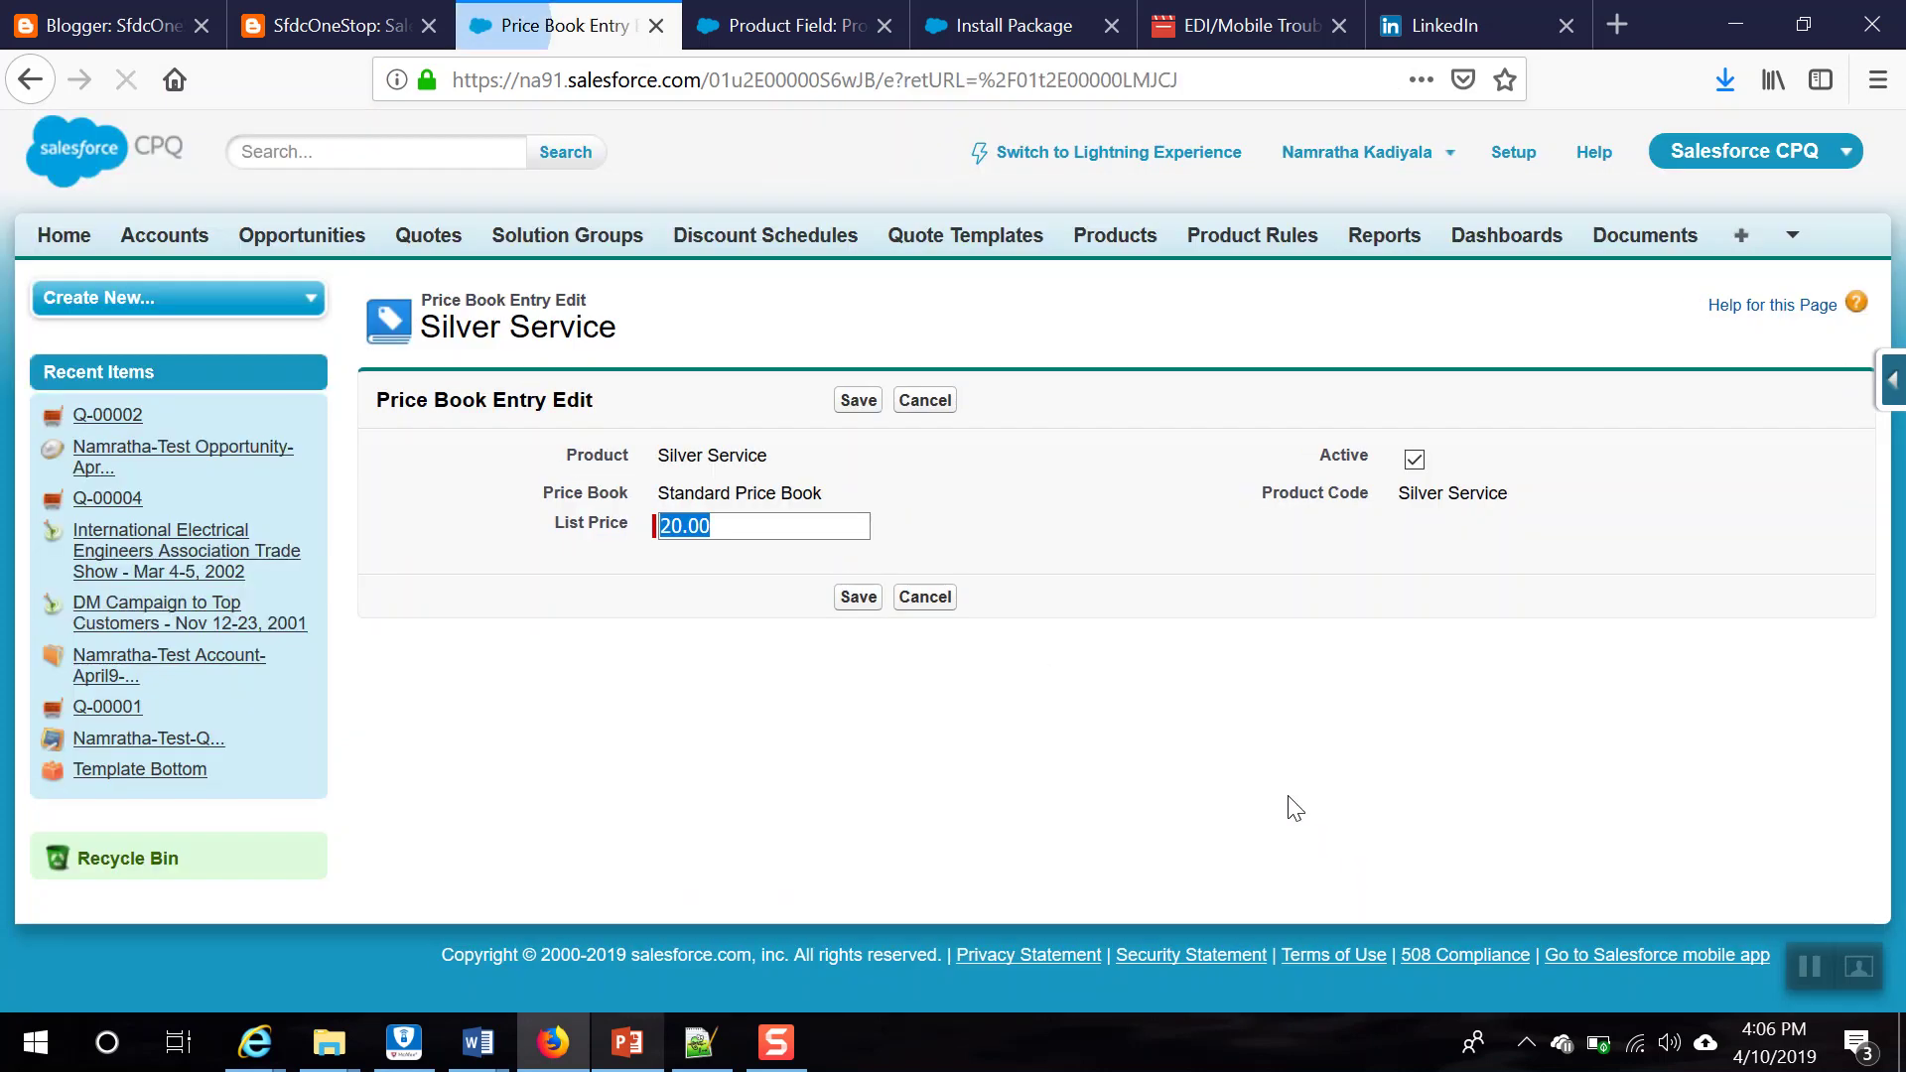
type("10")
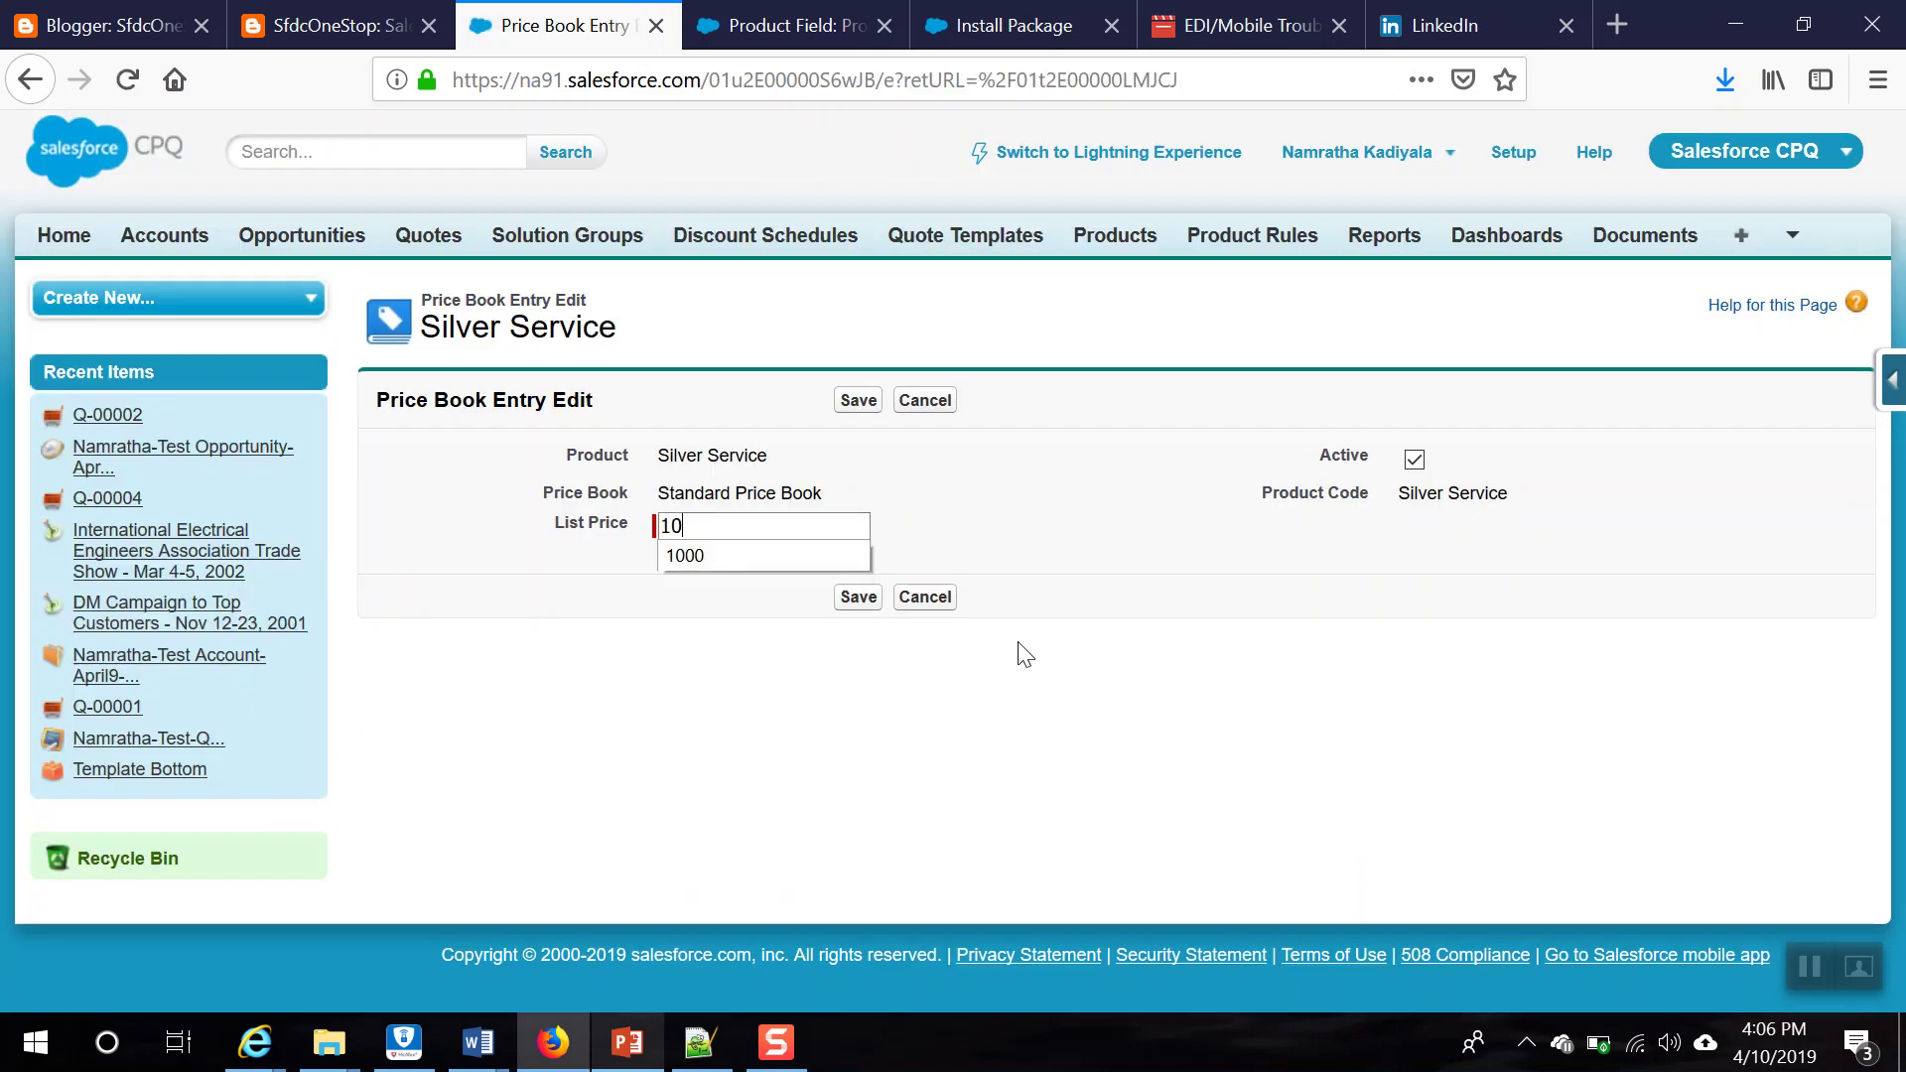
left_click(855, 599)
Step: Check the PowerPoint table for the next product to create and start a clone of the Silver Service product
key("alt+Tab")
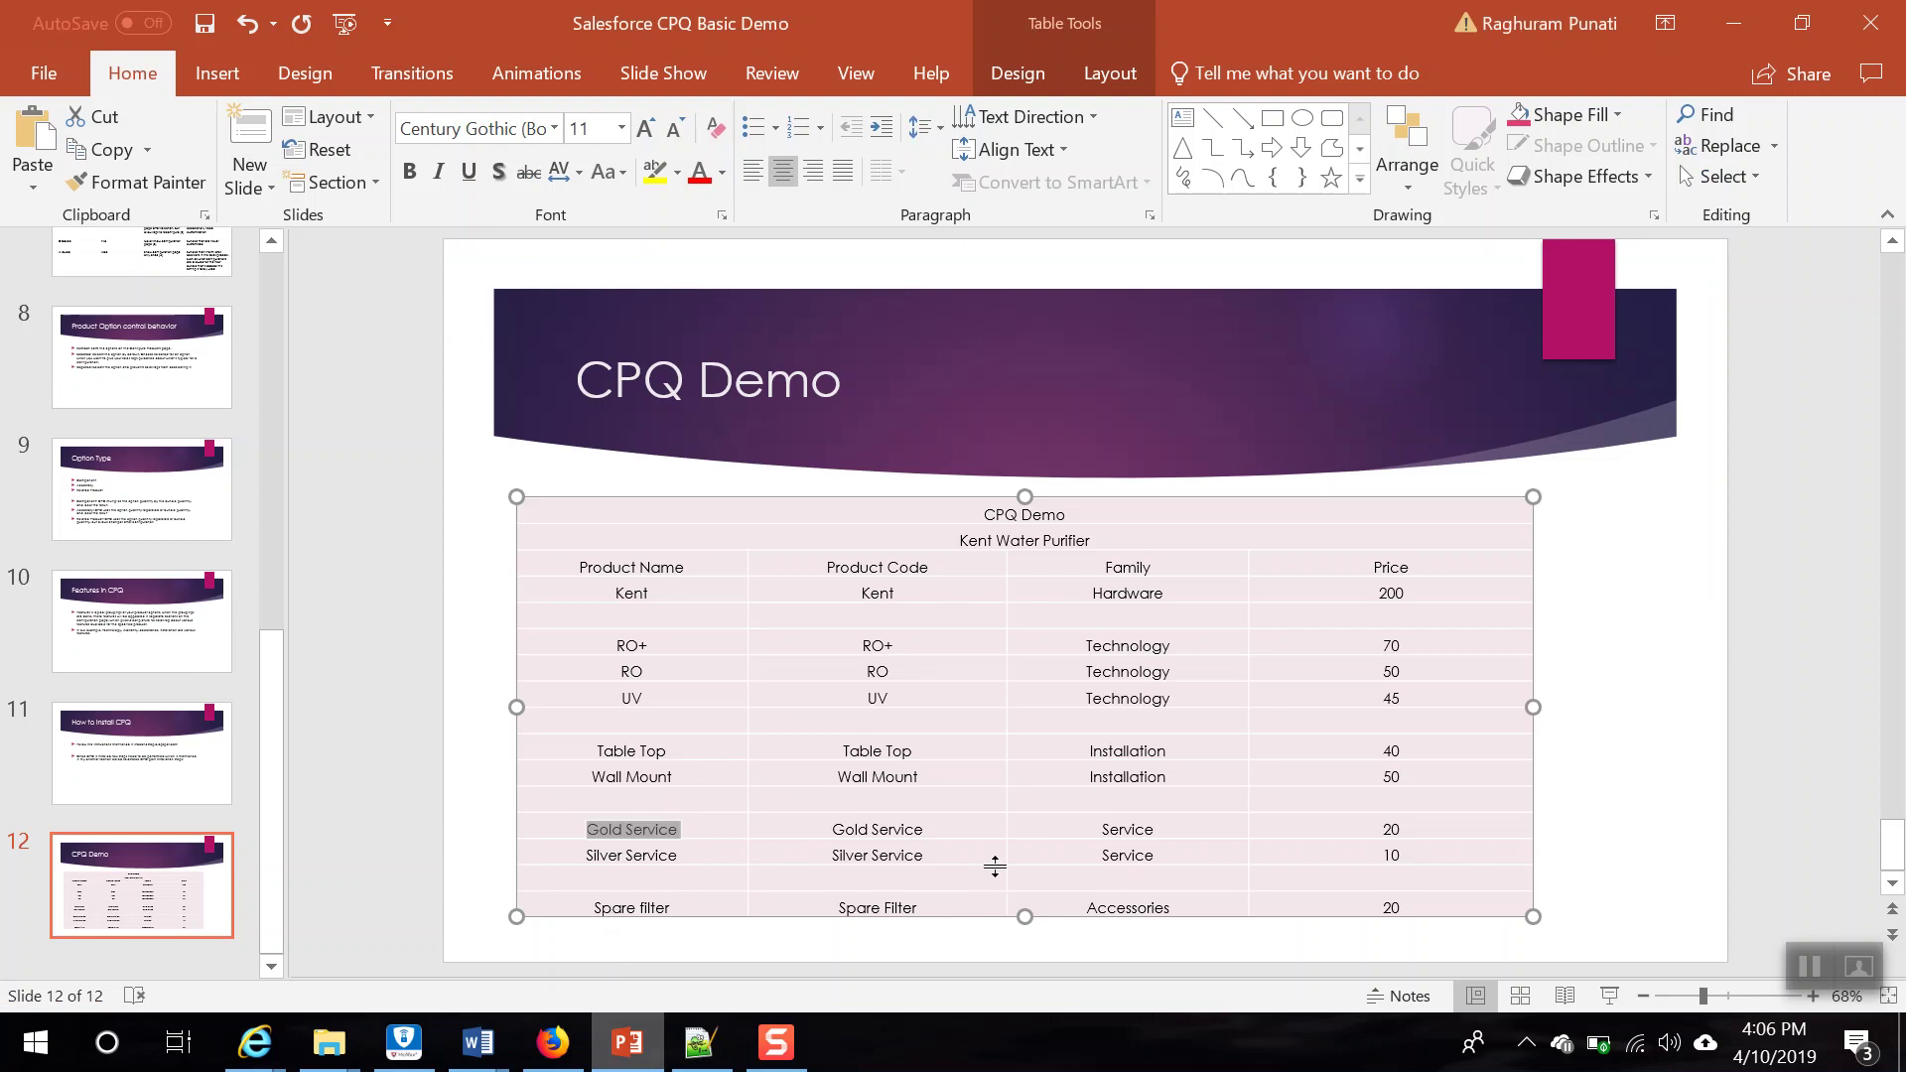
key("alt+Tab")
left_click(968, 495)
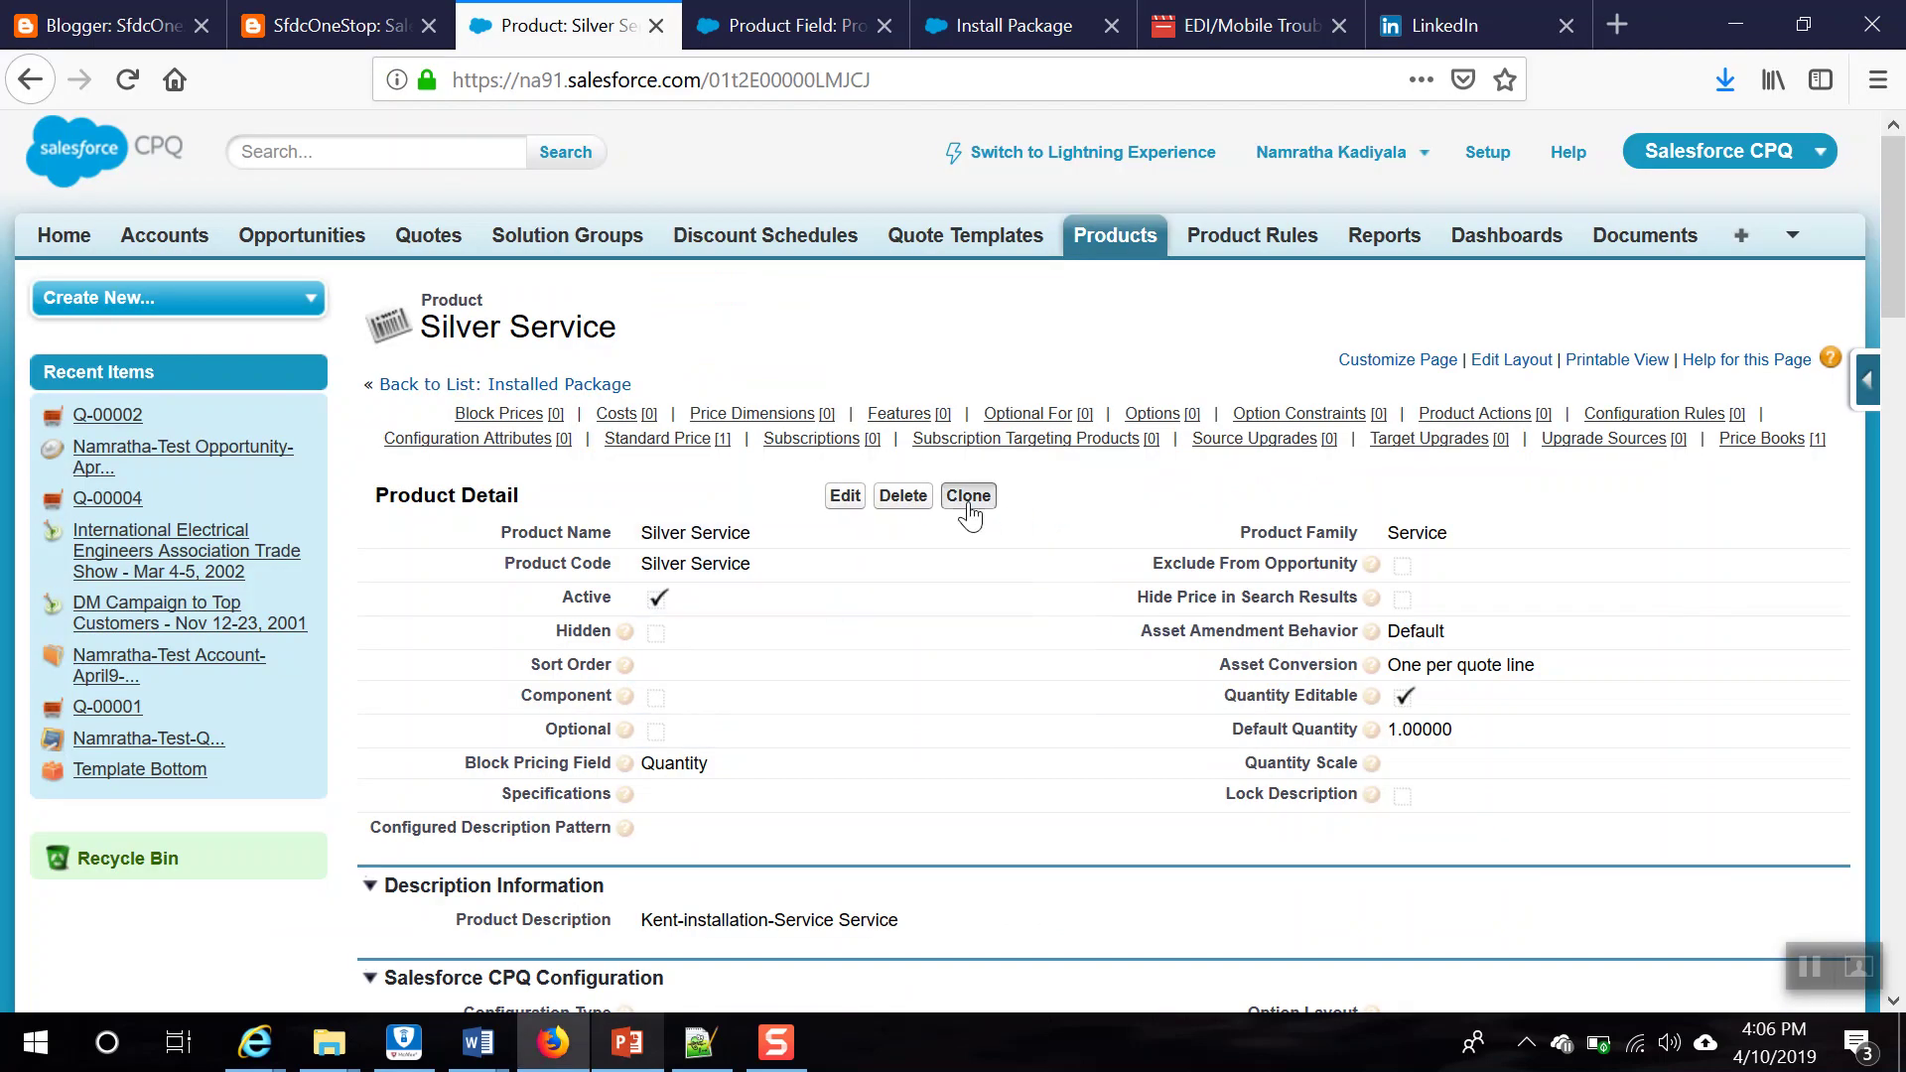
Step: Clone the Silver Service product, using Spare Filter as both the product name and code, with Accessories as the product family
left_click(688, 541)
triple_click(688, 541)
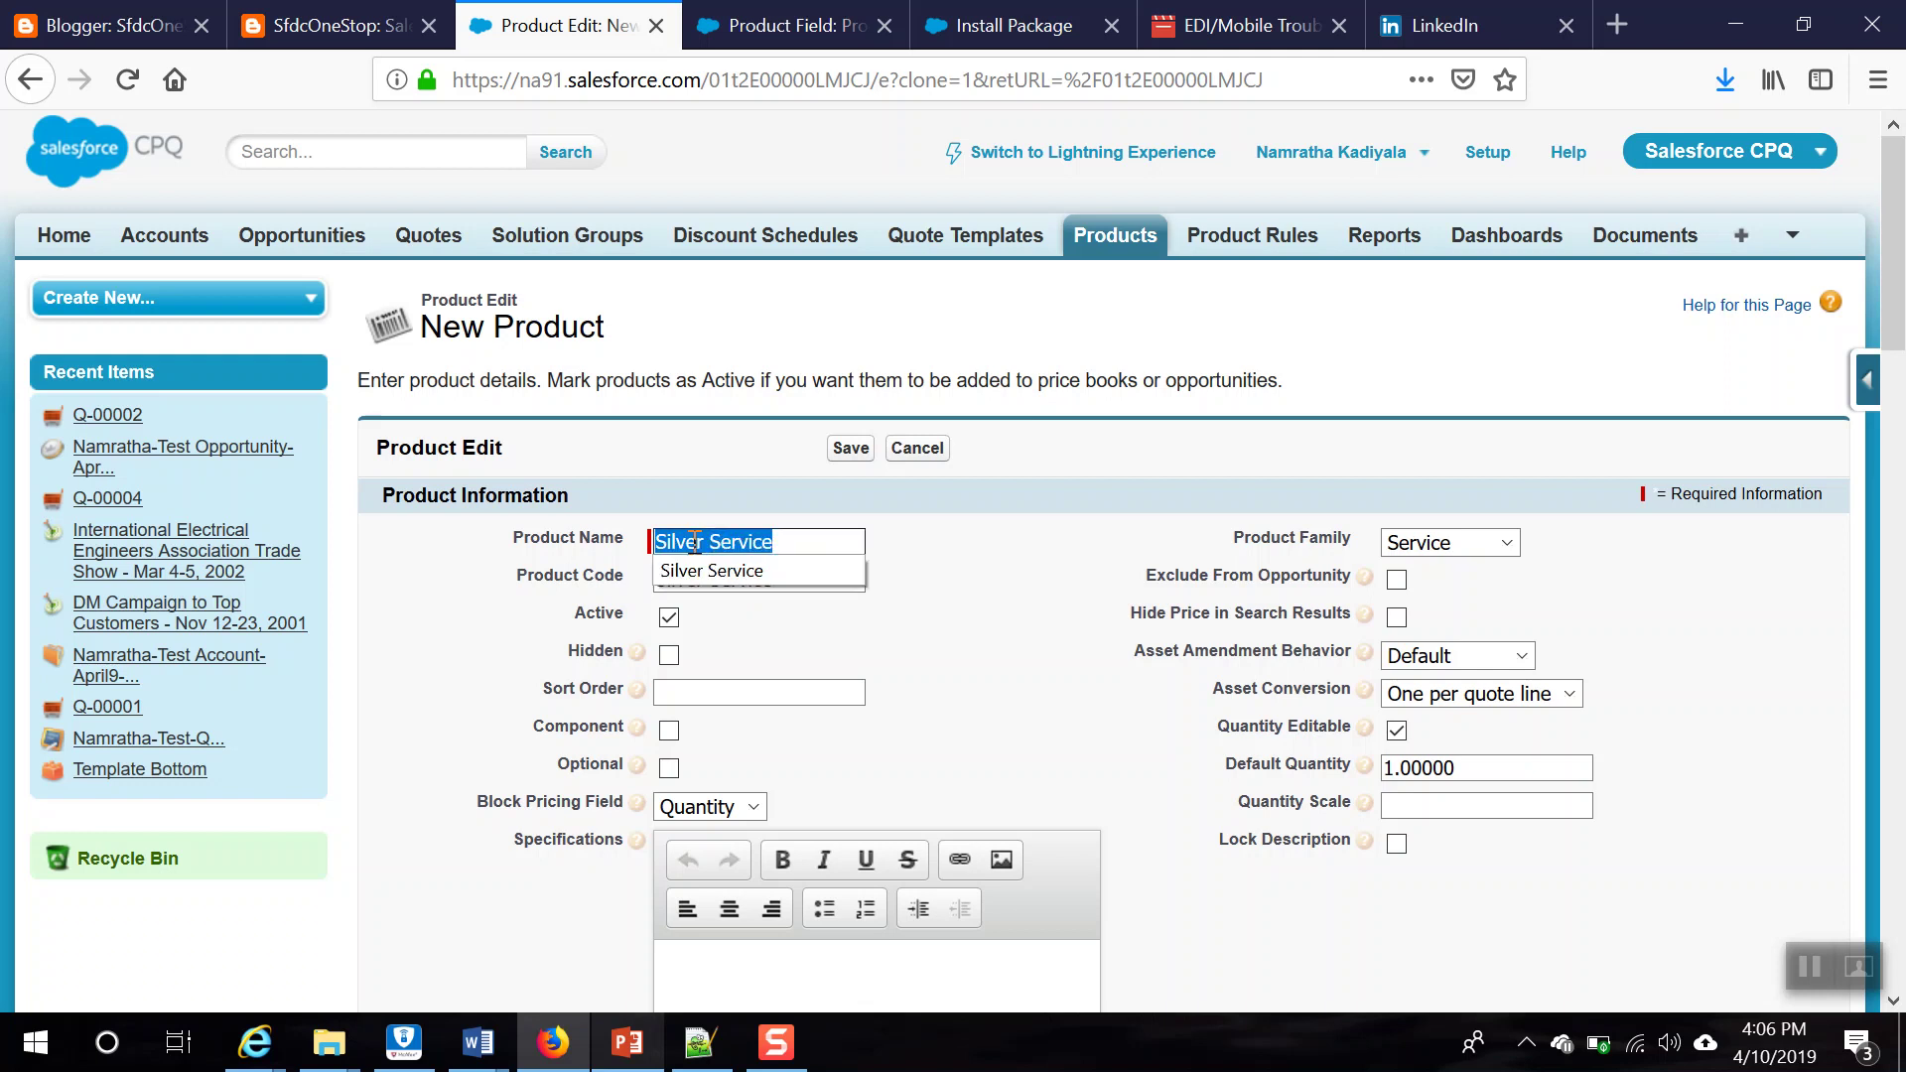
type("Spare Filter")
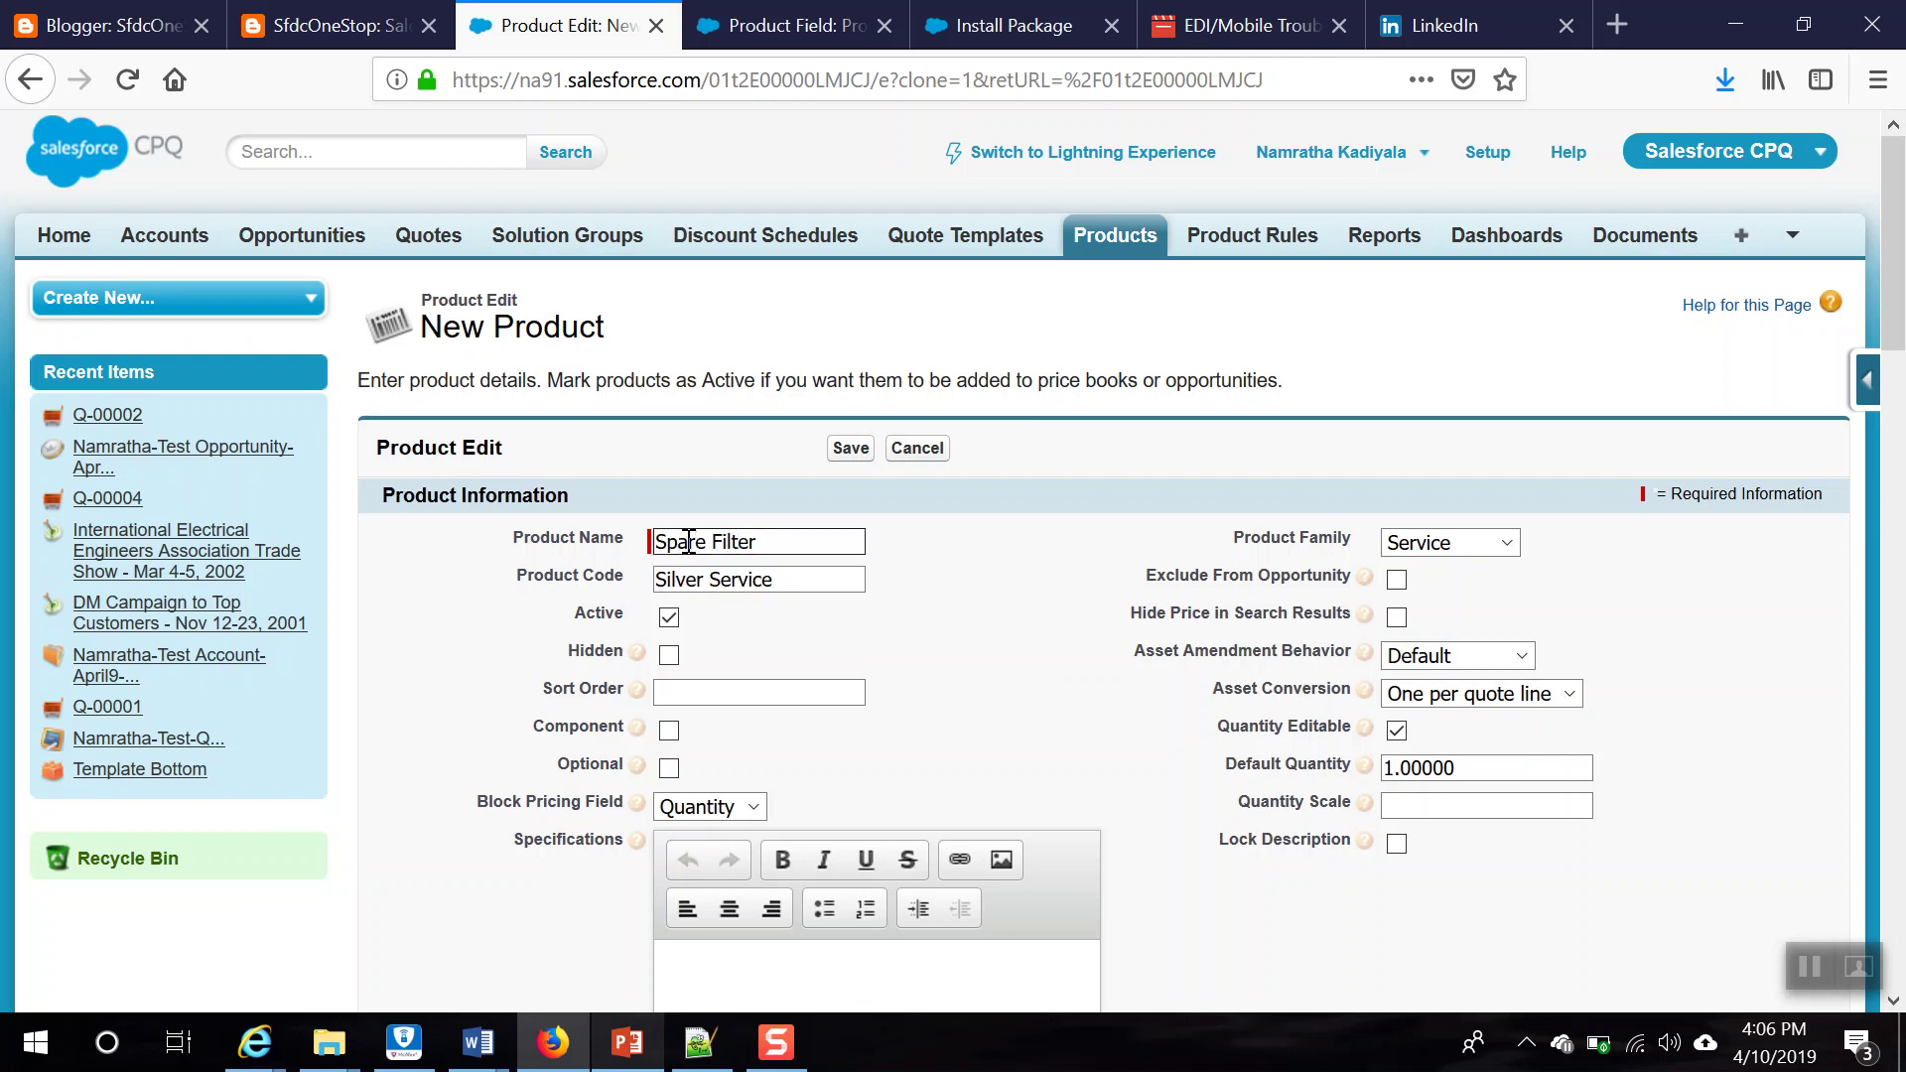
key("Tab")
type("Spa")
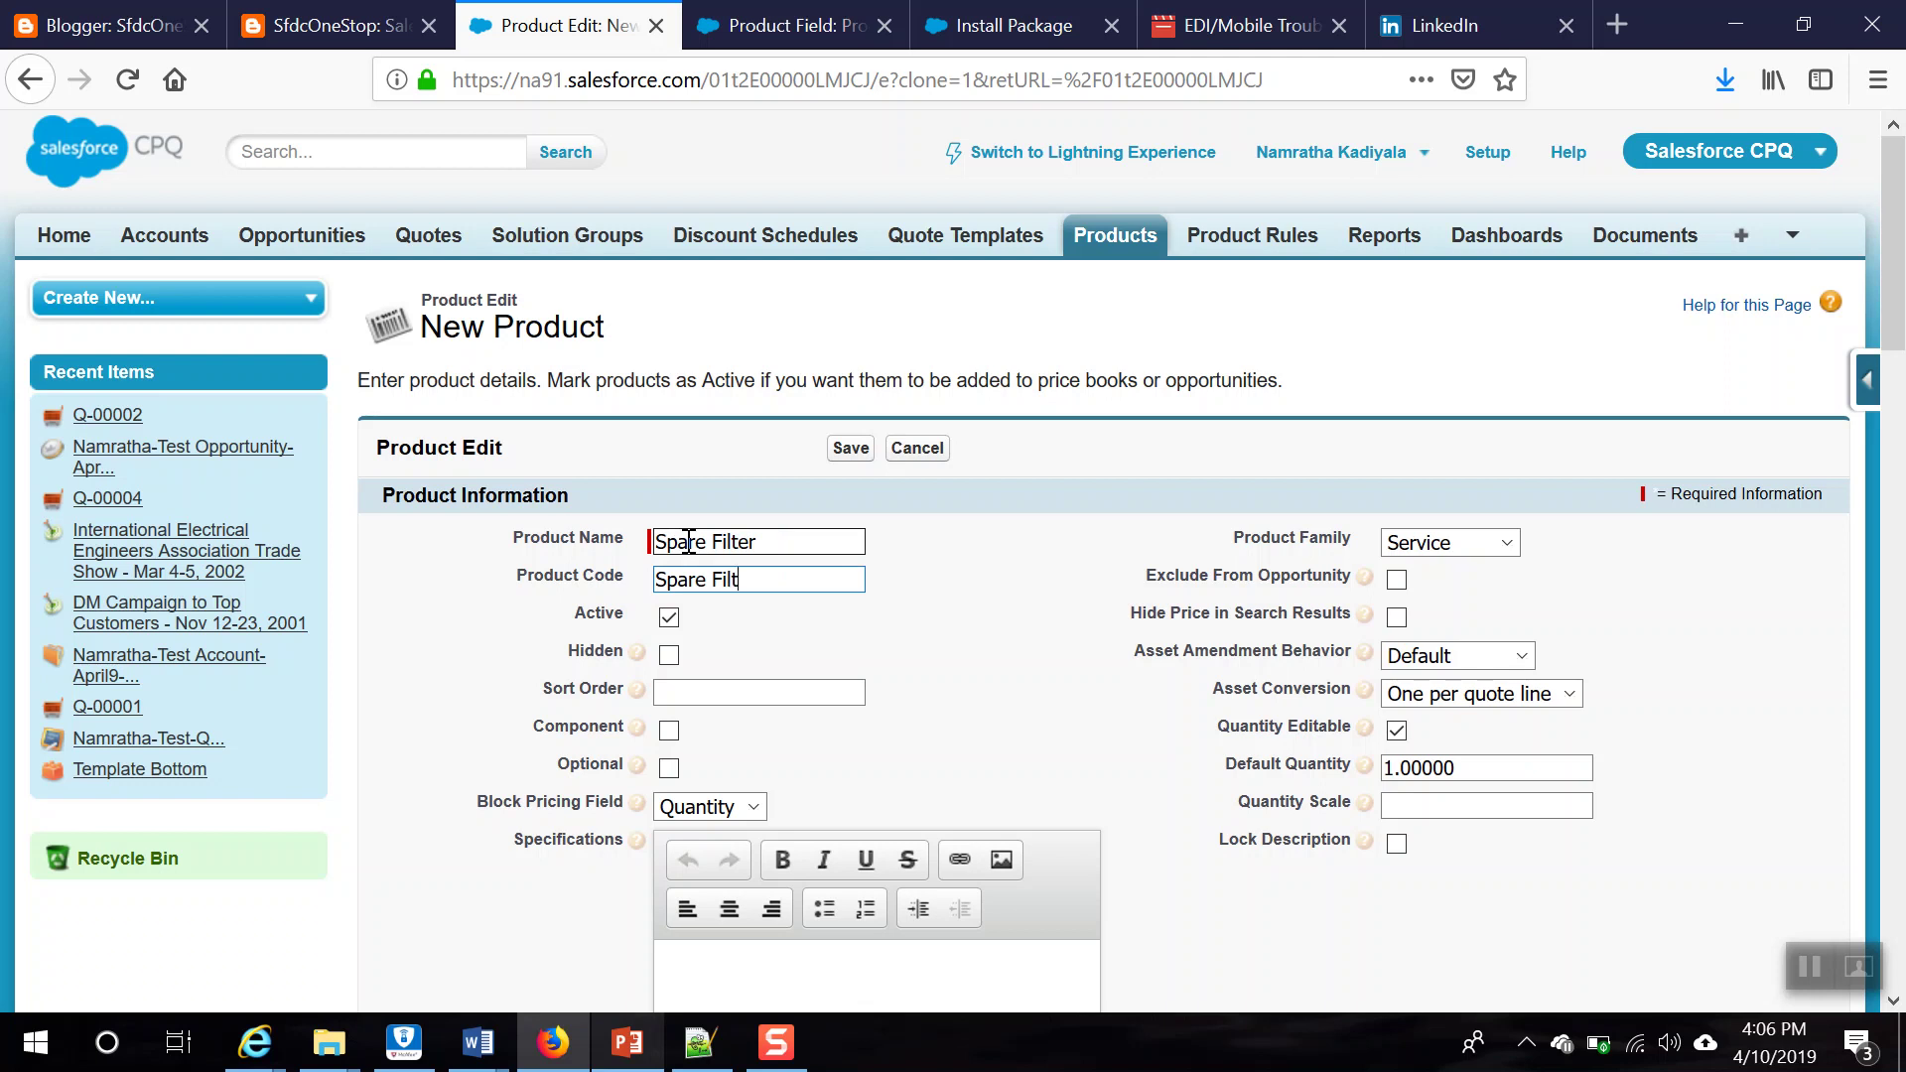
left_click(1497, 543)
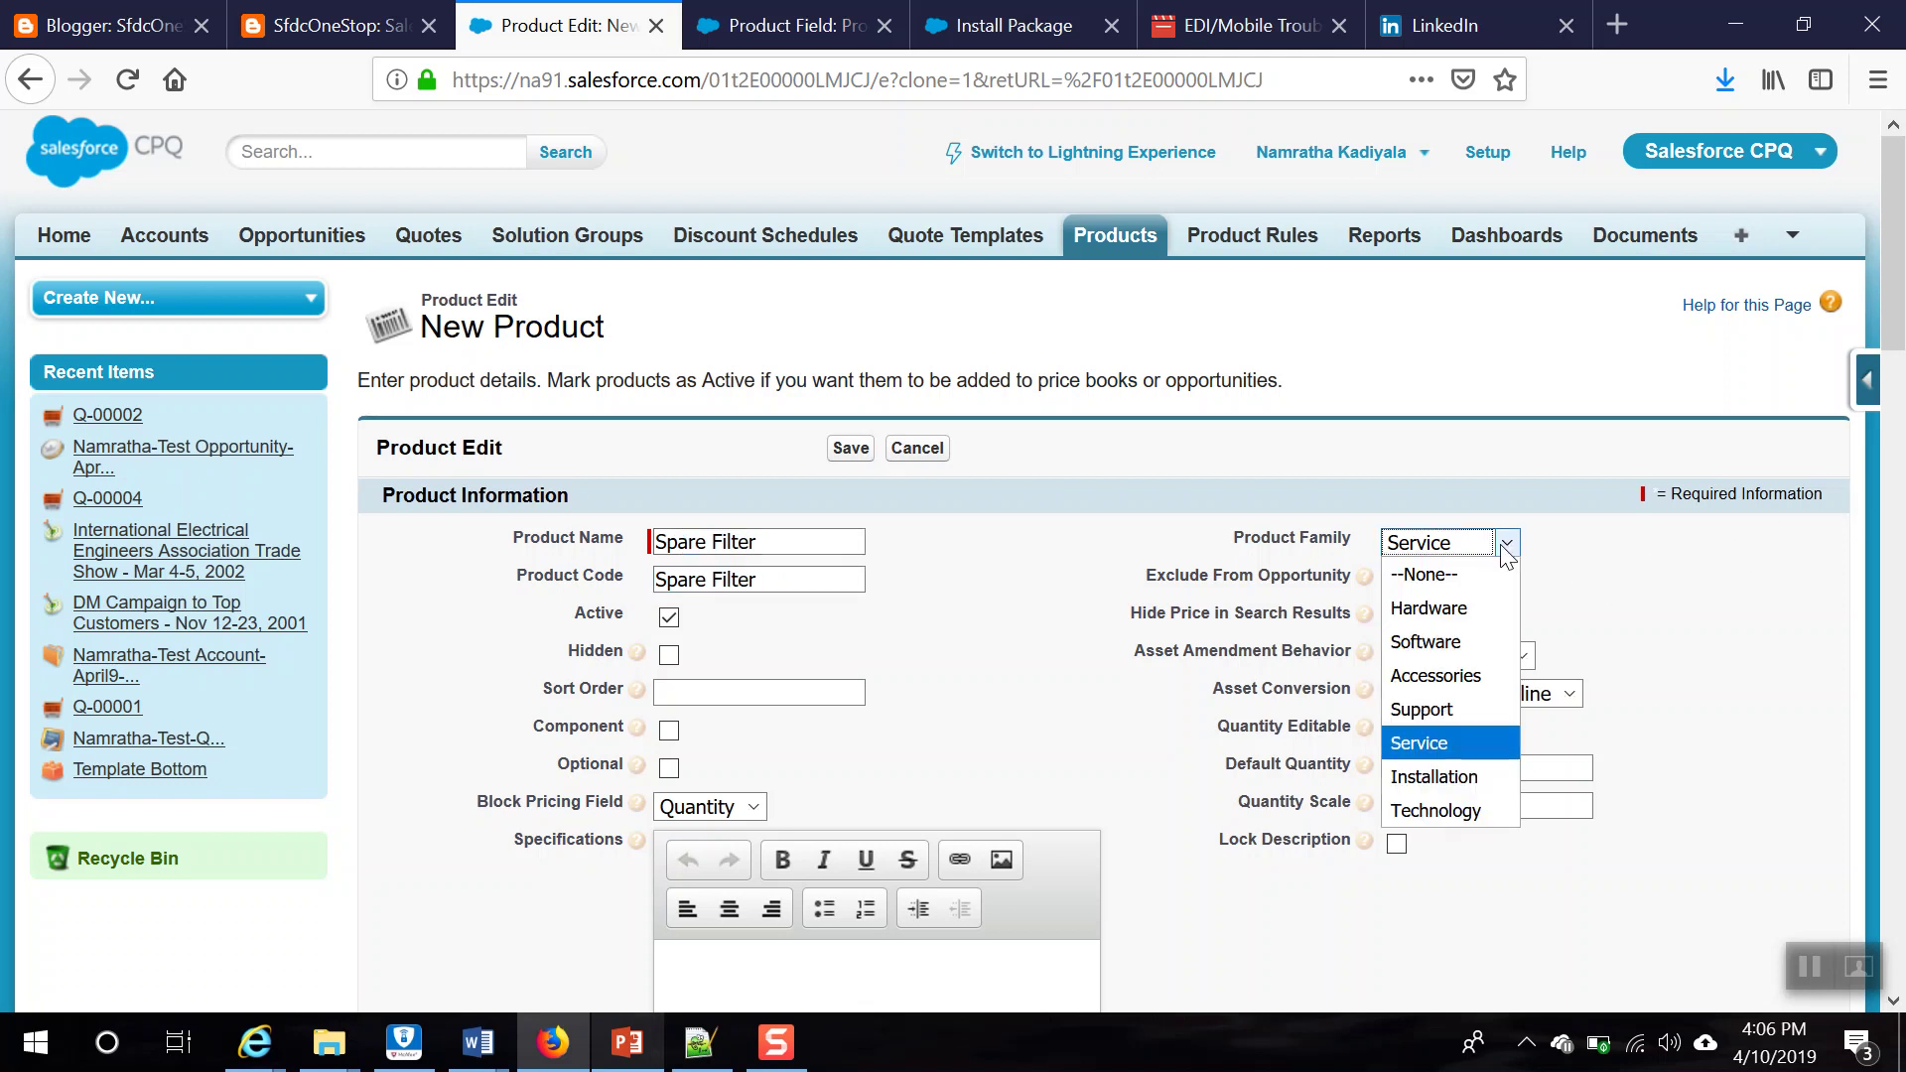
left_click(1436, 675)
Step: Change the product description to Kent-installation-Accessories and save the new product
scroll(863, 679, "down", 6)
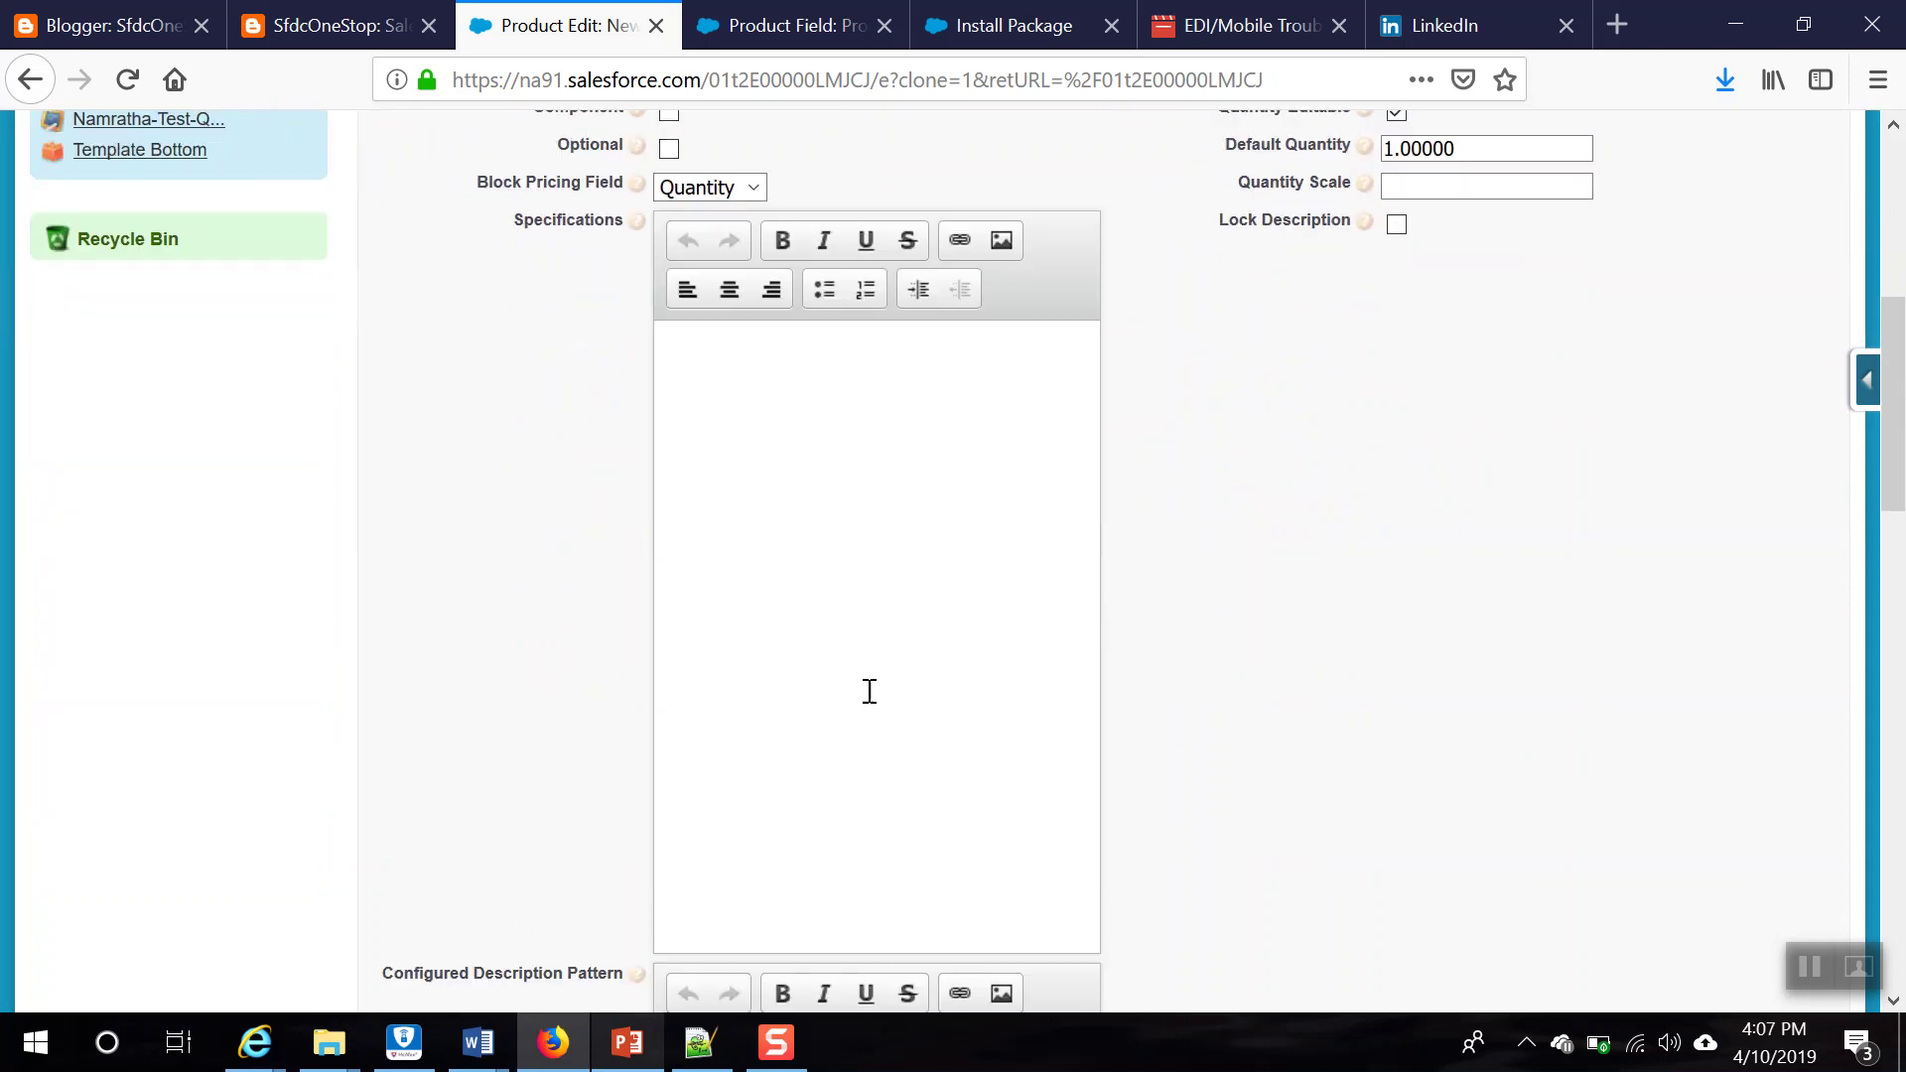
scroll(839, 744, "down", 13)
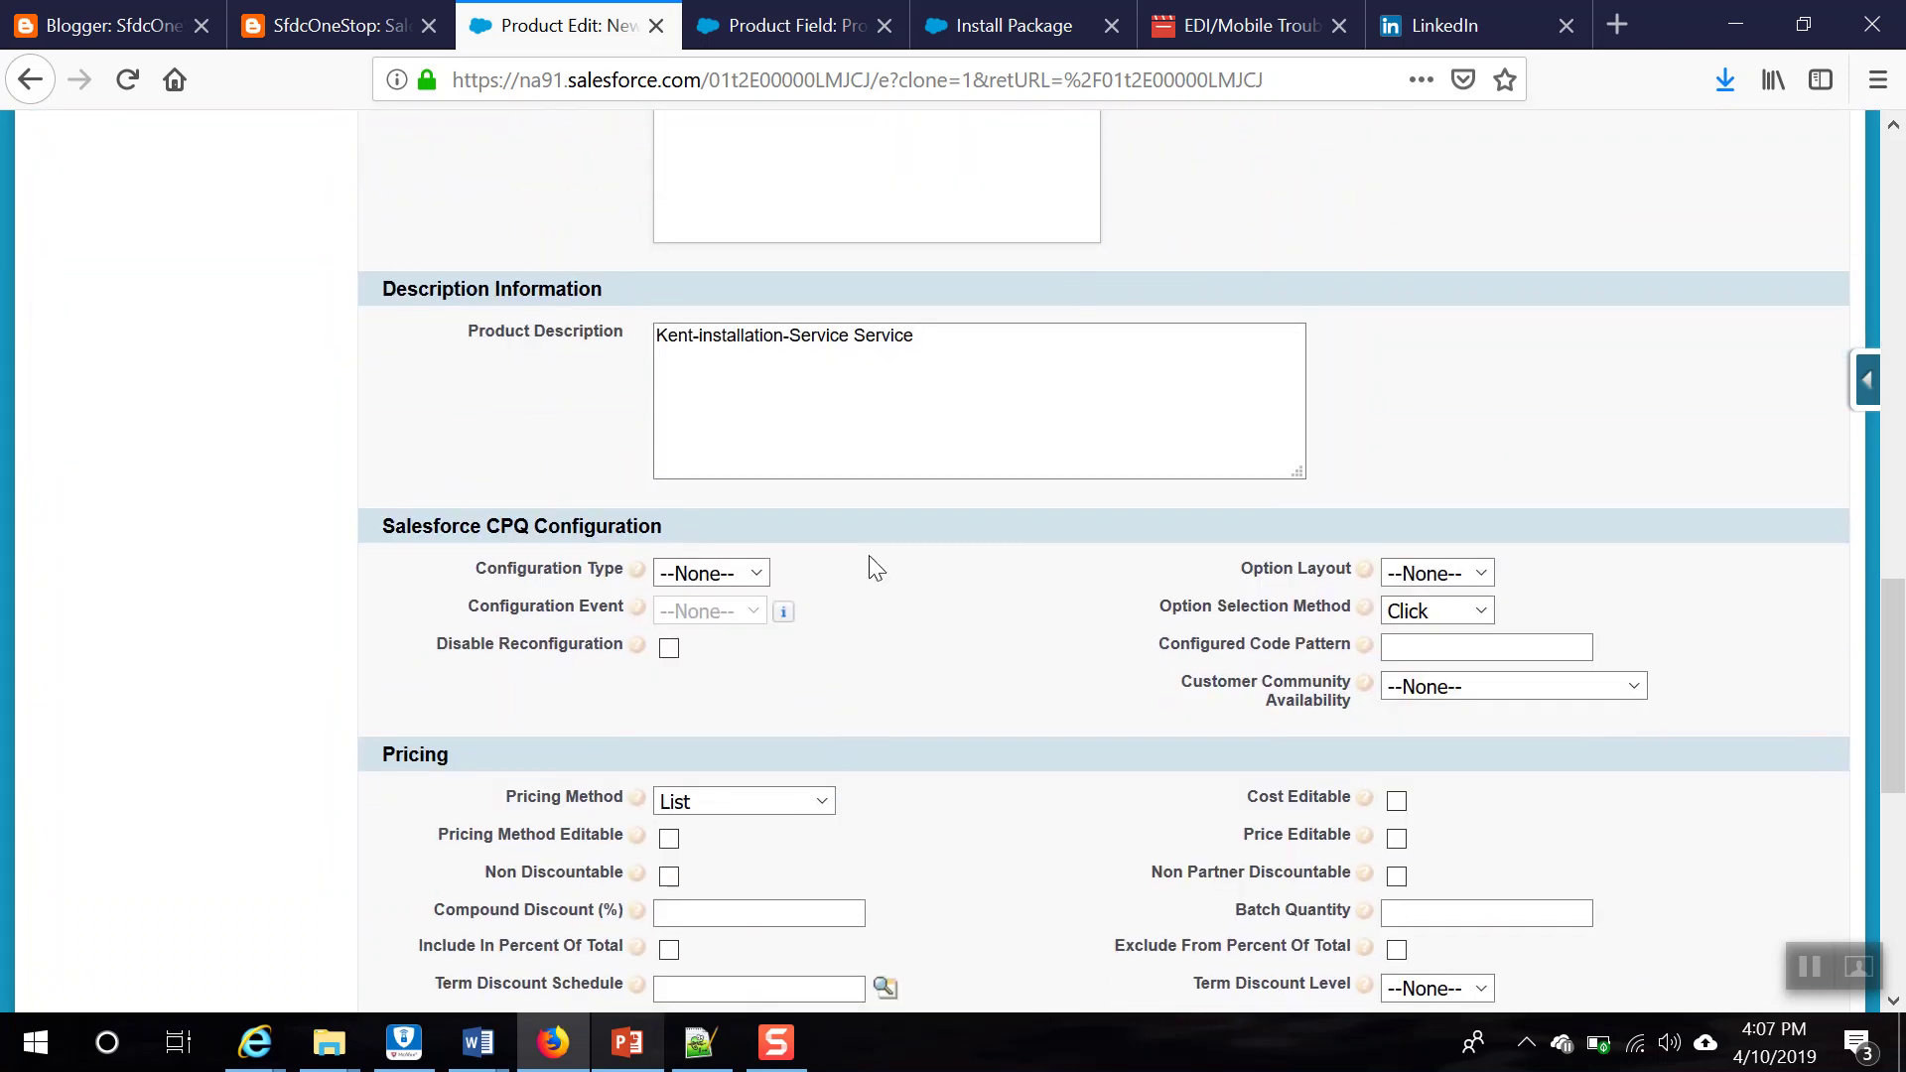
scroll(806, 579, "up", 5)
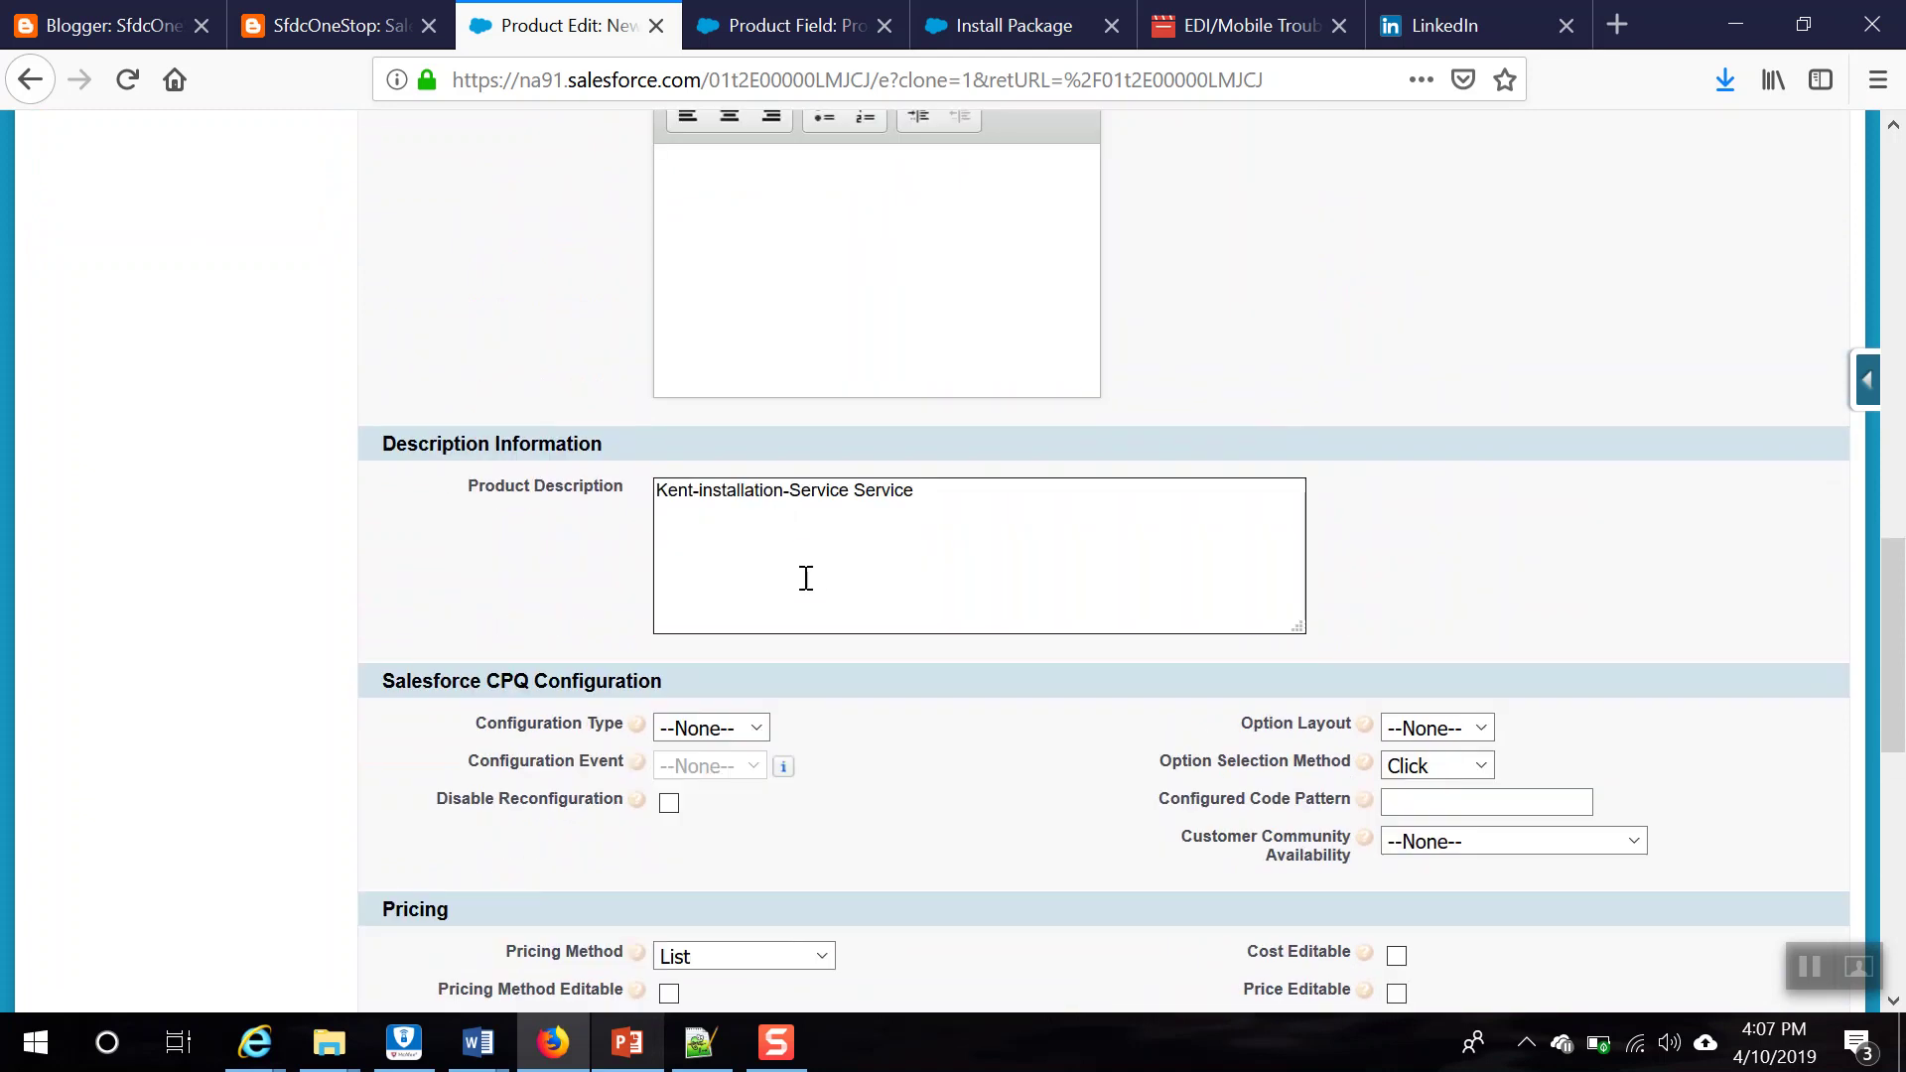
left_click(799, 501)
left_click(961, 513, "shift")
key("BackSpace")
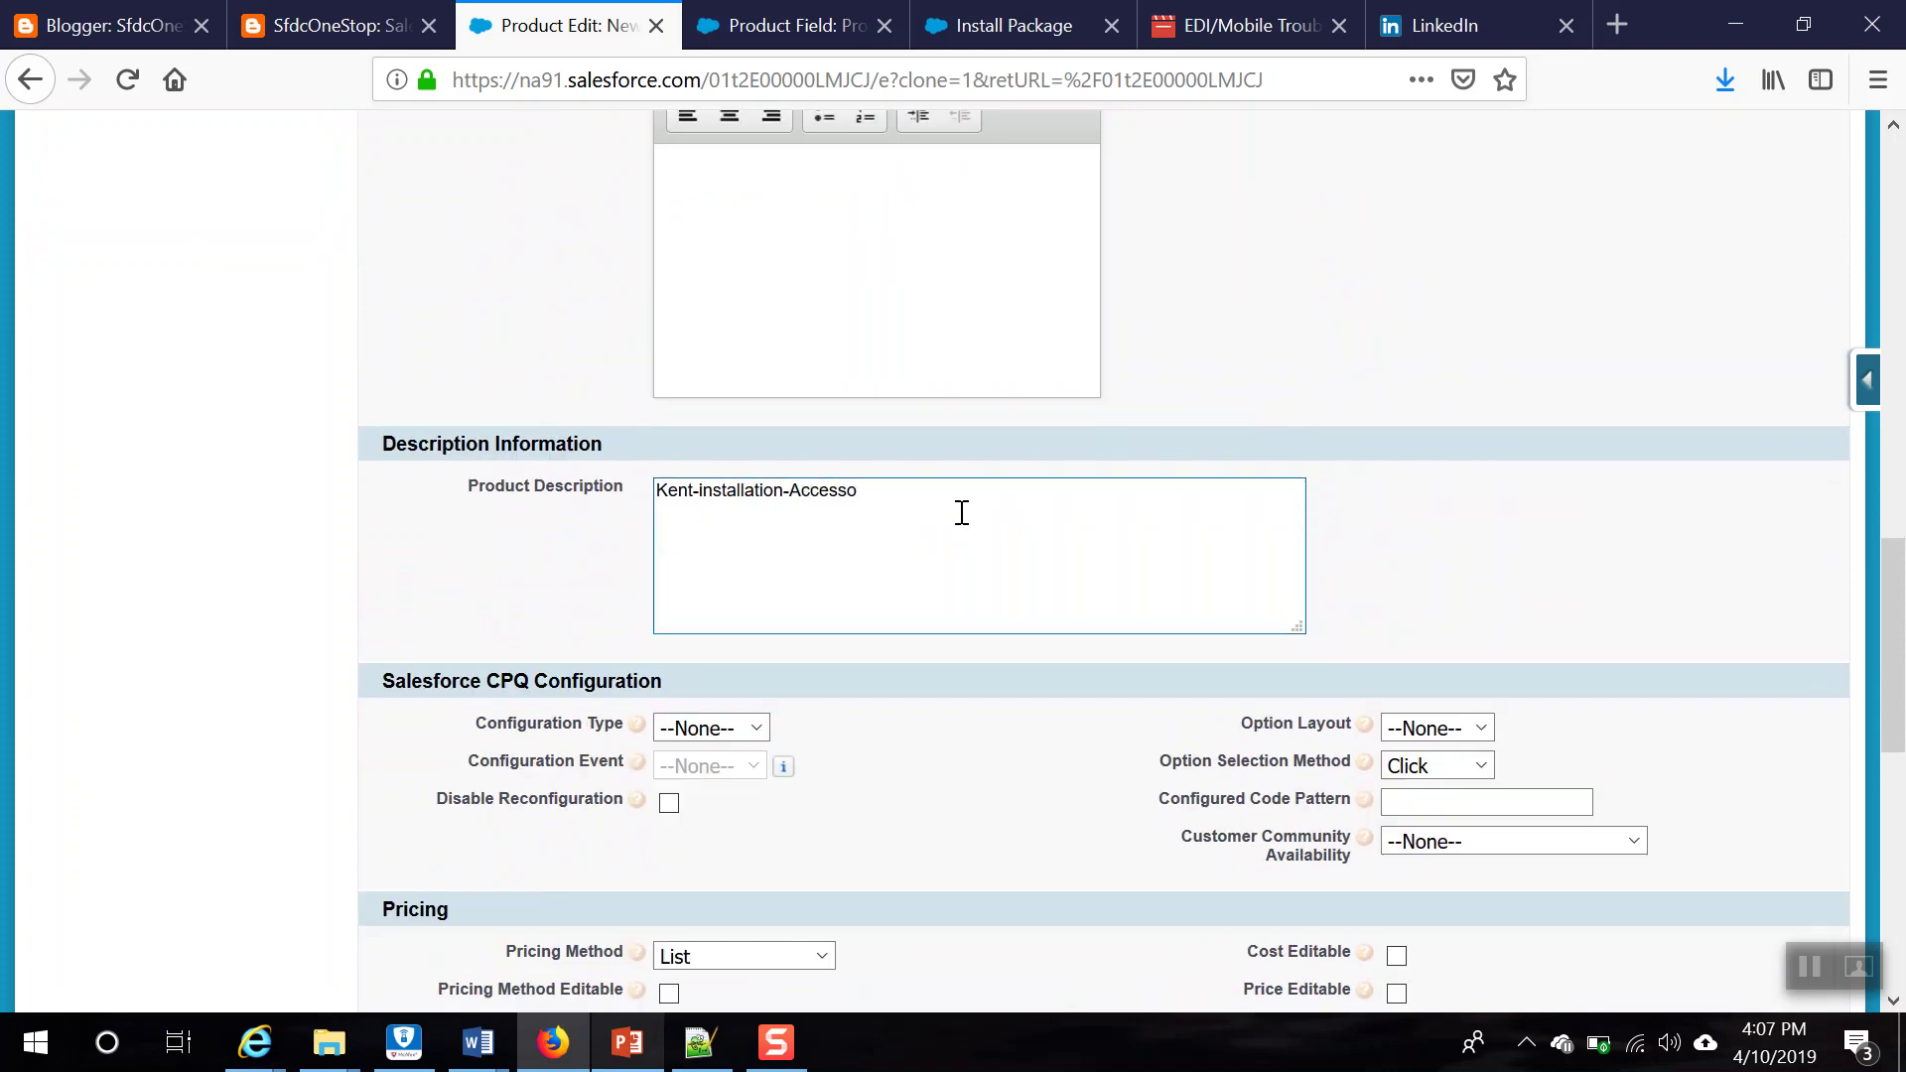
scroll(969, 506, "down", 10)
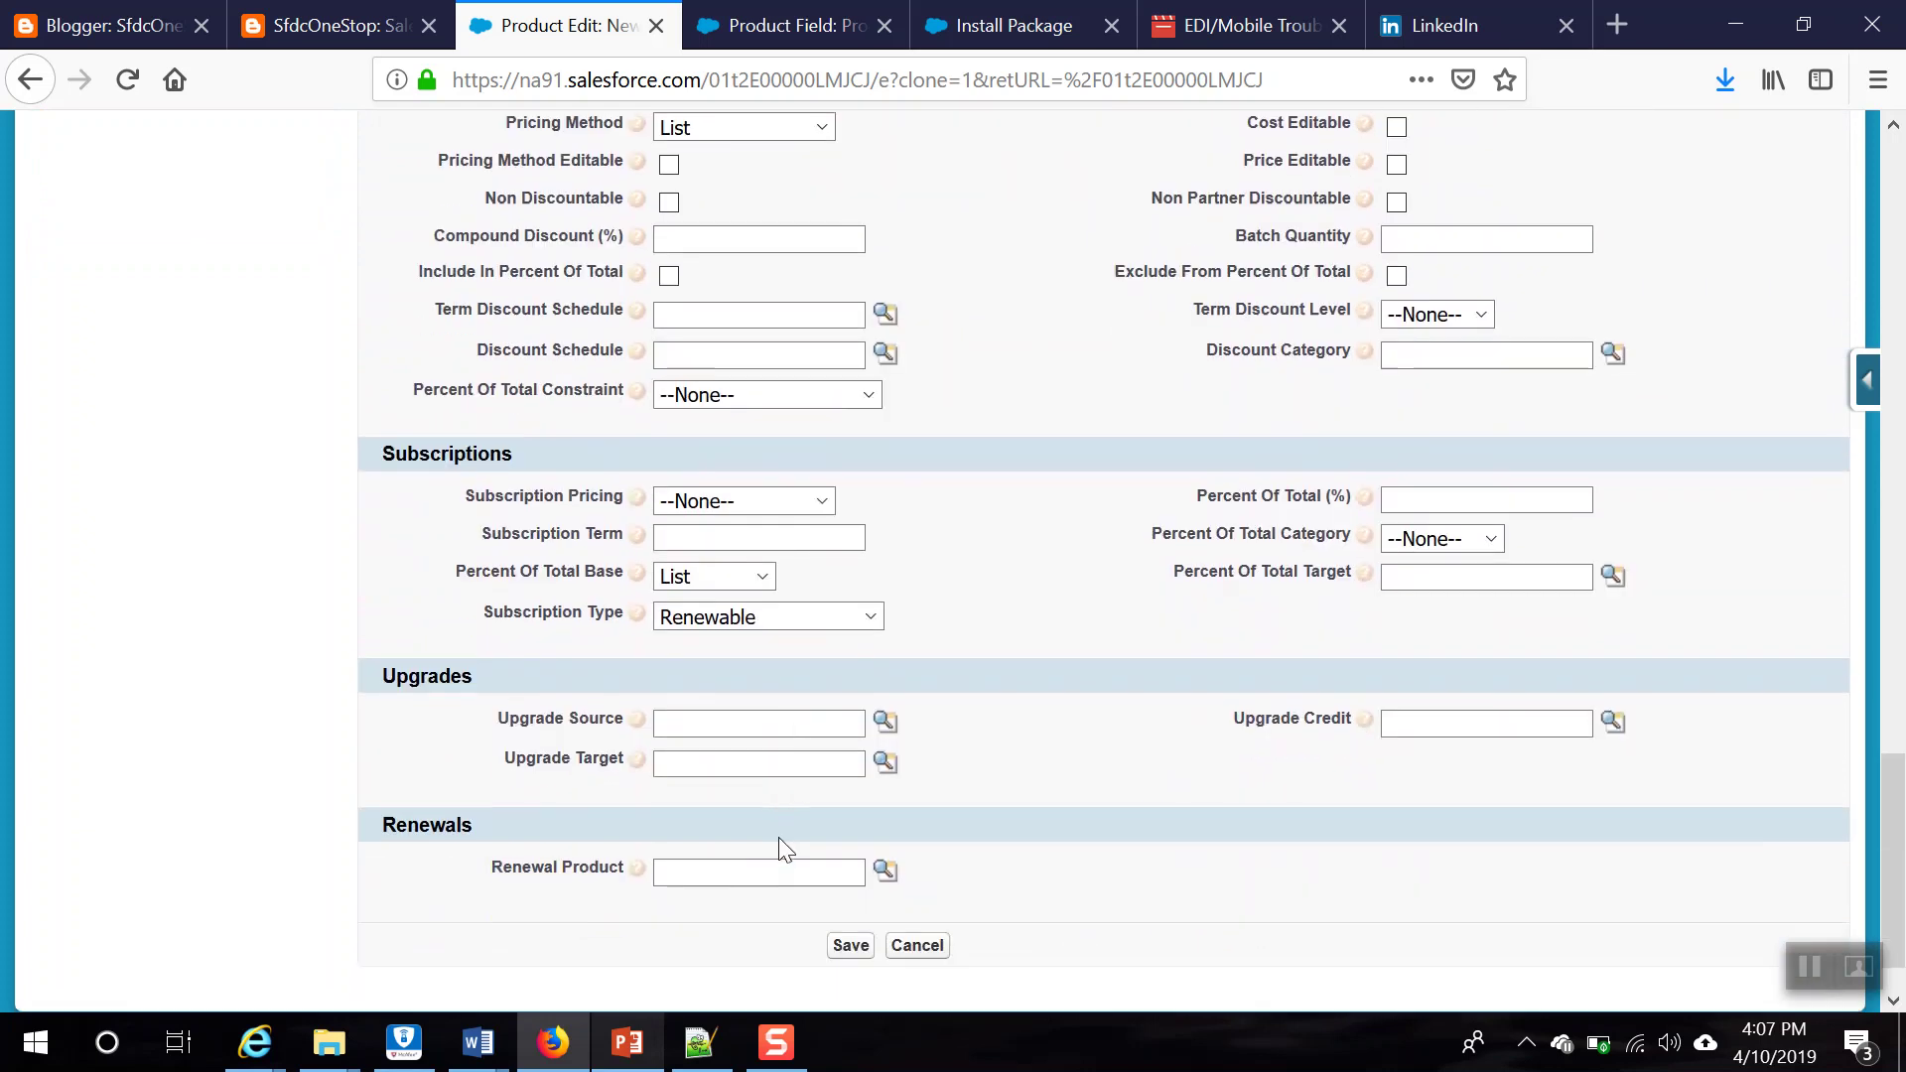
left_click(851, 871)
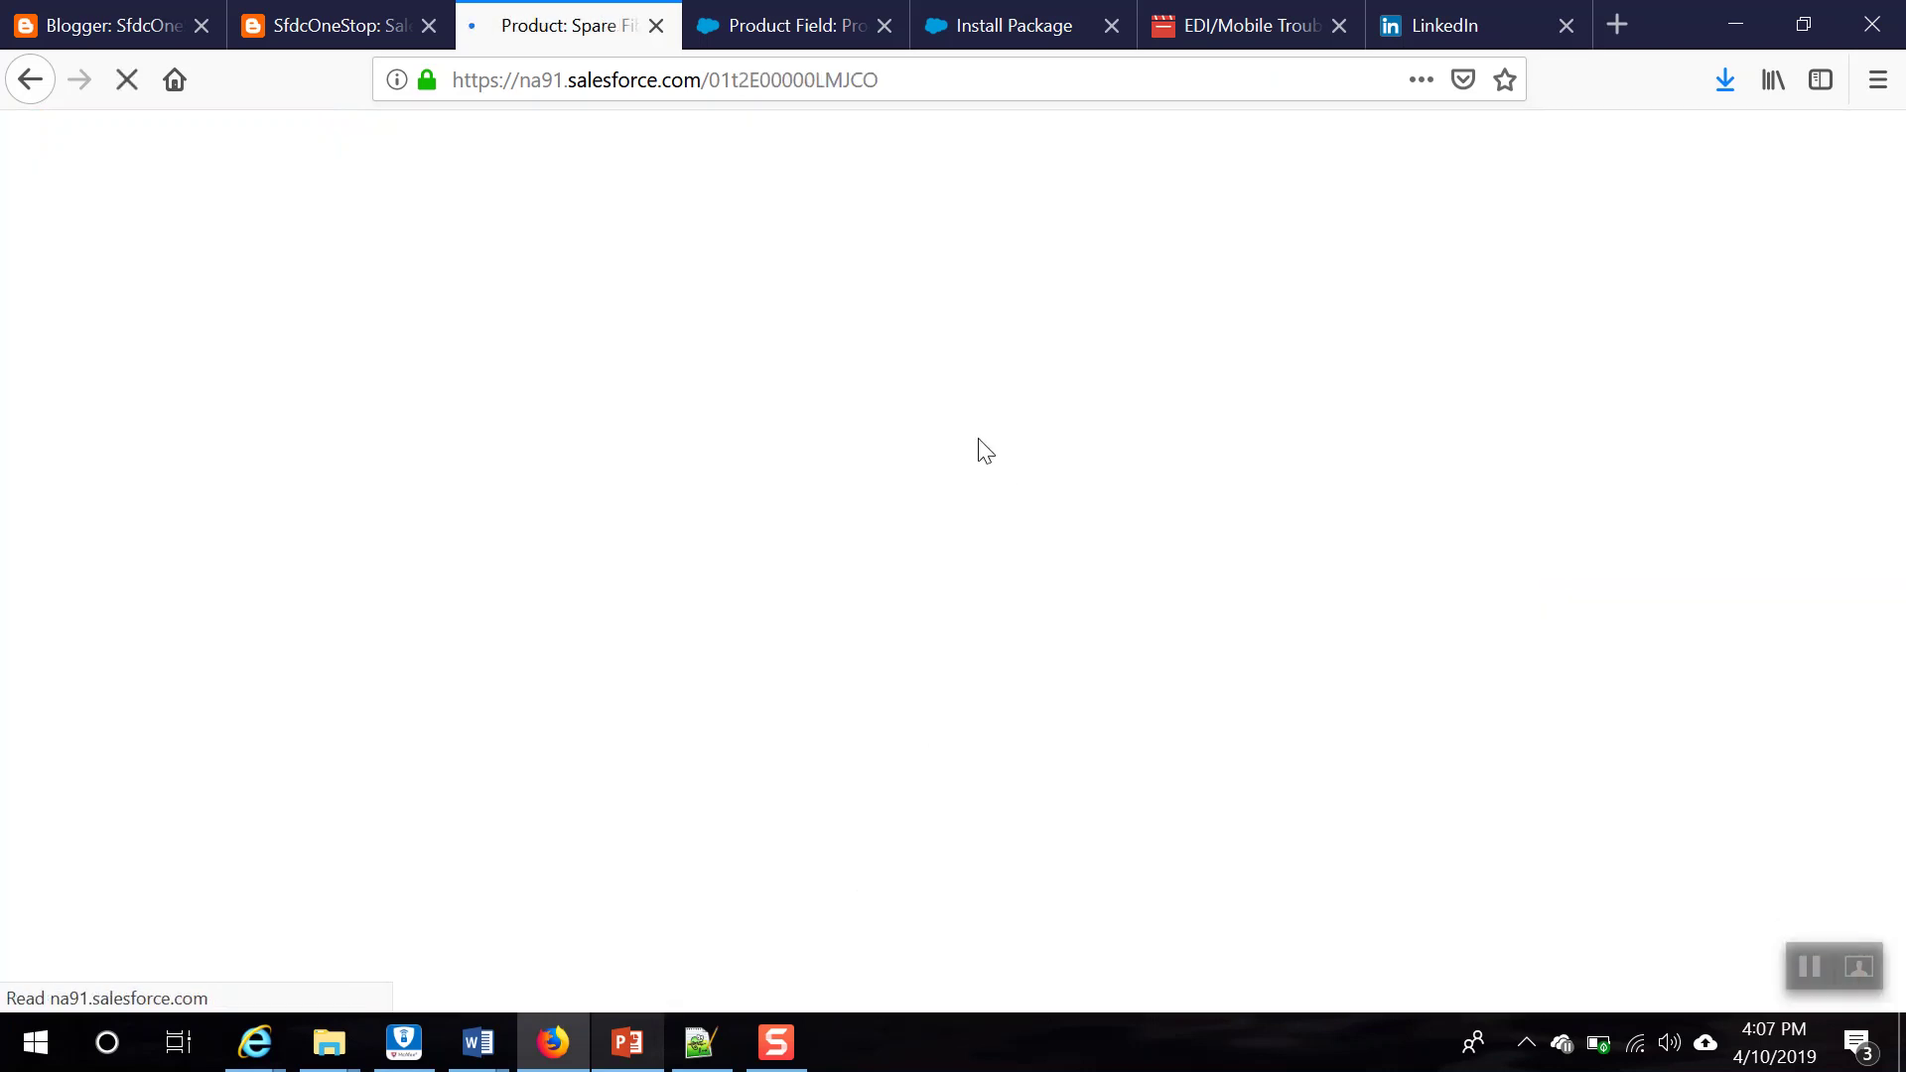
Step: Look up the Spare Filter price in the PowerPoint product table and save 20 as its list price in the Standard Price Book
scroll(596, 735, "down", 10)
scroll(595, 734, "down", 10)
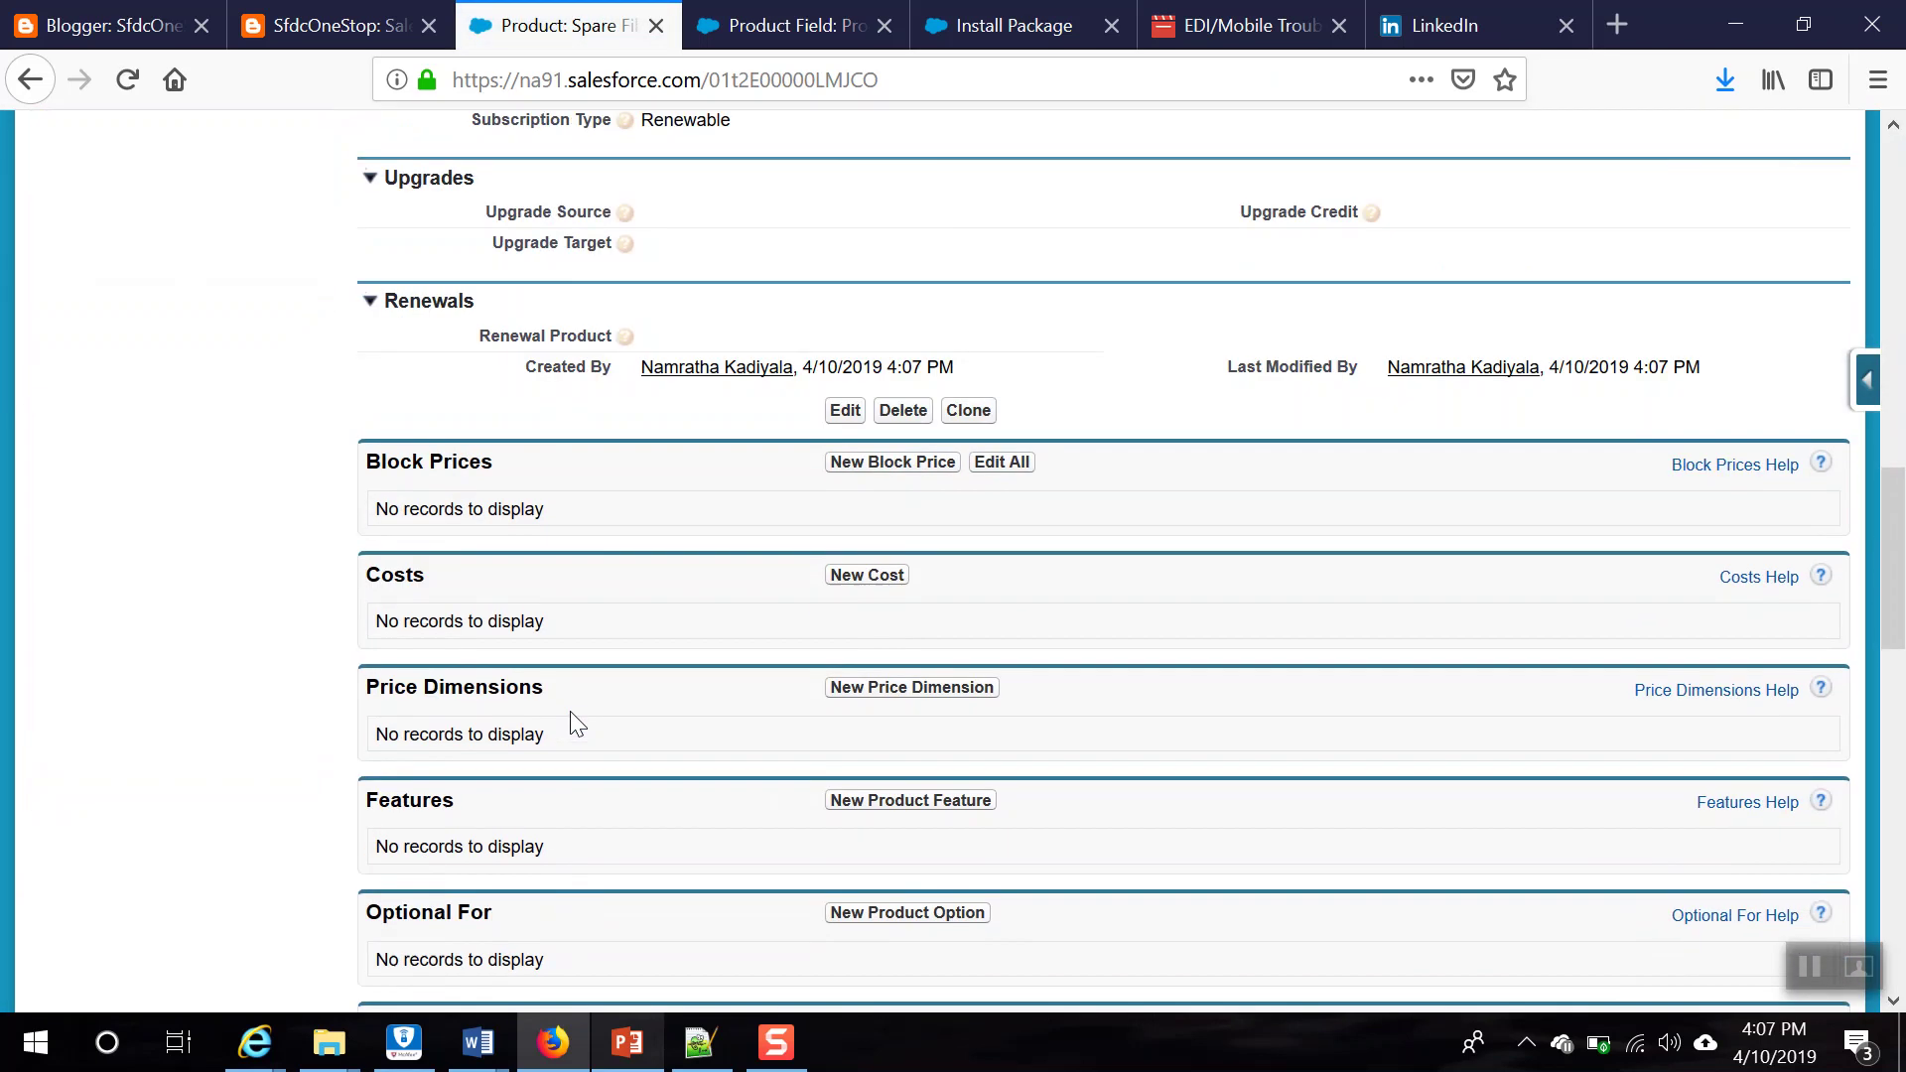
scroll(451, 692, "down", 5)
left_click(444, 392)
key("alt+Tab")
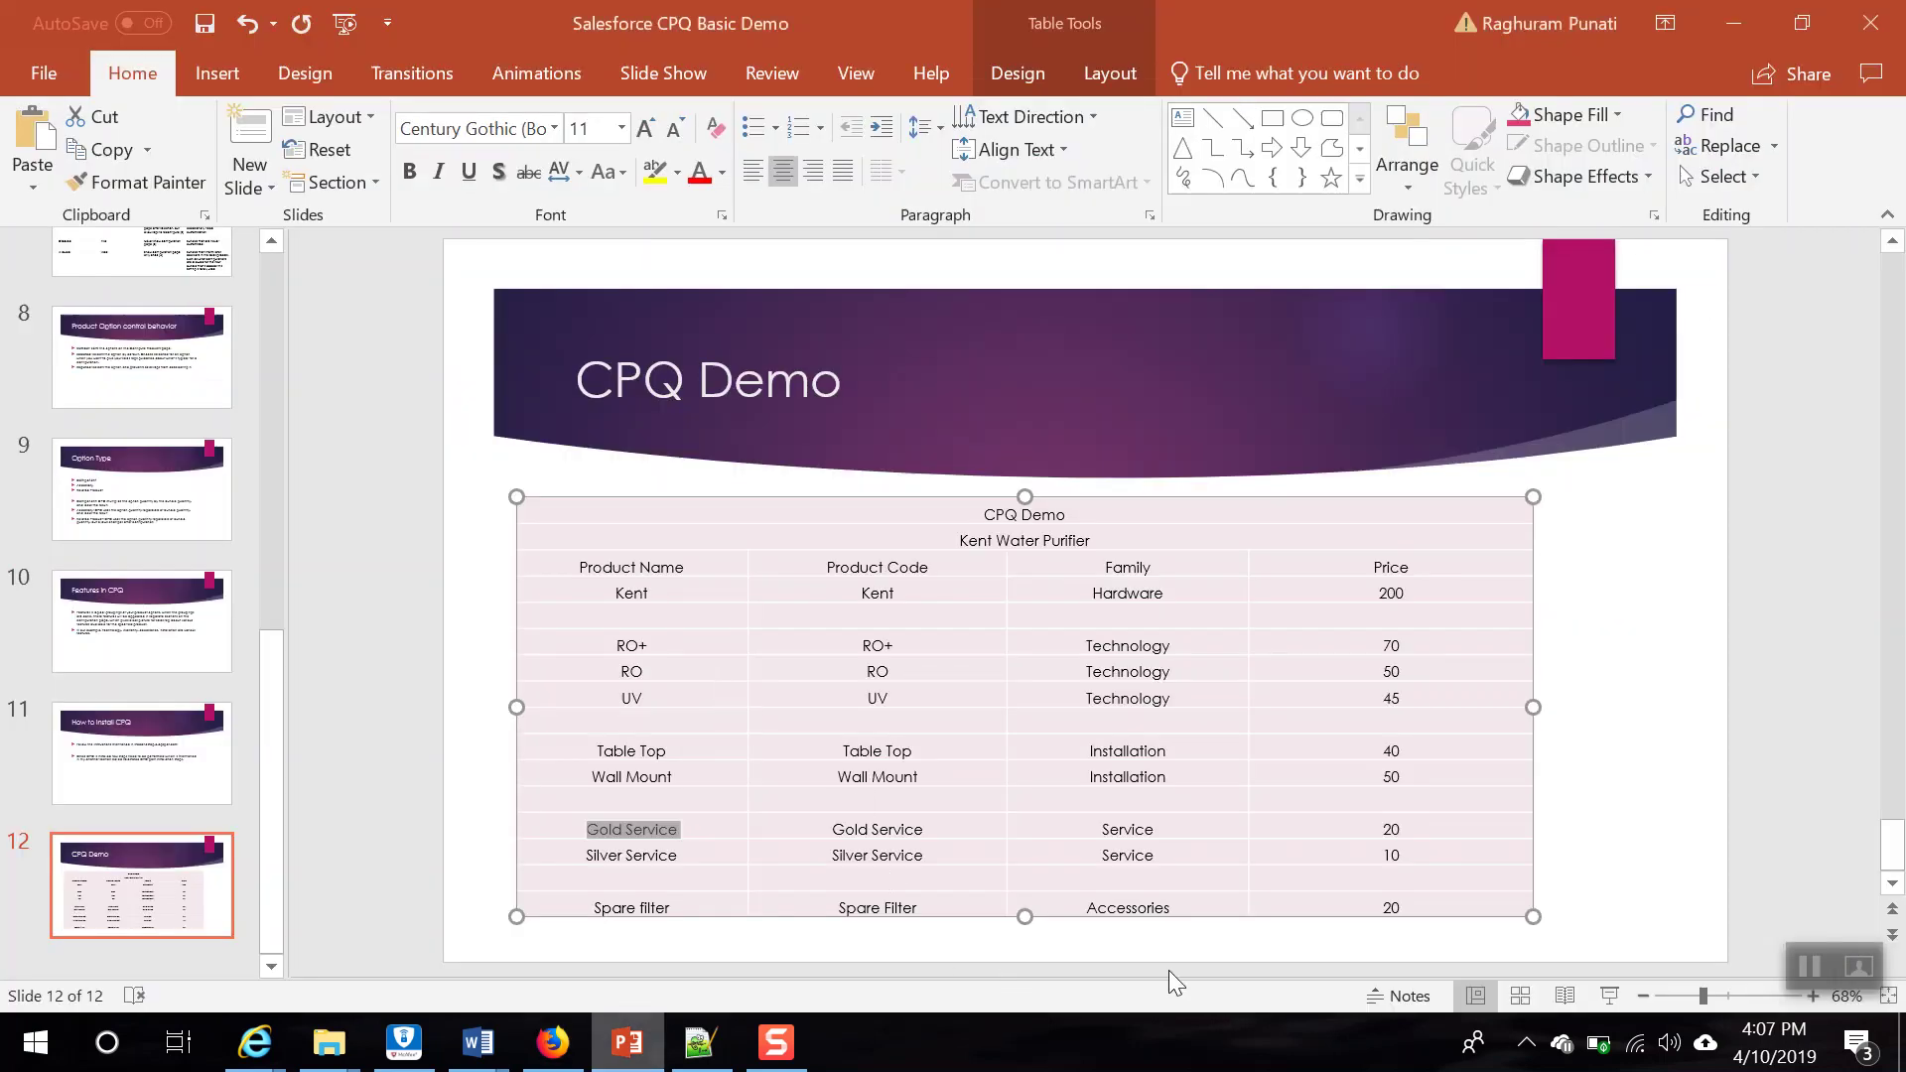
key("alt+Tab")
type("20")
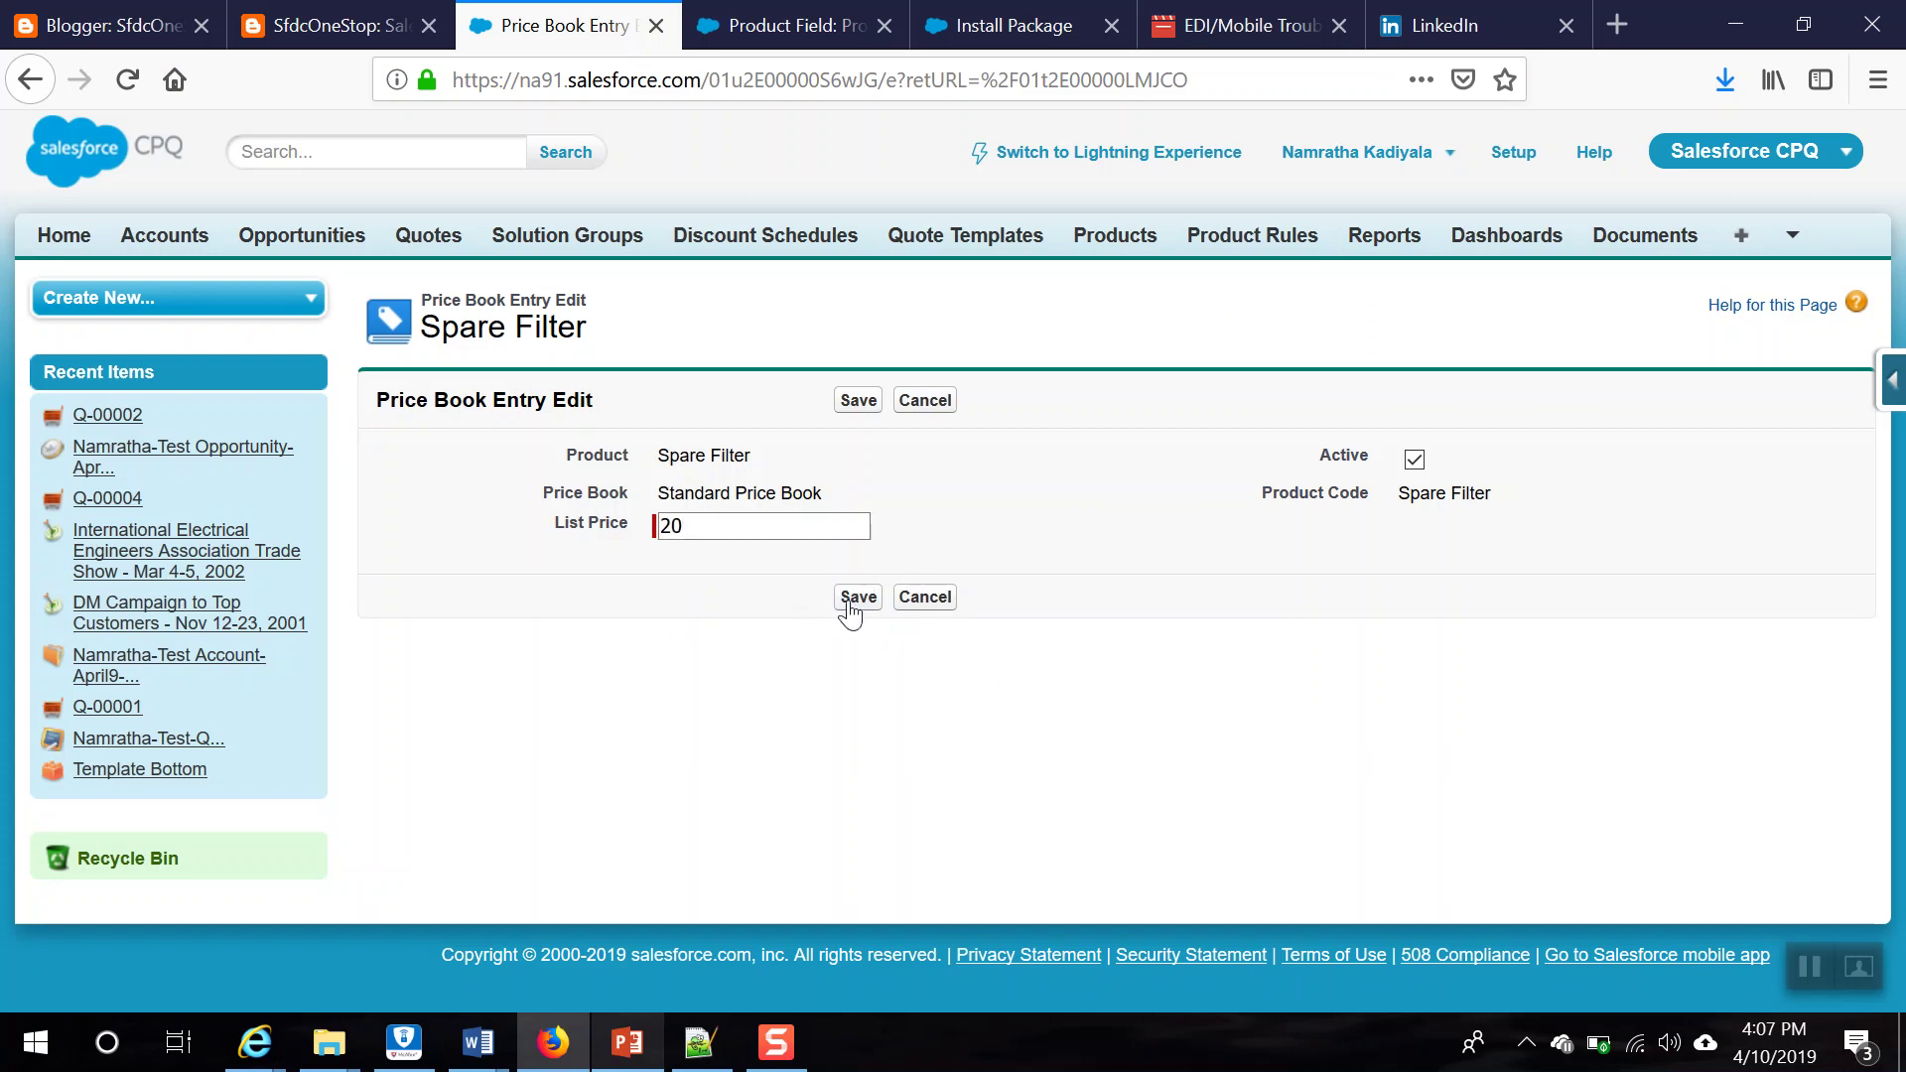
left_click(854, 598)
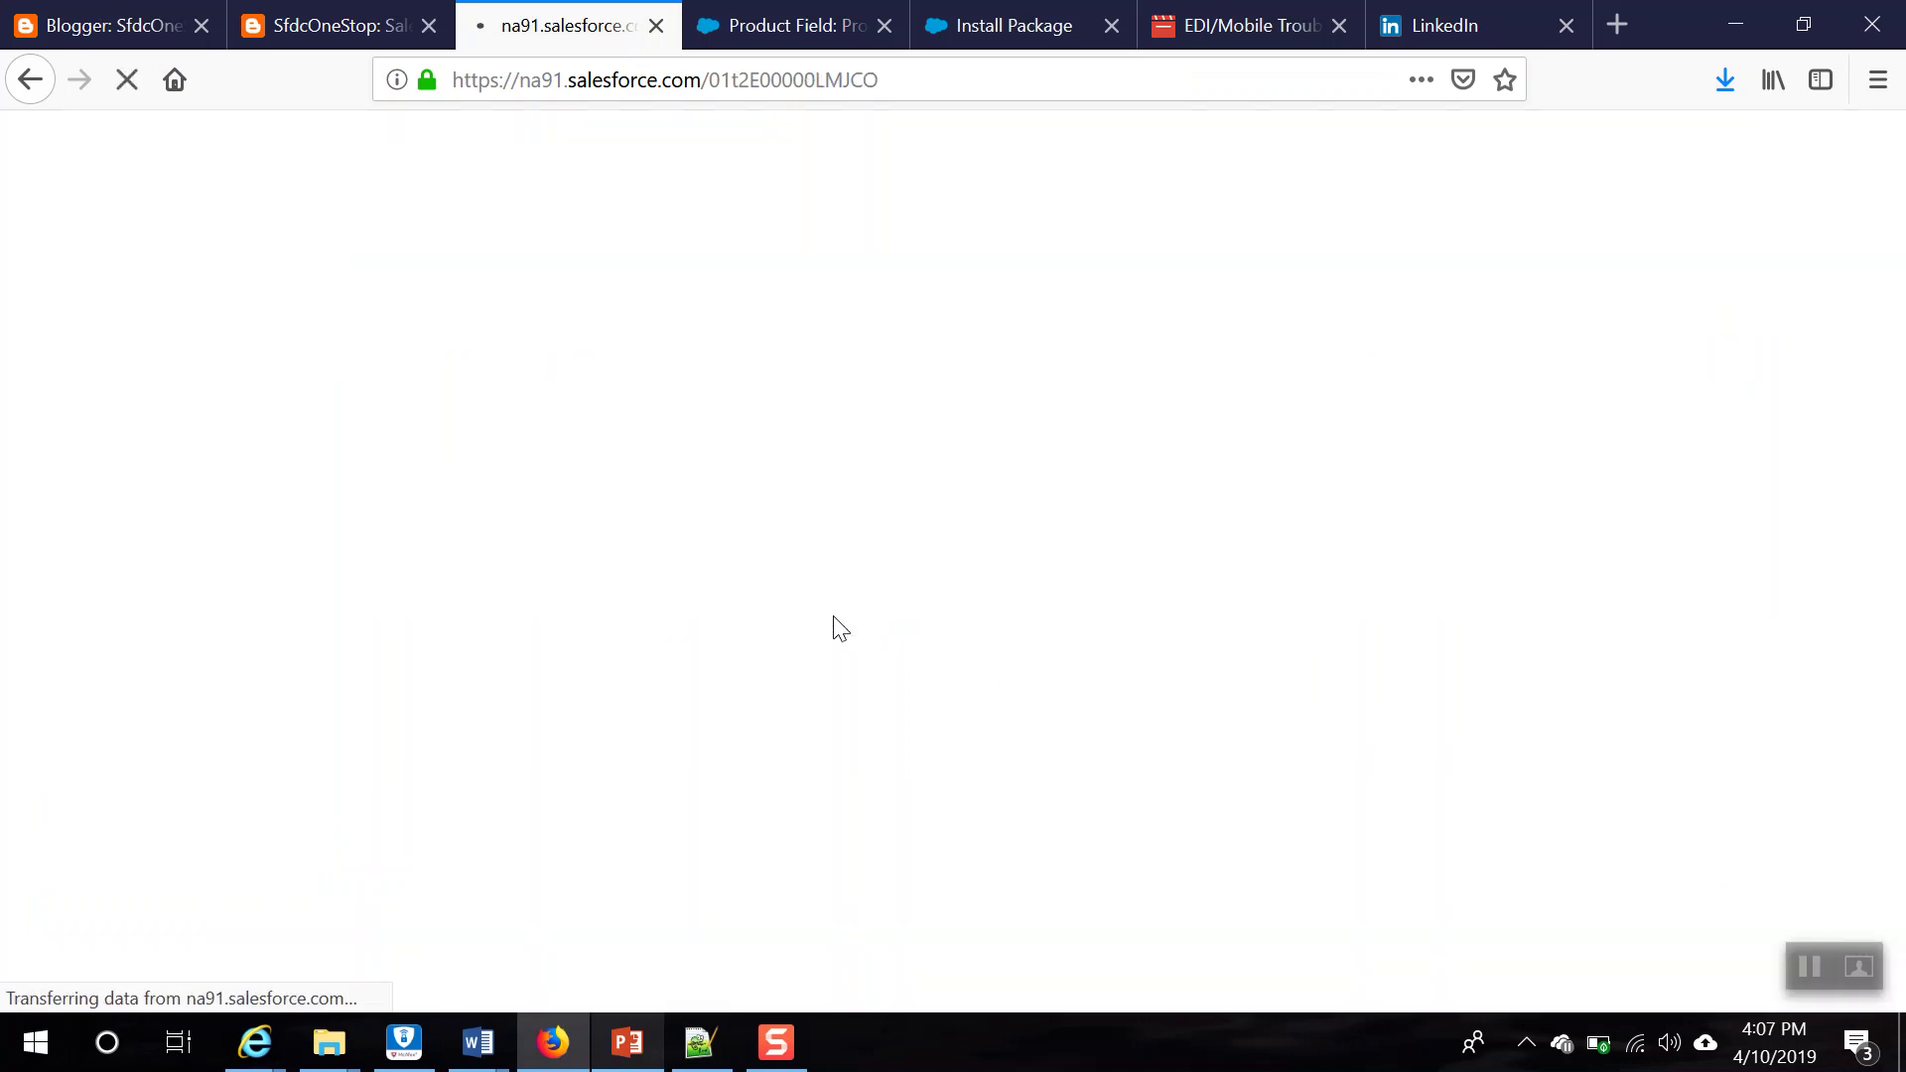
key("alt+Tab")
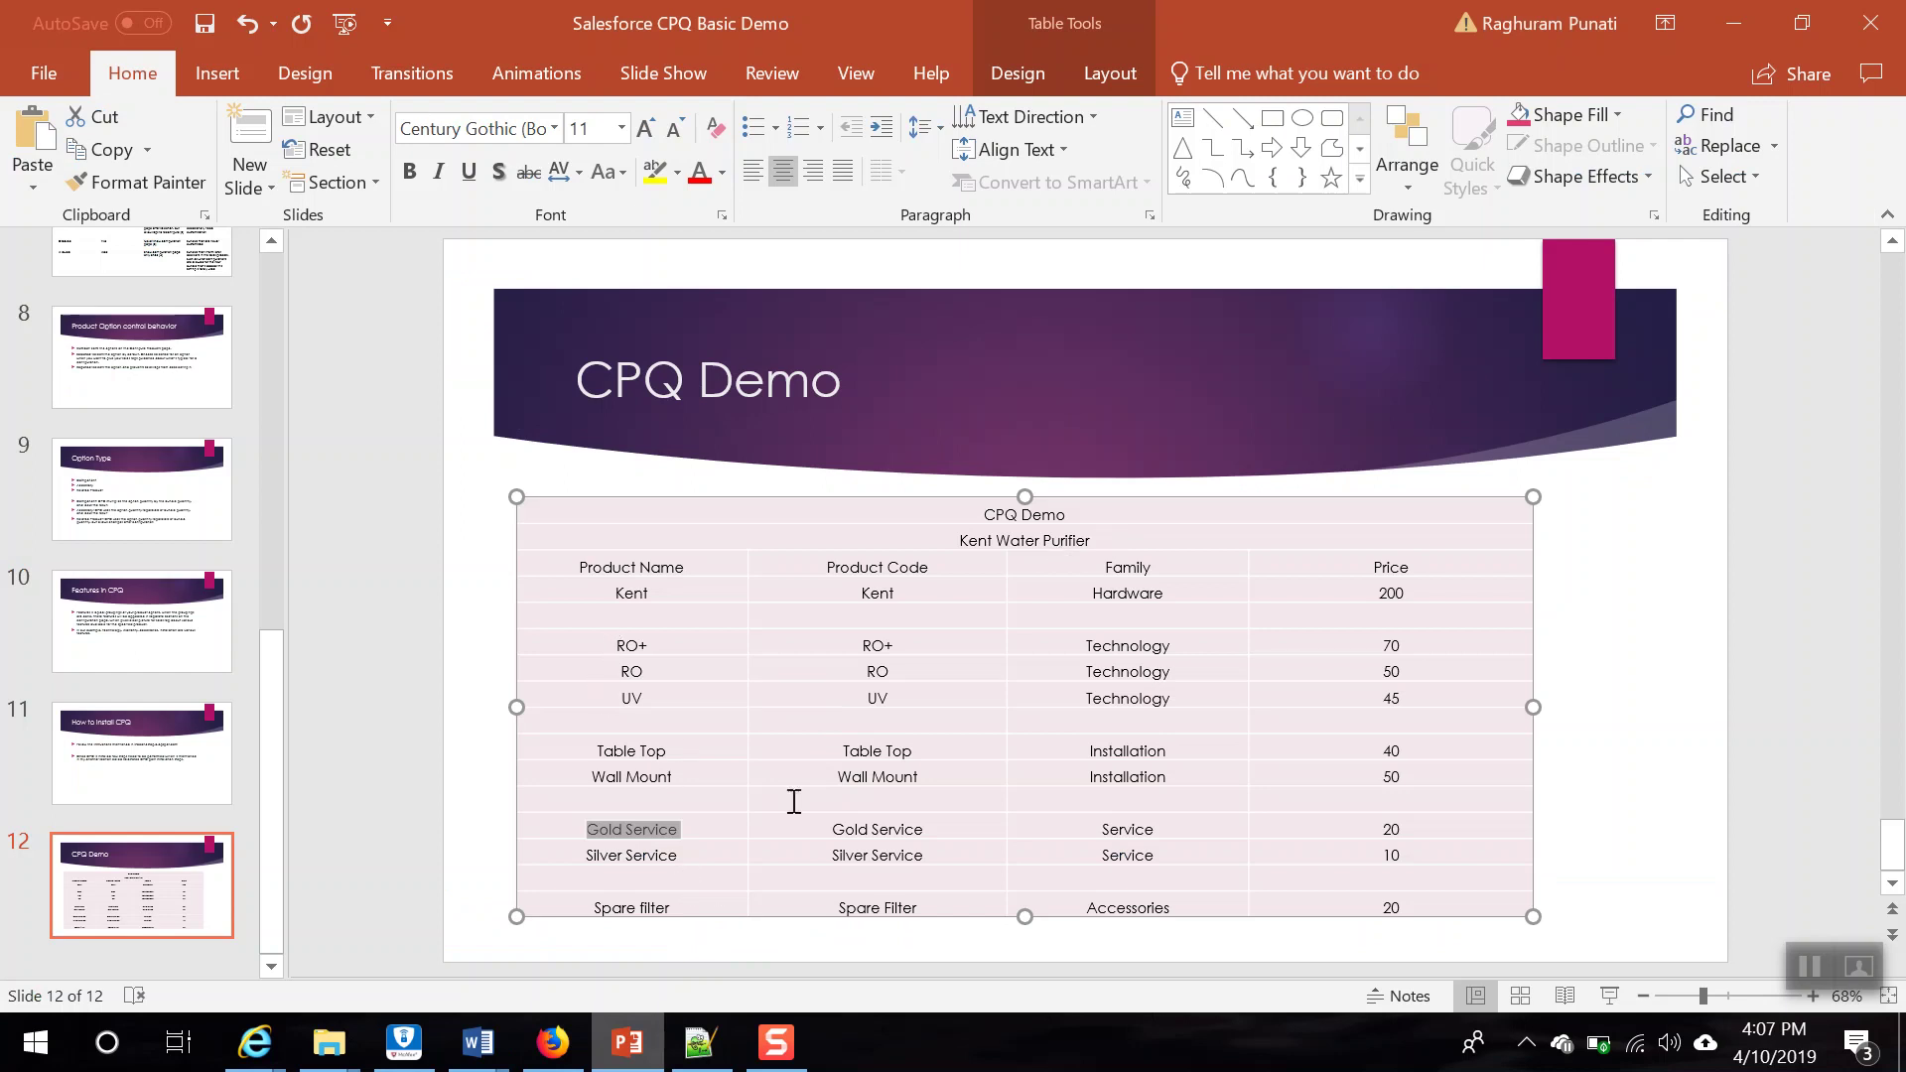
key("alt+Tab")
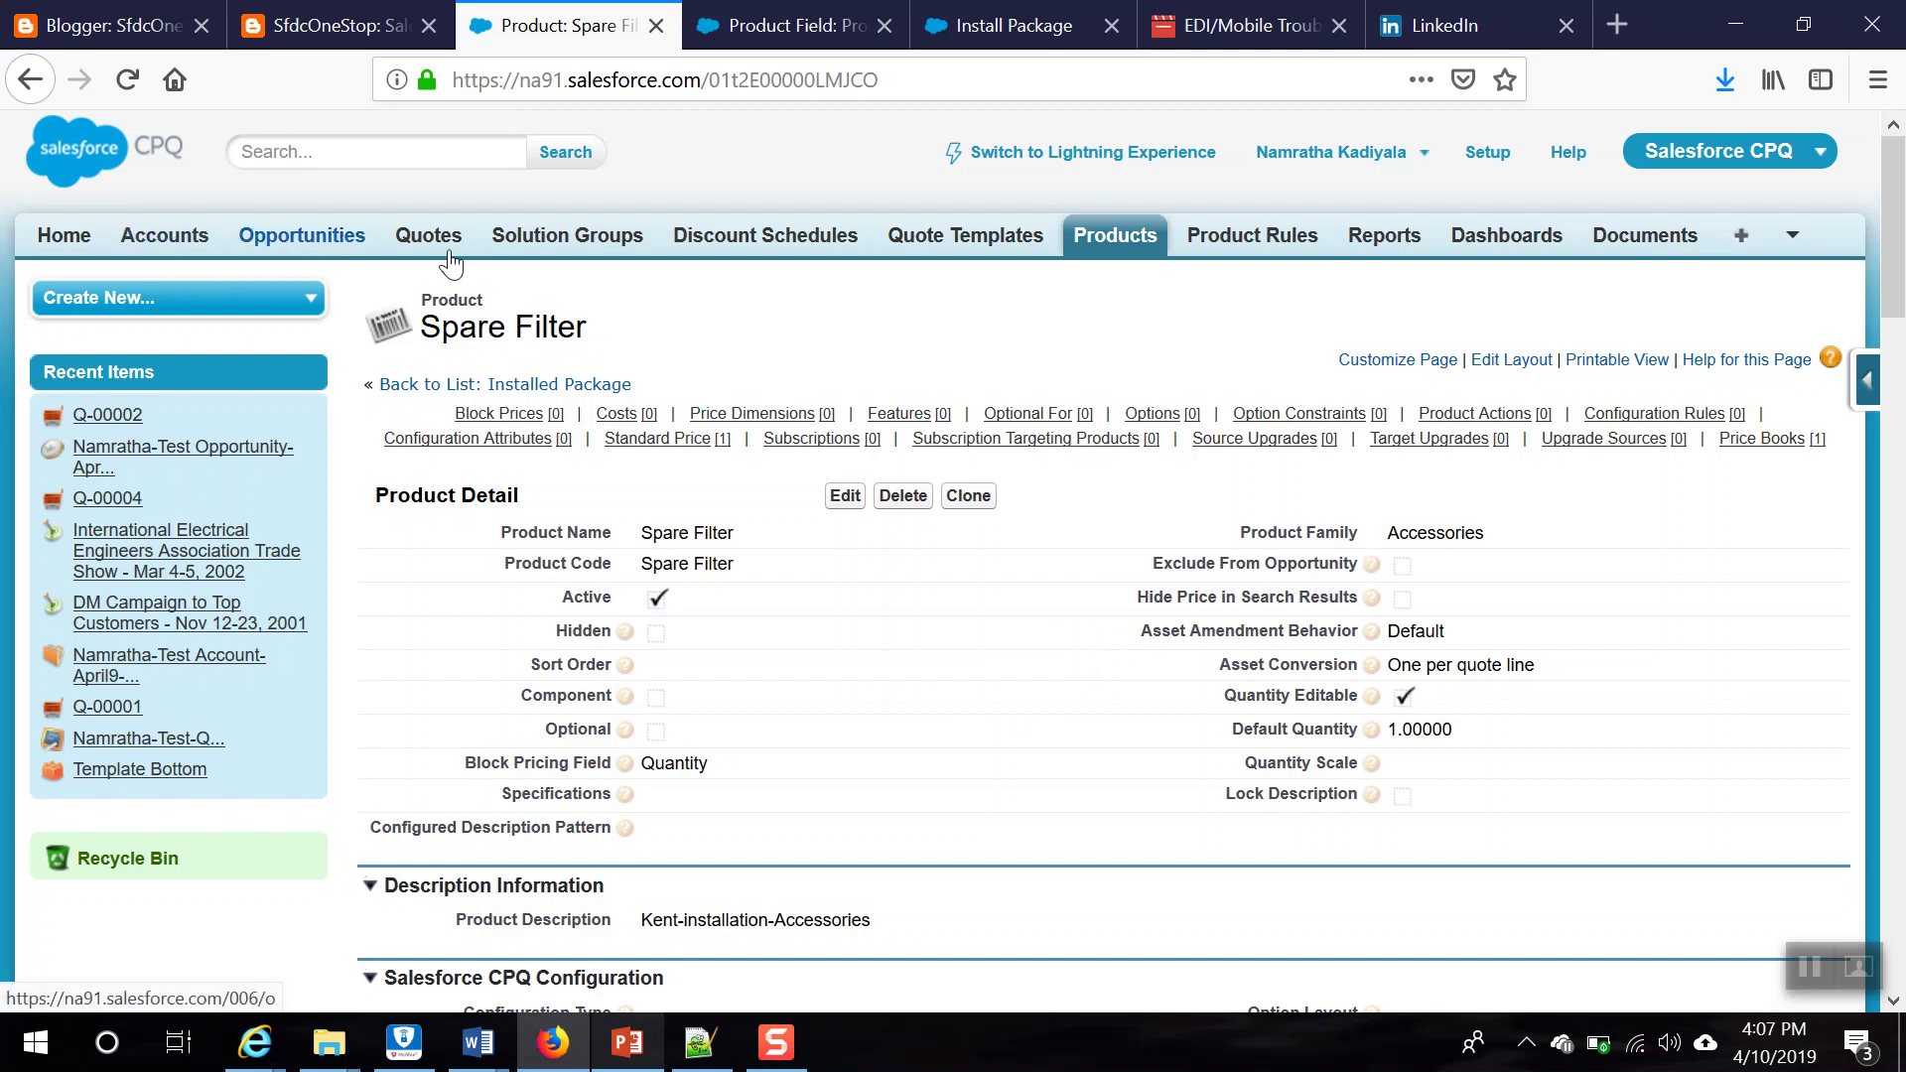
Step: Open the April9-2019 test account and go to its April9-2019 test opportunity
left_click(161, 248)
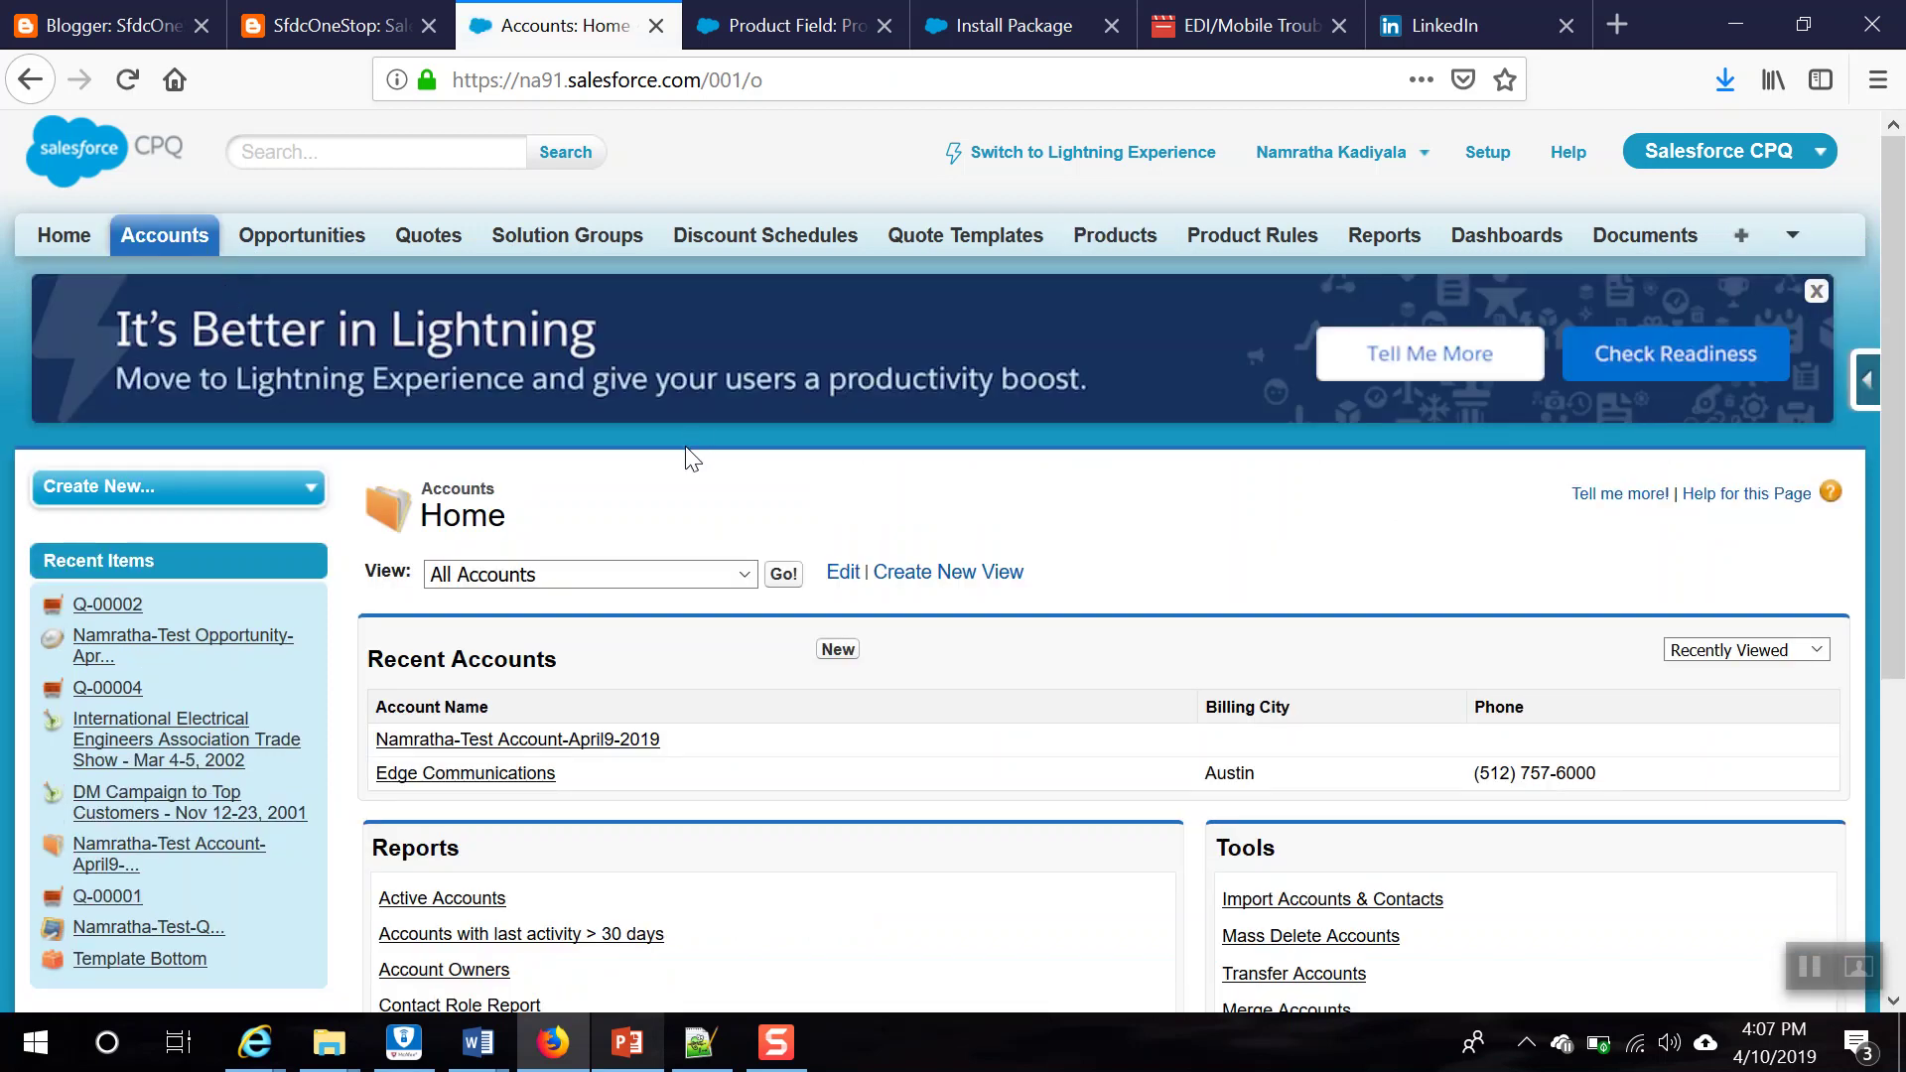
scroll(681, 741, "down", 2)
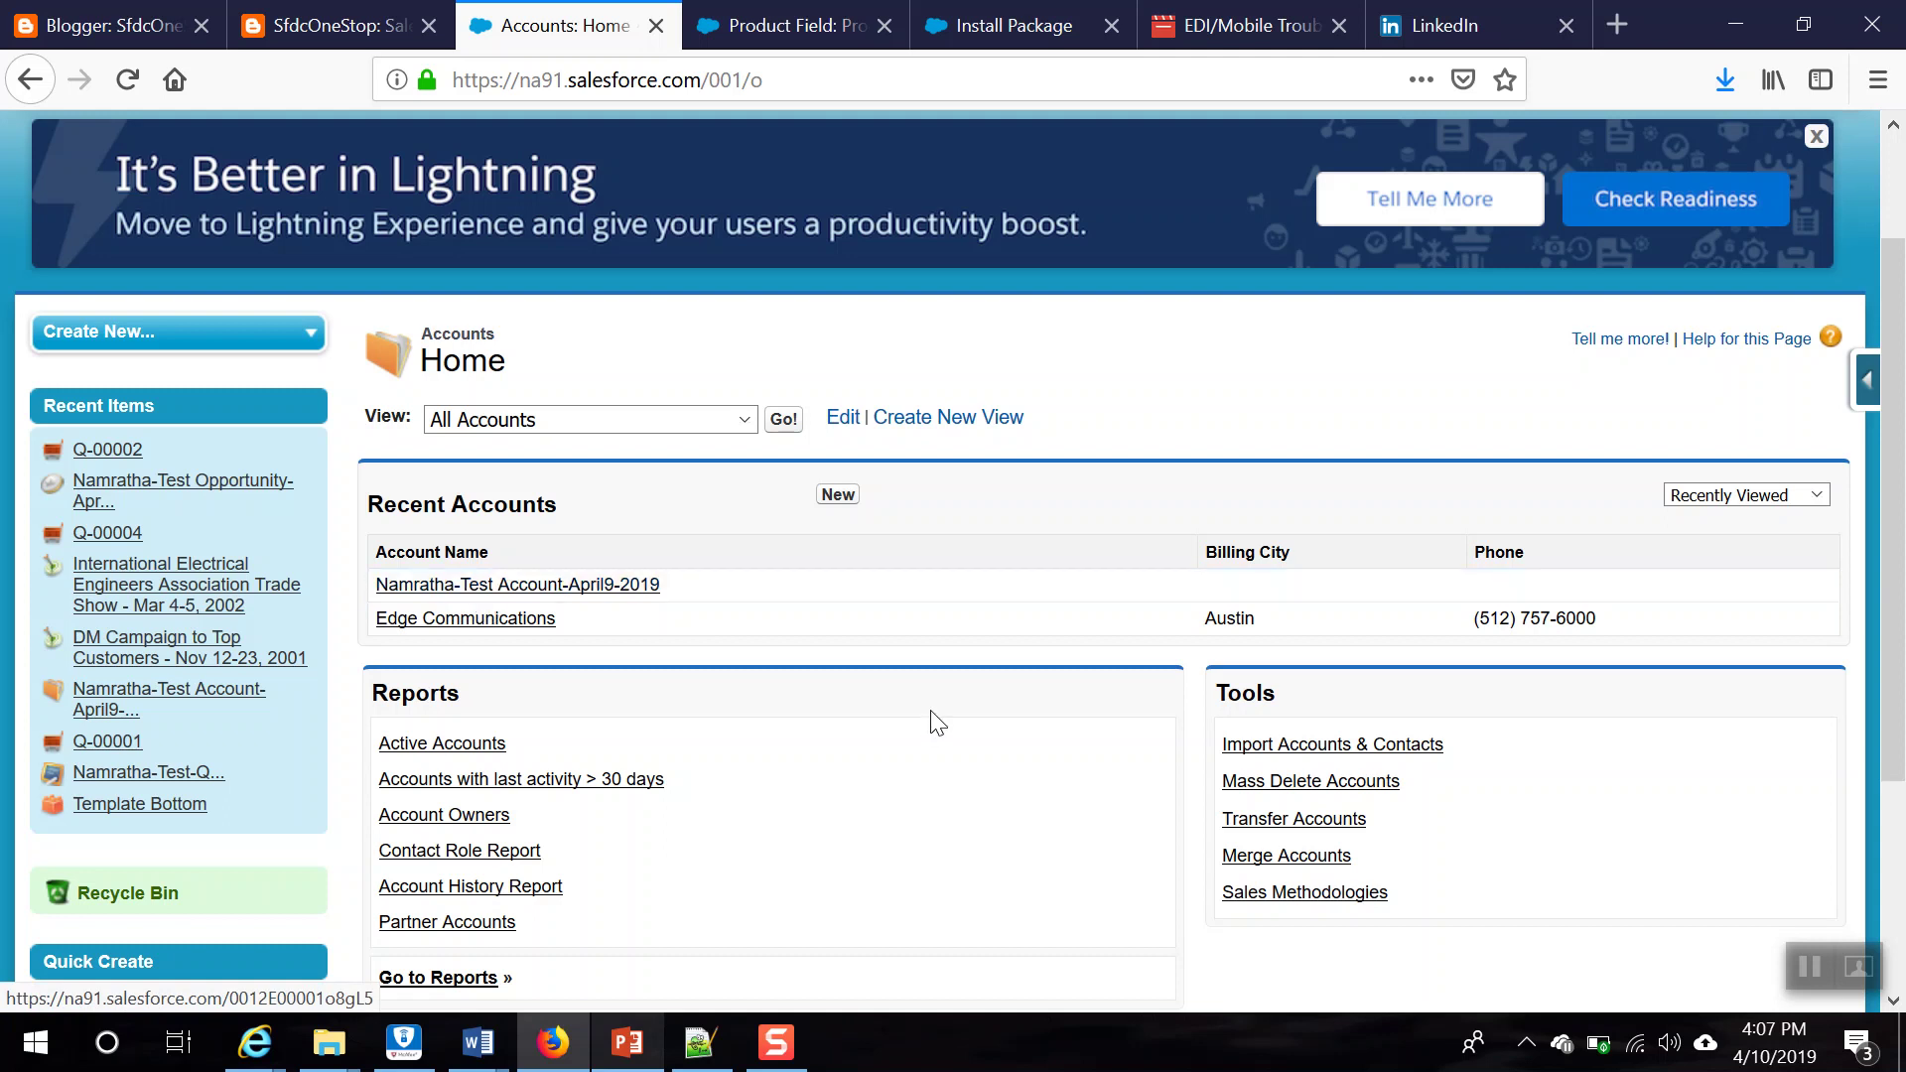
left_click(602, 591)
scroll(693, 657, "down", 10)
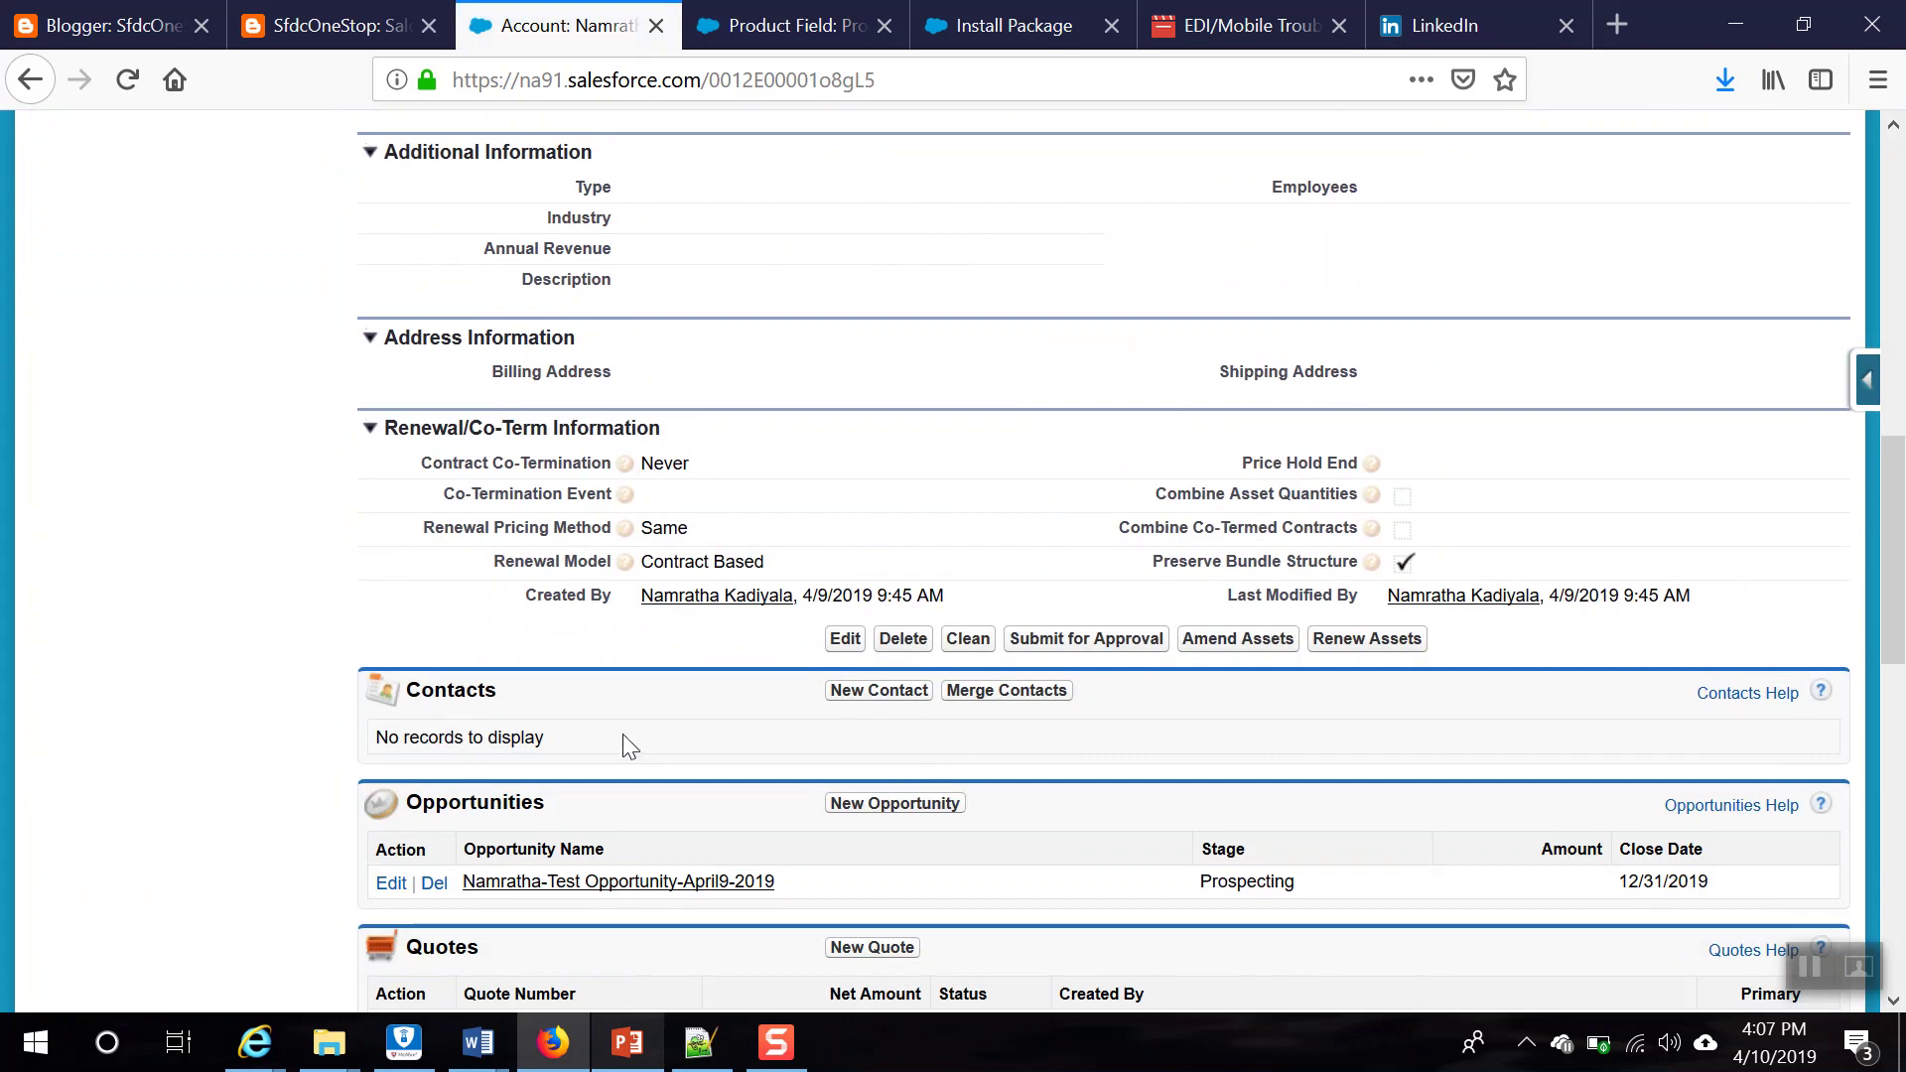
scroll(627, 743, "down", 3)
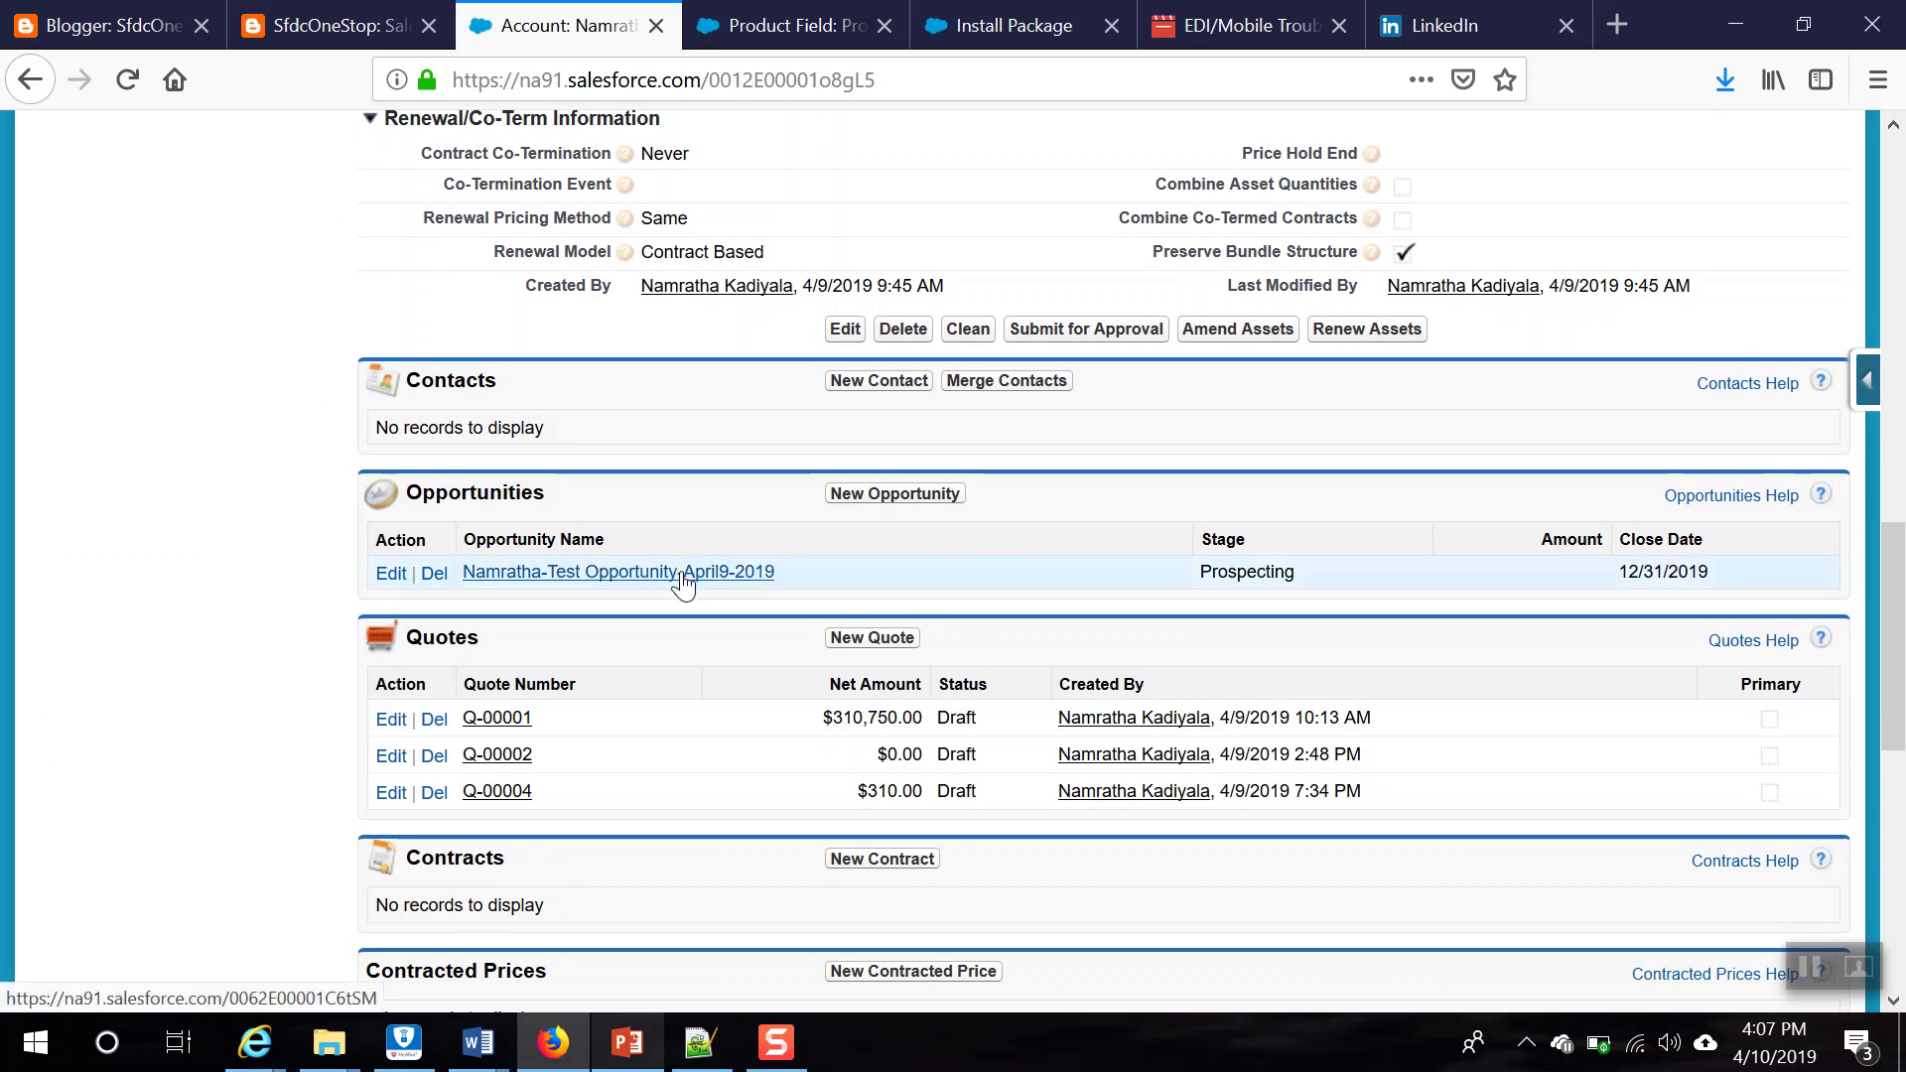
left_click(682, 575)
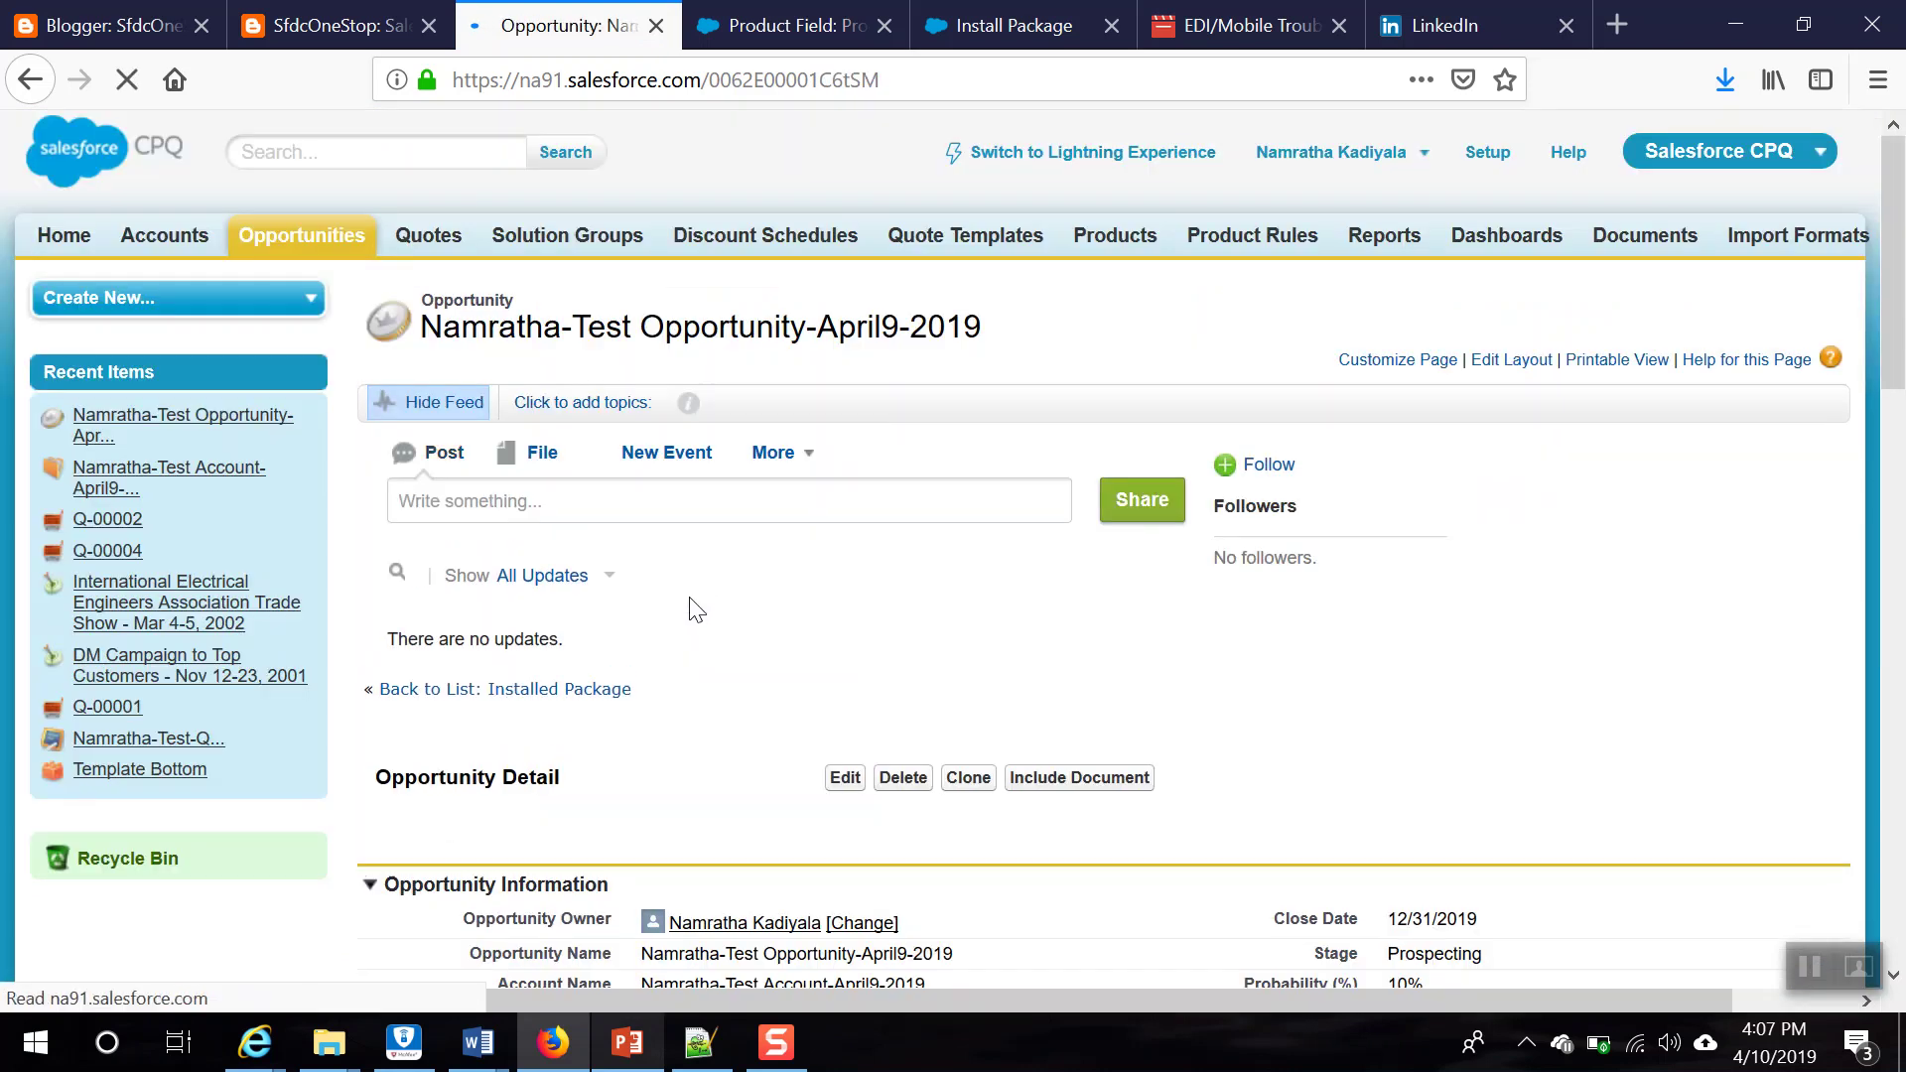
Step: Create a new quote on the opportunity, assign the April9-2019 test account to it, and save the quote
scroll(700, 610, "down", 6)
scroll(707, 627, "down", 3)
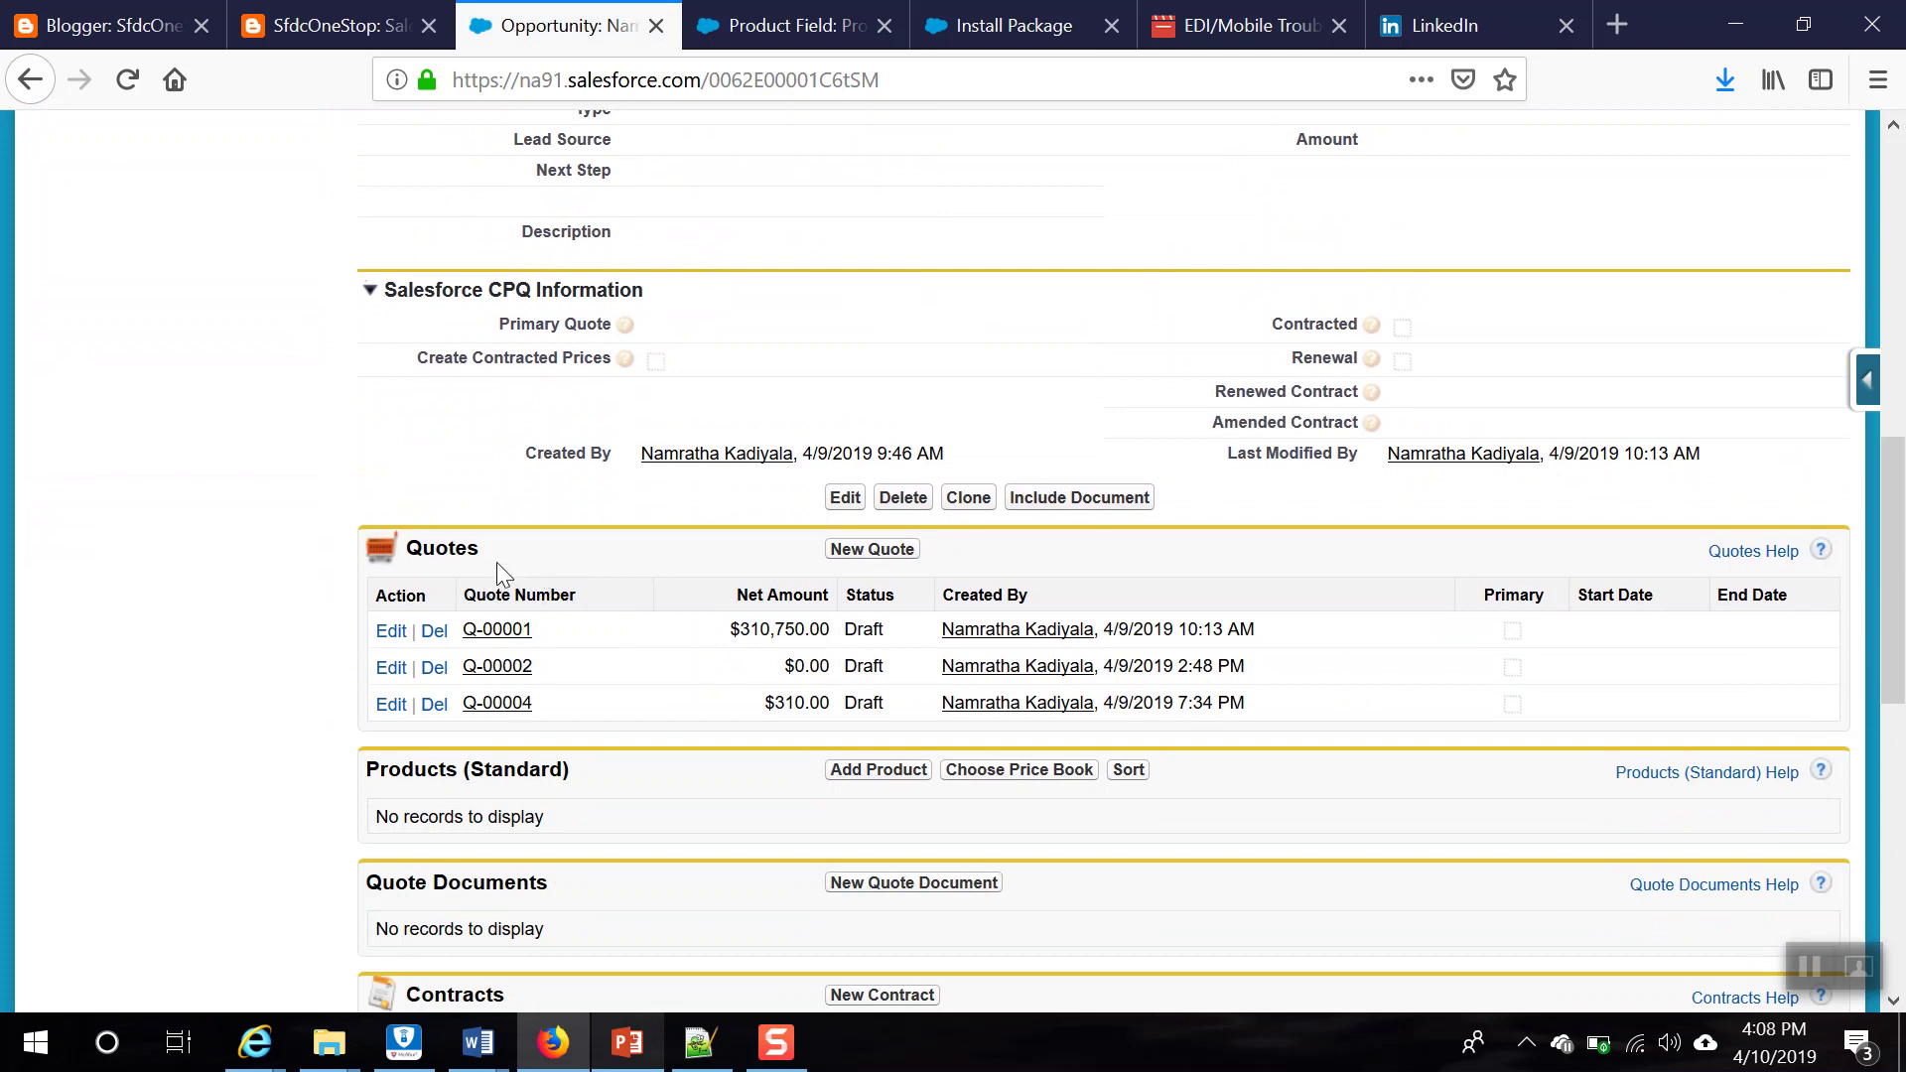
left_click(876, 554)
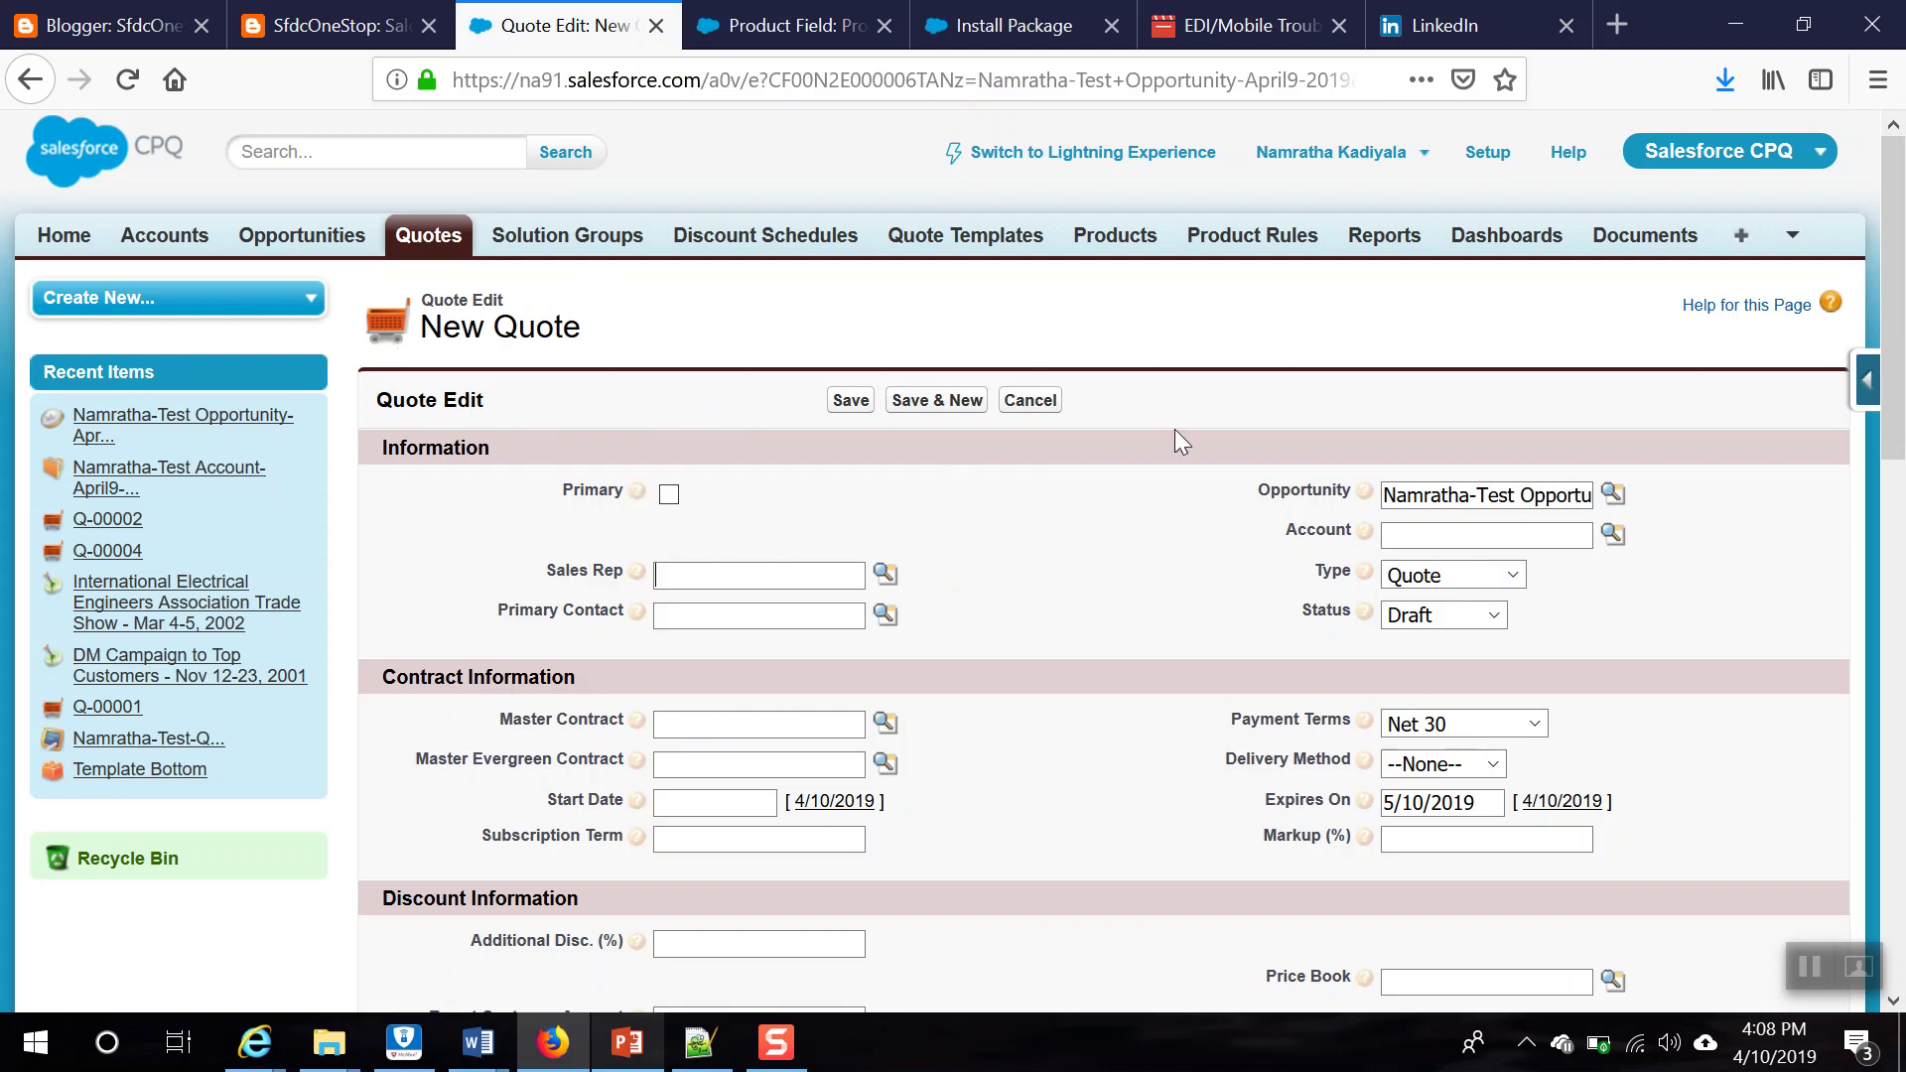
scroll(1040, 741, "down", 3)
scroll(1039, 740, "up", 3)
left_click(1613, 534)
left_click_drag(1587, 195, 812, 139)
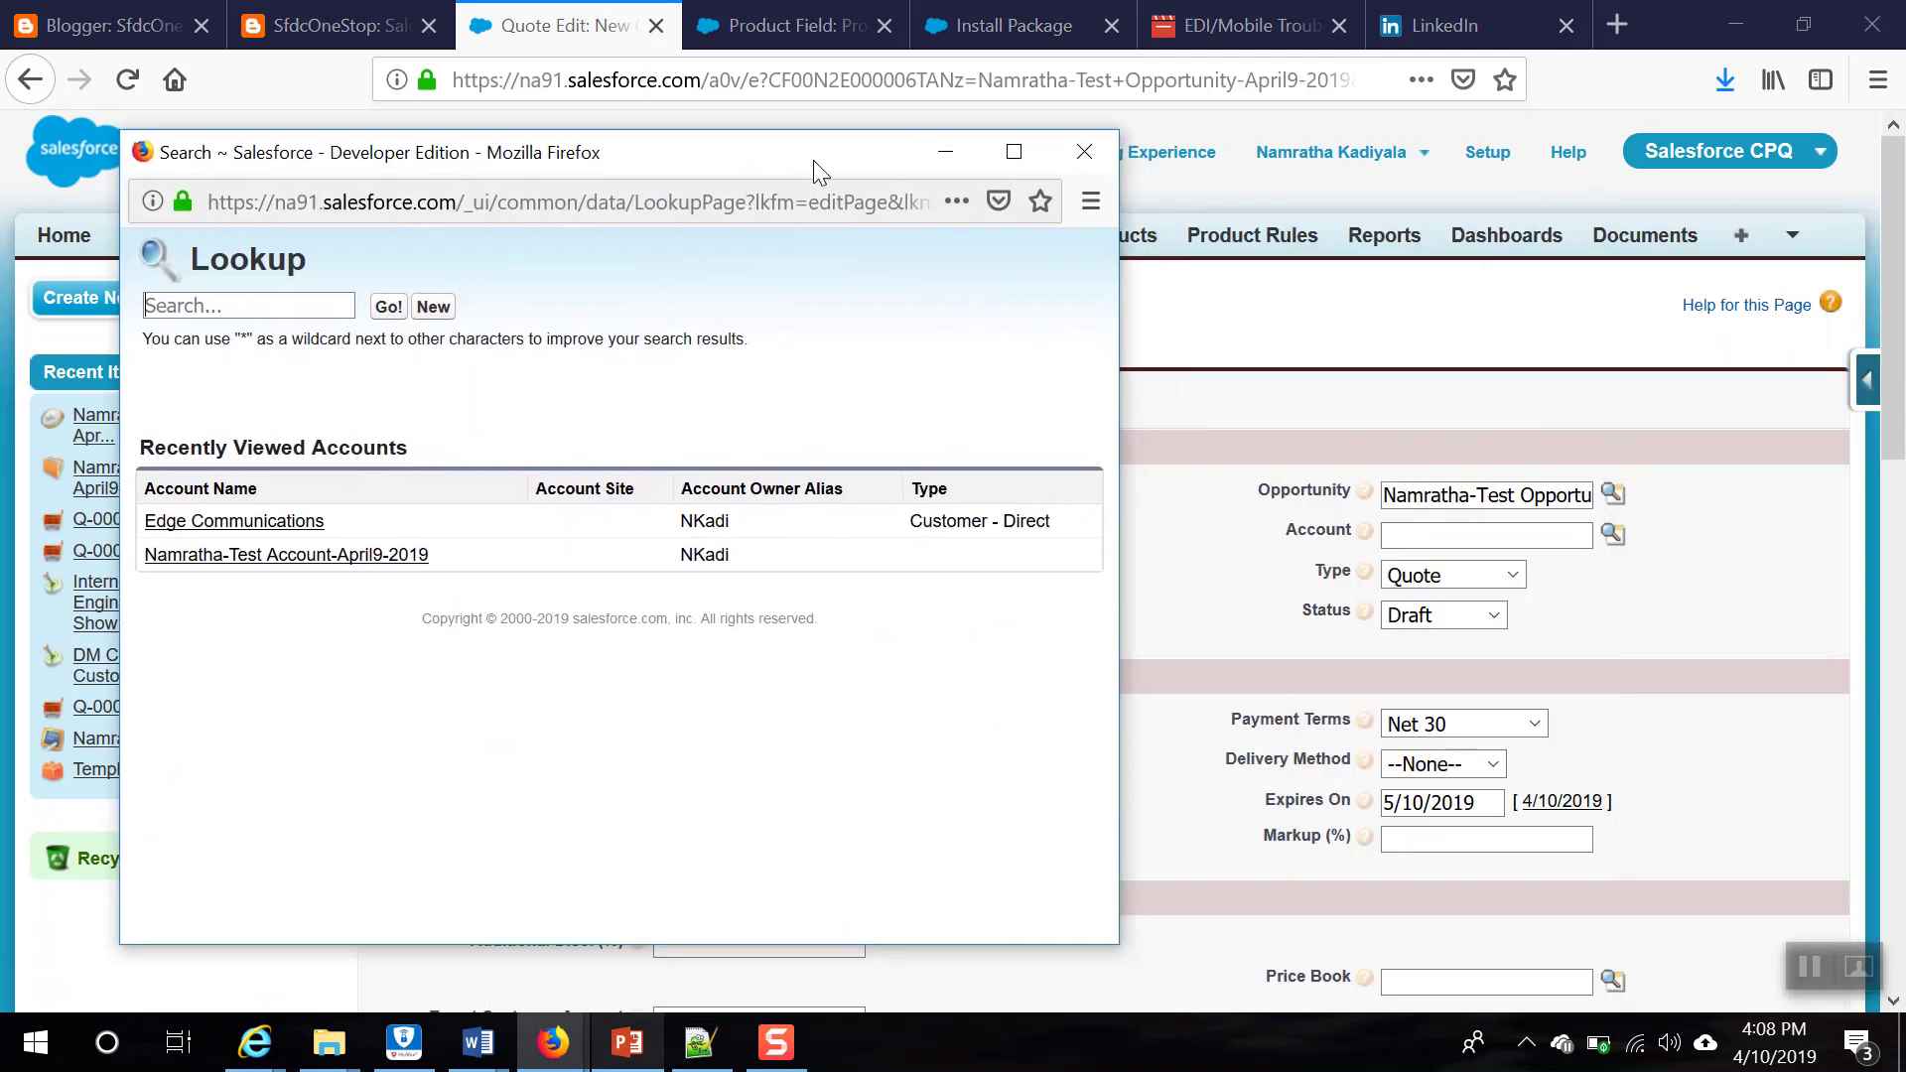
left_click(385, 556)
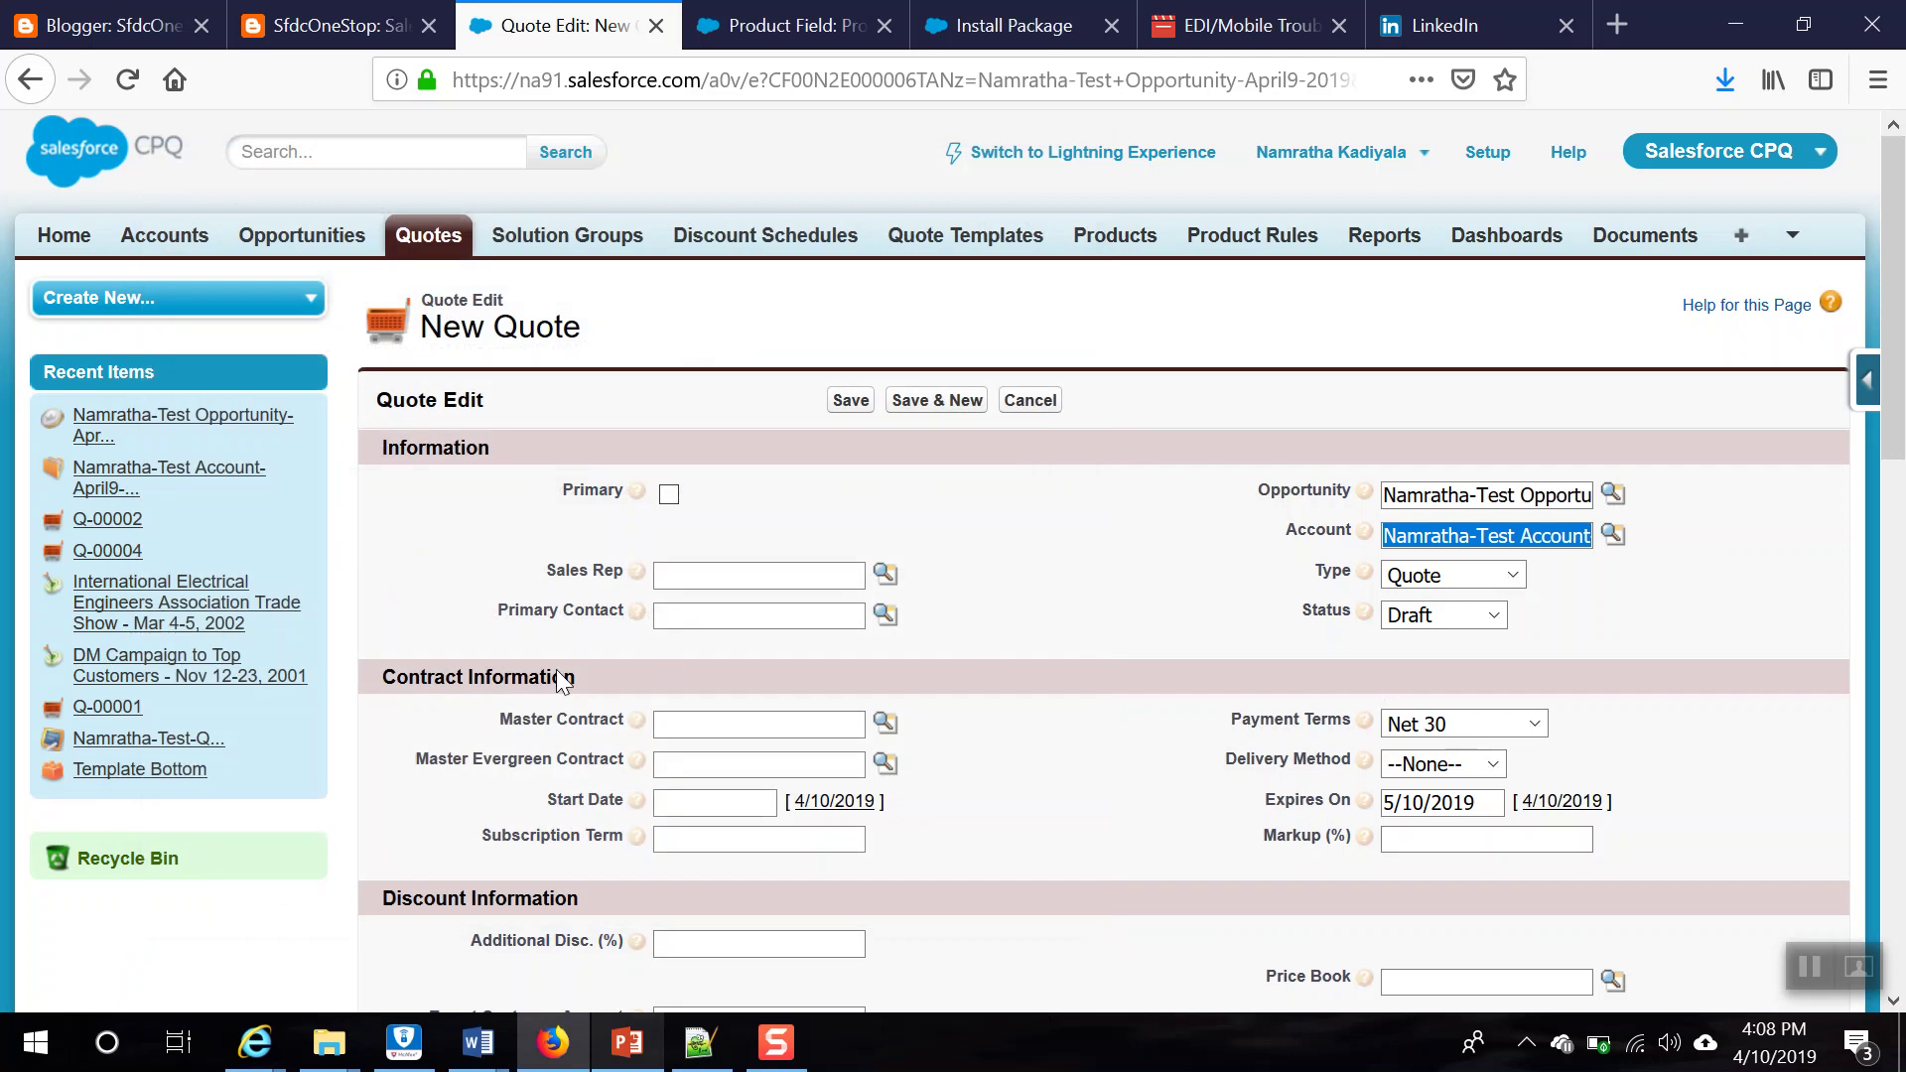
scroll(713, 551, "down", 3)
scroll(713, 550, "down", 20)
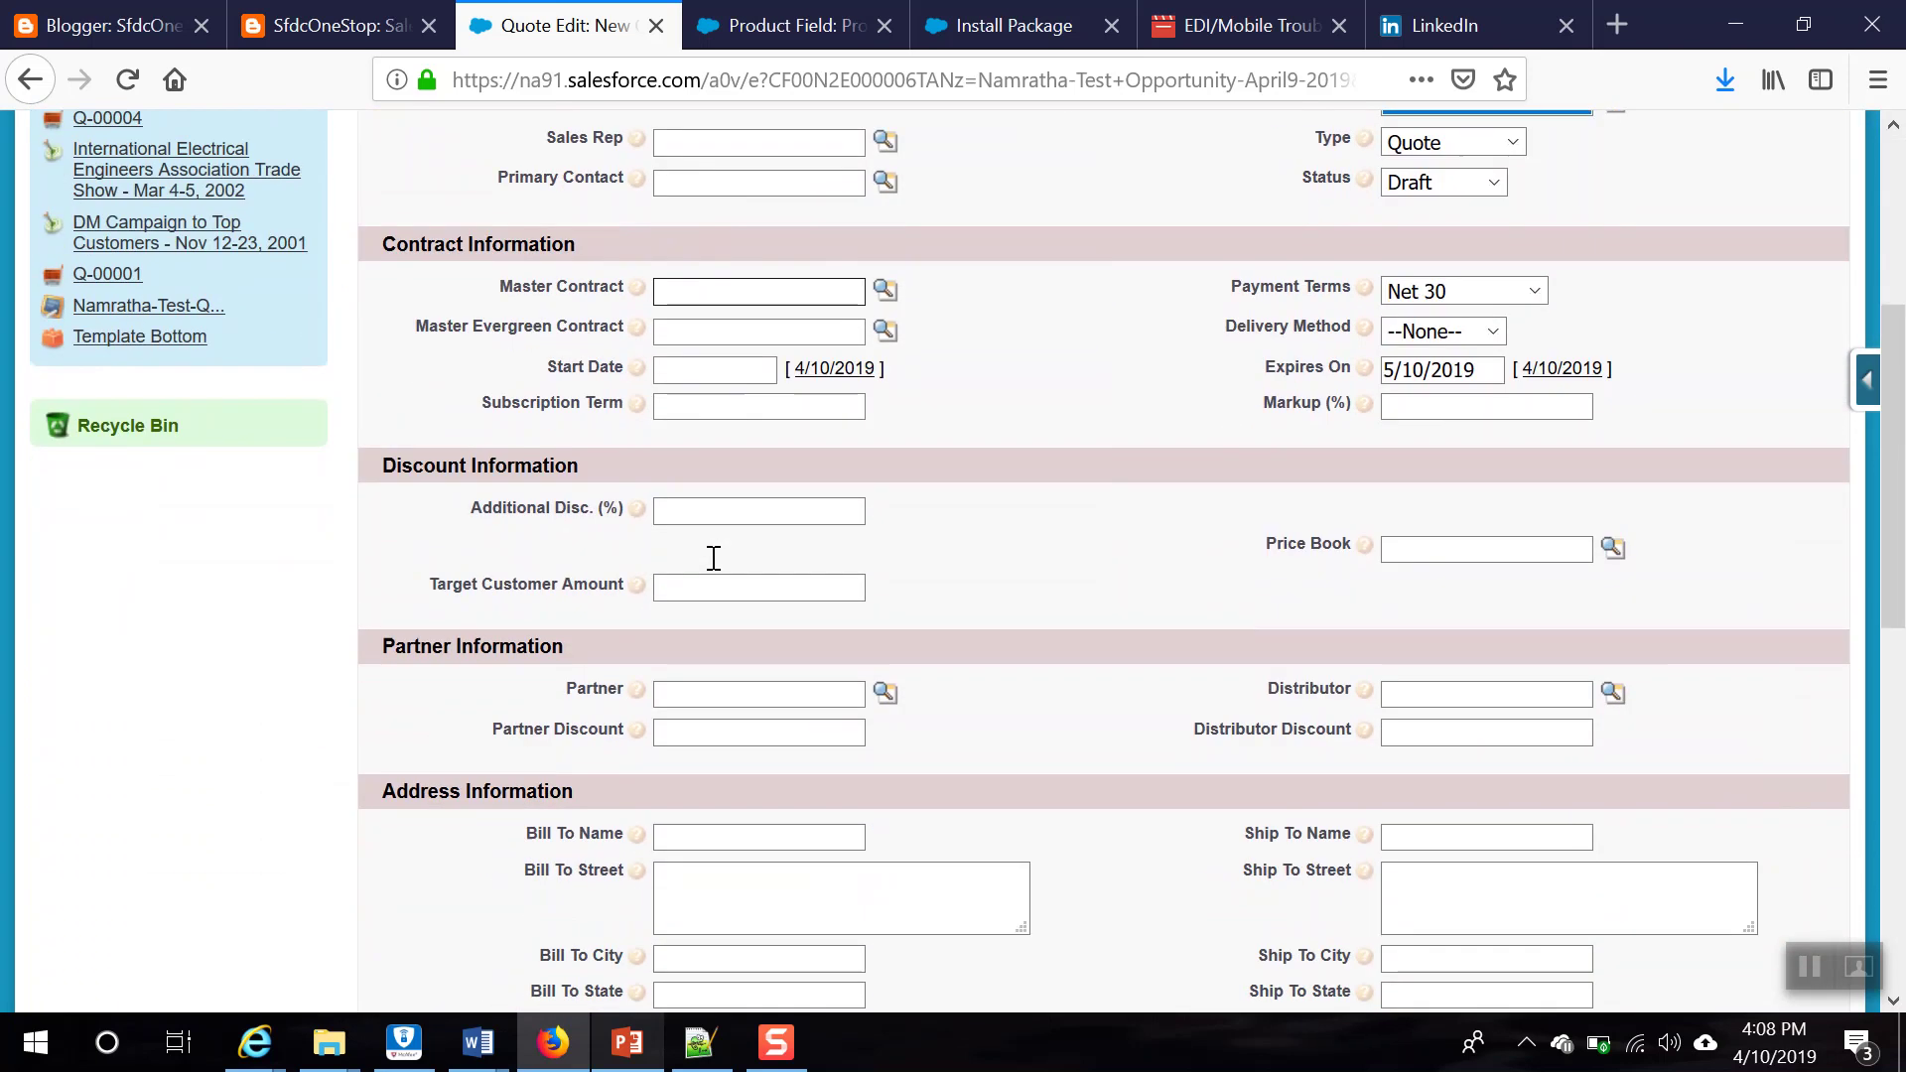
scroll(711, 557, "down", 4)
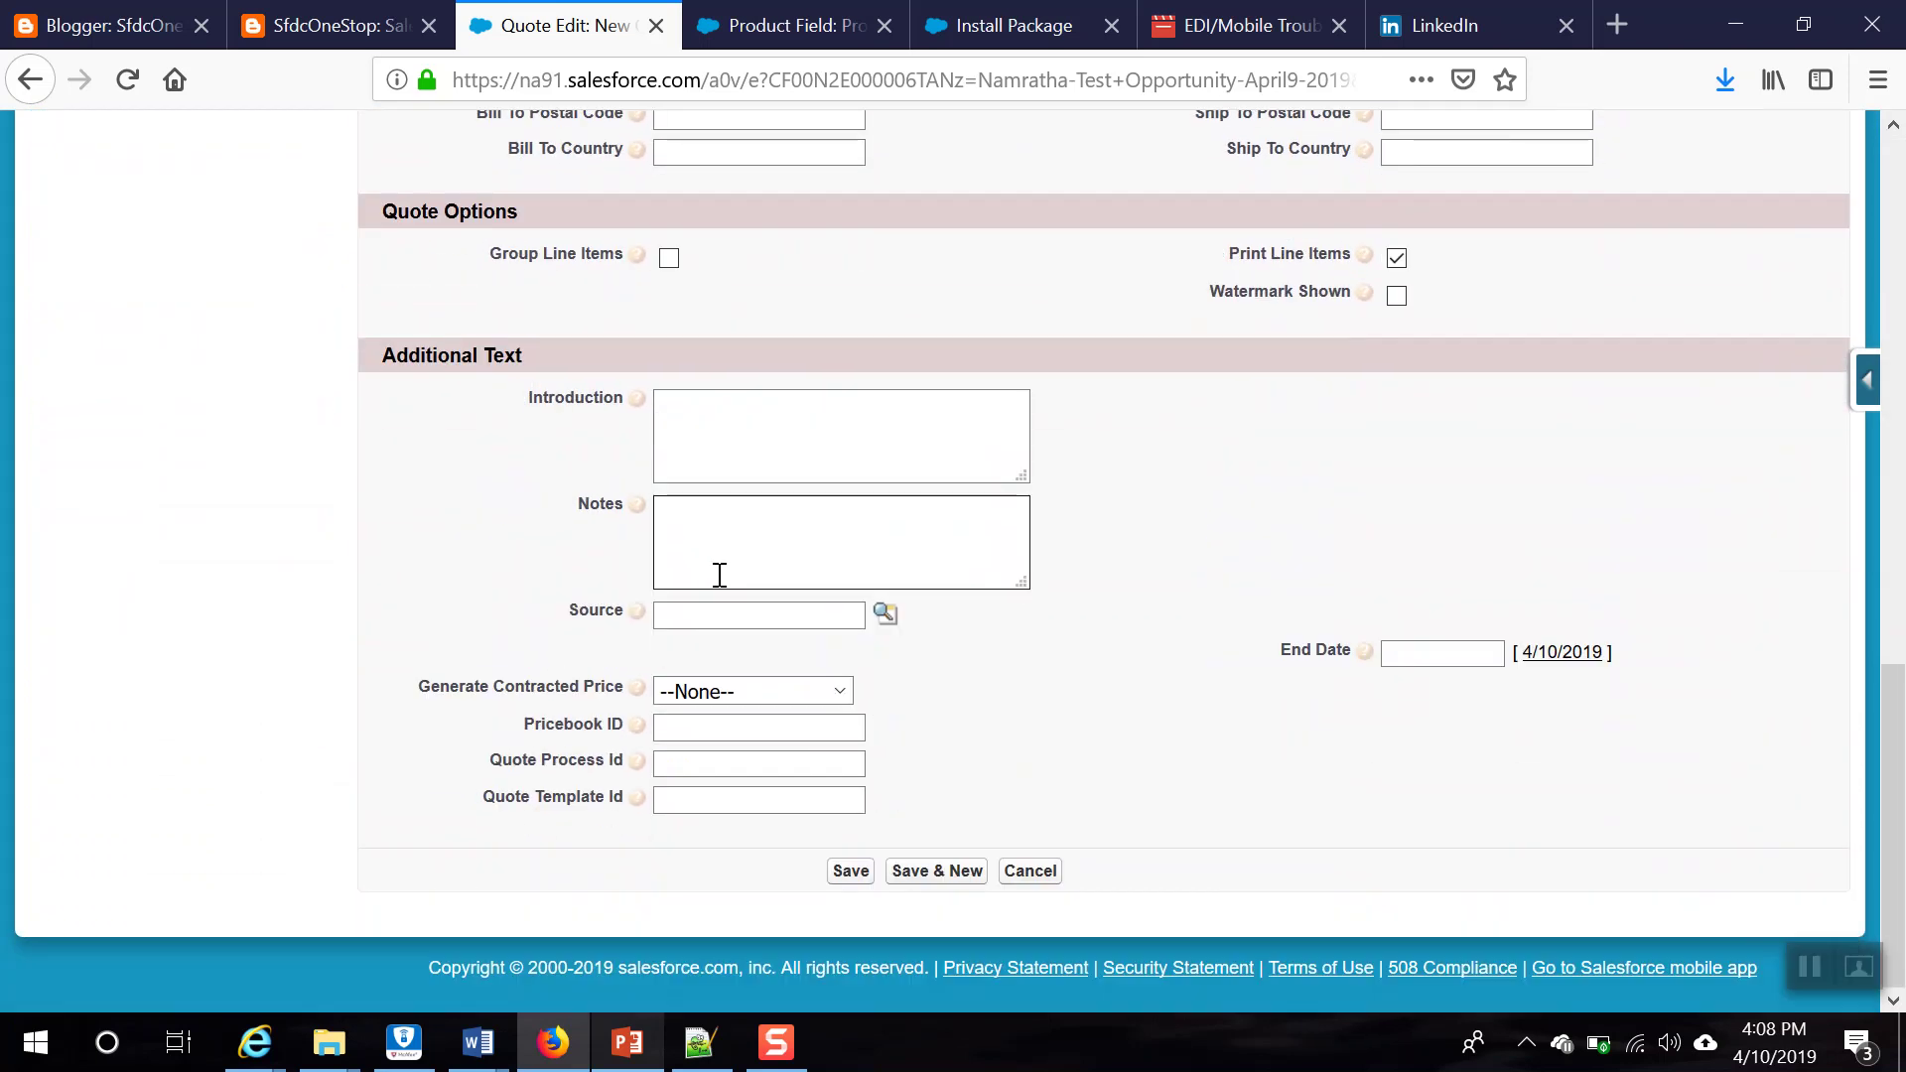
left_click(860, 871)
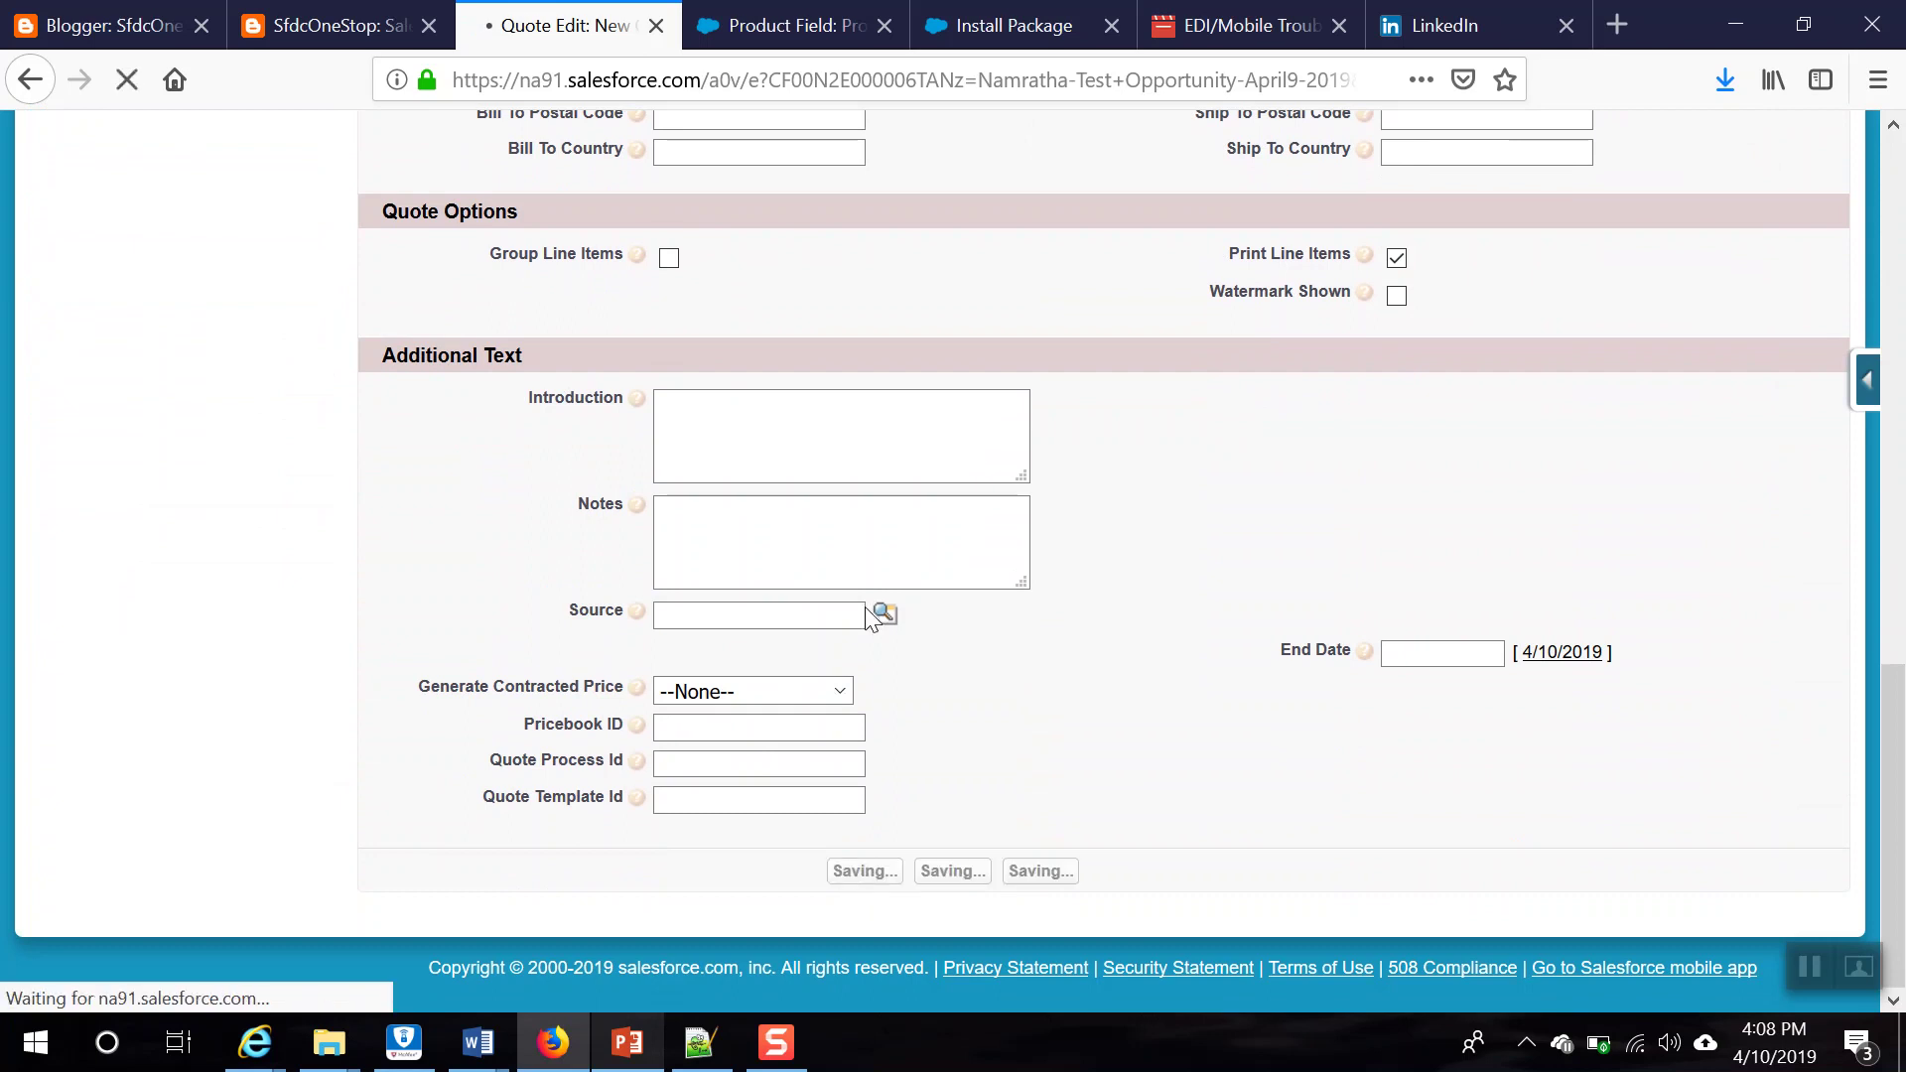
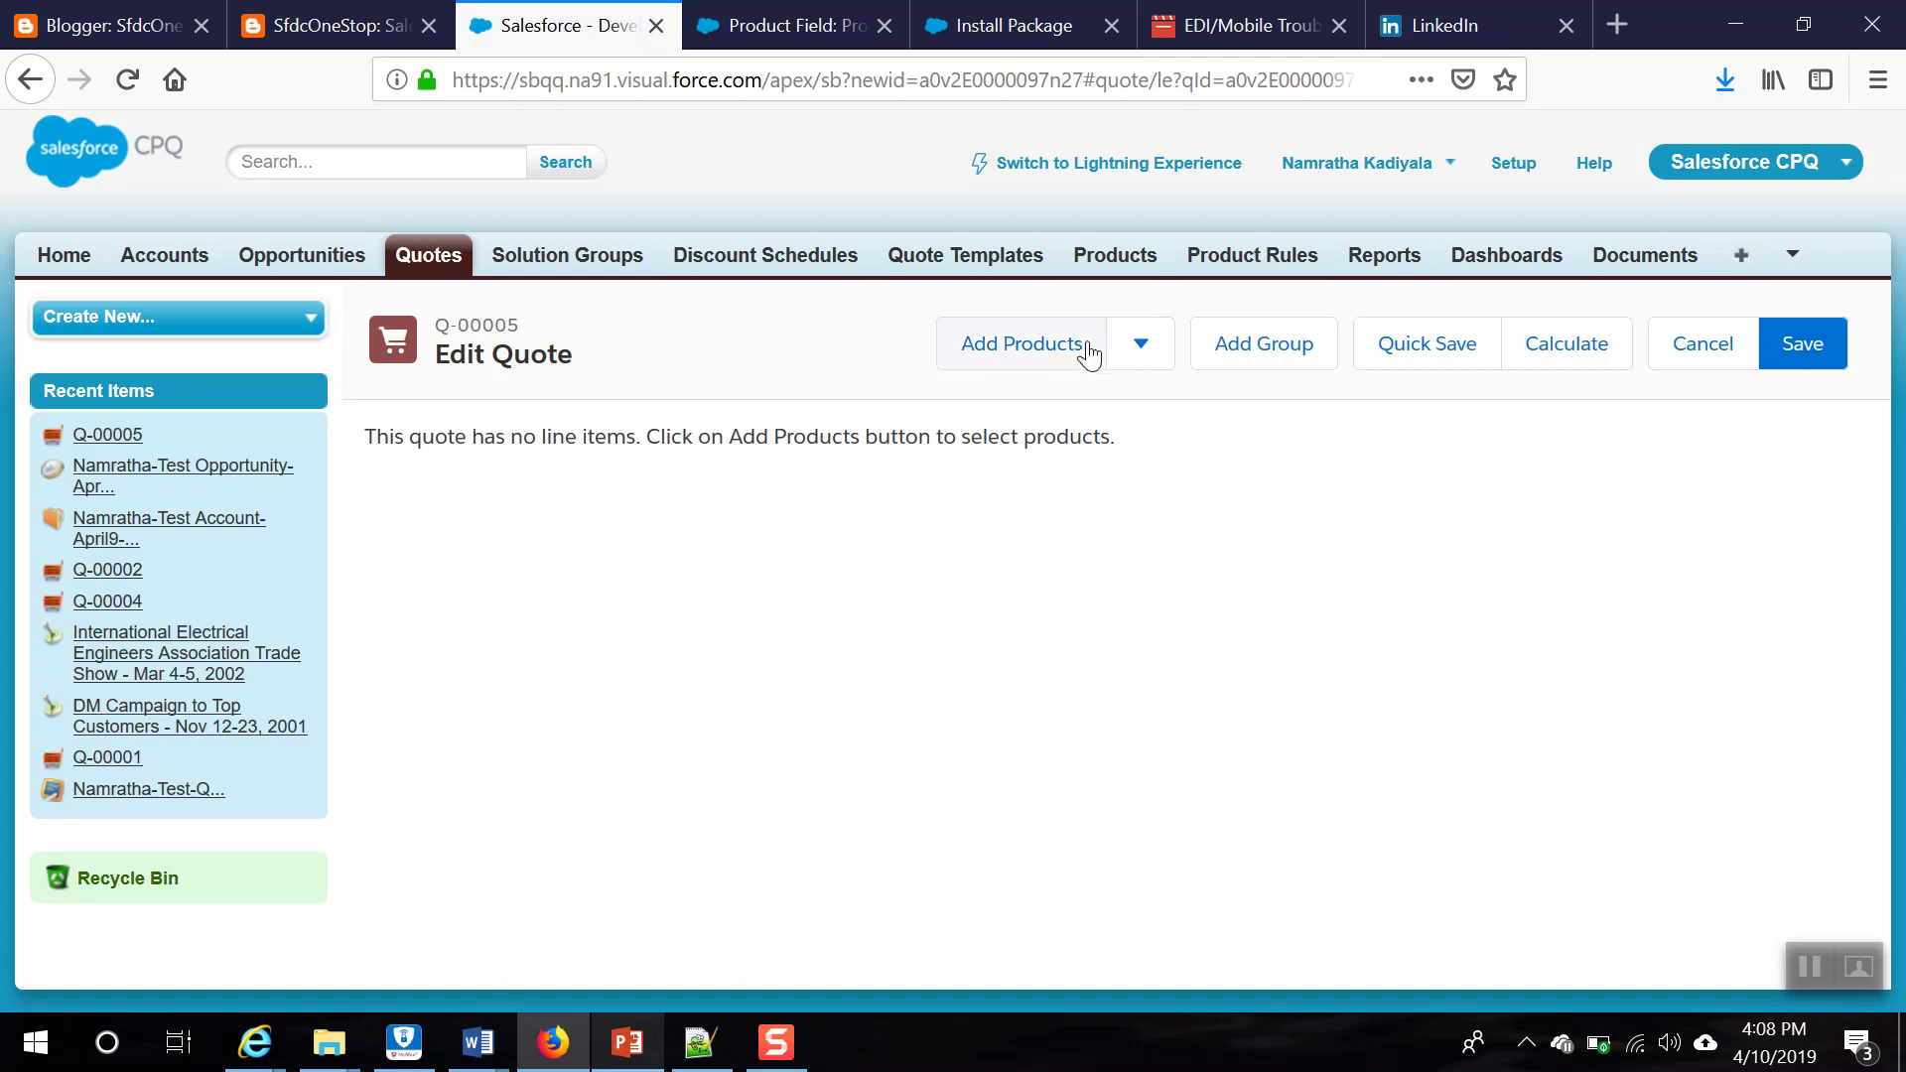
Step: Add the Kent product from the Hardware family to the quote as a line item
left_click(1048, 376)
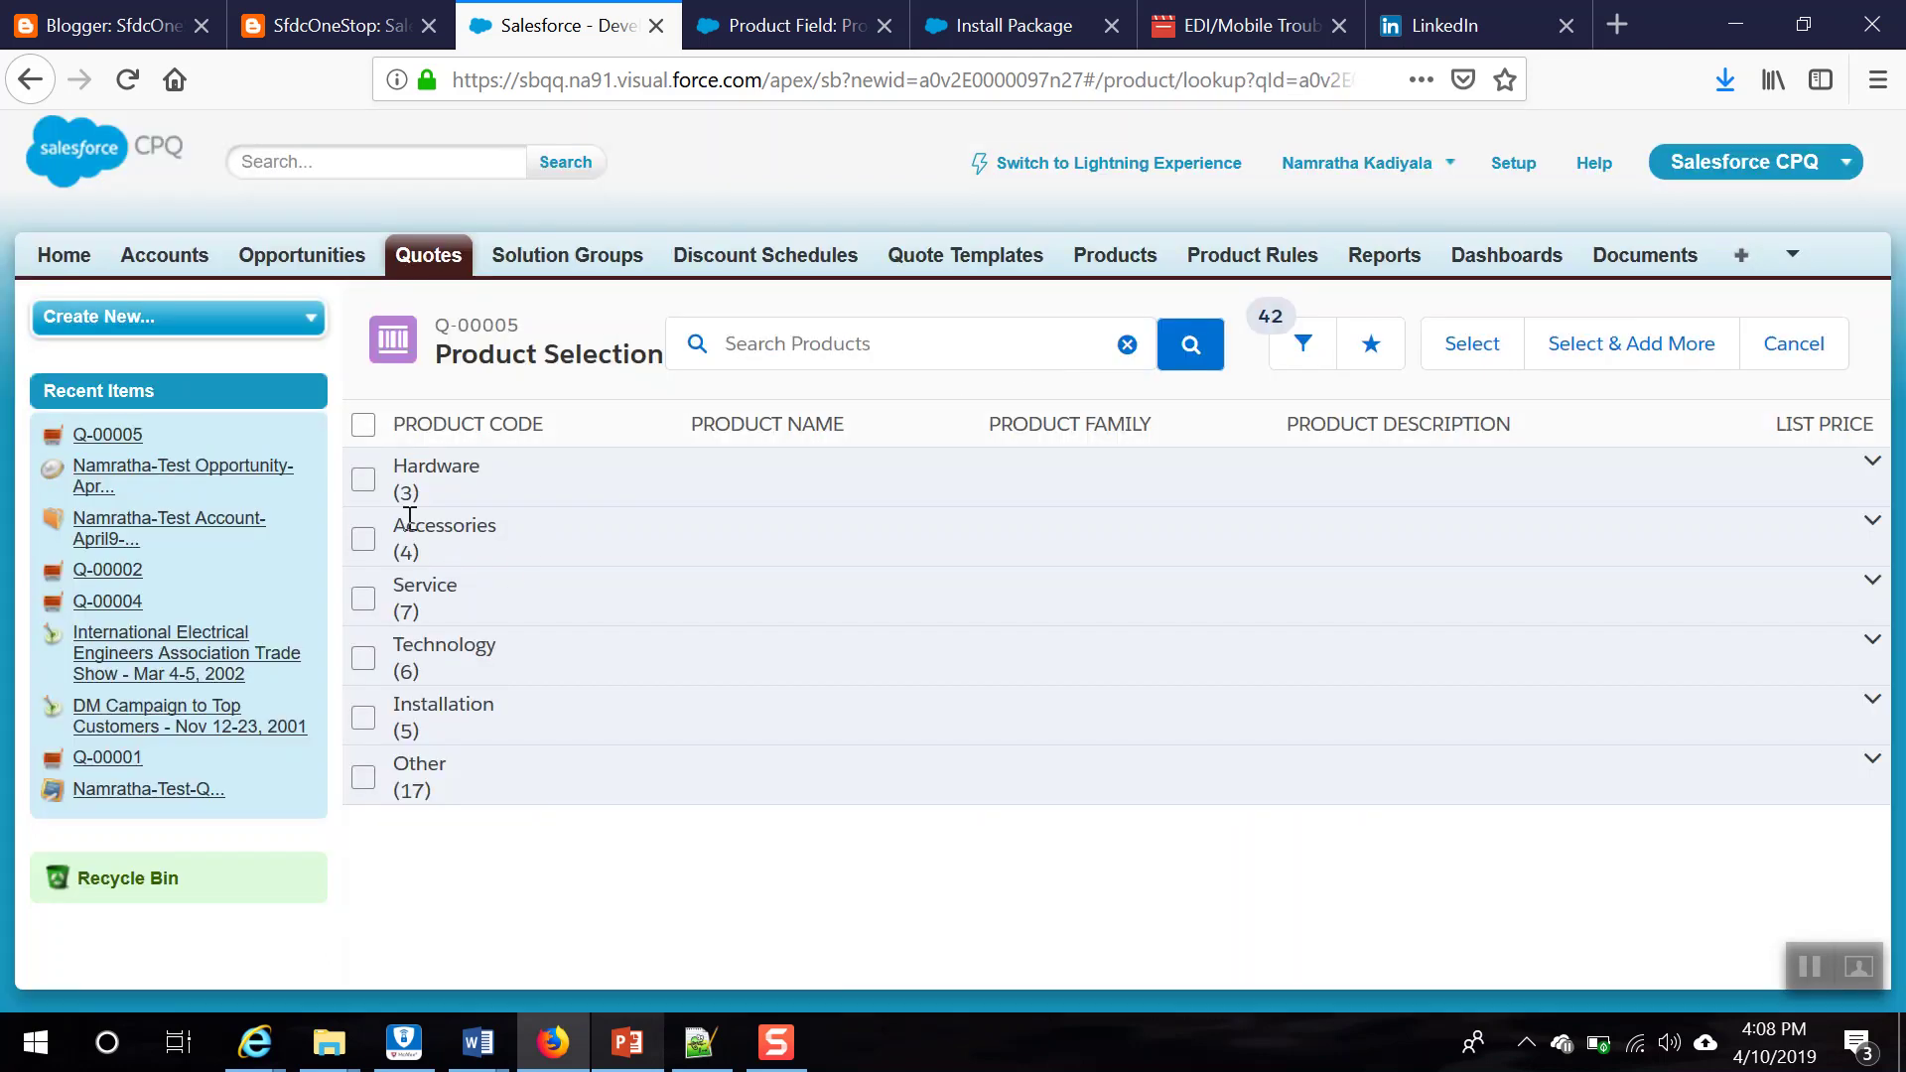
left_click(425, 486)
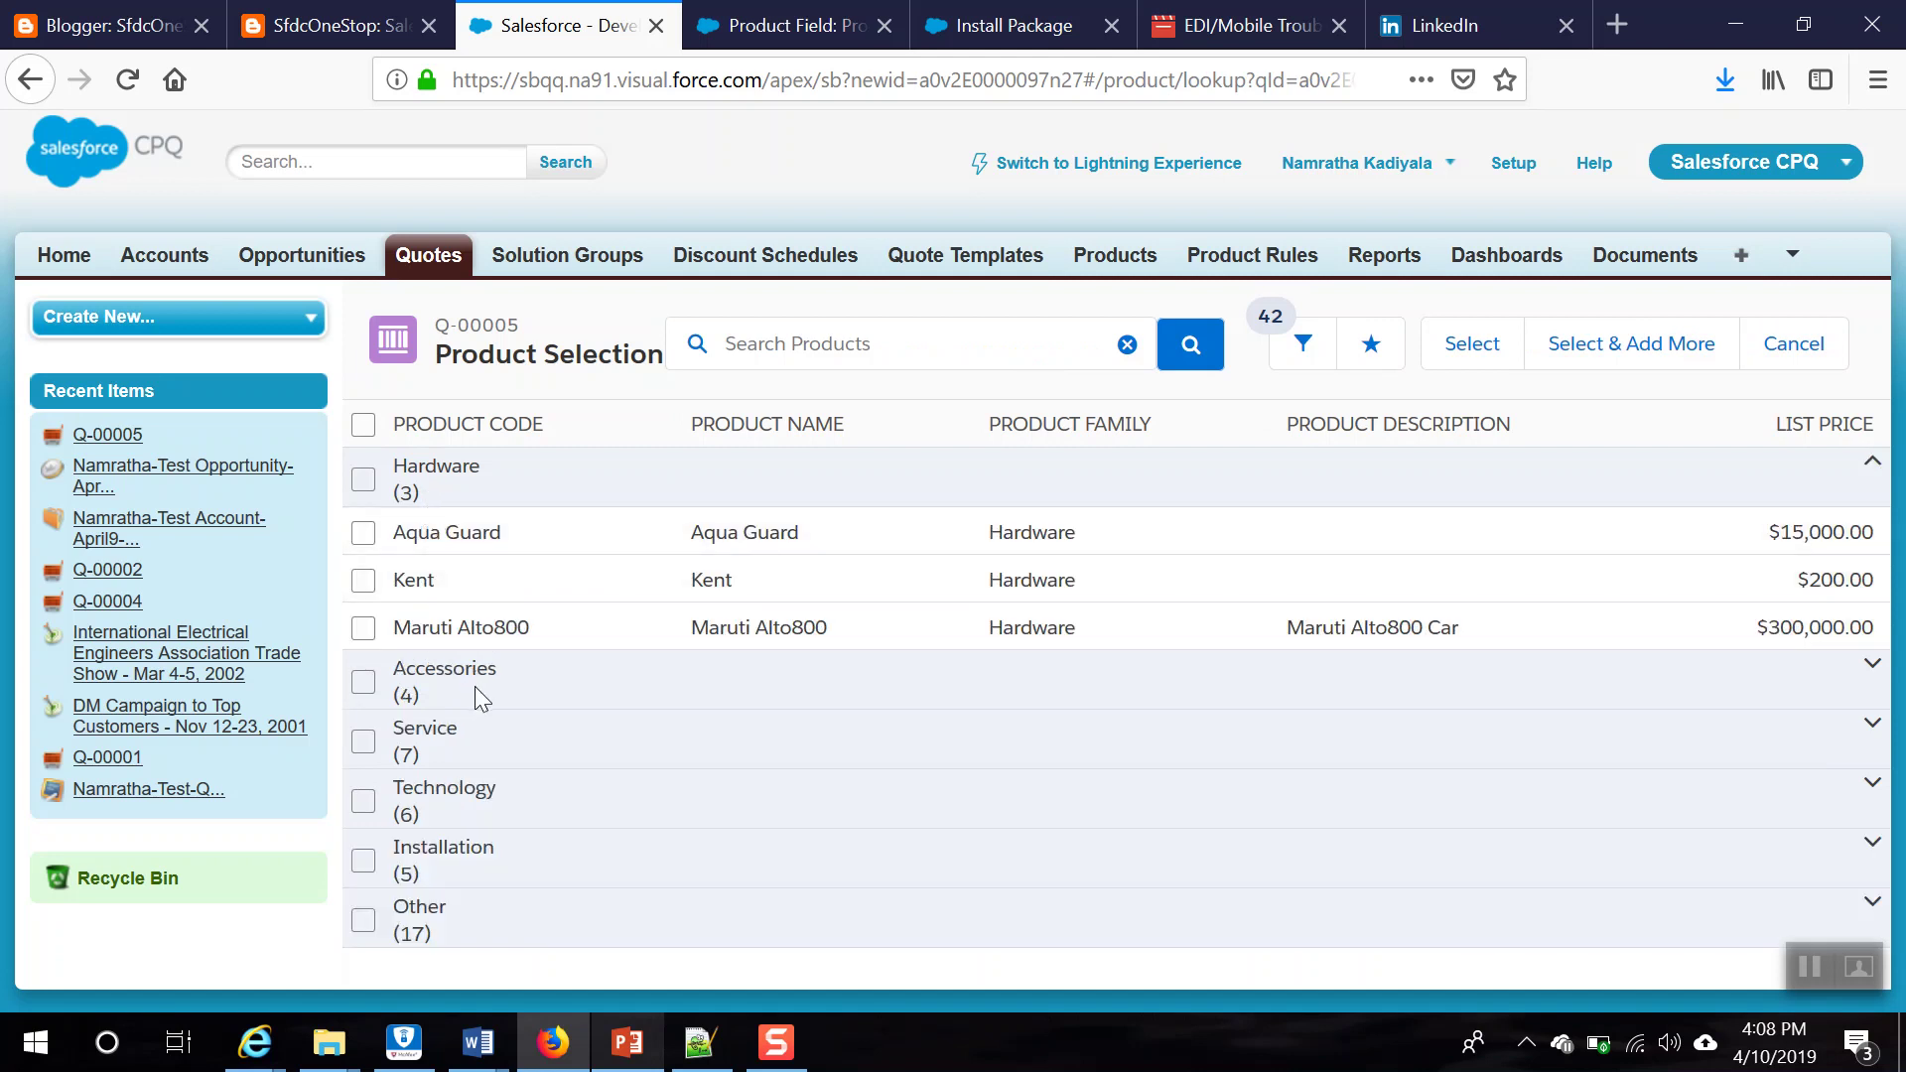
left_click(365, 584)
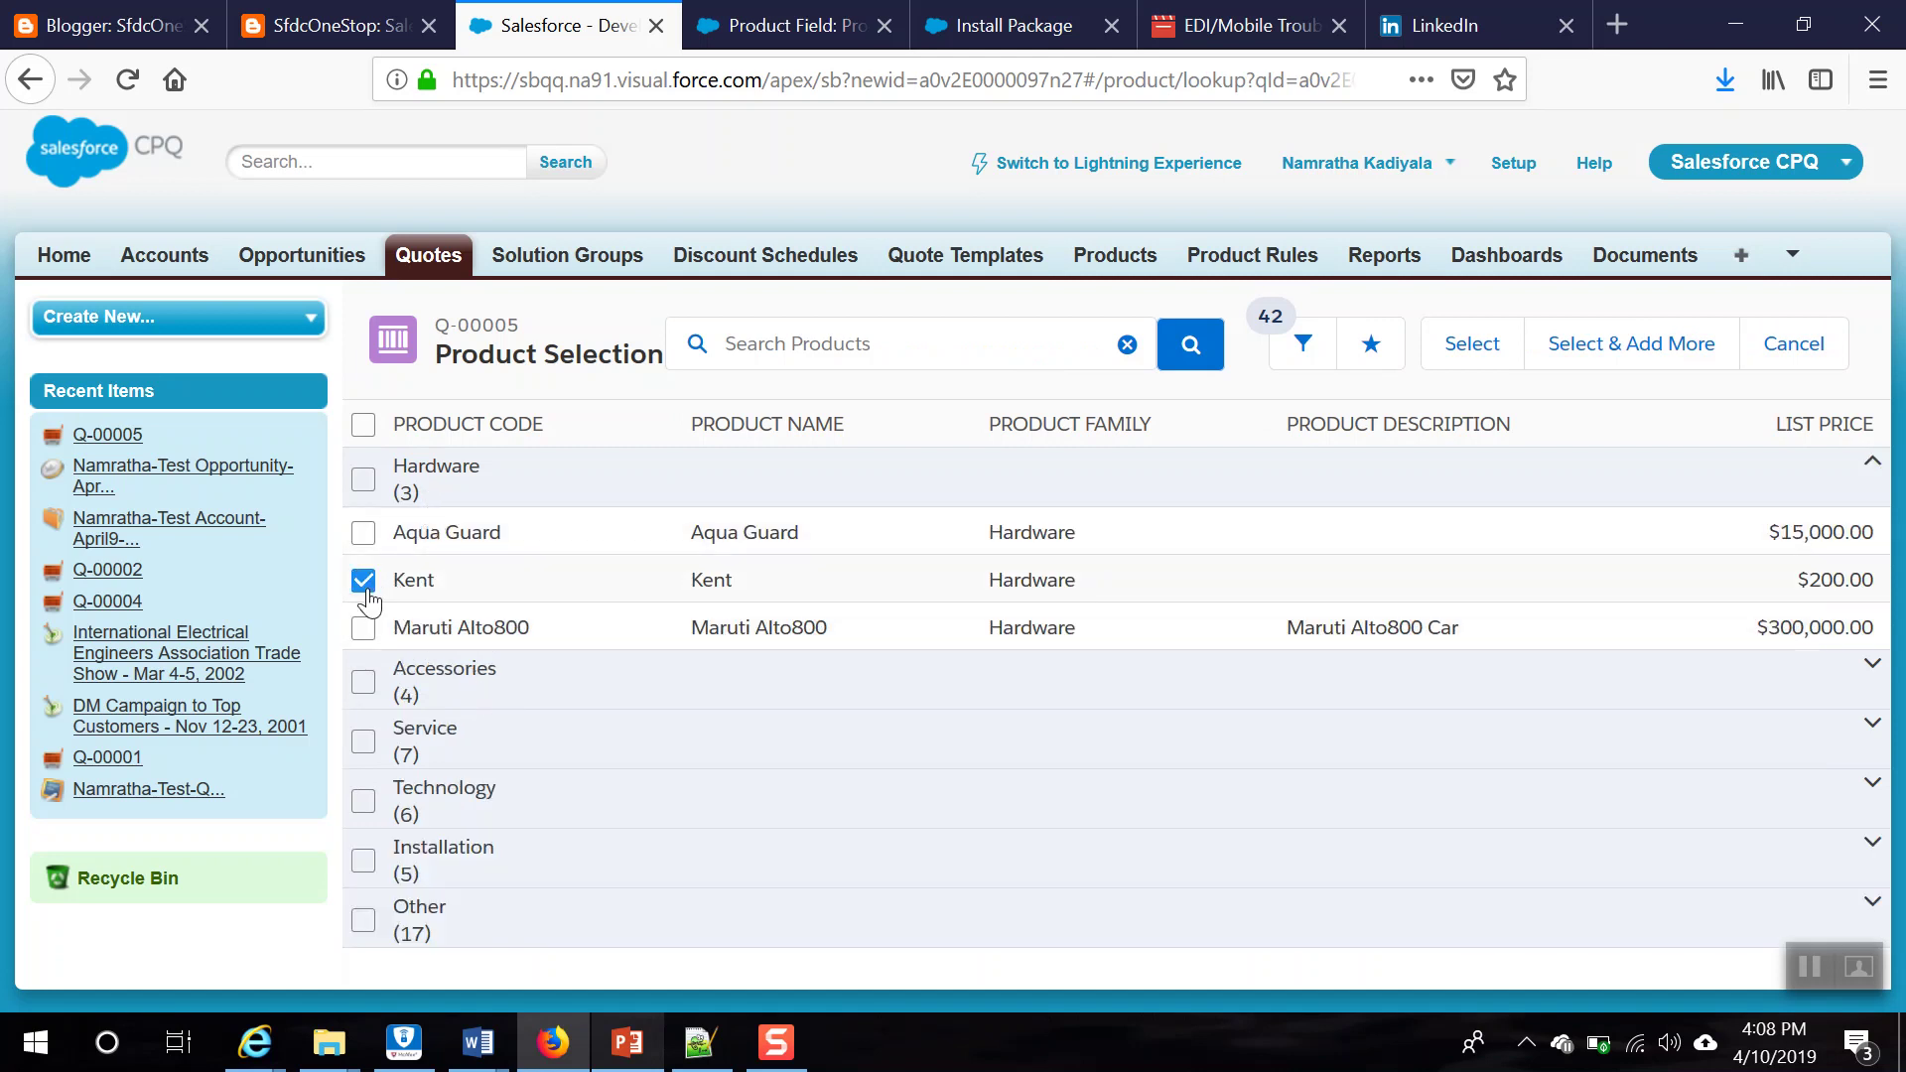
left_click(1468, 367)
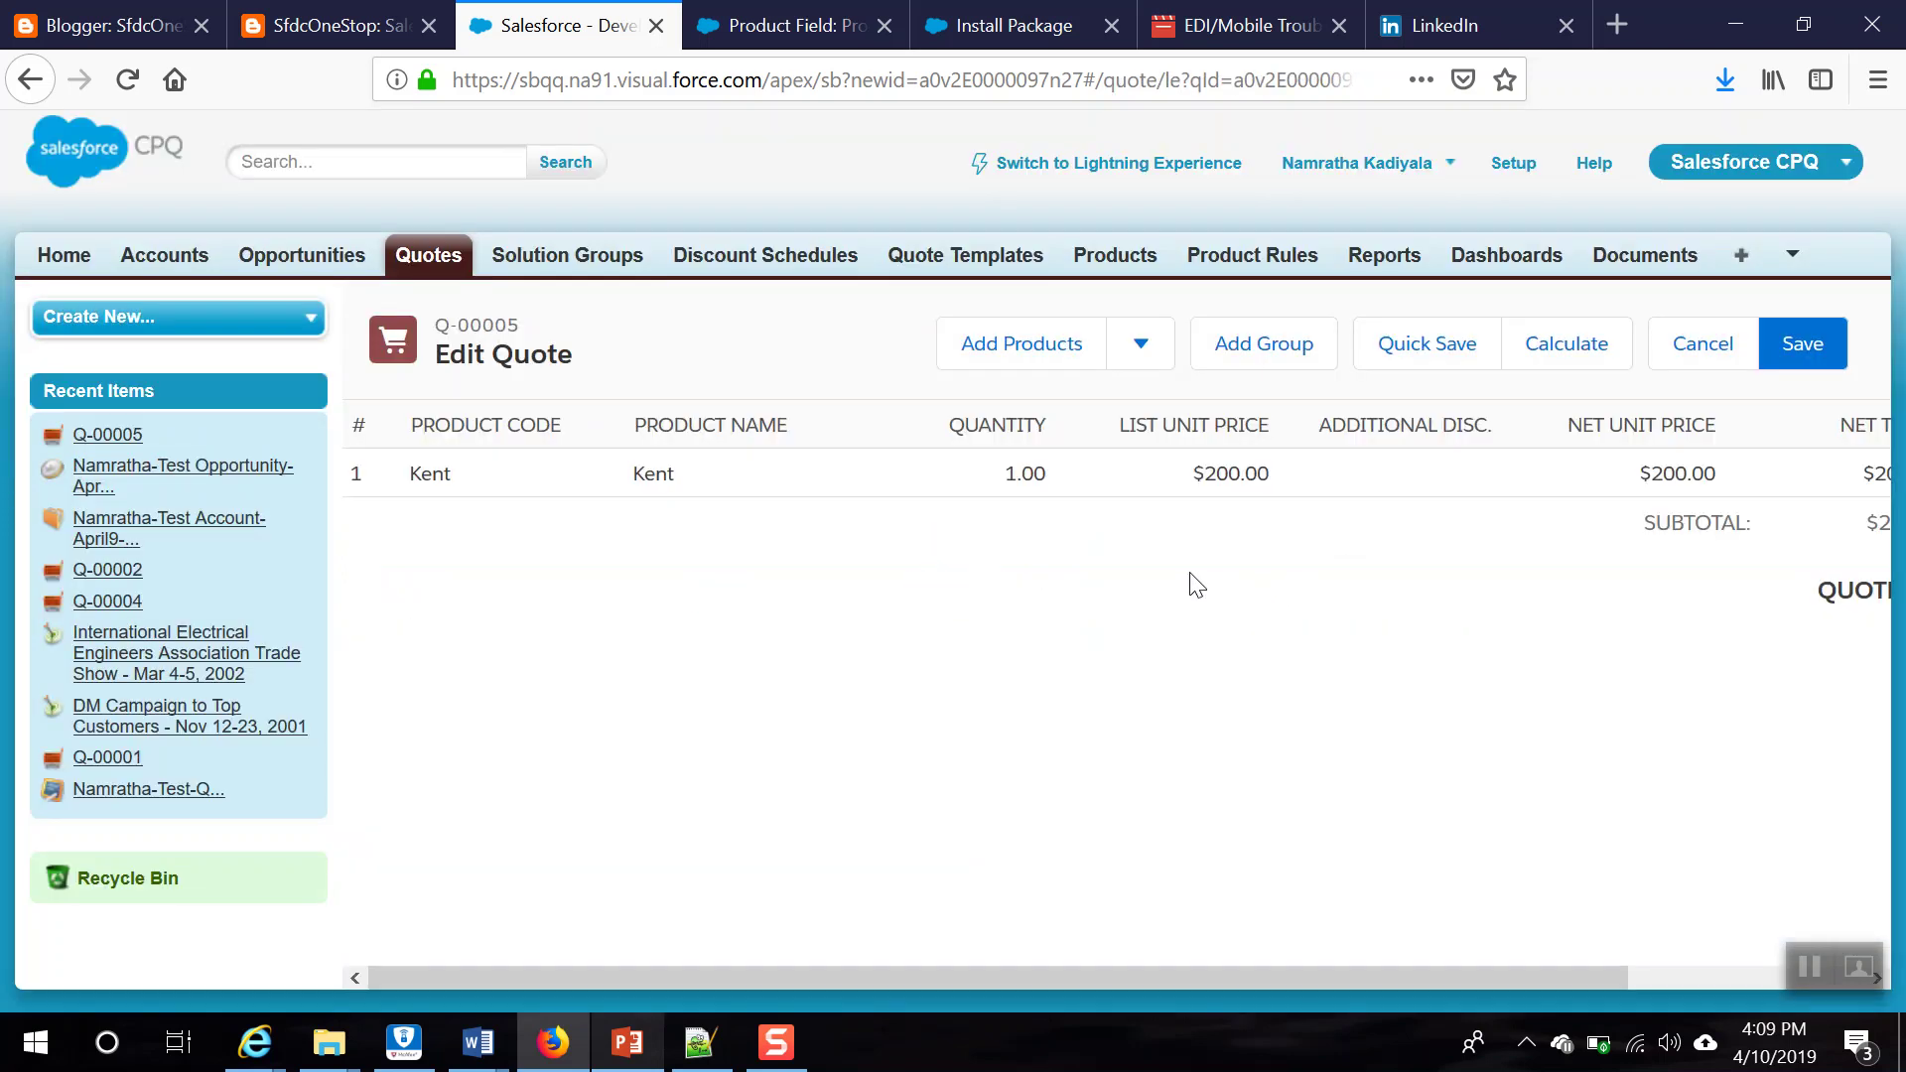
left_click_drag(1133, 981, 1018, 962)
left_click_drag(1295, 968, 979, 999)
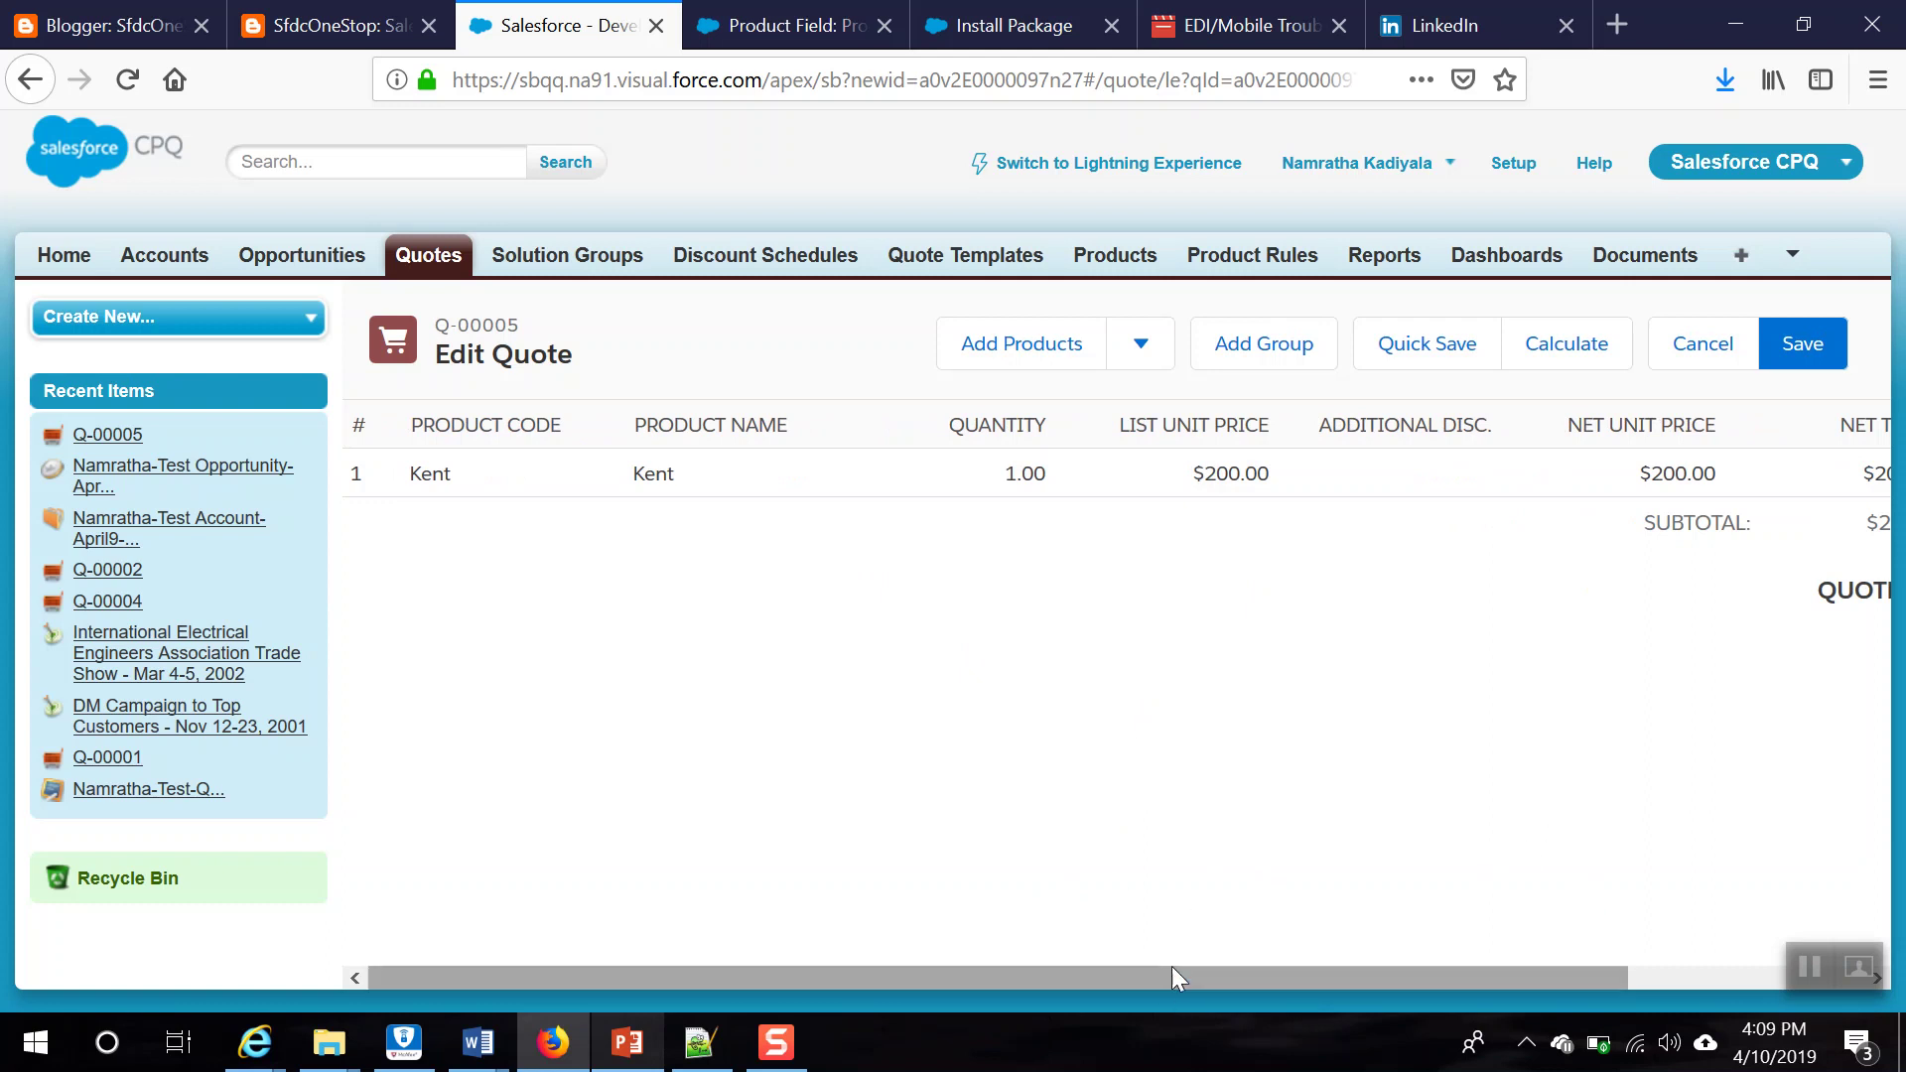
left_click_drag(1171, 974, 988, 938)
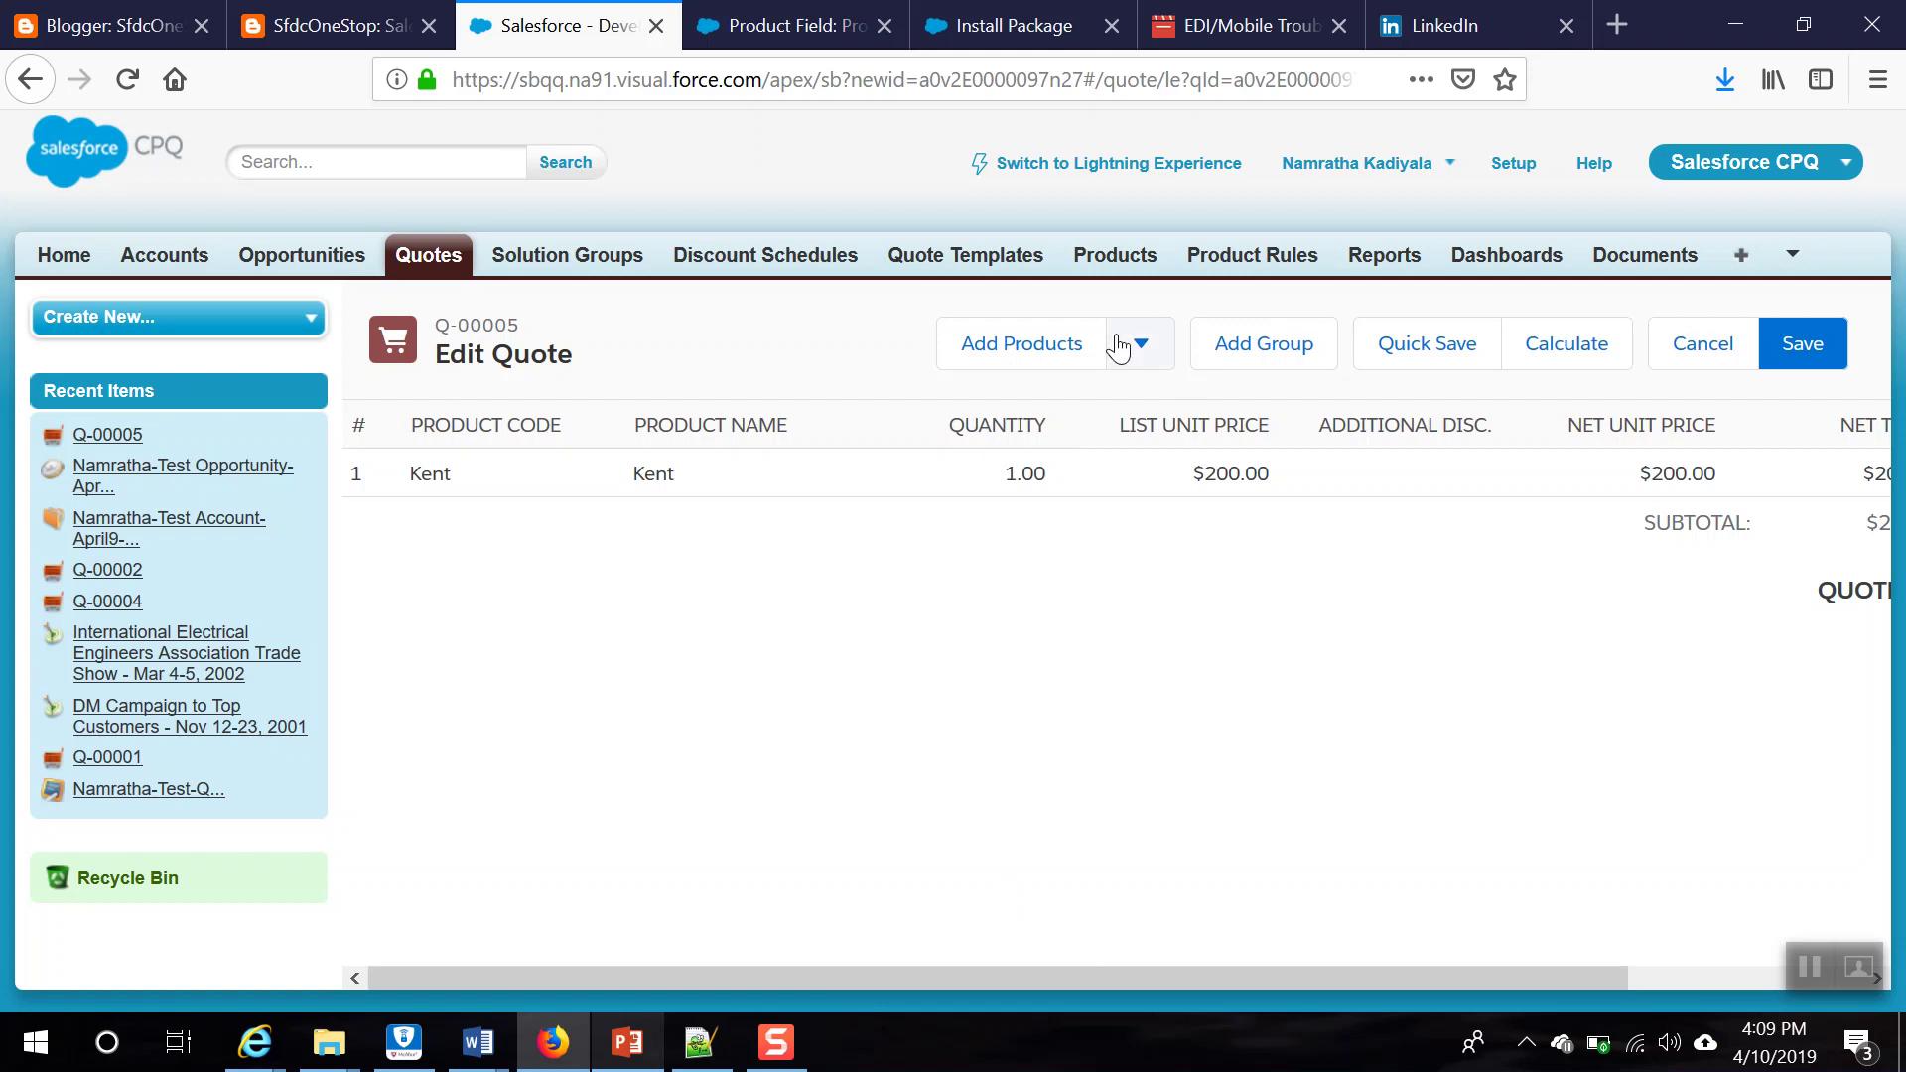
Step: Open the Kent product record from the recent products list
left_click(1104, 258)
scroll(576, 685, "down", 5)
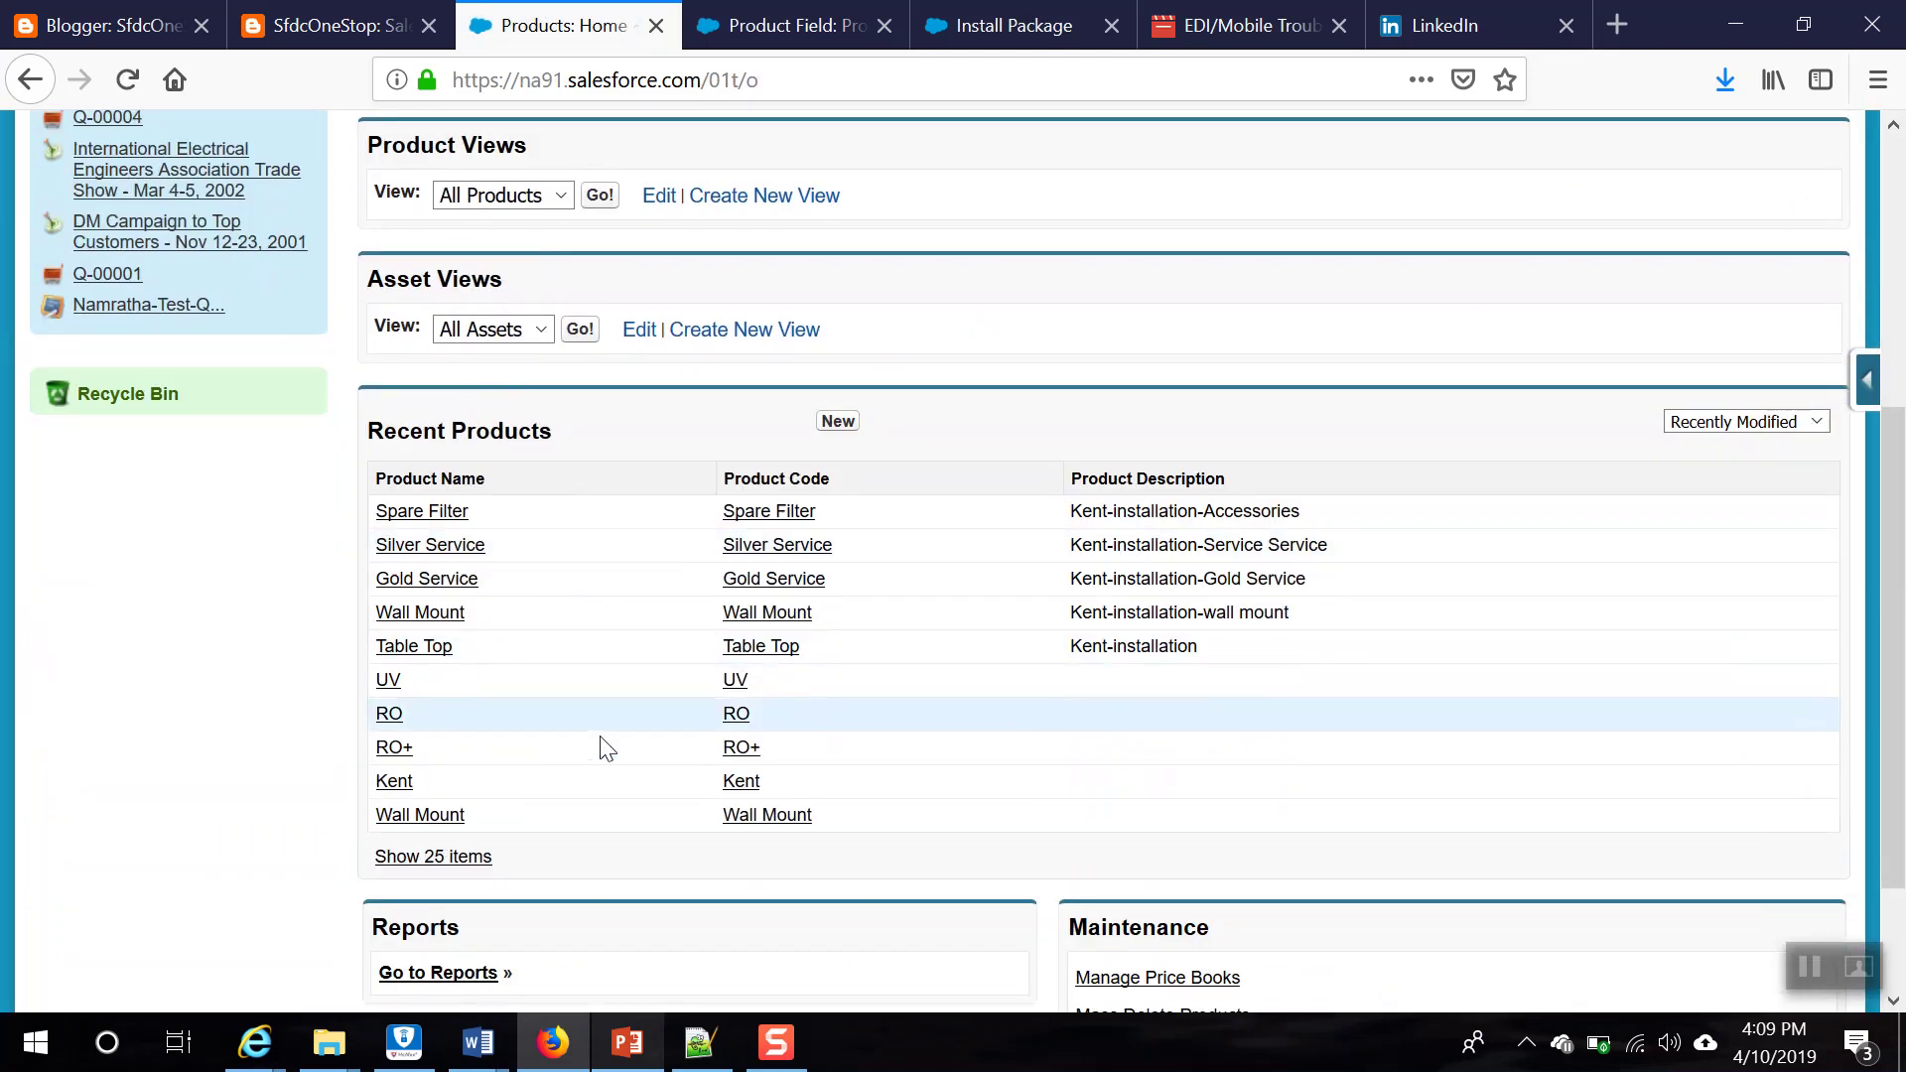
left_click(394, 782)
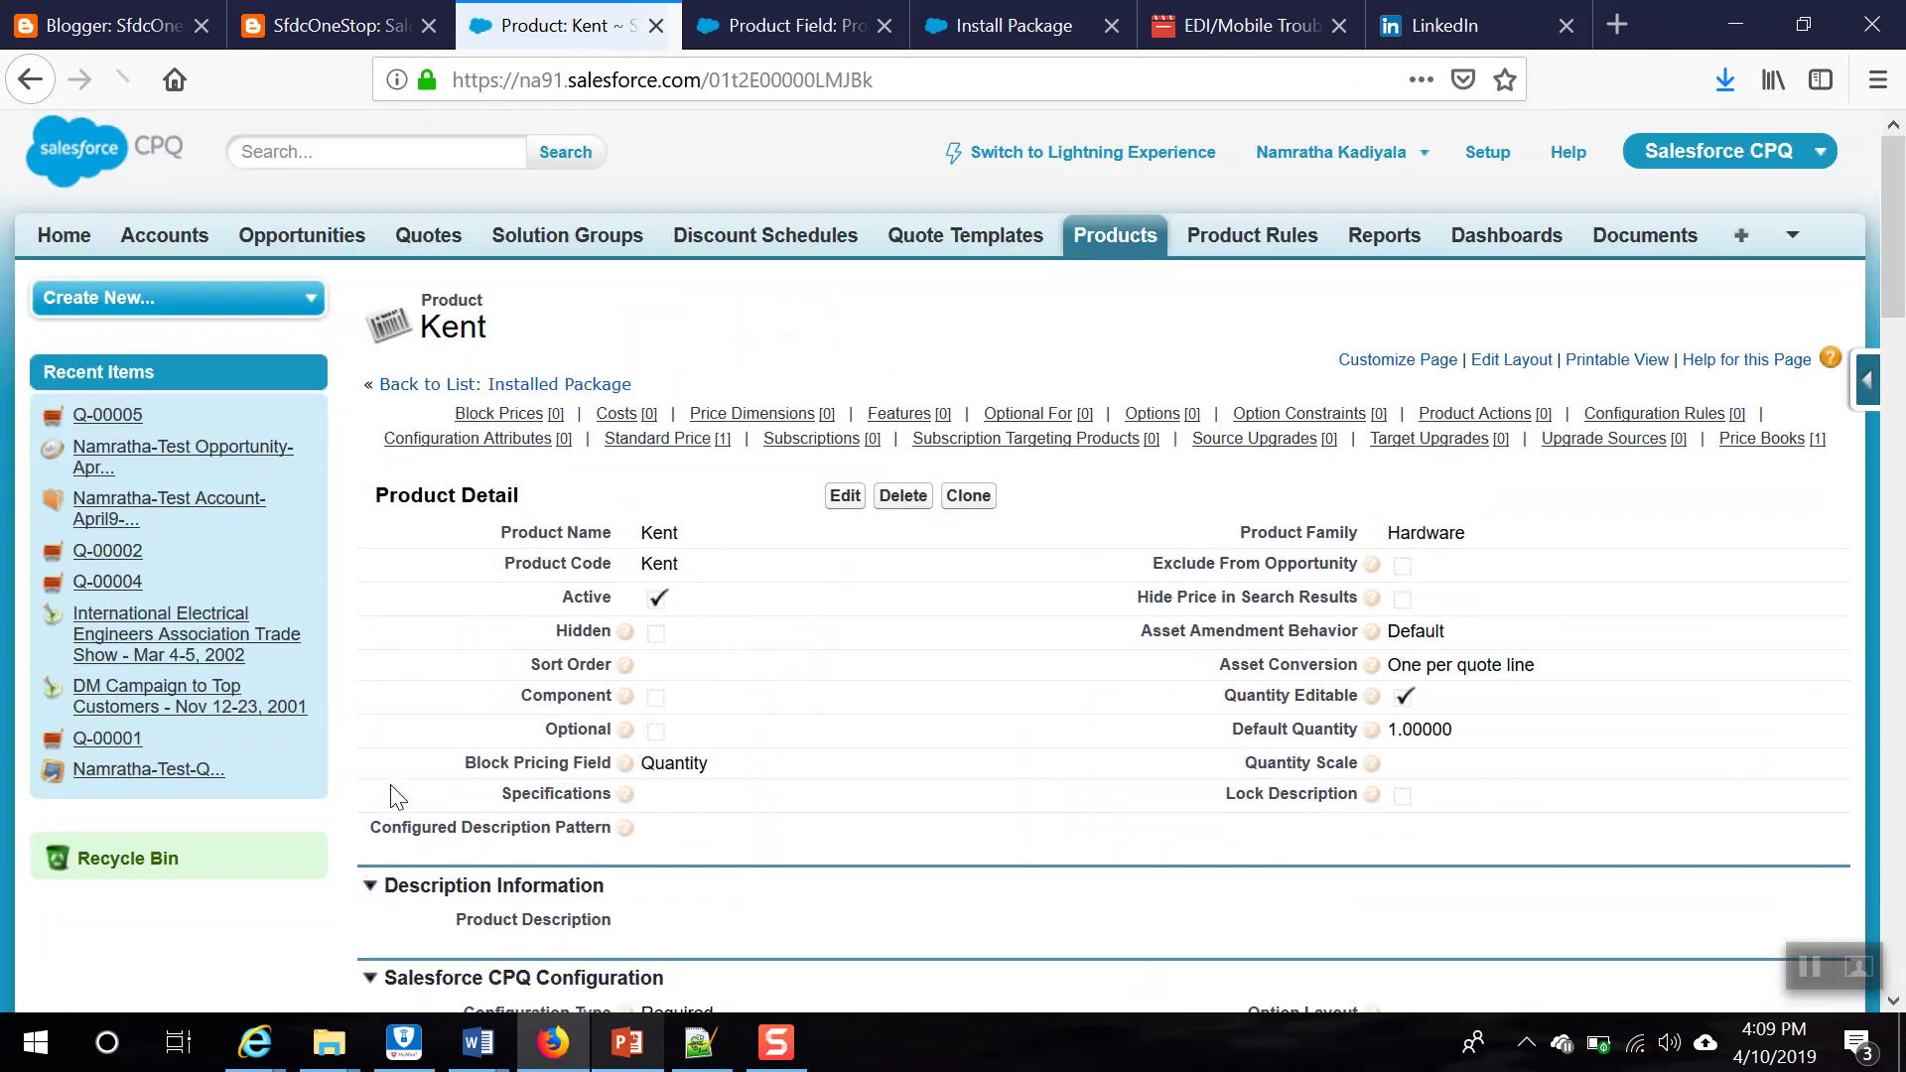
Step: Review the Kent product's related lists and start a new product option for it
scroll(919, 780, "down", 10)
scroll(926, 759, "down", 3)
scroll(928, 765, "up", 12)
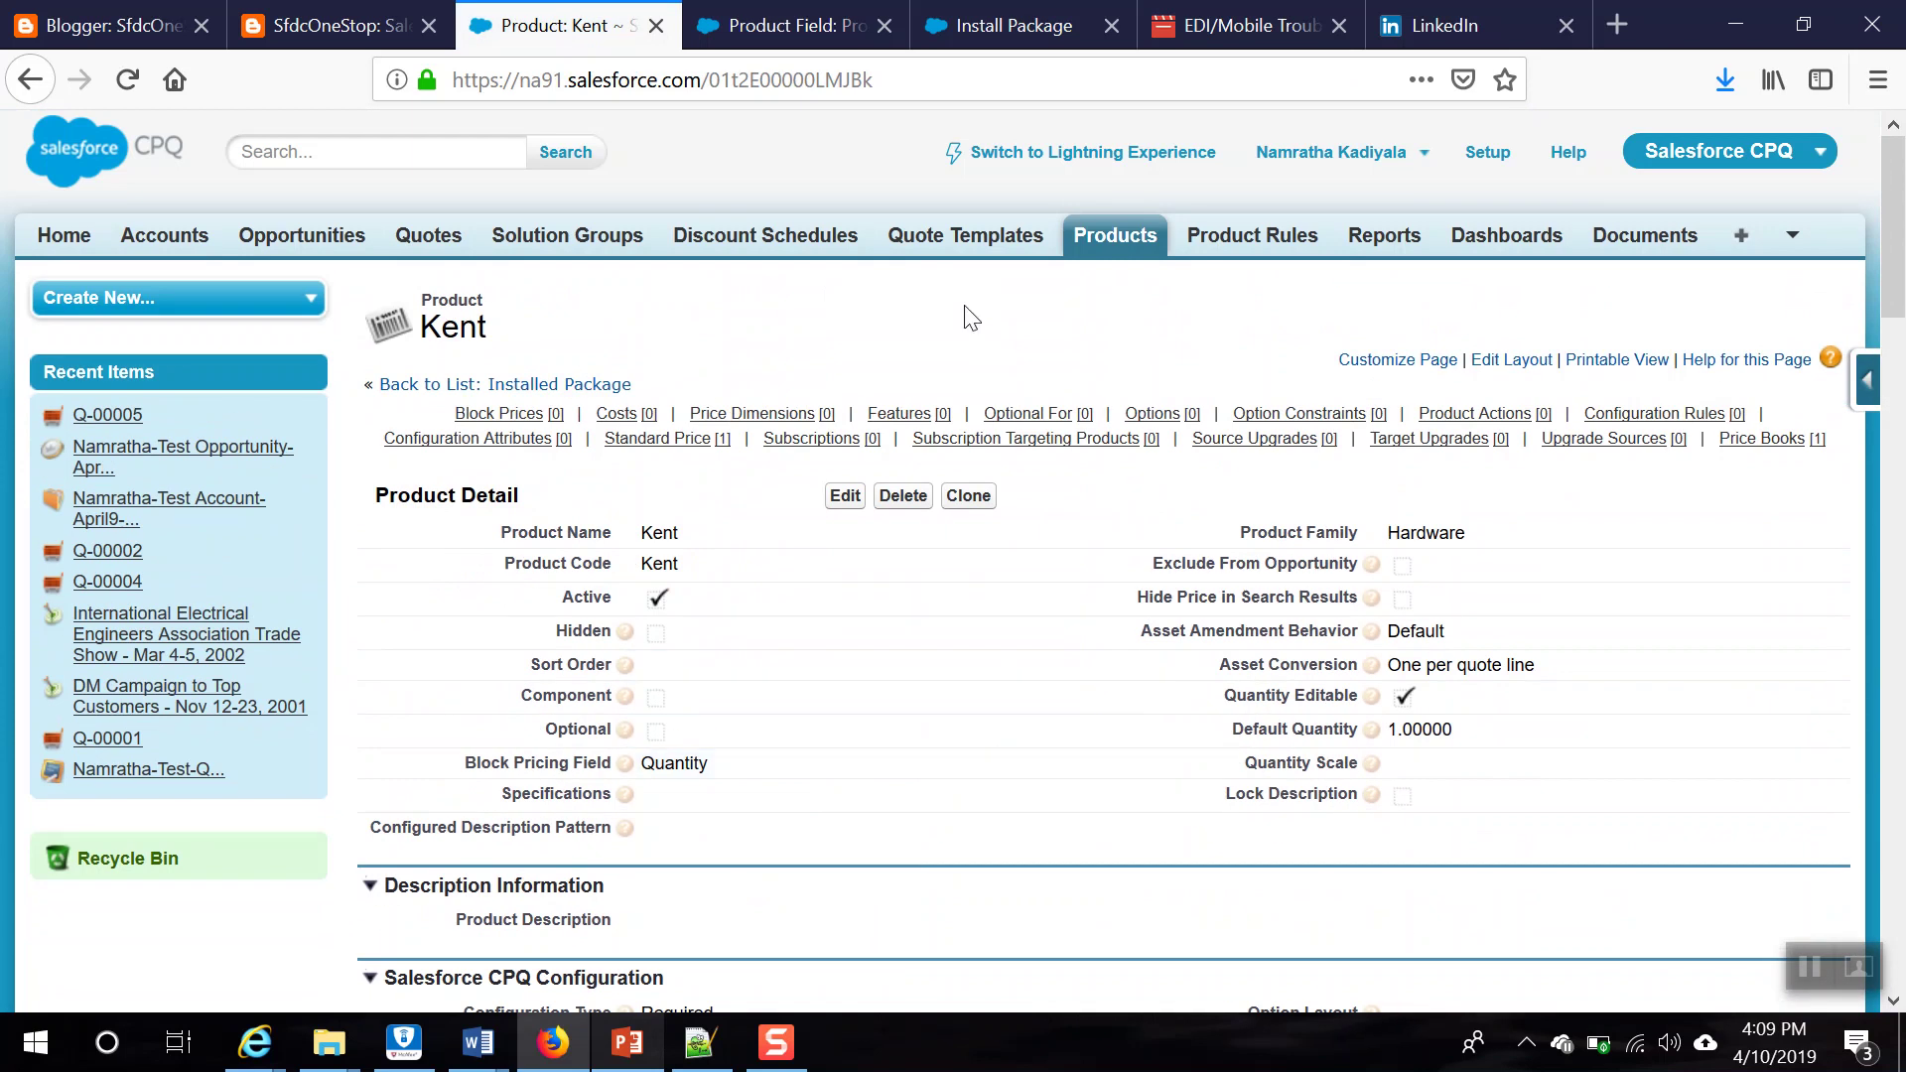
scroll(844, 795, "down", 5)
scroll(839, 794, "down", 15)
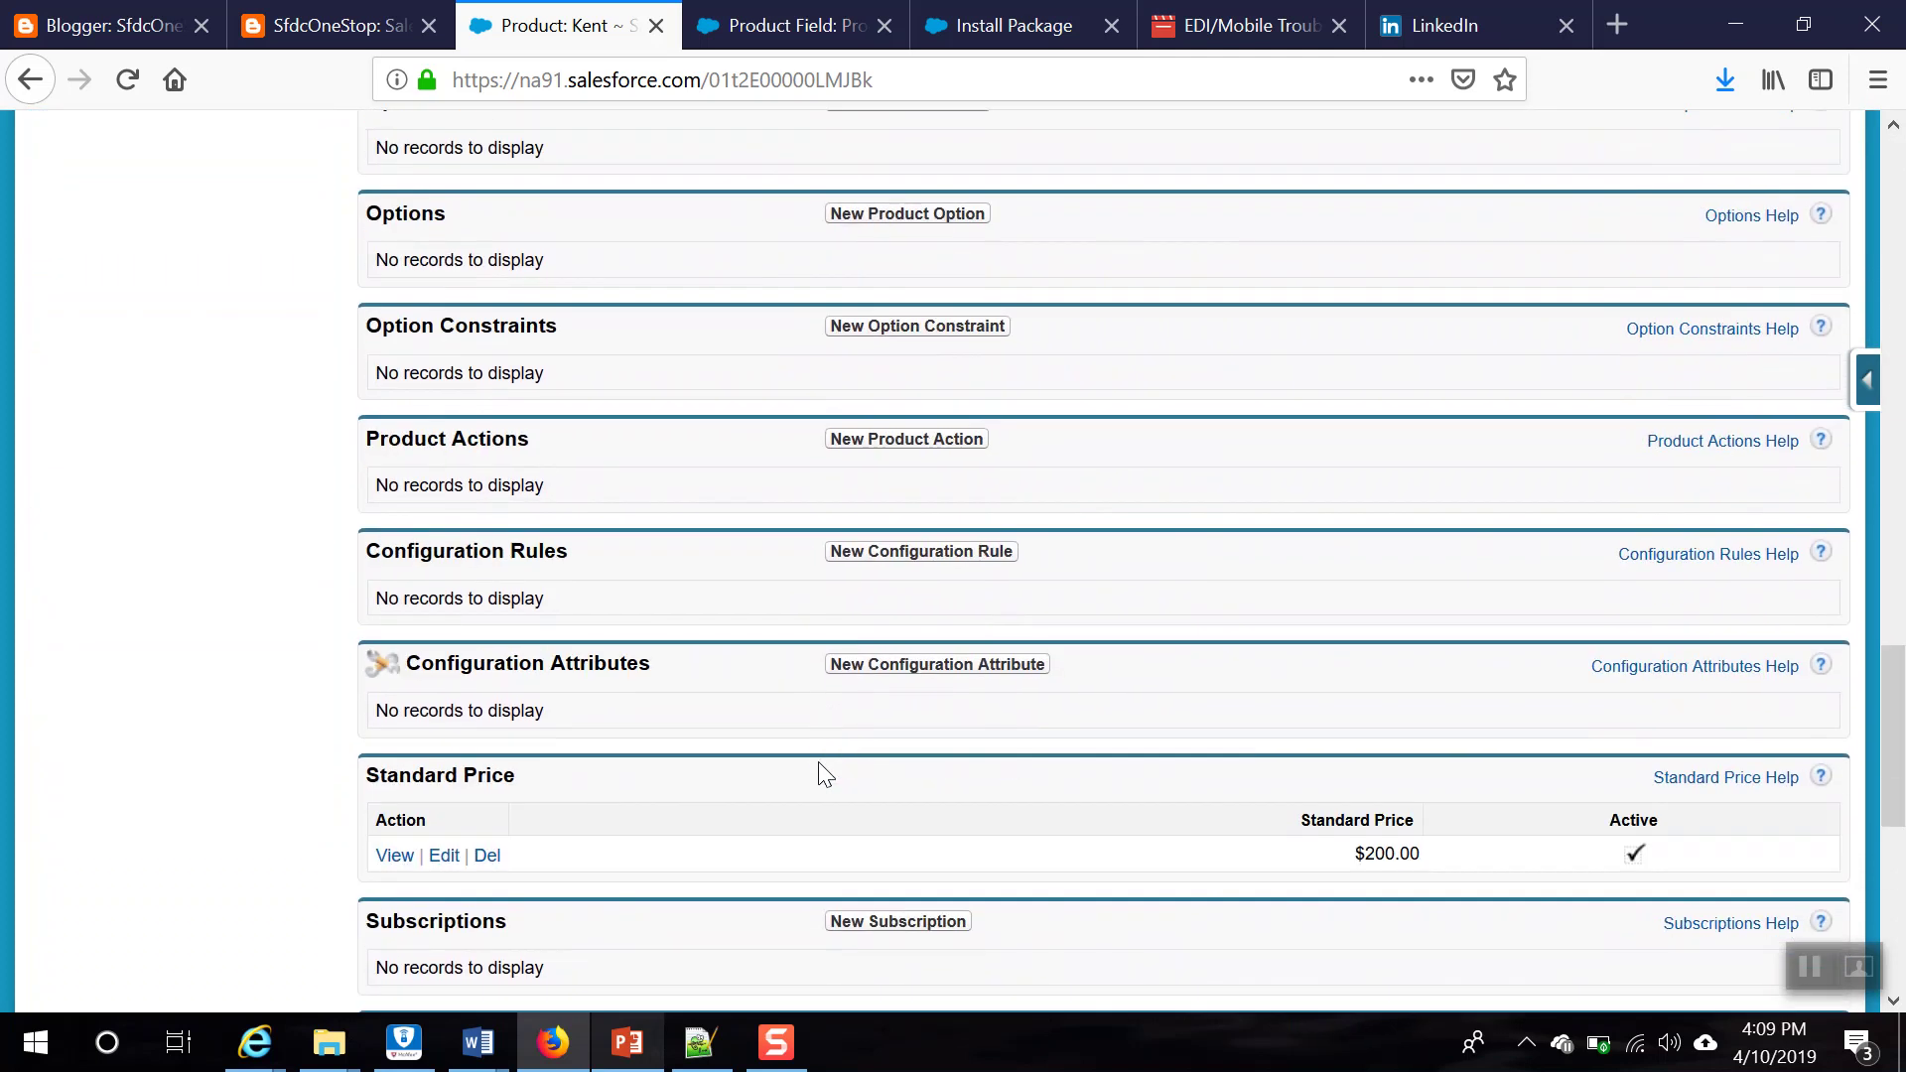
scroll(807, 754, "up", 3)
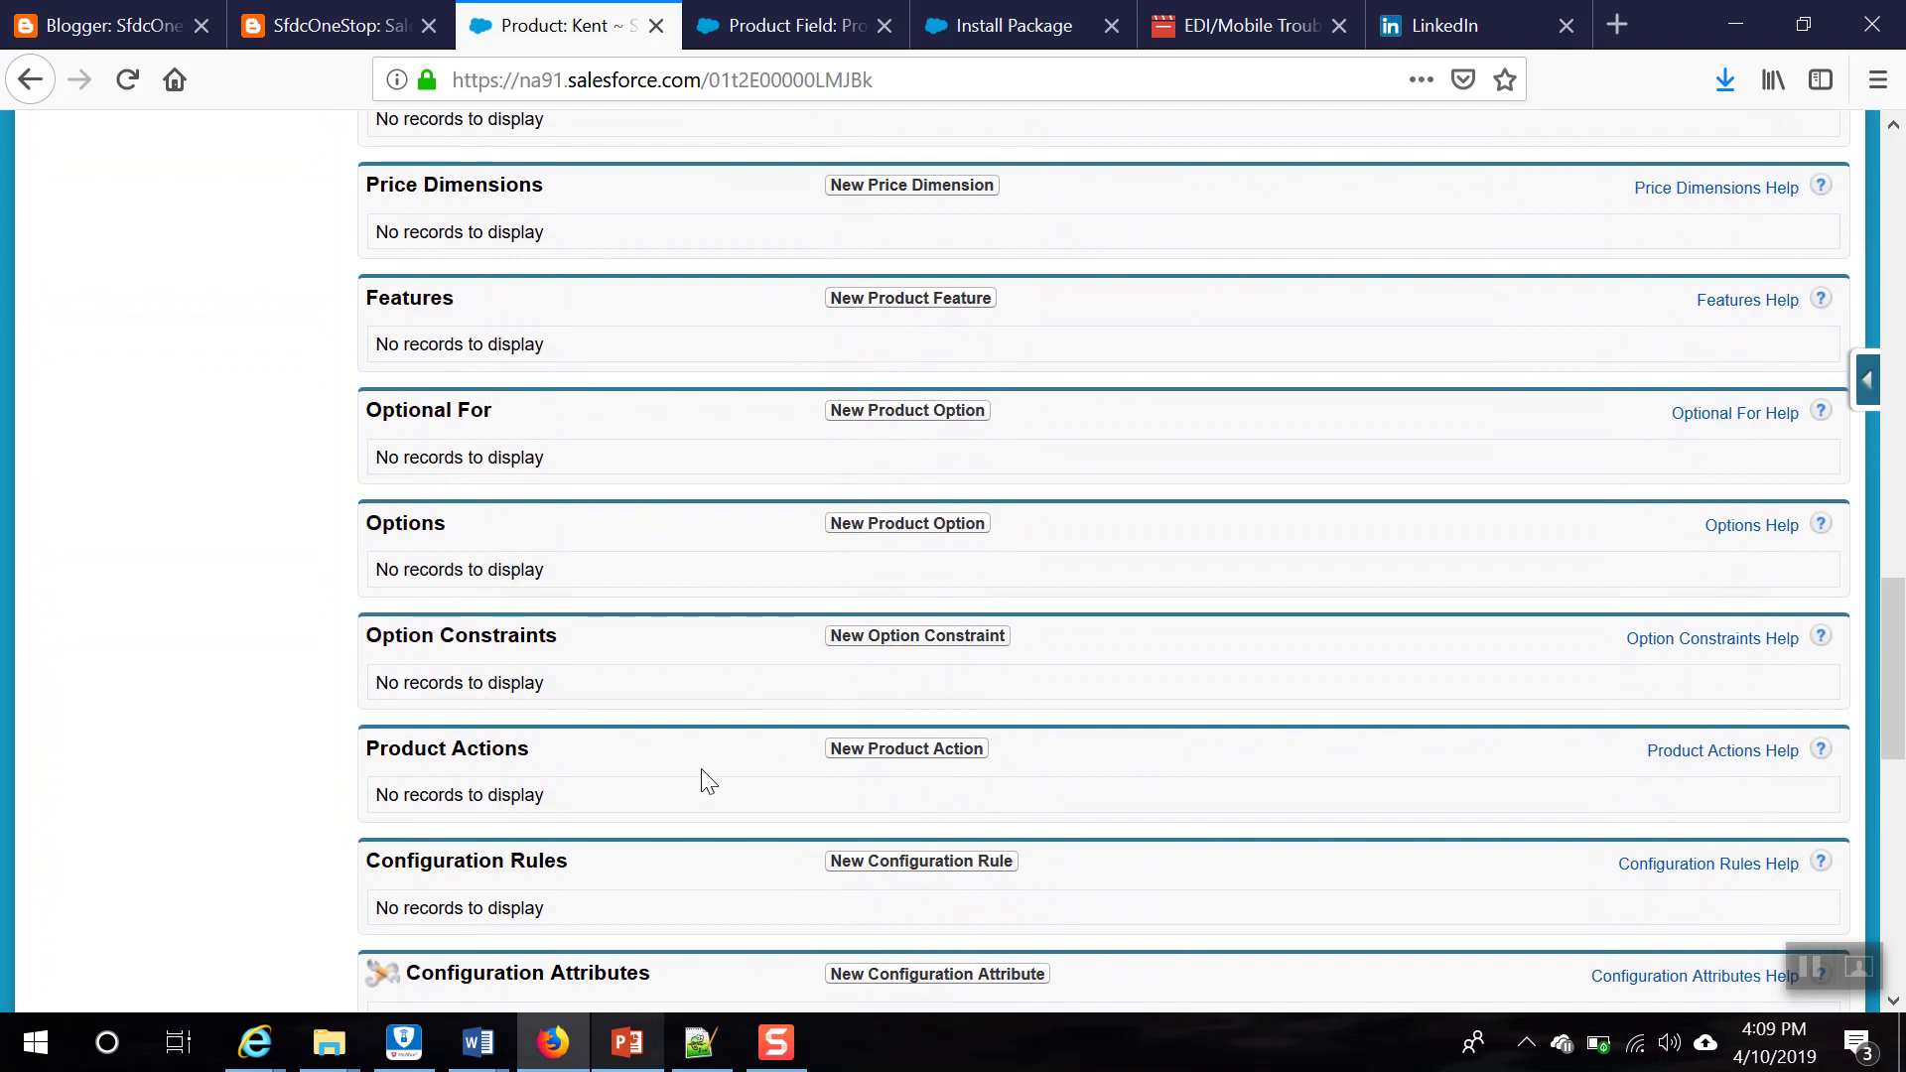
scroll(702, 783, "up", 2)
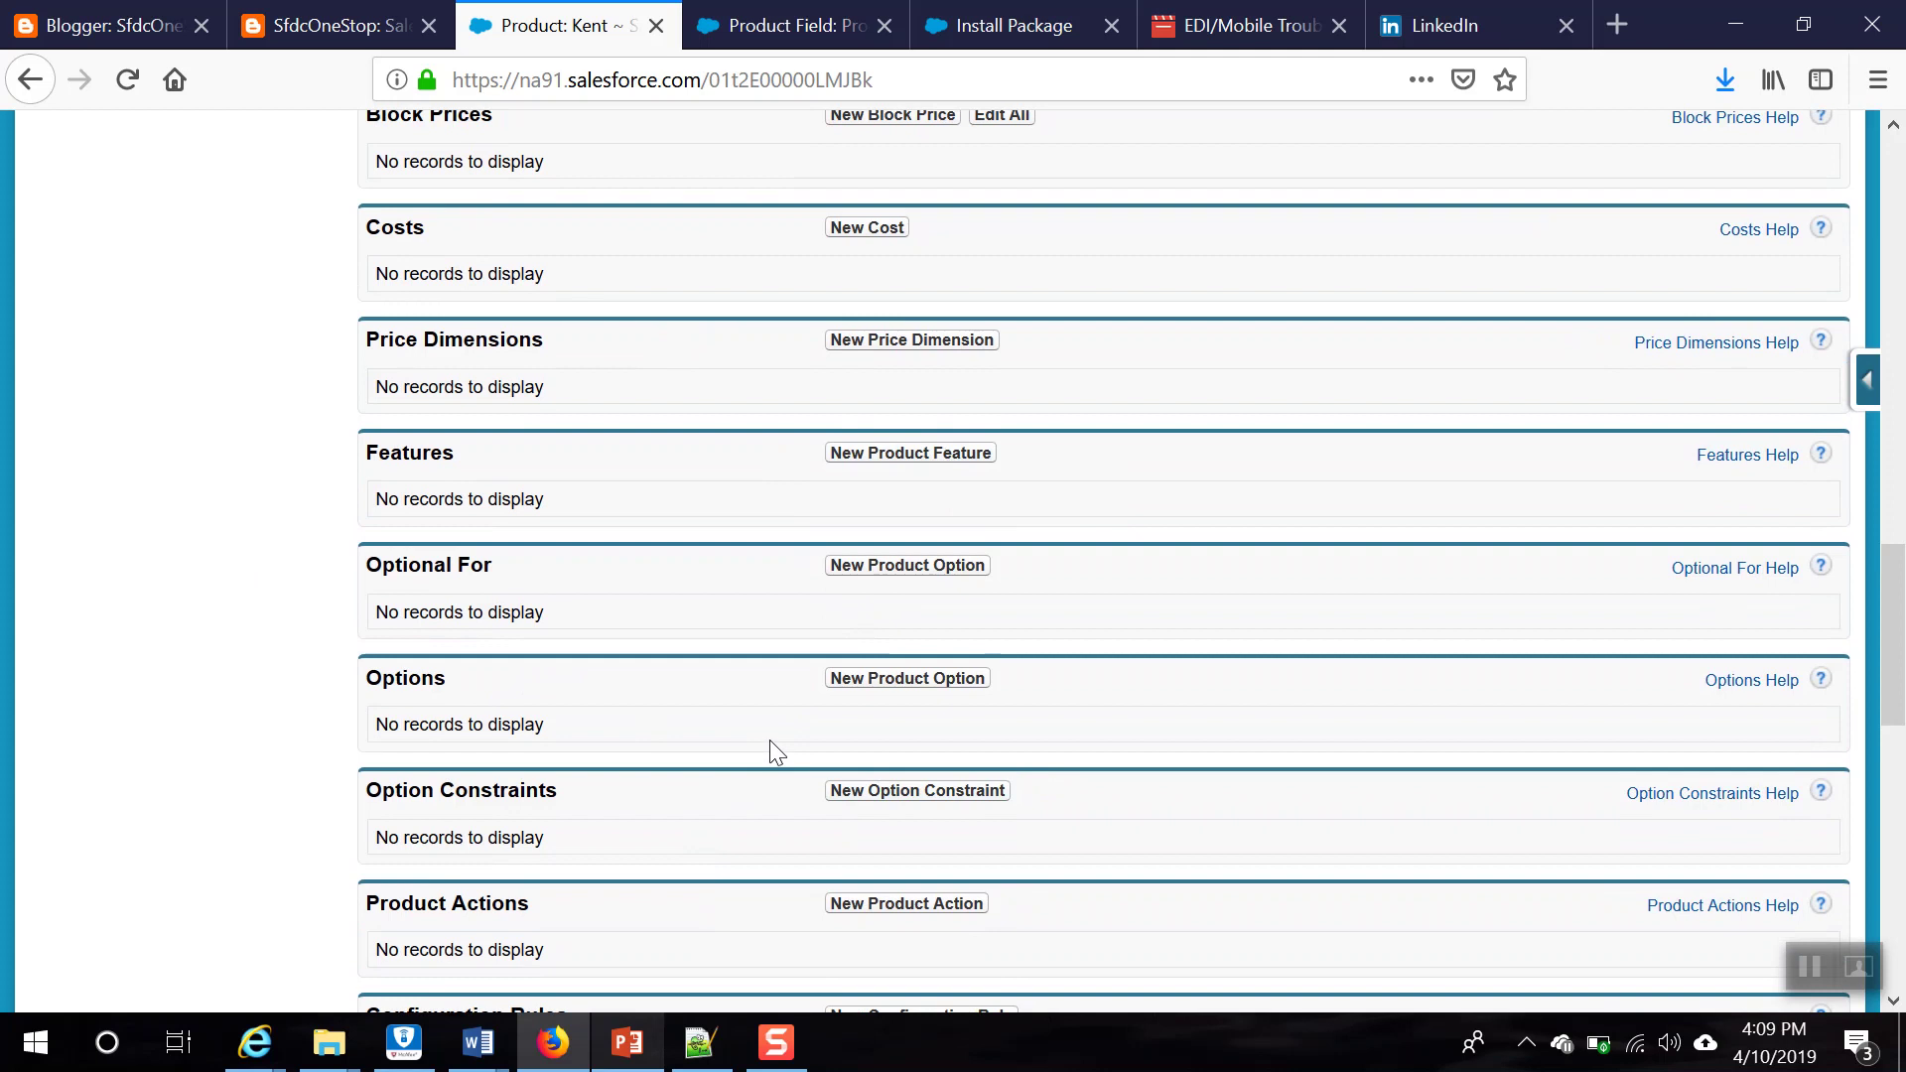
left_click(902, 683)
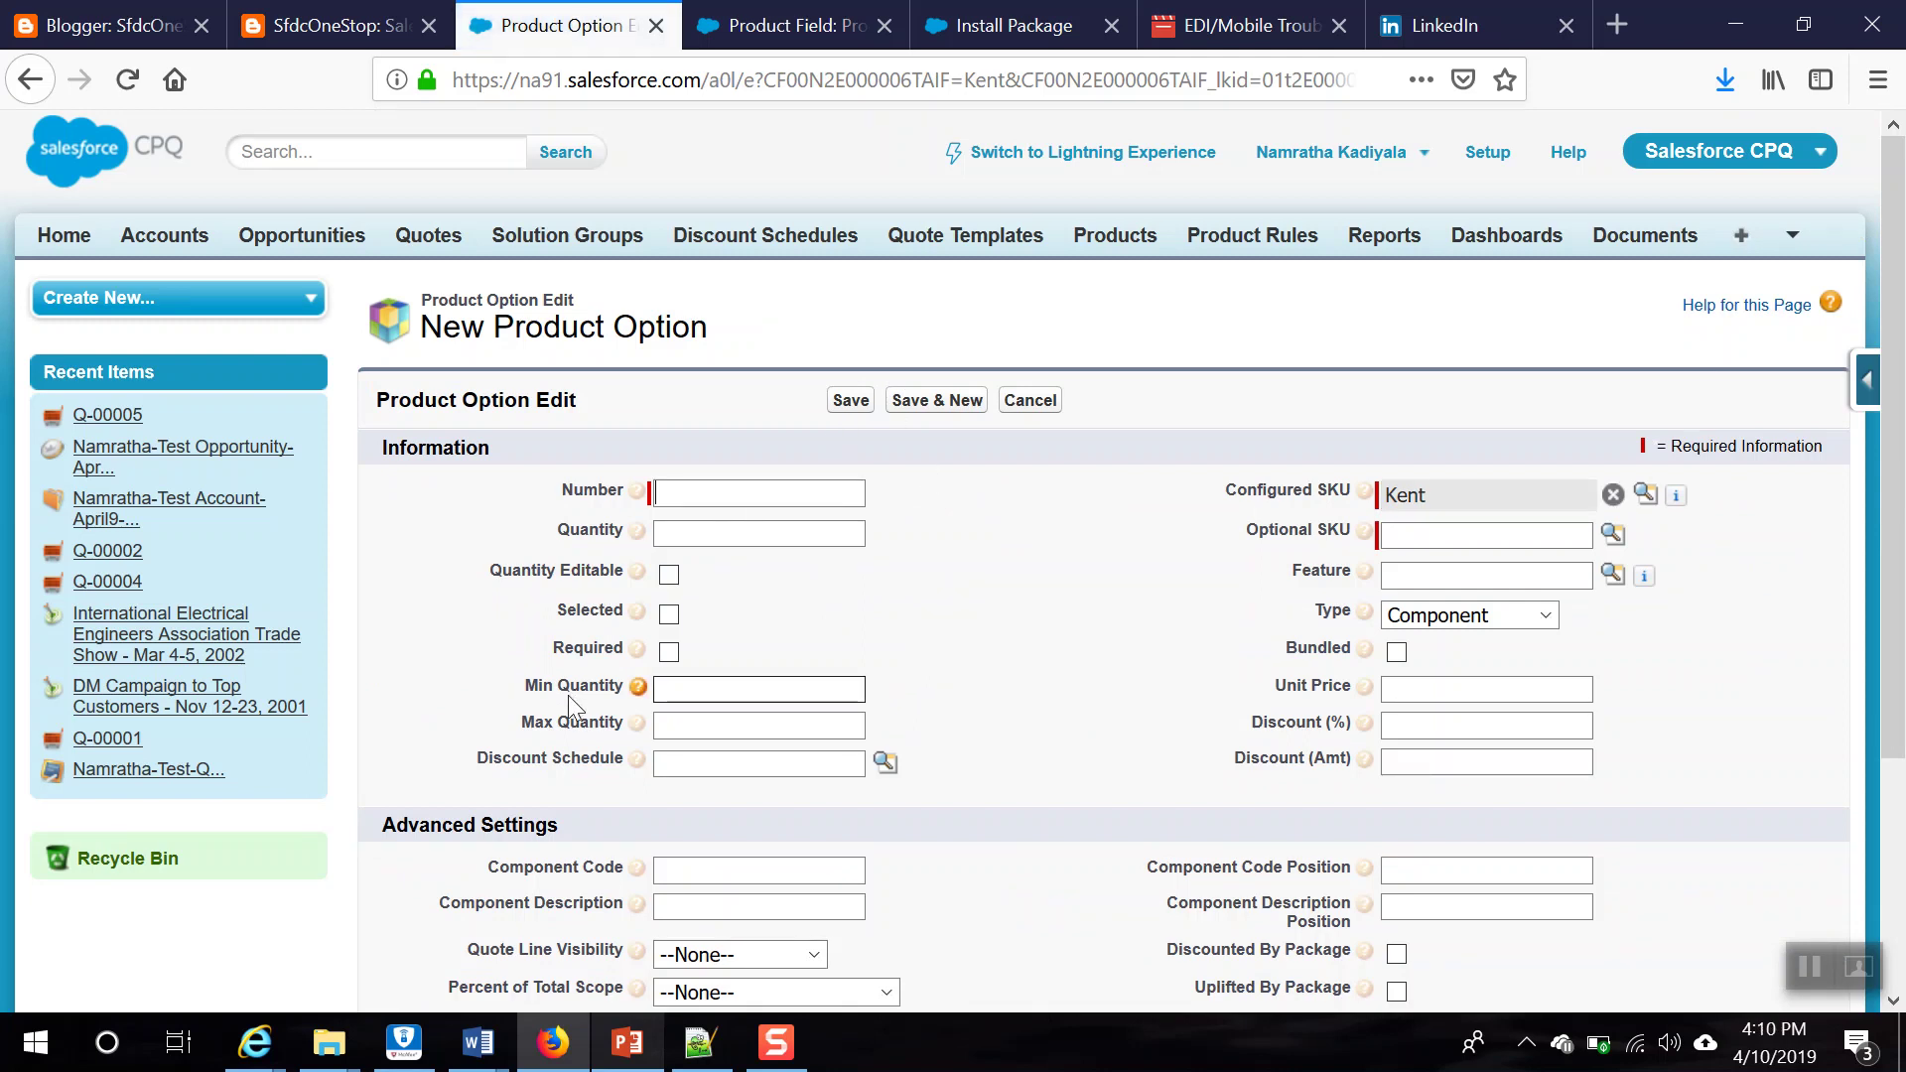
Step: Switch to PowerPoint to read the Product Option control behavior slide, and return to the new option form in Firefox
left_click(627, 1043)
scroll(124, 620, "up", 3)
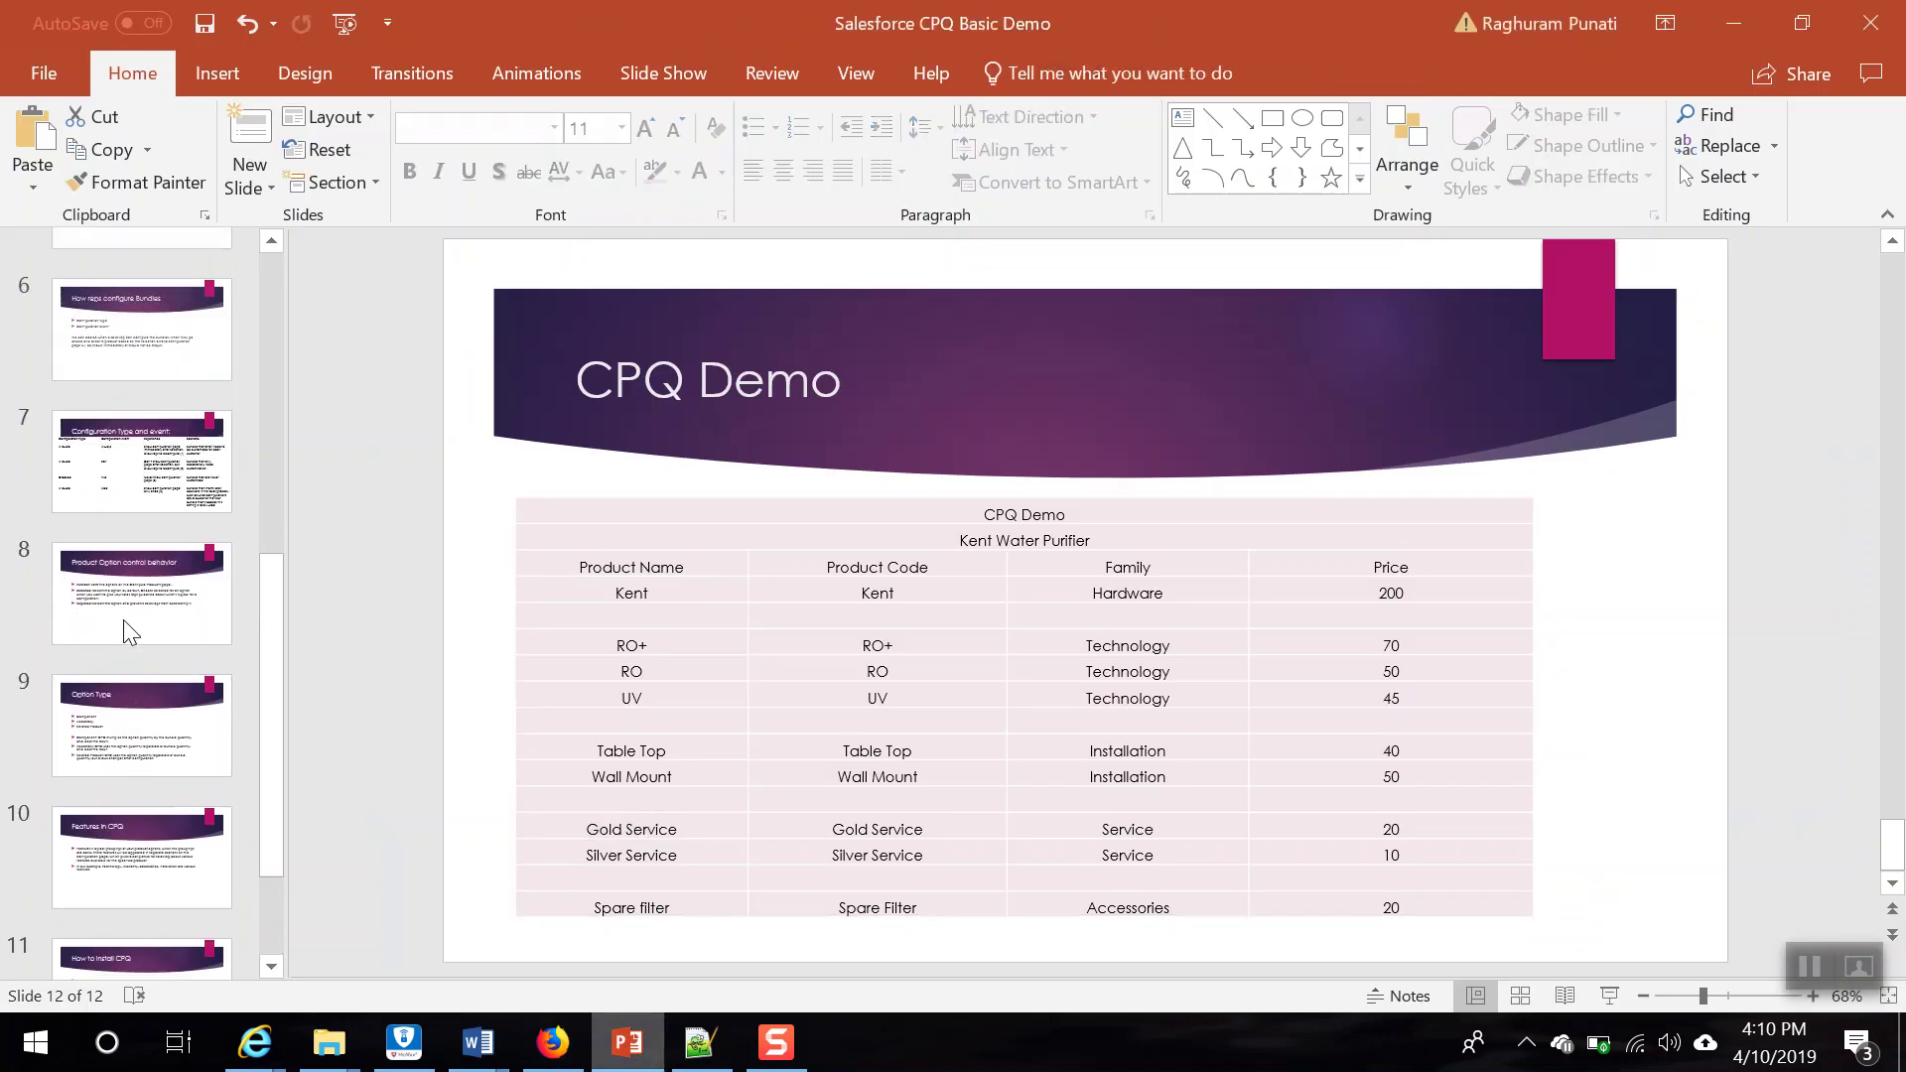
left_click(145, 641)
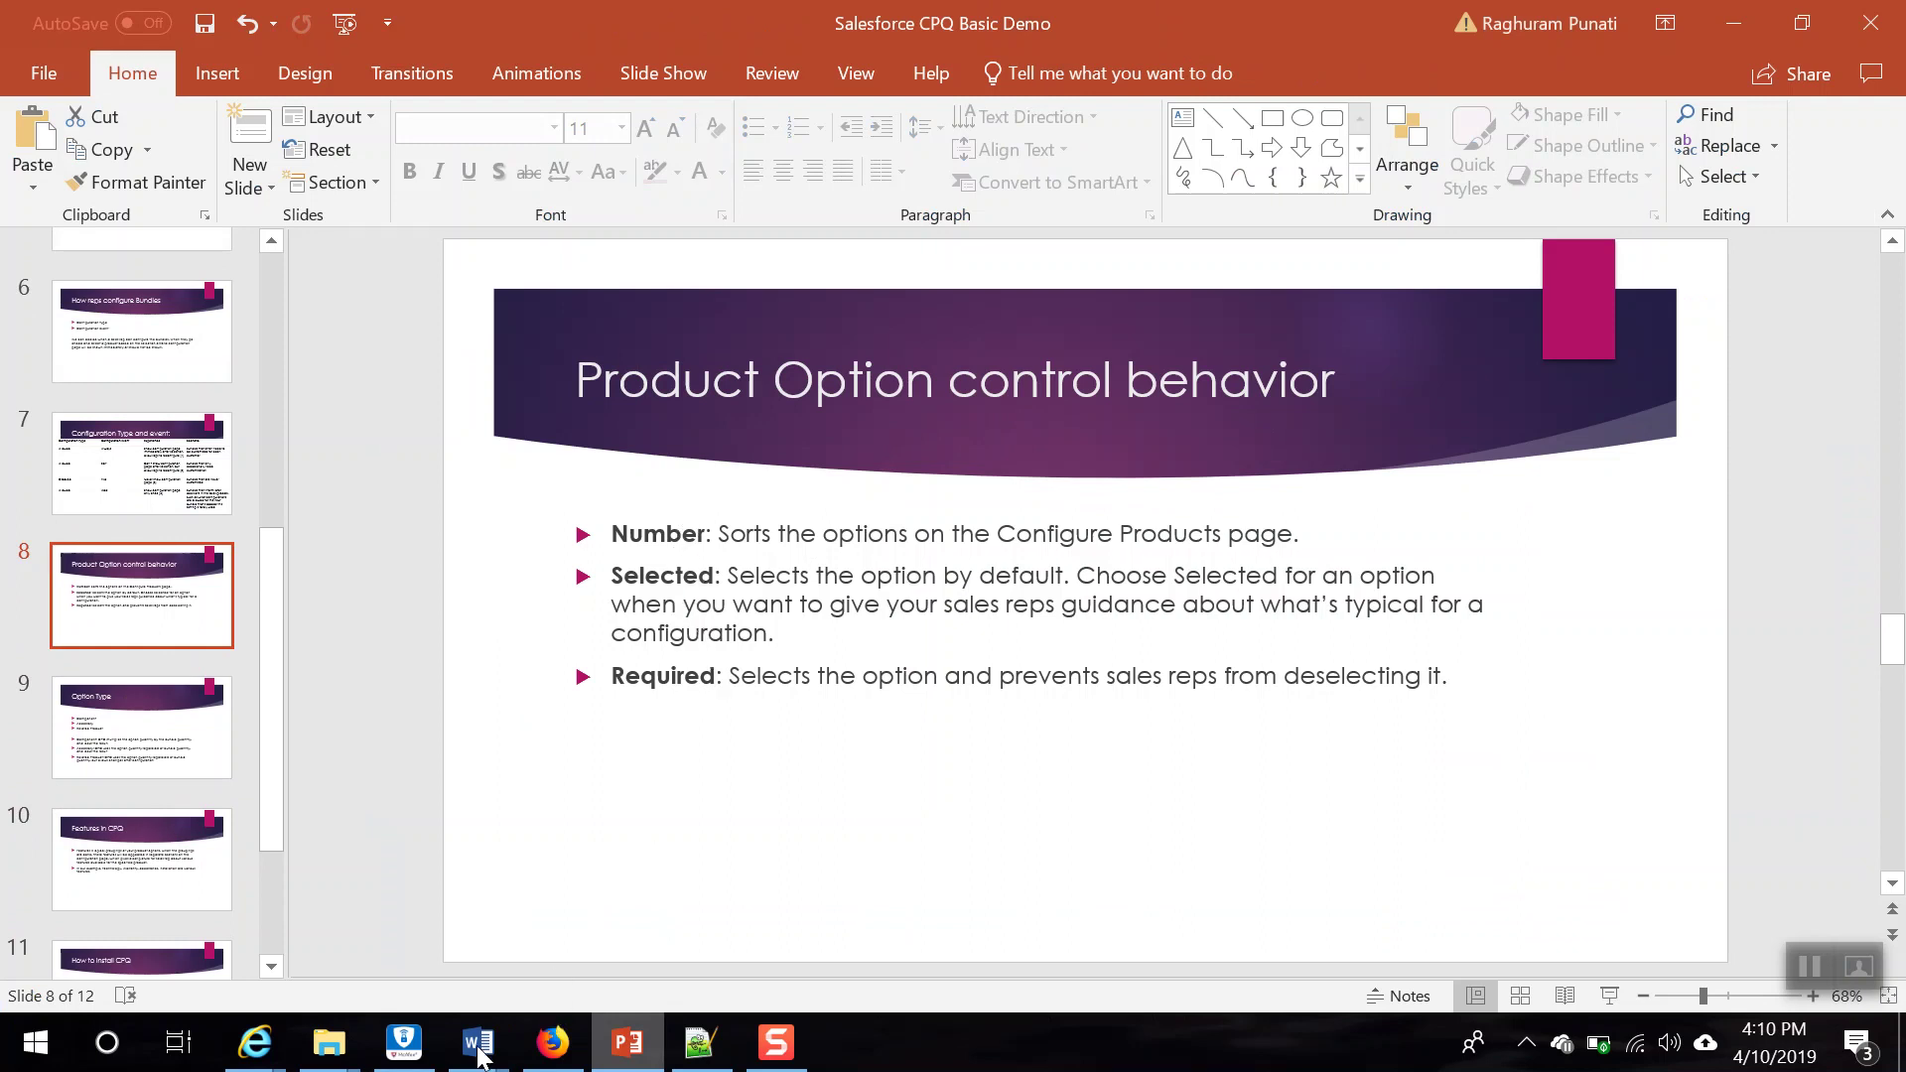
left_click(550, 1050)
Step: Set the new product option's number to 1 and enter RO+ as its optional SKU
left_click(732, 494)
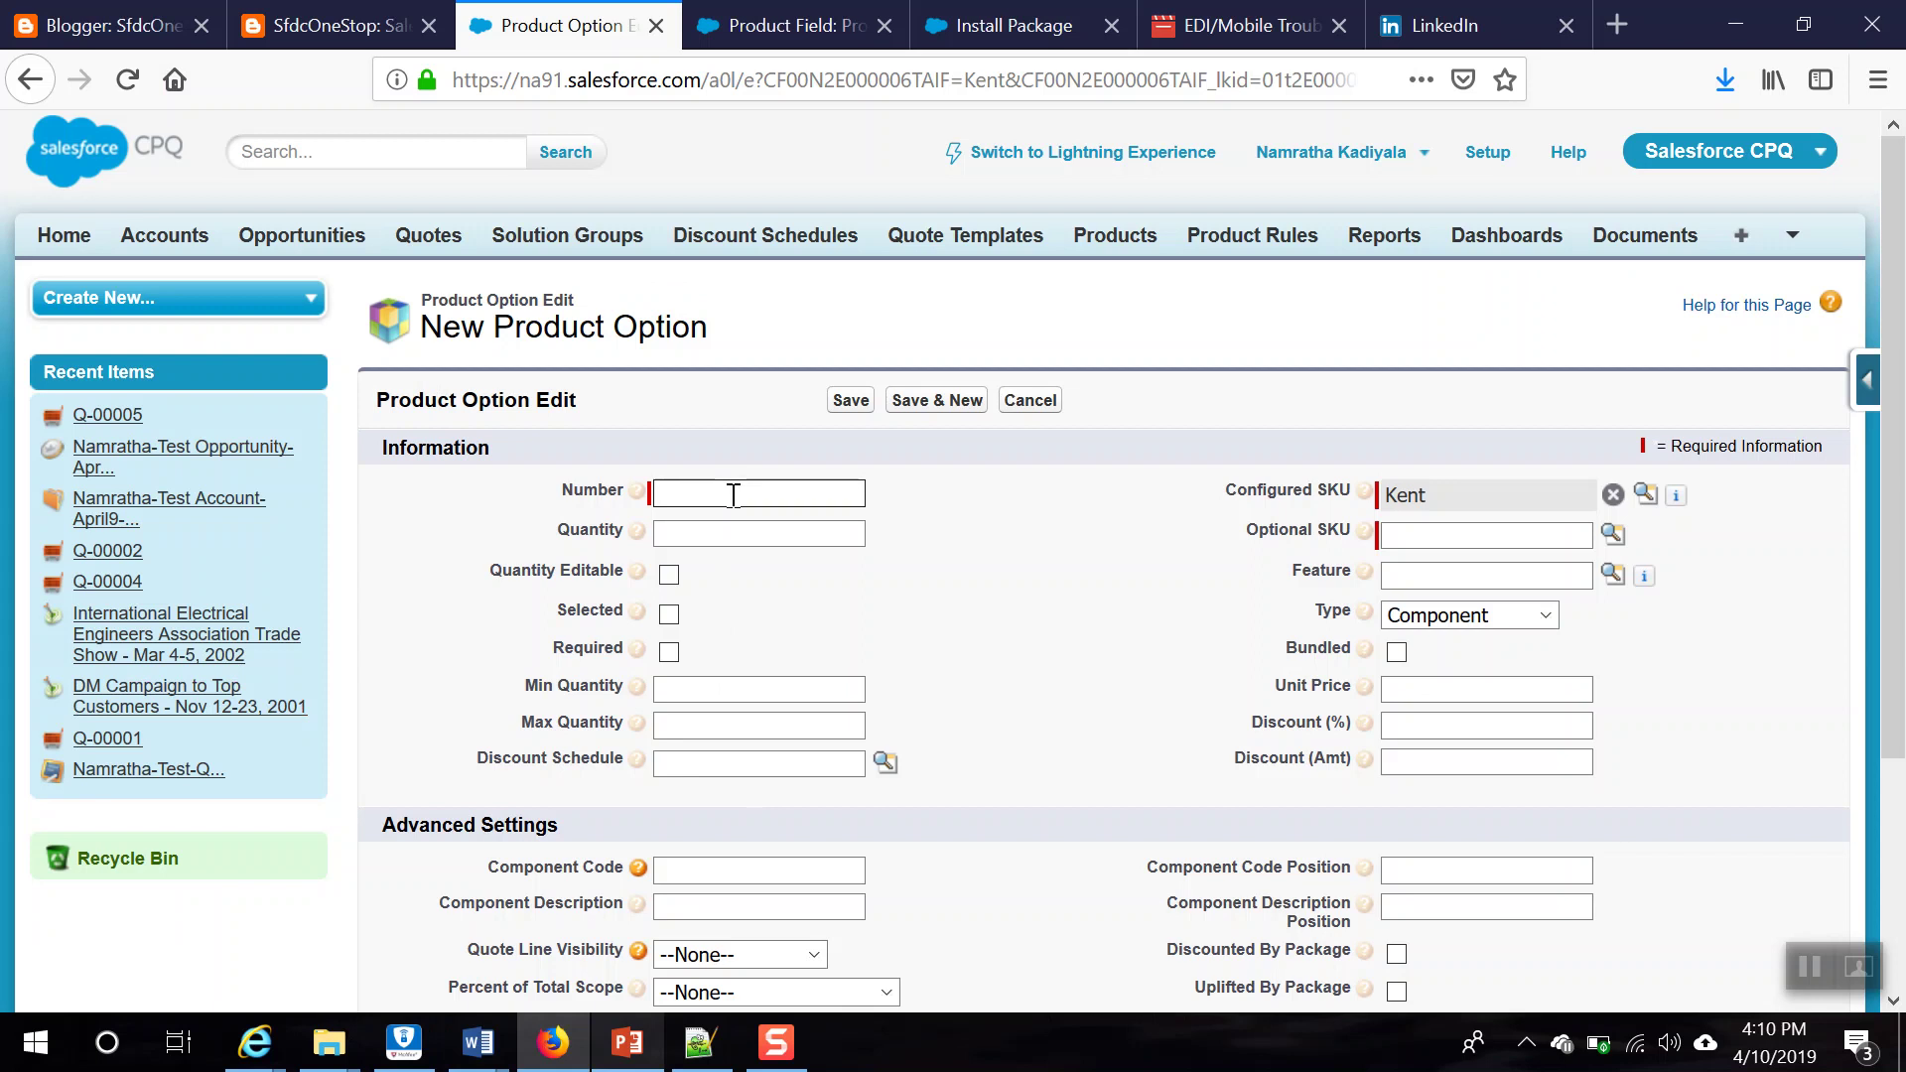
type("1")
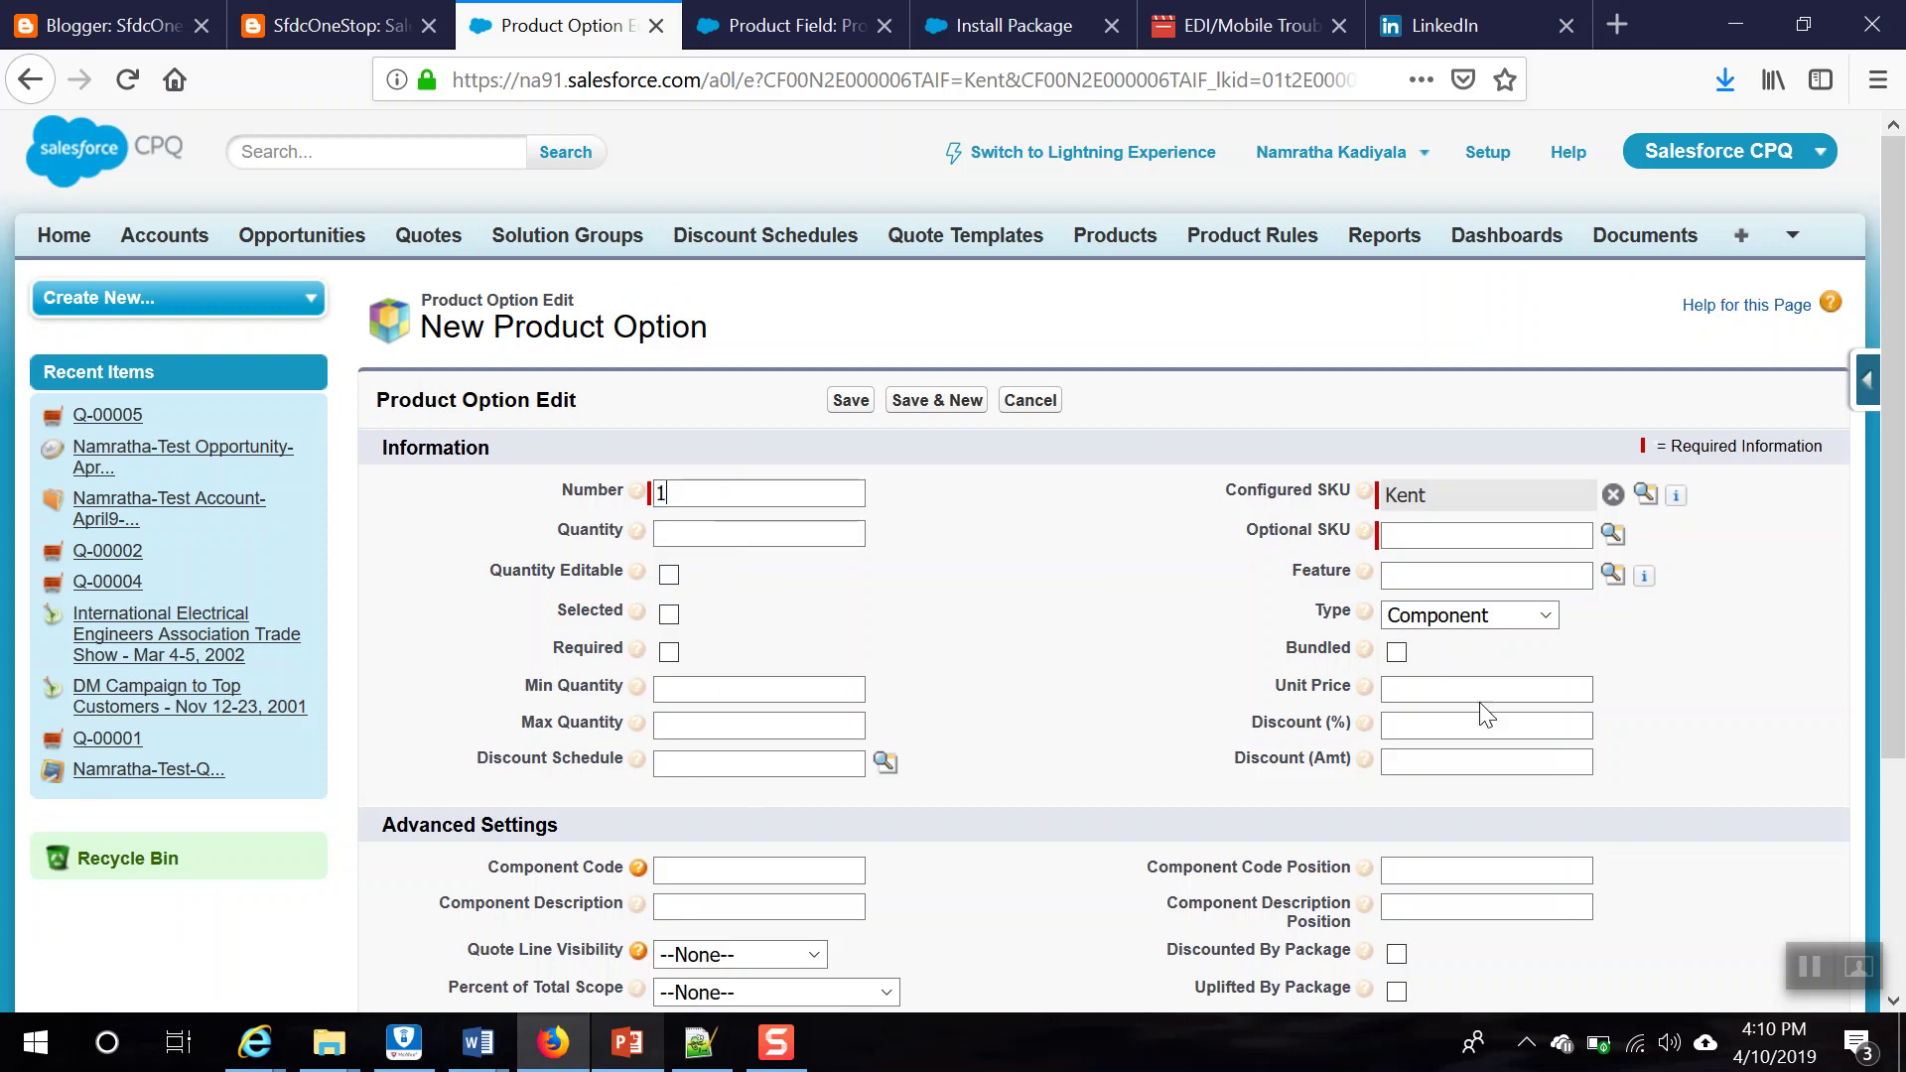
left_click(1474, 541)
type("RO+")
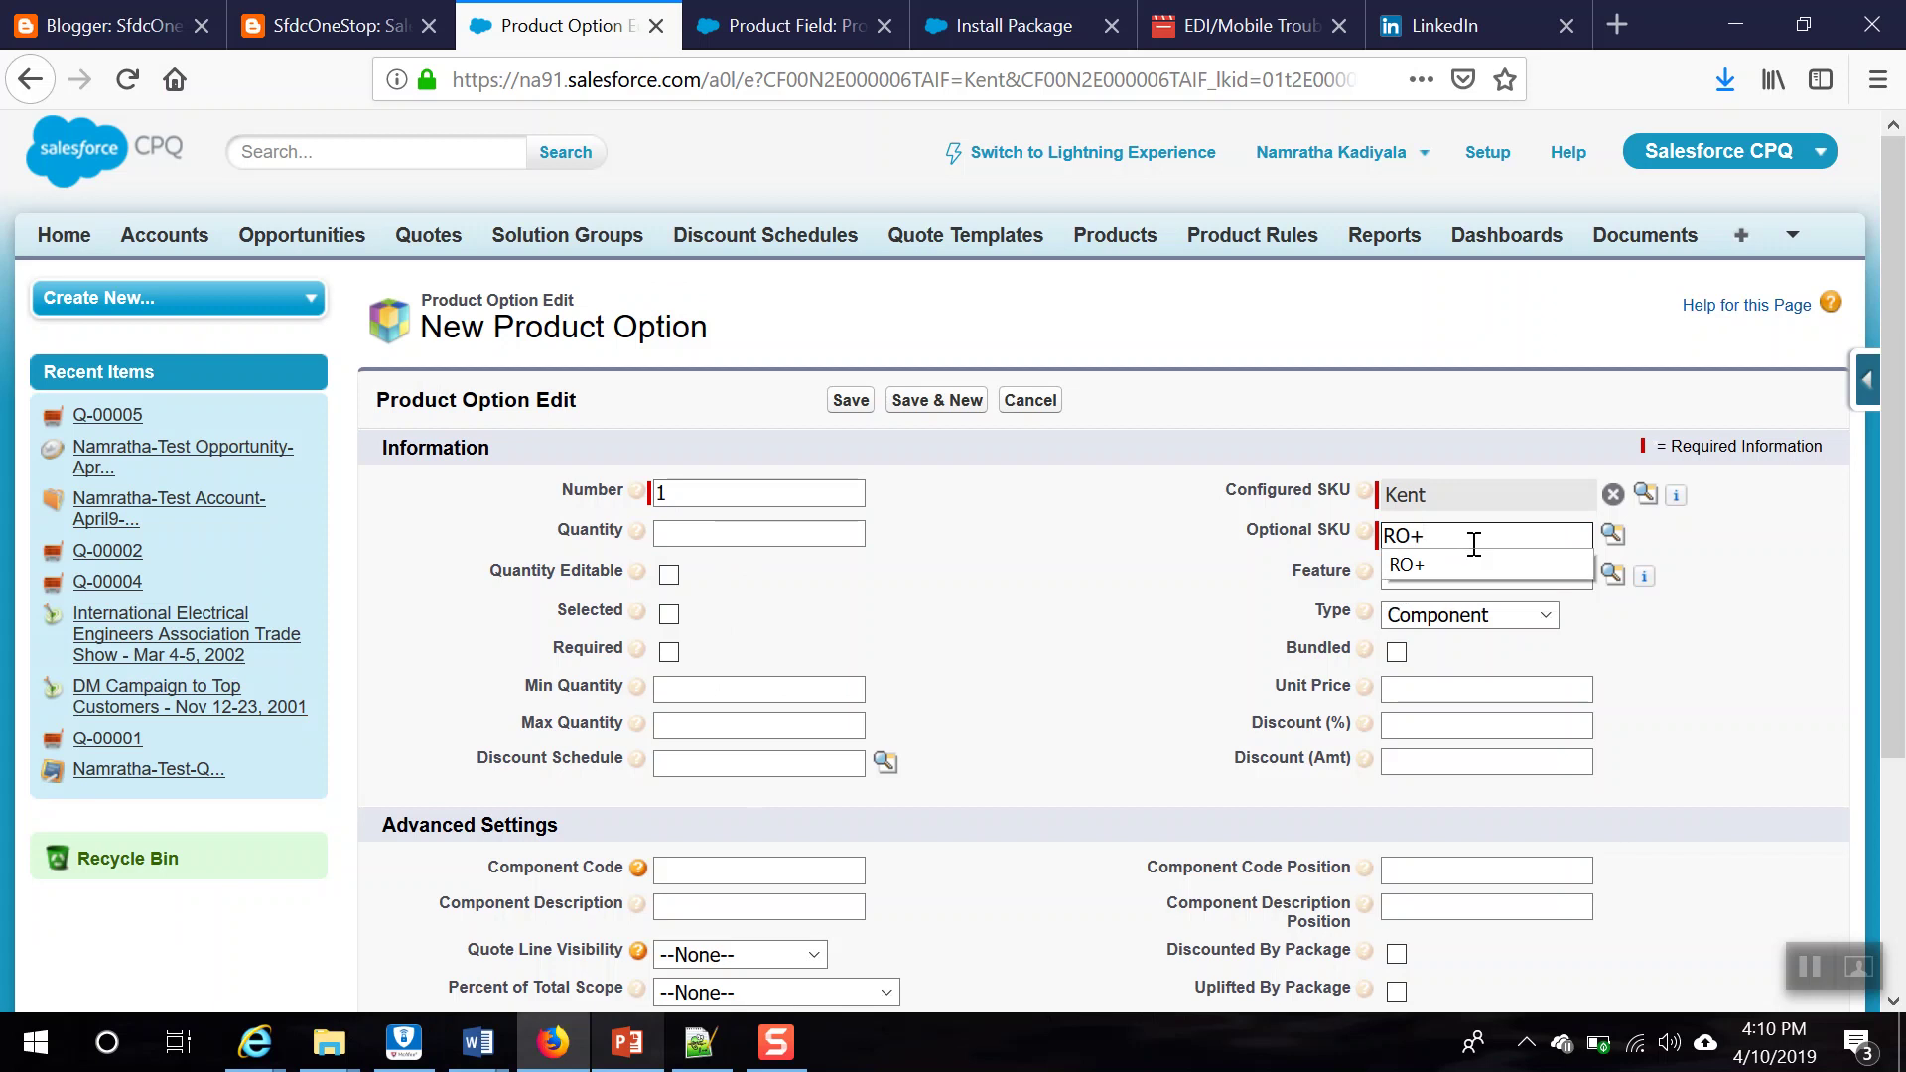
left_click(1014, 611)
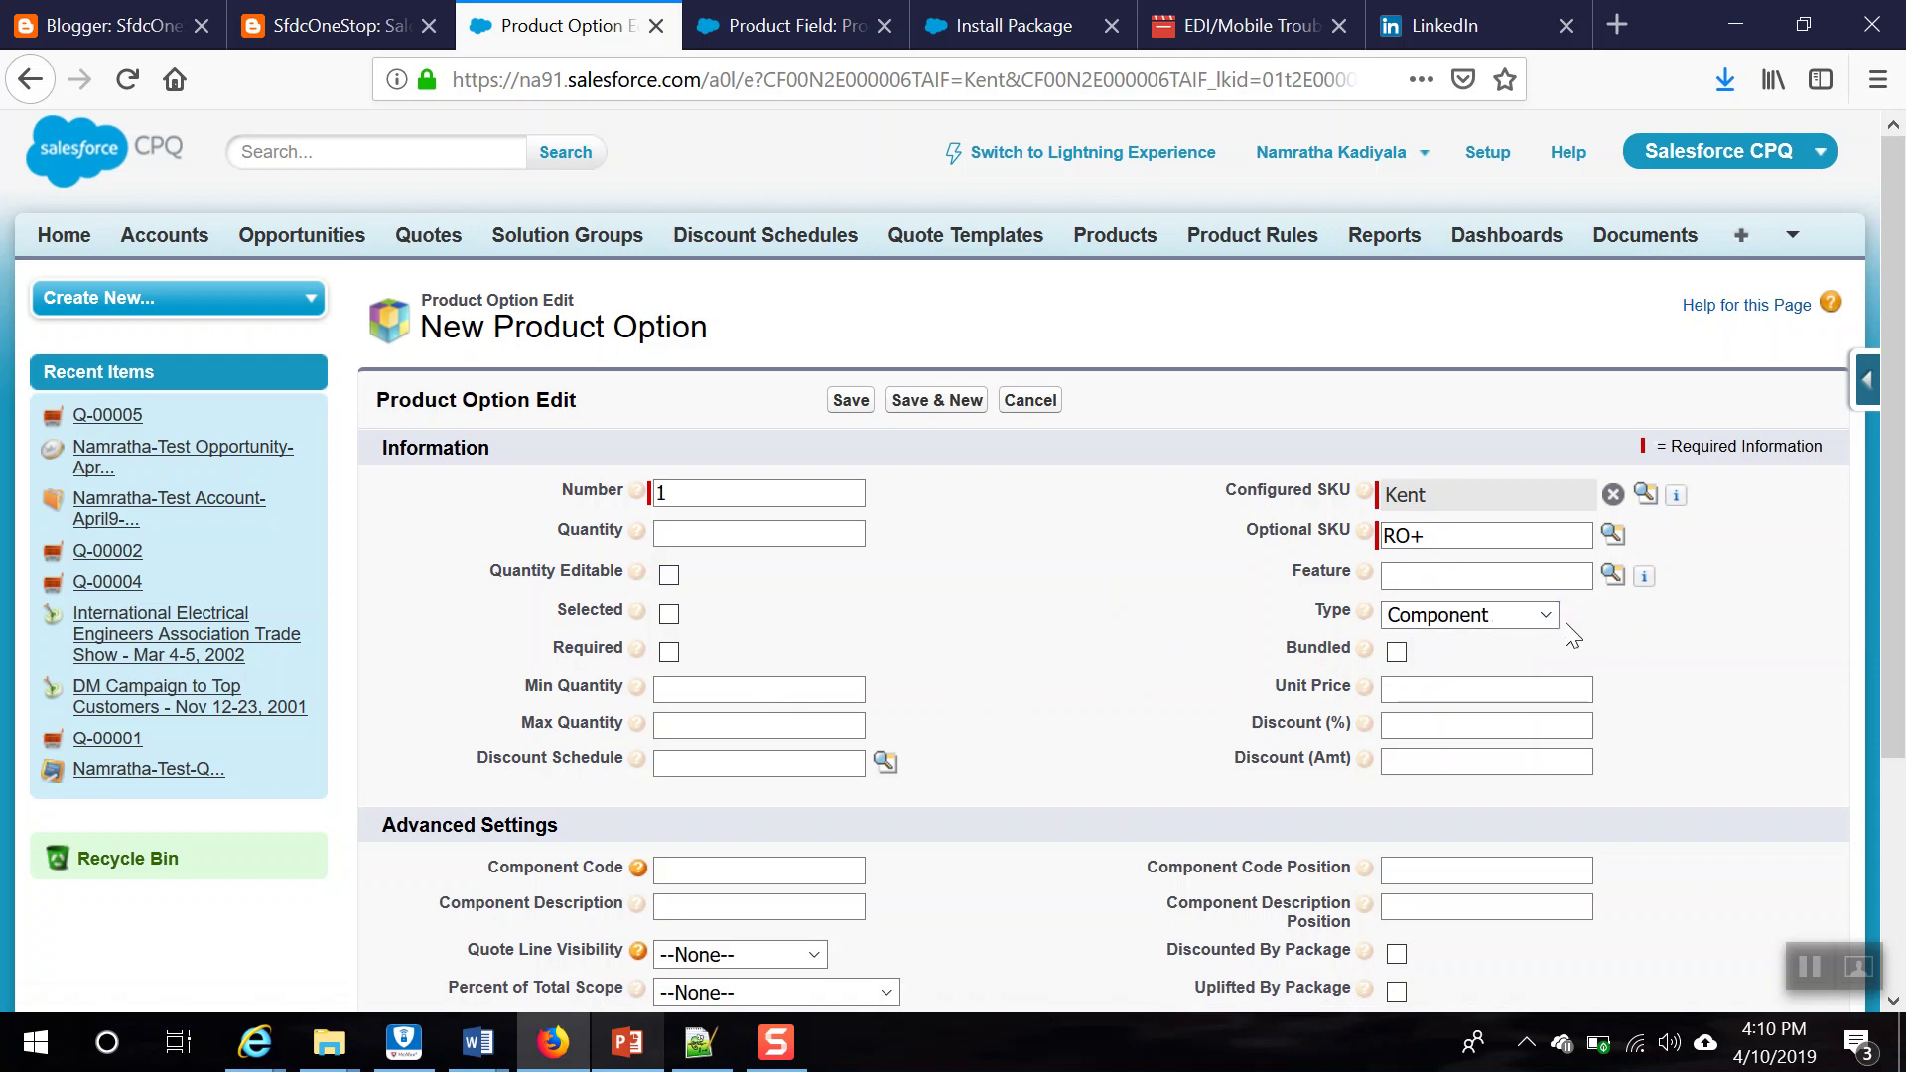
Step: Read the Option Type slide in PowerPoint for the option's Type field, and return to the form in Firefox
double_click(1336, 611)
key("alt+Tab")
scroll(778, 669, "down", 1)
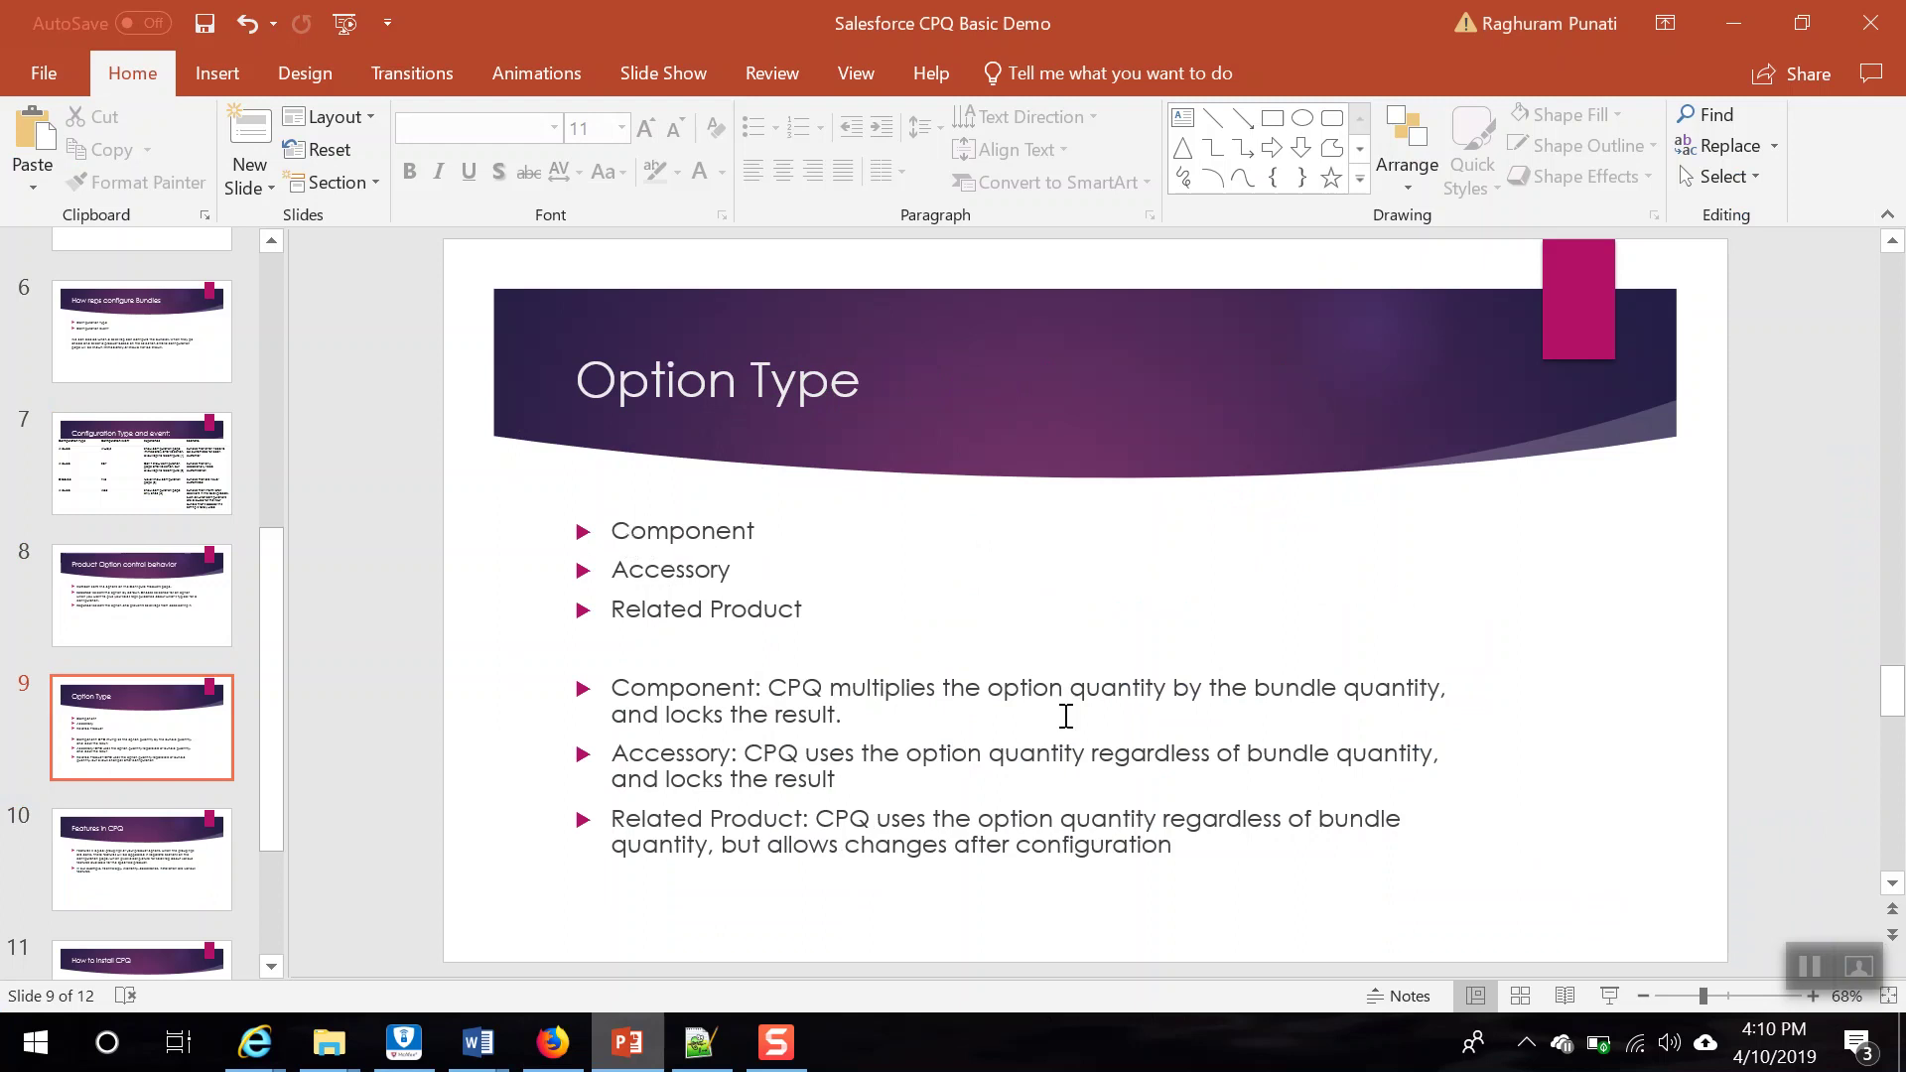
key("alt+Tab")
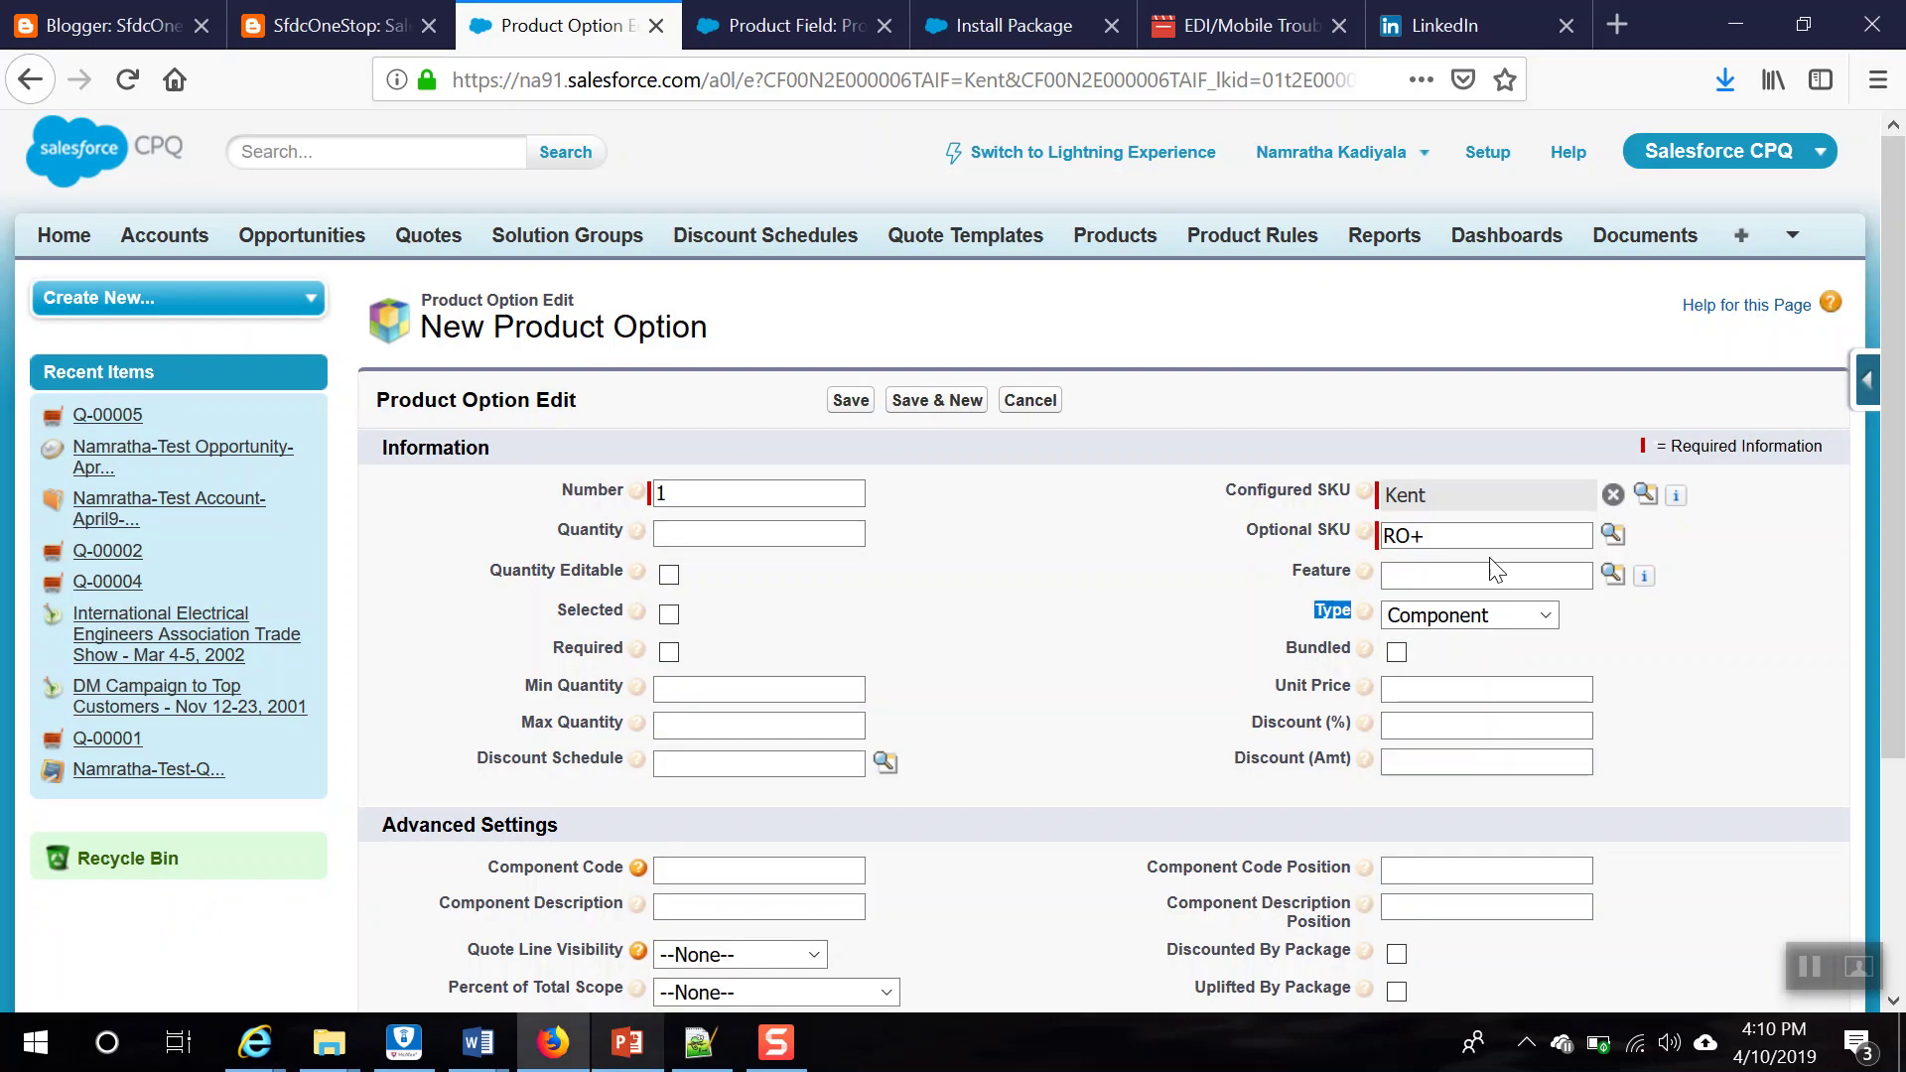
Step: Keep Component as the option type, review the remaining fields, and try to save the RO+ option
left_click(1548, 616)
left_click(1469, 680)
scroll(1056, 741, "down", 3)
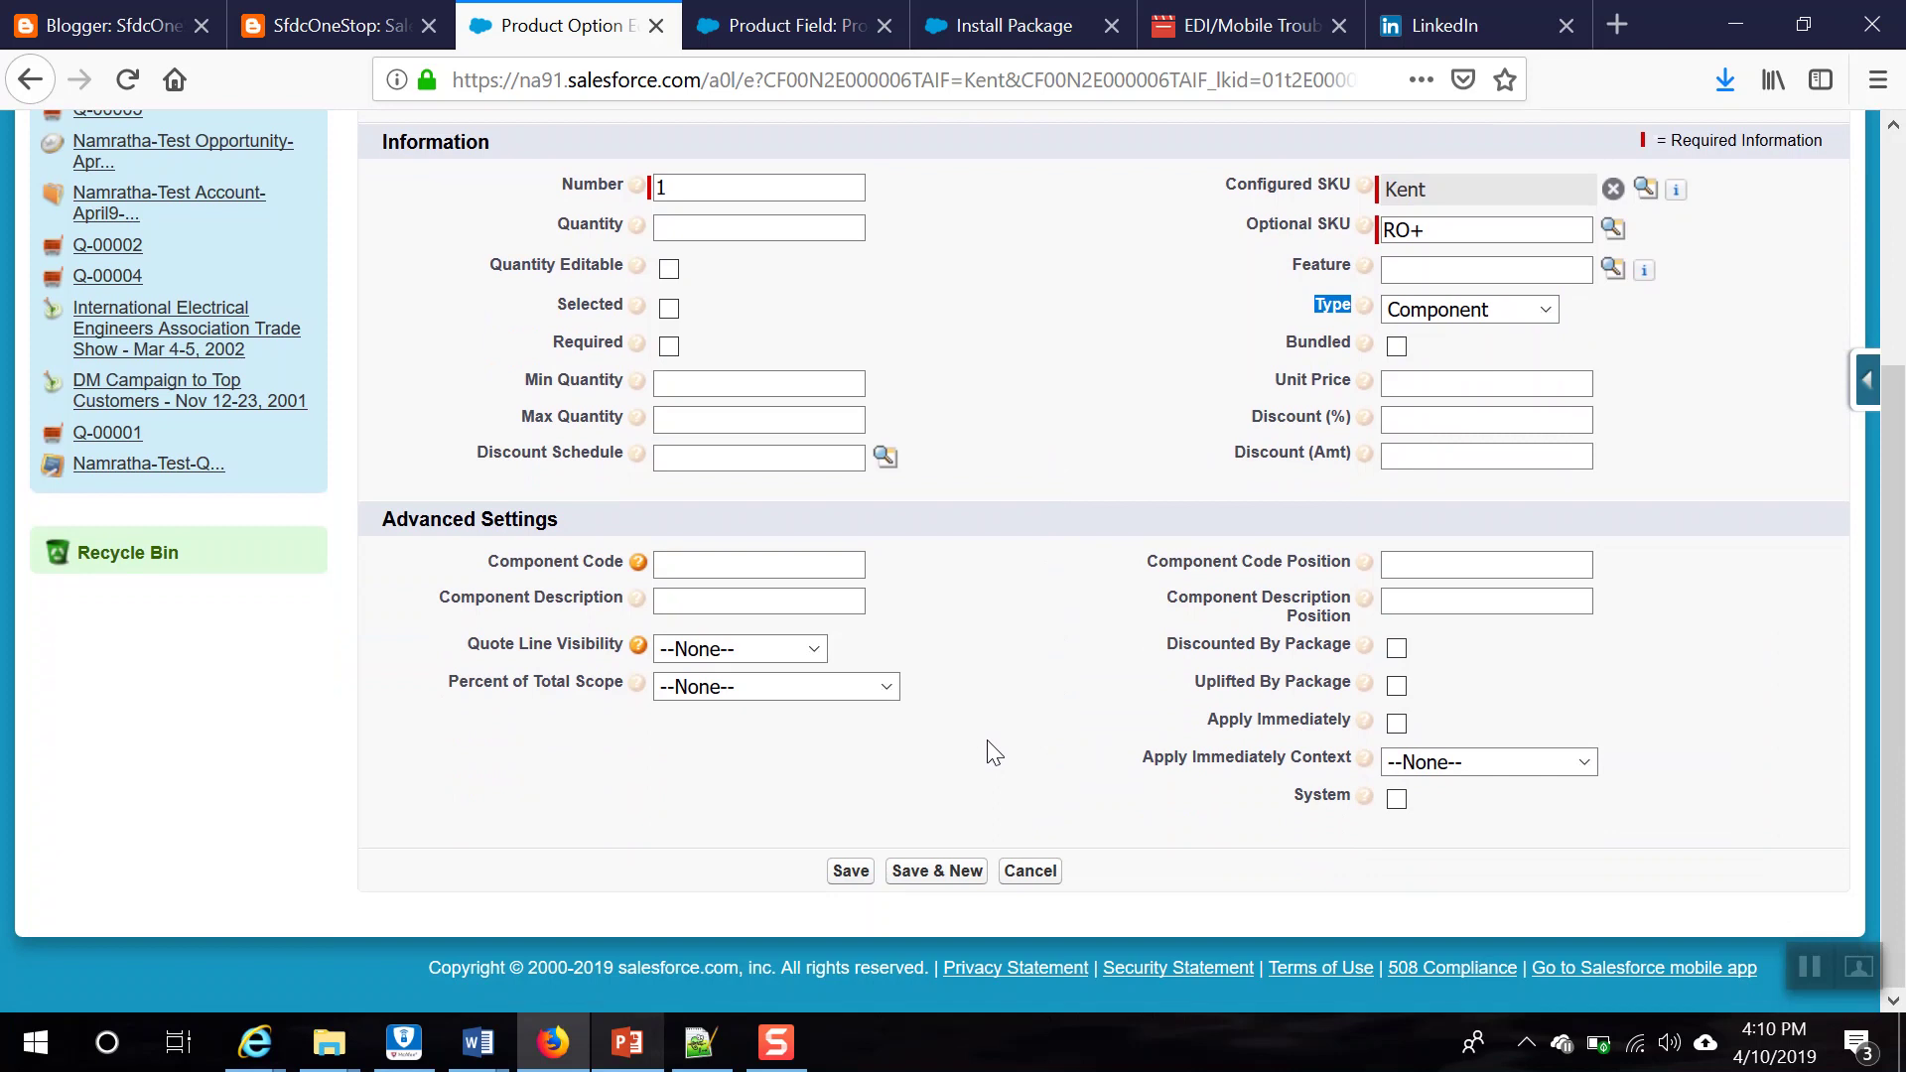
scroll(994, 754, "up", 2)
scroll(1024, 687, "down", 2)
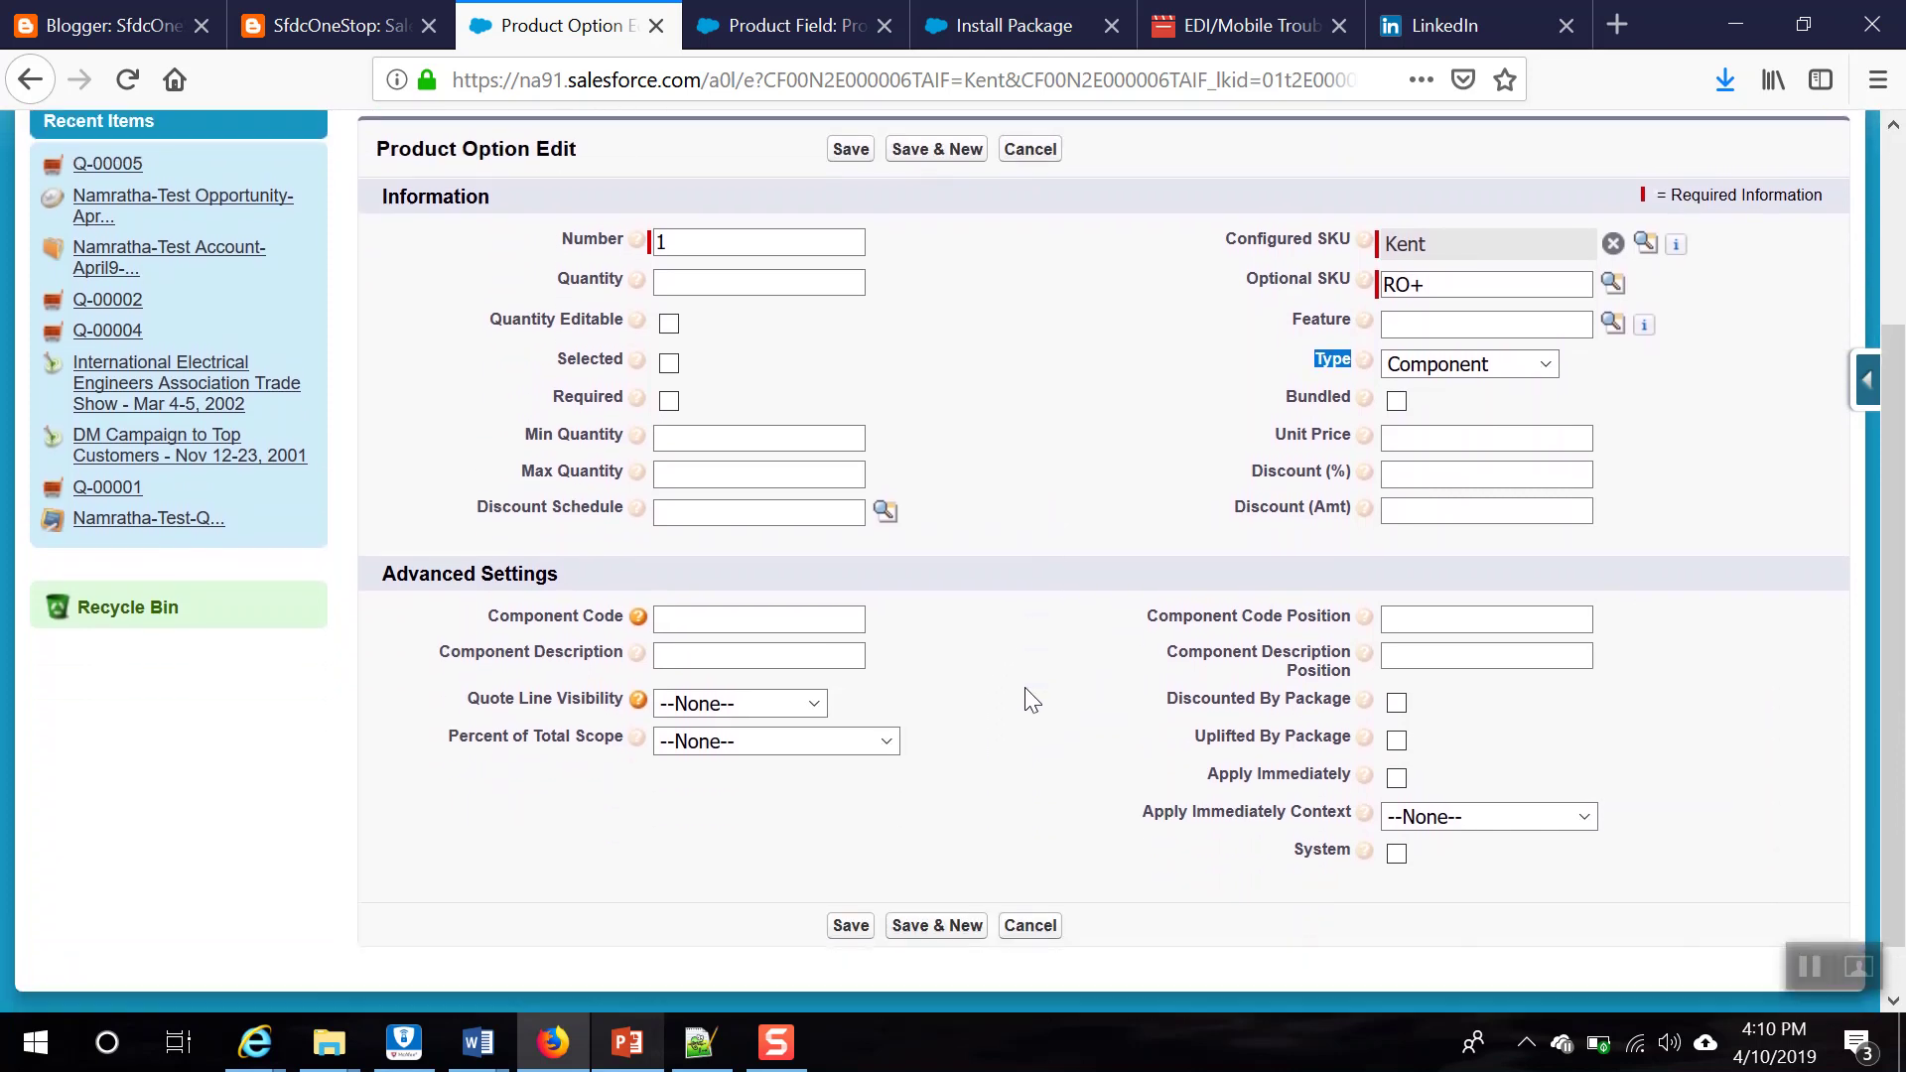
scroll(1028, 596, "up", 5)
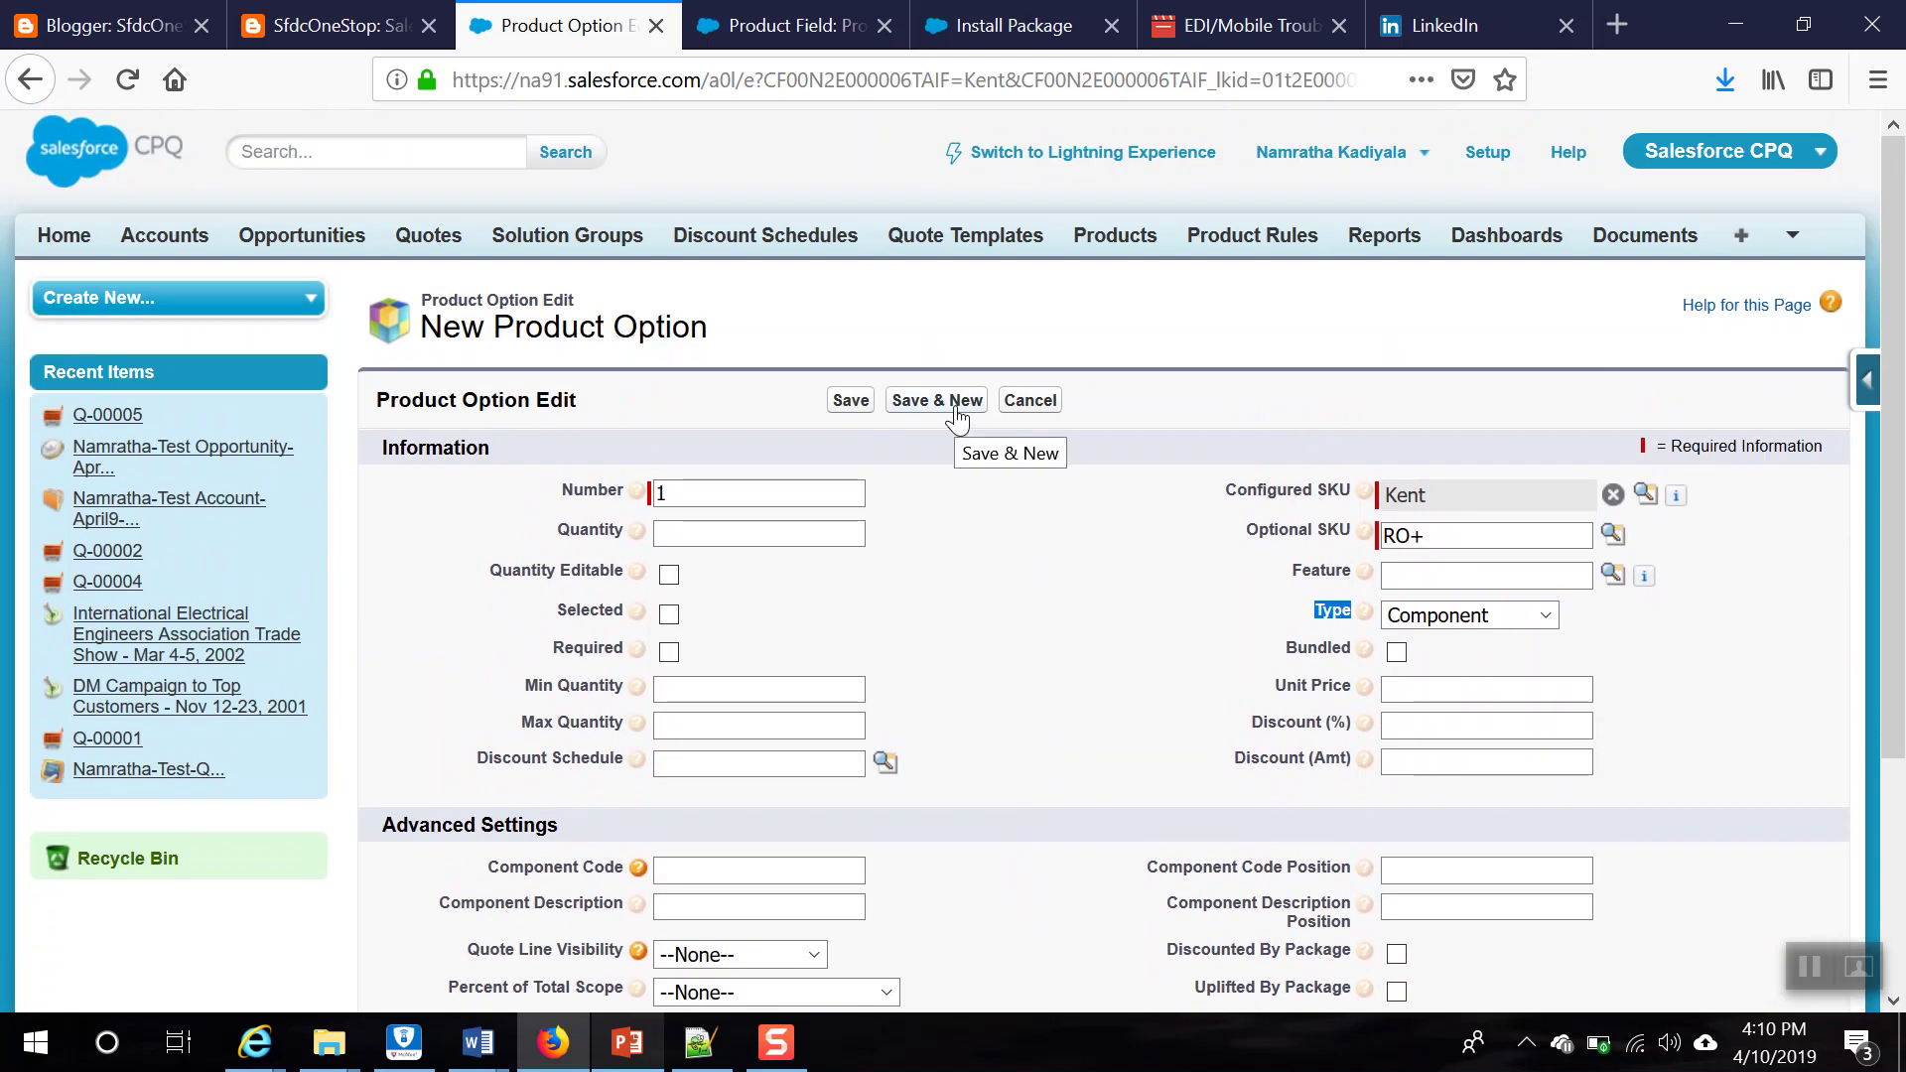
left_click(955, 403)
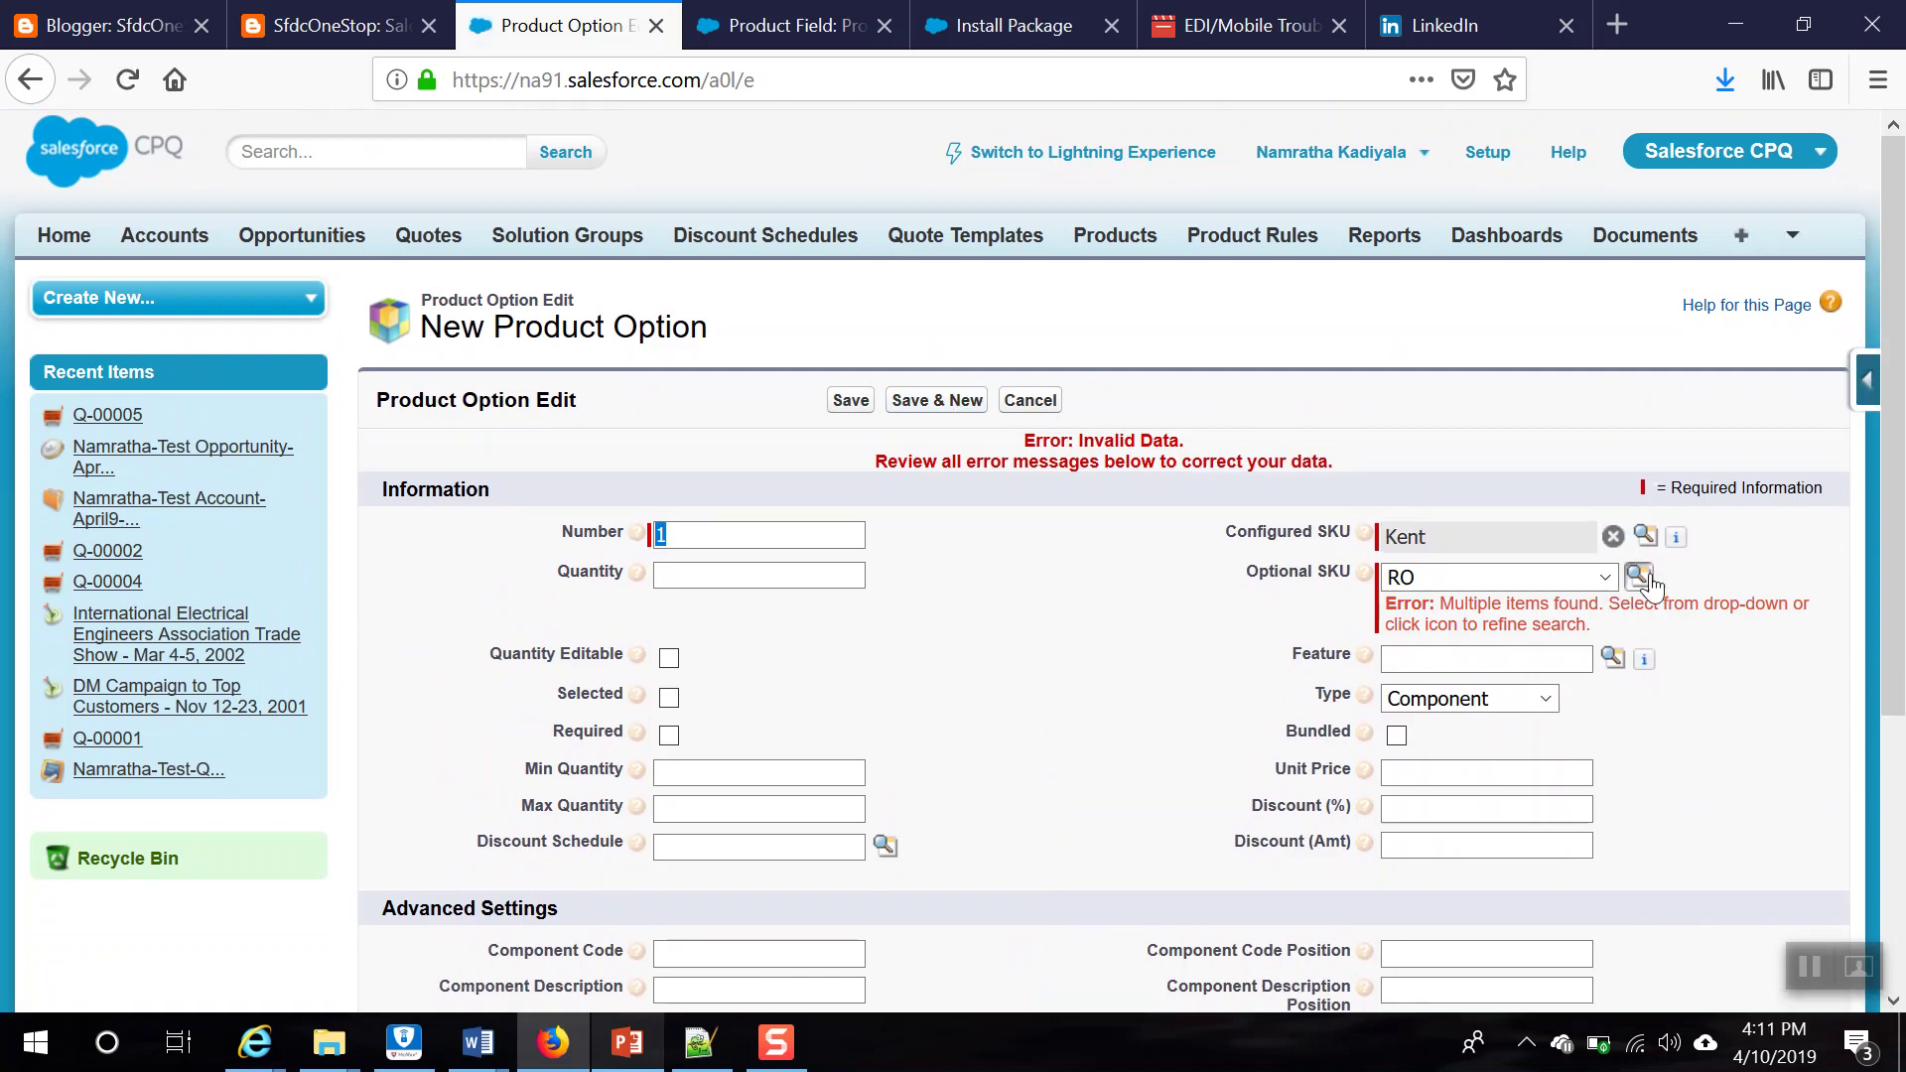
Step: Look up the second RO+ product as the optional SKU, save the option, and start another one for Kent
left_click(1489, 584)
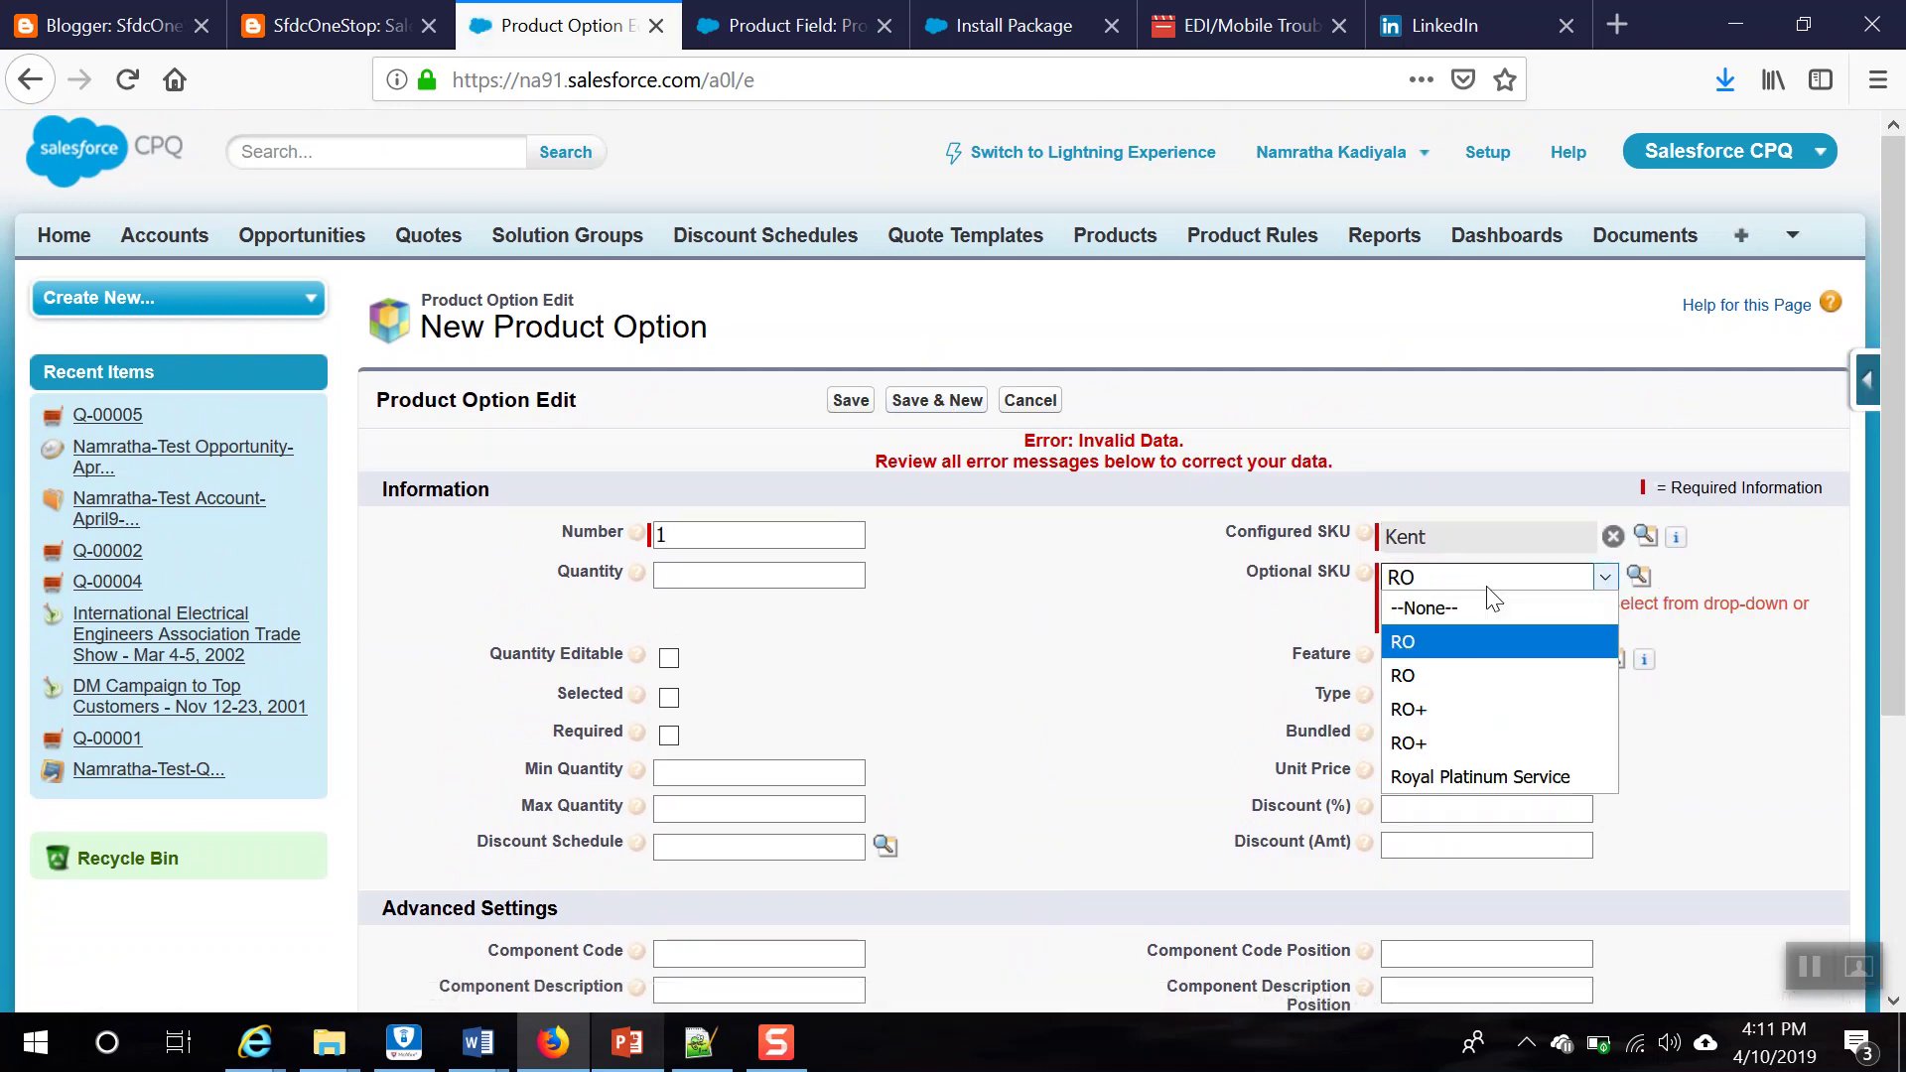
left_click(1420, 709)
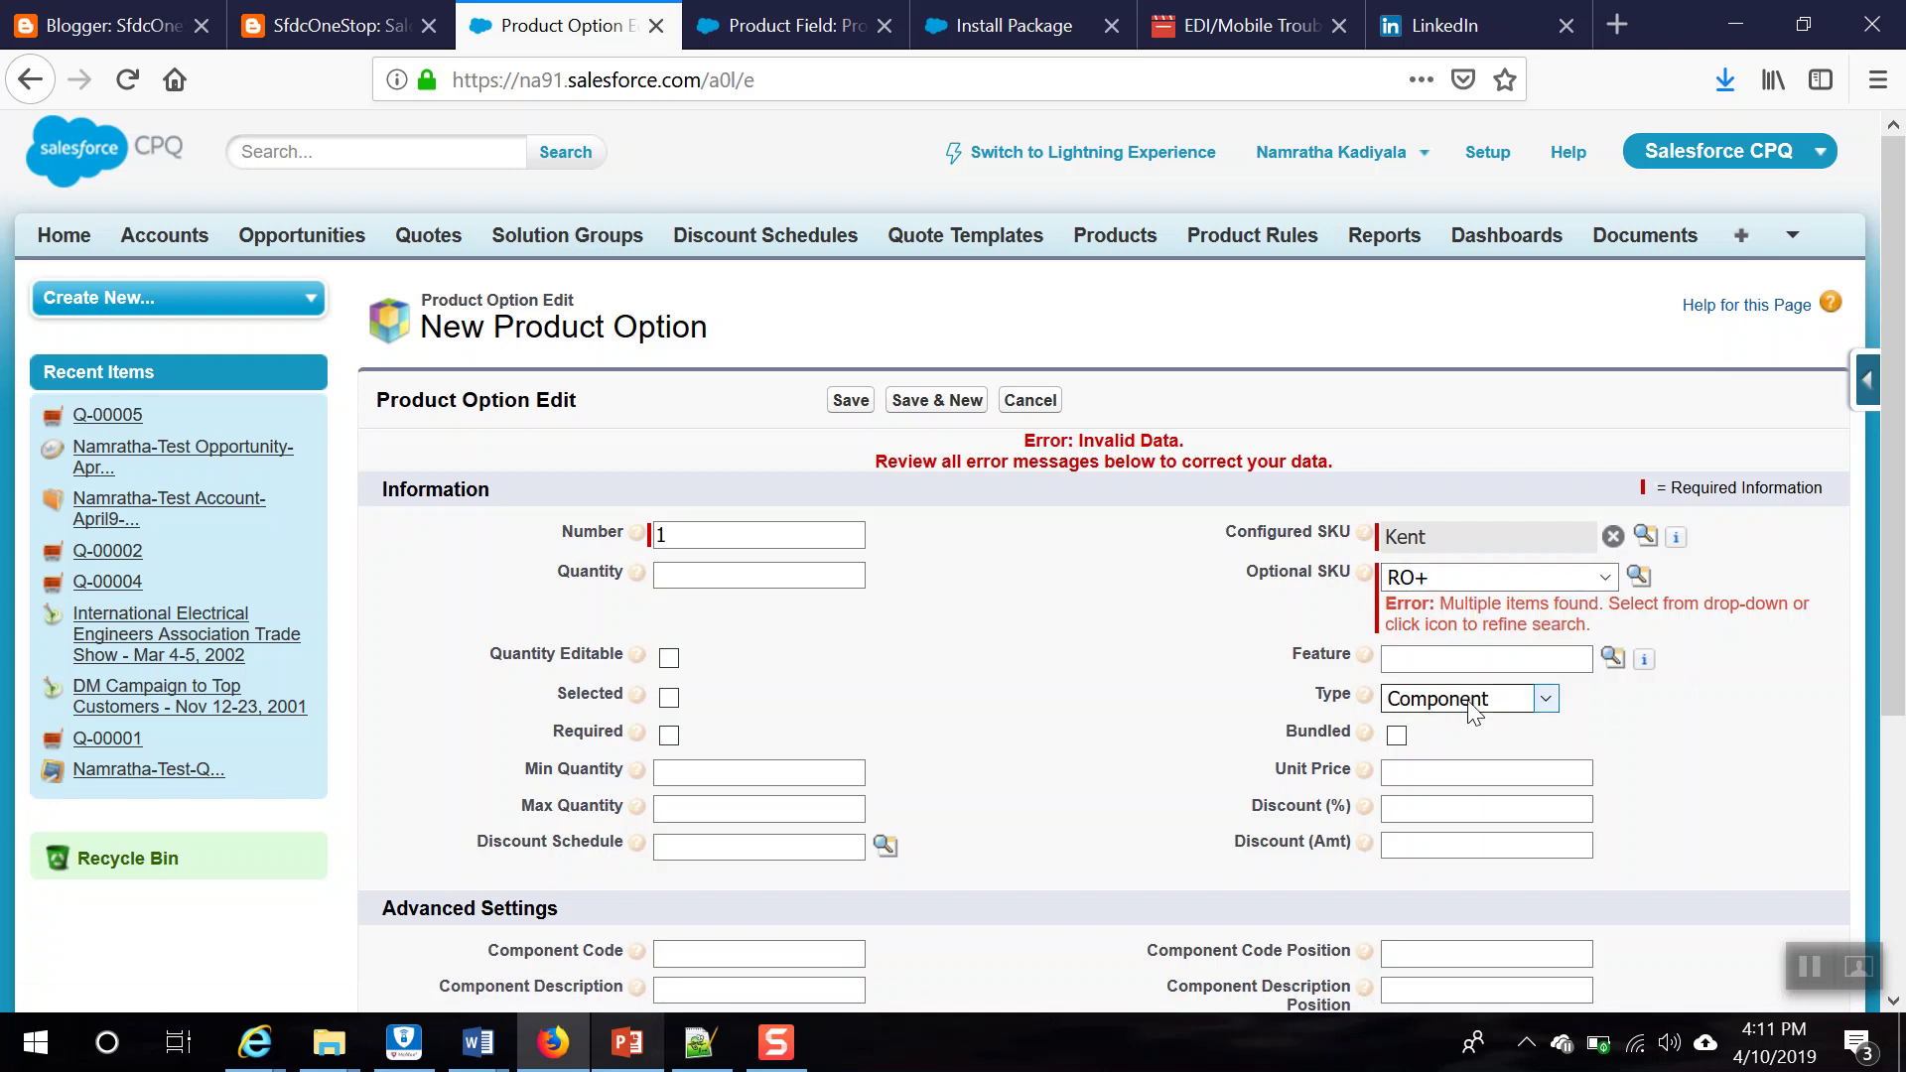
left_click(1640, 577)
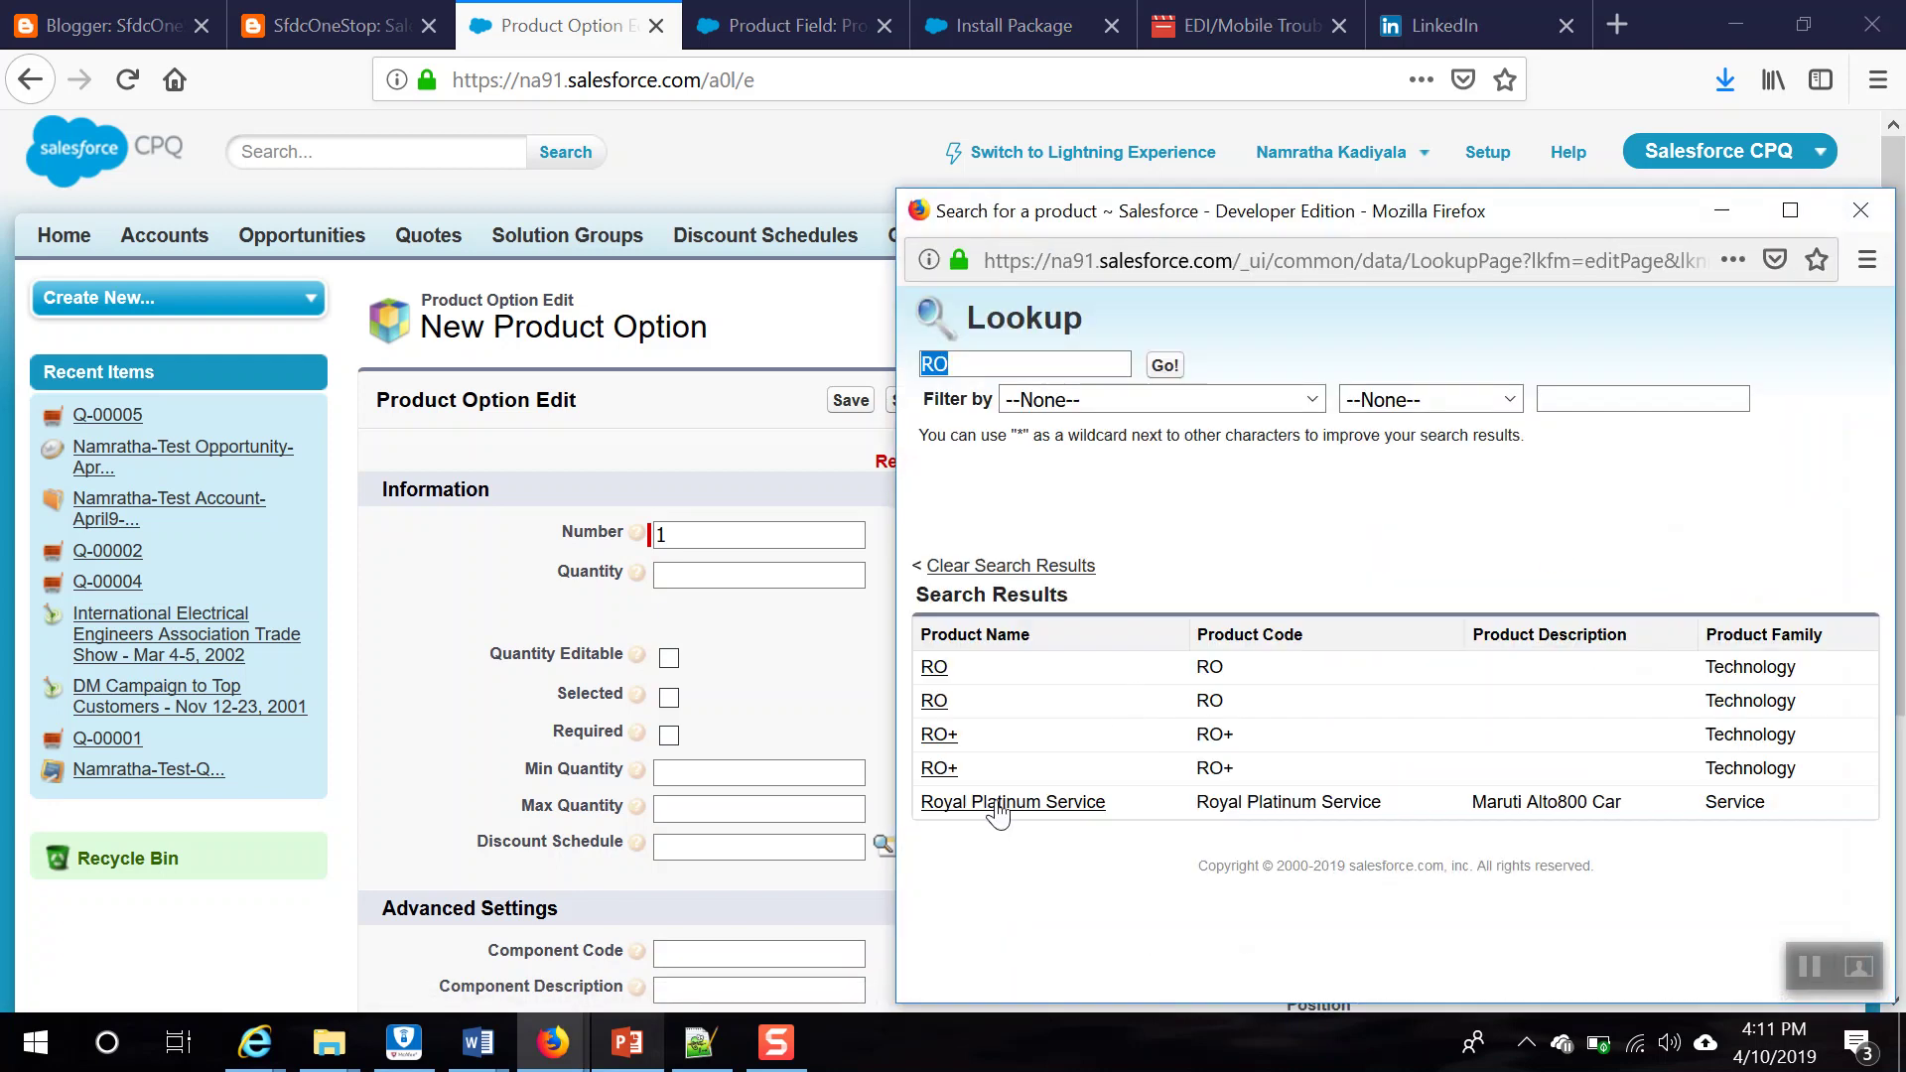
left_click(948, 767)
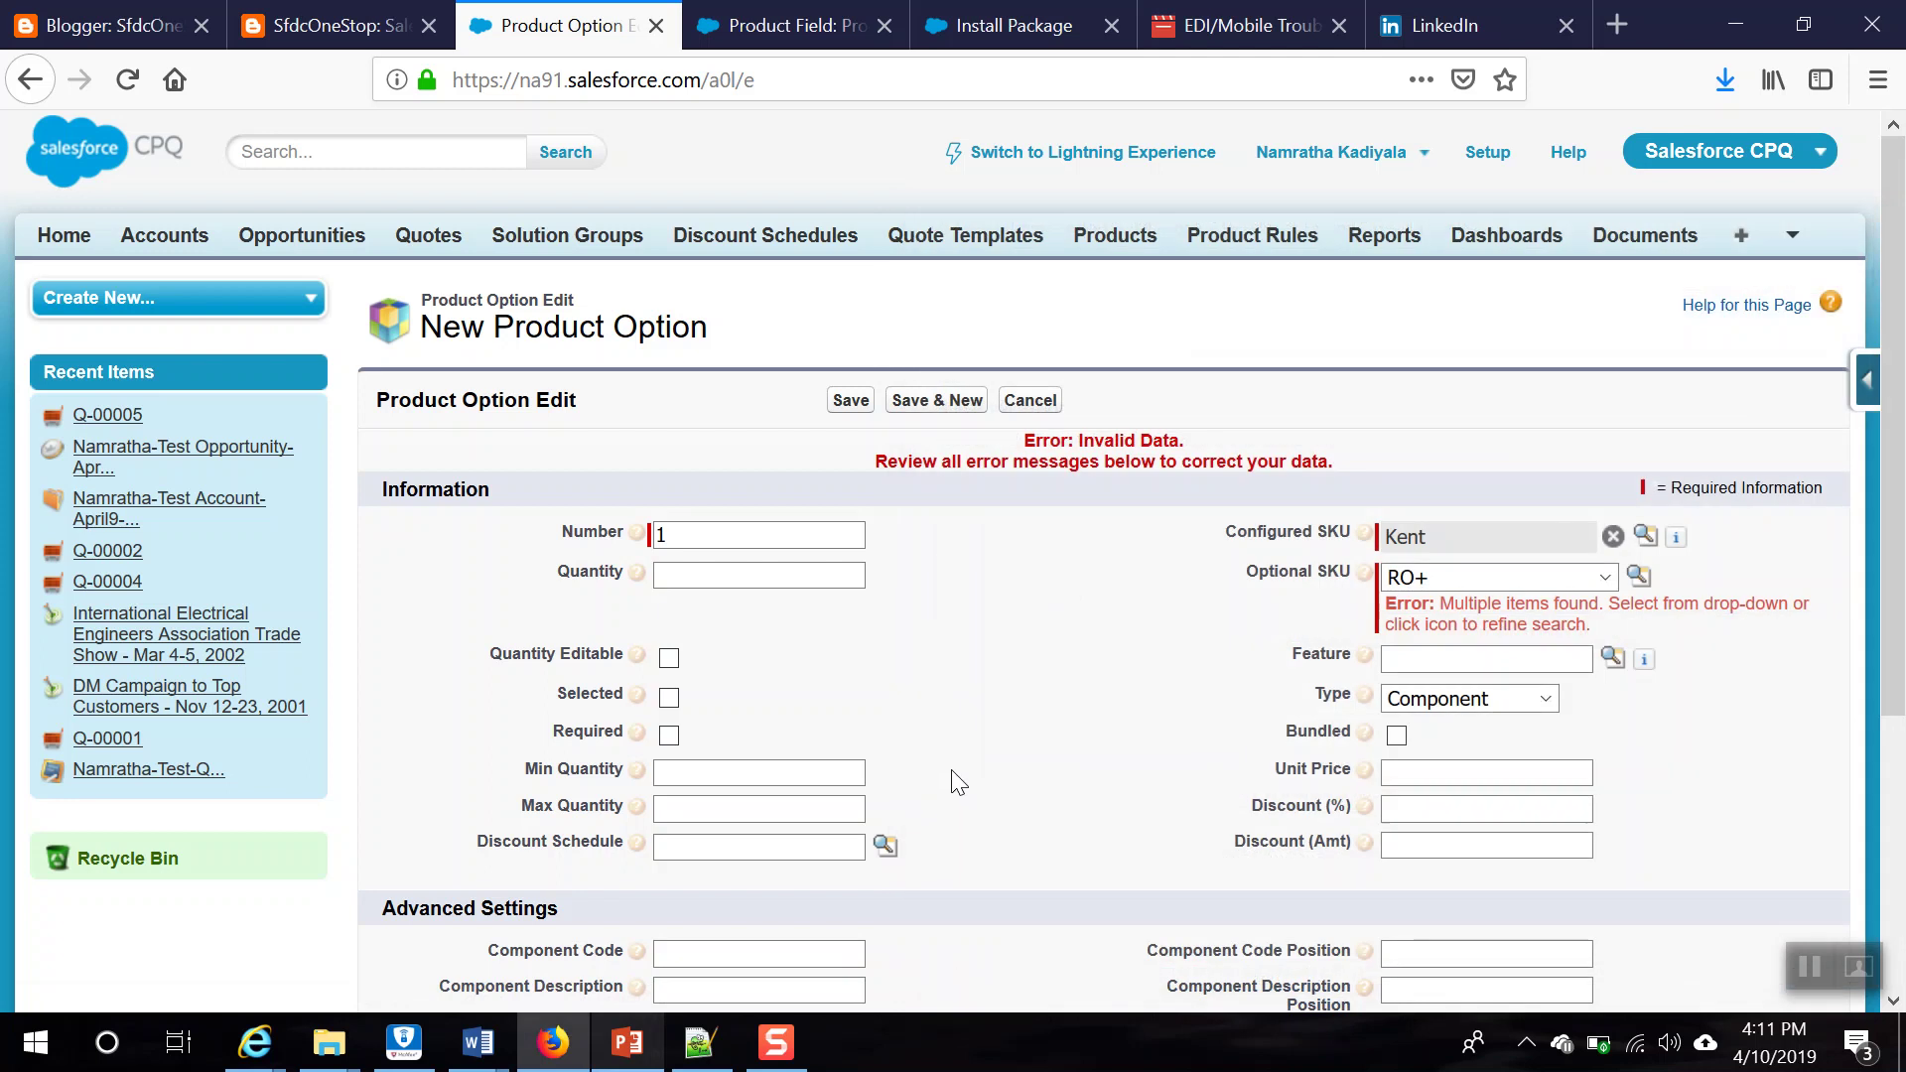
left_click(951, 403)
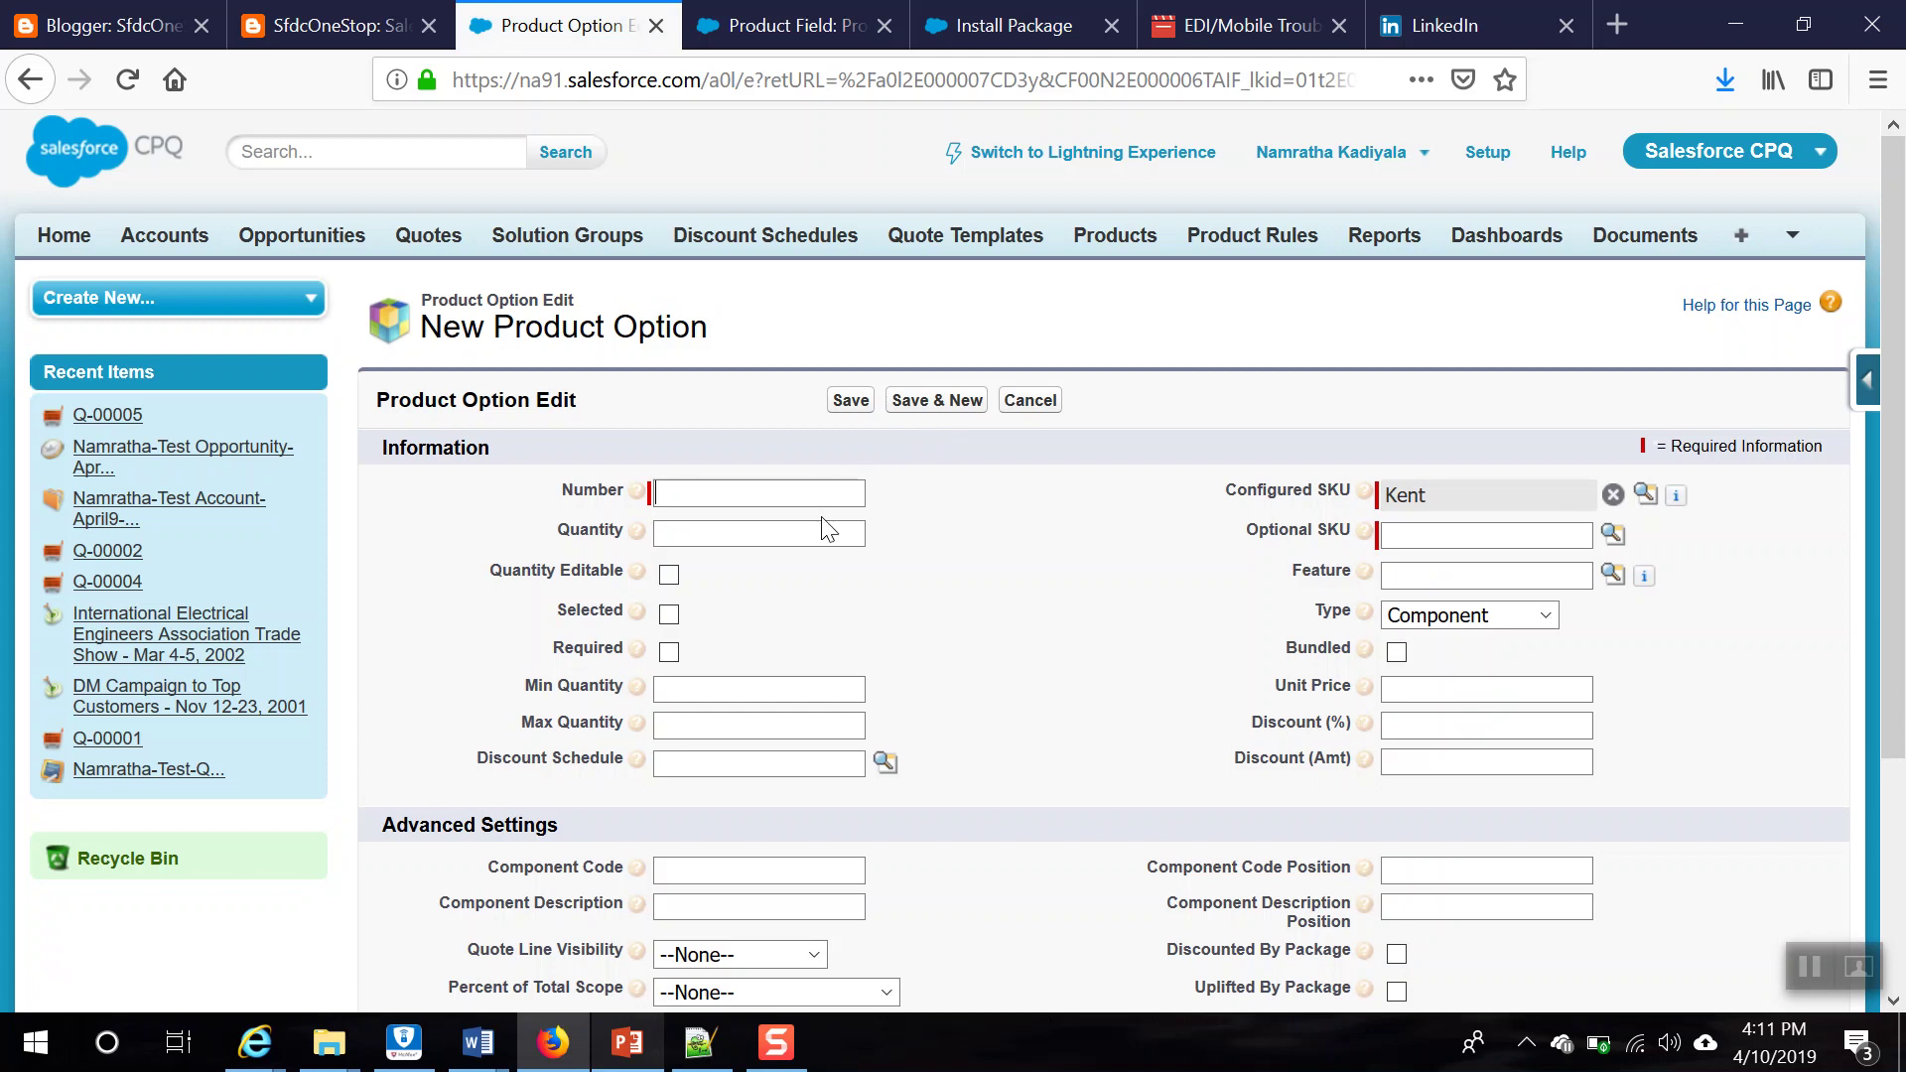
Step: Create Kent product option number 2 with the second RO product as its optional SKU, and save it
left_click(809, 494)
type("2")
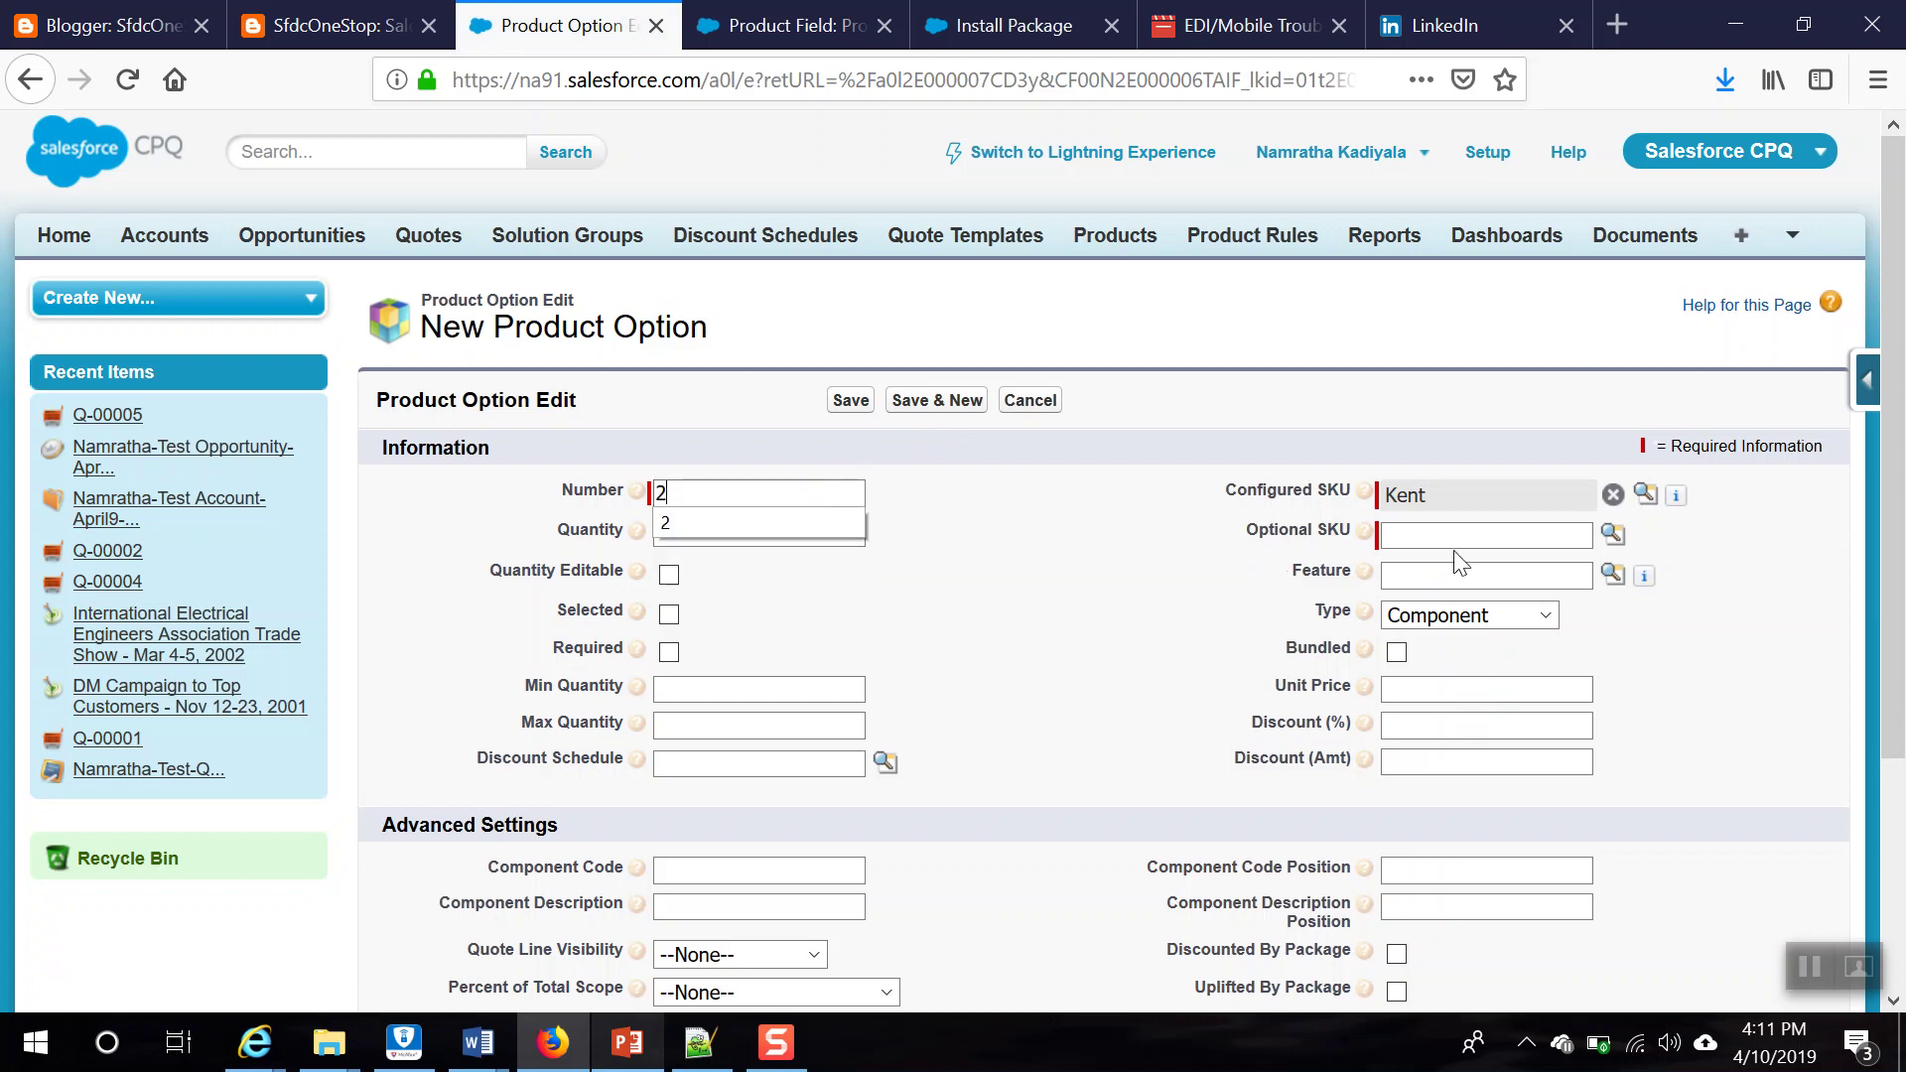
left_click(1612, 535)
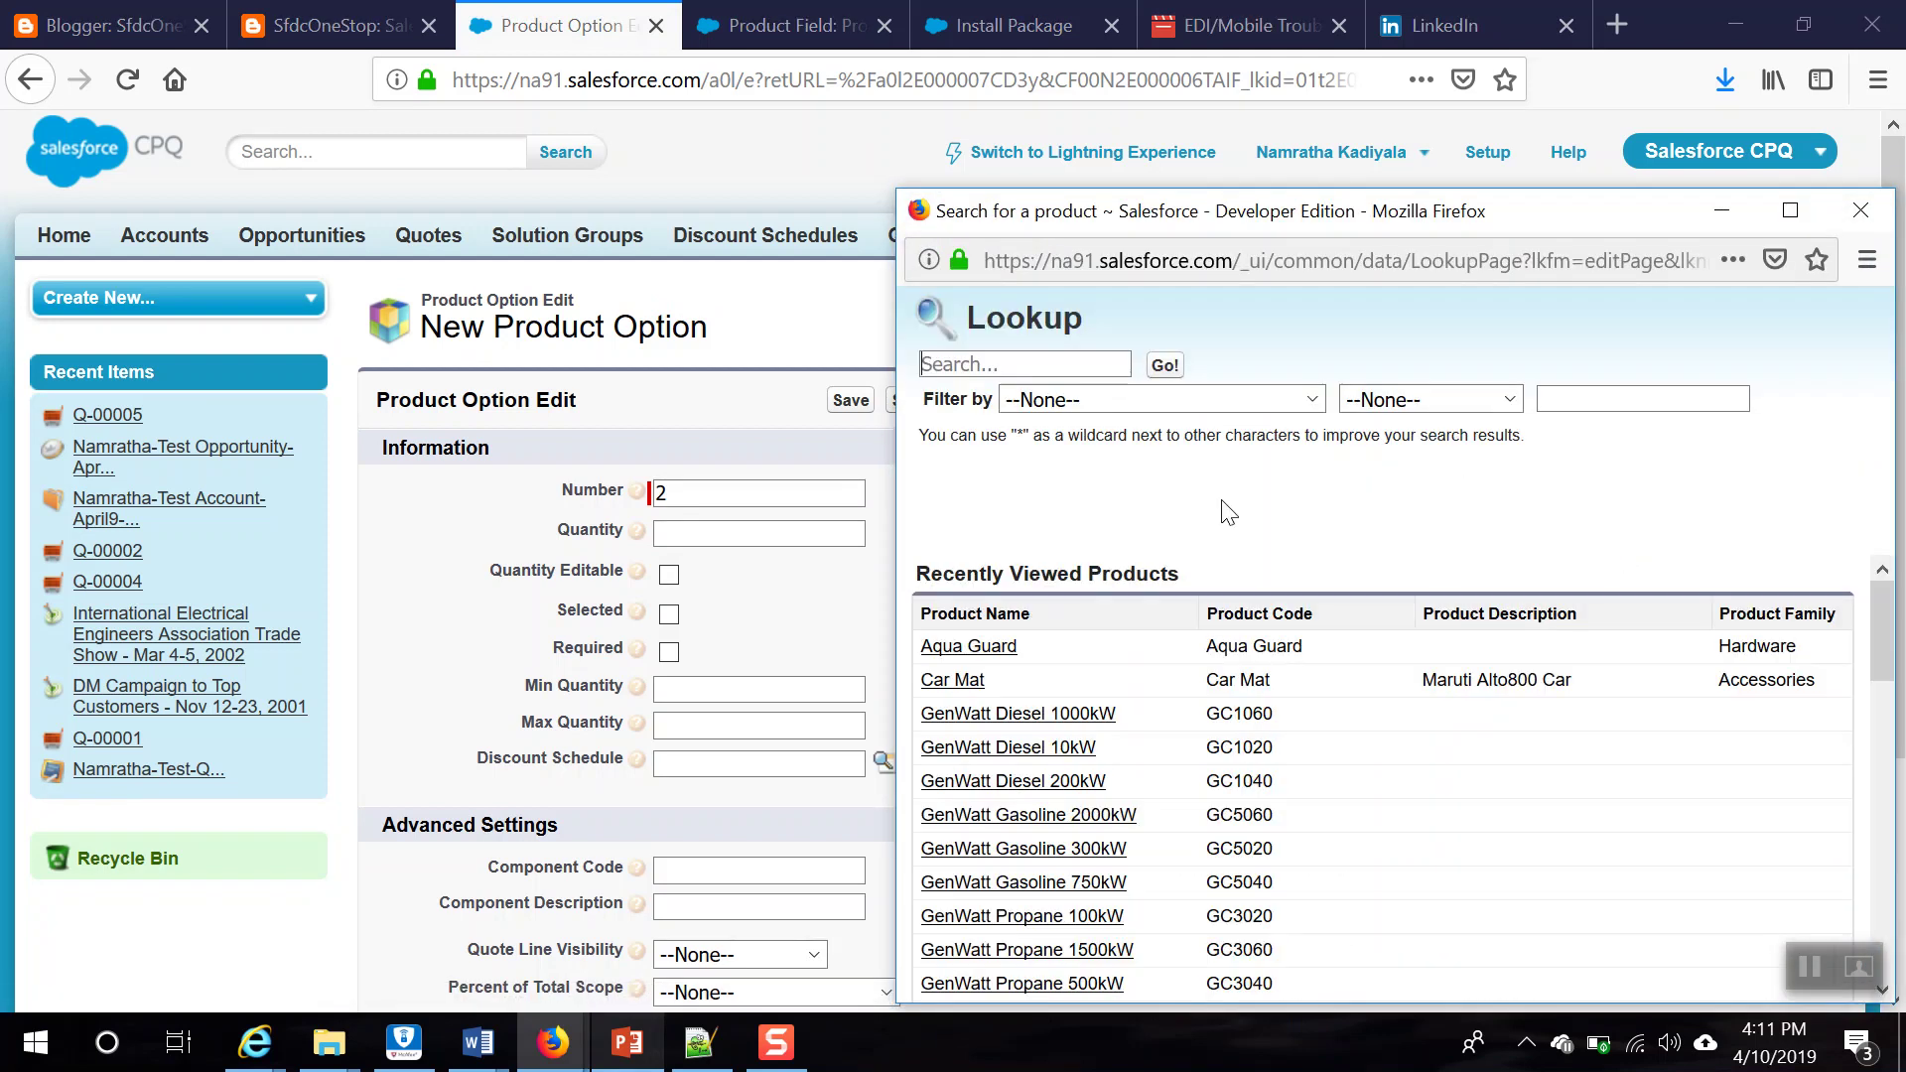
scroll(993, 774, "down", 8)
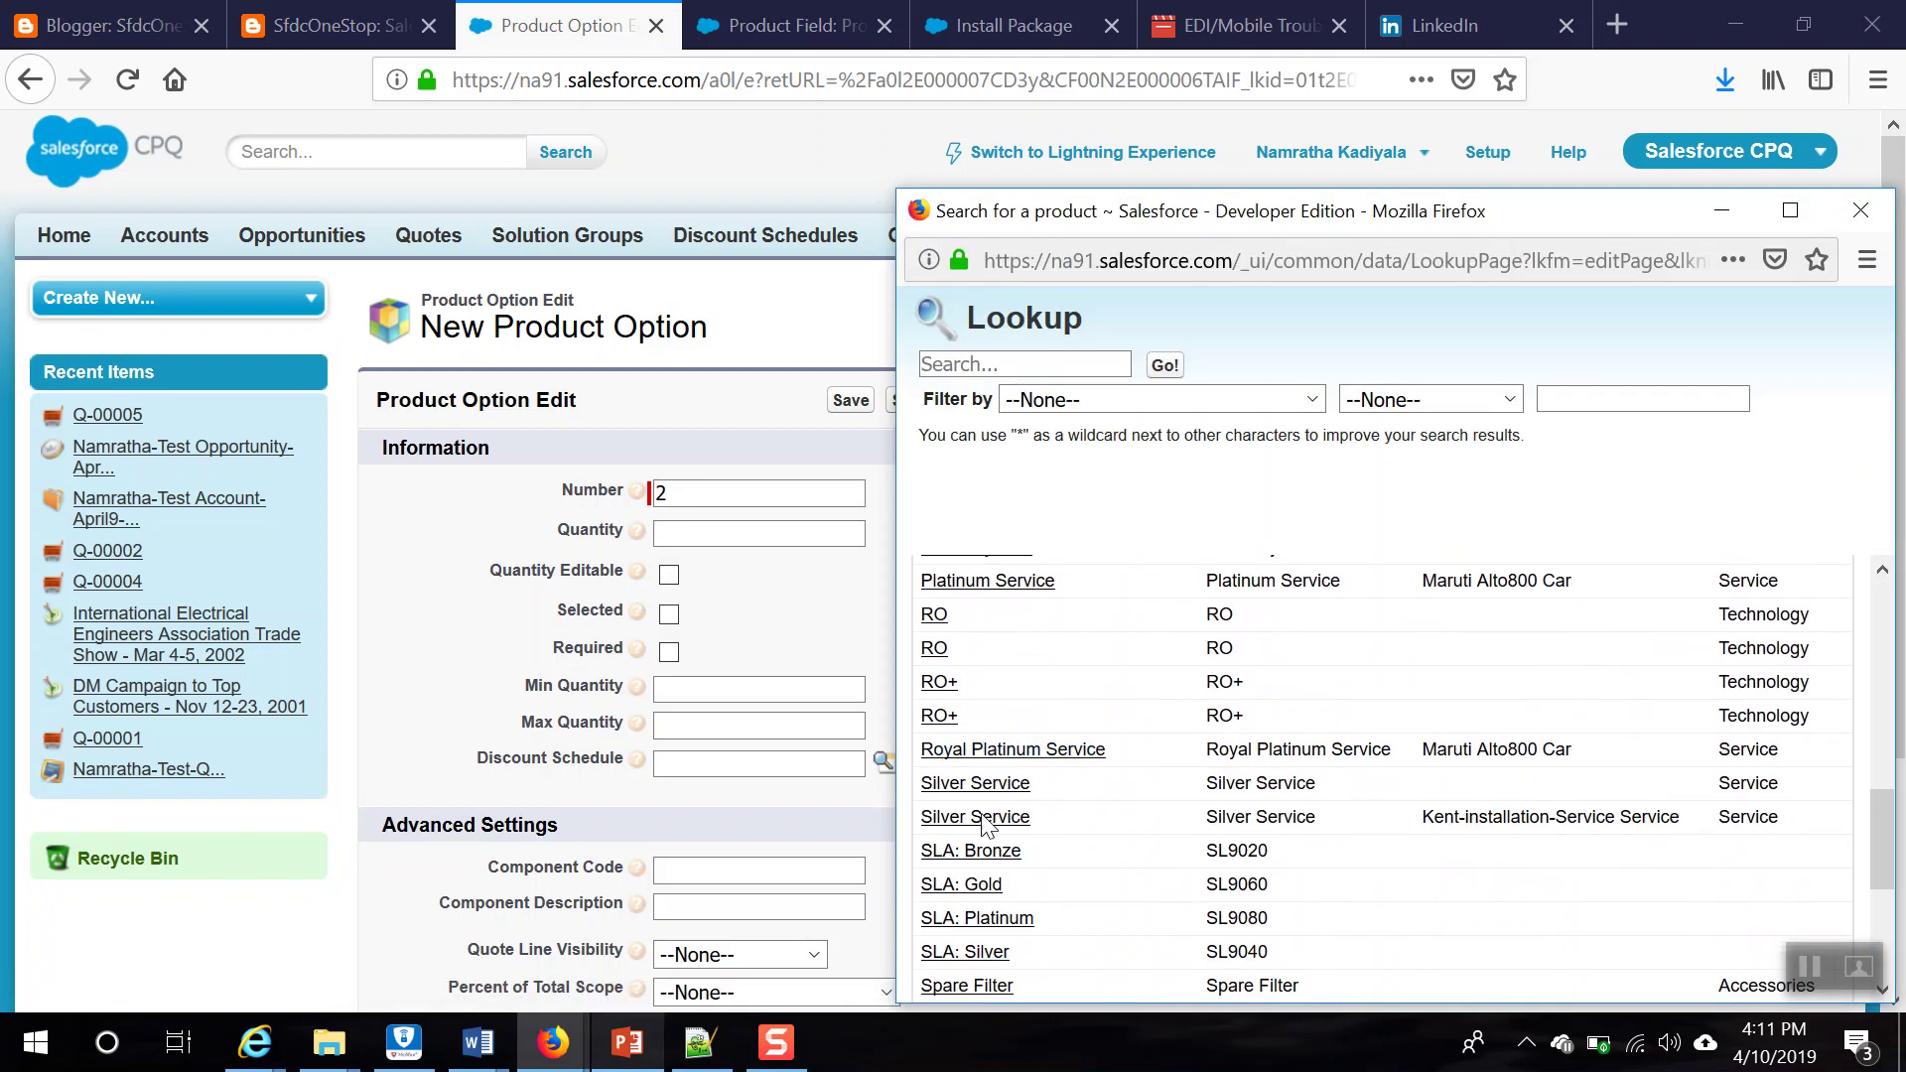
left_click(938, 651)
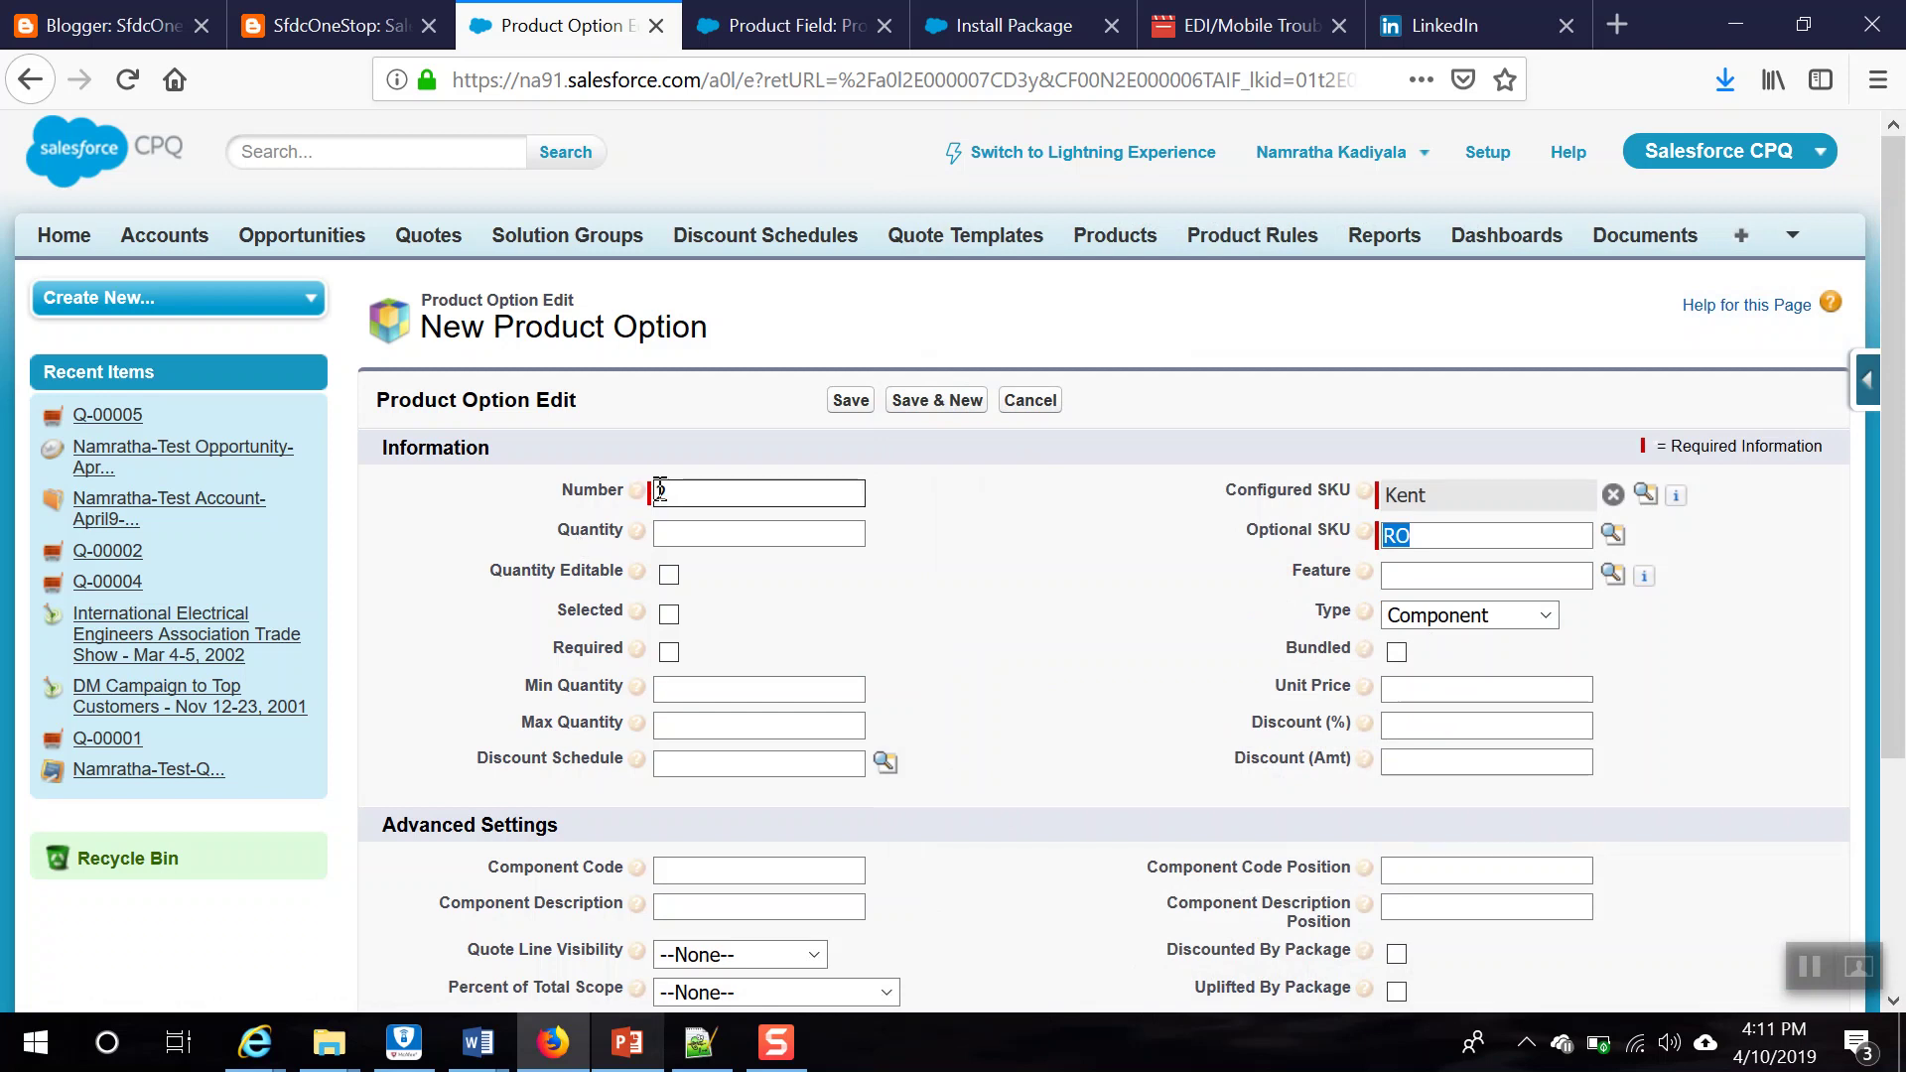
left_click(851, 400)
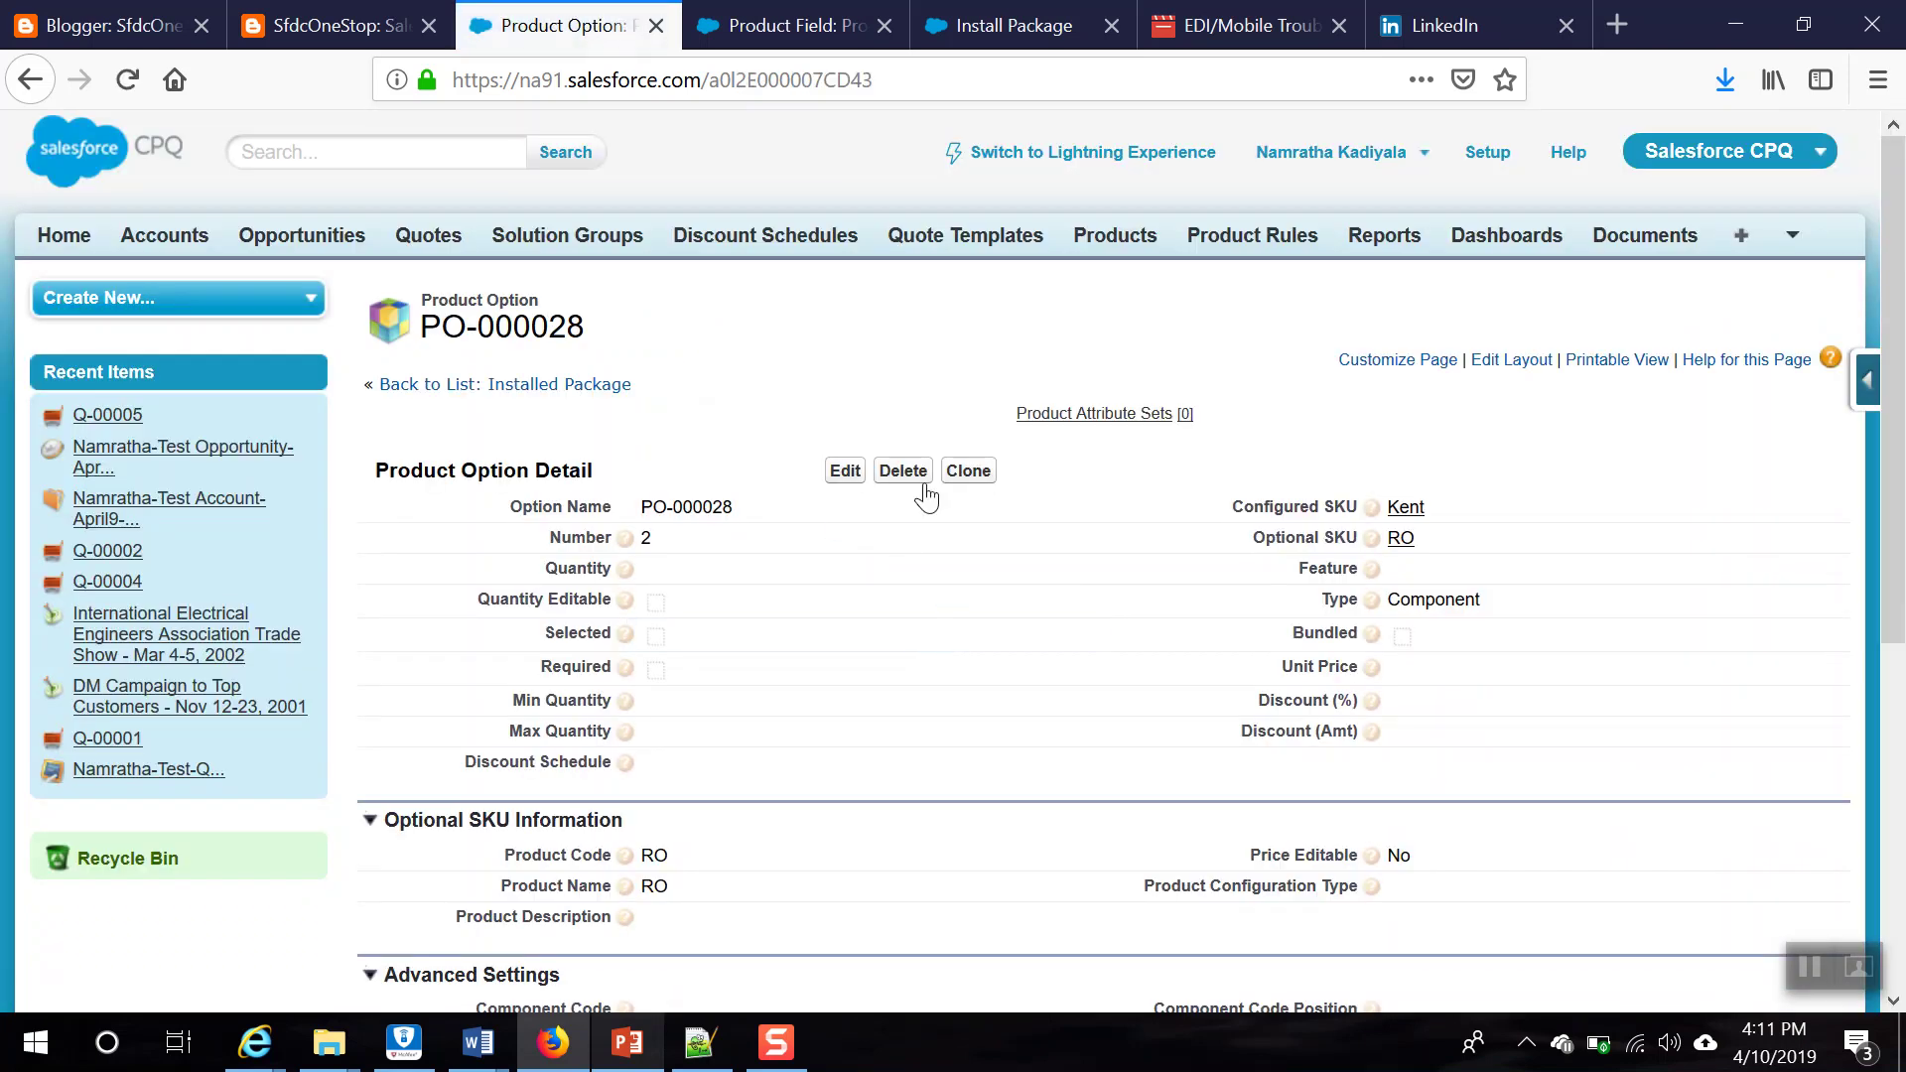
Step: Clone the RO option as number 3 with the second UV product as its optional SKU, save it, and start another option
left_click(957, 488)
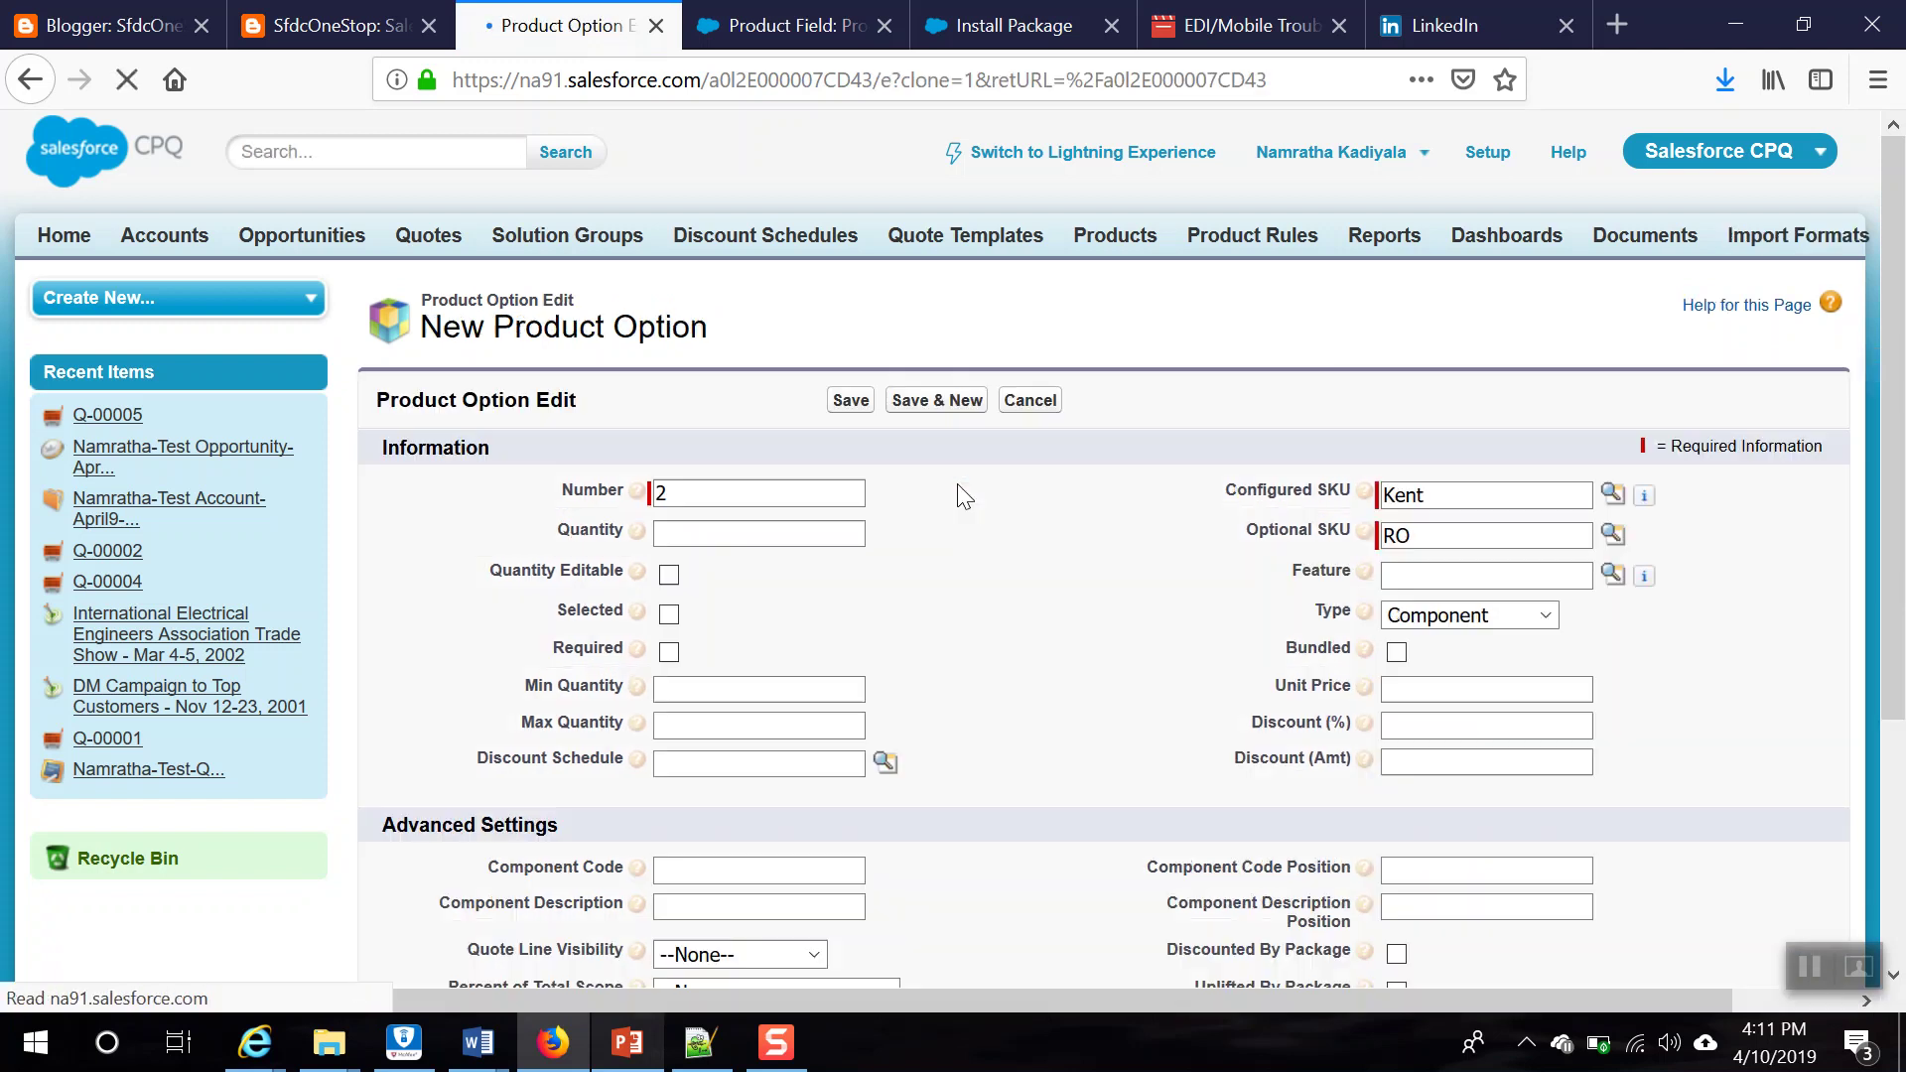
key("BackSpace")
type("3")
left_click(1468, 536)
key("ctrl+a")
type("UV")
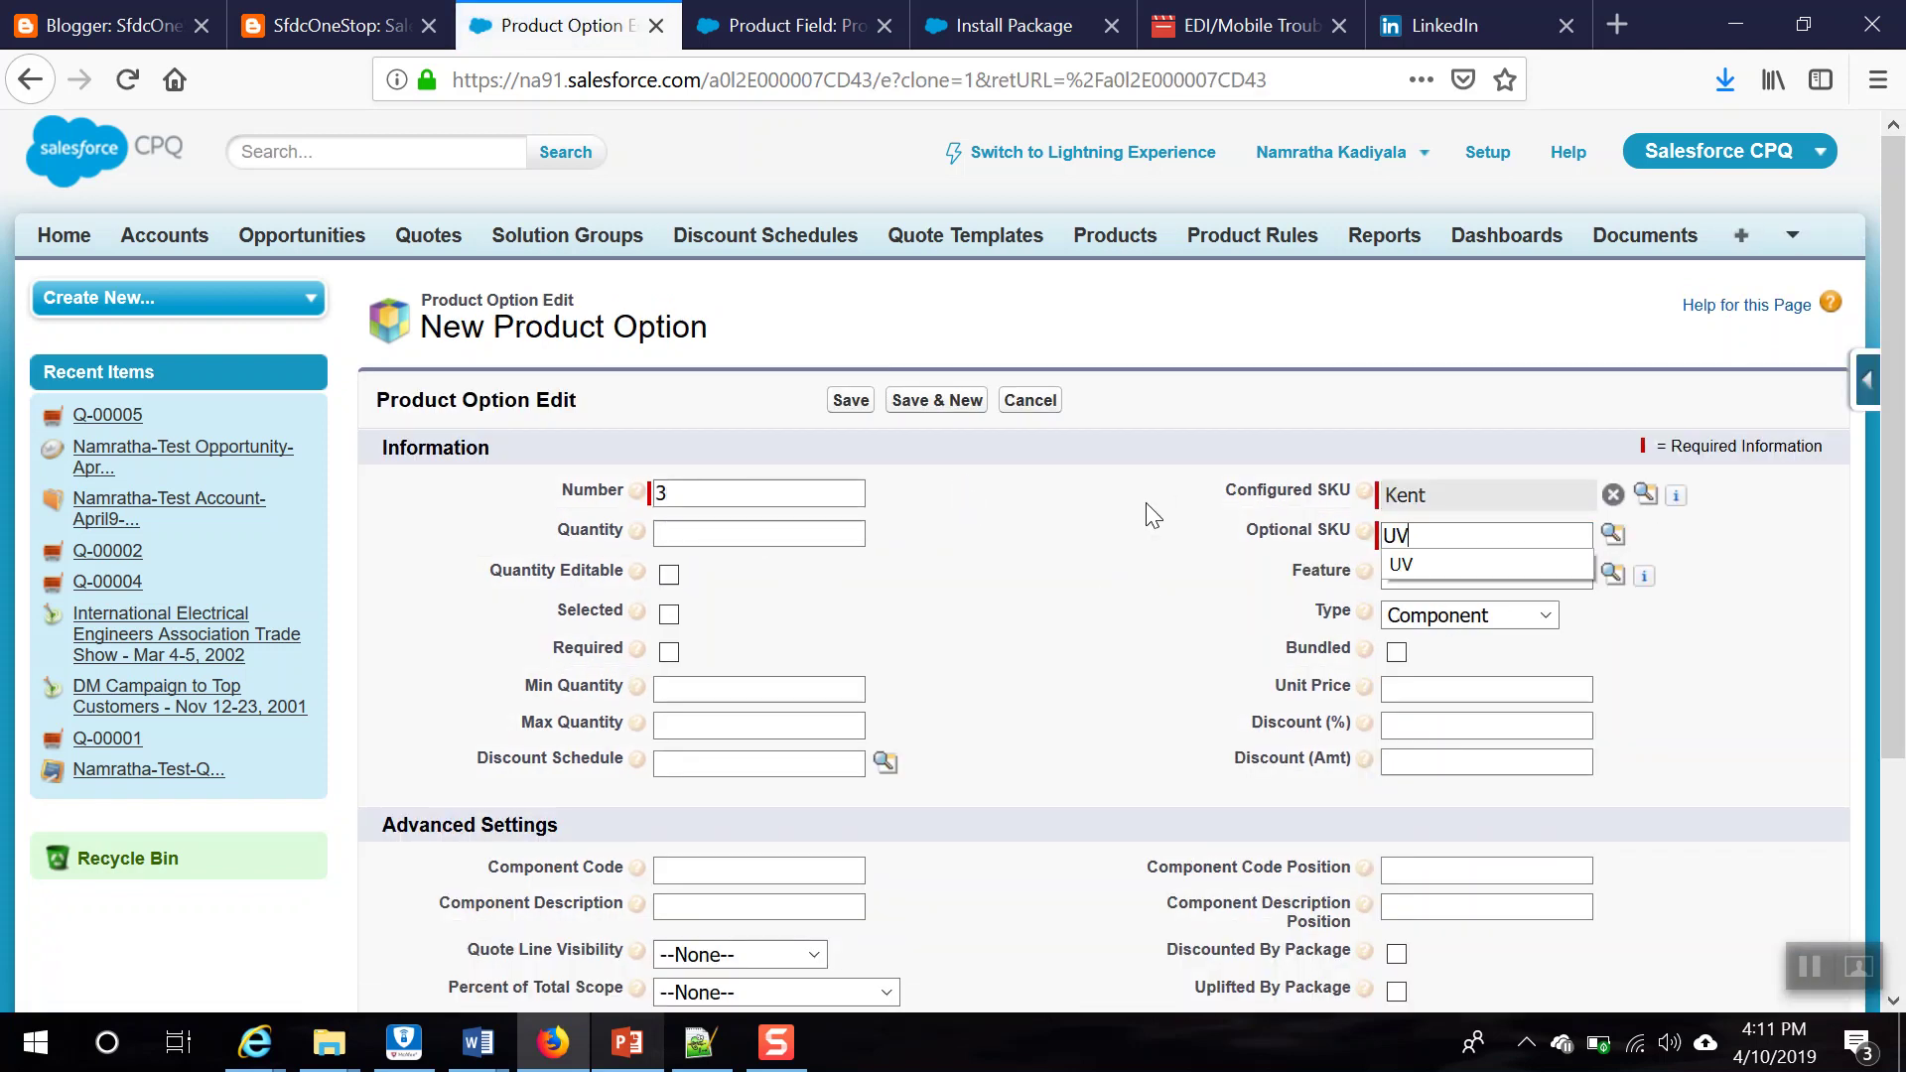
left_click(1613, 534)
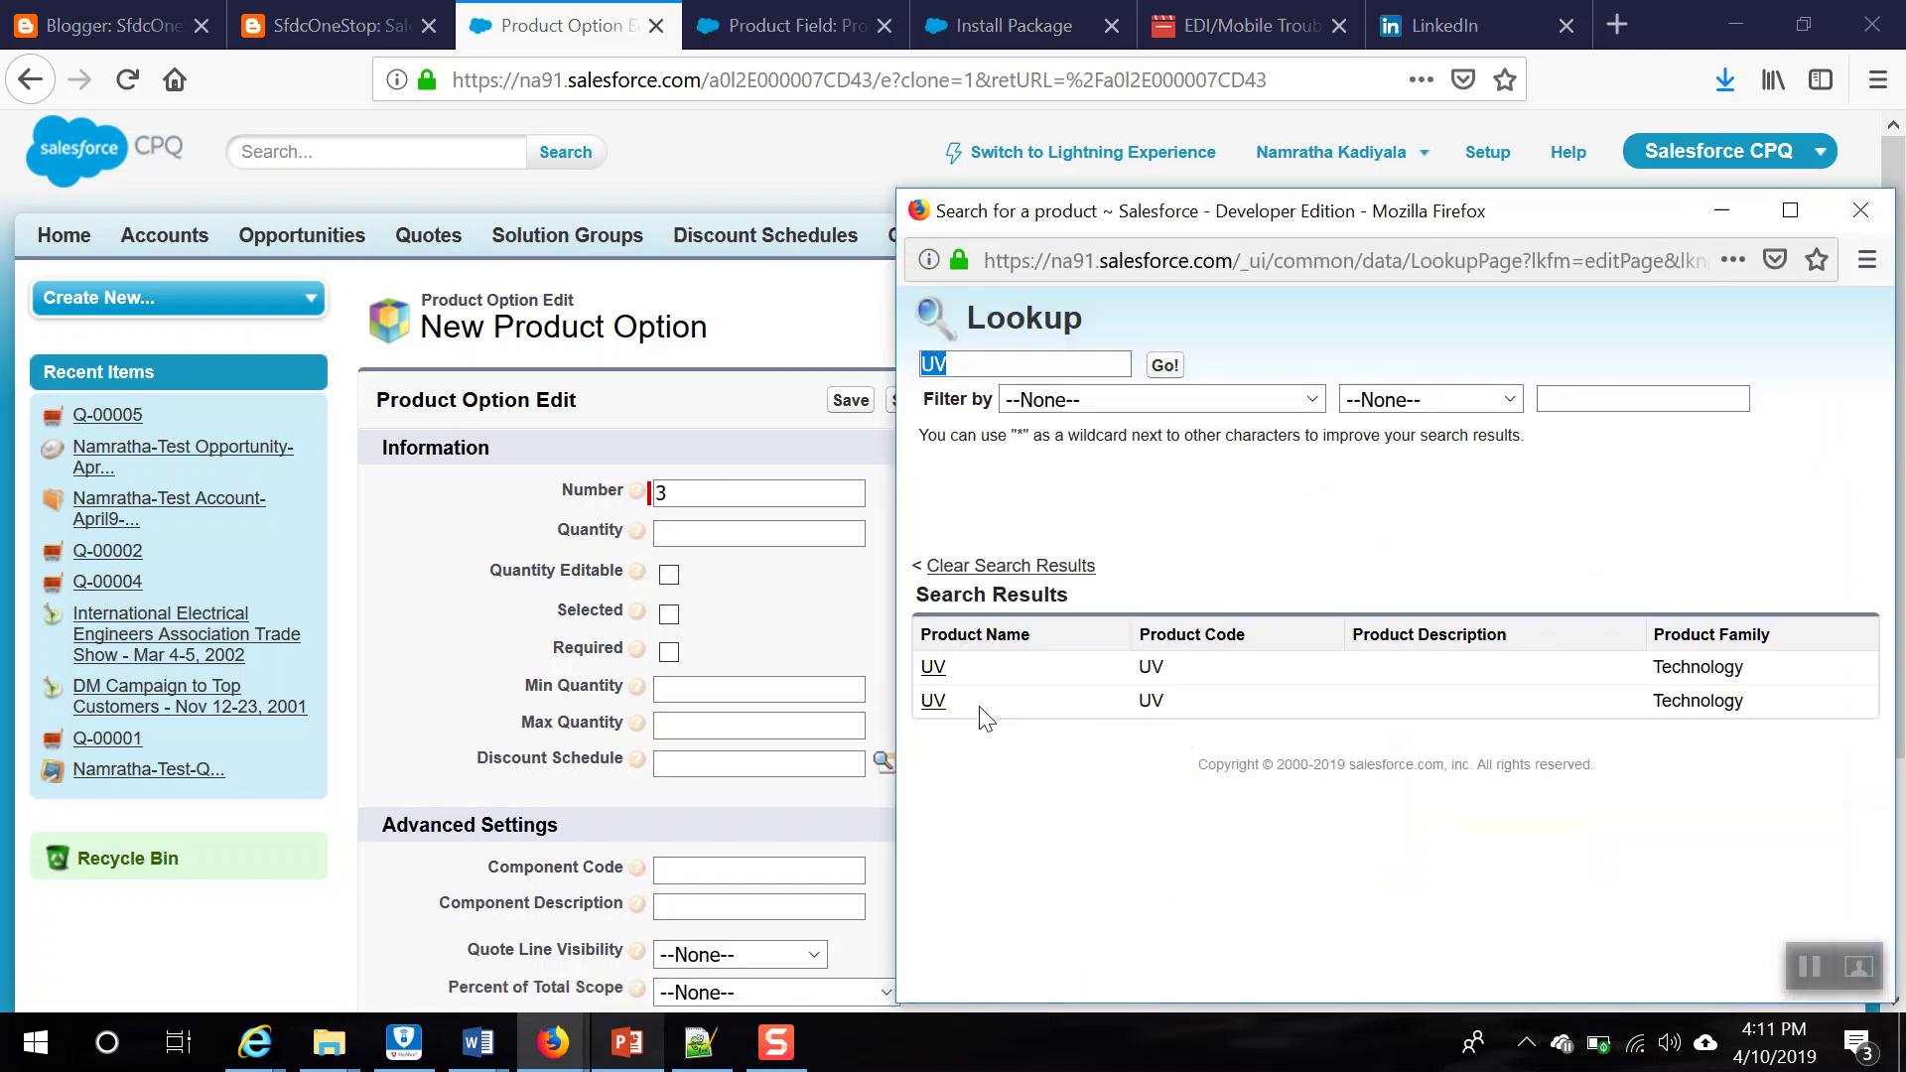
left_click(933, 699)
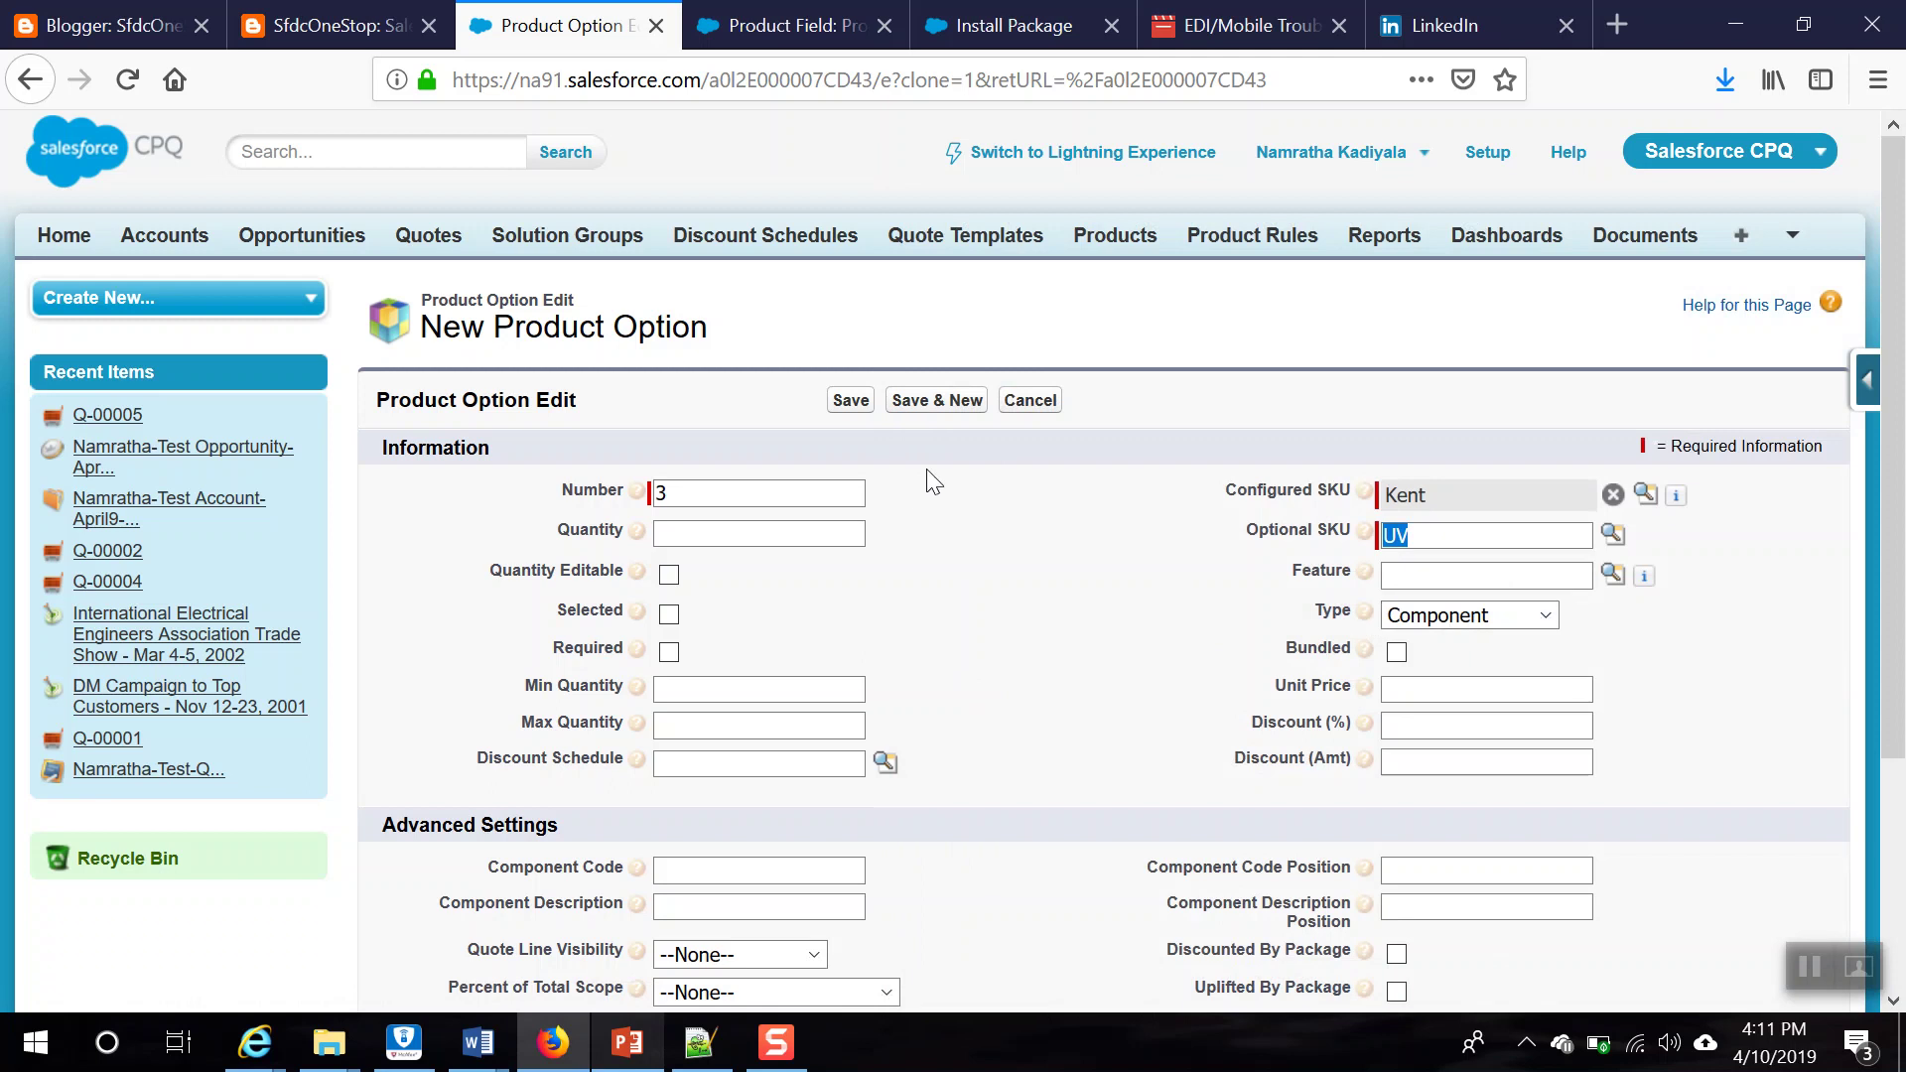
left_click(903, 403)
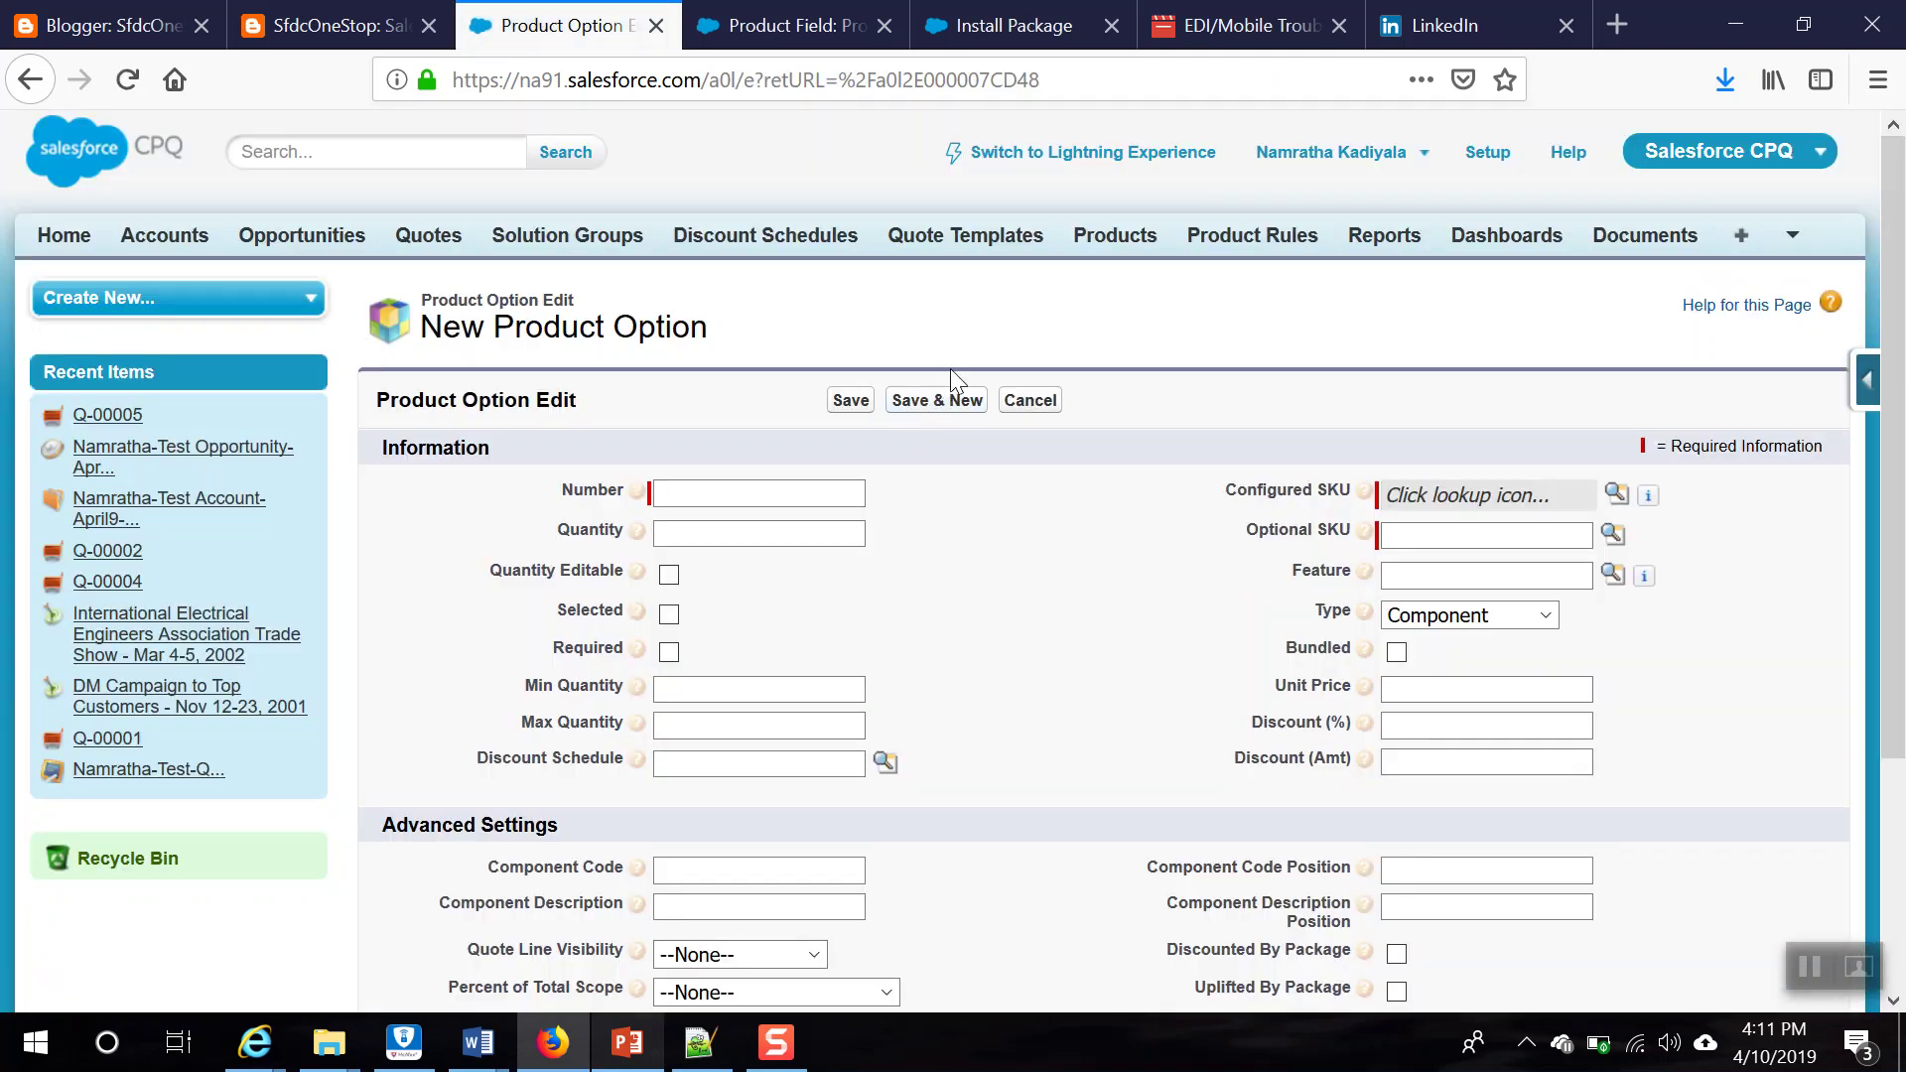
Step: Check the product list on the CPQ Demo slide in PowerPoint, and give the new option number 1 with Kent as configured SKU
key("alt+Tab")
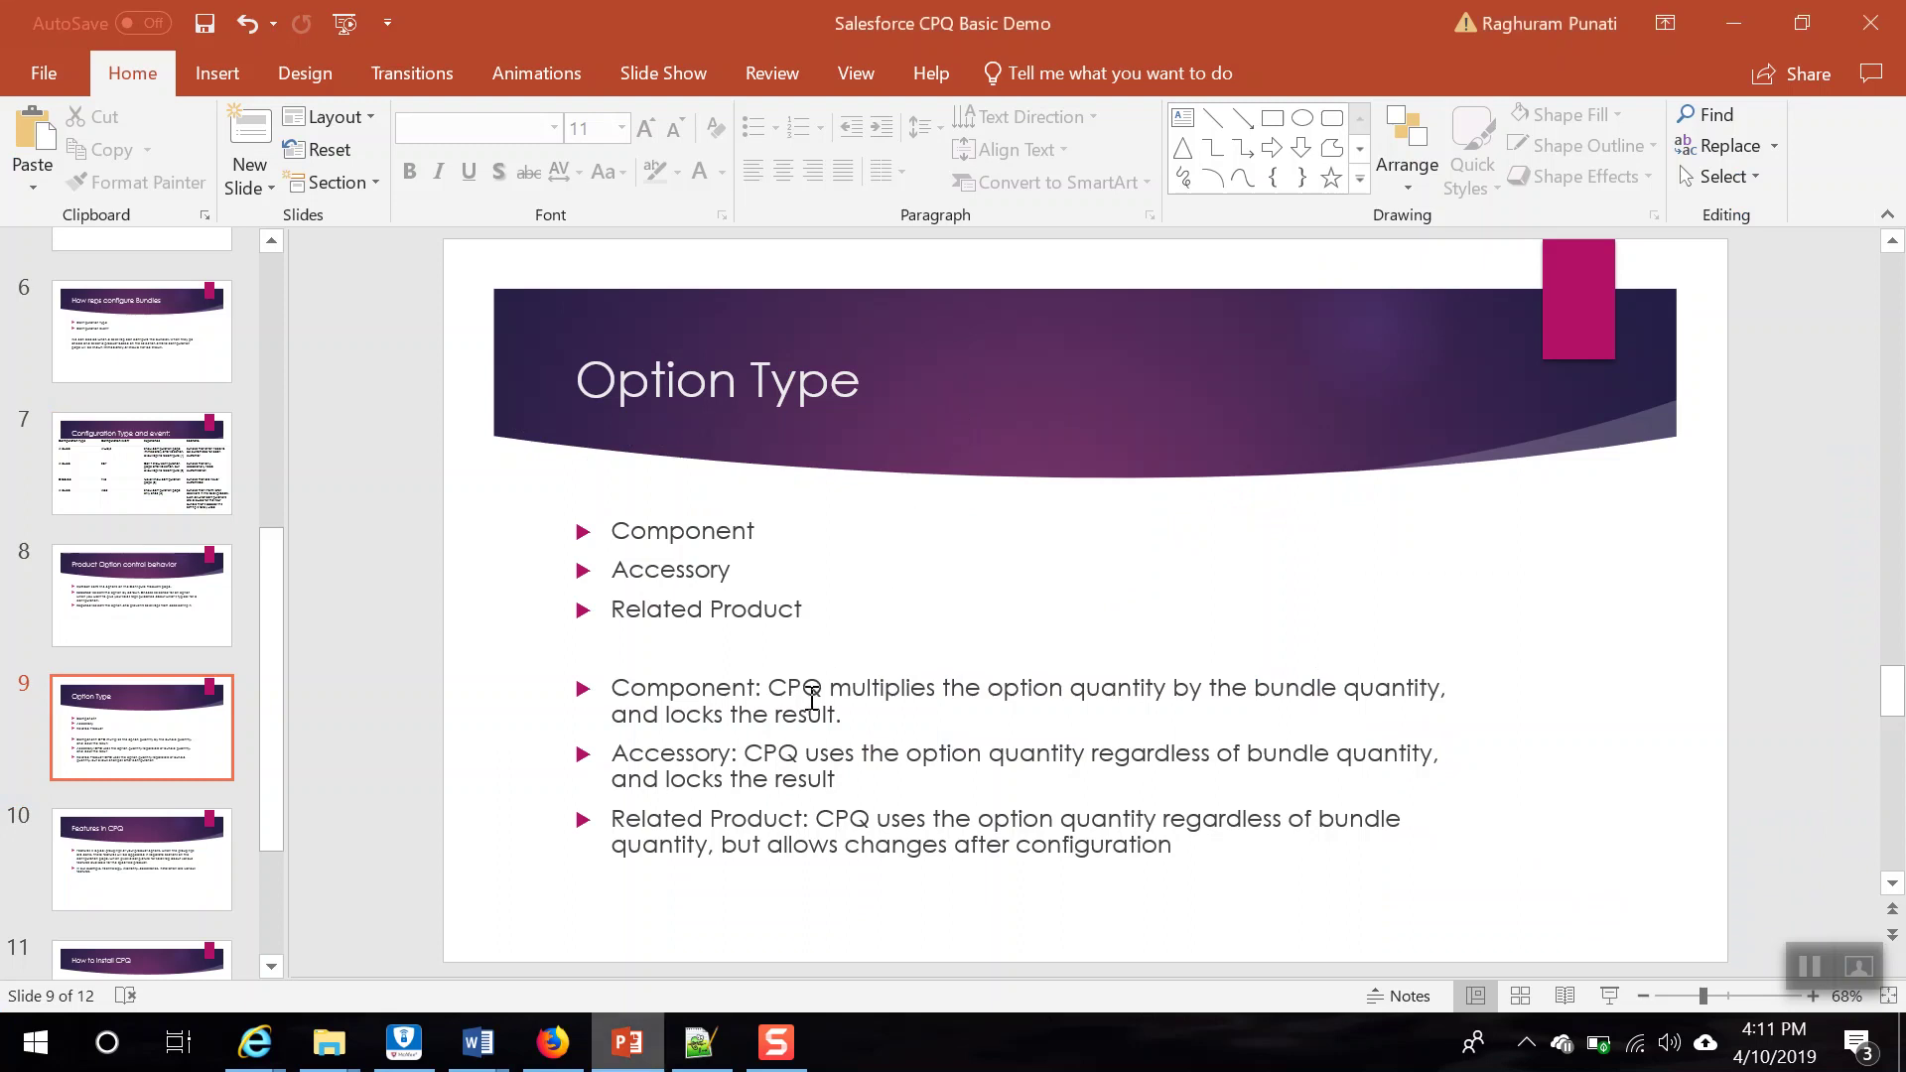
key("Down")
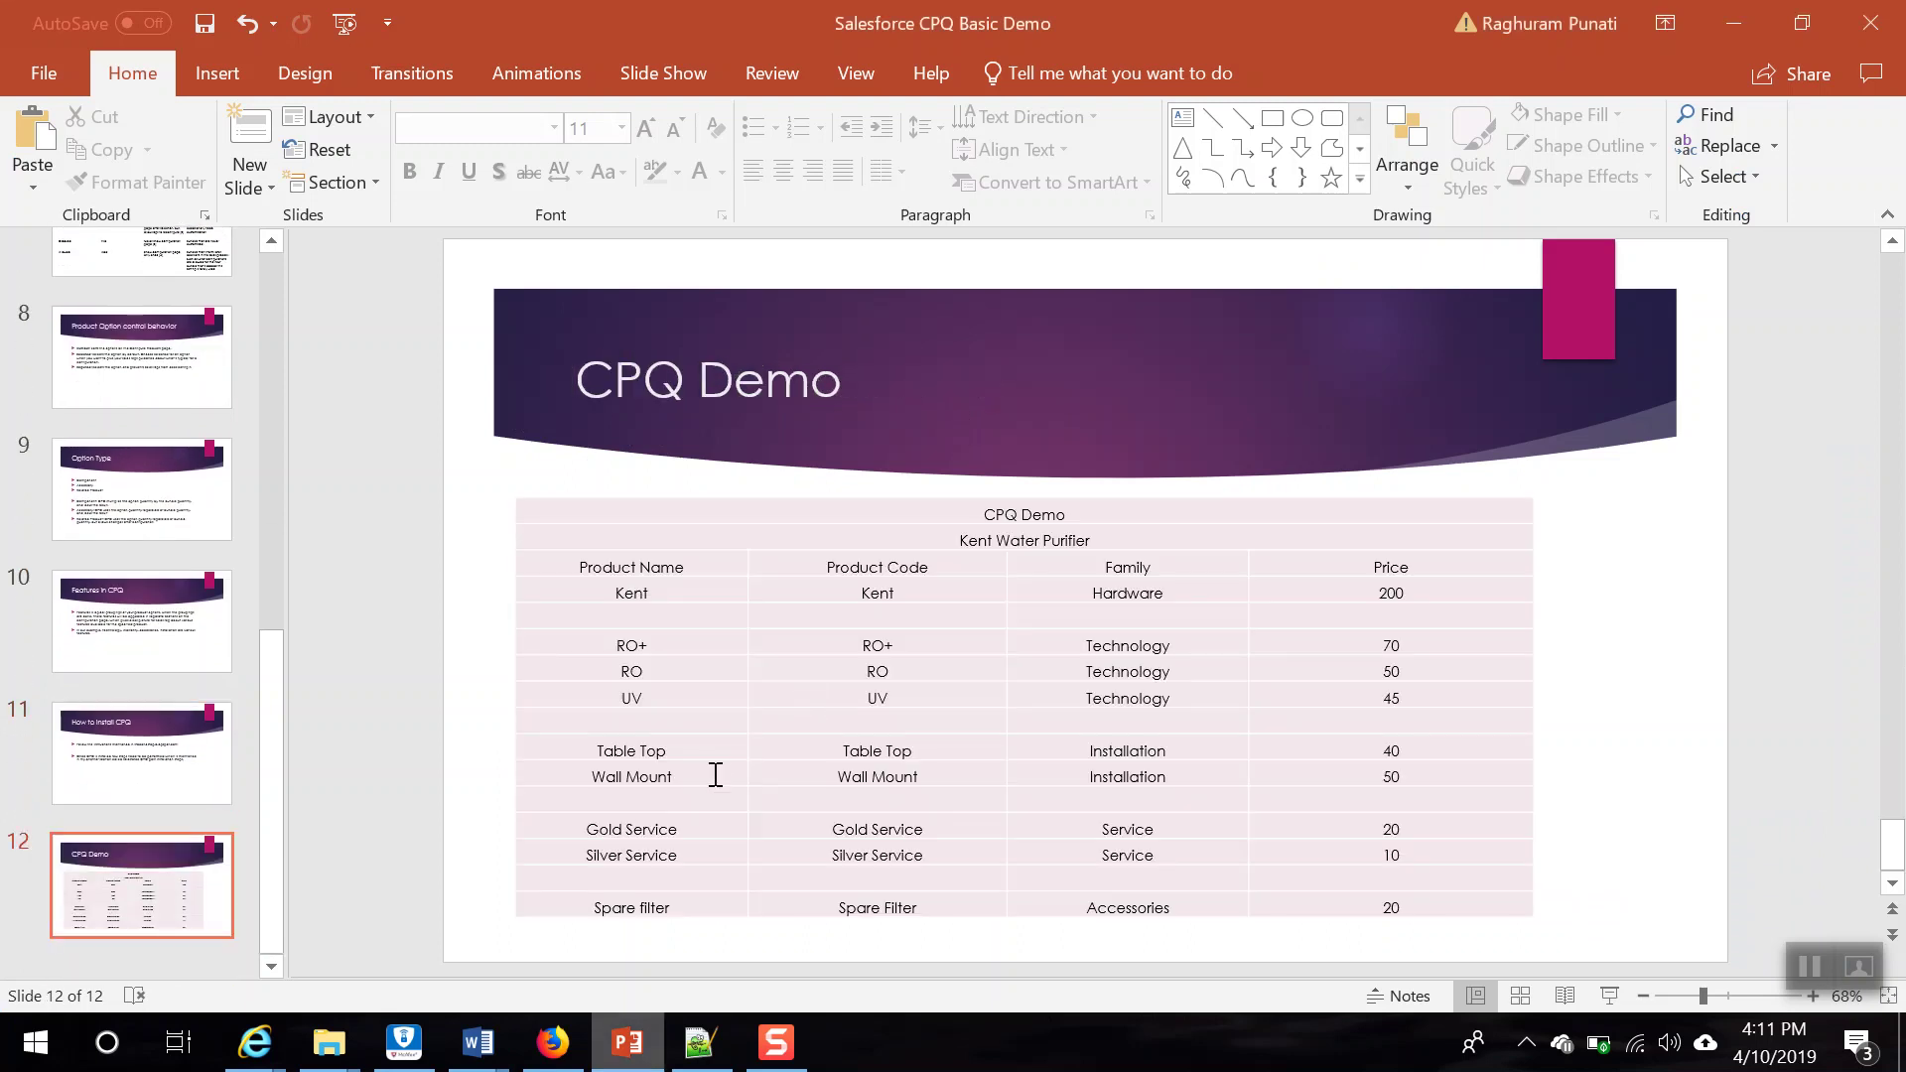
key("alt+Tab")
left_click(761, 494)
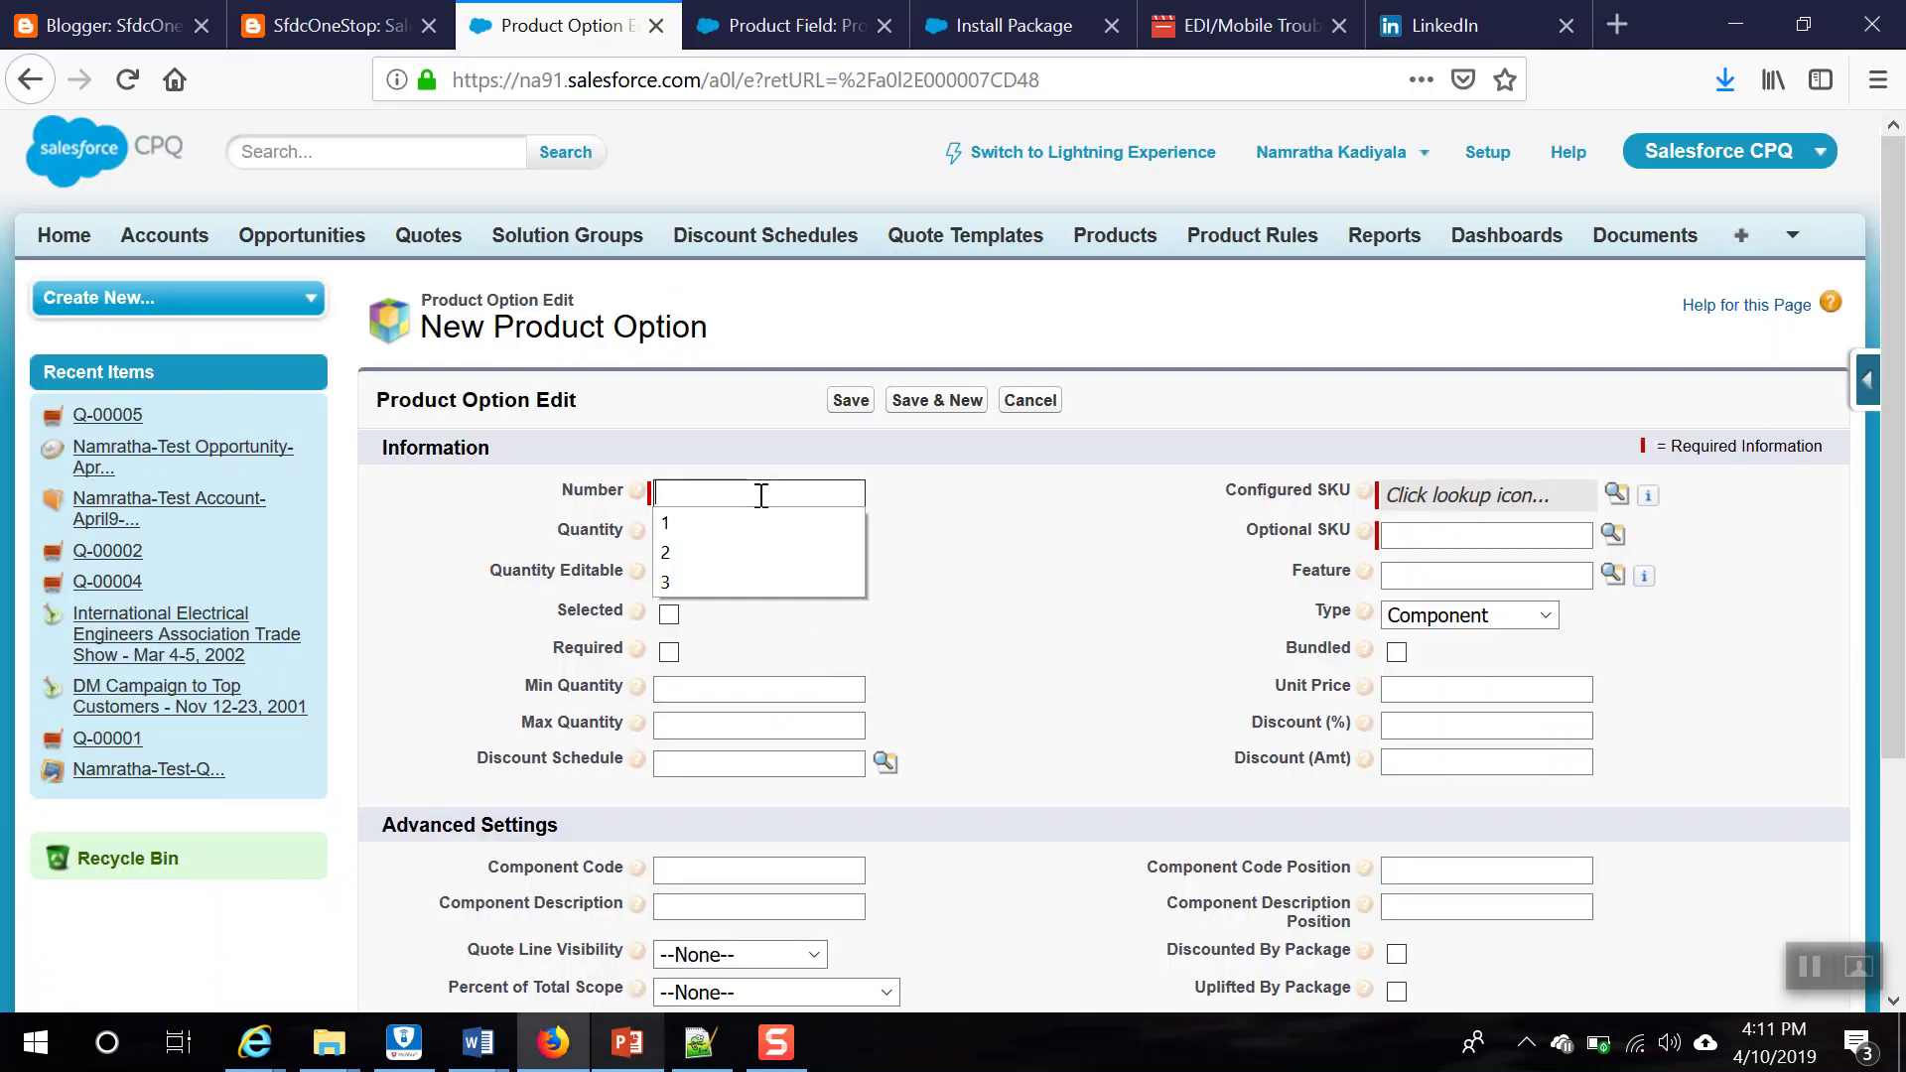
type("1")
left_click(1068, 503)
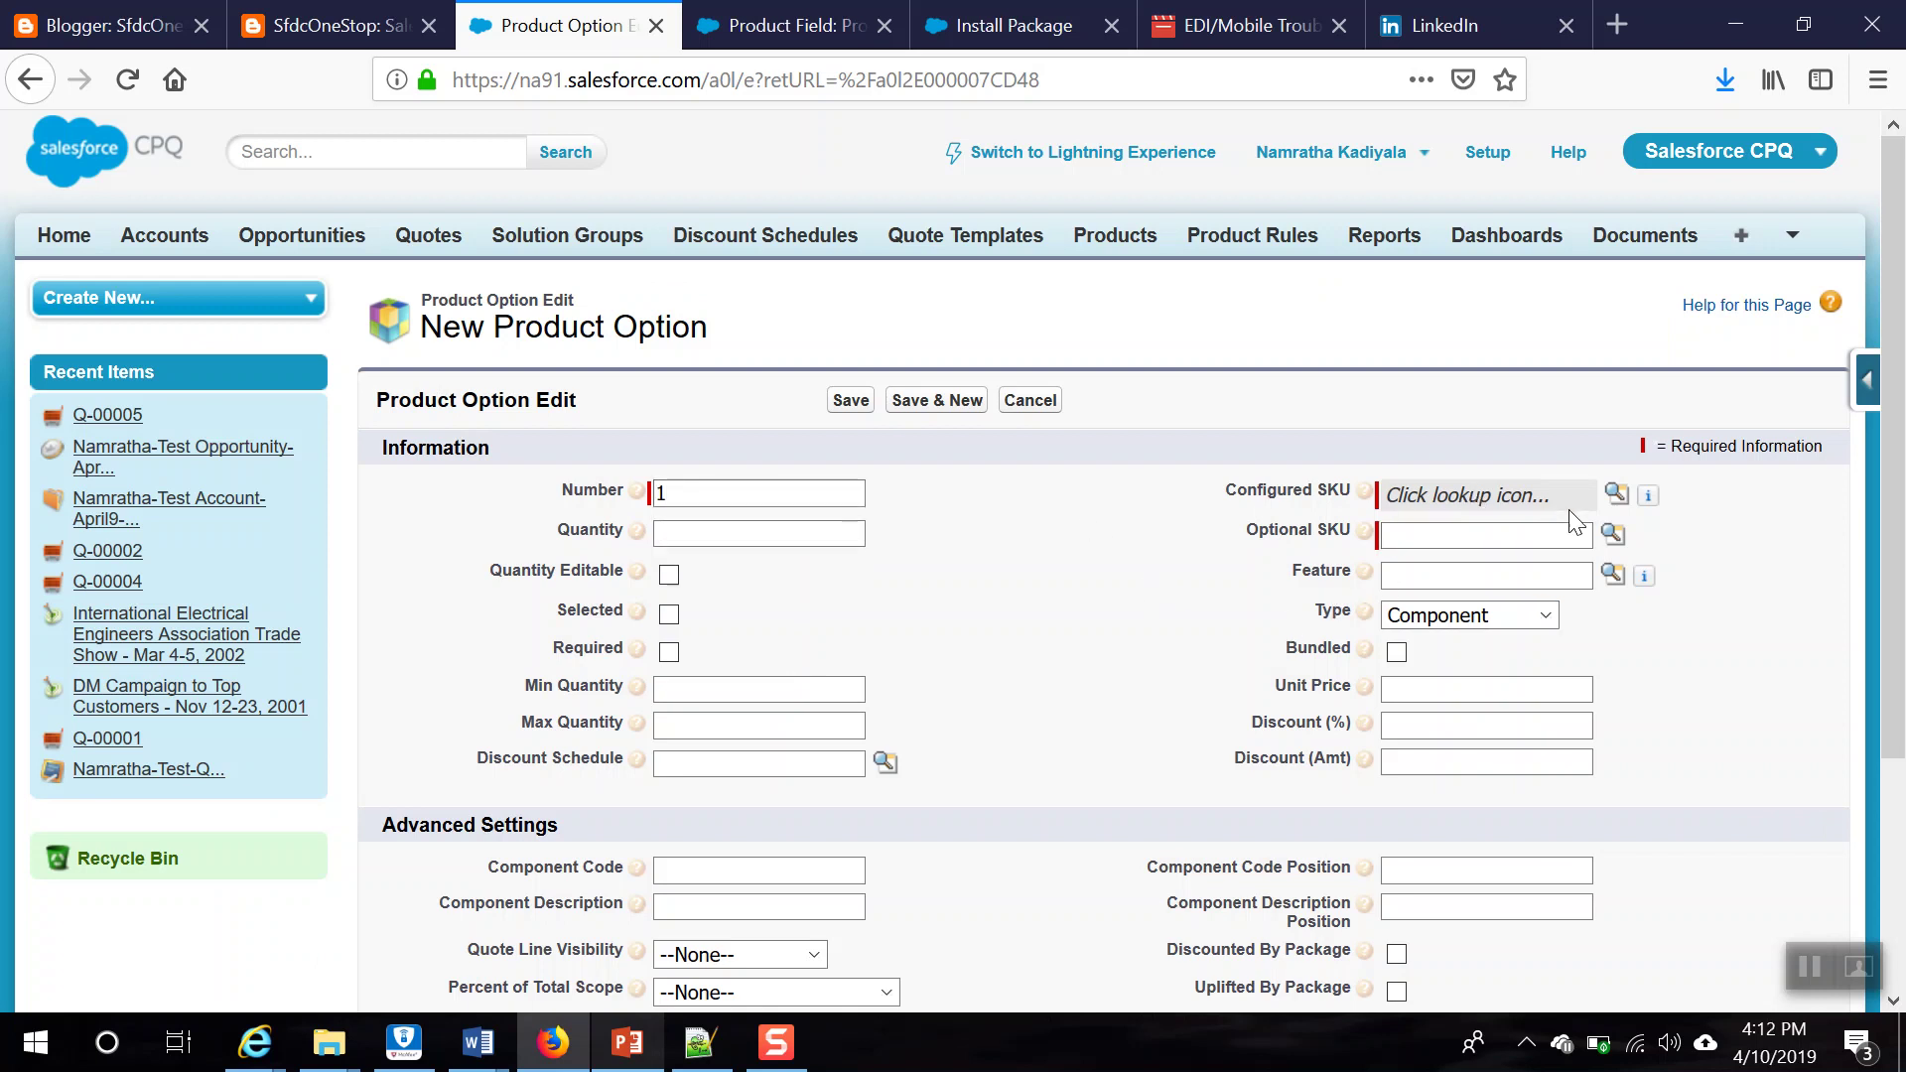
left_click(1615, 496)
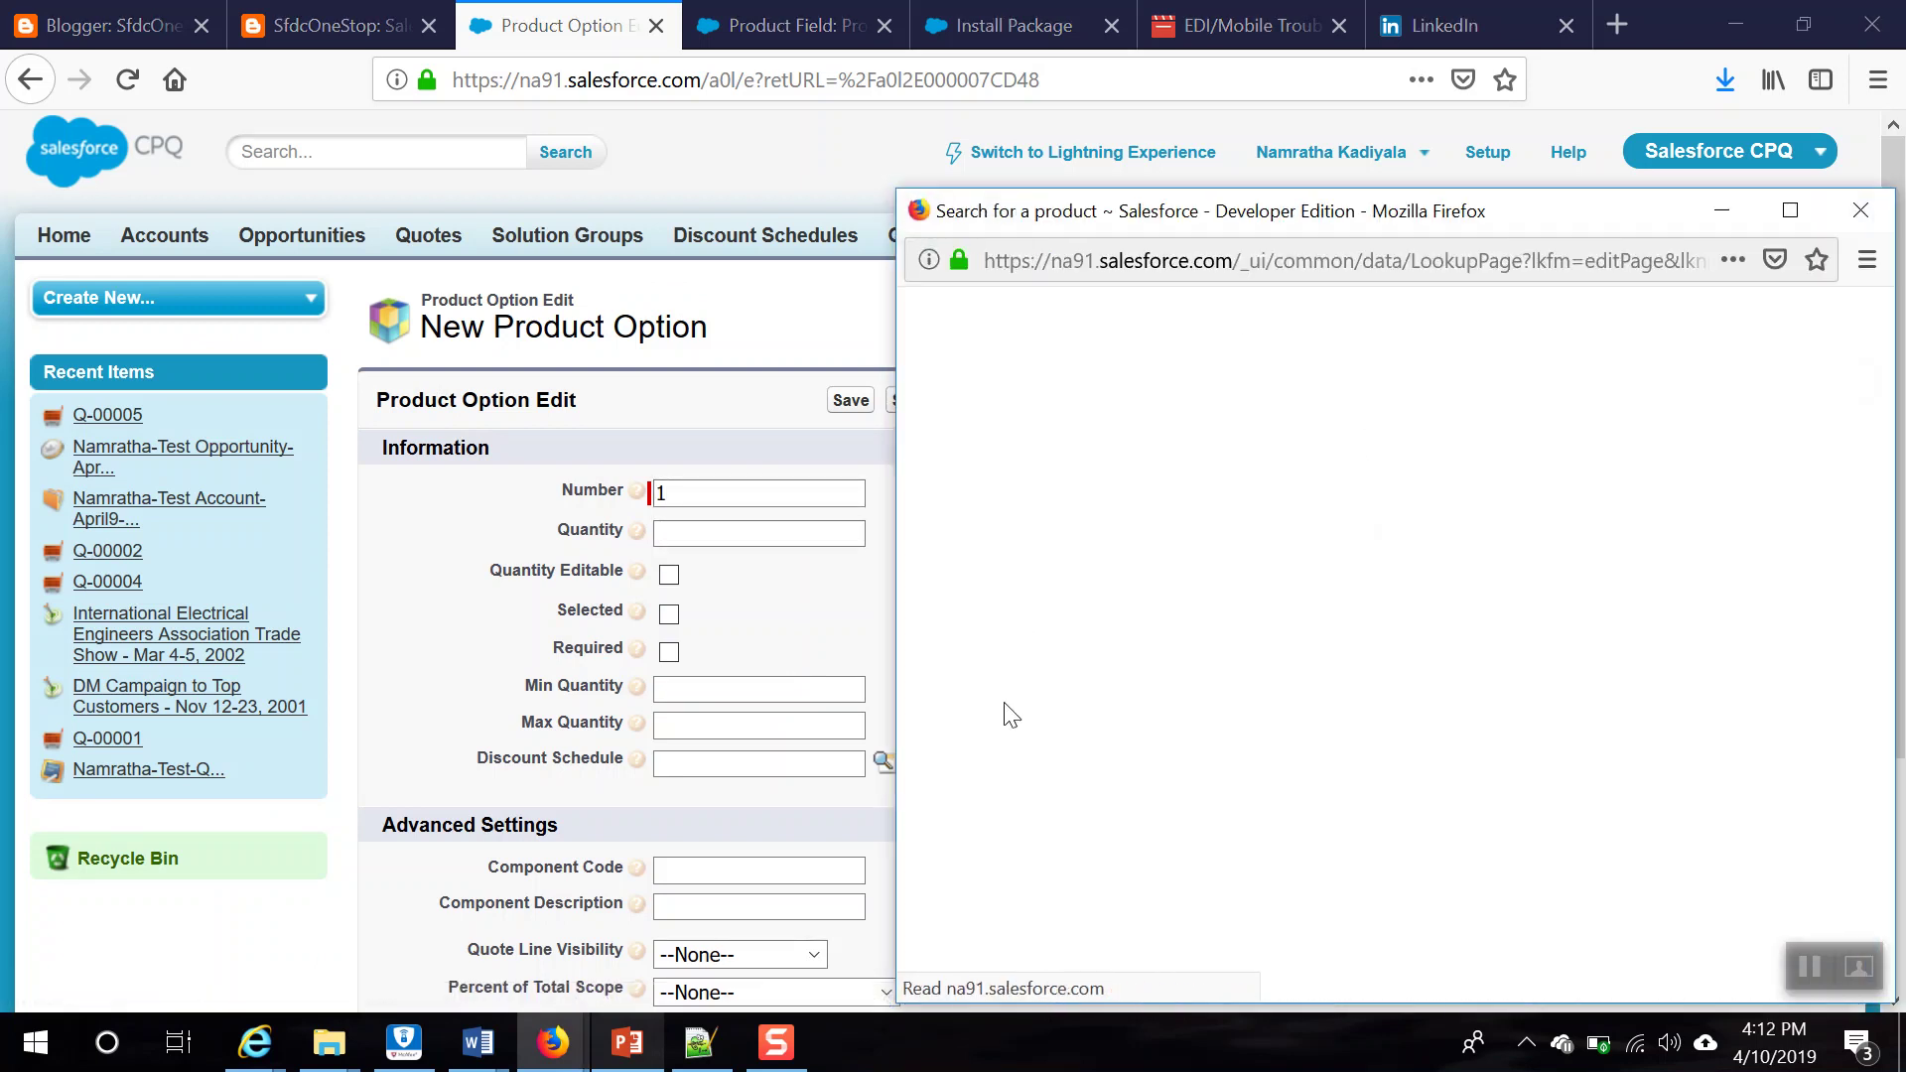
scroll(987, 706, "down", 10)
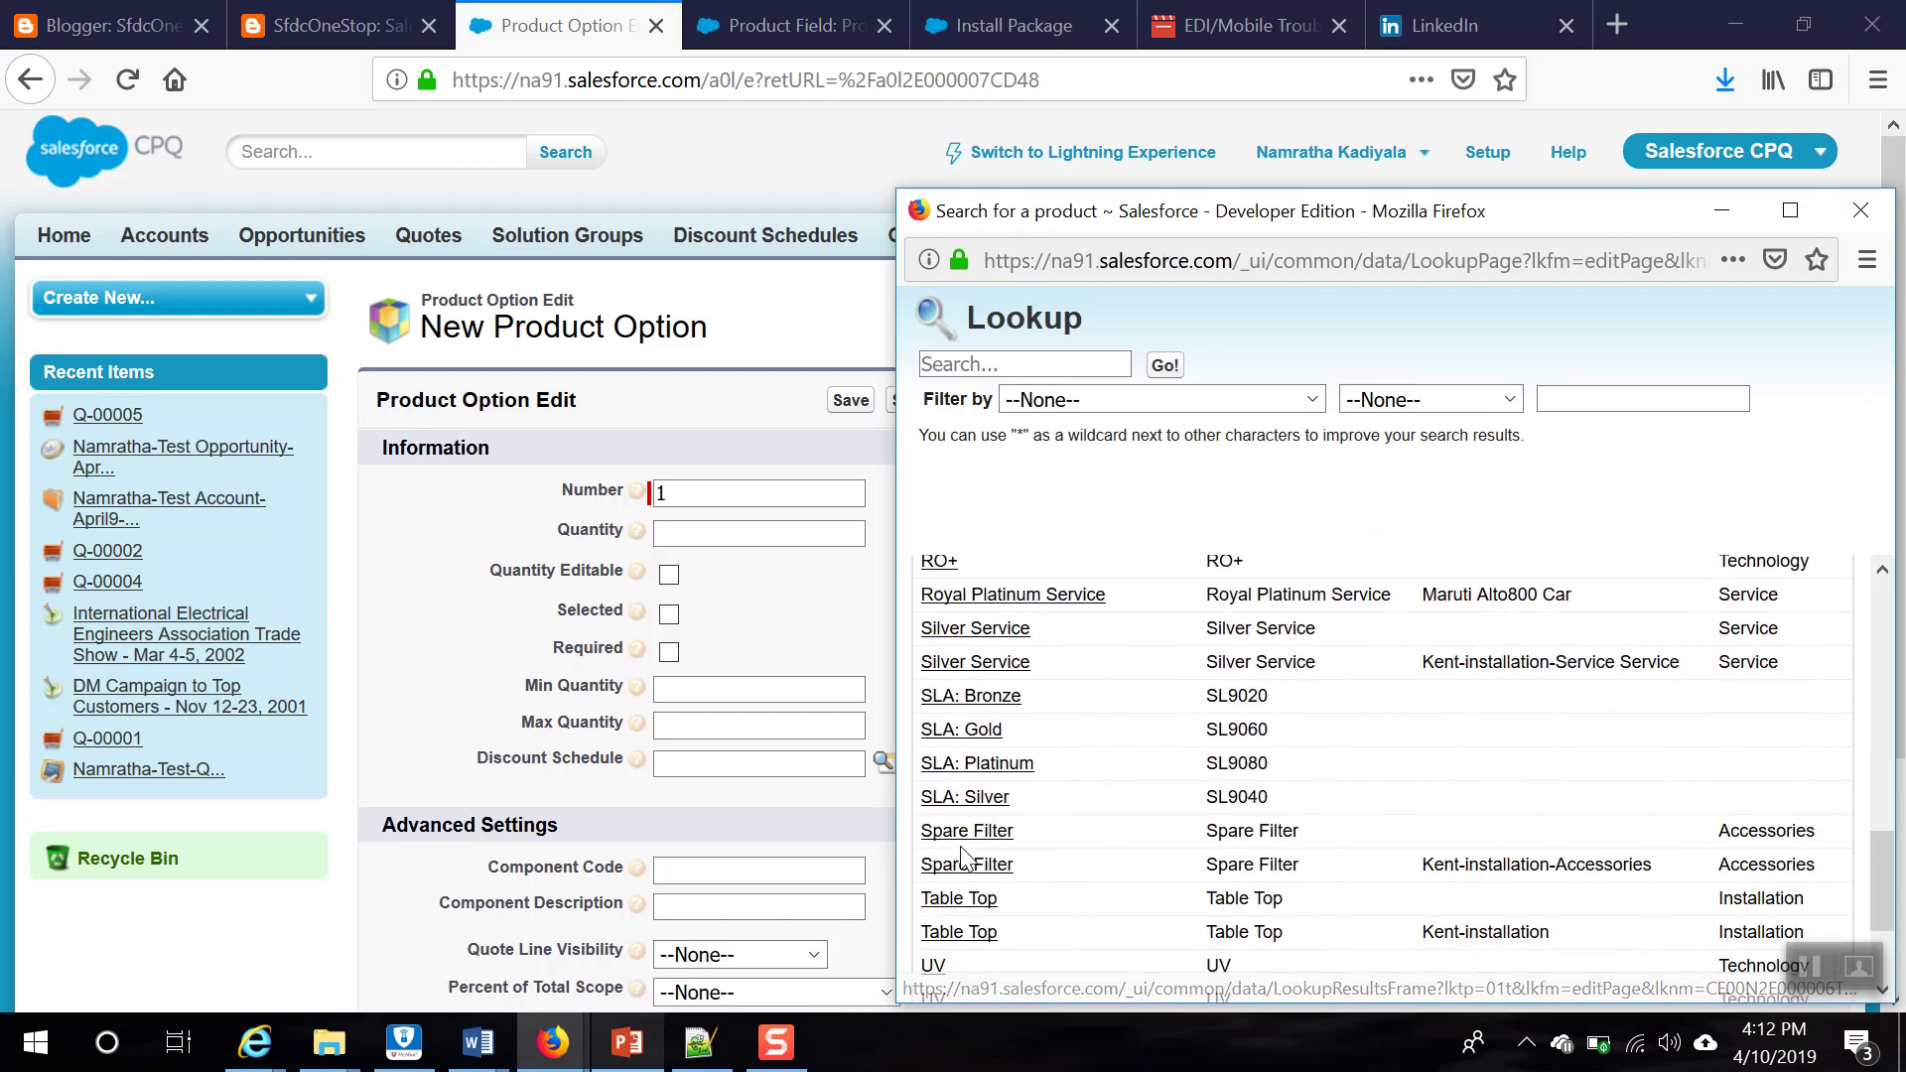
scroll(943, 839, "up", 3)
left_click(938, 633)
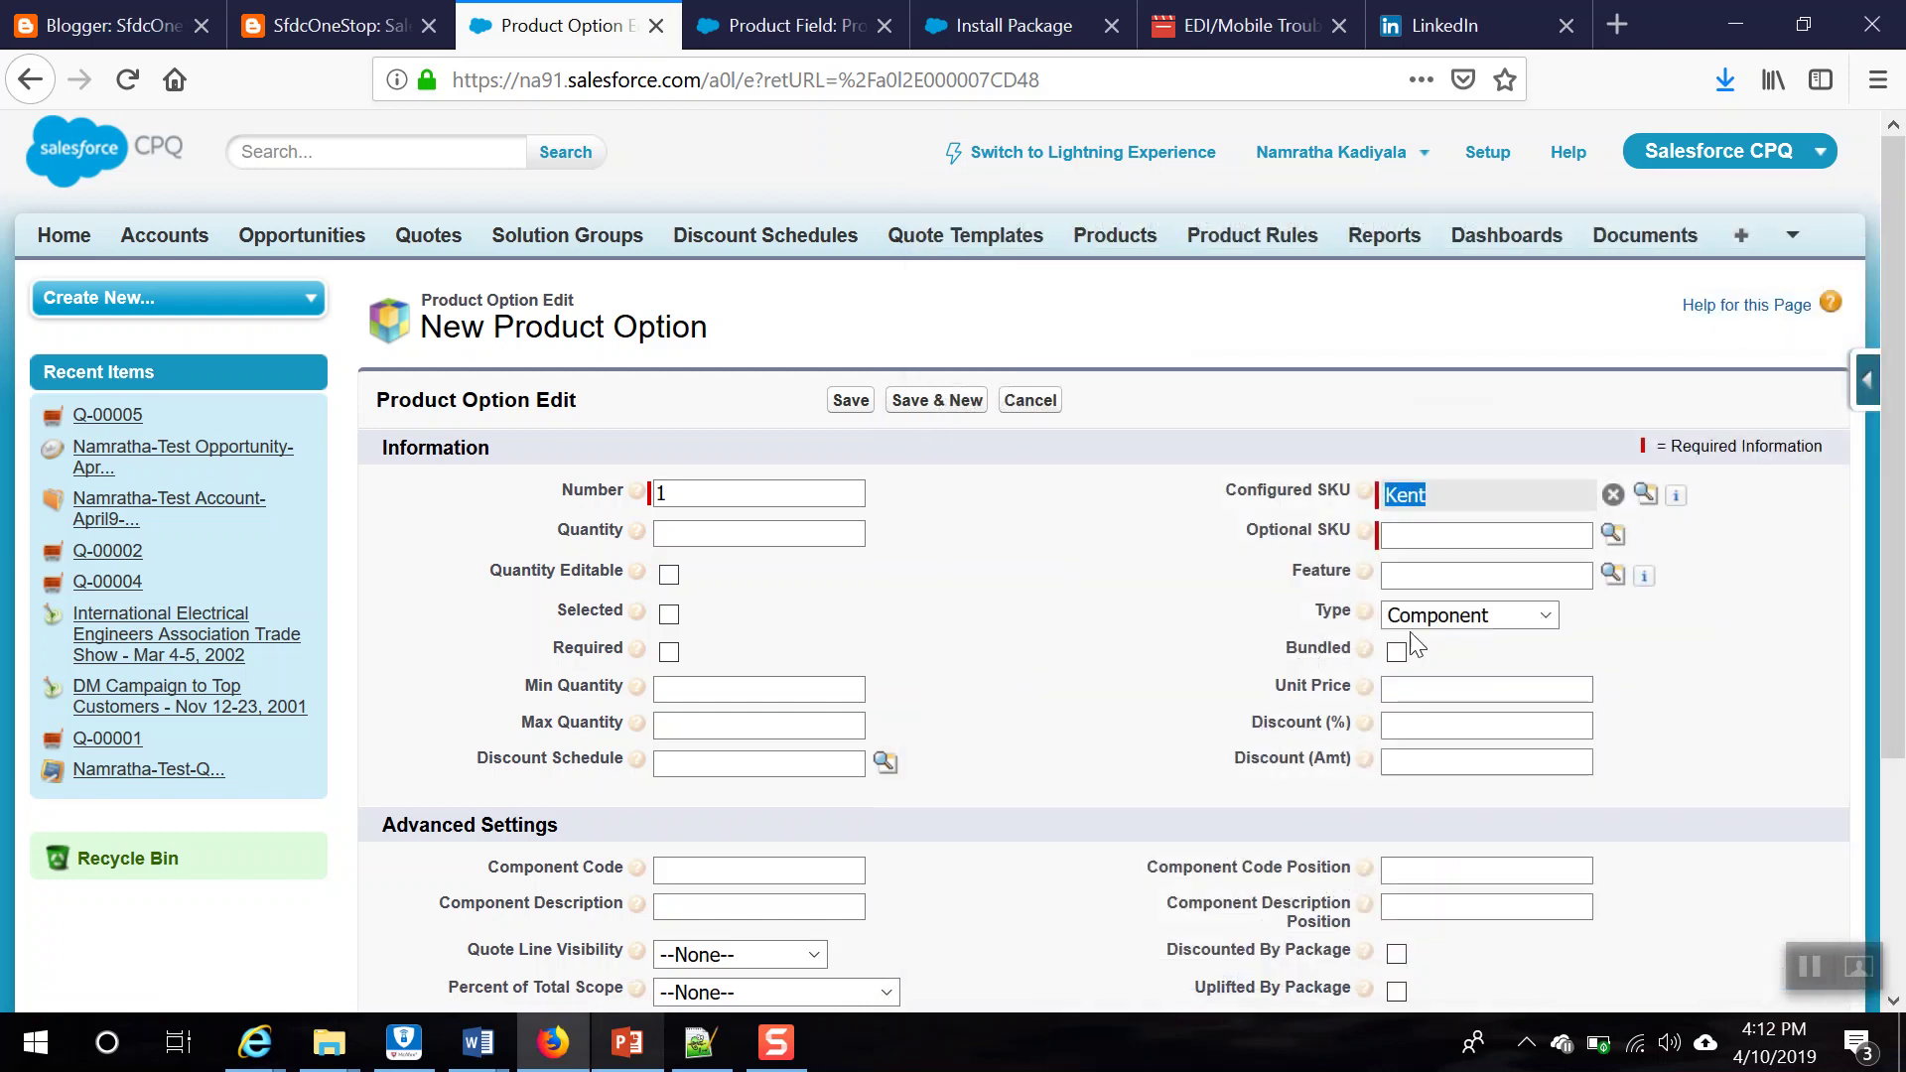
Step: Set the Wall Mount product described as Kent-installation-wall mount as the optional SKU and save the option
left_click(1614, 536)
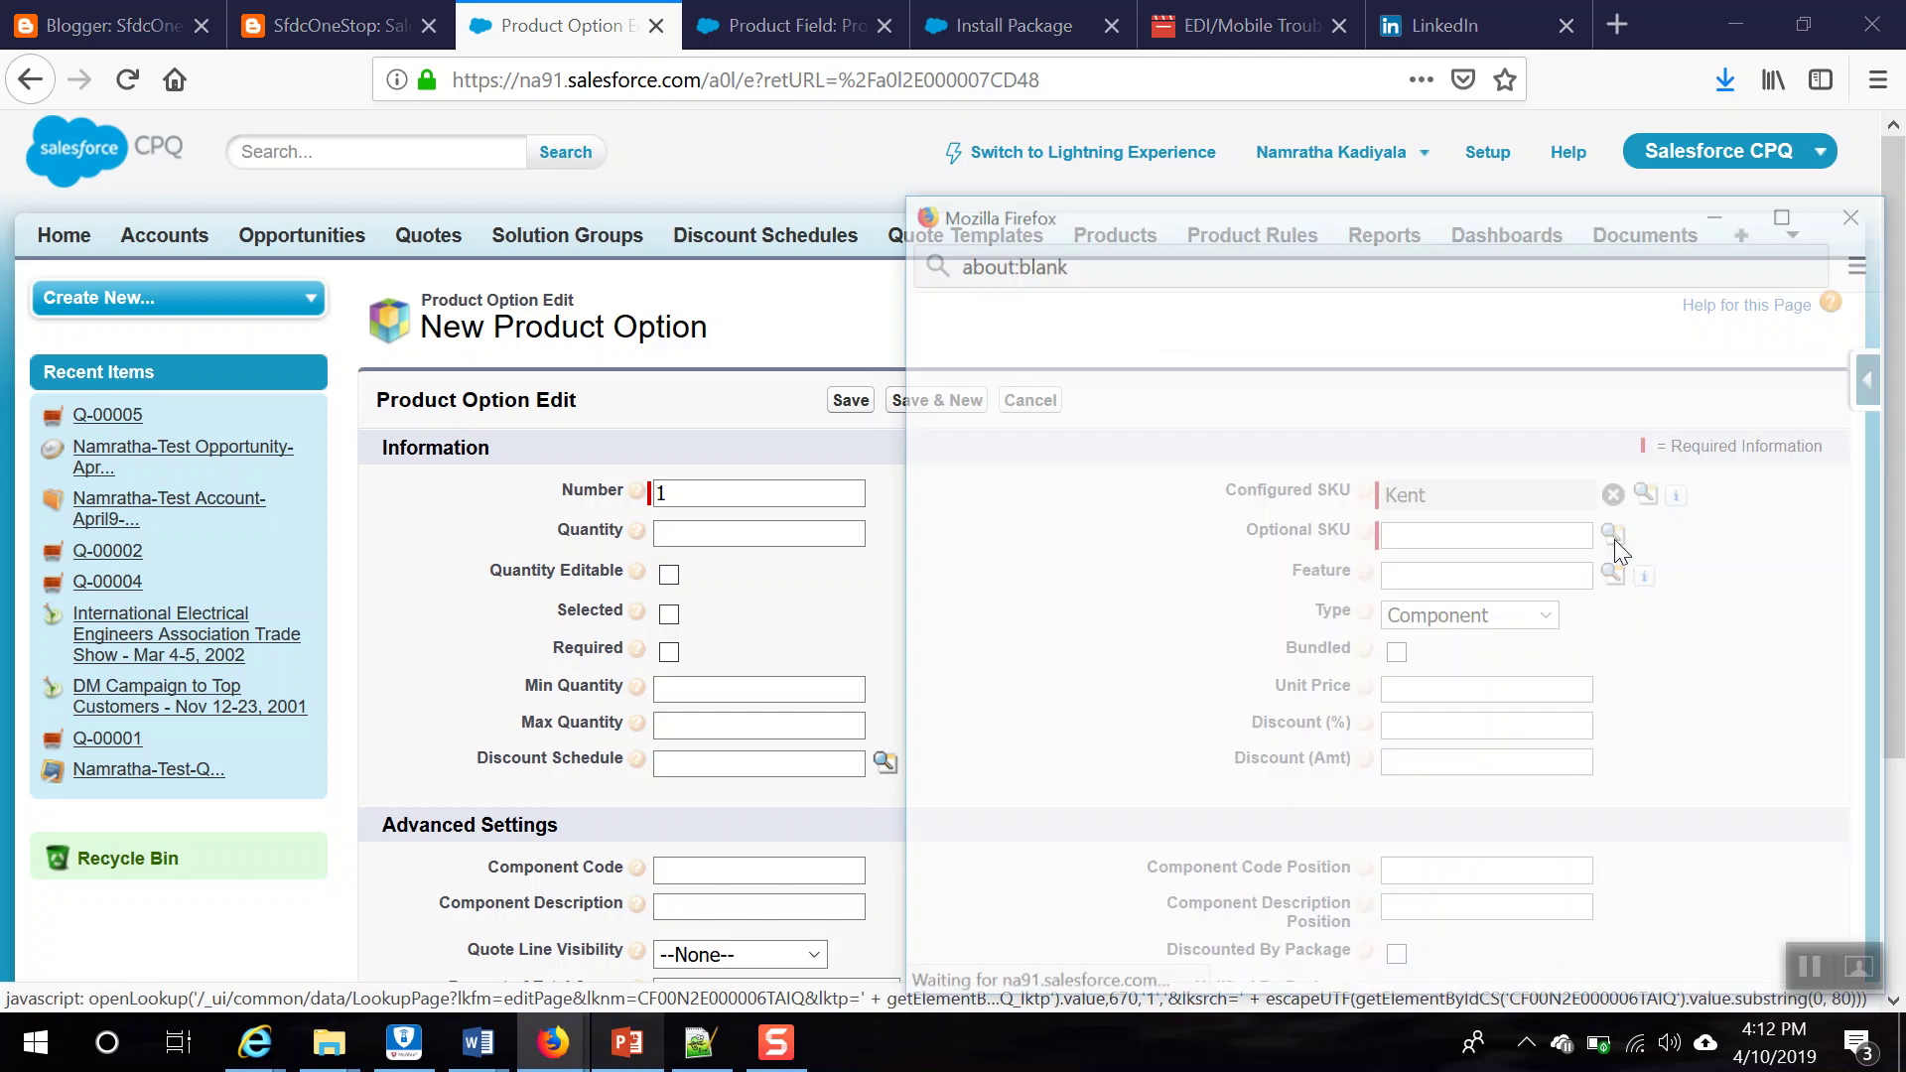
scroll(968, 894, "down", 8)
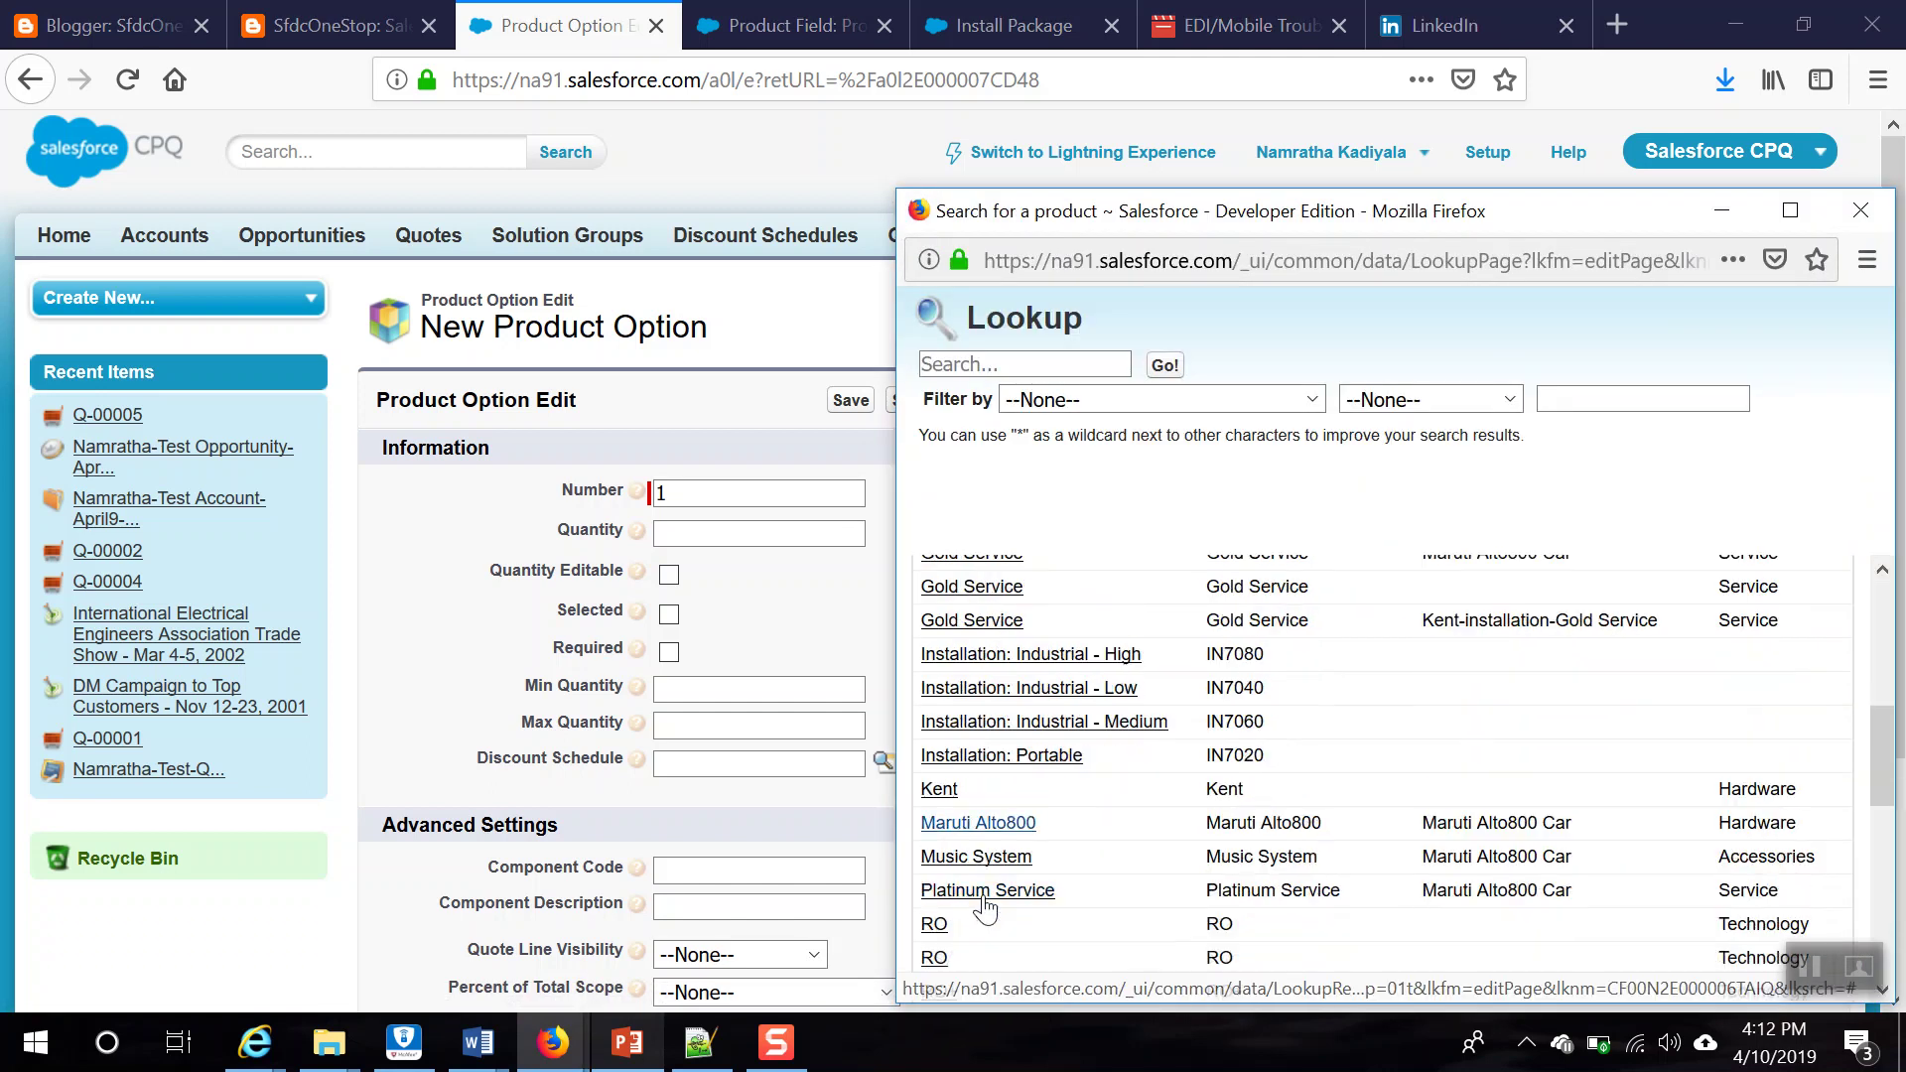
scroll(968, 893, "down", 10)
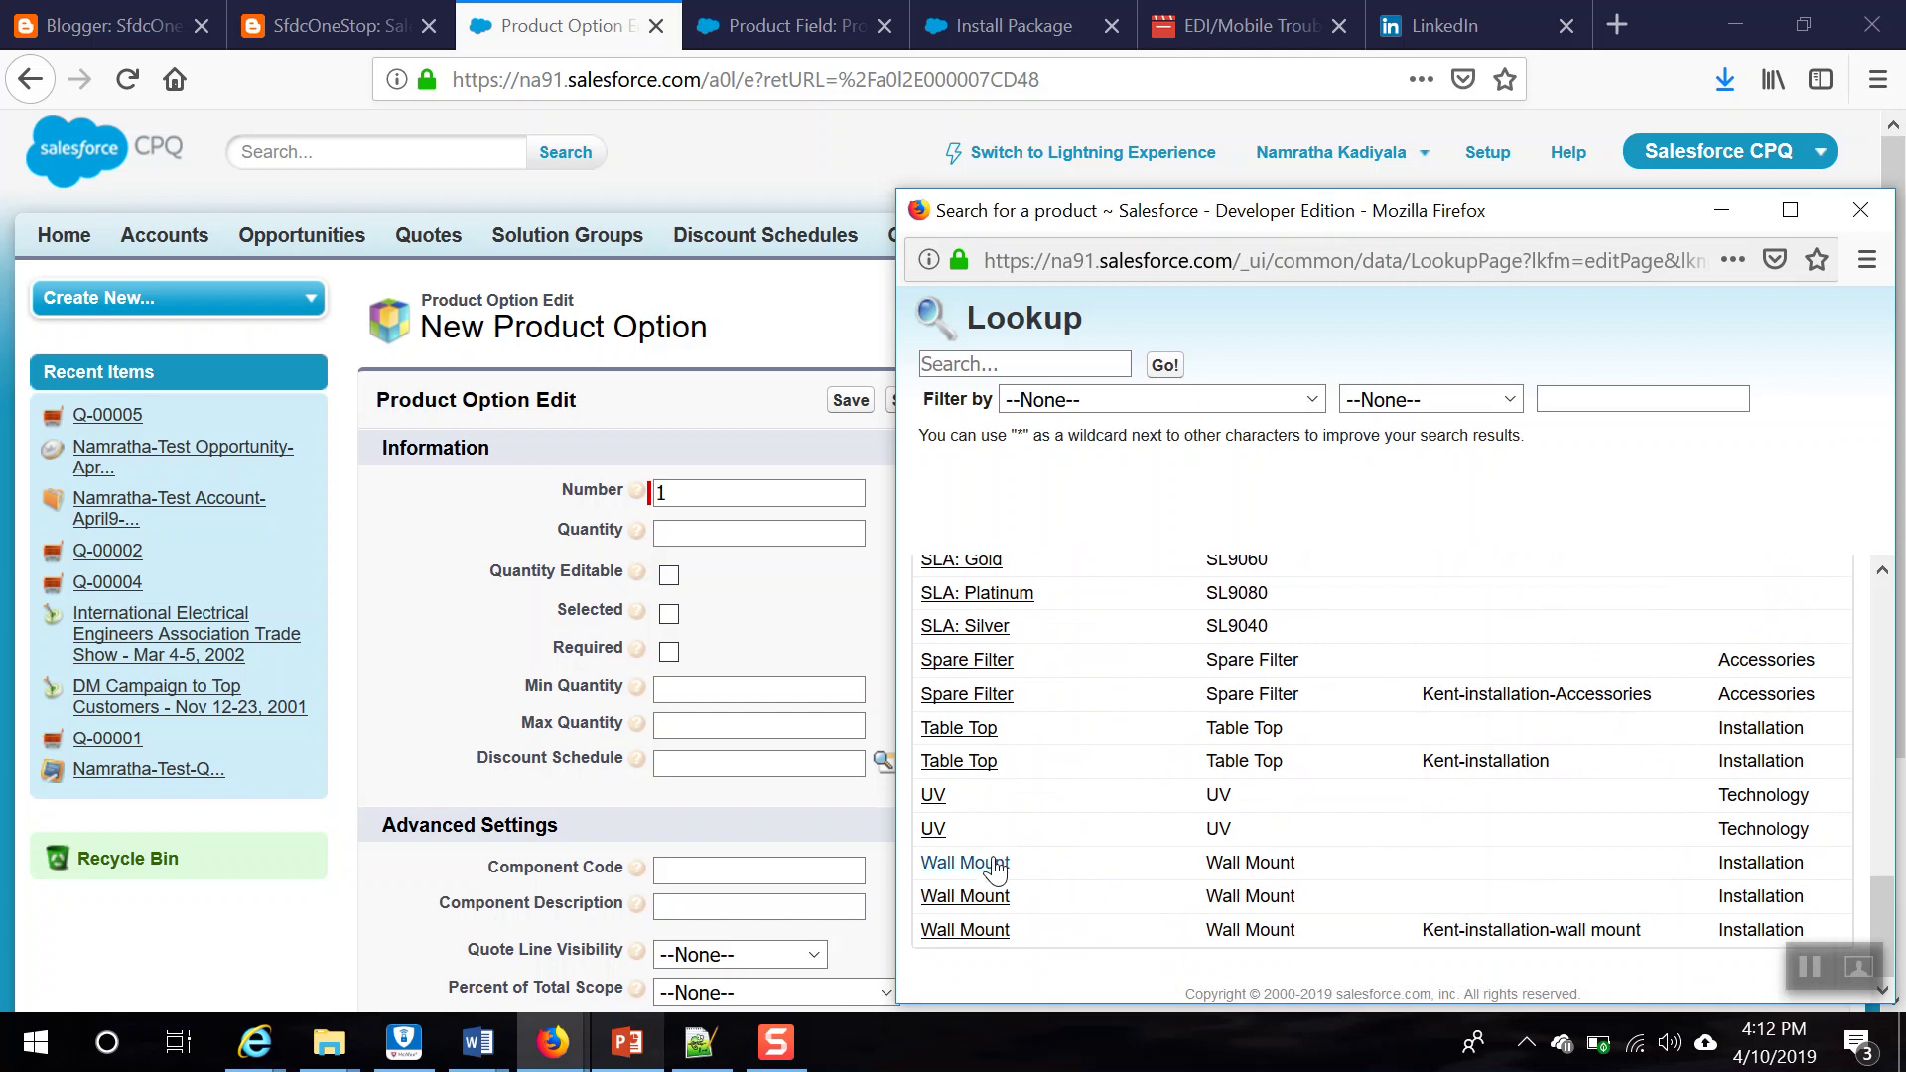
left_click(1003, 934)
scroll(1857, 464, "down", 3)
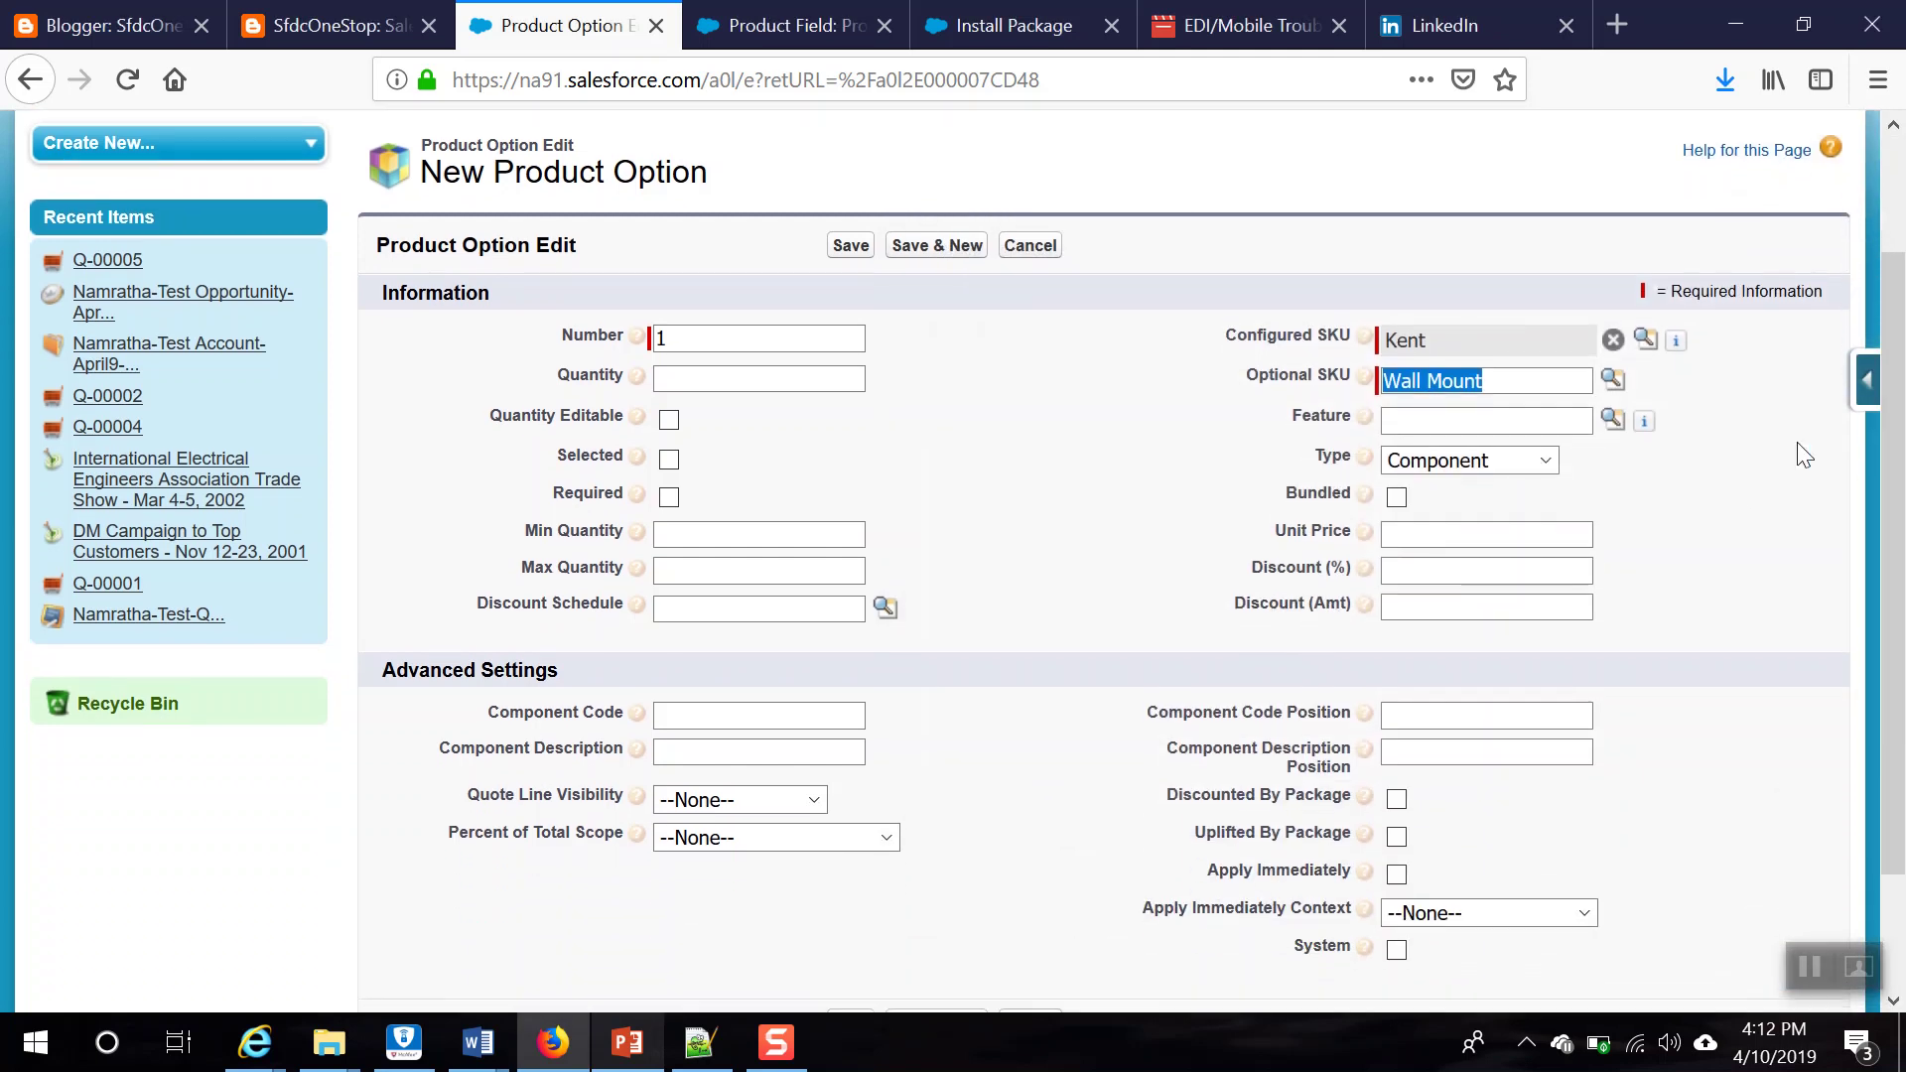
left_click(851, 245)
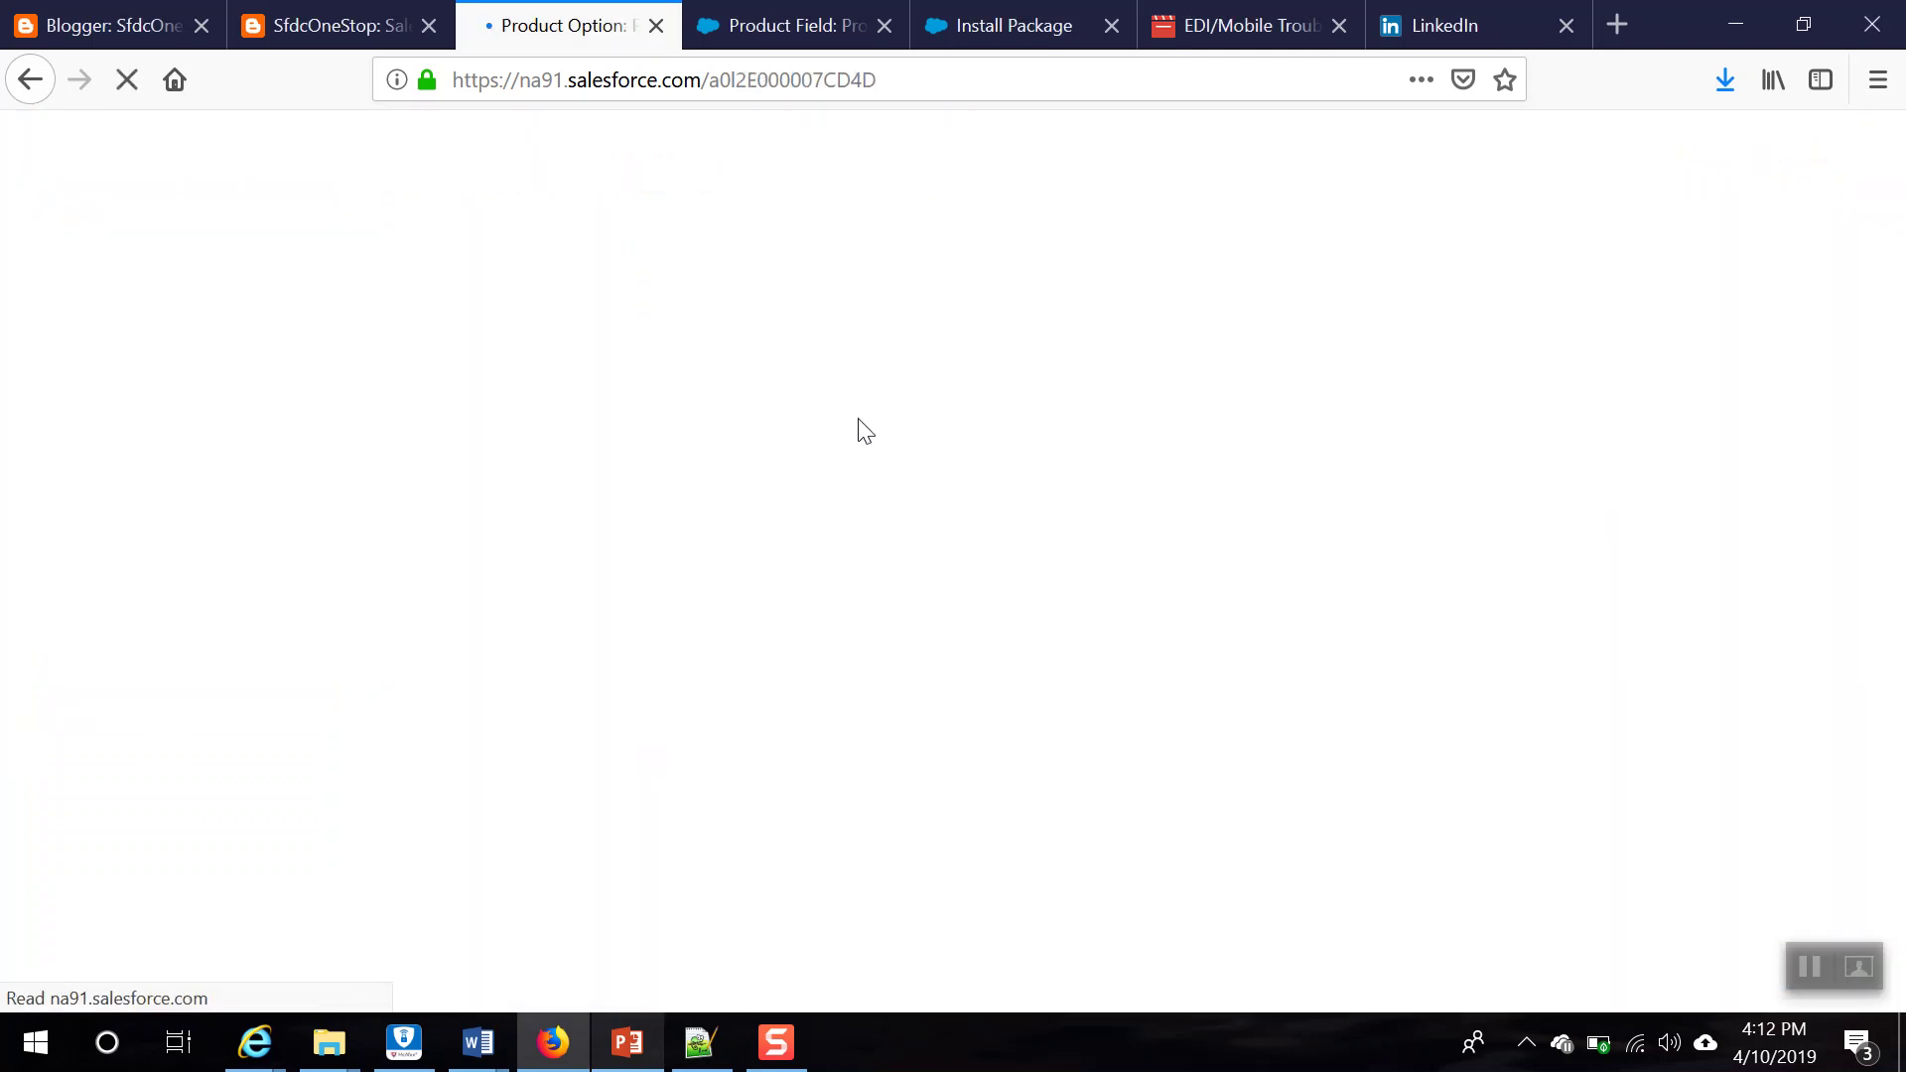
Step: Clone the Wall Mount option as number 2 with the Kent-installation Table Top as optional SKU, save it, and start another option
left_click(963, 473)
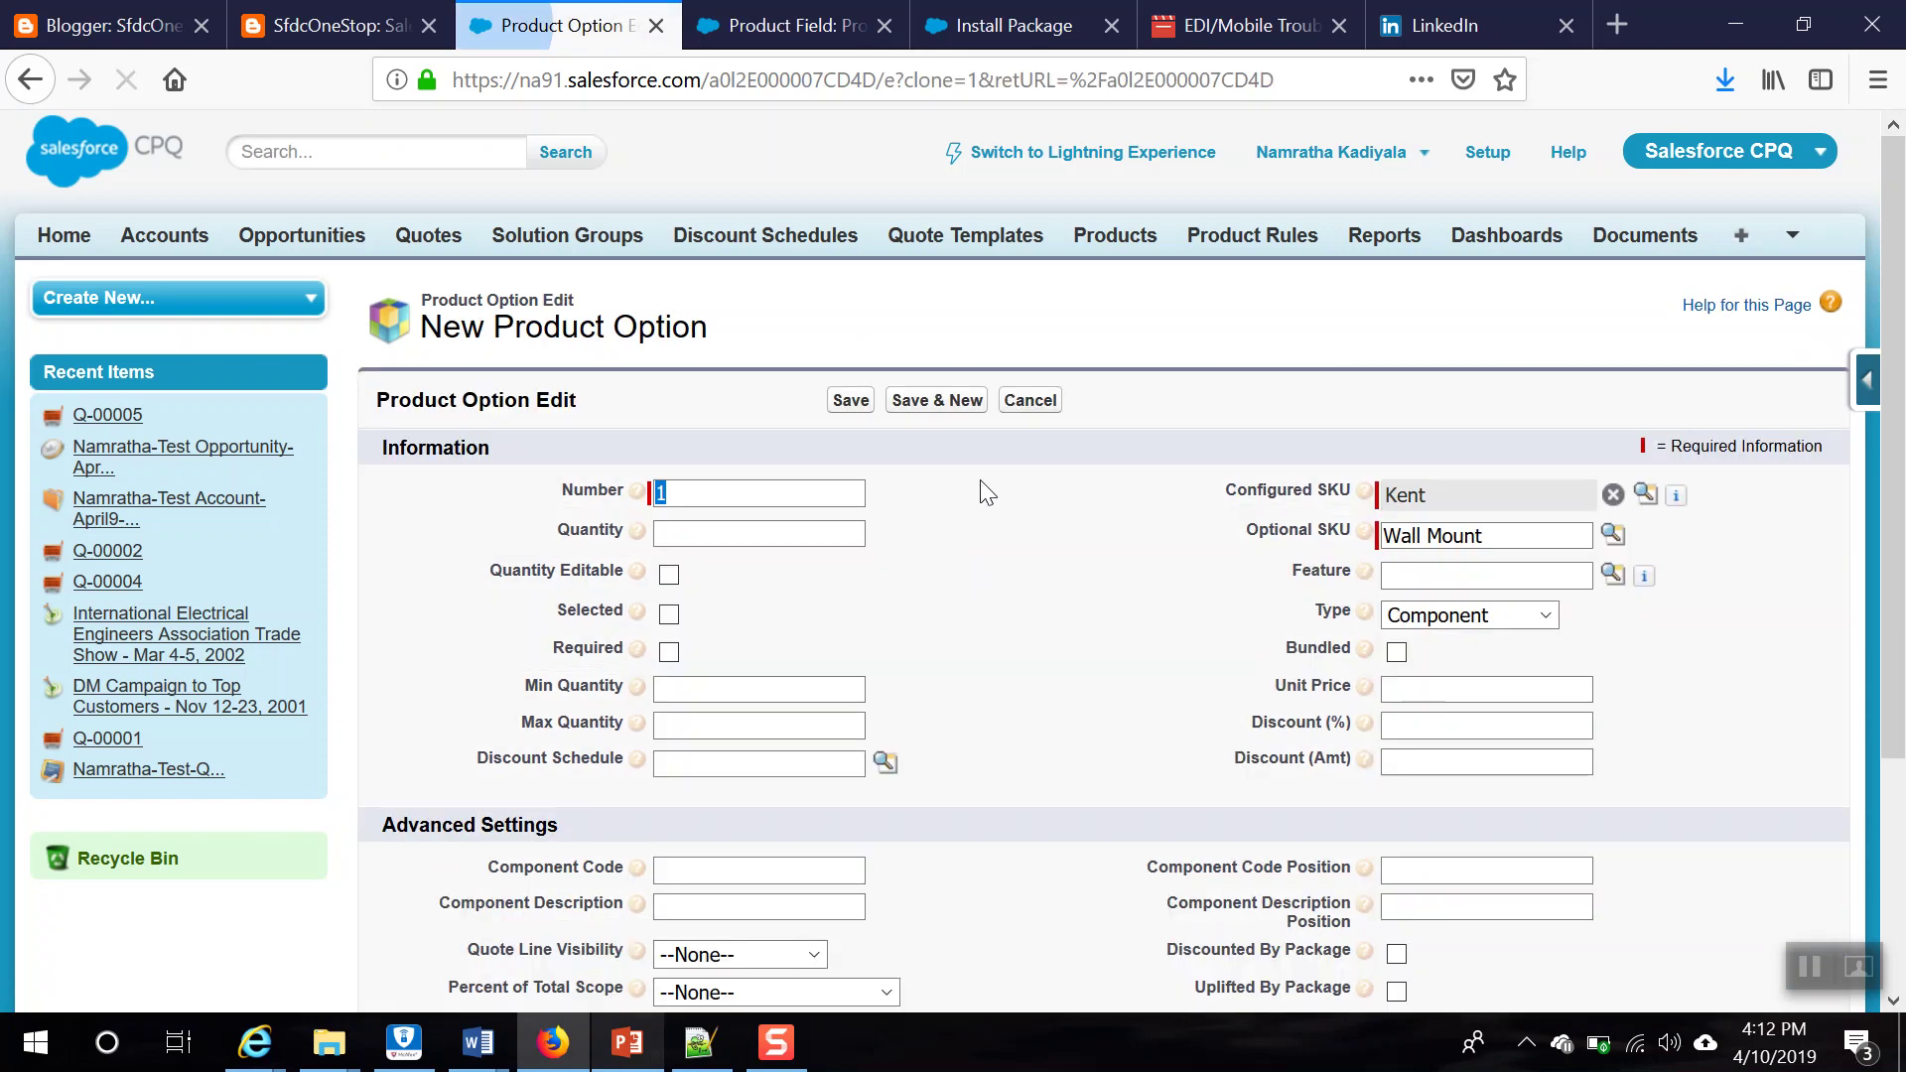
type("2")
left_click(1506, 541)
triple_click(1506, 541)
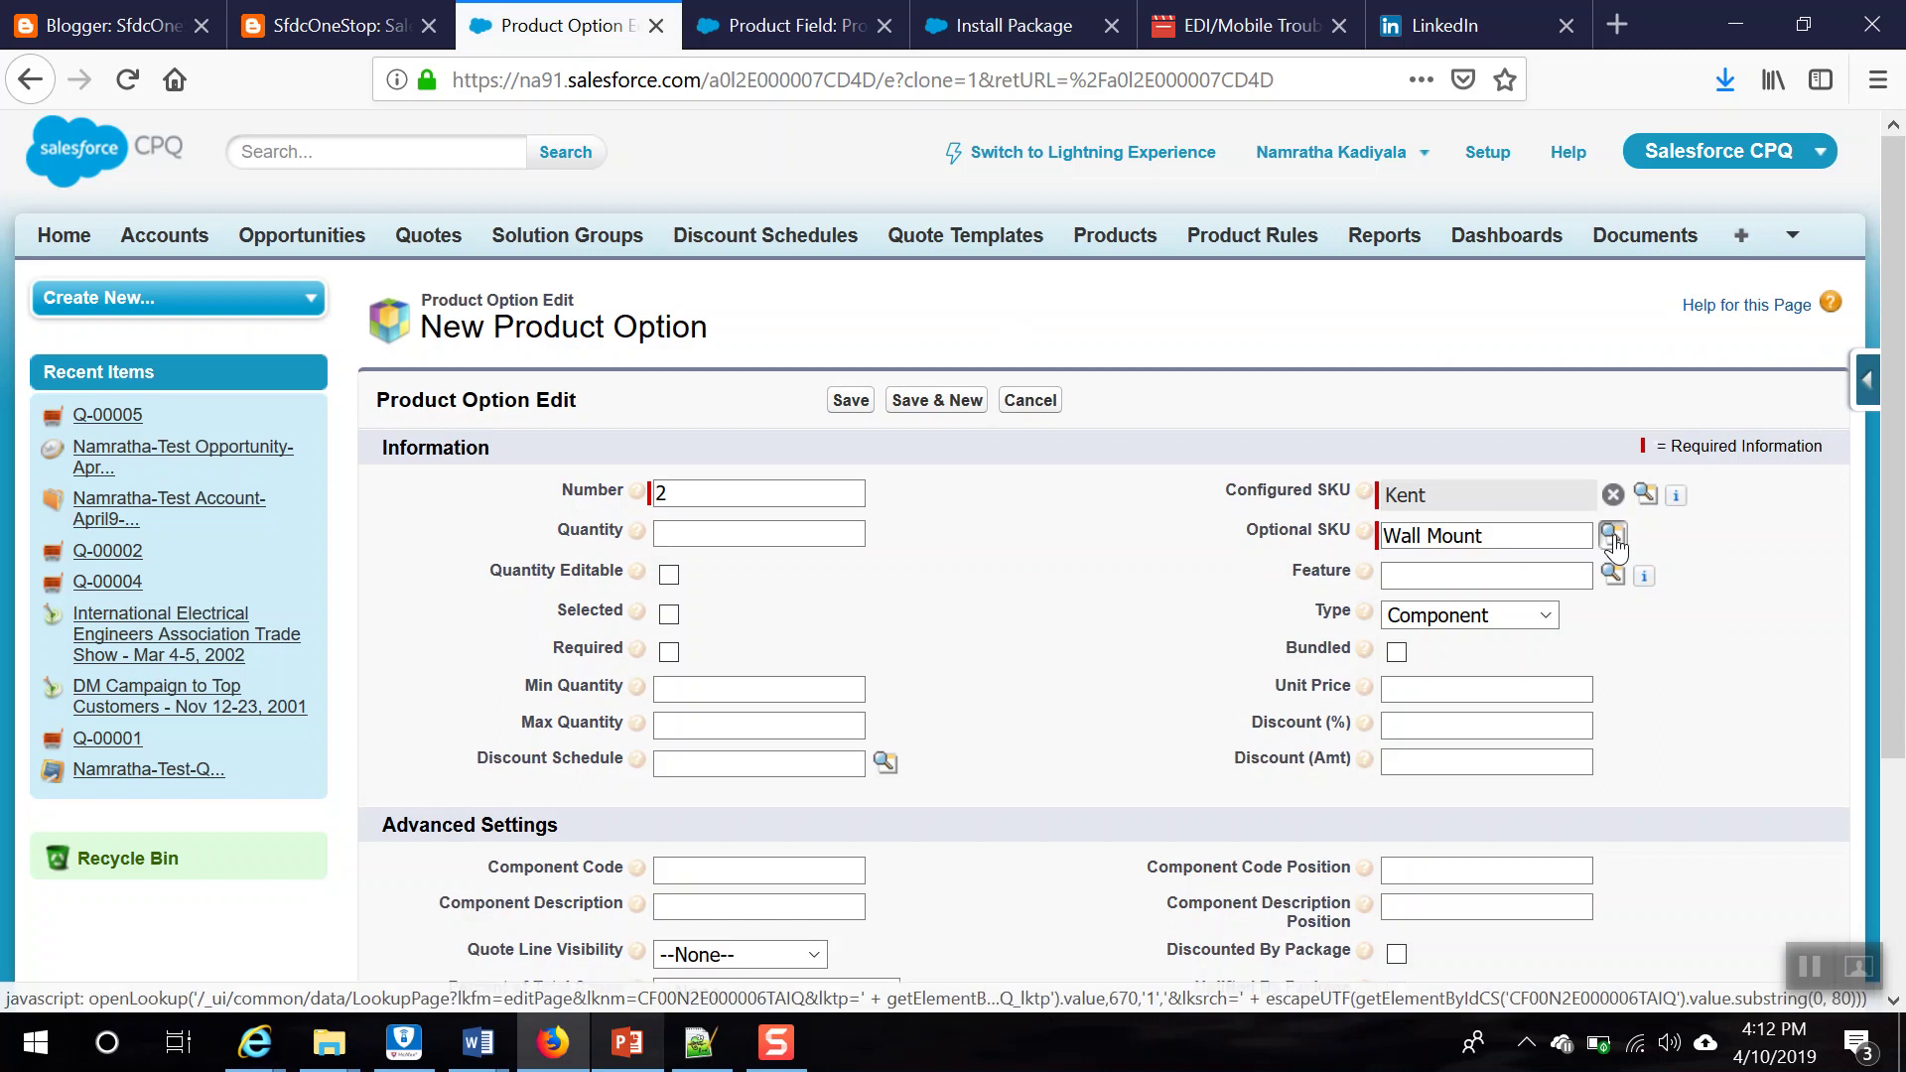
left_click(1612, 534)
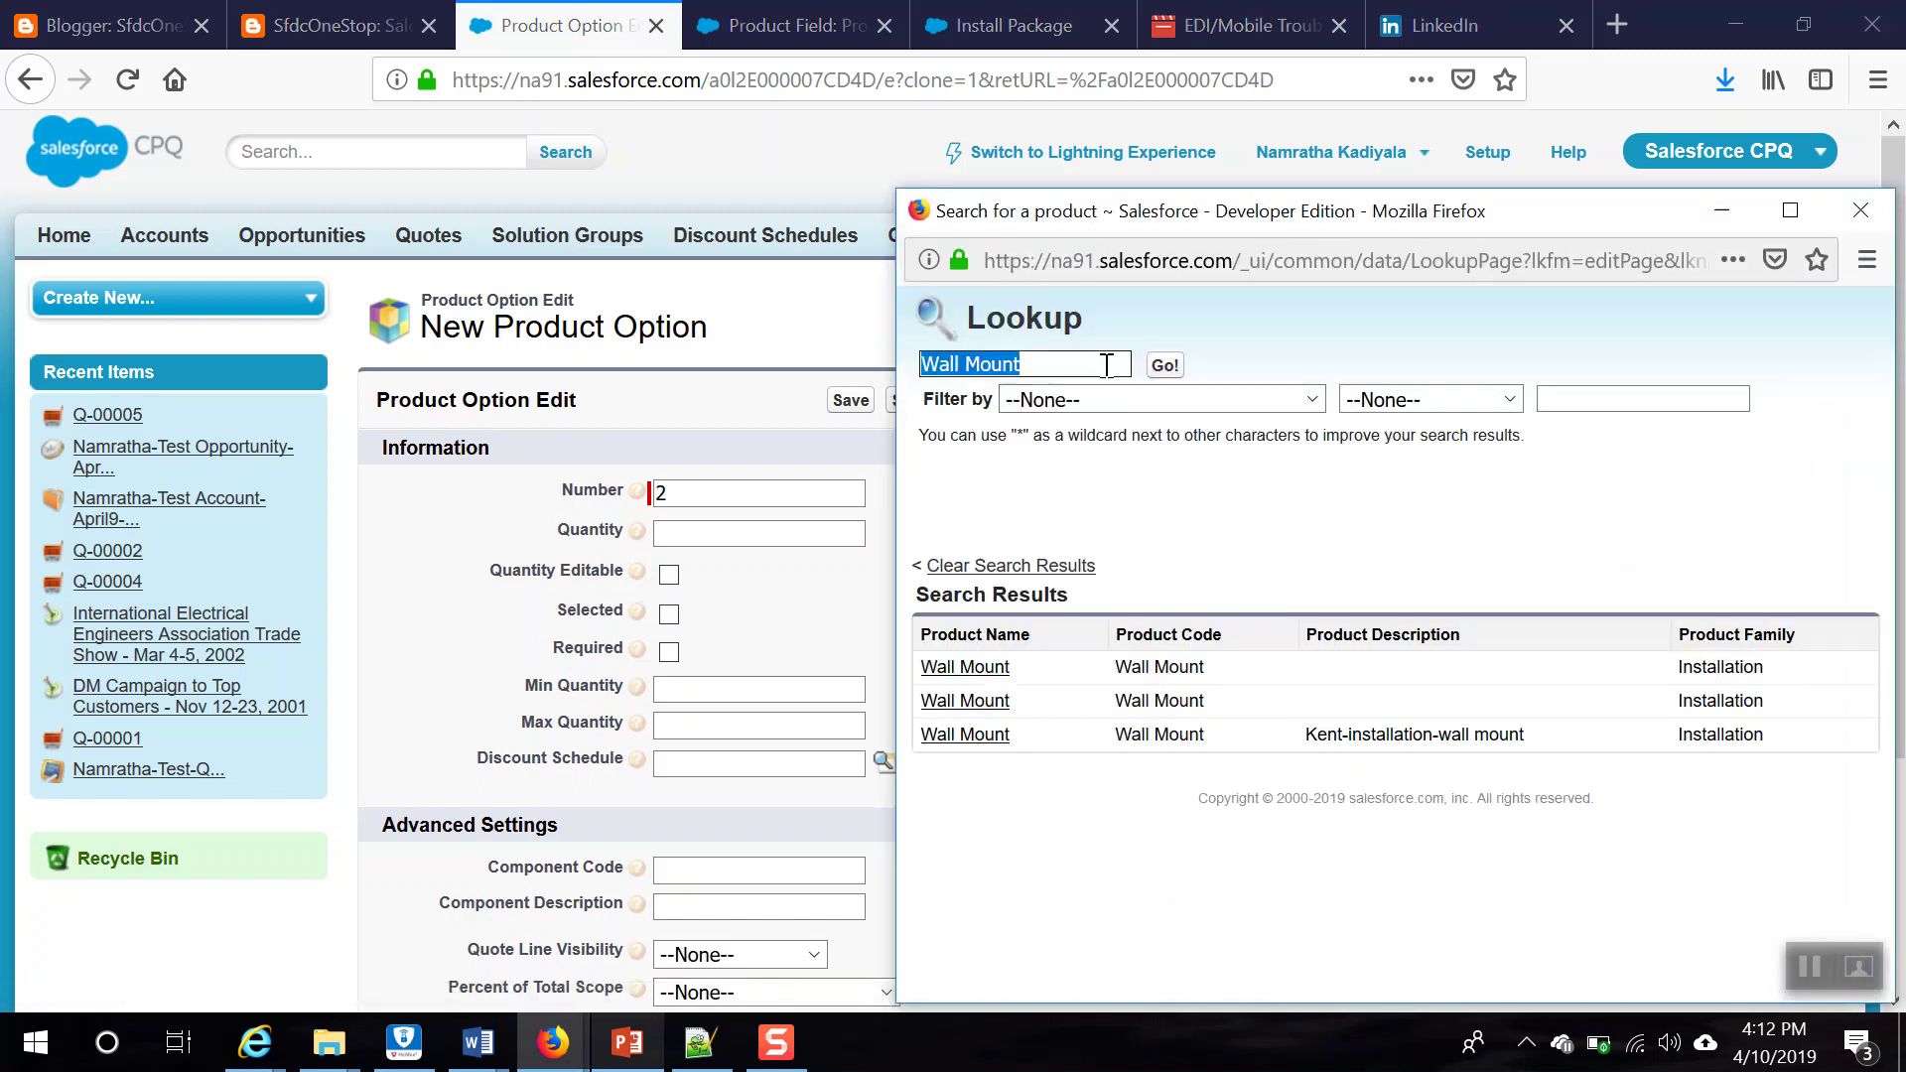
type("Table")
left_click(1166, 365)
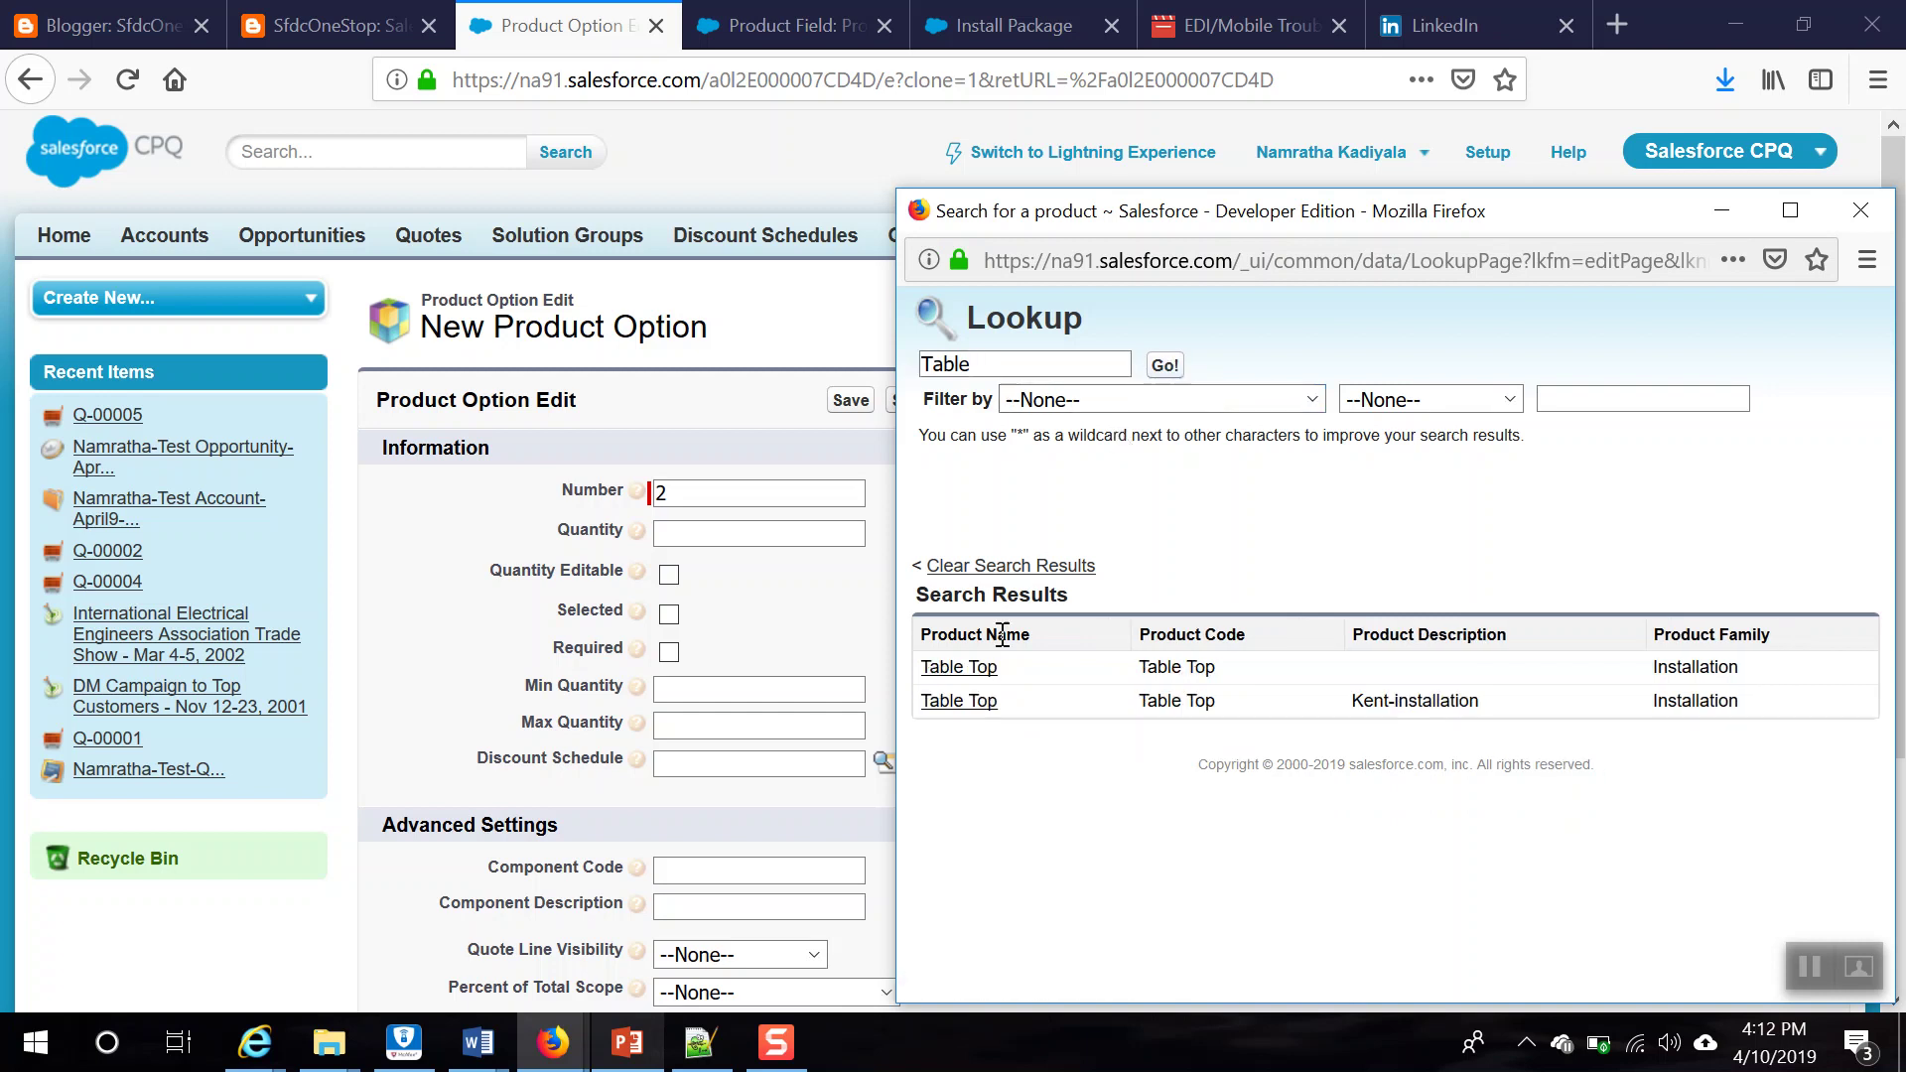
left_click(959, 701)
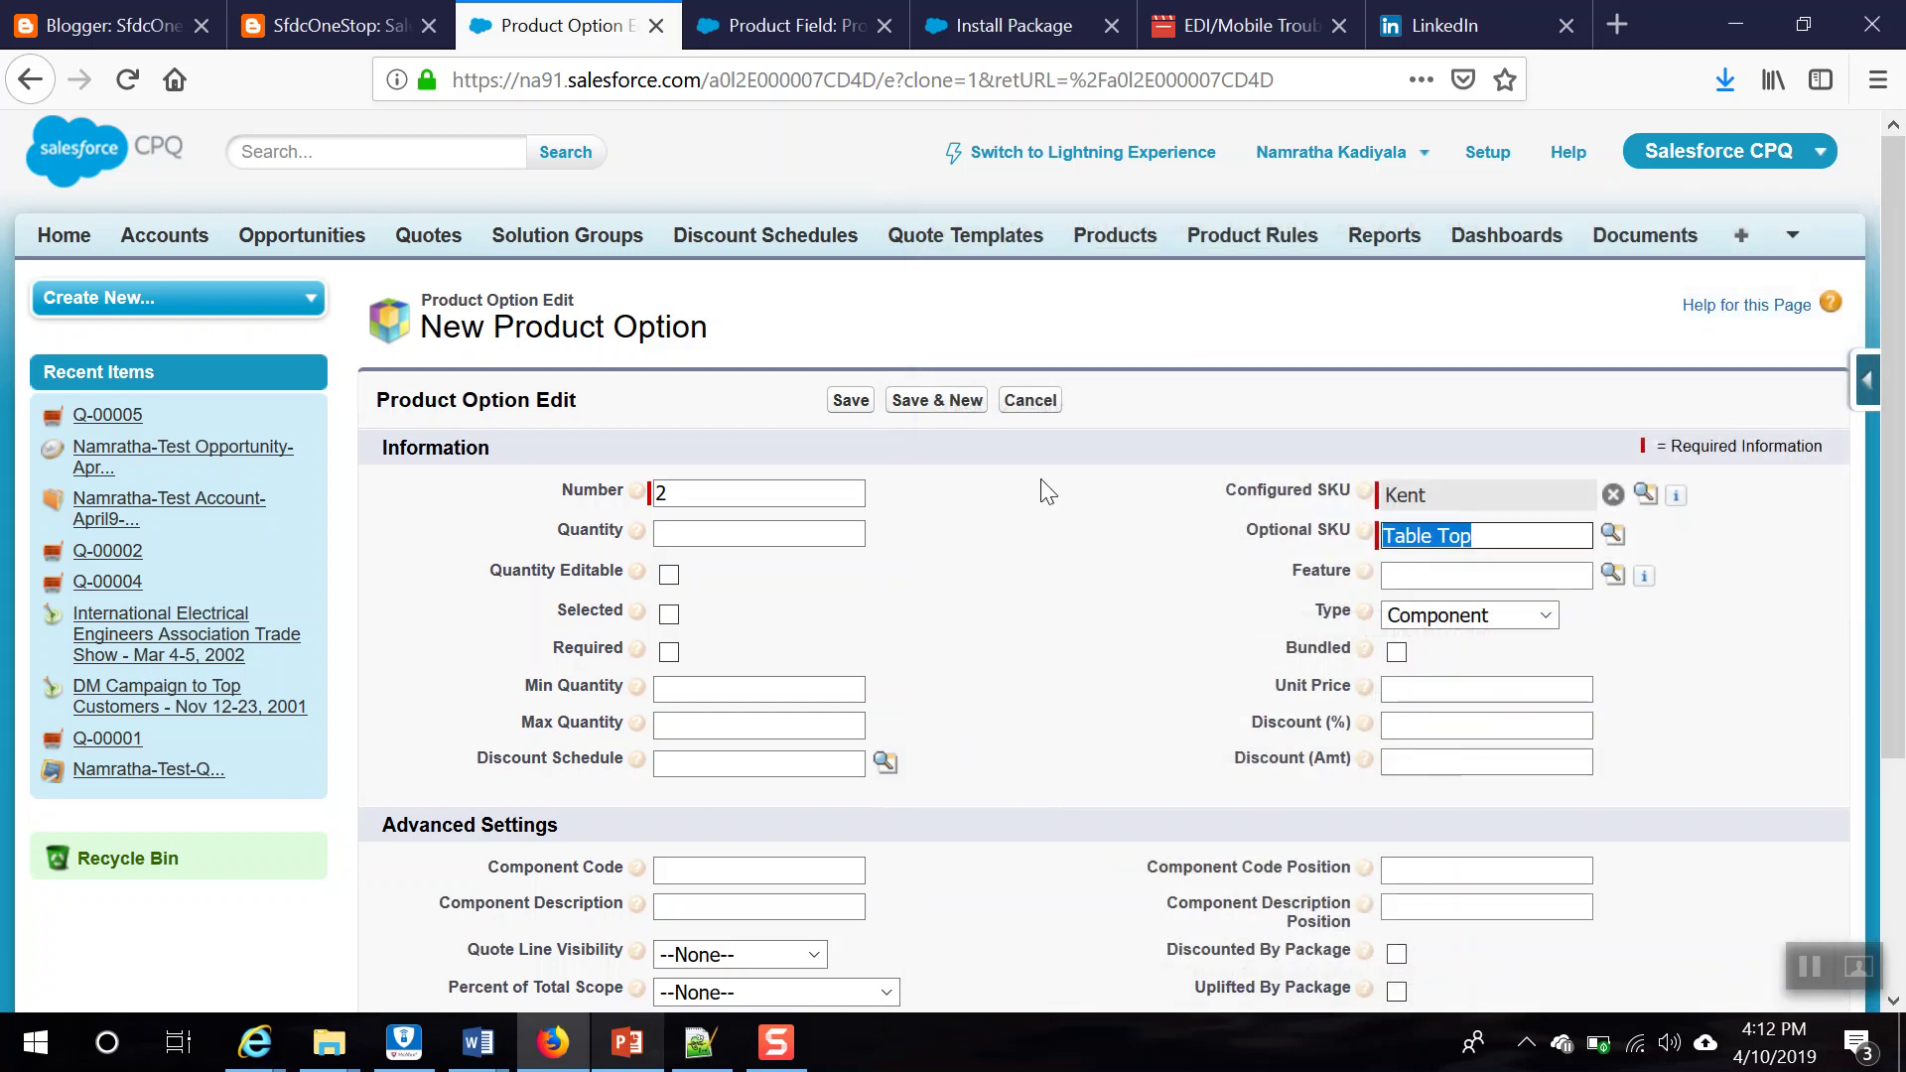
left_click(909, 400)
Step: Check the service products on the CPQ Demo slide, and set the blank option's number to 1 and configured SKU to Kent
key("alt+Tab")
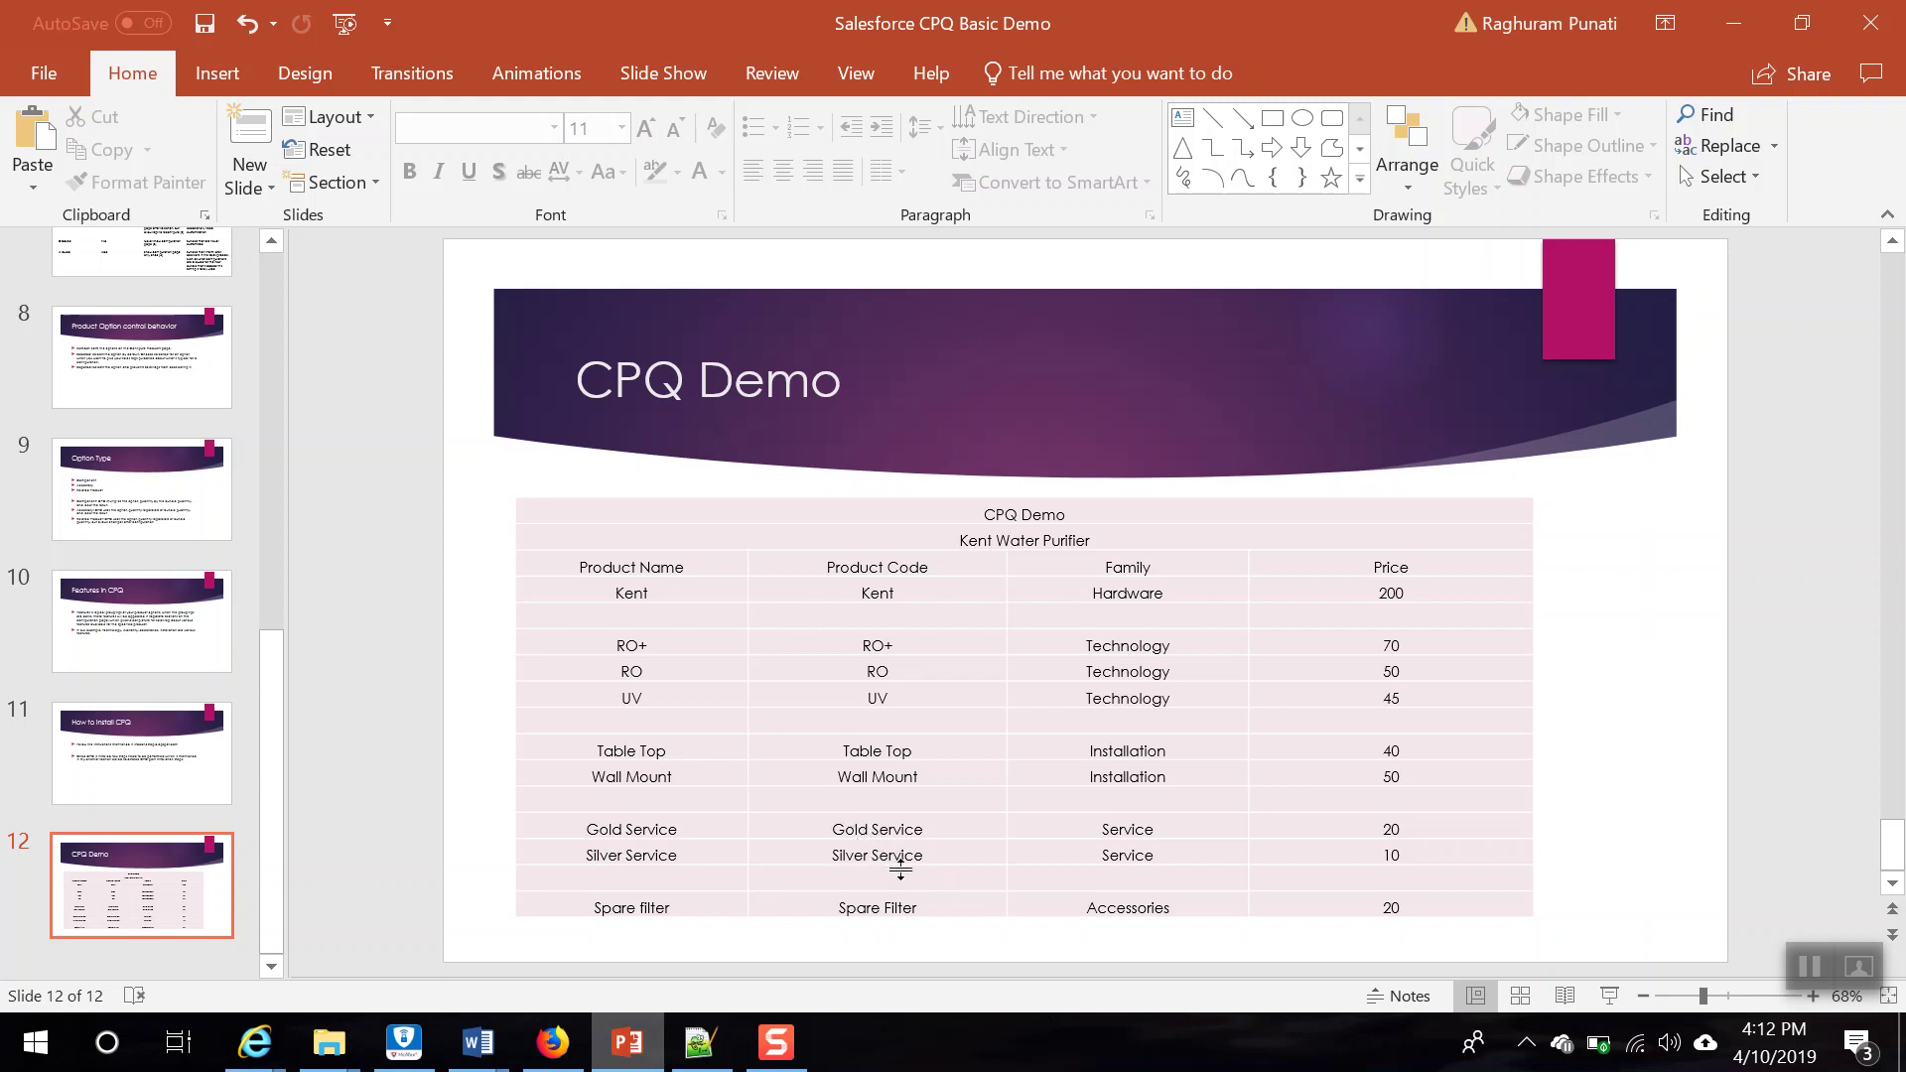
key("alt+Tab")
left_click(689, 498)
type("1")
left_click(1028, 544)
left_click(1616, 494)
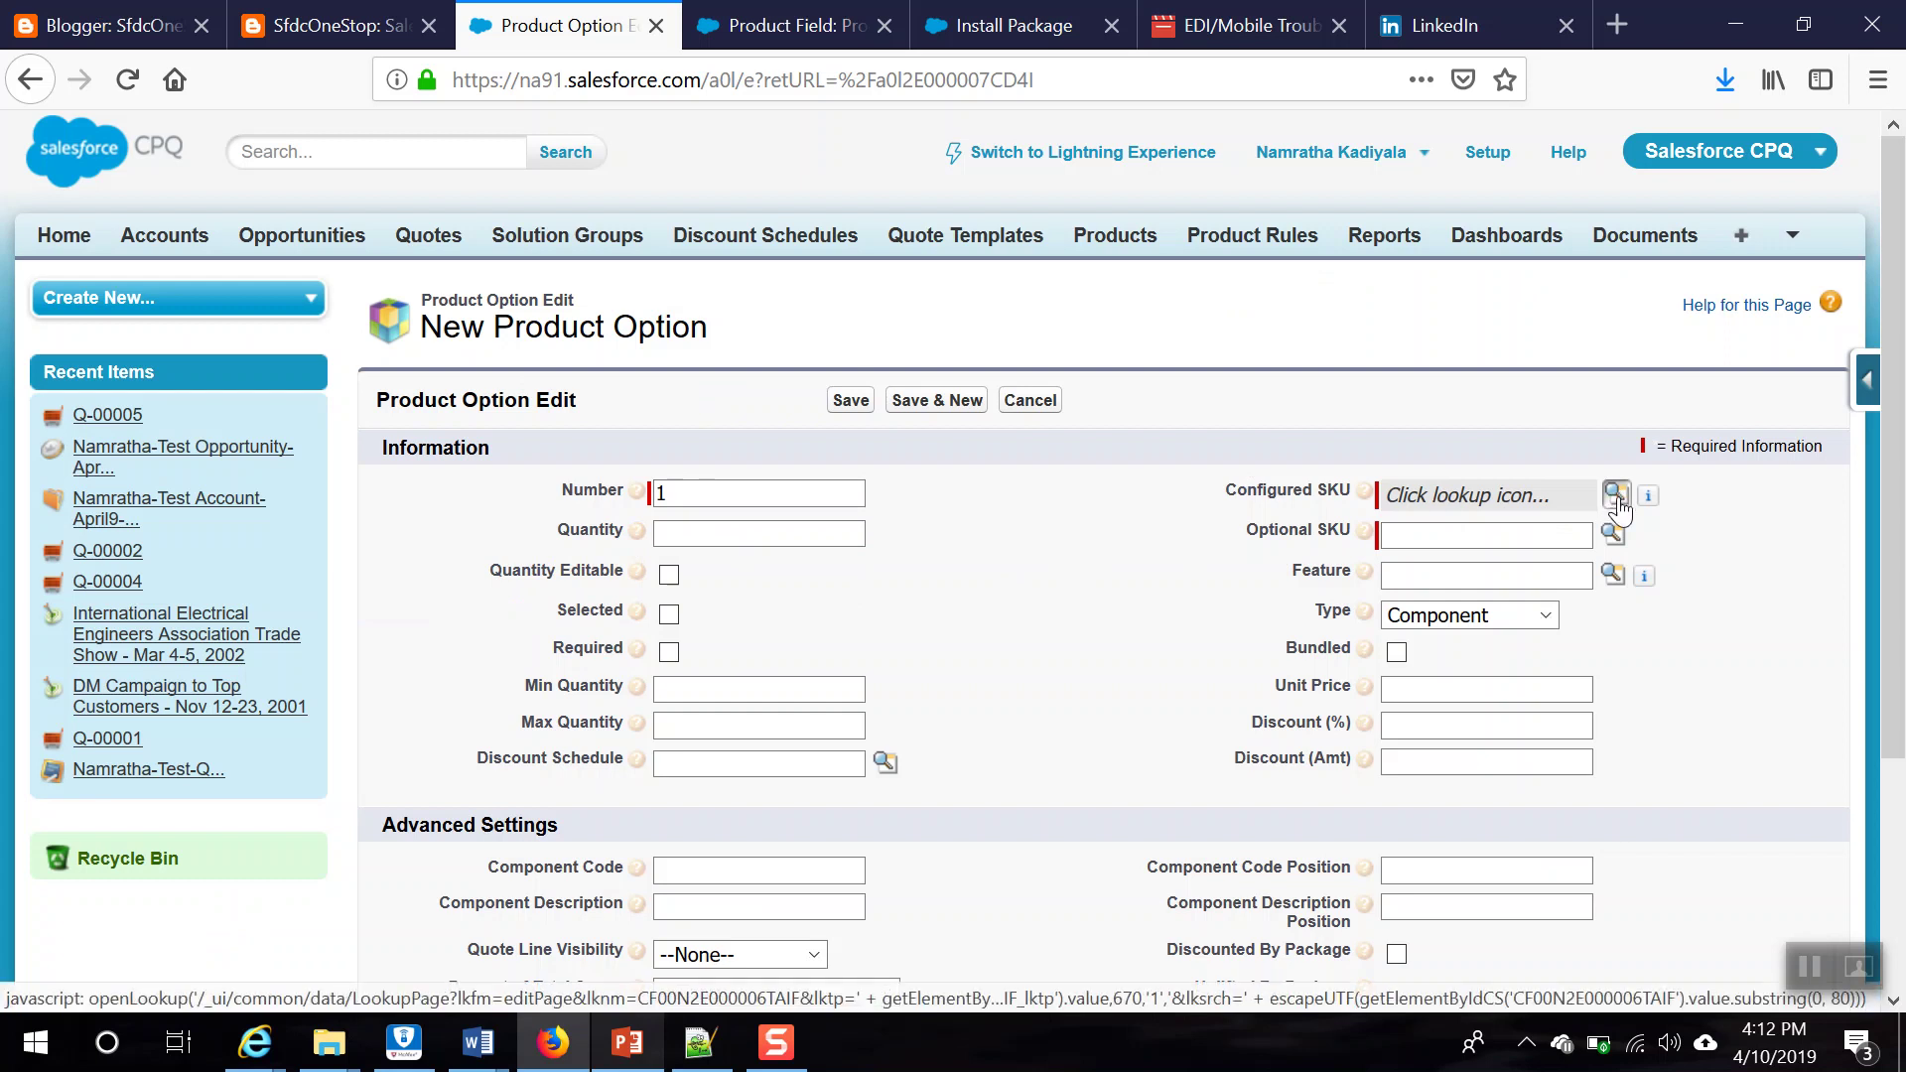
scroll(998, 844, "down", 10)
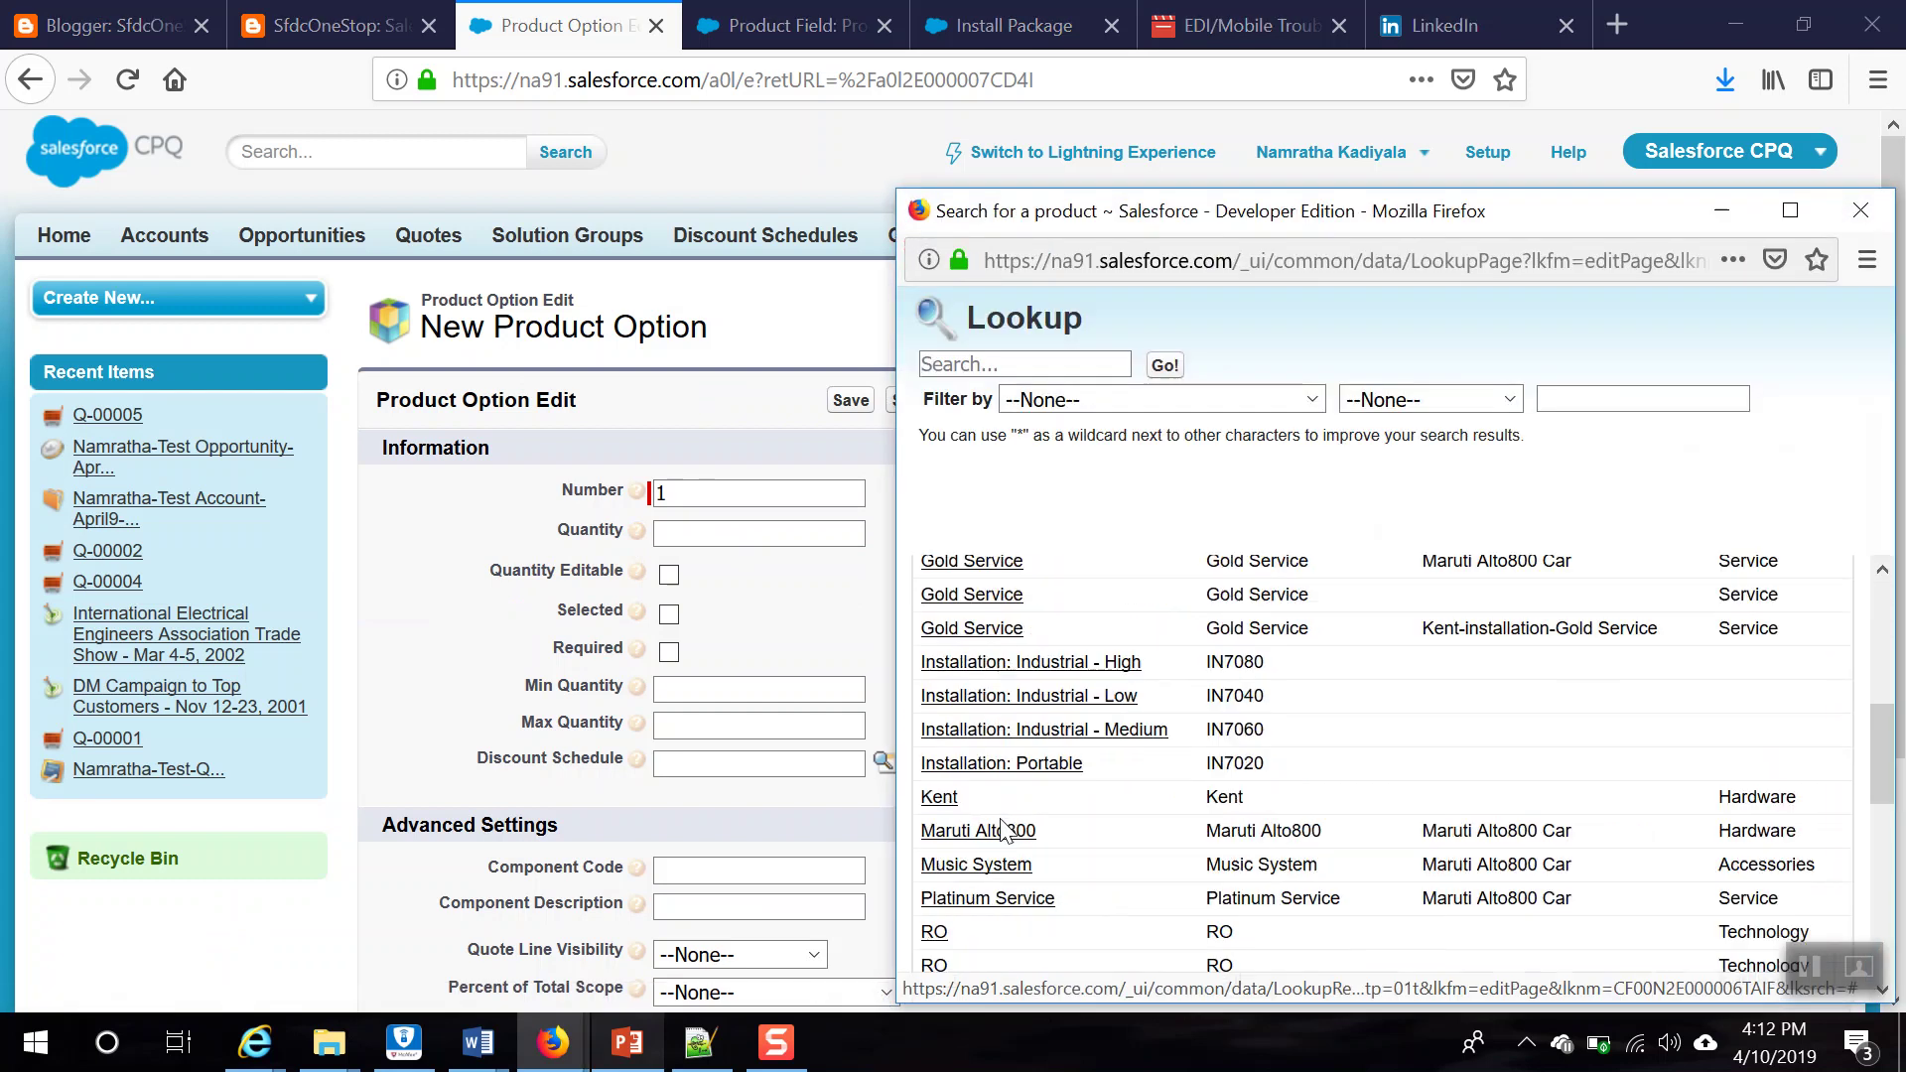
scroll(992, 844, "down", 2)
scroll(970, 873, "up", 5)
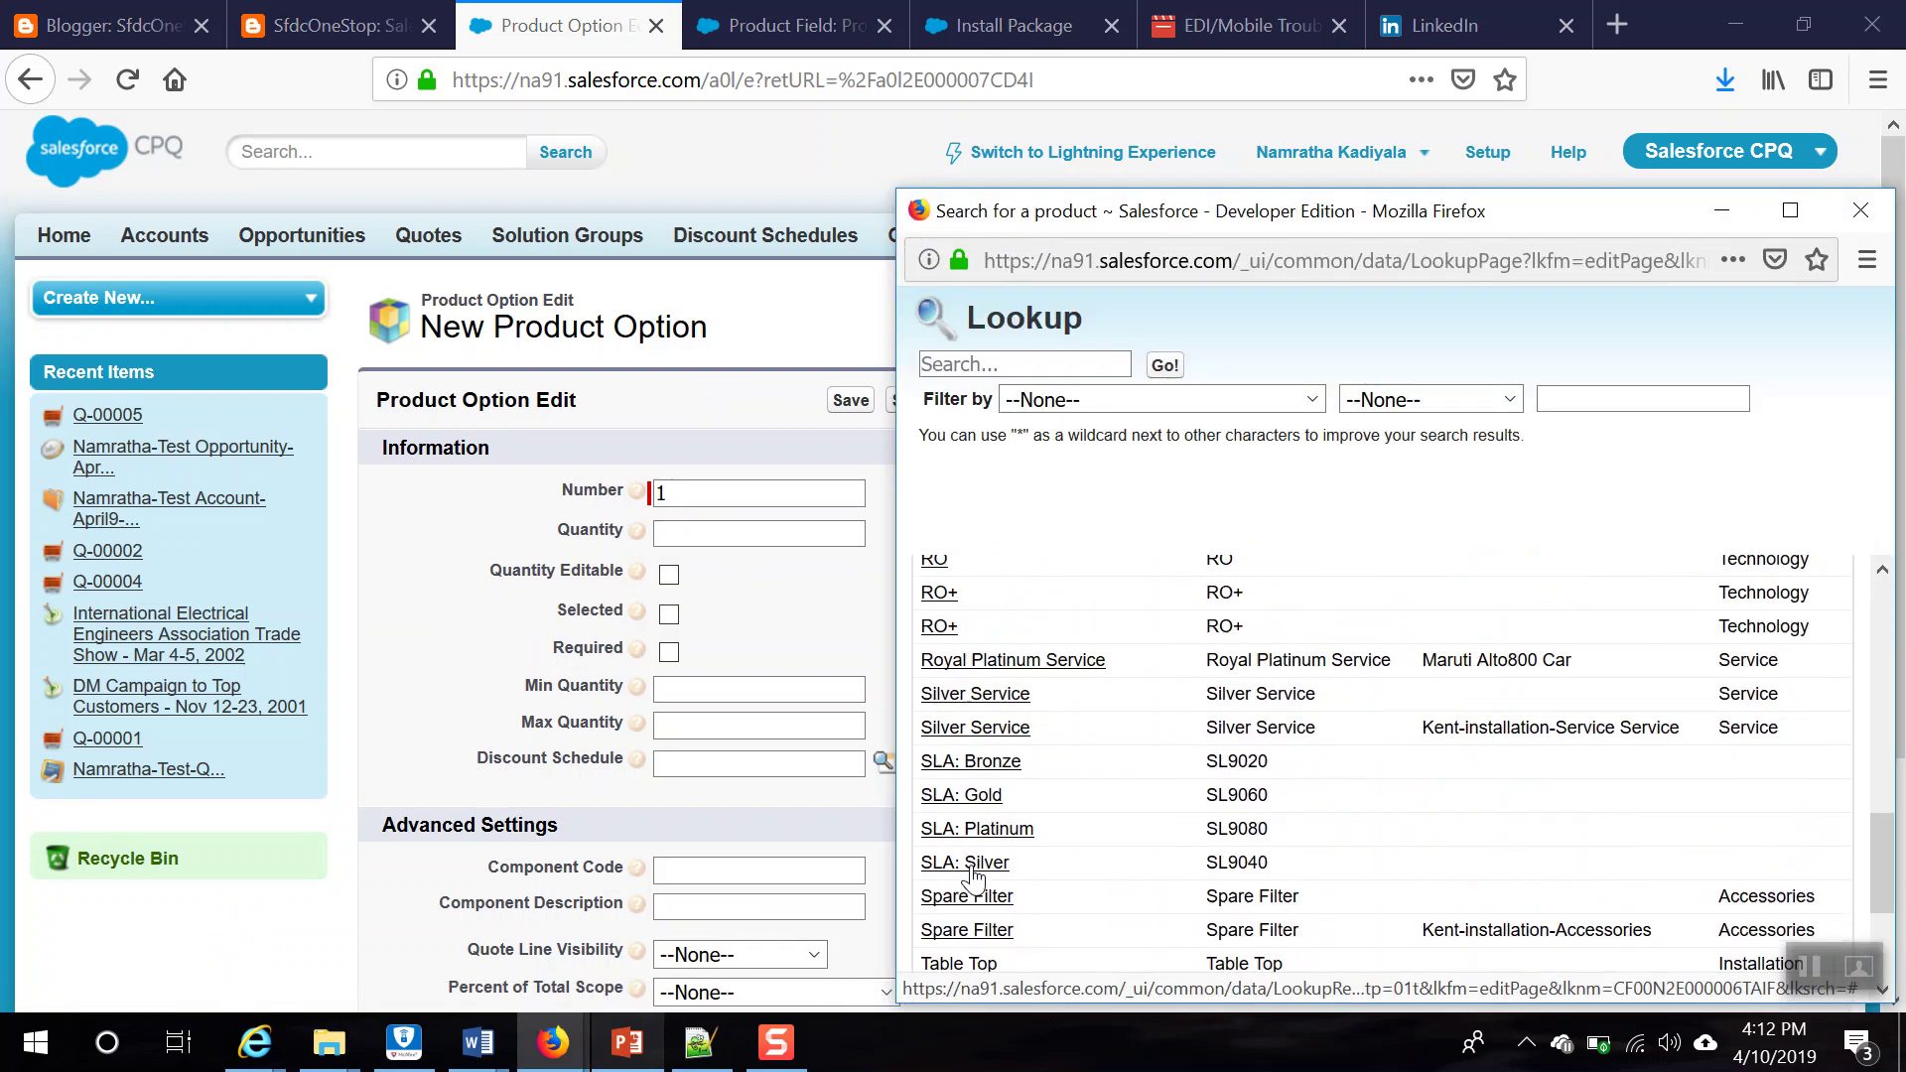
left_click(939, 619)
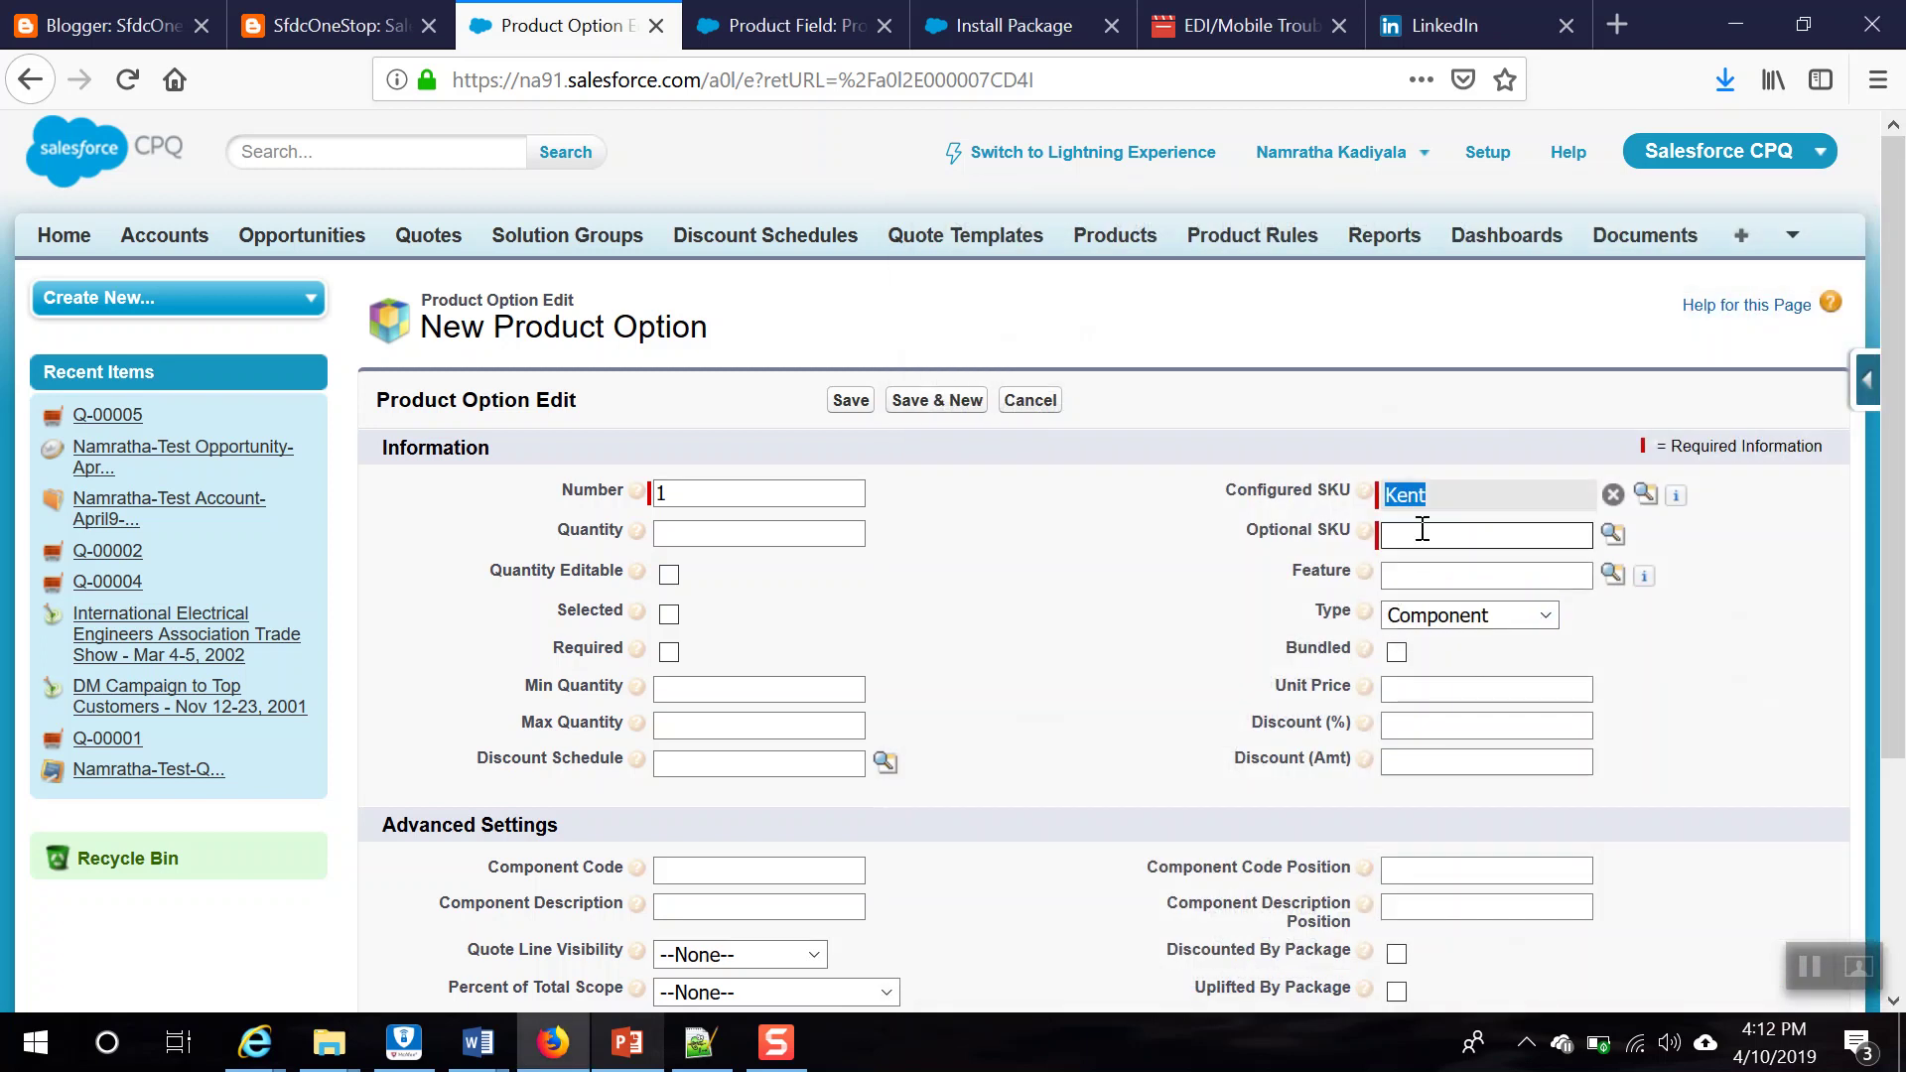
Step: Set the Gold Service product described as Kent-installation-Gold Service as optional SKU, save the option, and start another one
left_click(1611, 533)
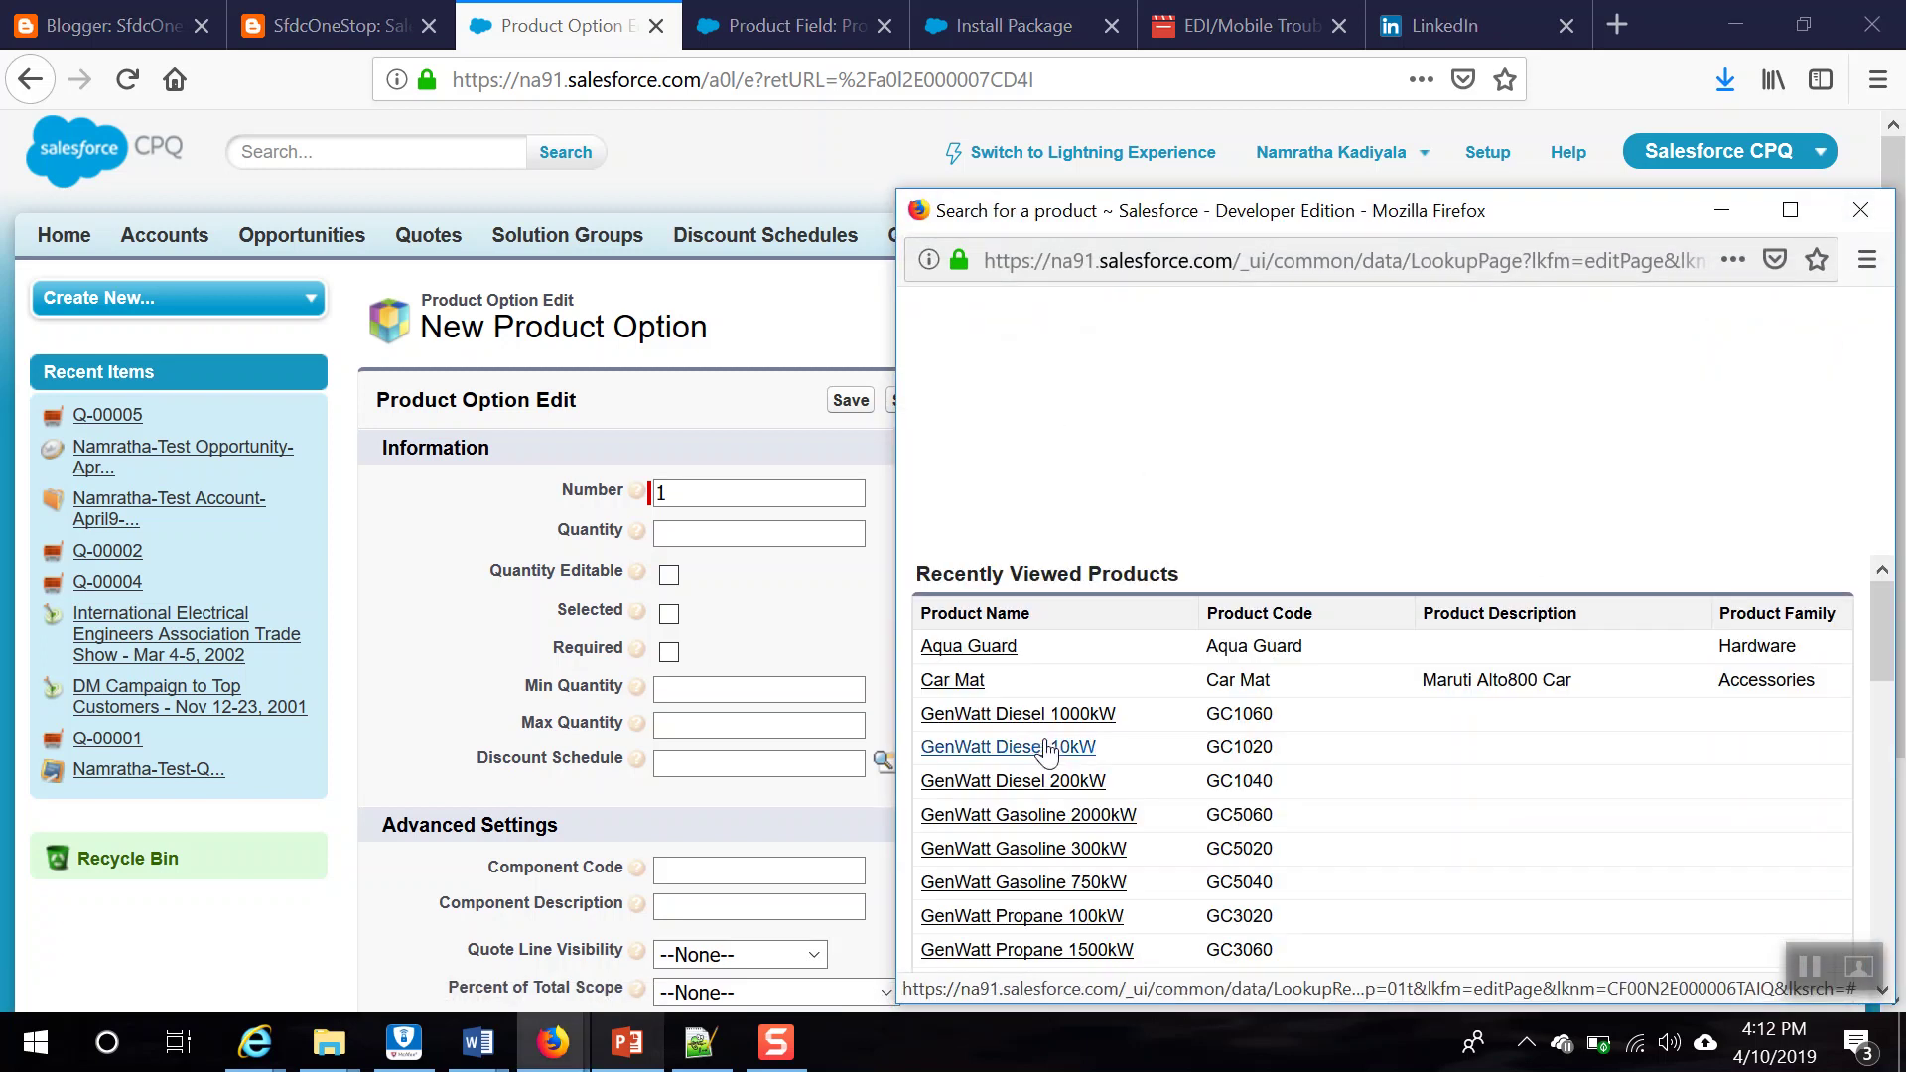
scroll(1041, 792, "down", 4)
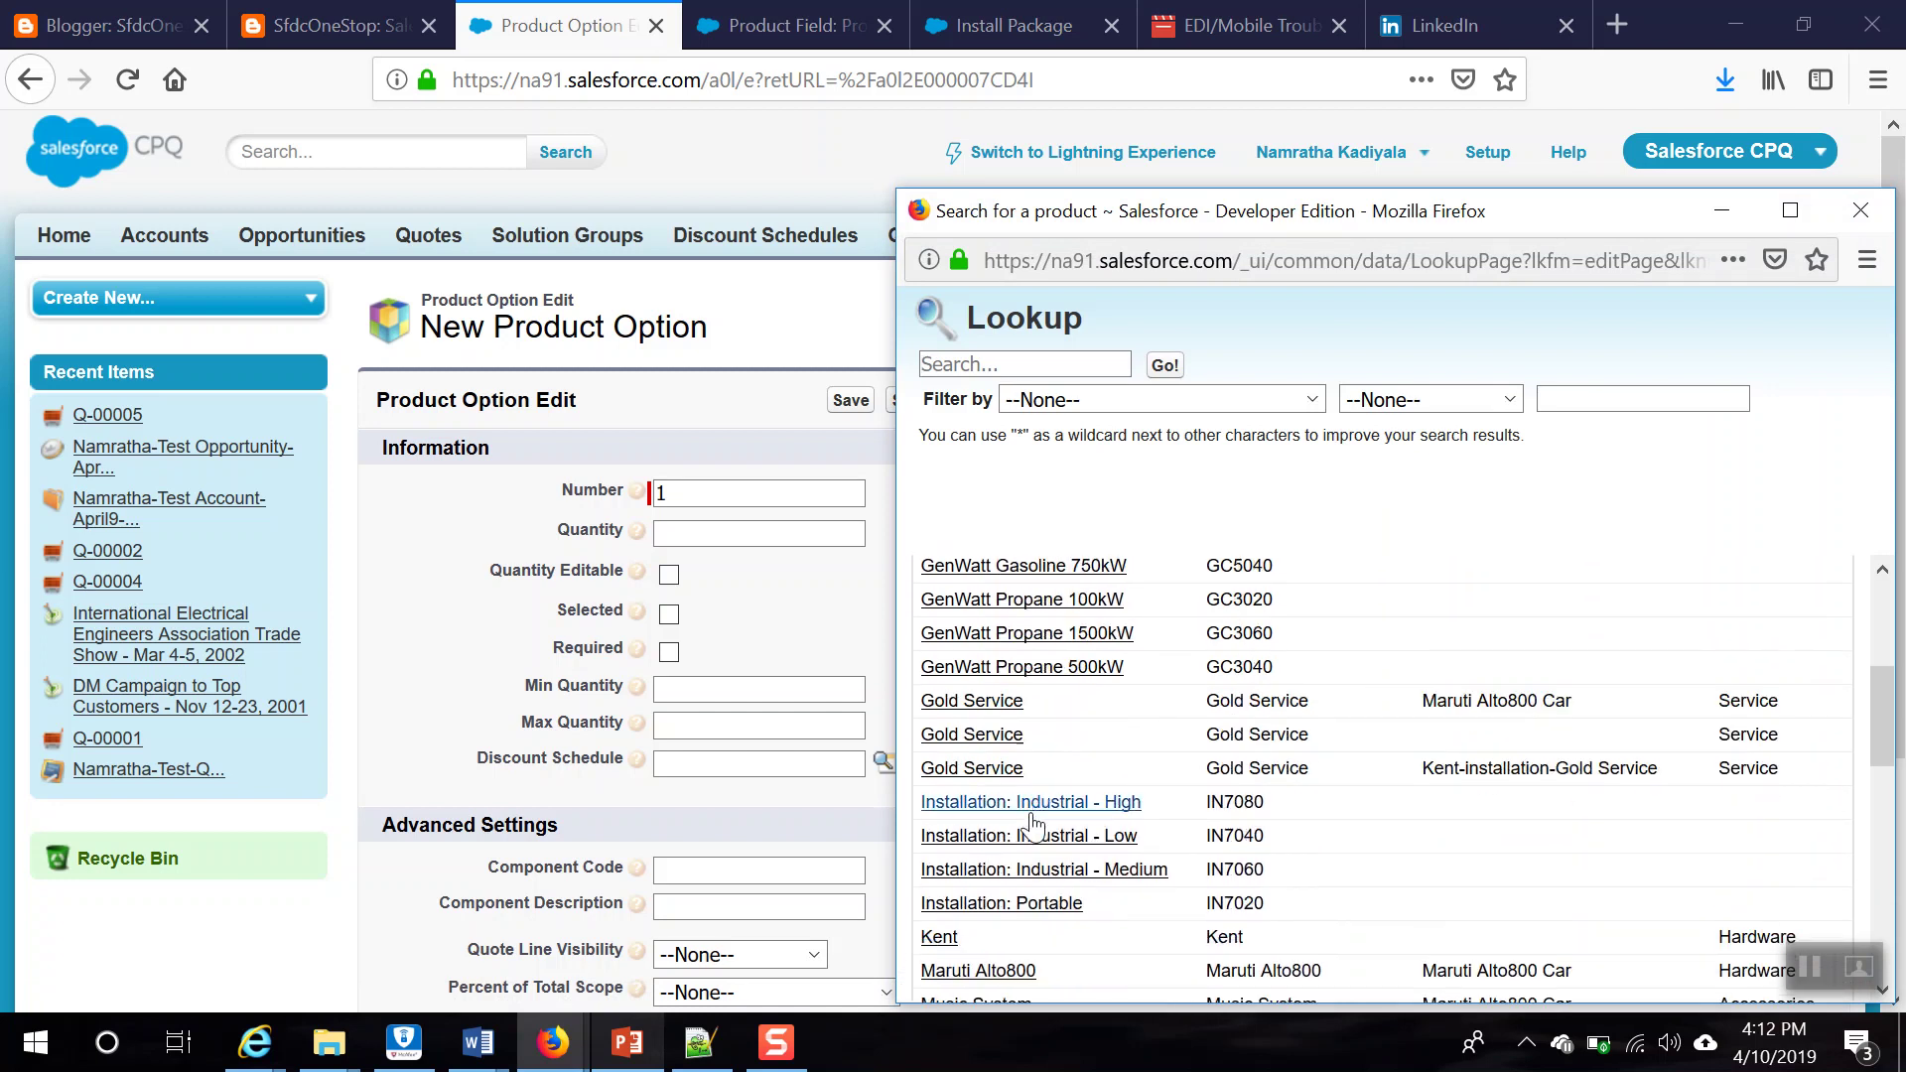
left_click(977, 775)
left_click(925, 407)
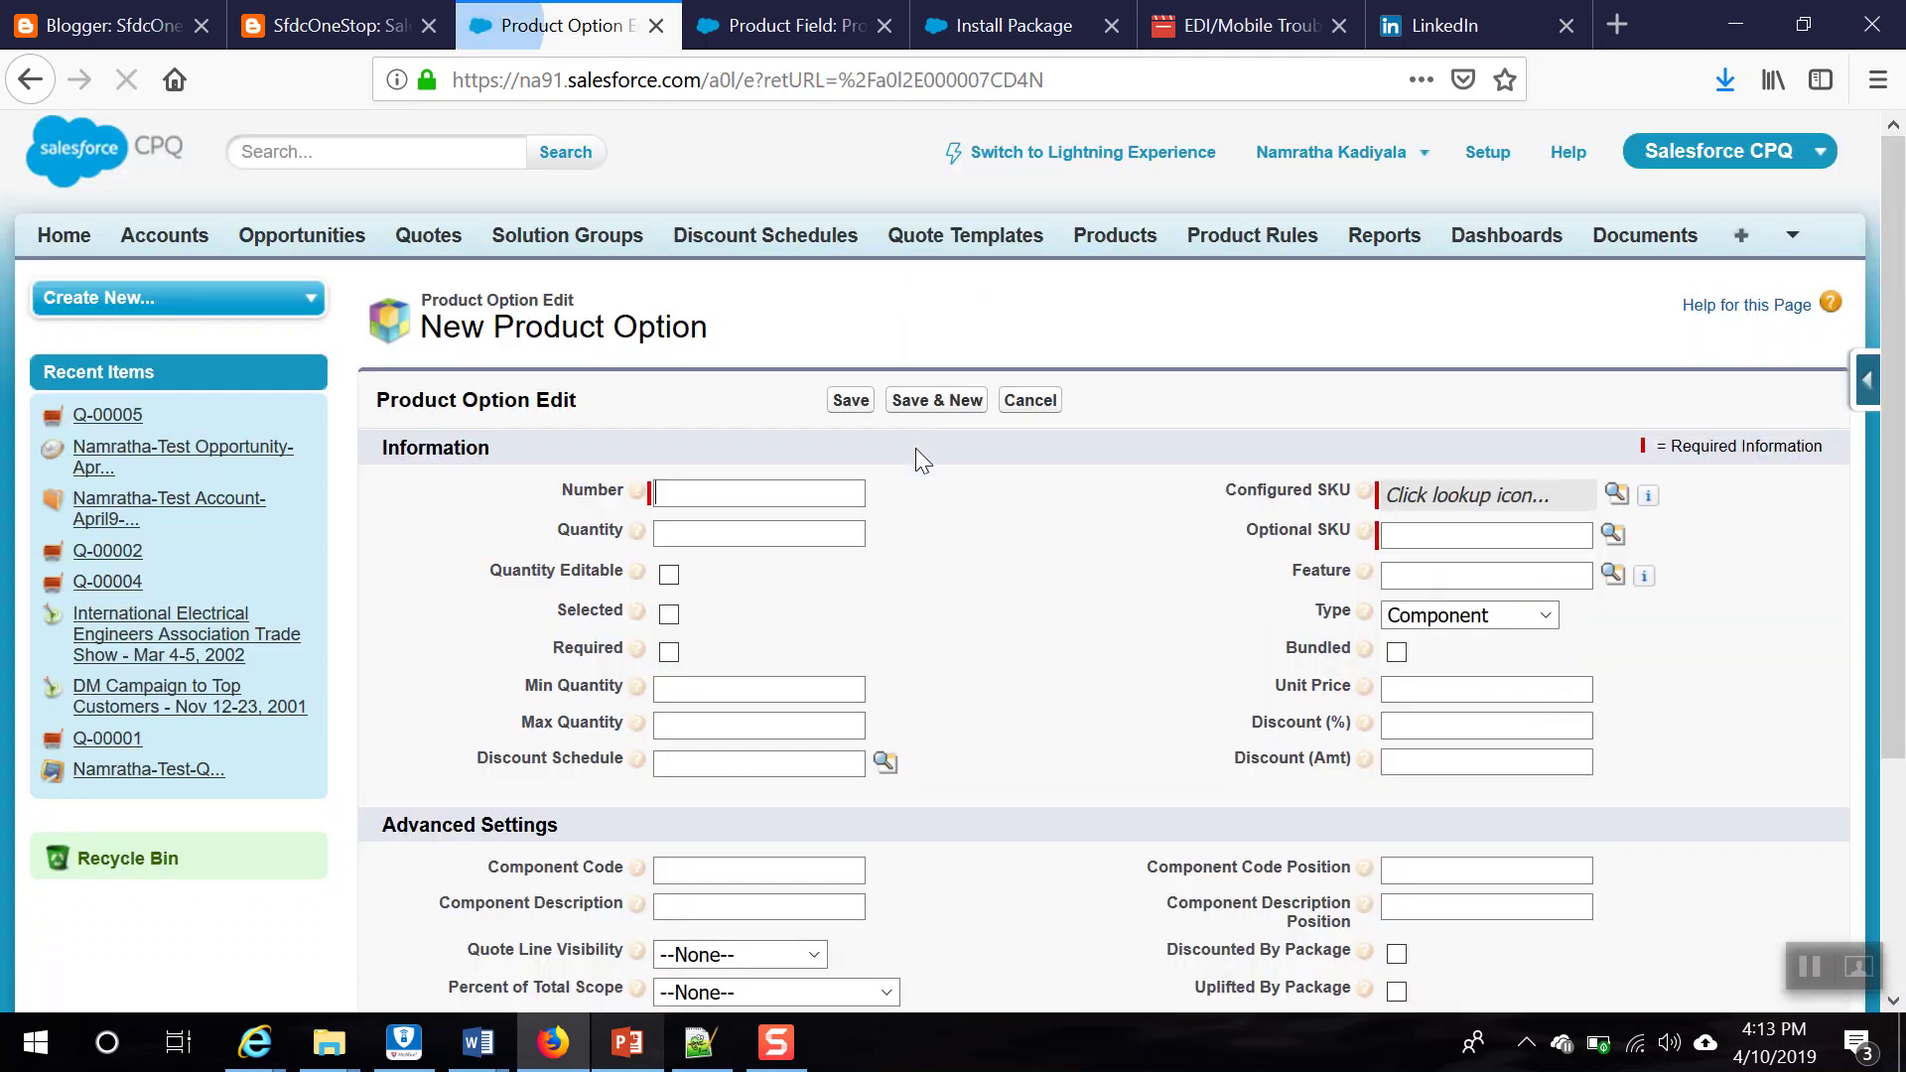
Step: Number the new product option 2 and look up Kent as its configured SKU
left_click(737, 496)
left_click(695, 546)
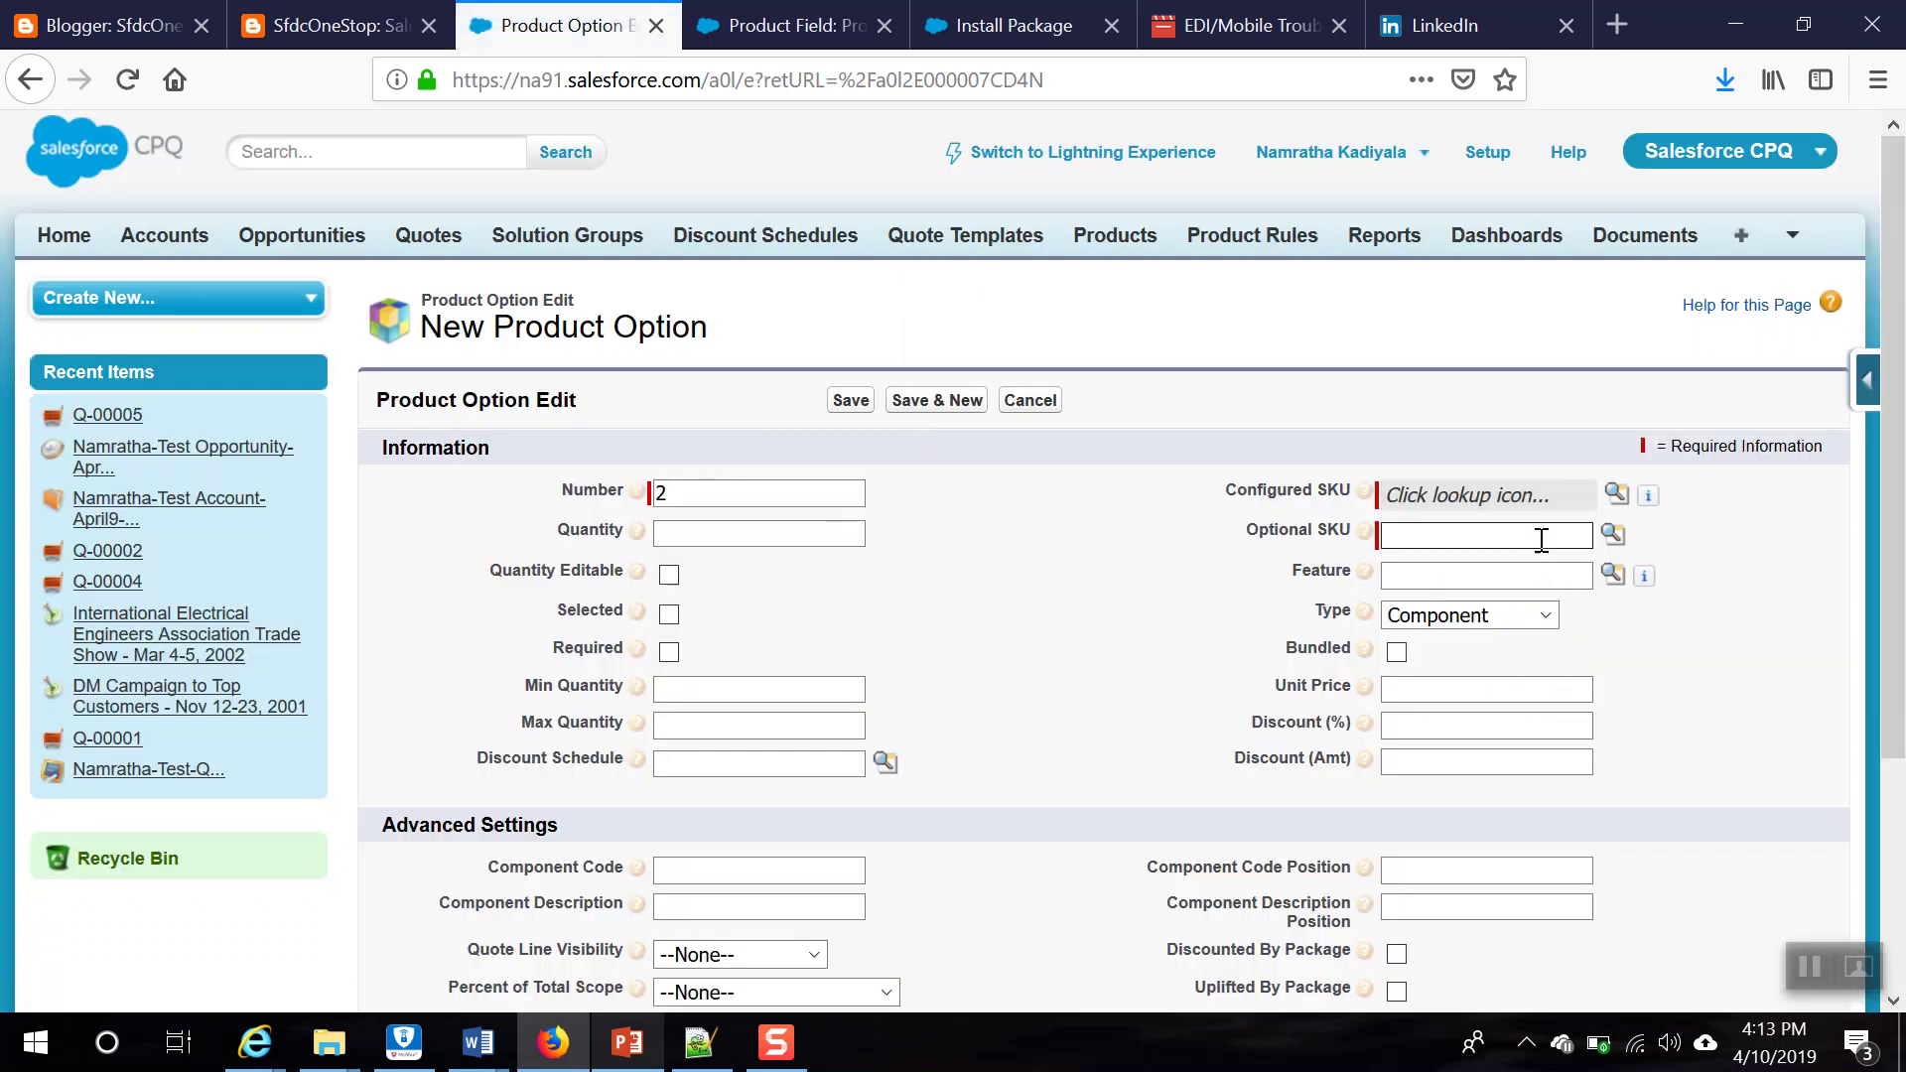
left_click(1617, 495)
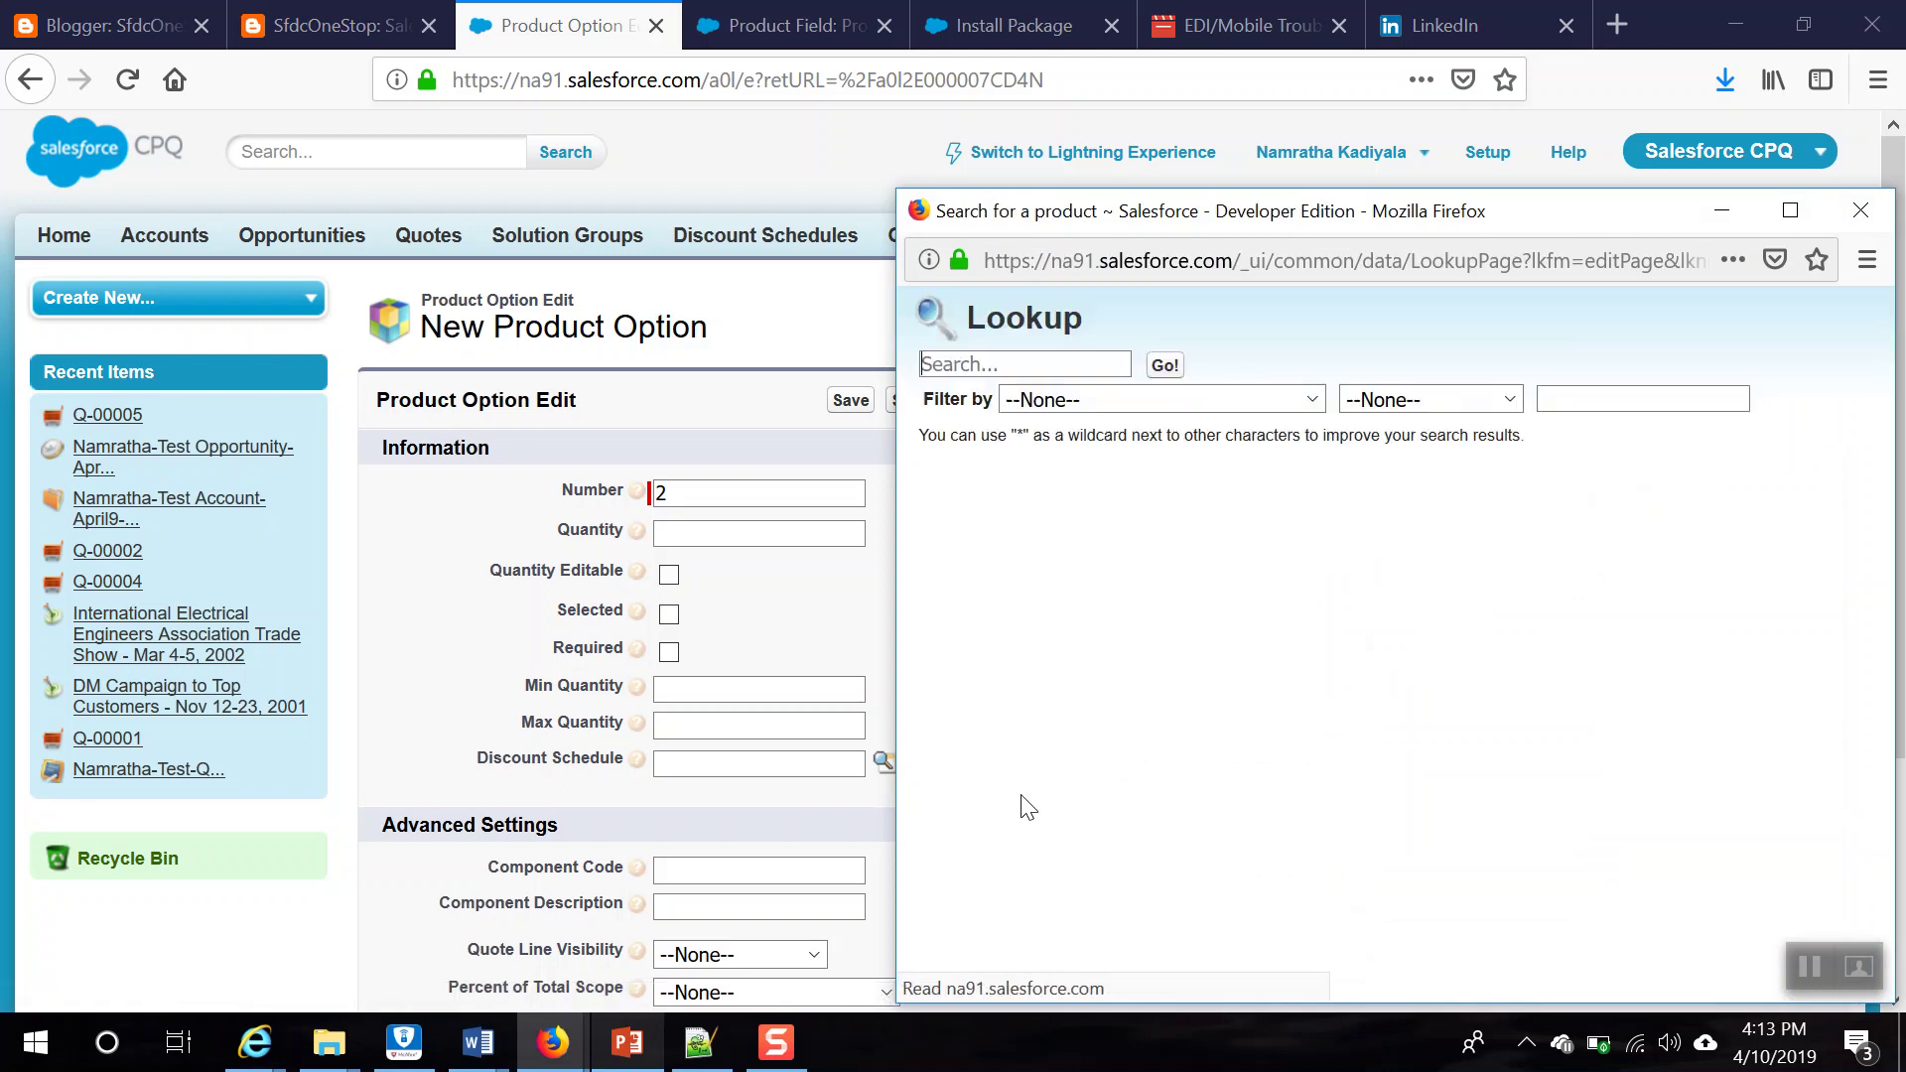
scroll(1005, 800, "down", 5)
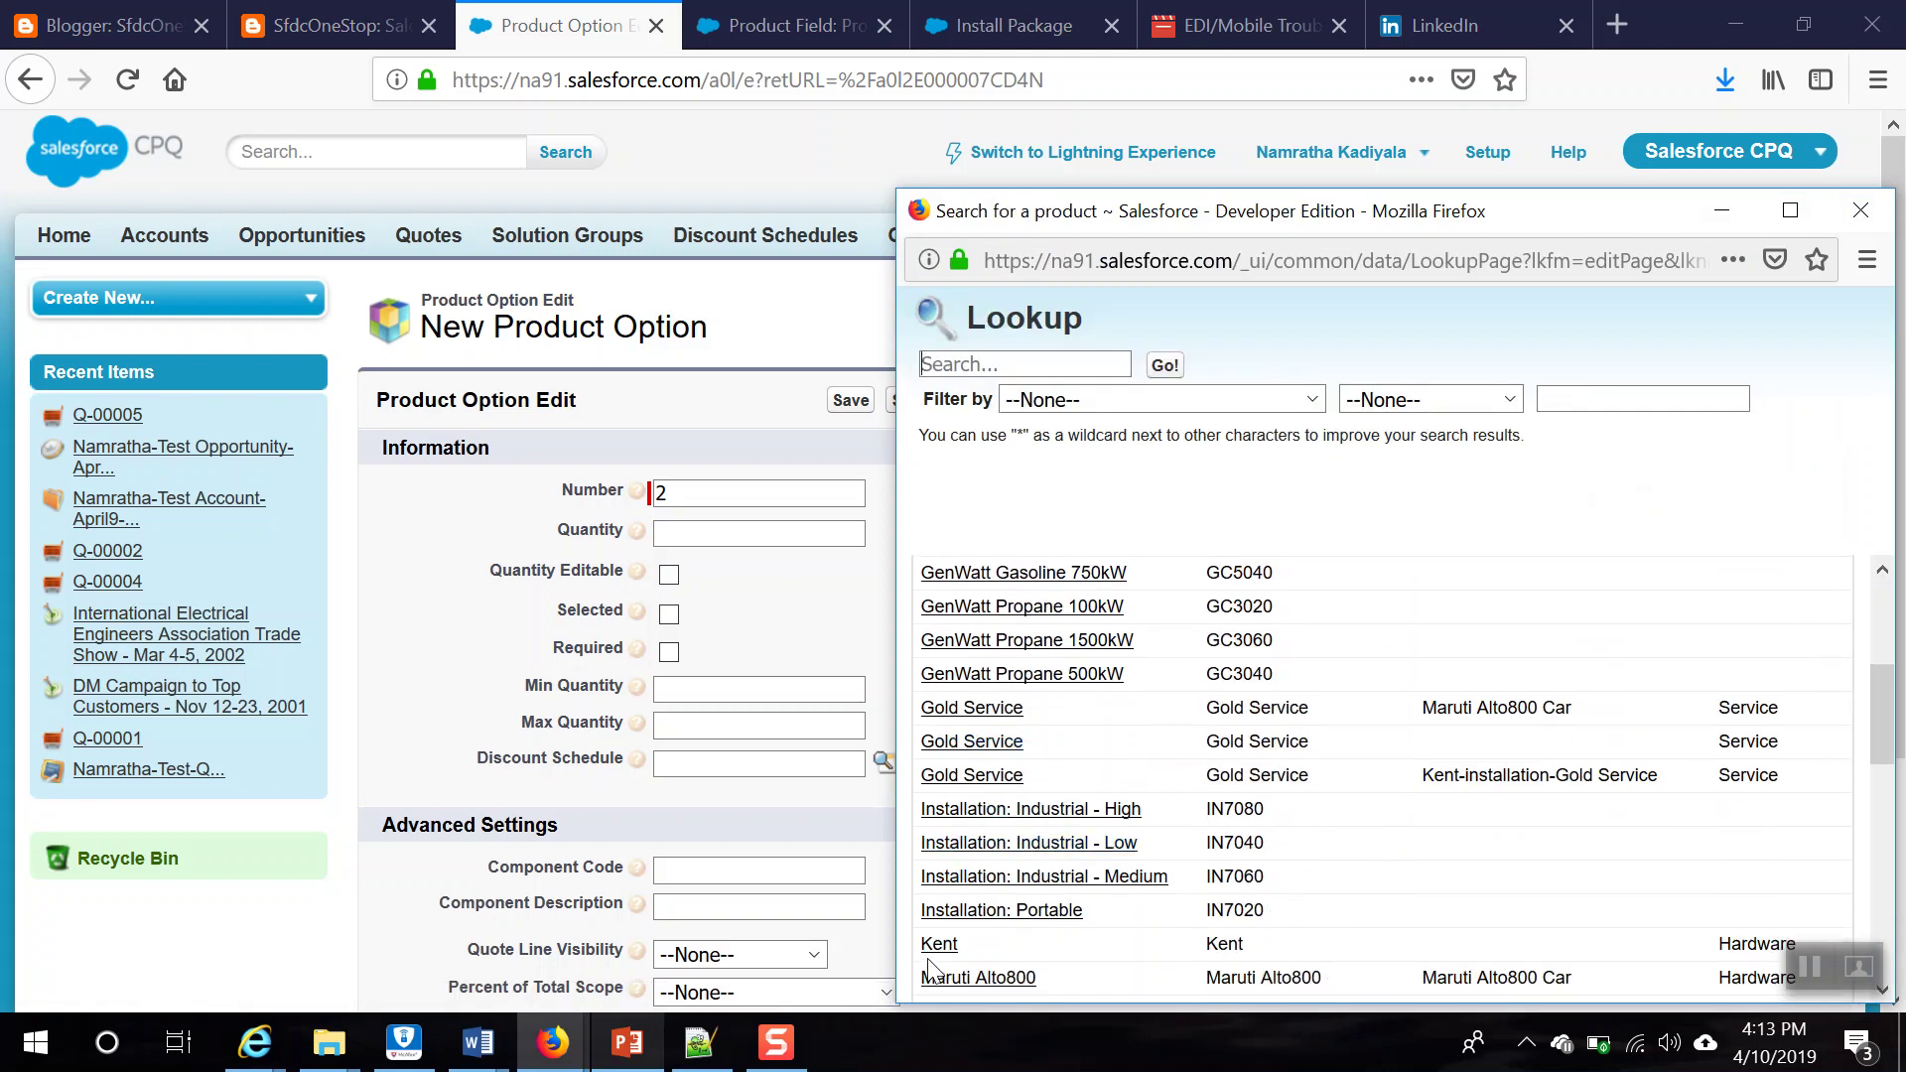
left_click(939, 944)
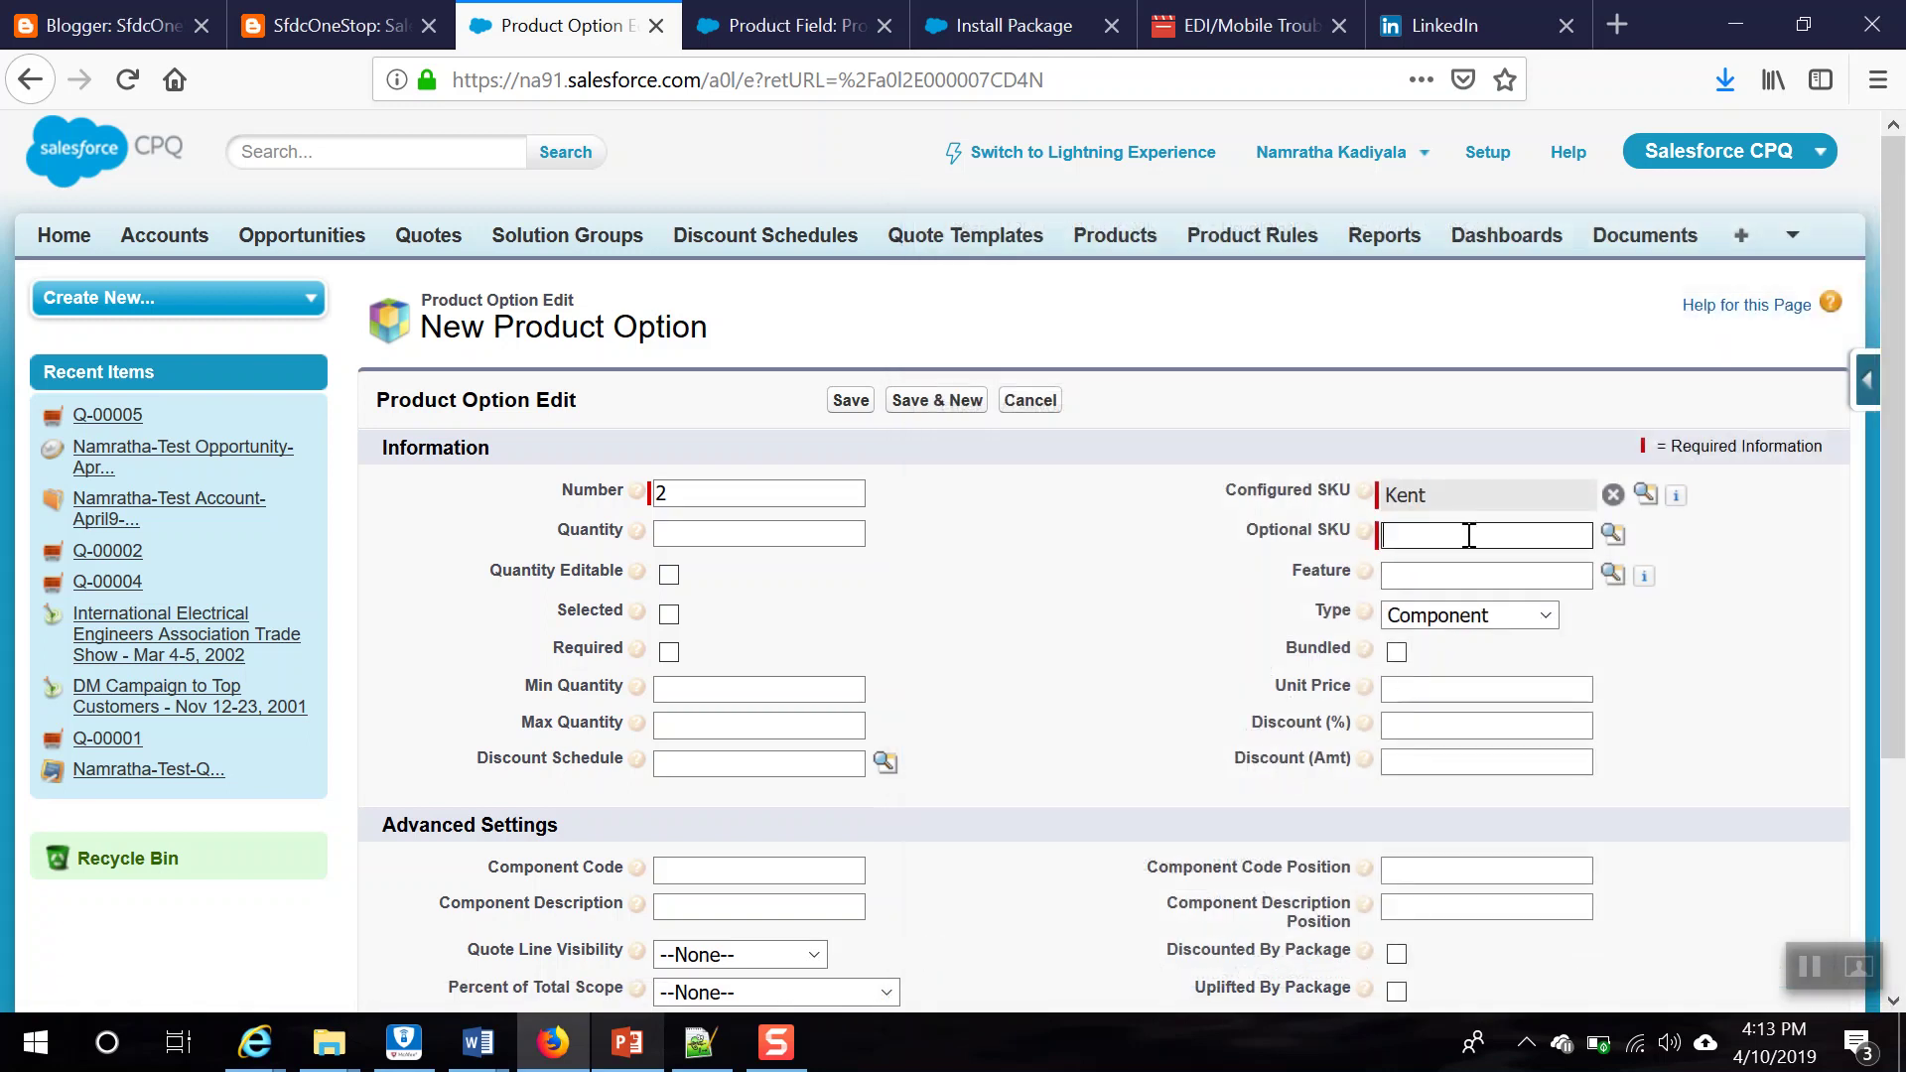
Step: Set the Silver Service product described as Kent-installation-Service Service as optional SKU, save the option, and start another one
left_click(1612, 533)
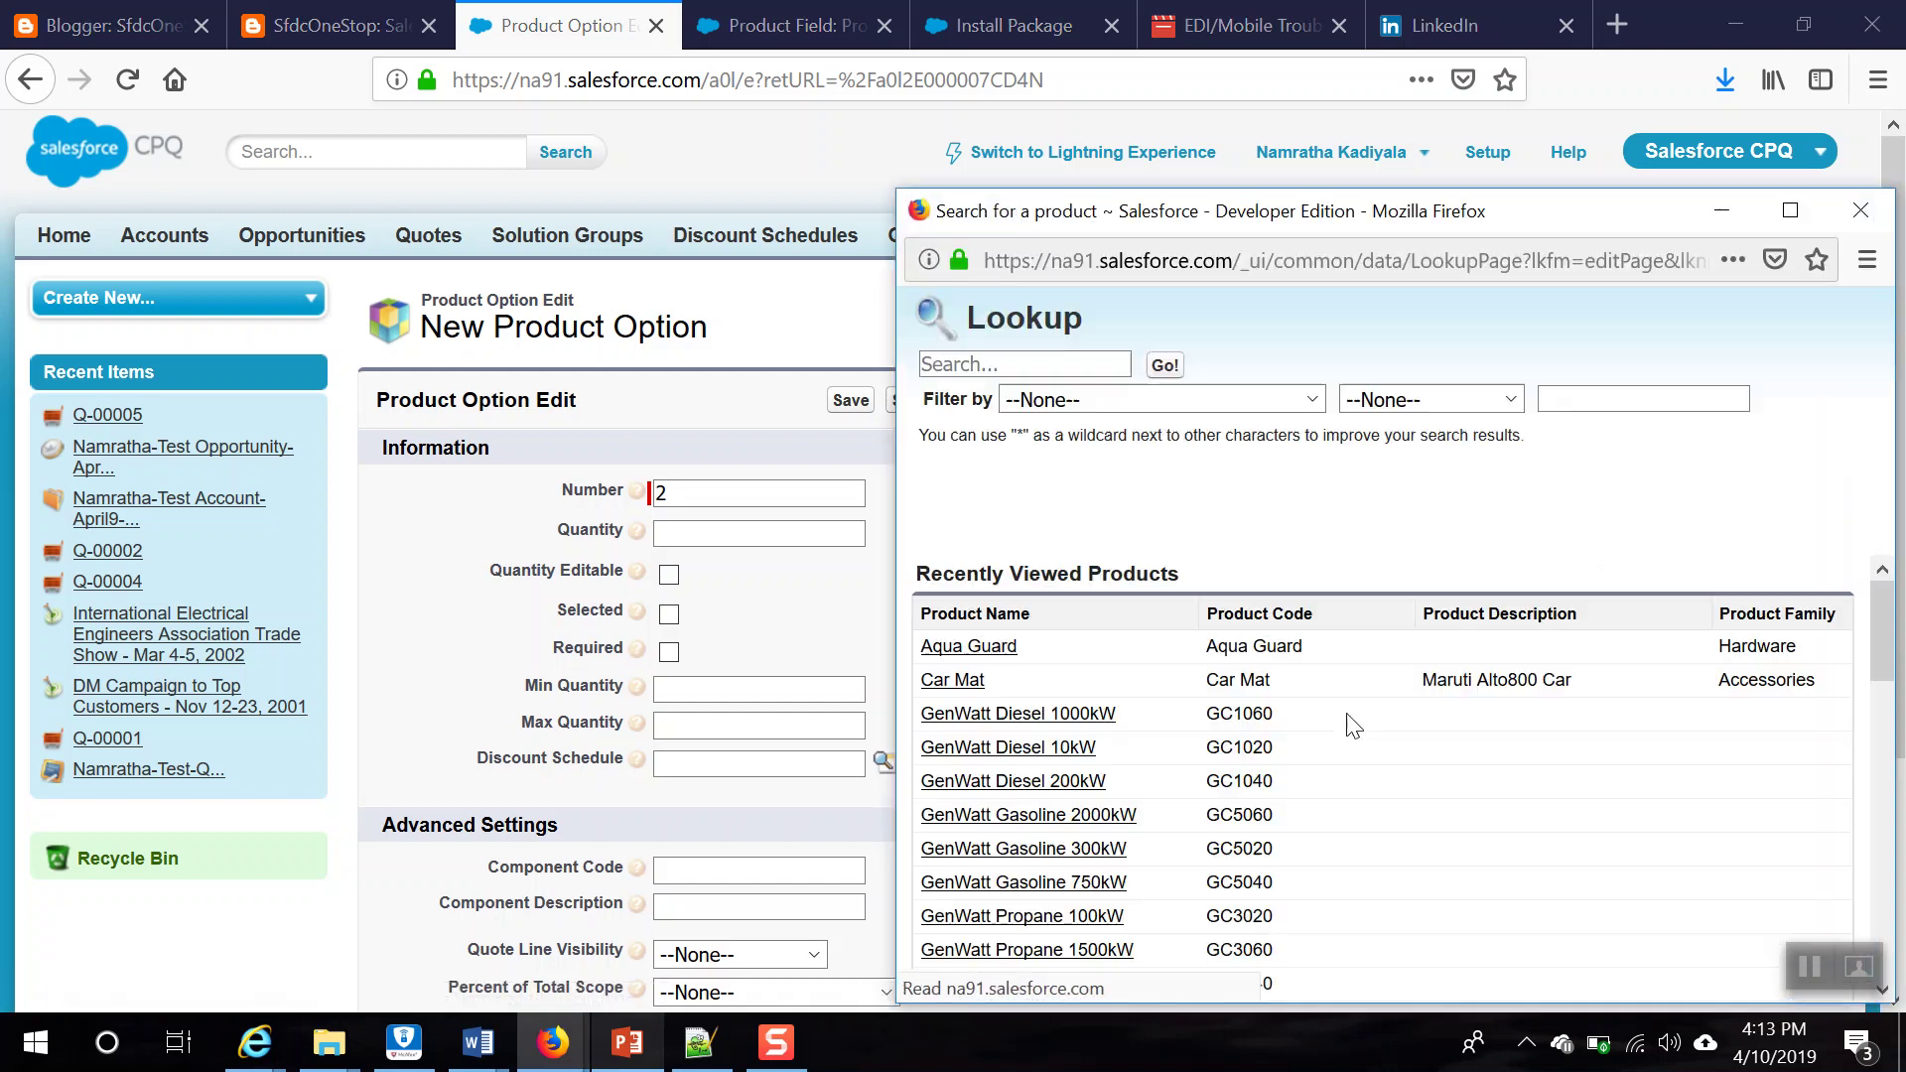
scroll(1106, 844, "down", 5)
scroll(983, 794, "up", 2)
scroll(977, 794, "down", 5)
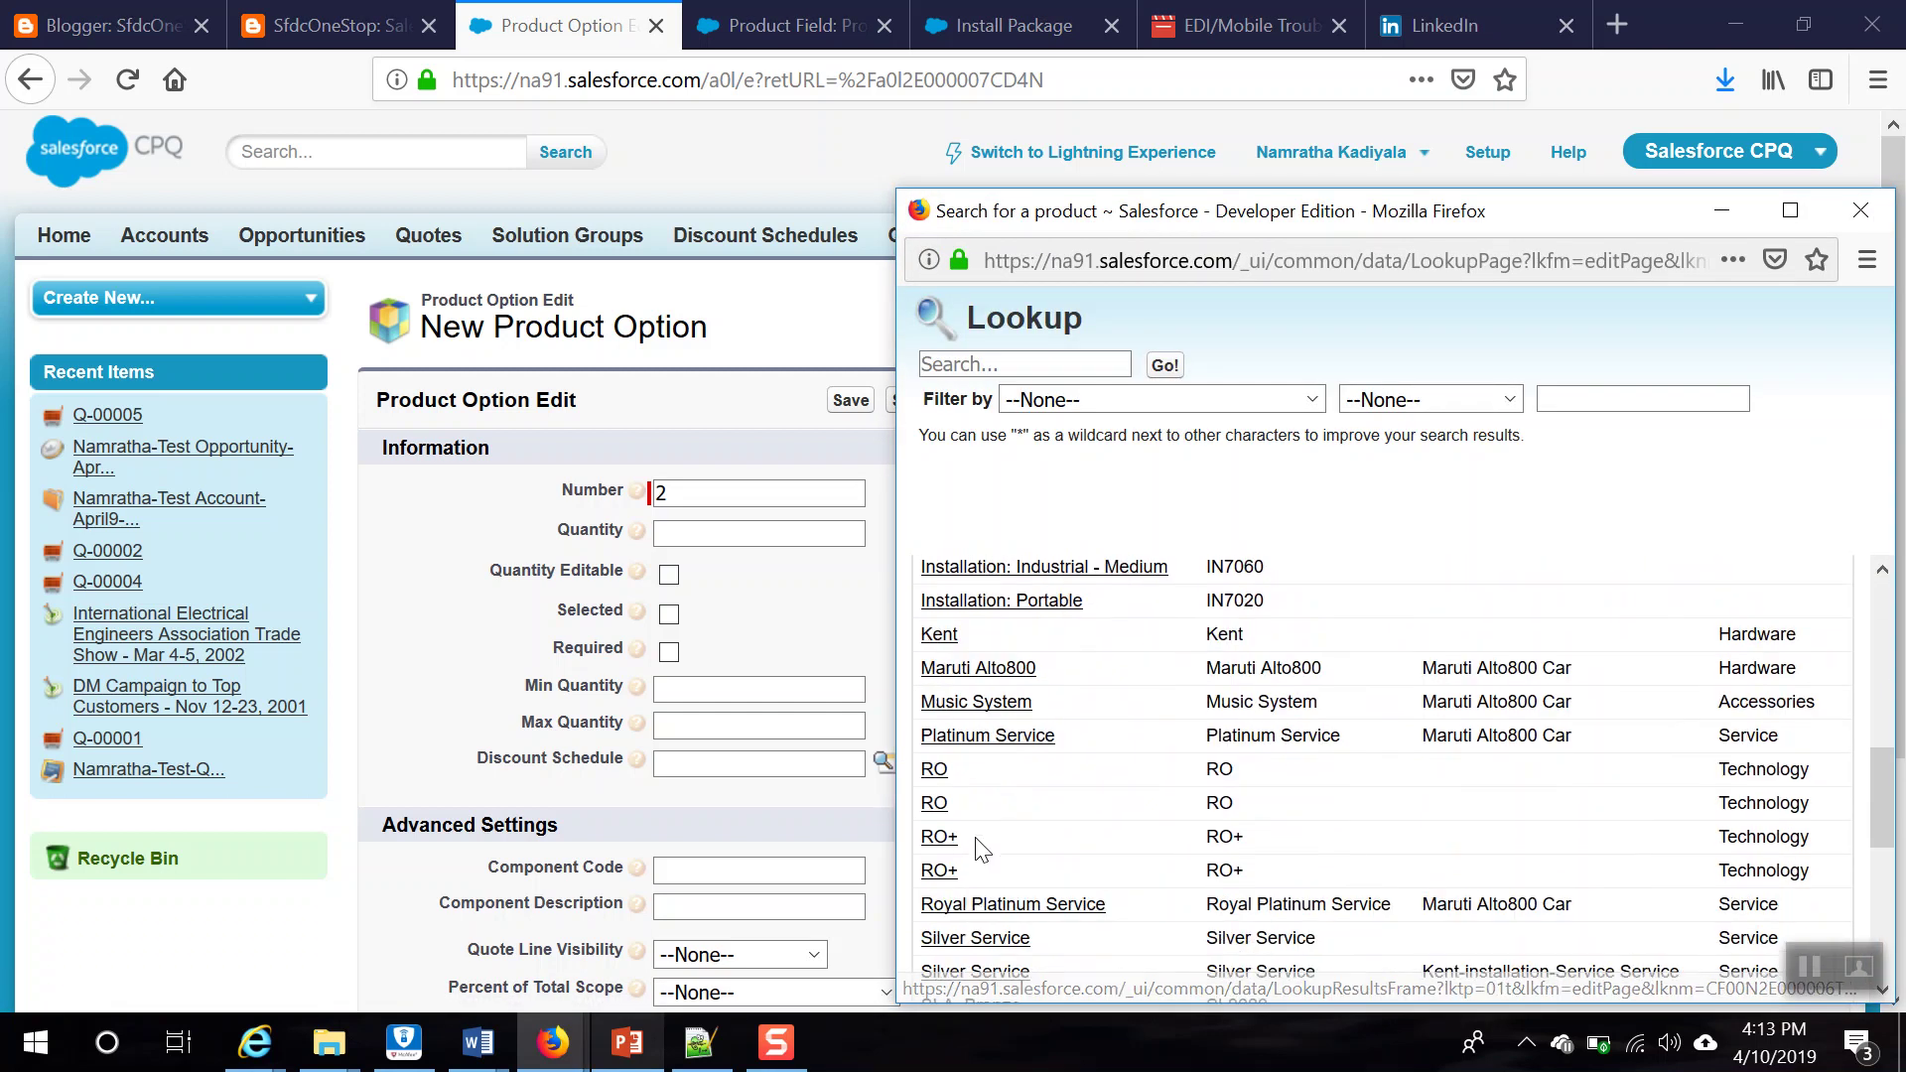
scroll(1009, 913, "down", 1)
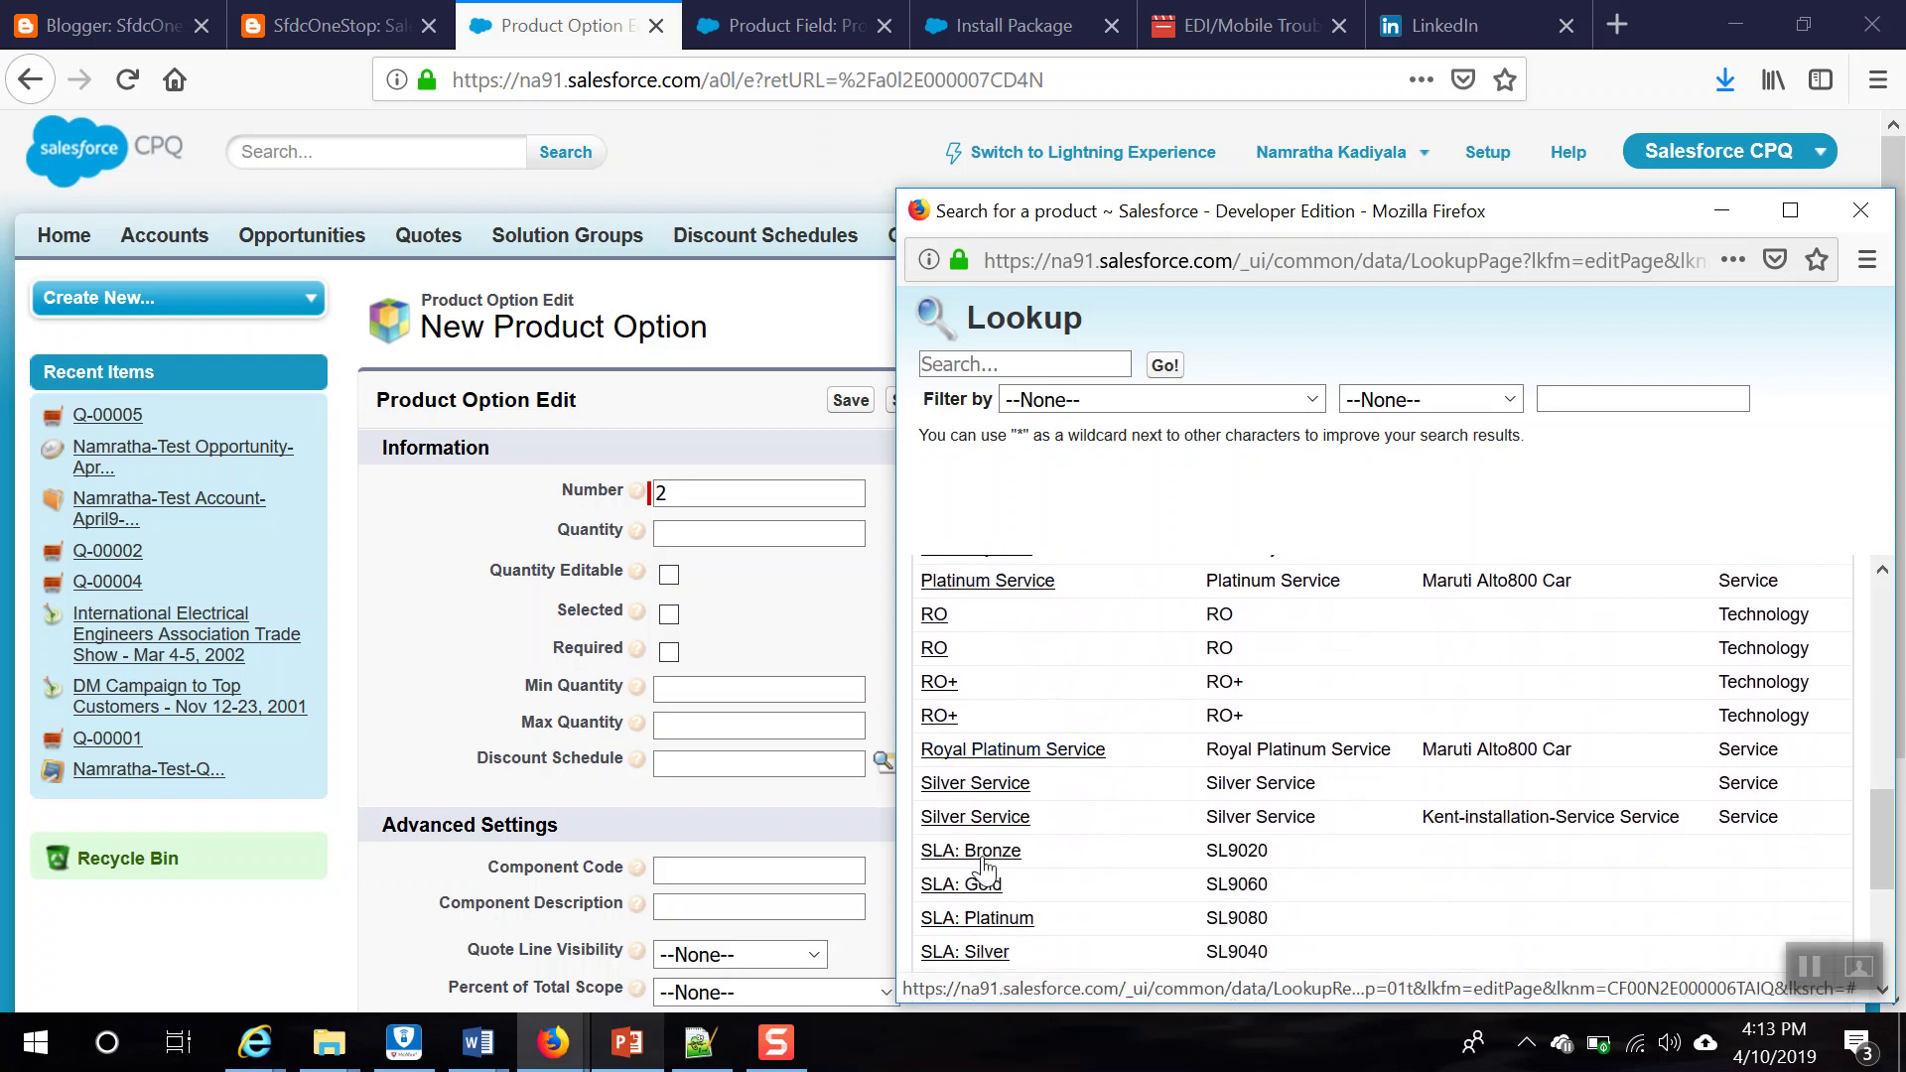
left_click(983, 819)
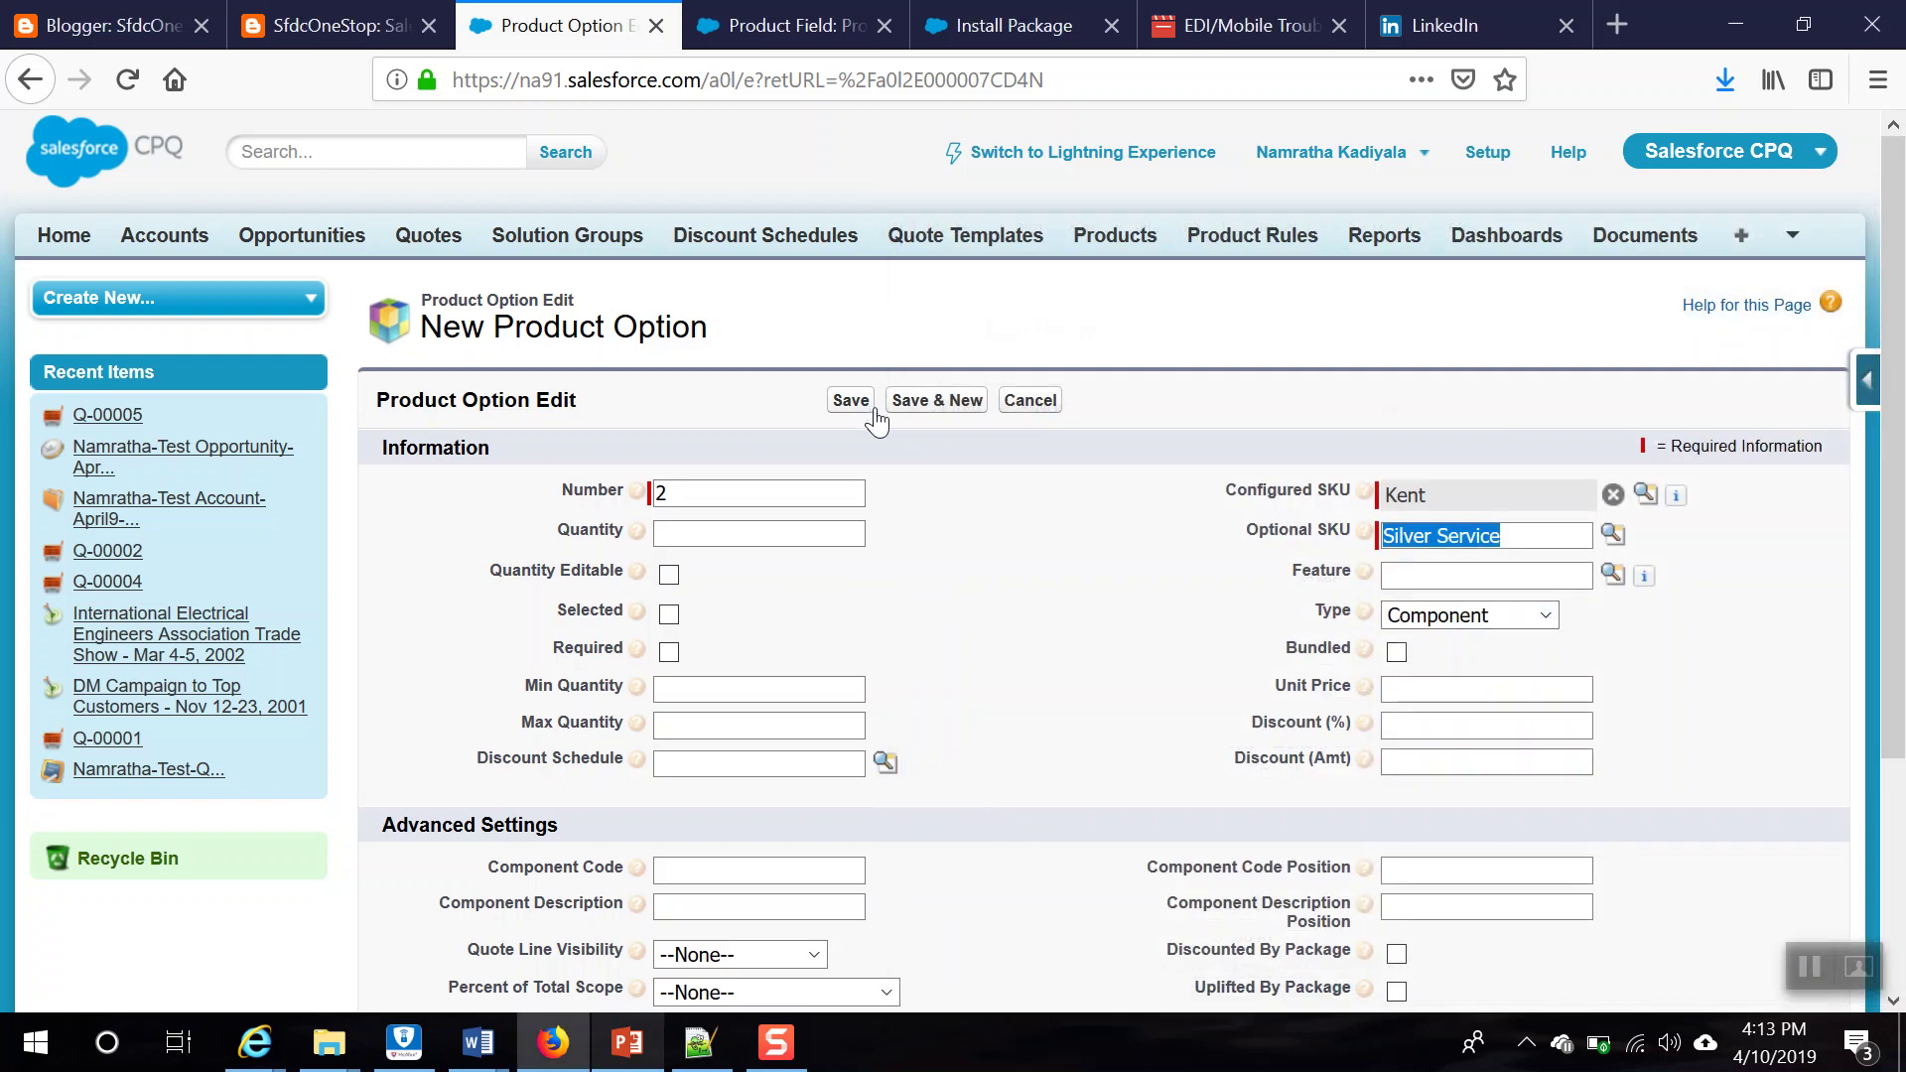
left_click(909, 405)
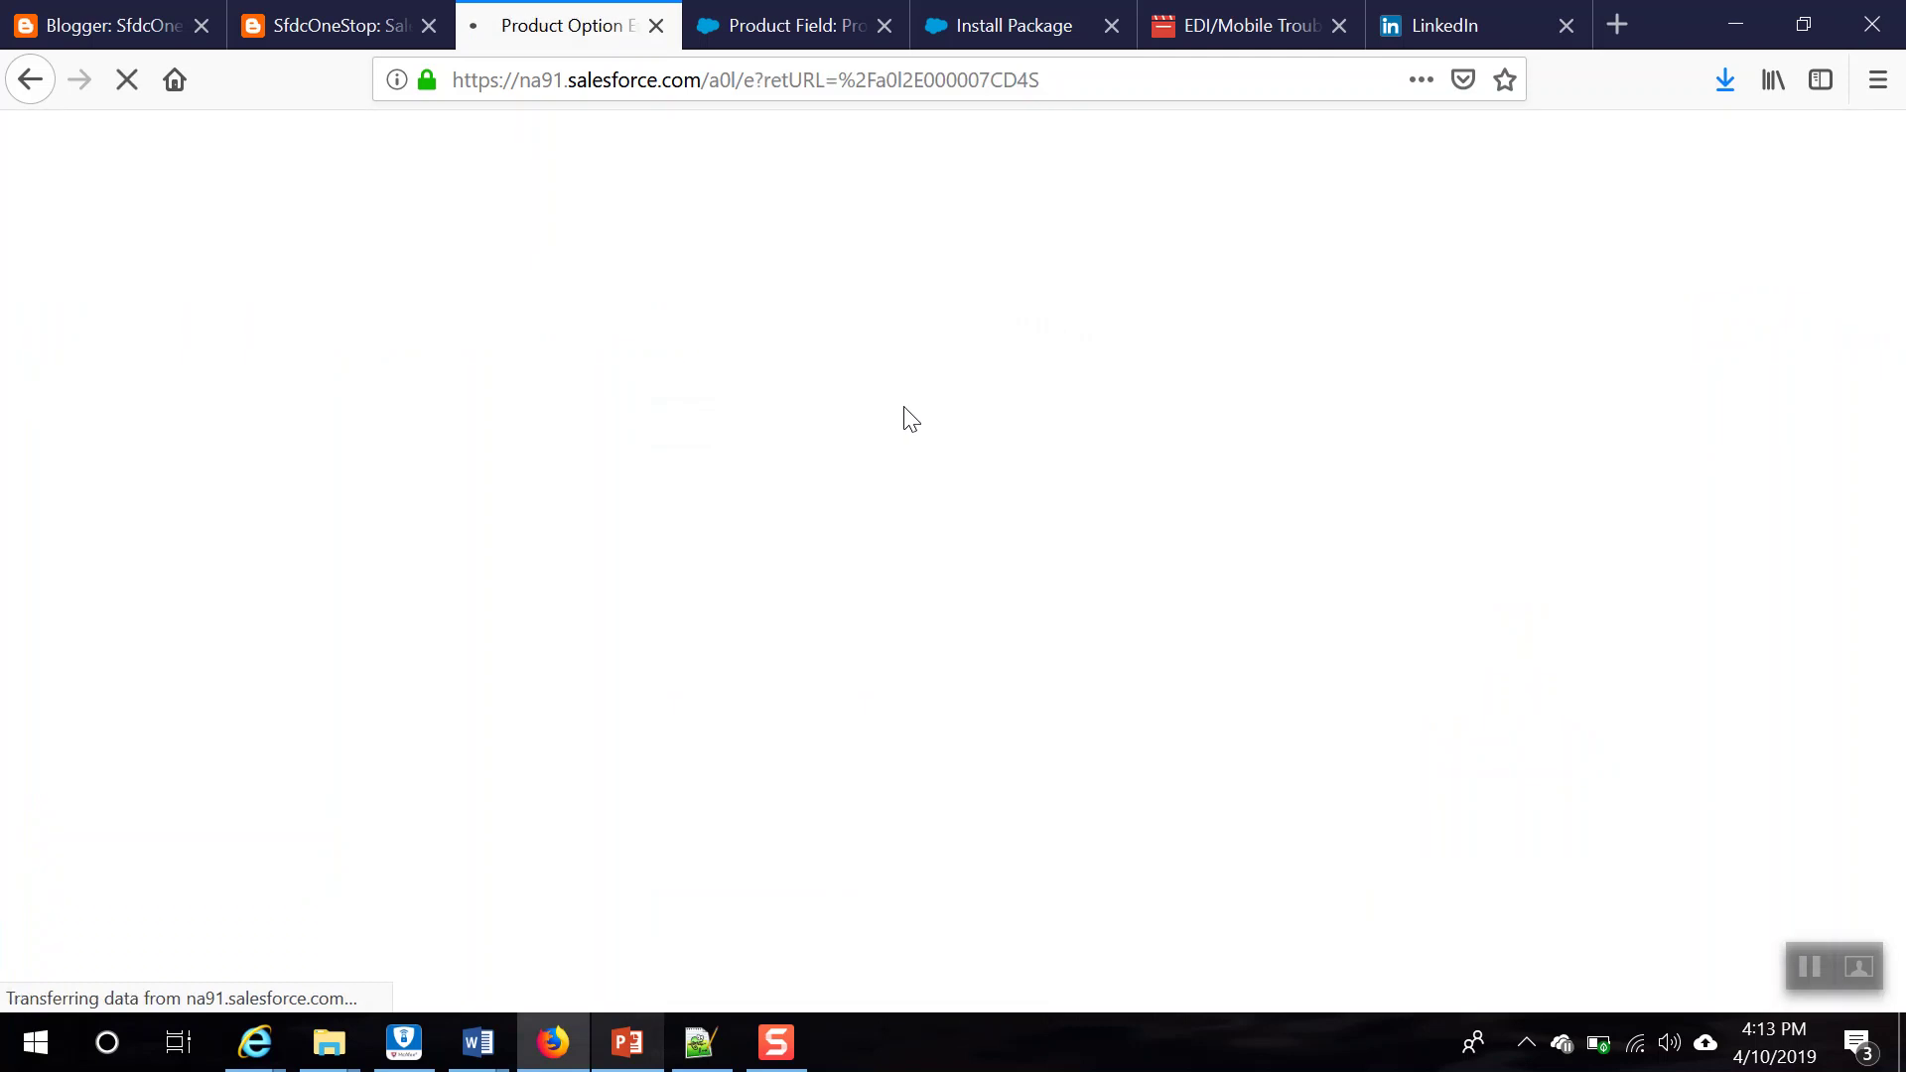
Step: Set the new product option's number to 1 and look up Kent as its configured SKU
left_click(733, 499)
left_click(695, 515)
left_click(1617, 494)
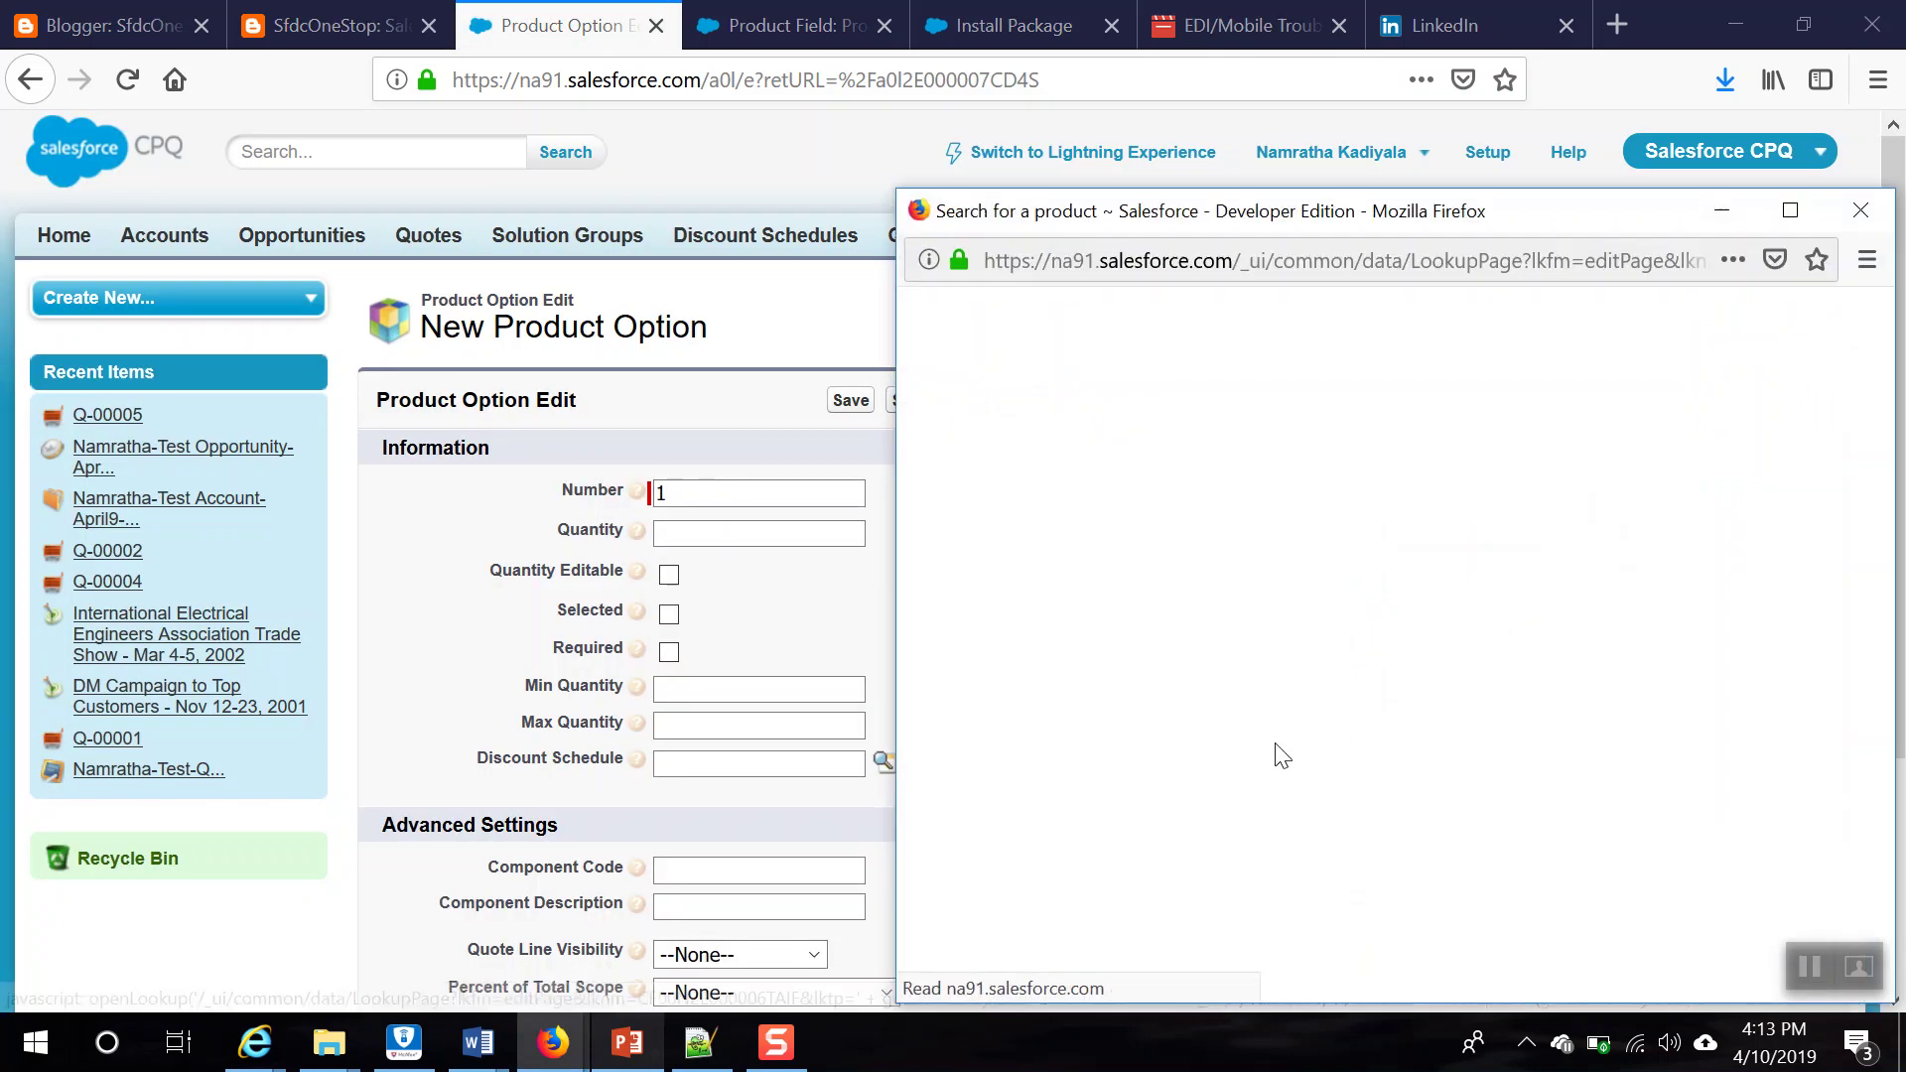
scroll(1010, 853, "down", 5)
left_click(939, 789)
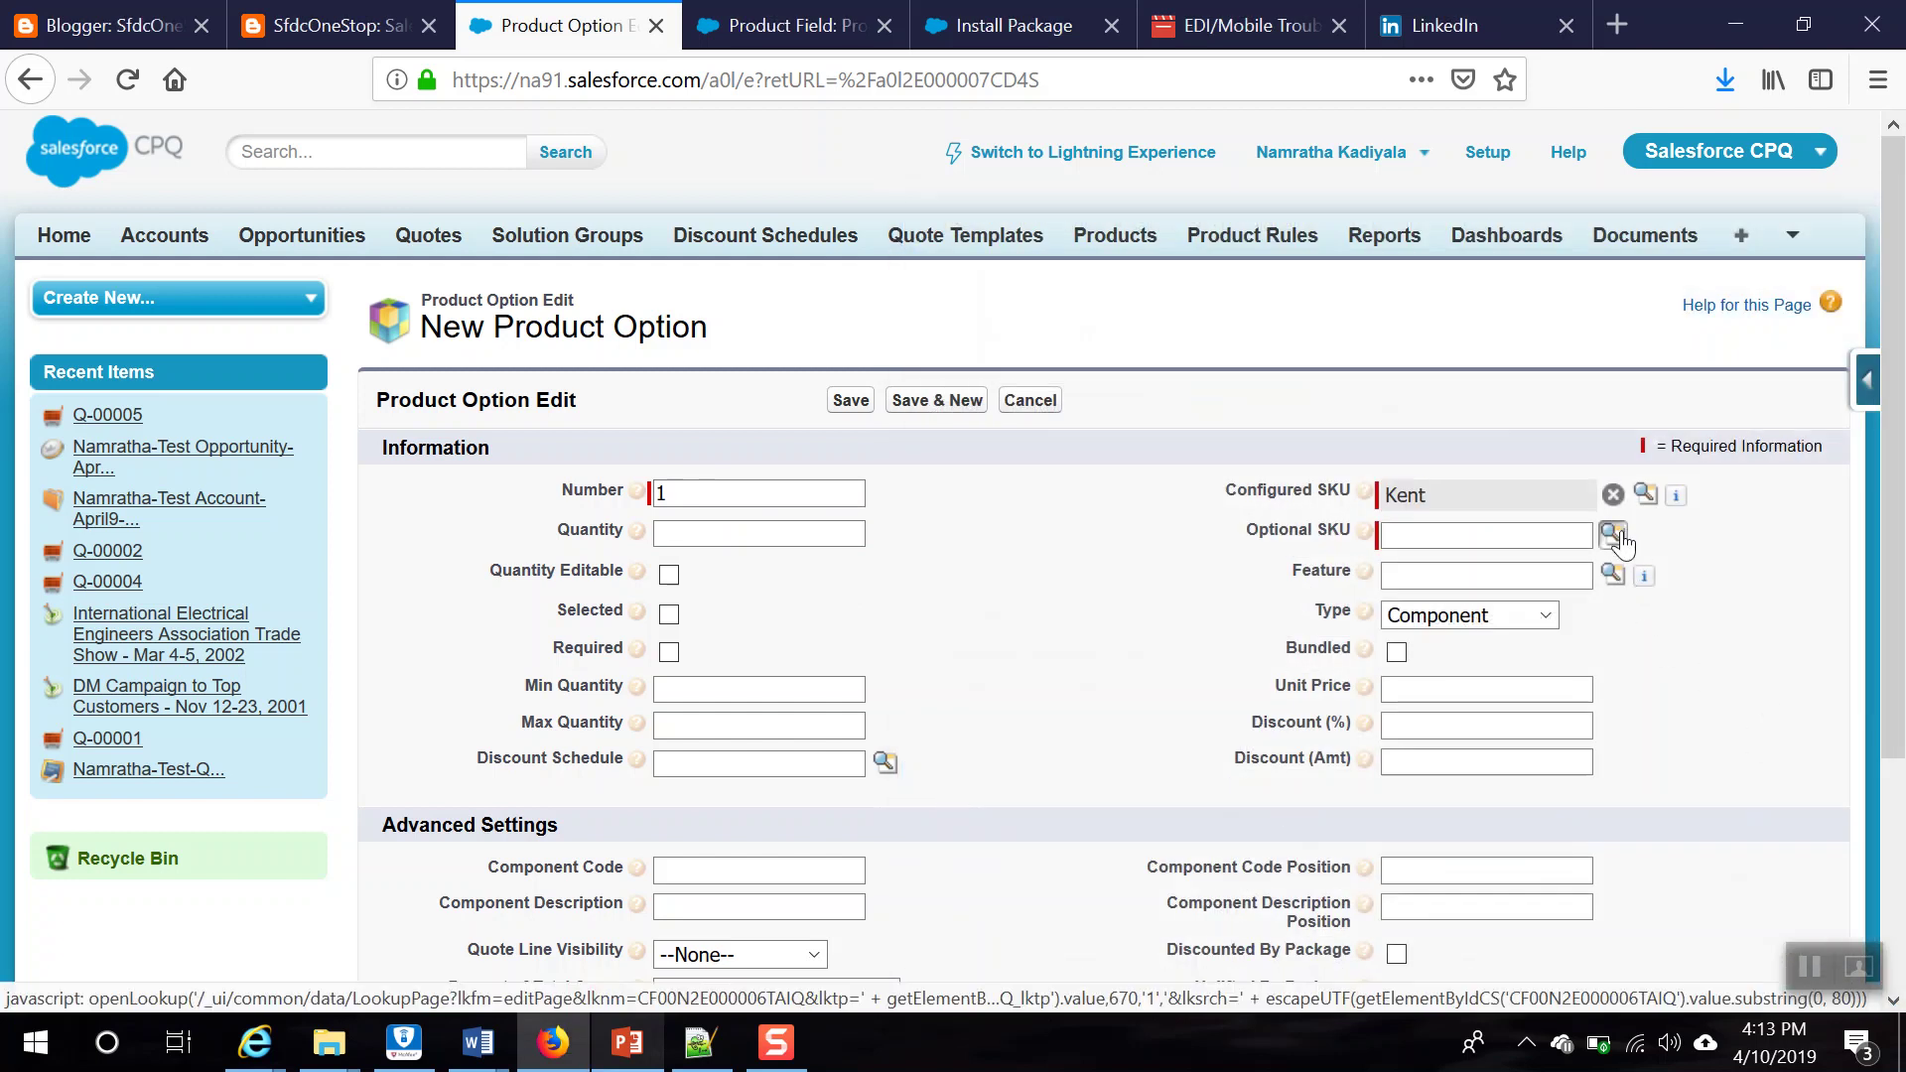
Step: Set the Spare Filter product described as Kent-installation-Accessories as optional SKU and save the option
left_click(1614, 534)
scroll(1097, 789, "down", 15)
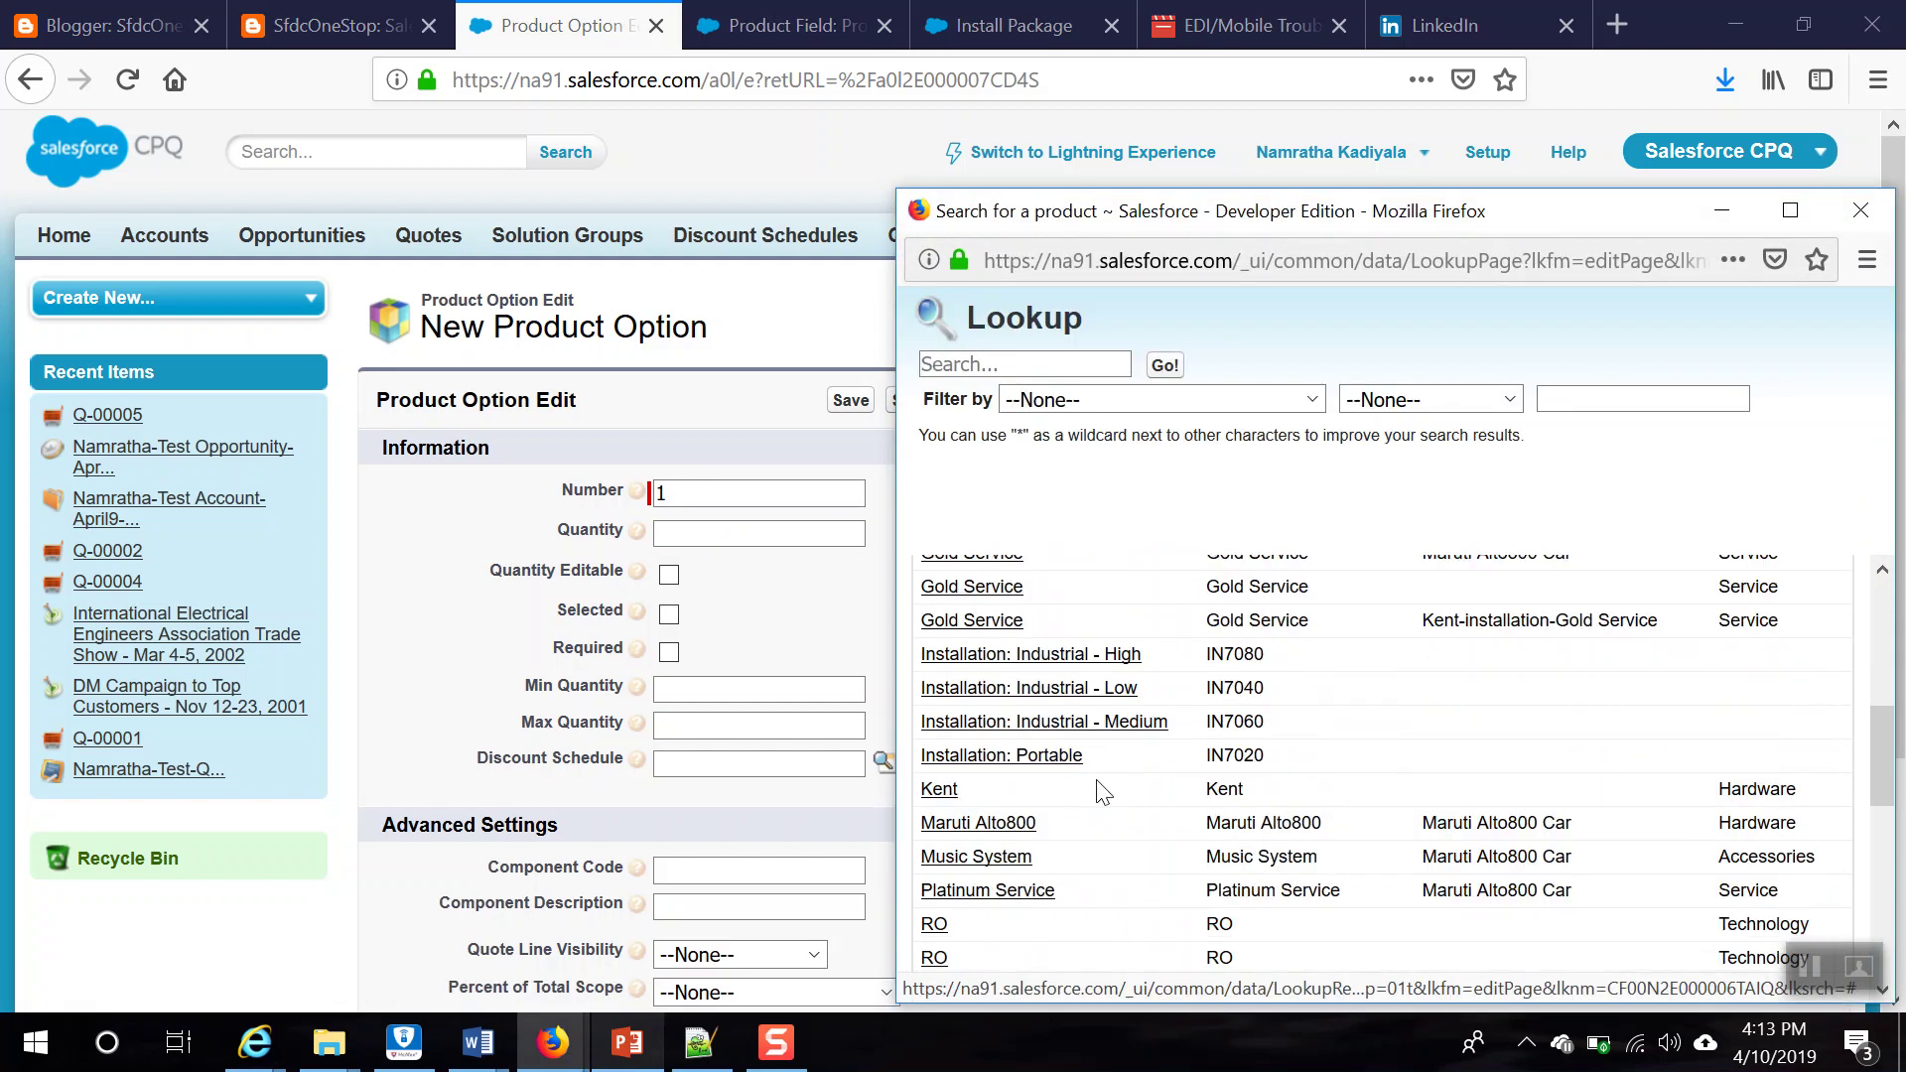
scroll(1105, 809, "down", 3)
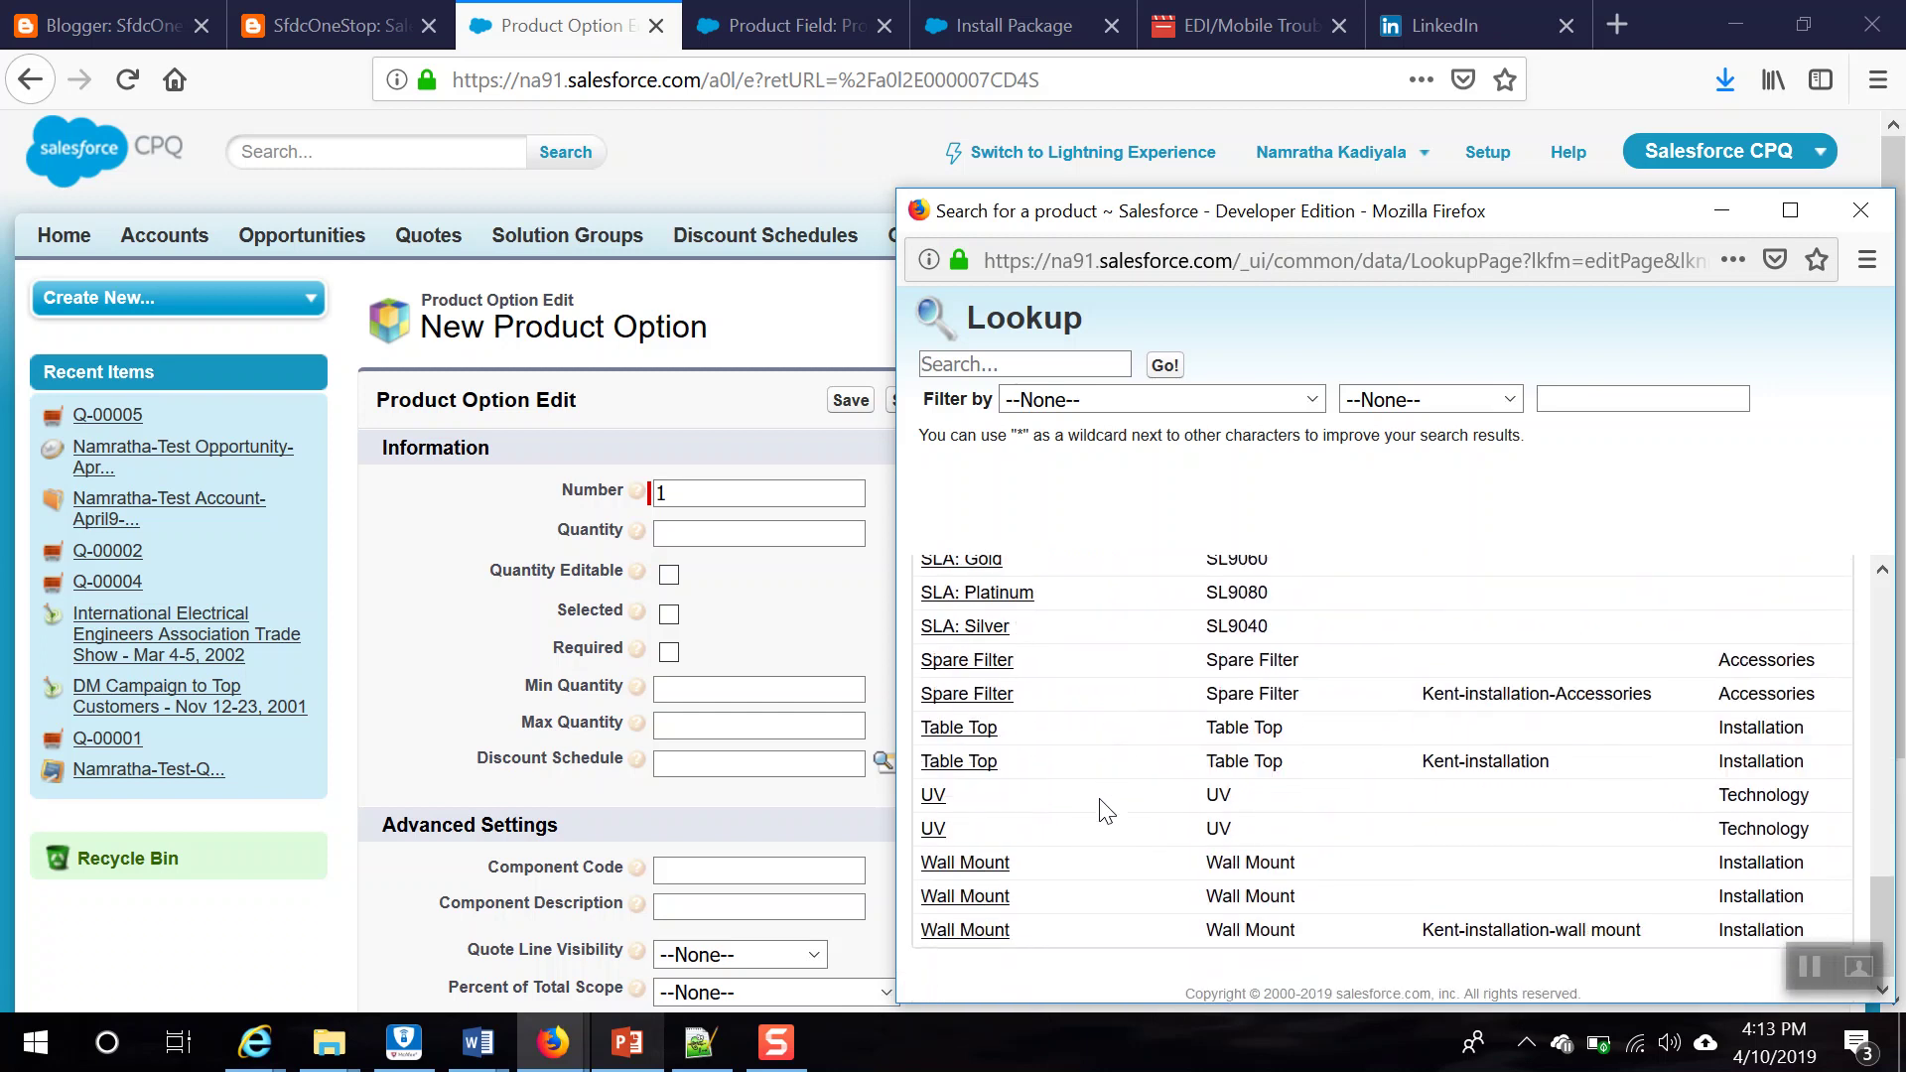
left_click(963, 692)
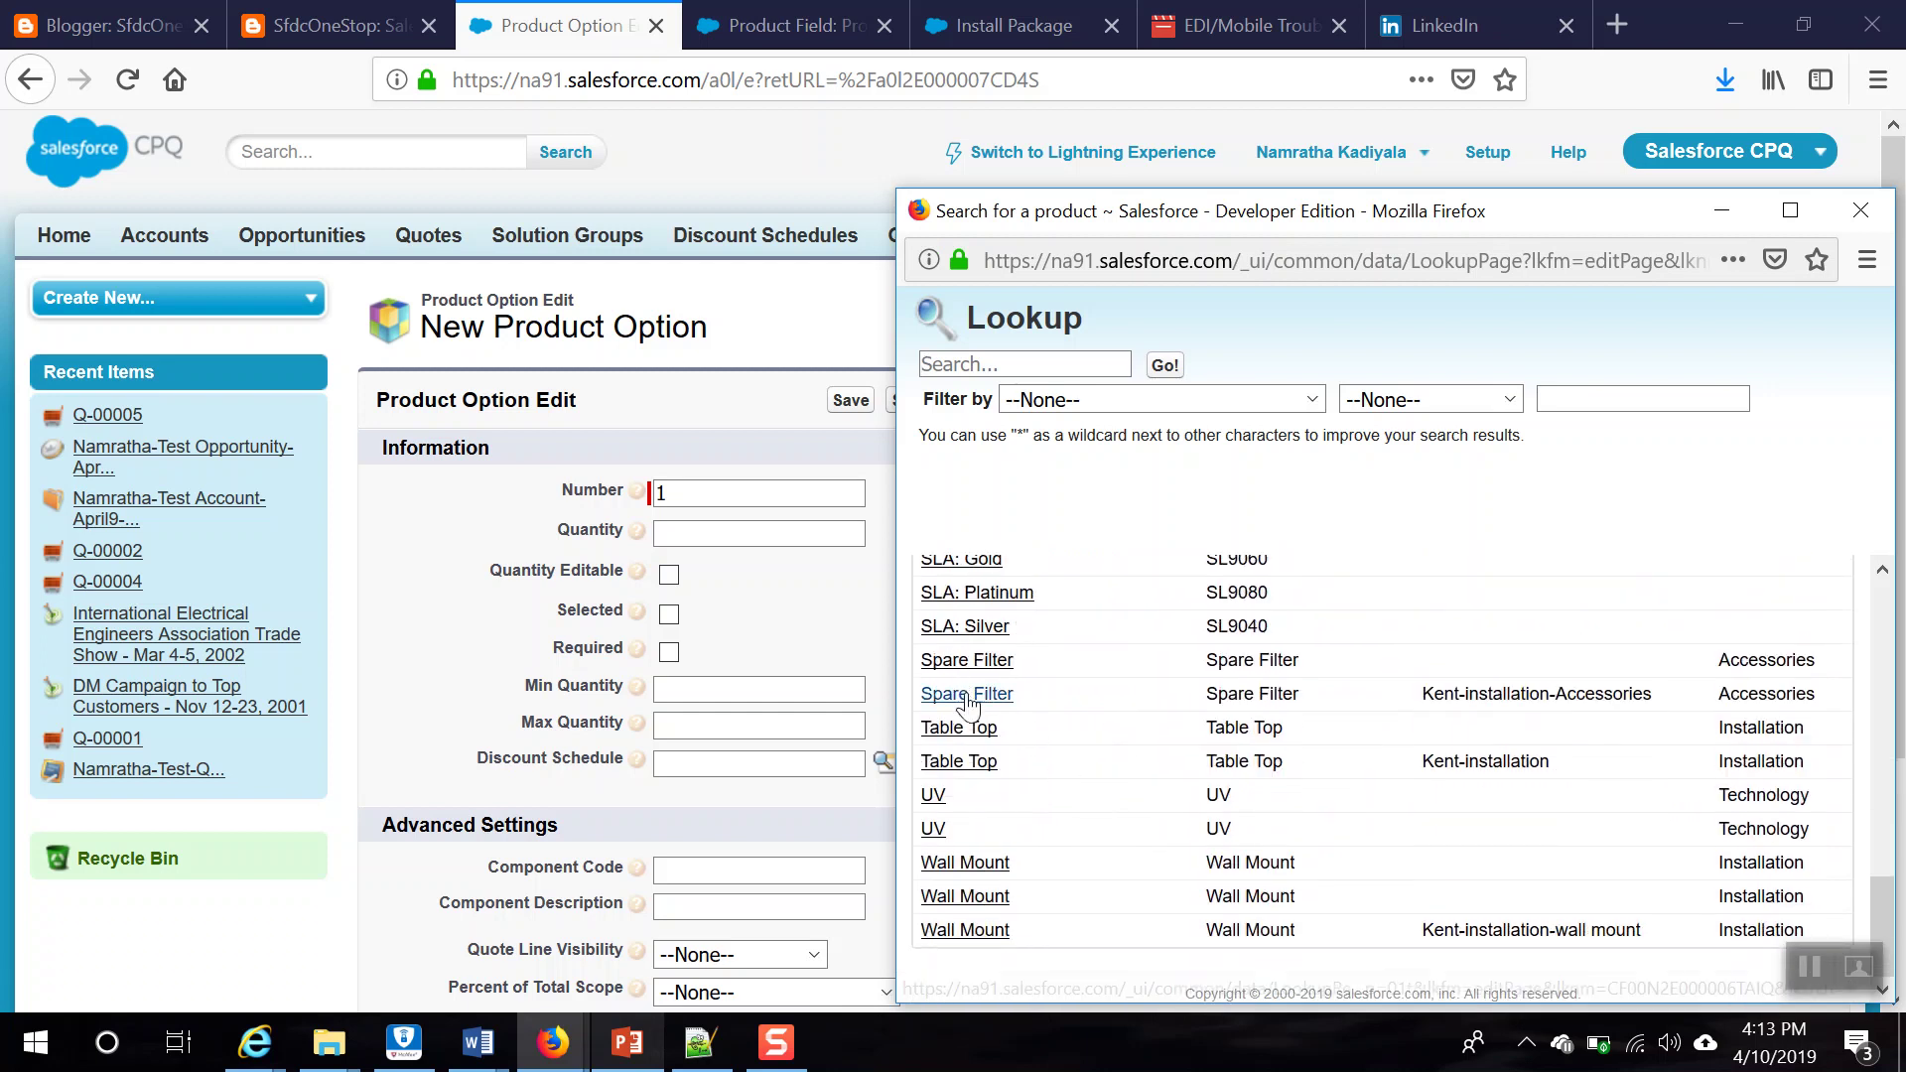
left_click(852, 400)
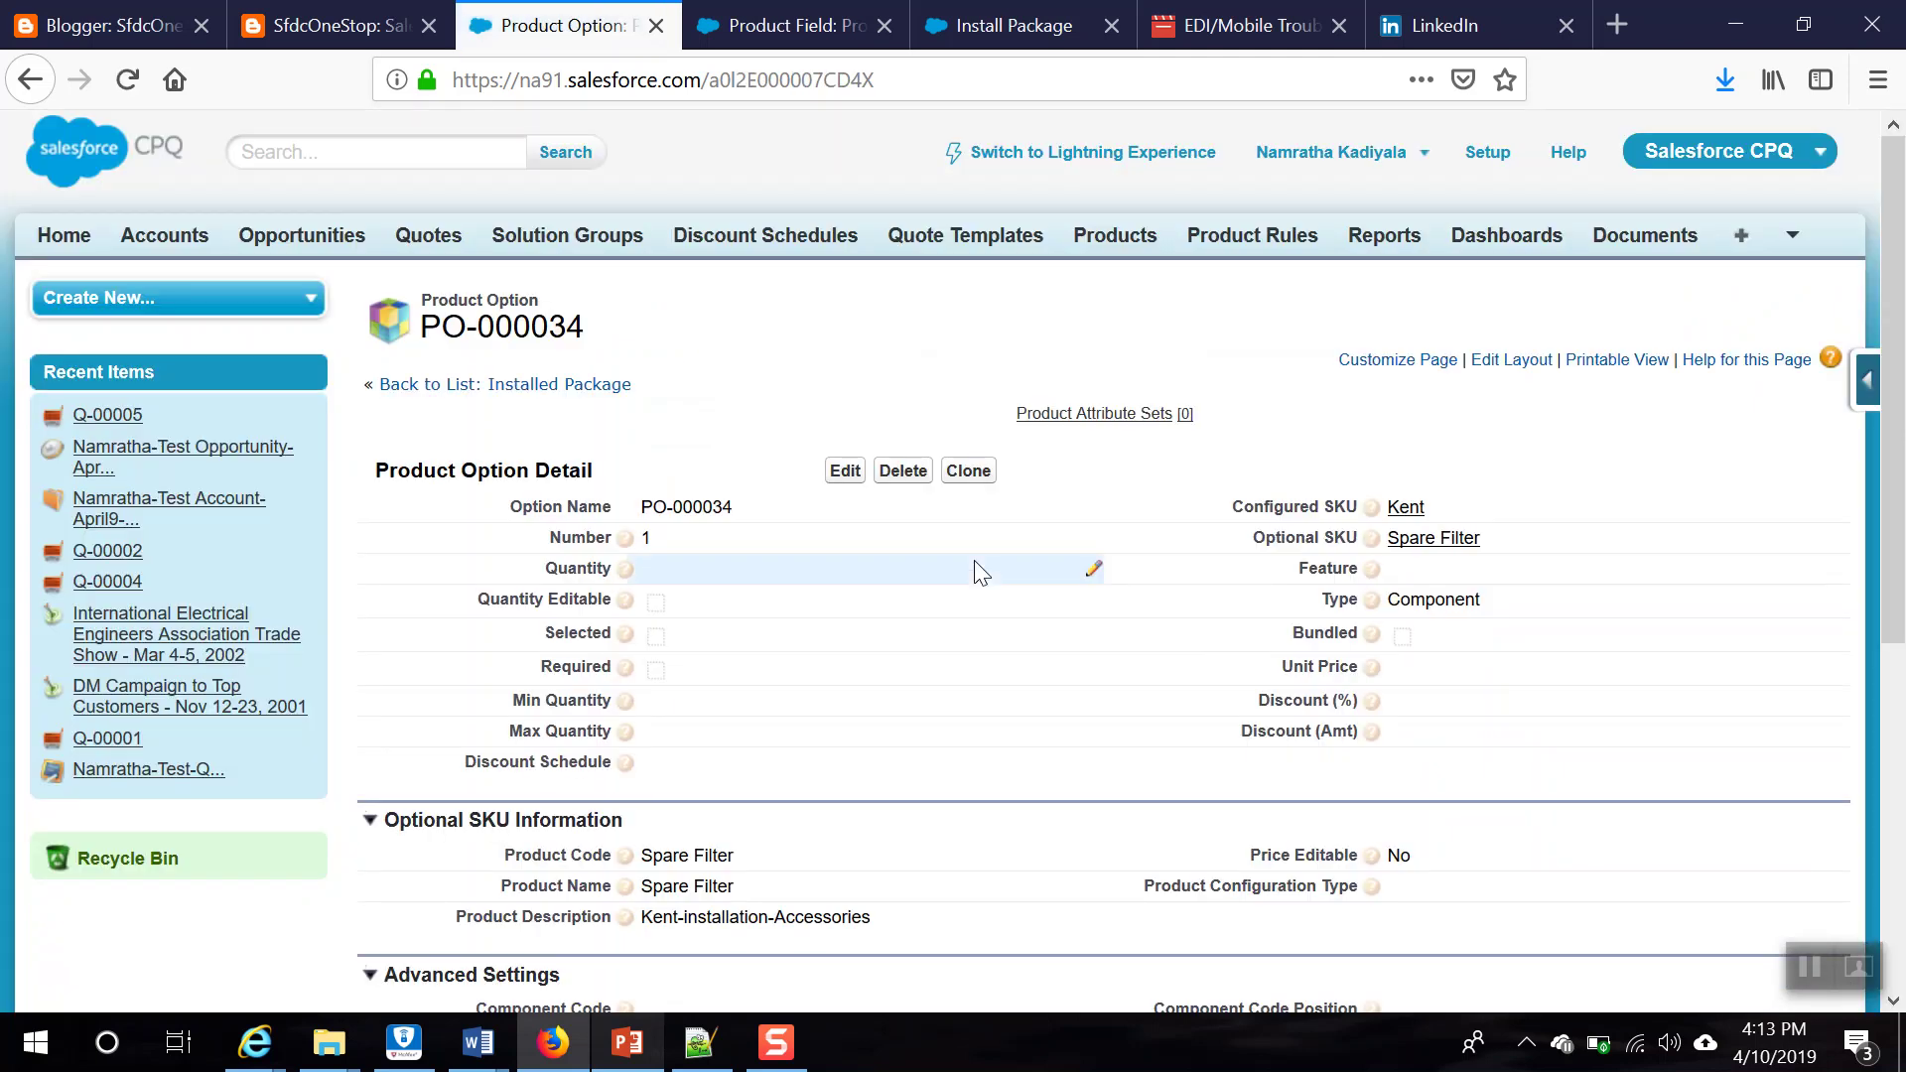
Step: Open the Kent product from the recent products and start a new product feature for it
left_click(1115, 248)
scroll(710, 792, "down", 5)
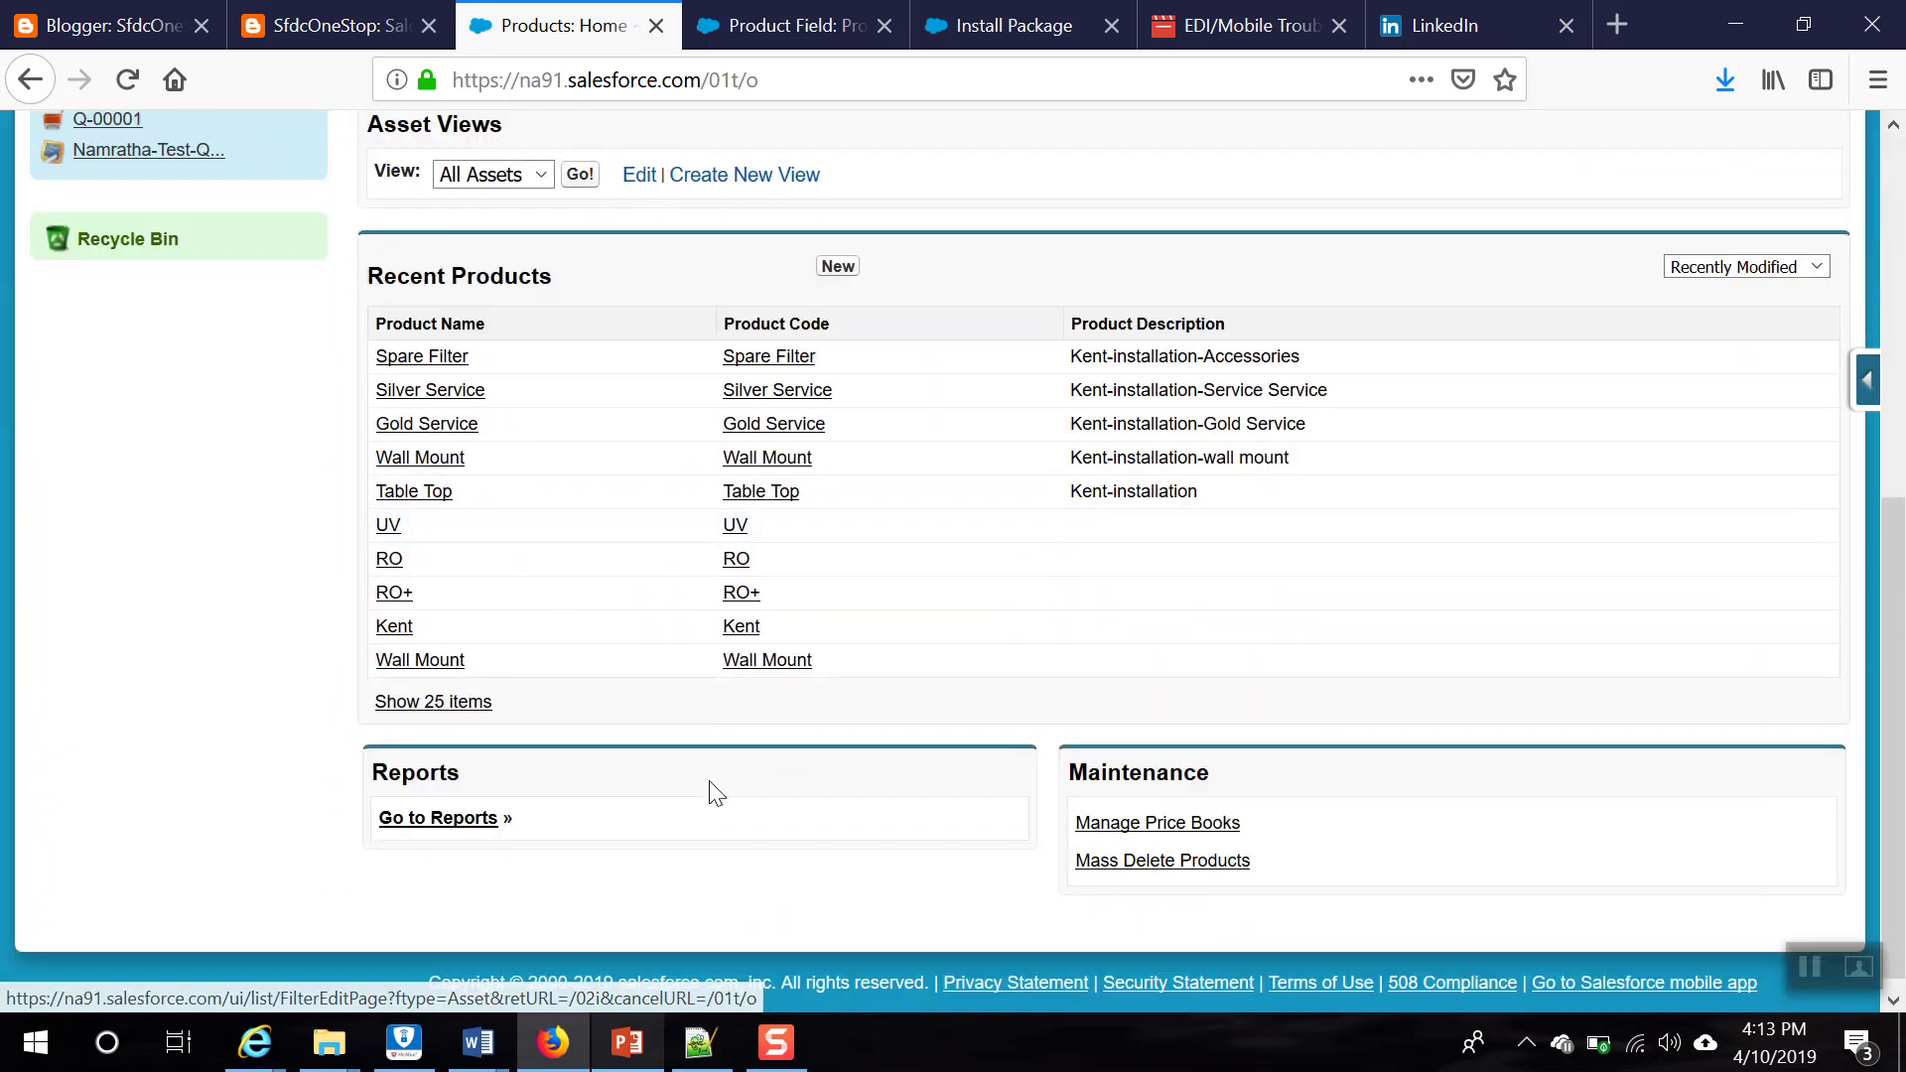
left_click(397, 631)
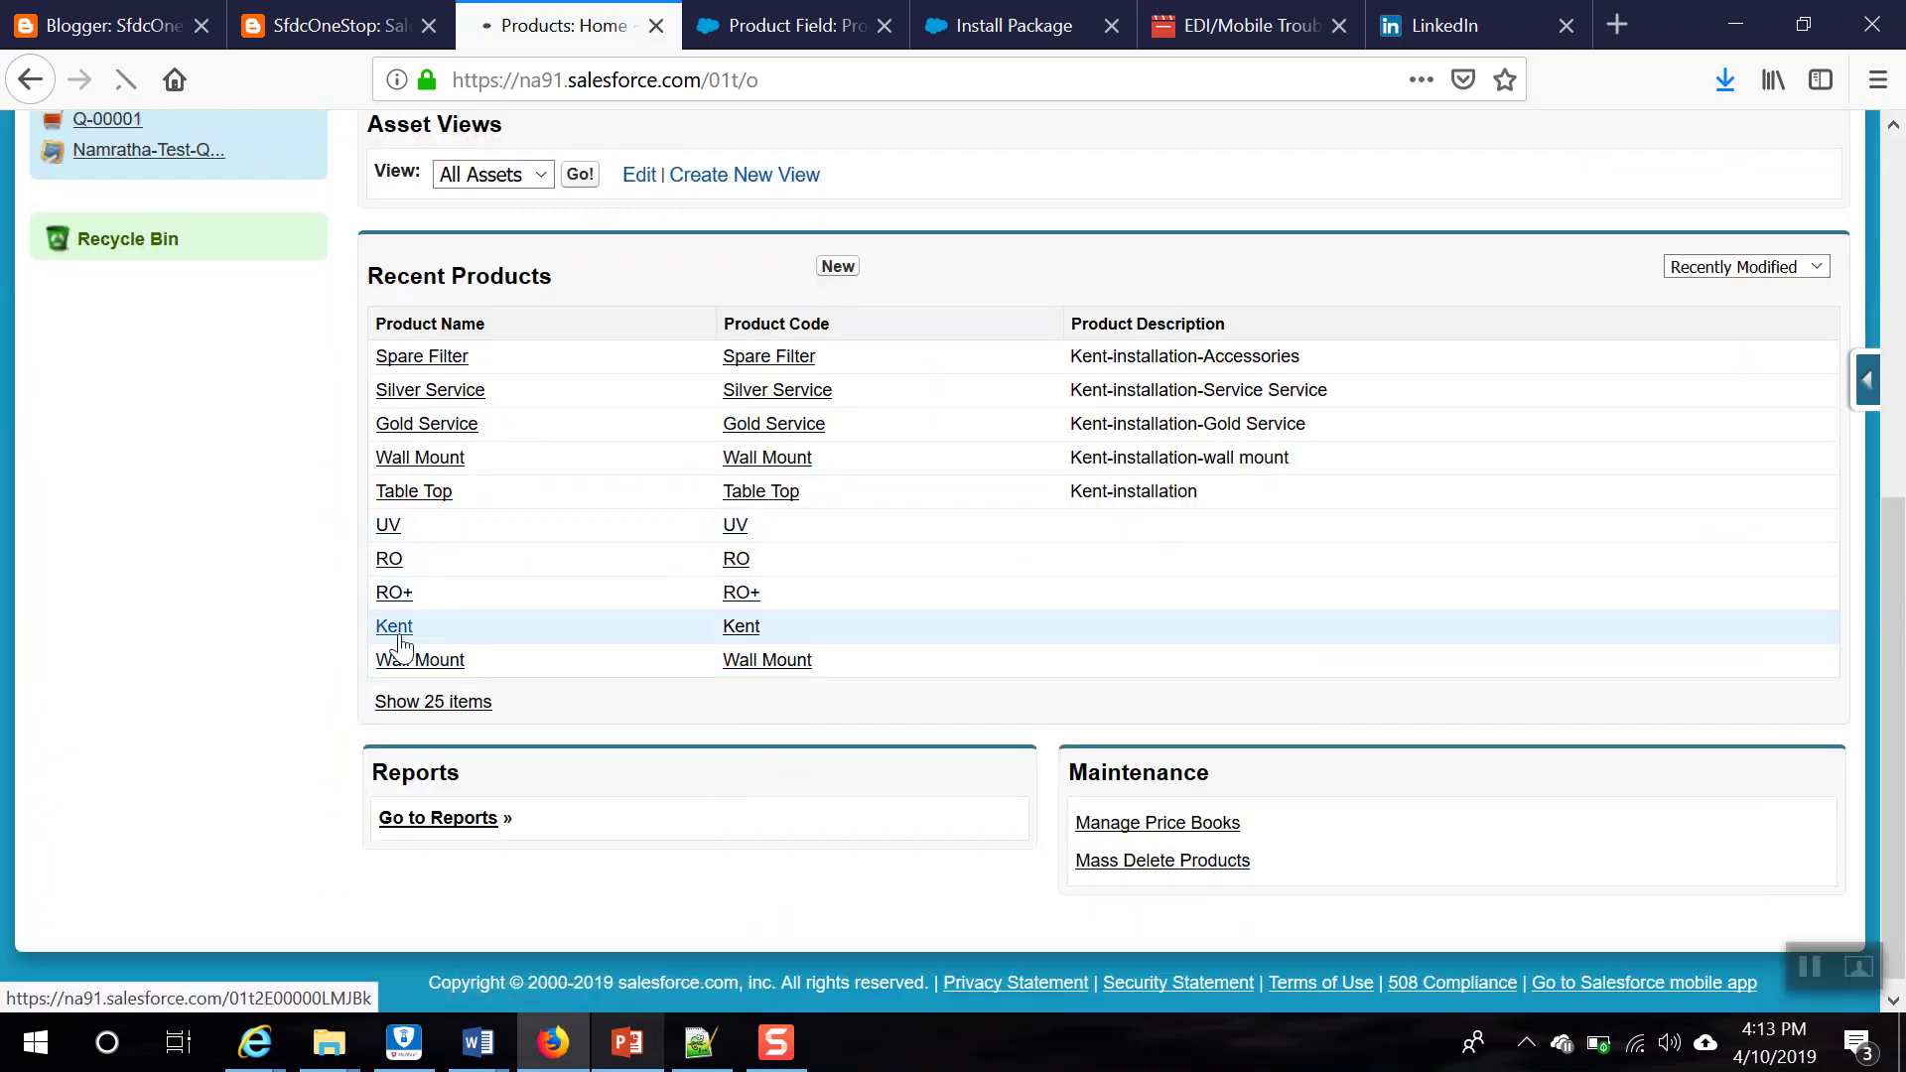
scroll(882, 873, "down", 4)
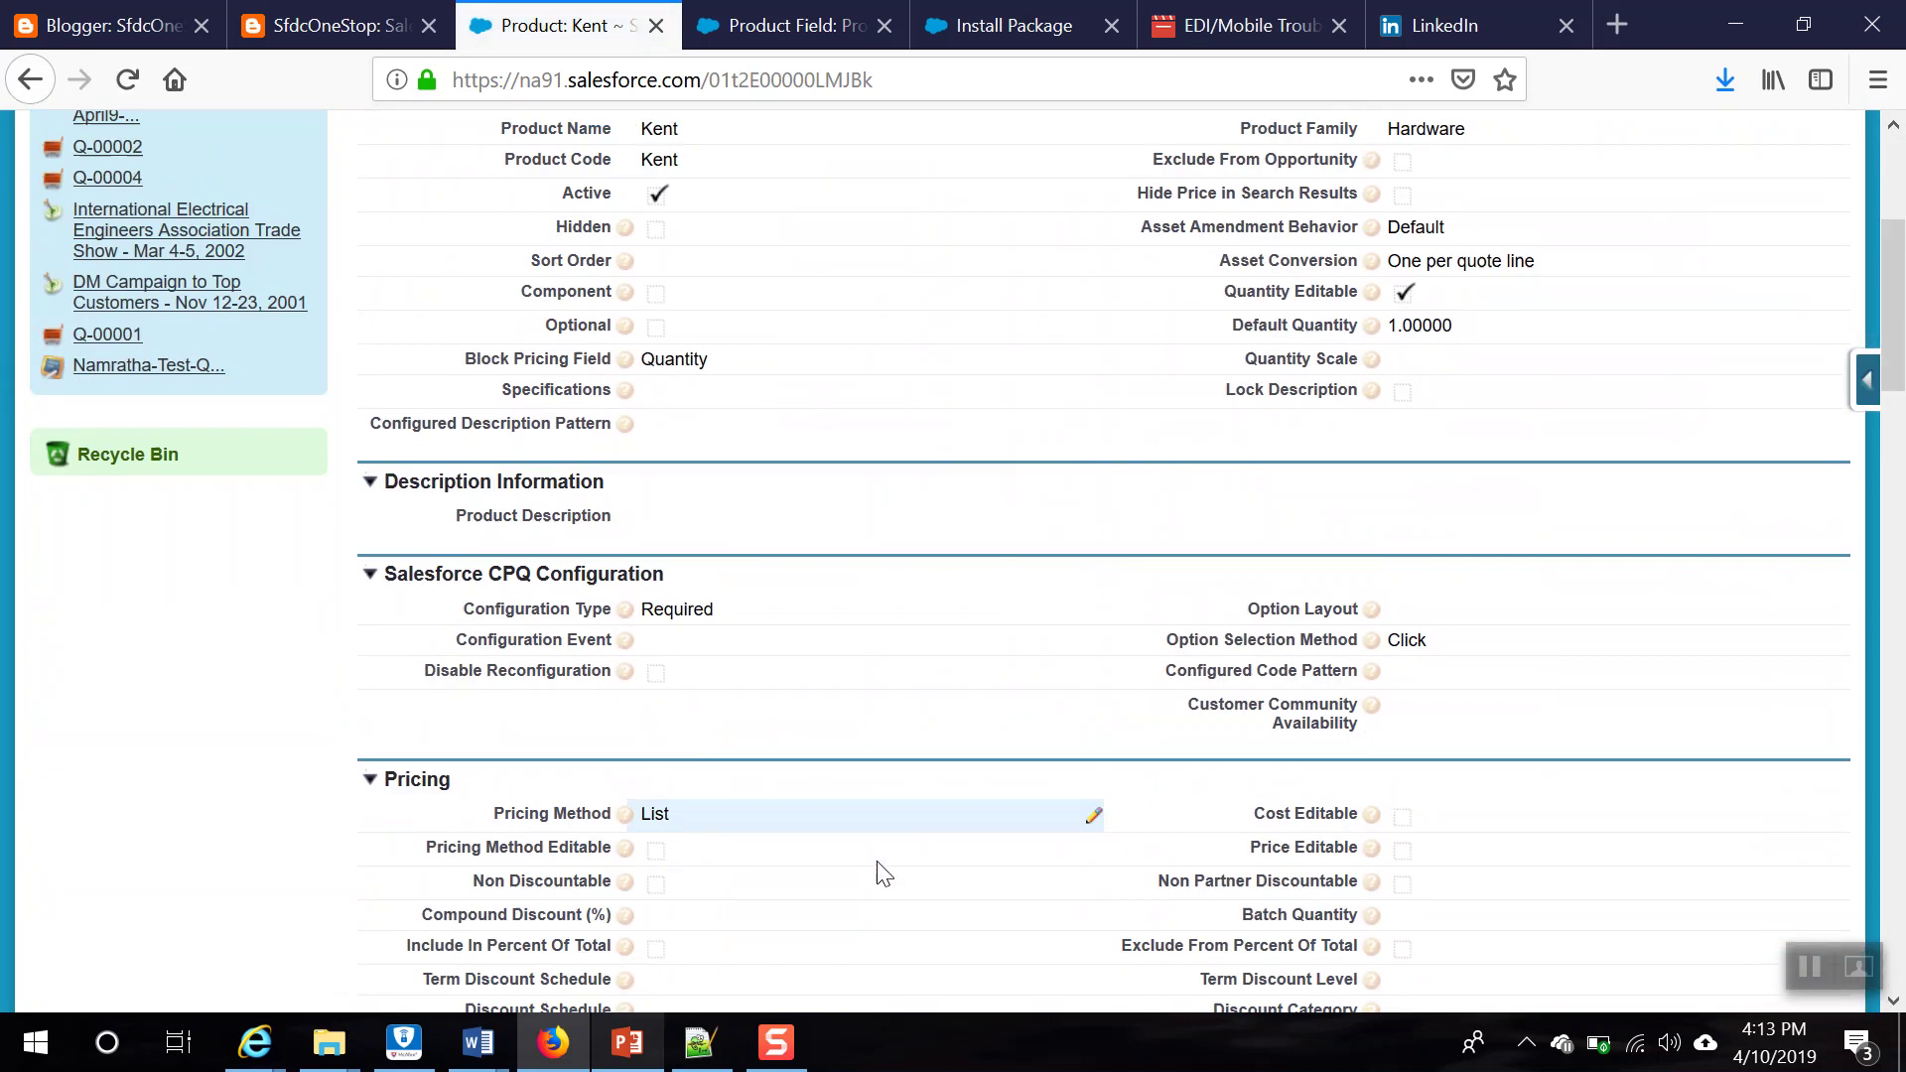
scroll(864, 864, "down", 10)
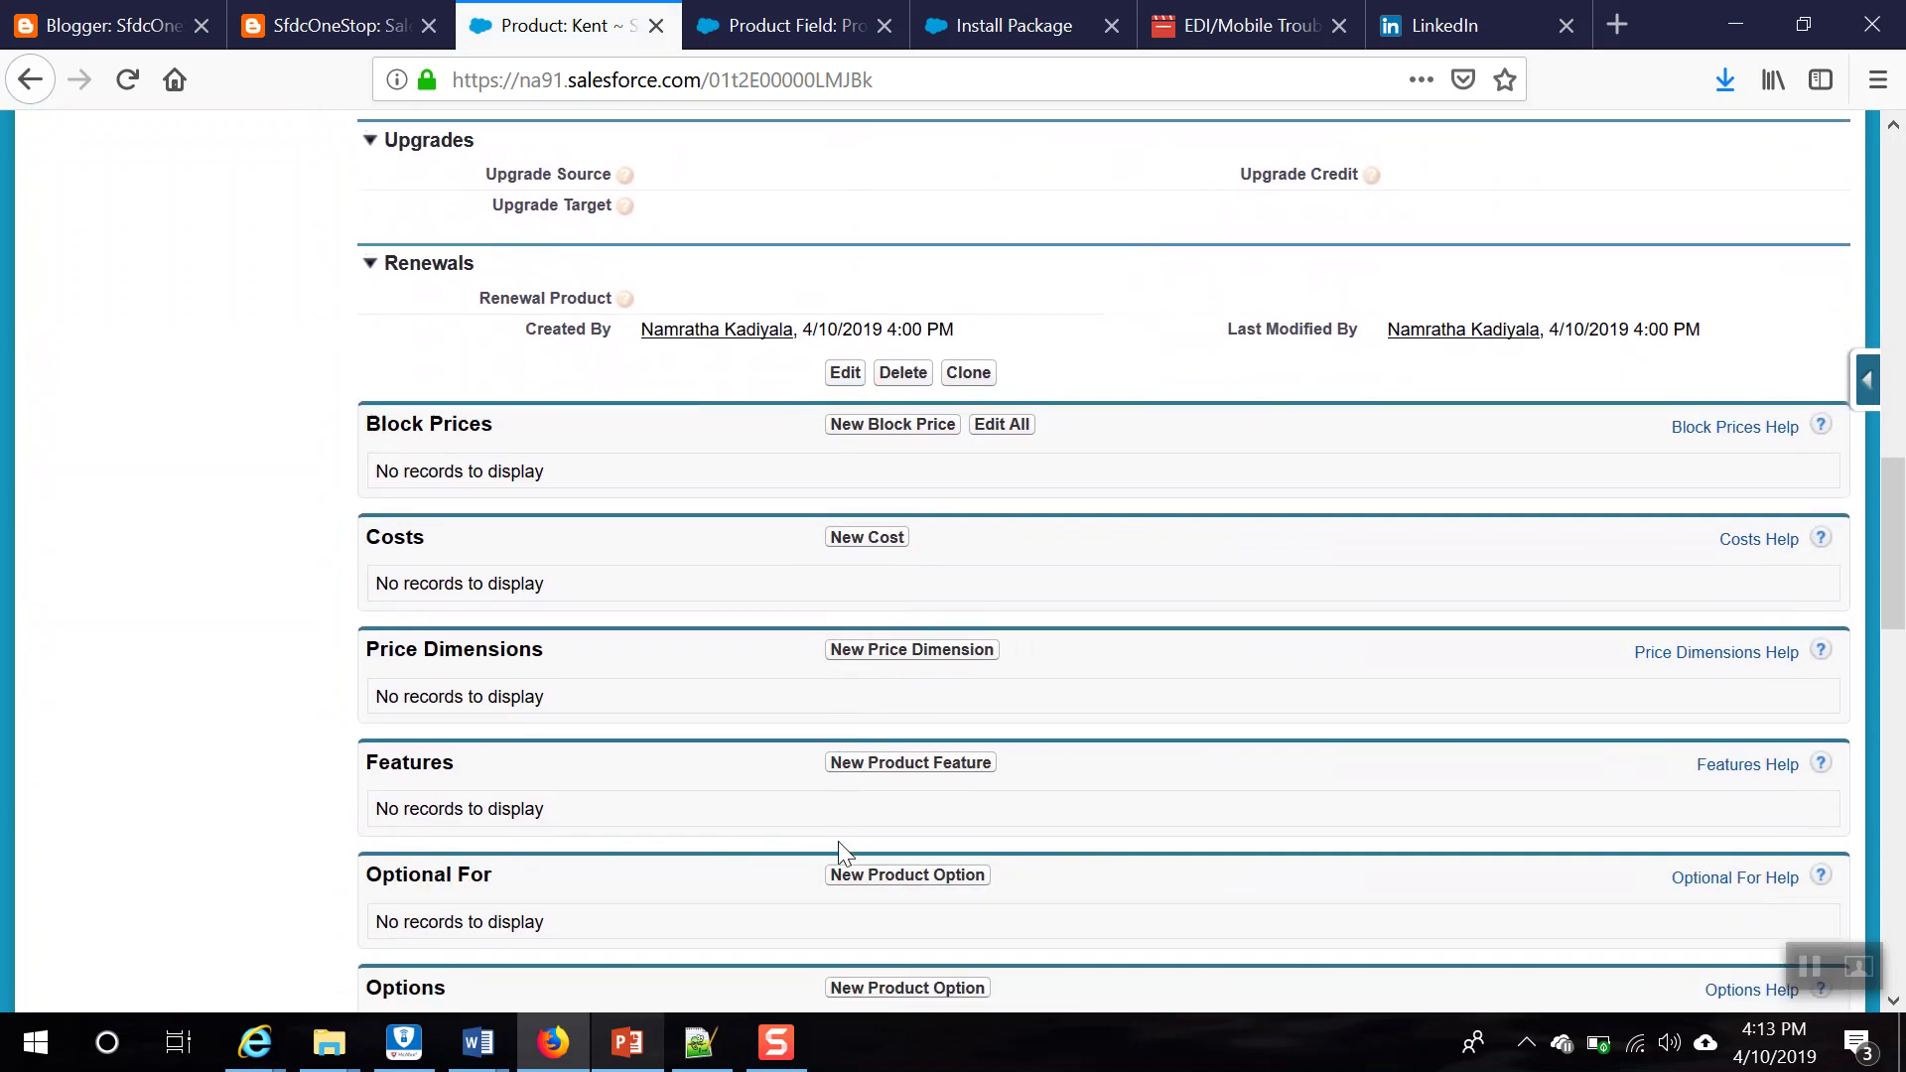
scroll(838, 842, "down", 3)
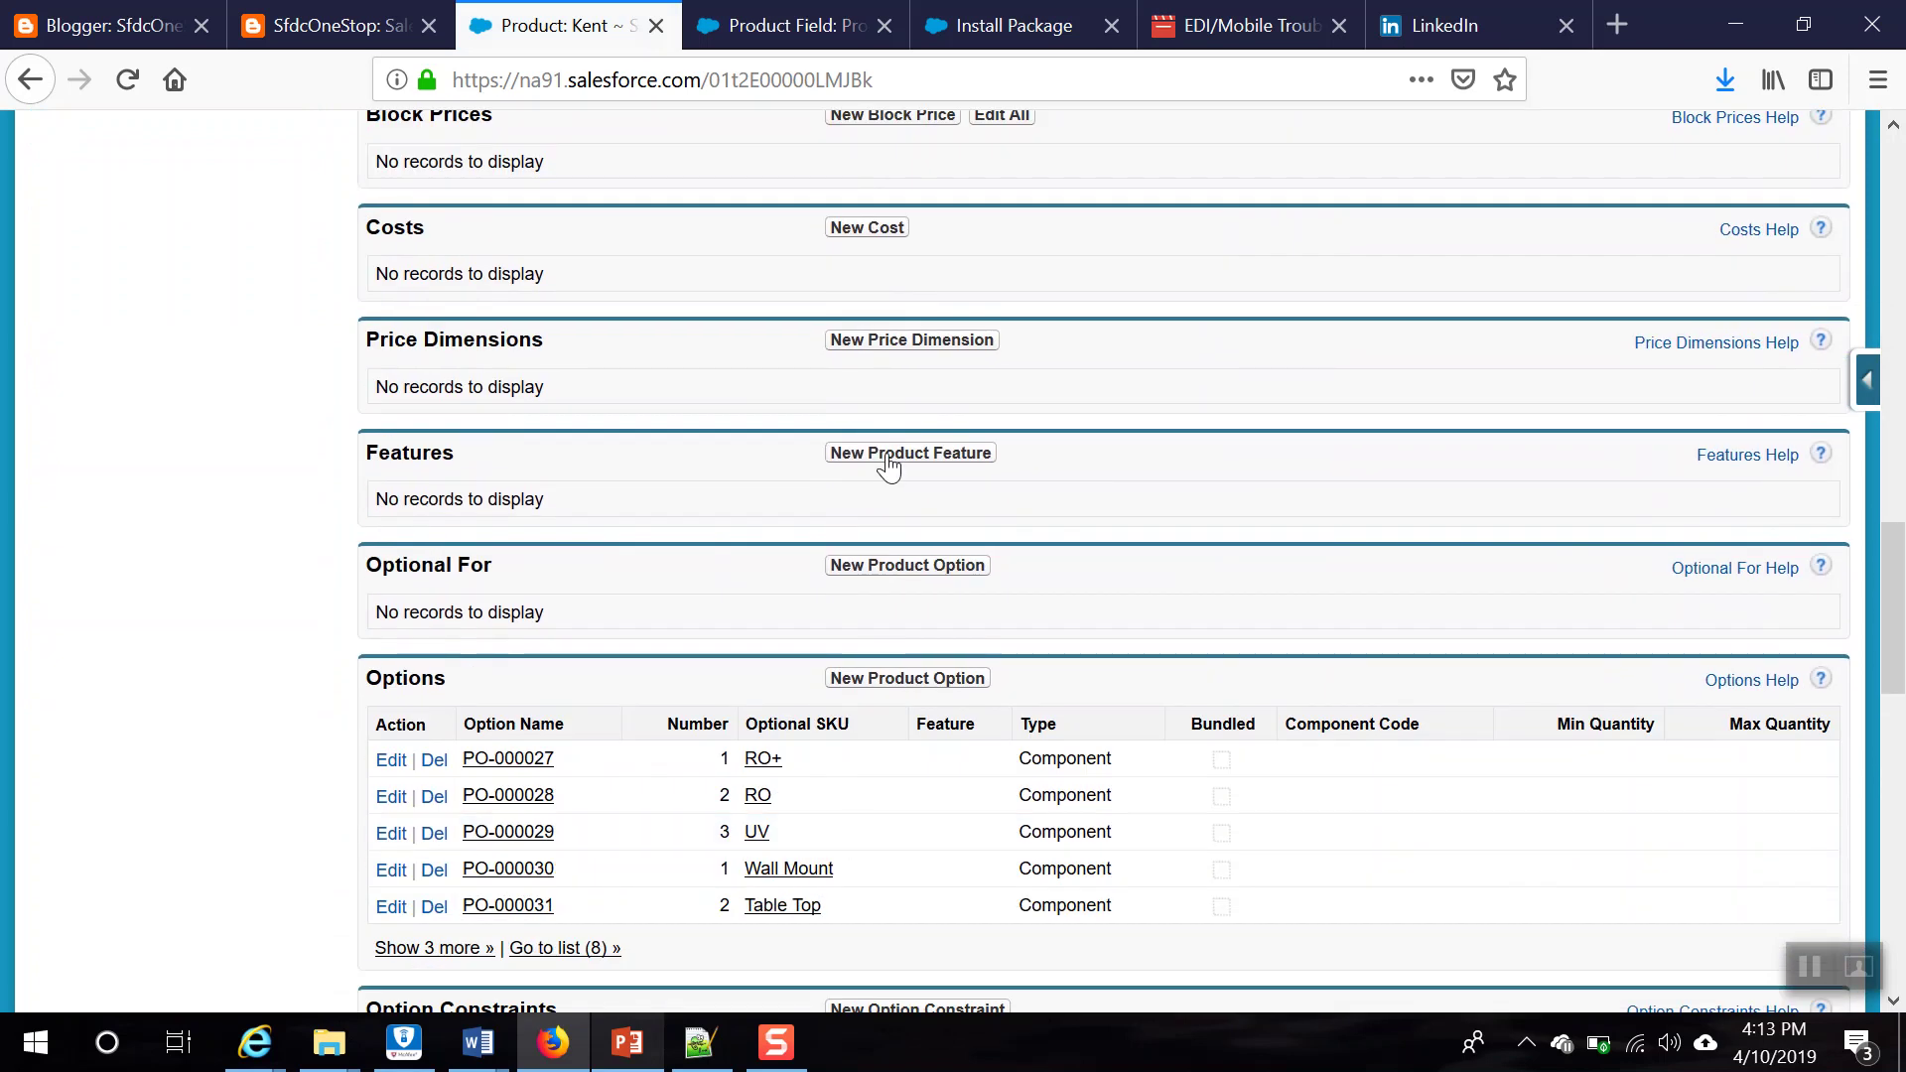
left_click(889, 463)
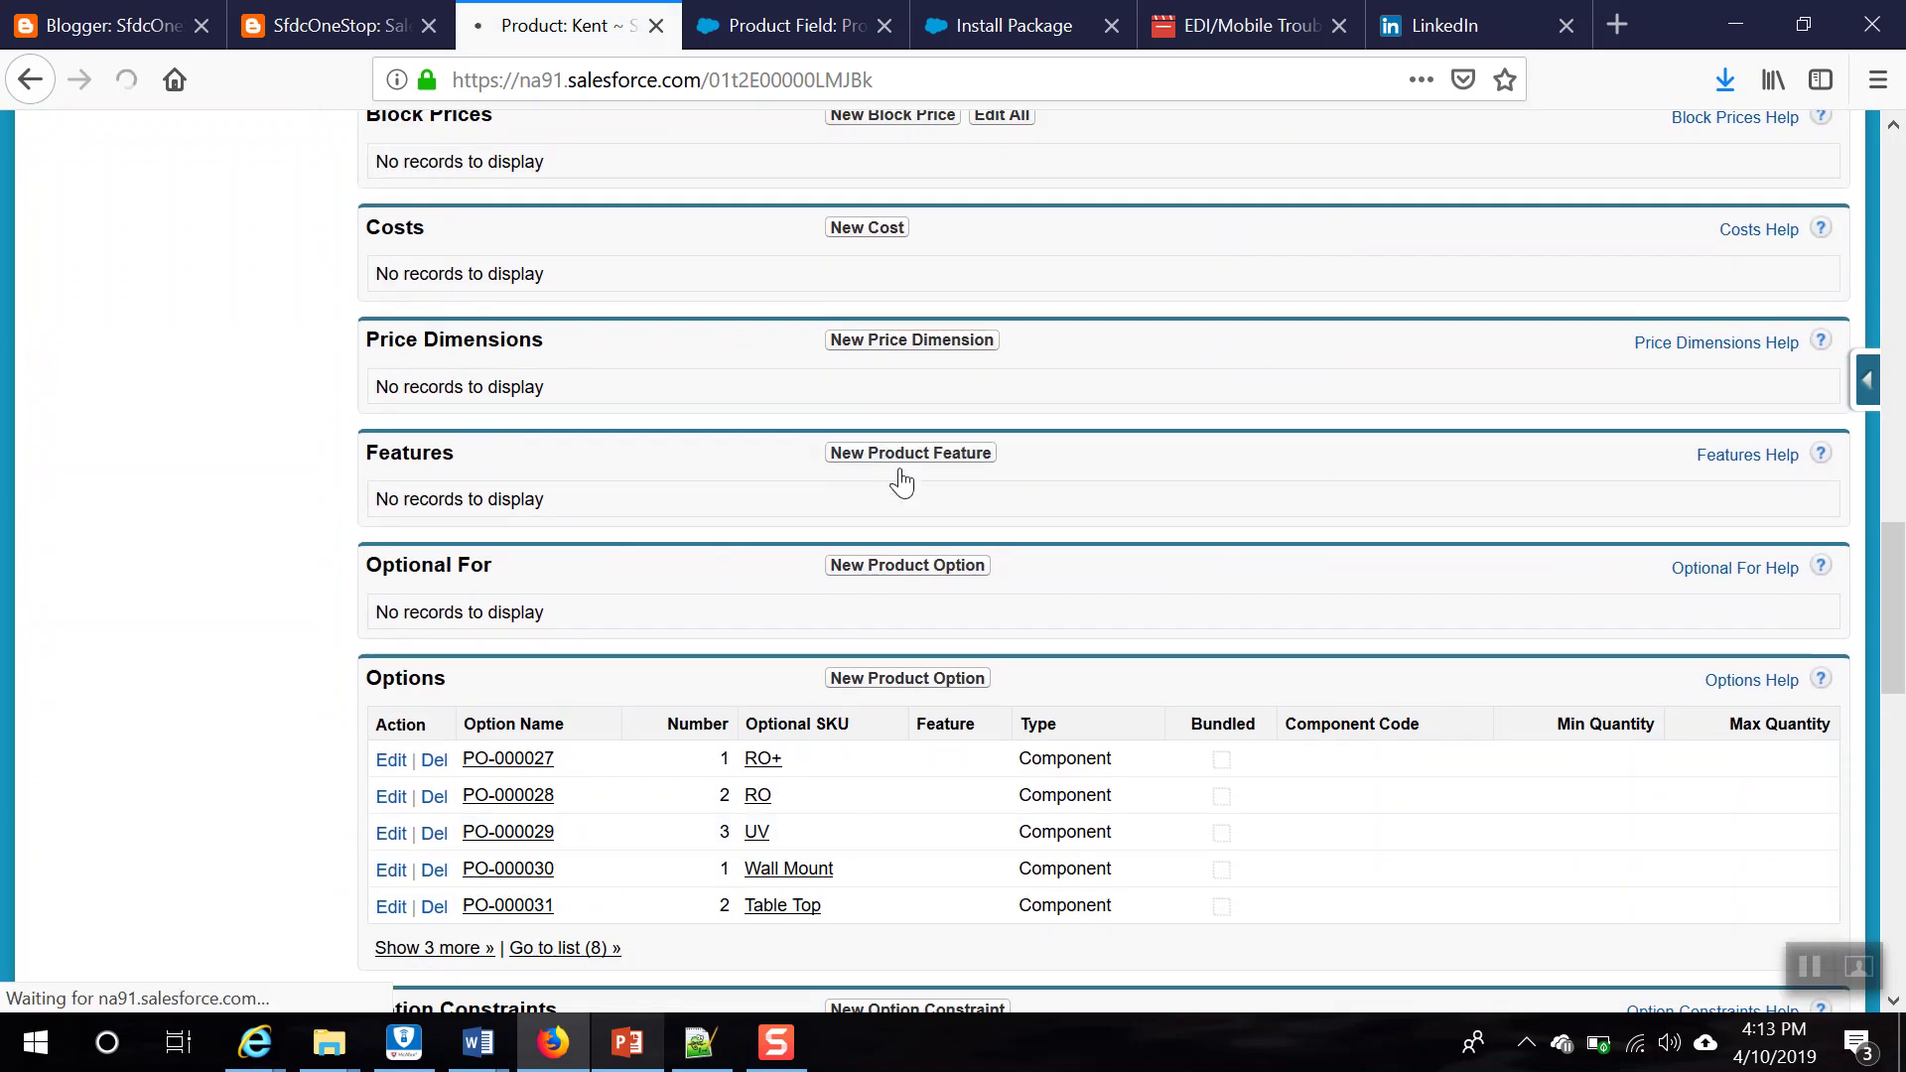
Step: Check the product families on the CPQ Demo slide, and name the new feature Technology with minimum options 1
left_click(742, 499)
left_click(742, 499)
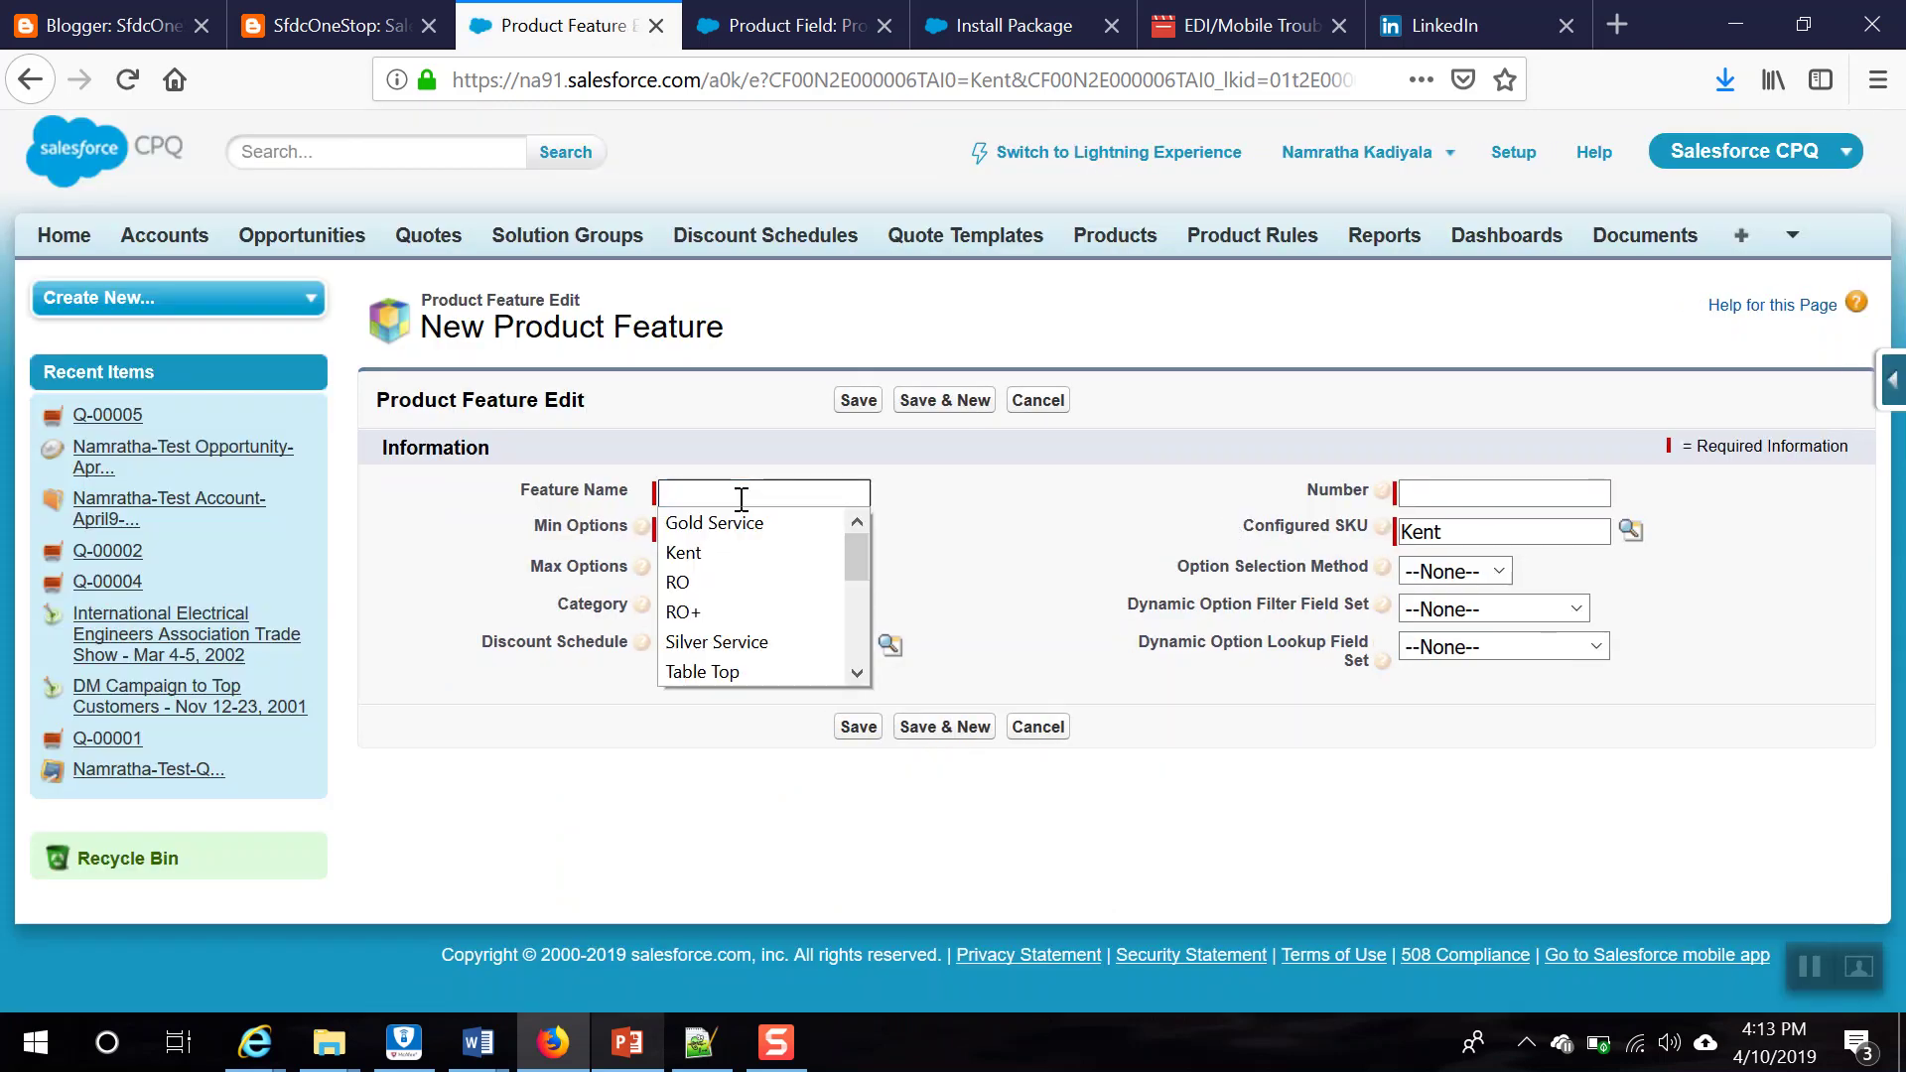
left_click(629, 1045)
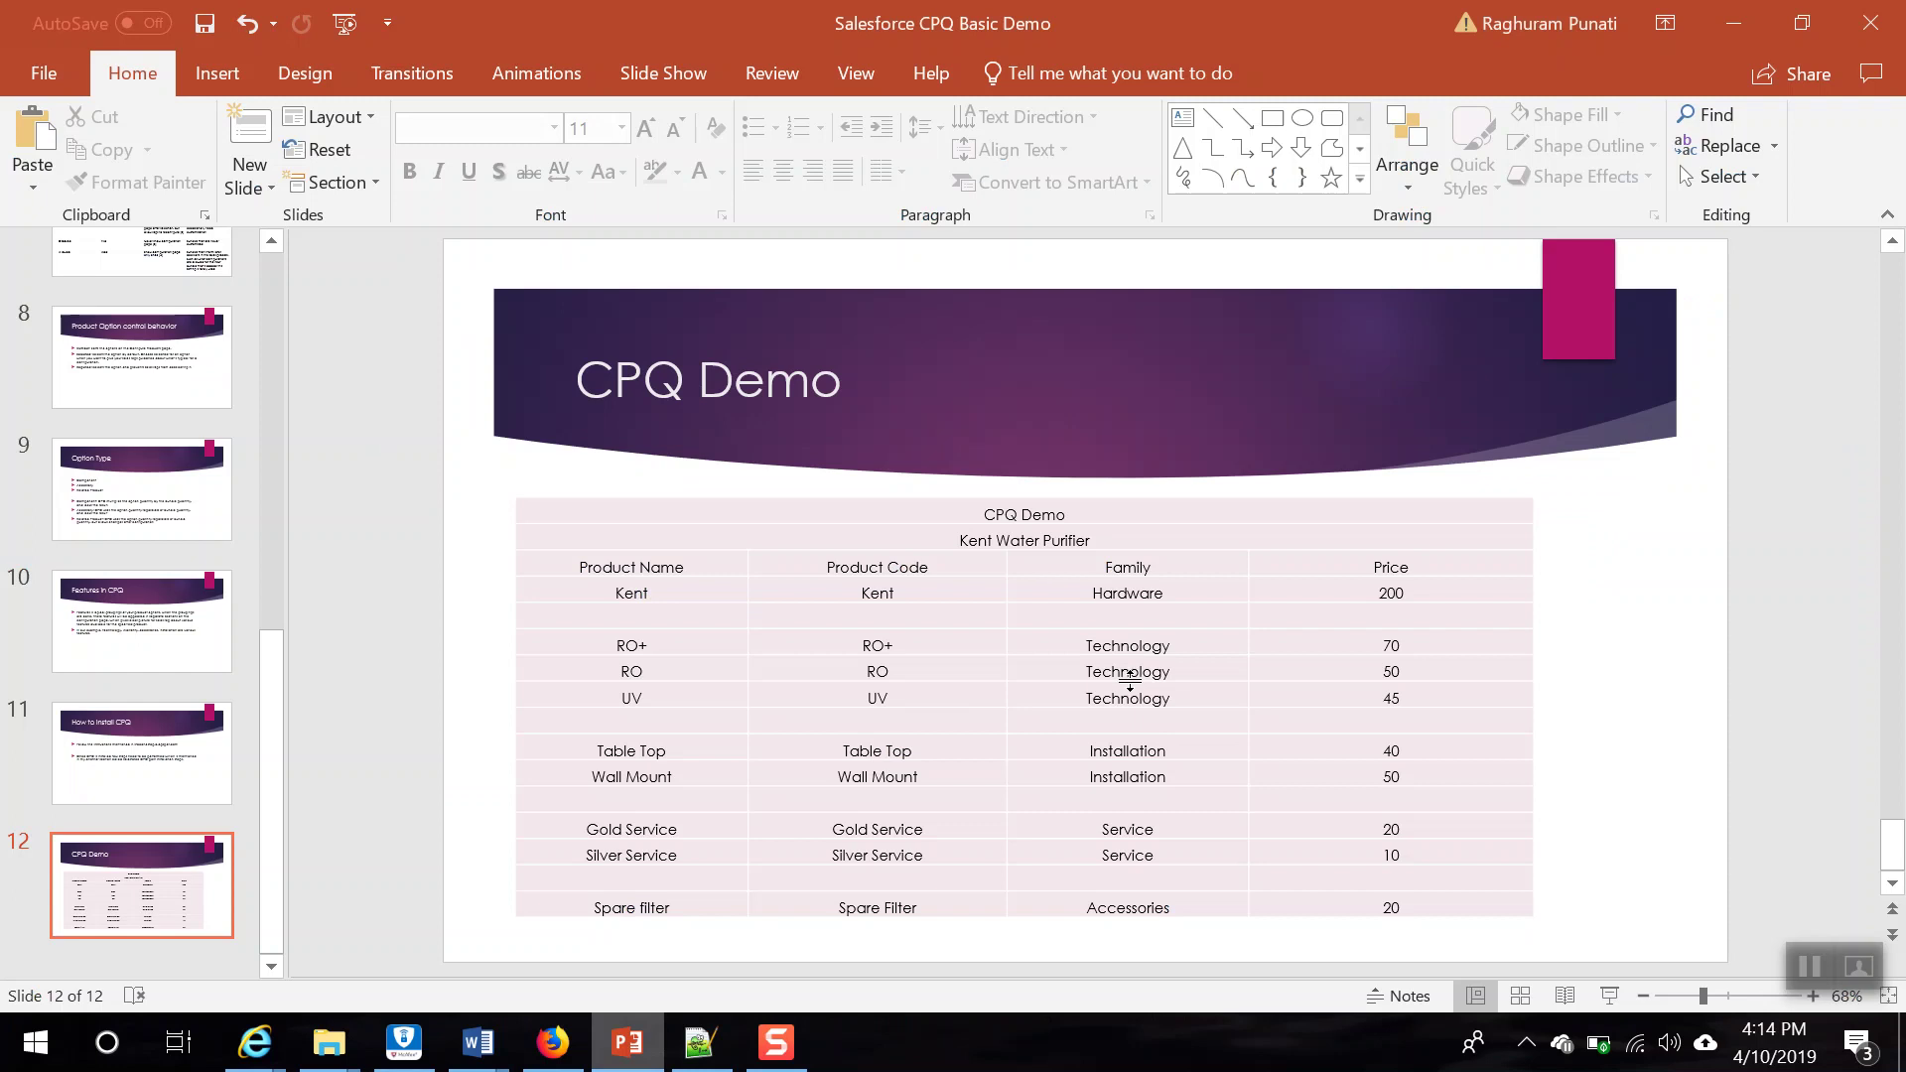
left_click(553, 1042)
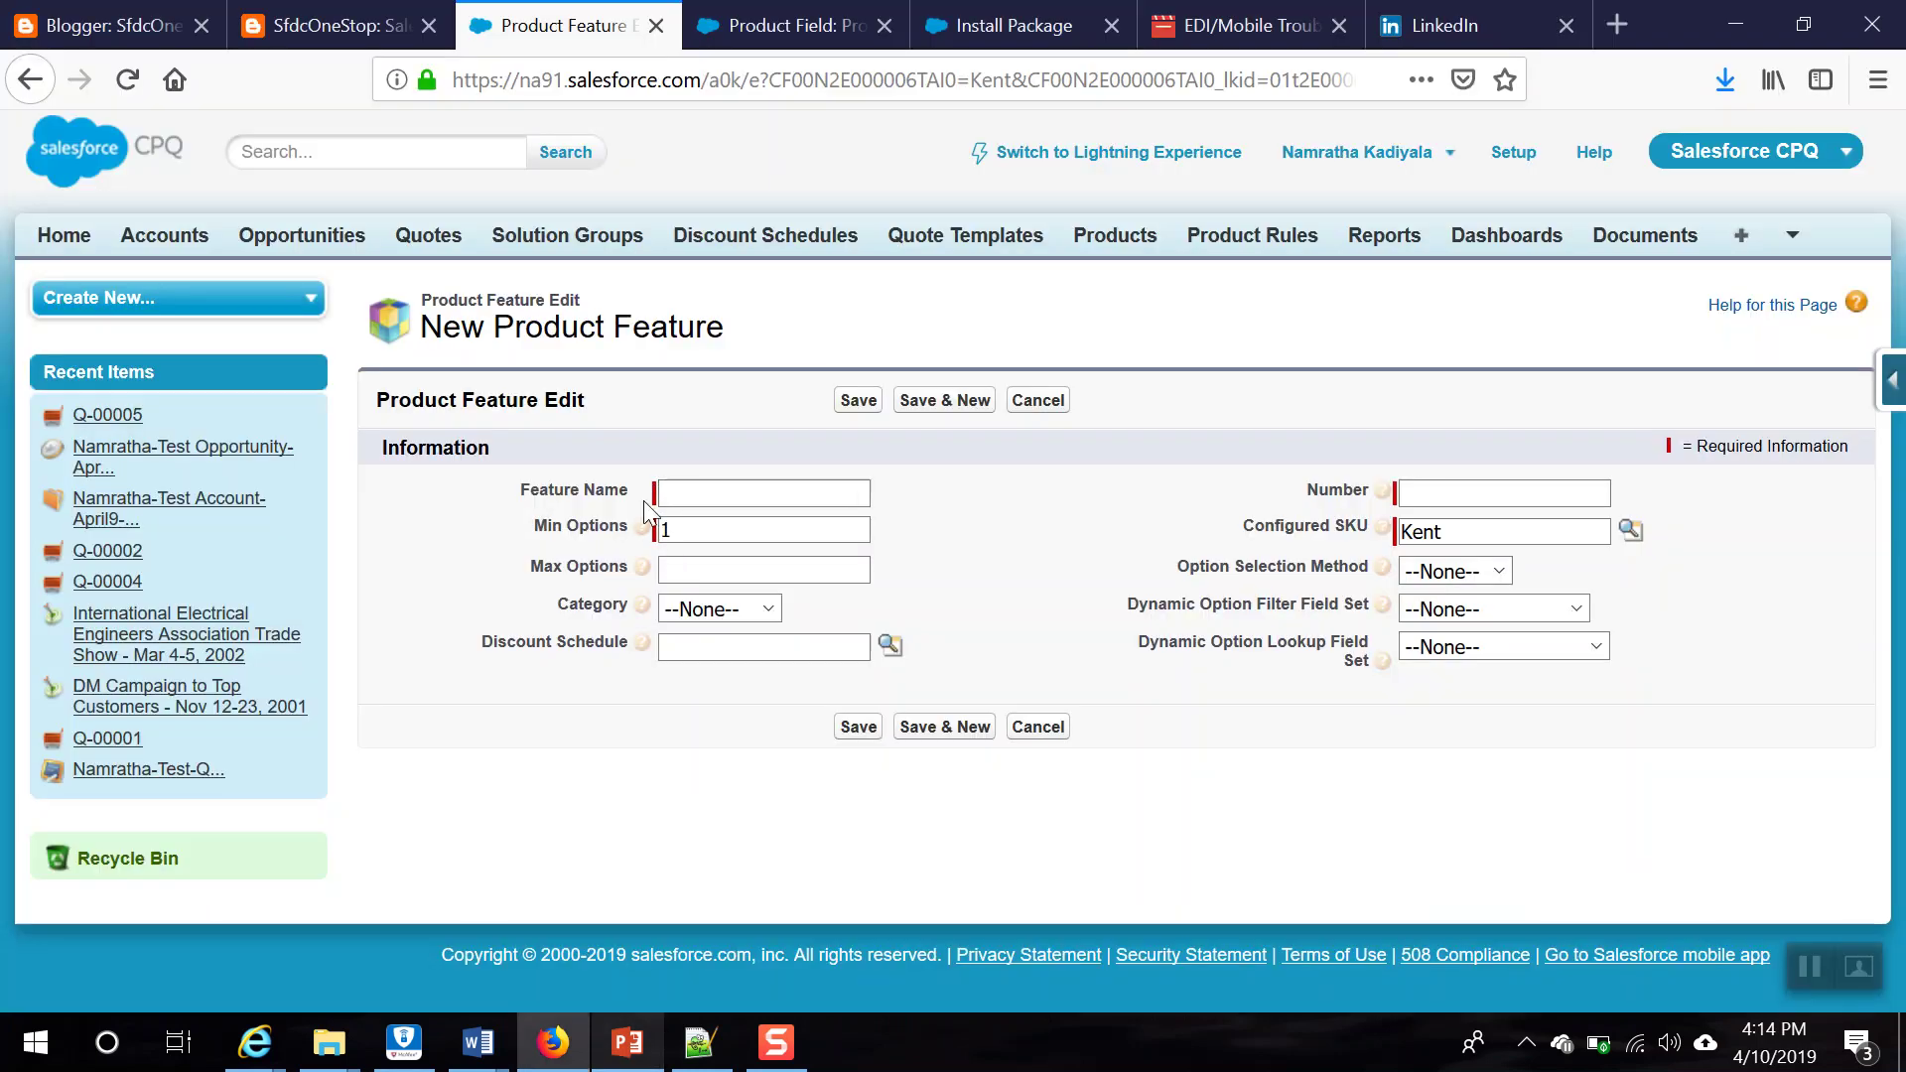
type("Tec")
left_click(701, 533)
type("1")
left_click(715, 492)
type("hnolog")
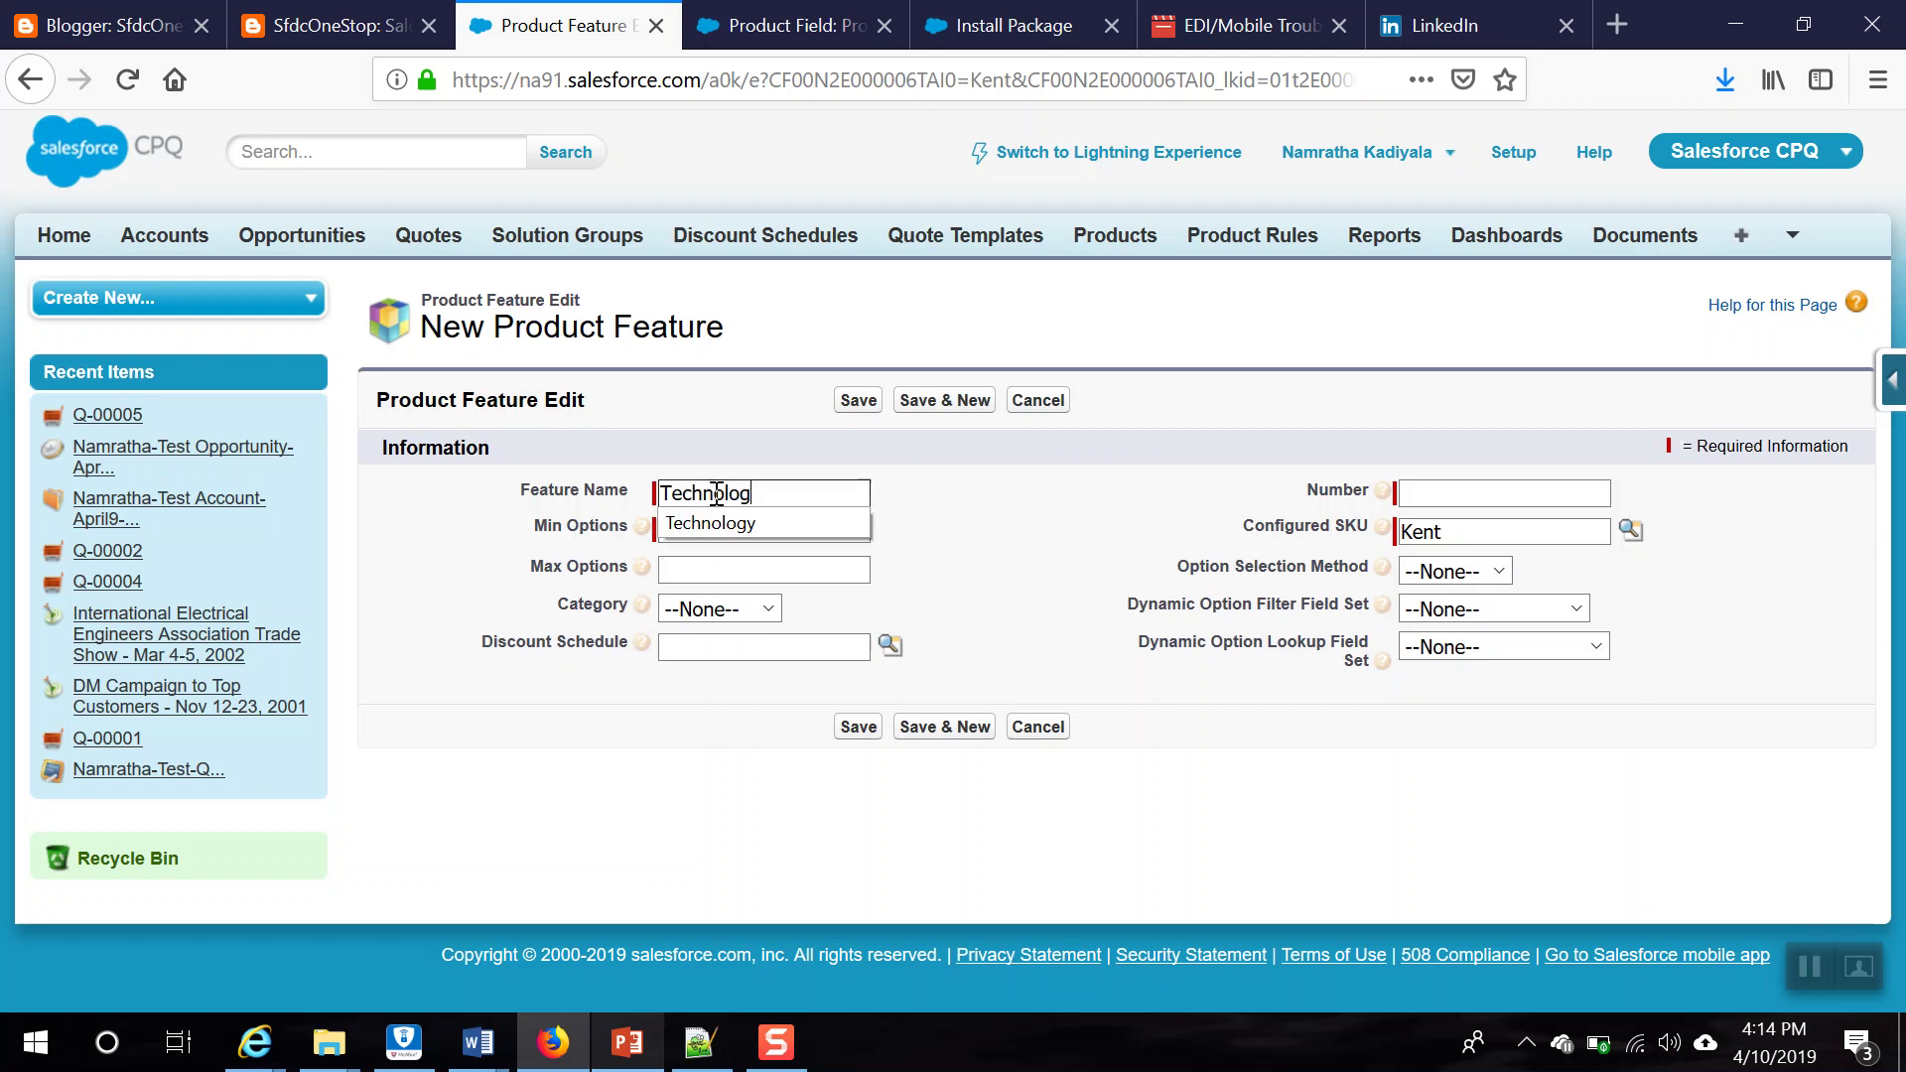
type("y")
left_click(728, 515)
left_click(726, 531)
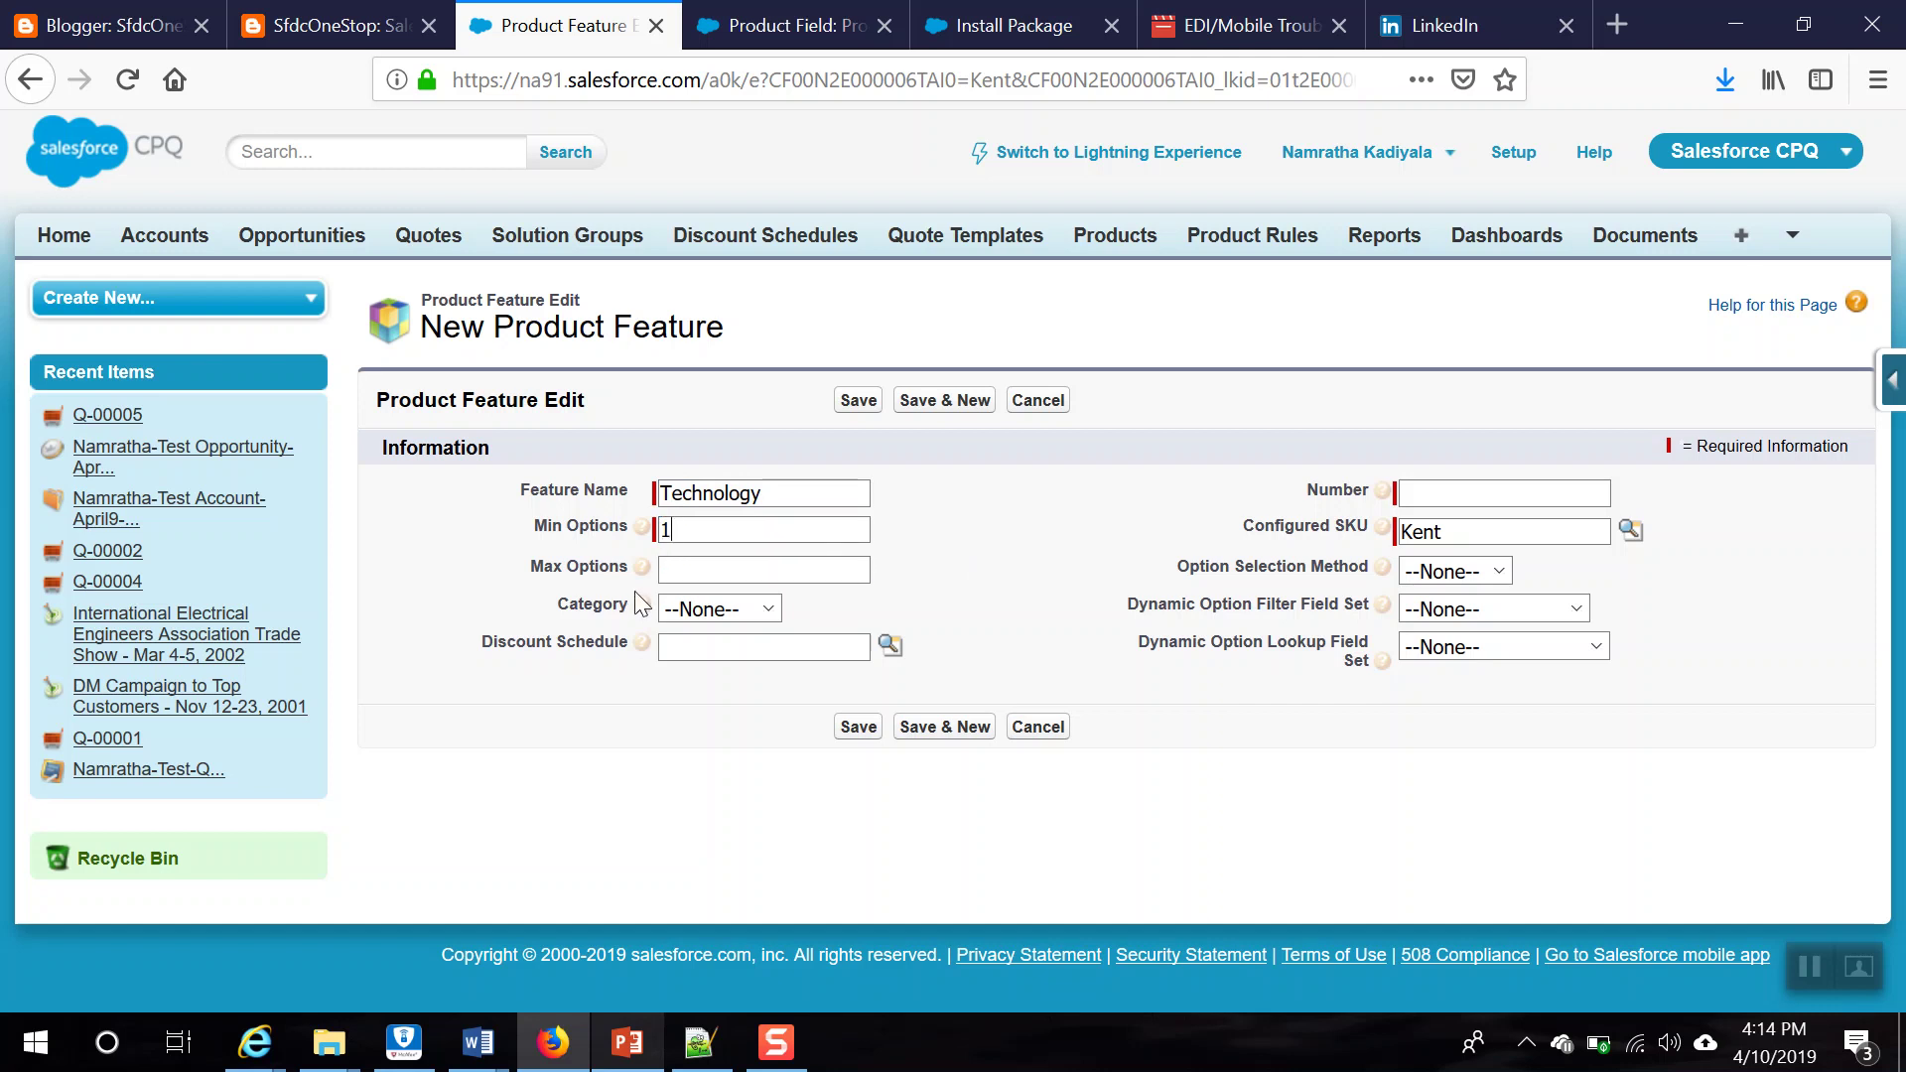
Step: Set the Technology feature's number to 1 and category to Hardware, save it, and start another feature
left_click(1465, 492)
left_click(703, 532)
left_click(695, 572)
left_click(728, 529)
left_click(770, 609)
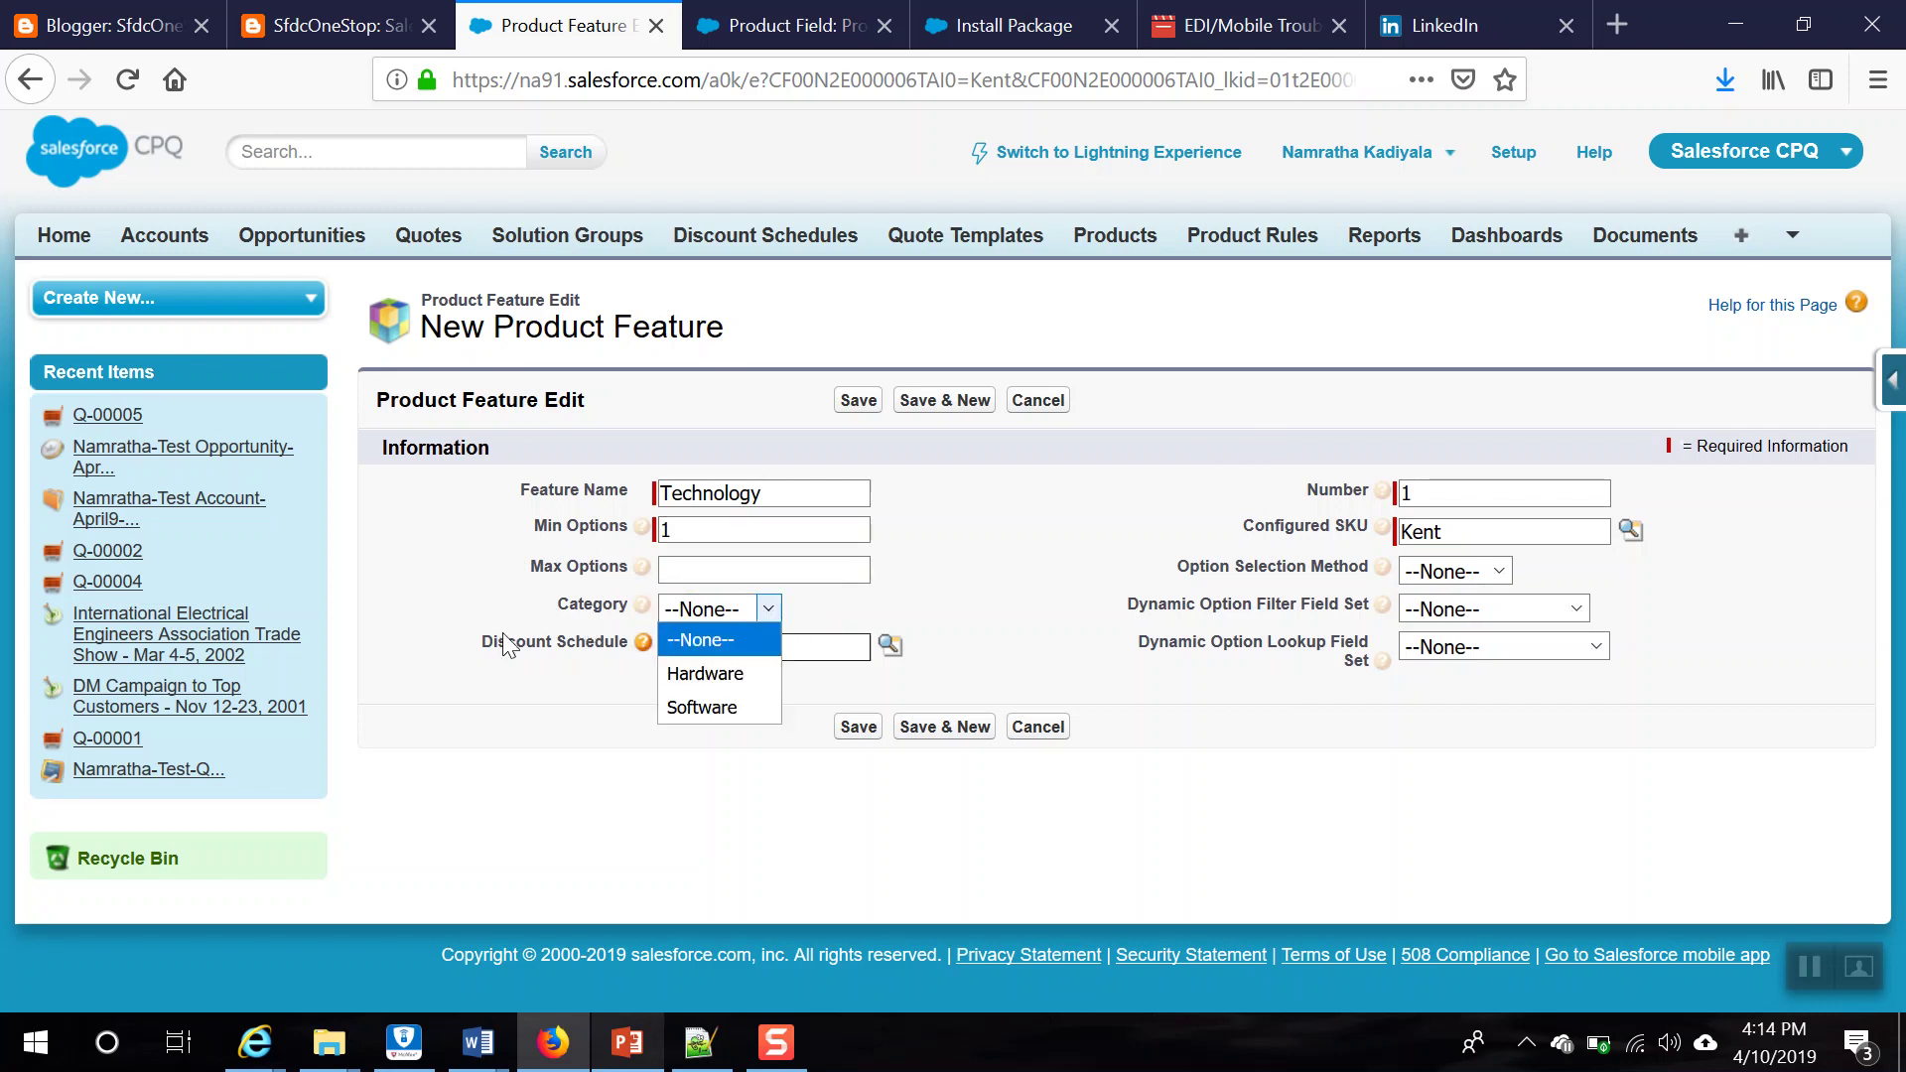
left_click(700, 674)
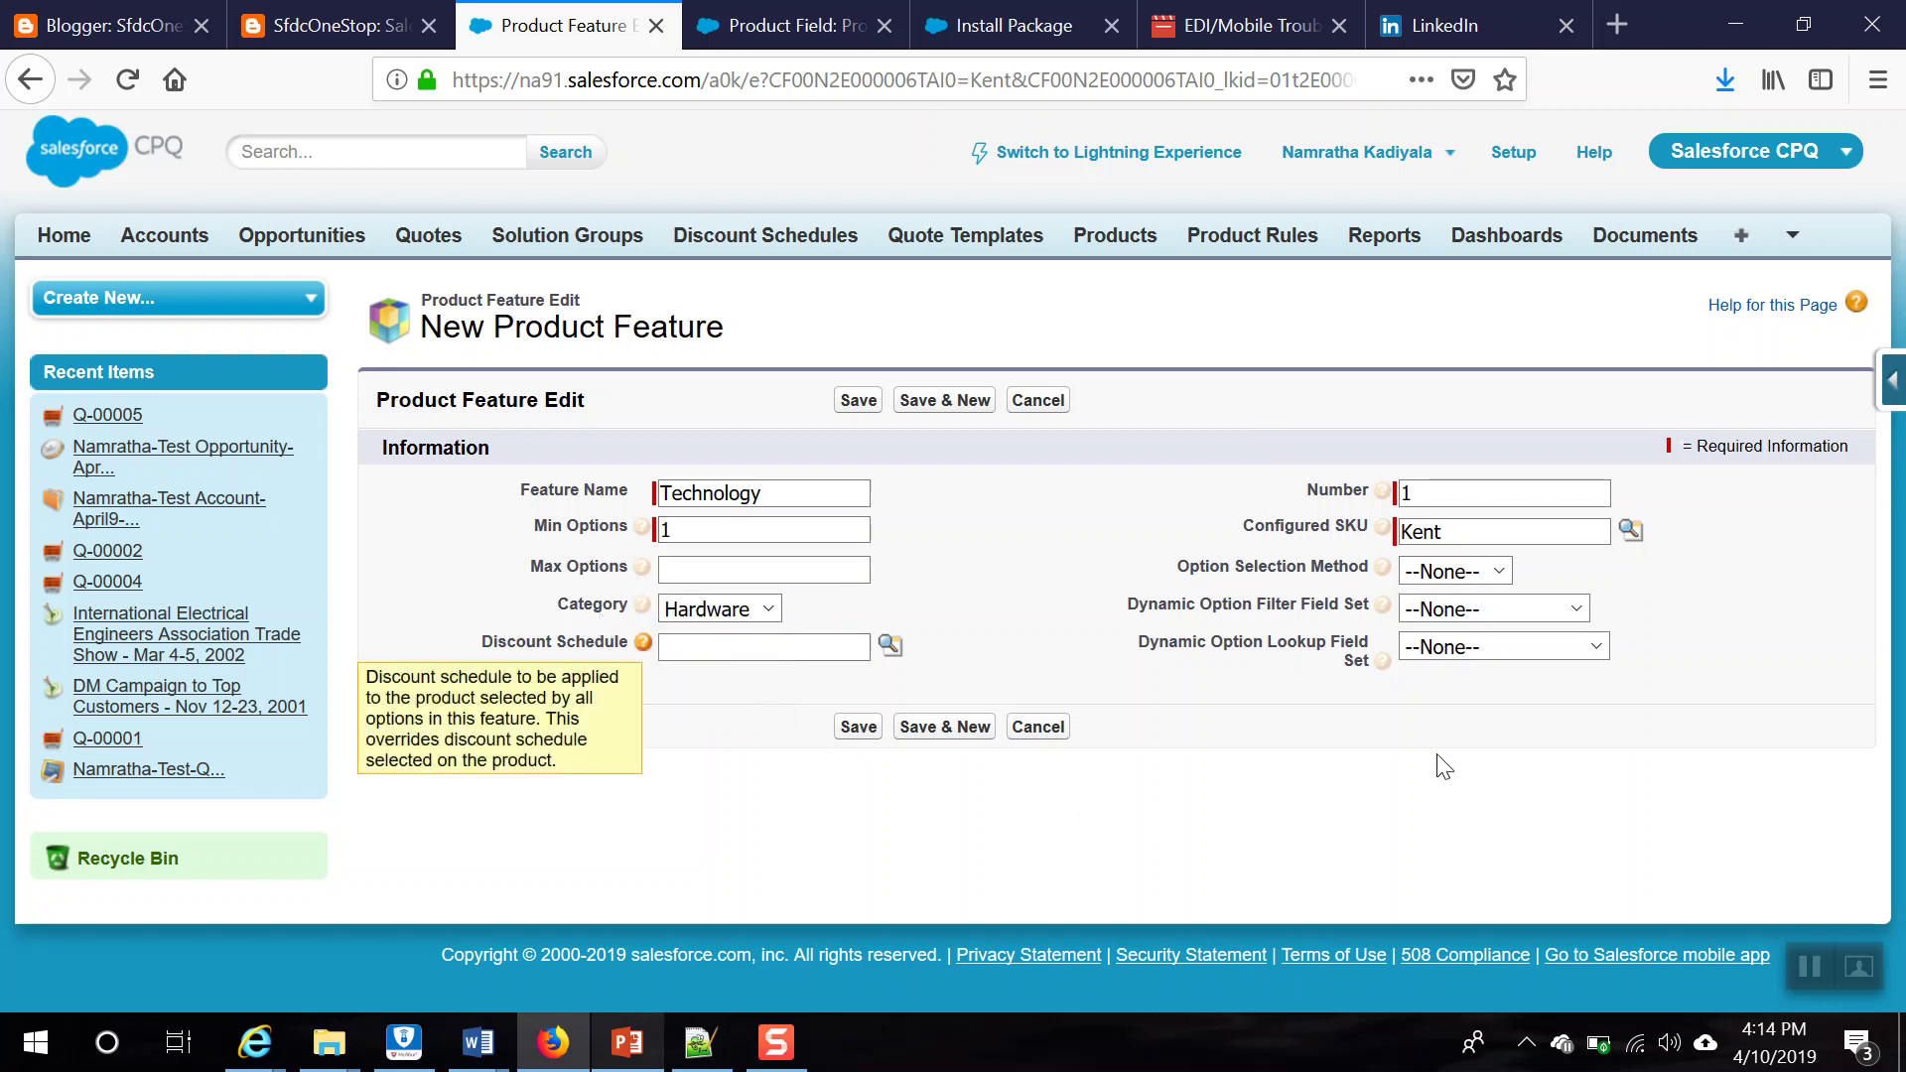
left_click(1507, 569)
left_click(1507, 569)
left_click(948, 730)
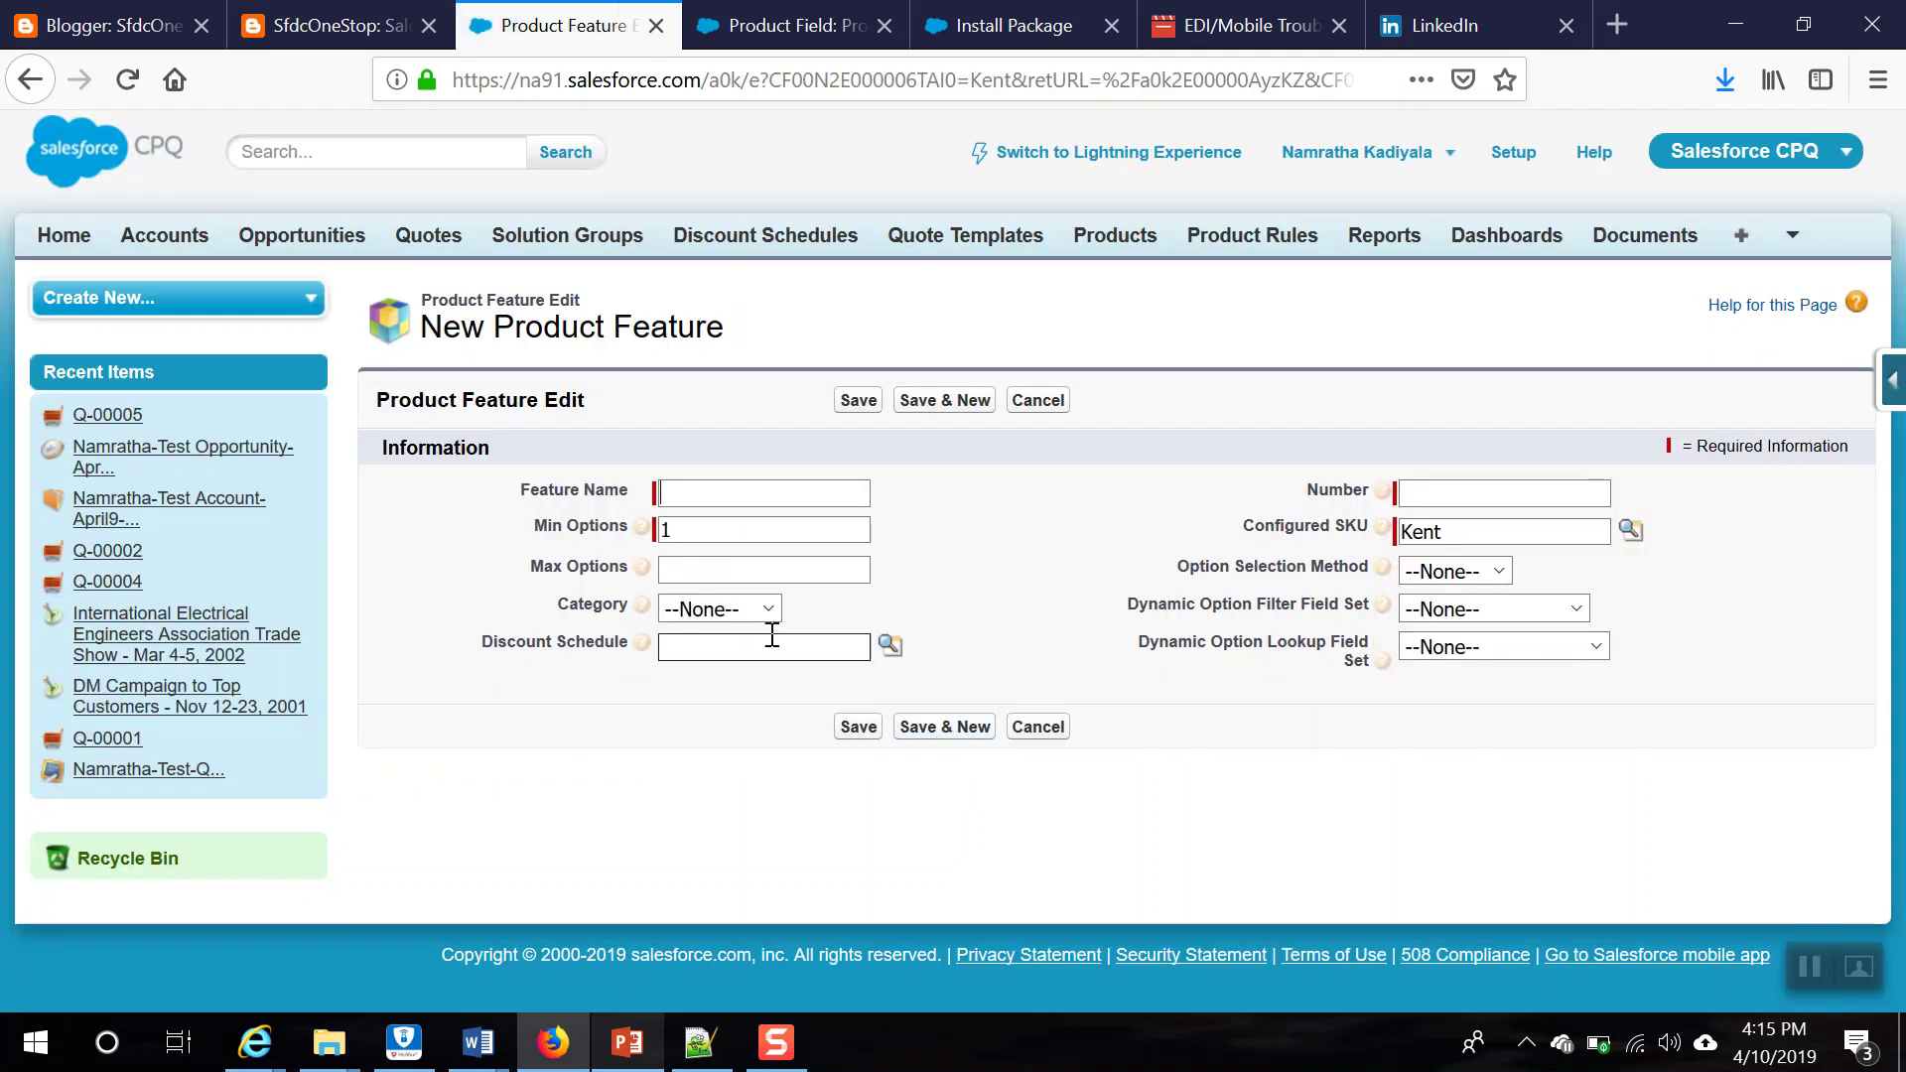
Step: Check the next product family on the CPQ Demo slide, and name the new feature Installation with minimum options 1
left_click(713, 496)
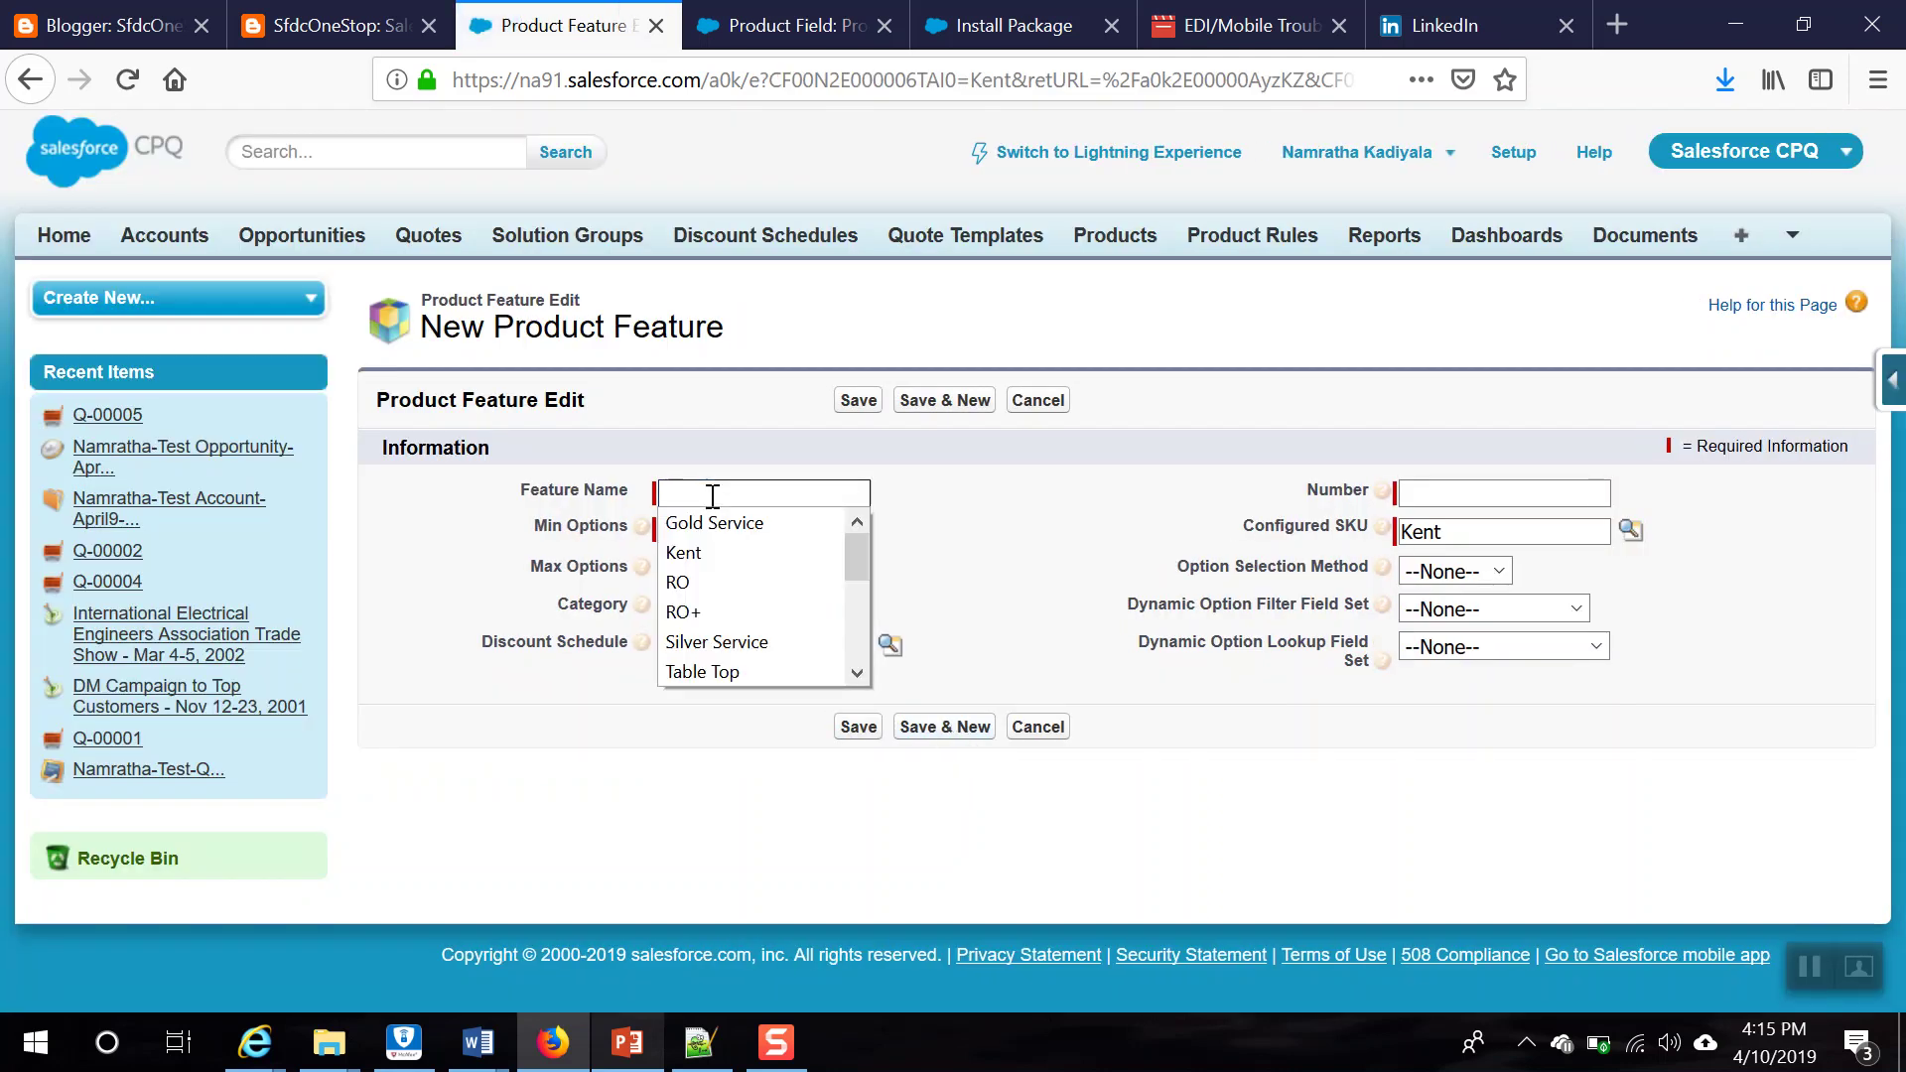
key("alt+Tab")
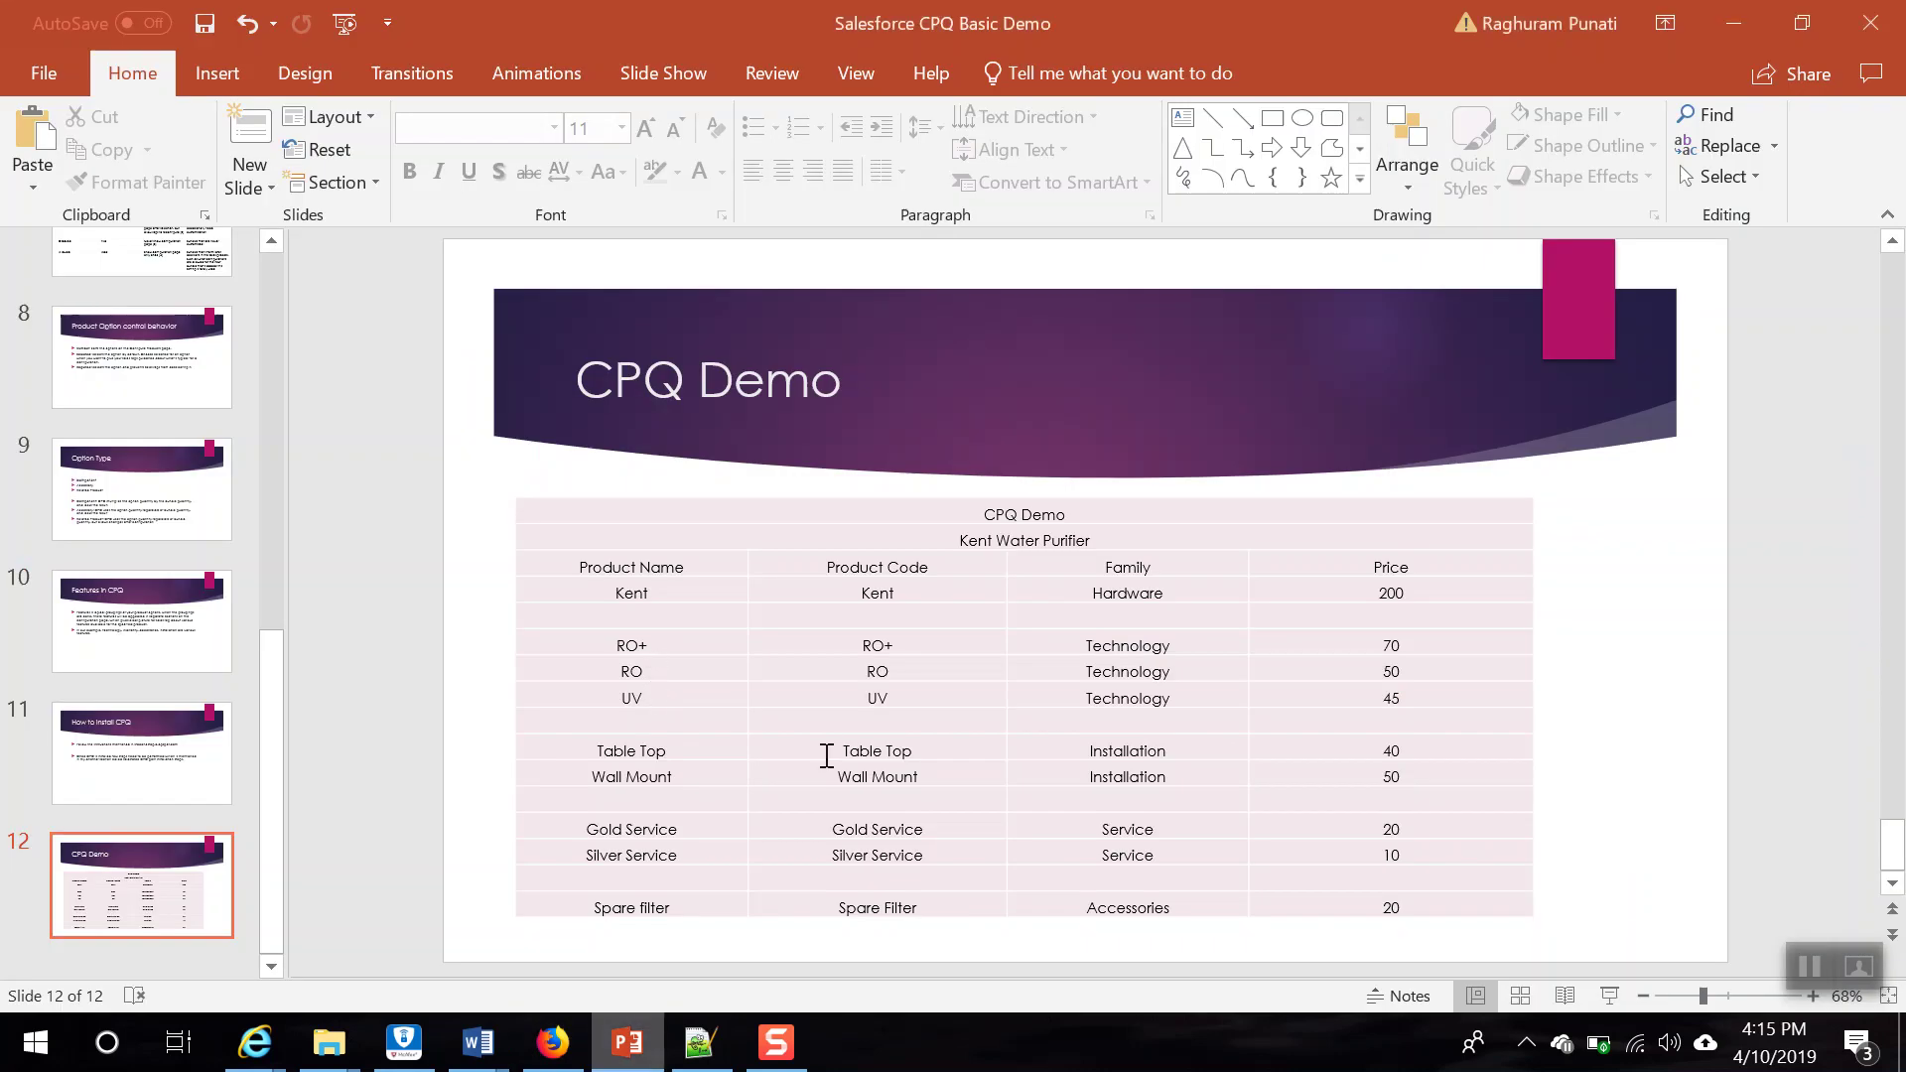
key("alt+Tab")
left_click(698, 497)
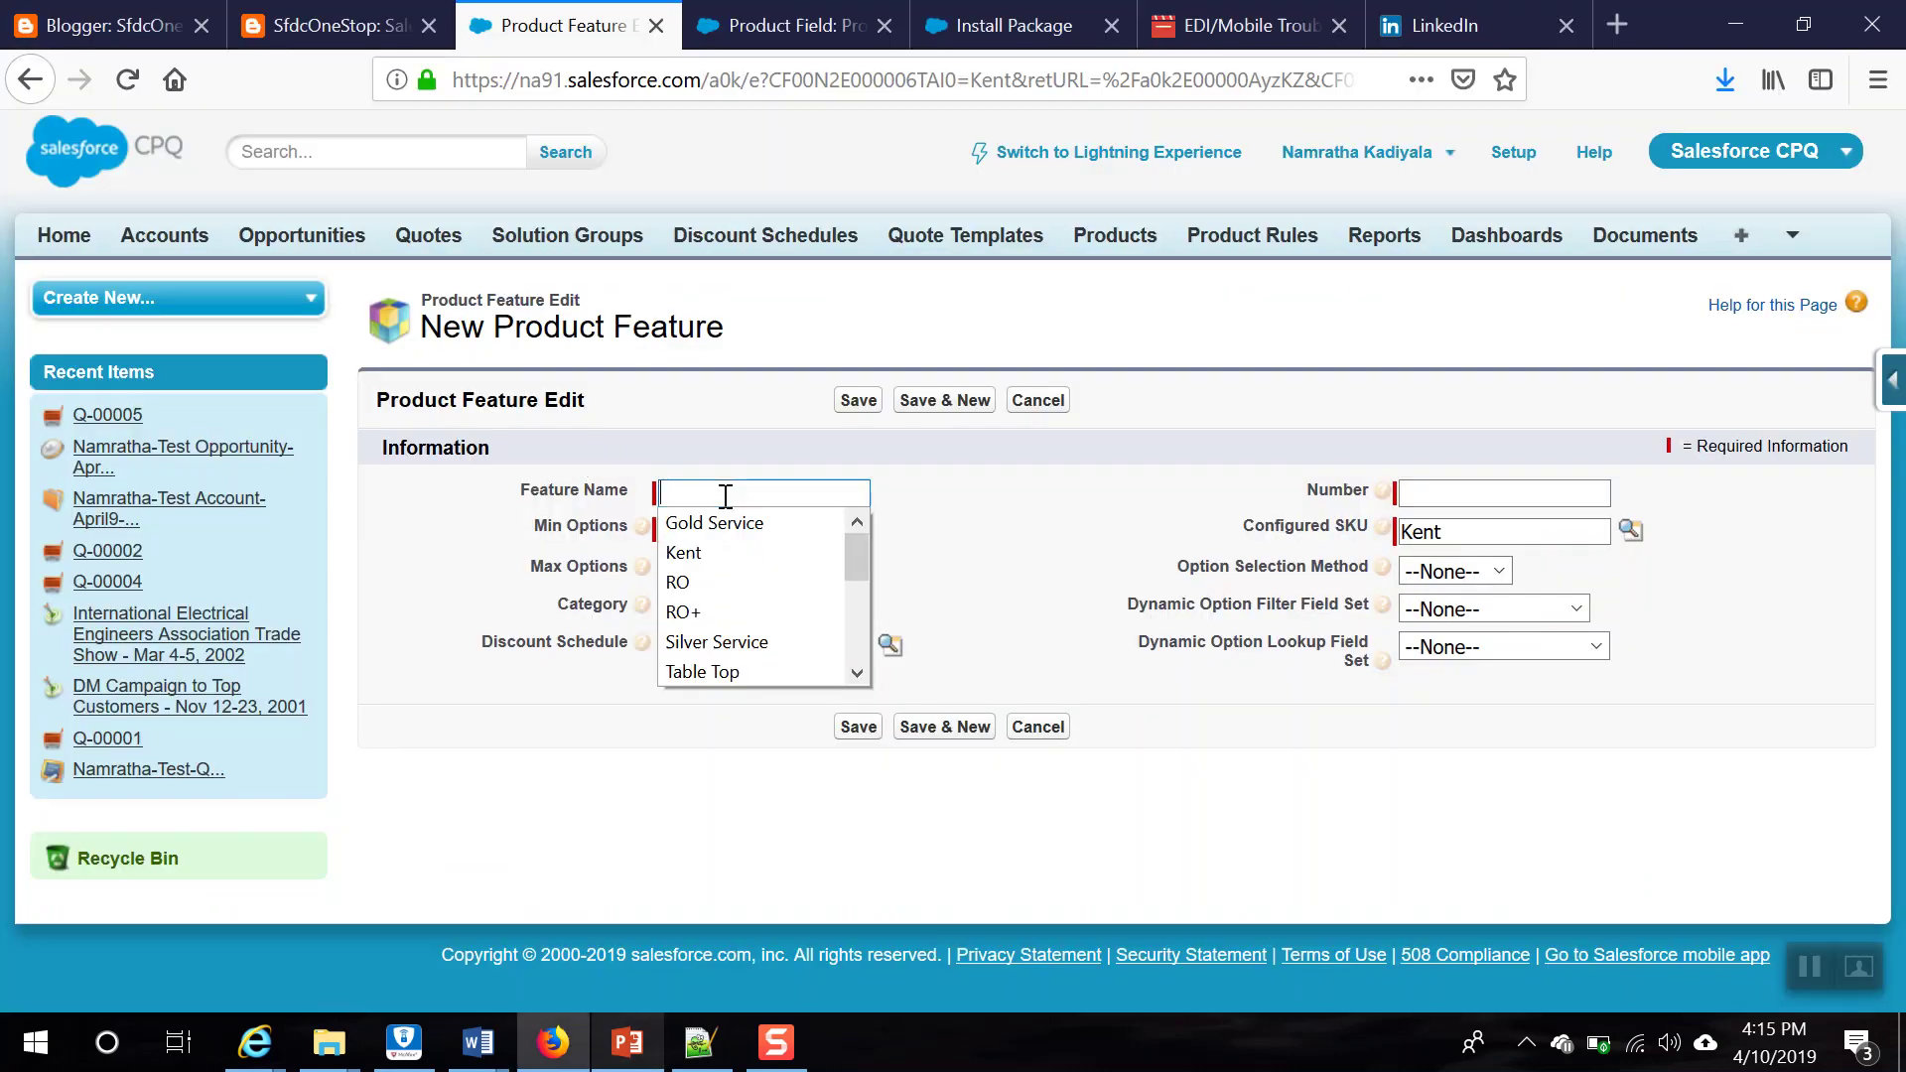
type("Installation")
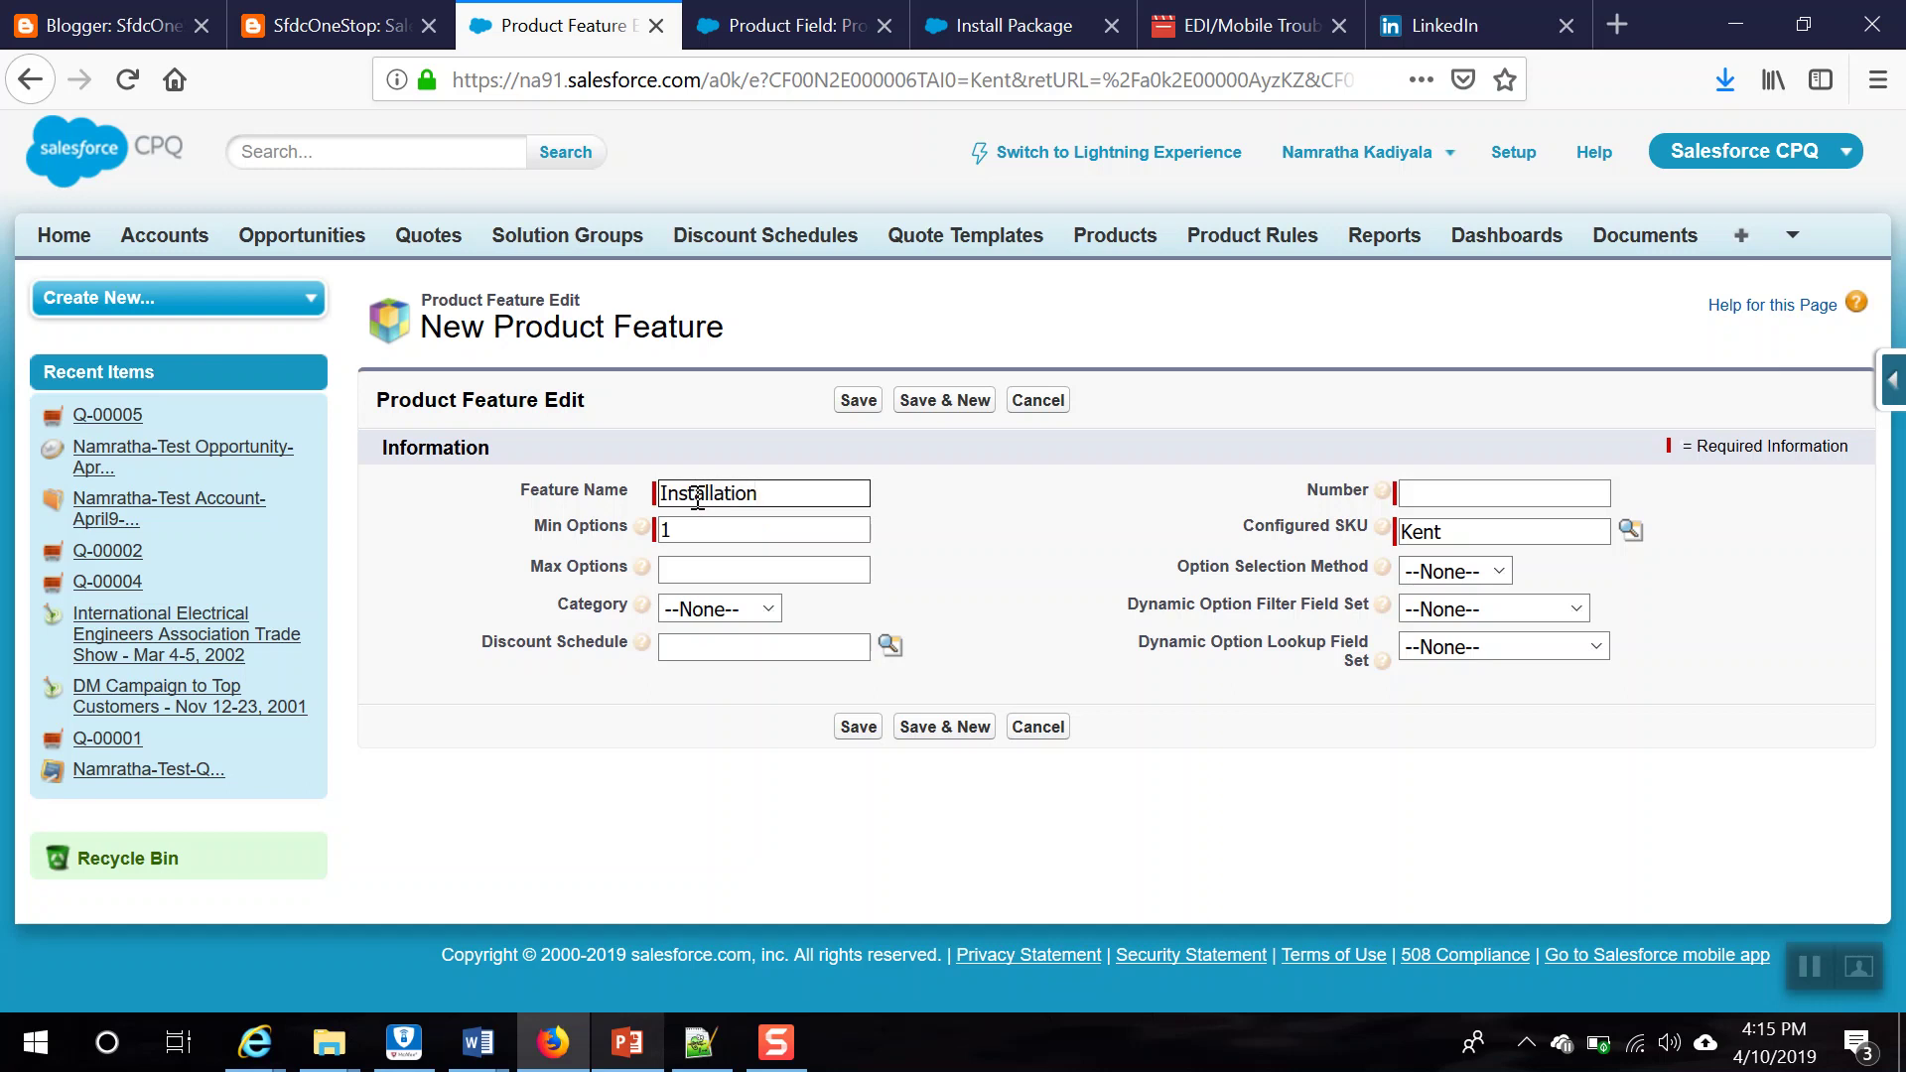
left_click(727, 533)
type("1")
Step: Set the Installation feature's number to 2 and category to Software, save it, and start another feature
left_click(1516, 489)
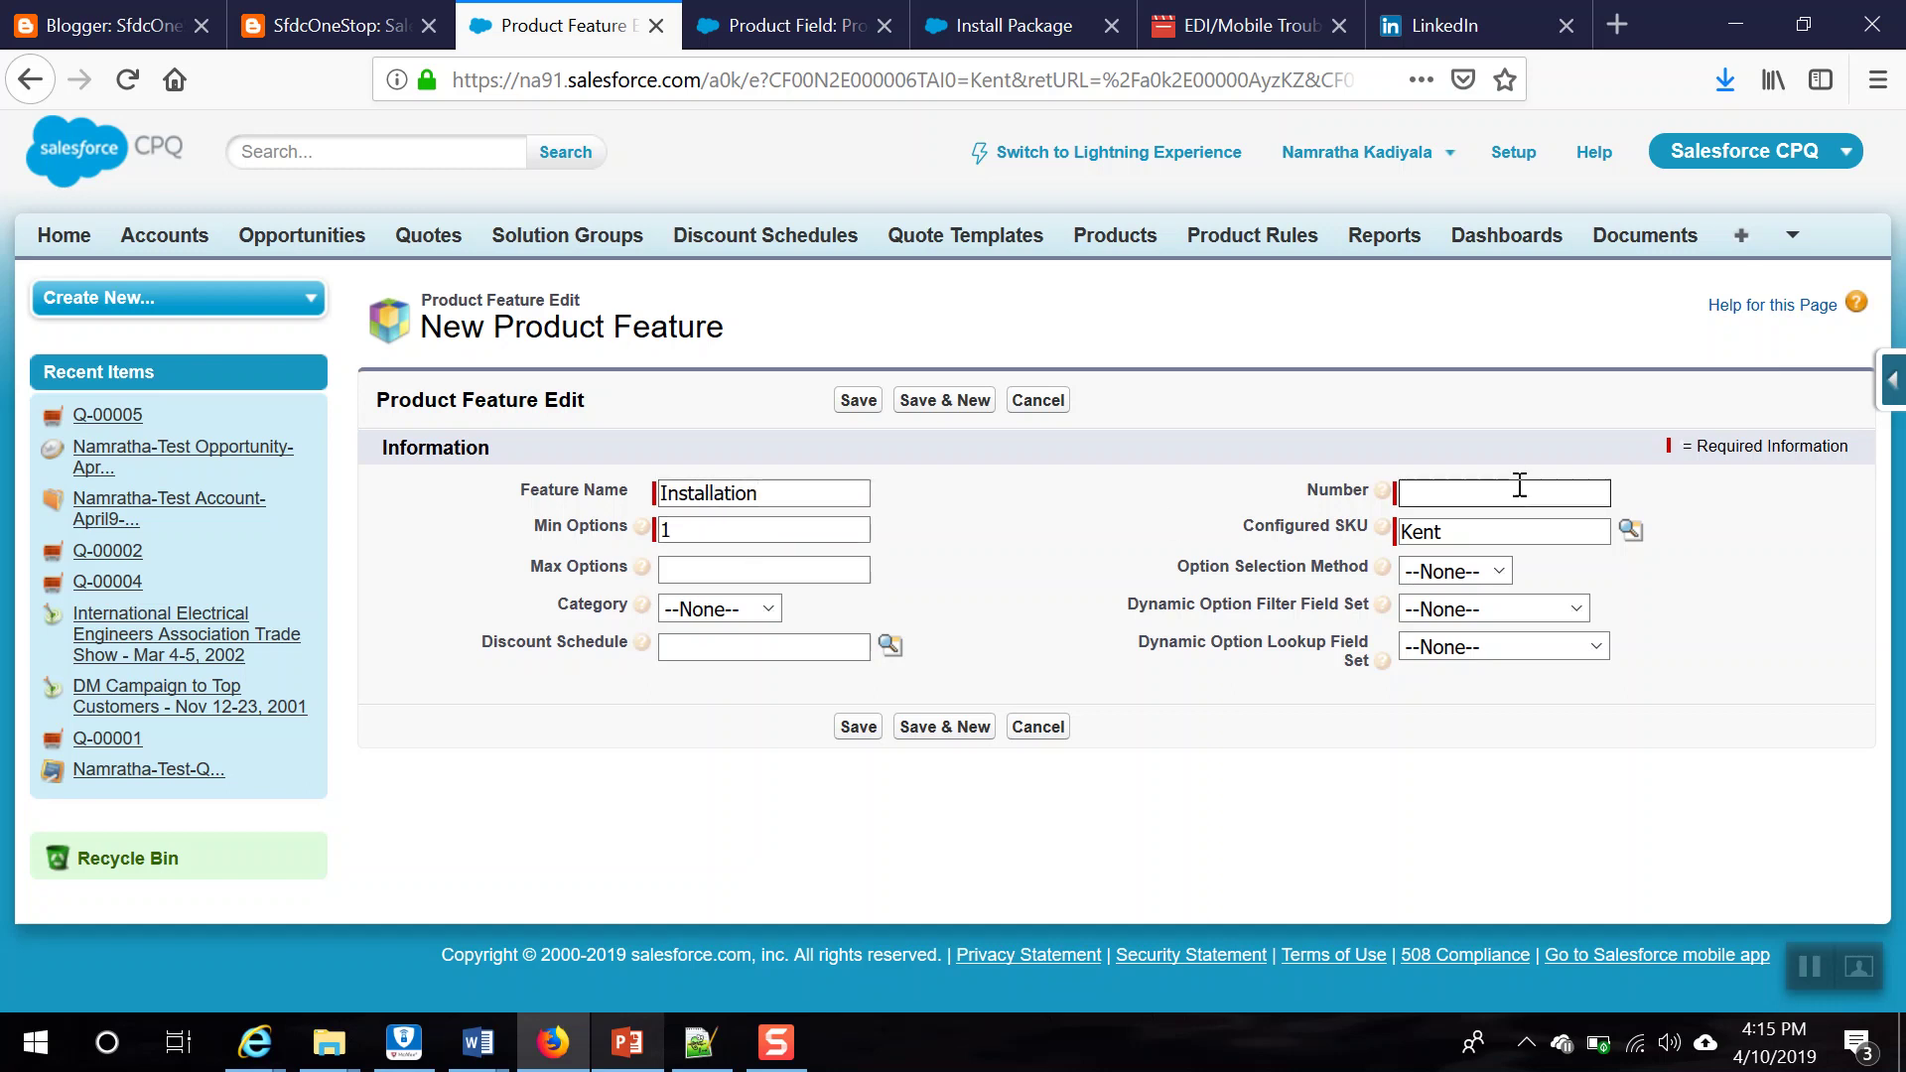
type("2")
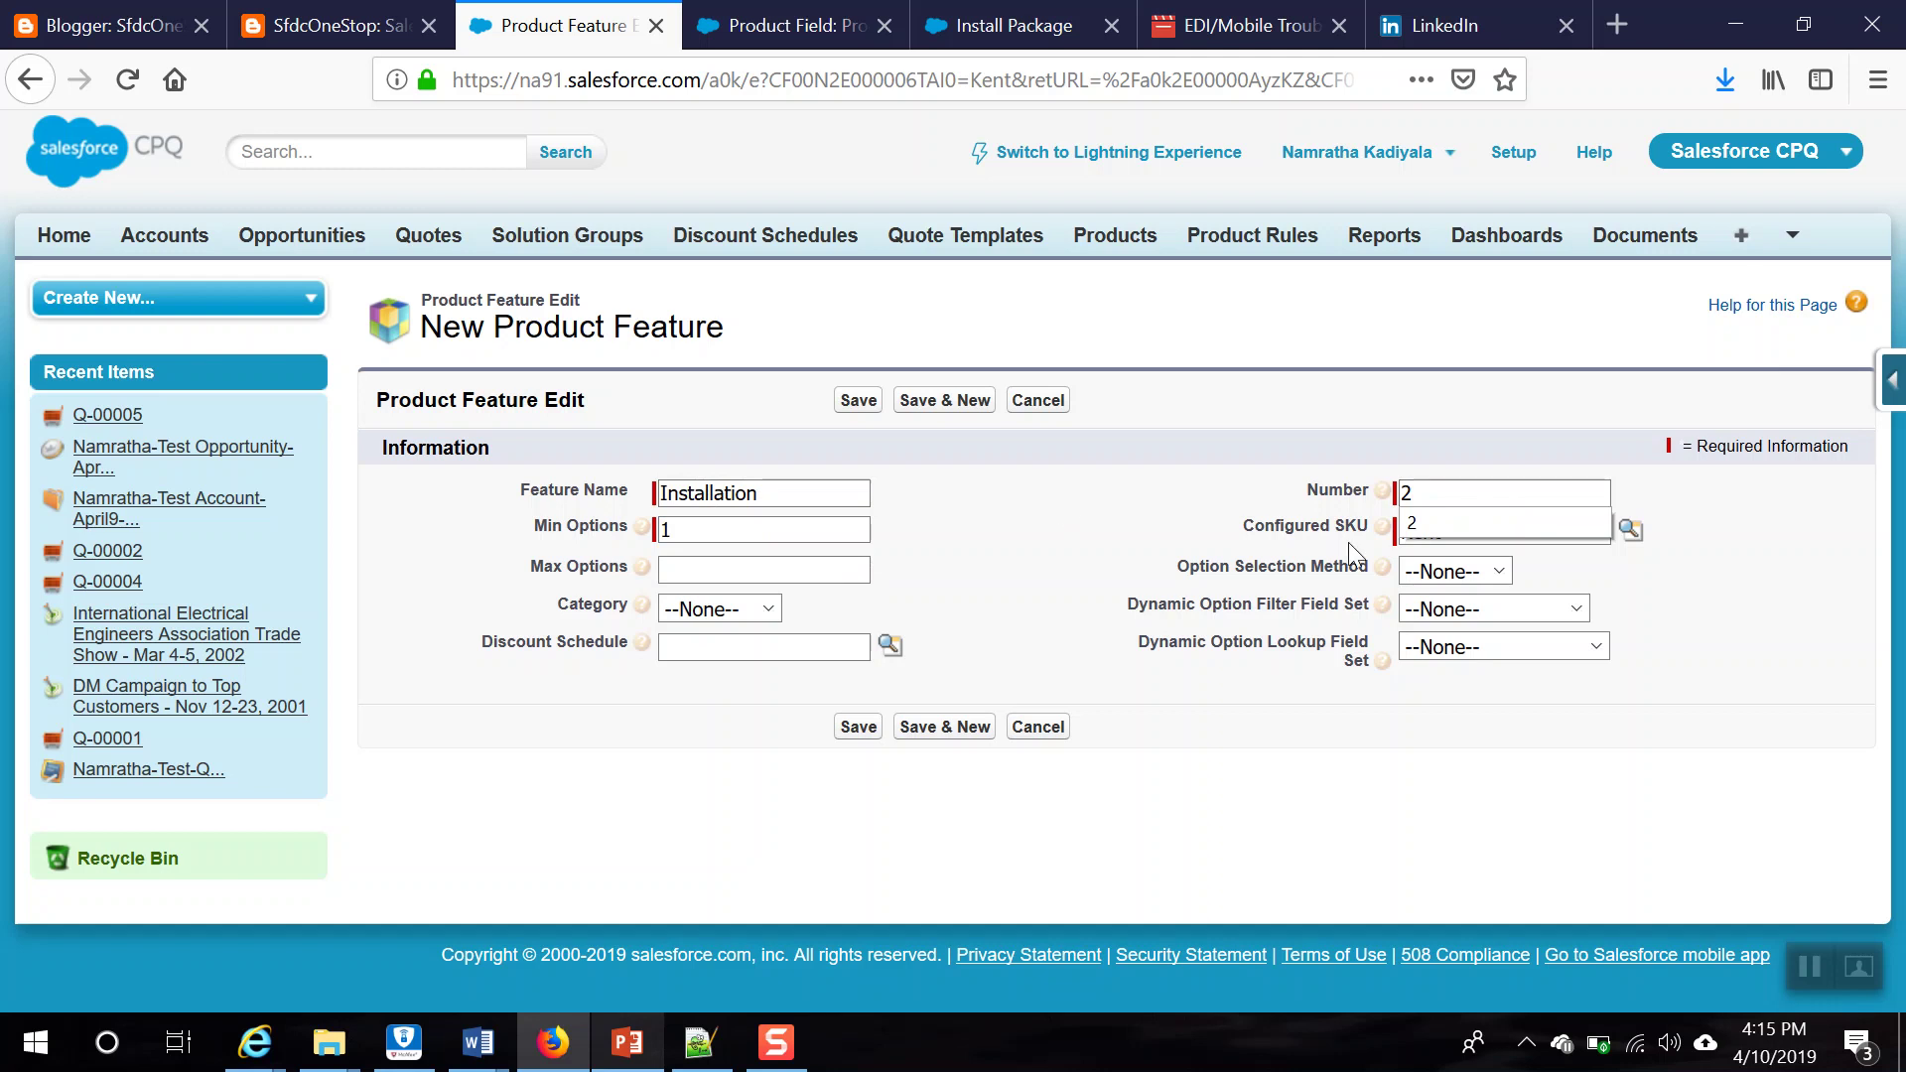
mouse_move(1385, 493)
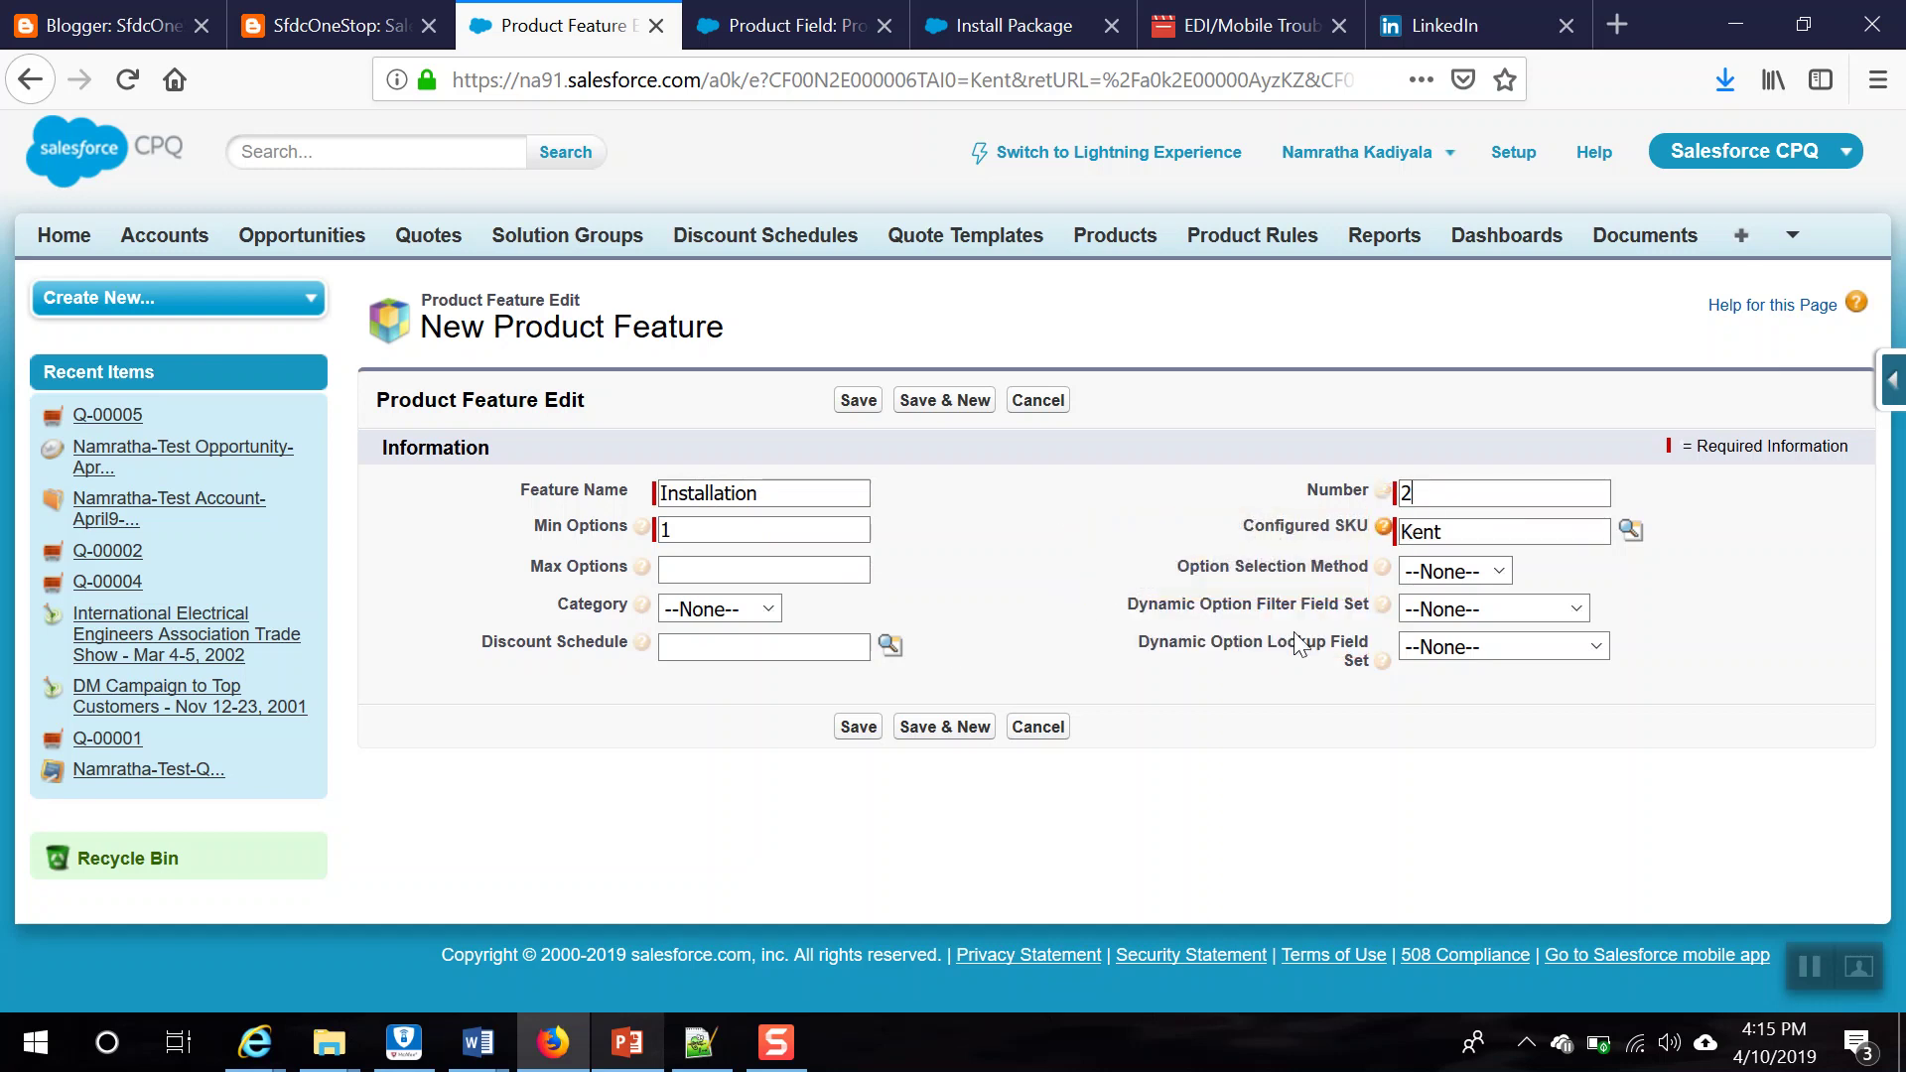
left_click(767, 608)
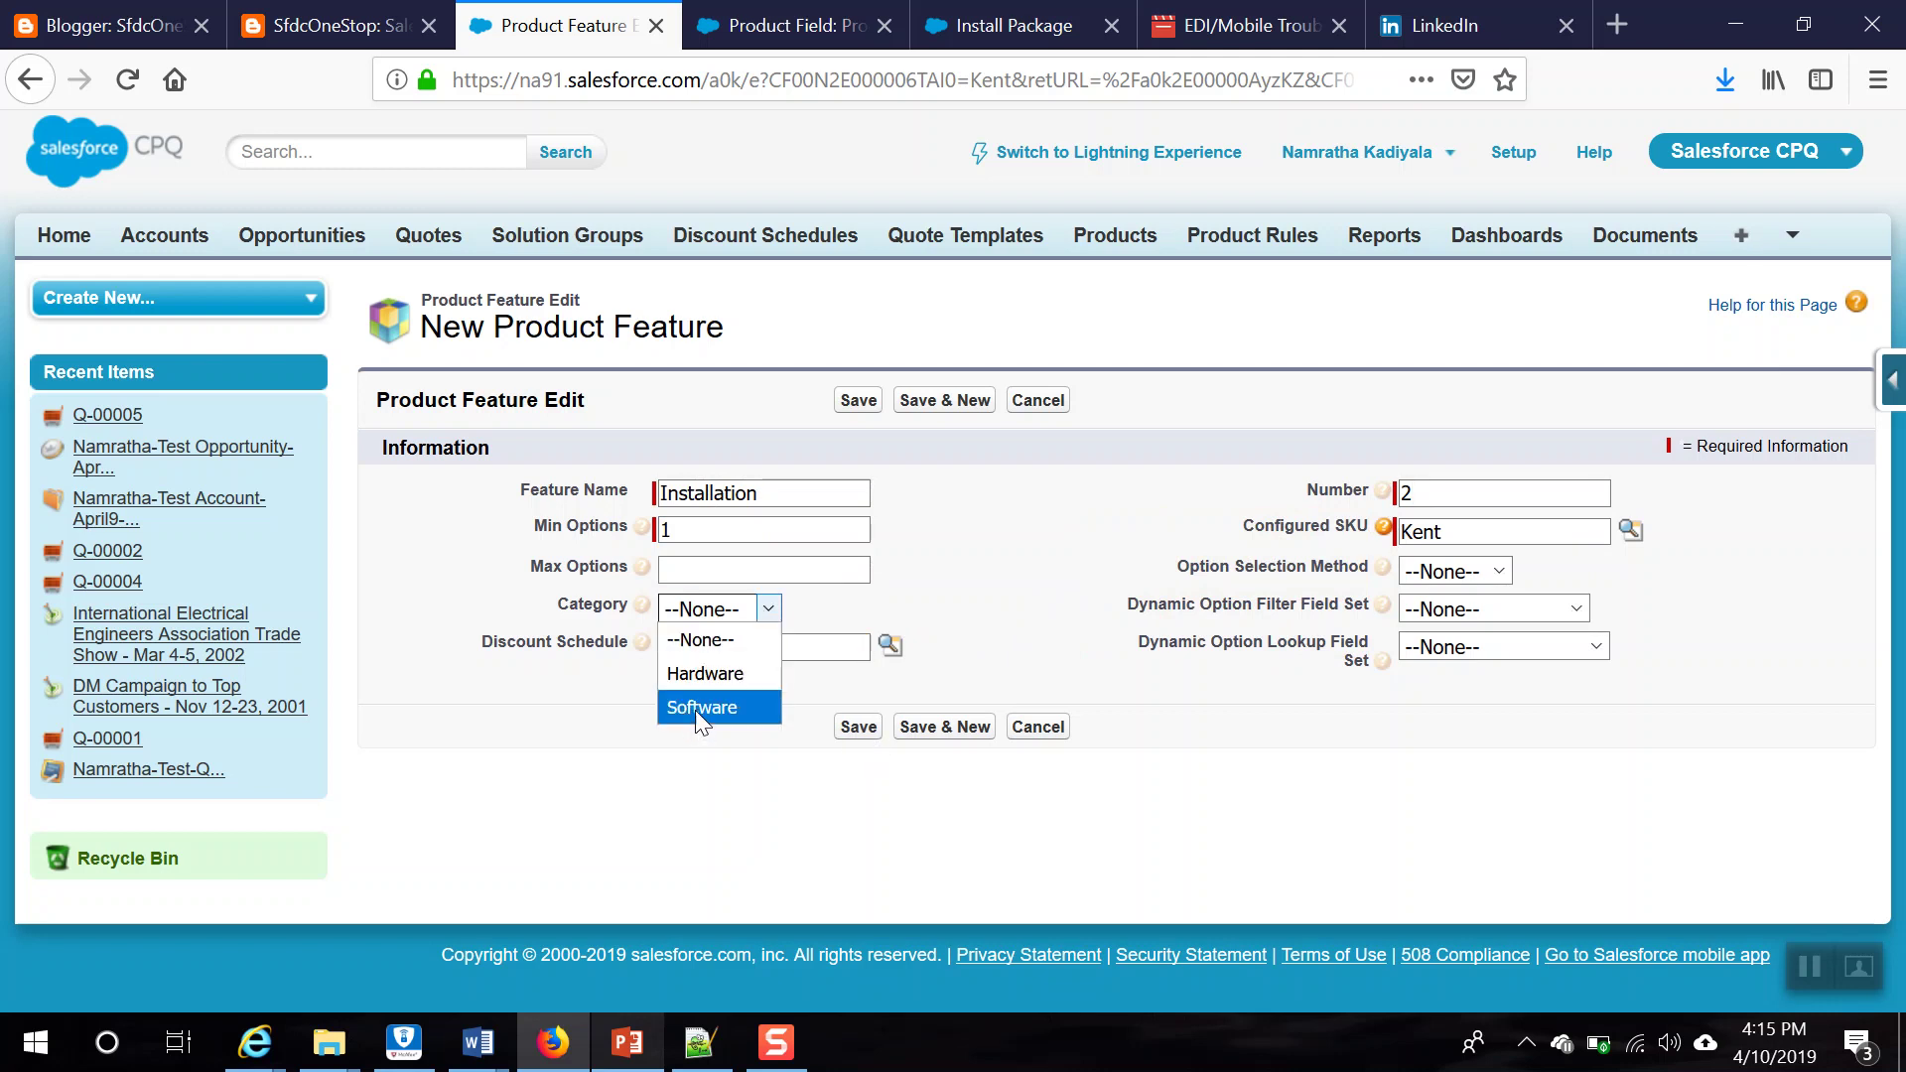
left_click(695, 708)
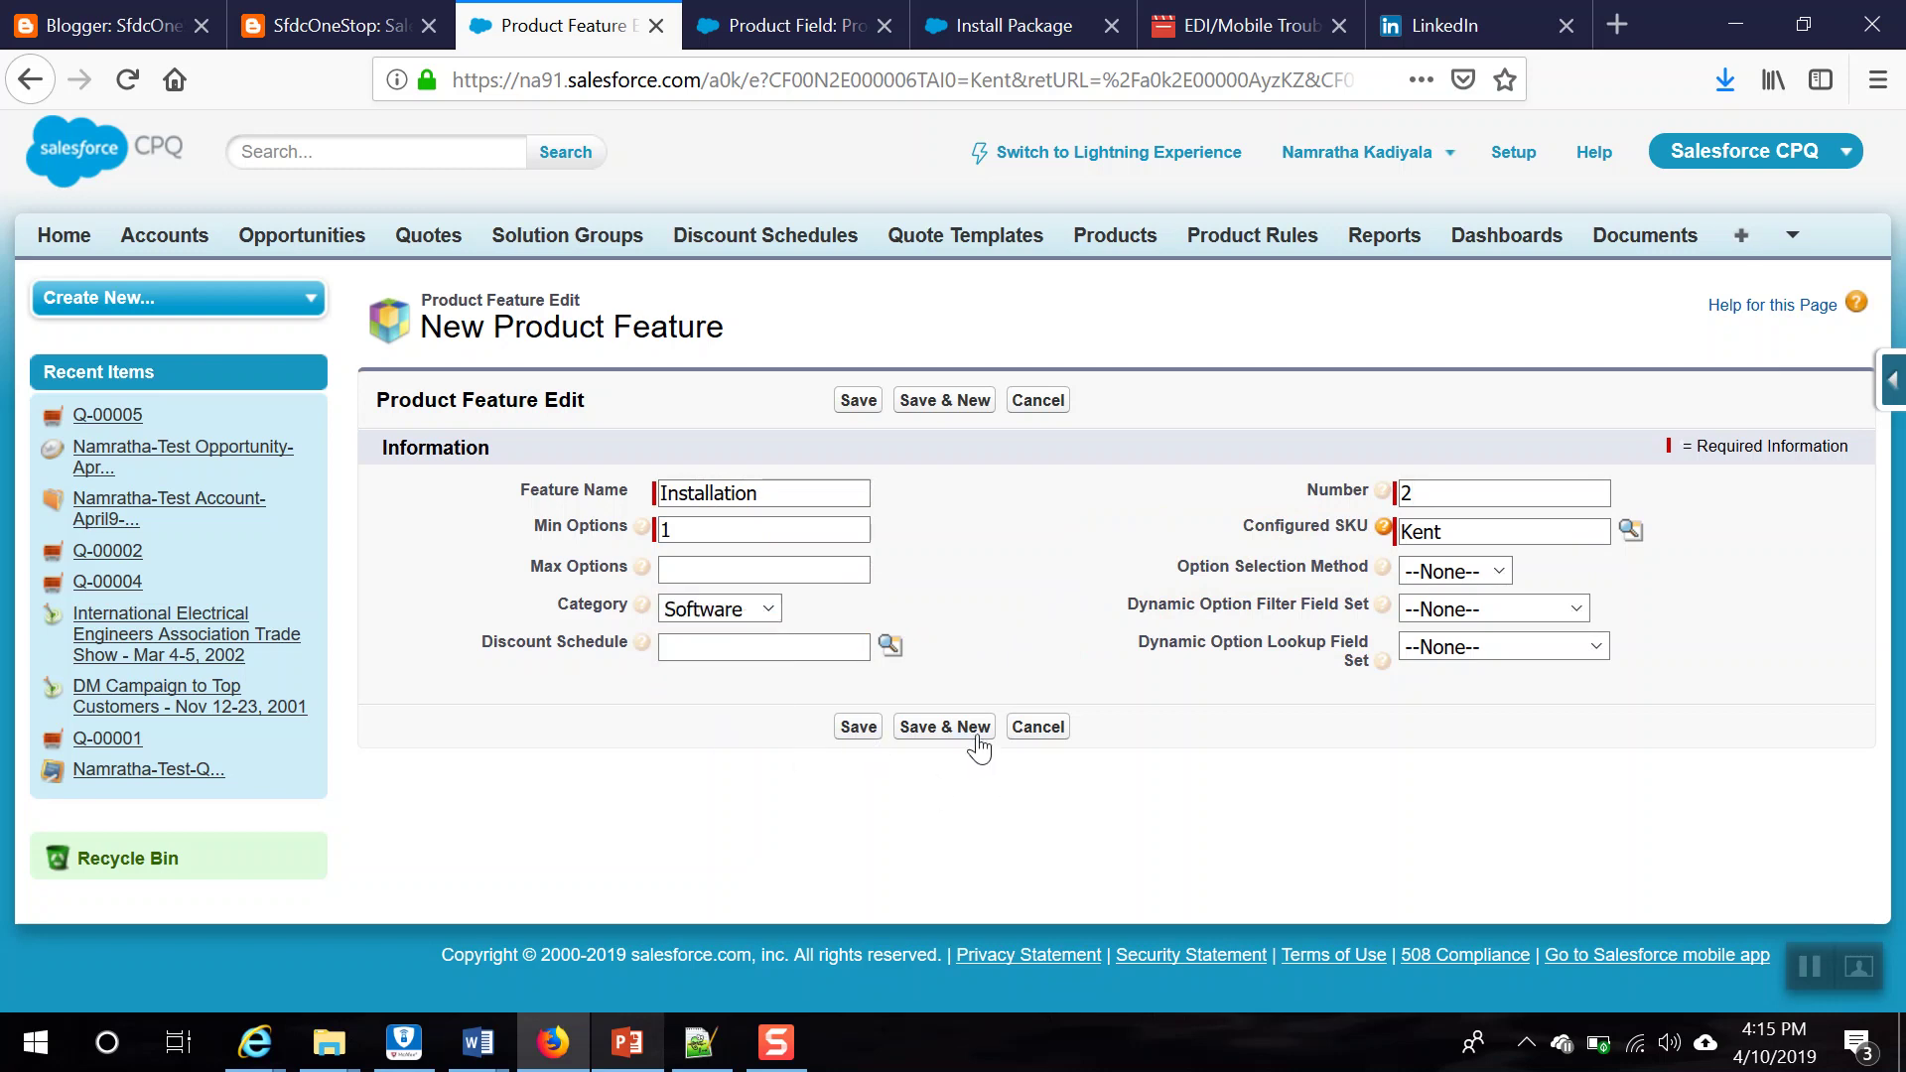
left_click(946, 730)
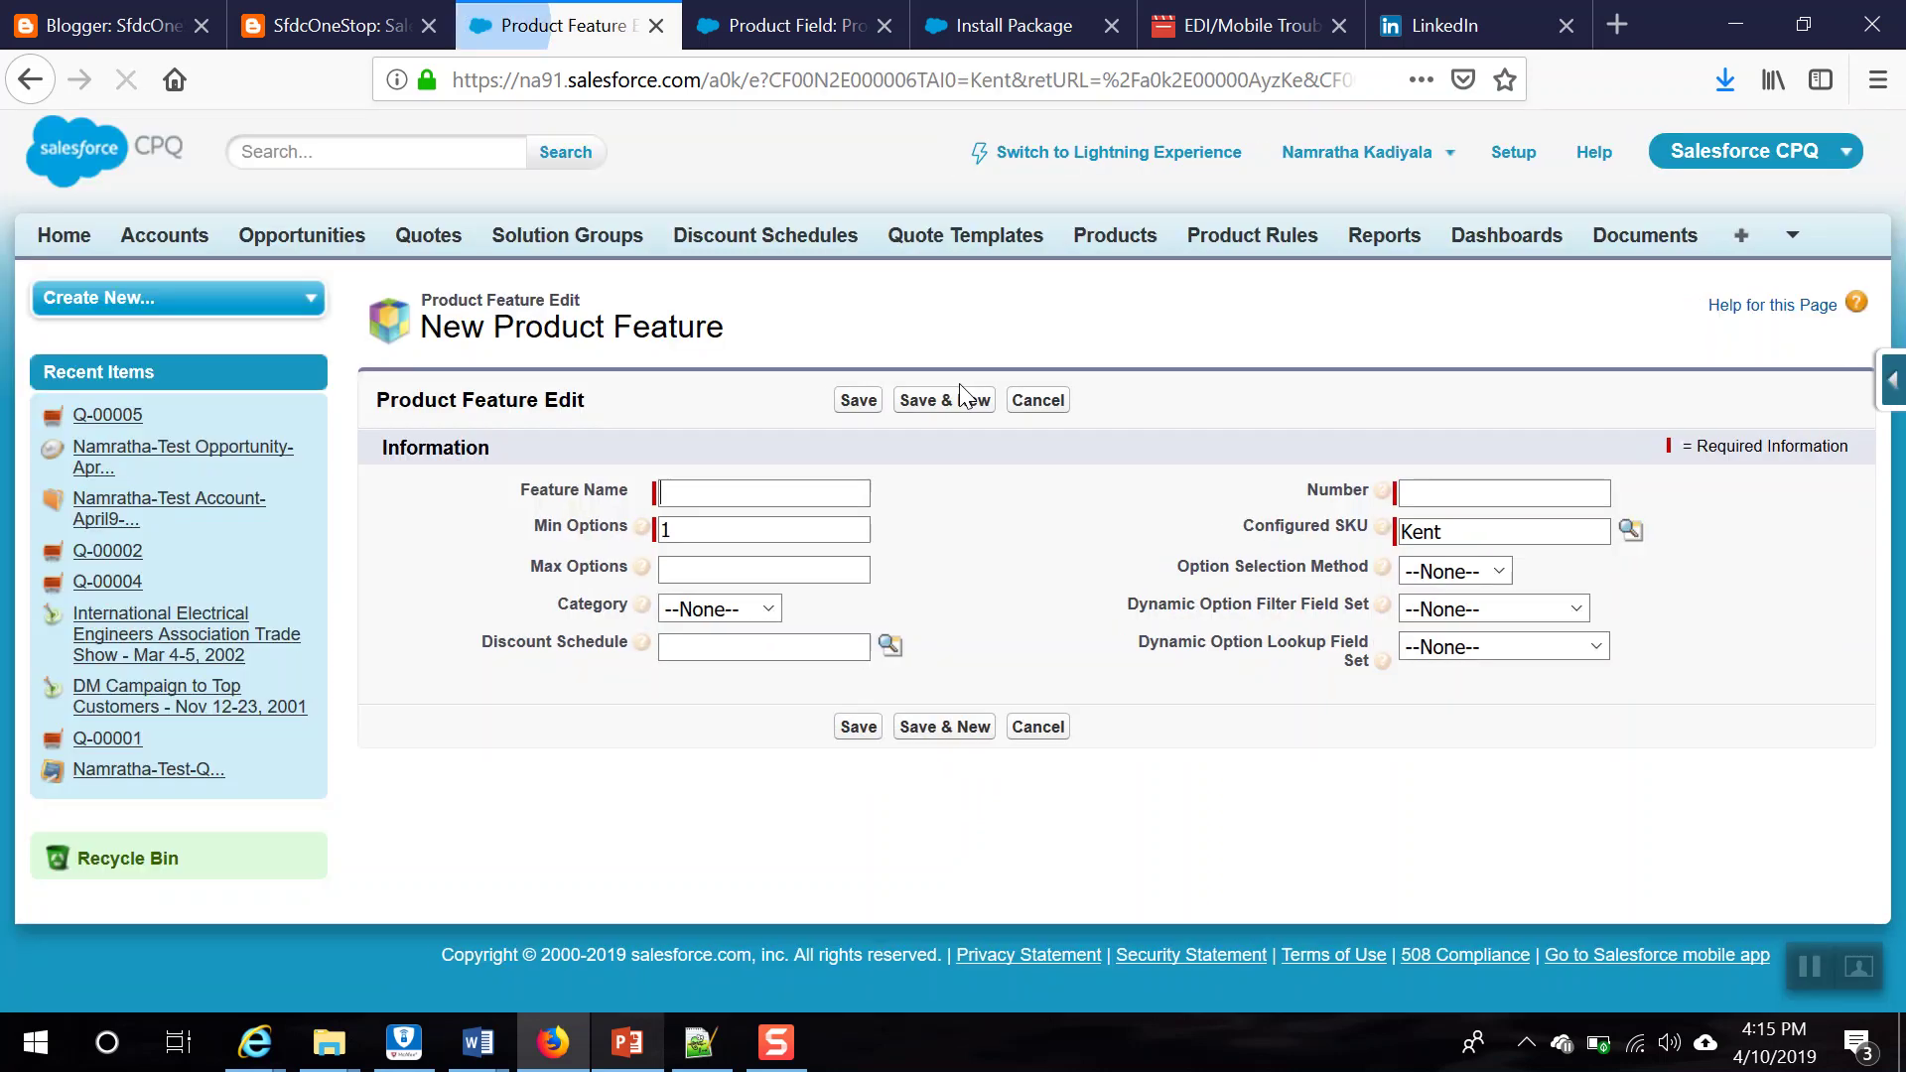
Step: Check the next product family on the CPQ Demo slide, and name the new feature Warranty
left_click(752, 493)
key("alt+Tab")
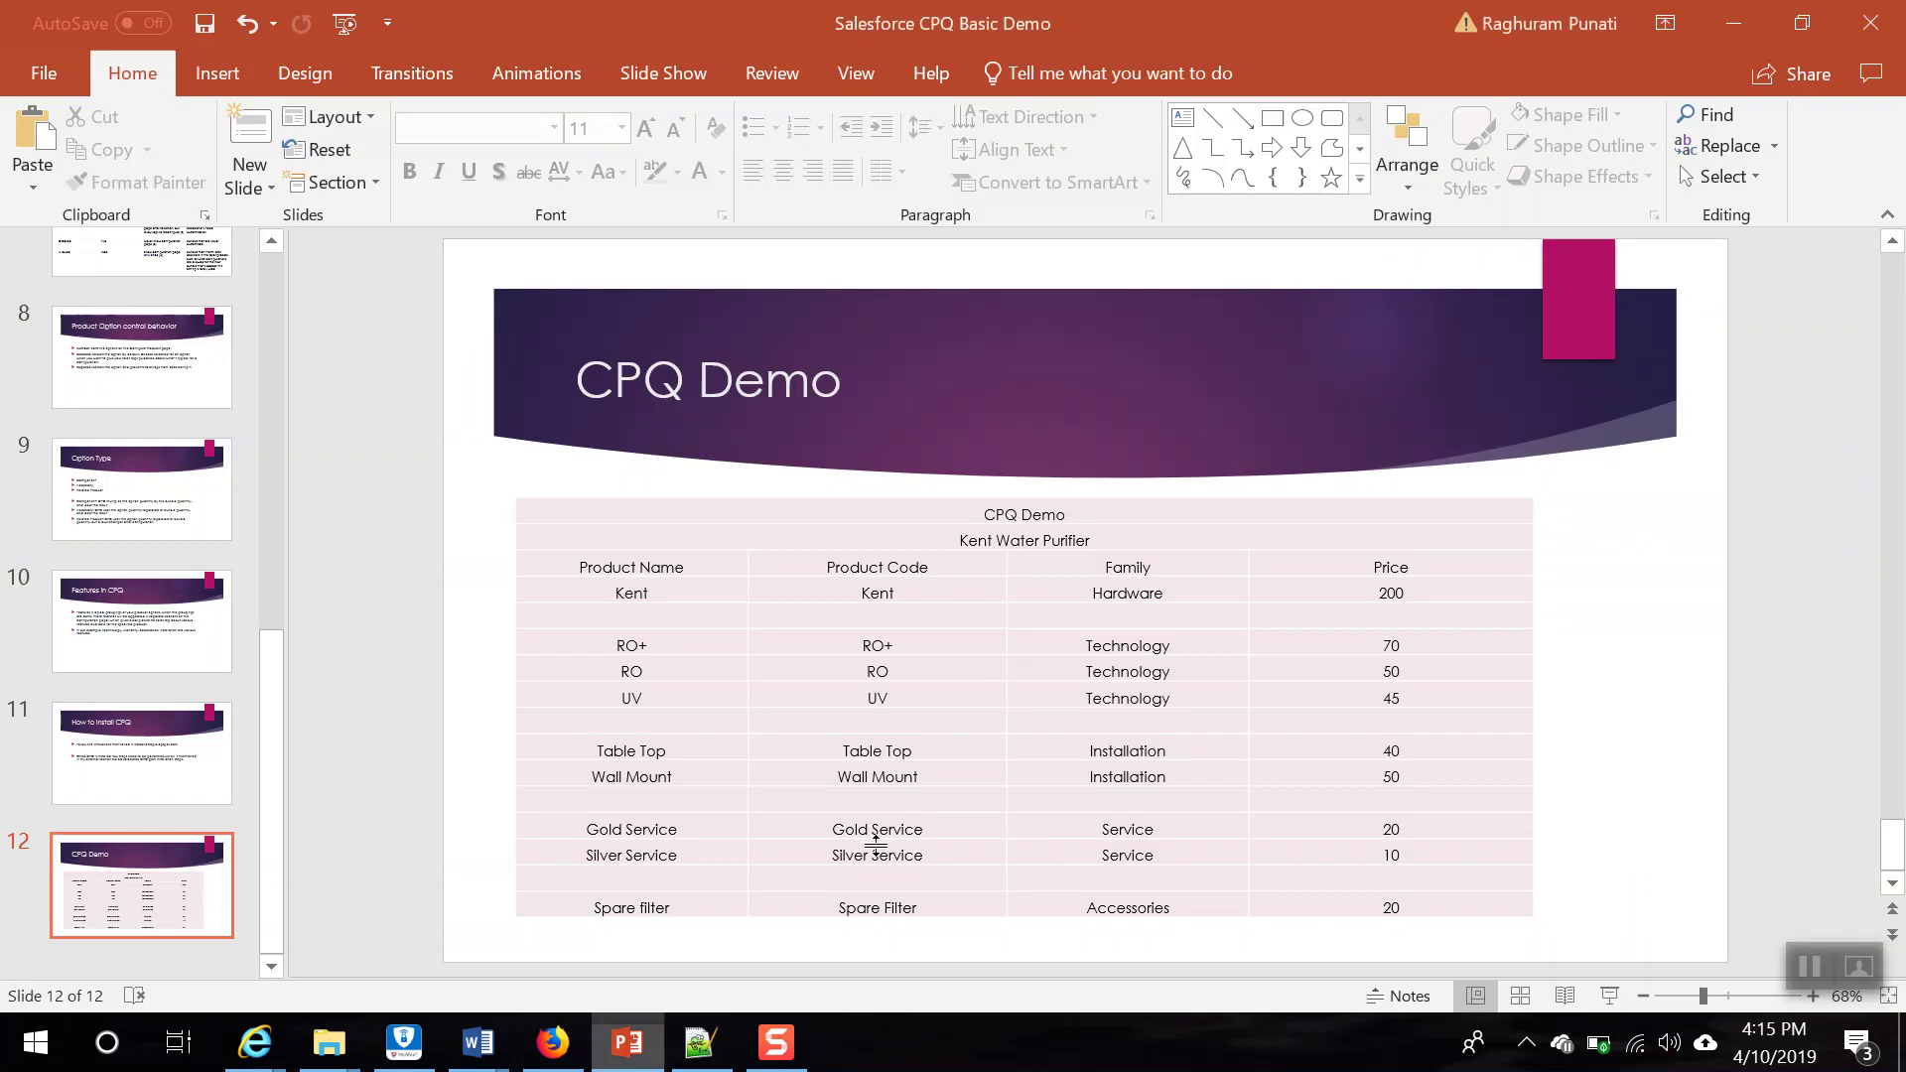
key("alt+Tab")
type("Warr")
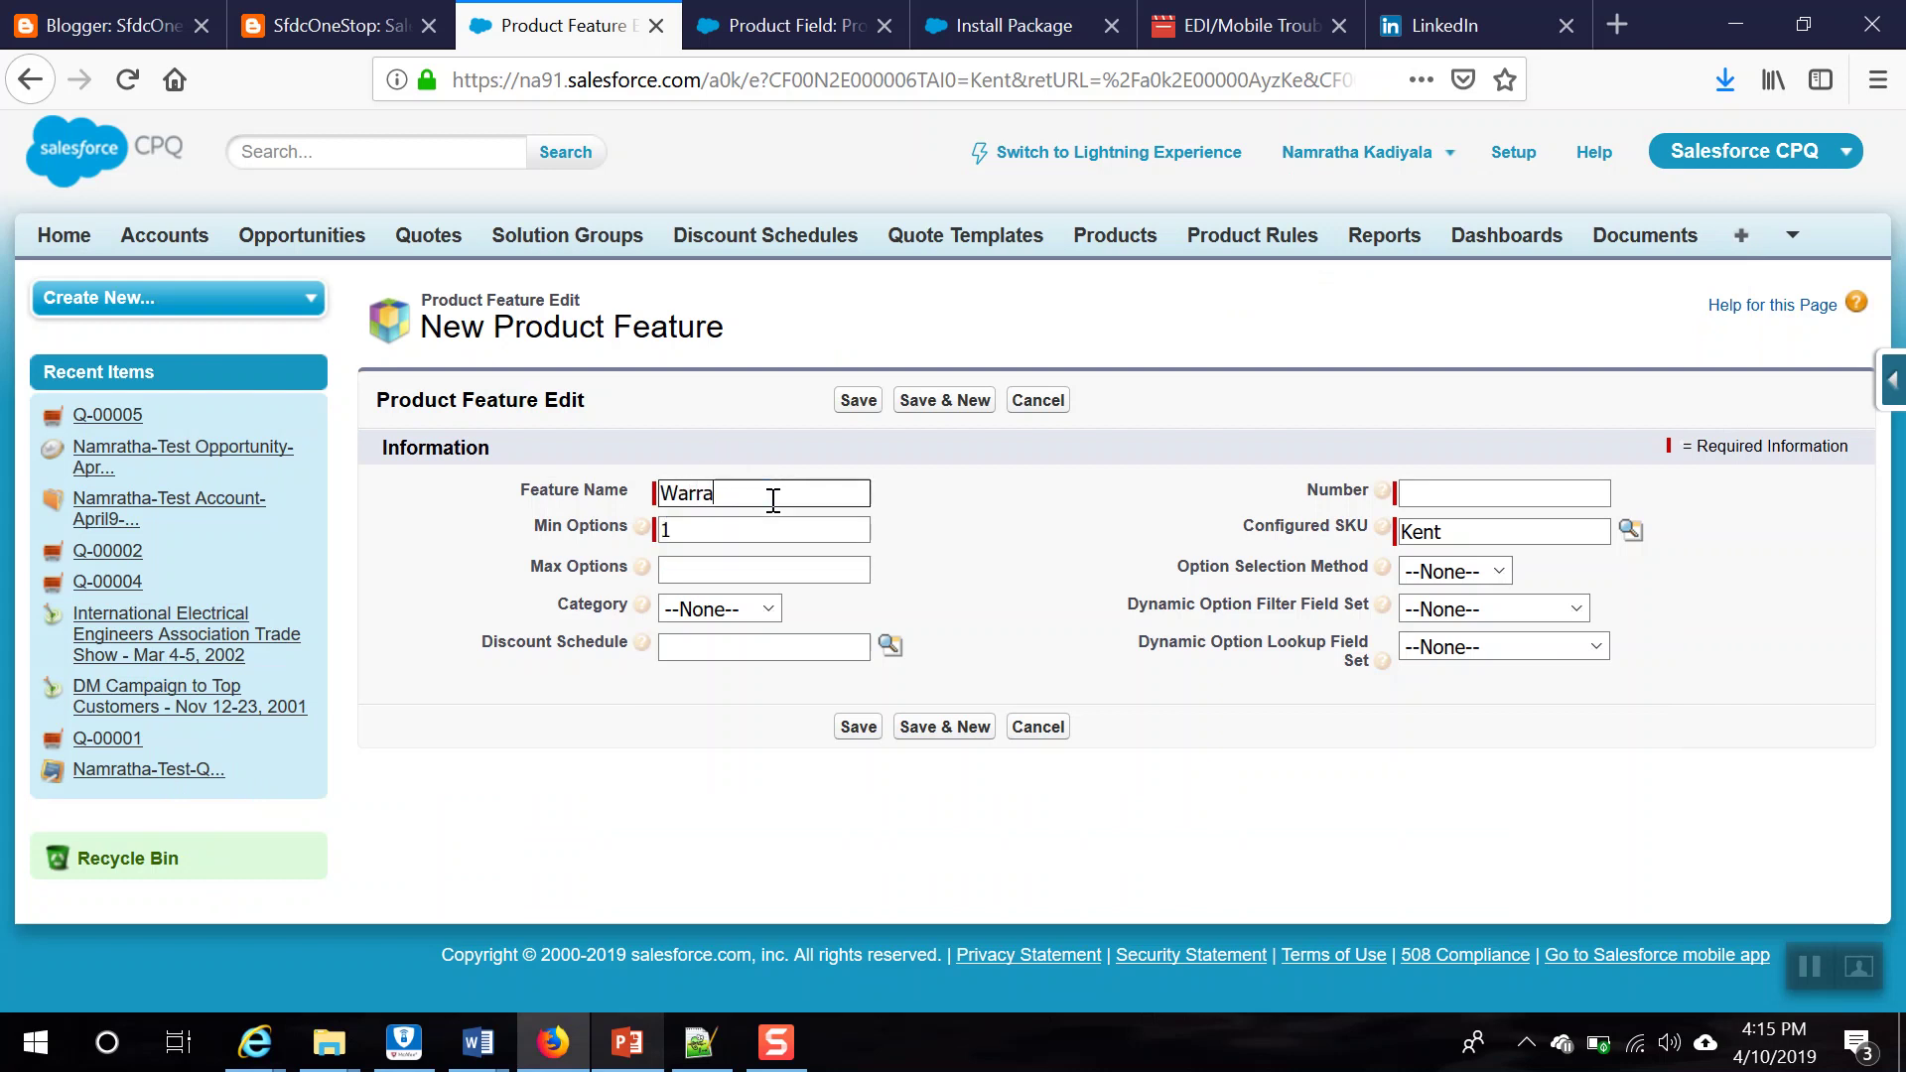
type("anty")
Step: Set the Warranty feature's number to 3 and category to Software, save it, and start another feature
left_click(1487, 495)
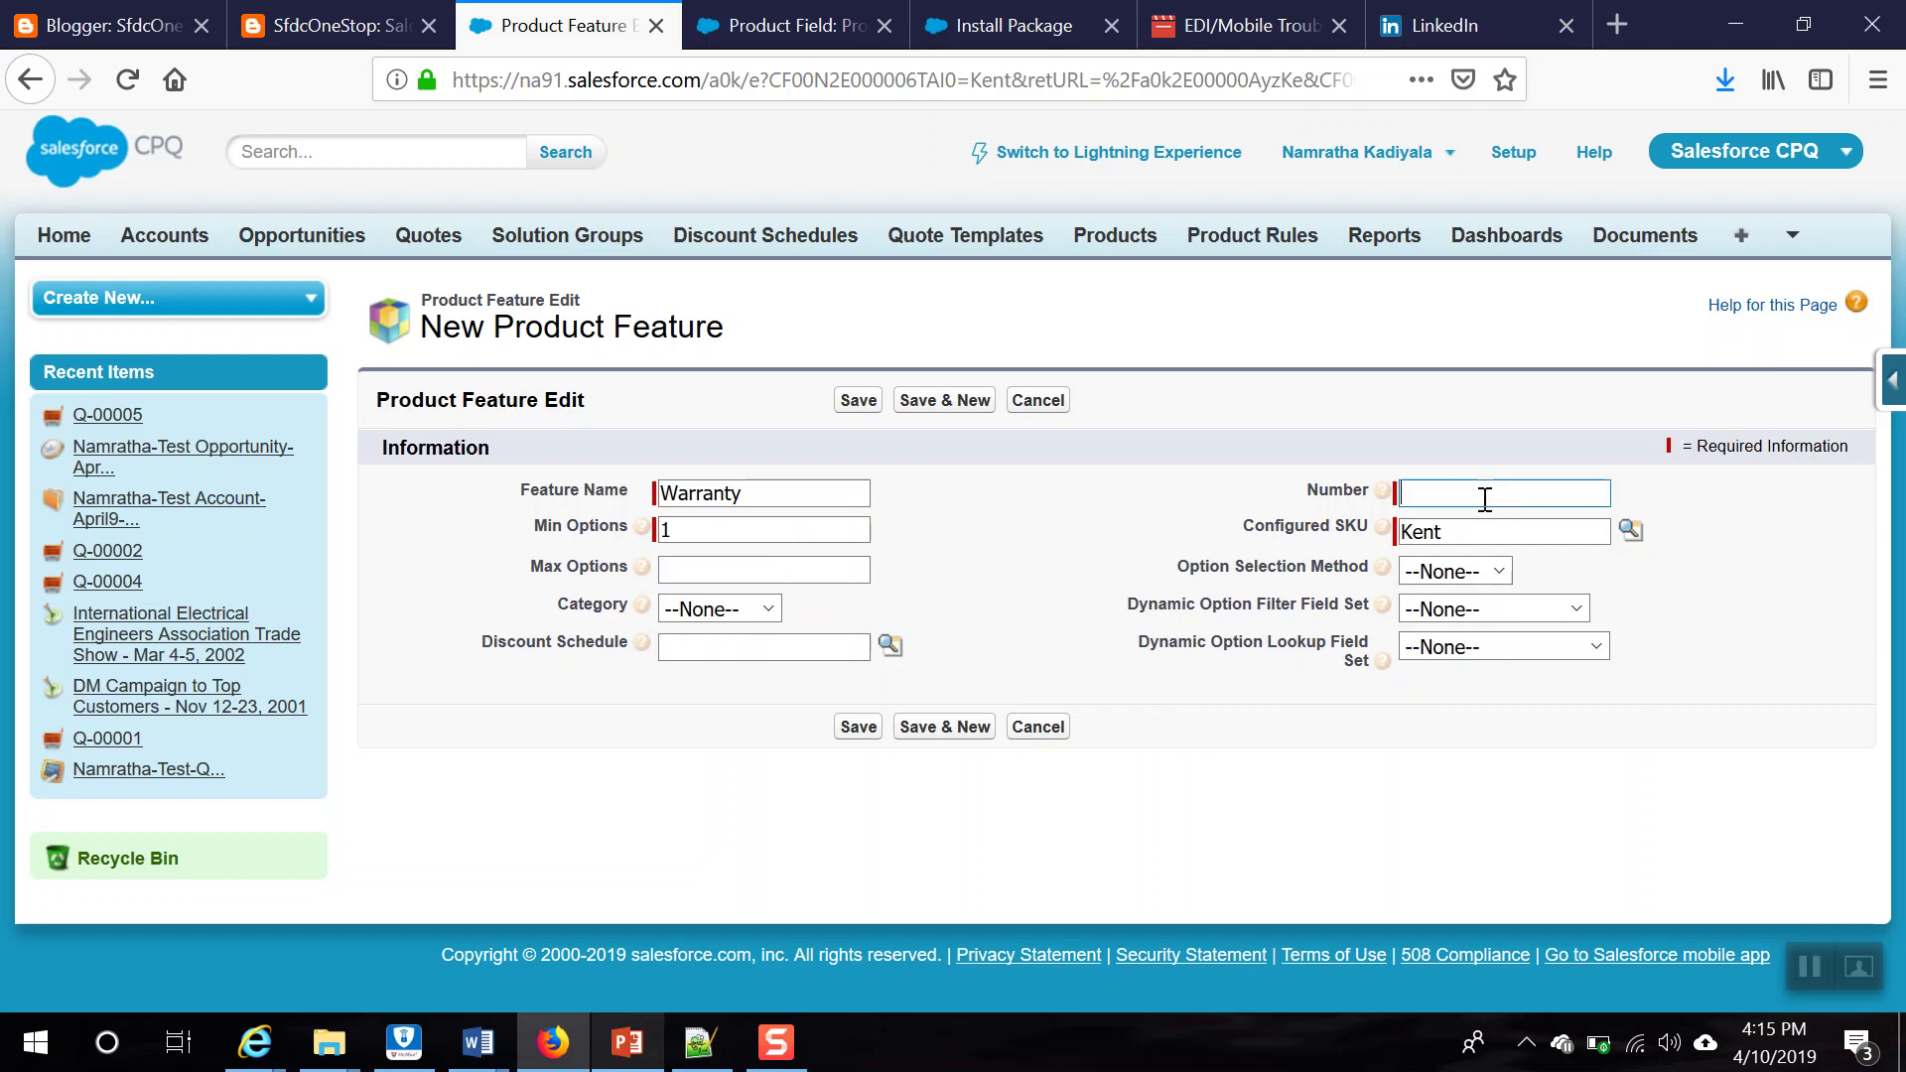
type("3")
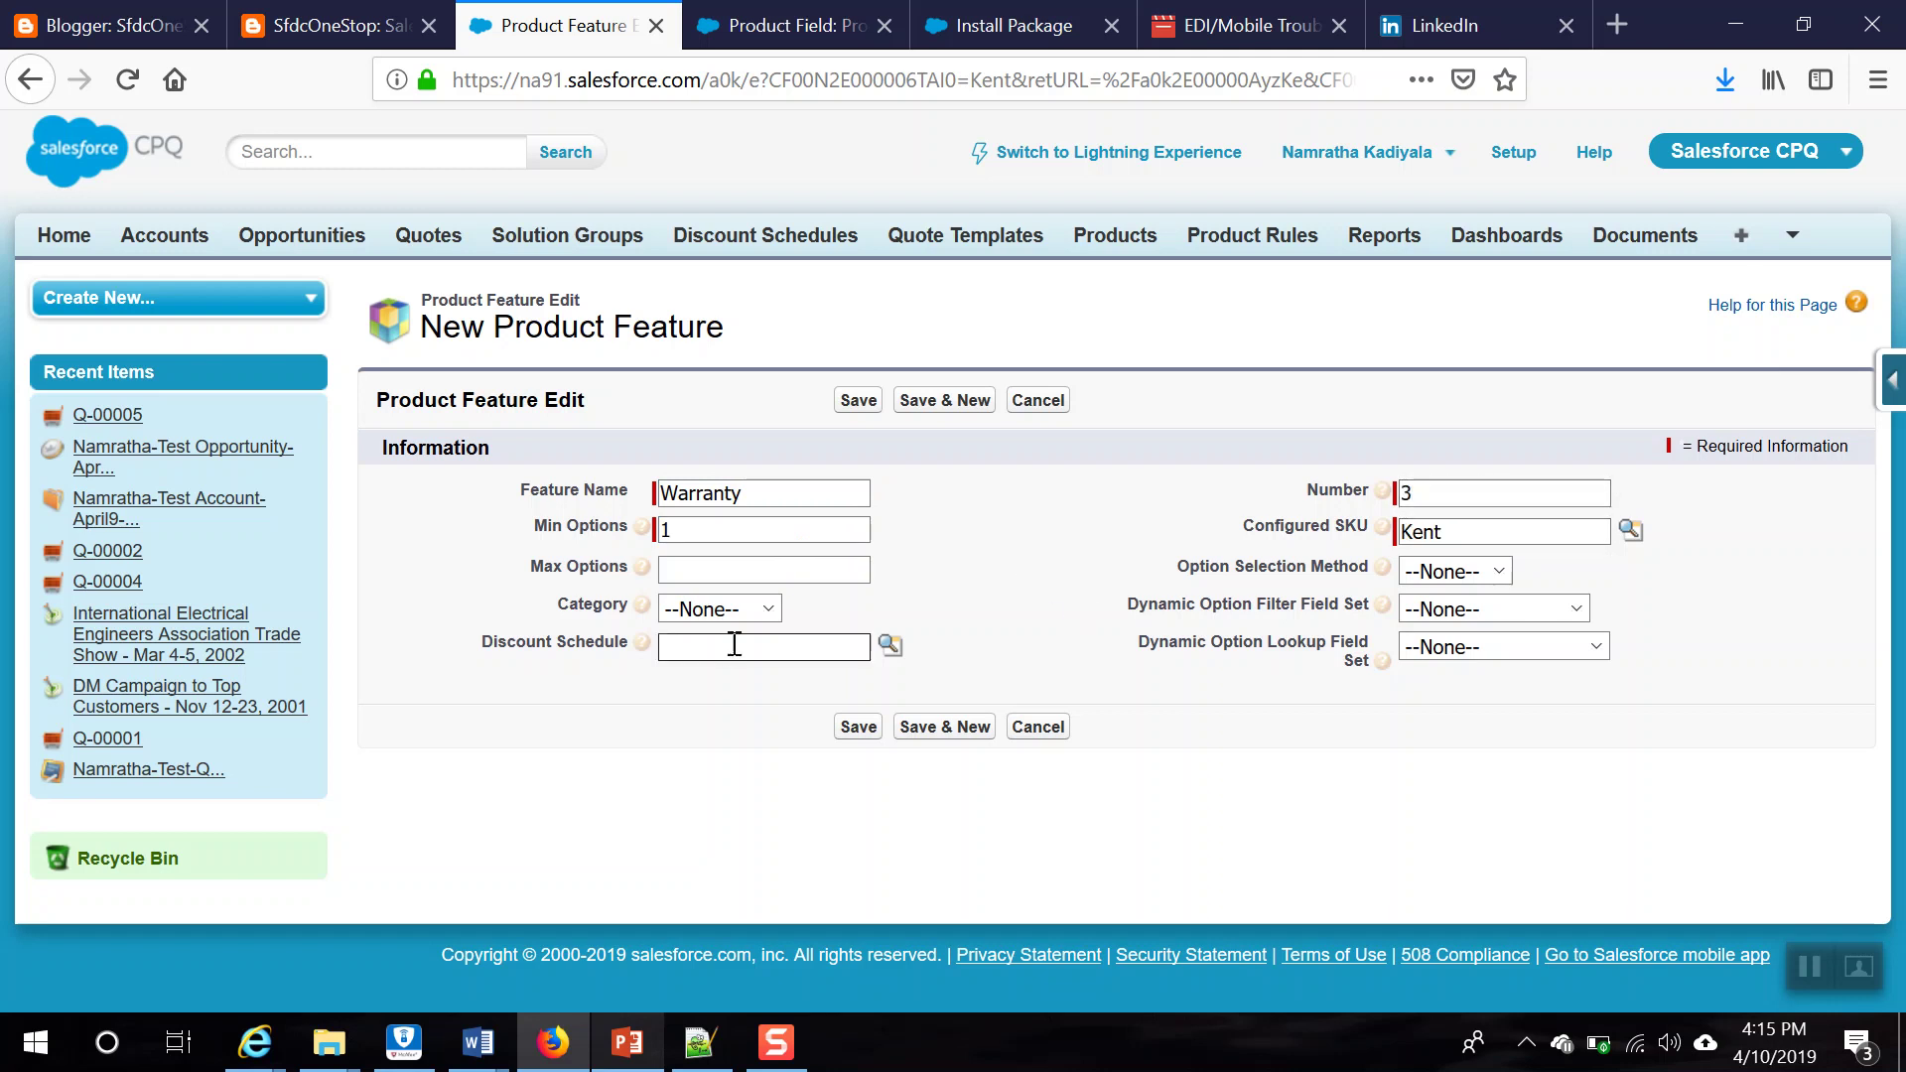
left_click(772, 609)
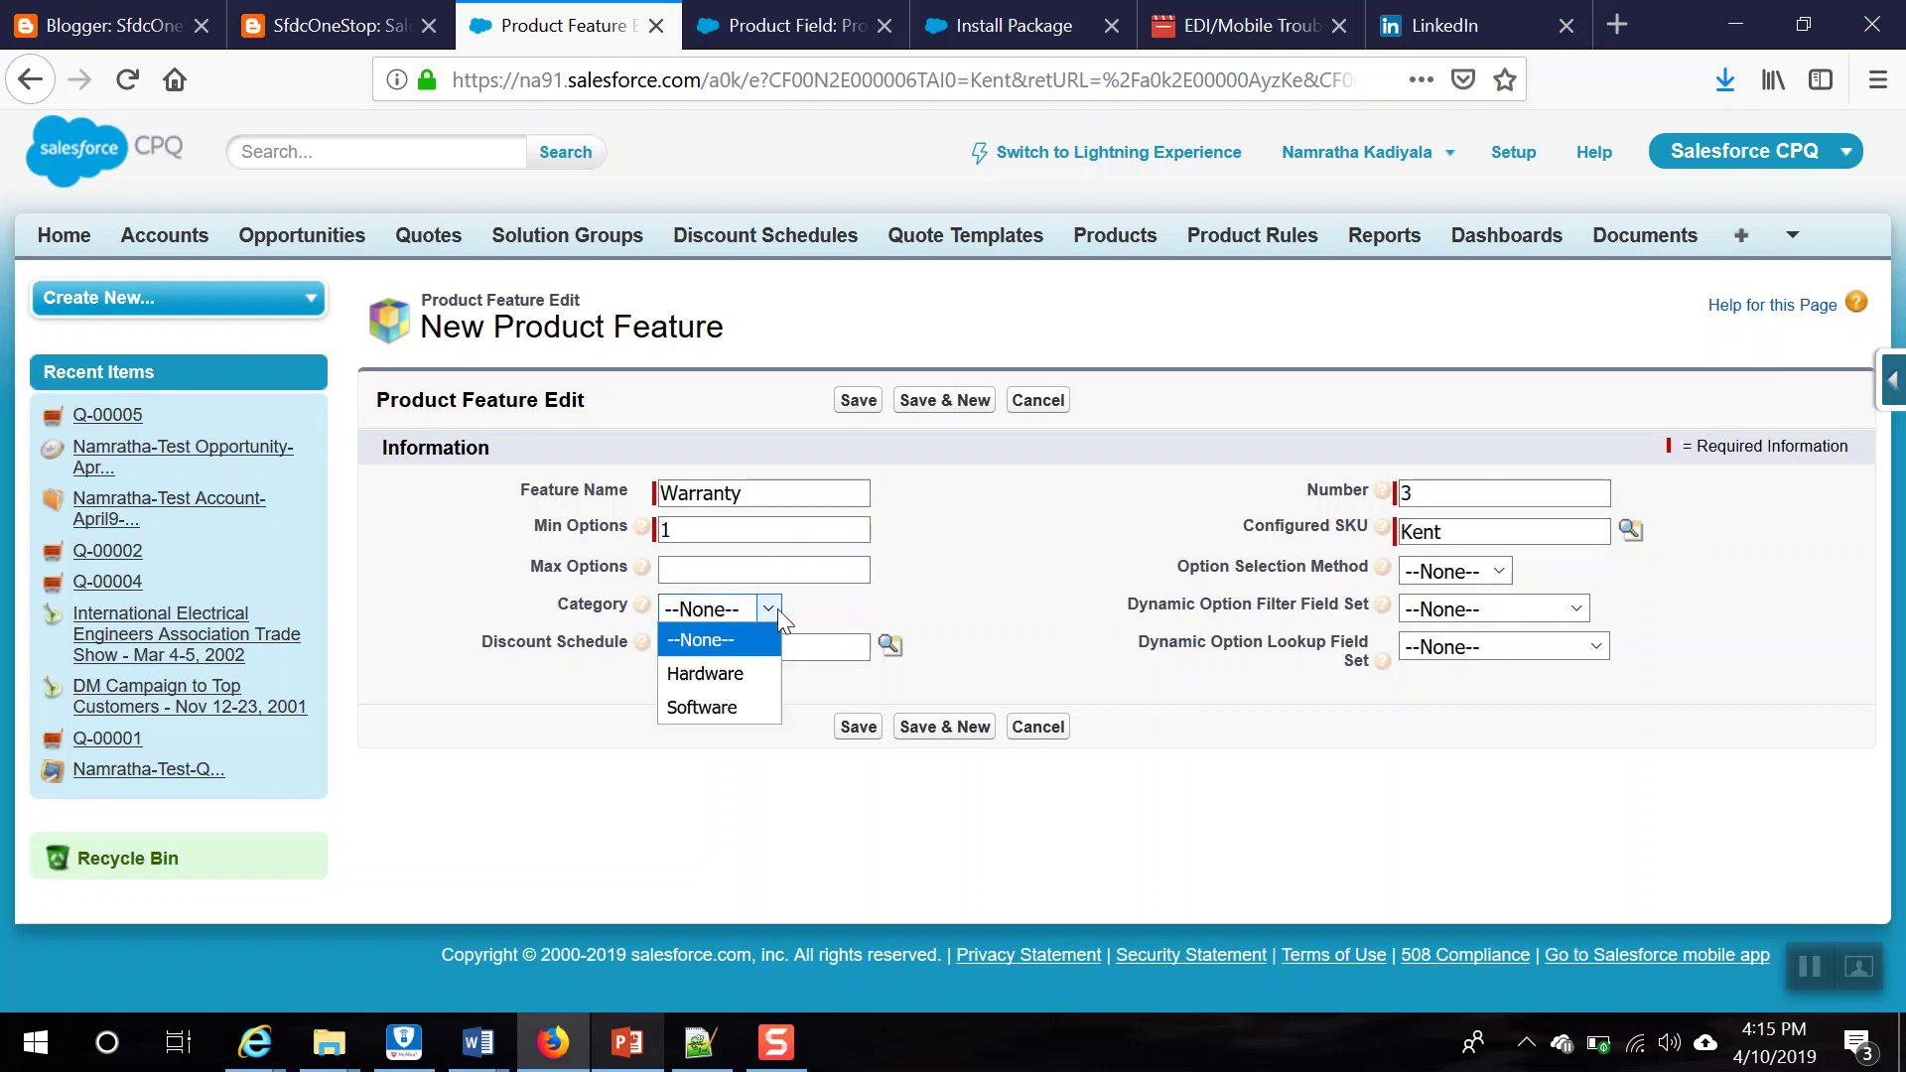
left_click(724, 710)
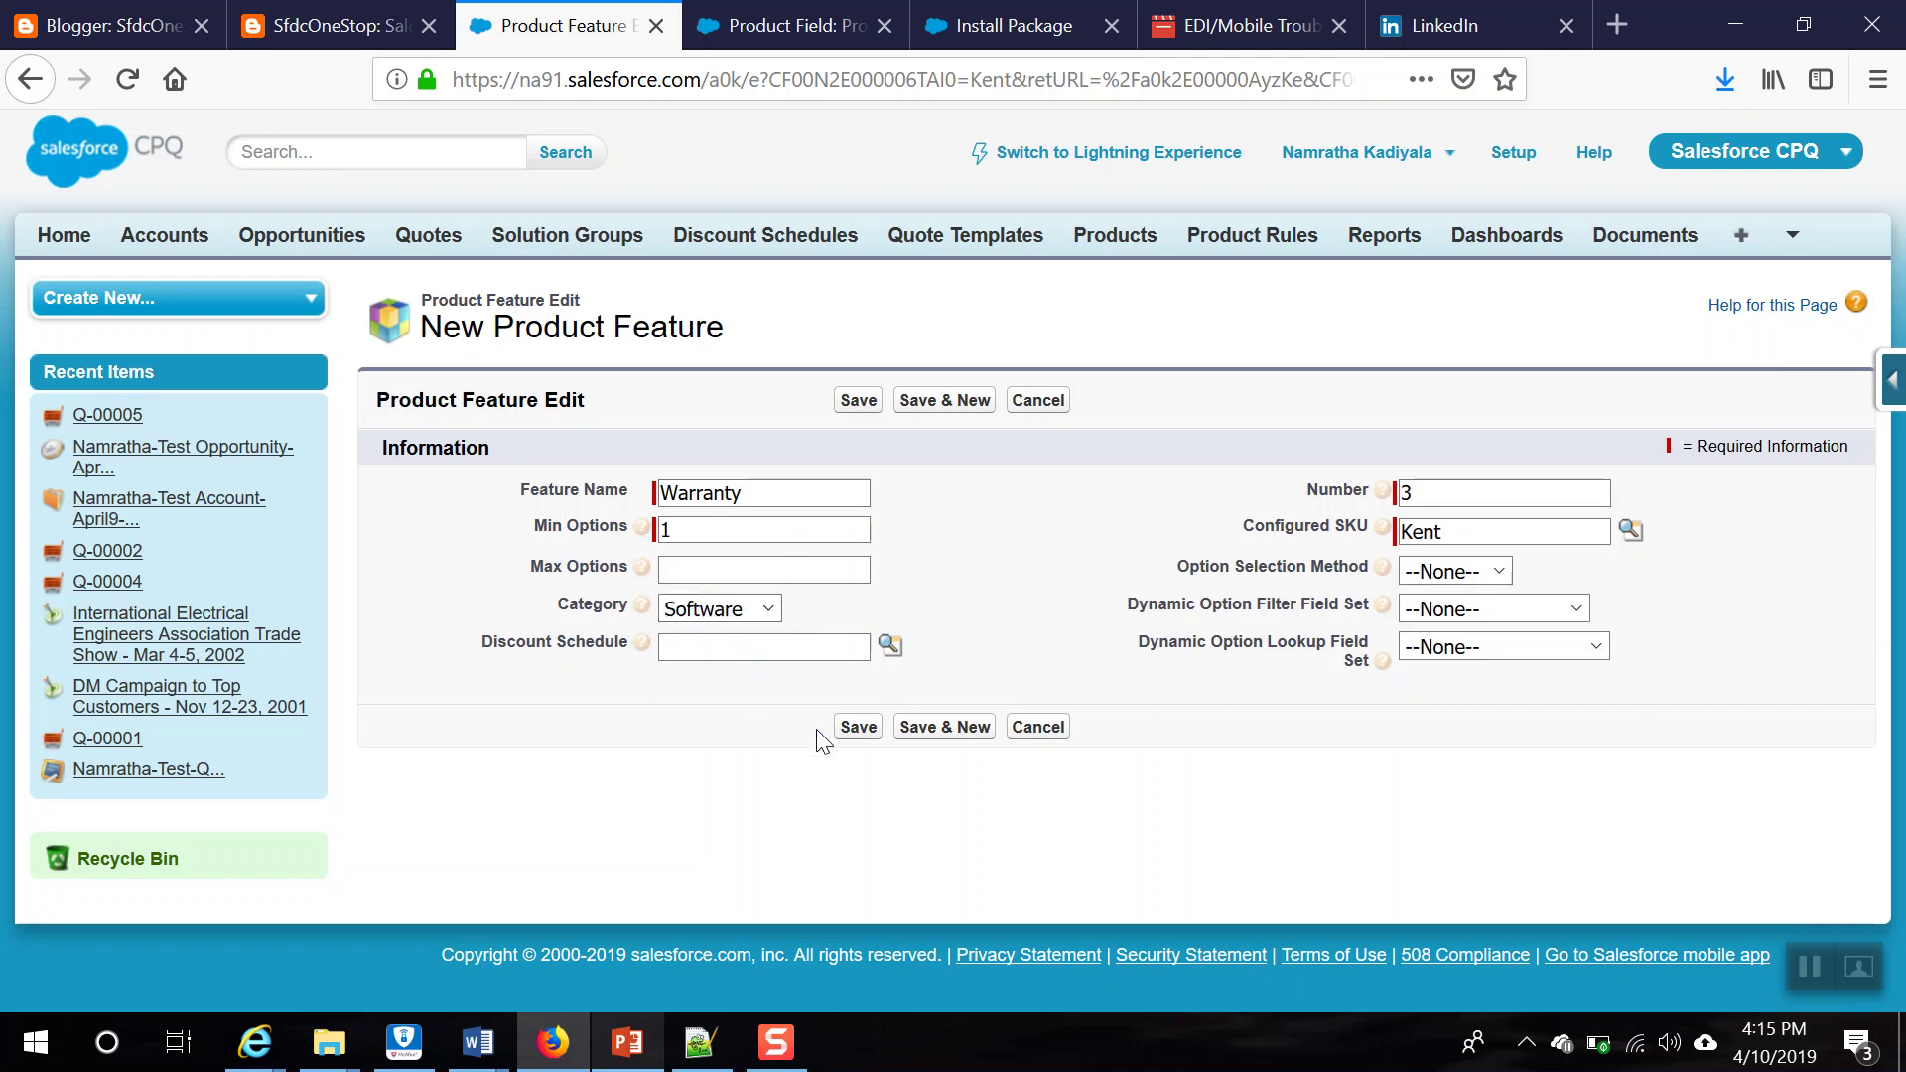
left_click(934, 732)
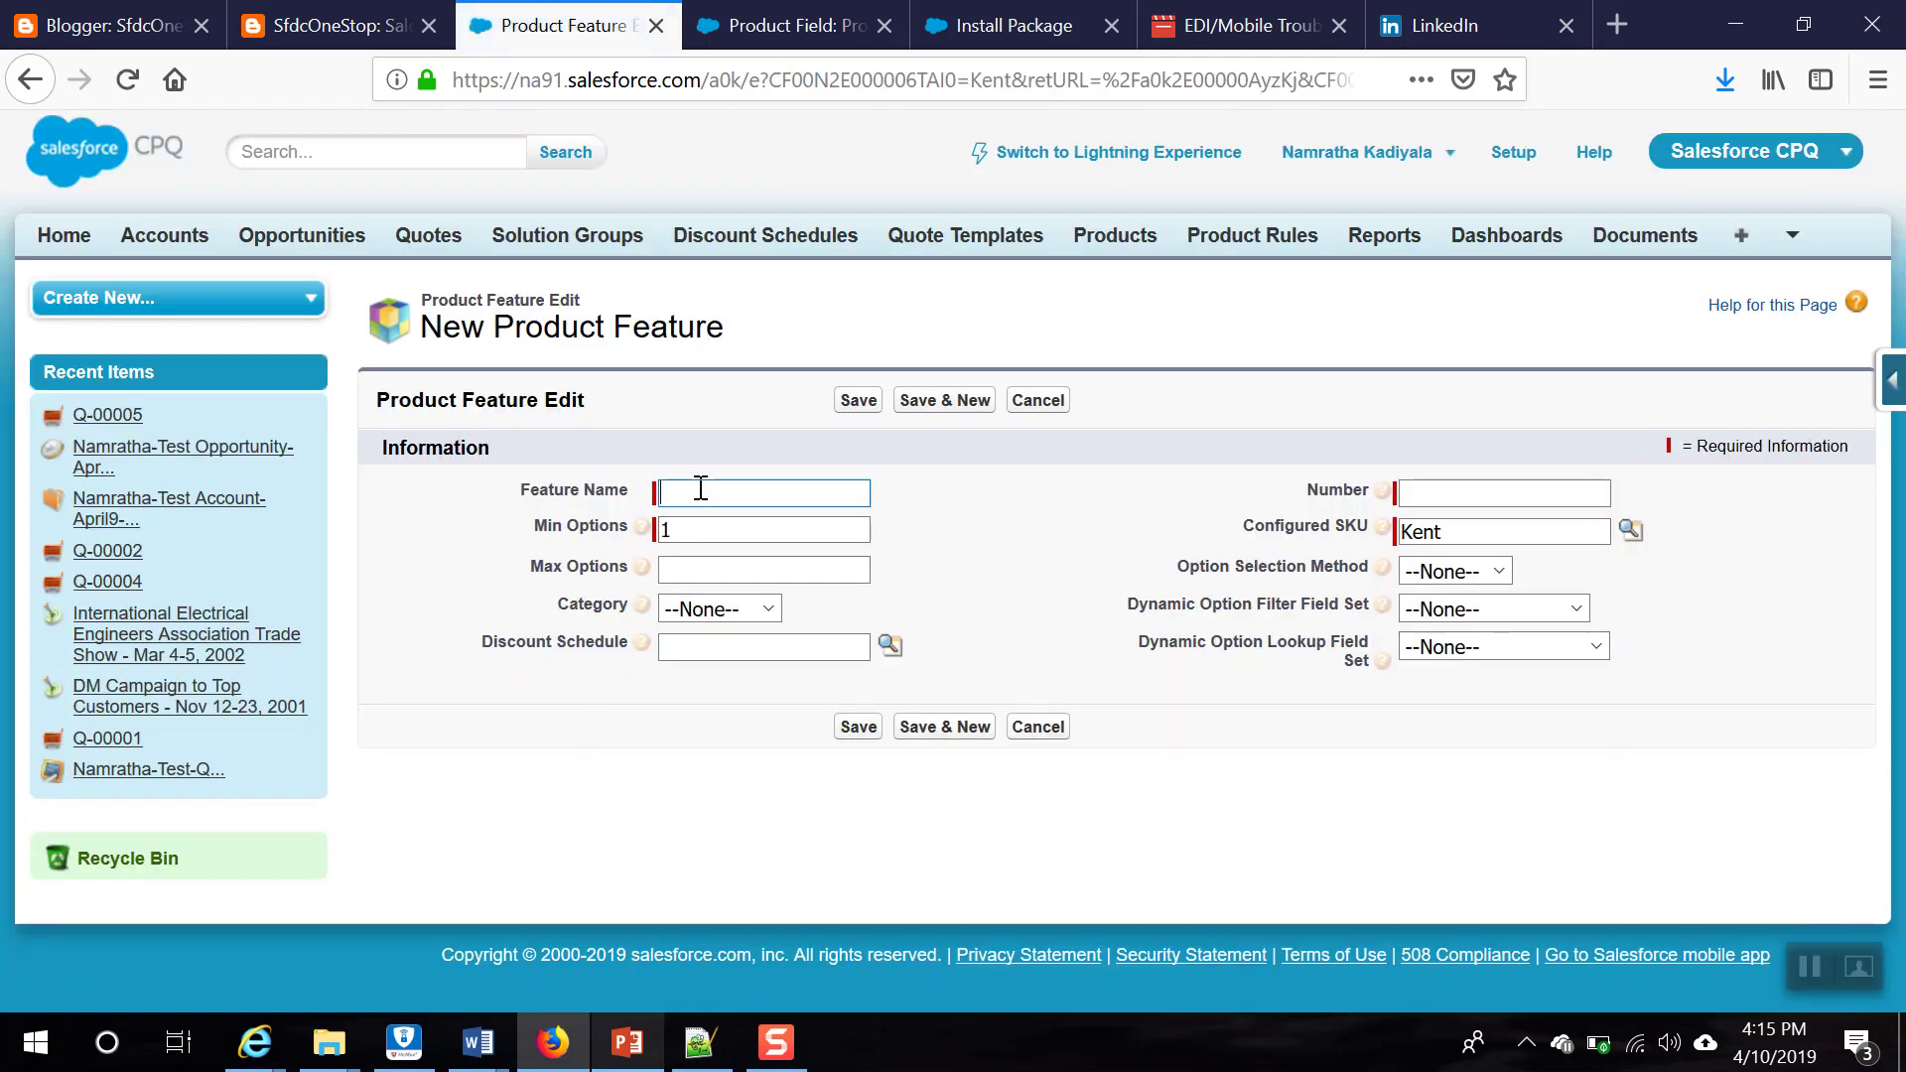
Step: Name the new product feature Accessories and set its minimum options to 0
left_click(700, 488)
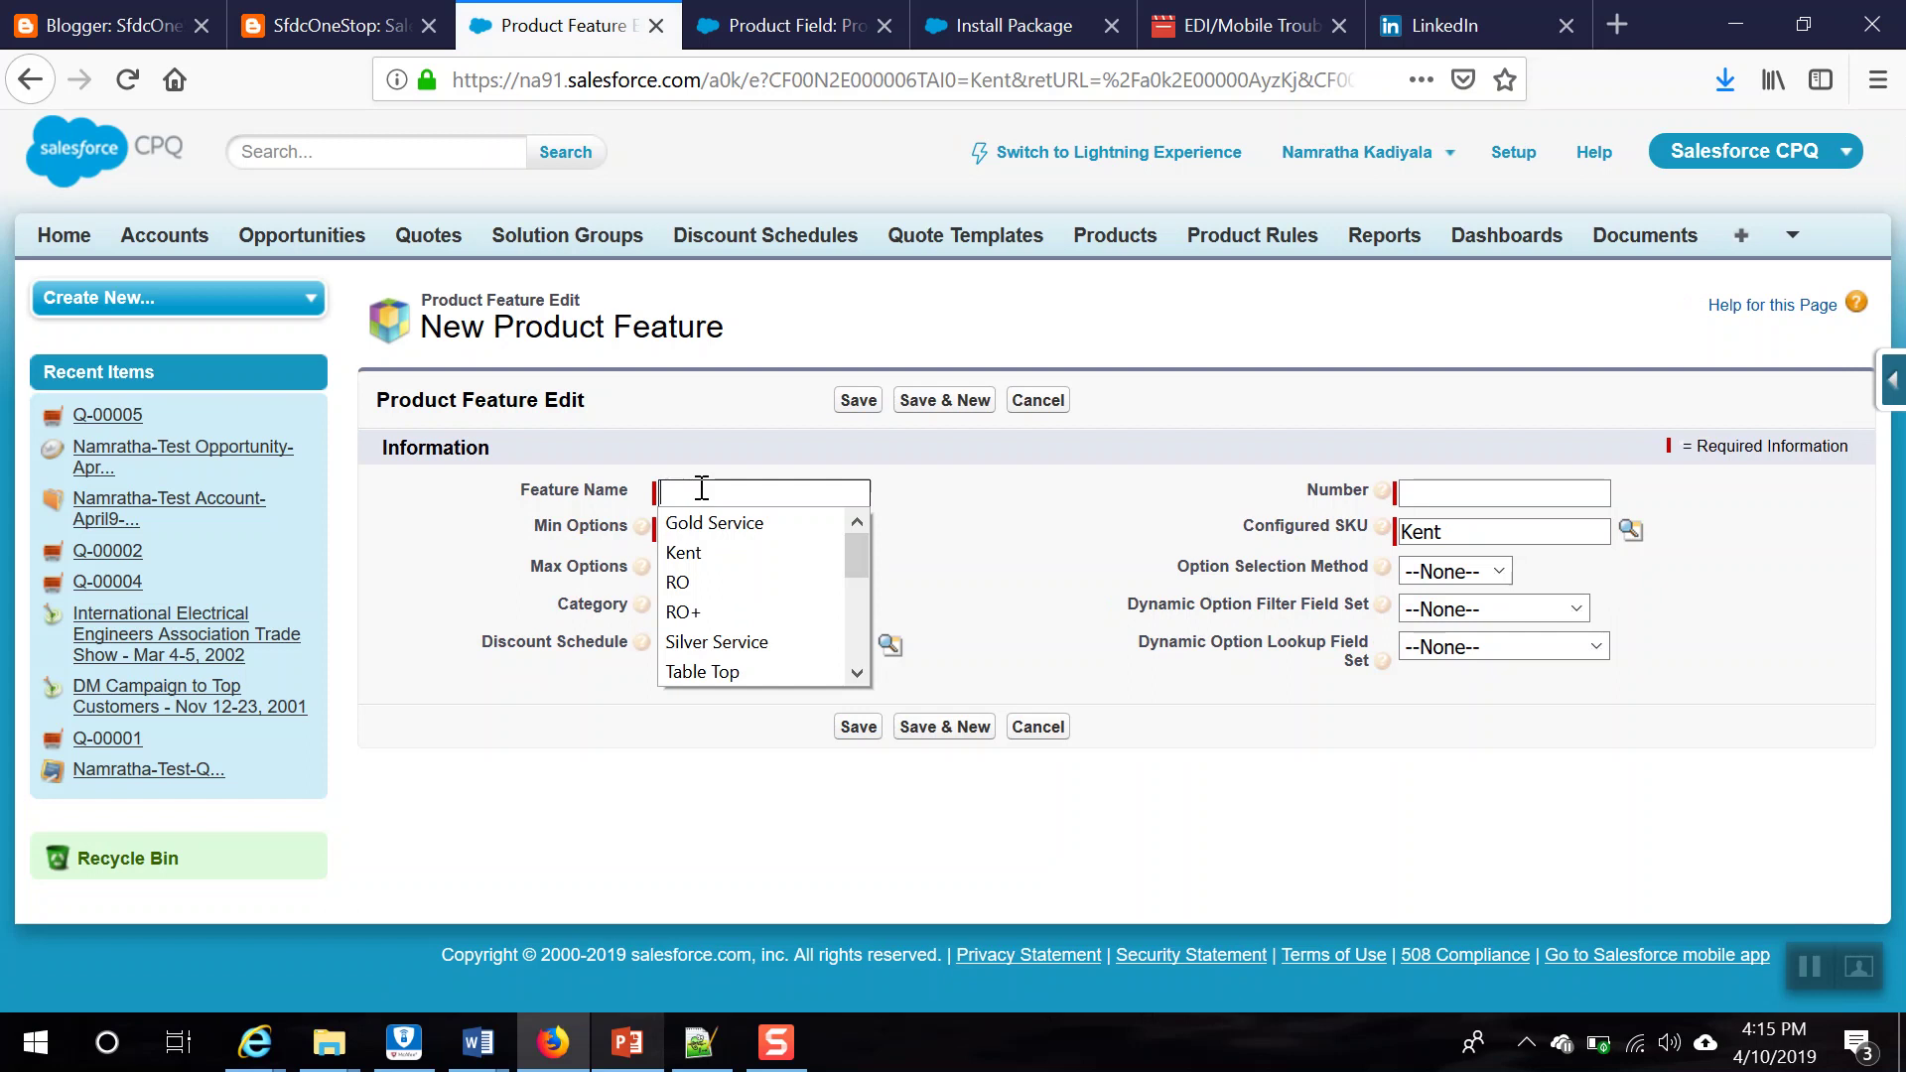
type("Acc")
left_click(753, 523)
left_click(689, 532)
type("1")
left_click_drag(689, 532, 612, 518)
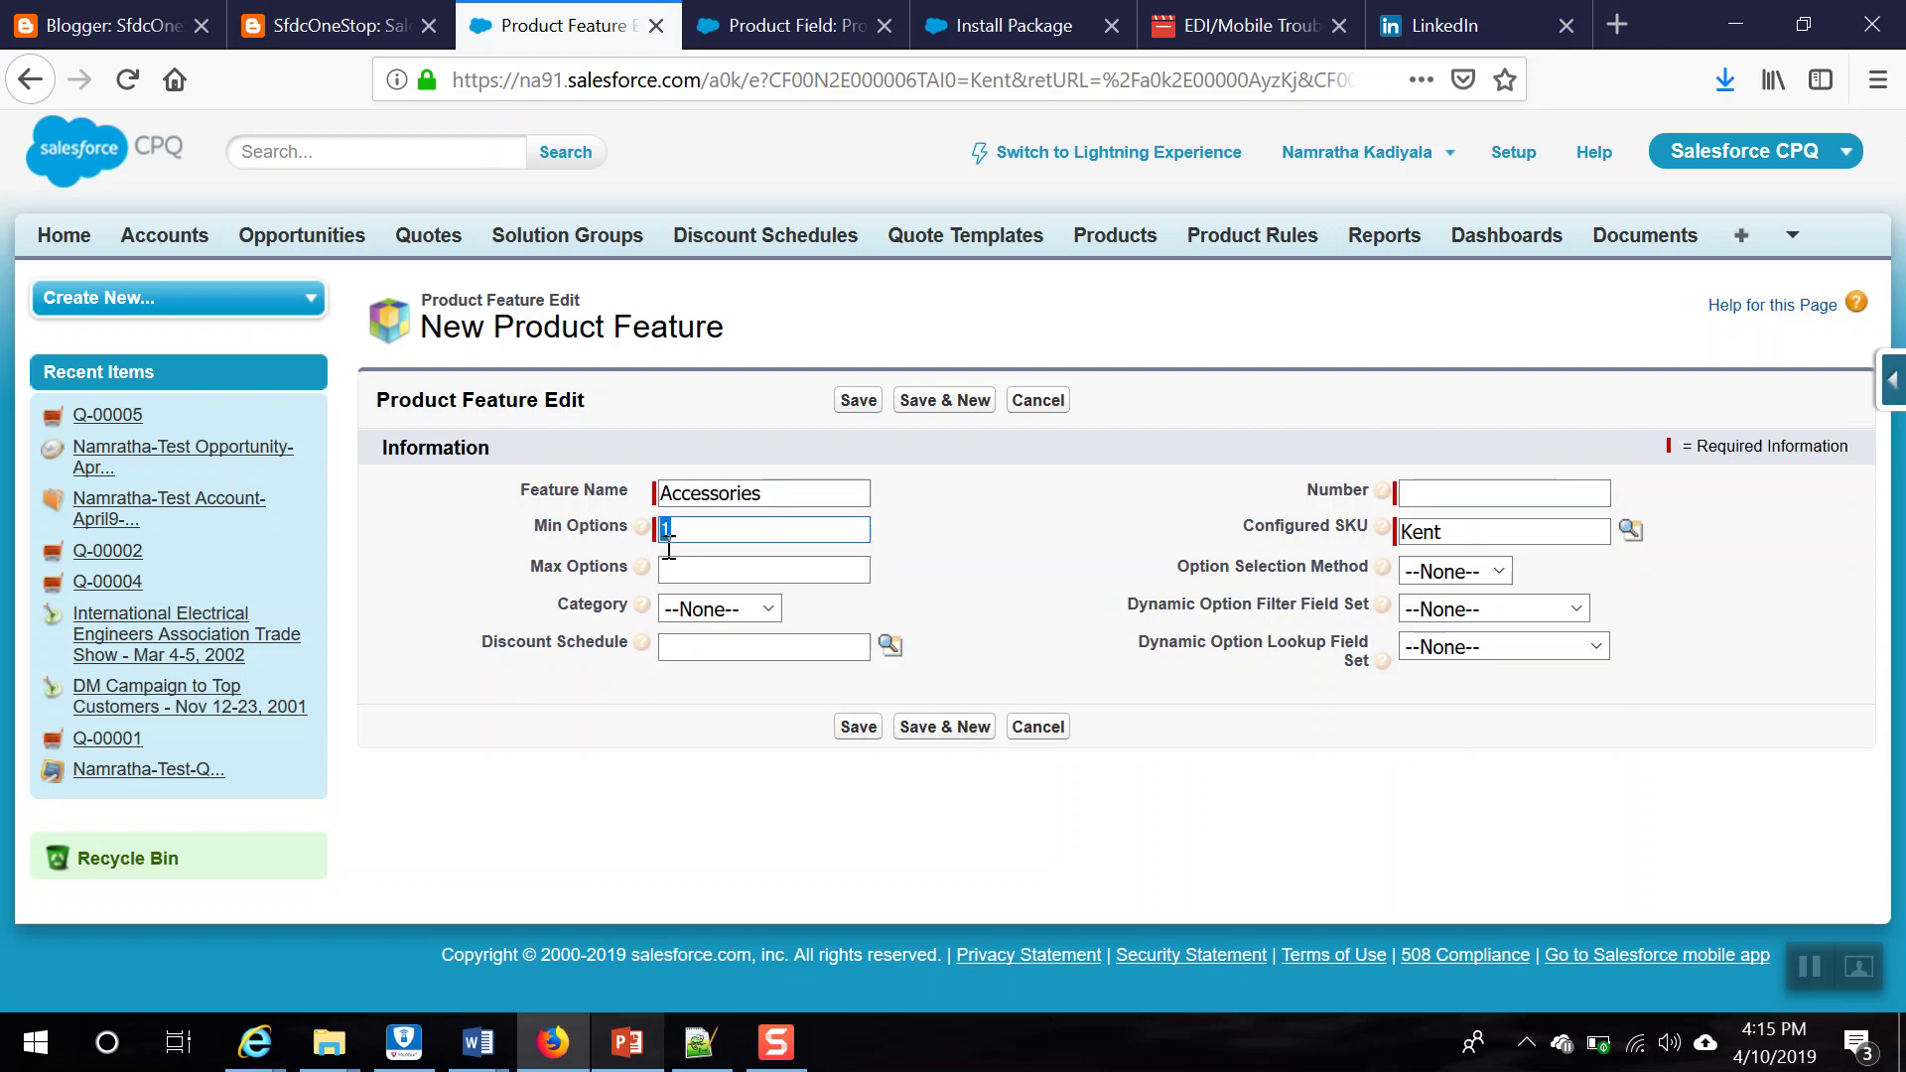
type("0")
left_click(1055, 549)
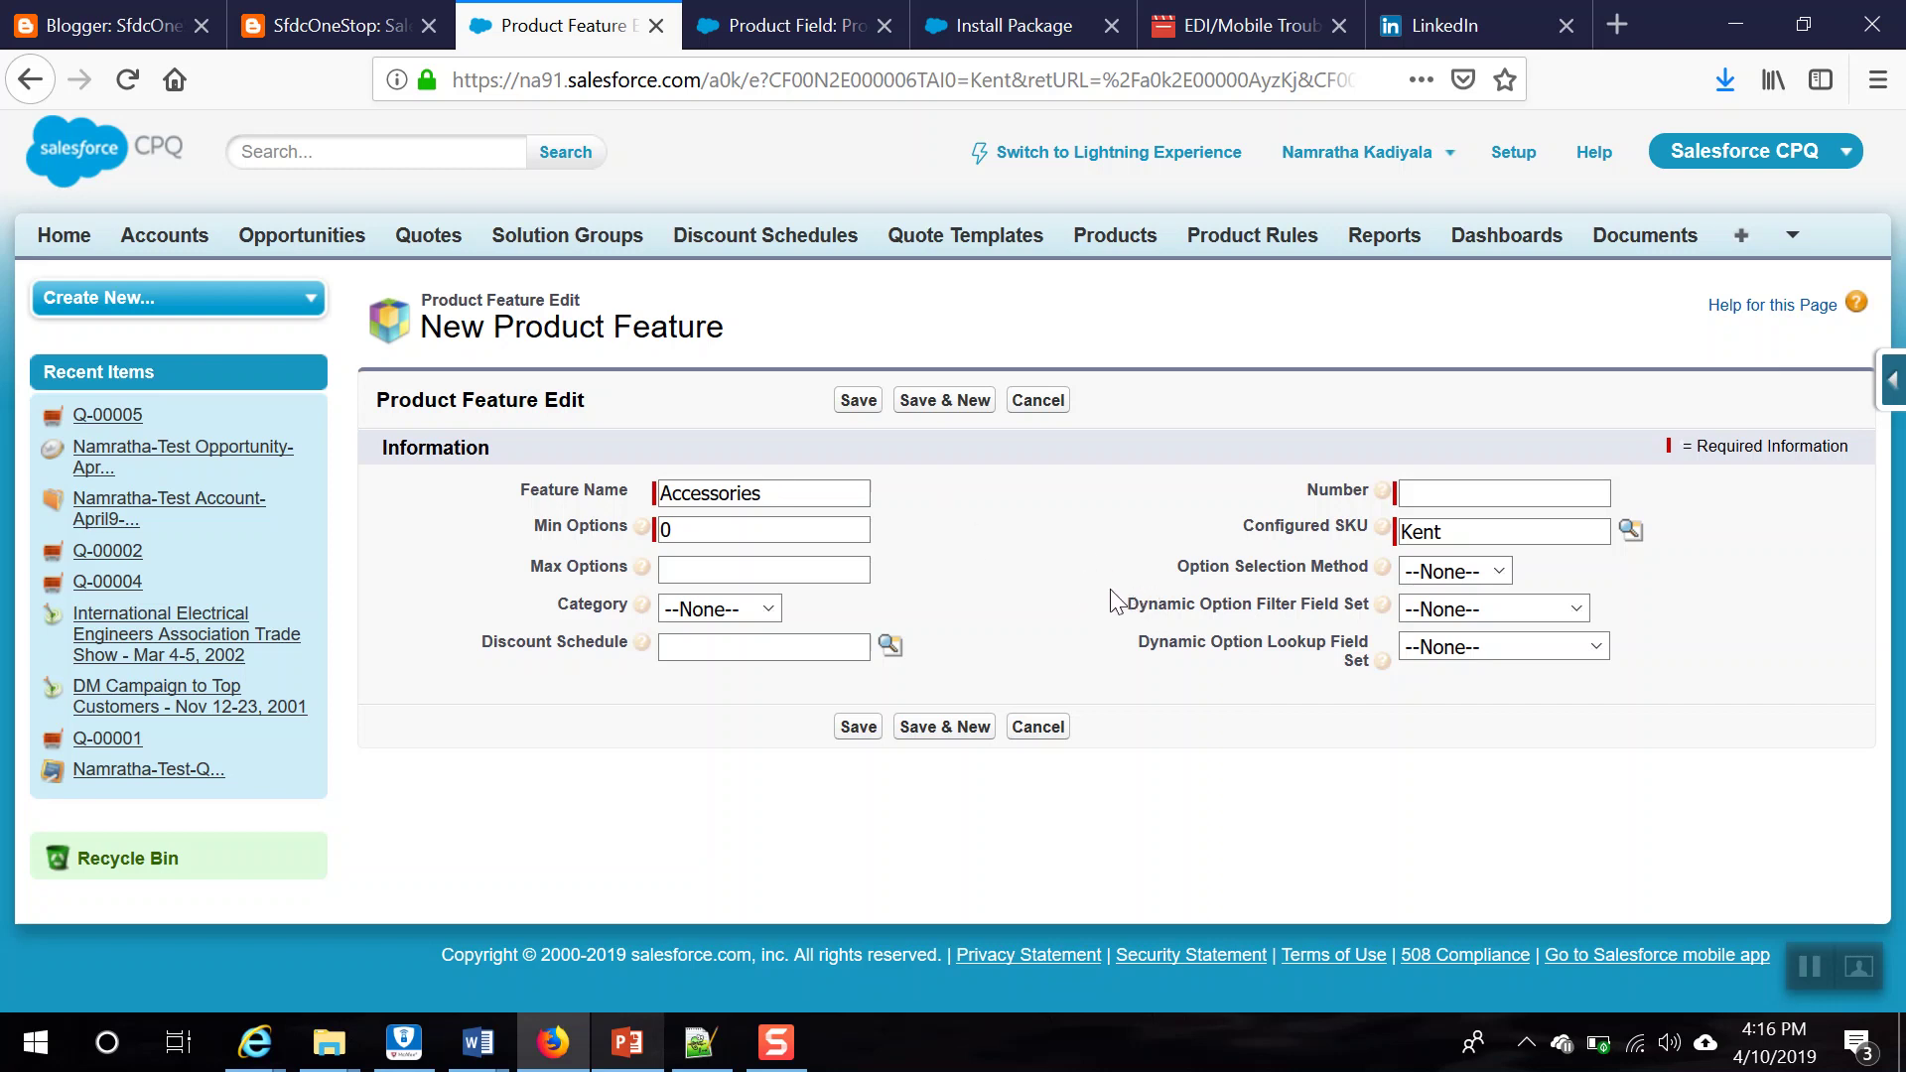
Step: Set the Accessories feature's number to 4 and category to Hardware, and save it
left_click(1458, 501)
type("4")
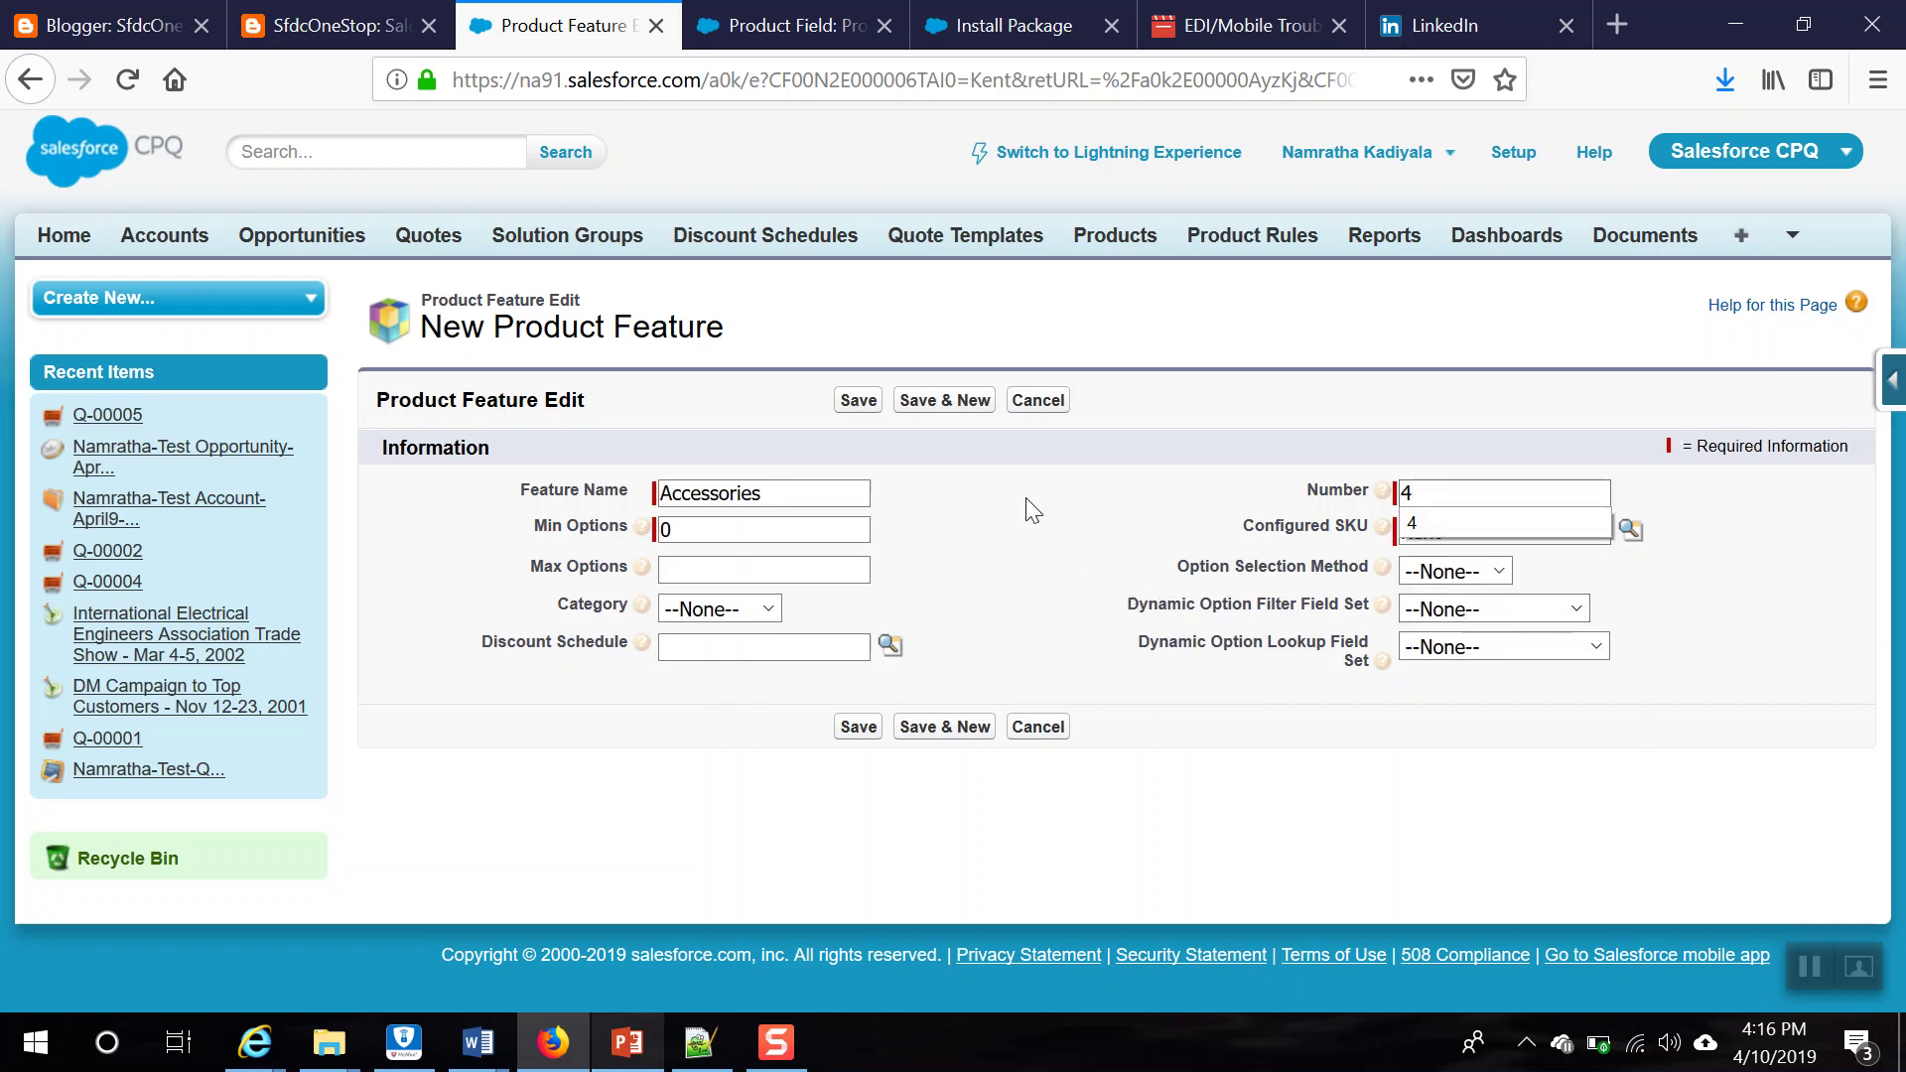
left_click(769, 610)
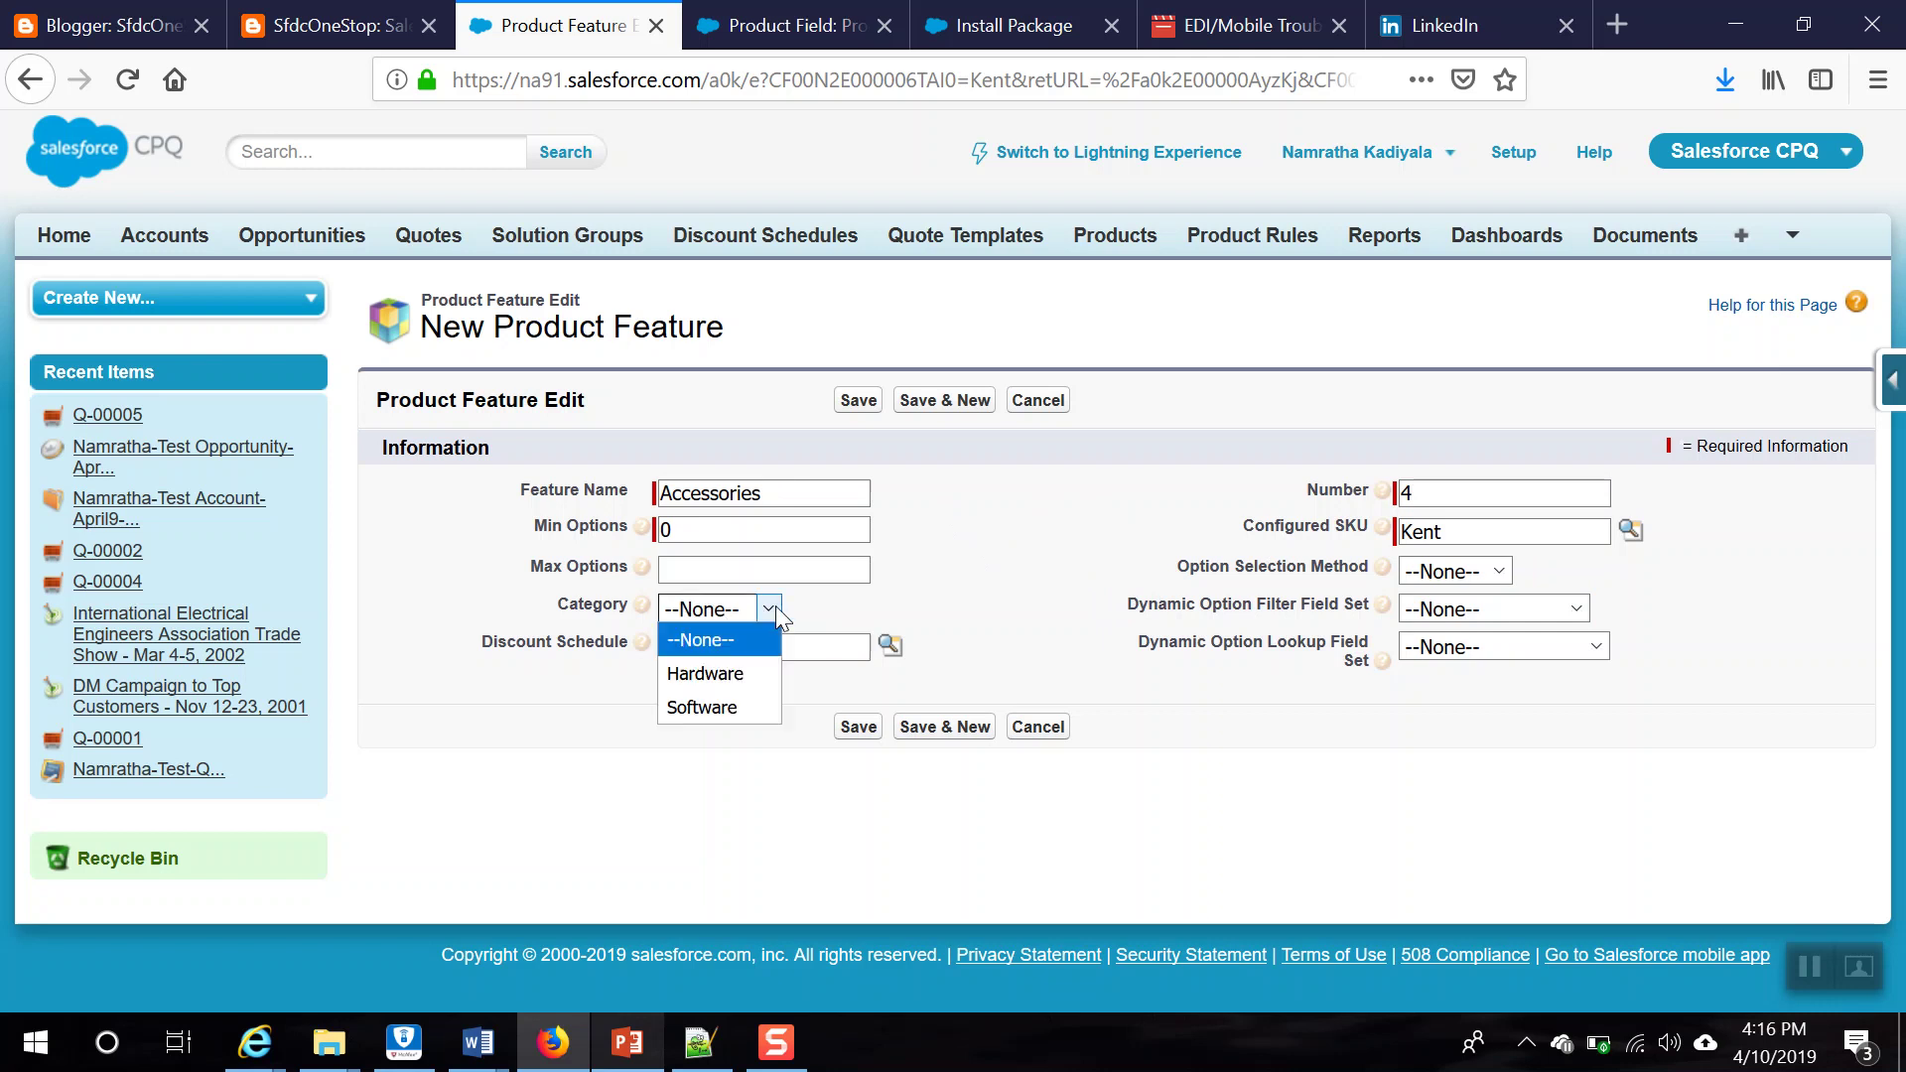
left_click(735, 675)
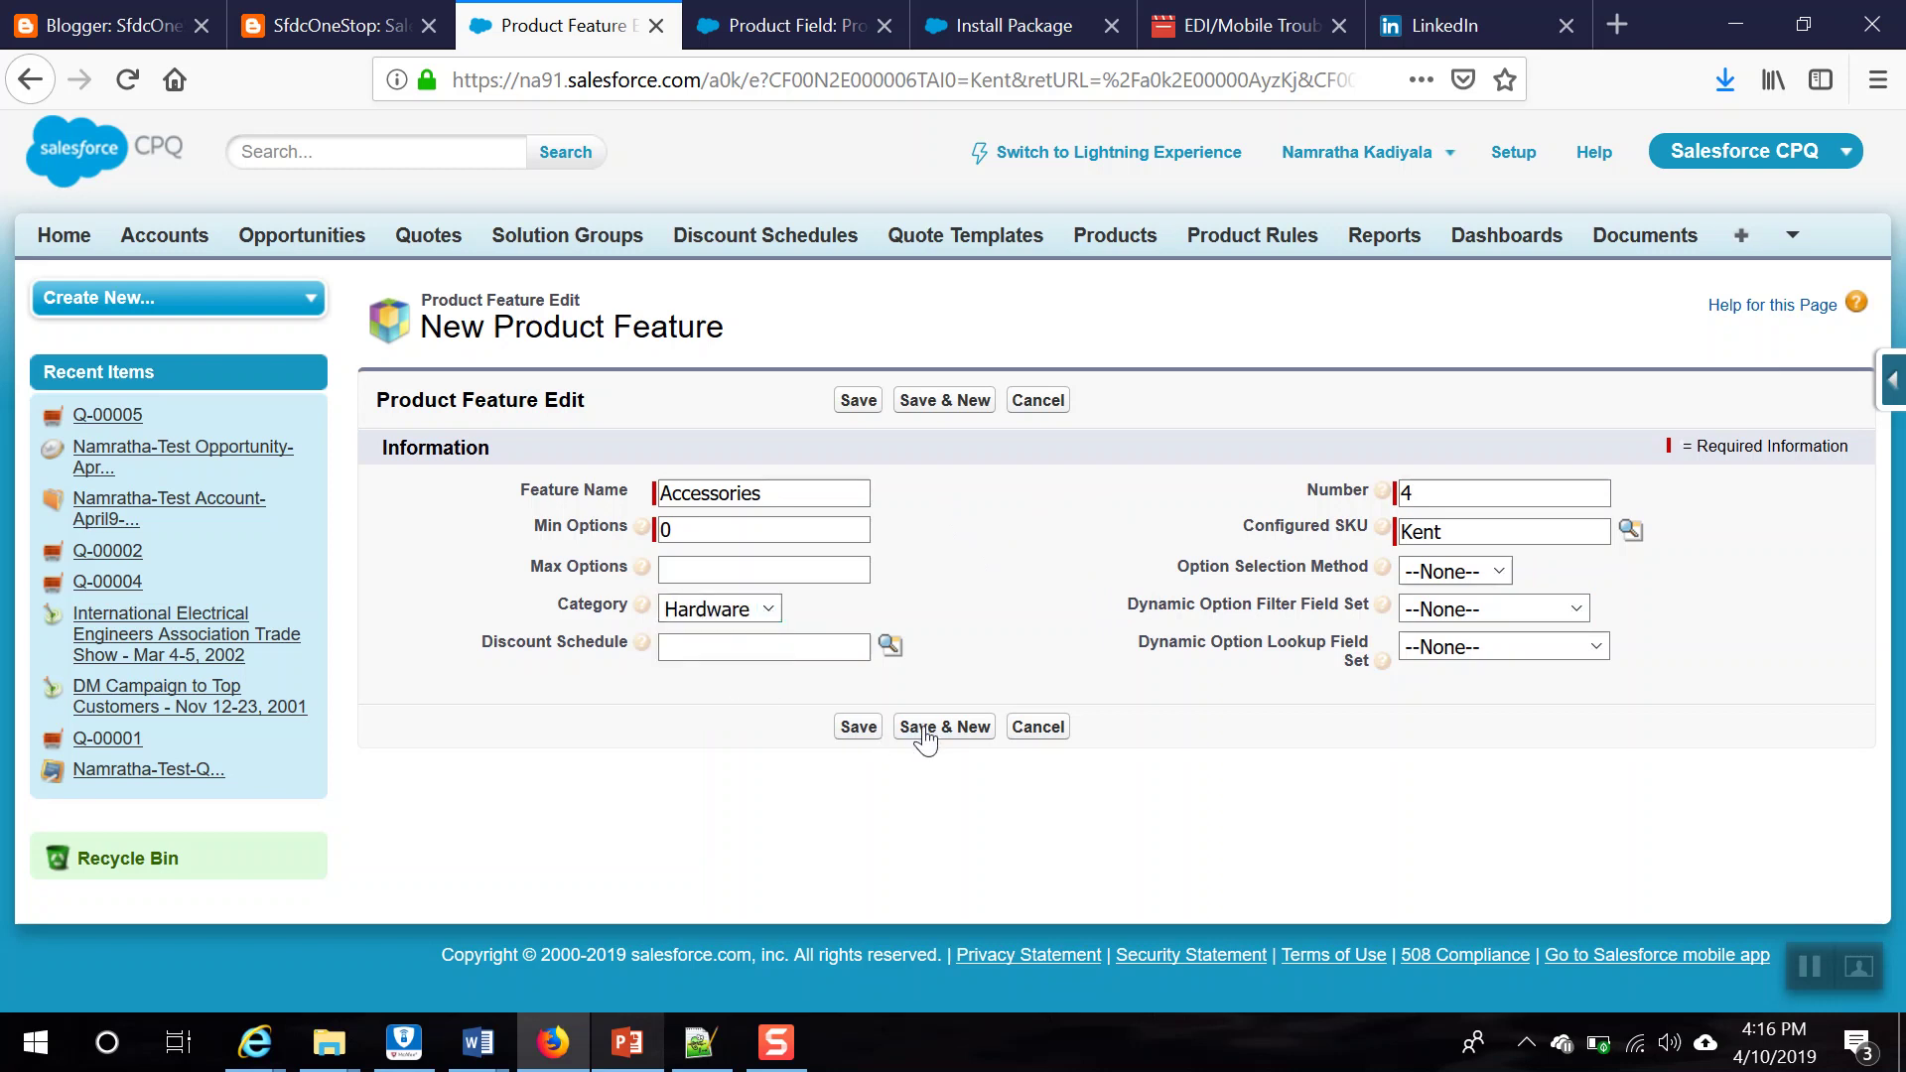
left_click(858, 727)
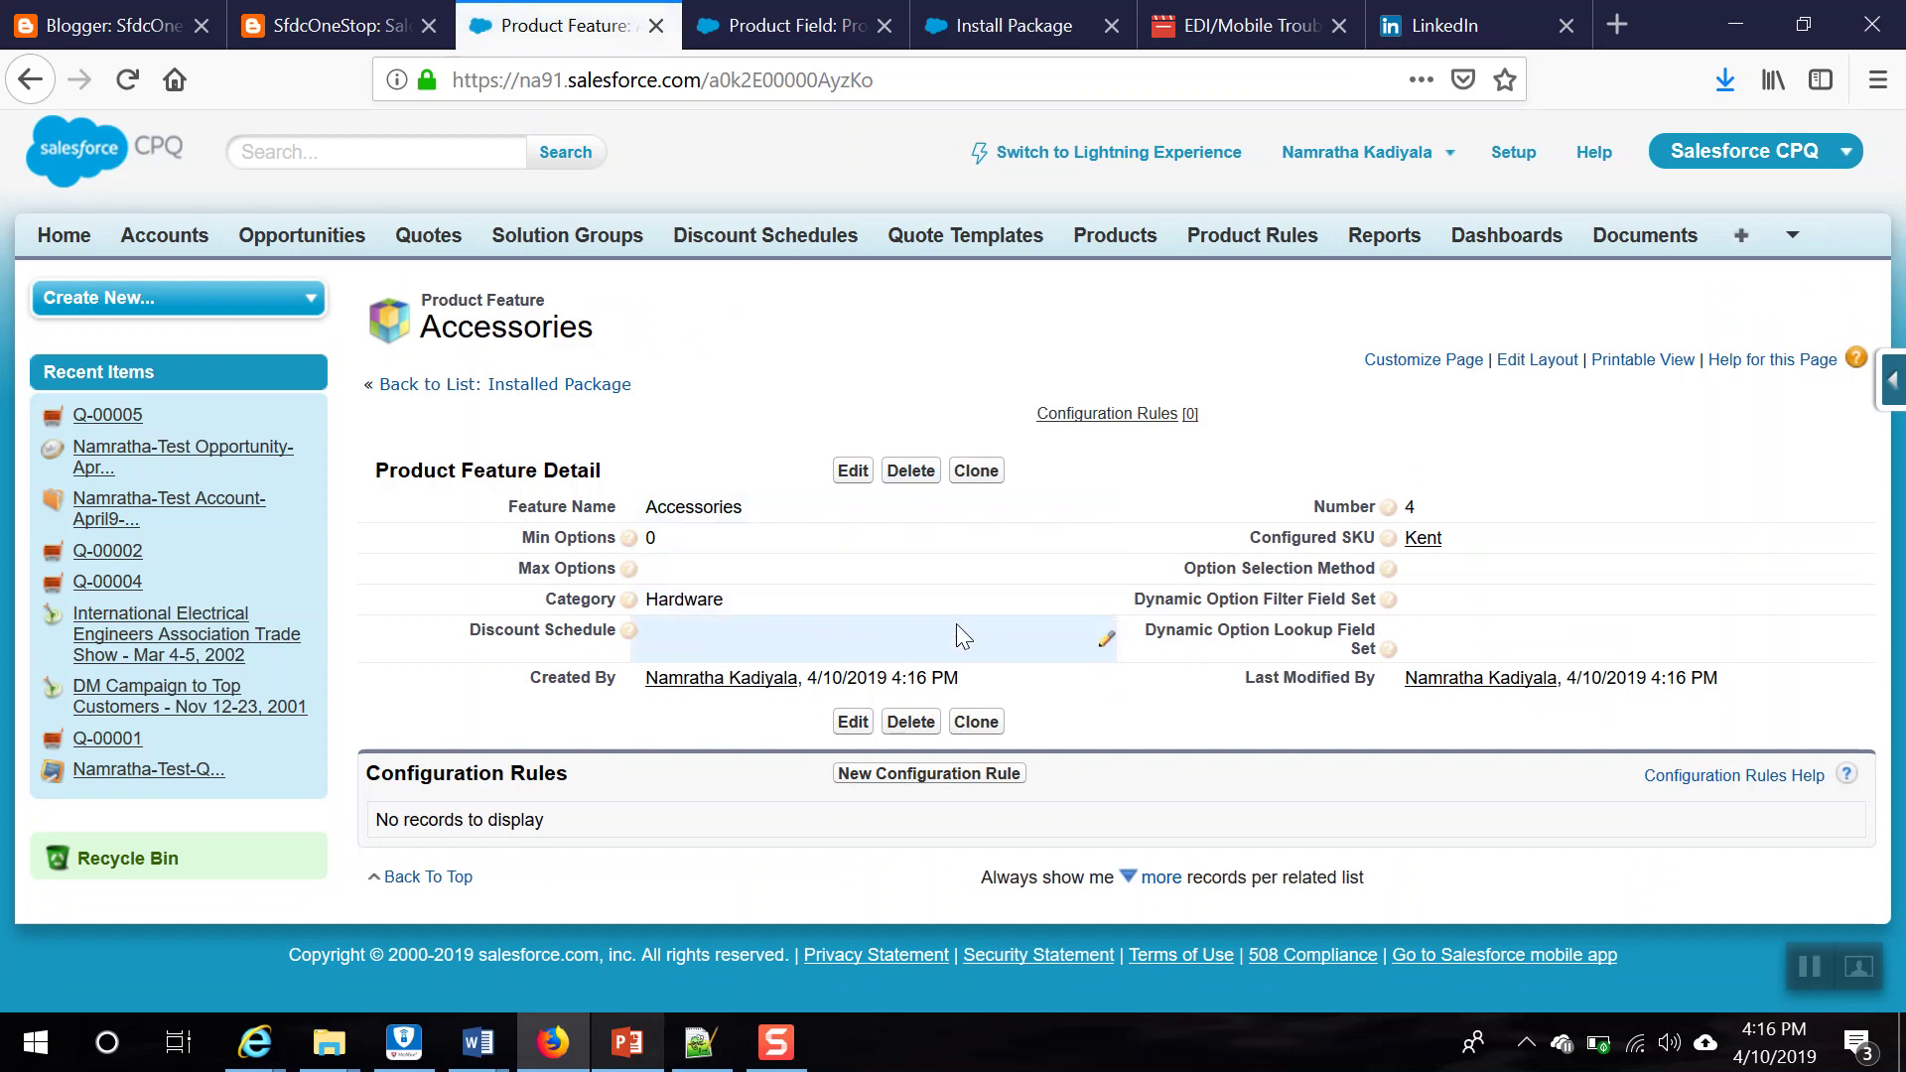
Step: Open the recent test opportunity and its most recently created quote
left_click(300, 240)
scroll(601, 690, "down", 3)
scroll(586, 616, "up", 3)
left_click(602, 558)
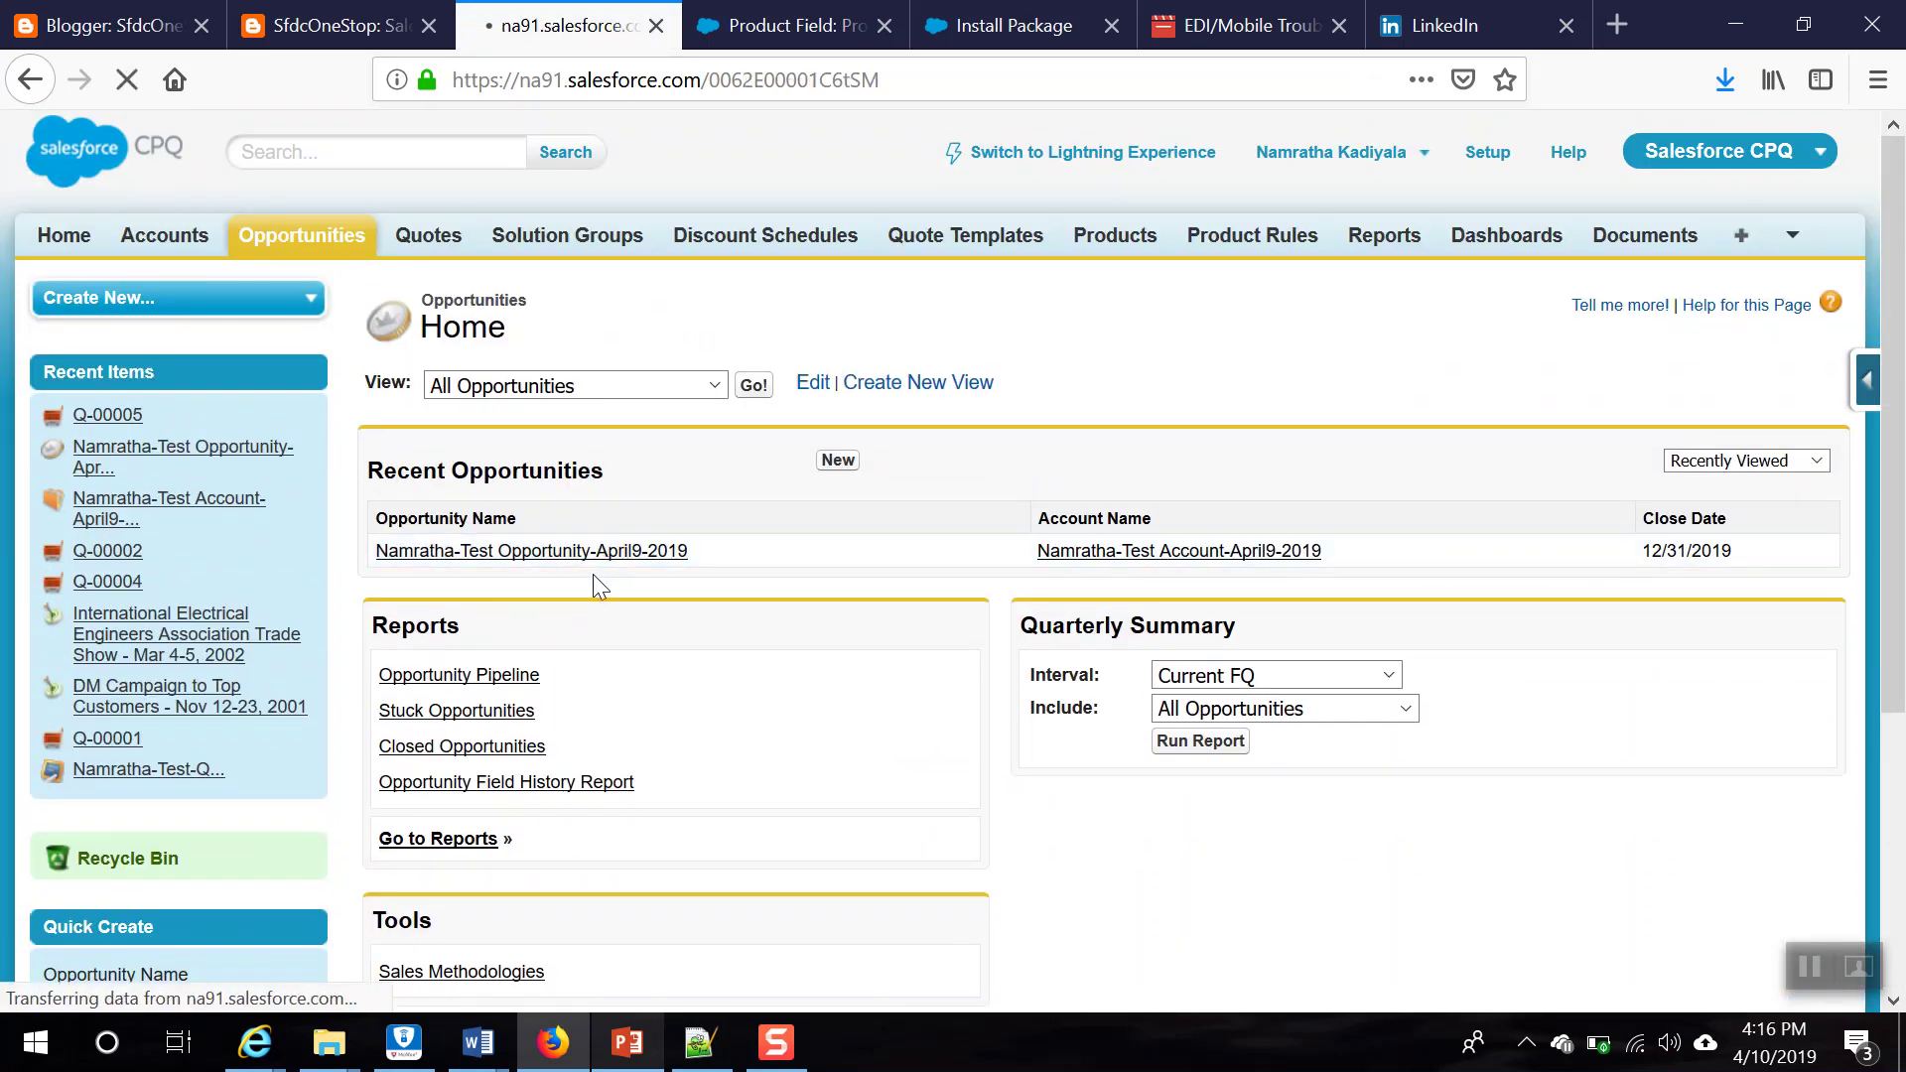
scroll(659, 749, "down", 8)
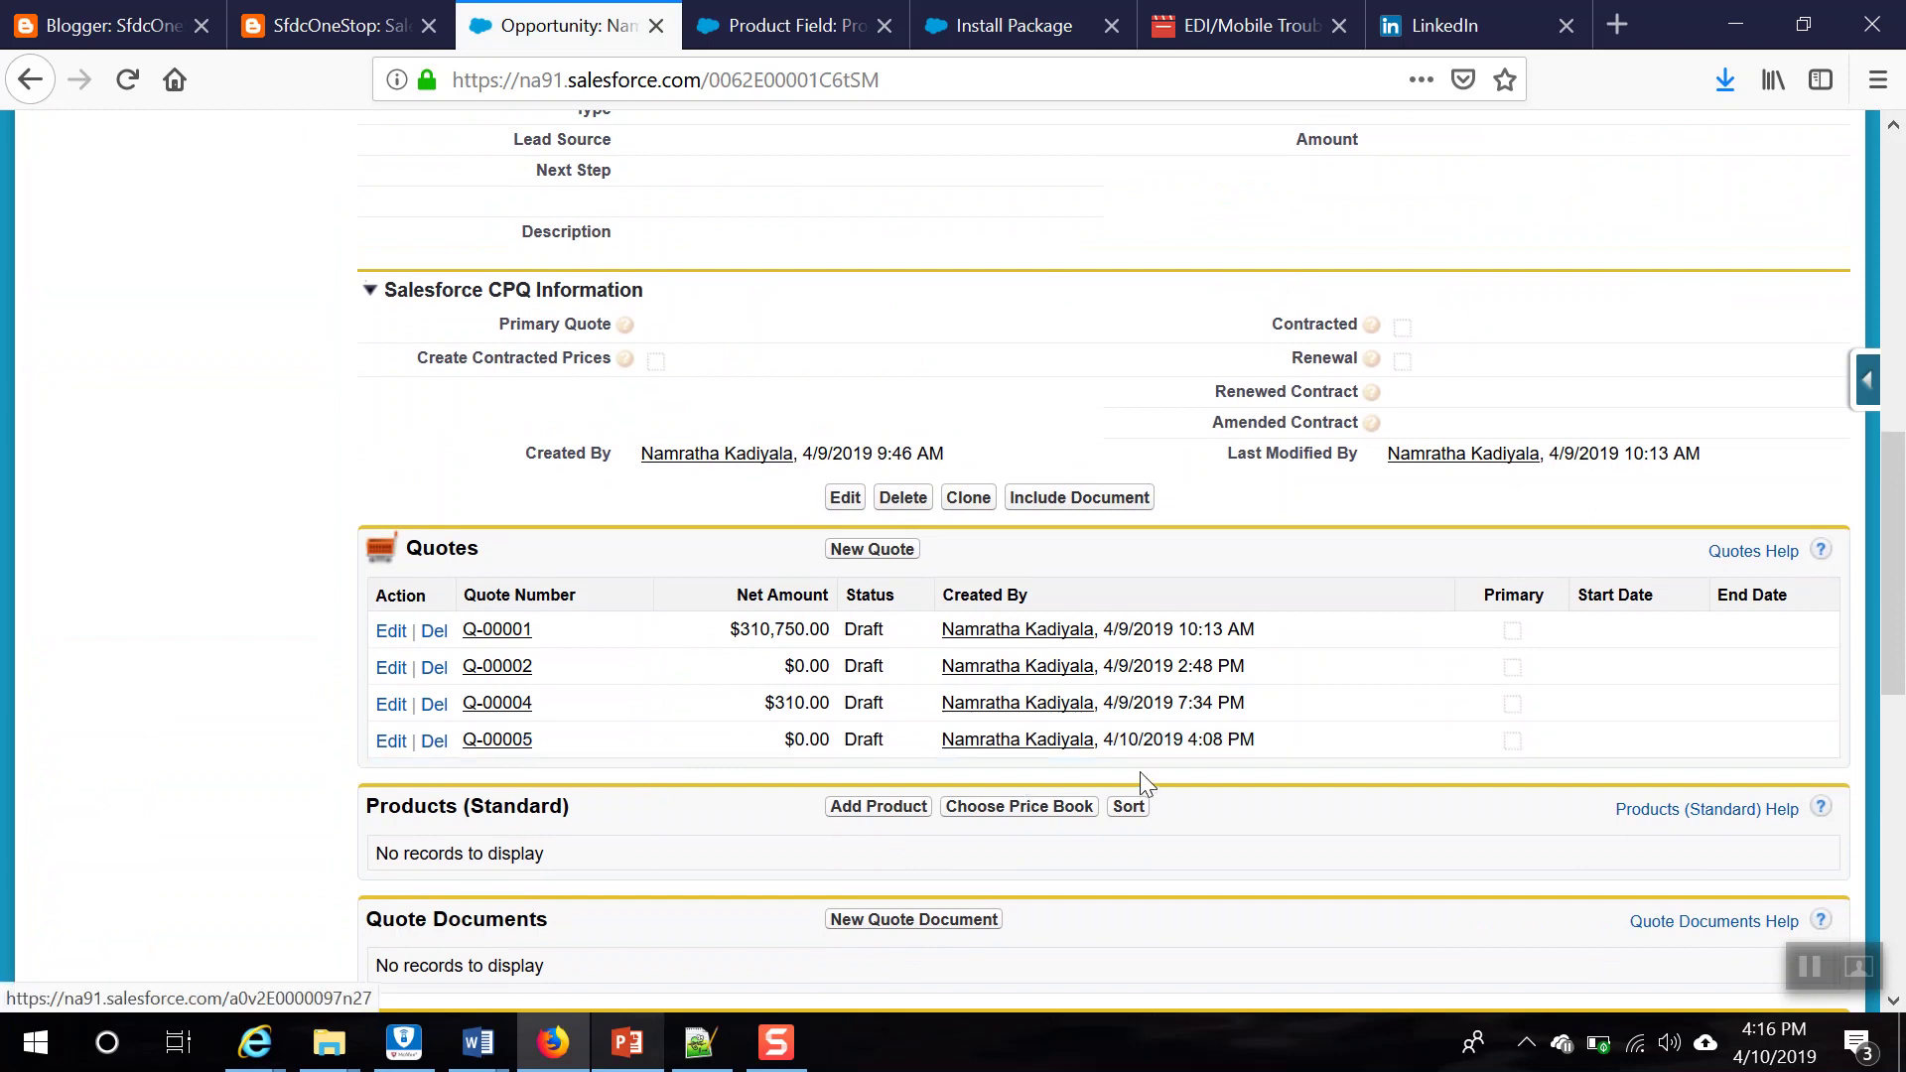
left_click(485, 749)
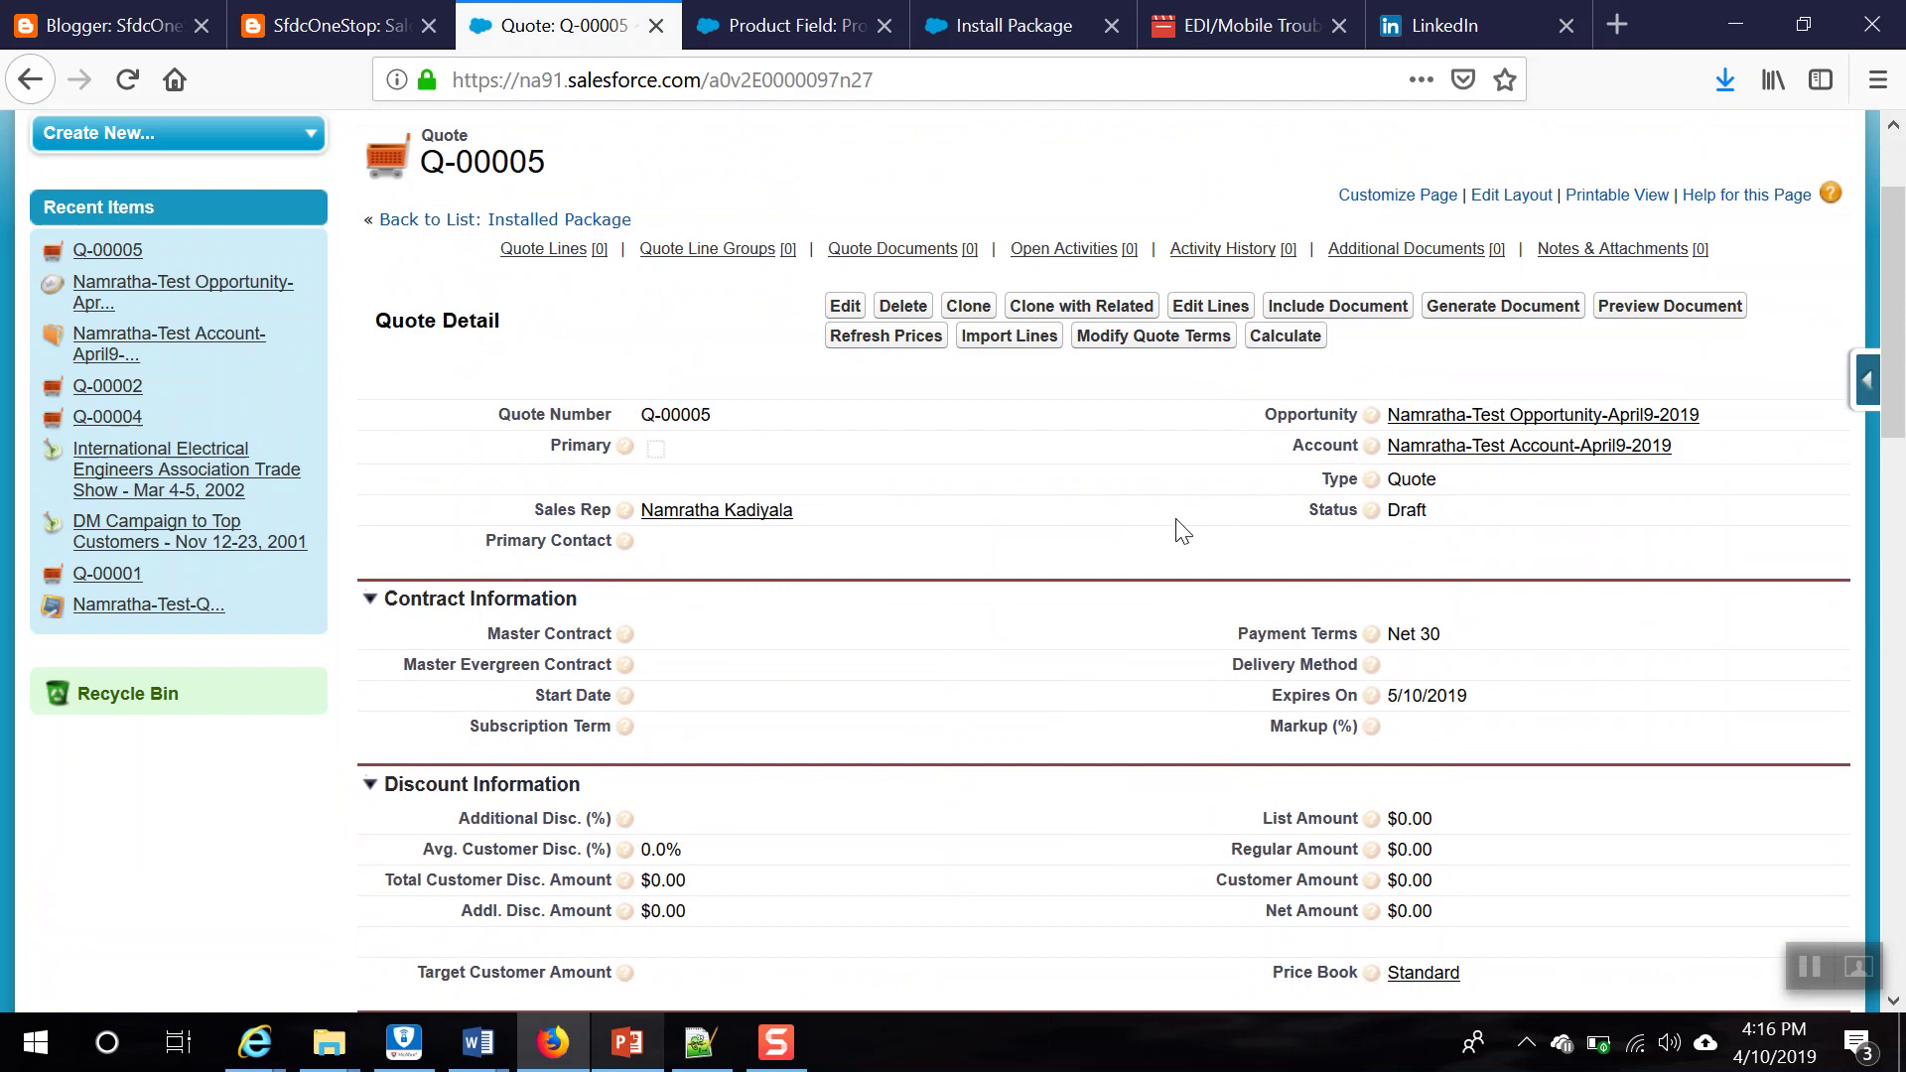
Step: Edit the quote's lines and select the Kent product from the Hardware family to open its bundle configuration
left_click(1211, 318)
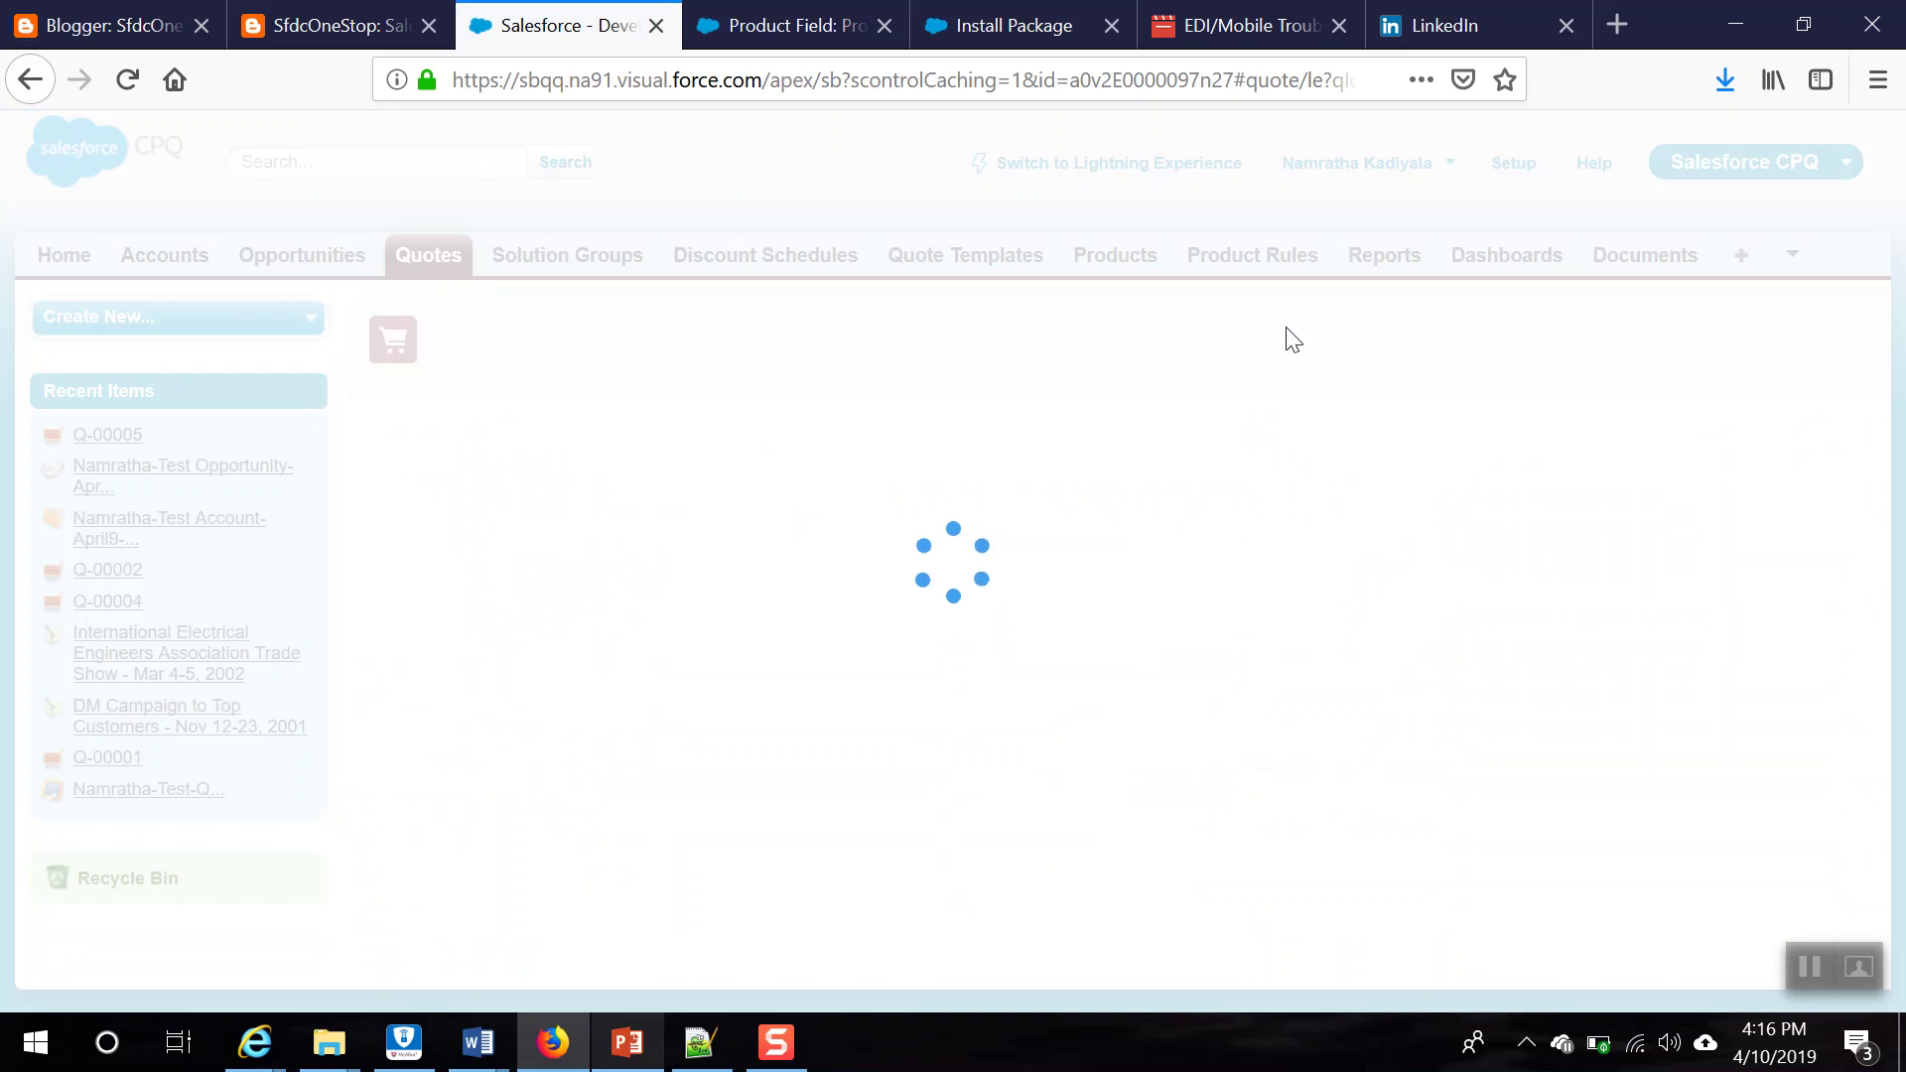
left_click(976, 359)
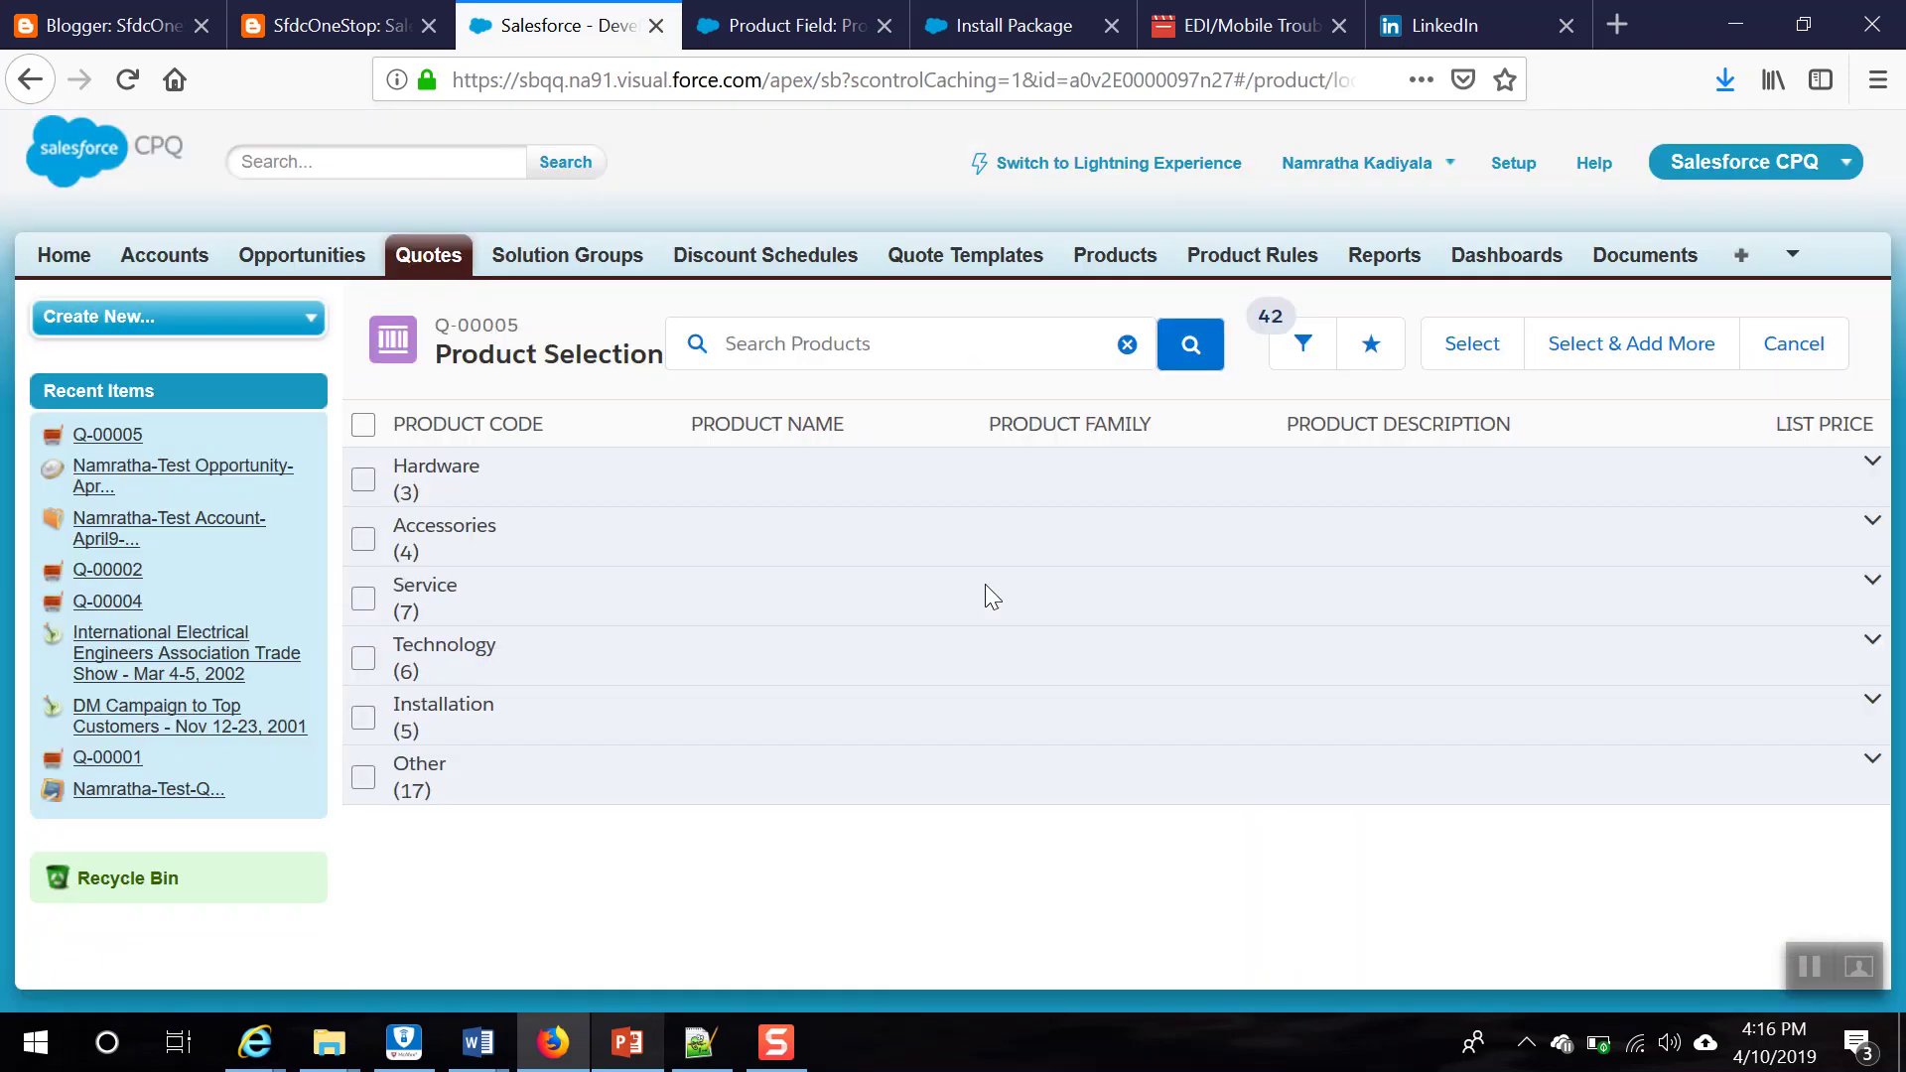
left_click(439, 464)
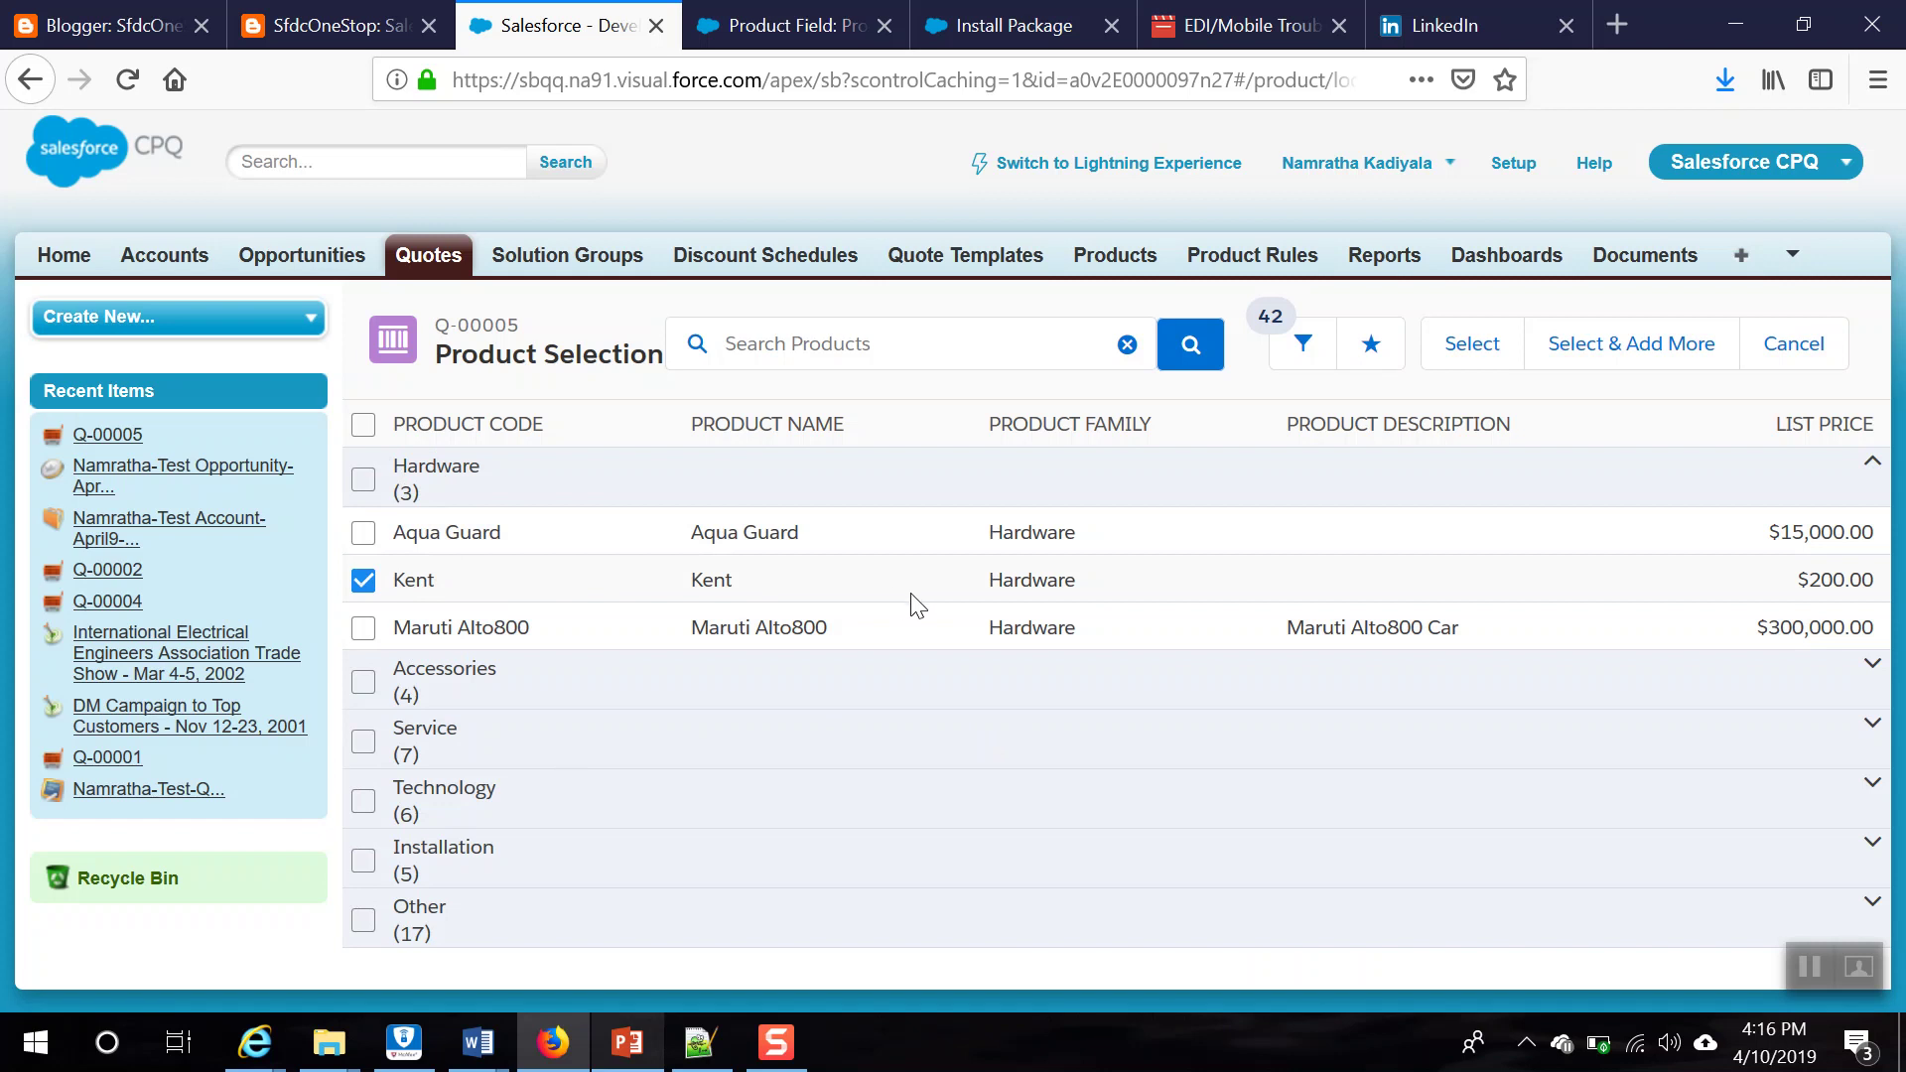
left_click(1484, 345)
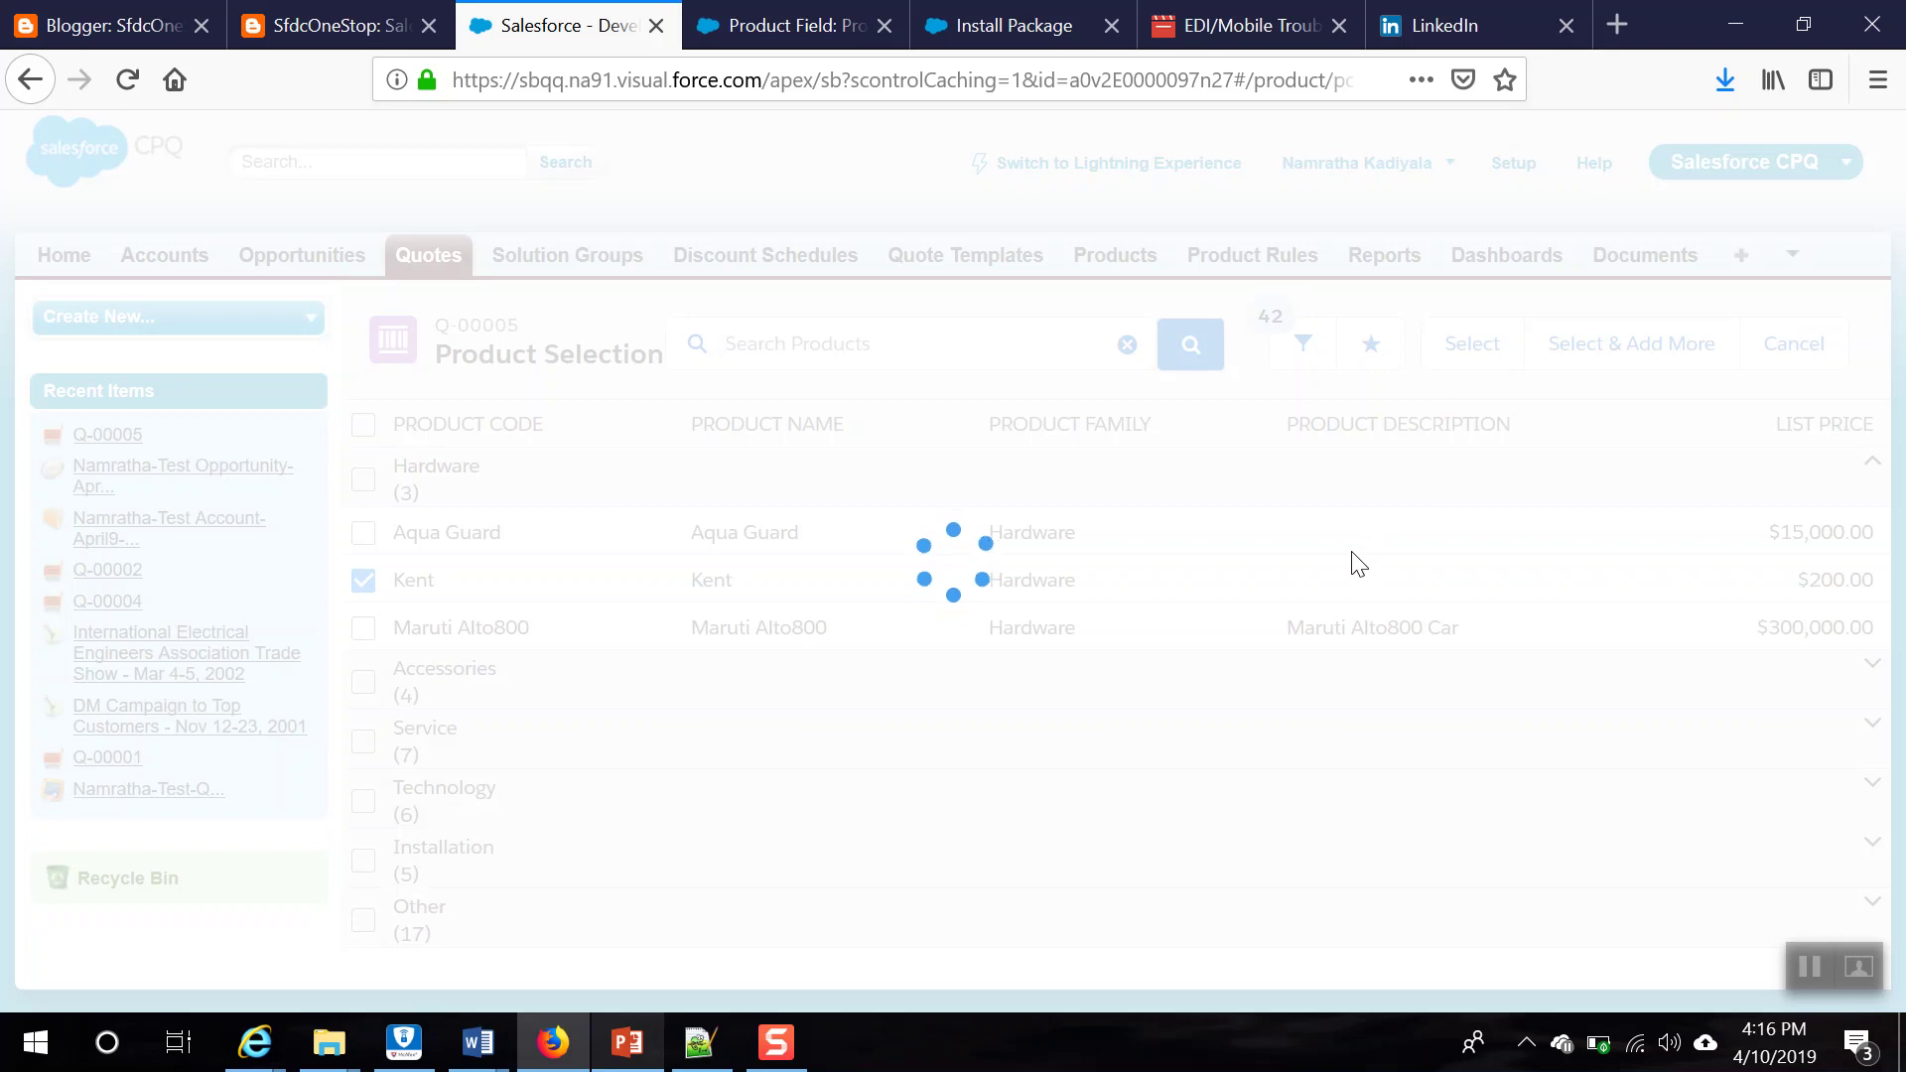
Step: Examine how the Kent bundle's options are grouped in the product configuration, and cancel the configuration
scroll(1193, 764, "down", 1)
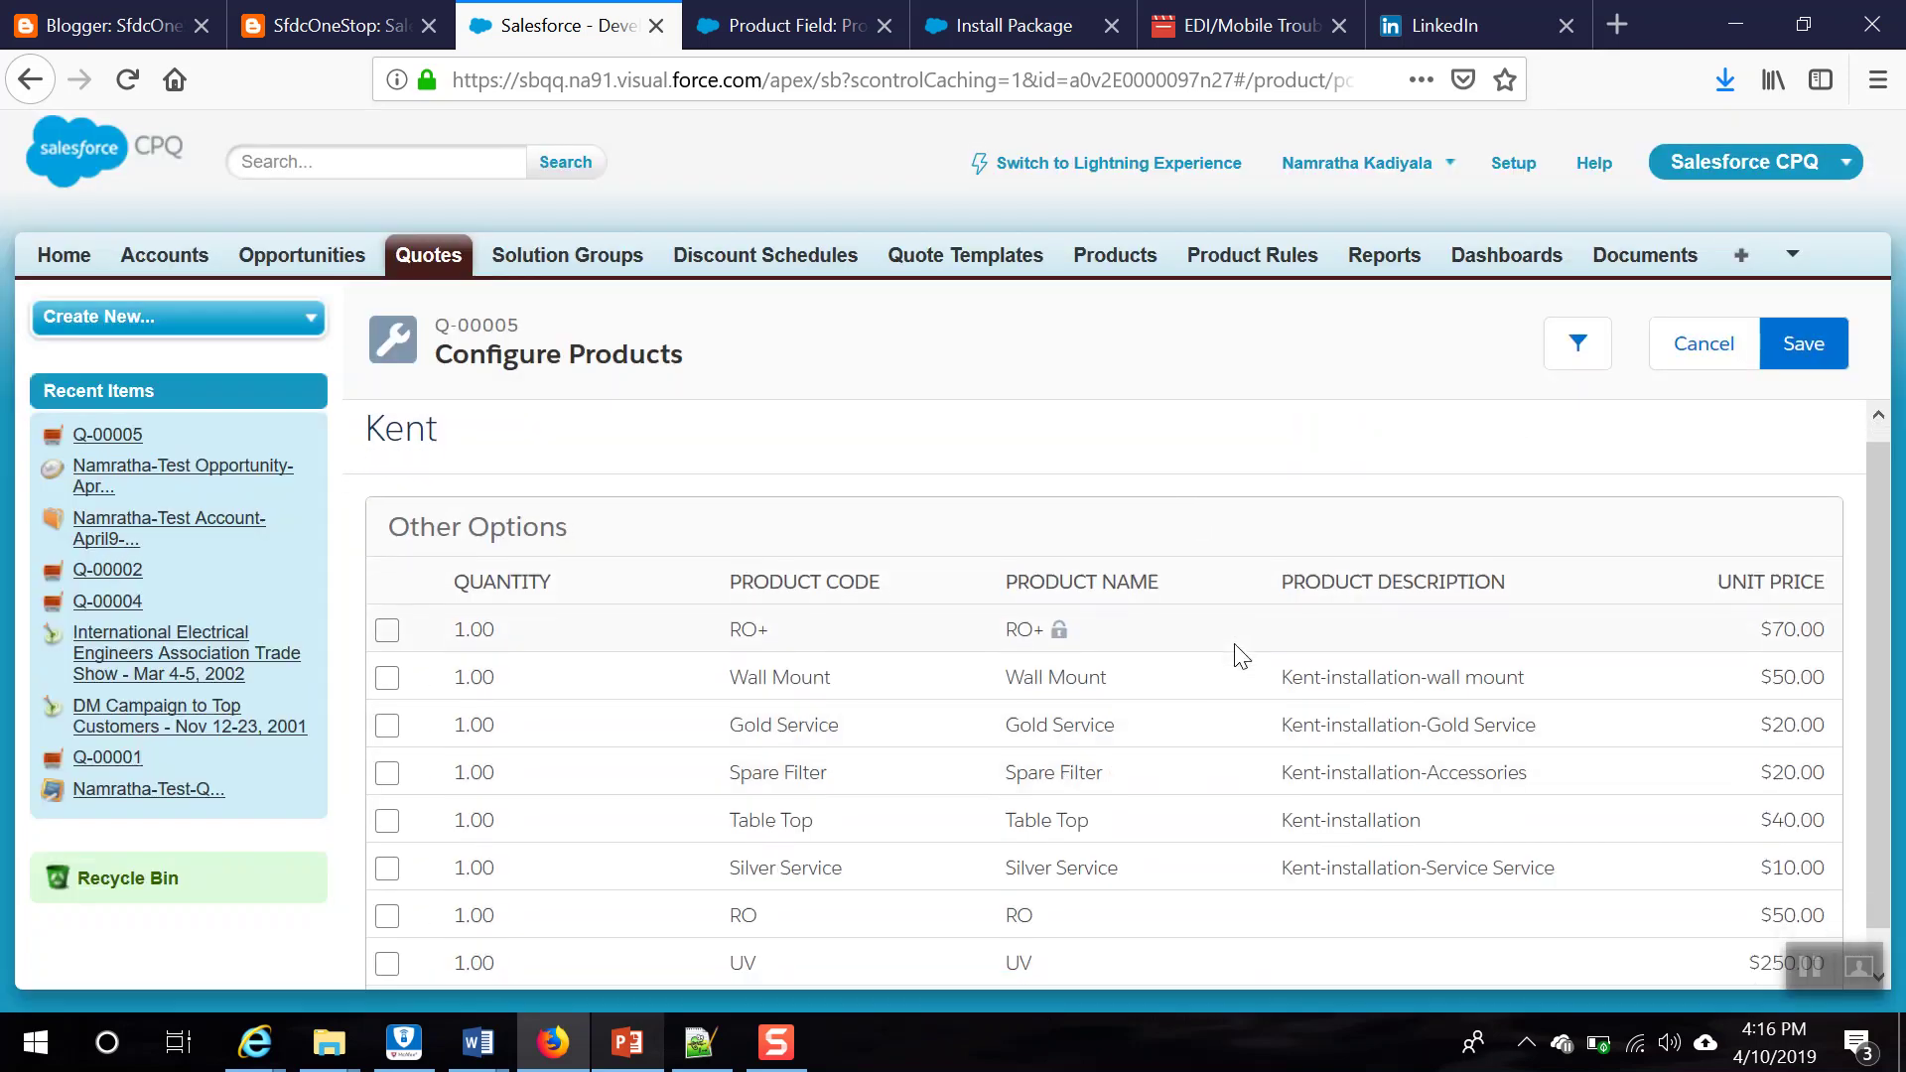
scroll(1281, 814, "up", 1)
scroll(1290, 805, "down", 1)
scroll(1295, 800, "up", 1)
scroll(1294, 800, "down", 1)
scroll(1241, 808, "up", 1)
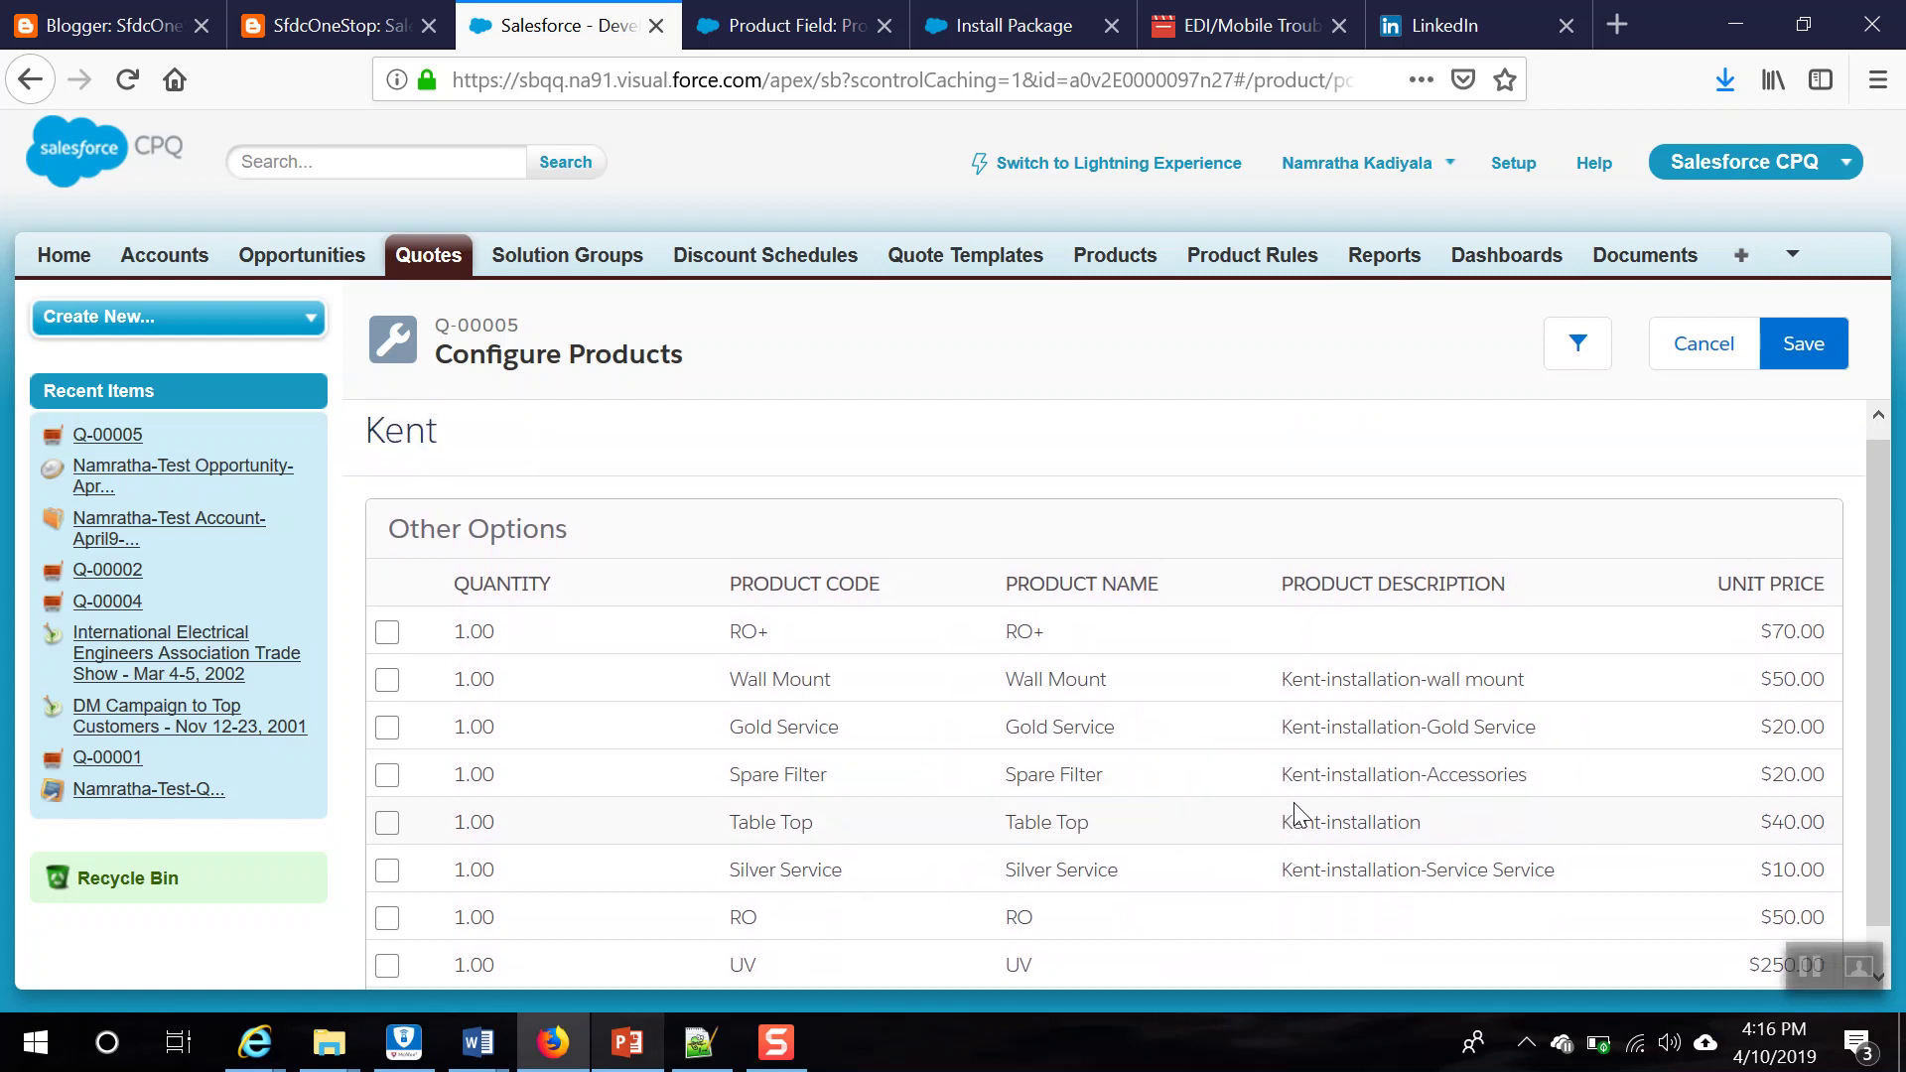
scroll(701, 736, "down", 1)
scroll(700, 736, "down", 1)
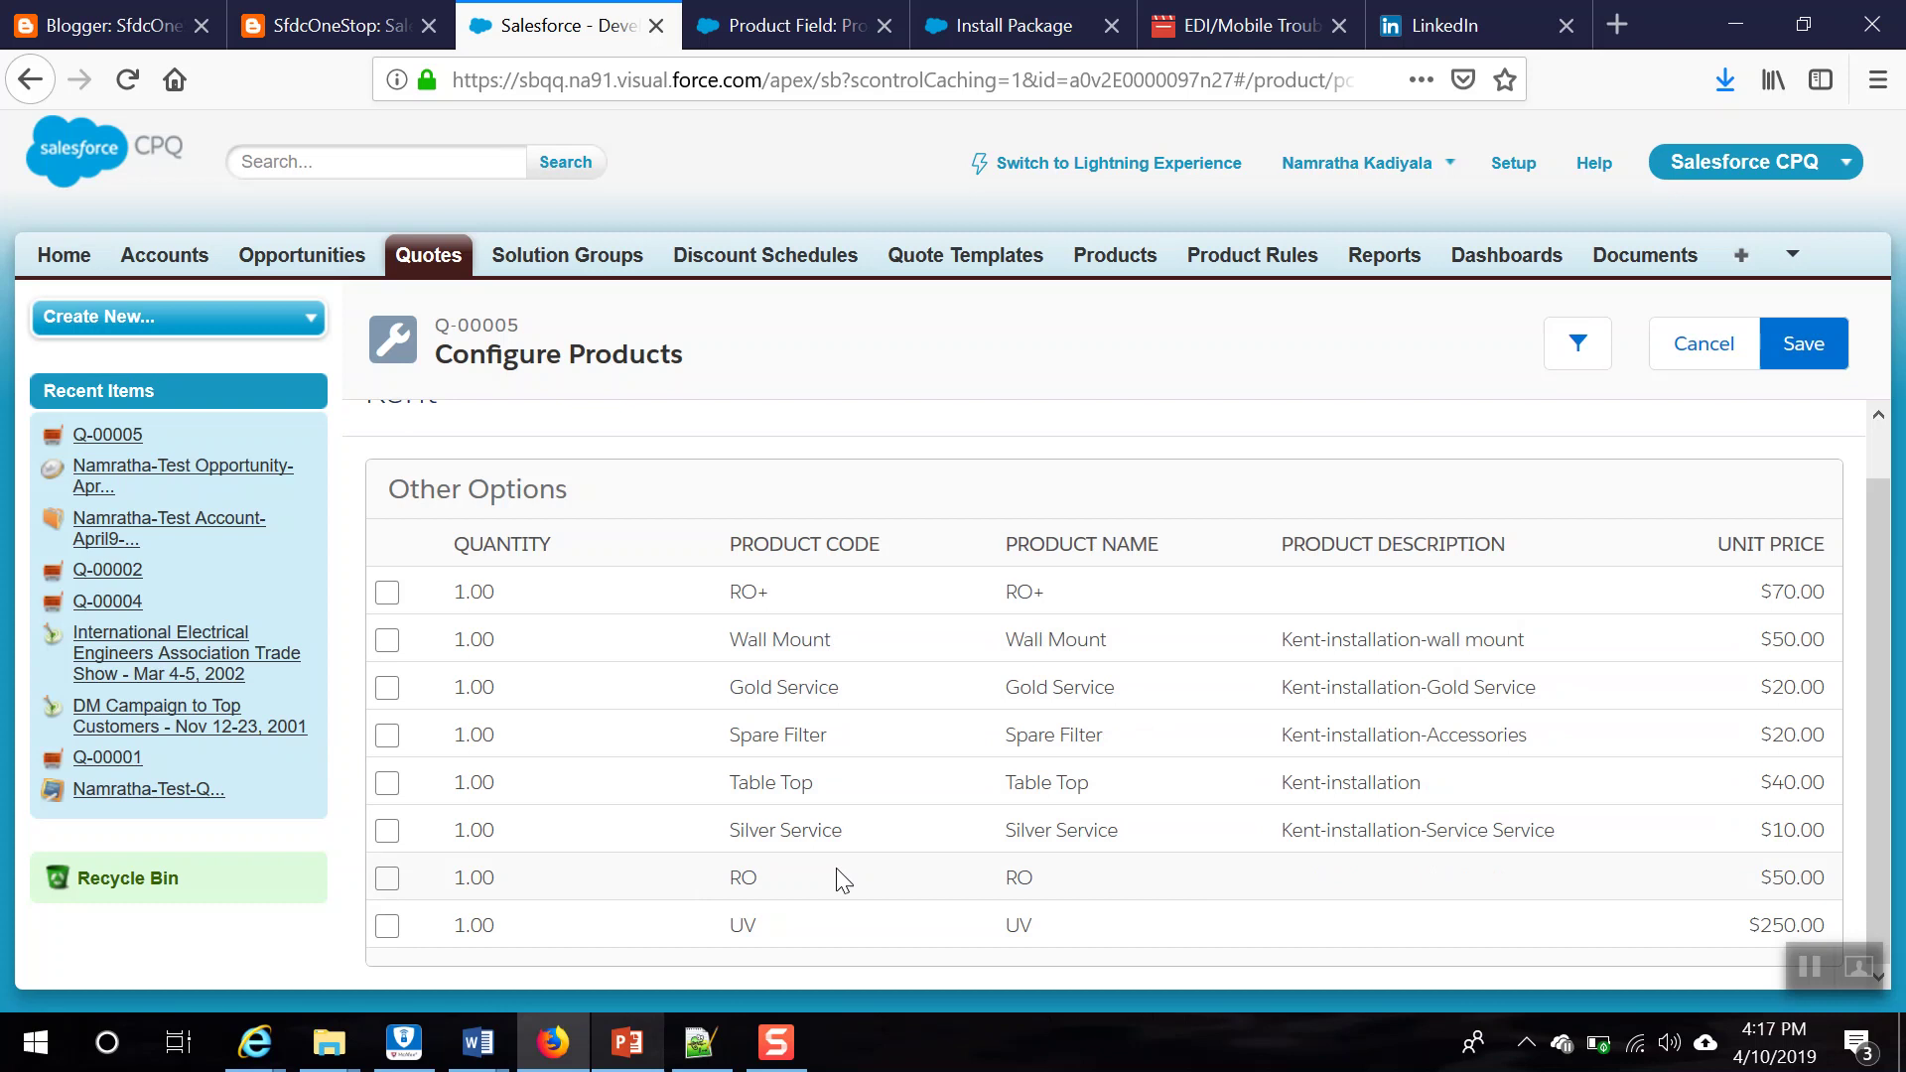
scroll(493, 409, "up", 1)
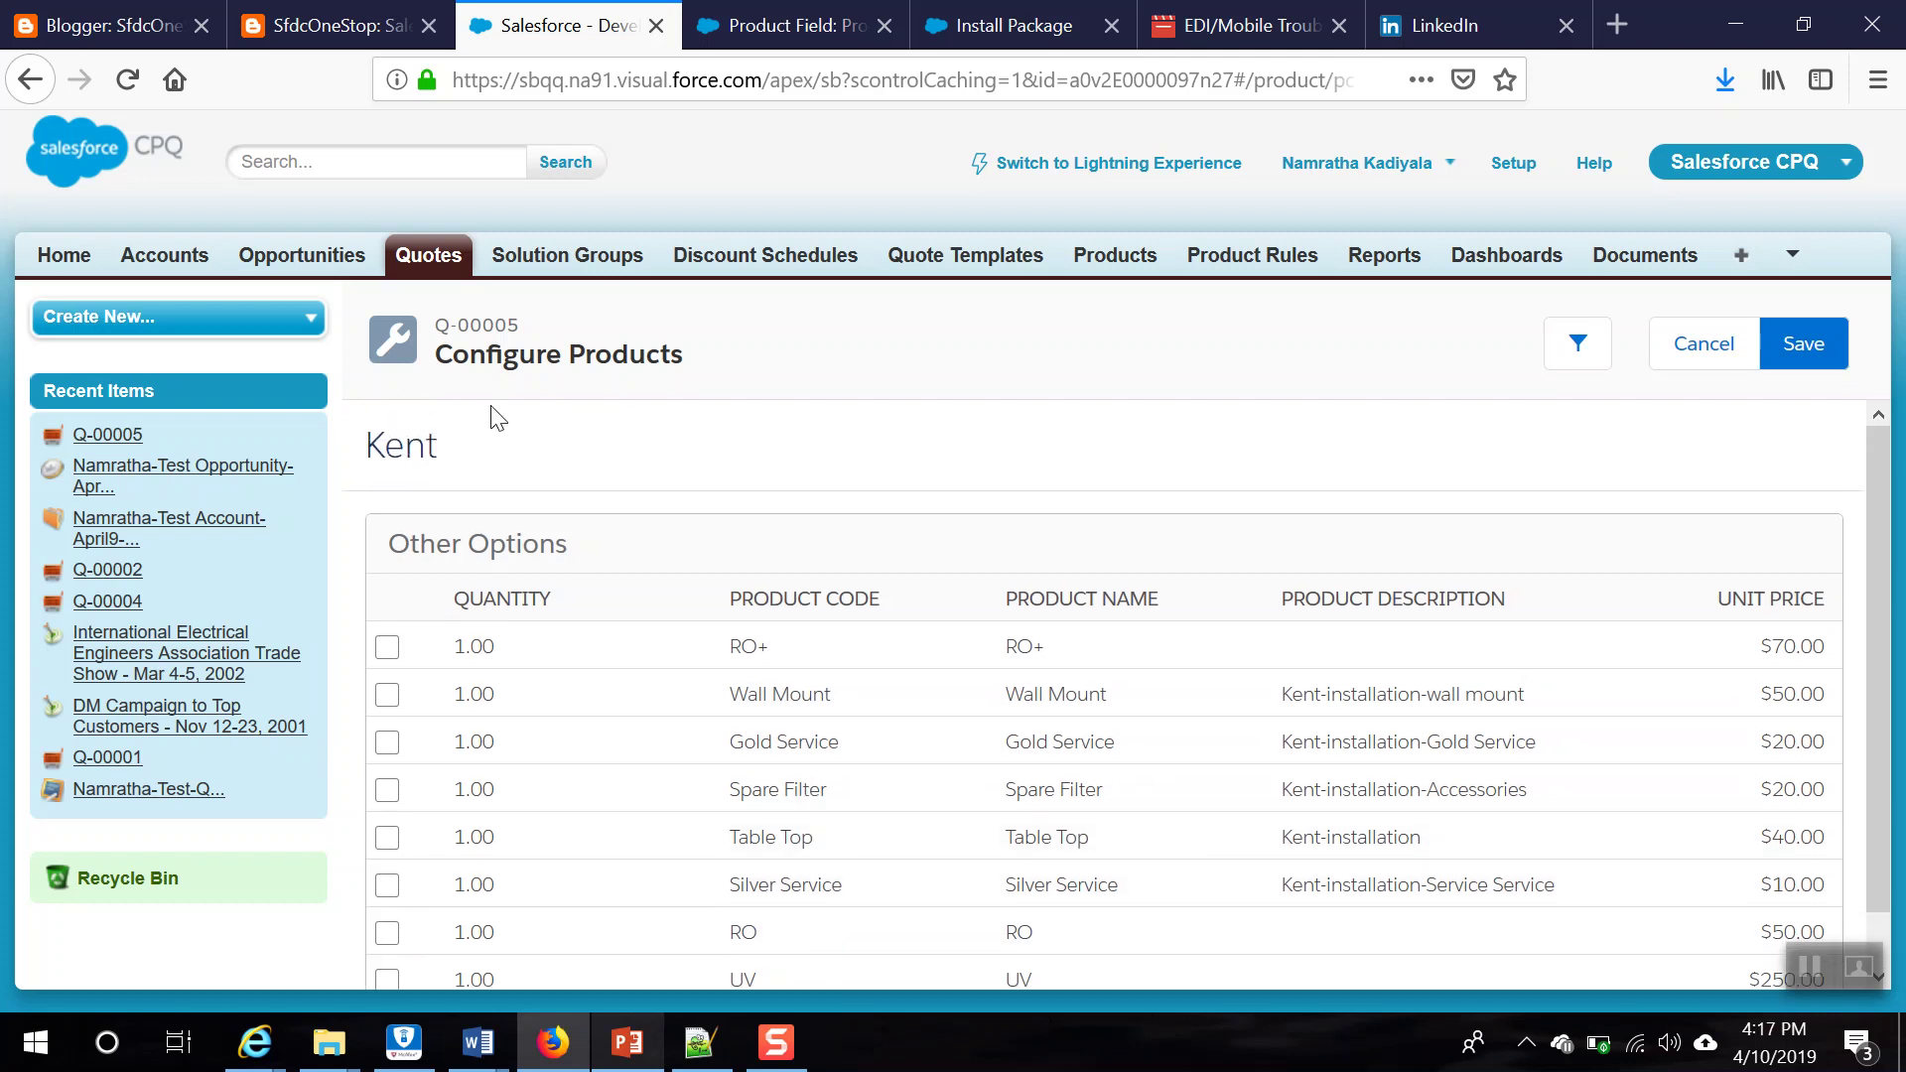
scroll(672, 800, "down", 1)
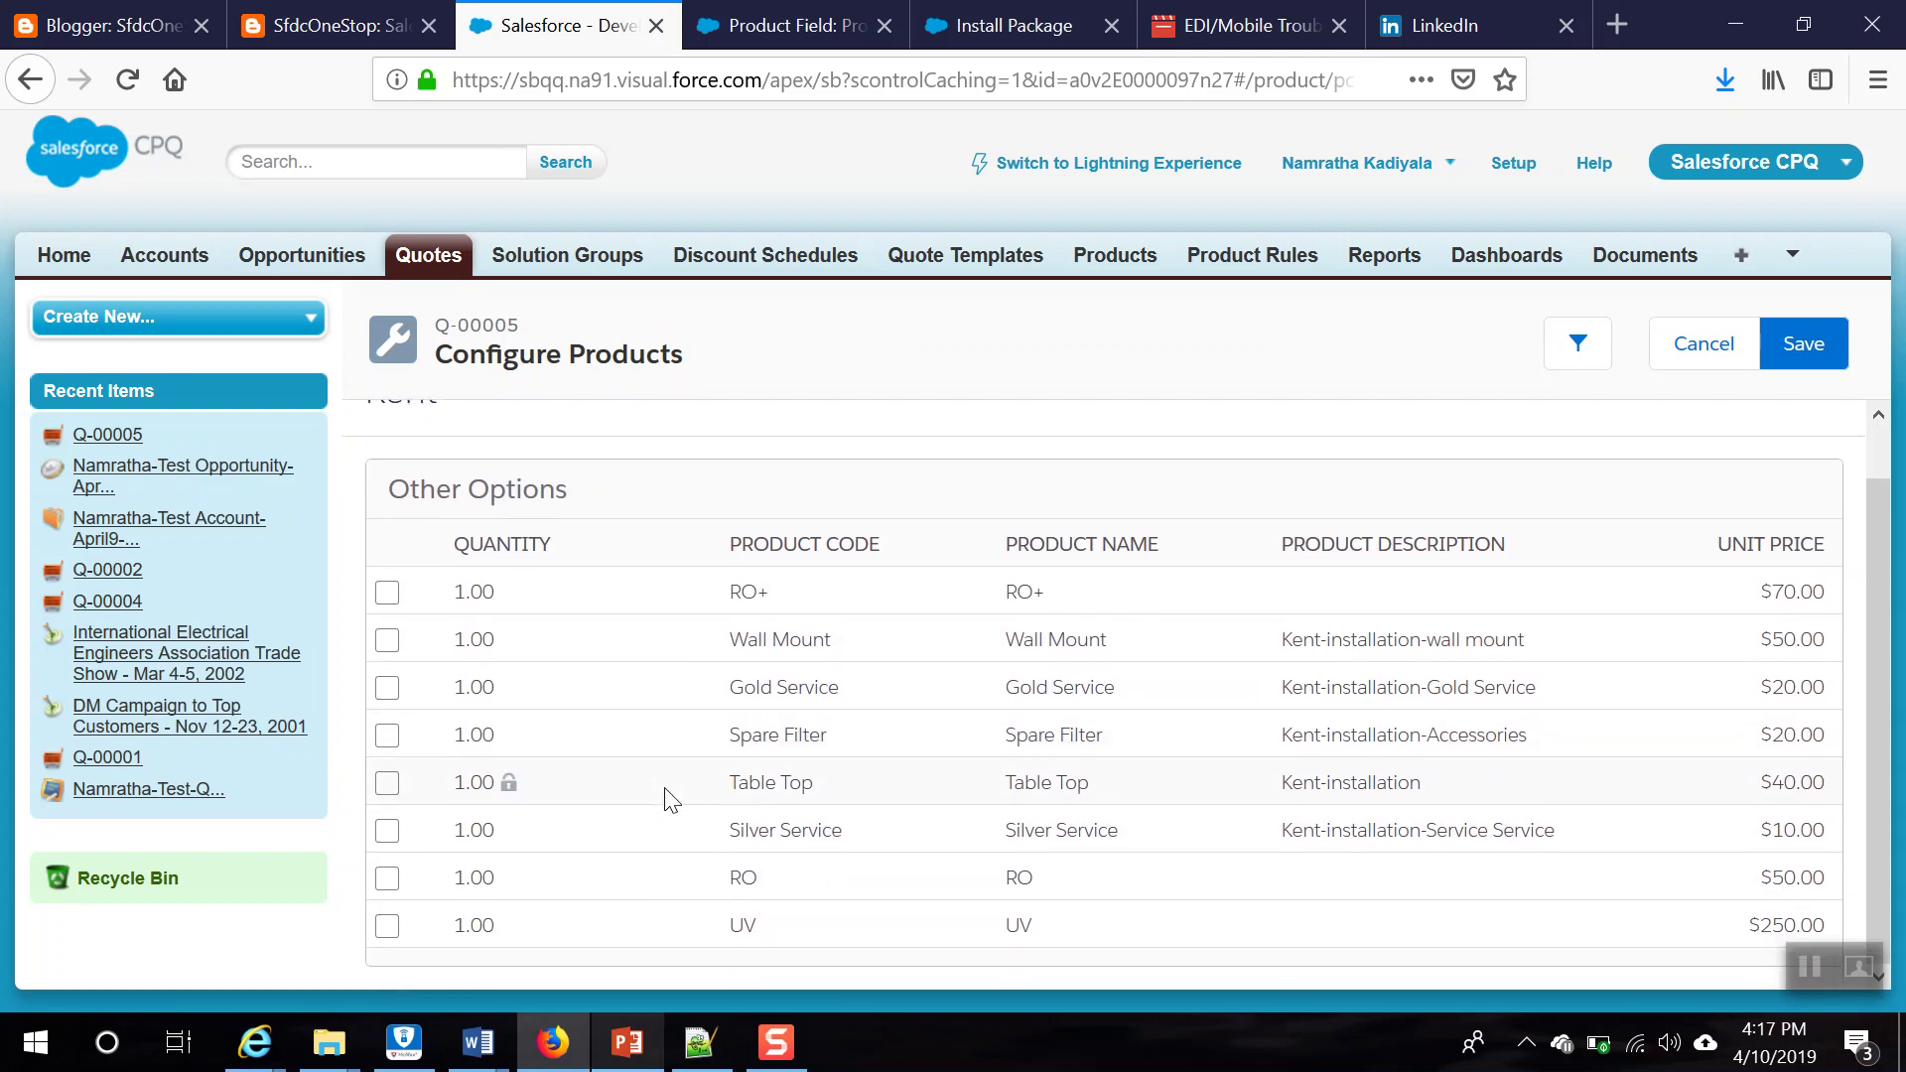
scroll(670, 797, "up", 1)
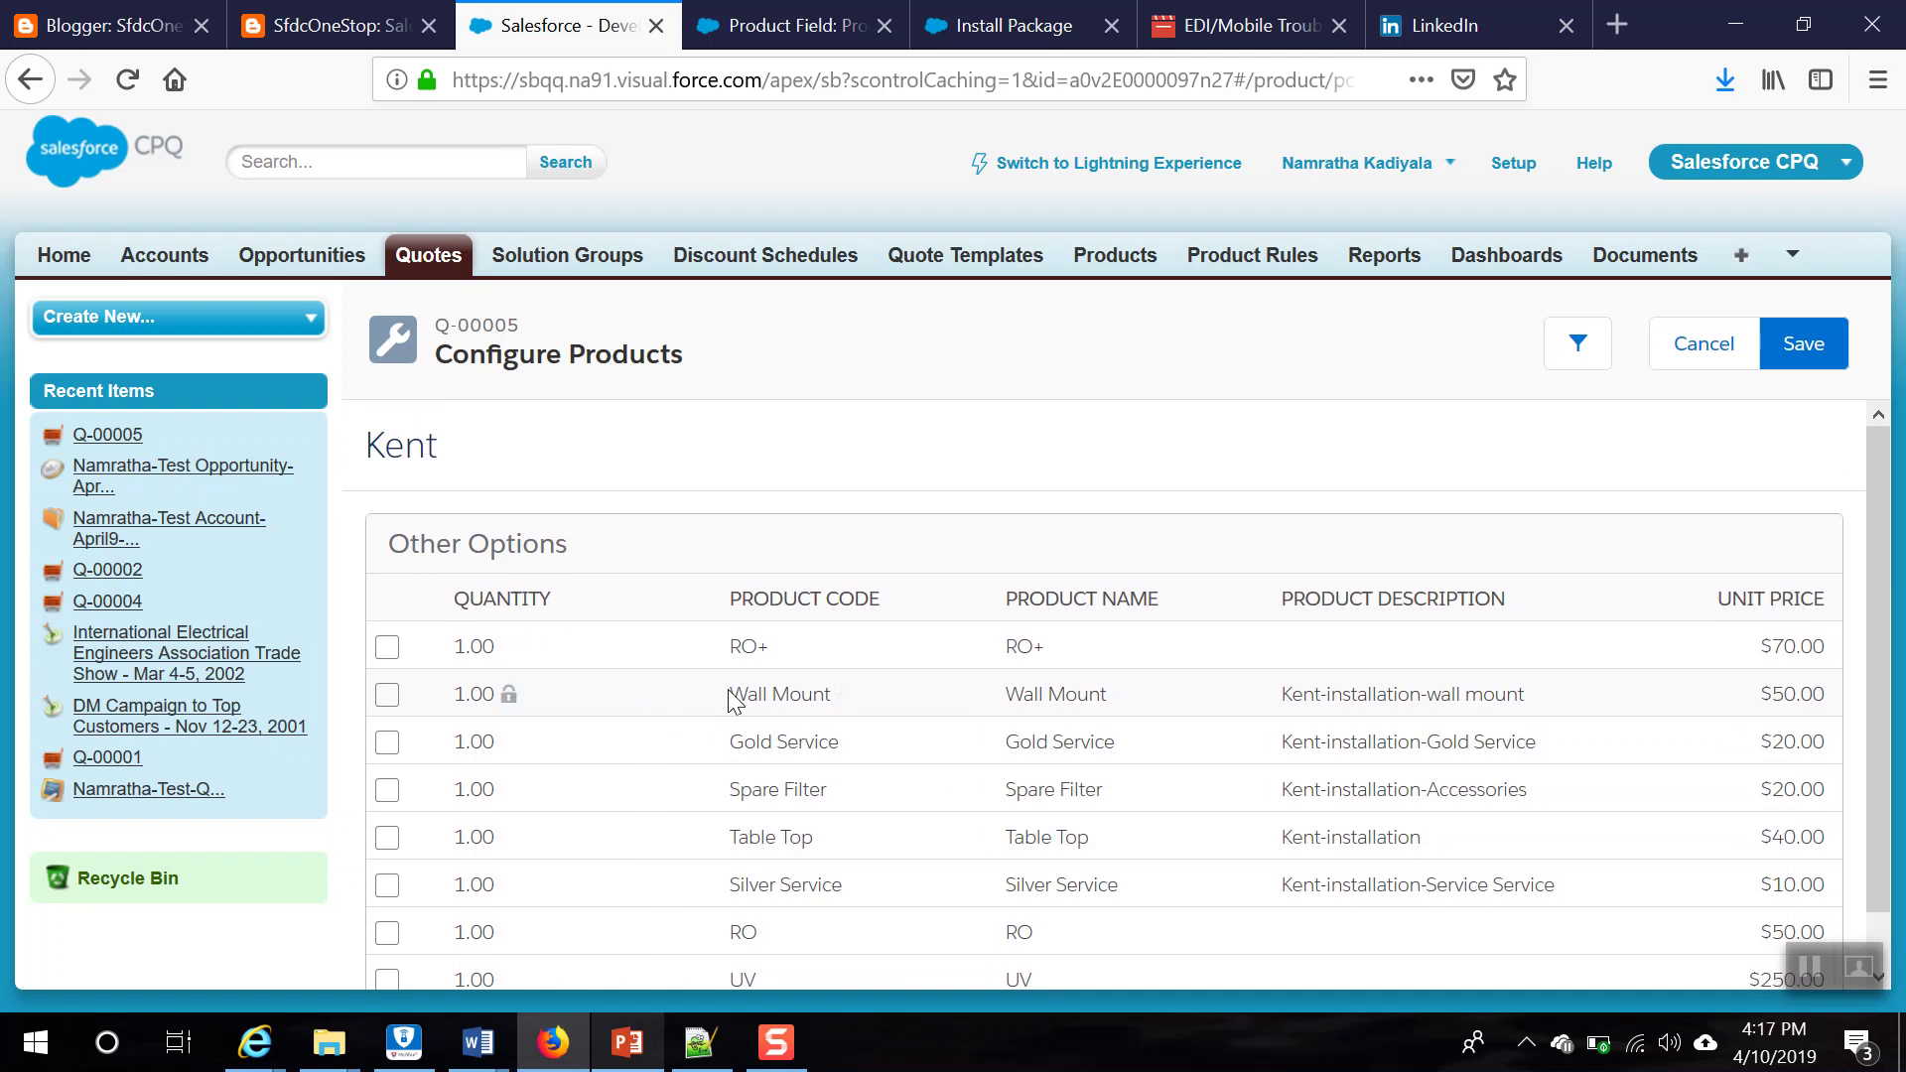
left_click(1696, 353)
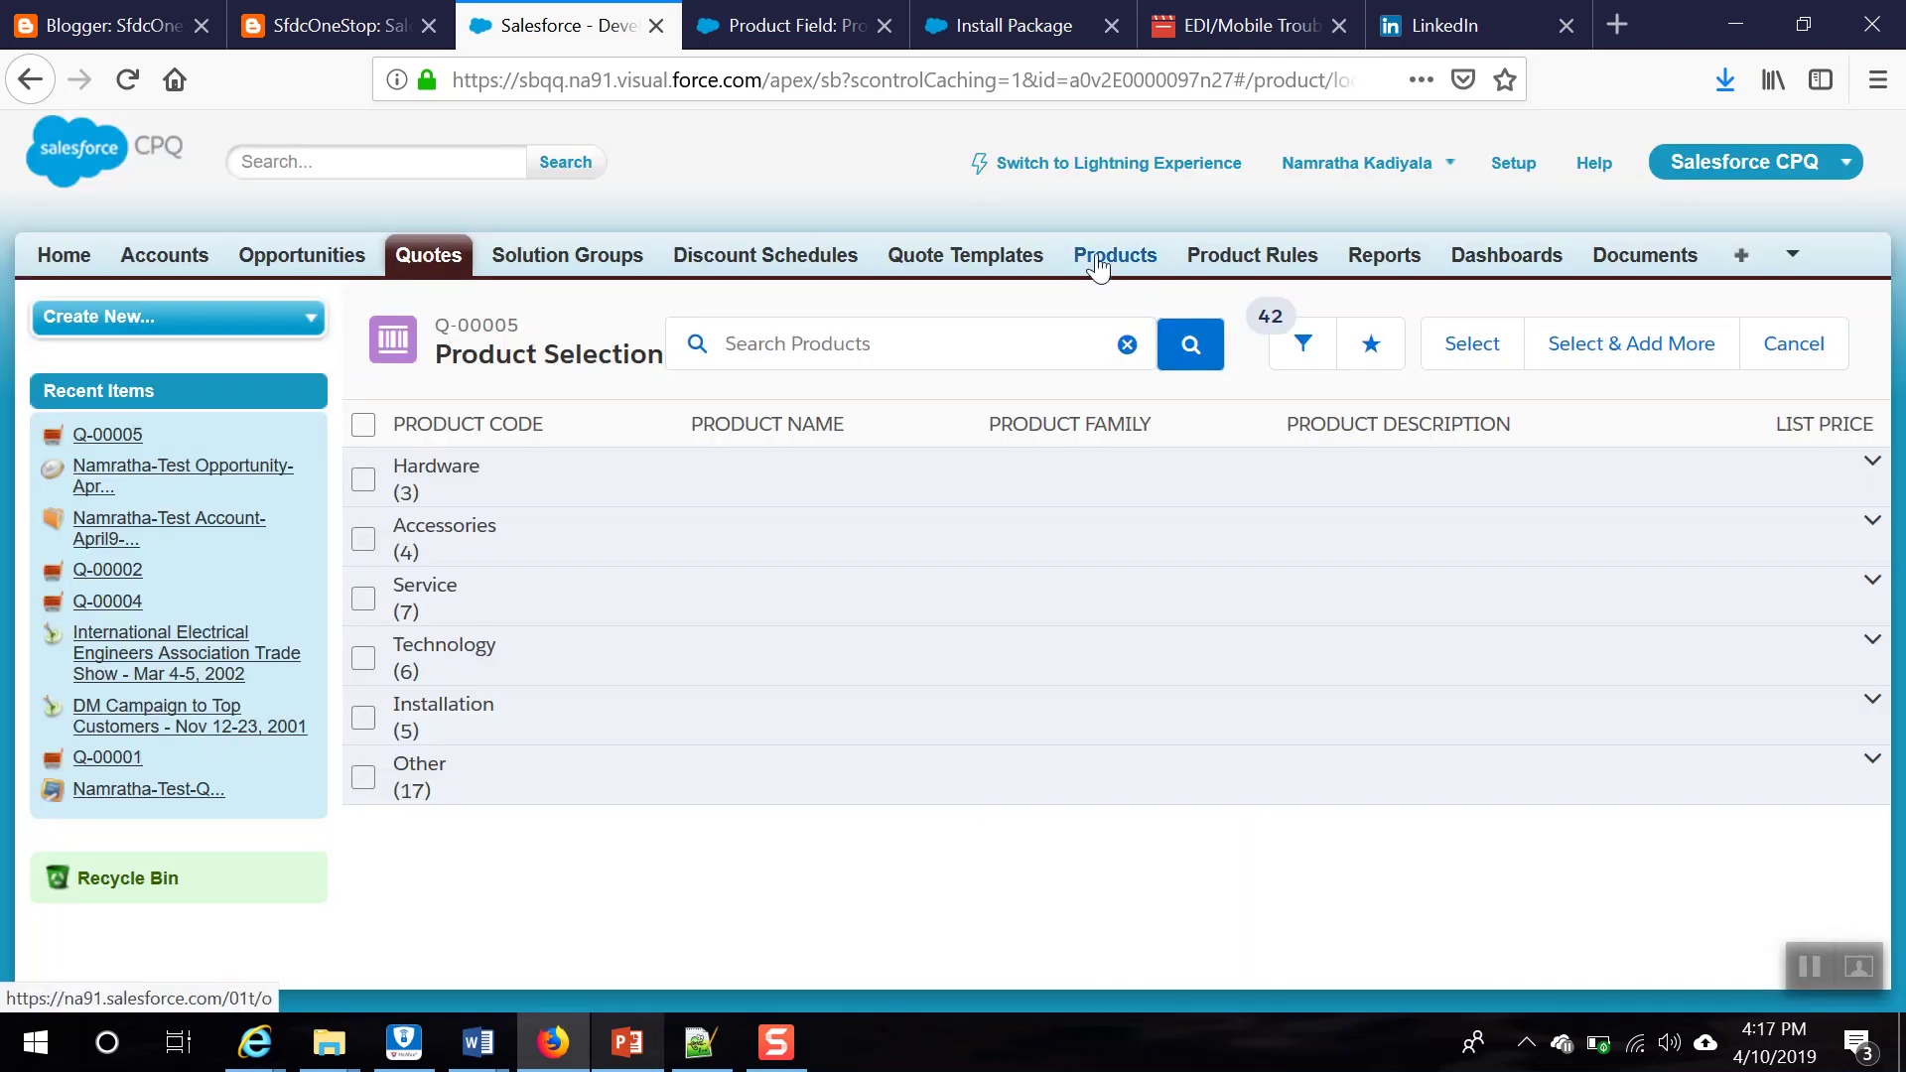
Step: Open the Kent product record and go to the full list of its product options
left_click(1113, 258)
scroll(635, 755, "down", 5)
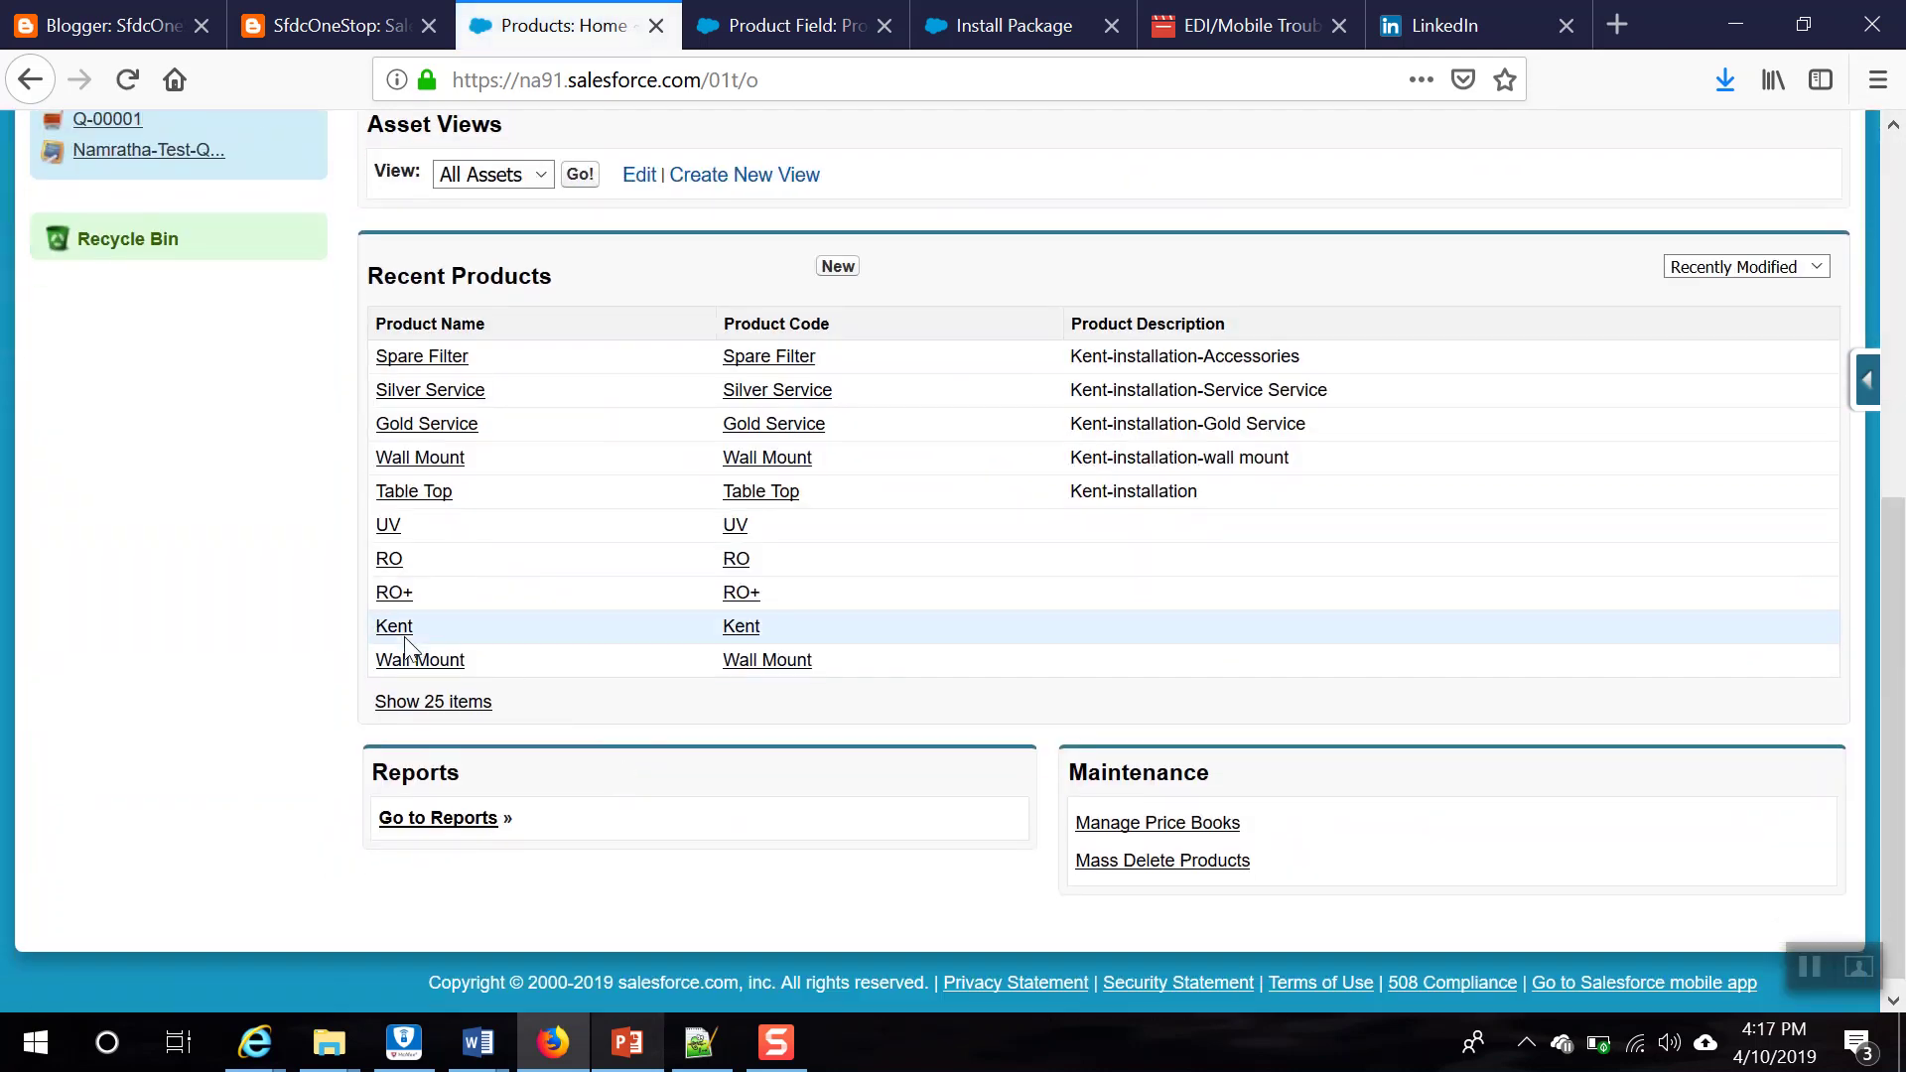
left_click(395, 631)
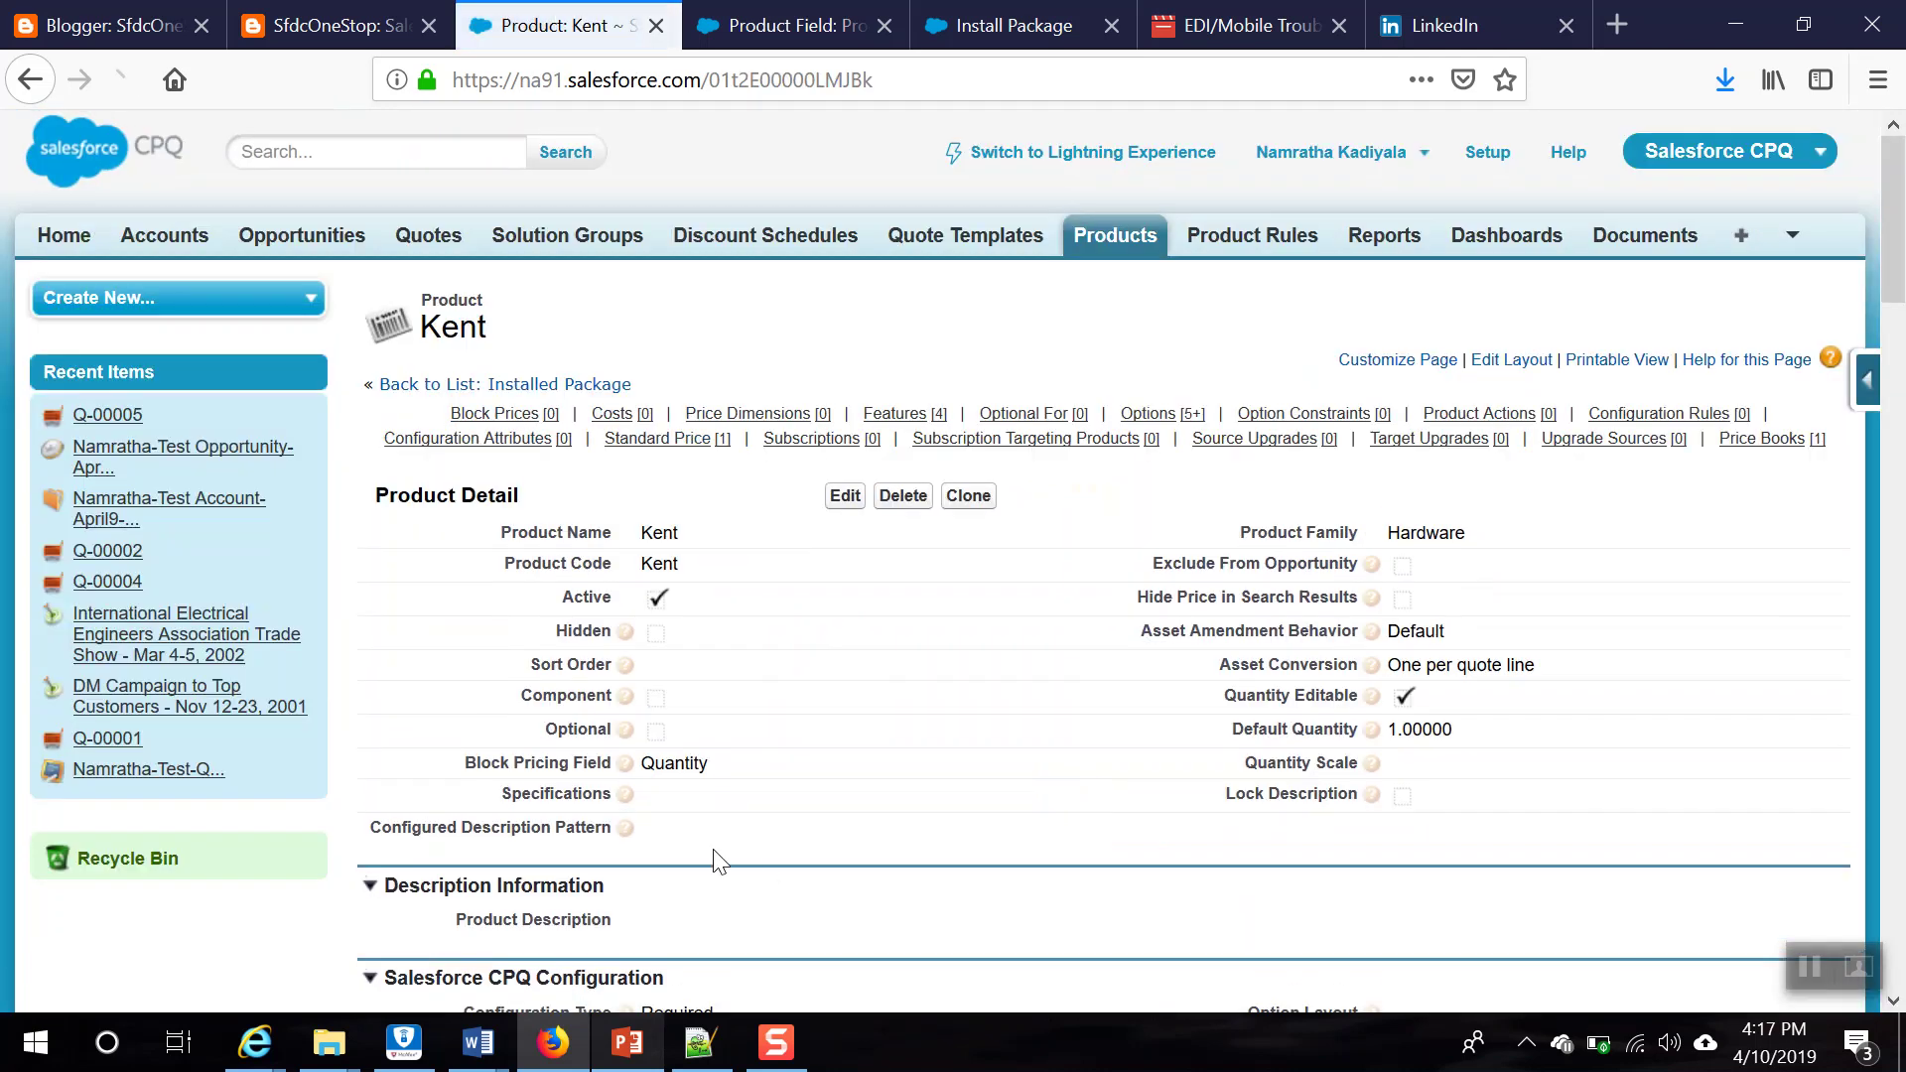
scroll(702, 849, "down", 20)
scroll(745, 712, "down", 6)
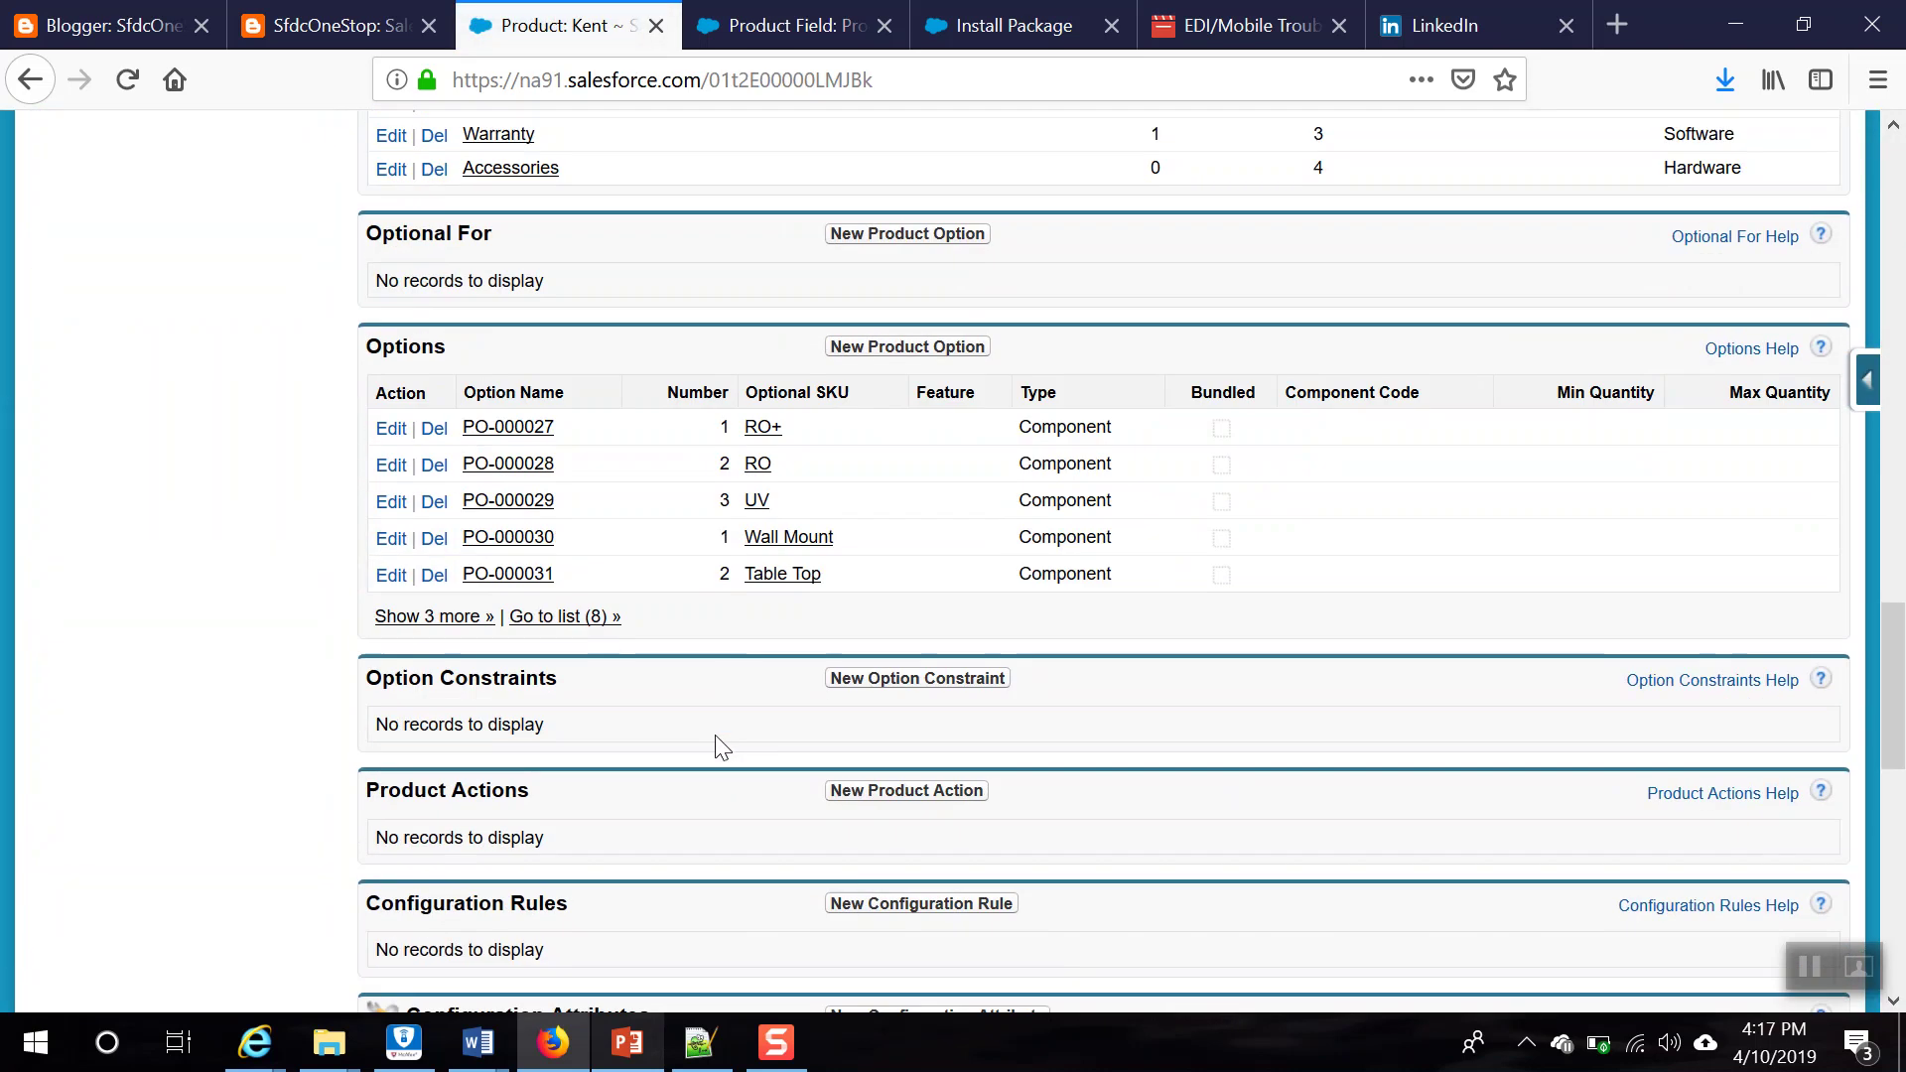
left_click(552, 617)
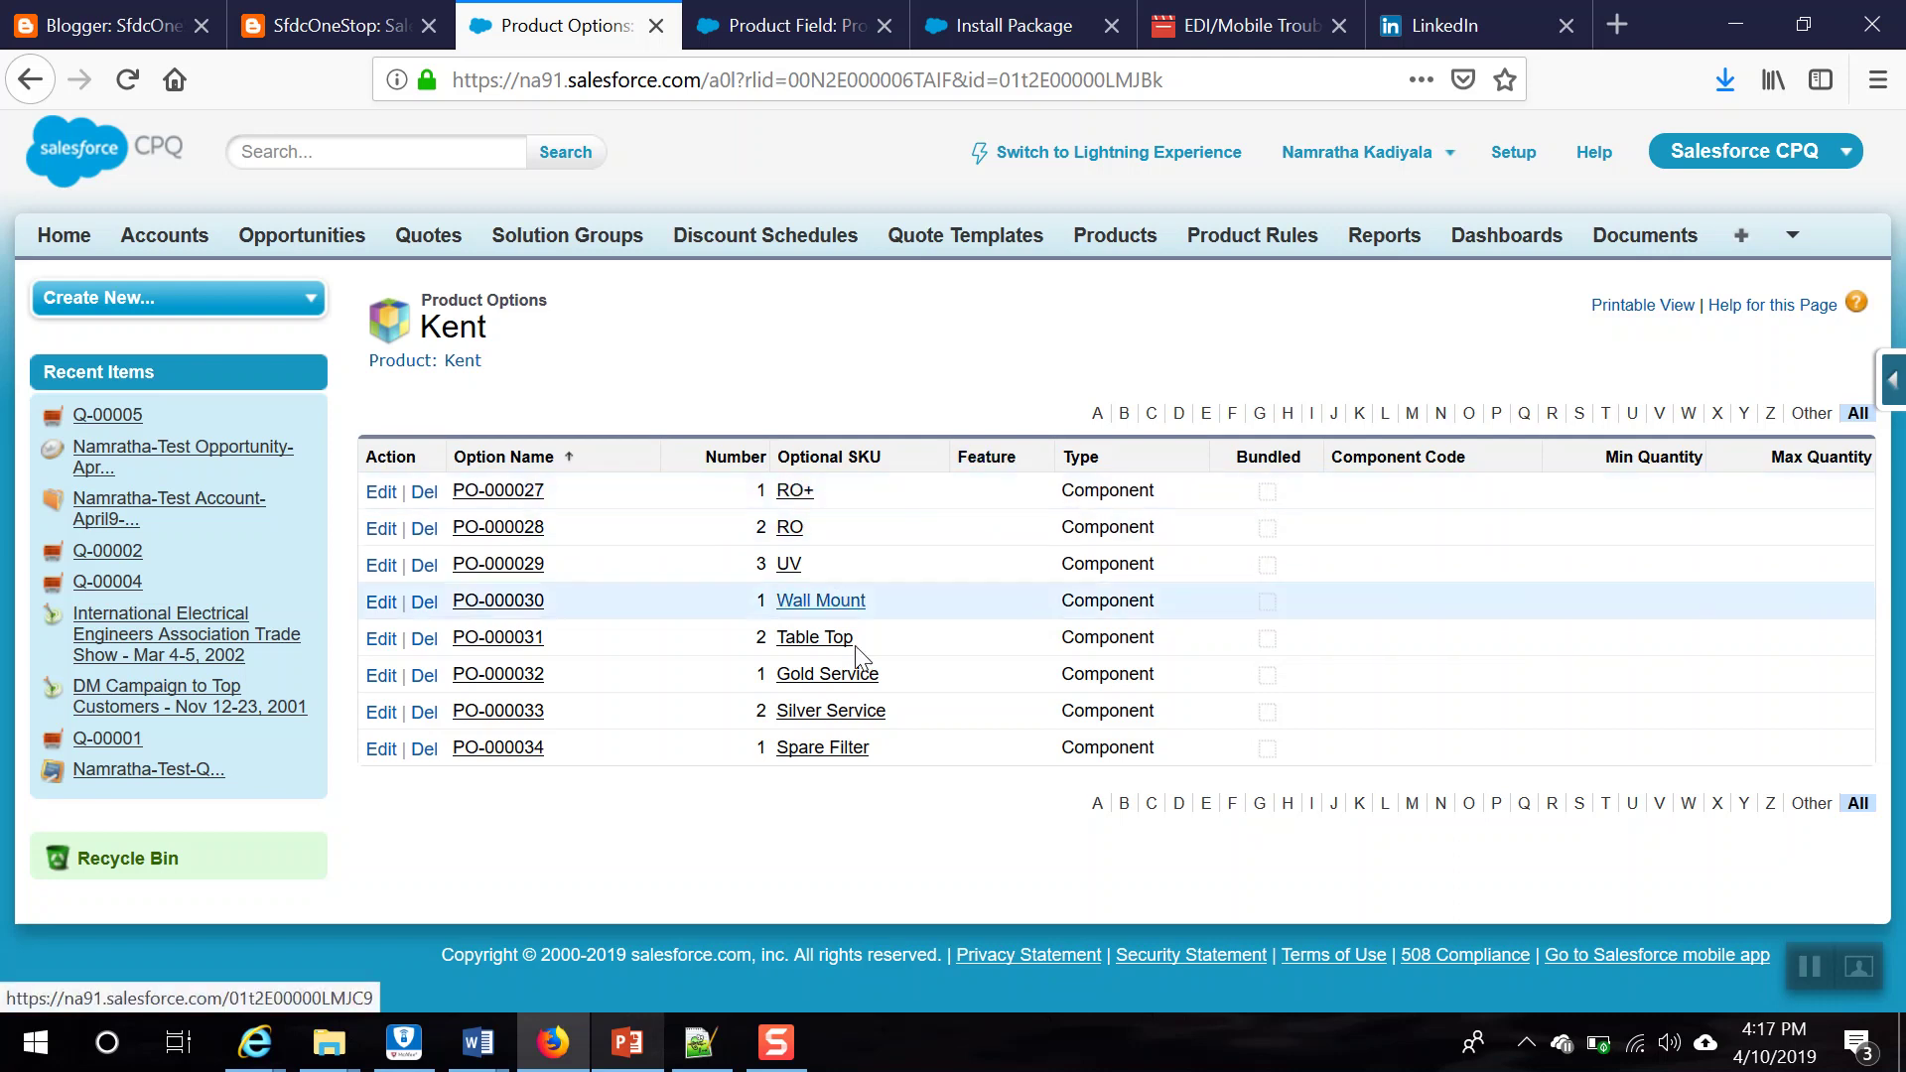
Step: Edit the RO+ product option, assign it to the Technology feature, and save it
left_click(526, 491)
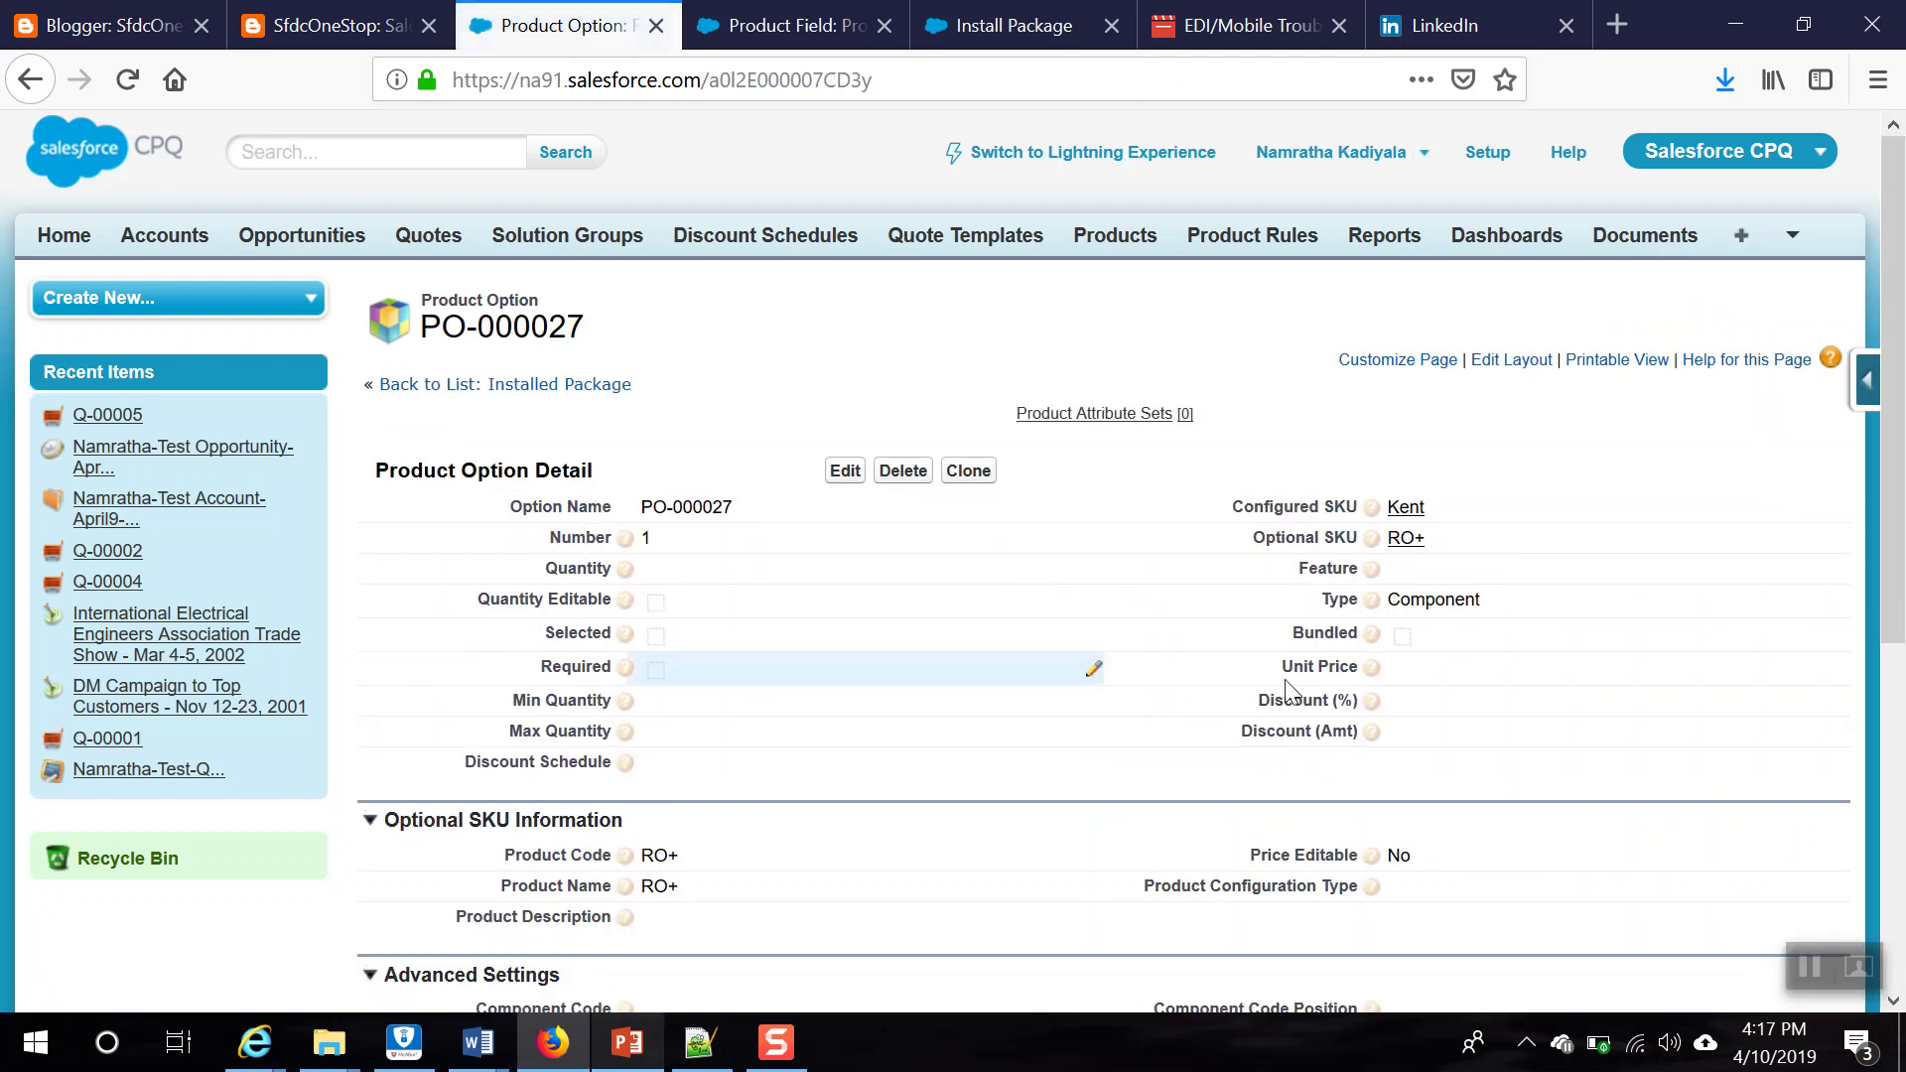
left_click(845, 470)
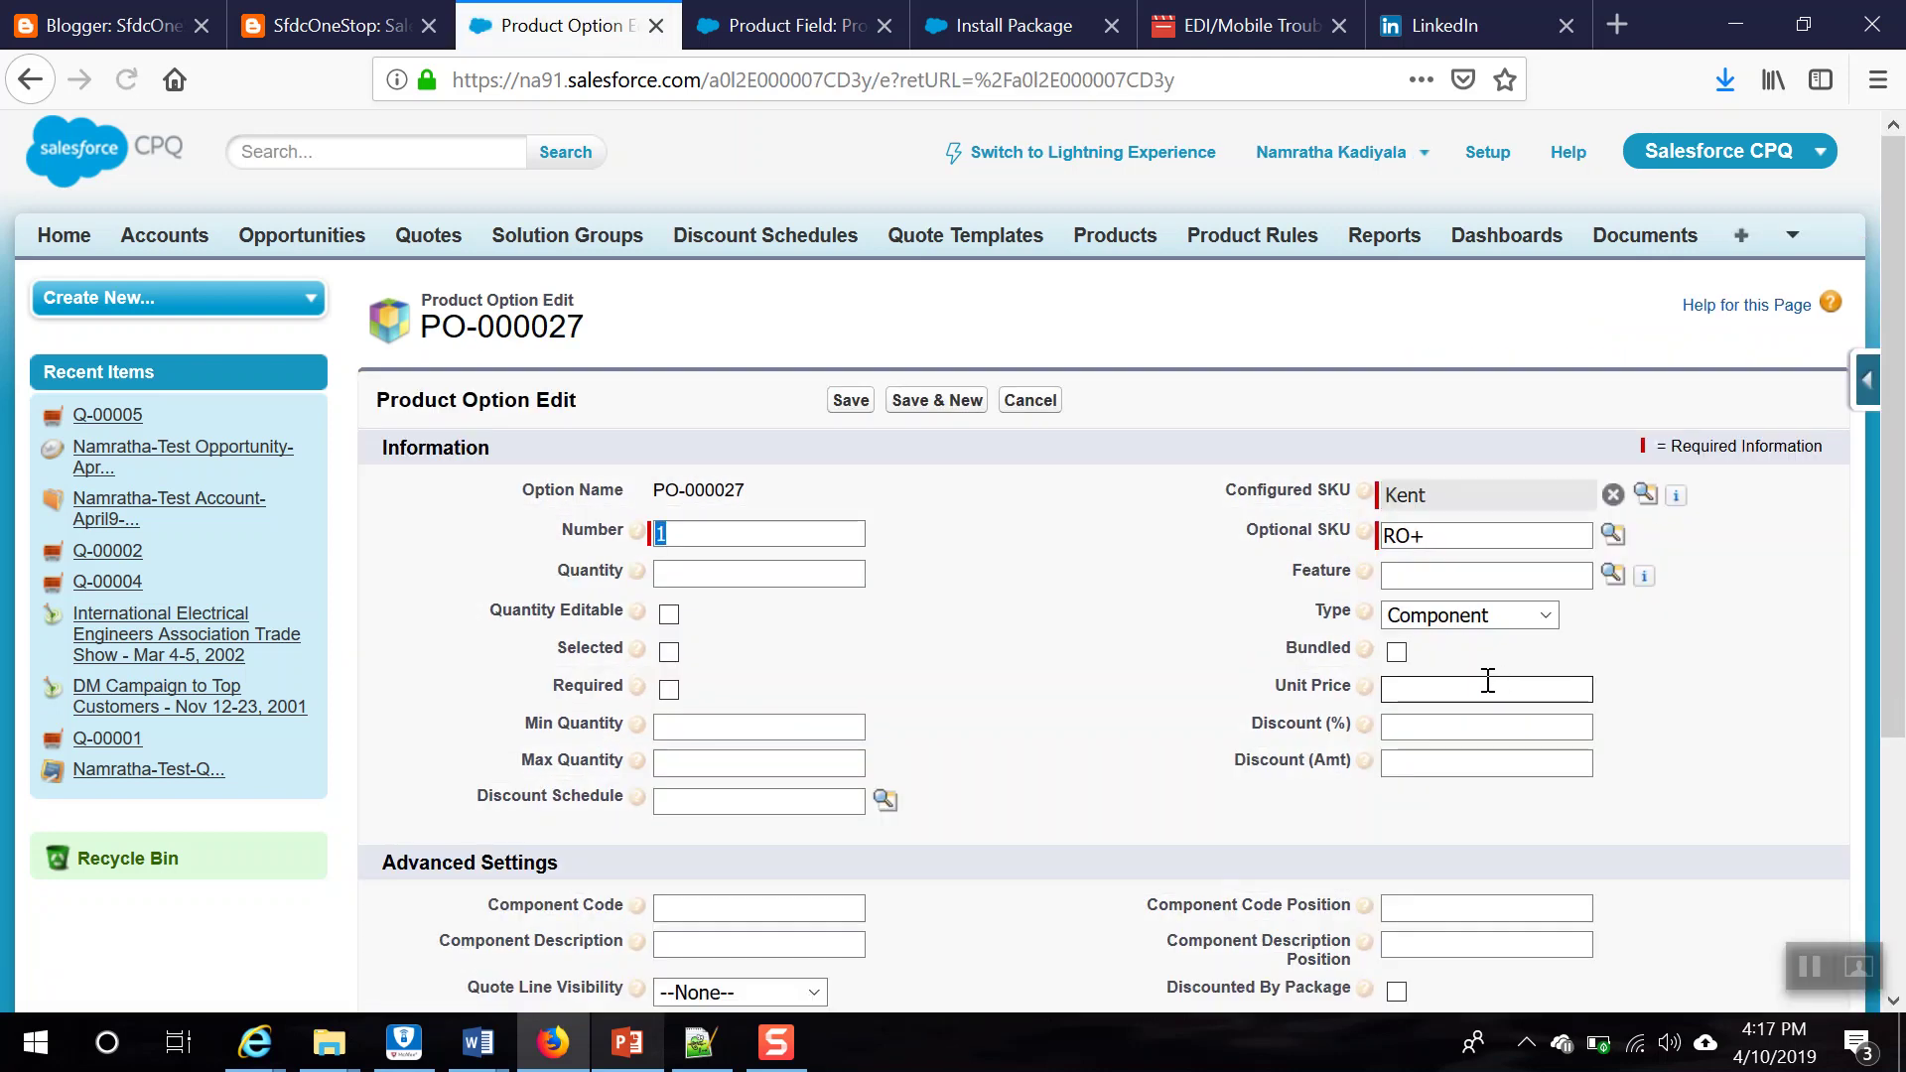
left_click(1427, 572)
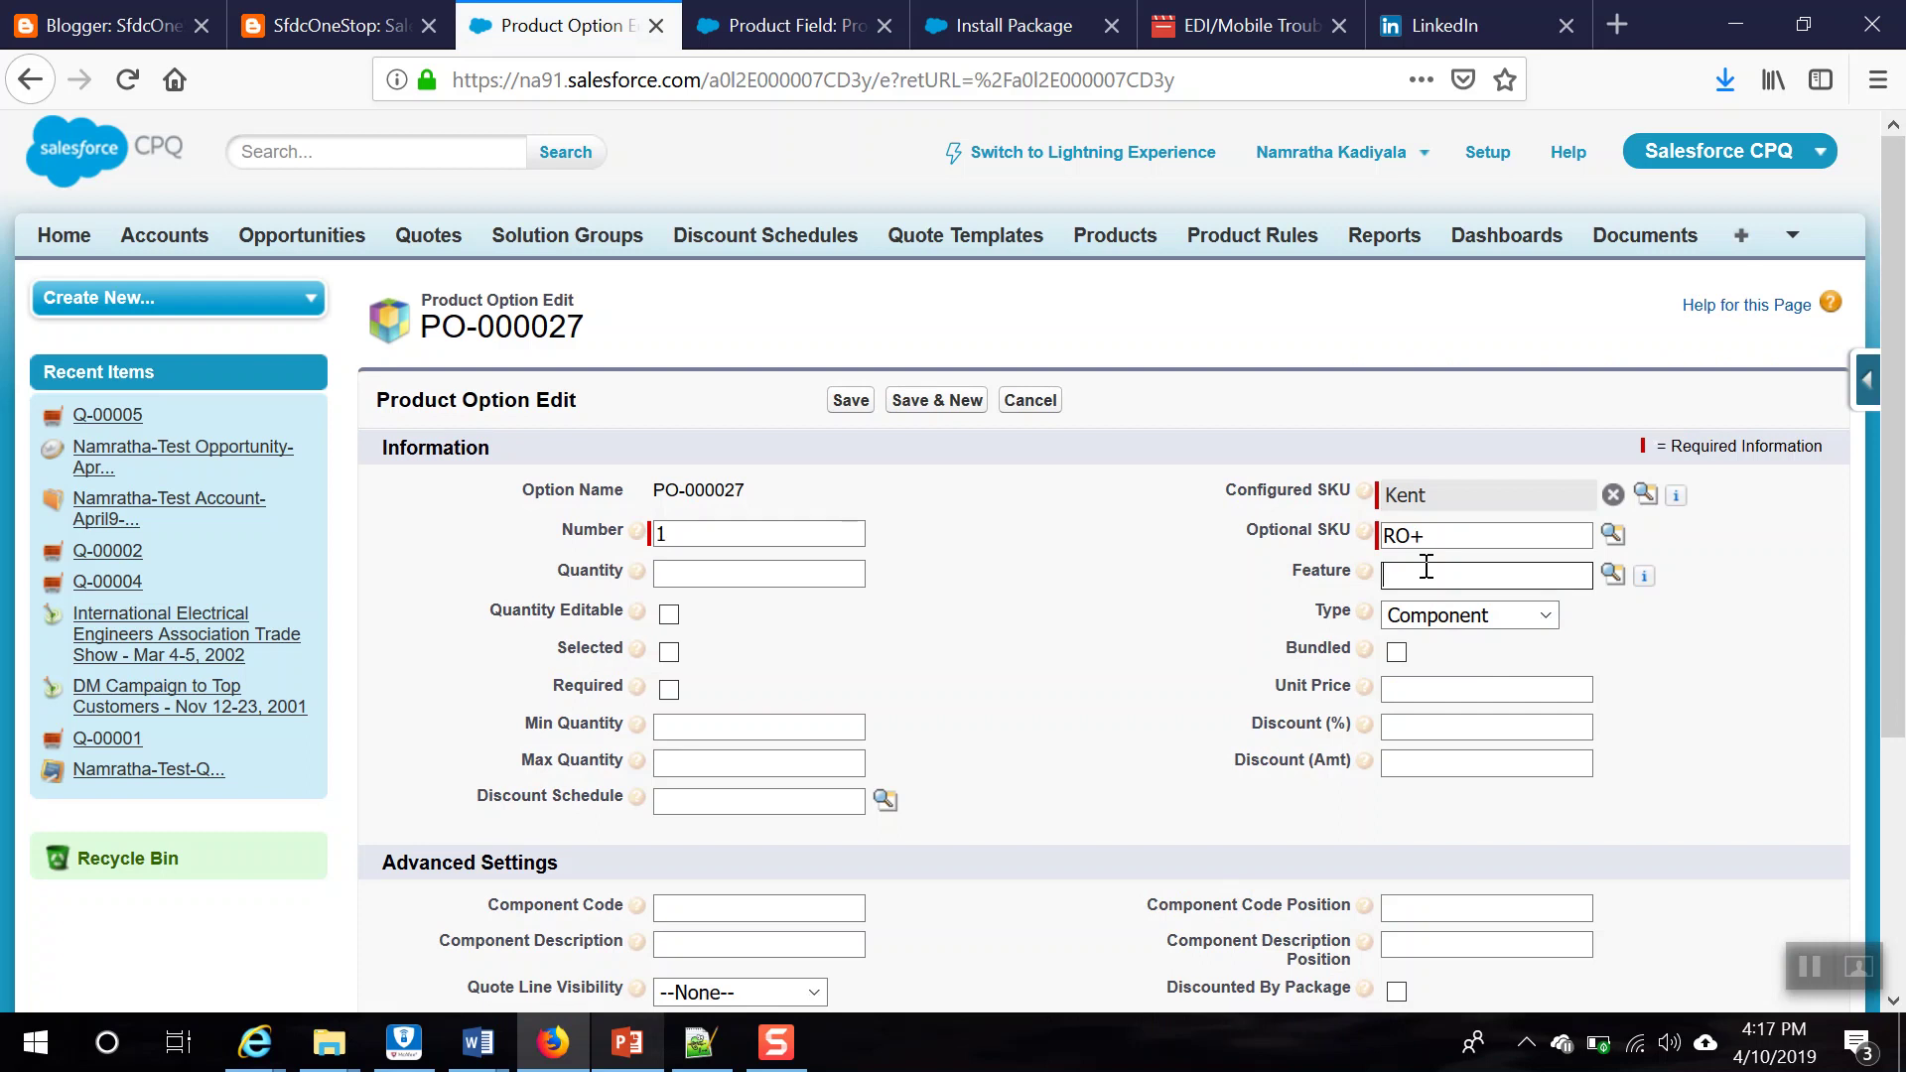
left_click(1614, 576)
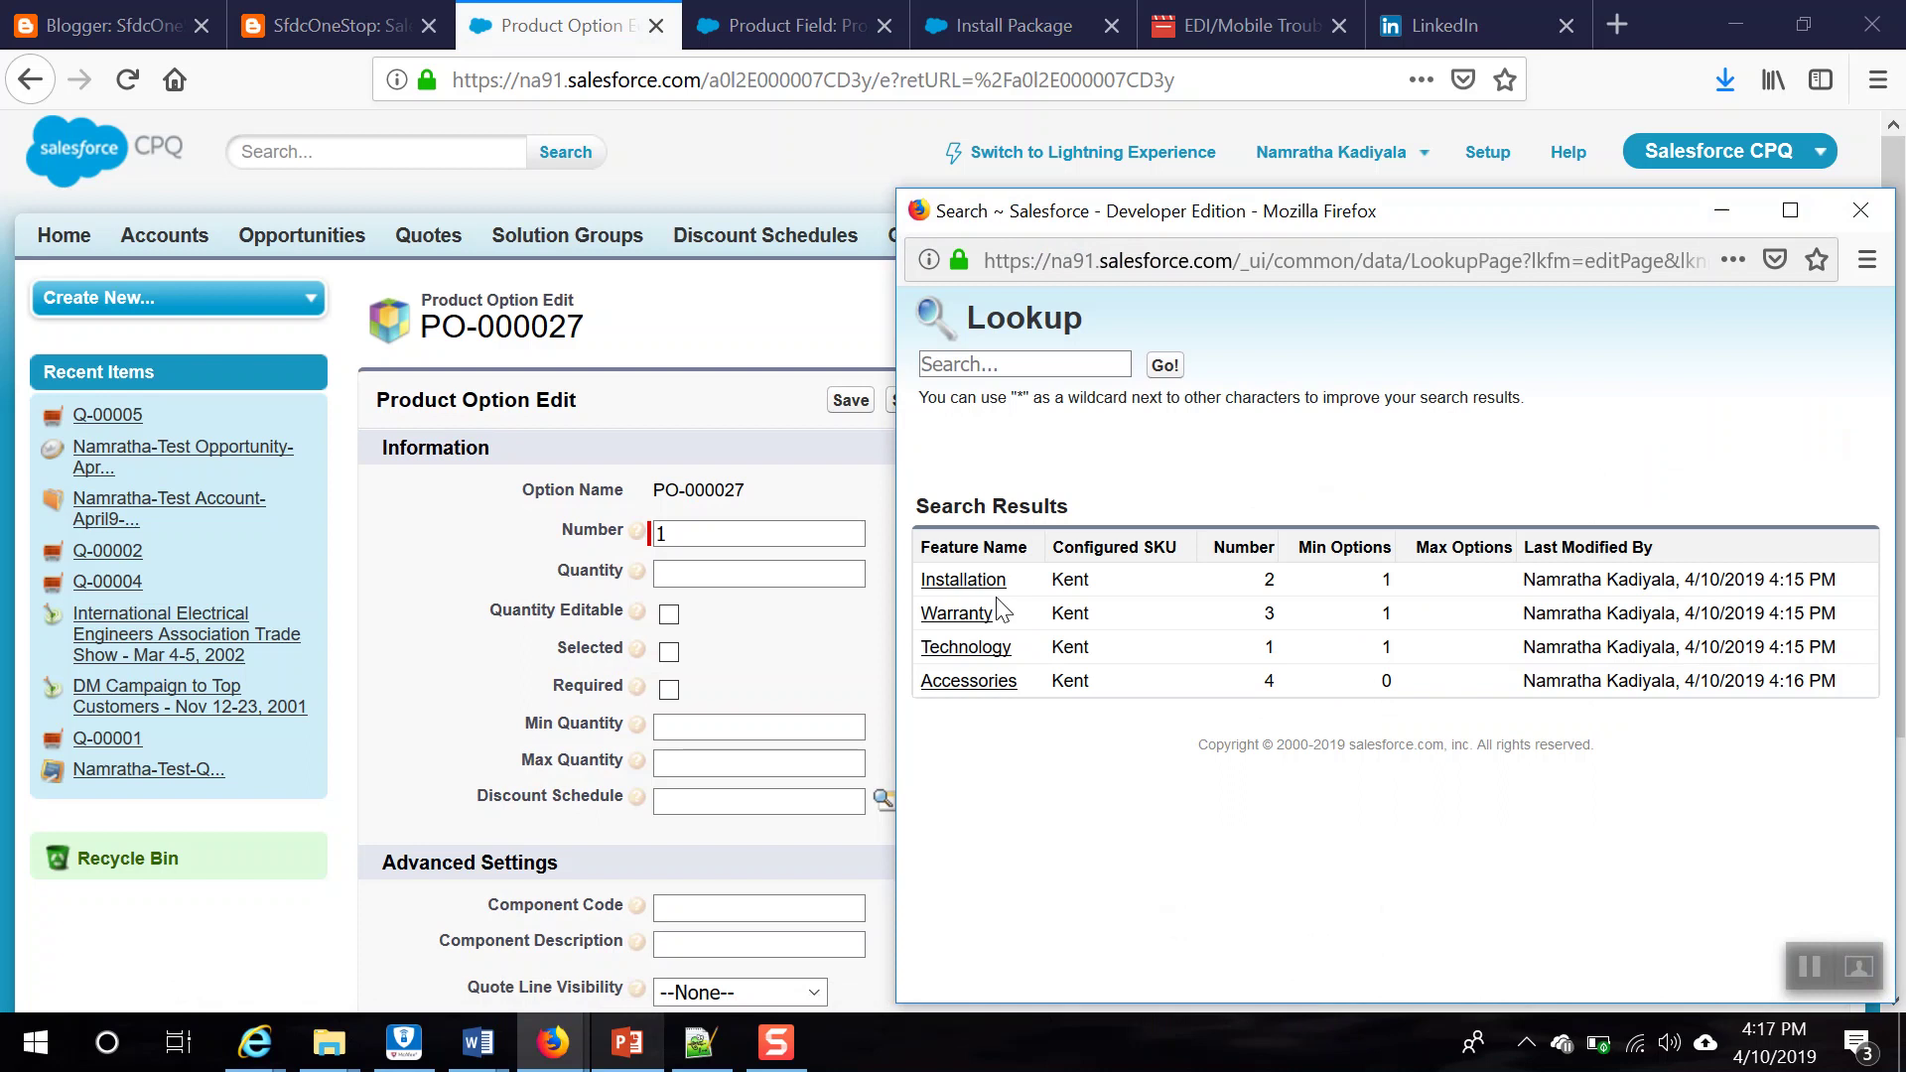
left_click(961, 647)
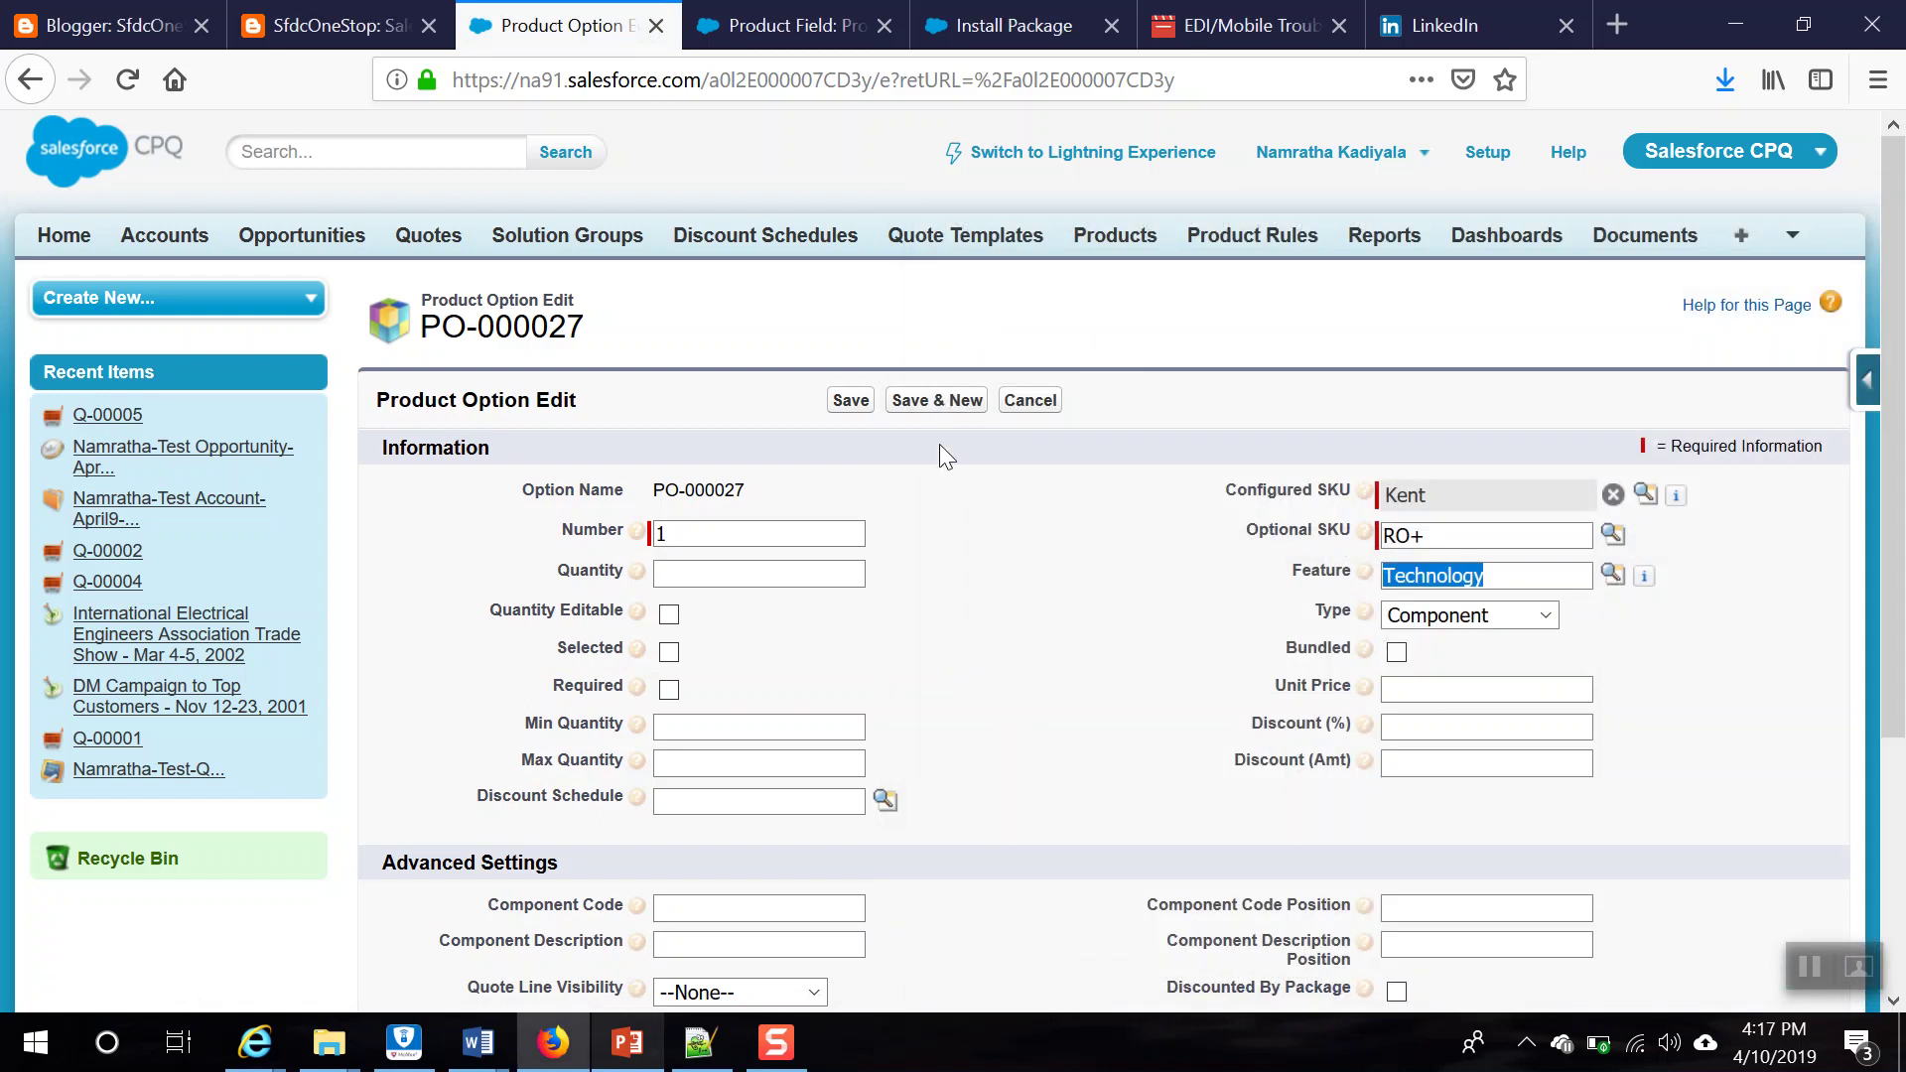
left_click(854, 415)
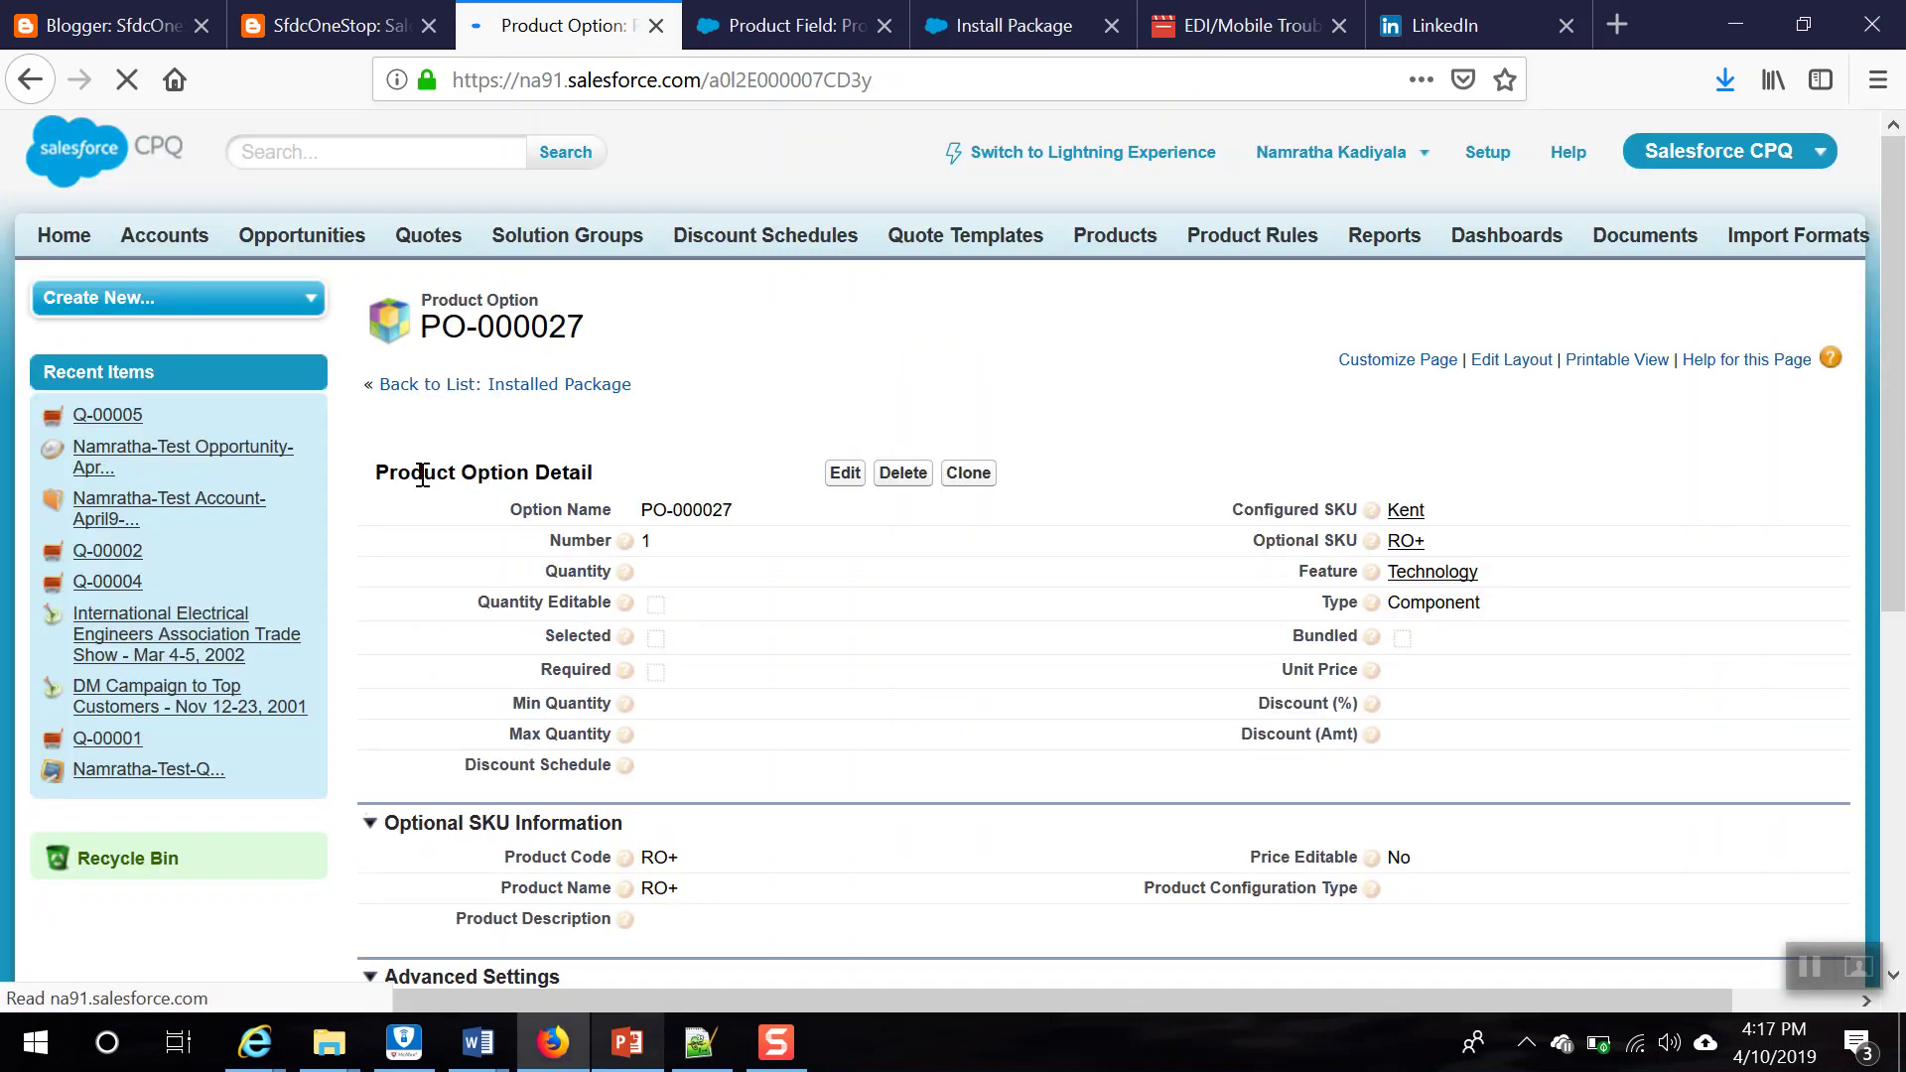
Step: Return to the Kent product record and open the full list of its product options
scroll(447, 688, "down", 5)
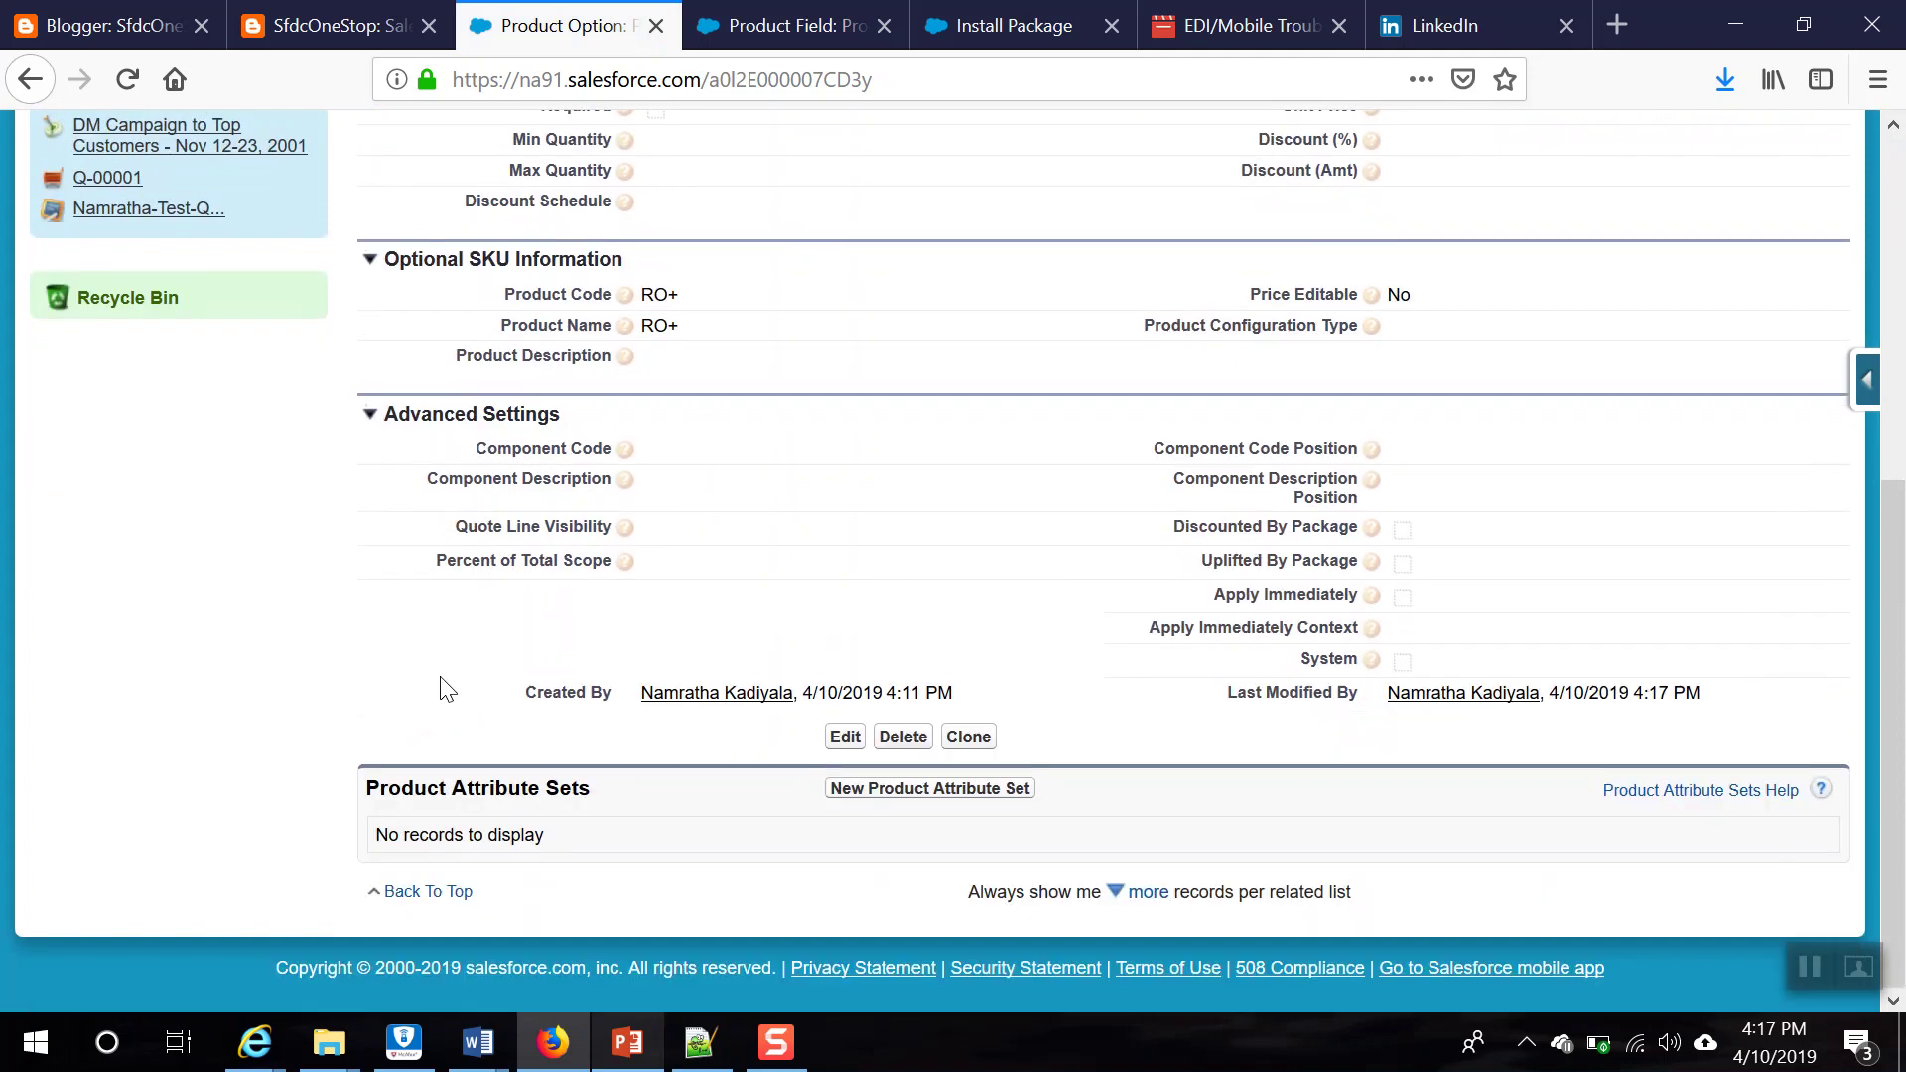
scroll(447, 688, "up", 5)
left_click(22, 83)
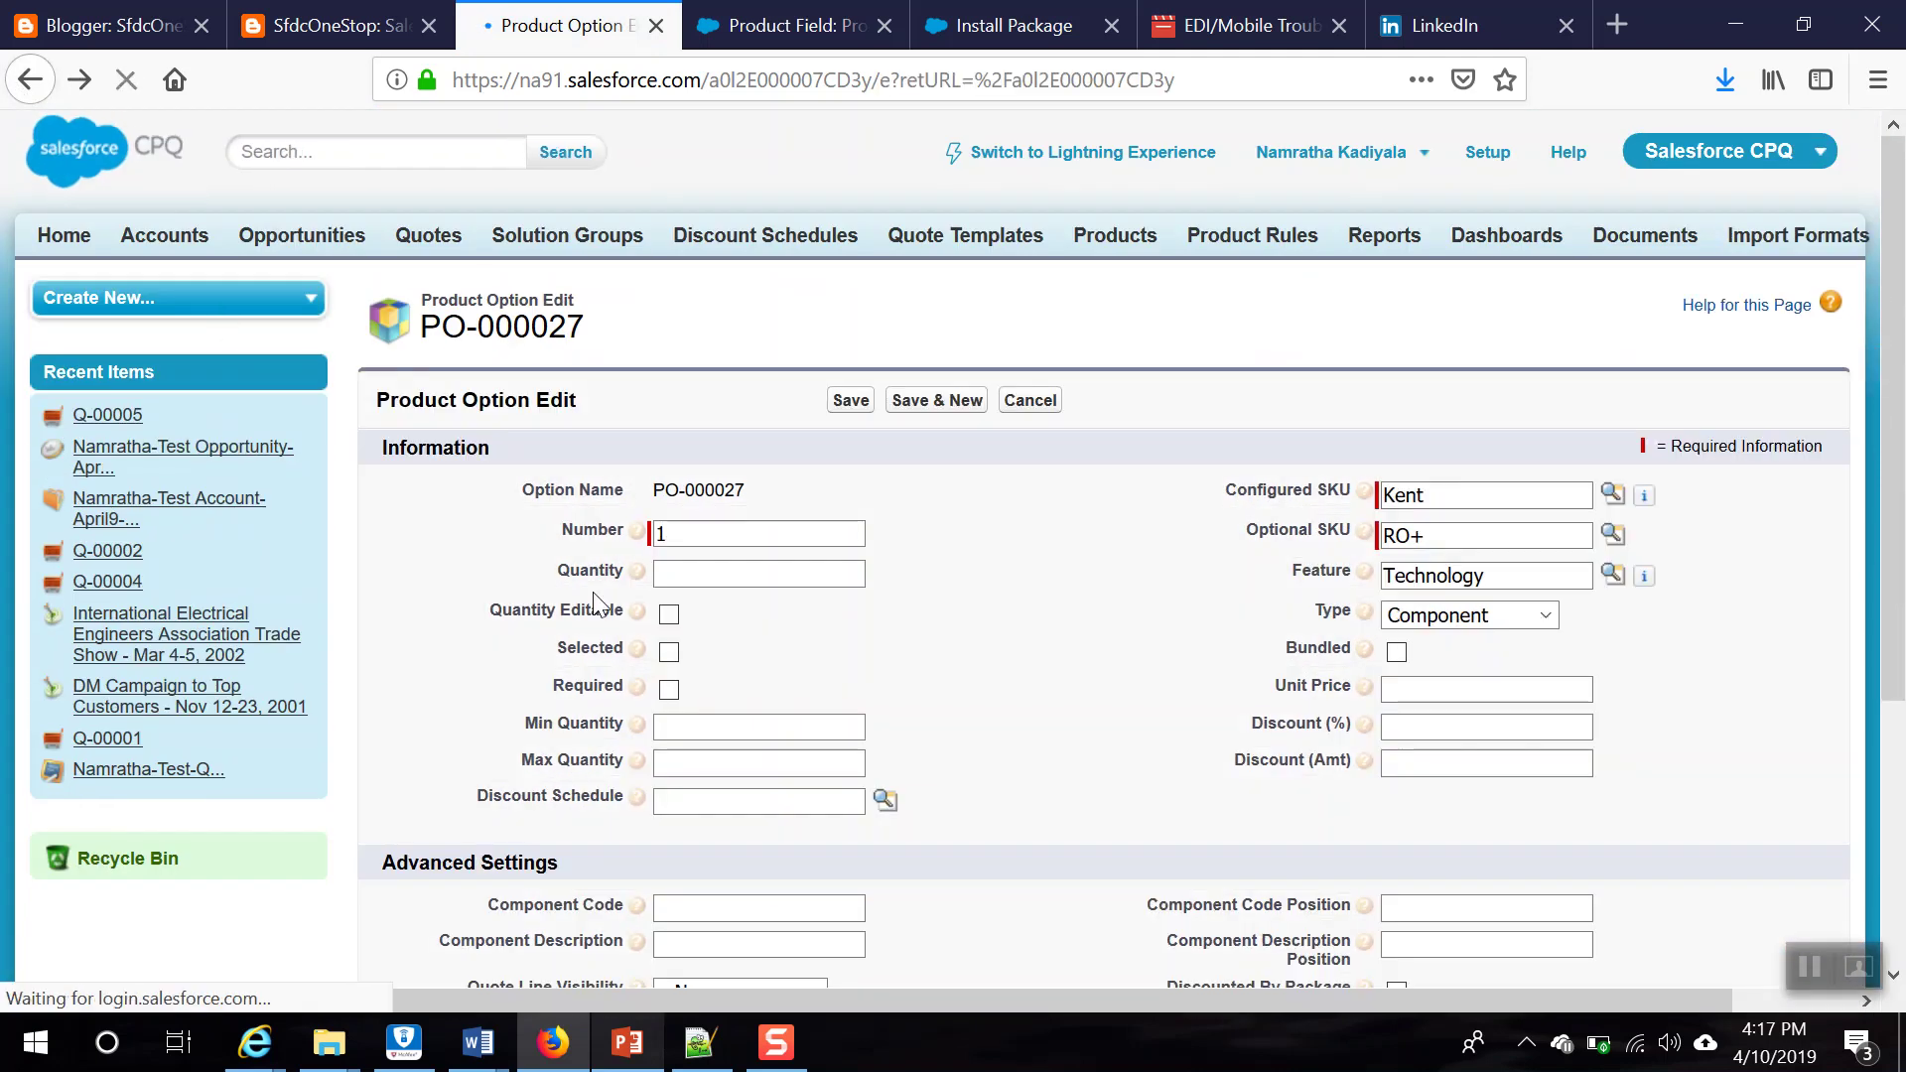
left_click(32, 85)
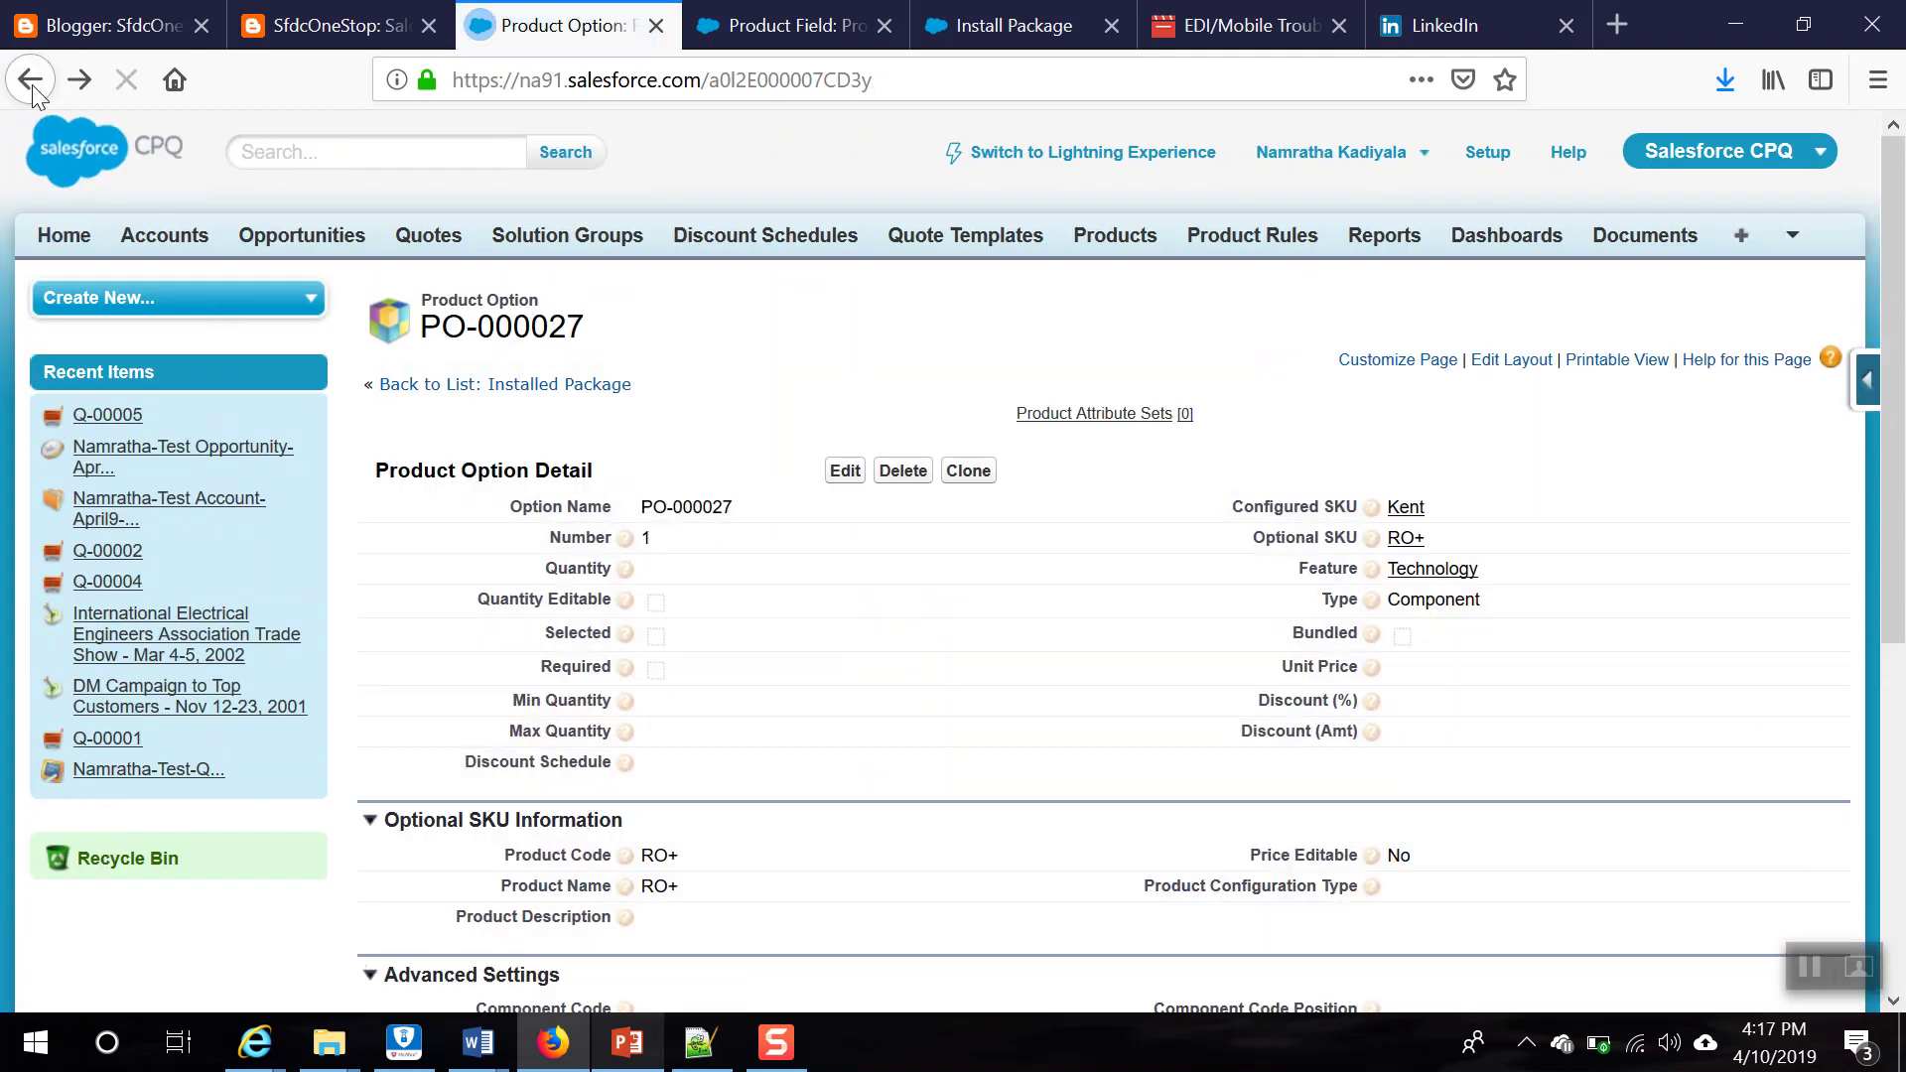
left_click(1139, 248)
scroll(490, 795, "down", 6)
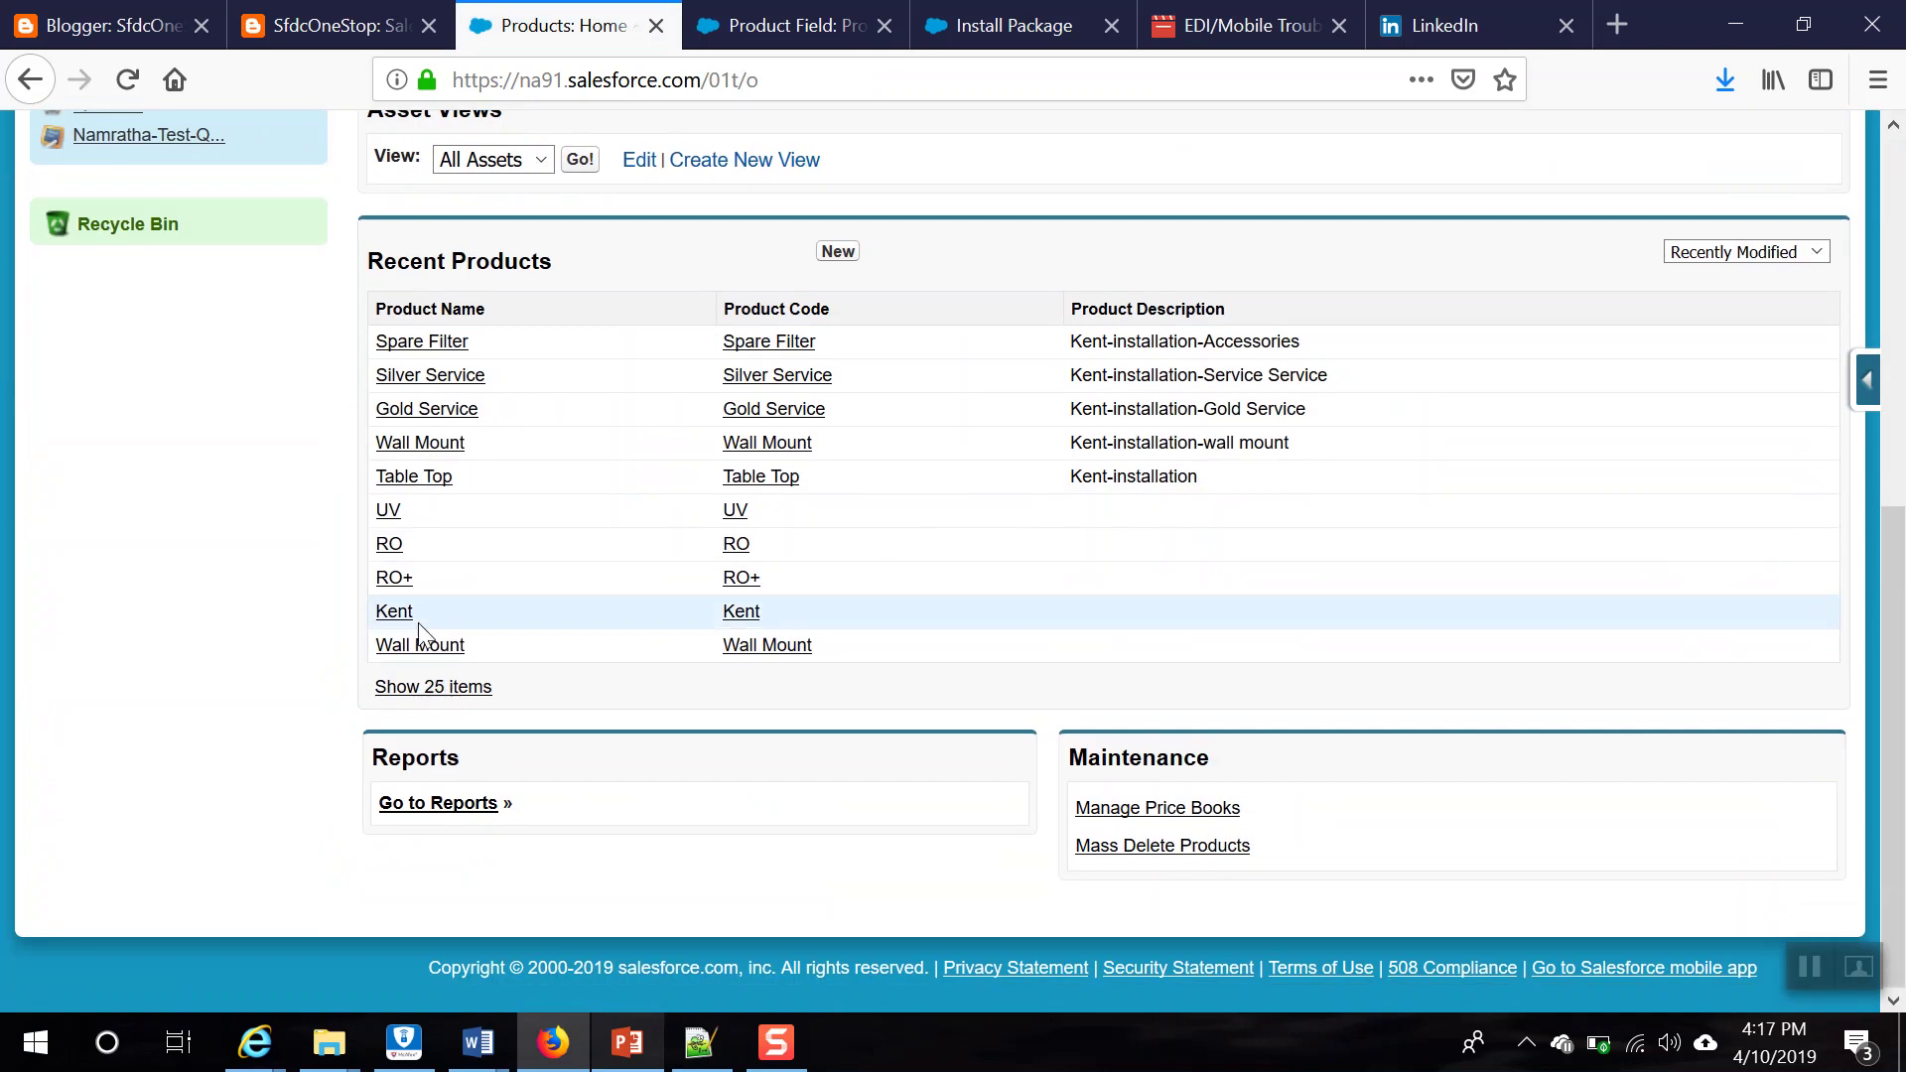
left_click(396, 613)
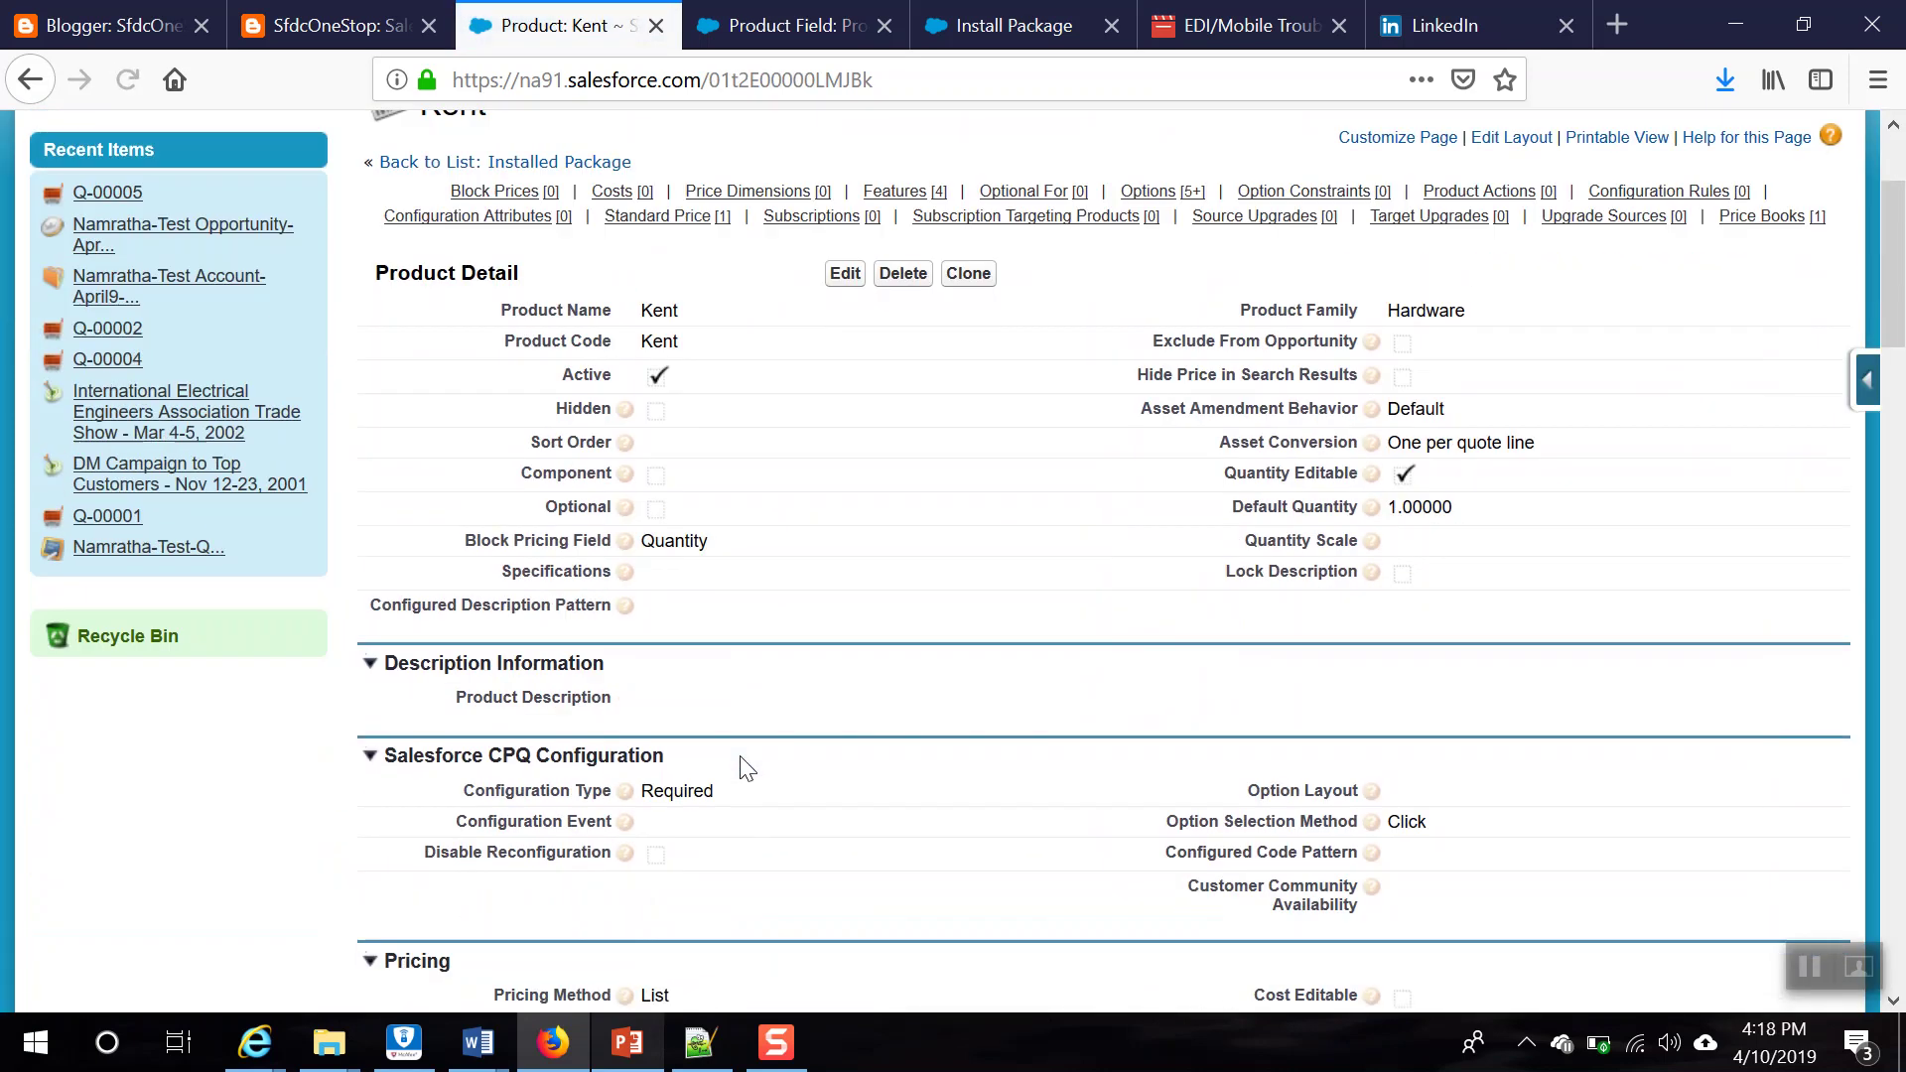
scroll(747, 769, "down", 20)
scroll(647, 874, "down", 5)
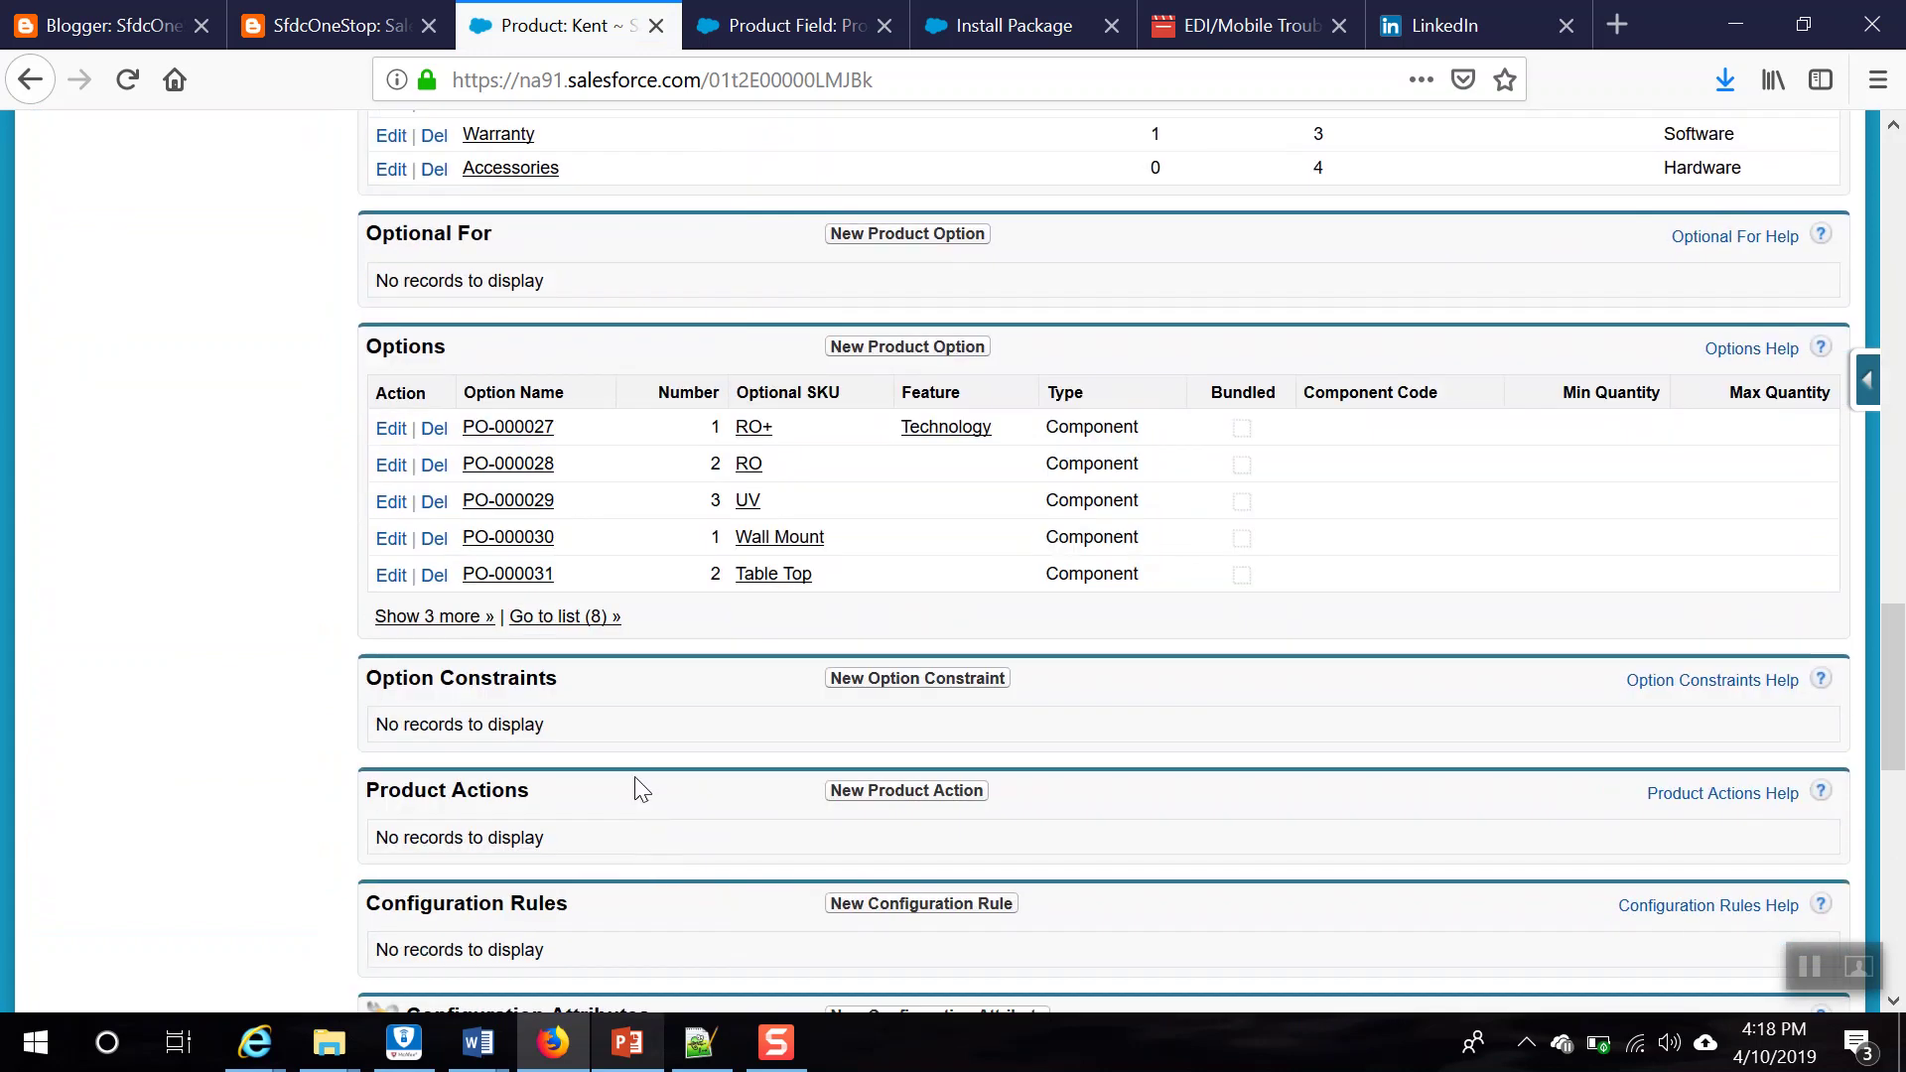
left_click(588, 617)
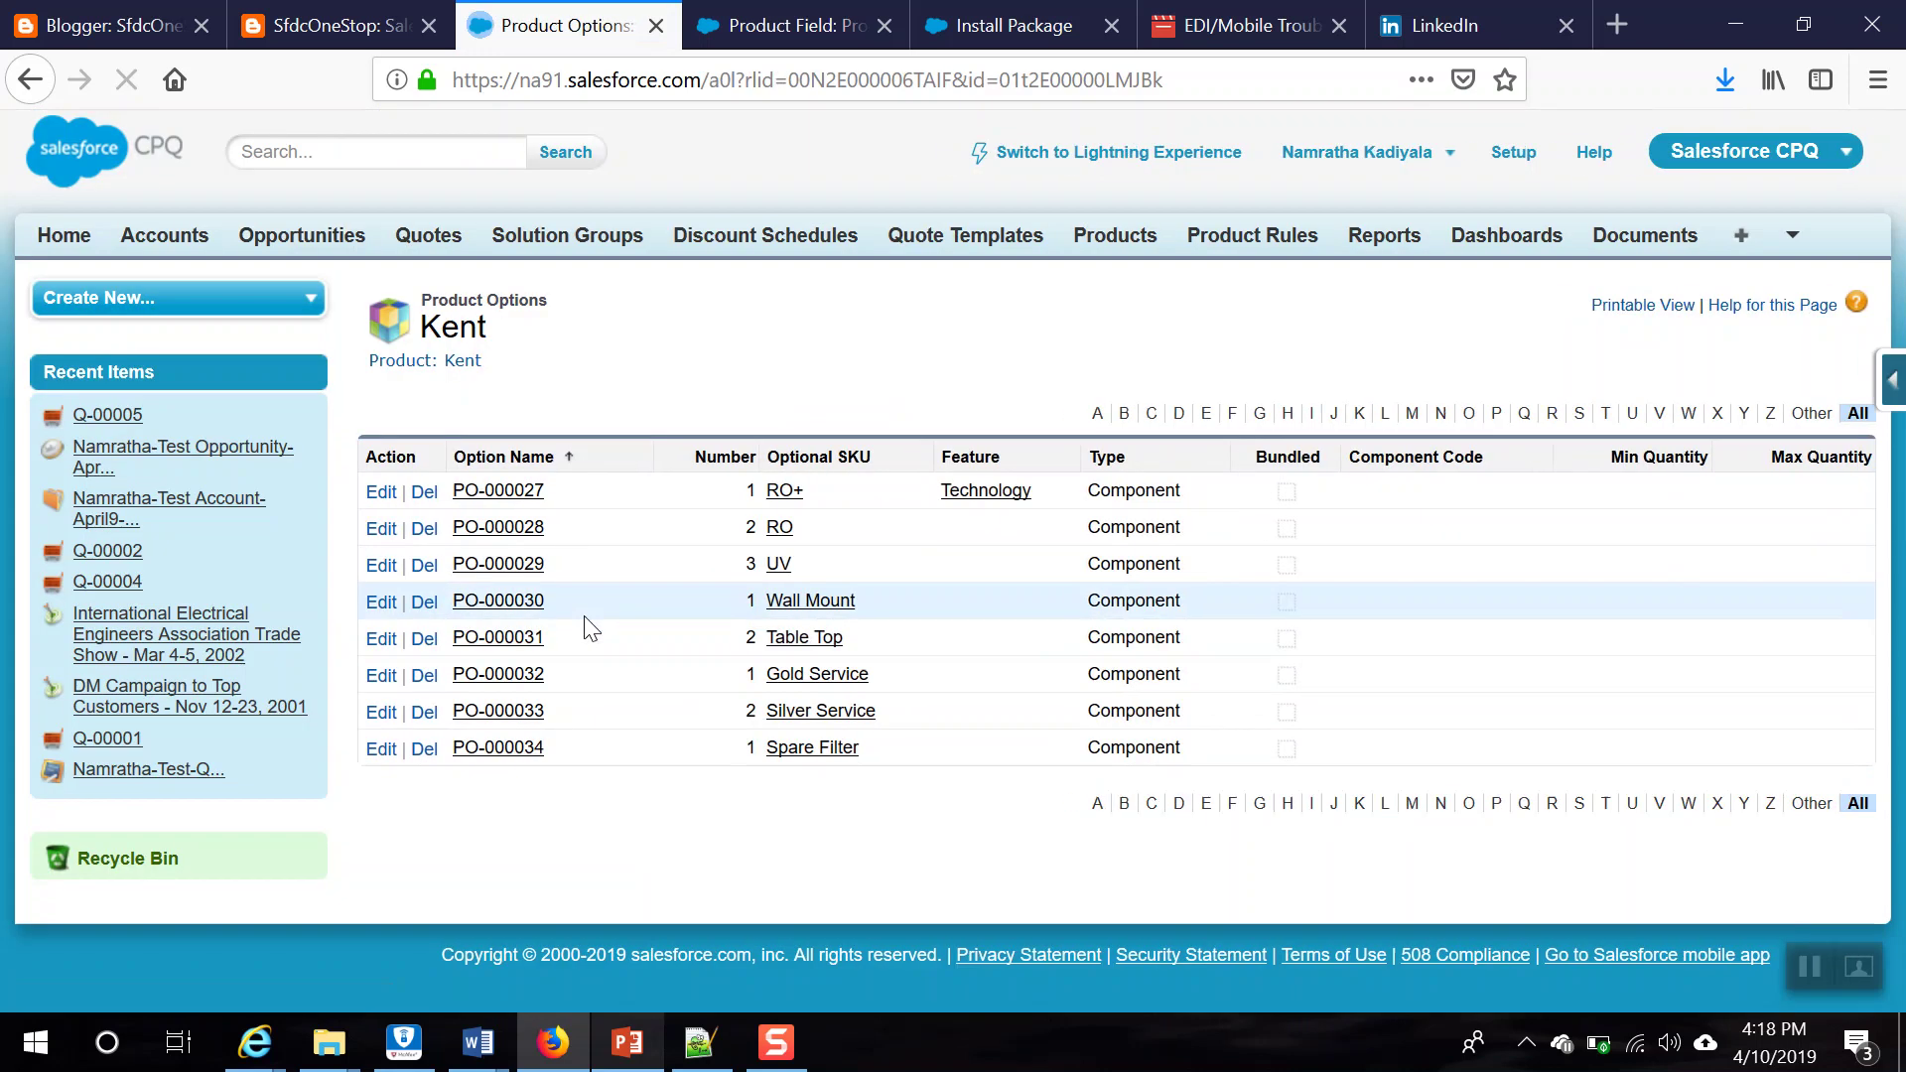
Step: Open the seven Kent product options from RO to Spare Filter, each in its own browser tab
left_click(503, 529, "ctrl")
left_click(506, 567, "ctrl")
left_click(506, 601, "ctrl")
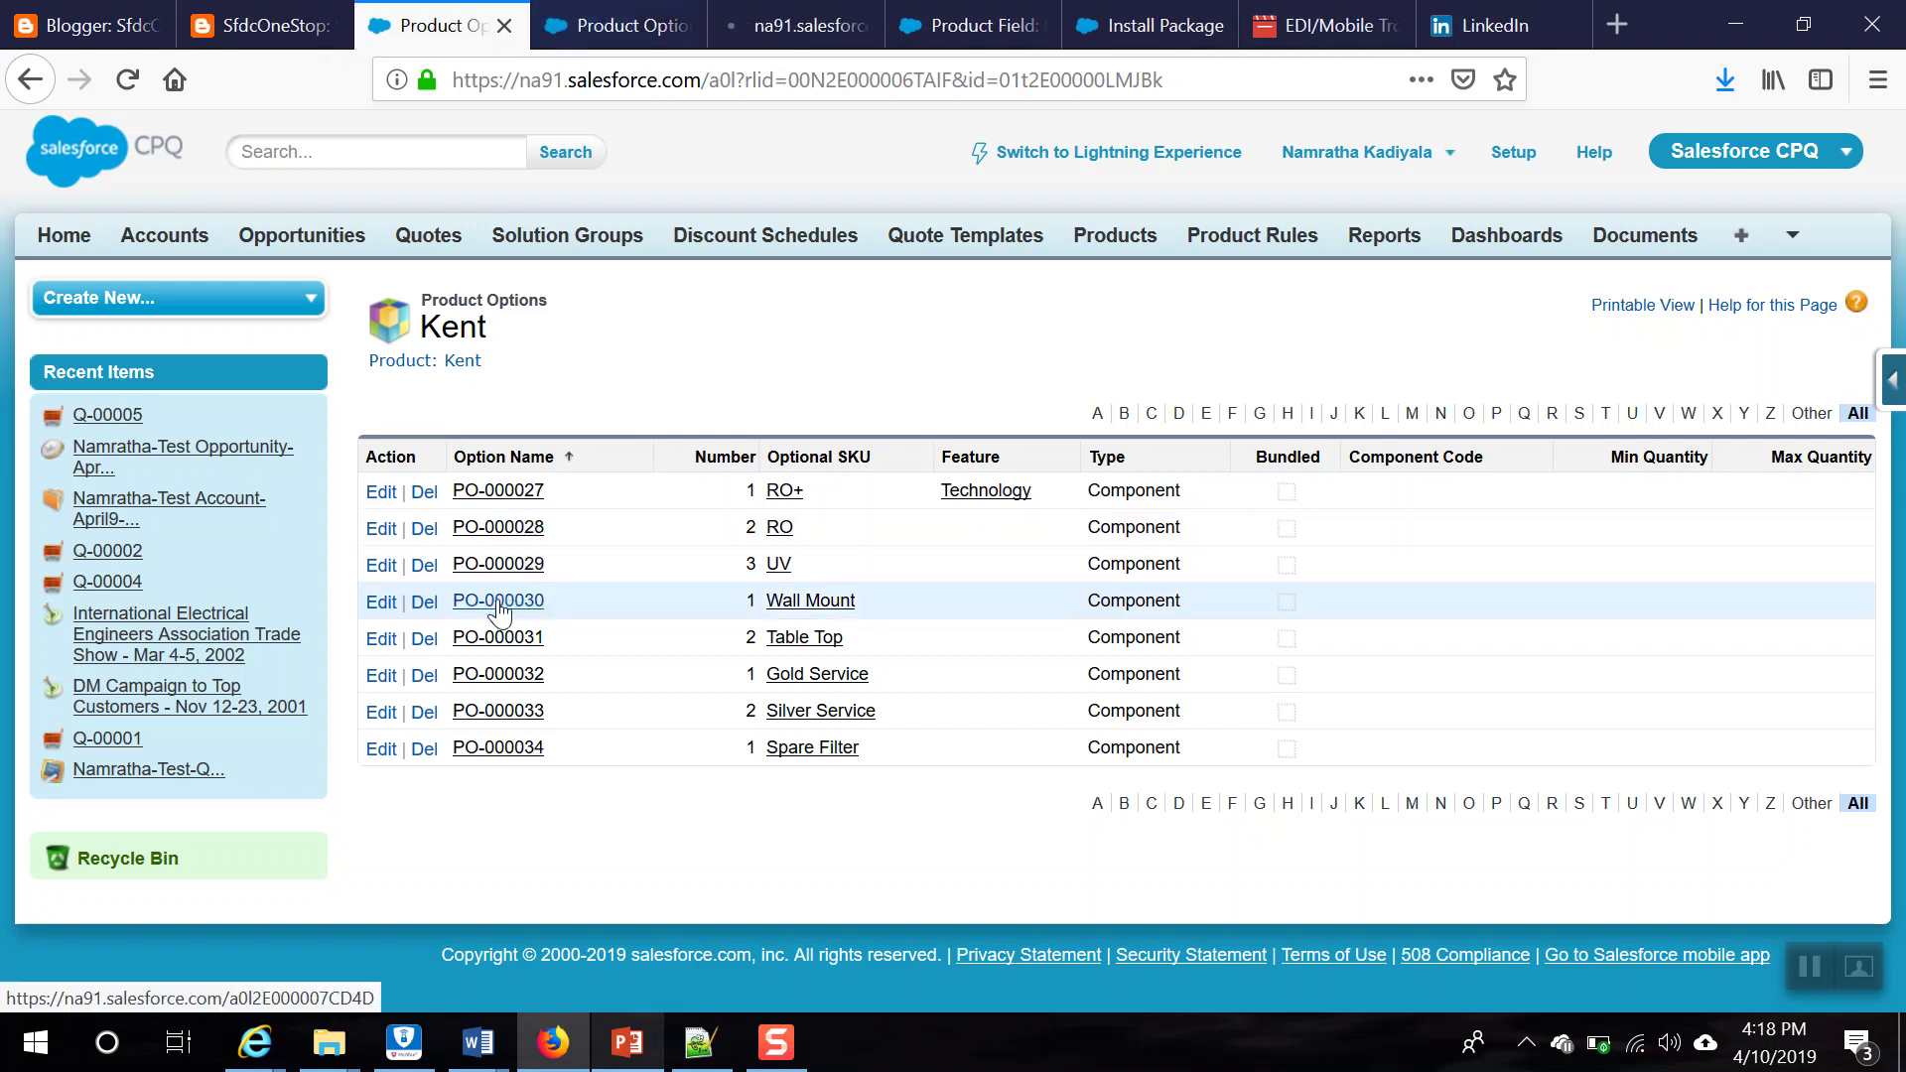
left_click(503, 638, "ctrl")
left_click(497, 675, "ctrl")
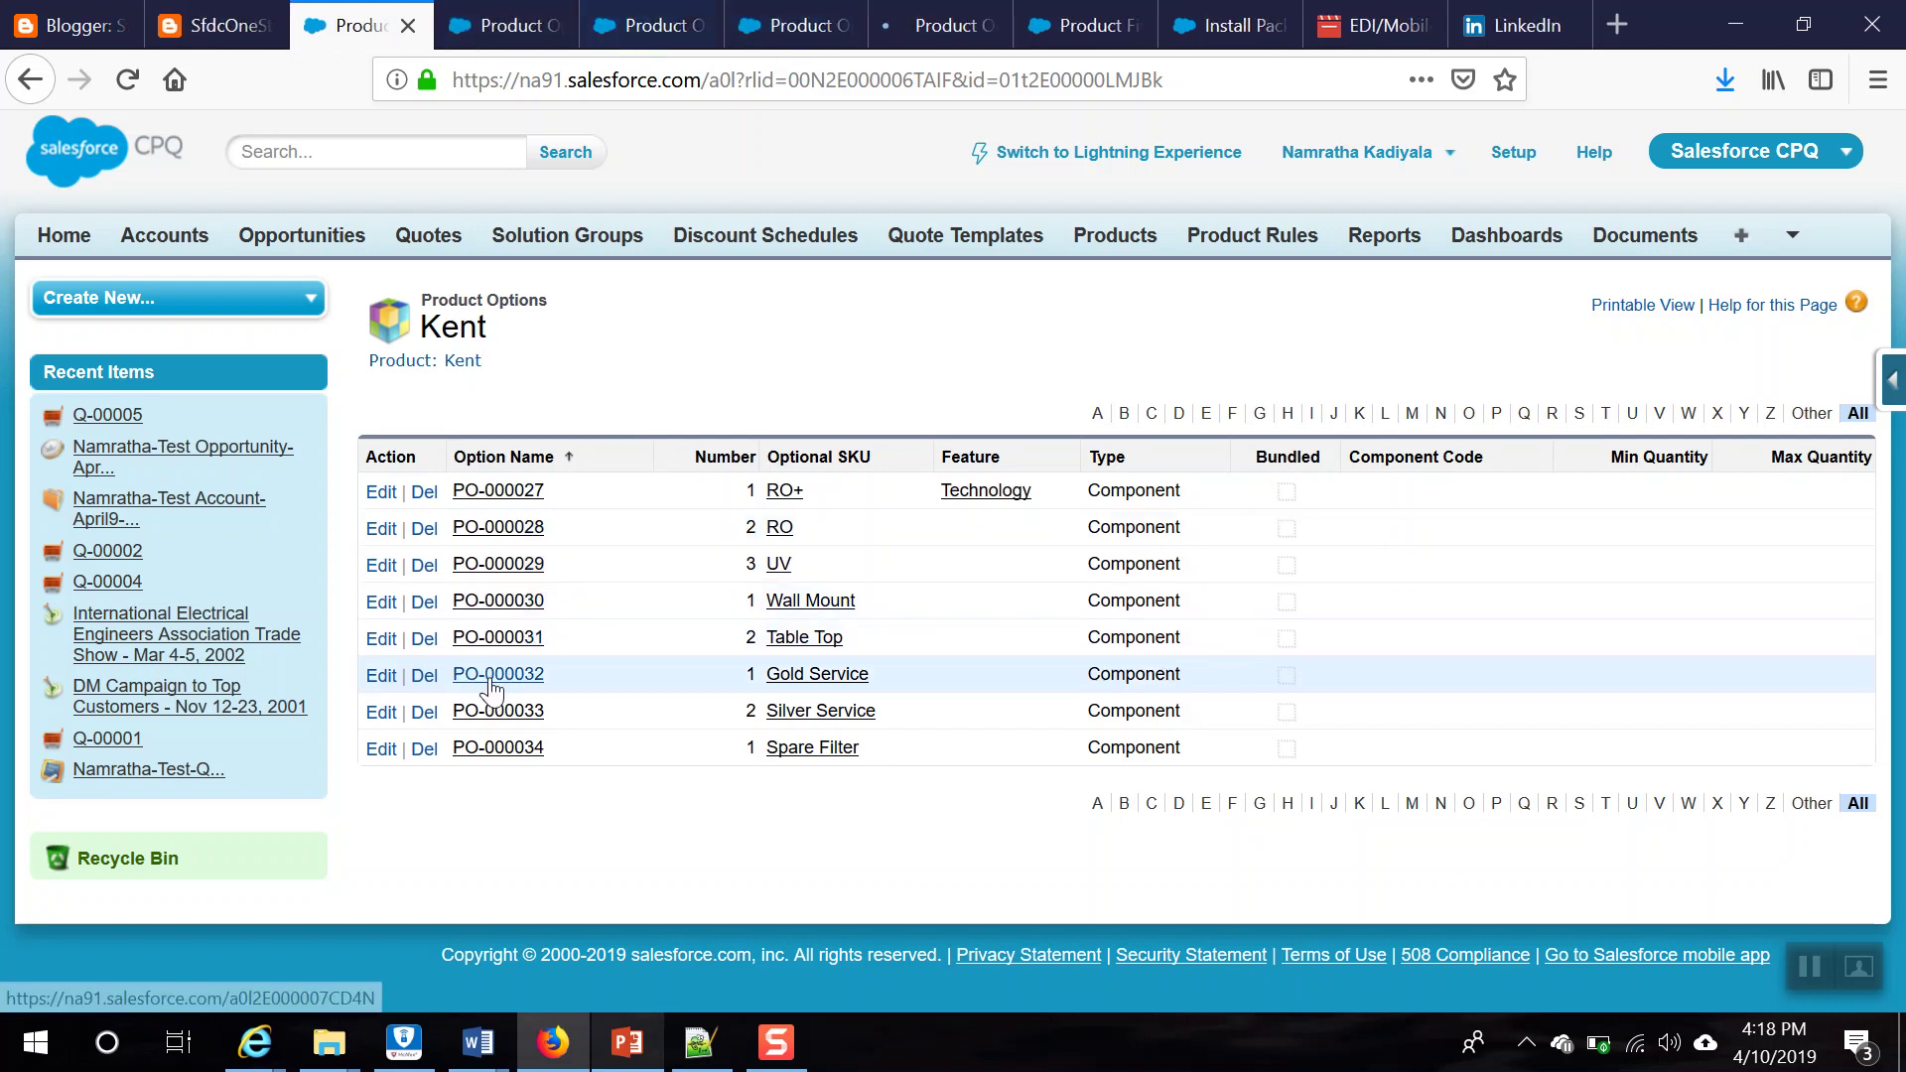
left_click(489, 713, "ctrl")
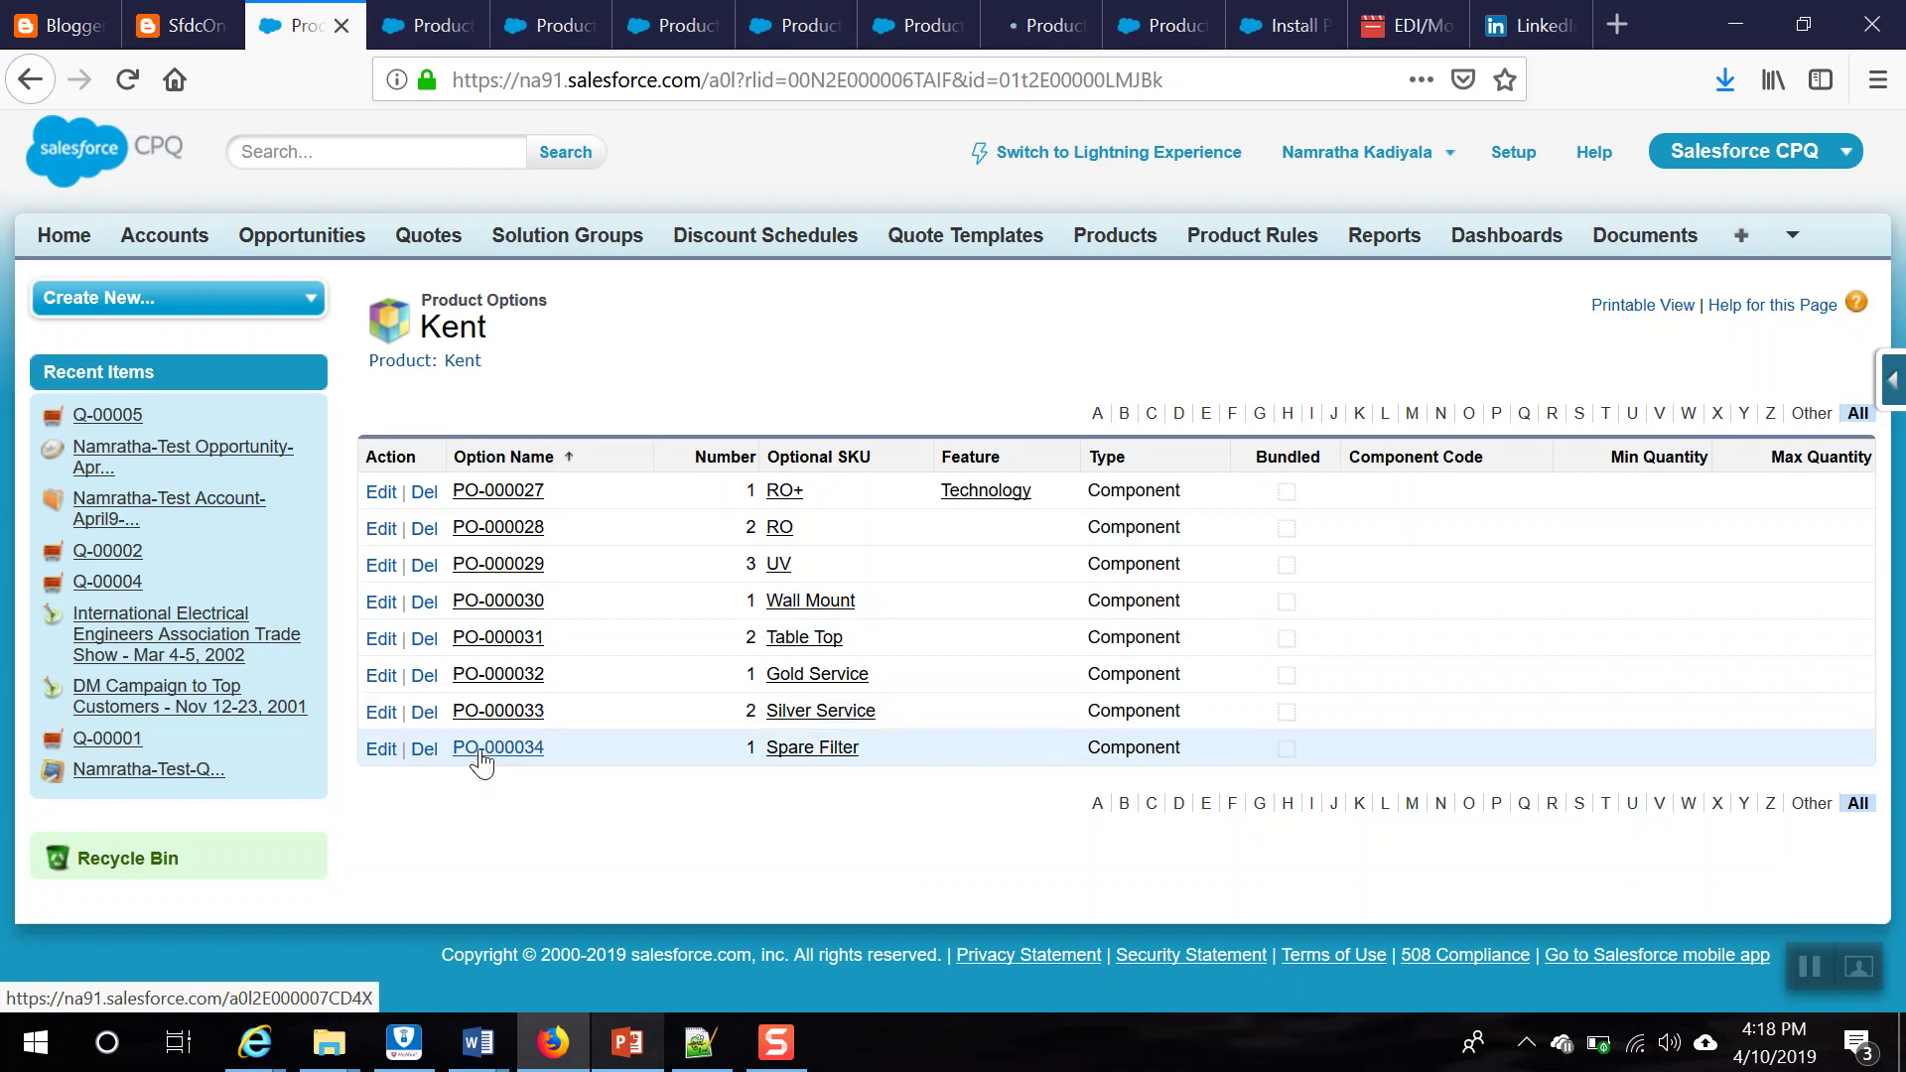
left_click(485, 751, "ctrl")
Step: Put each of the seven opened product option records, RO to Spare Filter, into edit mode
left_click(413, 33)
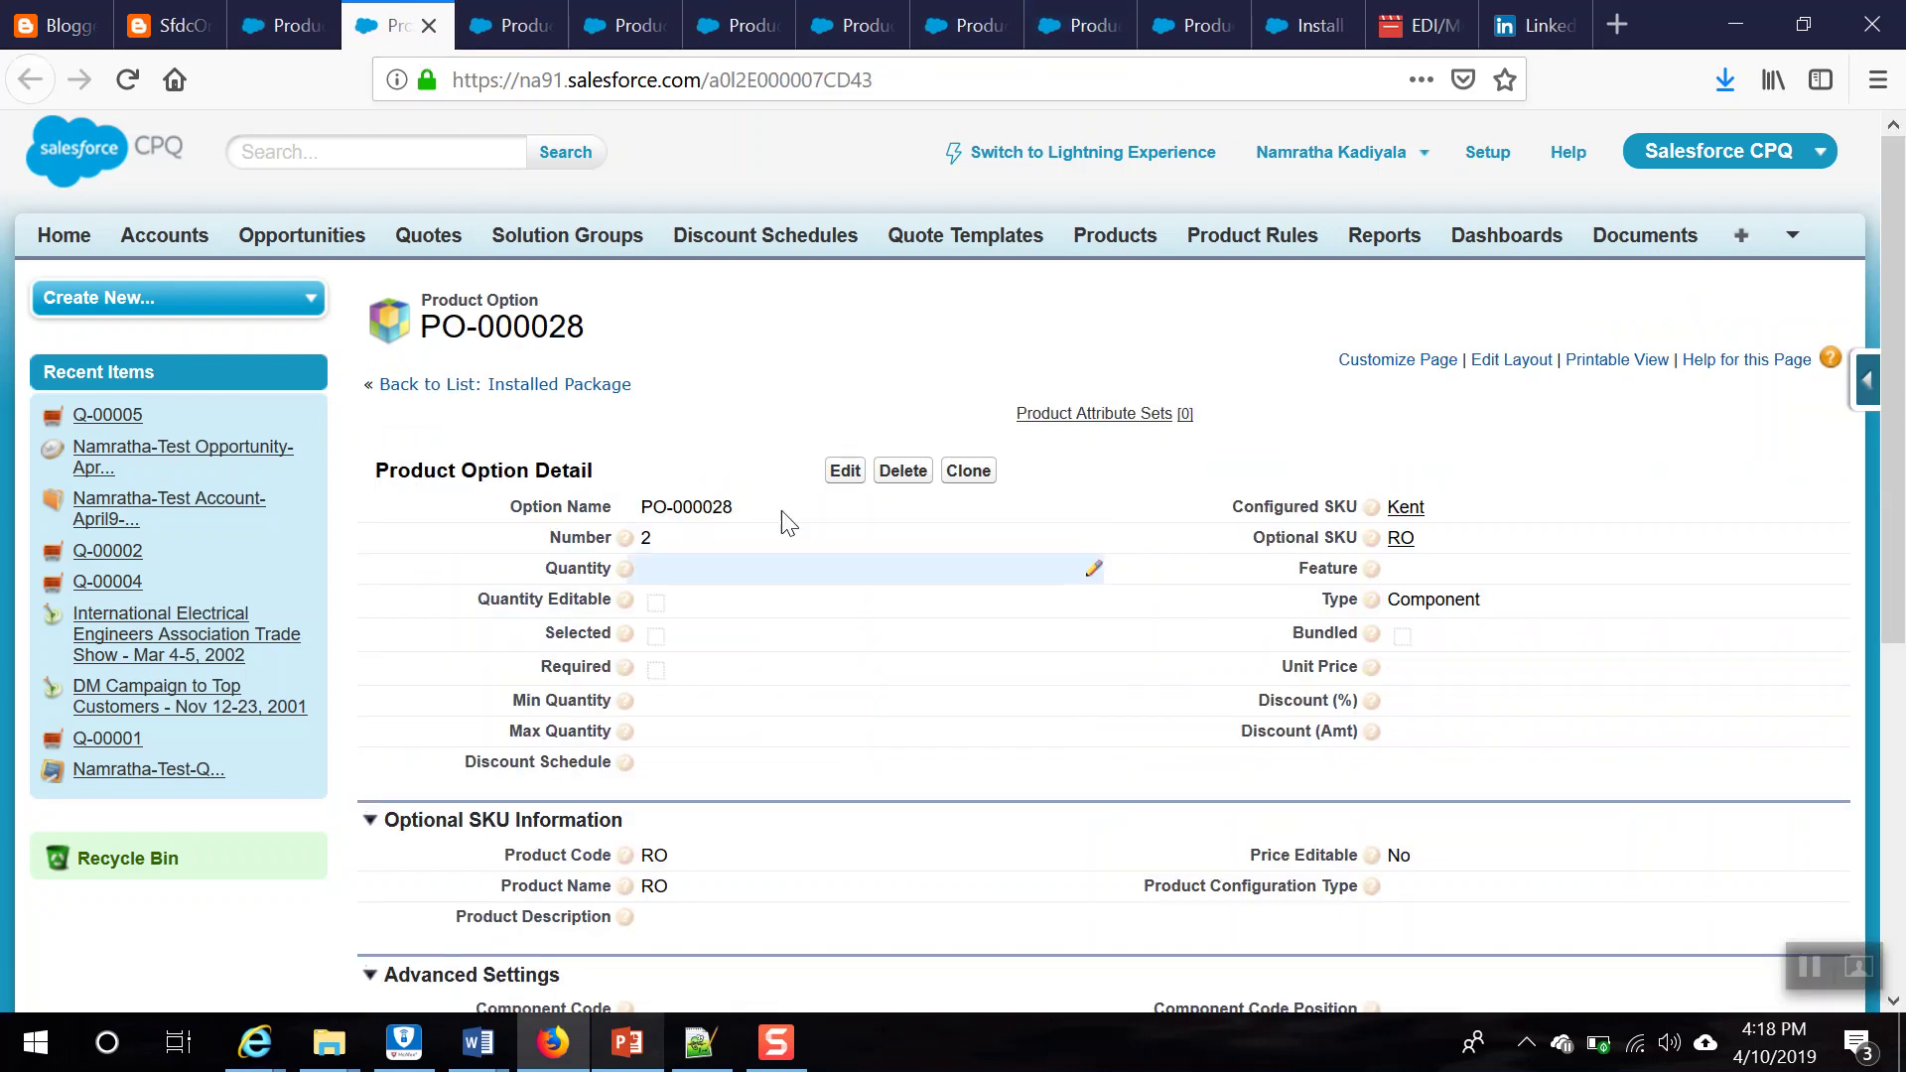
key("ctrl+Tab")
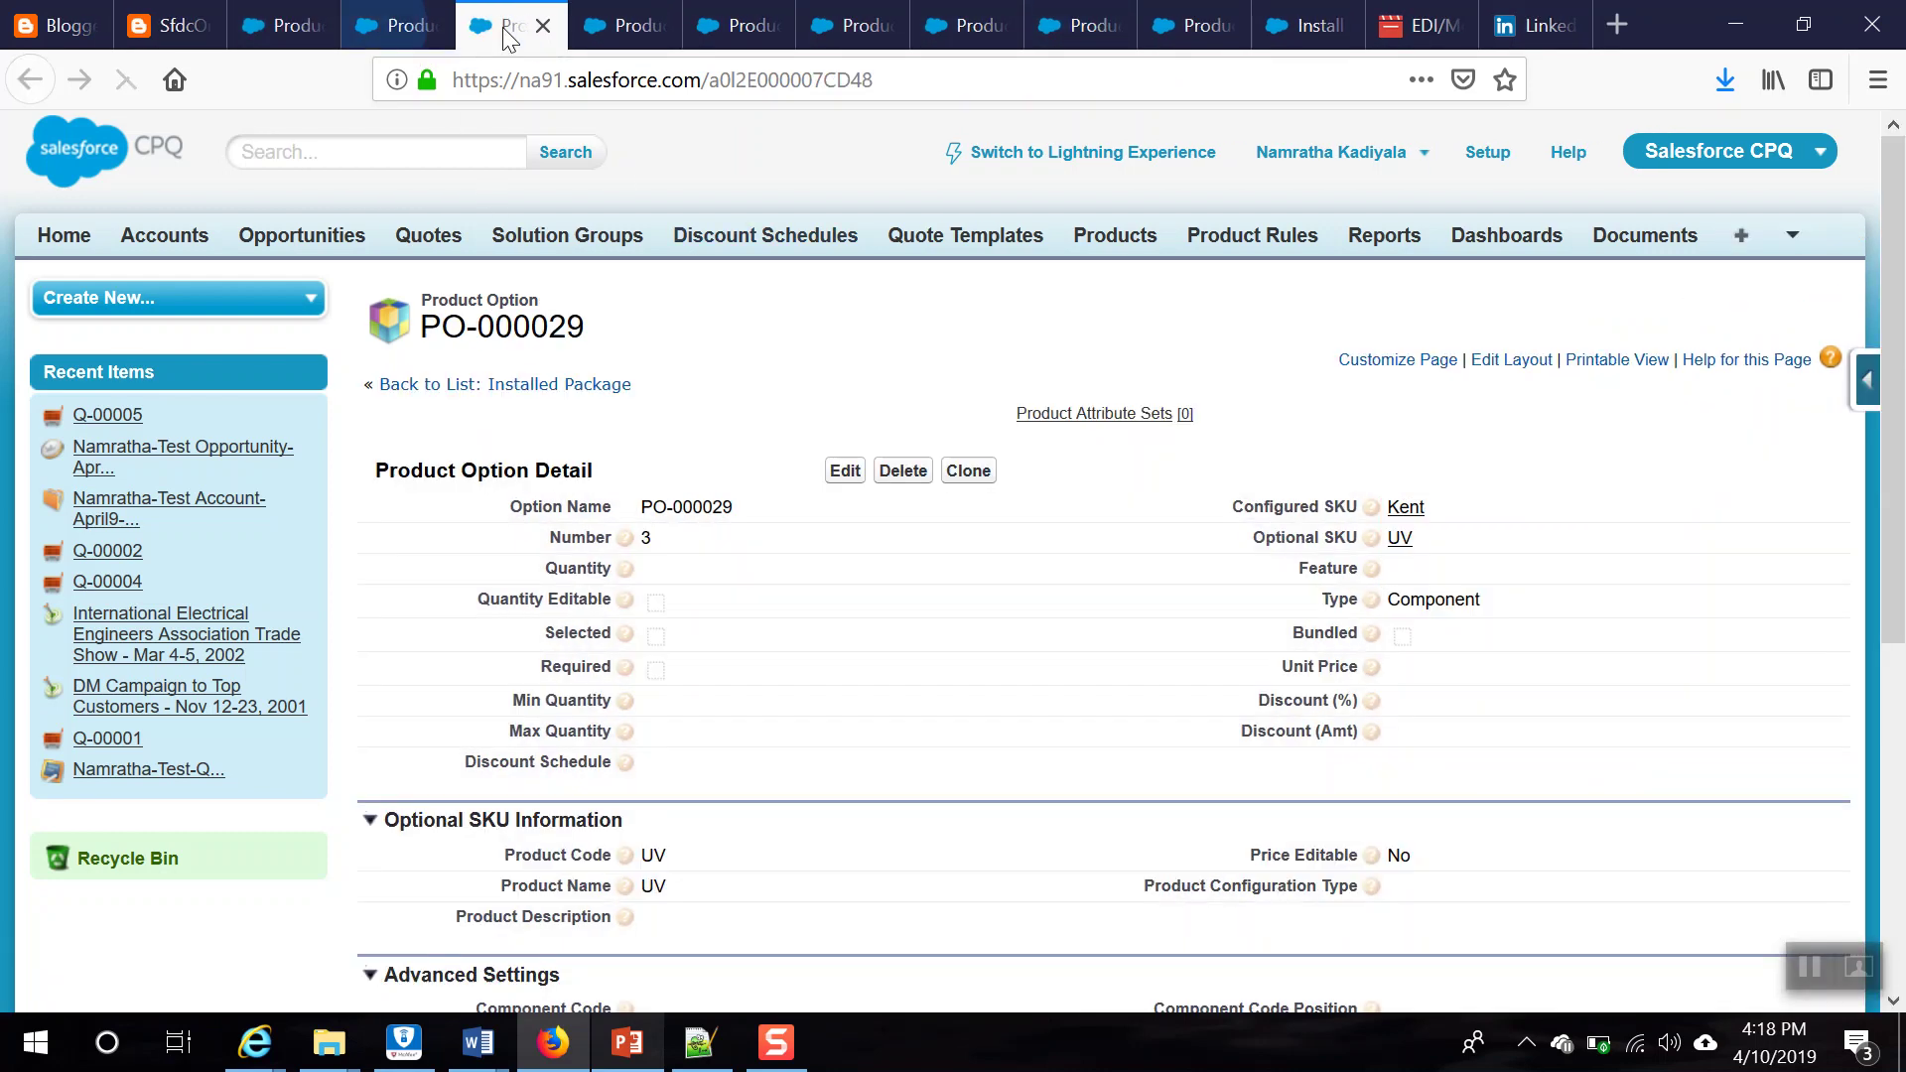
left_click(626, 35)
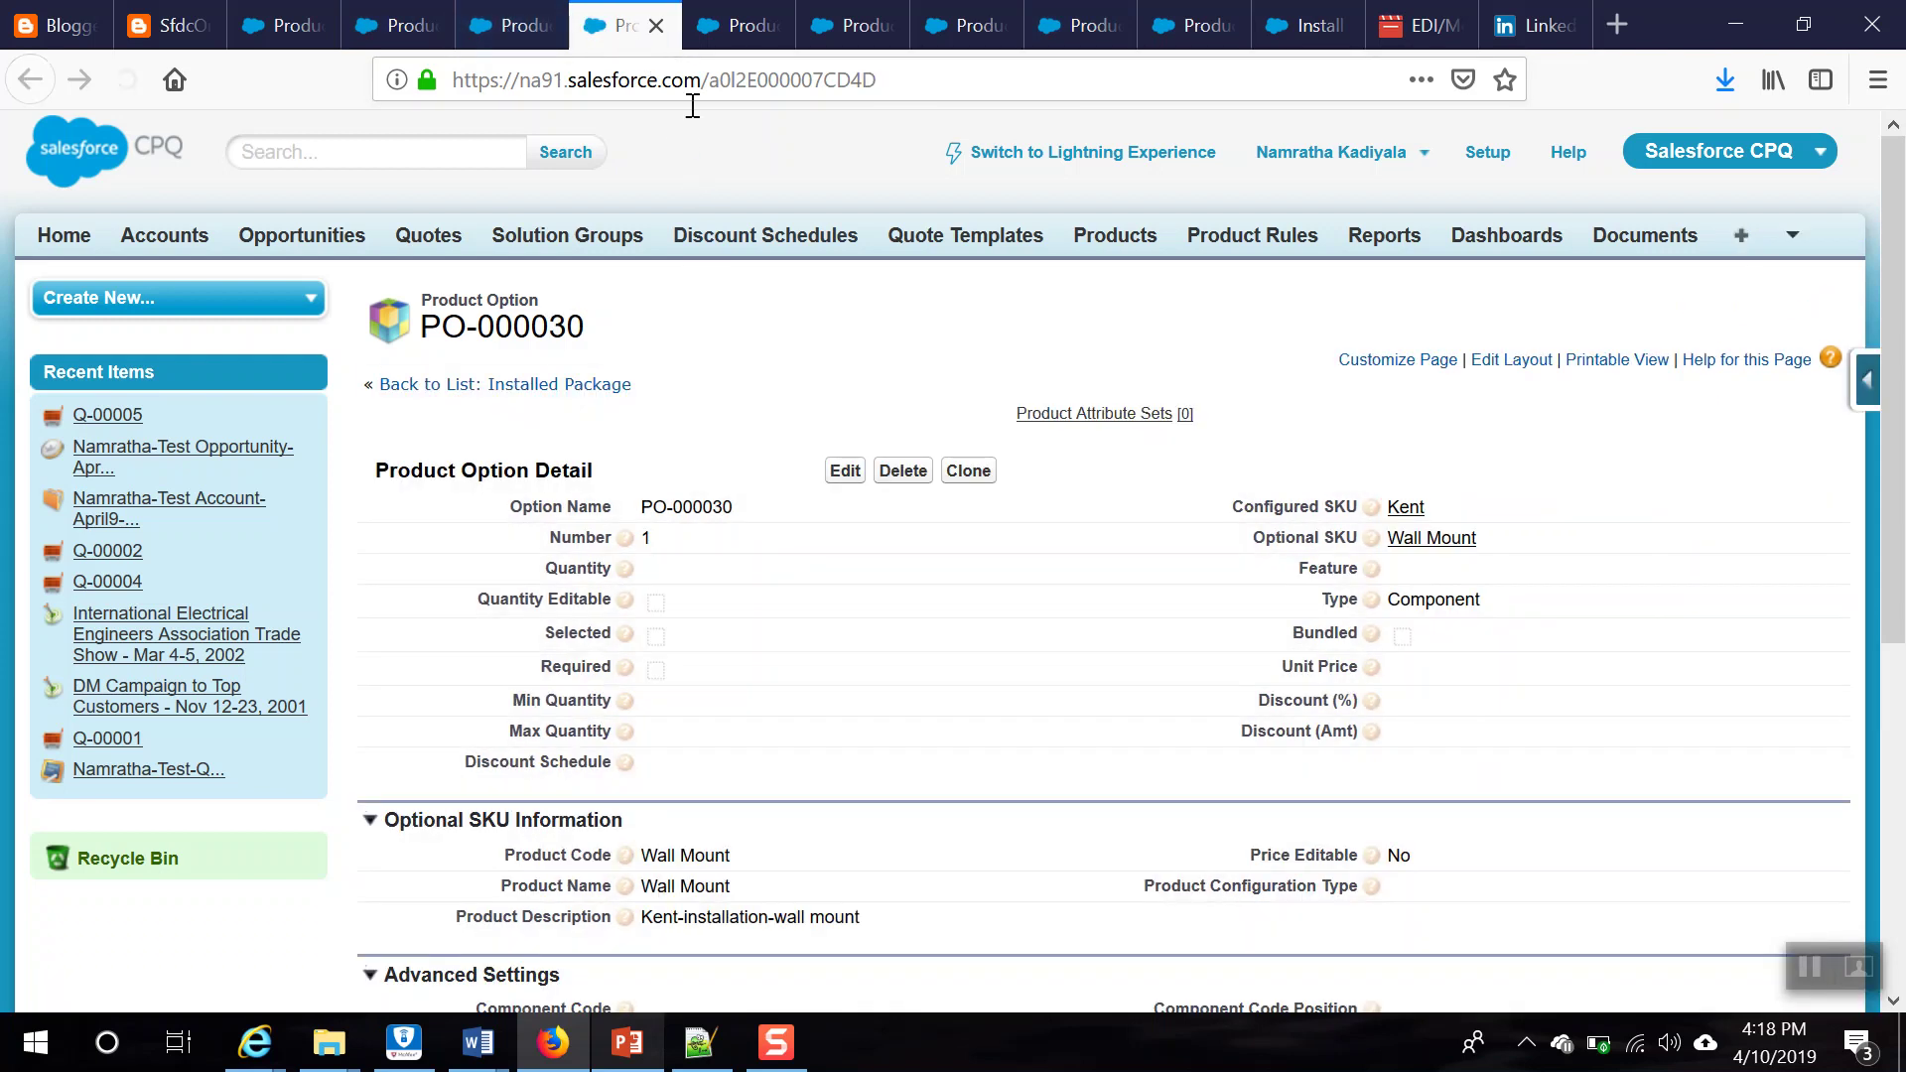
key("ctrl+Tab")
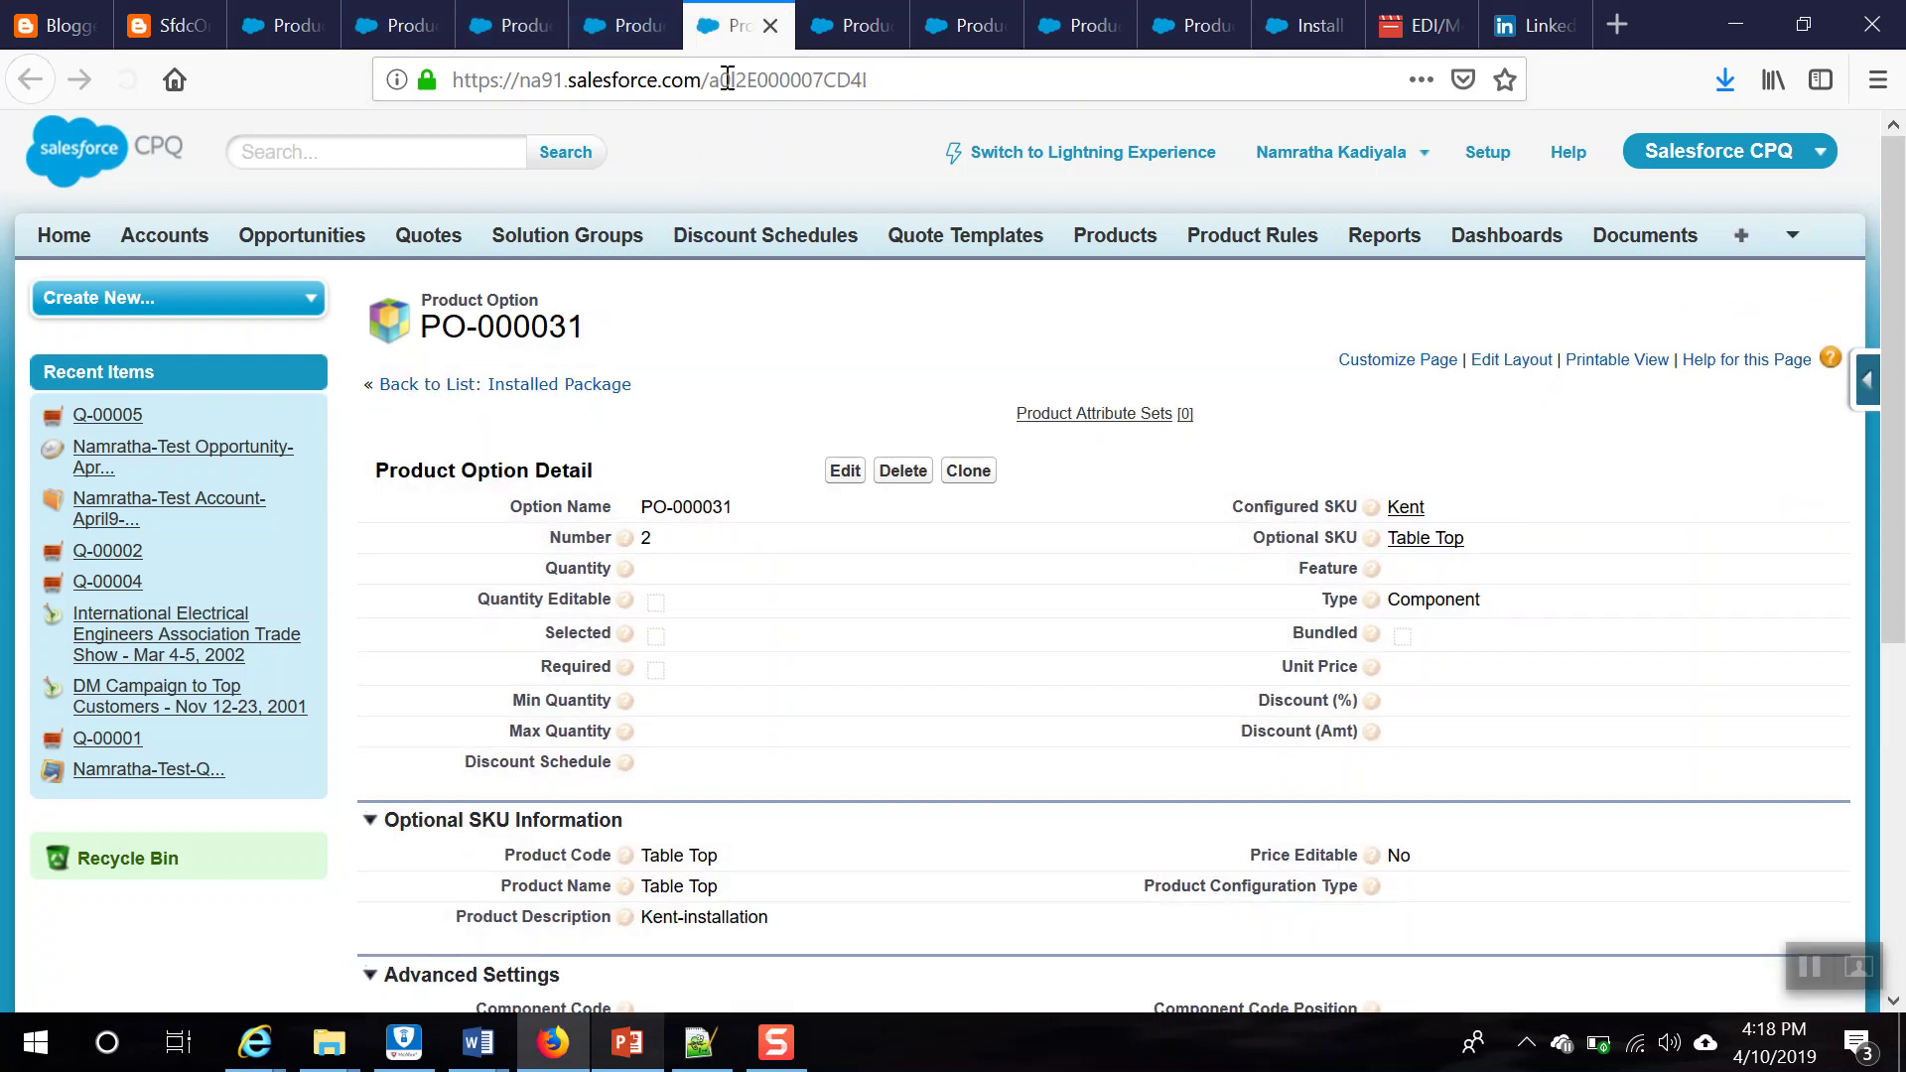
left_click(842, 470)
key("ctrl+Tab")
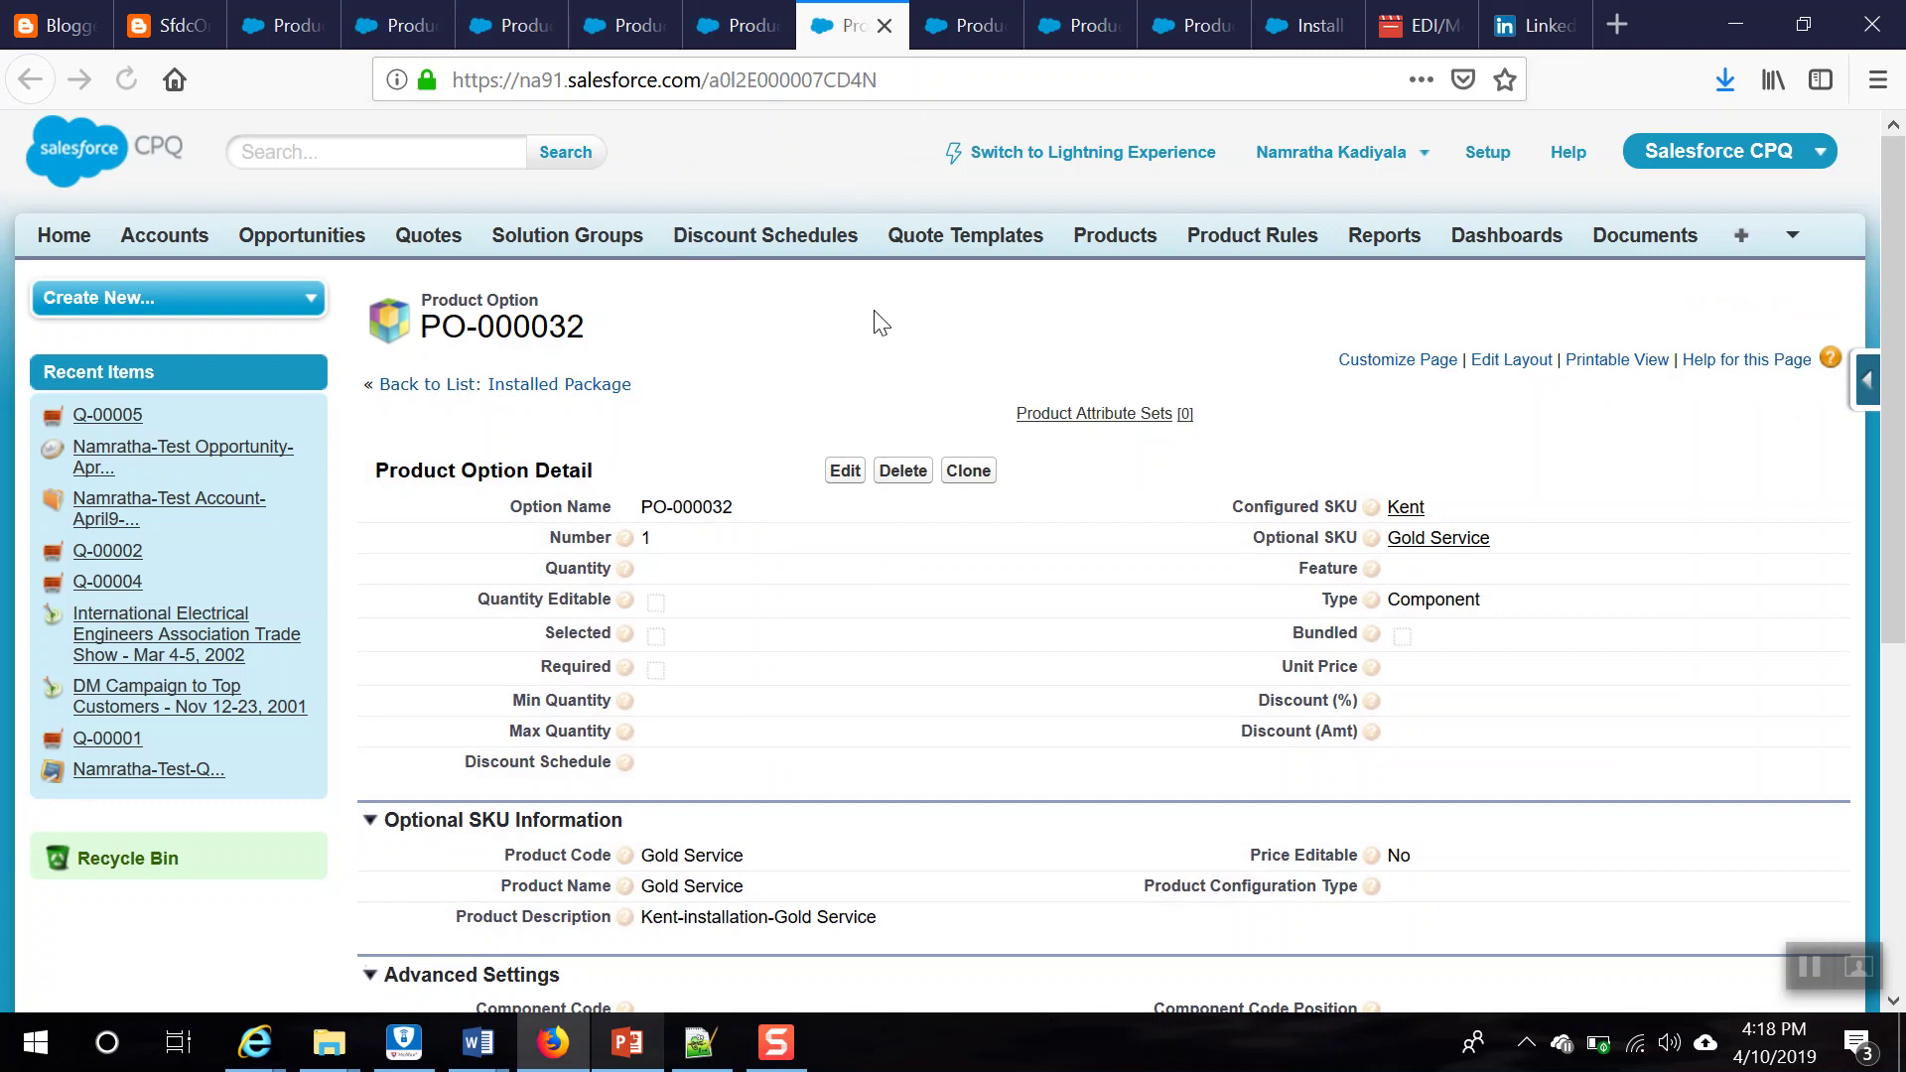
left_click(847, 474)
key("ctrl+Tab")
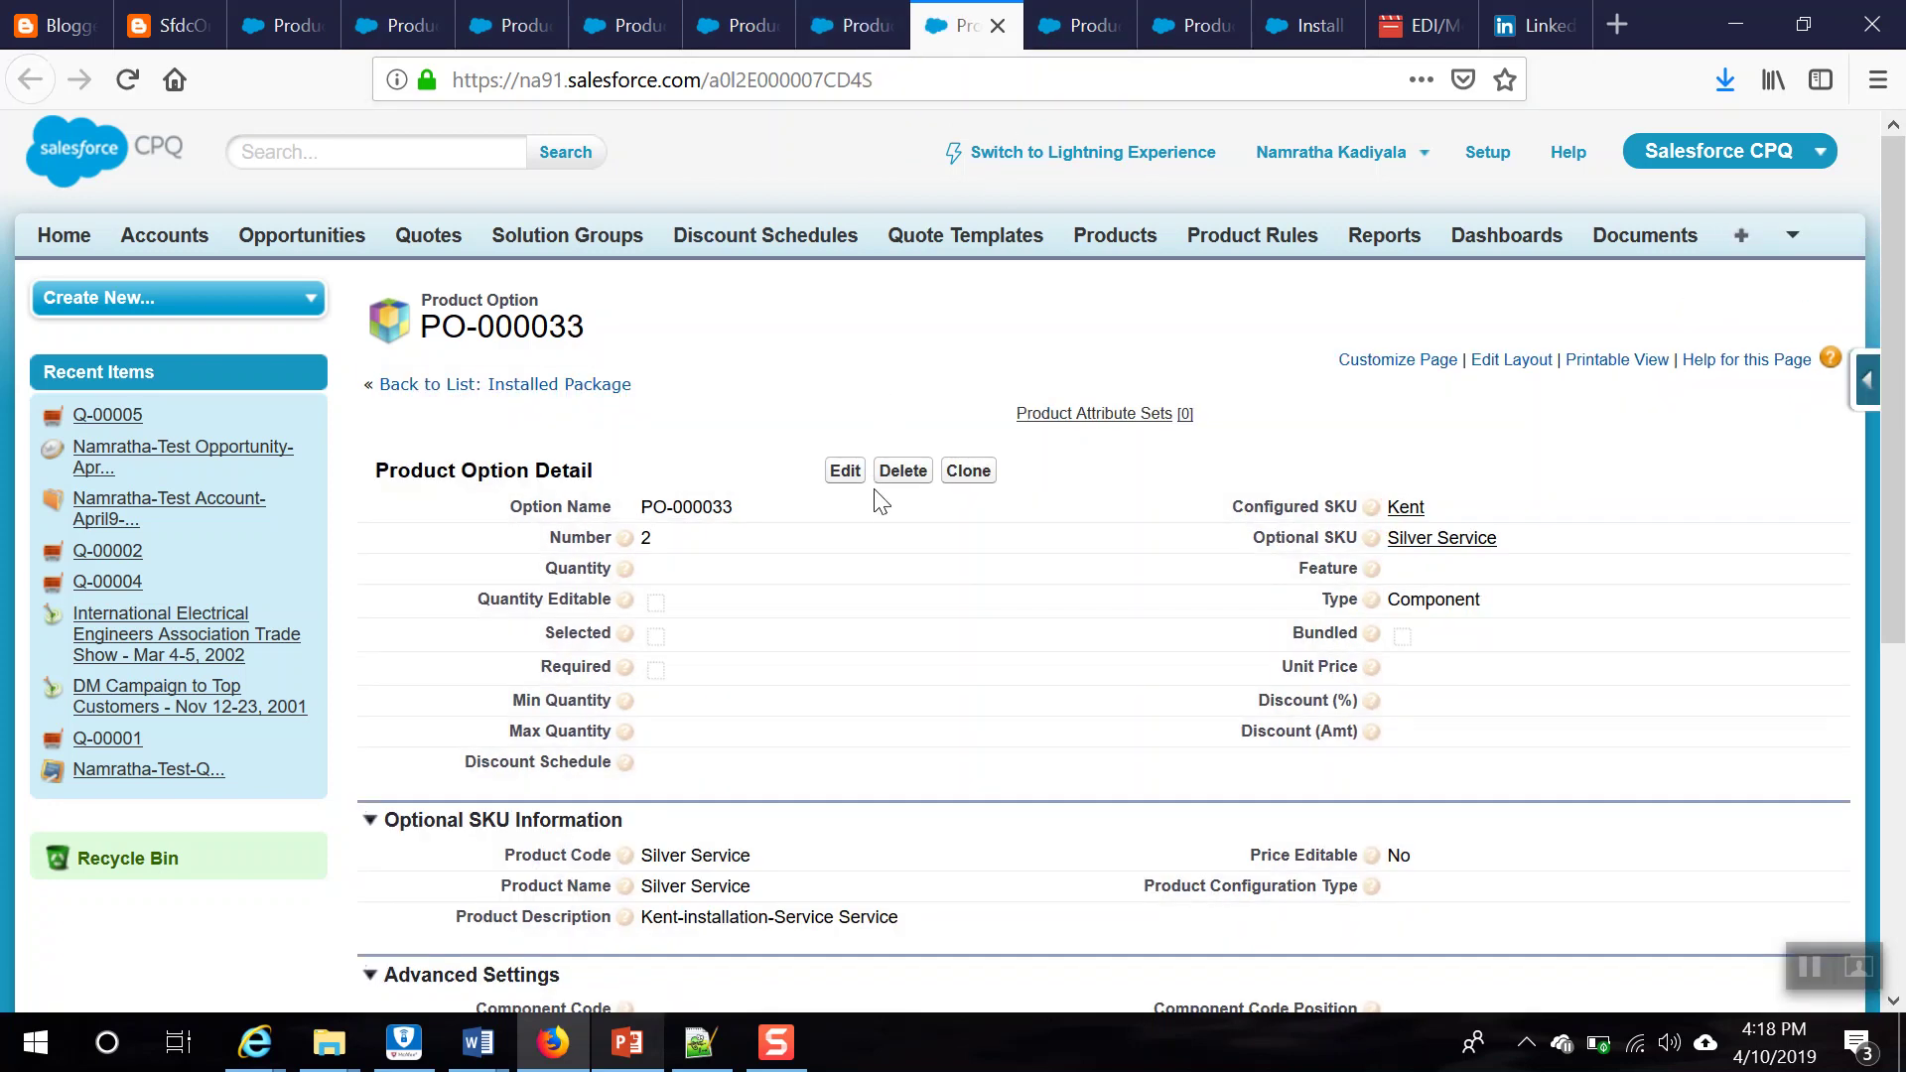
left_click(848, 476)
key("ctrl+Tab")
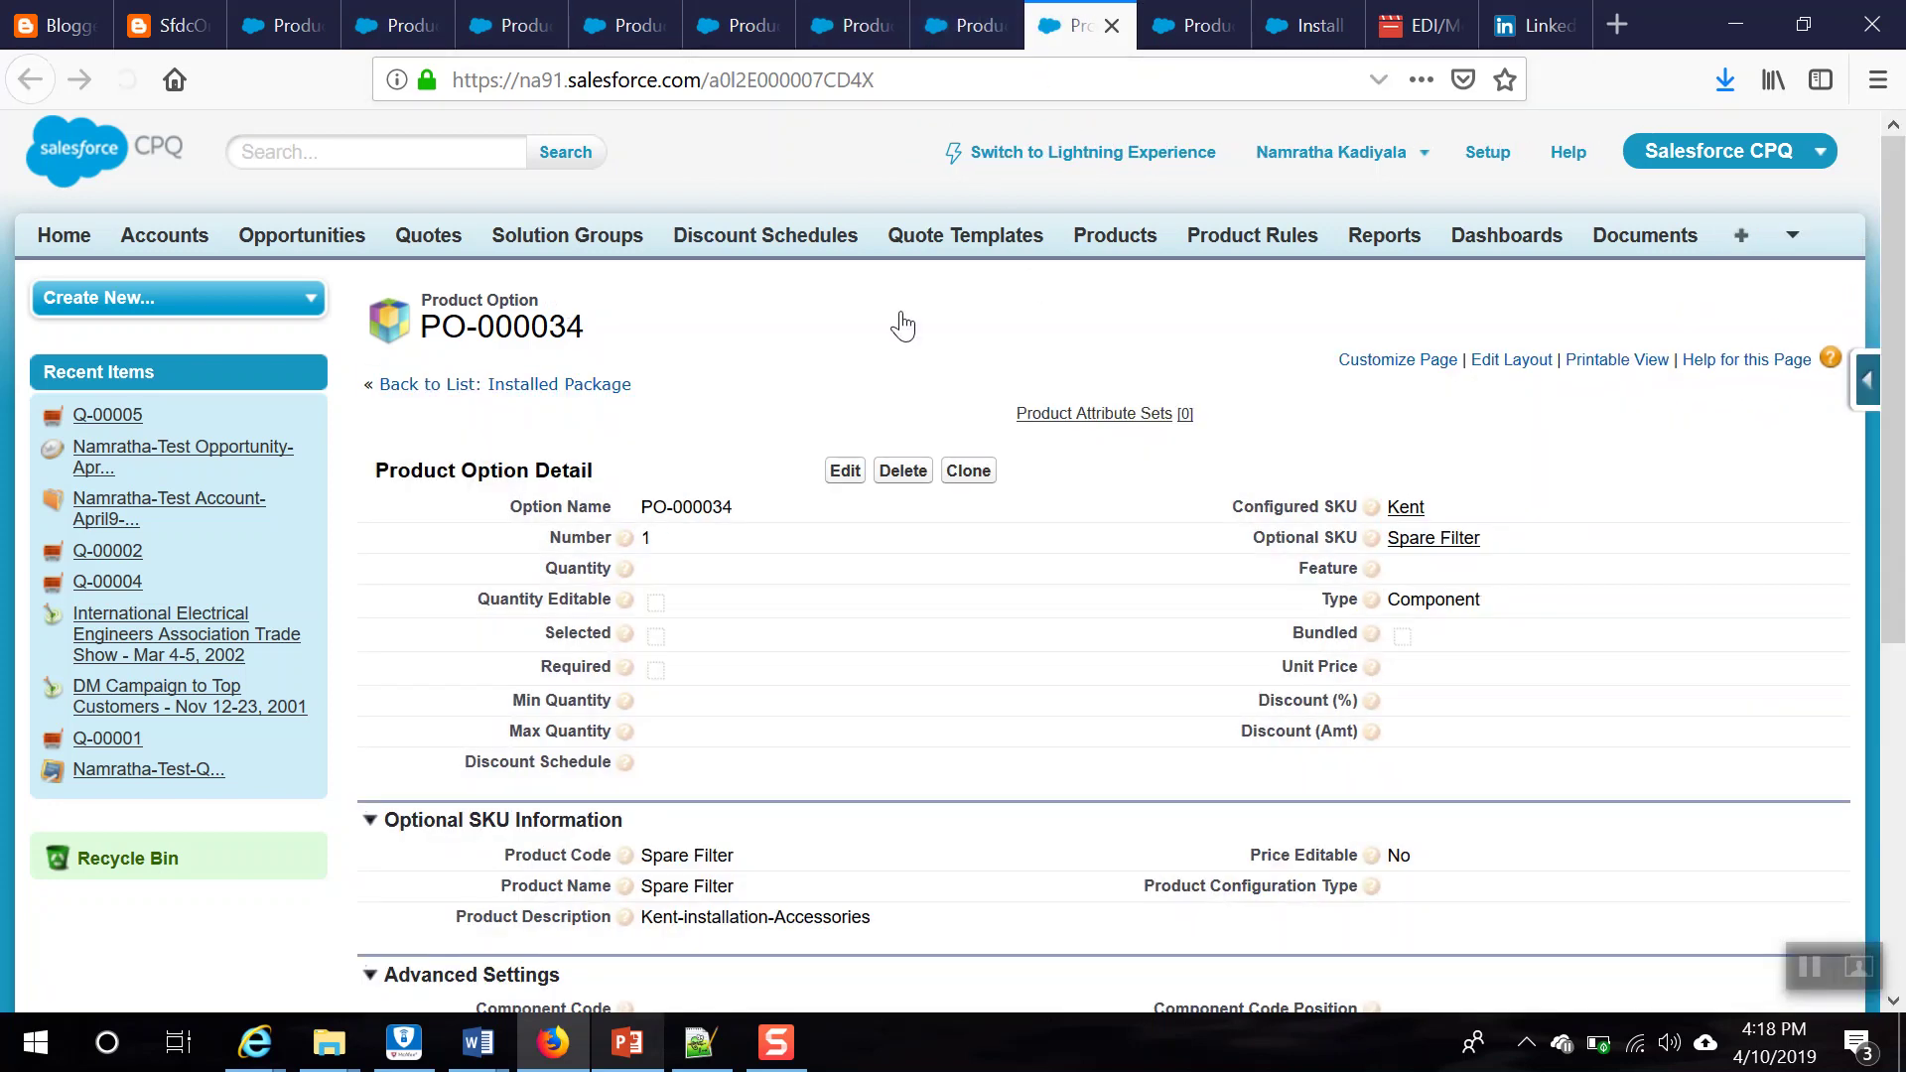
left_click(846, 473)
key("ctrl+Tab")
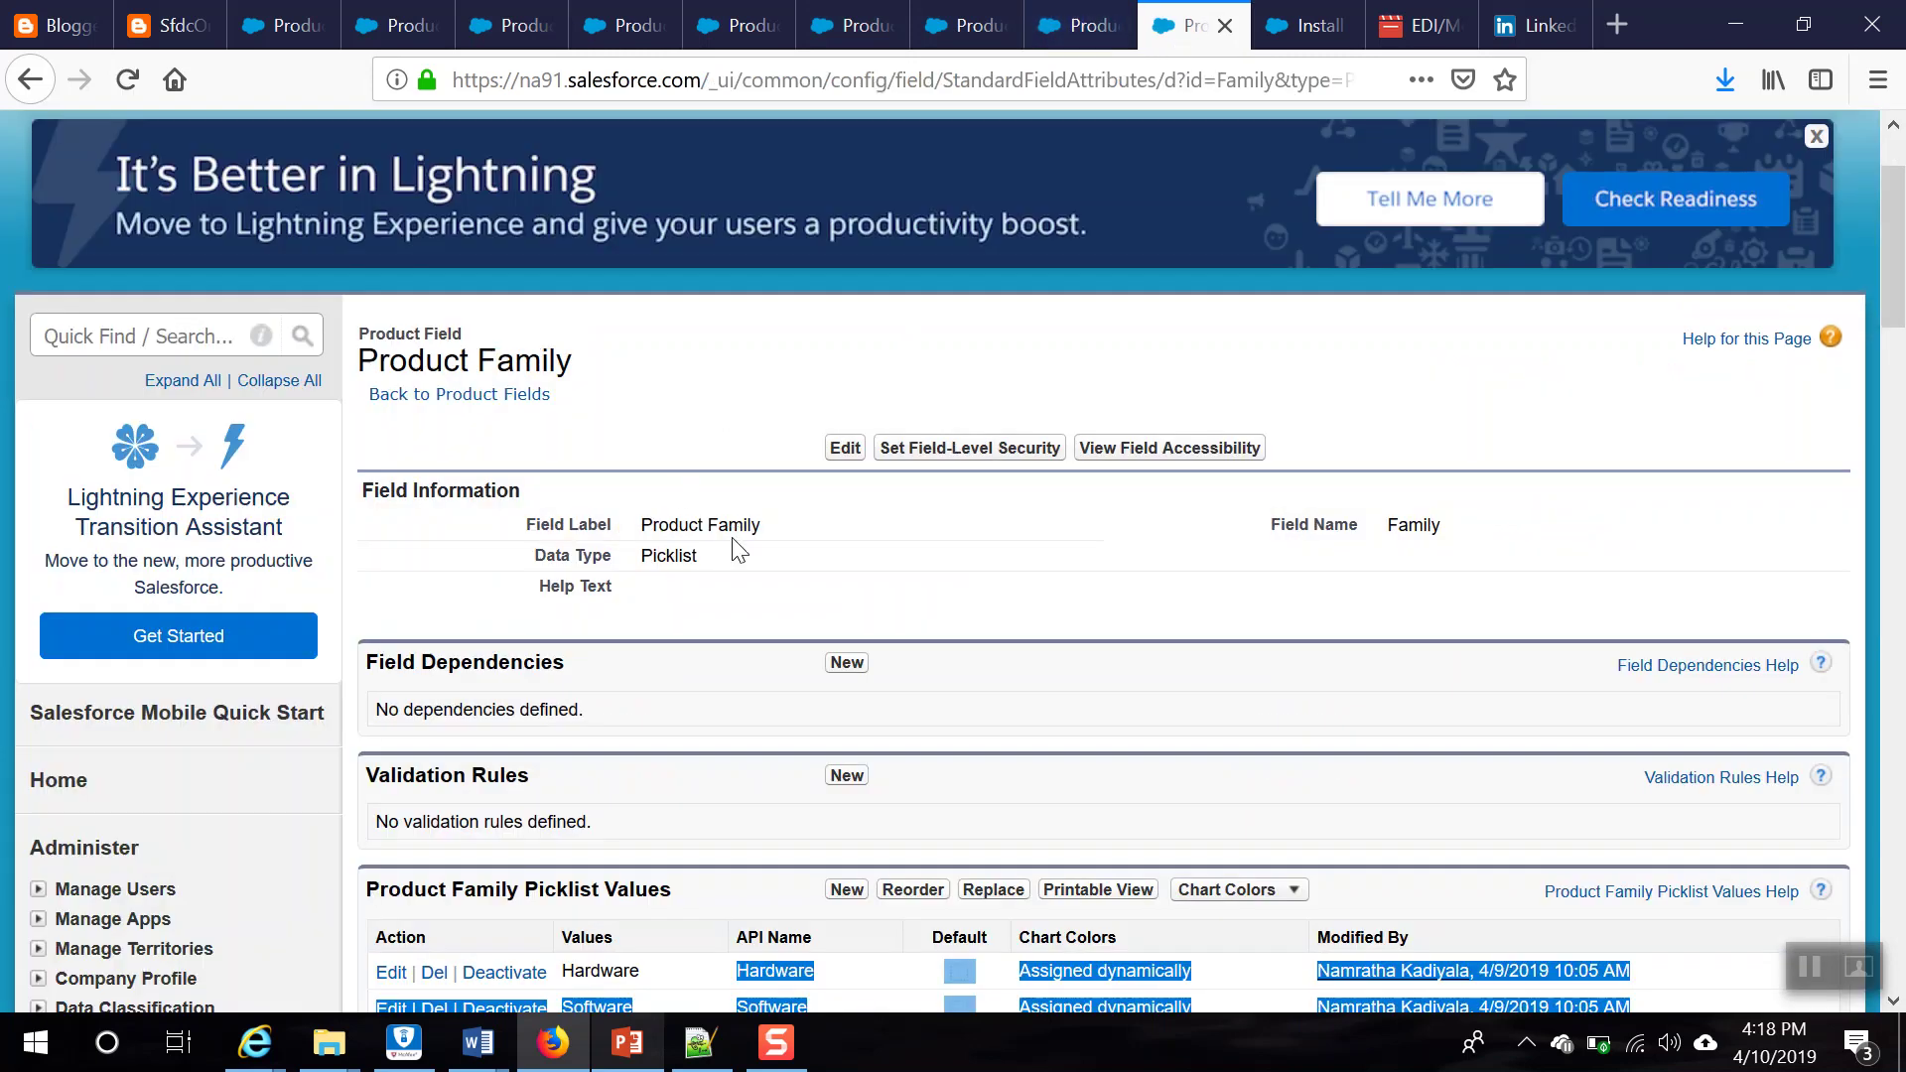
Step: Assign the RO product option to the Technology feature and save it
left_click(394, 29)
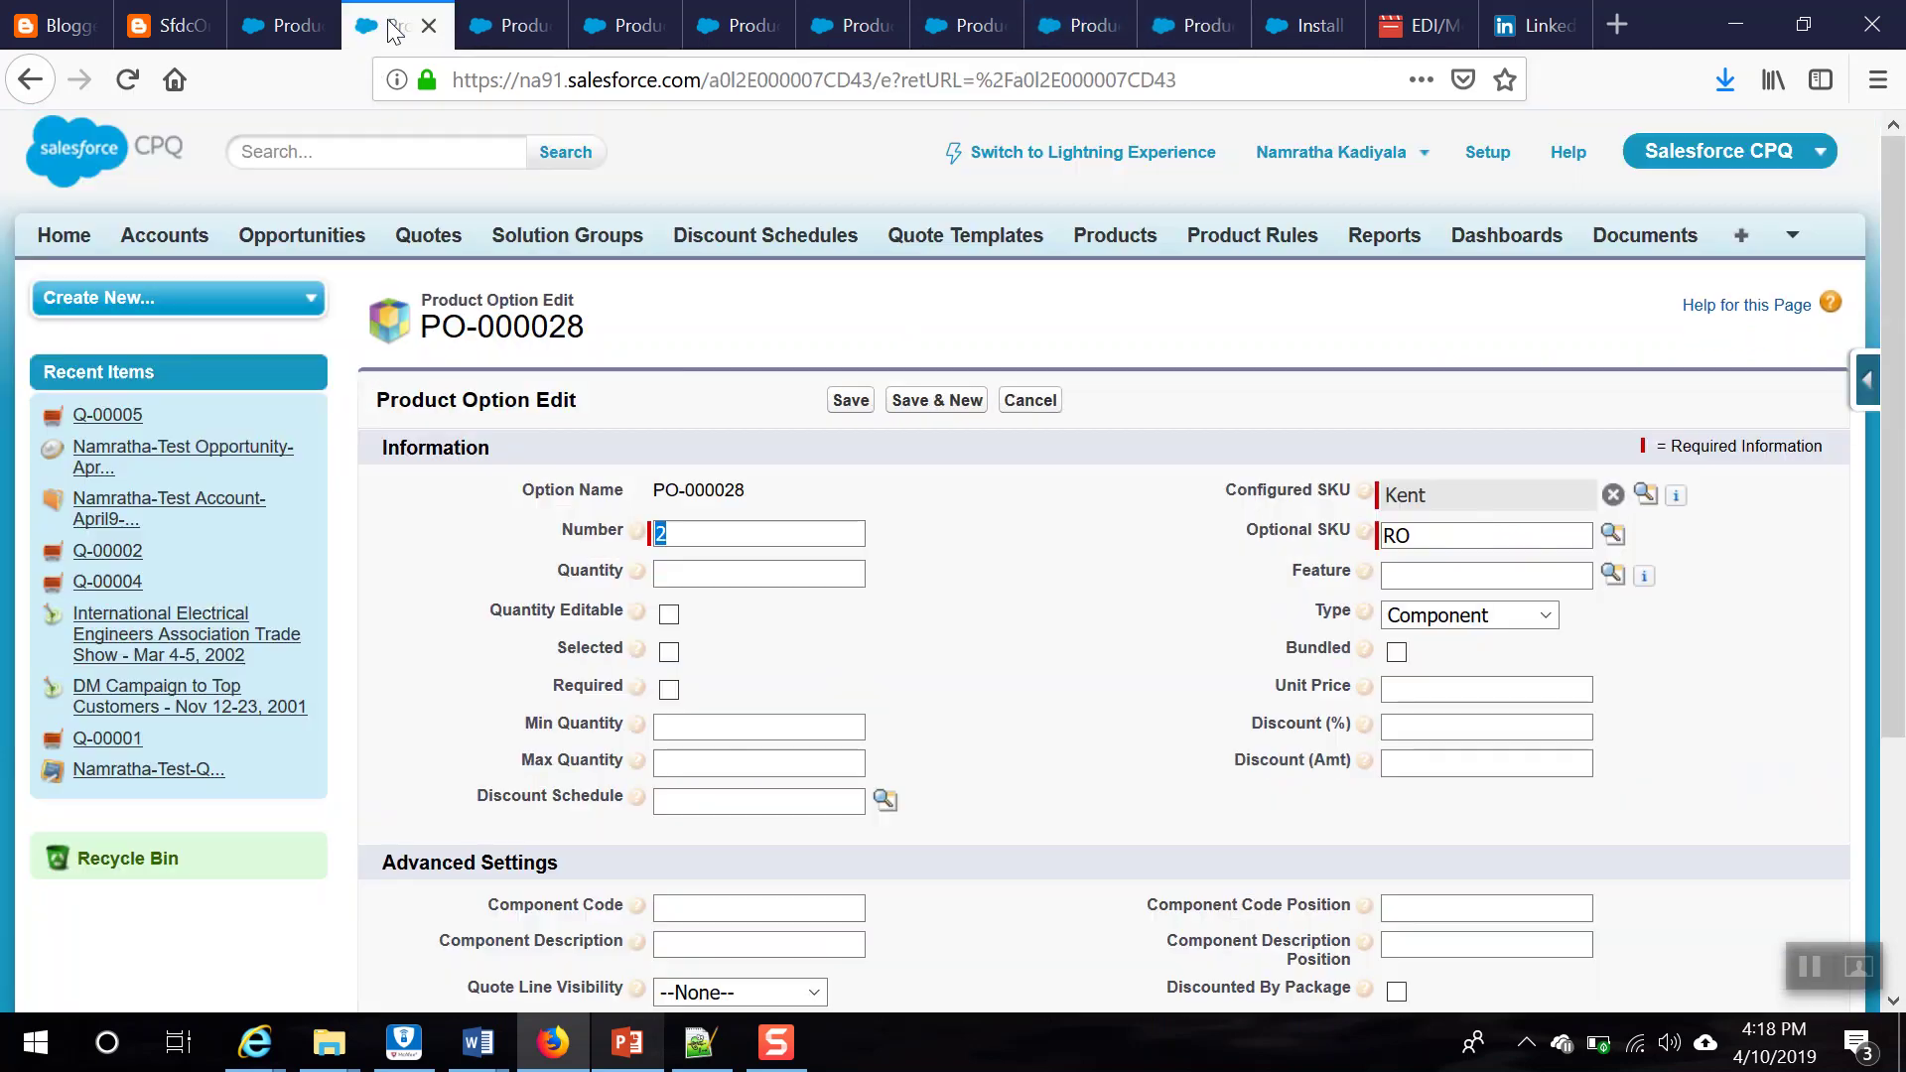
left_click(1613, 575)
left_click(958, 646)
left_click(851, 400)
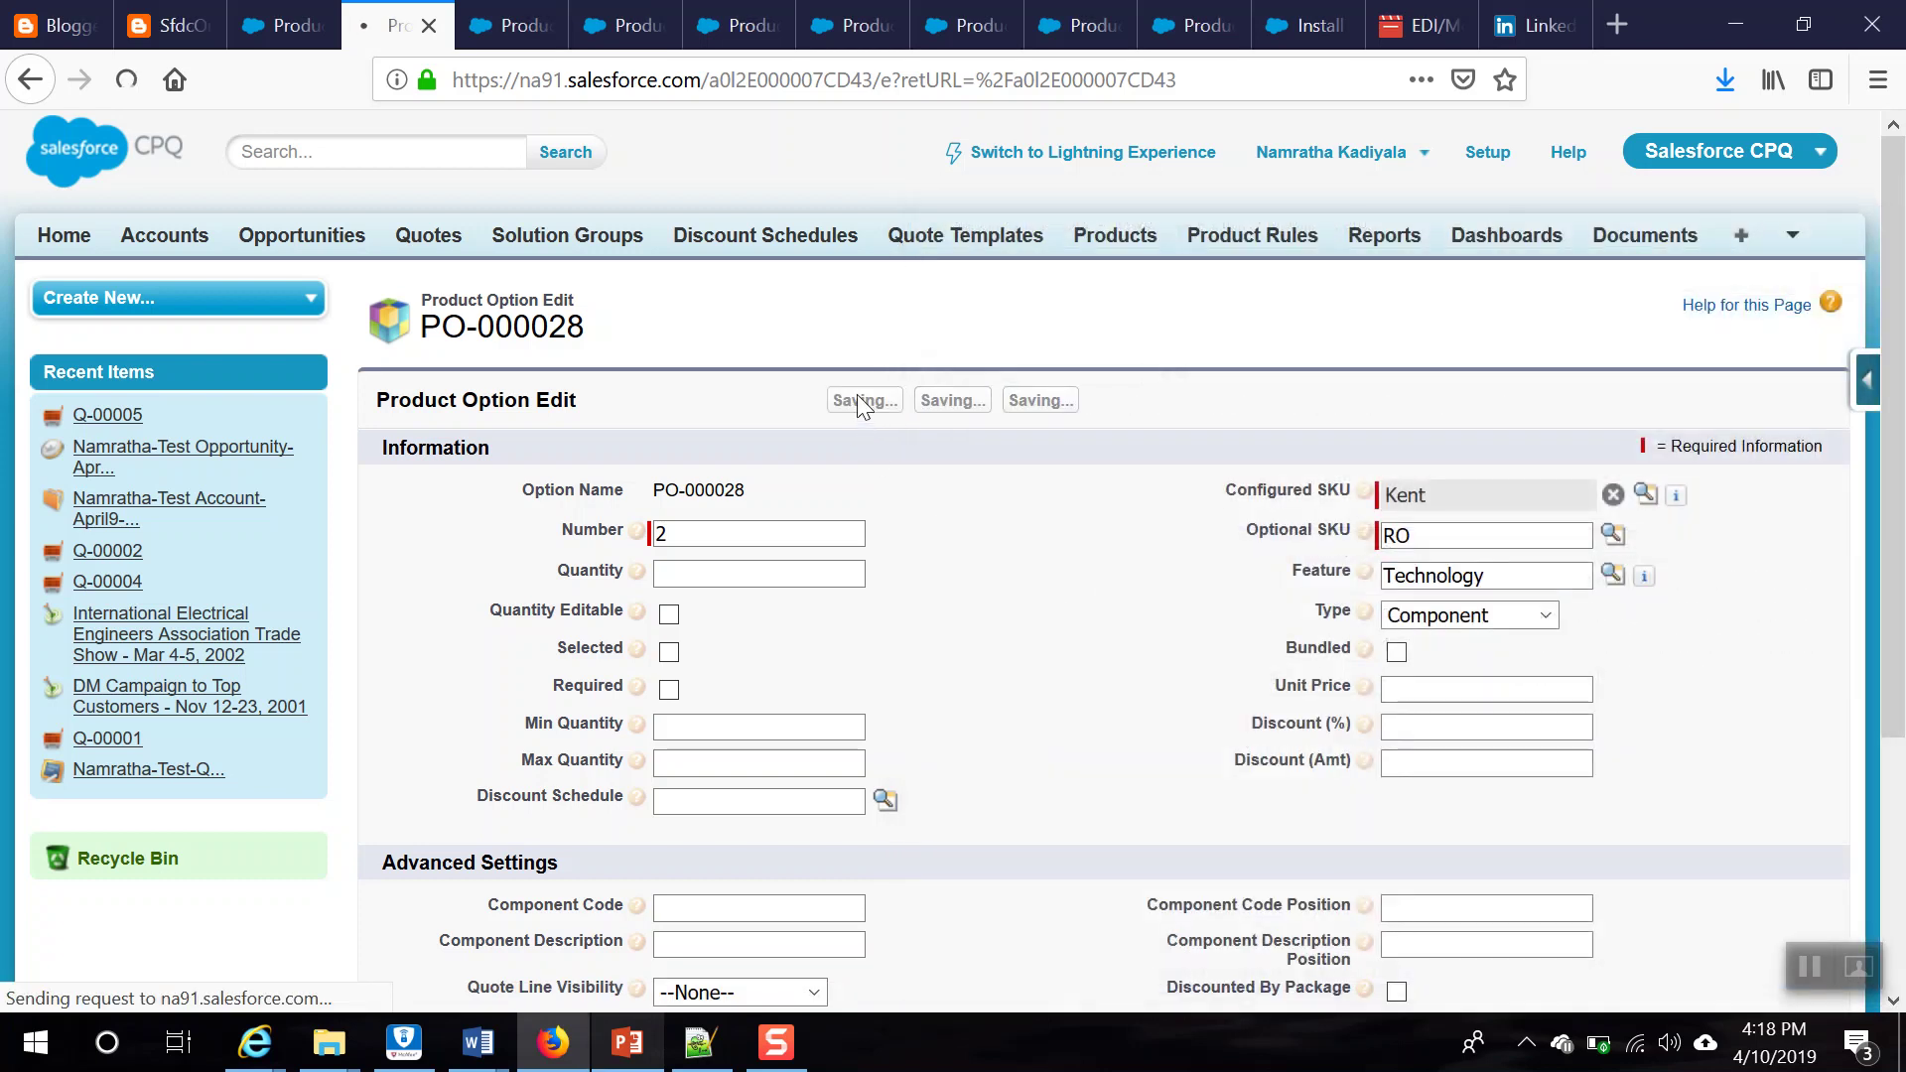
Step: Assign the UV product option to the Technology feature, save it, and close the finished RO option's tab
left_click(508, 25)
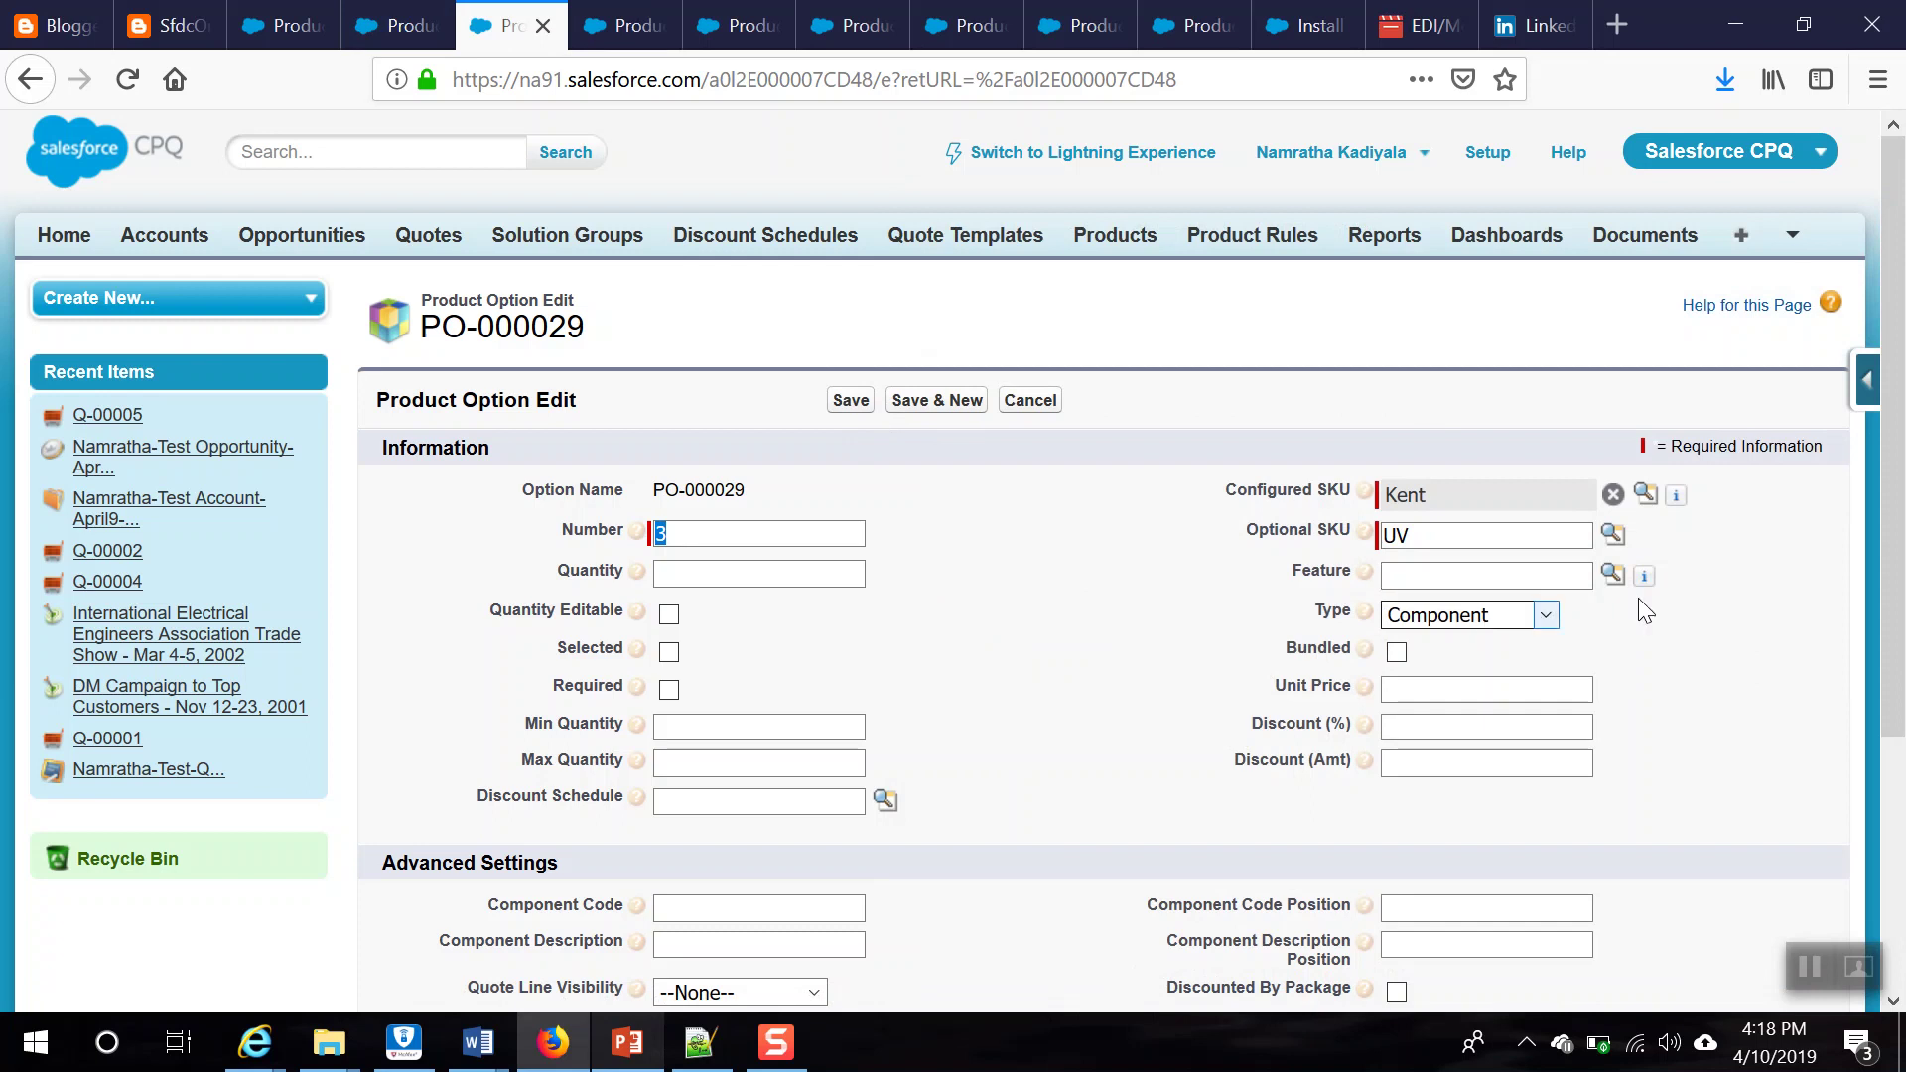
left_click(1613, 575)
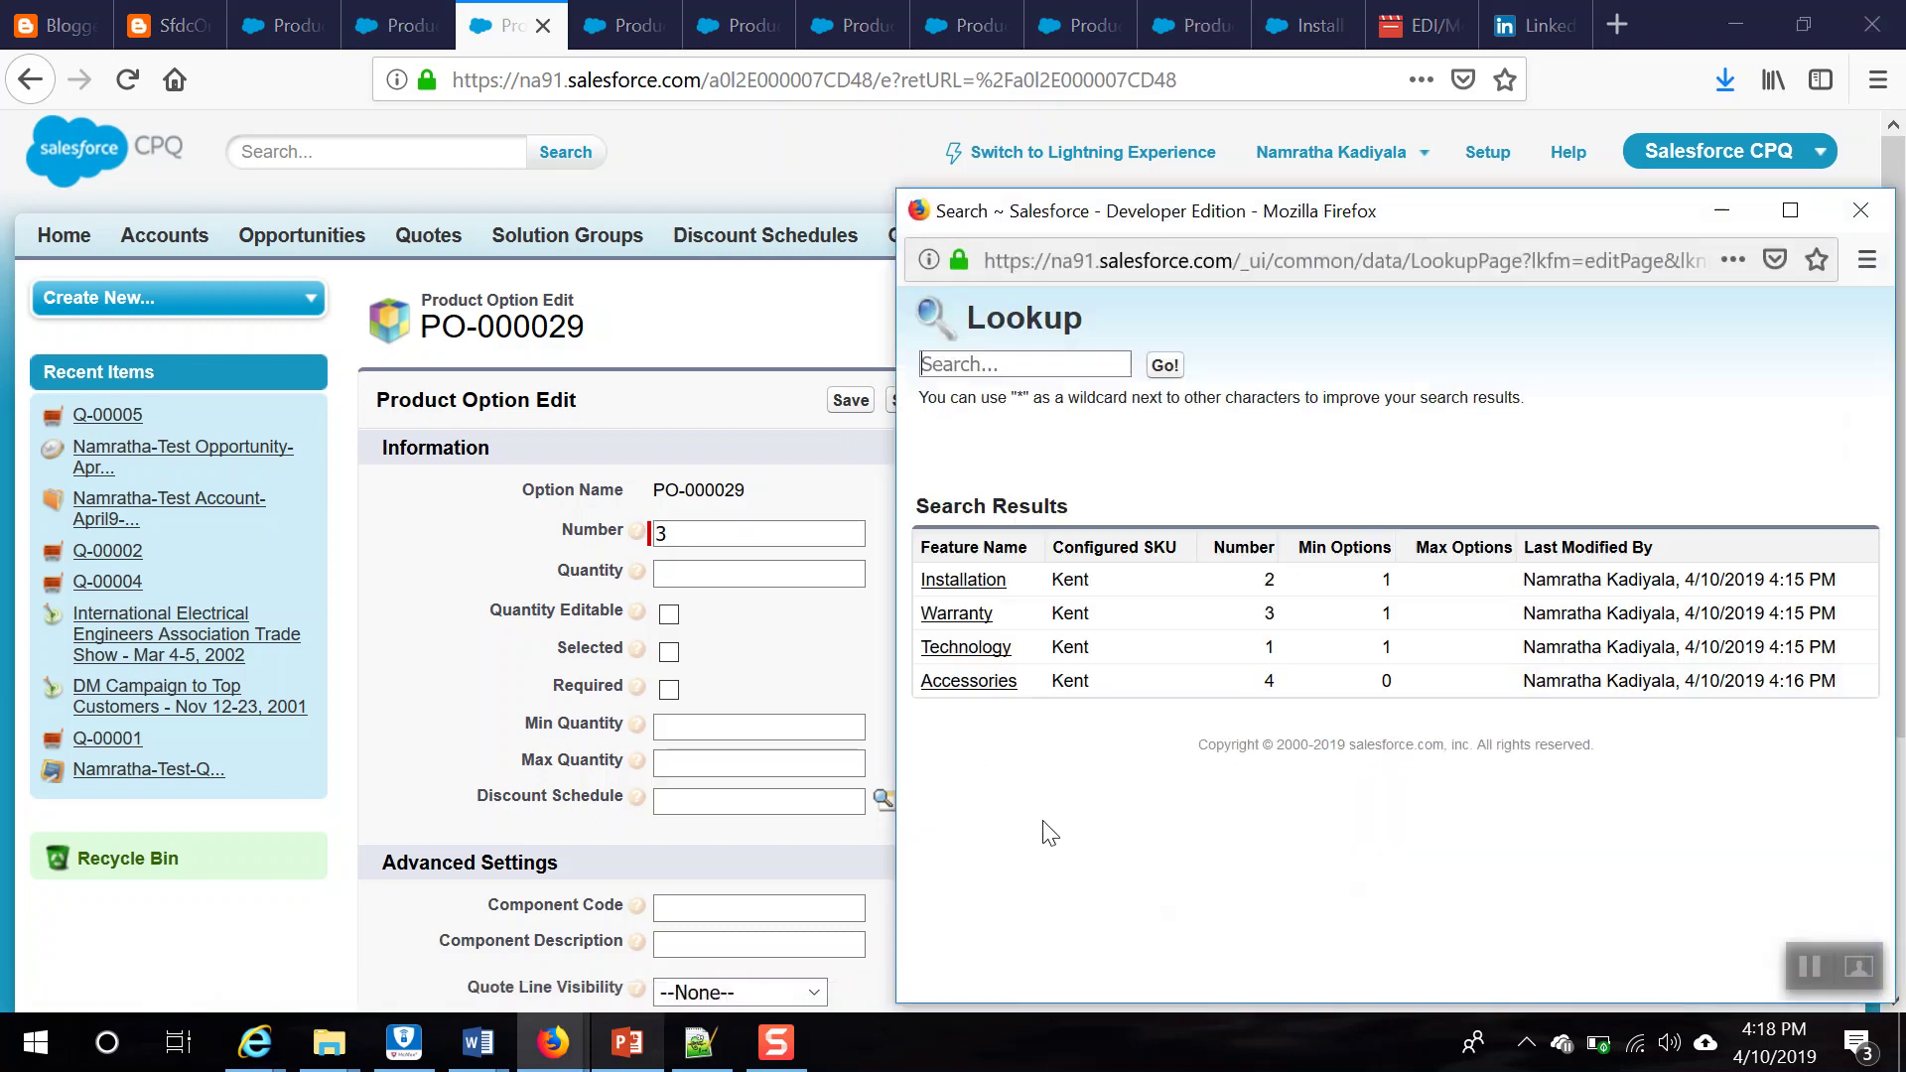
left_click(965, 646)
left_click(837, 401)
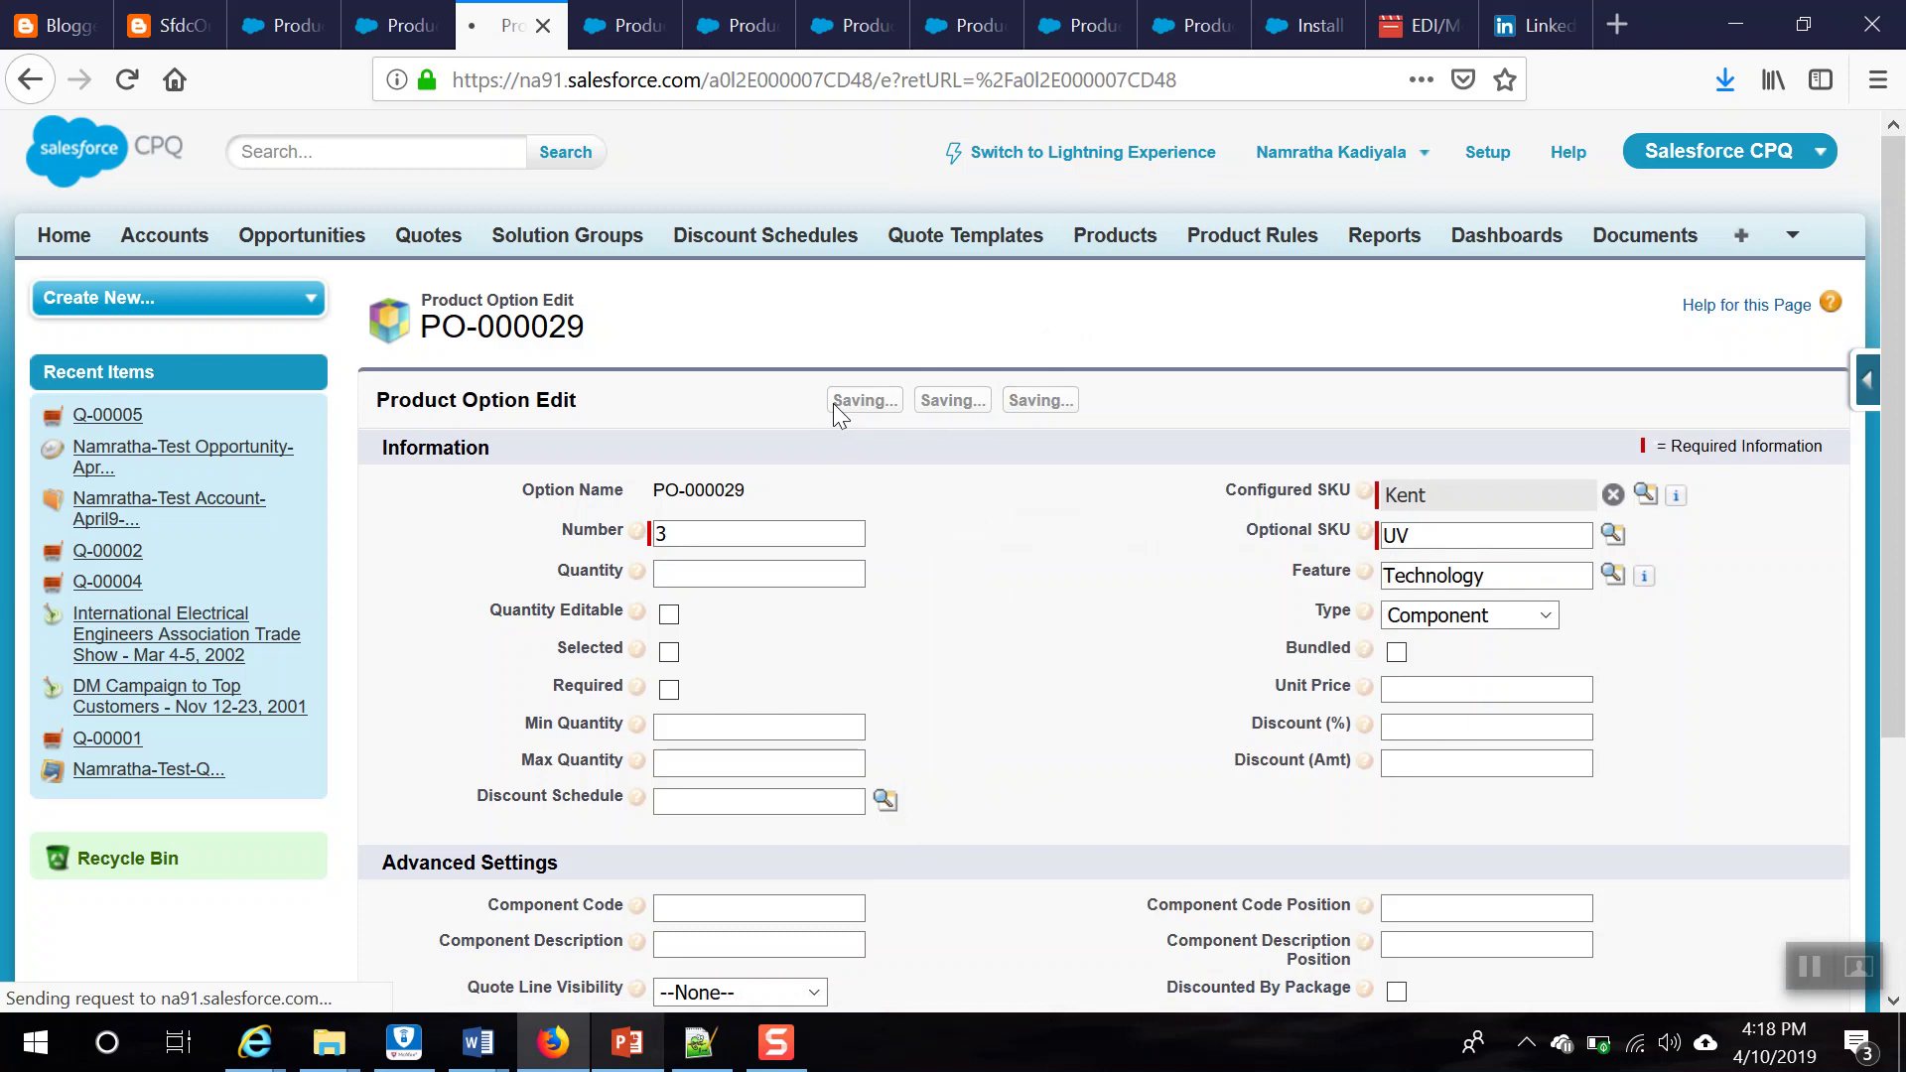
left_click(398, 29)
left_click(428, 30)
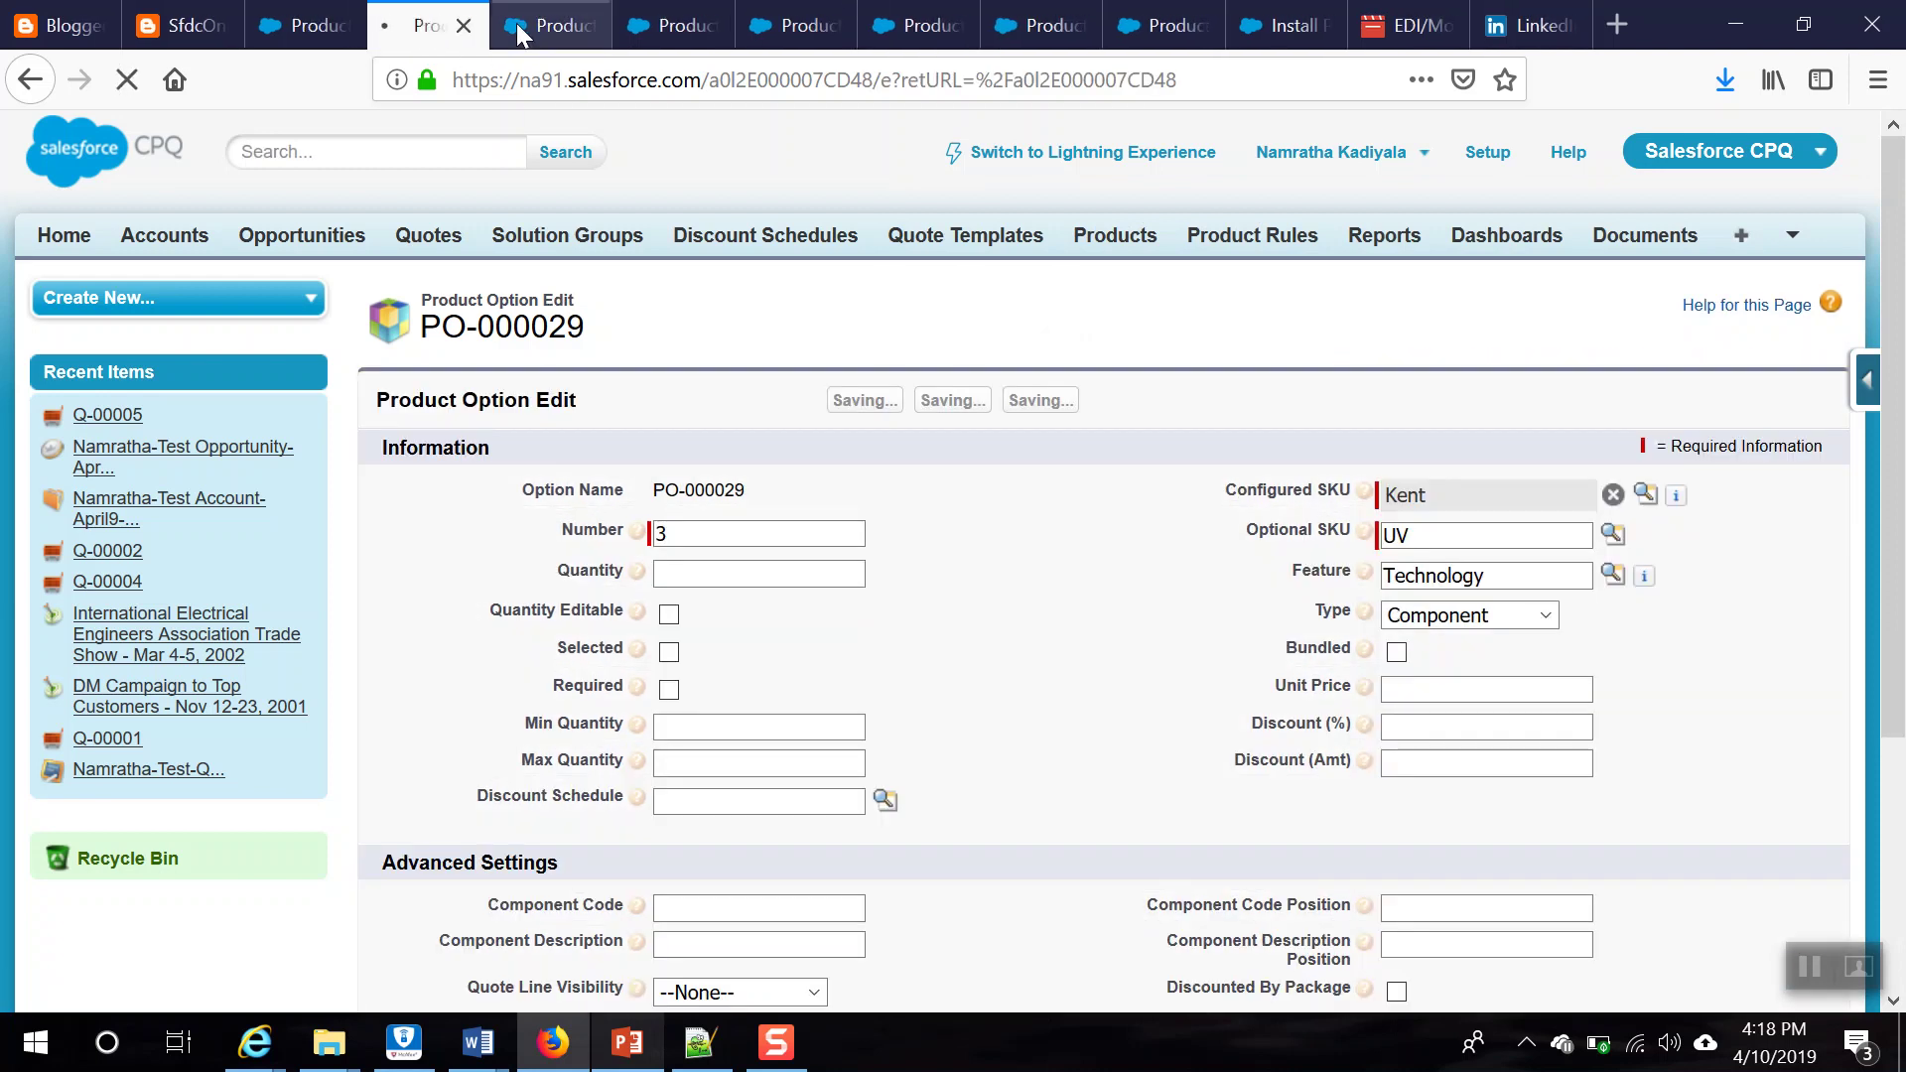
Step: Assign the Wall Mount product option to the Installation feature, checking it against the PowerPoint product table, and save it
left_click(516, 24)
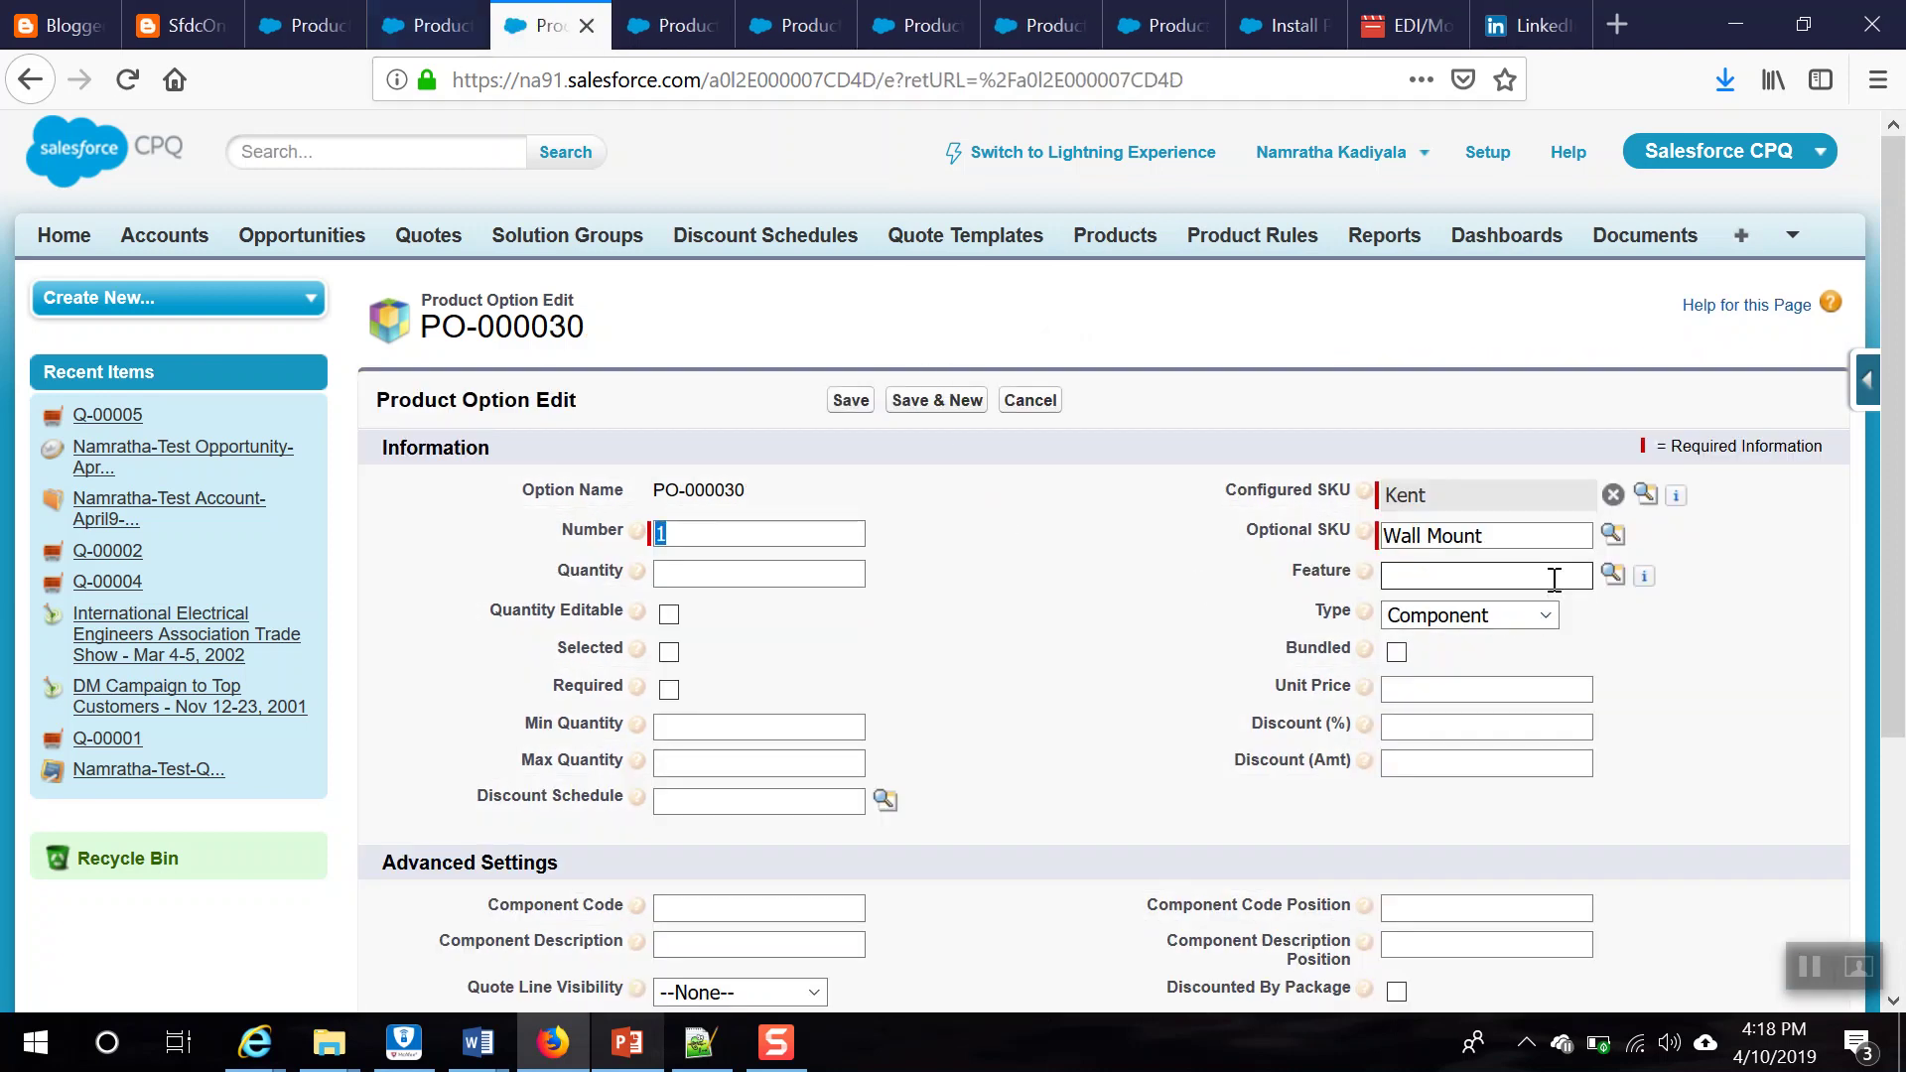
left_click(1612, 575)
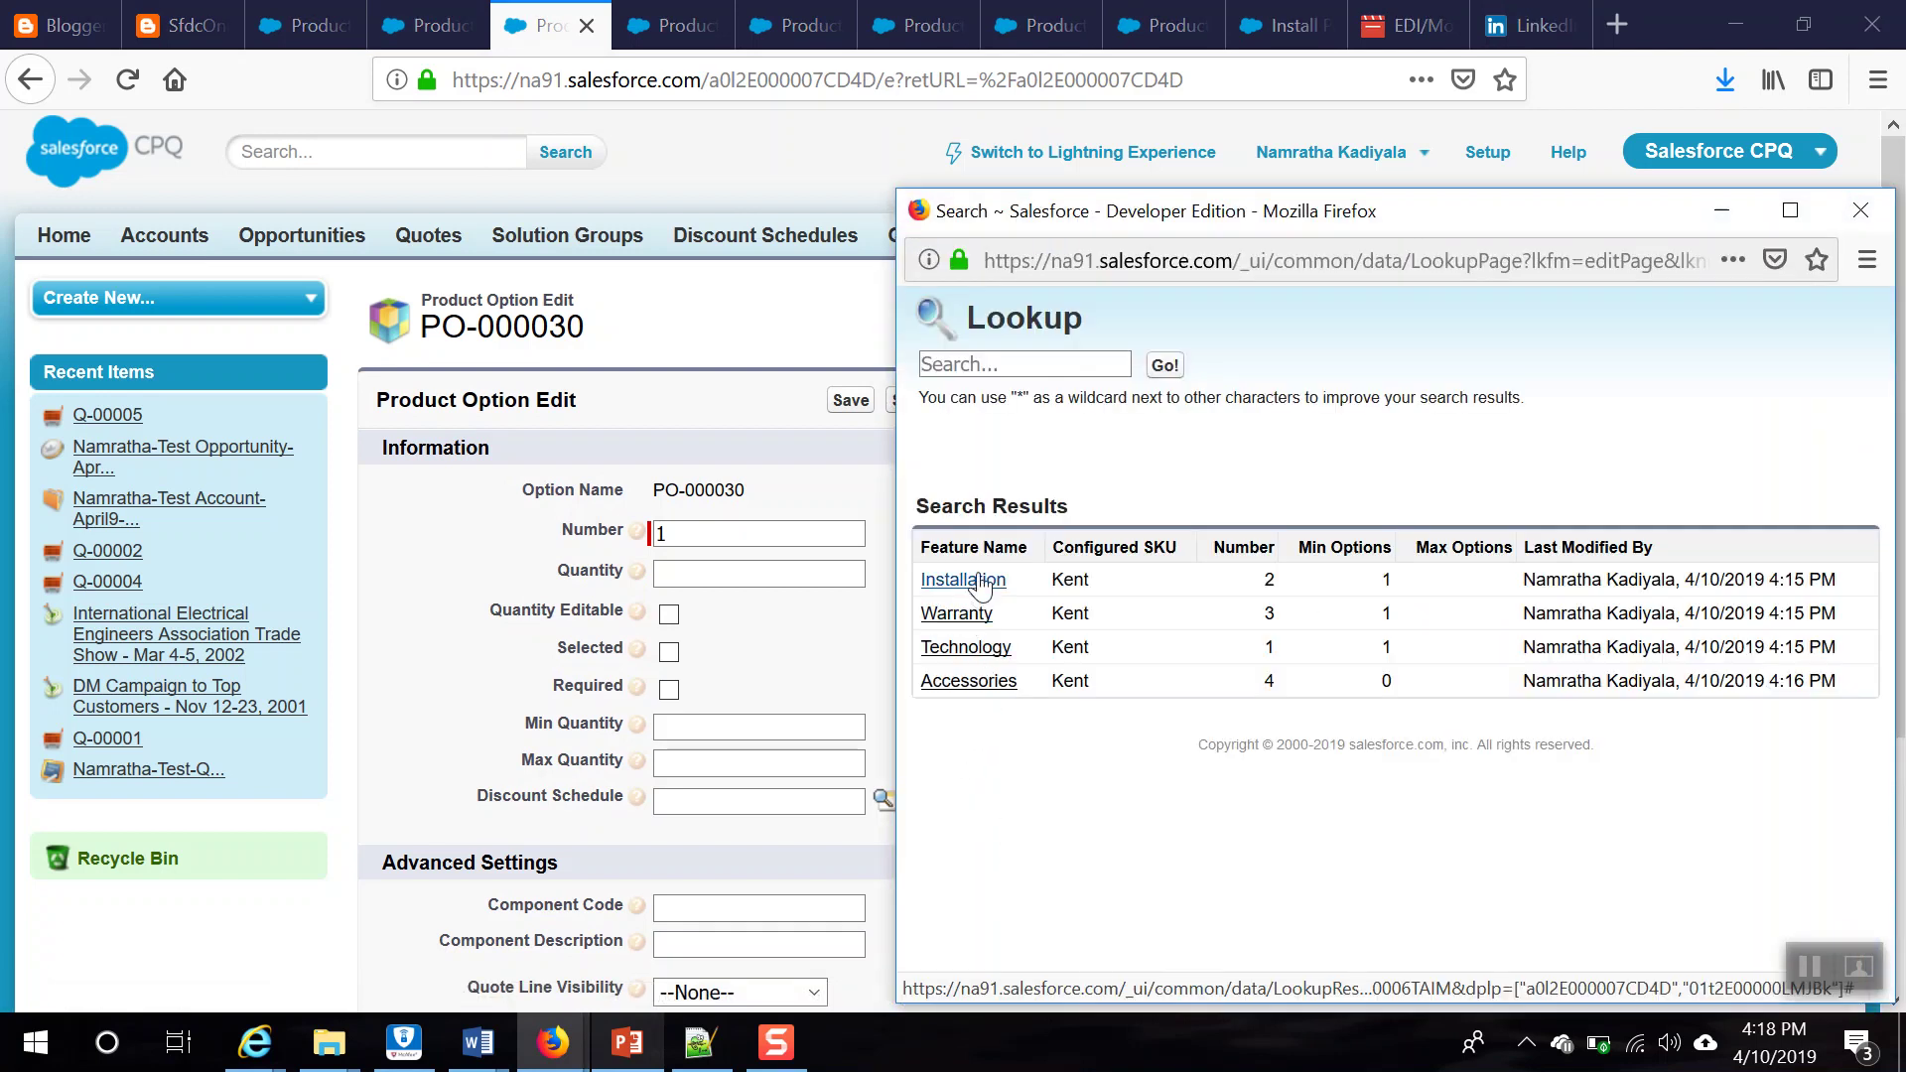
left_click(978, 582)
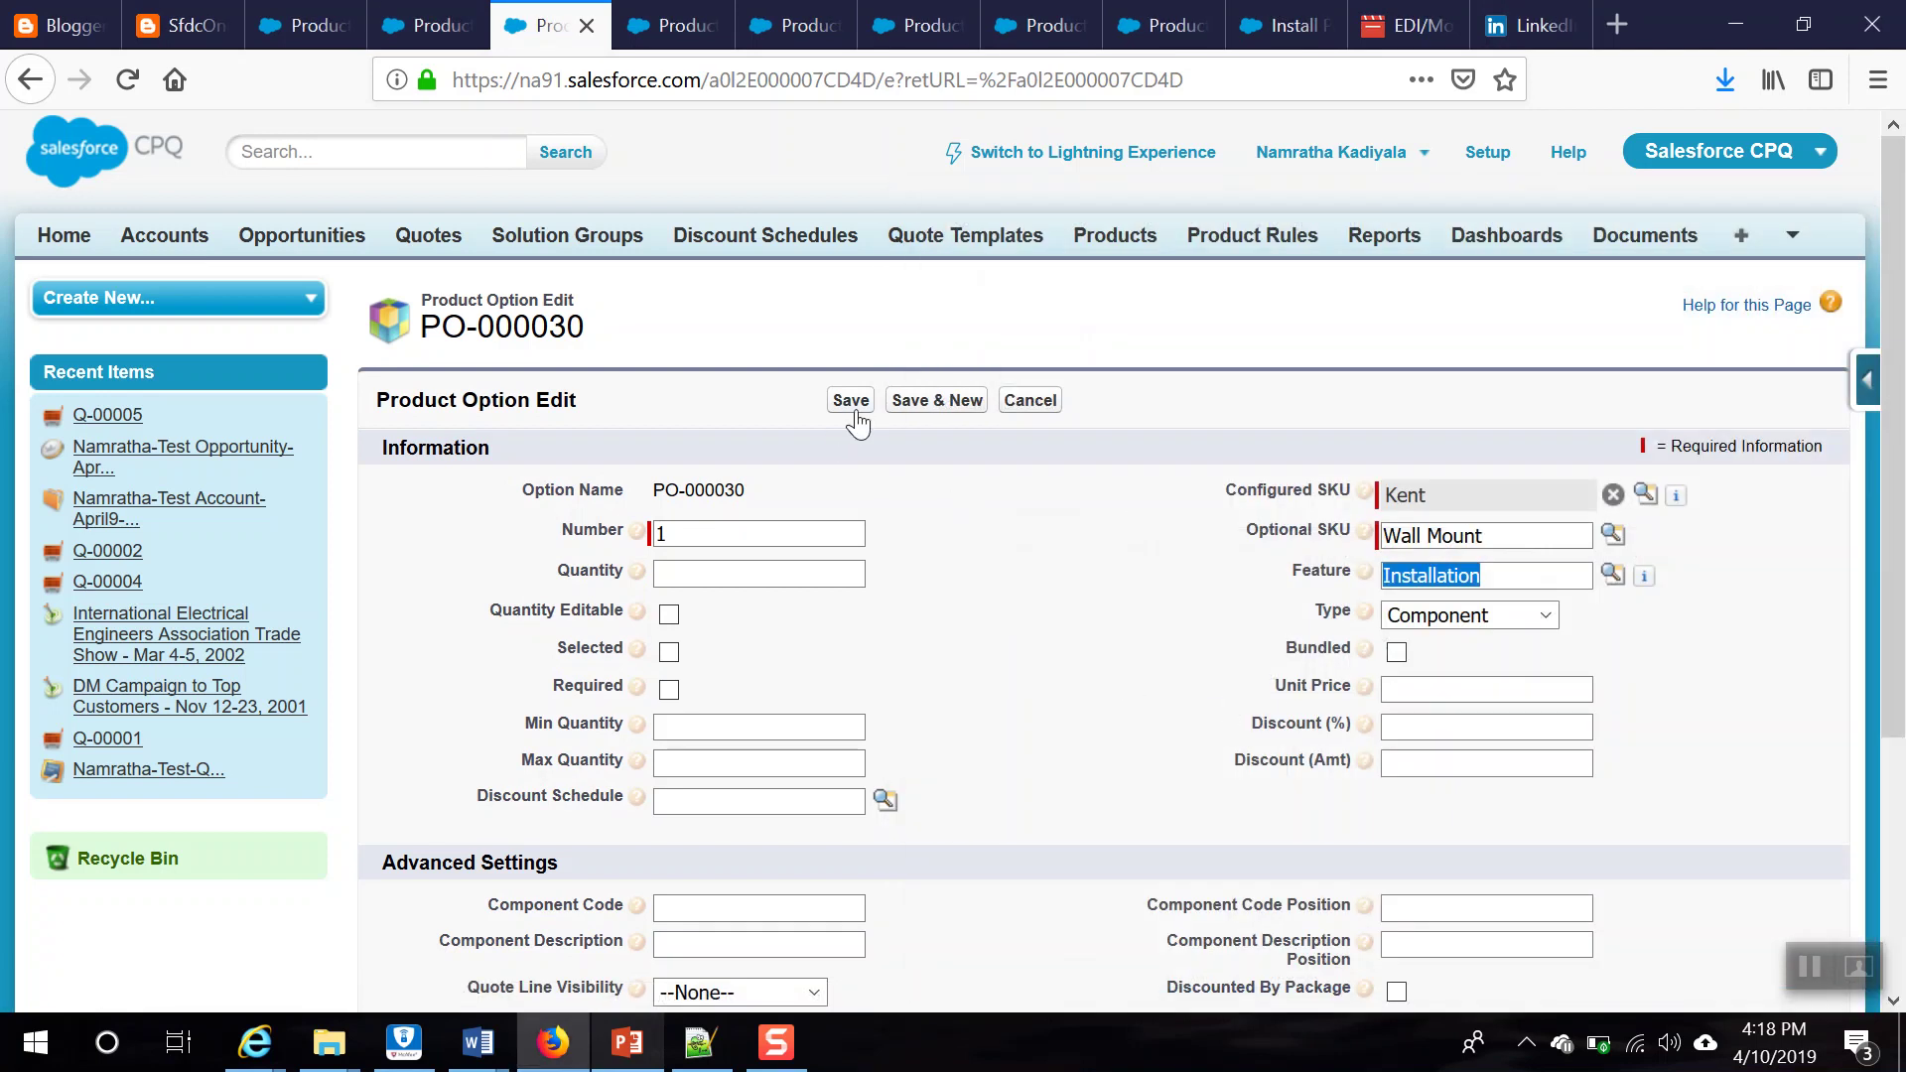
left_click(638, 1058)
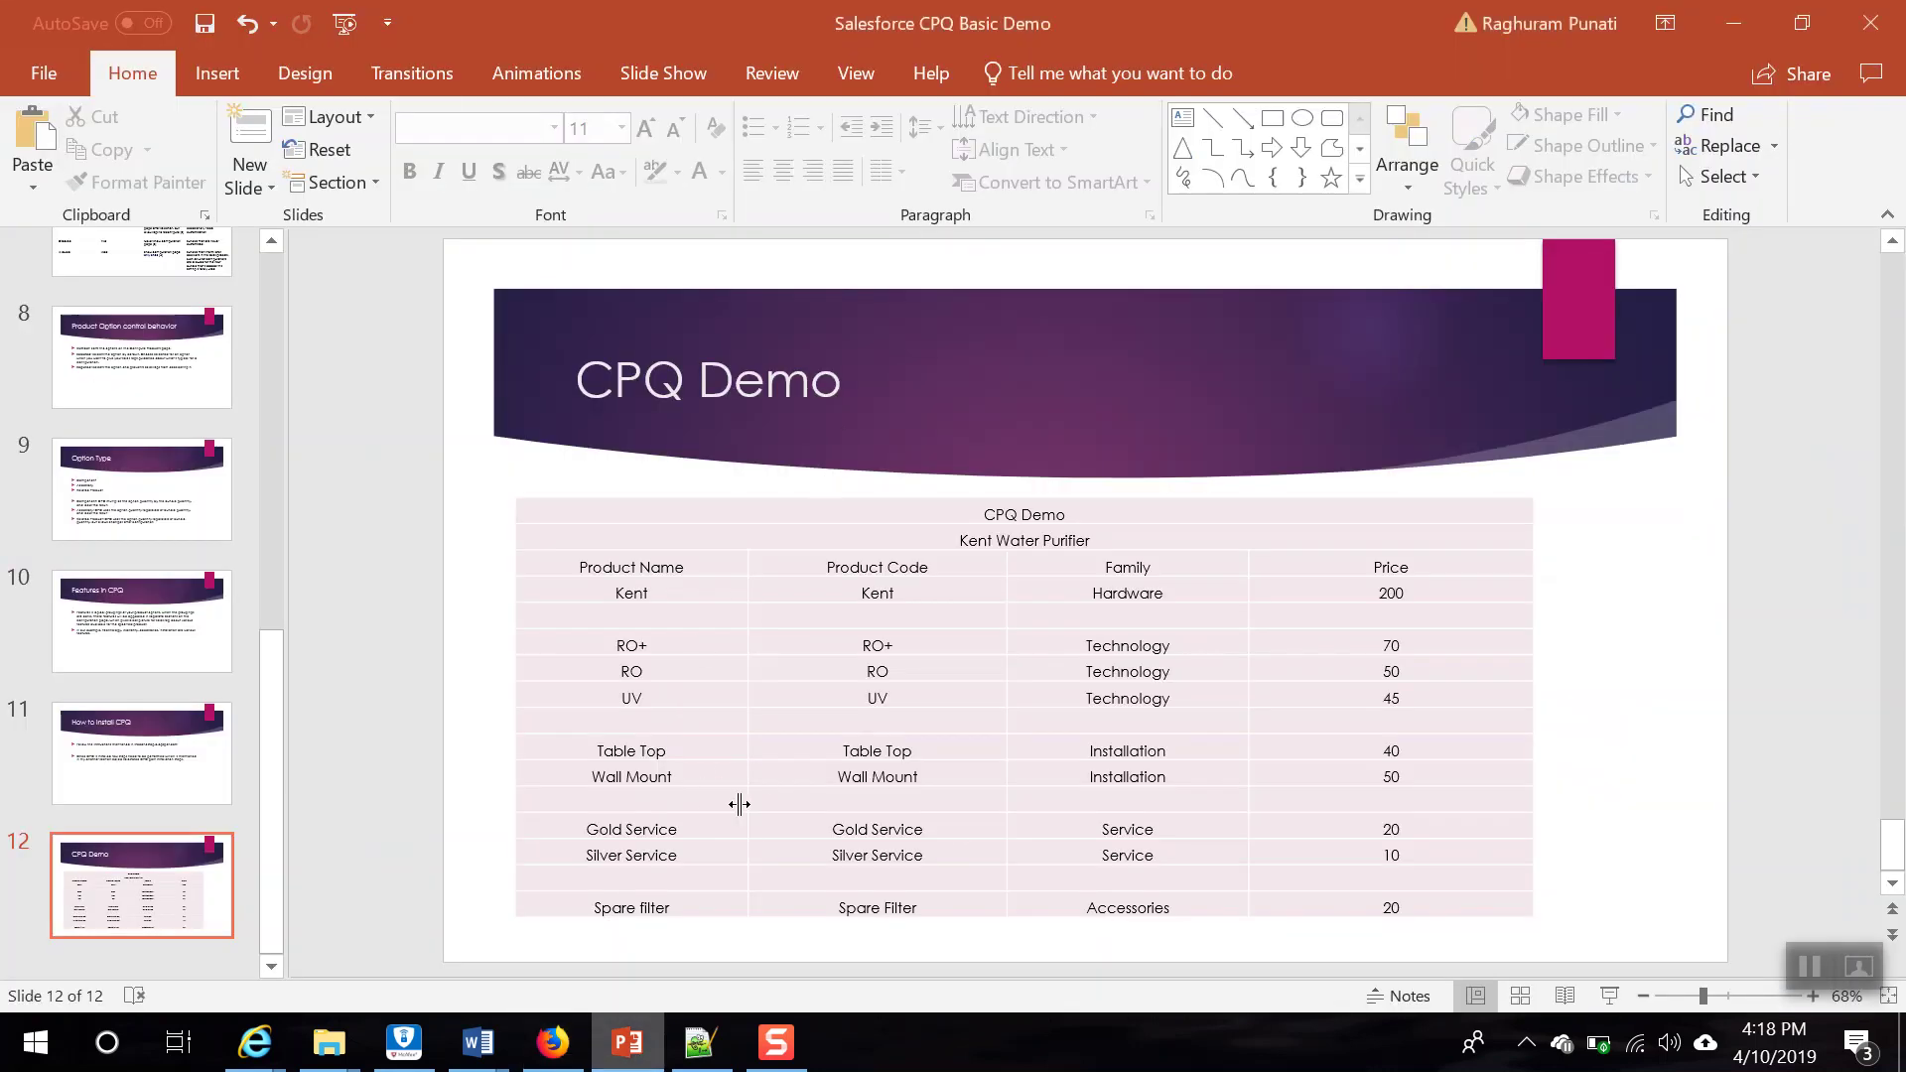
left_click(1735, 28)
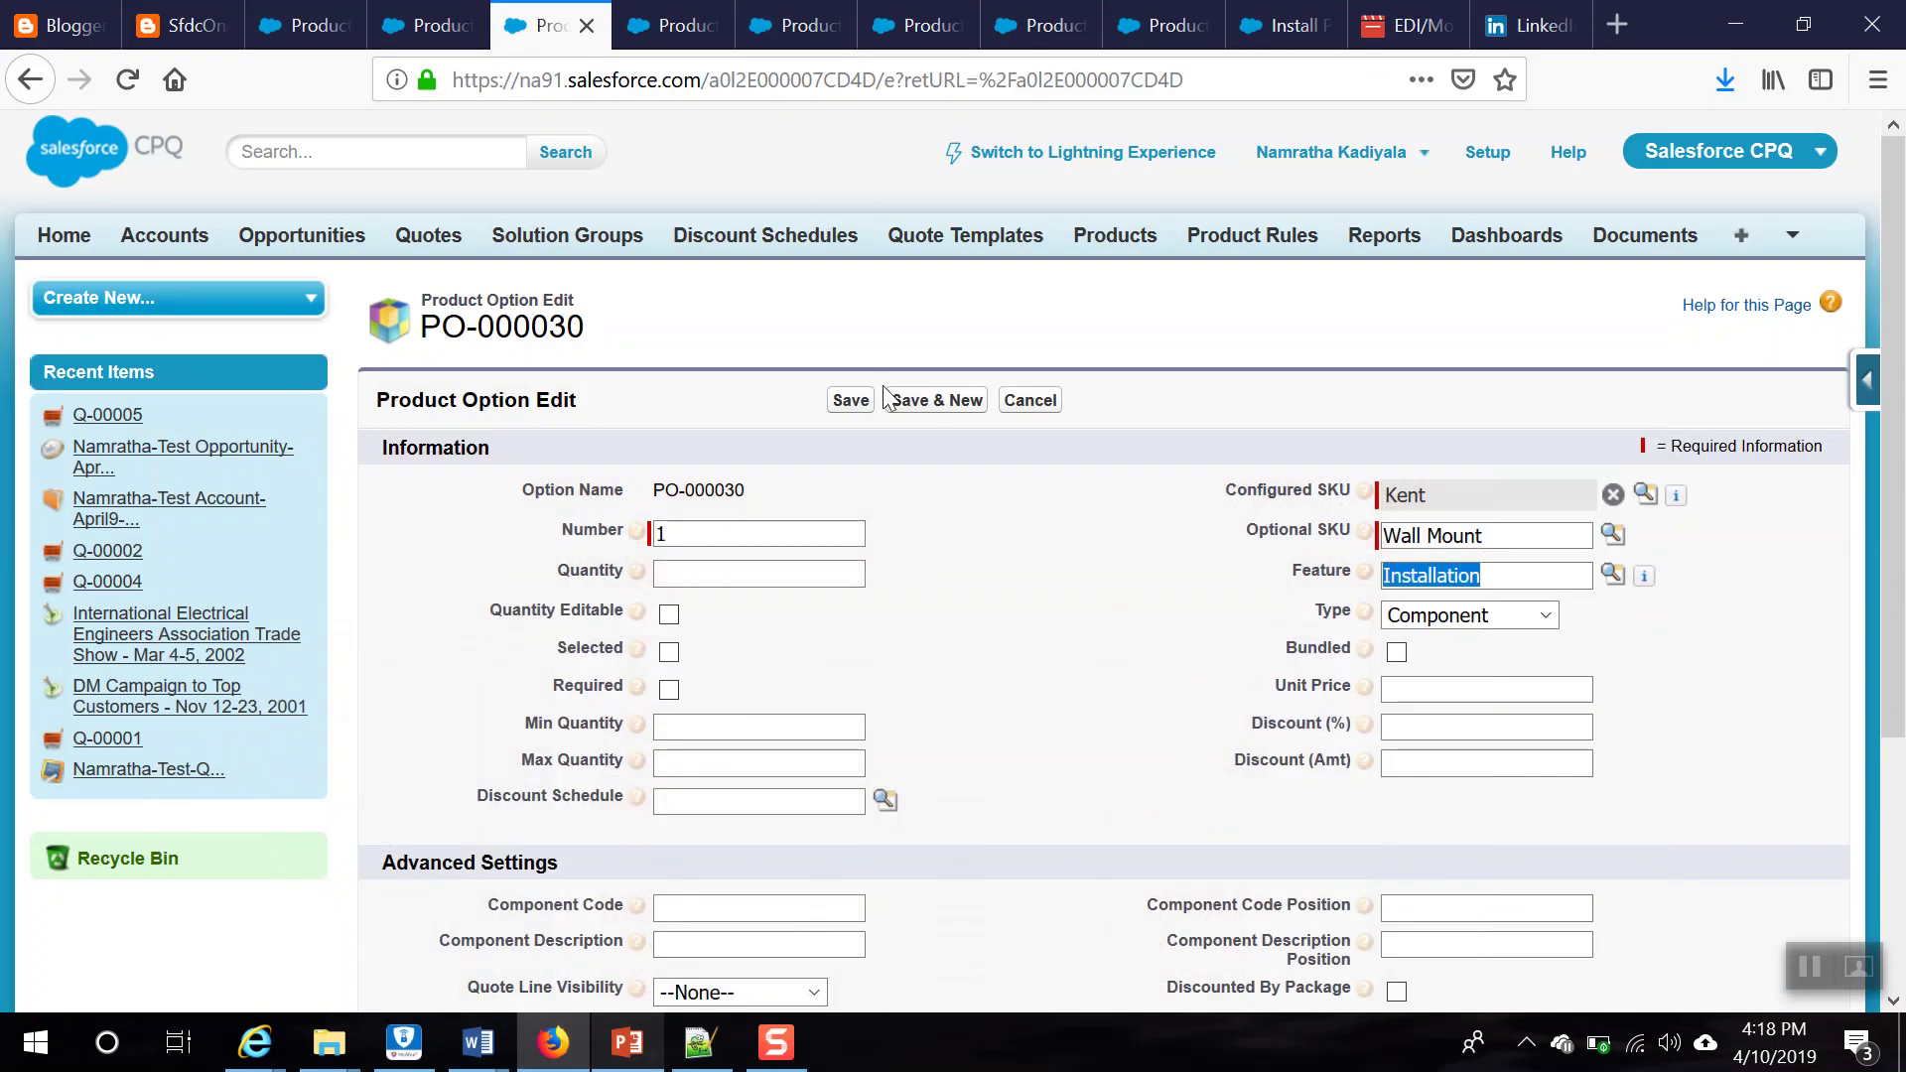
left_click(851, 402)
Step: Assign the Table Top product option to the Installation feature and save it
left_click(685, 25)
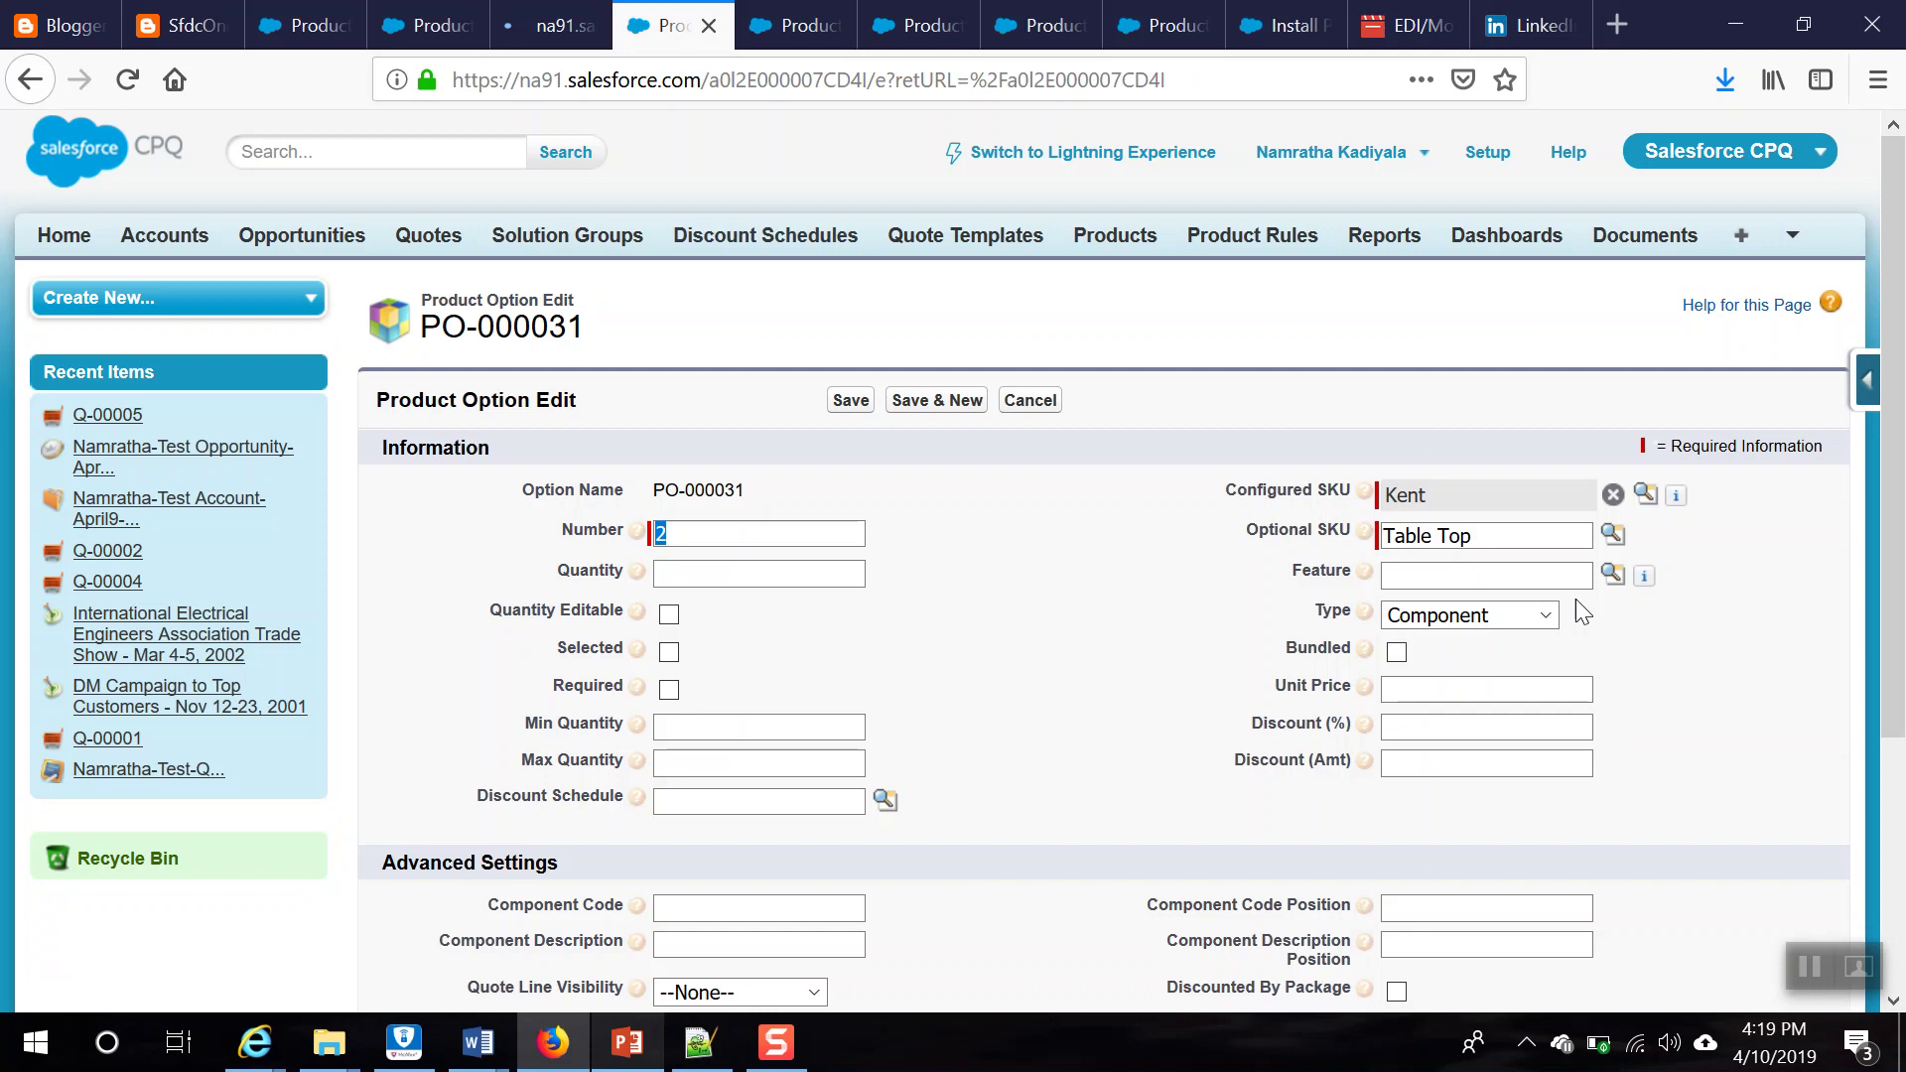
left_click(1611, 575)
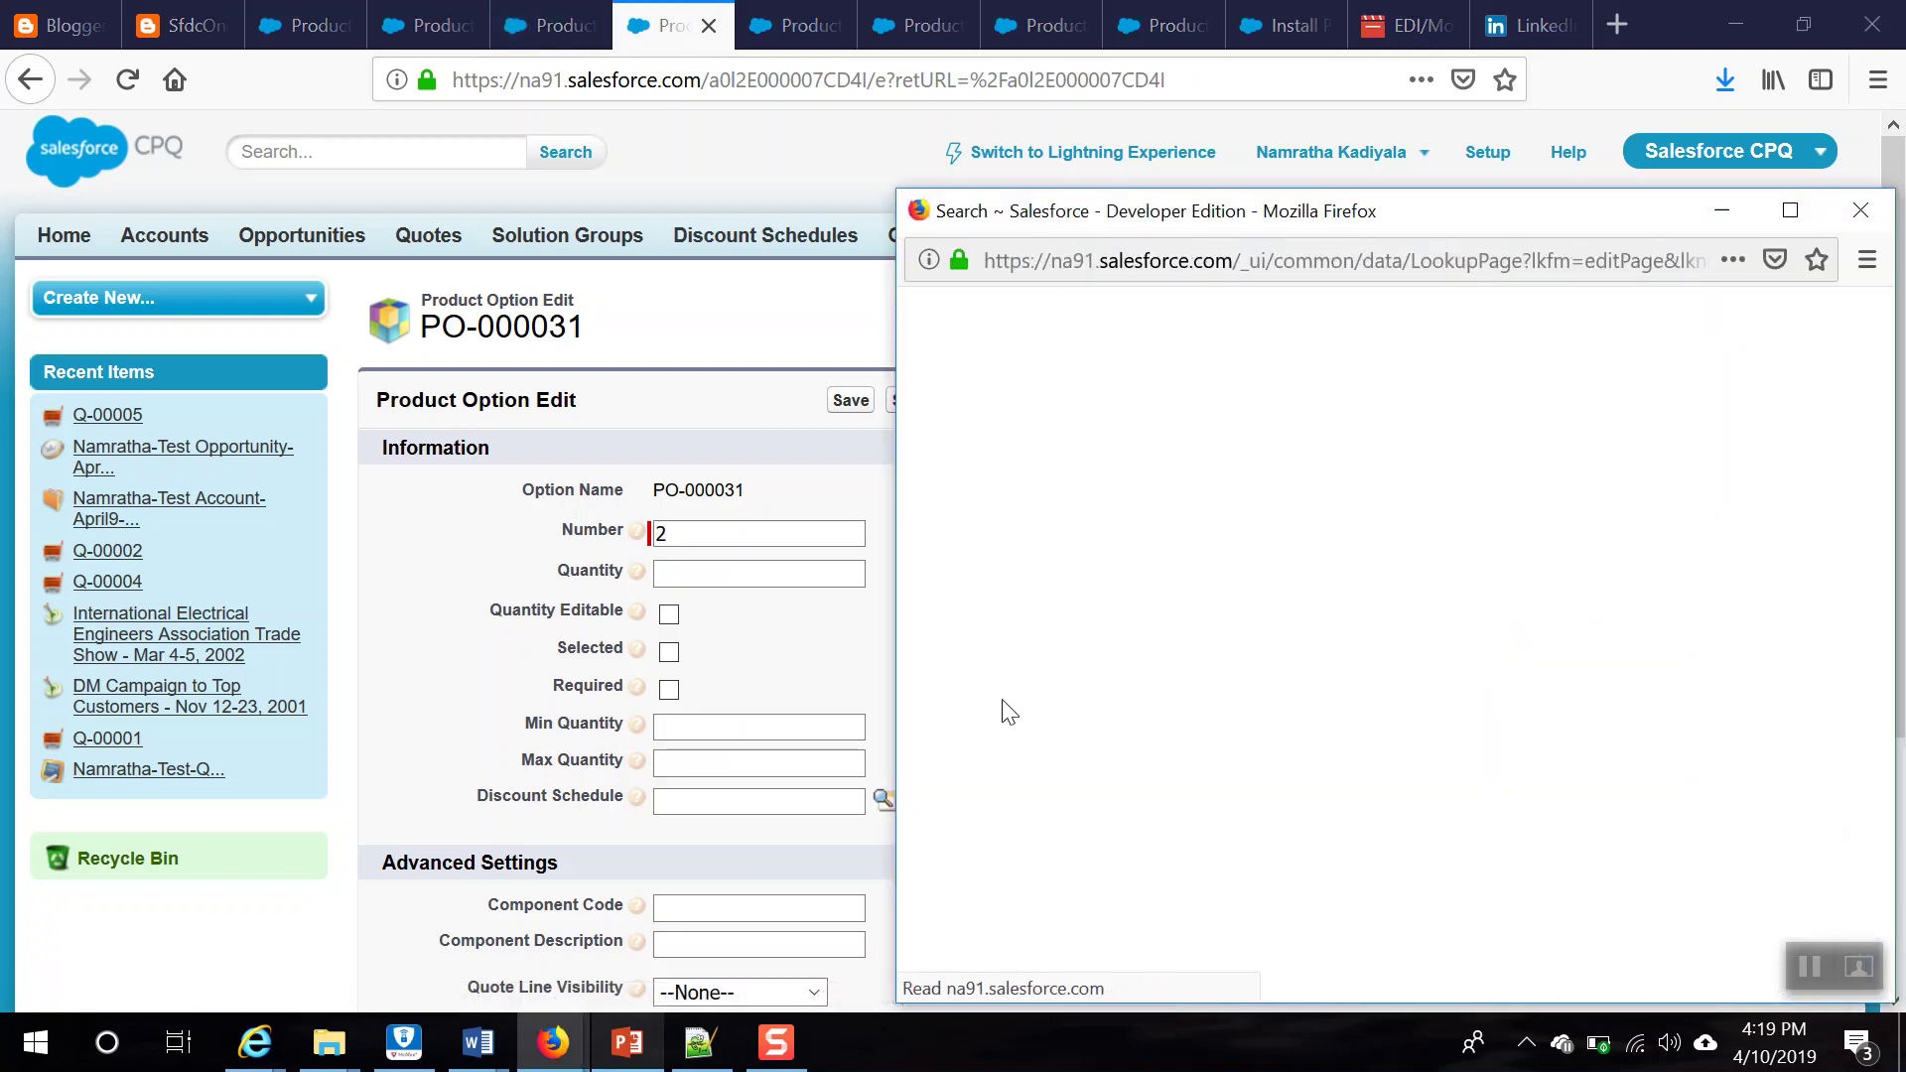
left_click(987, 586)
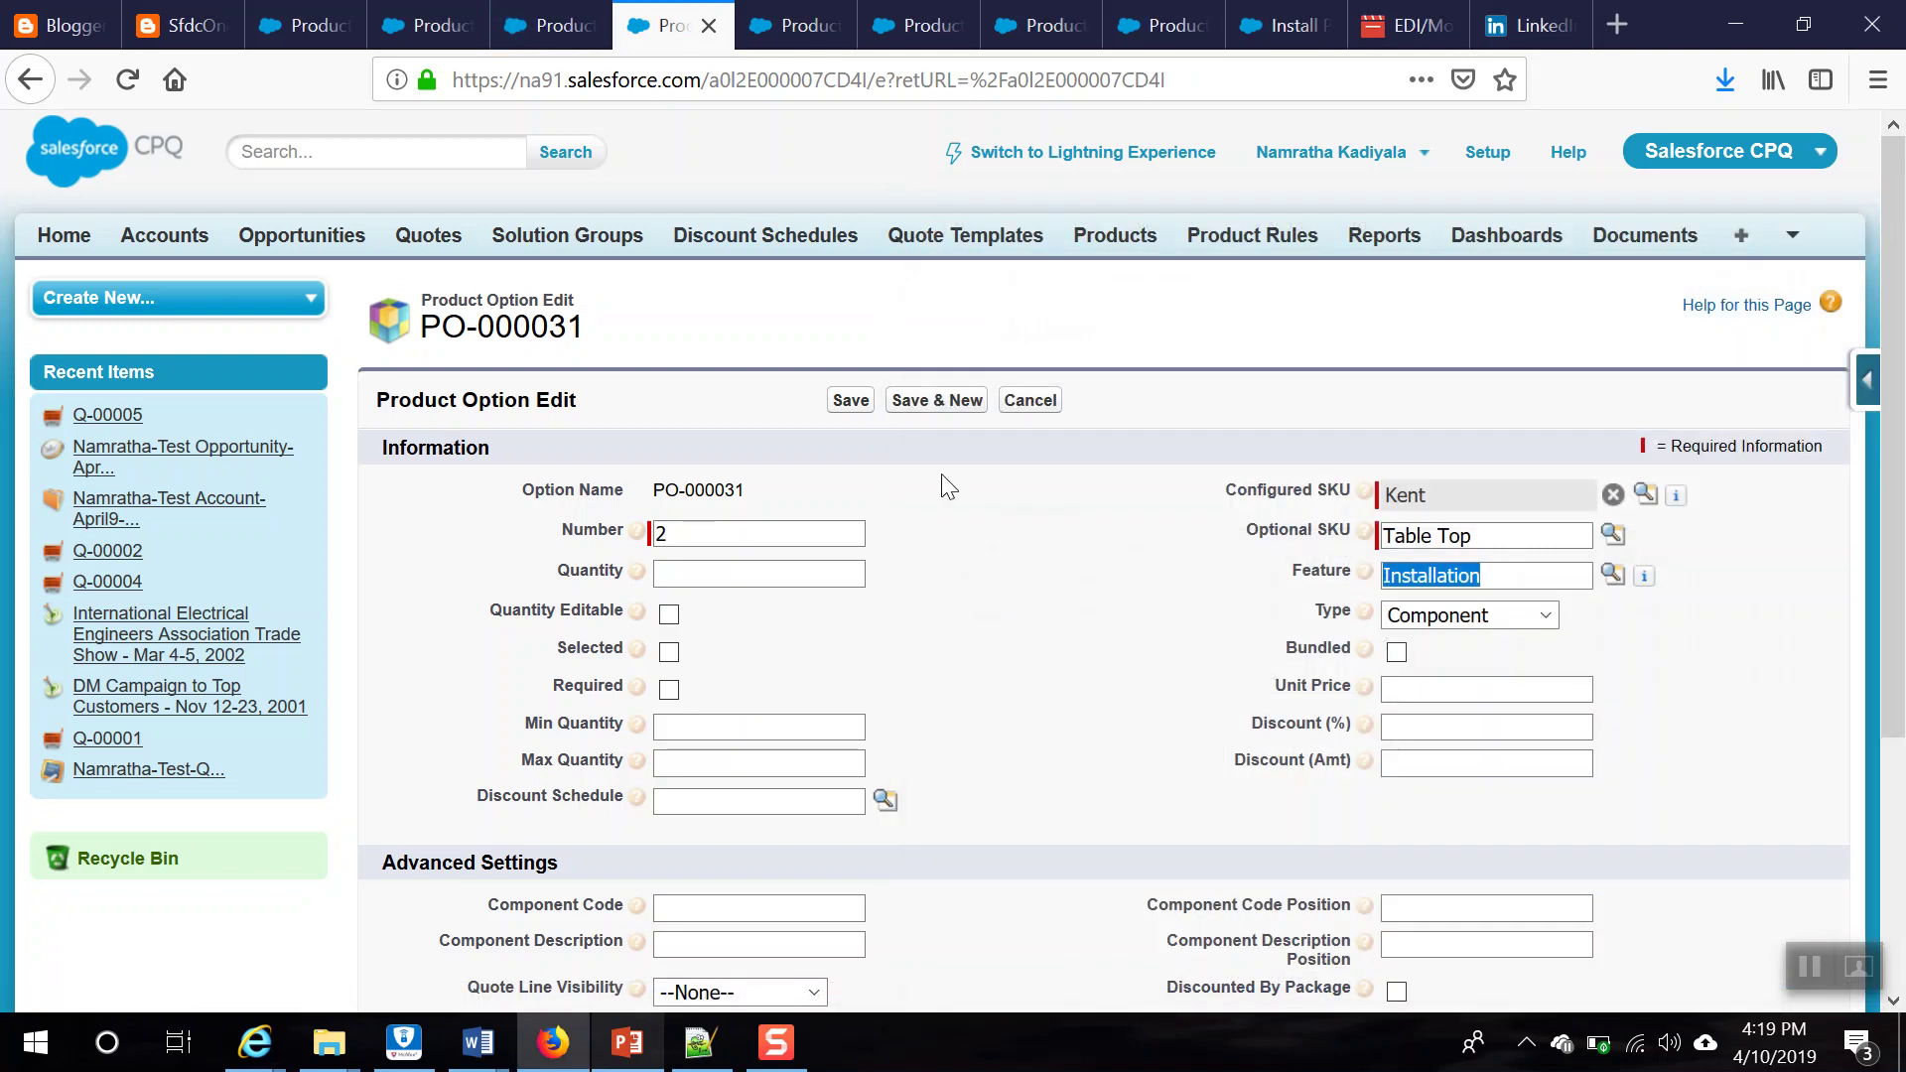
left_click(849, 399)
Step: Assign the Gold Service product option to the Warranty feature and save it
left_click(763, 27)
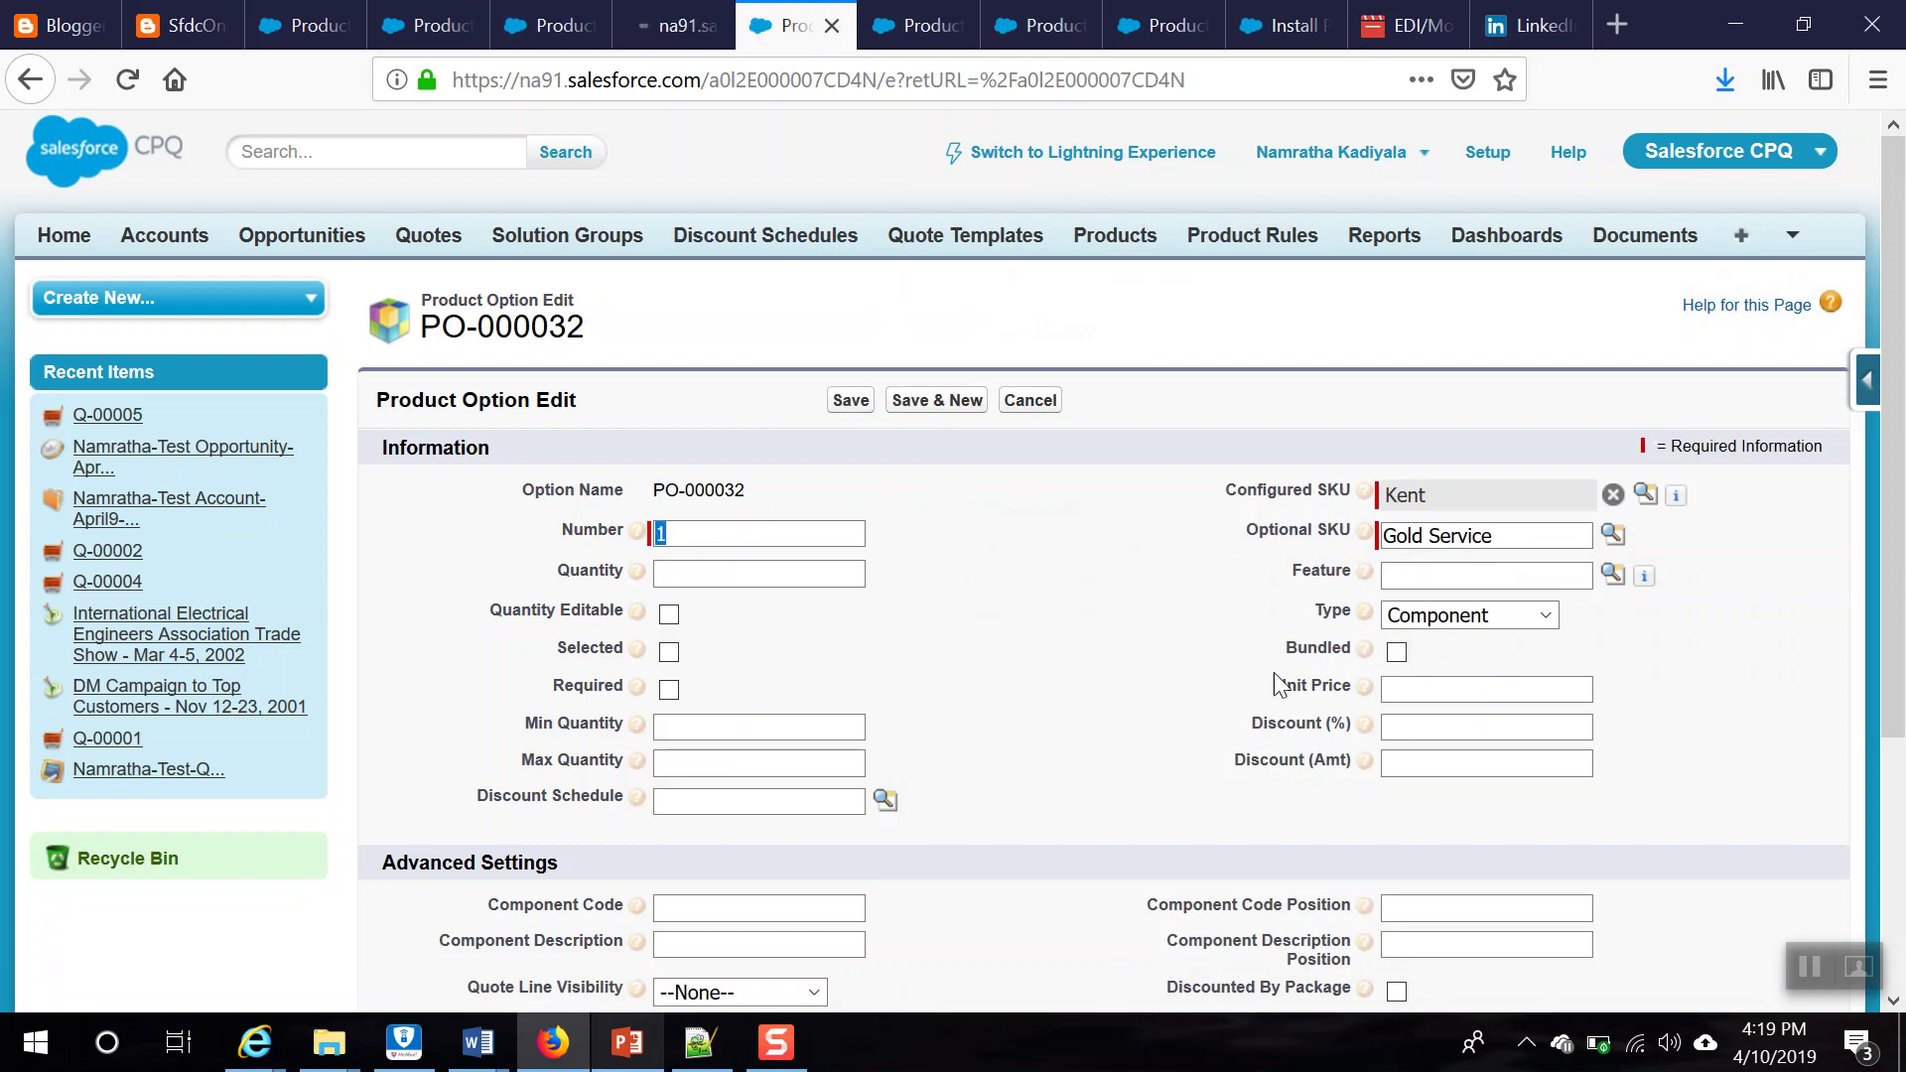
left_click(1611, 576)
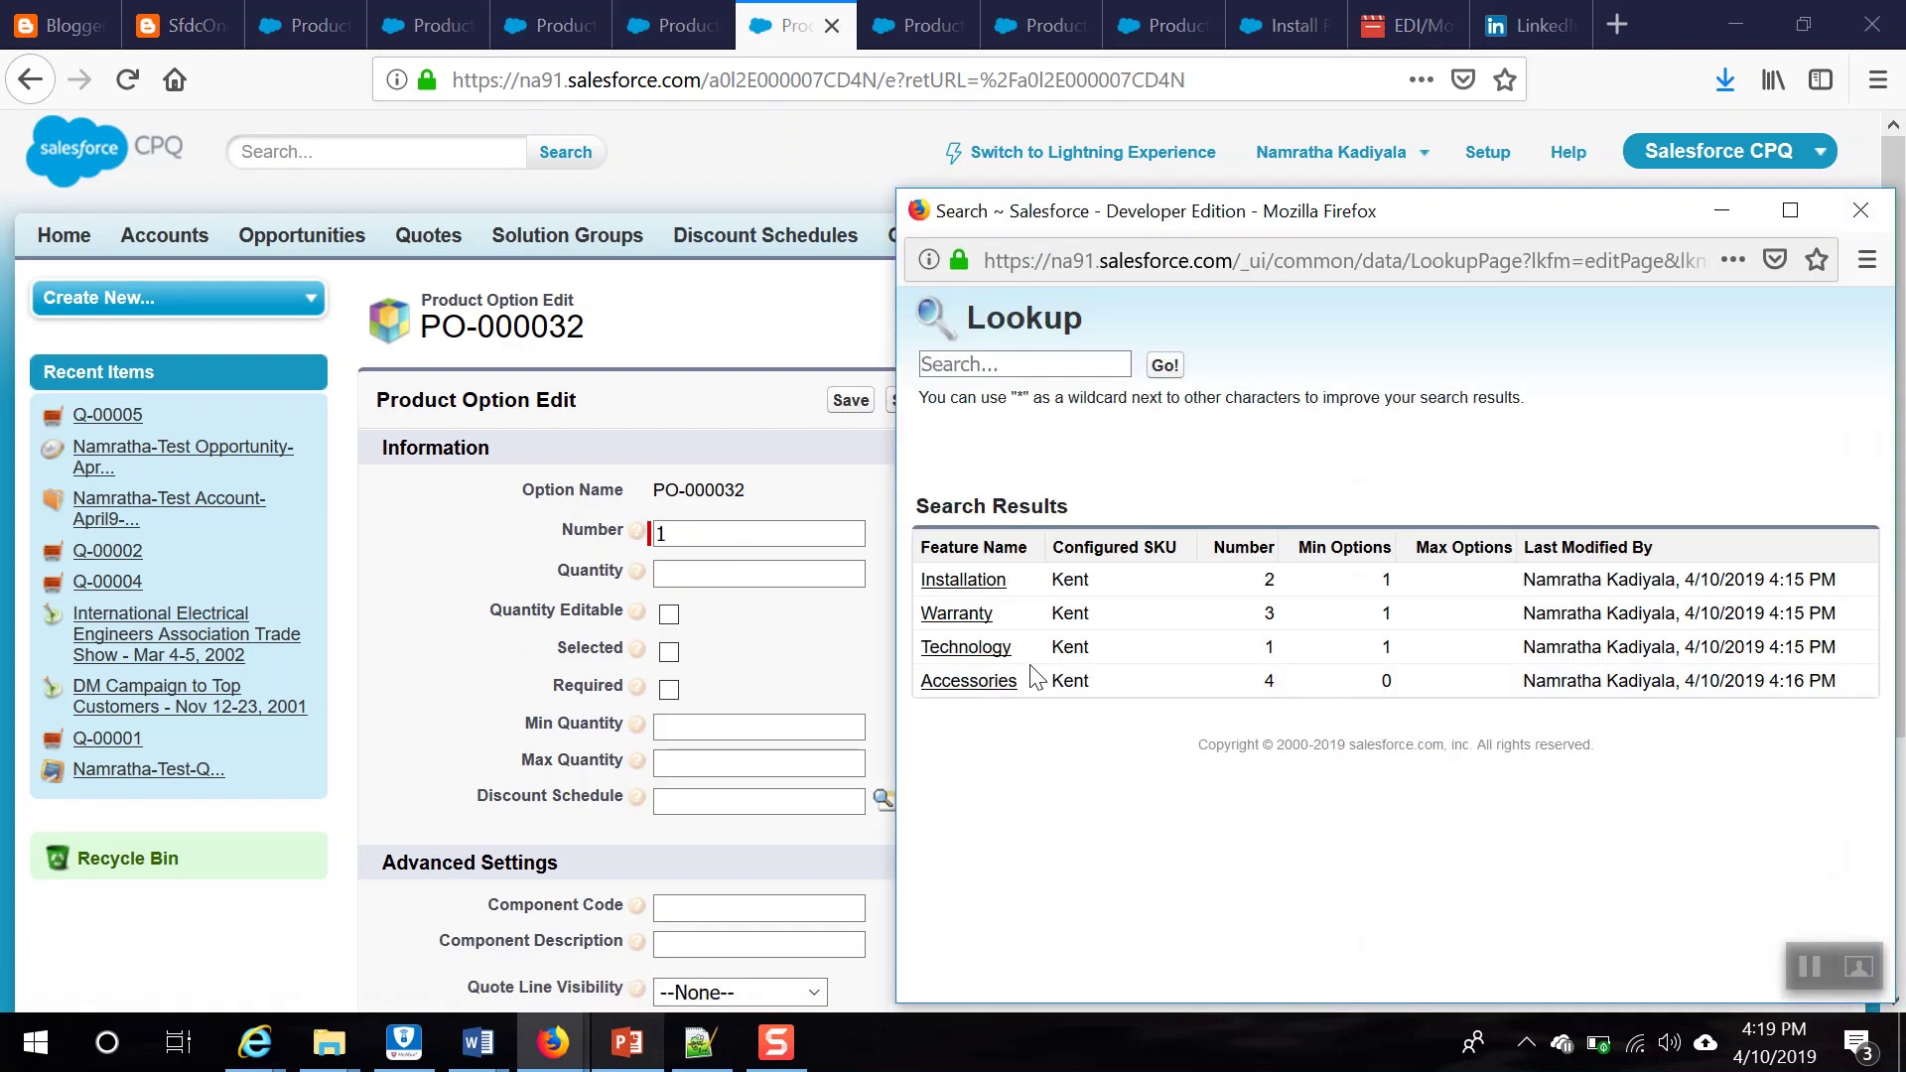
left_click(953, 613)
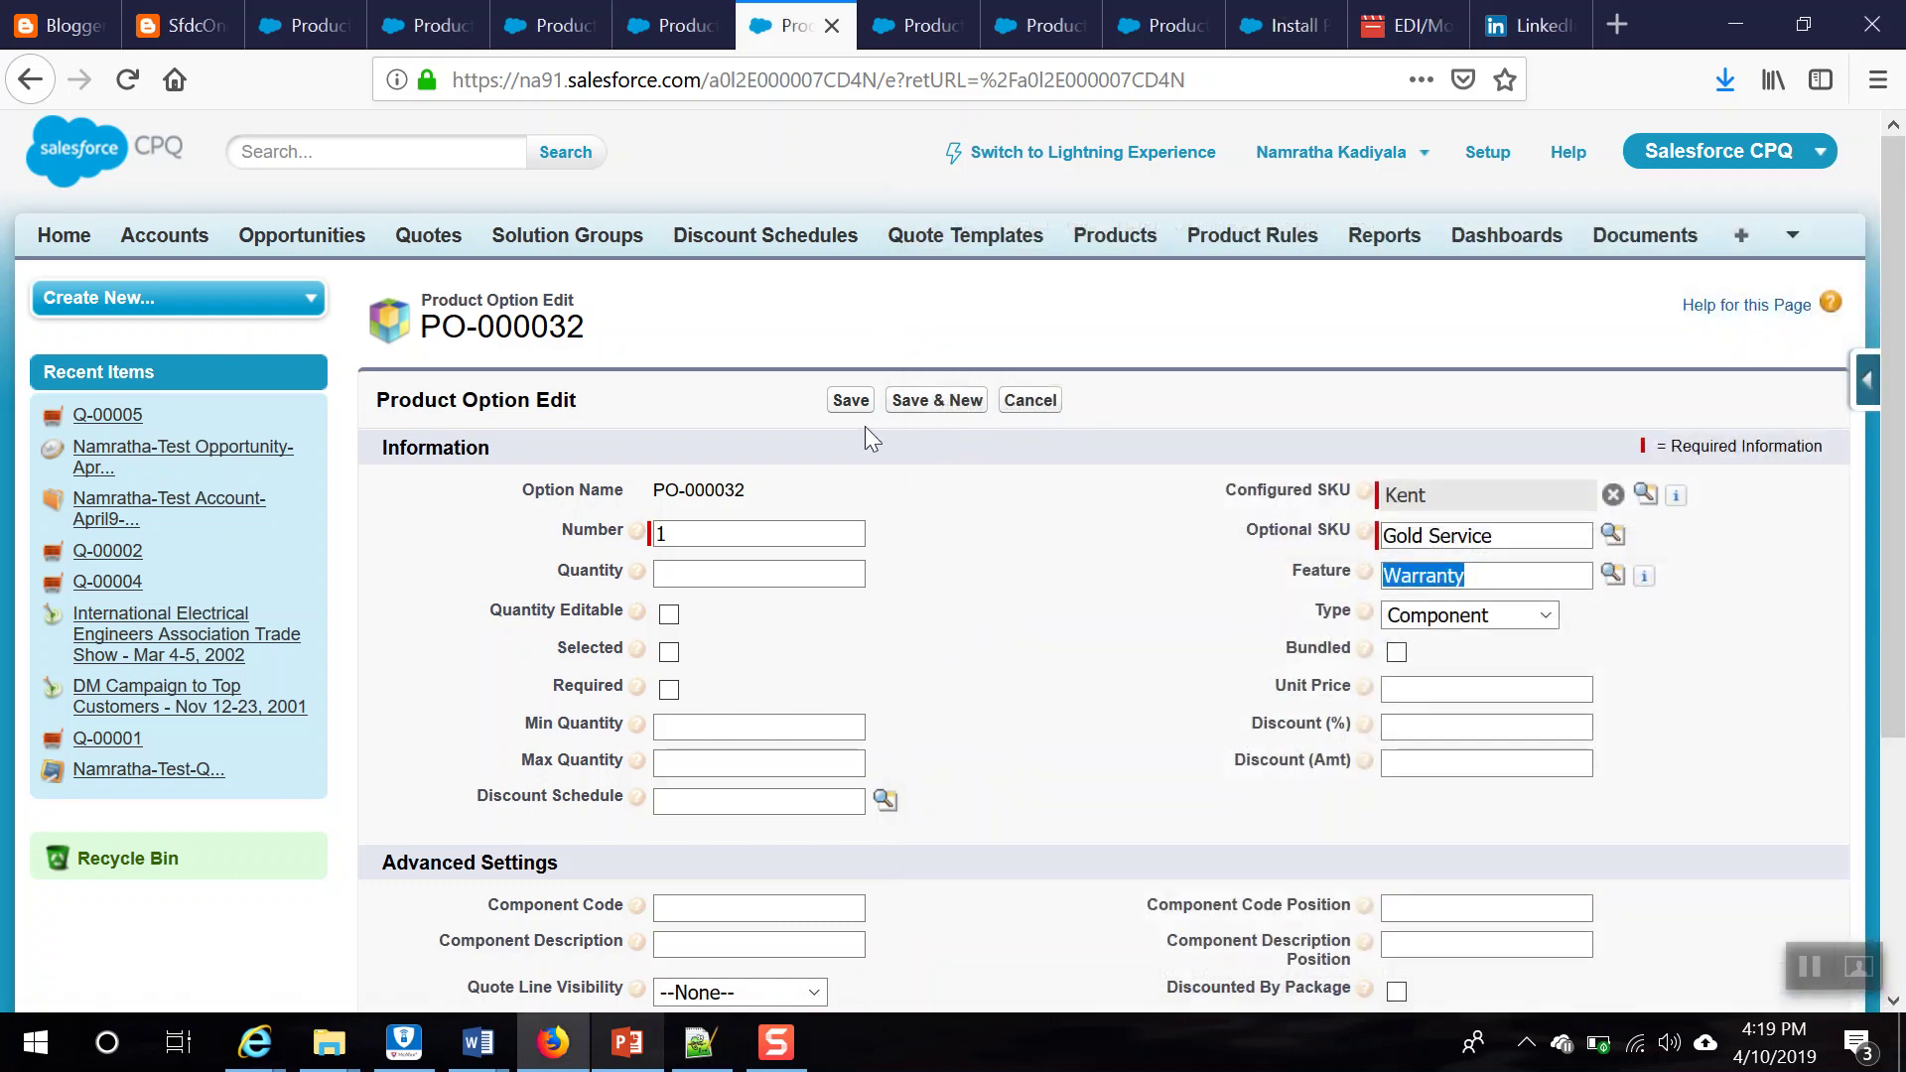
left_click(844, 402)
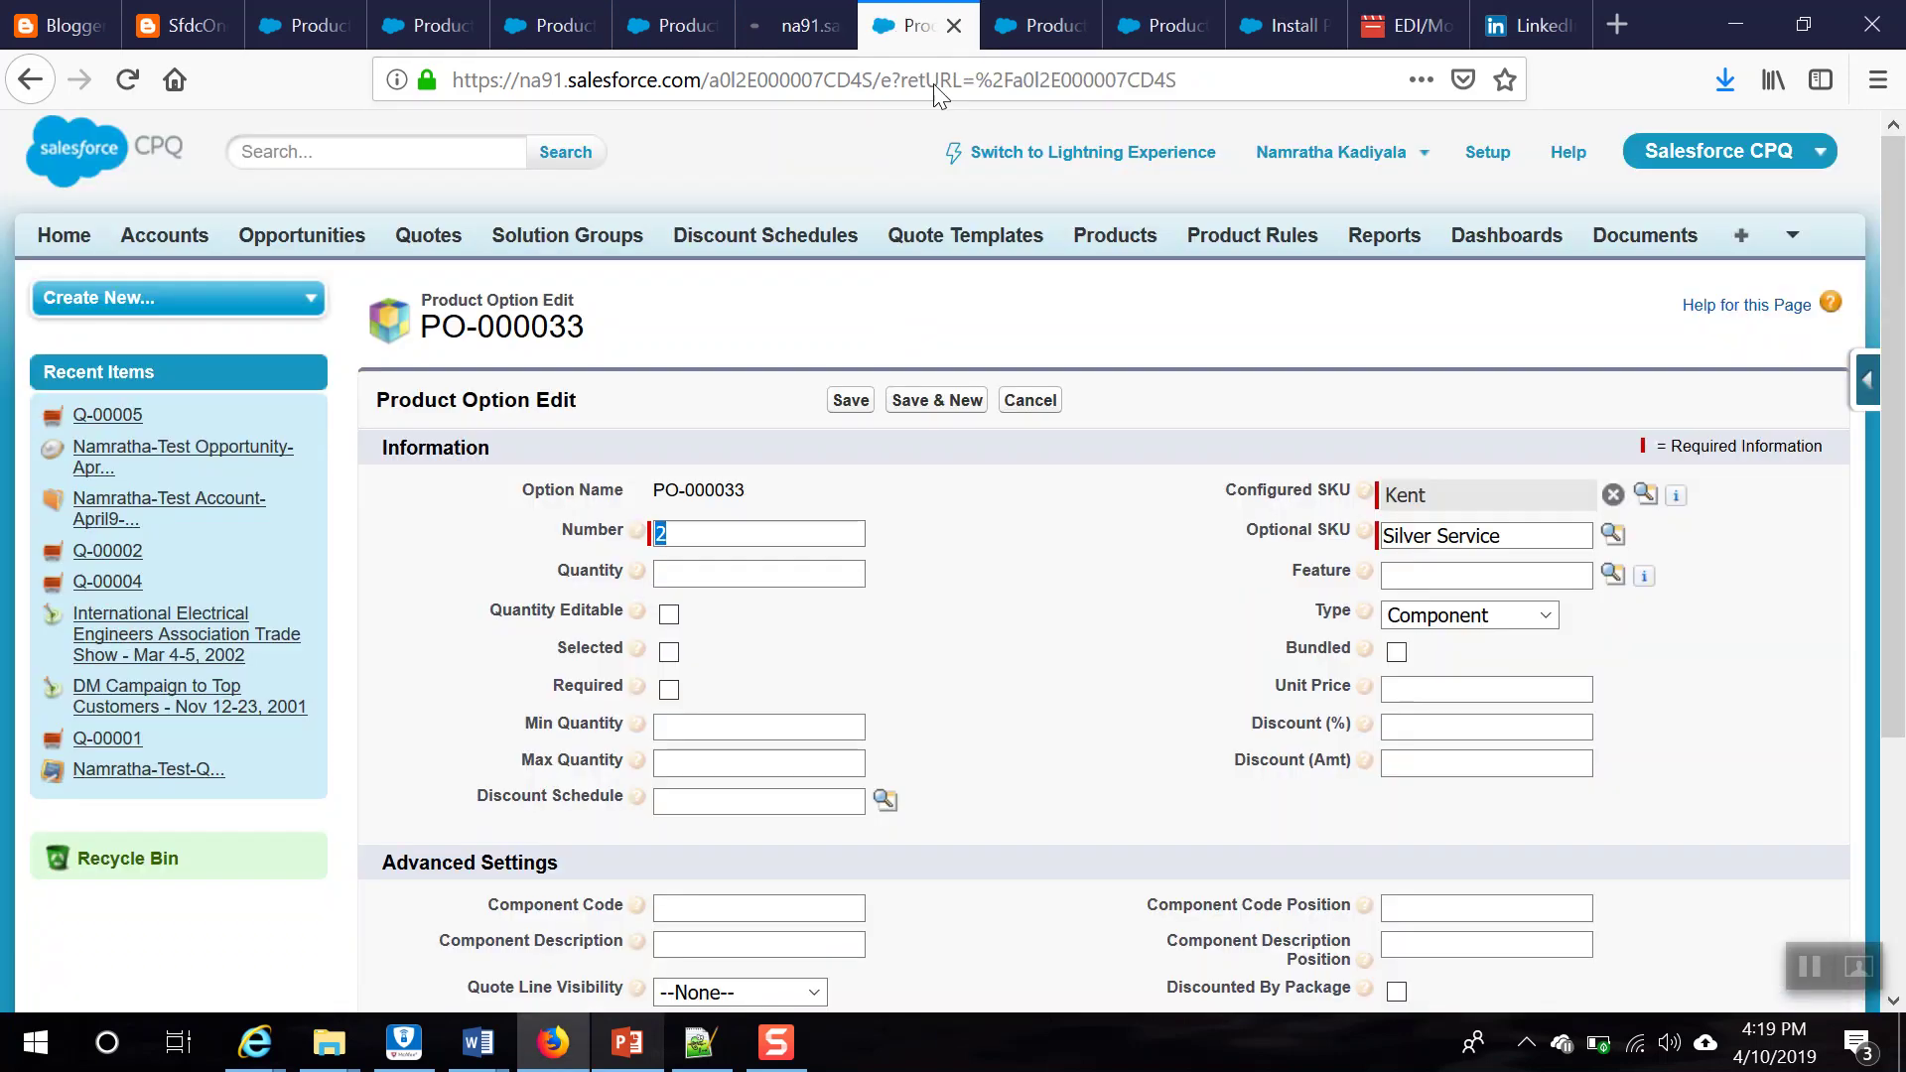
Step: Assign the Silver Service product option to the Warranty feature and save it
left_click(1611, 578)
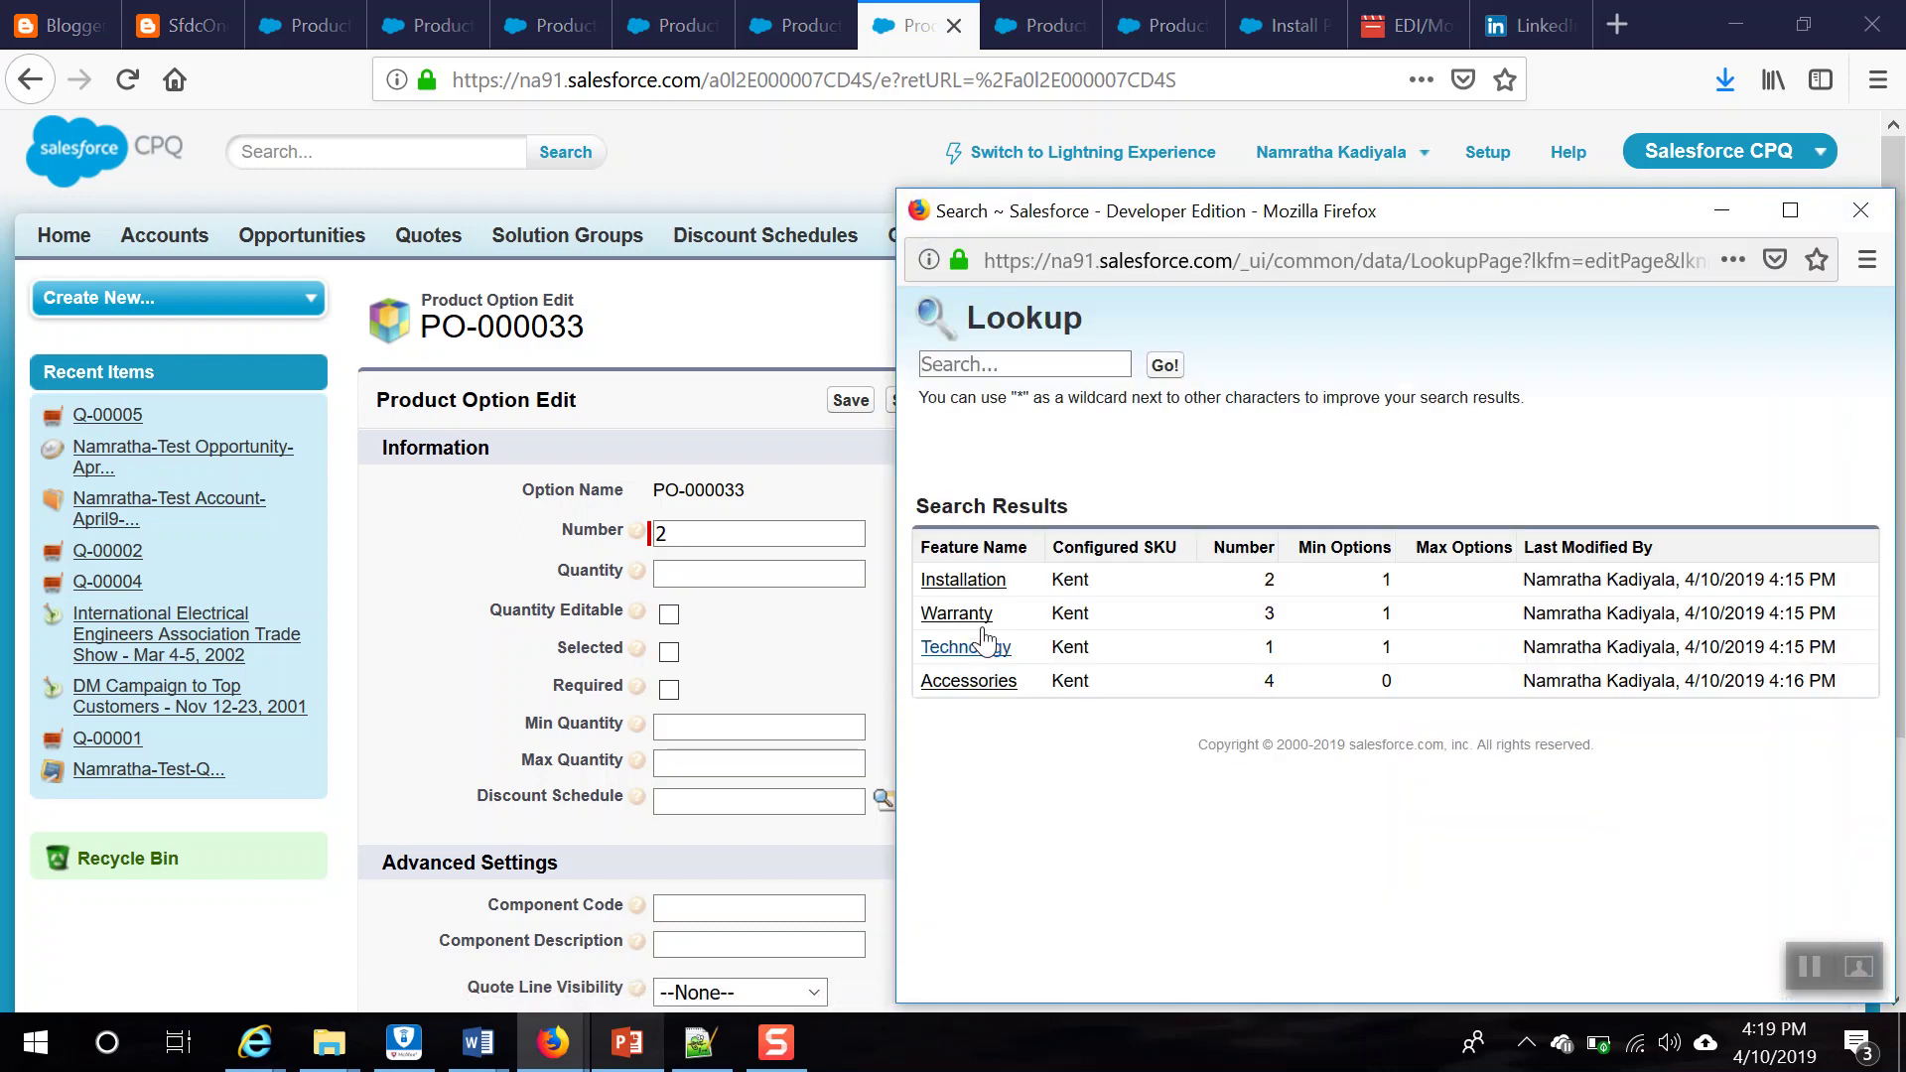
left_click(955, 615)
left_click(849, 400)
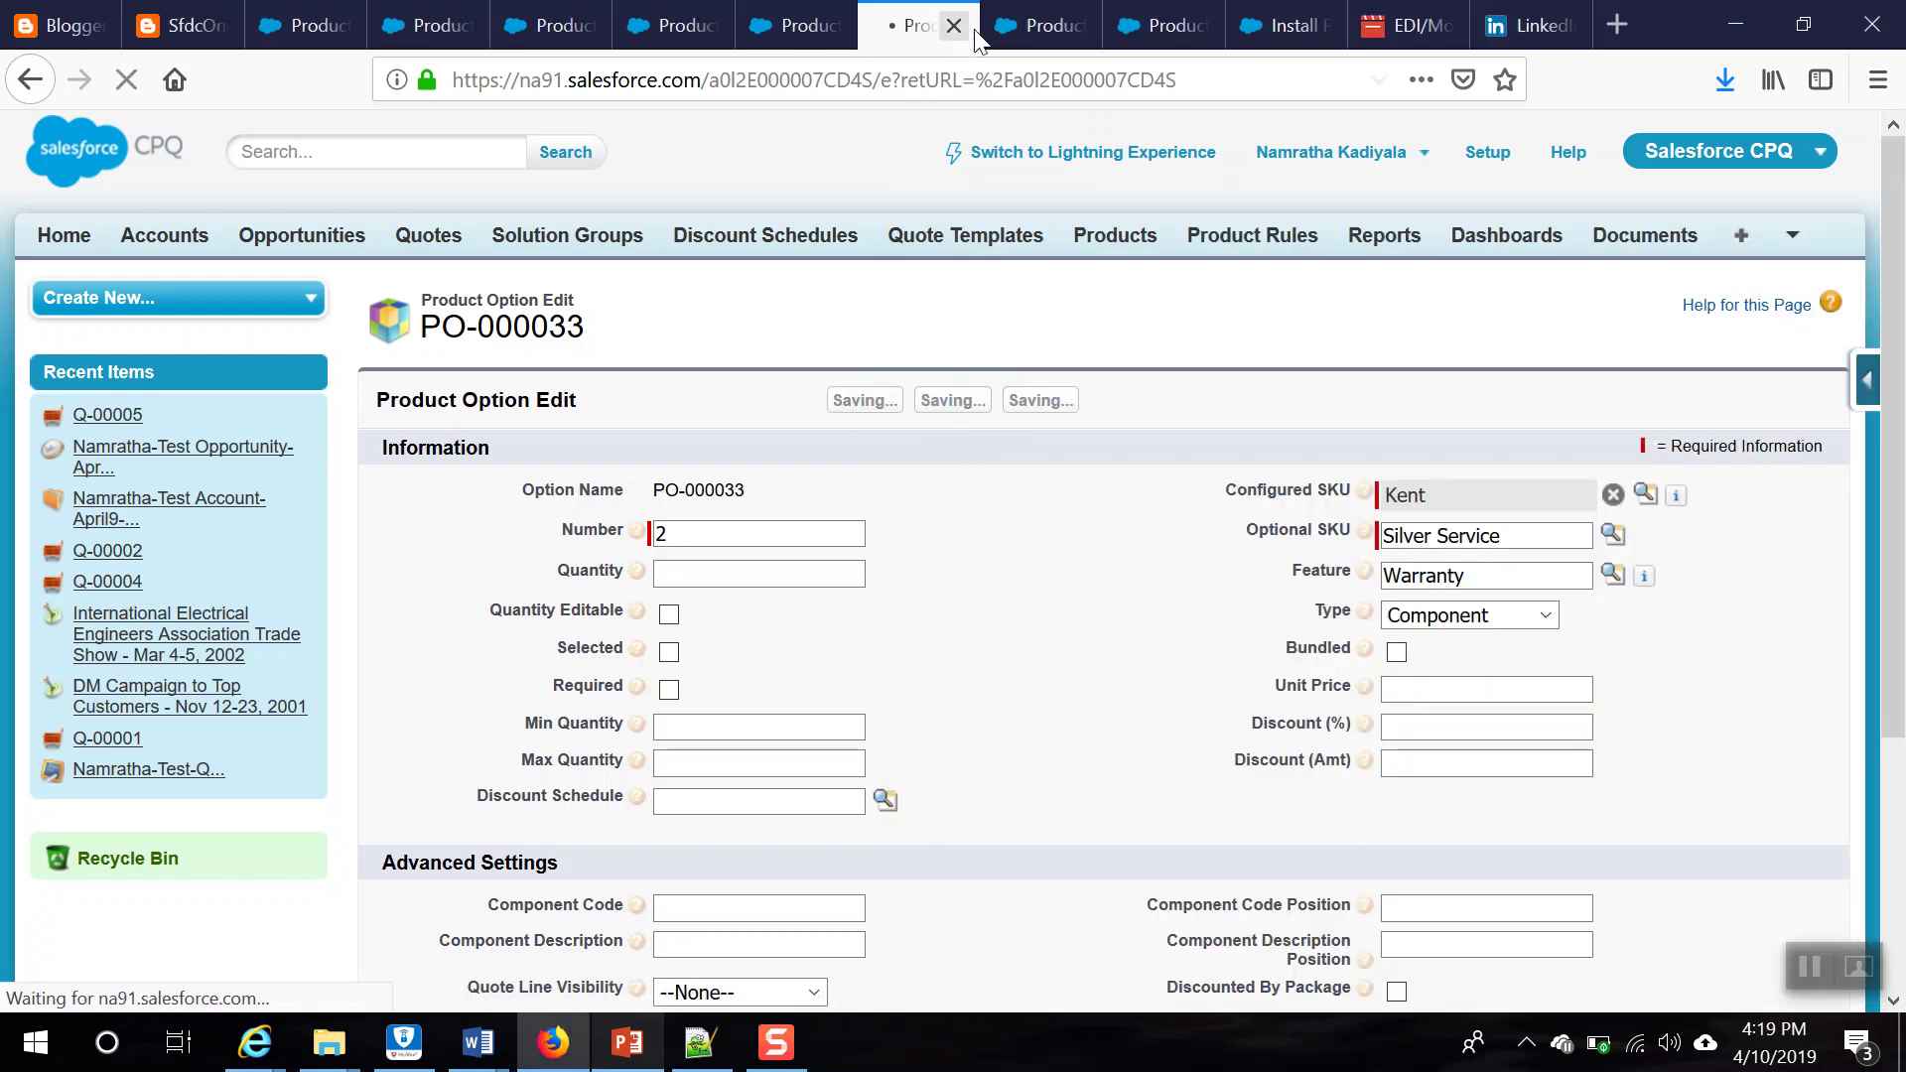
Step: Assign the Spare Filter product option to the Accessories feature and save it
left_click(985, 30)
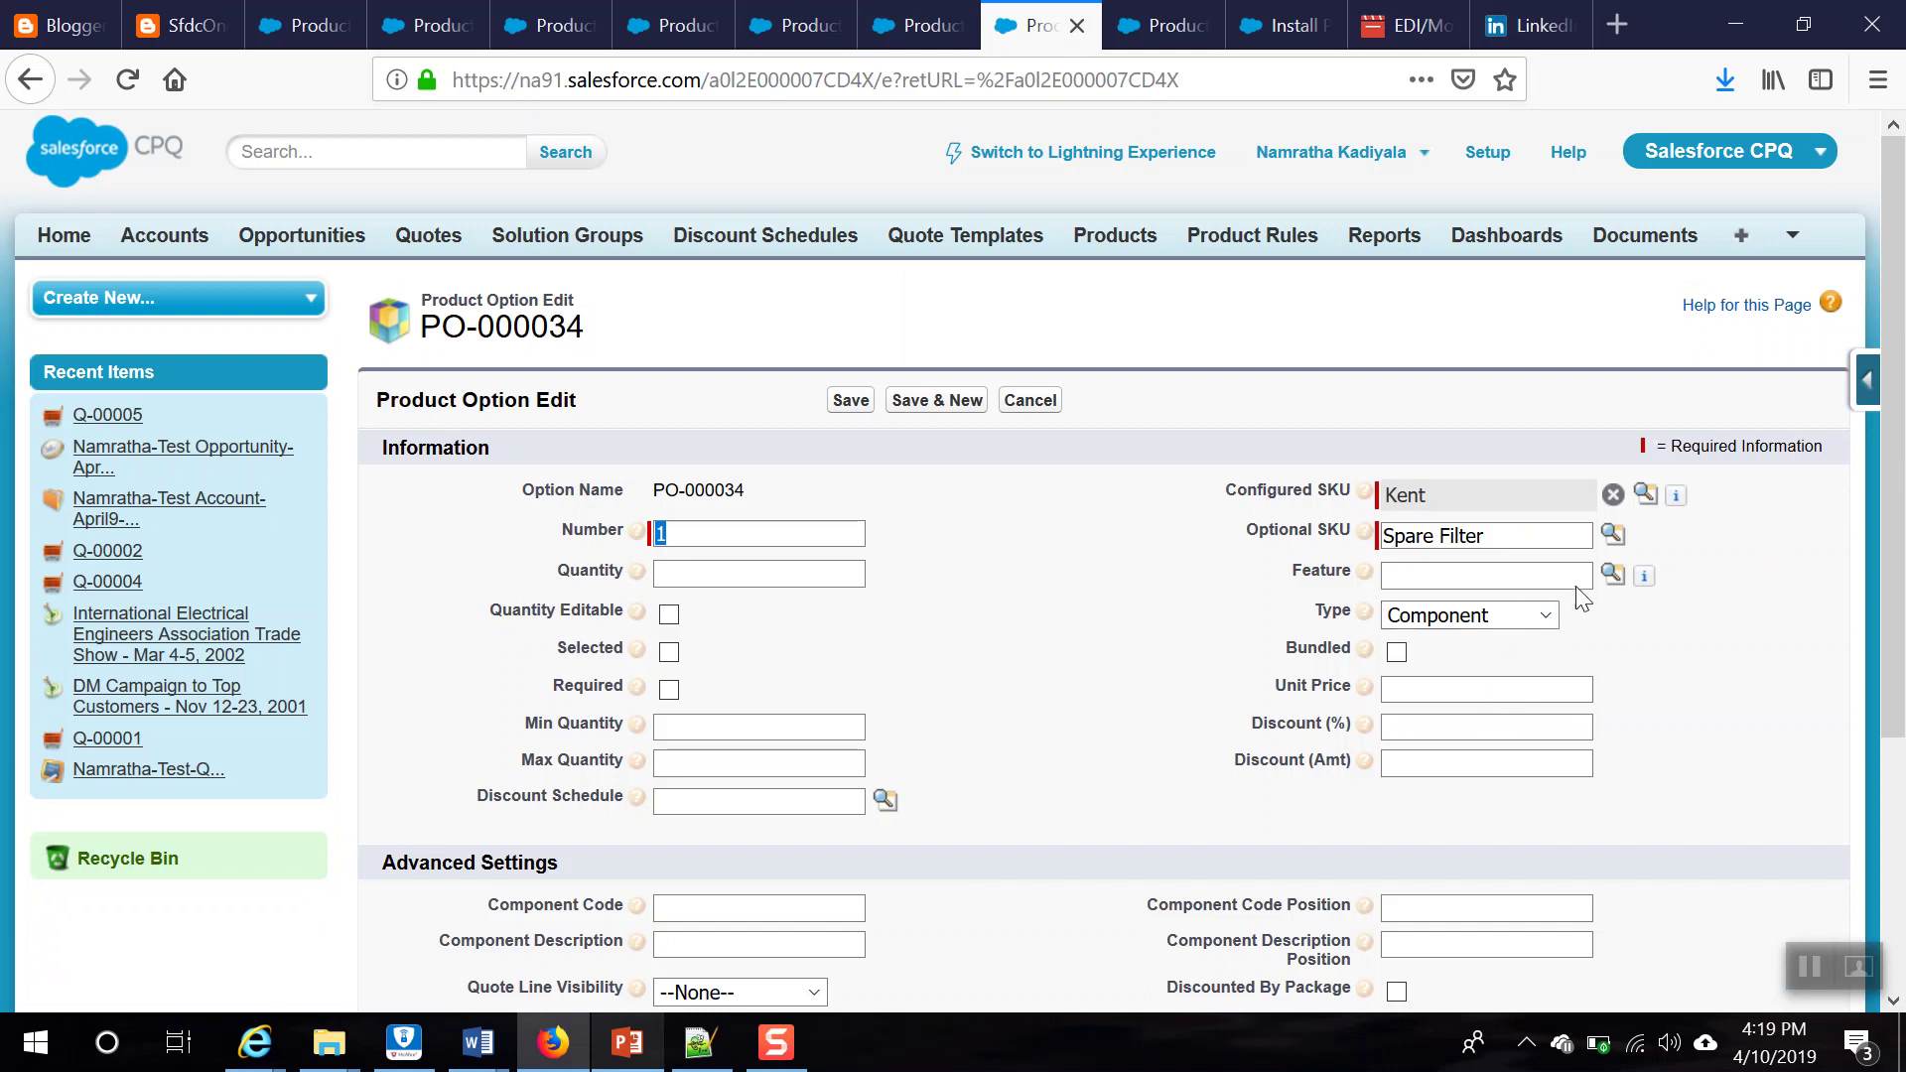
left_click(1608, 581)
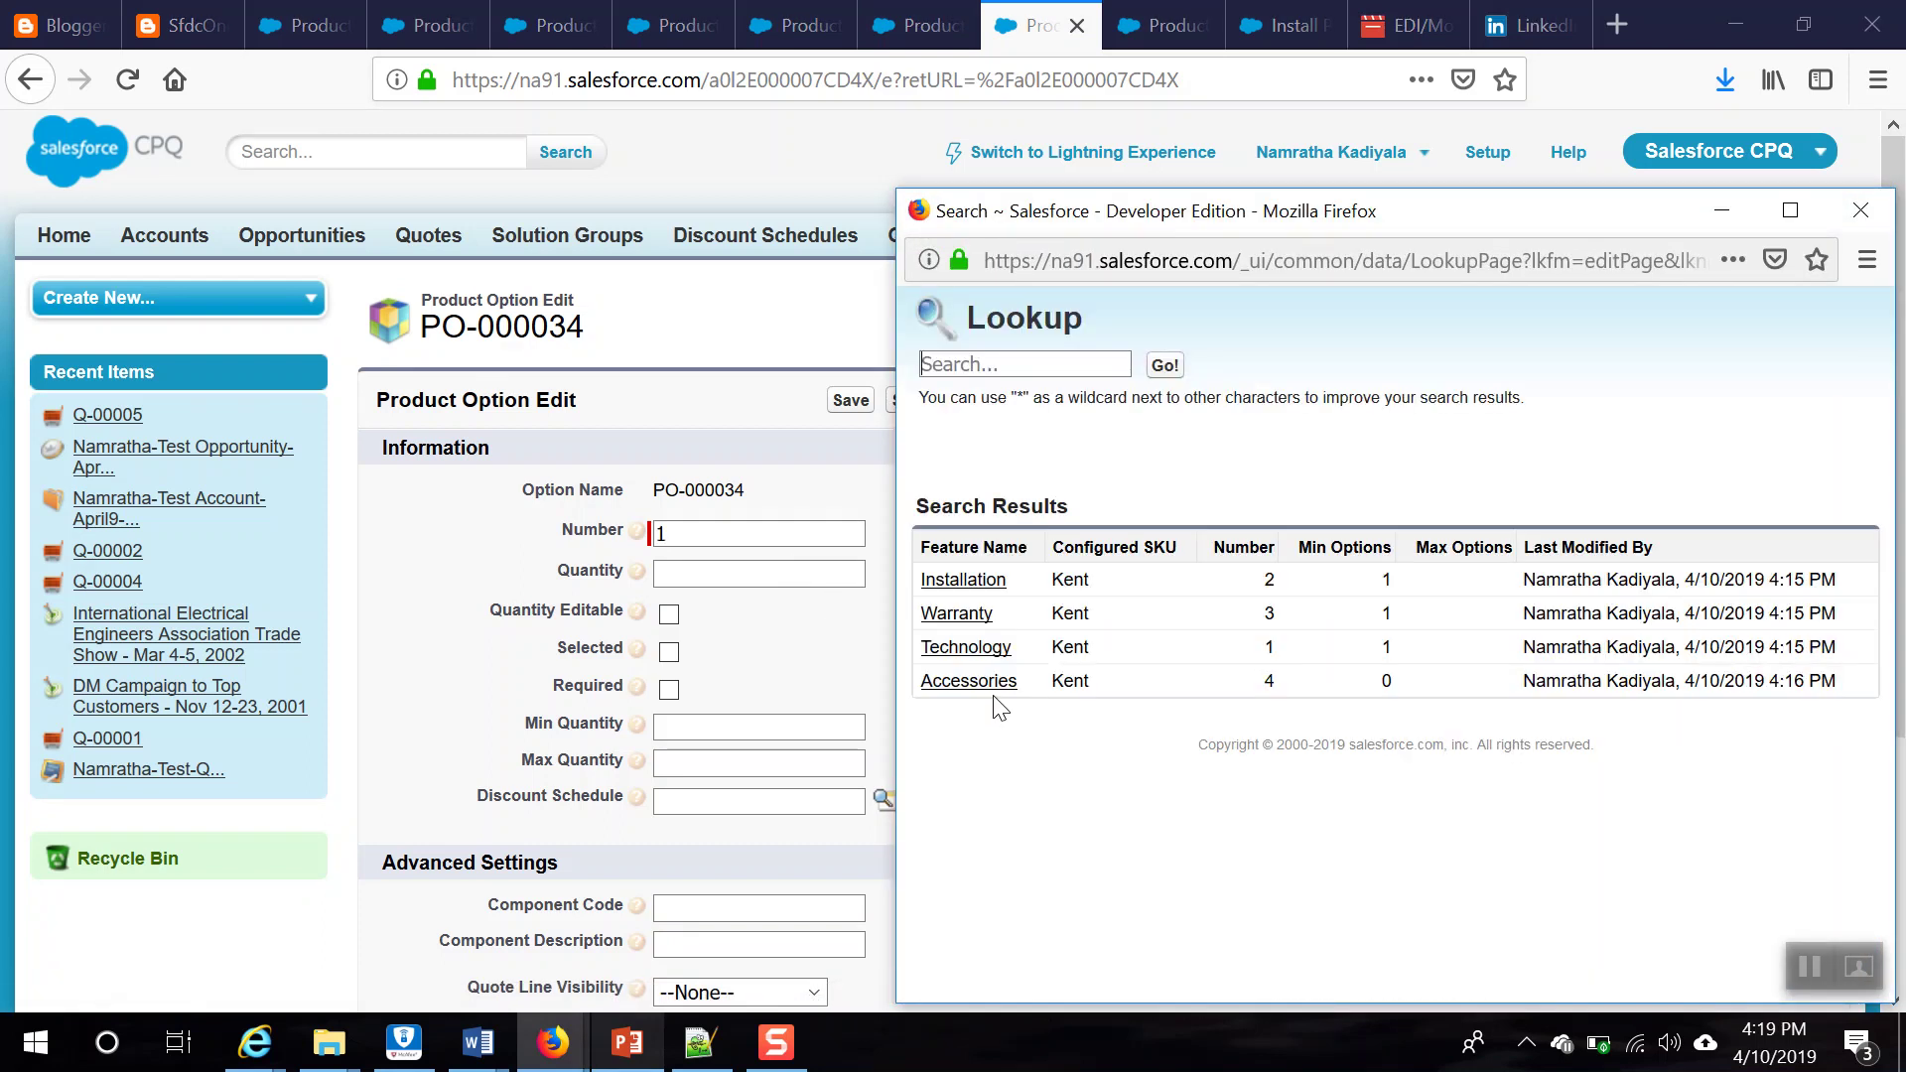
left_click(985, 693)
left_click(842, 402)
Step: Close the browser tabs of the finished product options and return to the Kent product options list
left_click(425, 25)
left_click(463, 26)
left_click(463, 25)
left_click(463, 26)
left_click(463, 26)
left_click(464, 25)
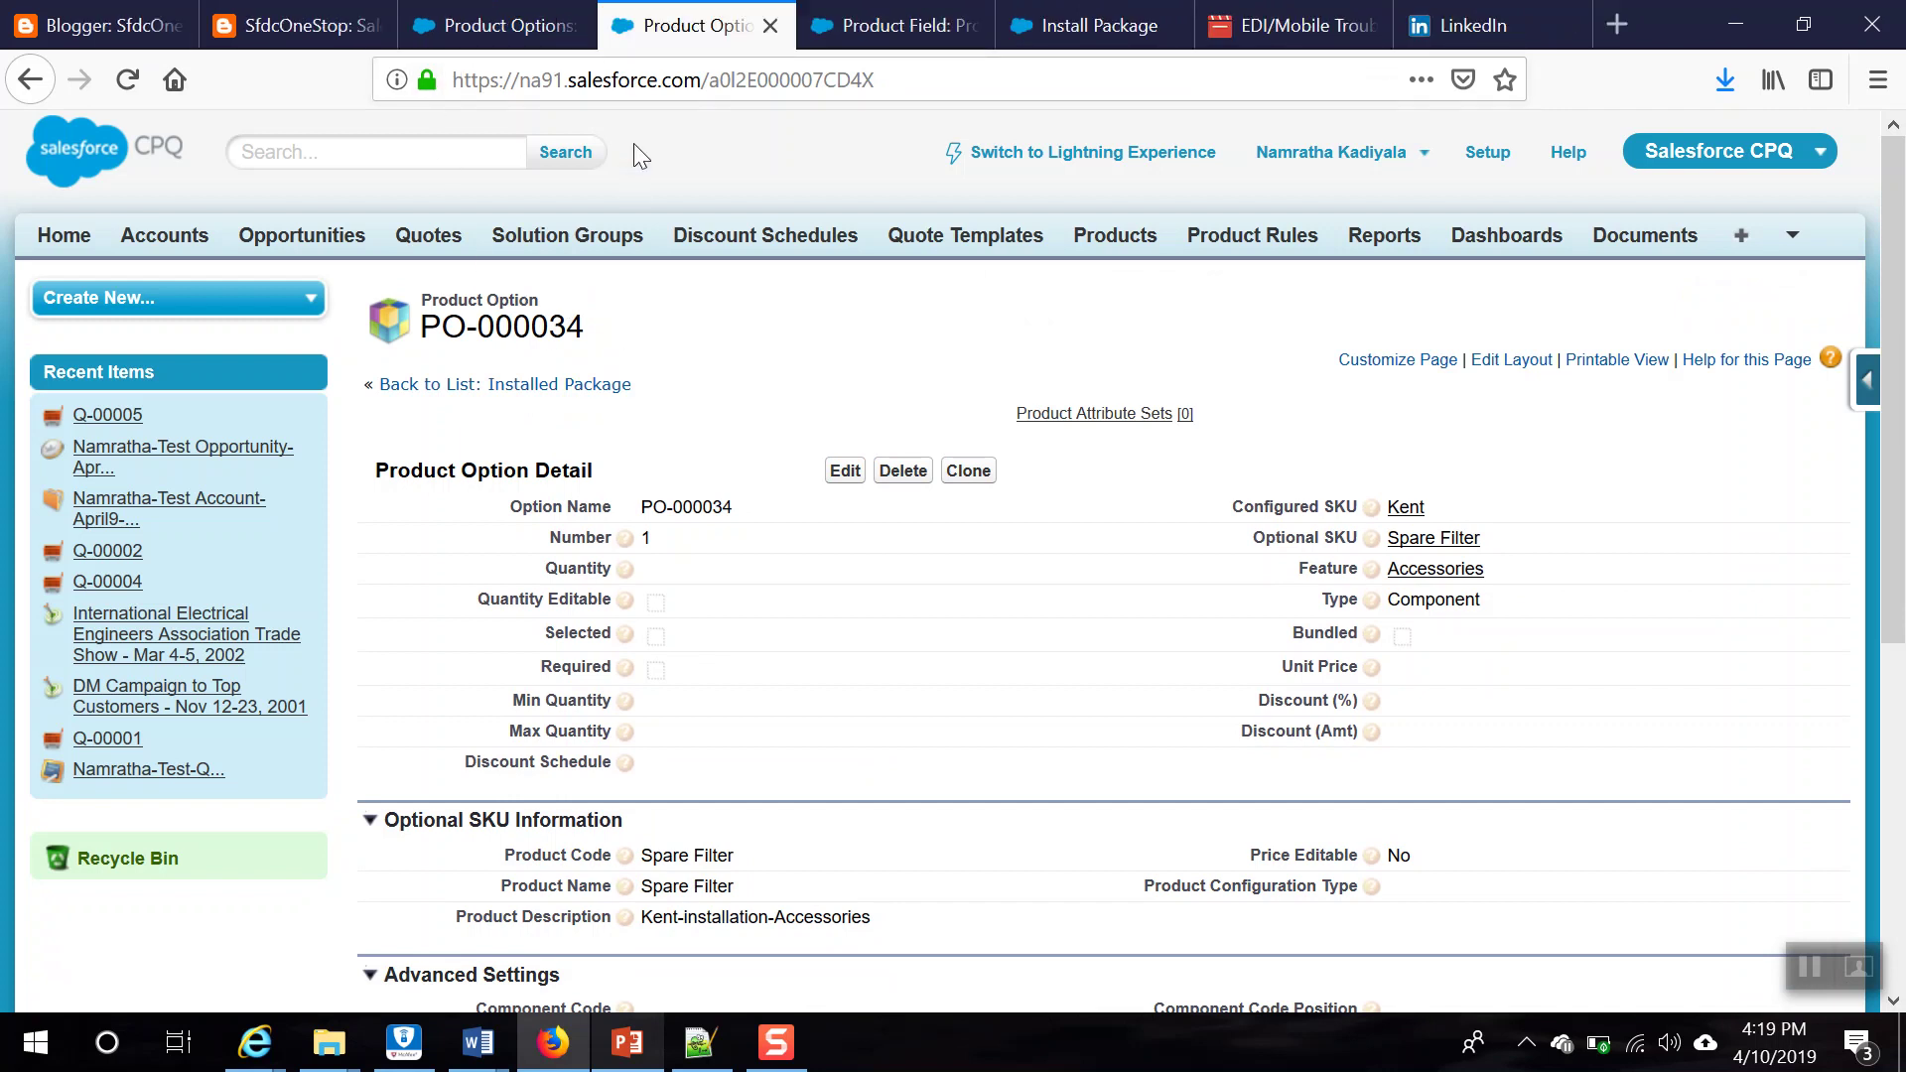
left_click(769, 26)
left_click(522, 26)
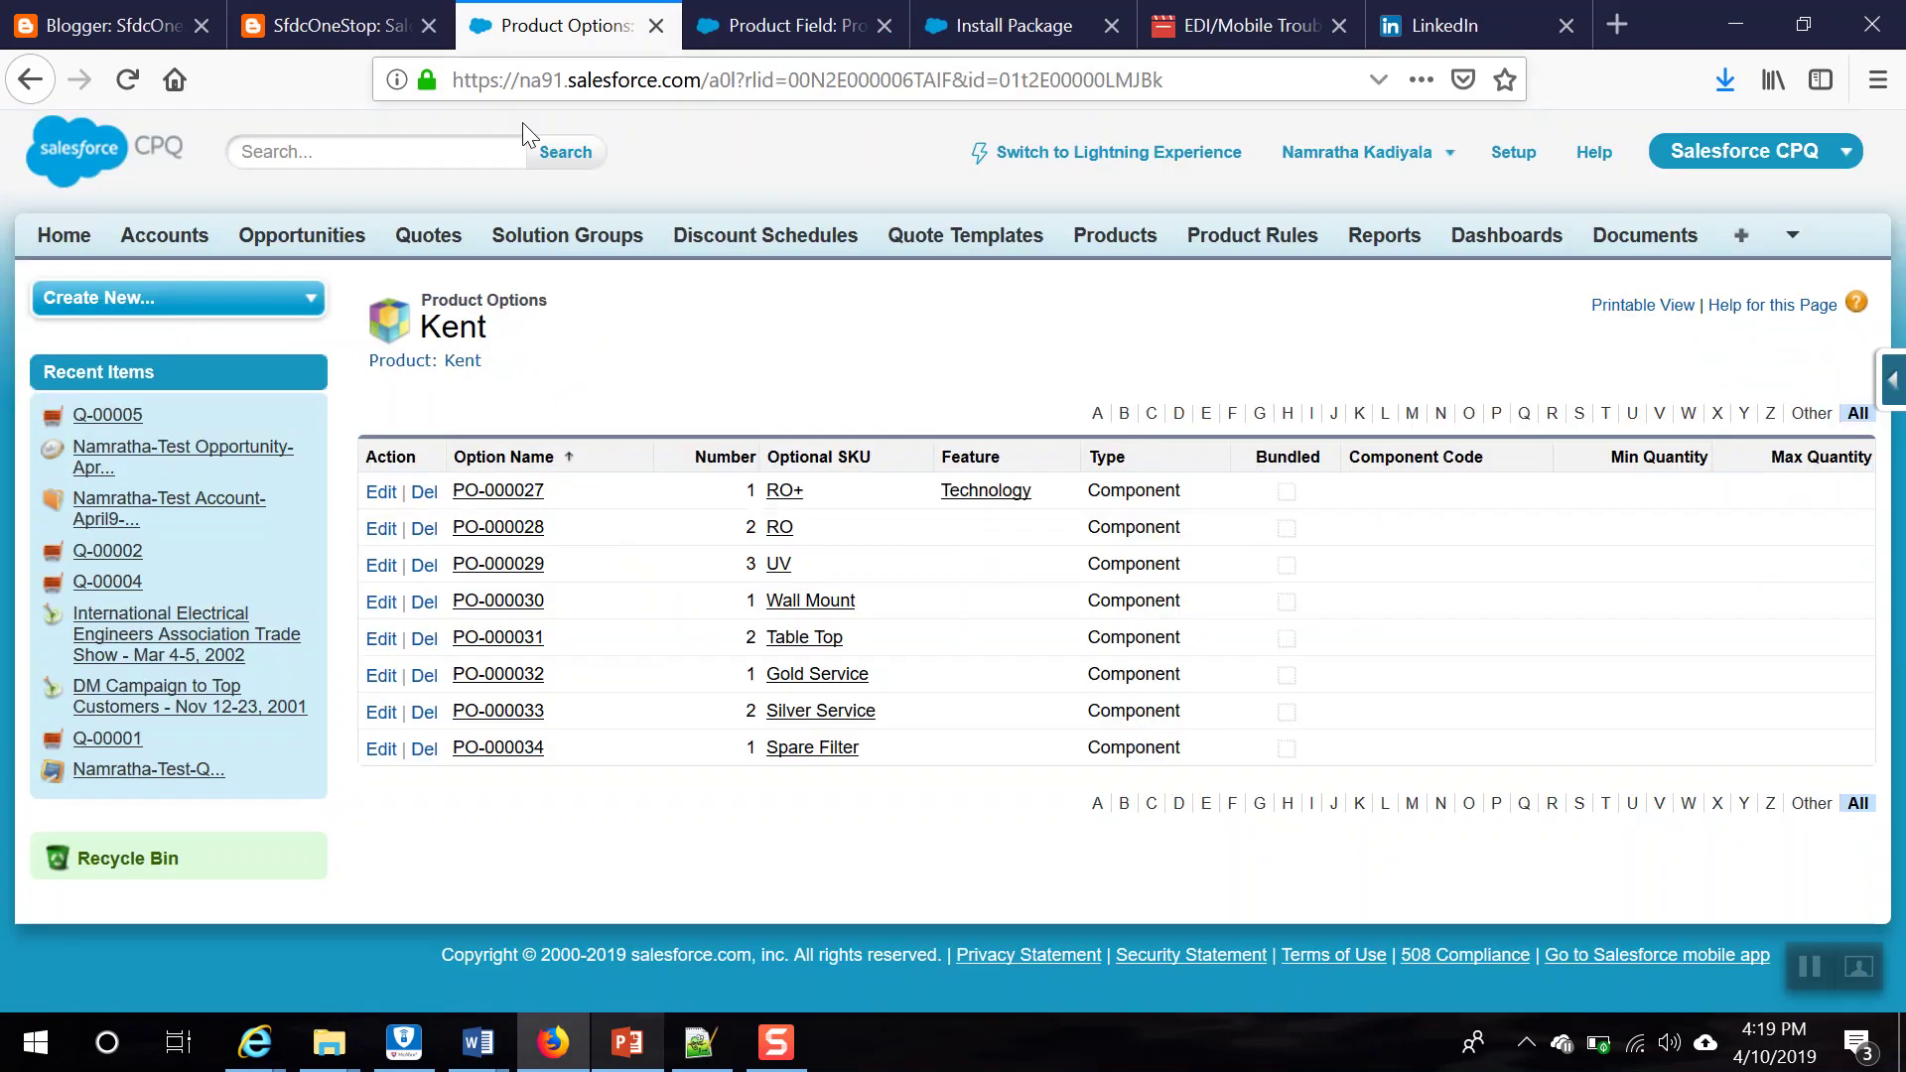
Step: Open the recently viewed test opportunity and, from its related quotes, the draft quote created on 4/10/2019
left_click(347, 244)
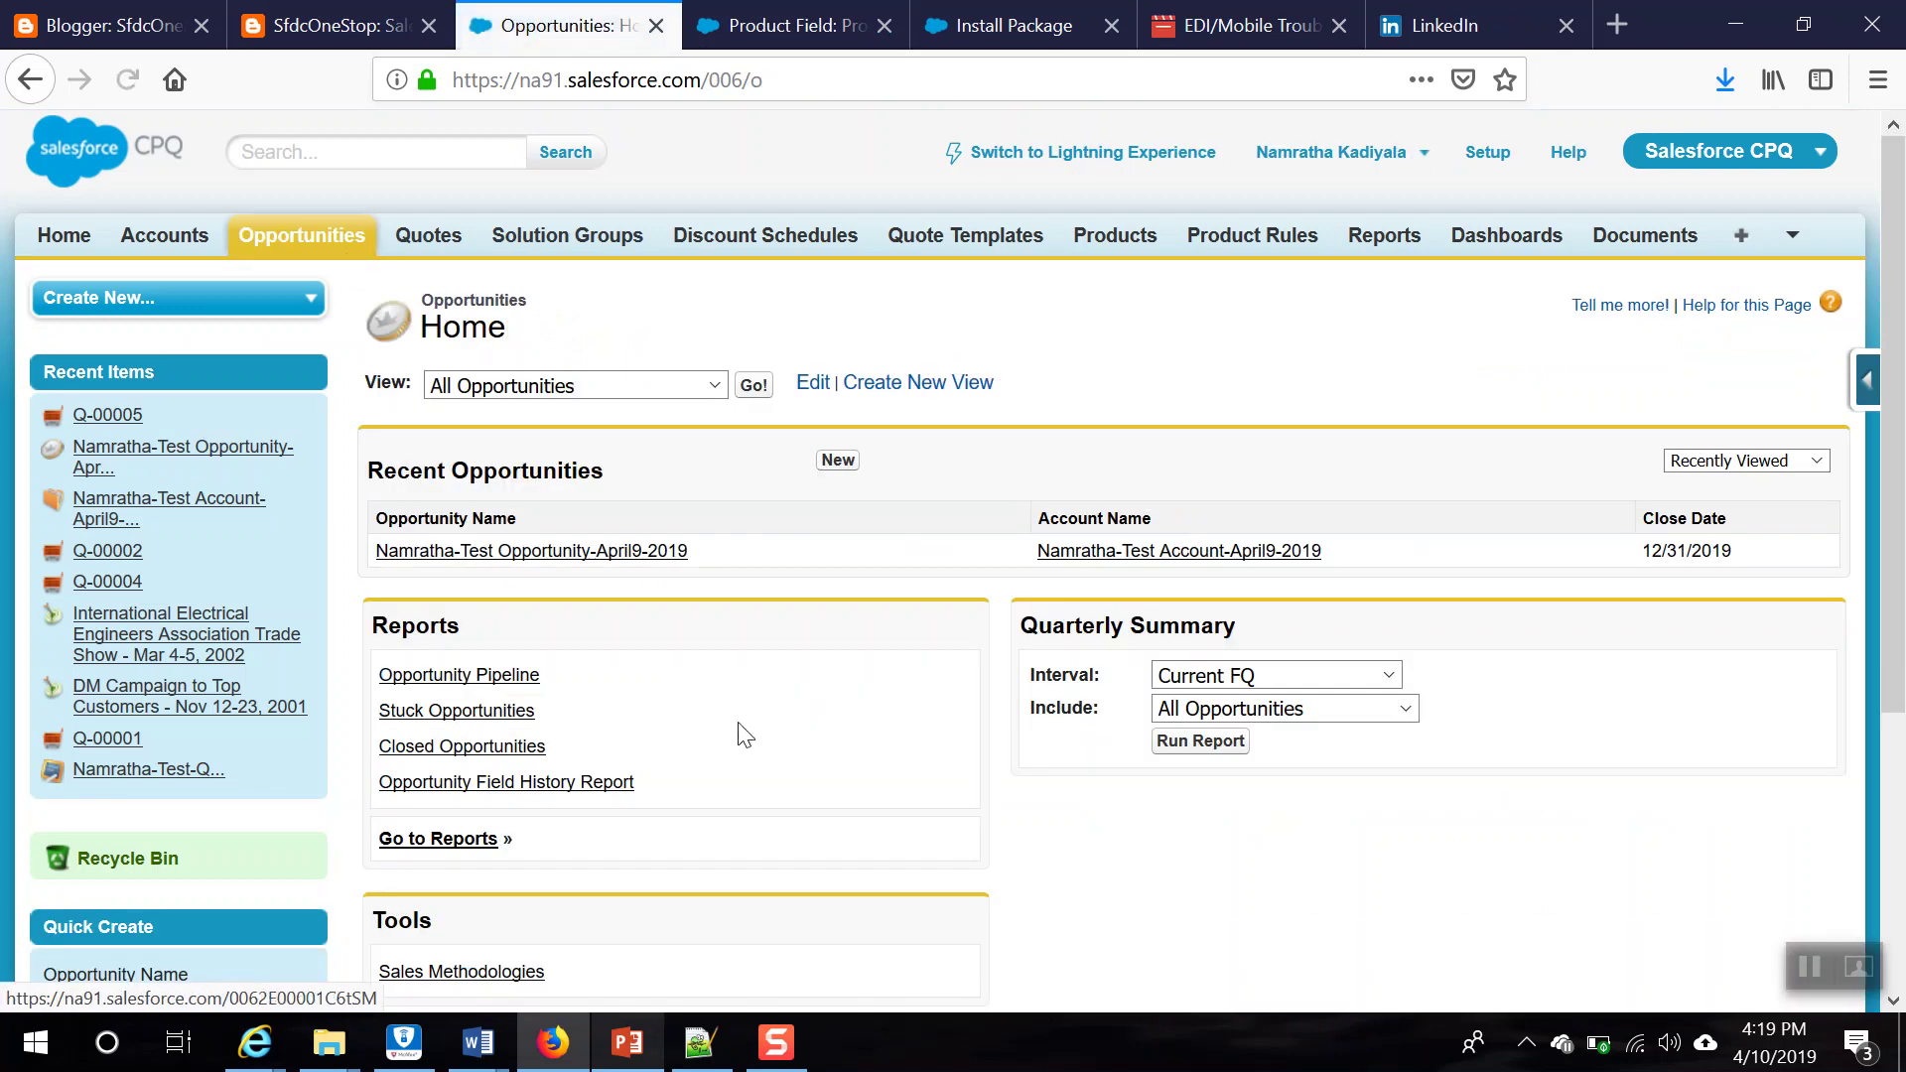
scroll(746, 735, "down", 5)
scroll(752, 754, "up", 5)
left_click(480, 552)
scroll(765, 774, "down", 10)
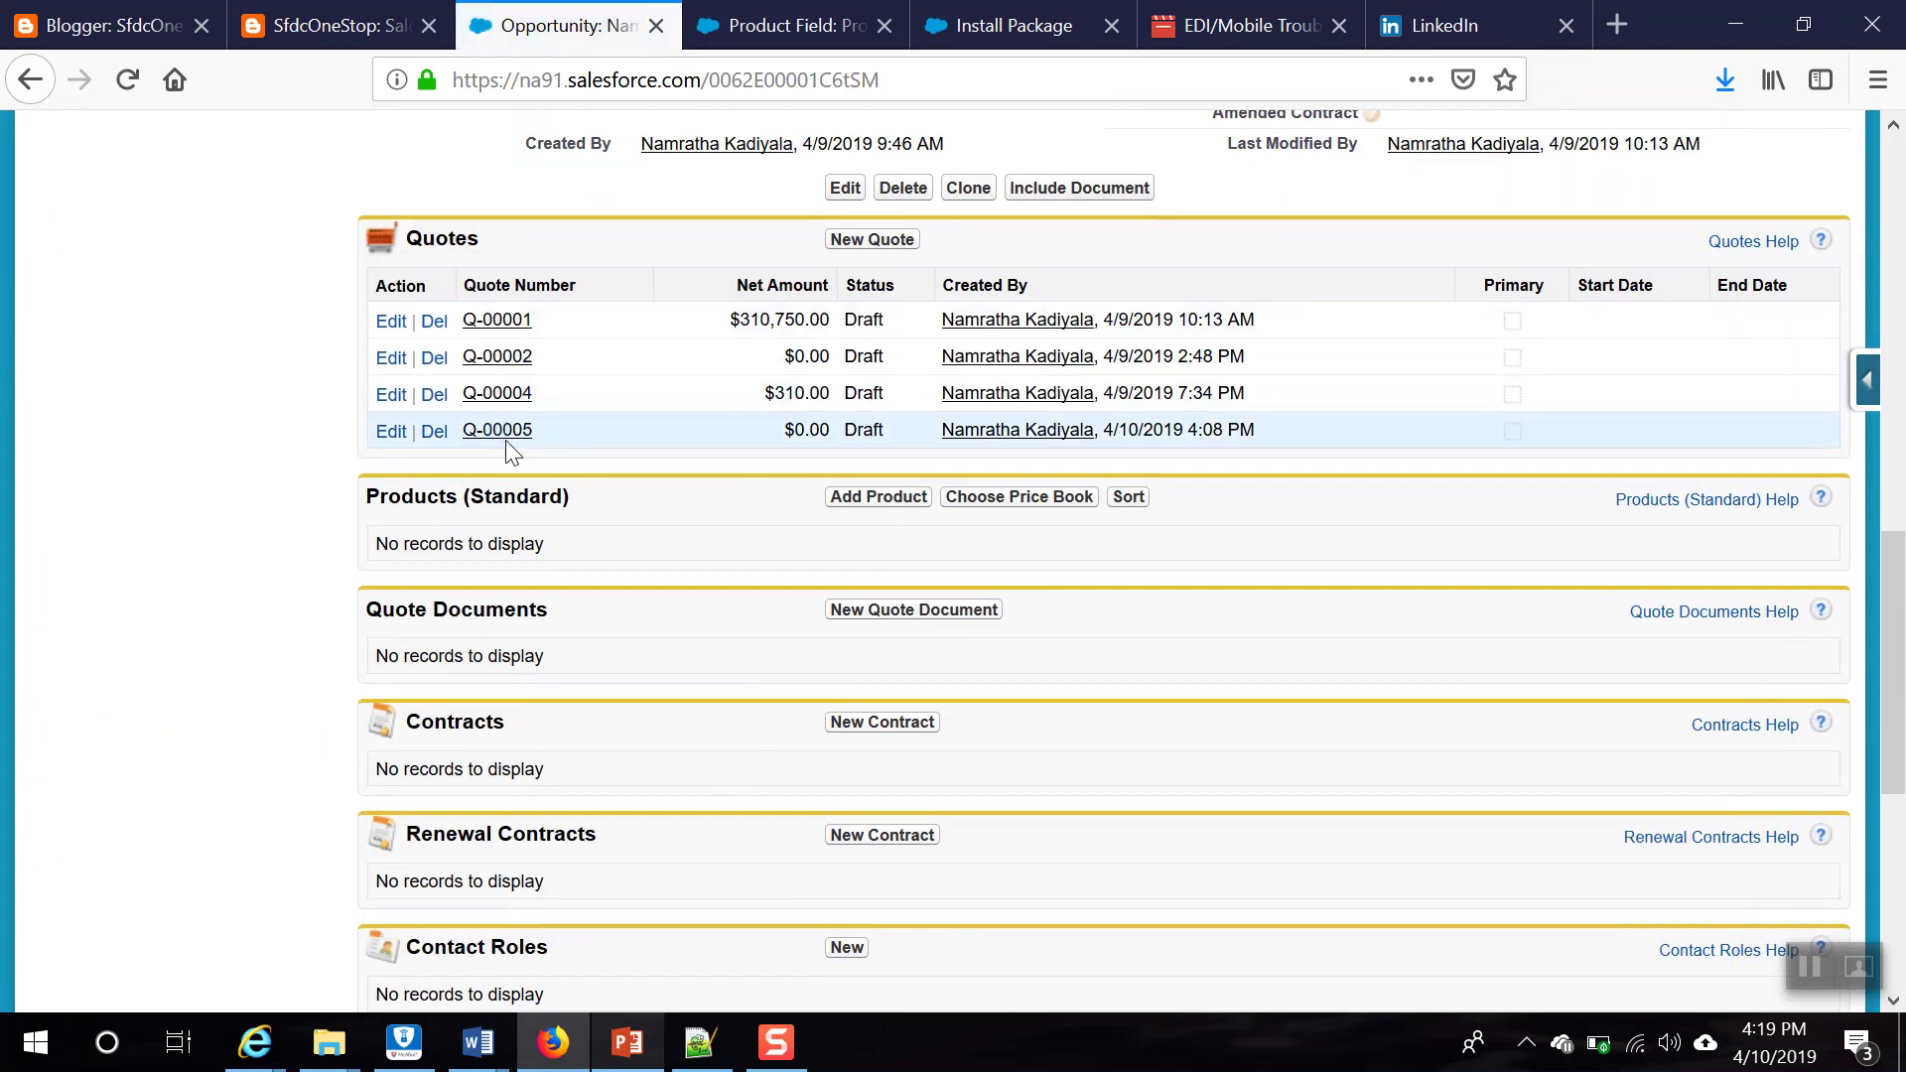
left_click(503, 430)
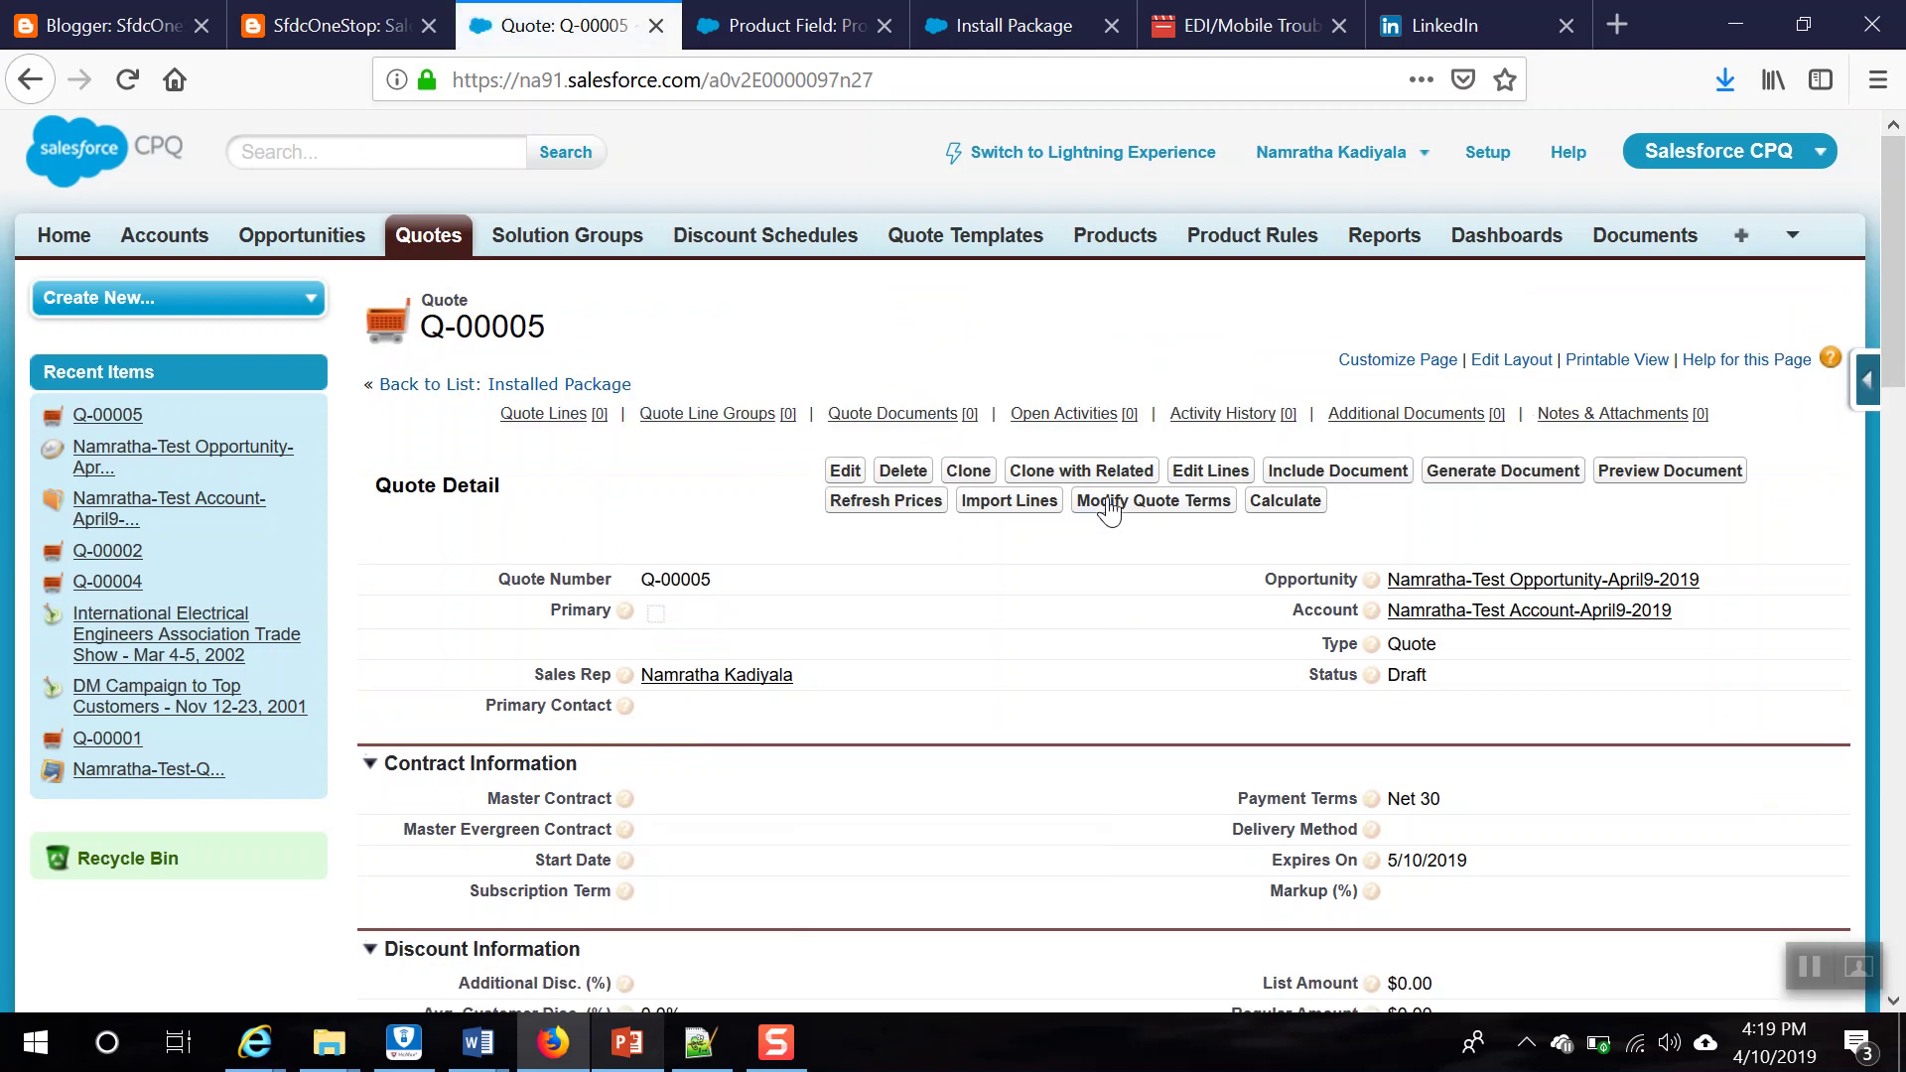
Step: Edit the quote's lines and add the Kent product from the Hardware family to configure its bundle
left_click(1207, 475)
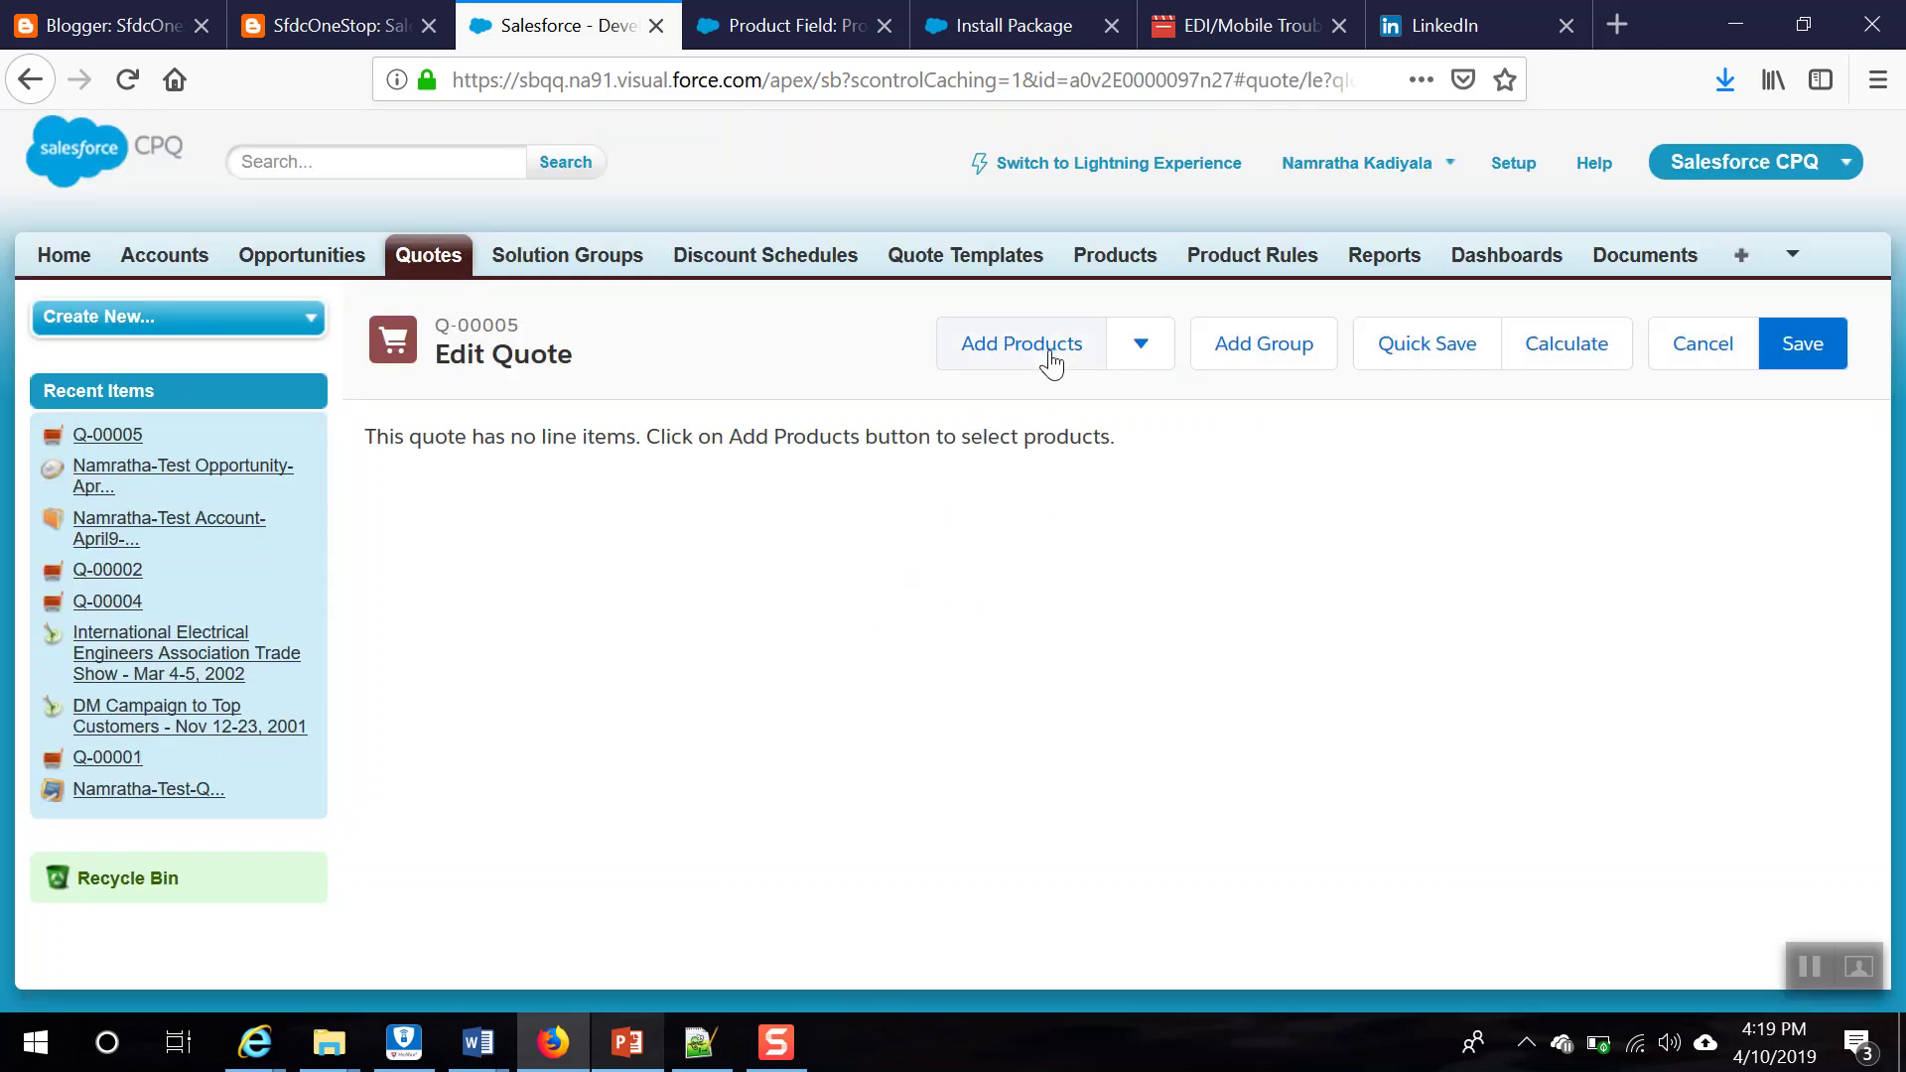
left_click(1048, 353)
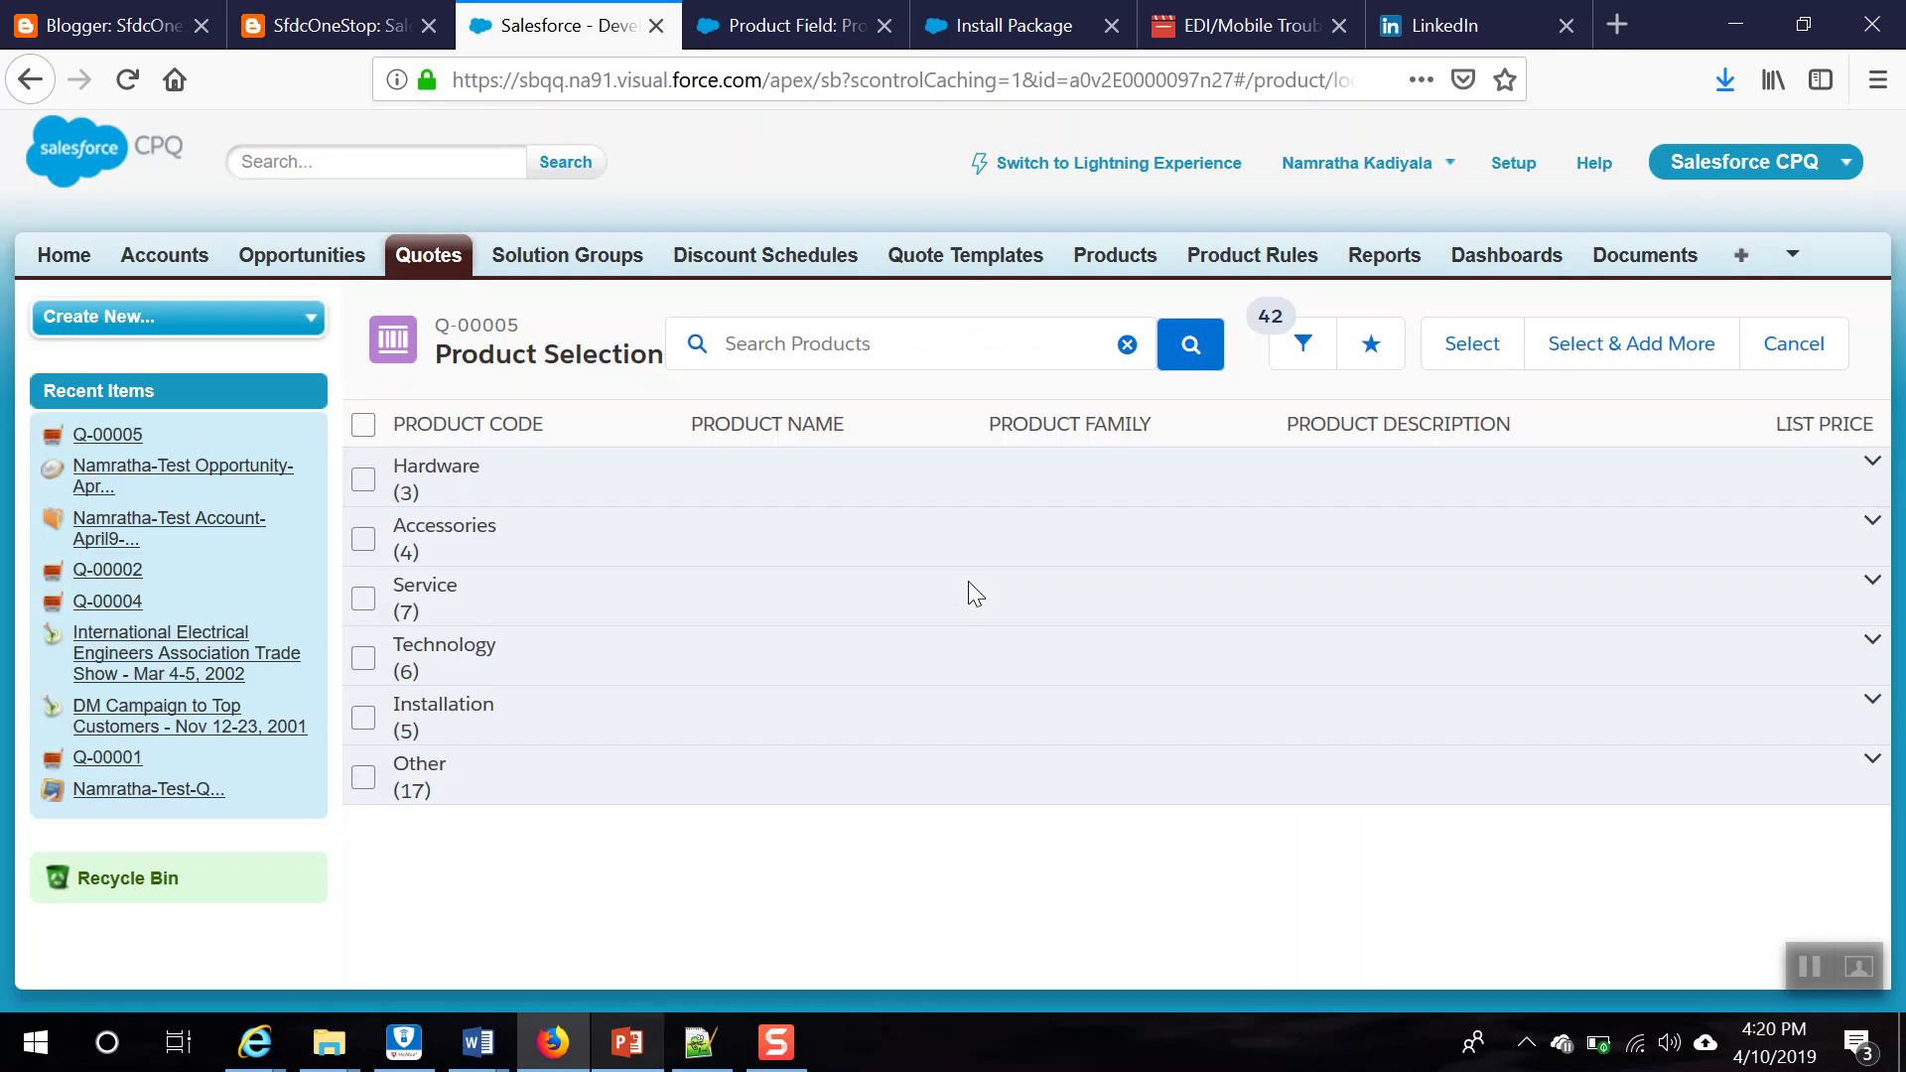
left_click(364, 579)
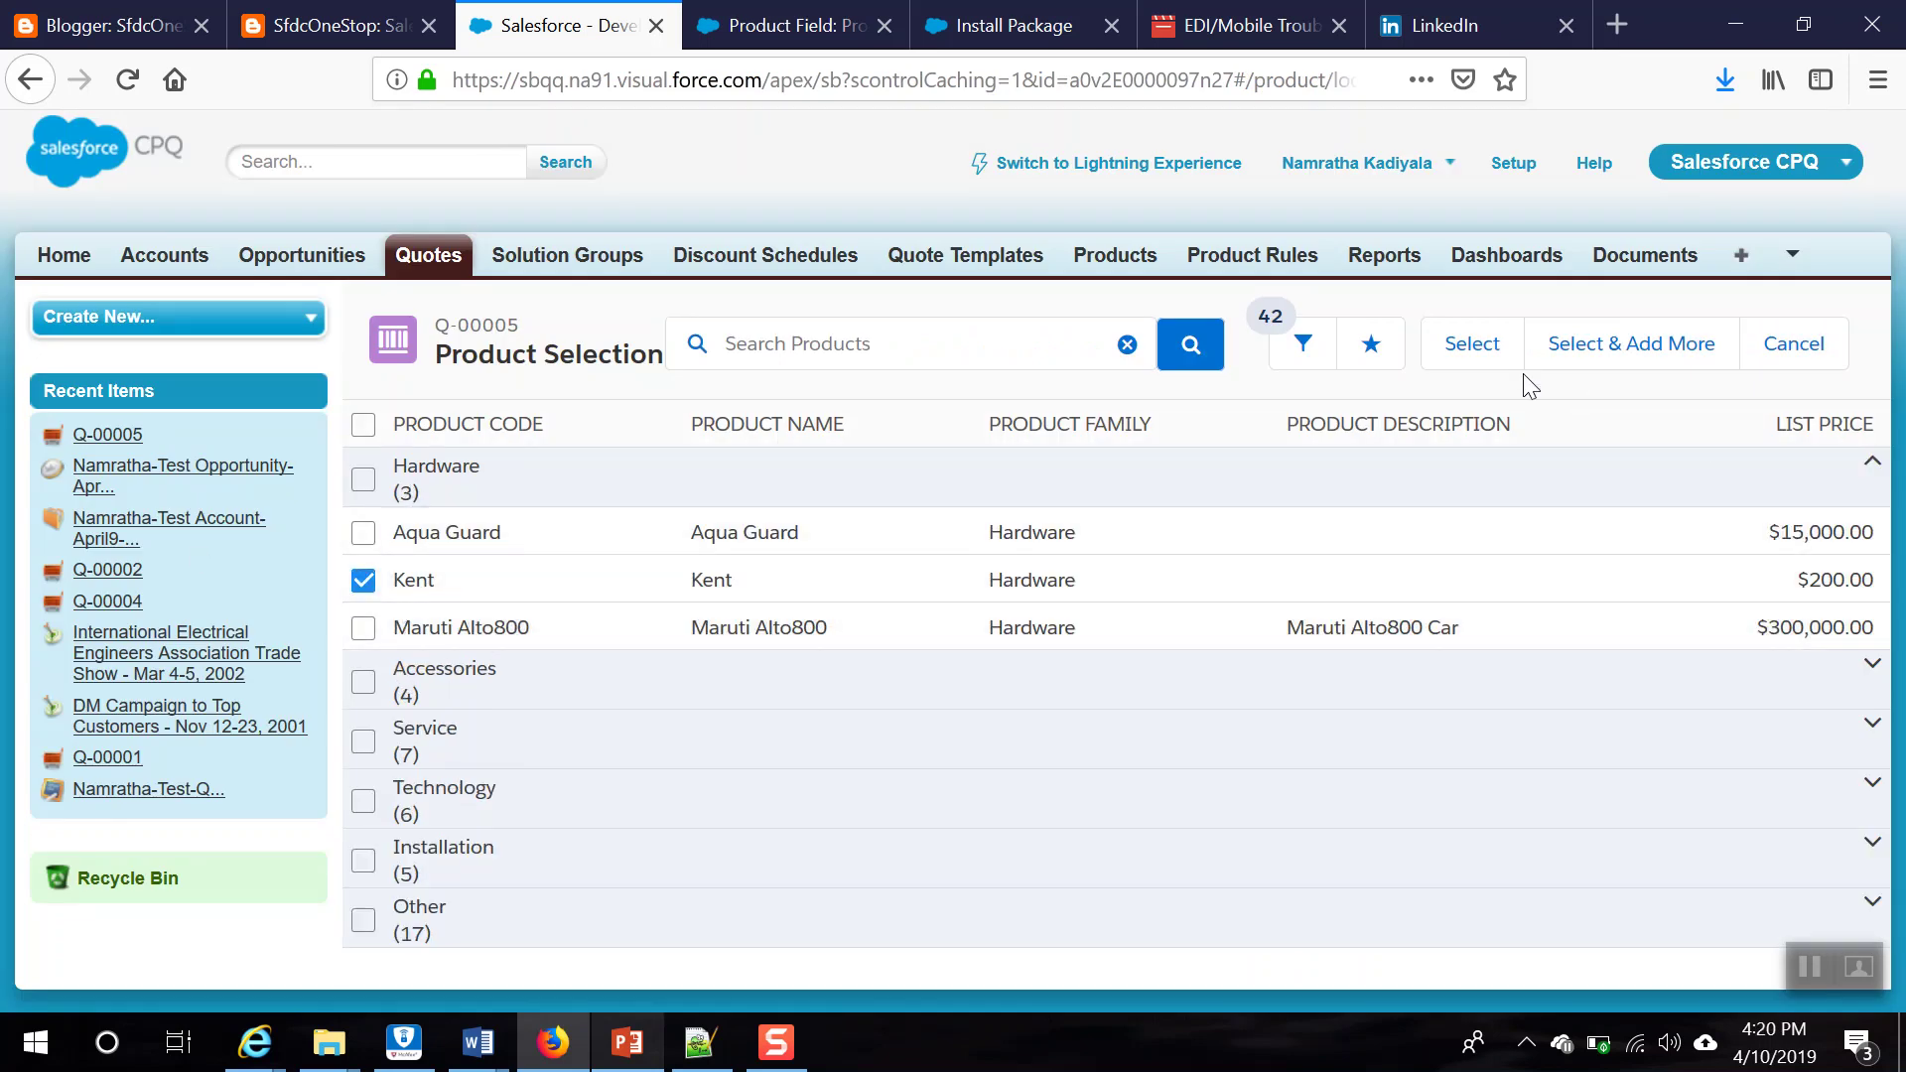
left_click(1458, 355)
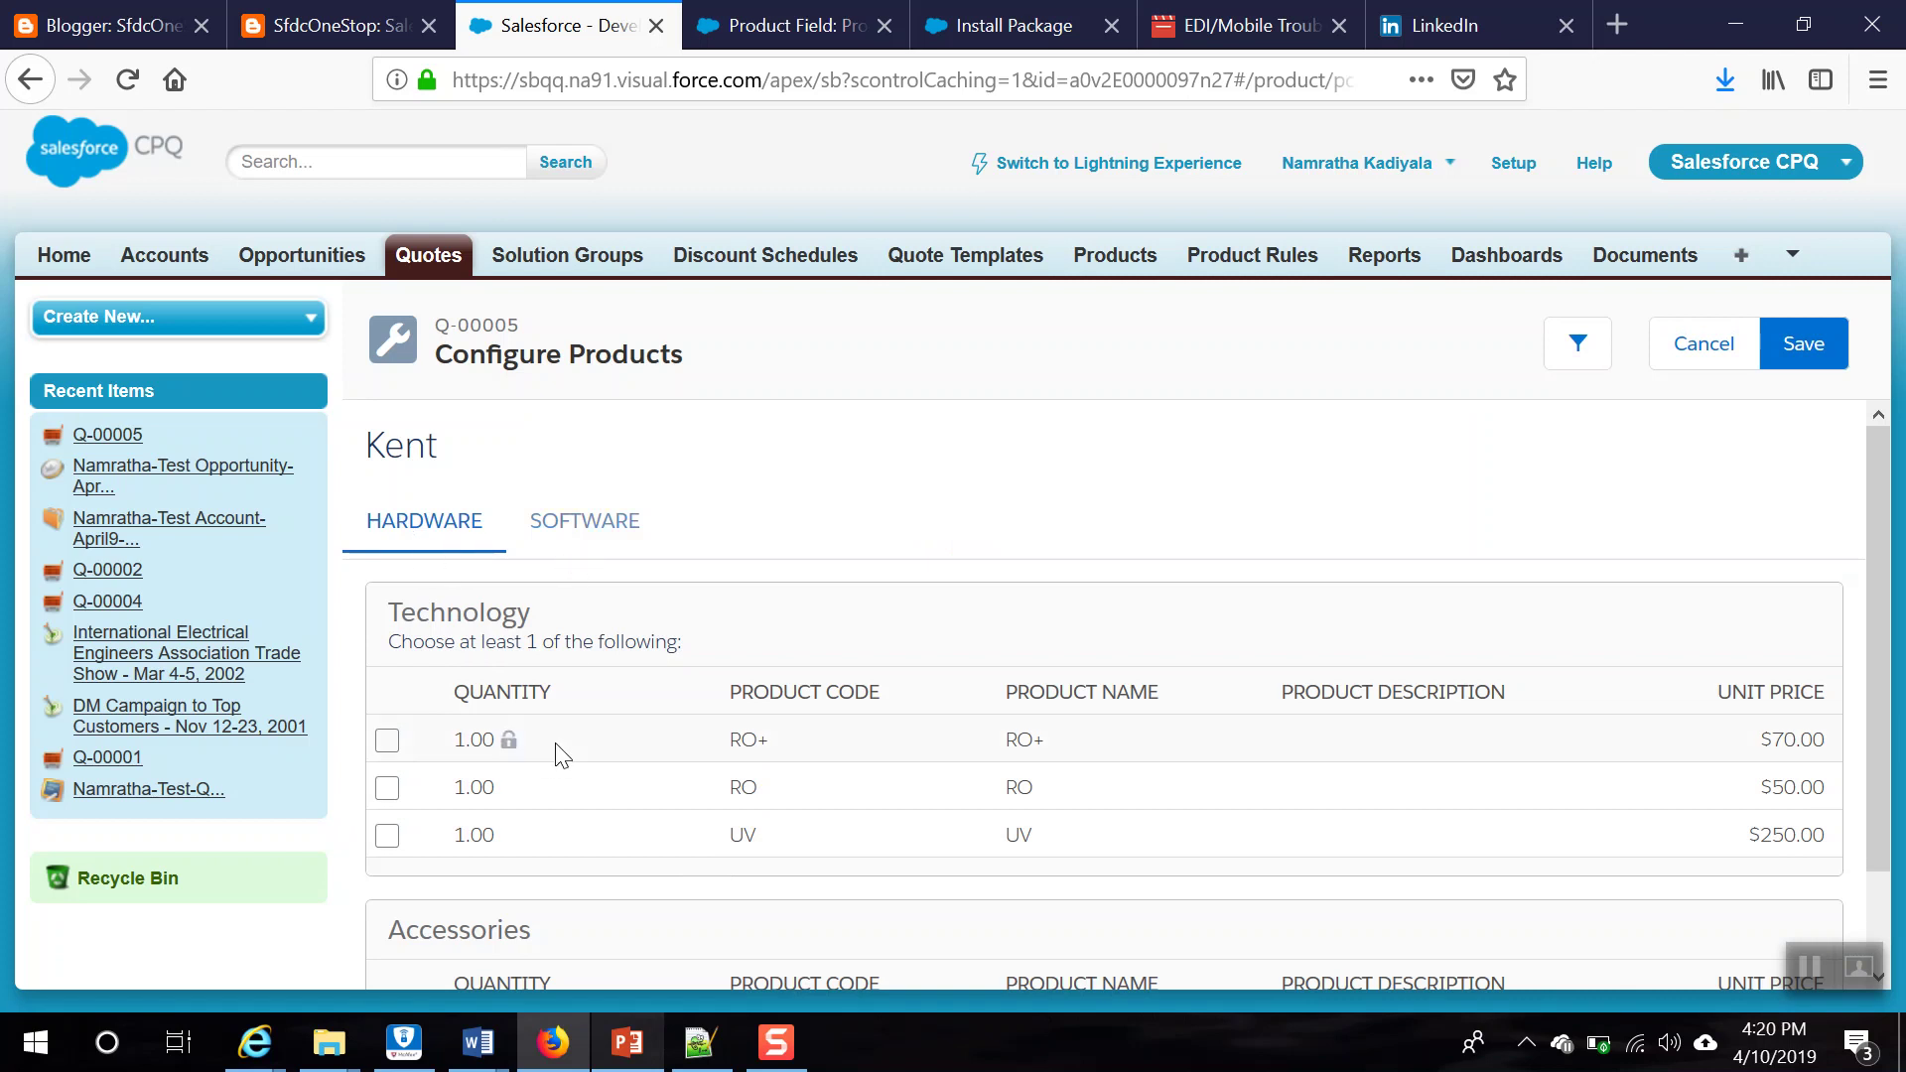
Step: Examine how the Kent options are grouped by feature under the Hardware and Software categories
scroll(505, 746, "down", 1)
left_click_drag(392, 500, 554, 508)
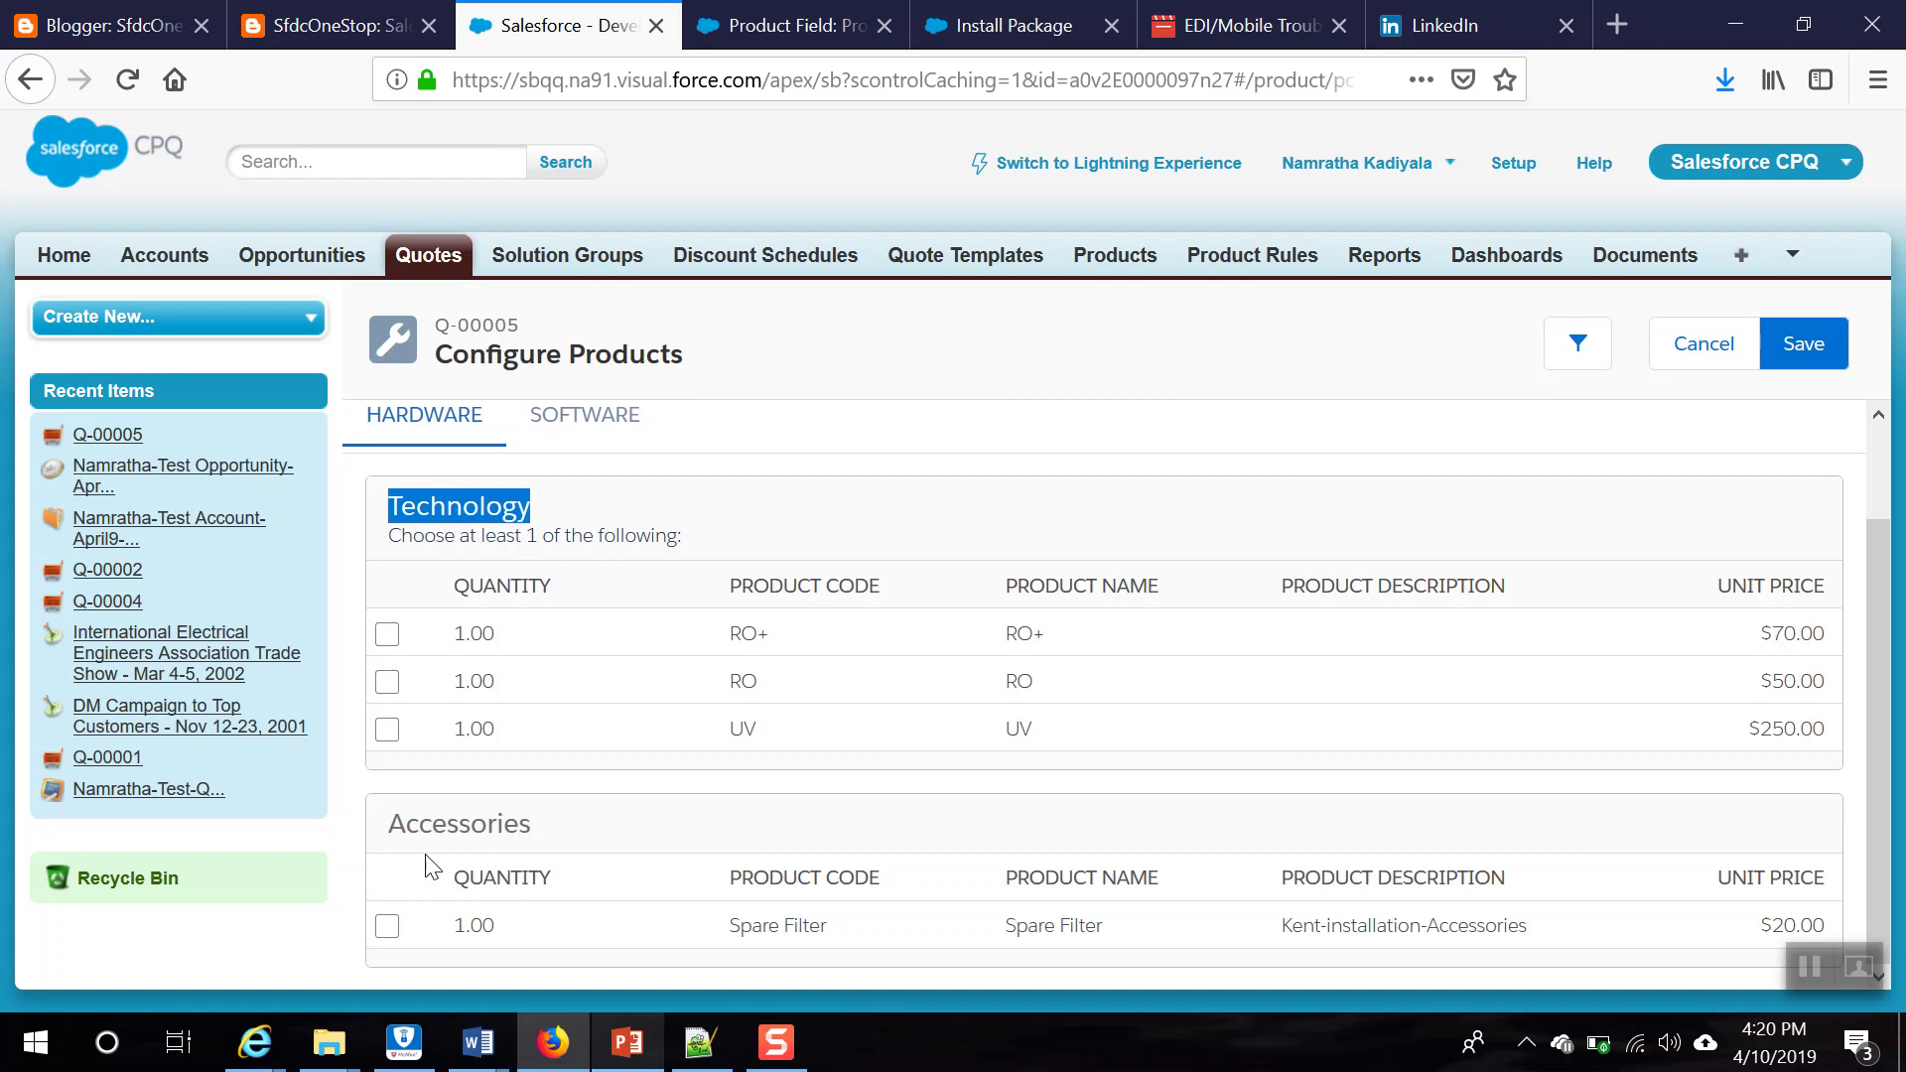
left_click_drag(390, 822, 545, 834)
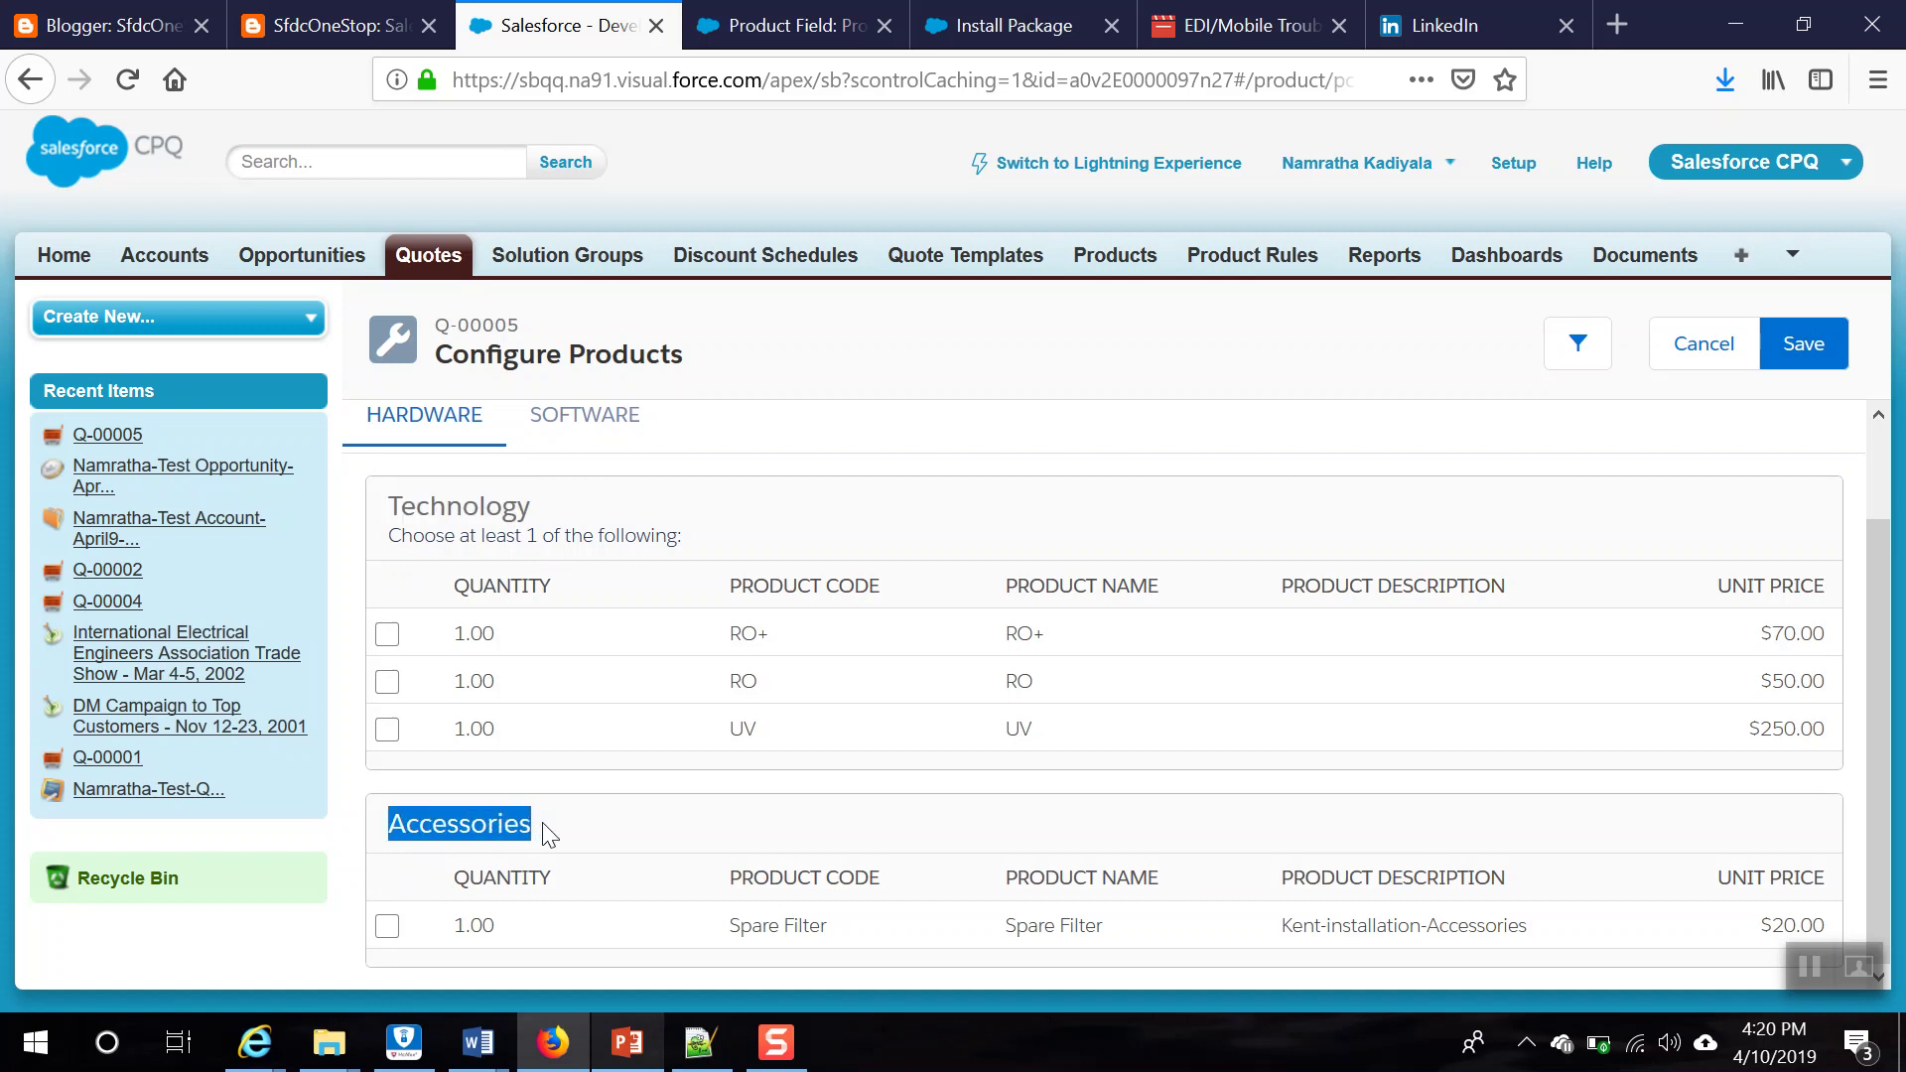
left_click(582, 417)
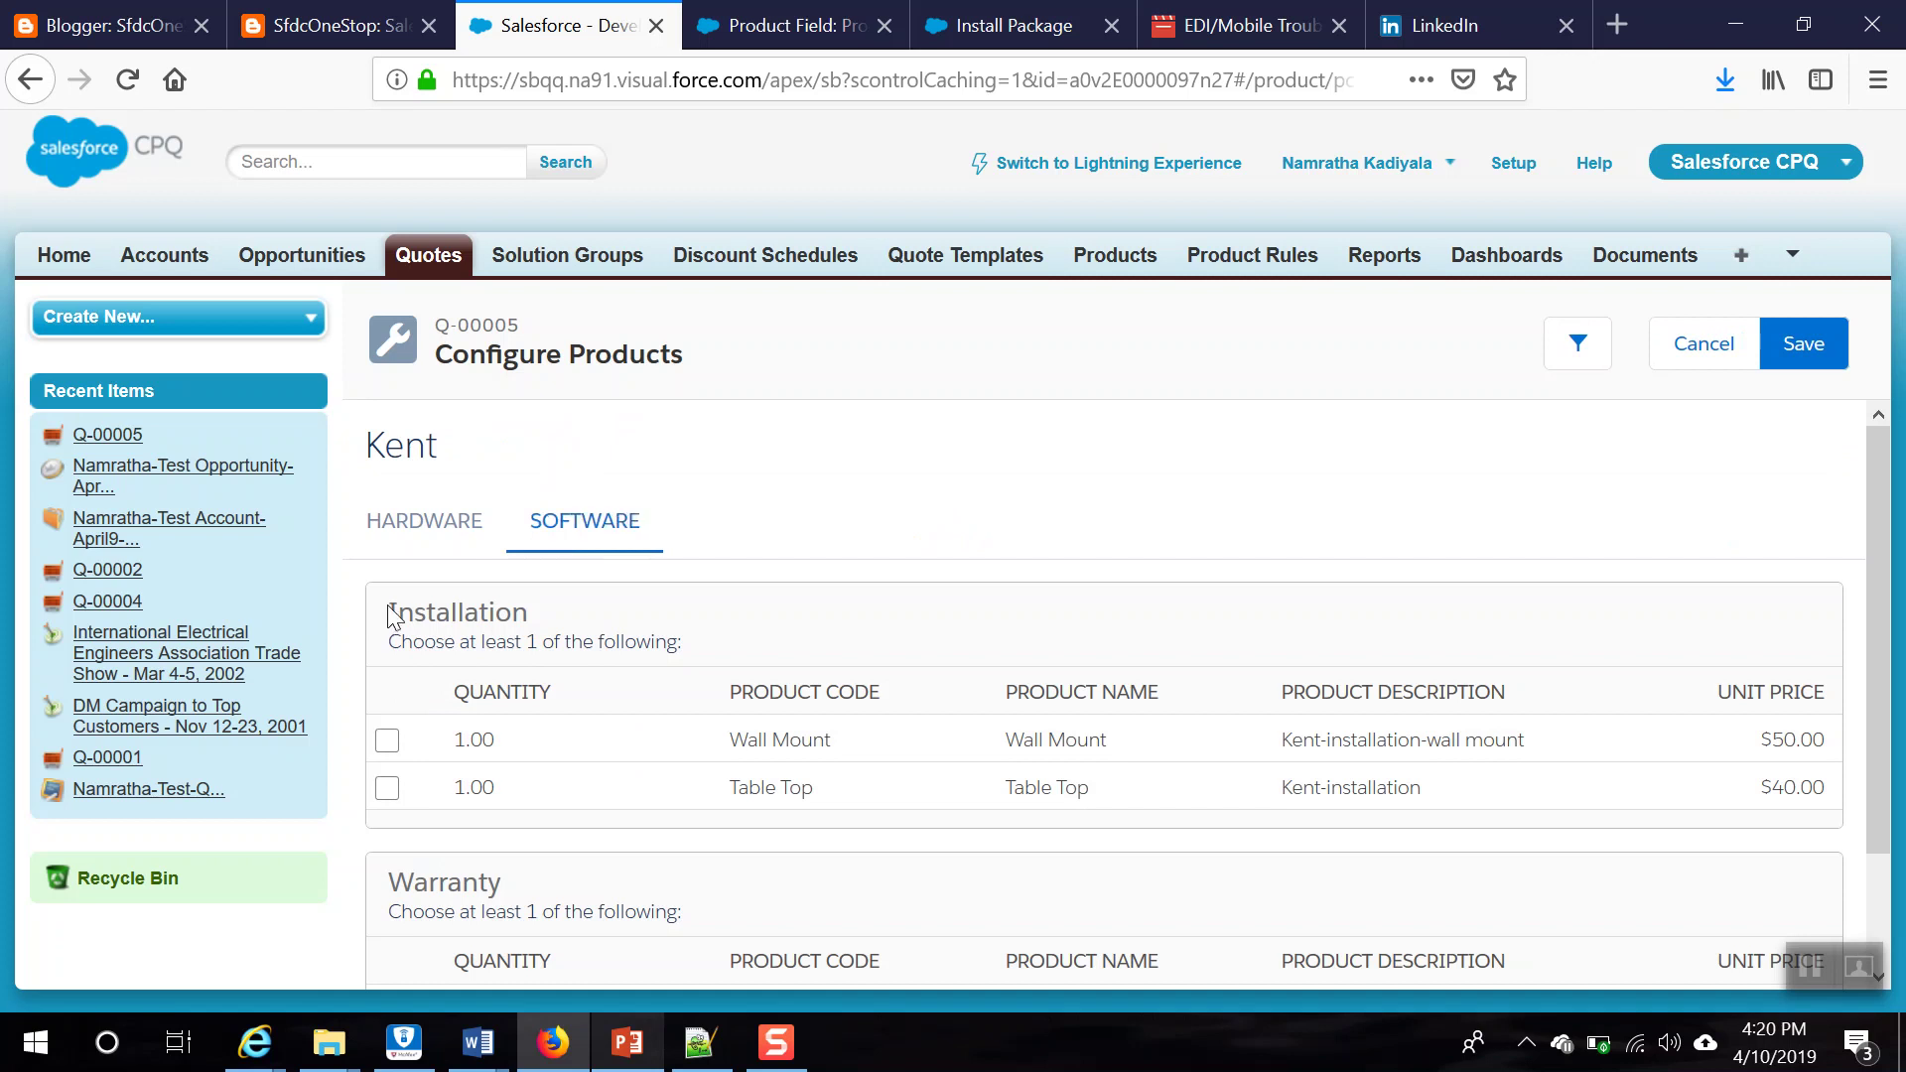
left_click_drag(389, 610, 553, 631)
scroll(508, 813, "down", 1)
left_click_drag(388, 752, 541, 822)
scroll(542, 822, "up", 1)
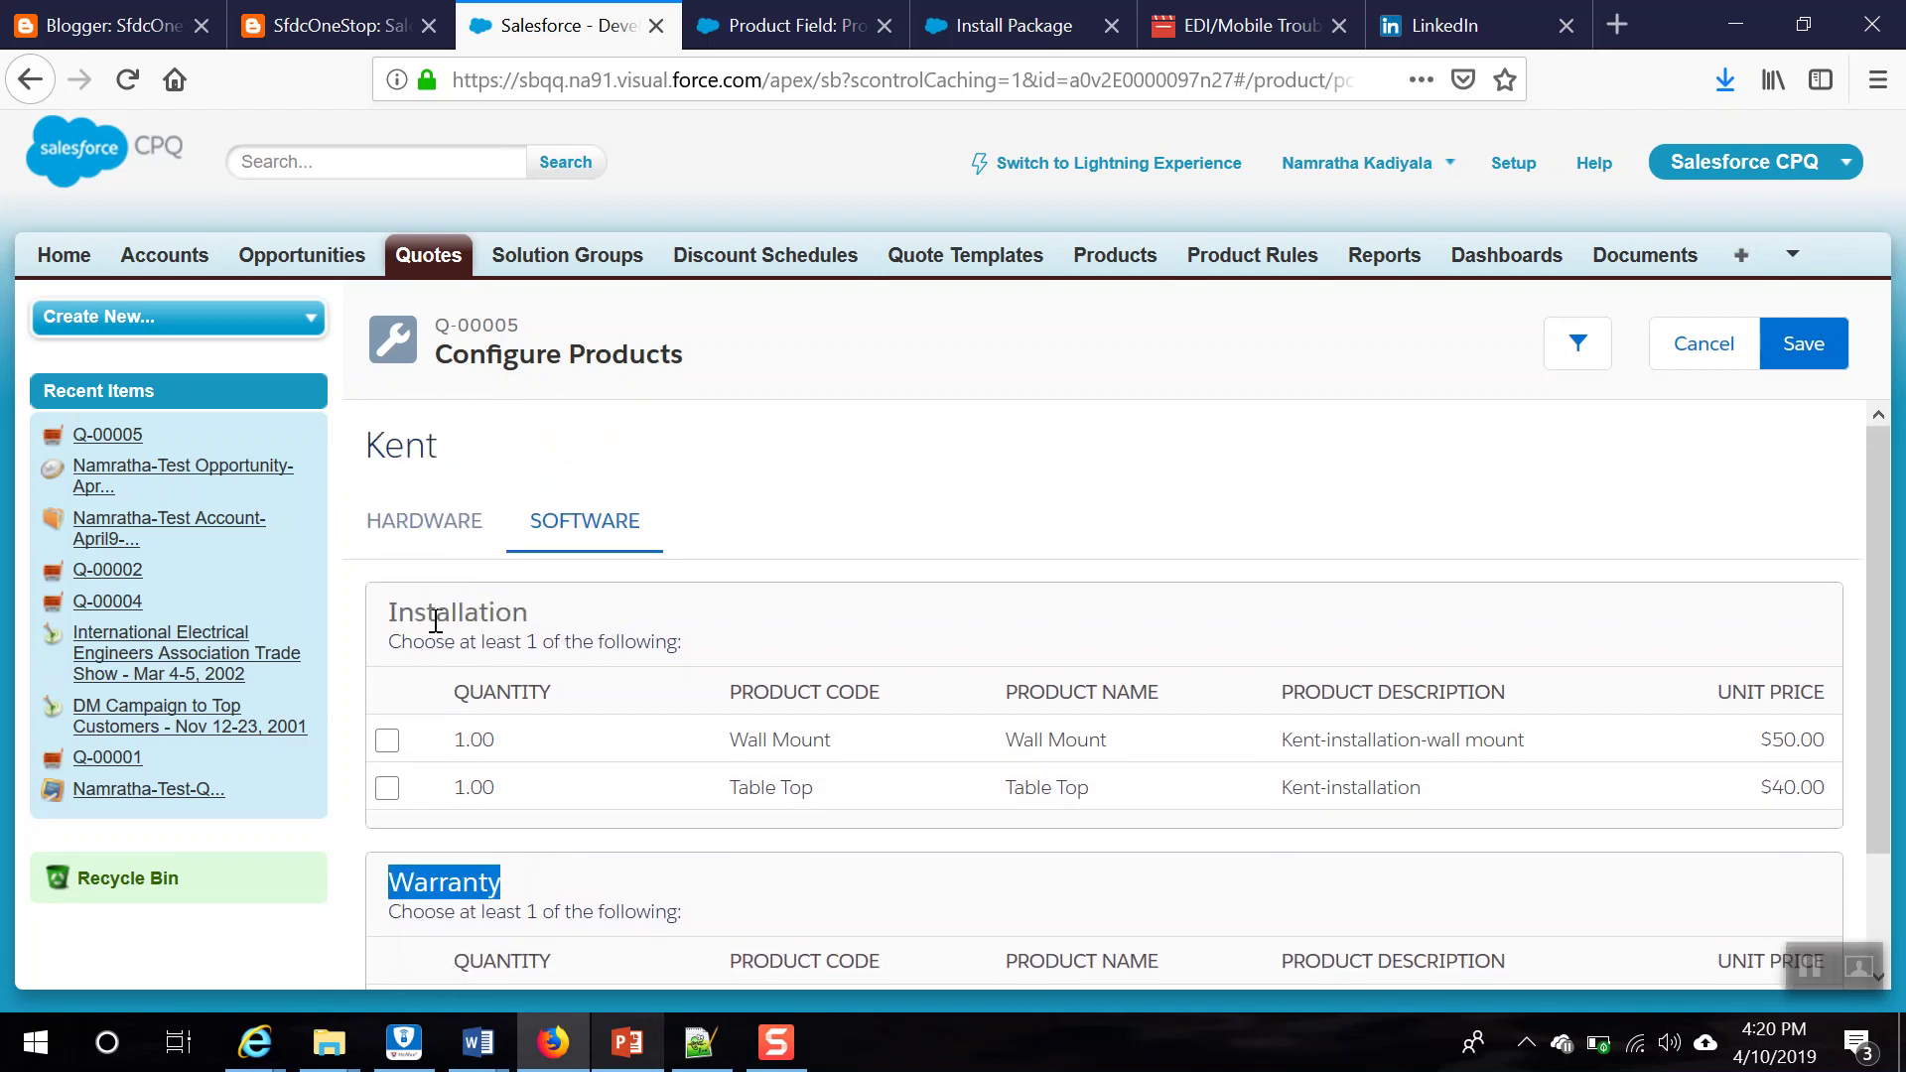
Step: Select the RO+ option in the Technology feature of the Hardware category
left_click(425, 526)
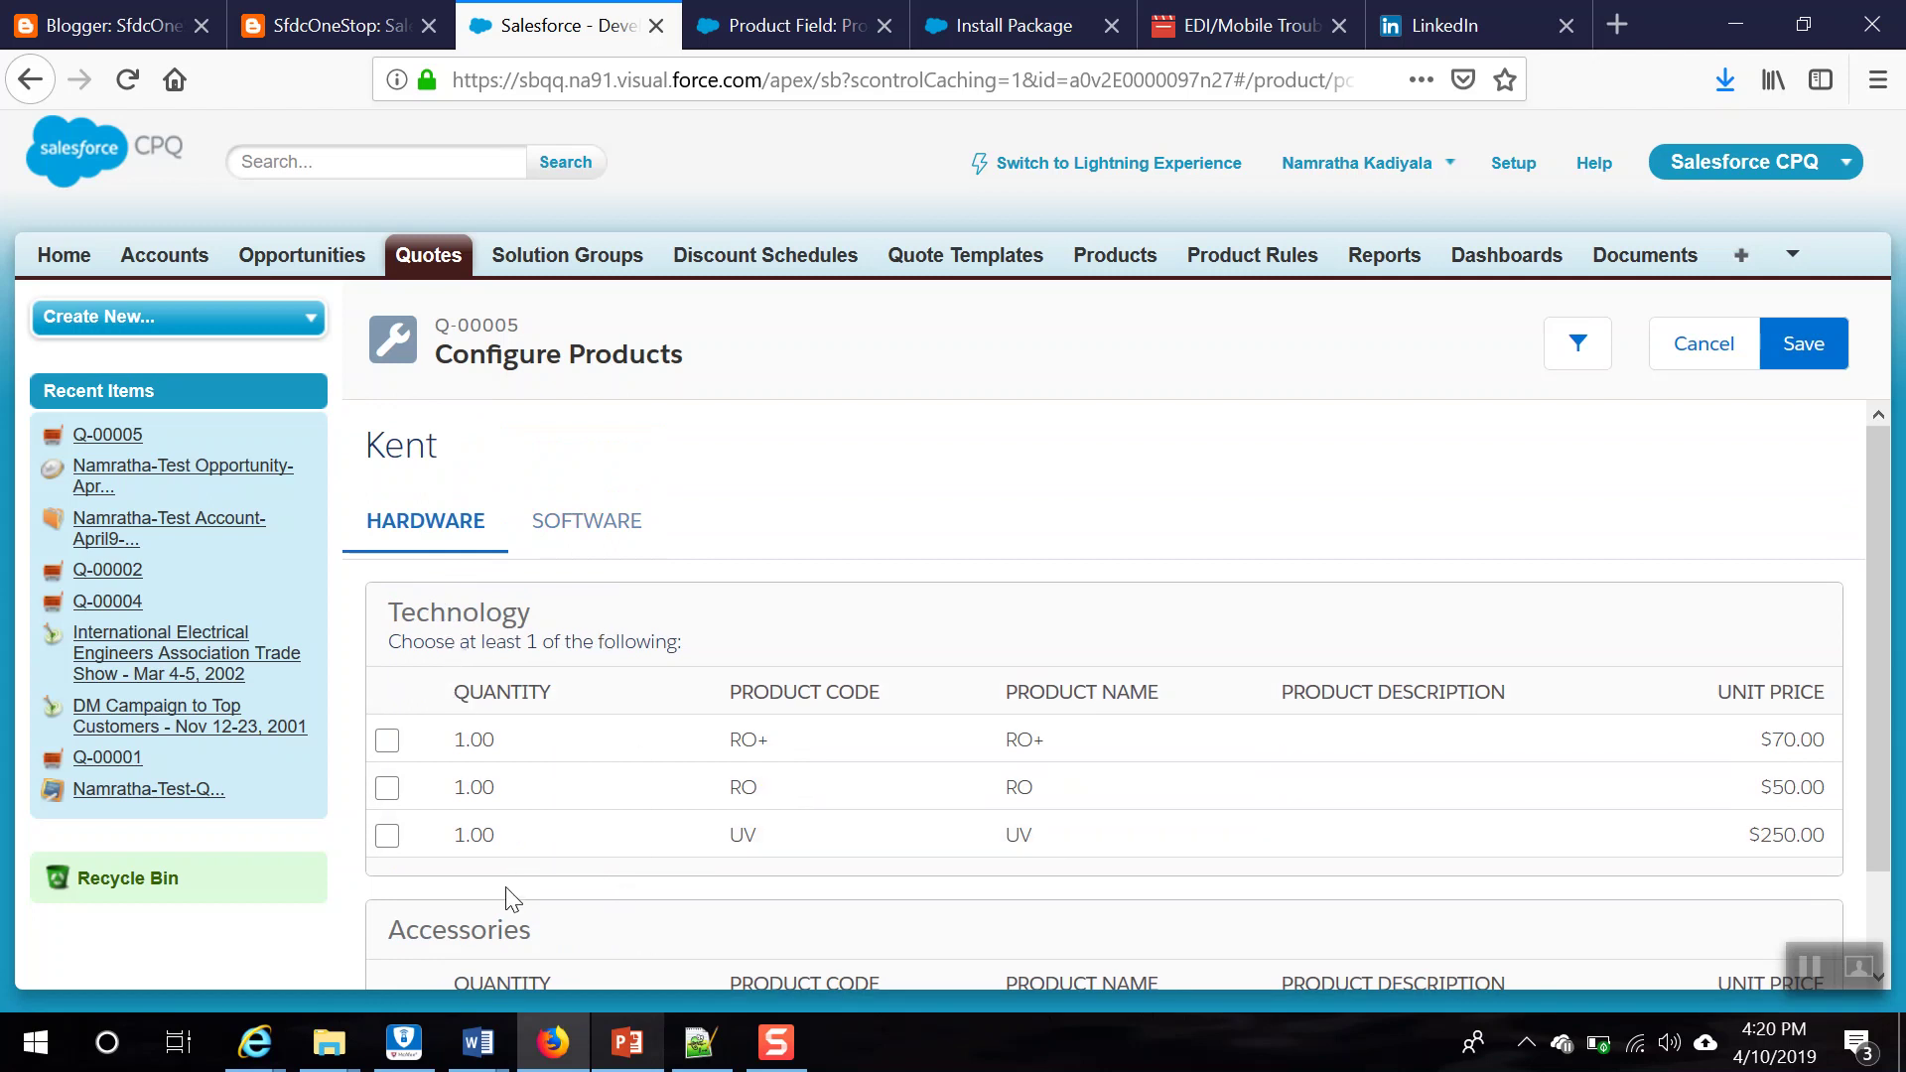
left_click(392, 747)
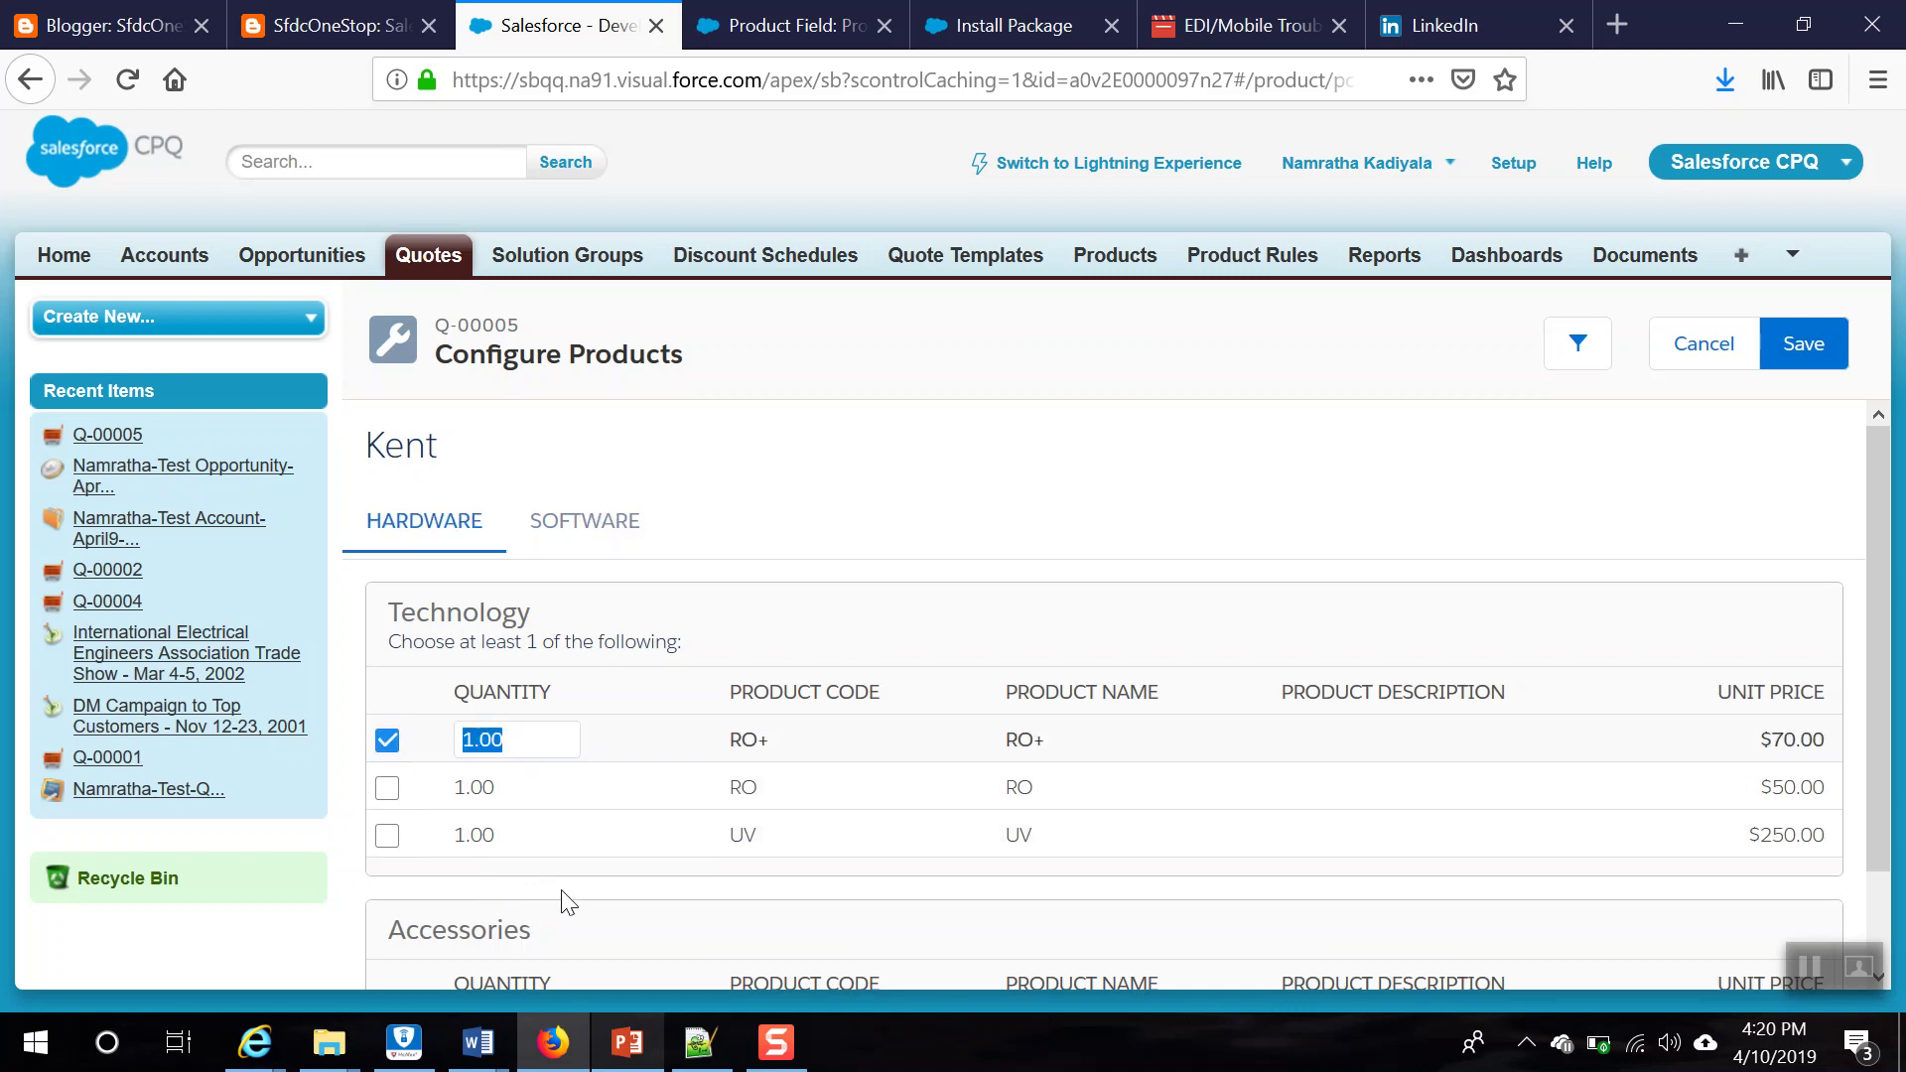
scroll(564, 889, "down", 2)
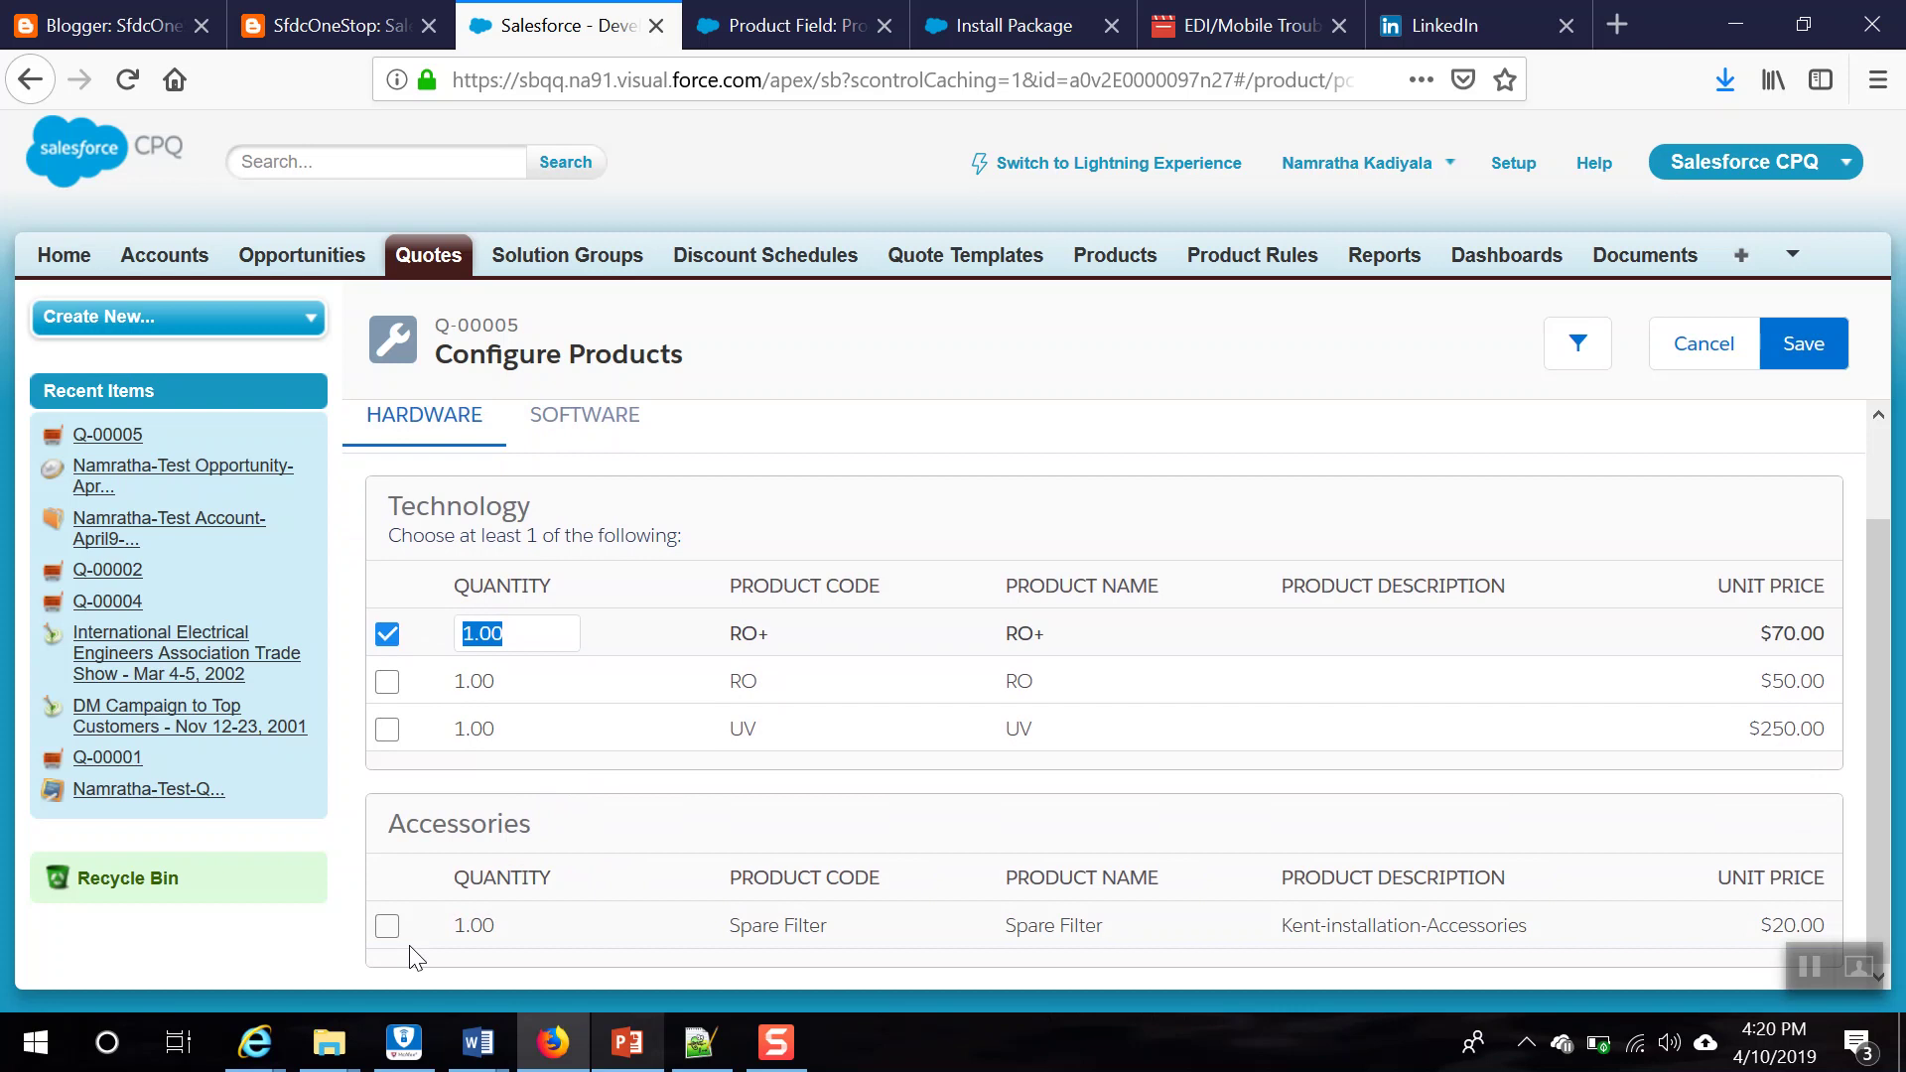
scroll(672, 825, "up", 2)
Step: Select the Wall Mount option in the Installation feature of the Software category and check its unit price
left_click(581, 523)
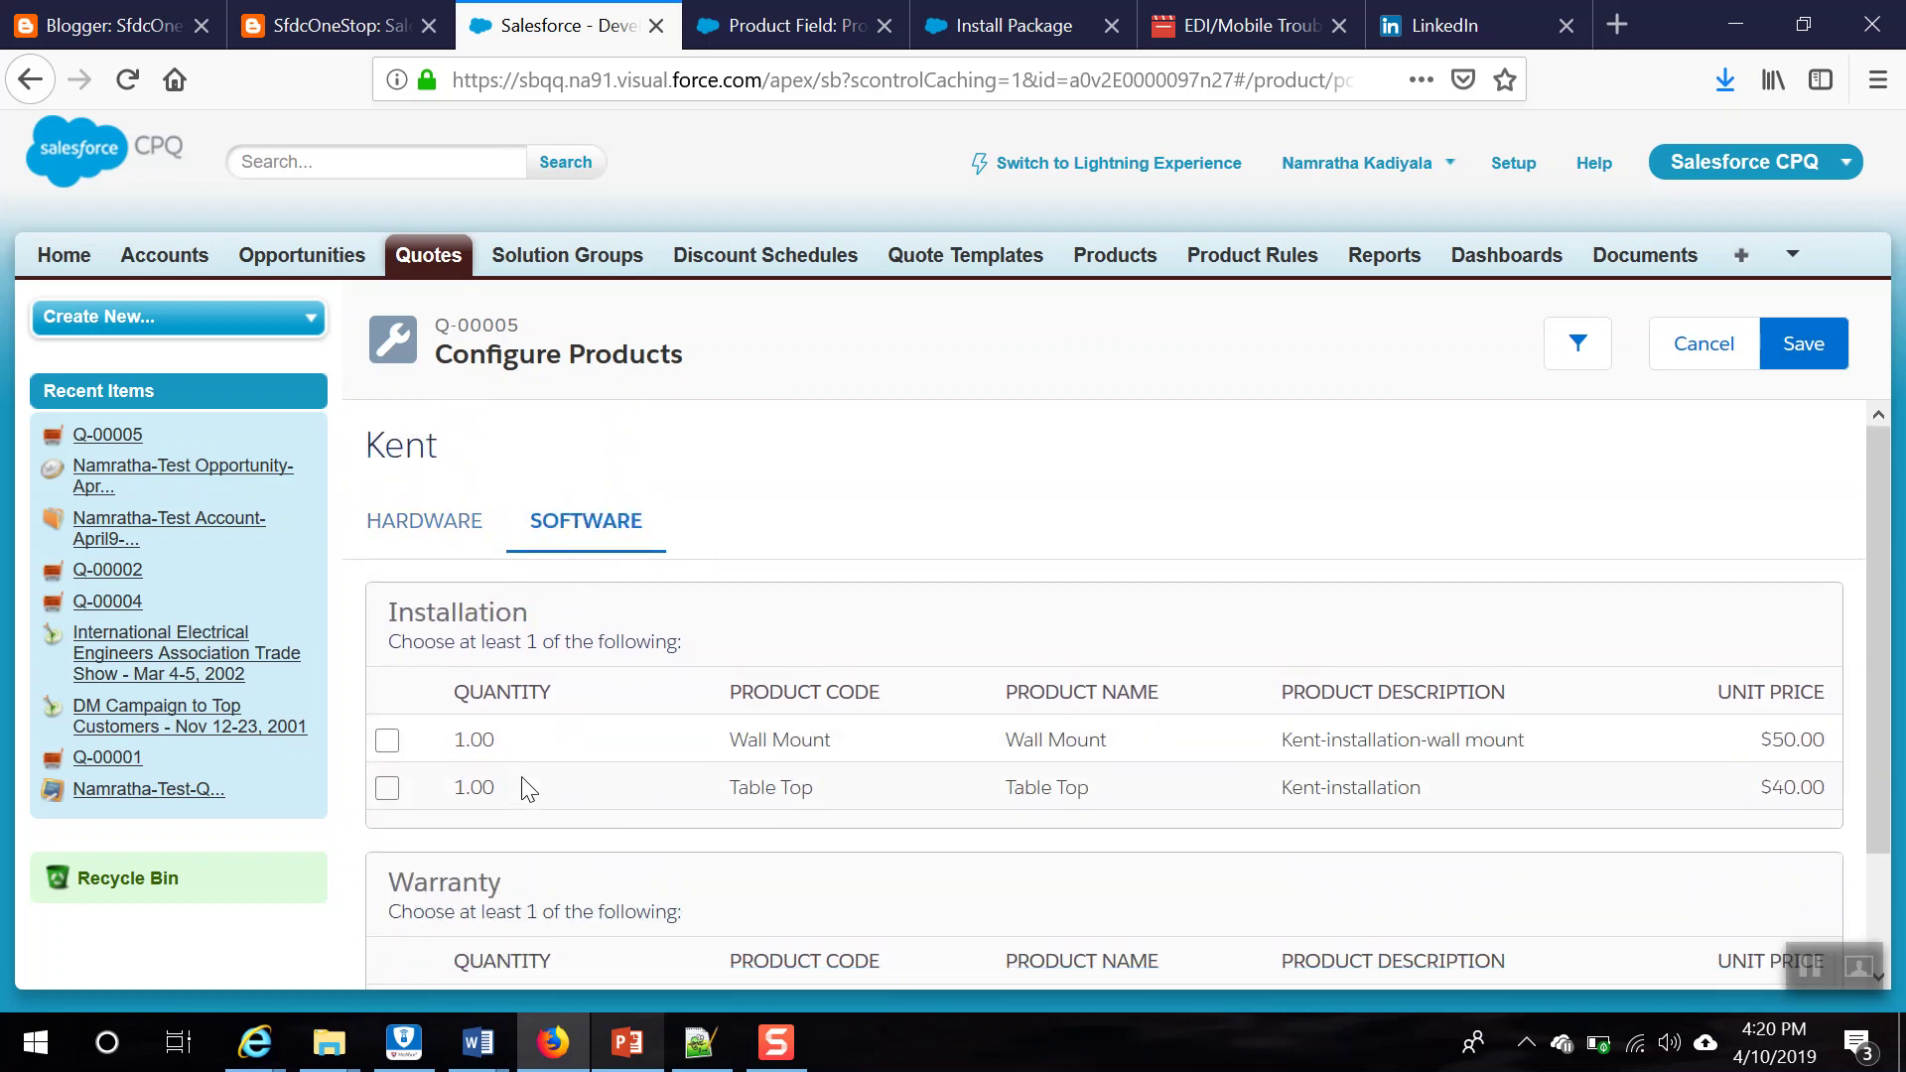
left_click(387, 740)
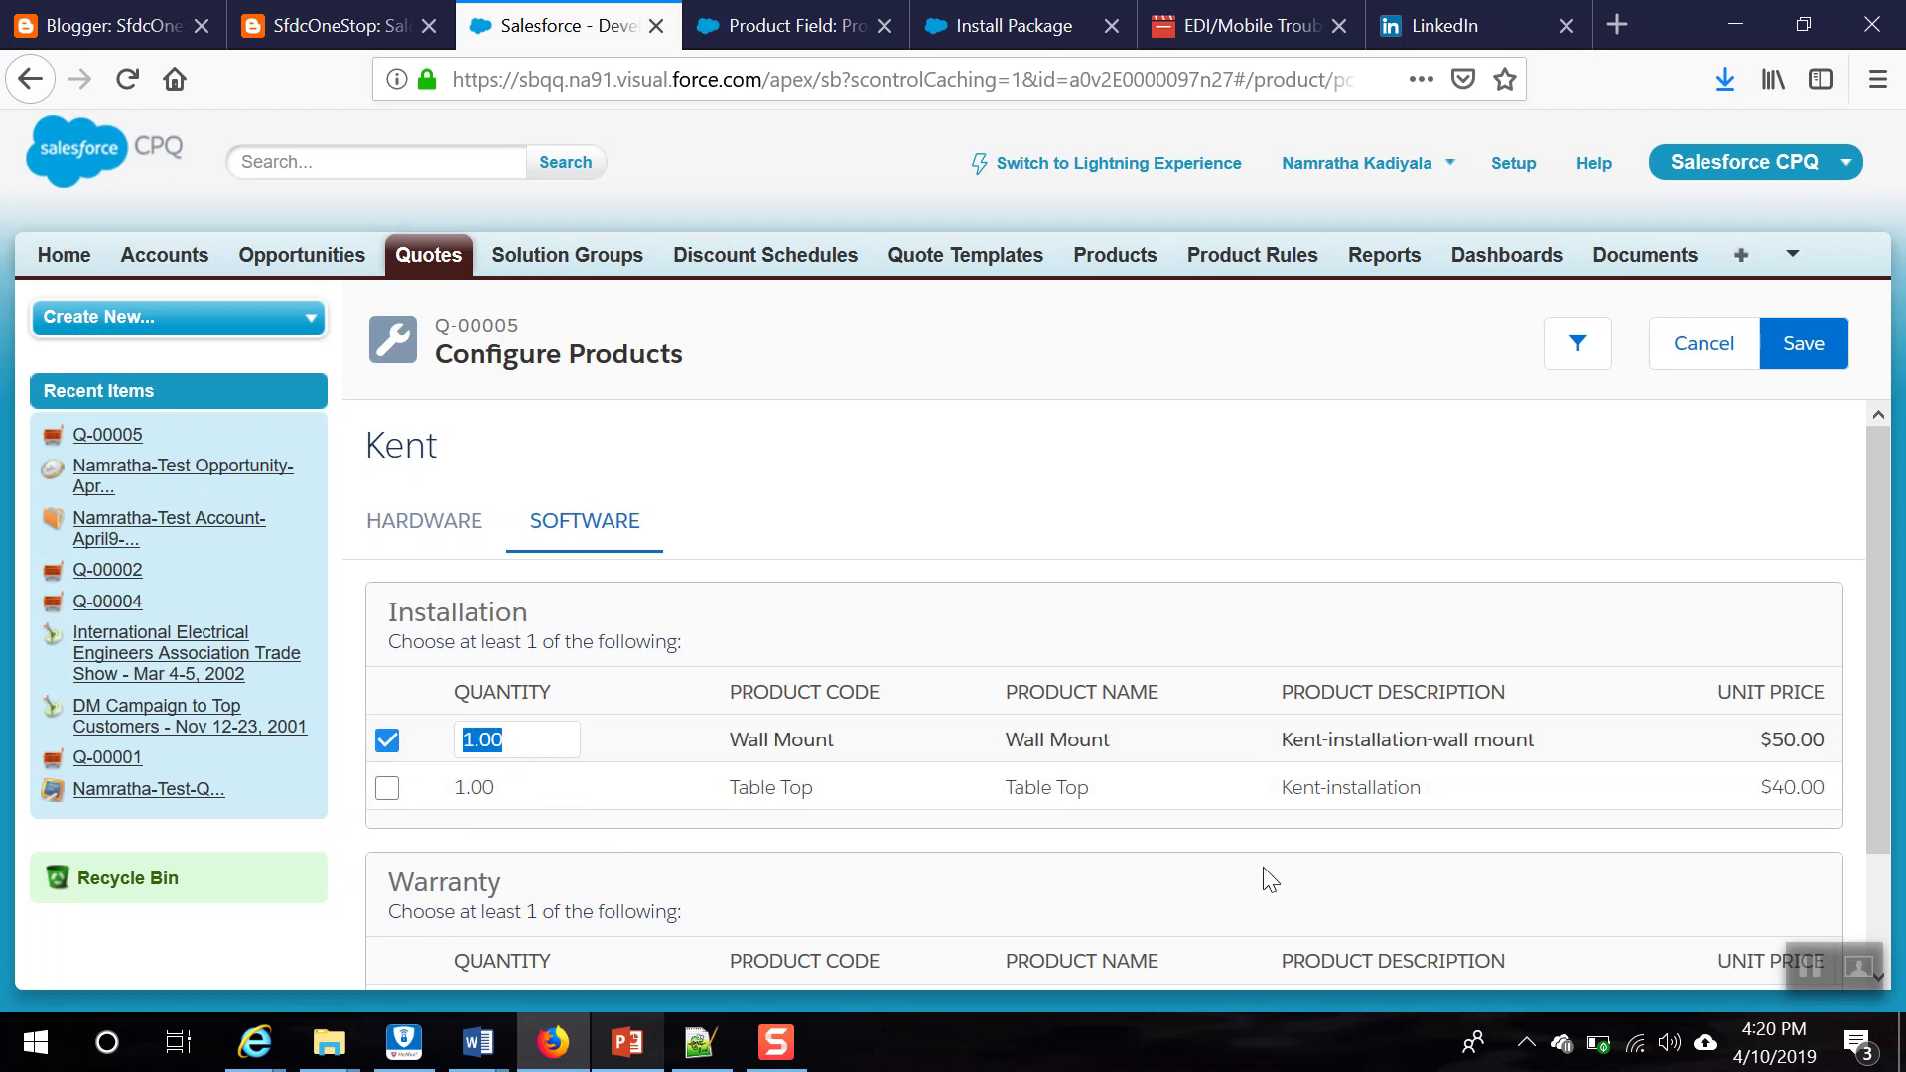
left_click_drag(1763, 746, 1833, 746)
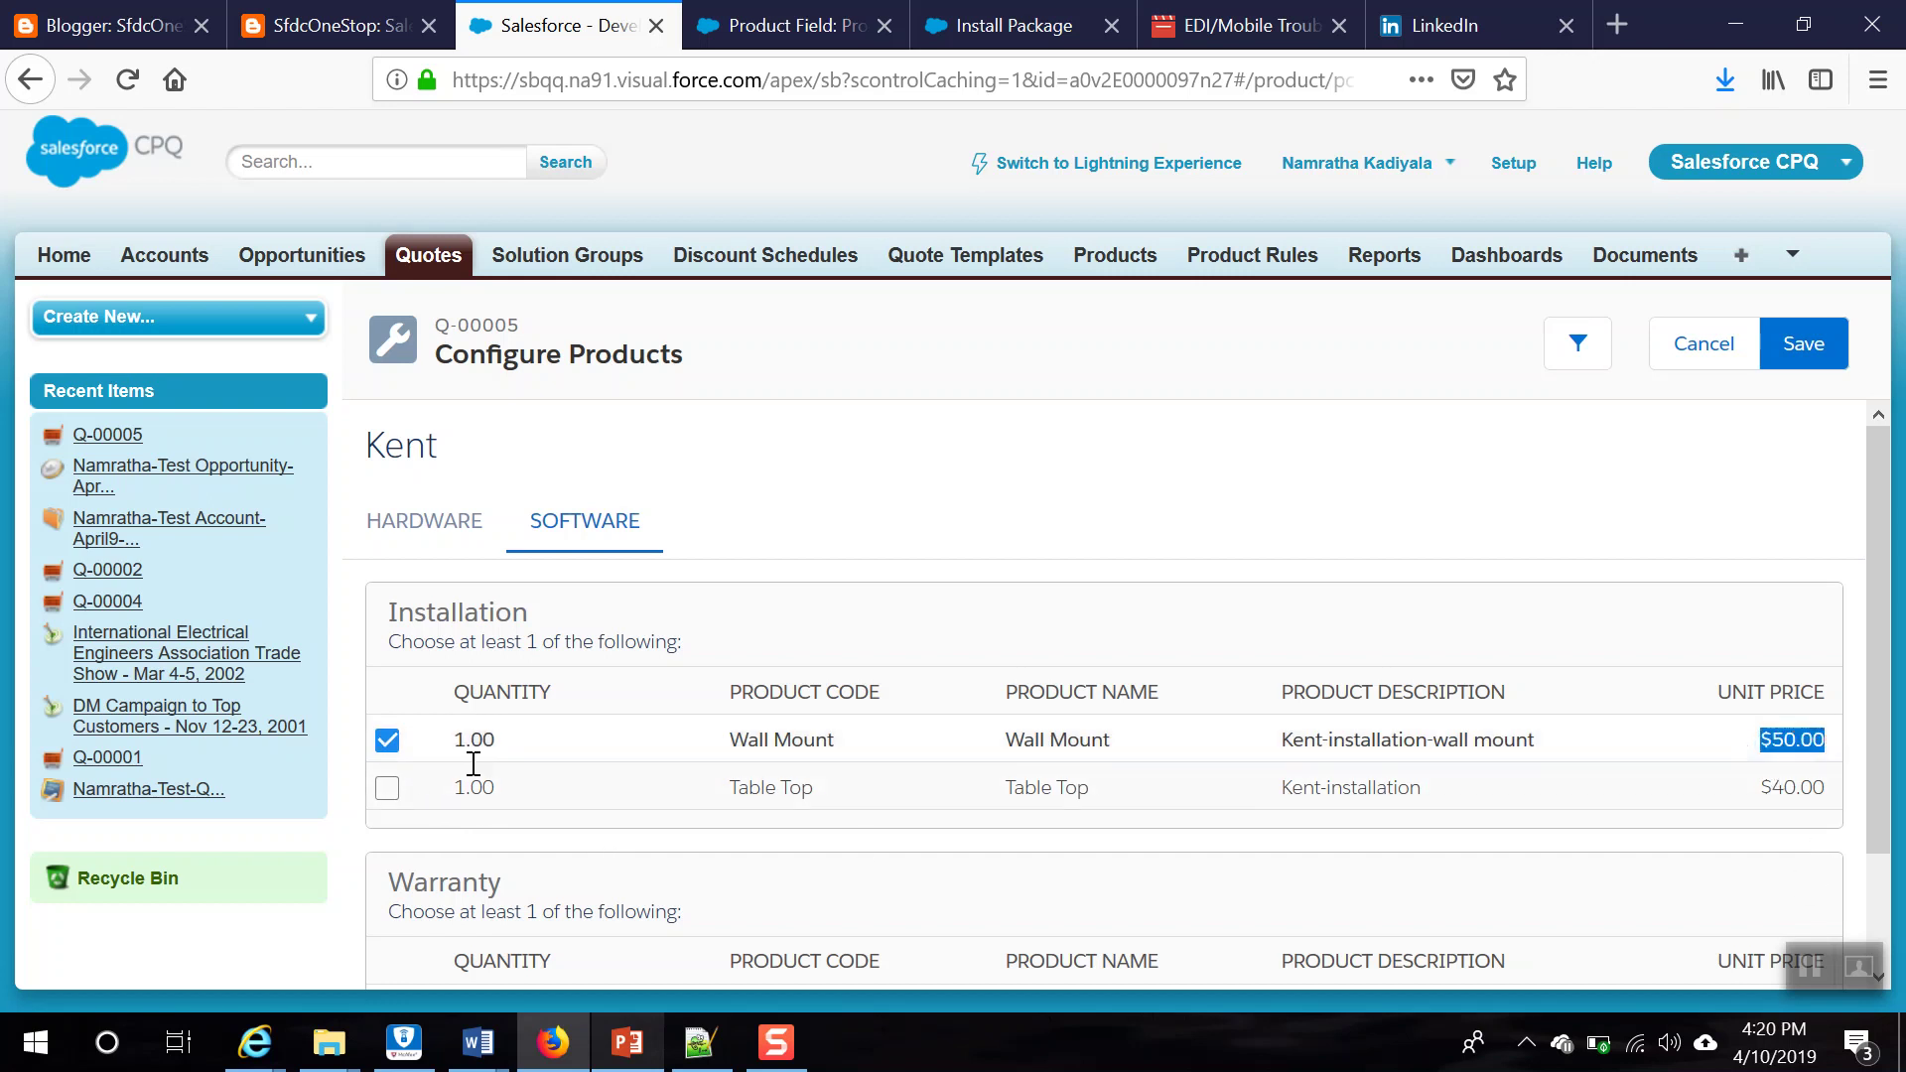
Step: Select the Gold Service option in the Warranty feature and save the Kent bundle configuration
scroll(431, 812, "down", 1)
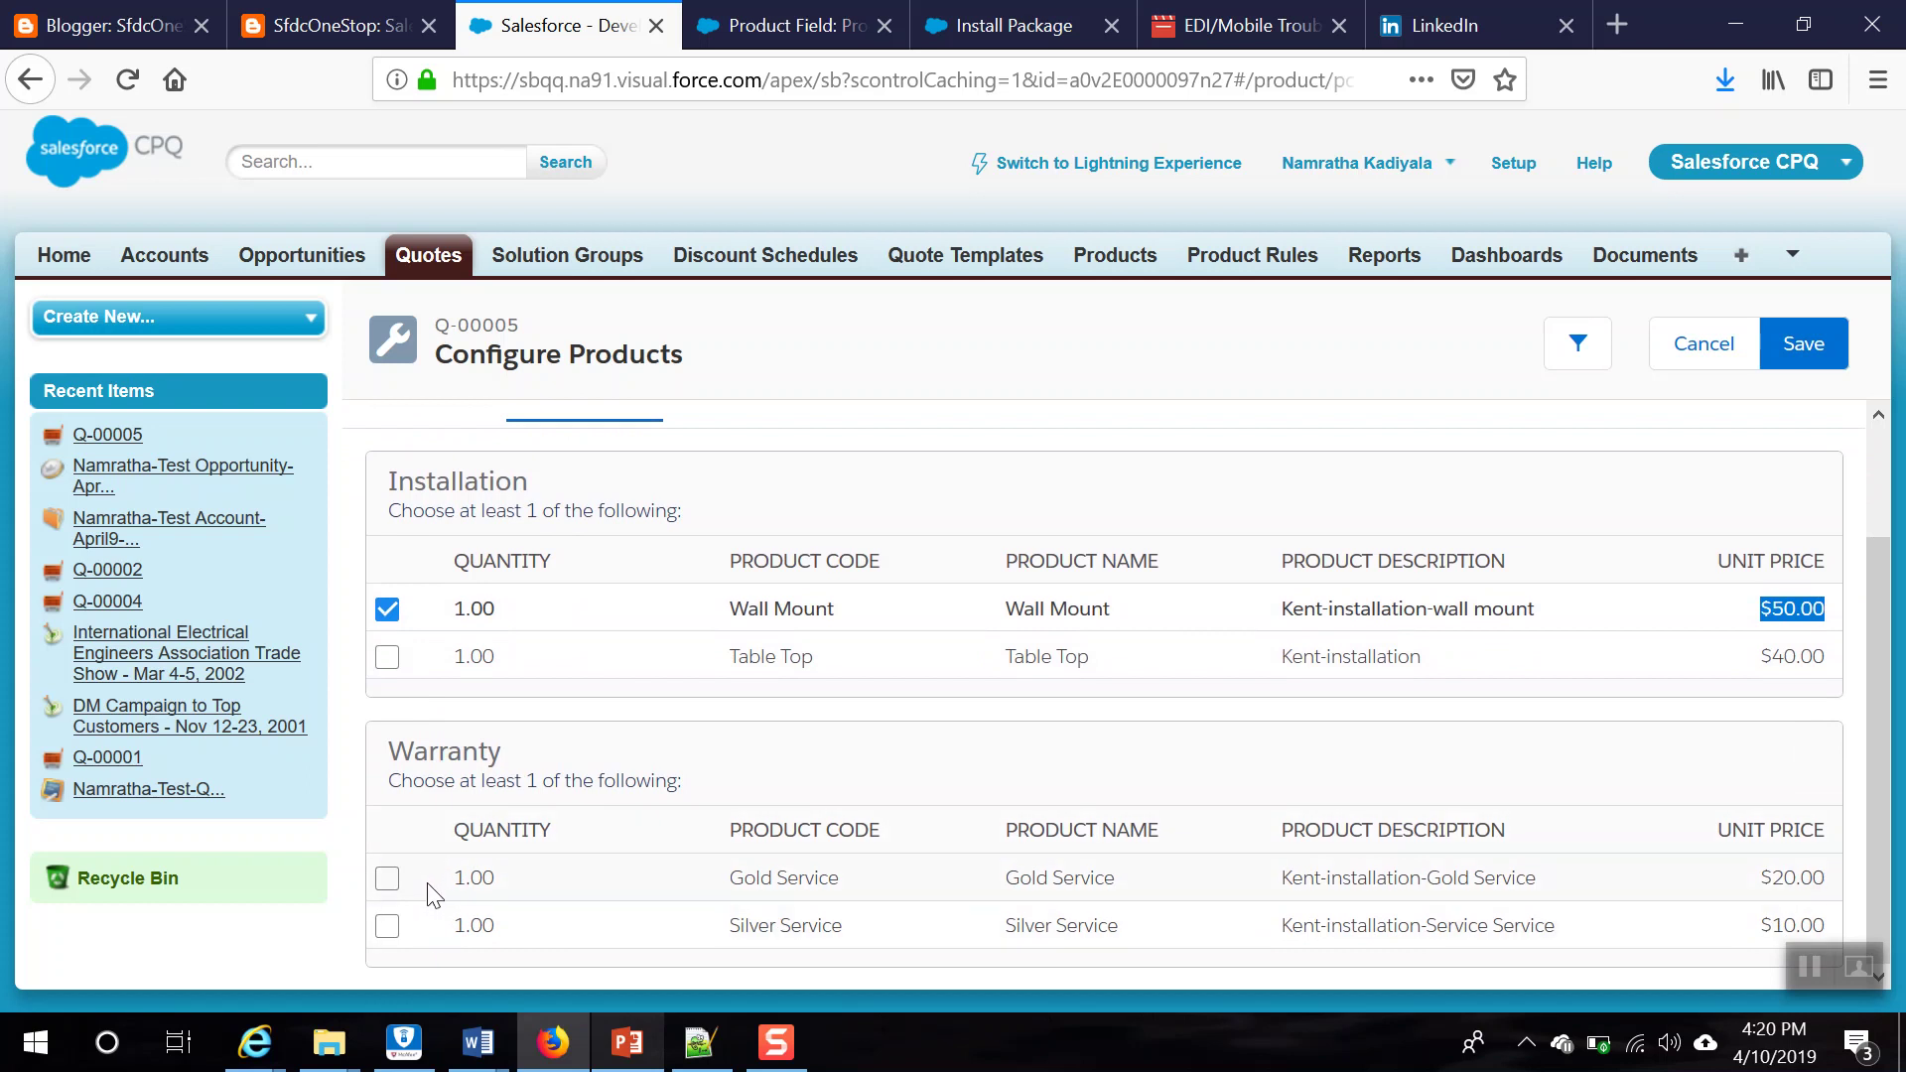
left_click(387, 879)
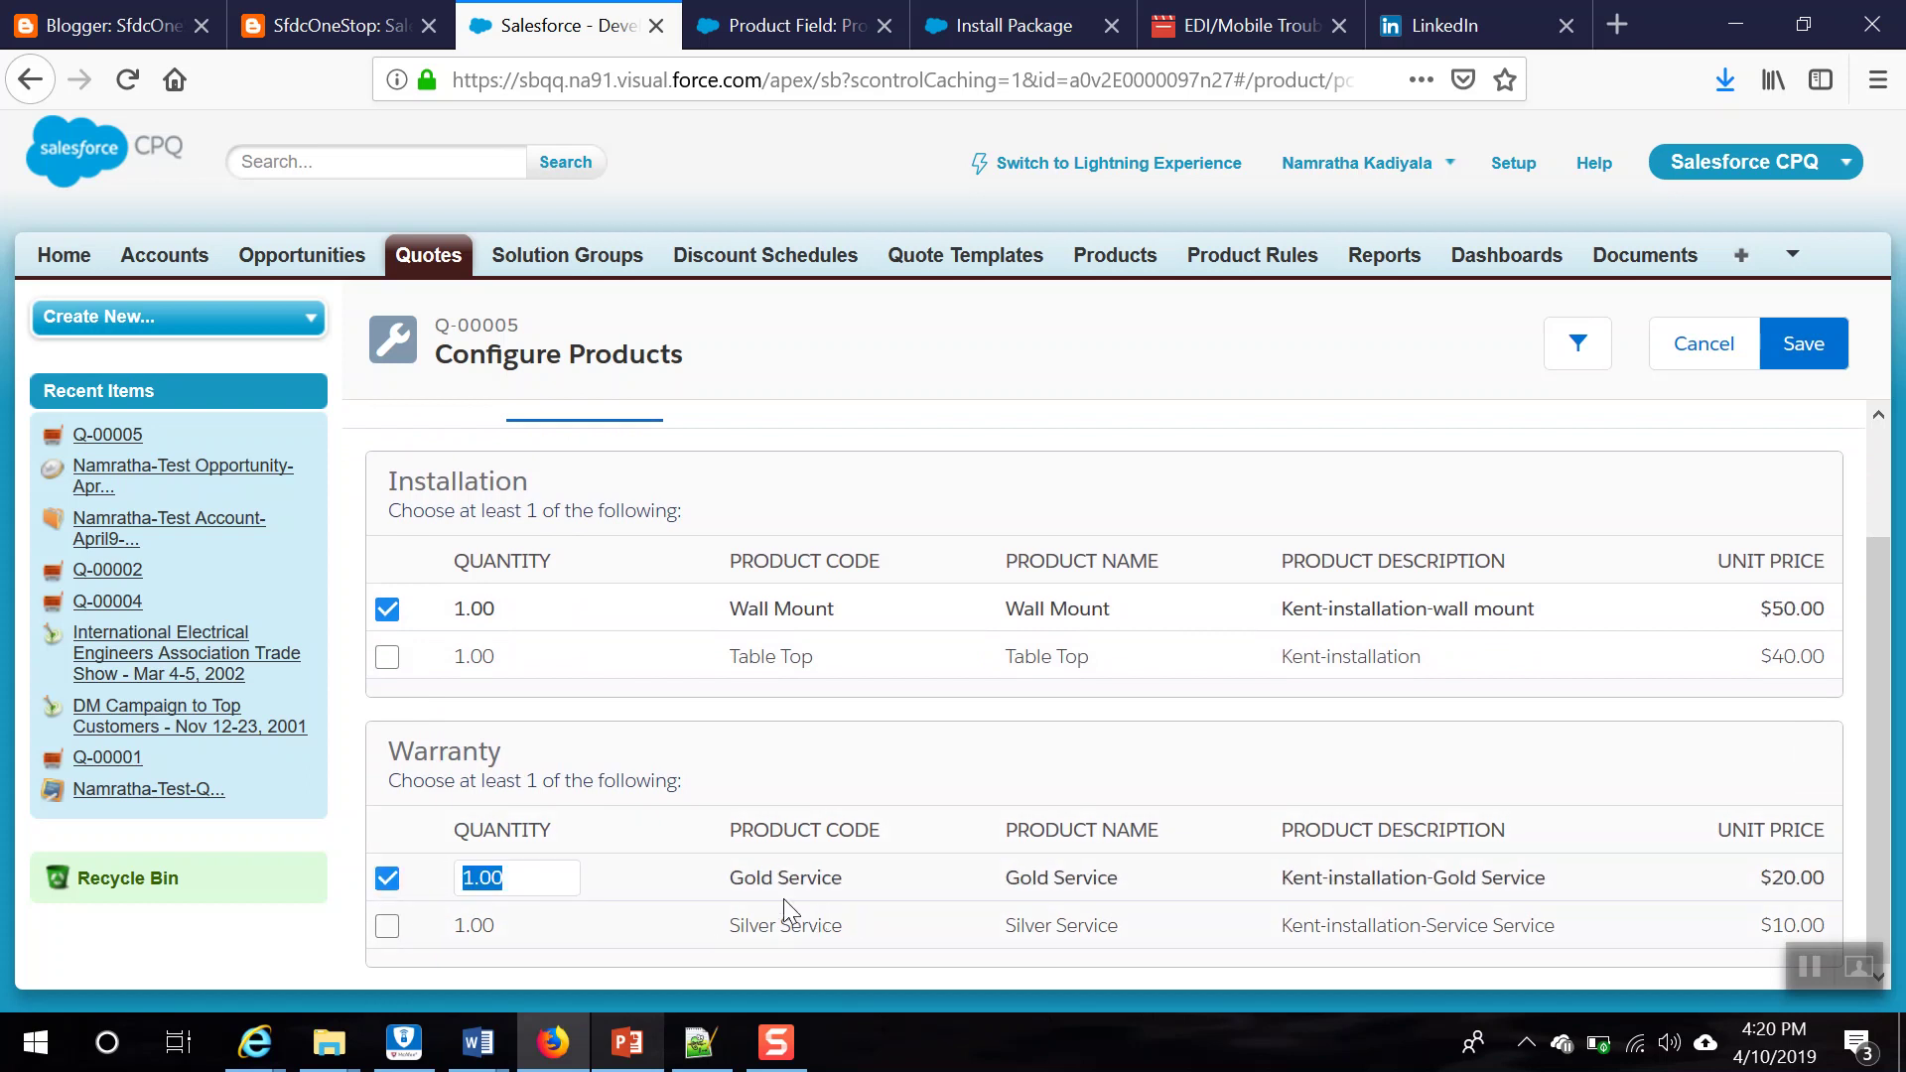
scroll(794, 918, "up", 1)
left_click(1777, 362)
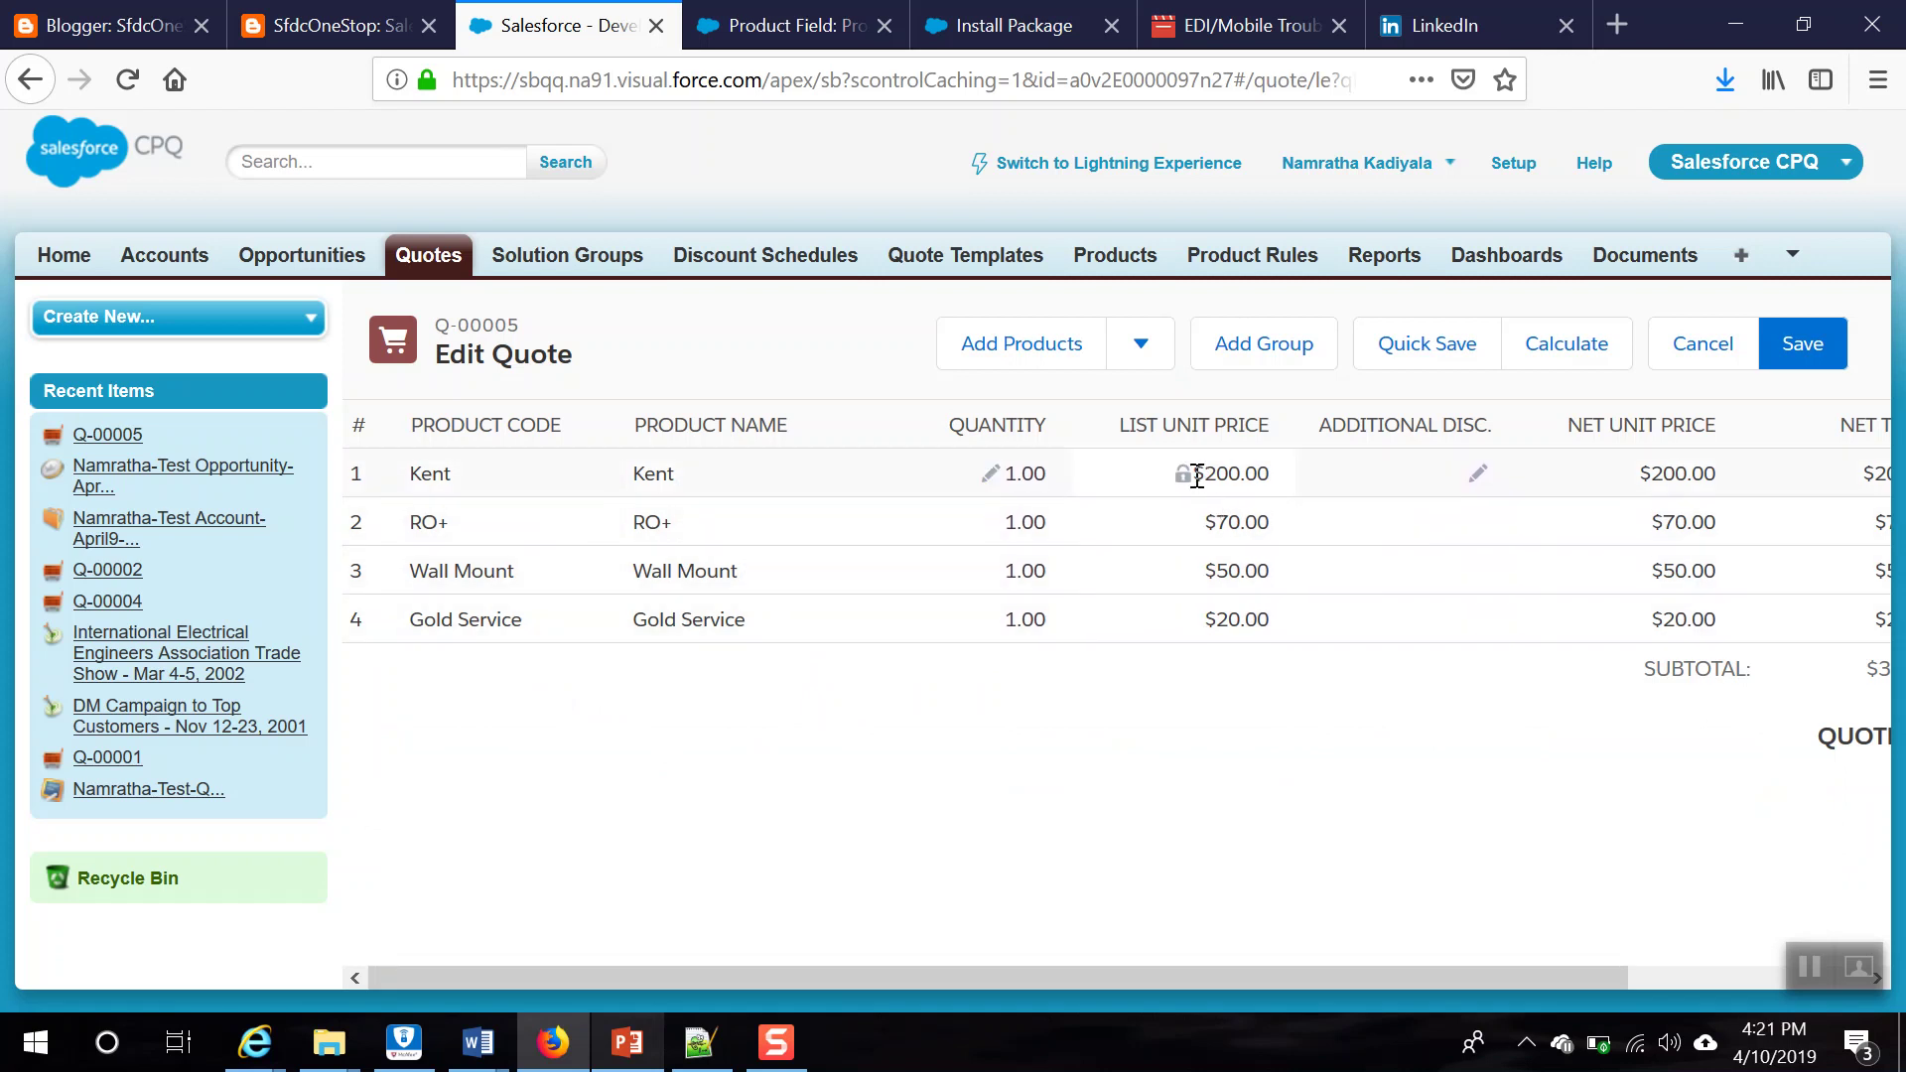
Step: Check the unit prices of the Kent bundle lines and the quote total, and save the edited quote
left_click_drag(1232, 481, 1234, 479)
left_click_drag(1278, 974, 1571, 999)
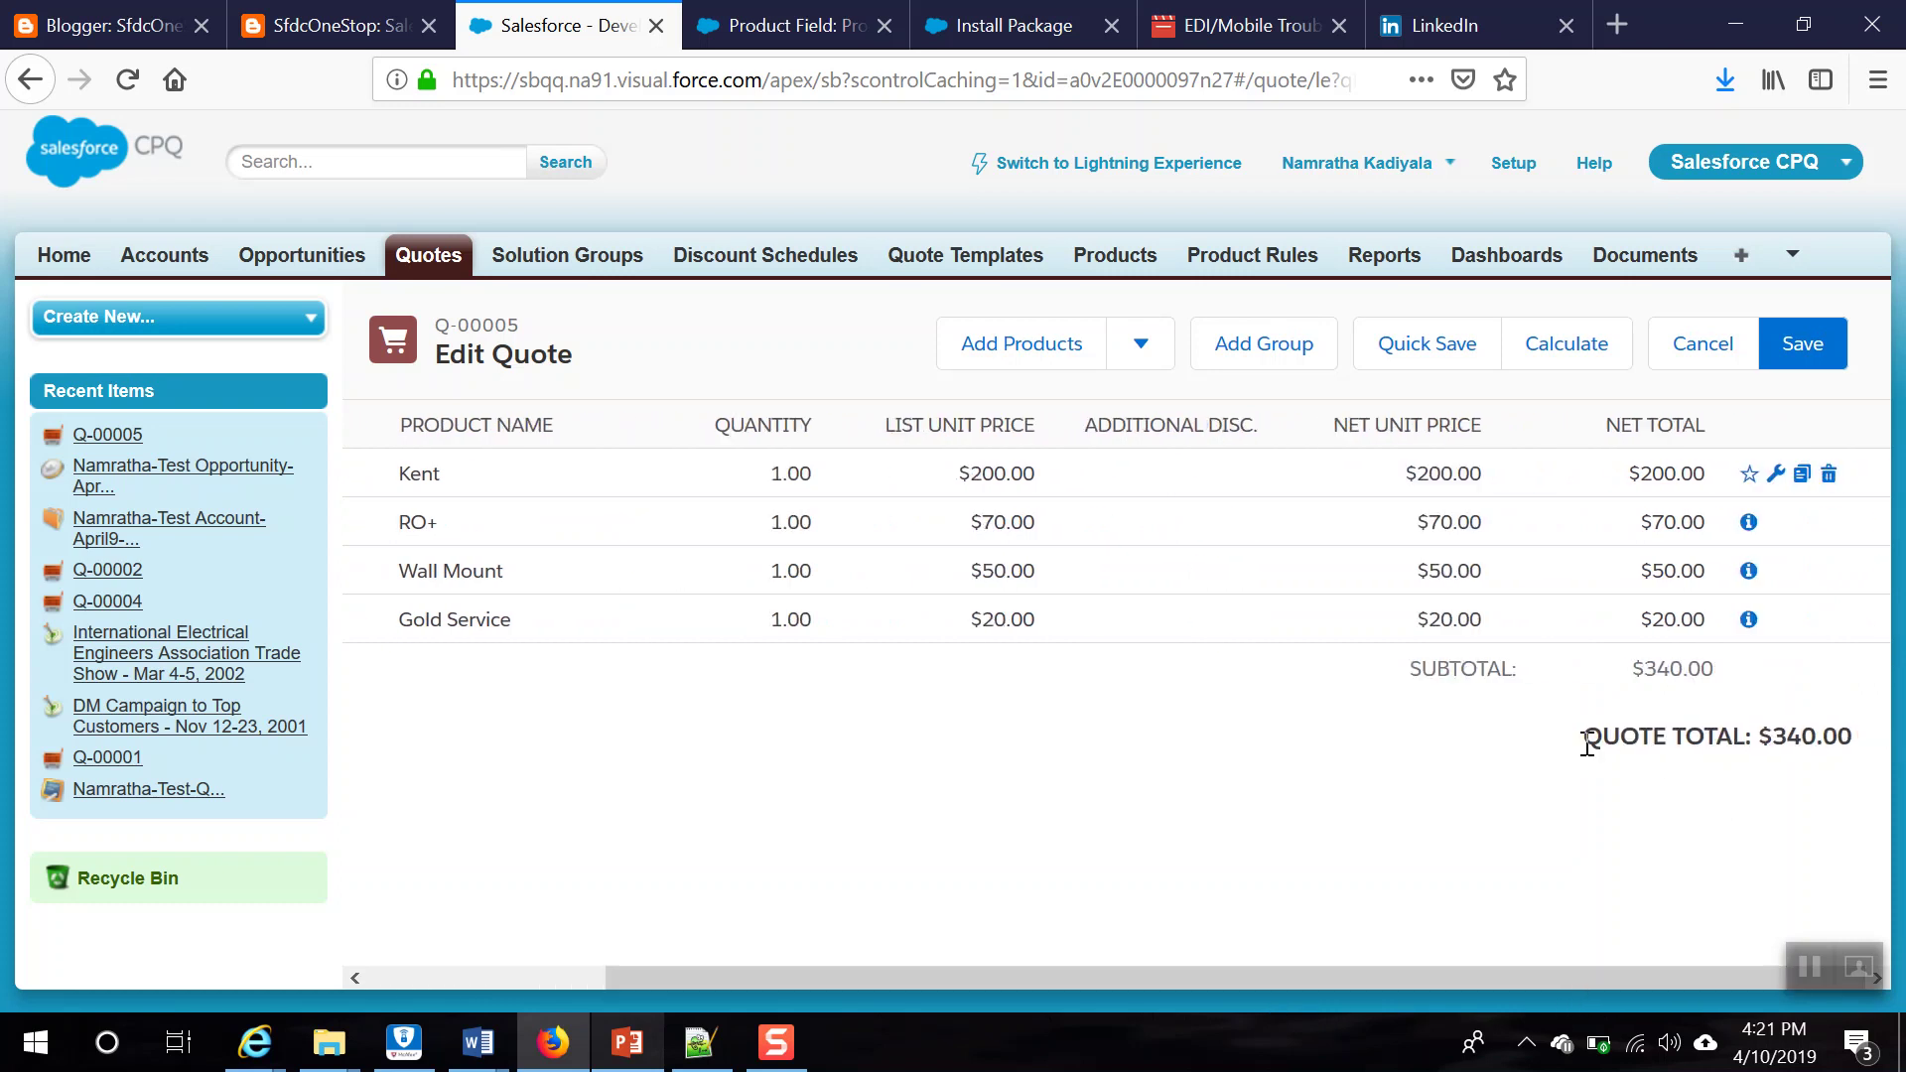
left_click_drag(1768, 739, 1853, 740)
left_click_drag(1446, 973, 1114, 978)
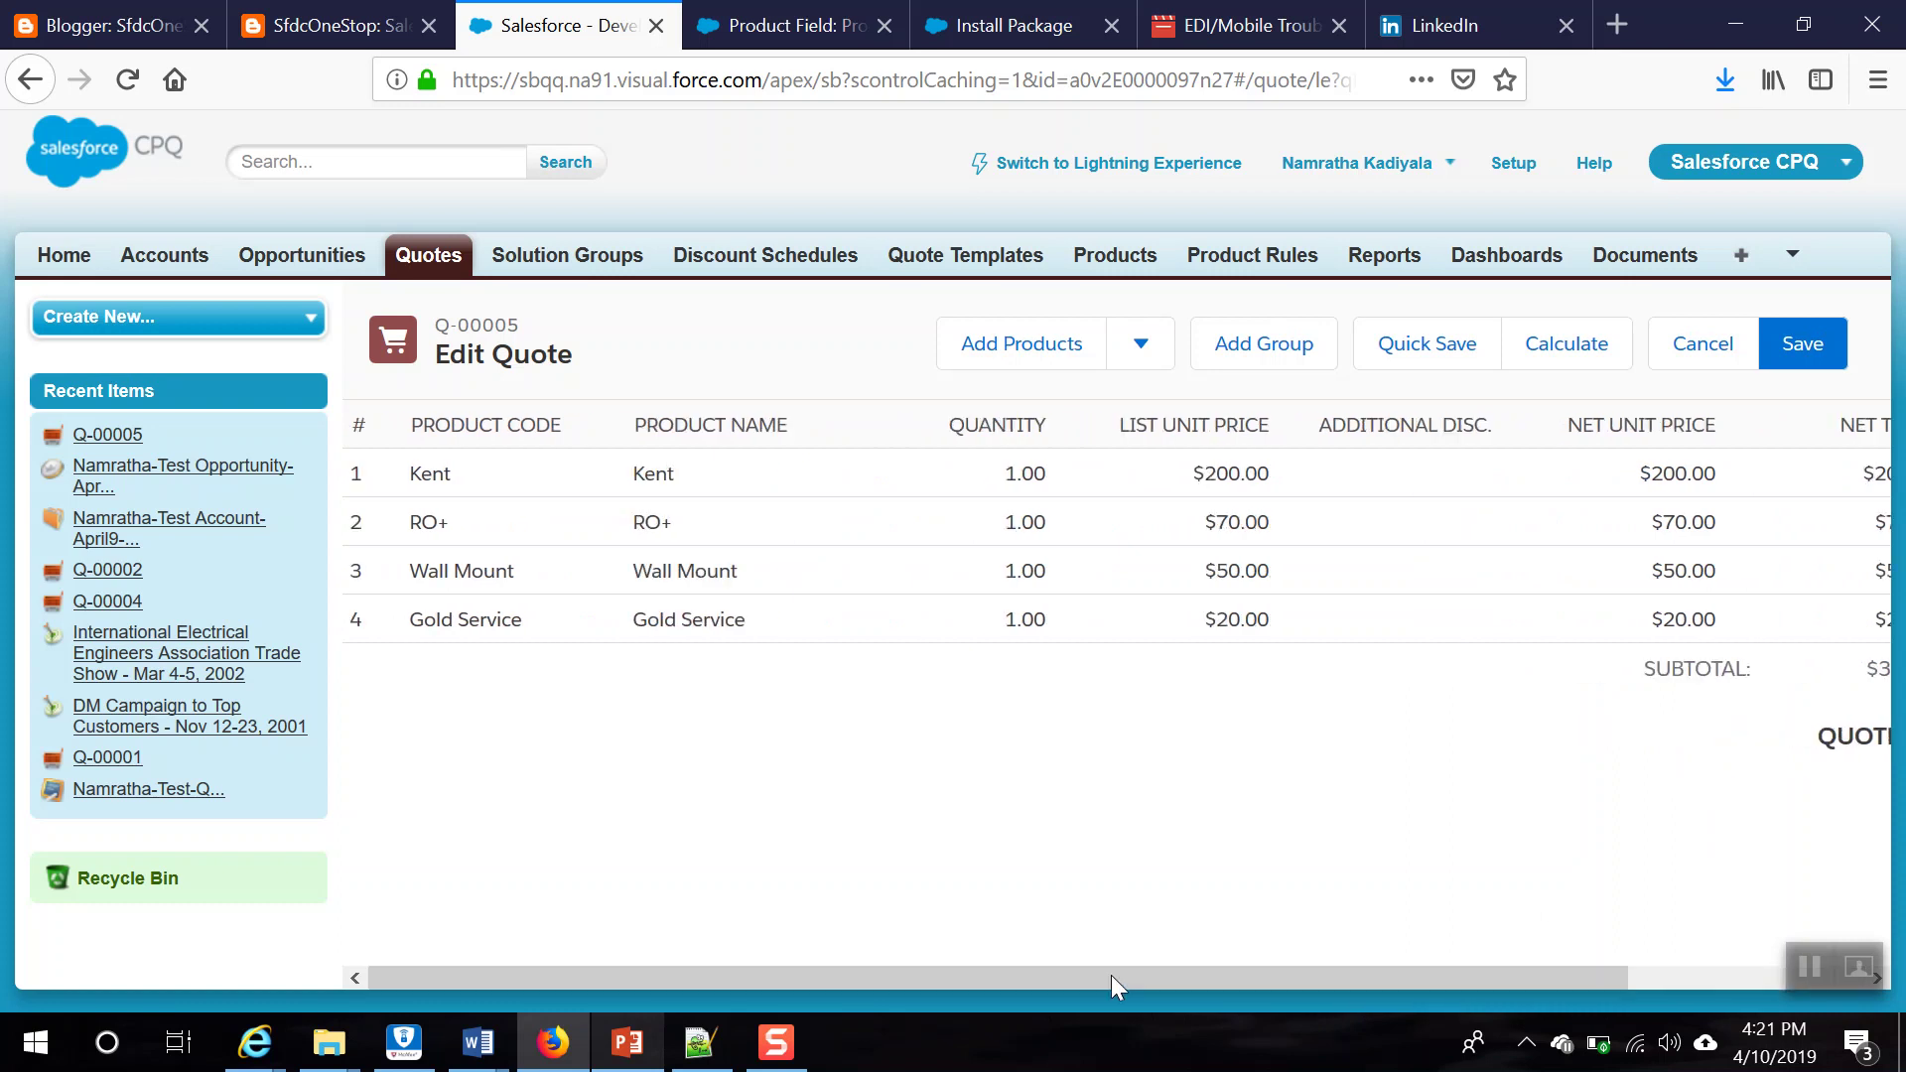
left_click(1111, 975)
left_click(1805, 363)
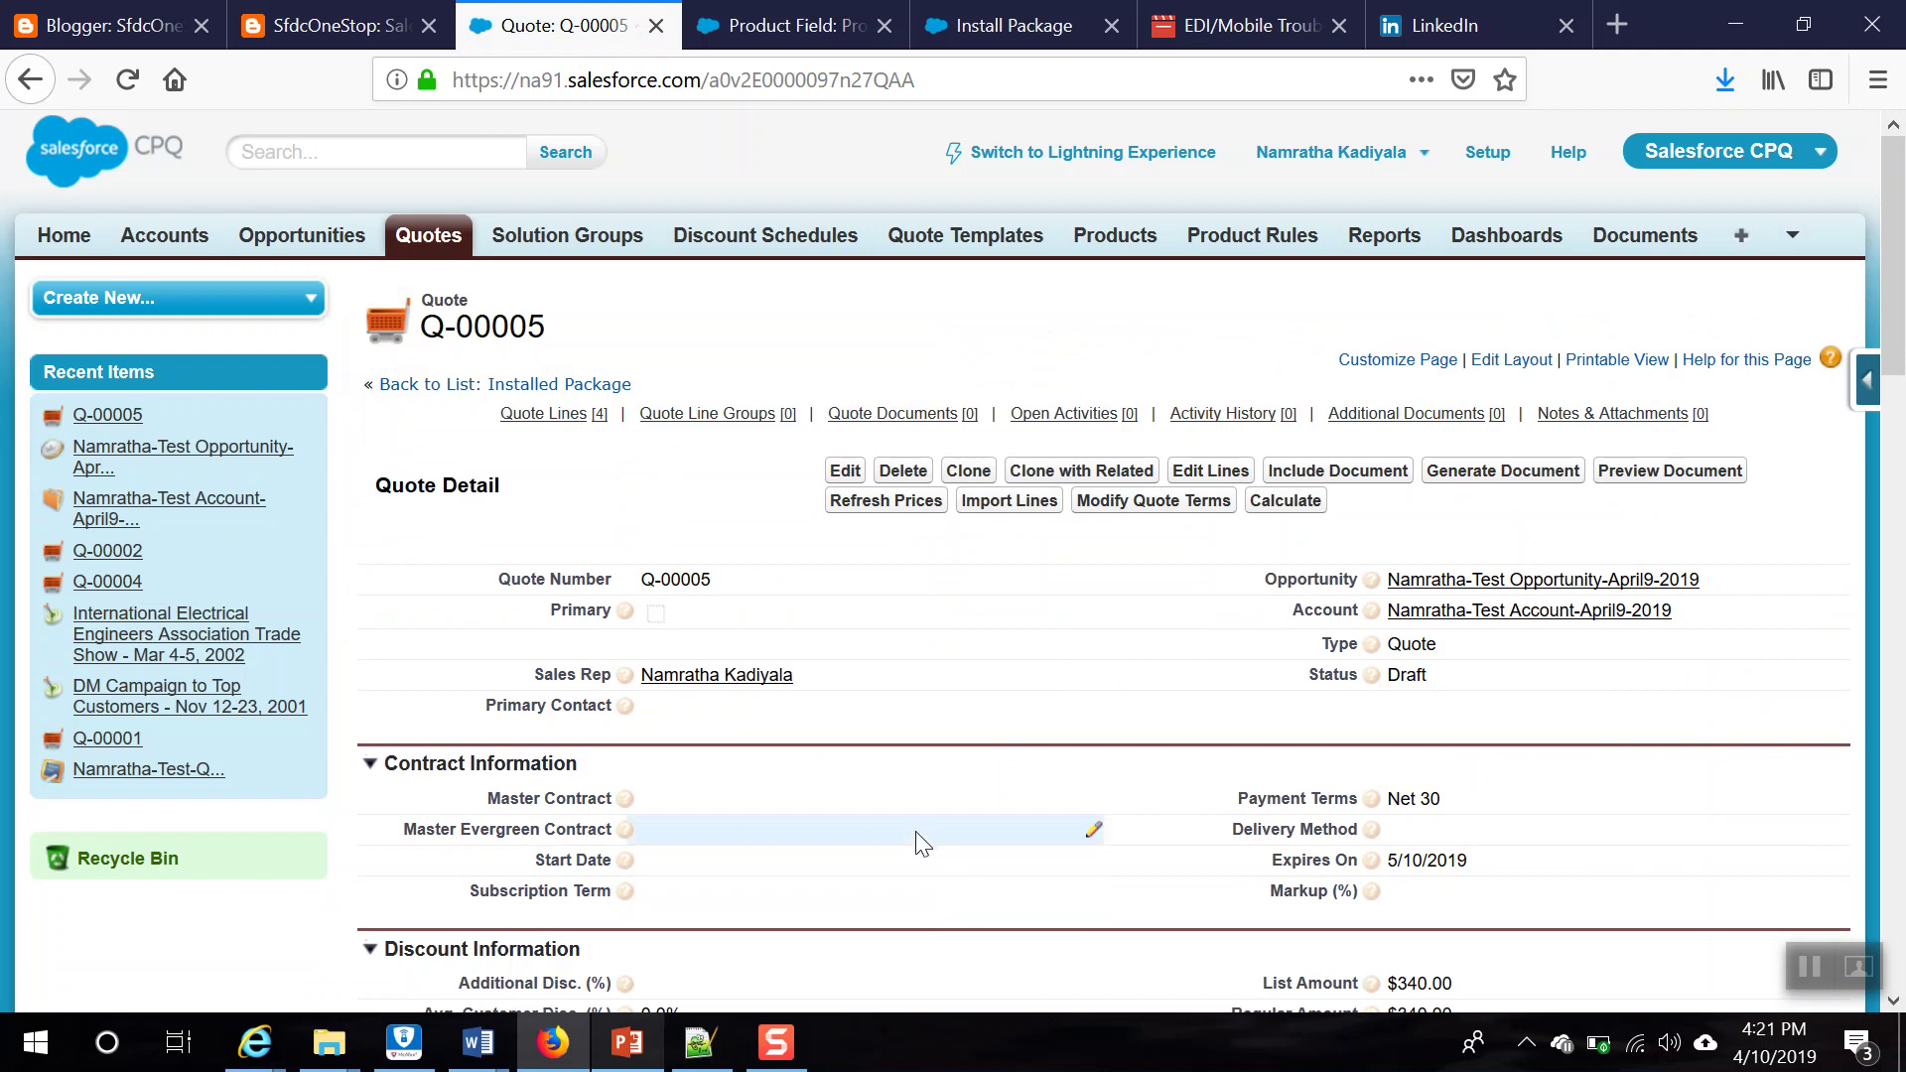
Step: Review the saved quote's discount amounts and its list of quote lines for the Kent bundle
scroll(809, 846, "down", 5)
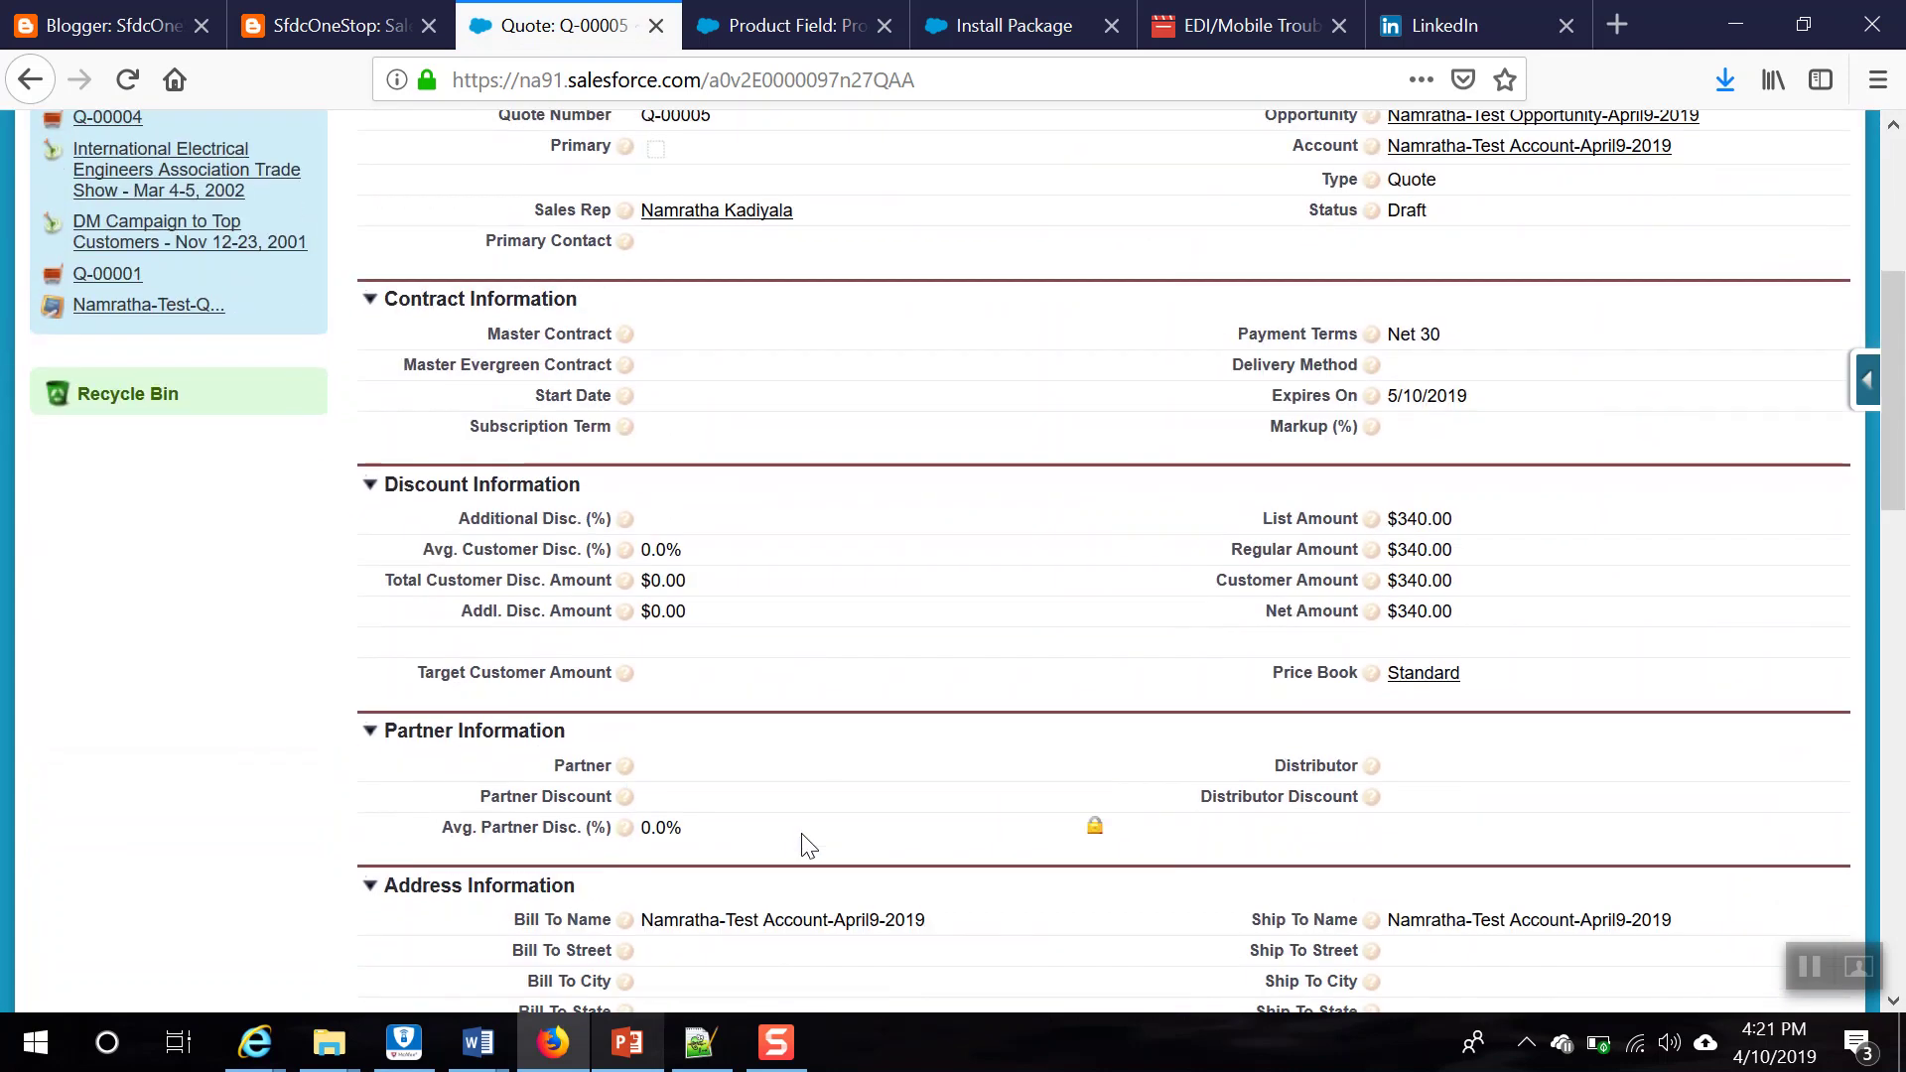
scroll(806, 842, "down", 7)
scroll(802, 834, "down", 5)
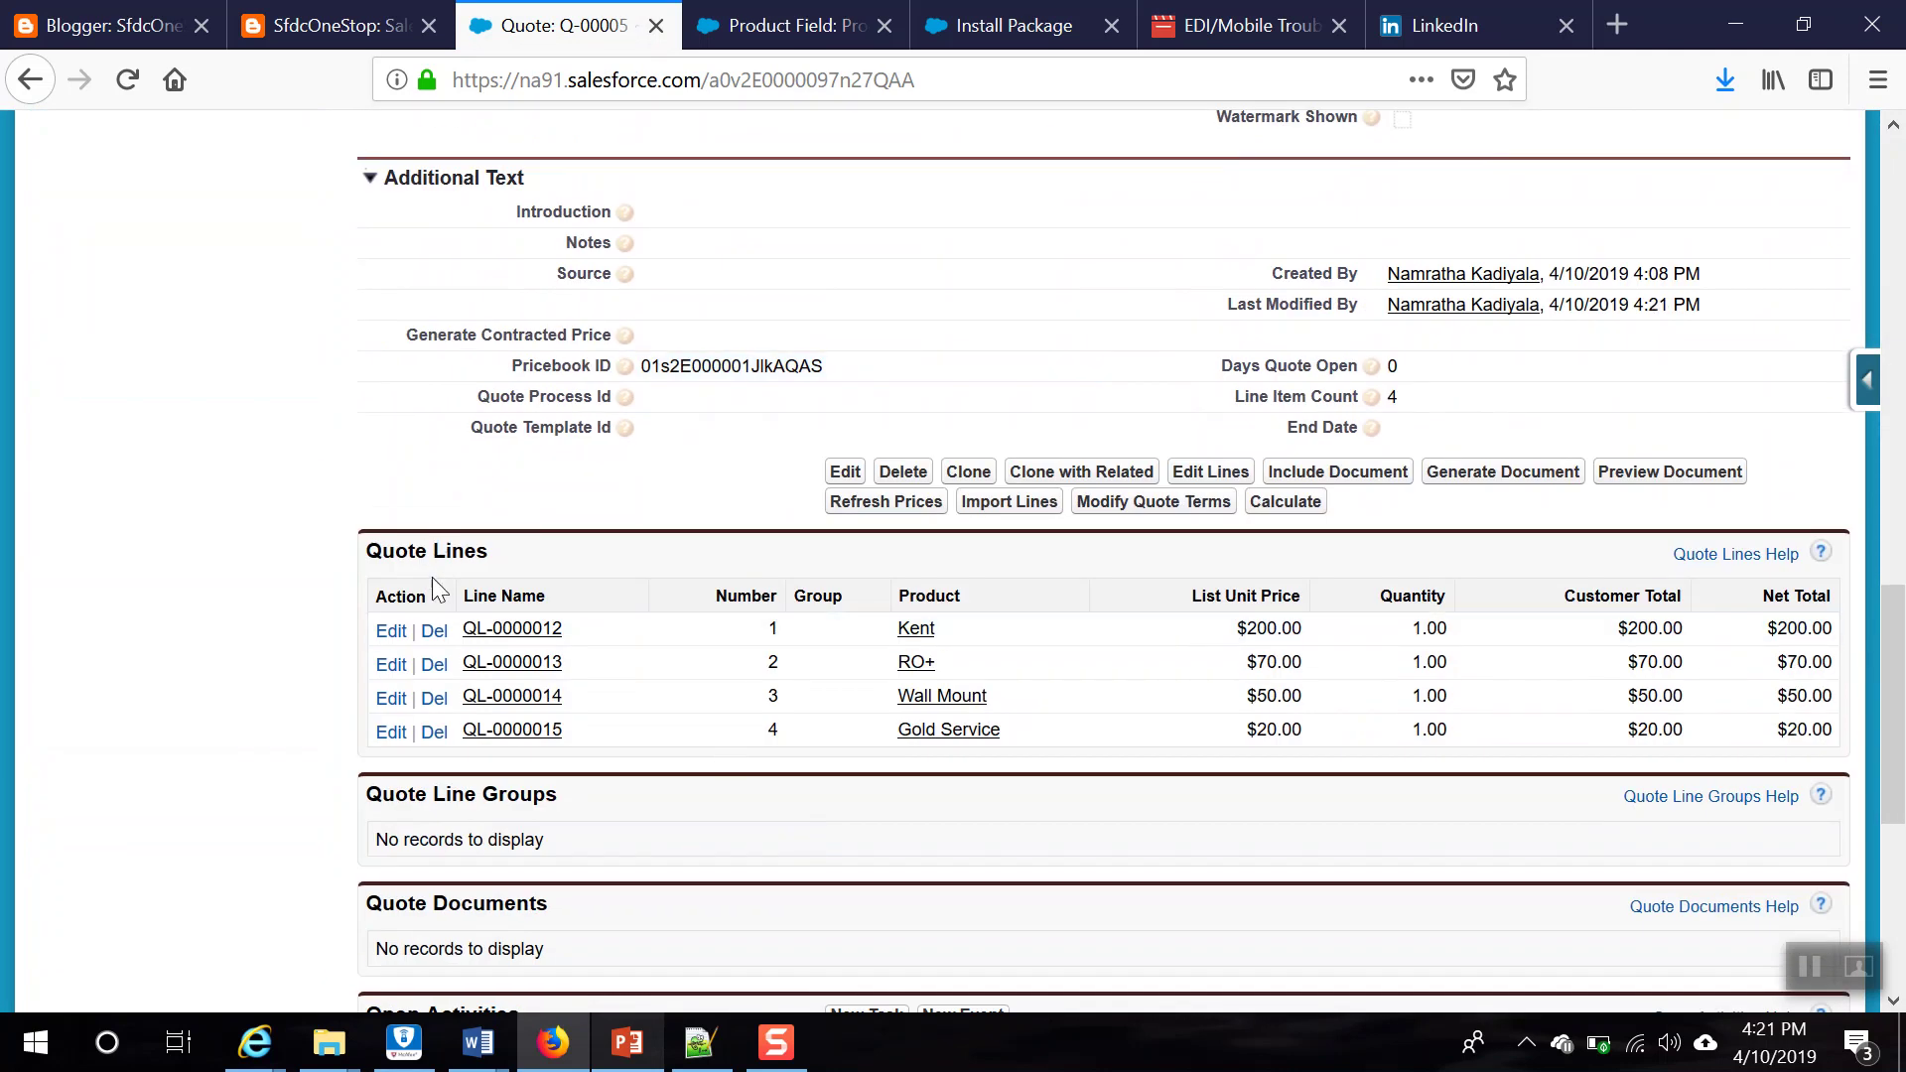
scroll(482, 690, "down", 6)
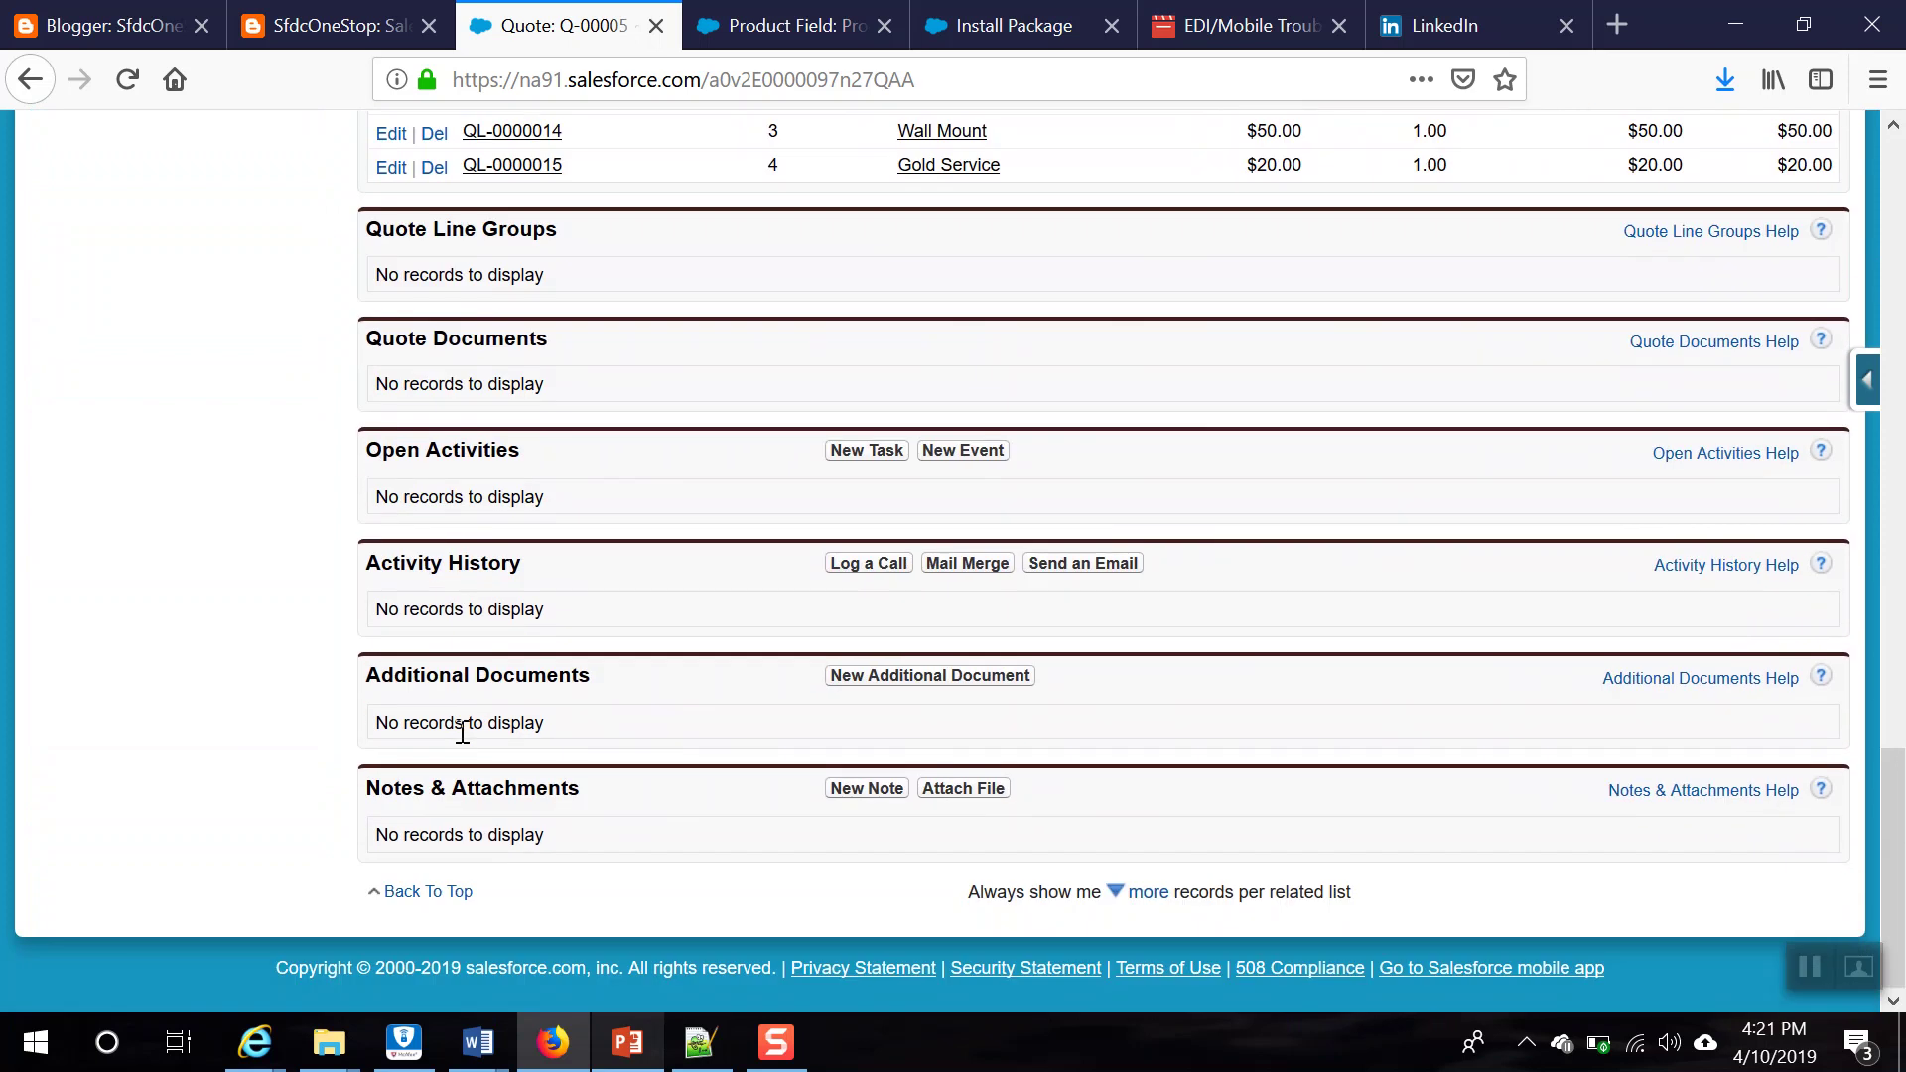
scroll(462, 732, "up", 20)
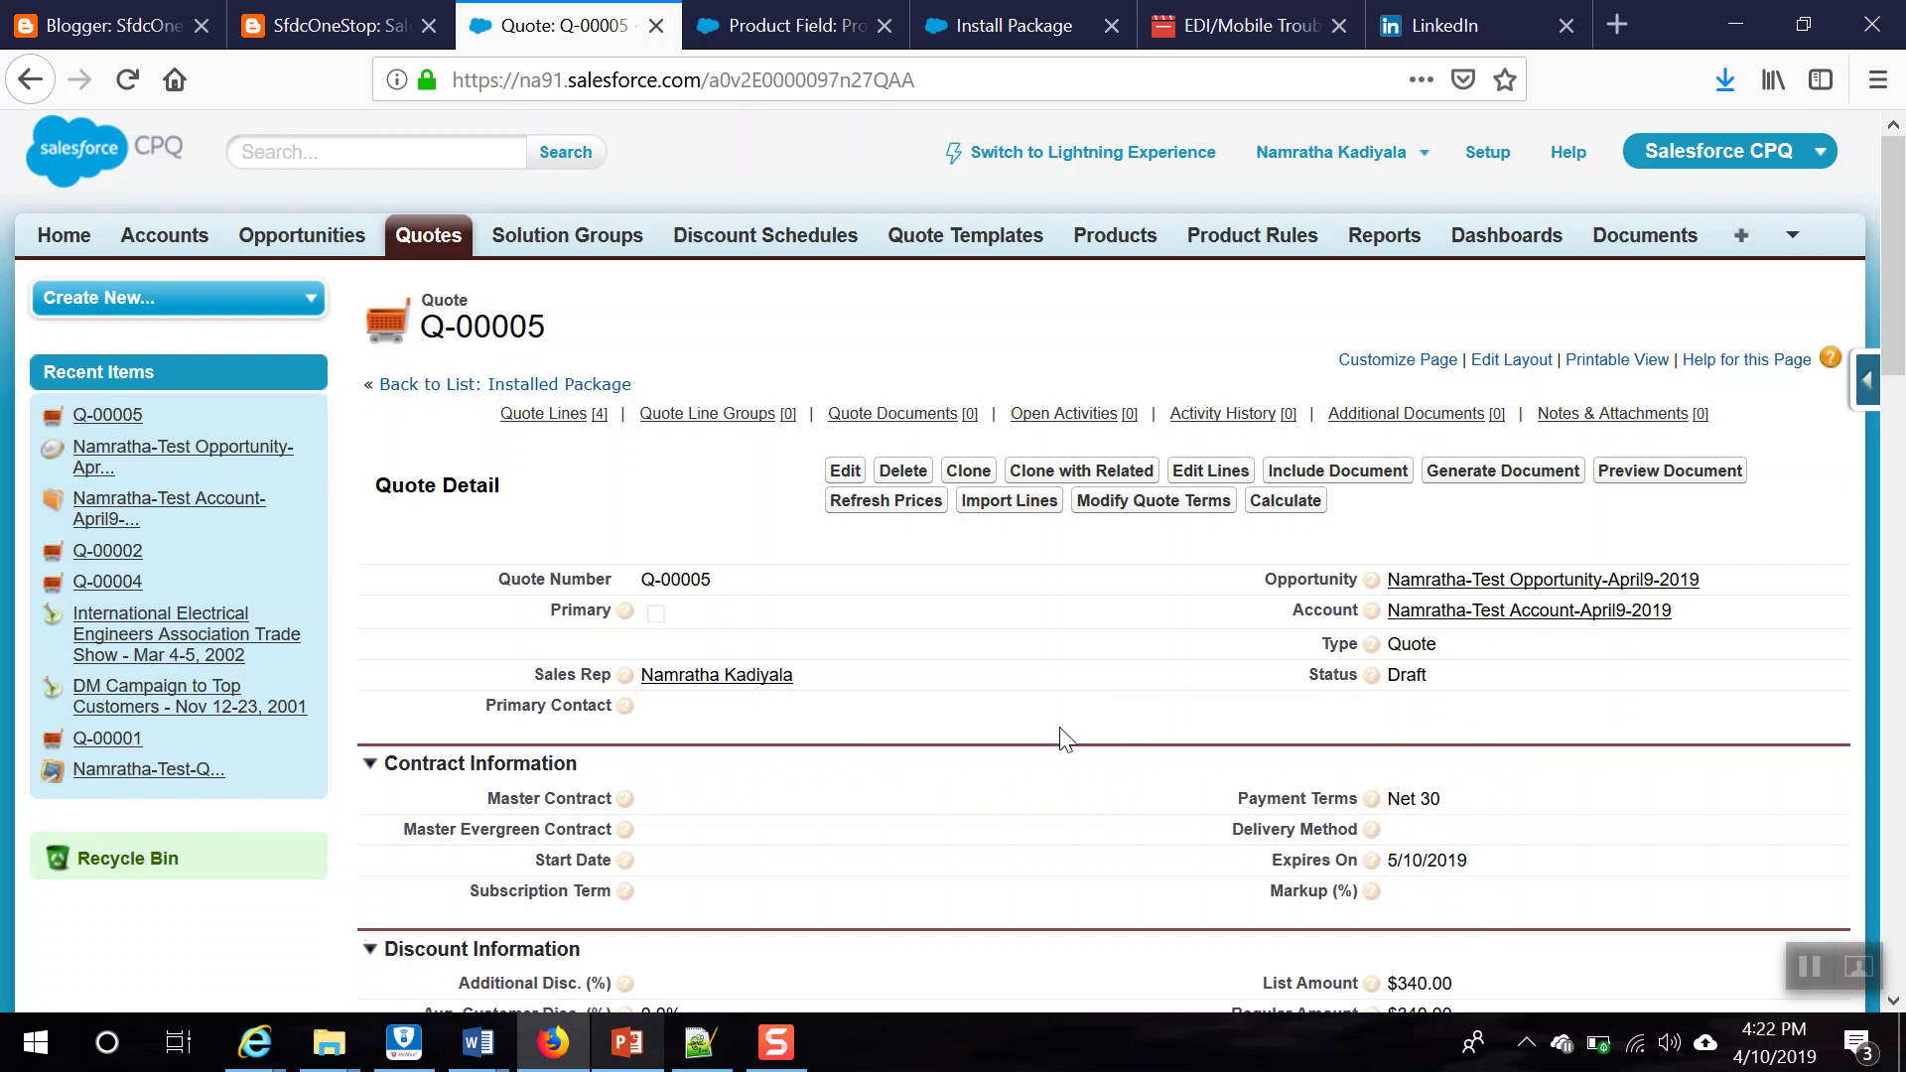
Step: Switch to the Salesforce CPQ Basic Demo presentation in PowerPoint and review the slides from CPQ through How reps configure Bundles
left_click(635, 1048)
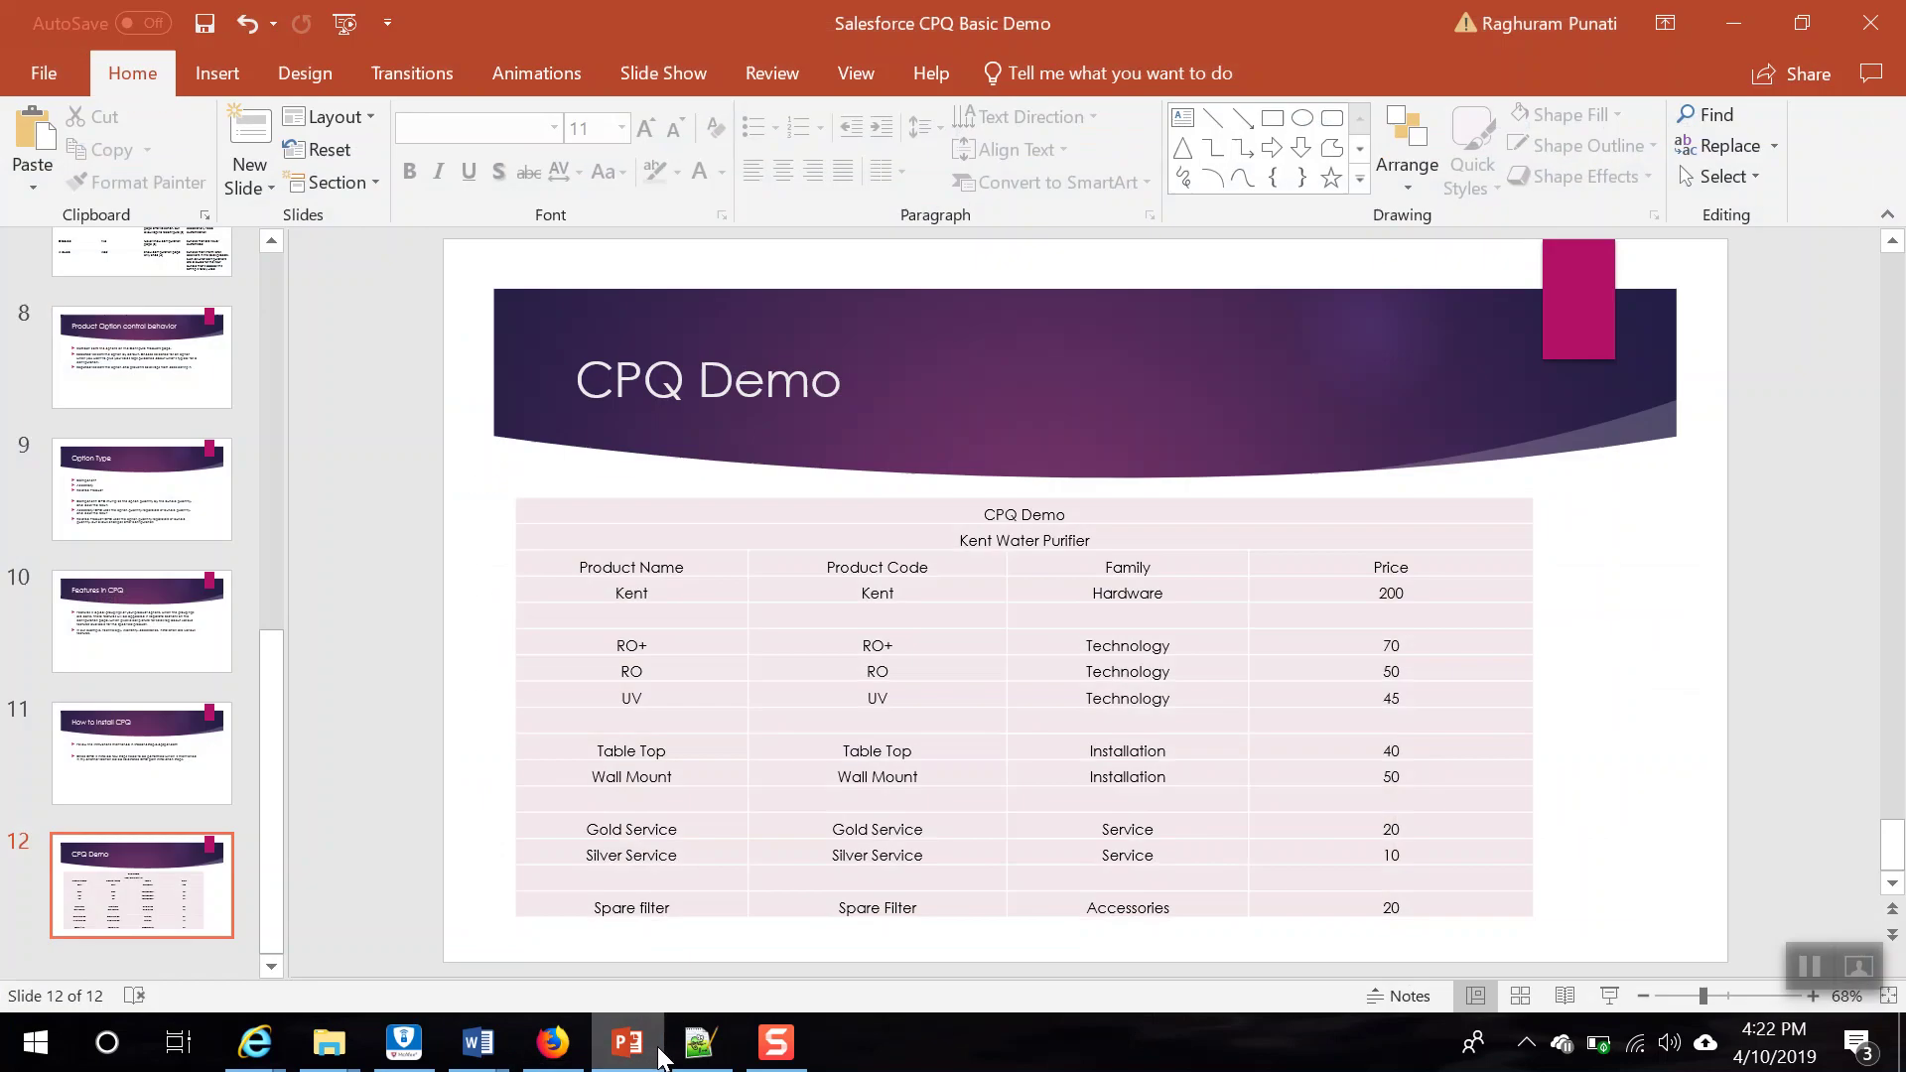
left_click_drag(273, 852, 348, 365)
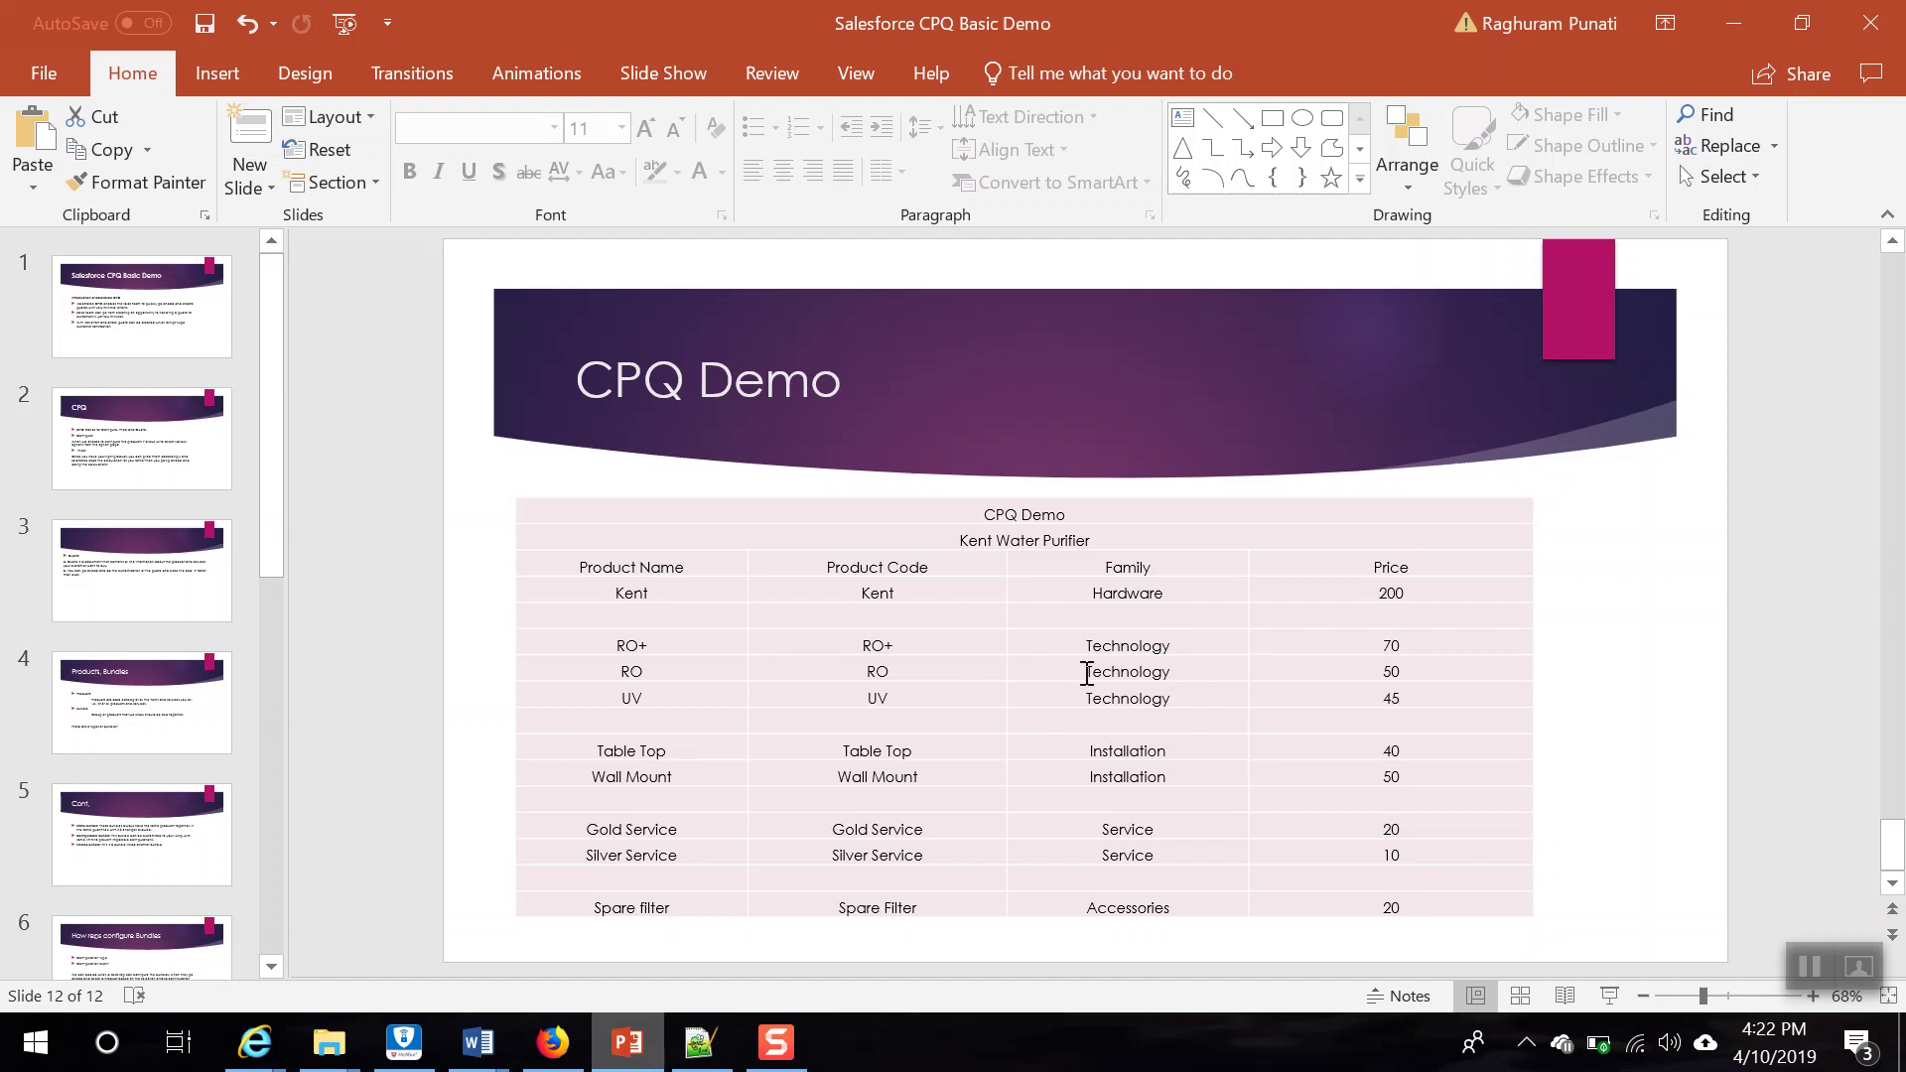
left_click(152, 464)
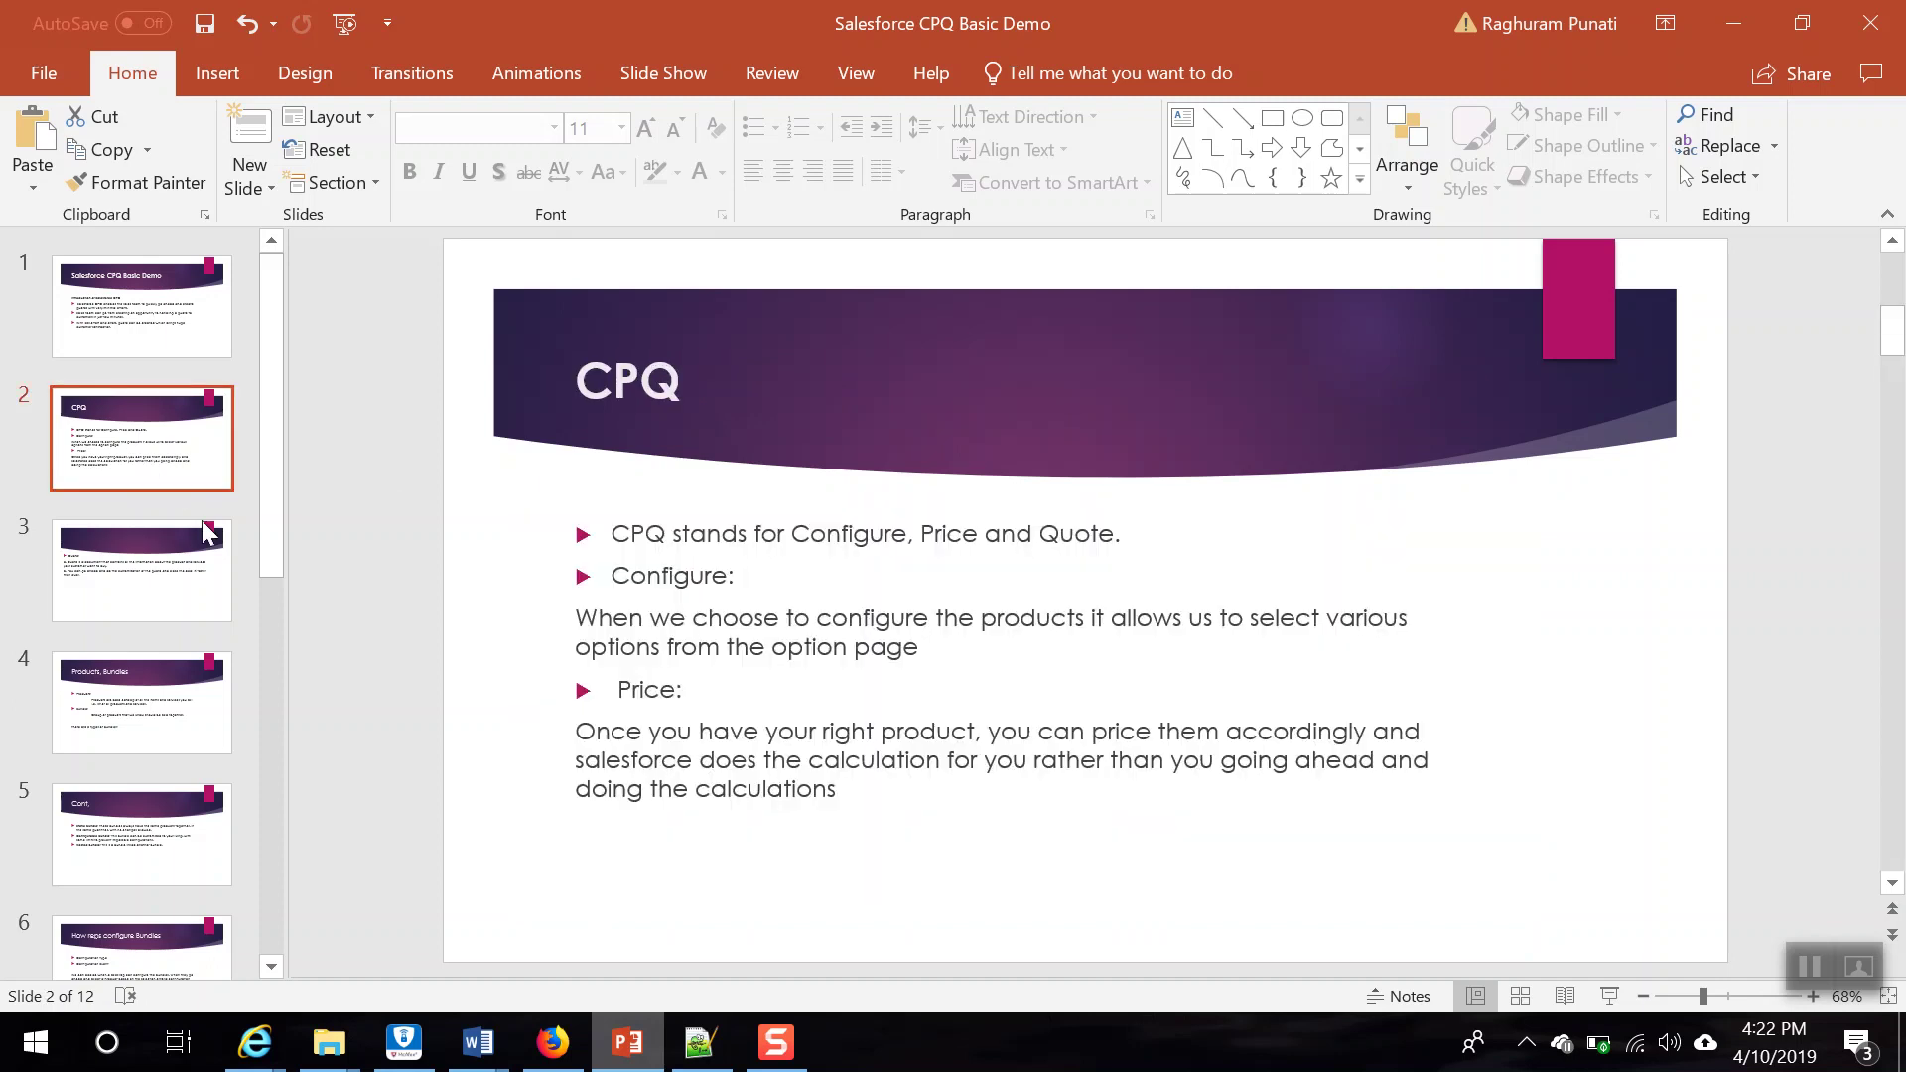
left_click(188, 554)
left_click(150, 687)
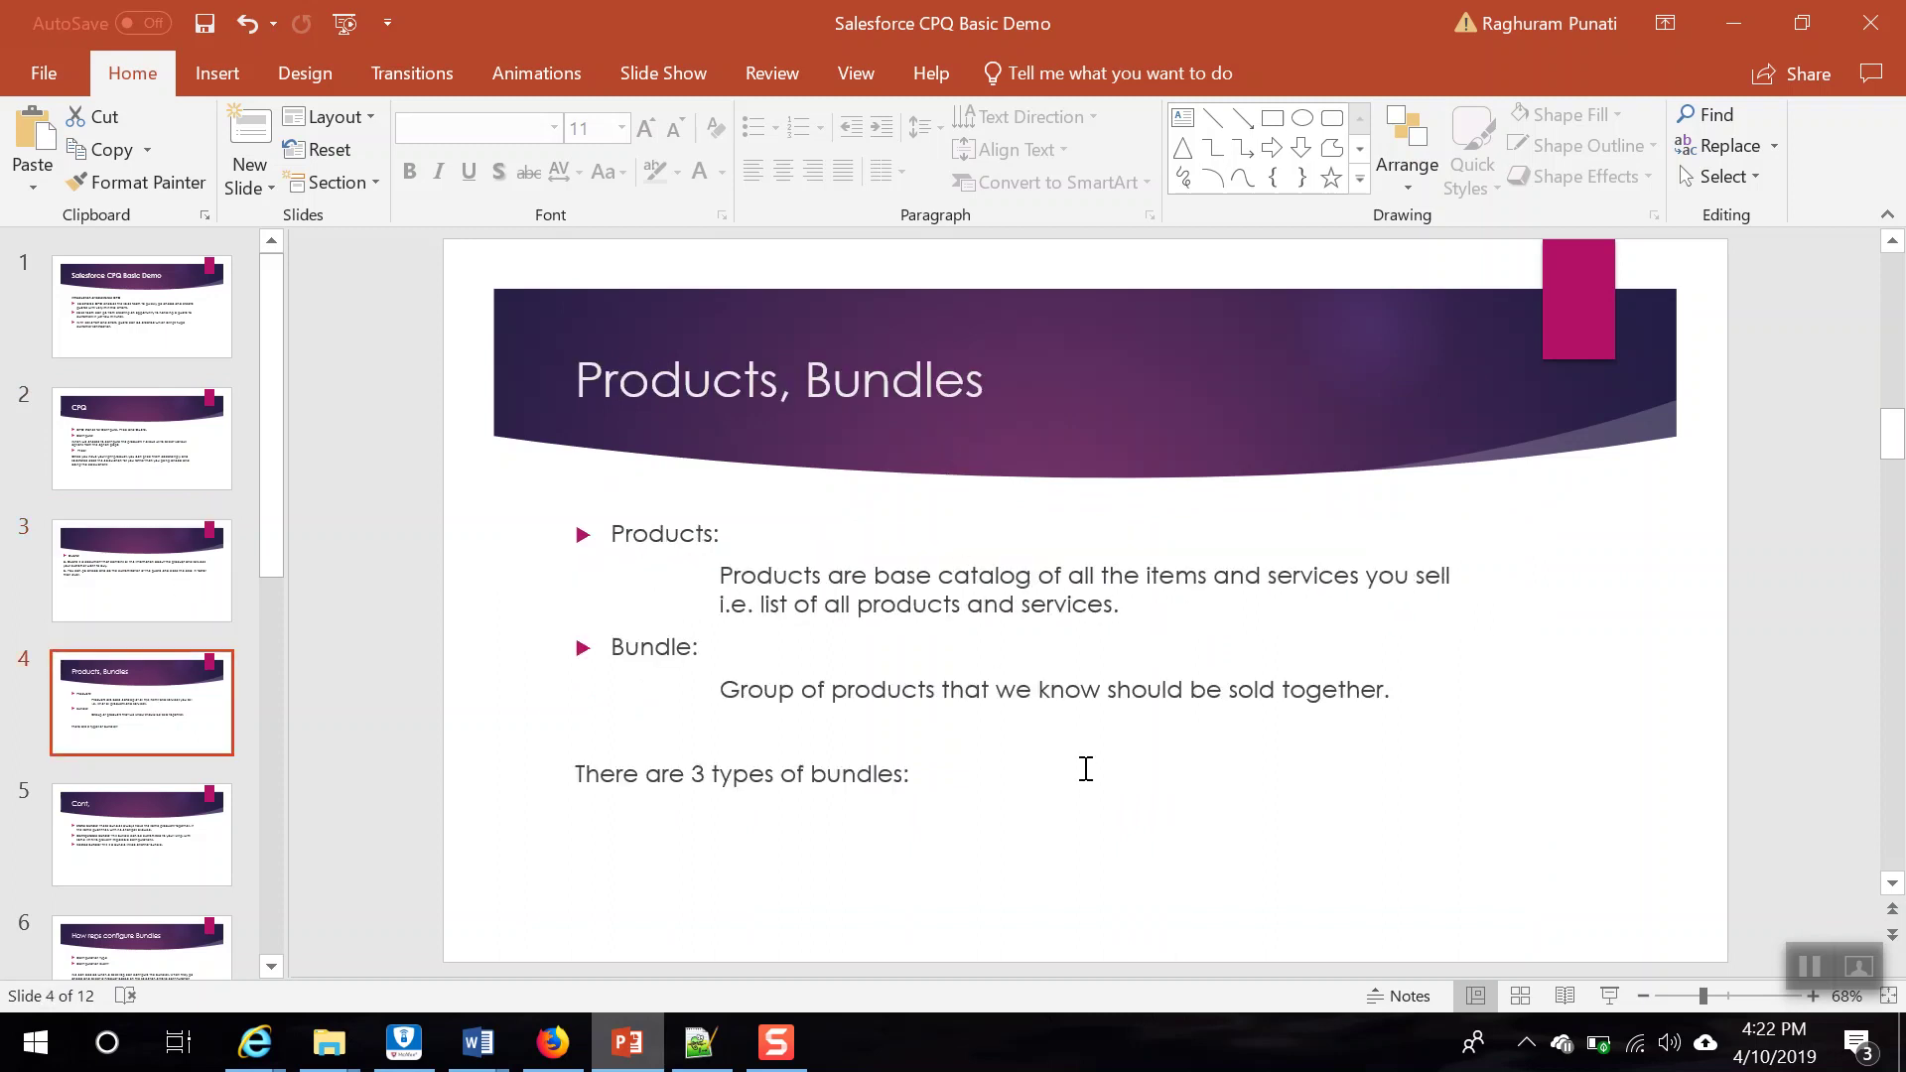
scroll(1040, 730, "down", 1)
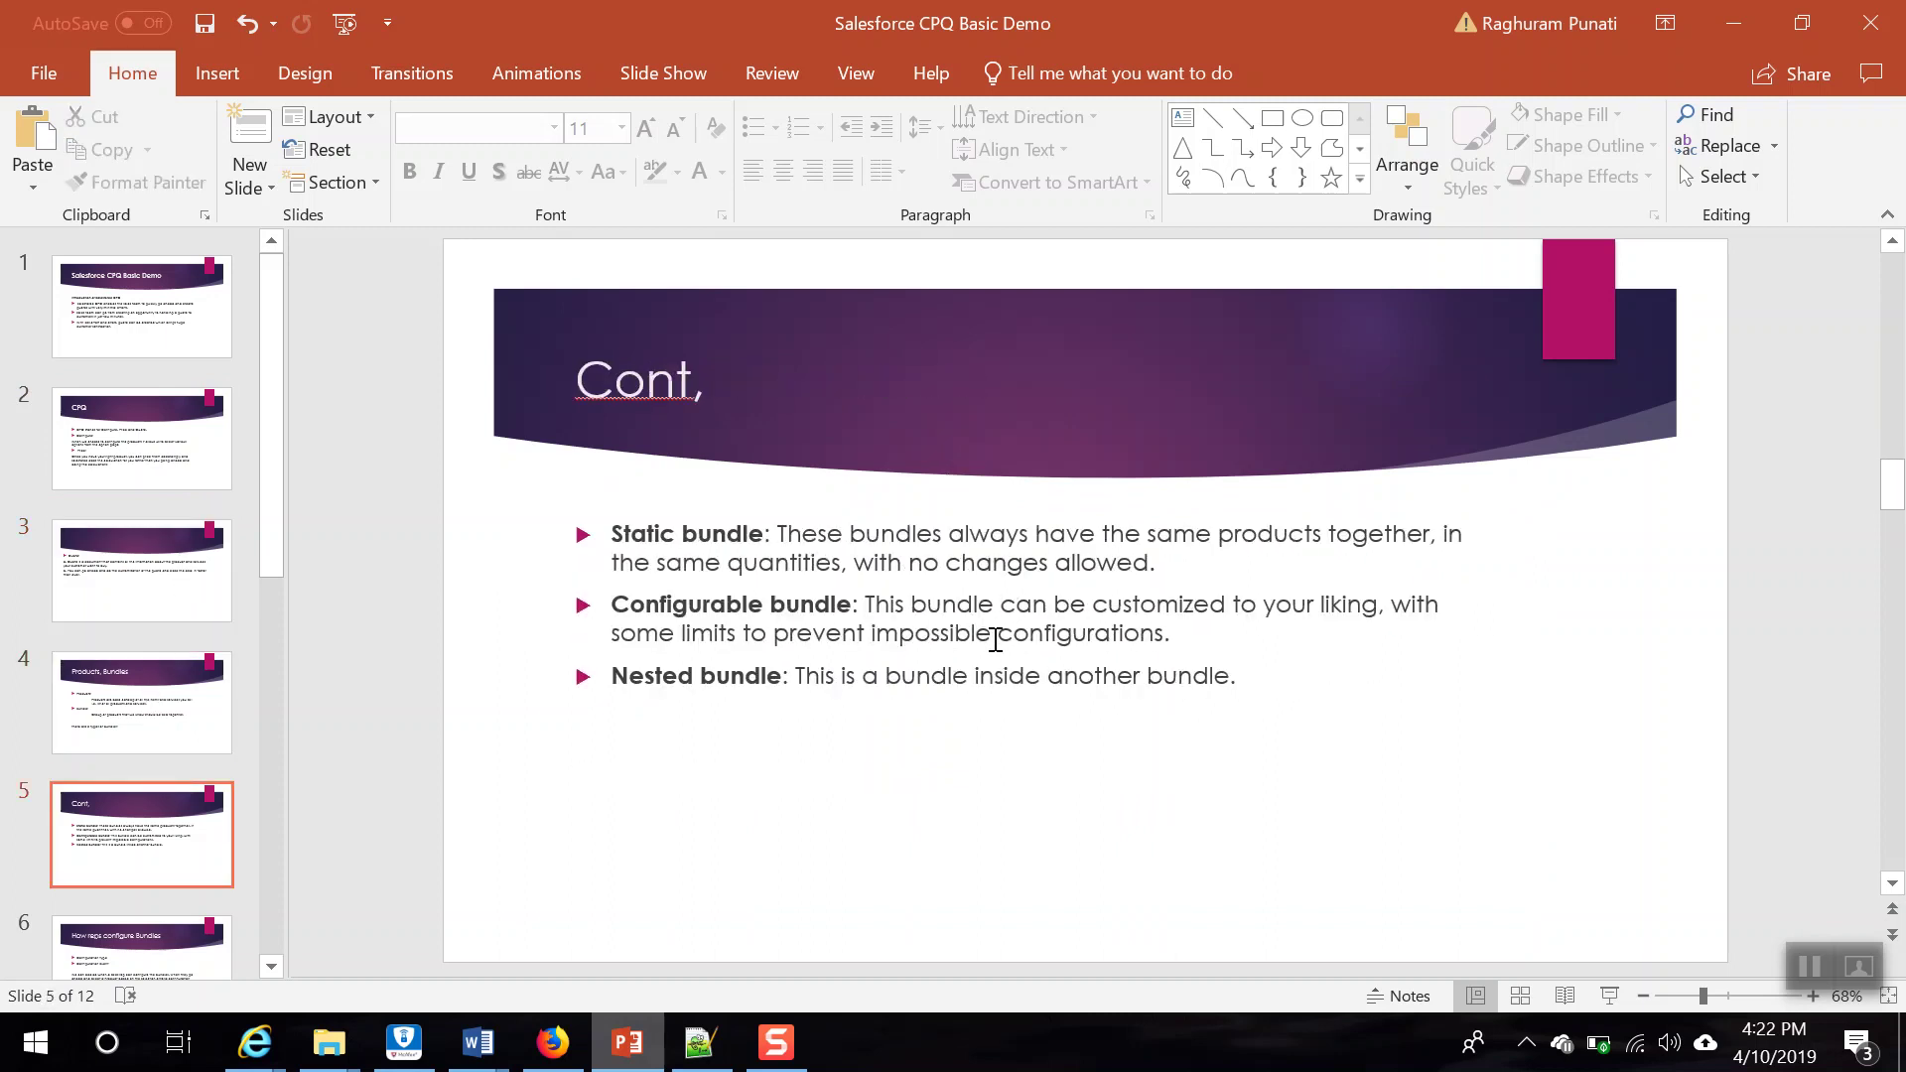
scroll(147, 759, "down", 3)
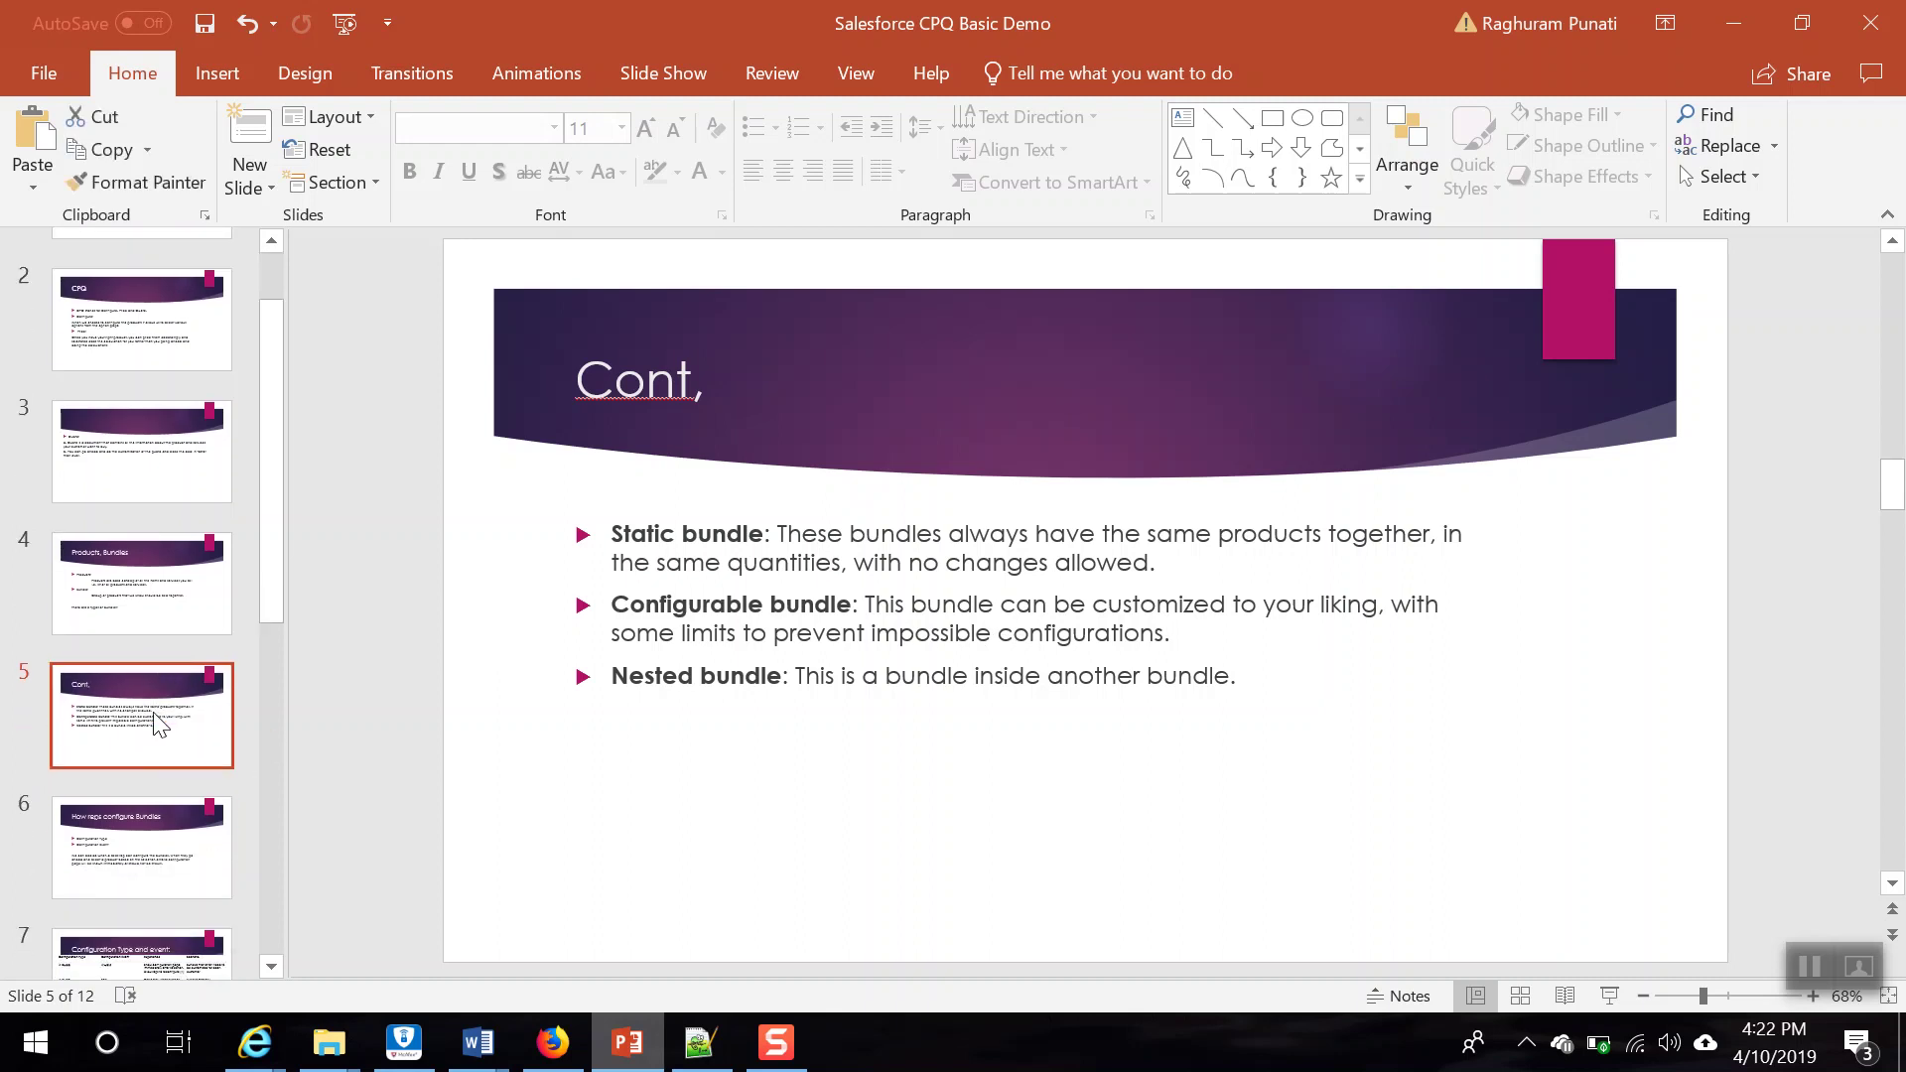
left_click(147, 764)
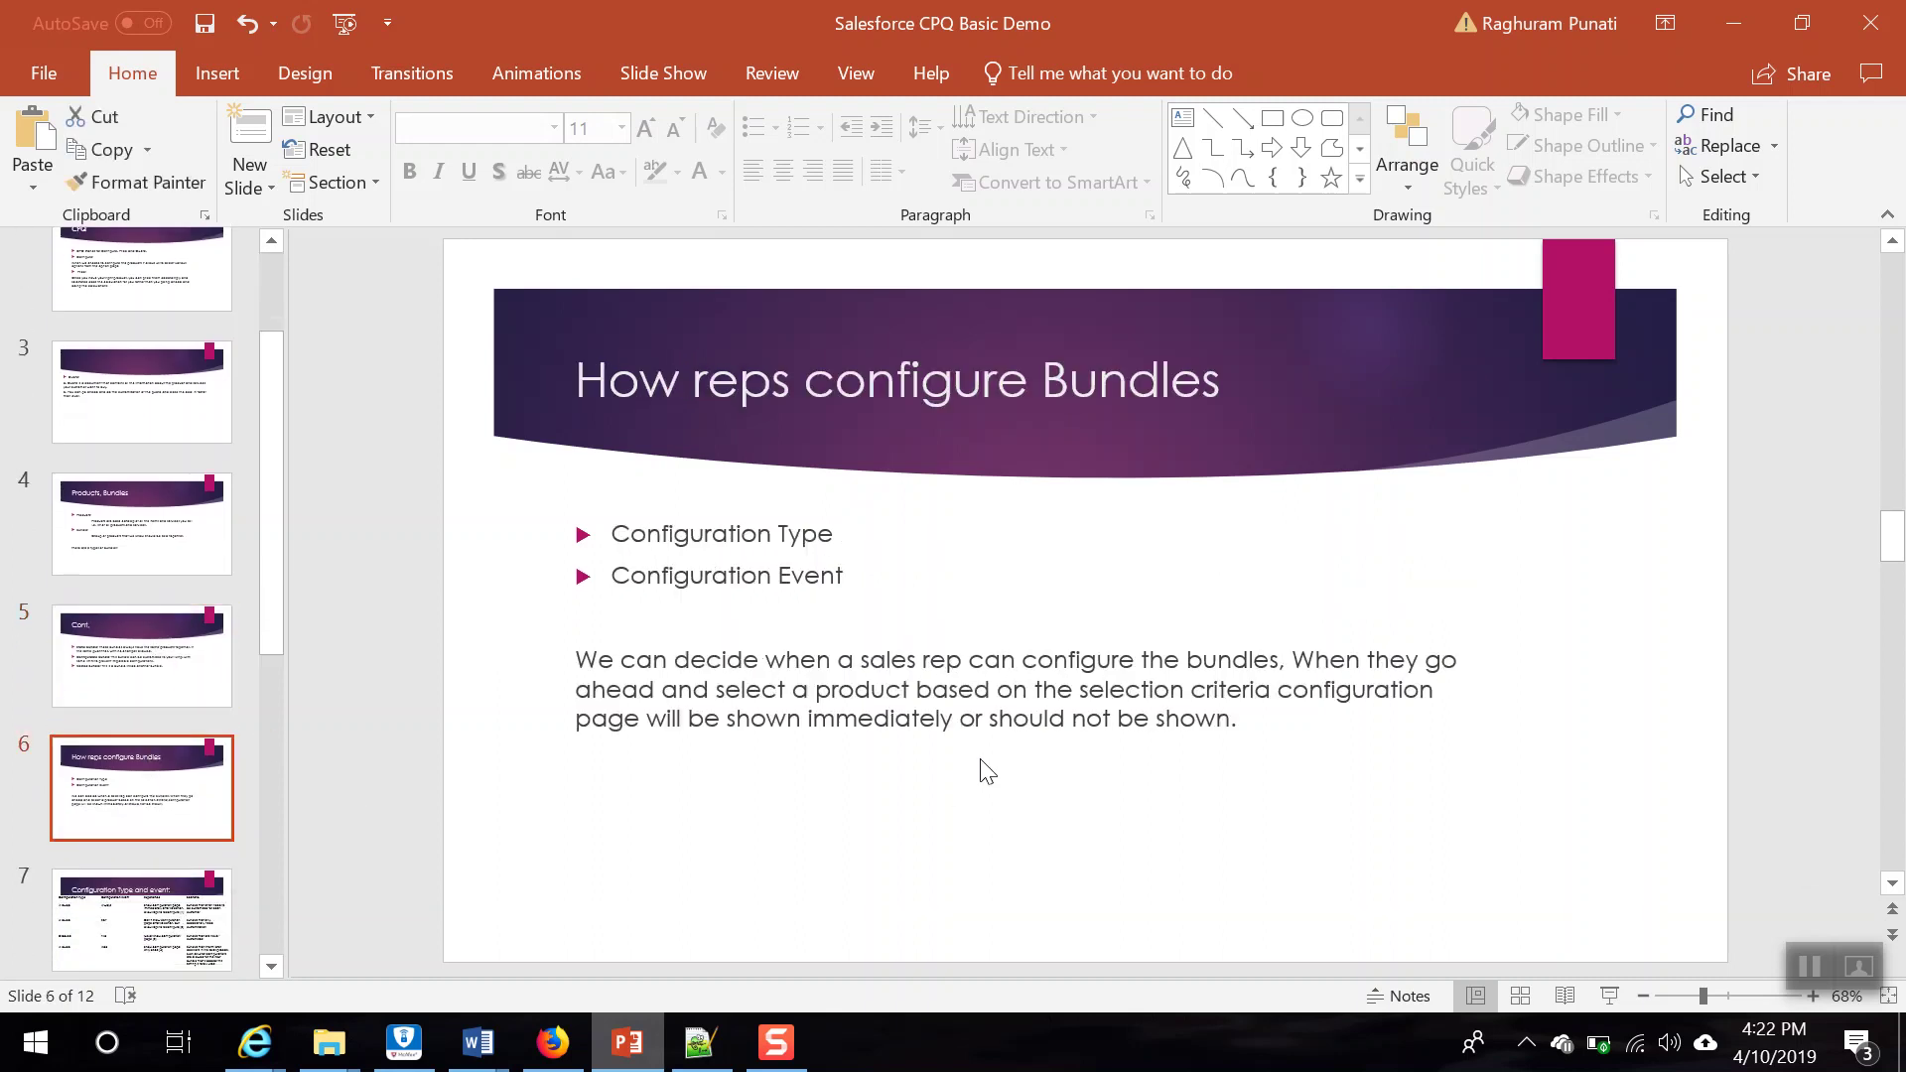